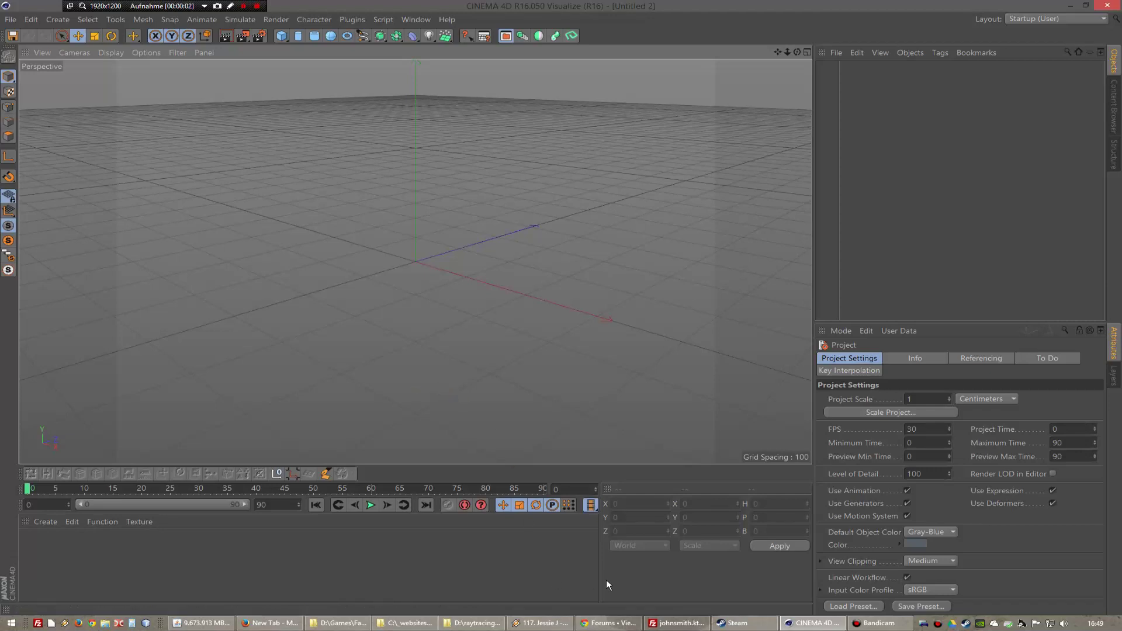
# - Bring the Factorio forum thread forward in a smaller, narrowed Chrome window over Cinema 4D
pyautogui.click(611, 623)
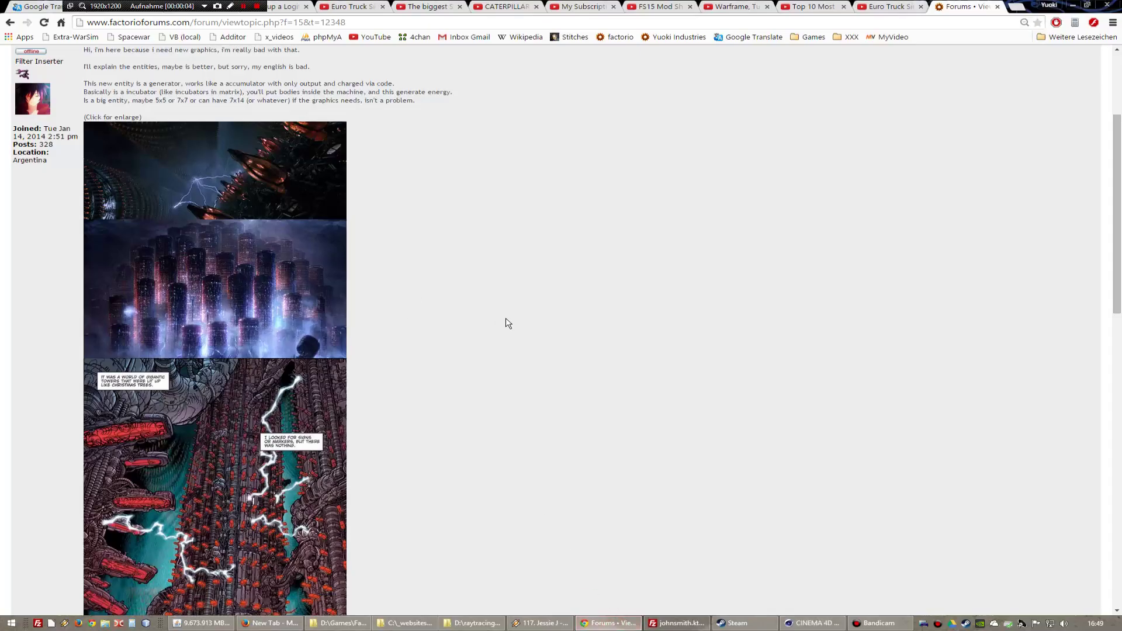
pyautogui.scroll(3, 508, 324)
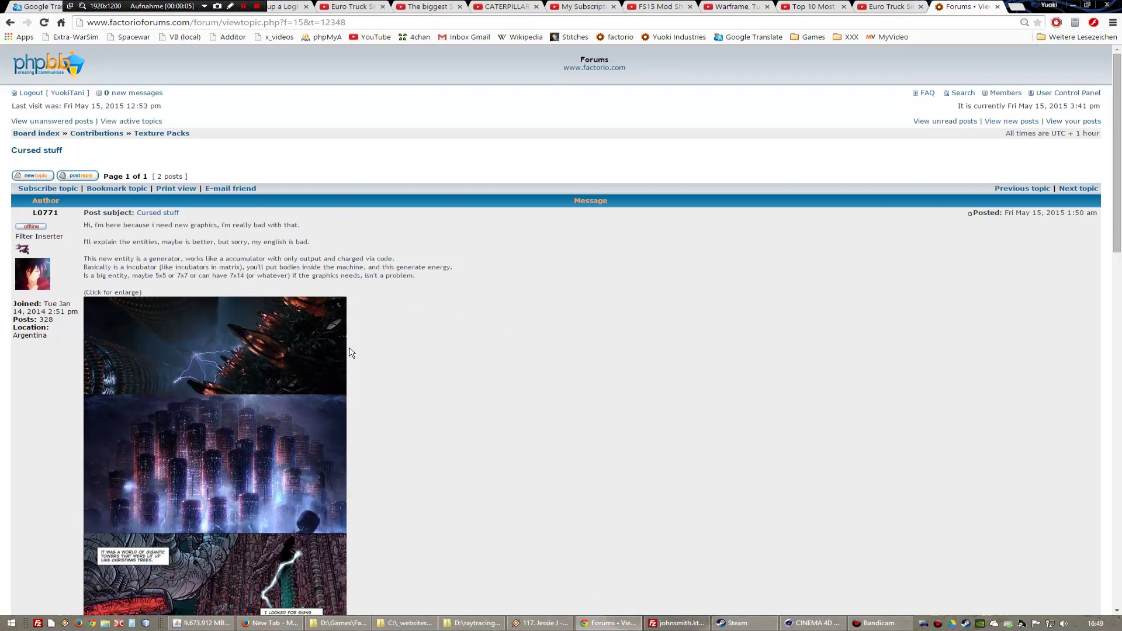
pyautogui.scroll(-3, 351, 351)
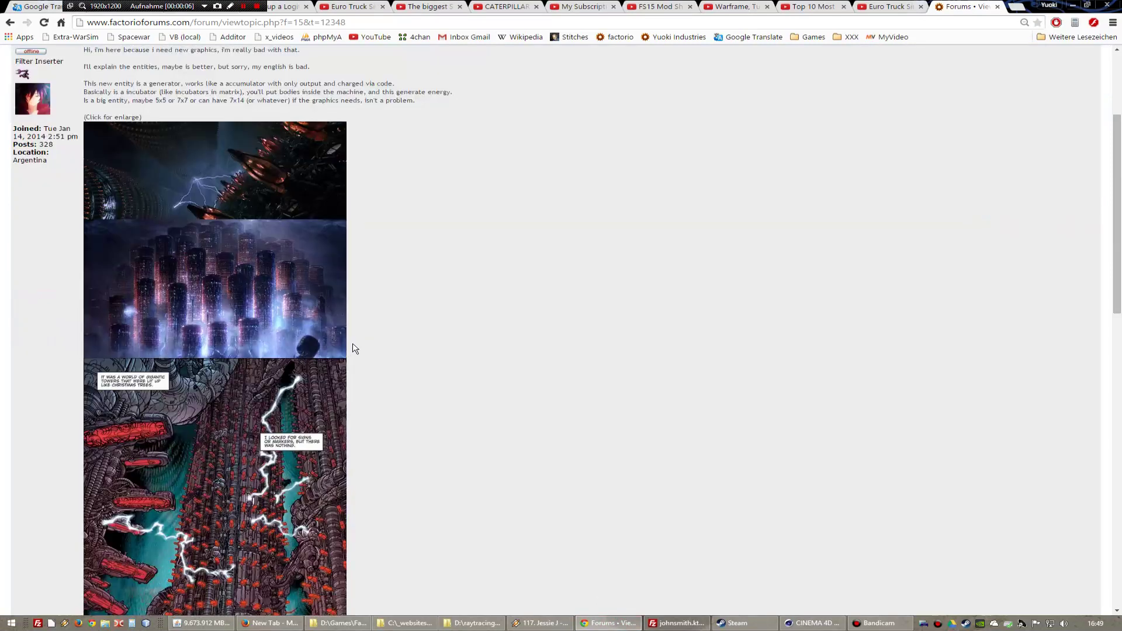
pyautogui.click(1088, 6)
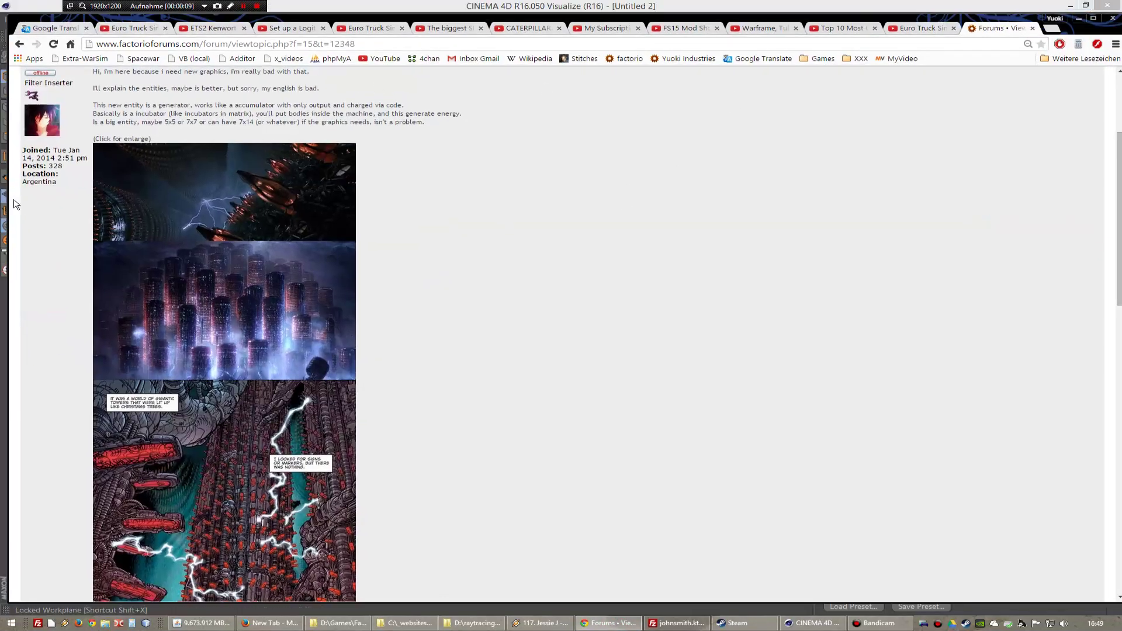
pyautogui.moveTo(10, 201); pyautogui.dragTo(166, 201)
pyautogui.scroll(-3, 625, 257)
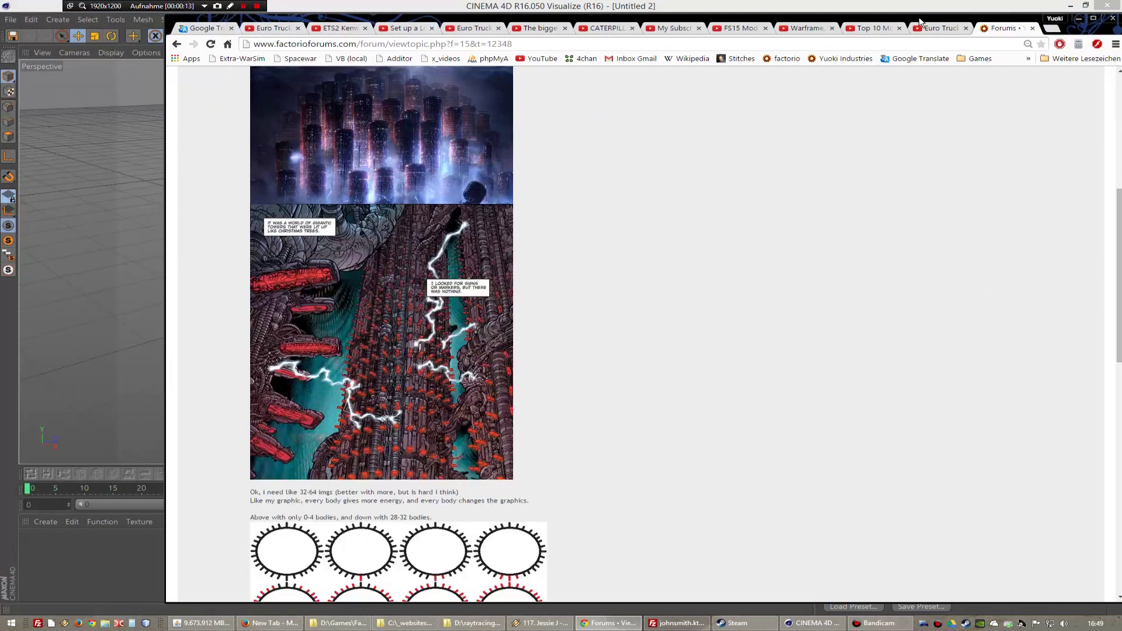
pyautogui.moveTo(922, 20); pyautogui.dragTo(858, 20)
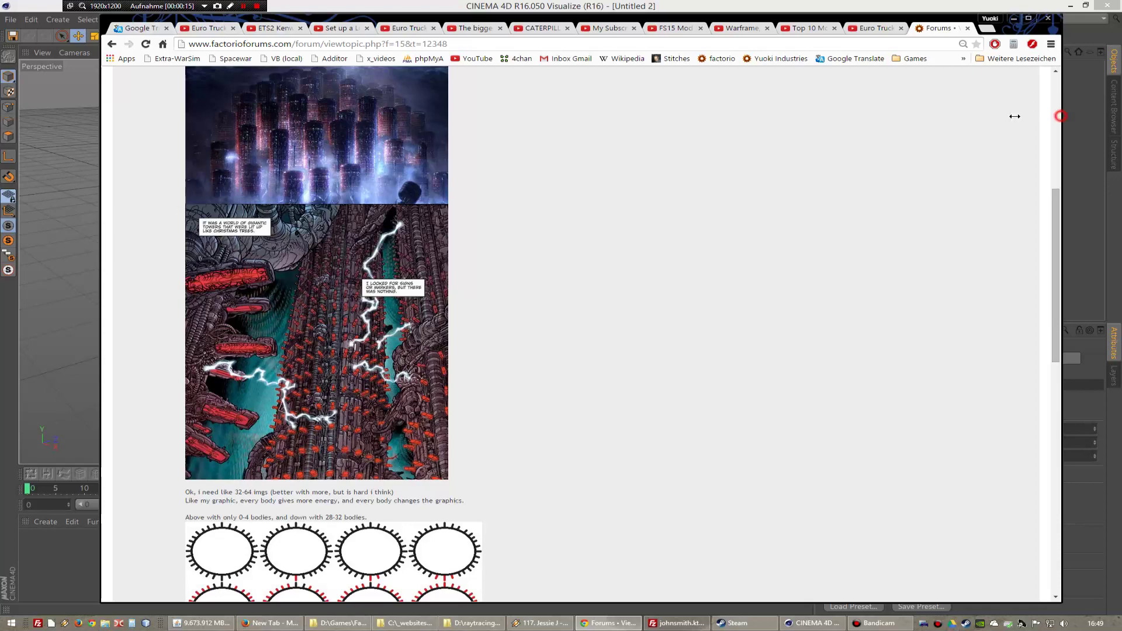
pyautogui.moveTo(1063, 121); pyautogui.dragTo(870, 117)
pyautogui.moveTo(614, 24); pyautogui.dragTo(701, 27)
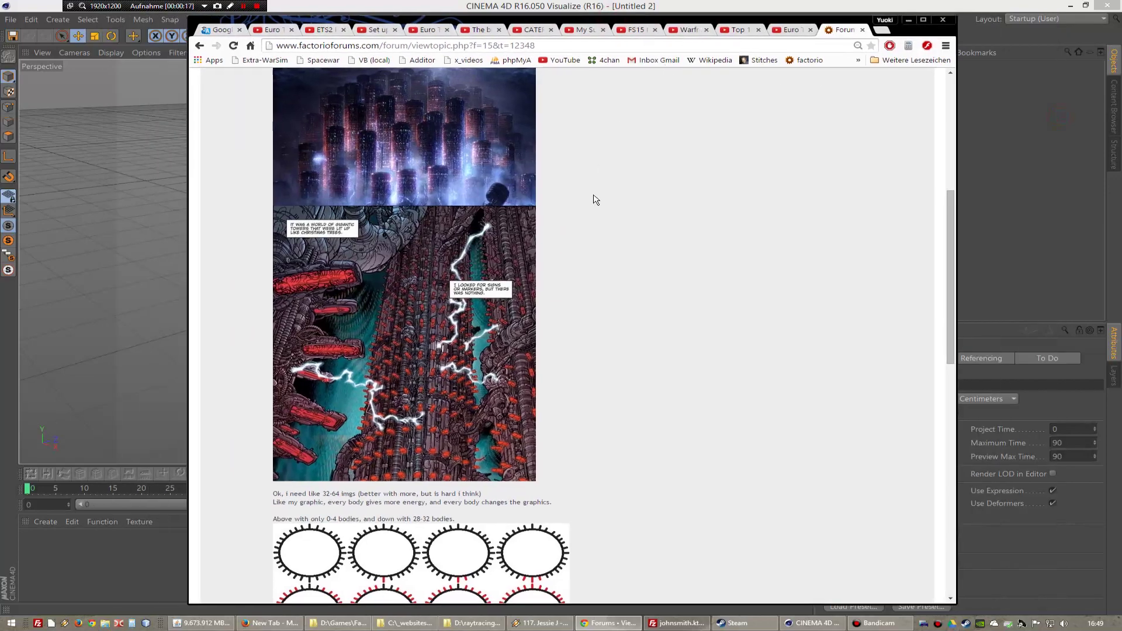
# - Read through the 'Cursed' incubator request post and its 32-64 body-state glass-tank reference
pyautogui.scroll(-6, 637, 271)
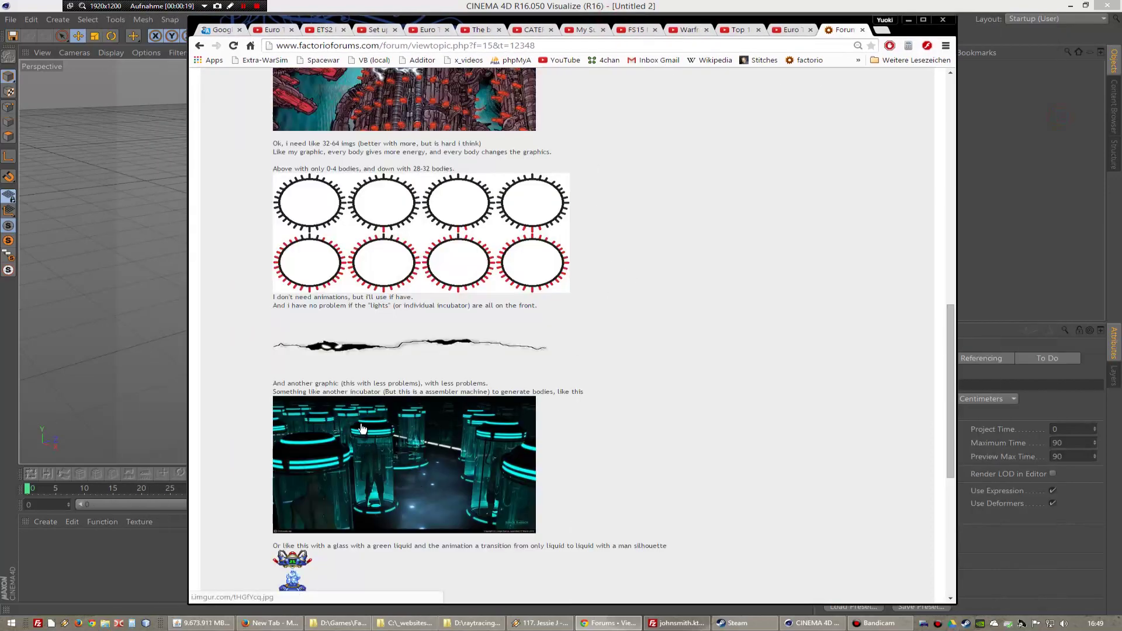
pyautogui.scroll(-3, 359, 459)
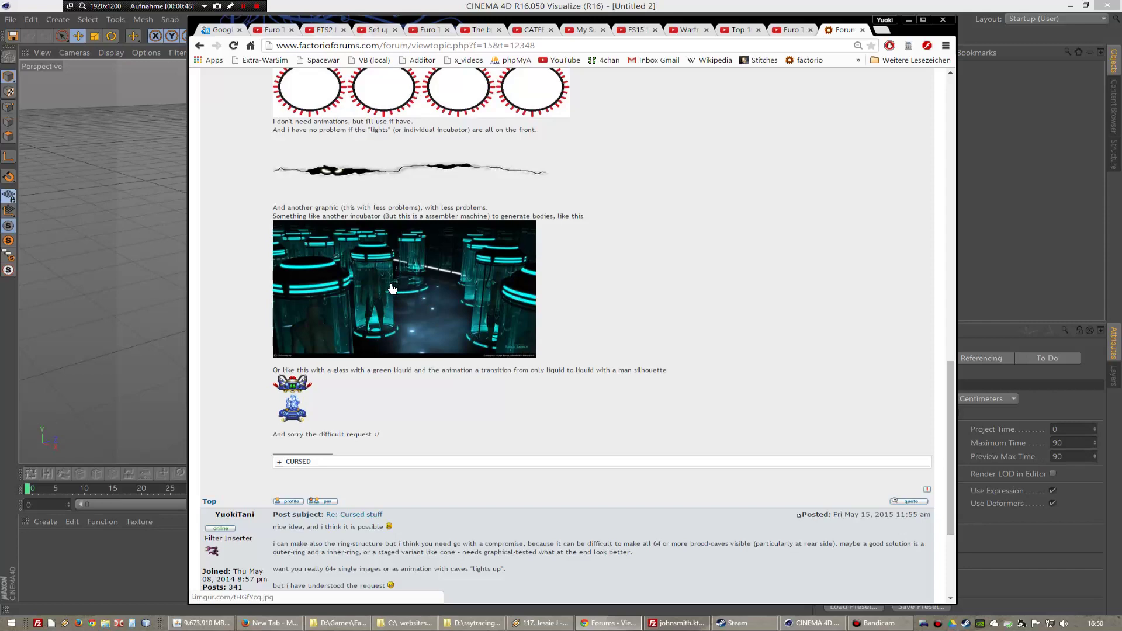
pyautogui.scroll(-5, 391, 289)
pyautogui.scroll(5, 393, 289)
pyautogui.scroll(6, 392, 289)
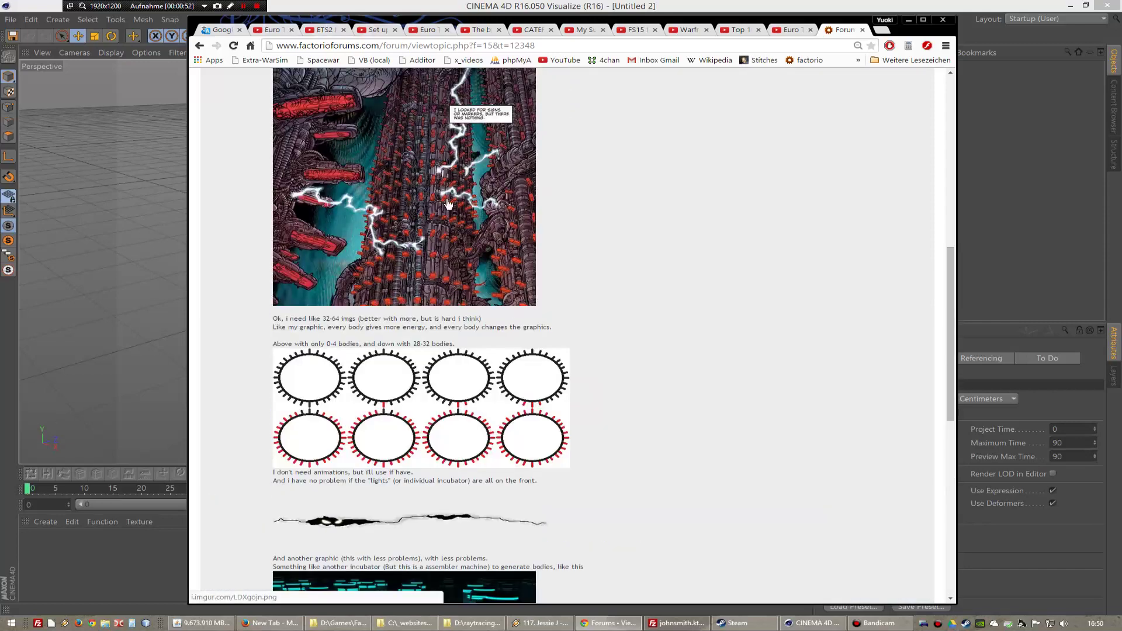
pyautogui.scroll(6, 462, 229)
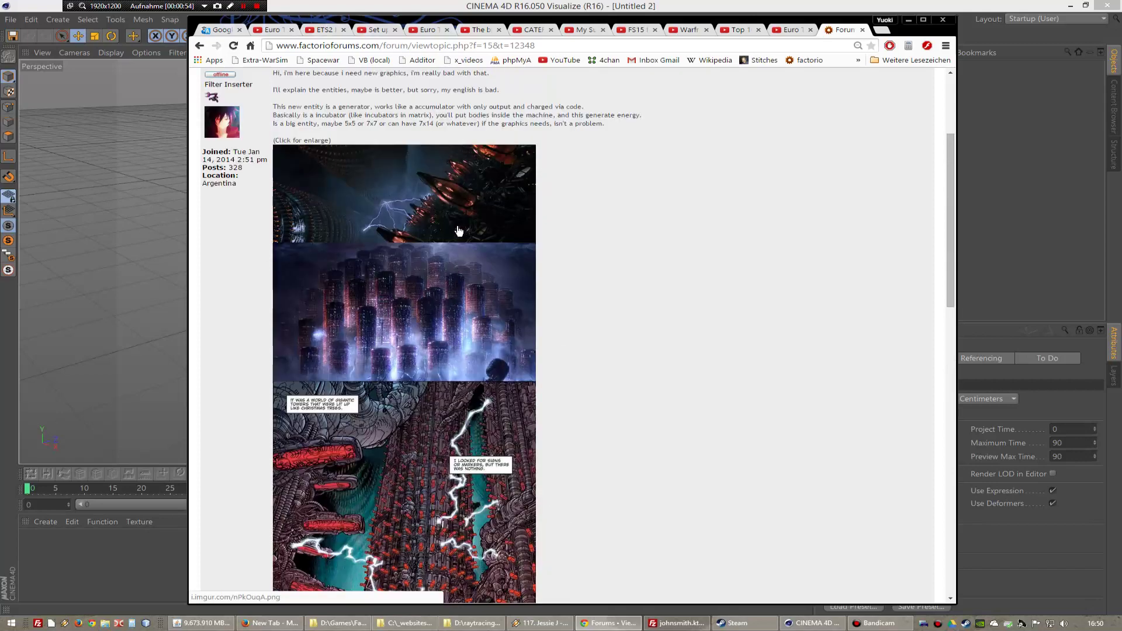
pyautogui.scroll(4, 459, 231)
pyautogui.scroll(-7, 457, 230)
pyautogui.scroll(-3, 456, 231)
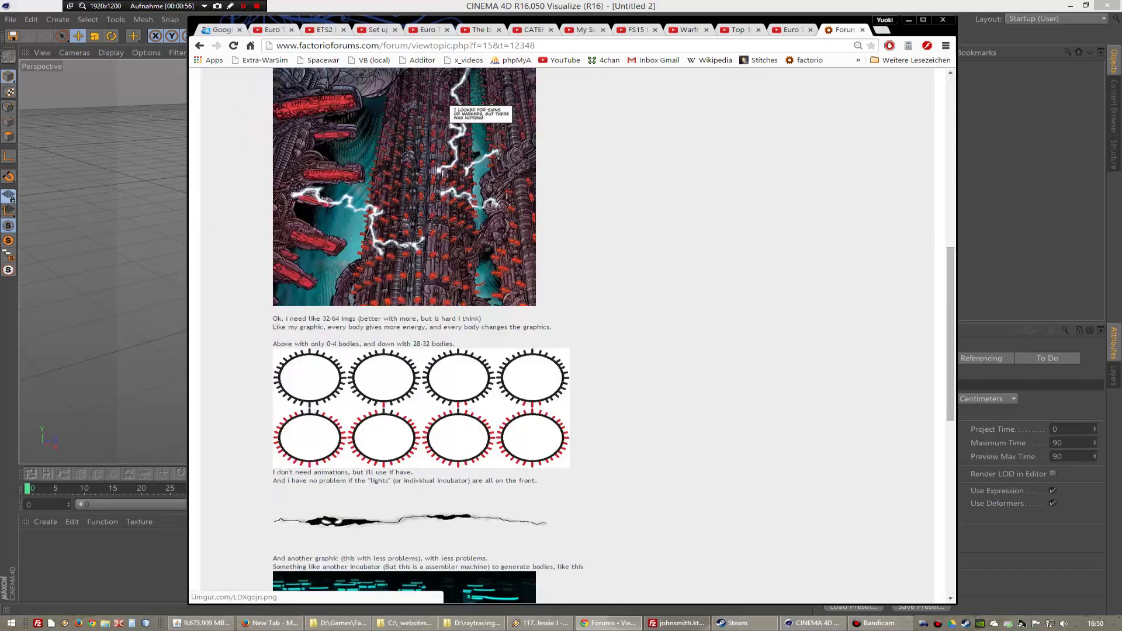
pyautogui.scroll(-3, 387, 497)
pyautogui.scroll(-3, 385, 454)
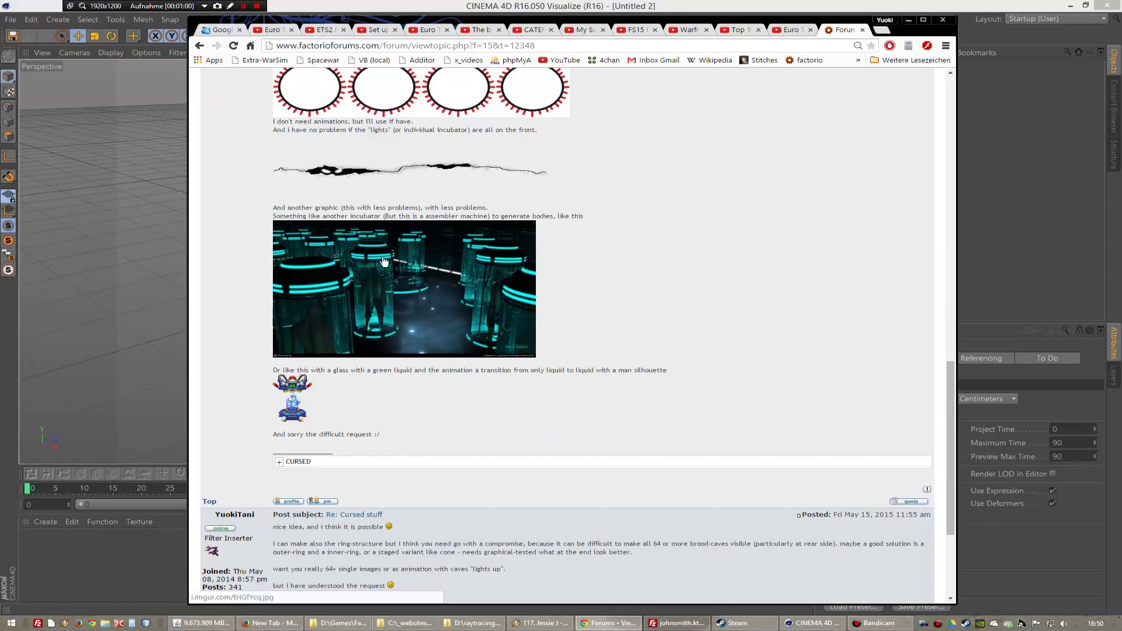
# - Put the forum aside and browse the dytech\icons folder for a scene, then cancel without opening
pyautogui.click(908, 21)
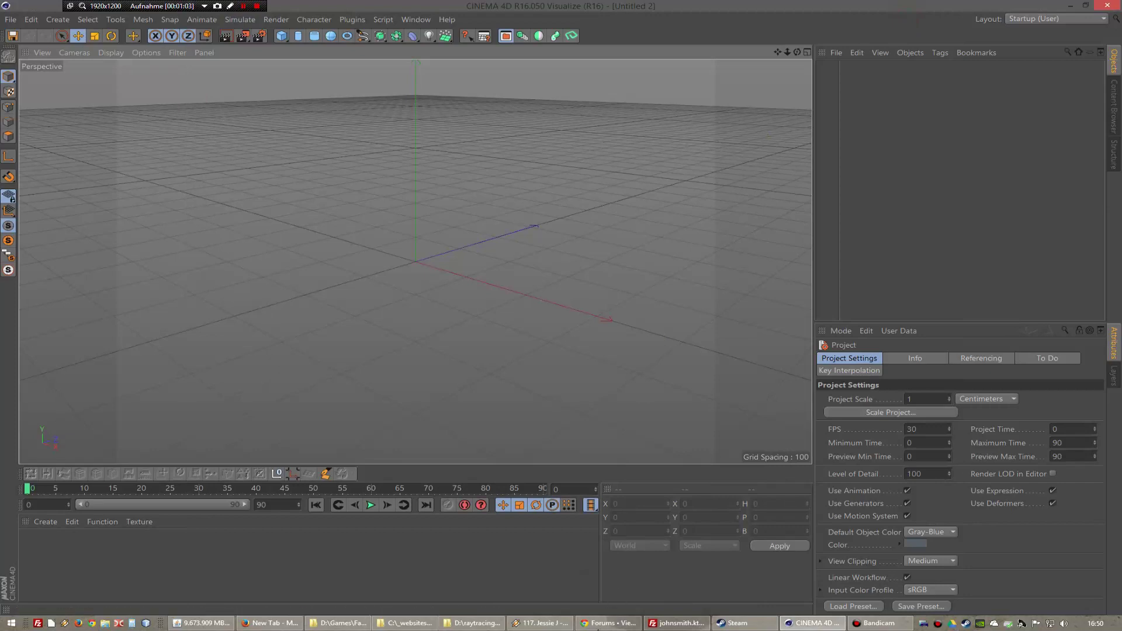
pyautogui.click(10, 19)
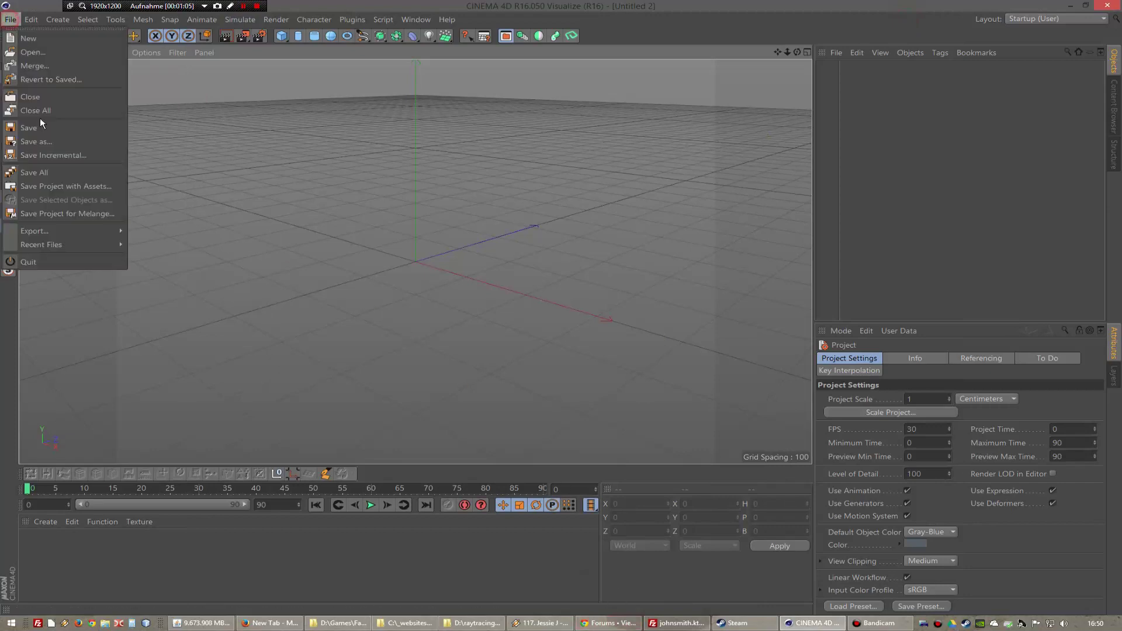
pyautogui.click(38, 51)
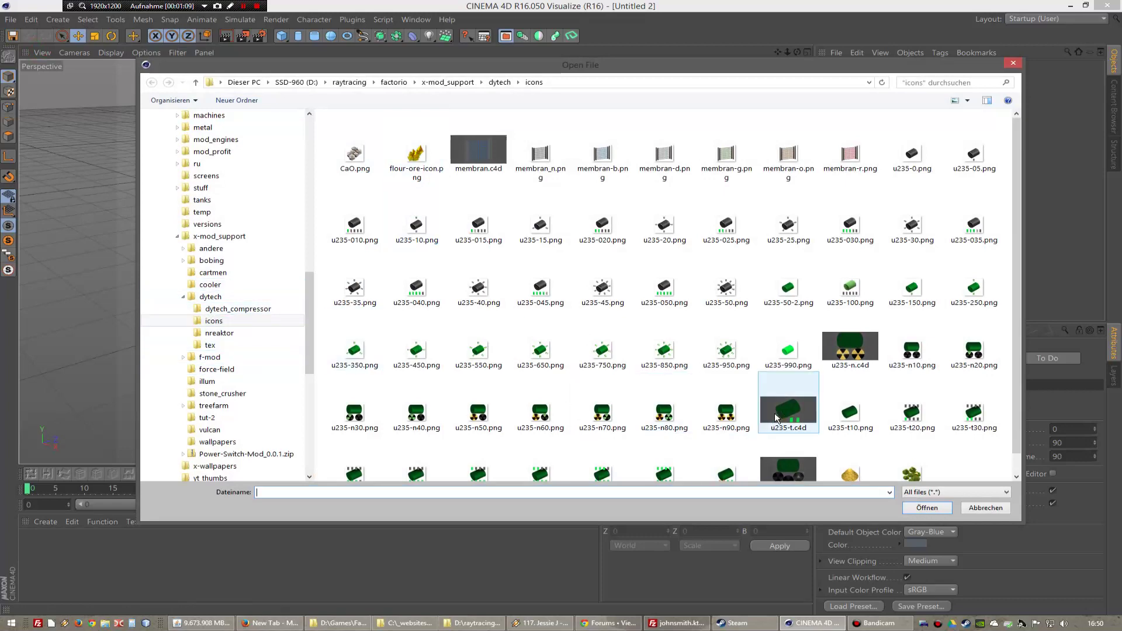
pyautogui.click(602, 624)
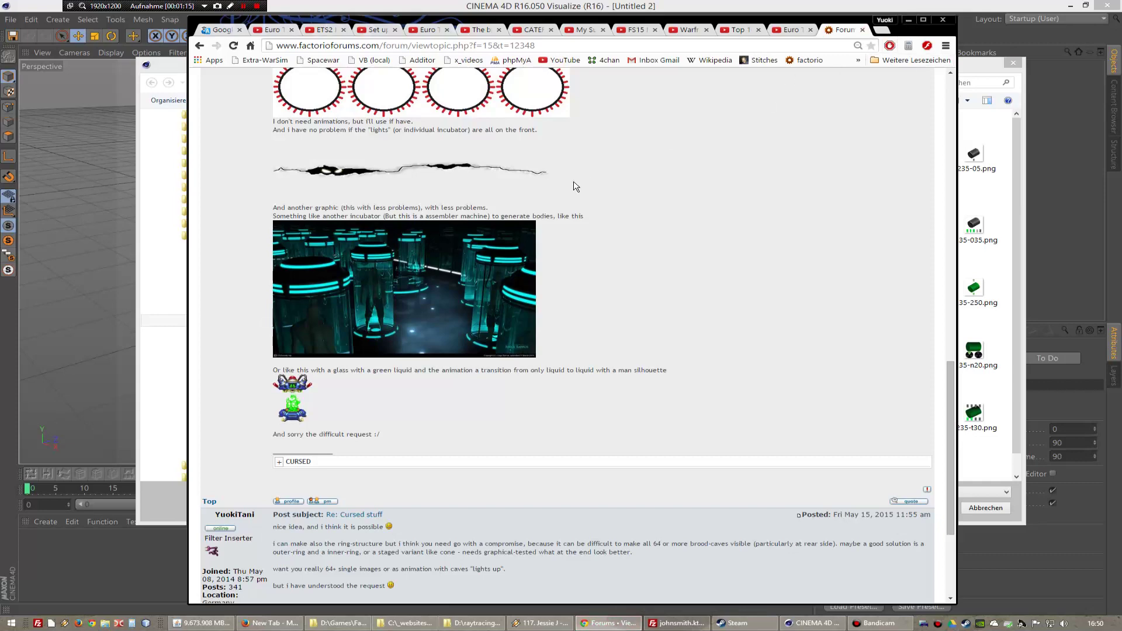
pyautogui.click(909, 22)
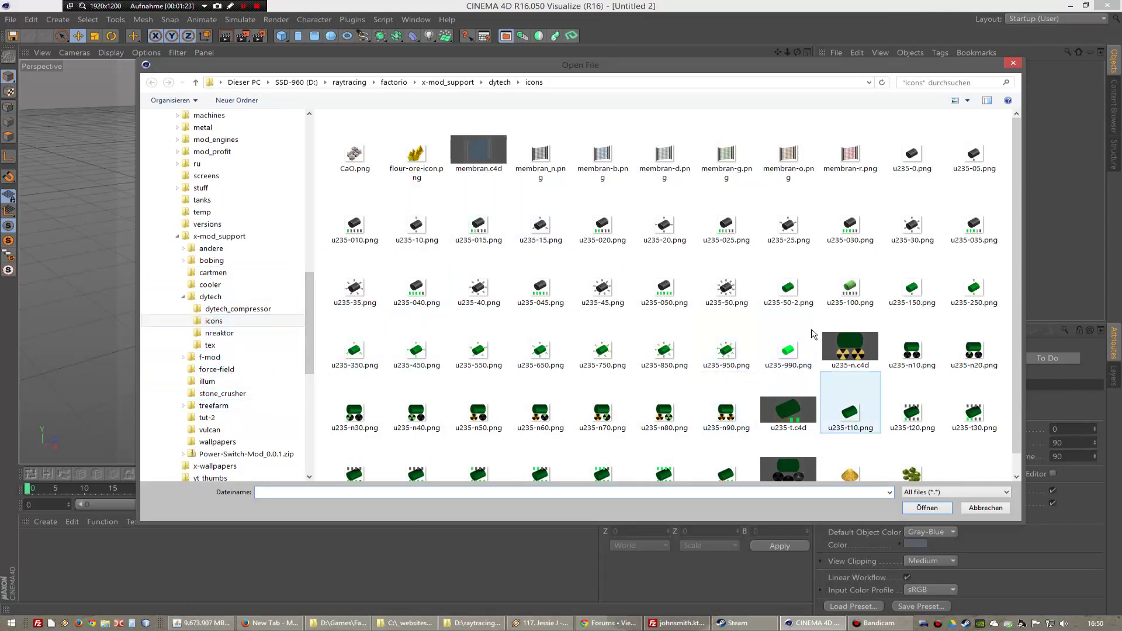
pyautogui.click(995, 512)
# - Reopen the recent dirtwasher_16-q.c4d scene and collapse its DW object hierarchy
pyautogui.click(11, 19)
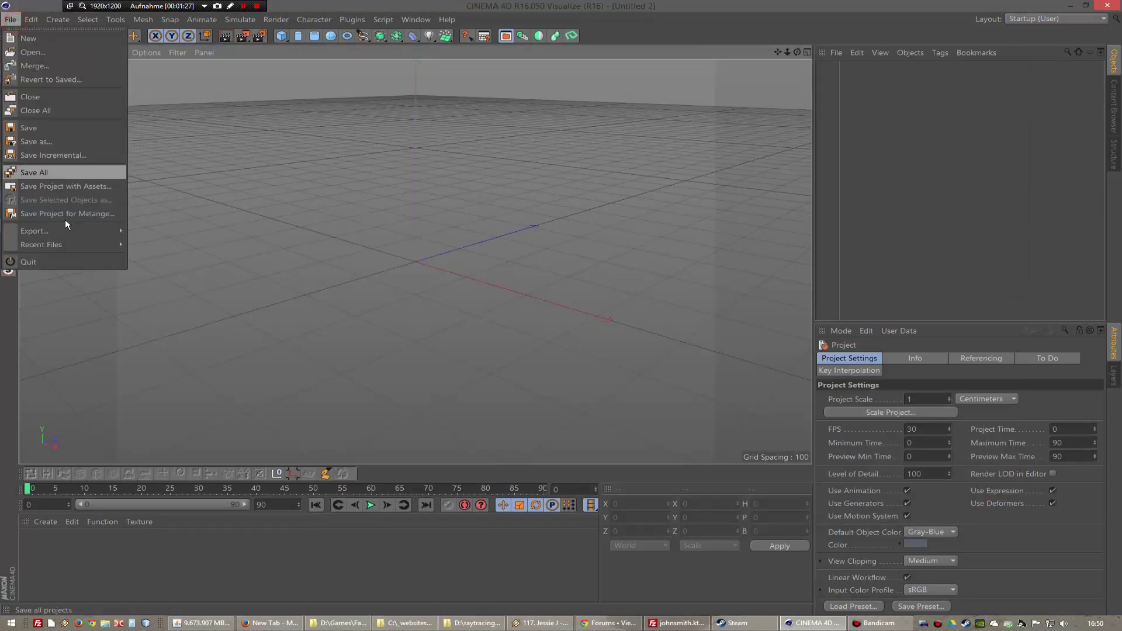
pyautogui.moveTo(41, 244)
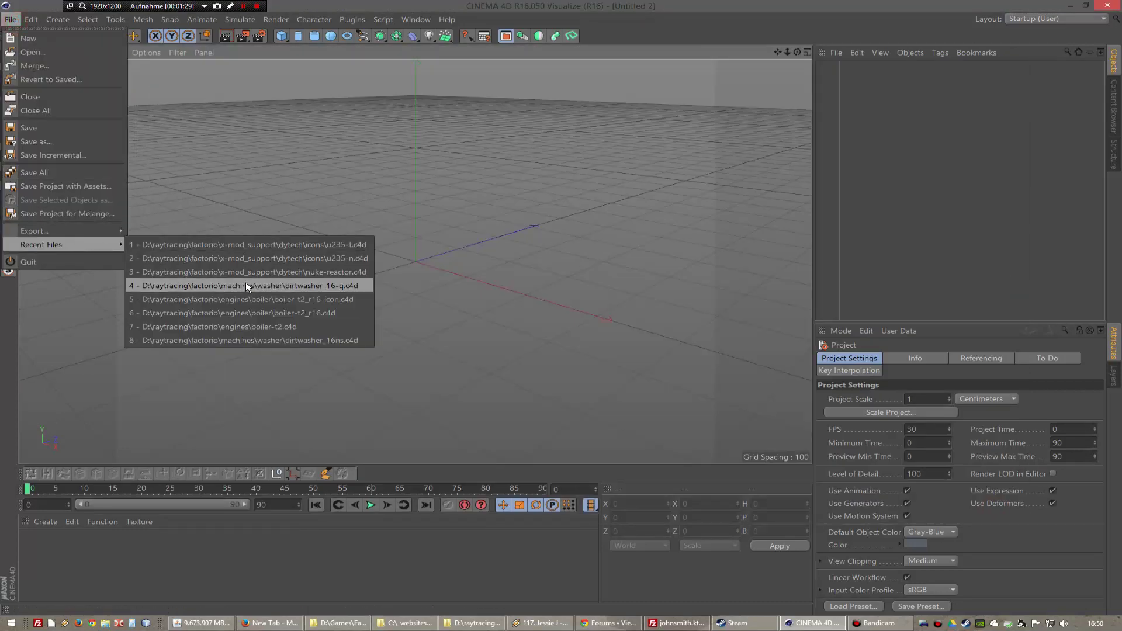
pyautogui.click(246, 285)
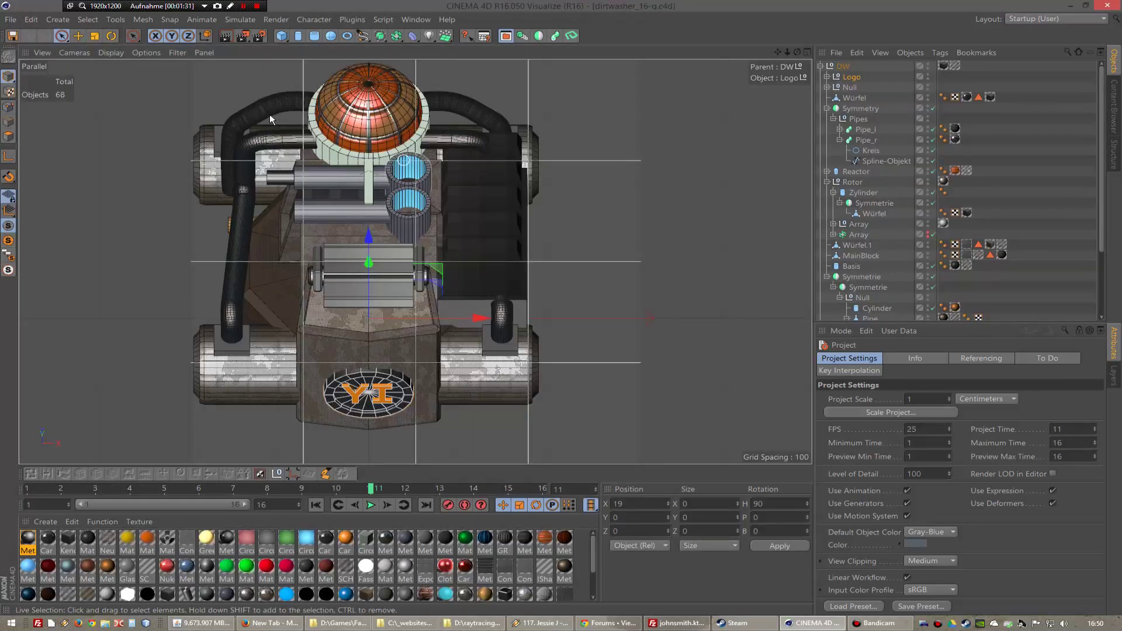
pyautogui.click(821, 65)
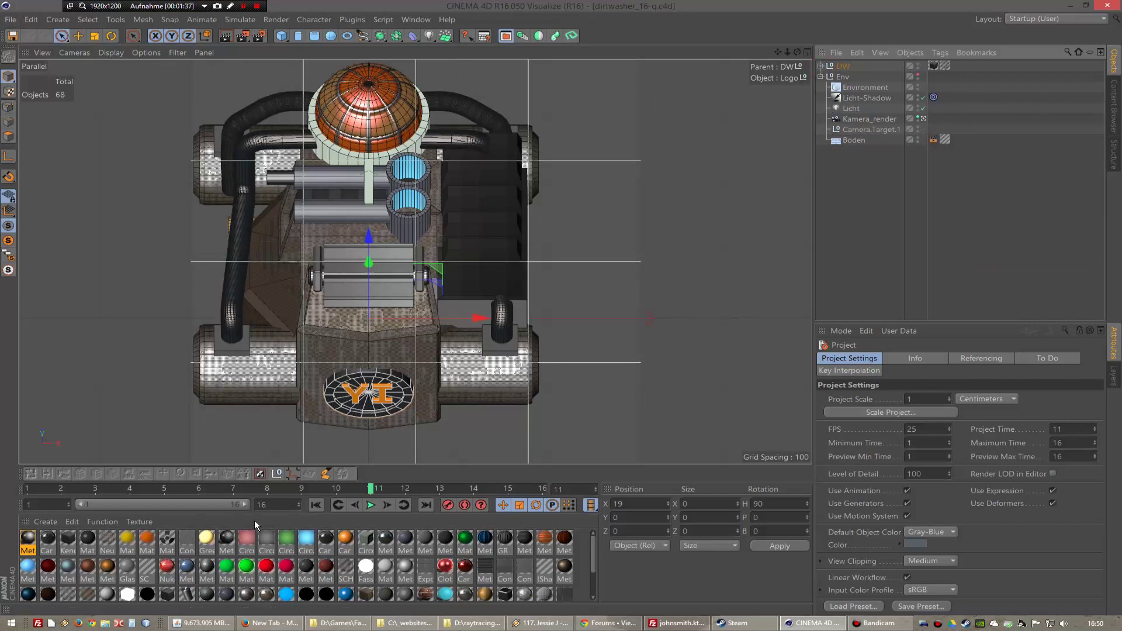
pyautogui.click(10, 19)
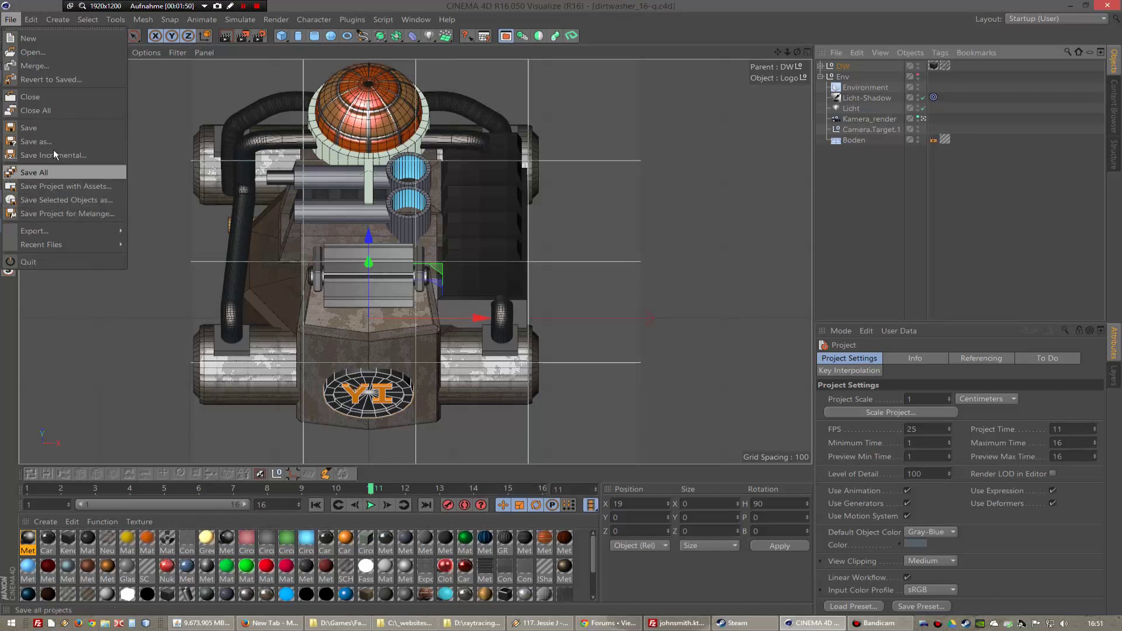
# - In the Save As dialog, create and enter a new curse_incub folder under x-mod_support
pyautogui.click(37, 142)
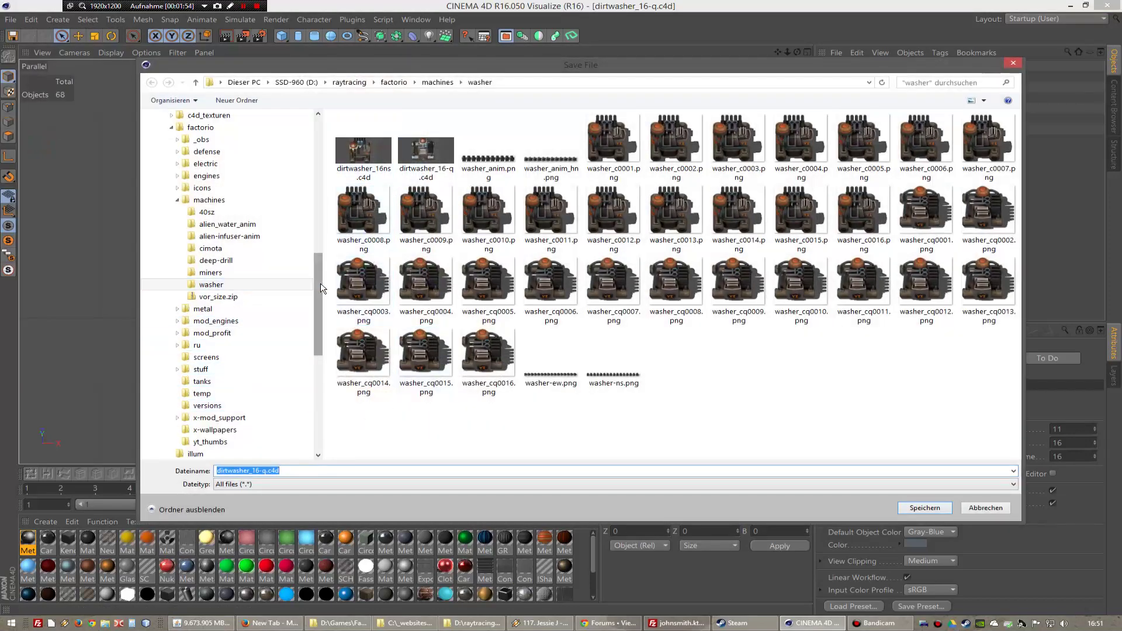
pyautogui.scroll(-4, 309, 286)
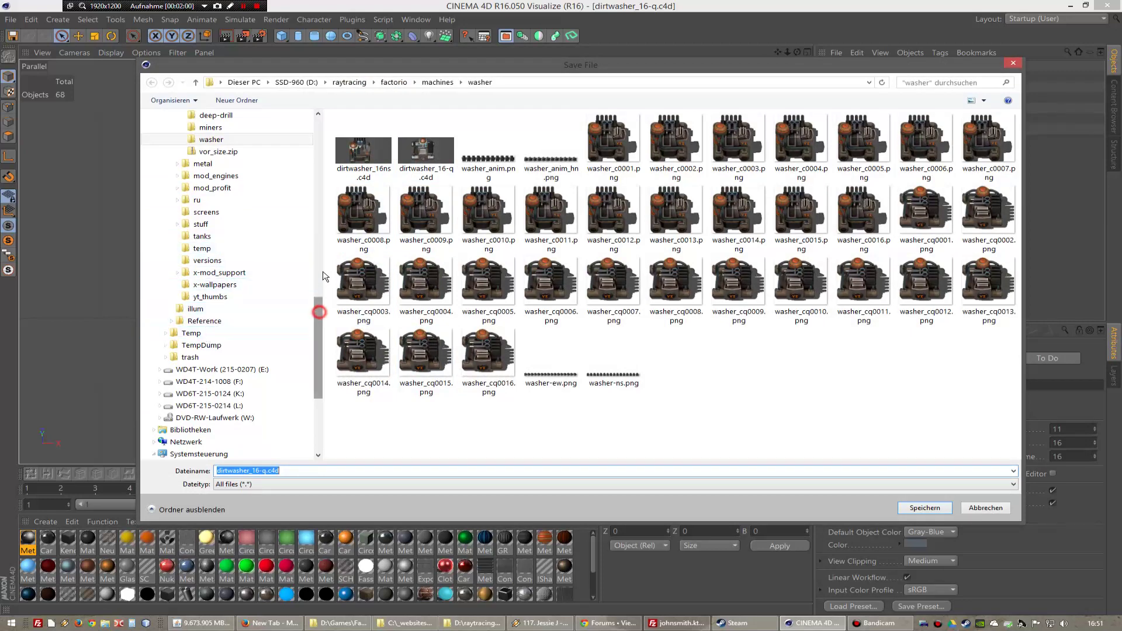
pyautogui.scroll(4, 318, 307)
pyautogui.click(176, 201)
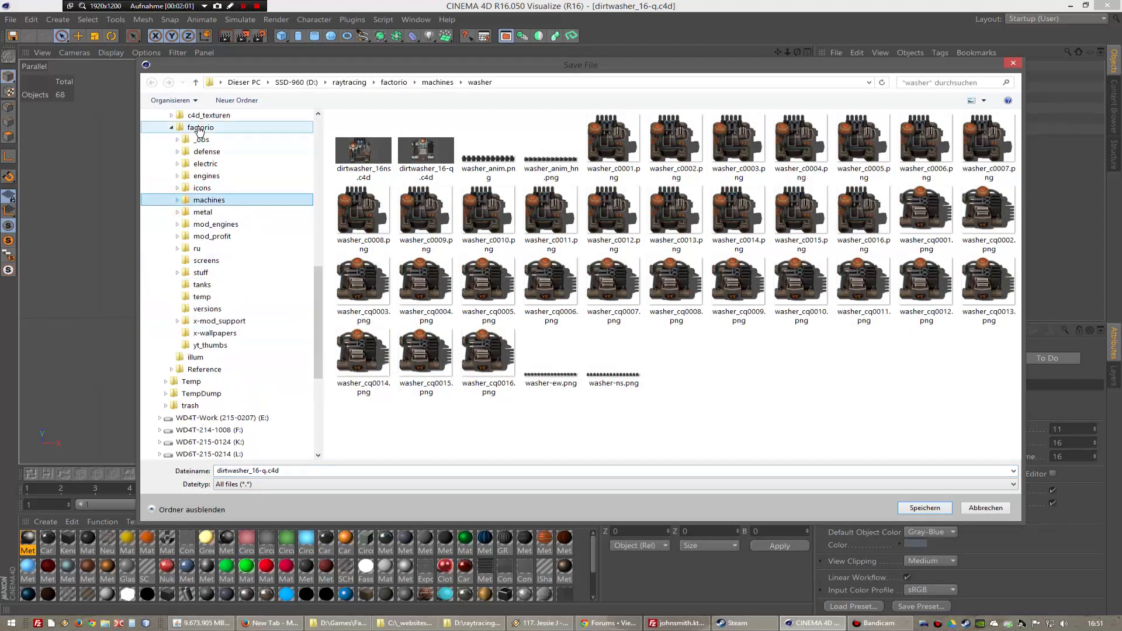
pyautogui.click(213, 322)
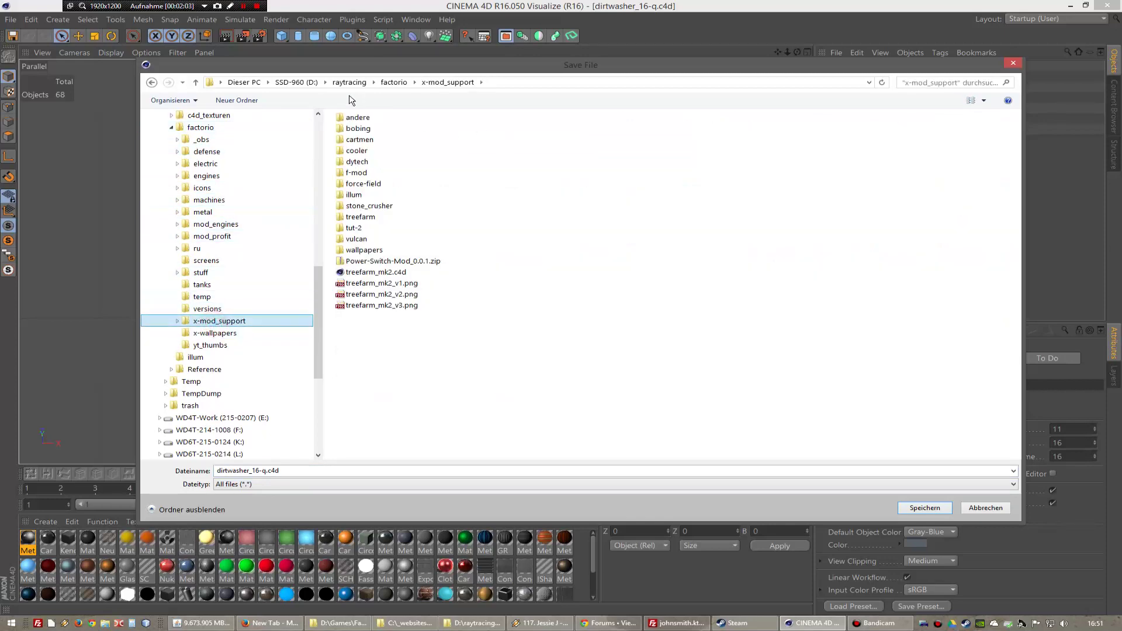
pyautogui.click(225, 101)
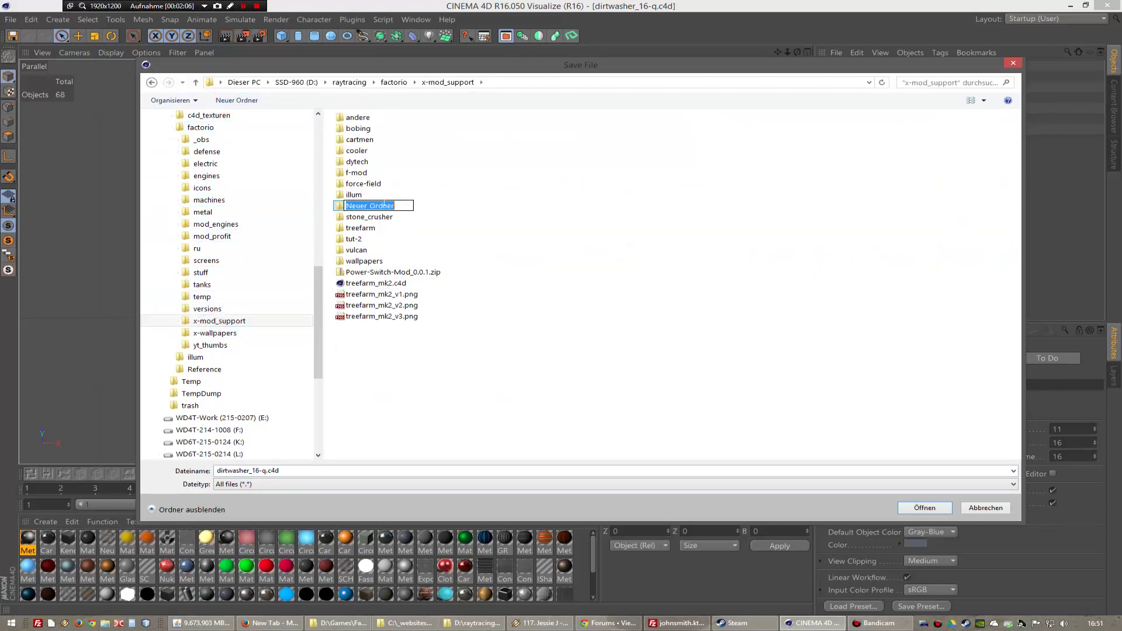
pyautogui.write('curse_incu')
pyautogui.write('curse')
pyautogui.press('Return')
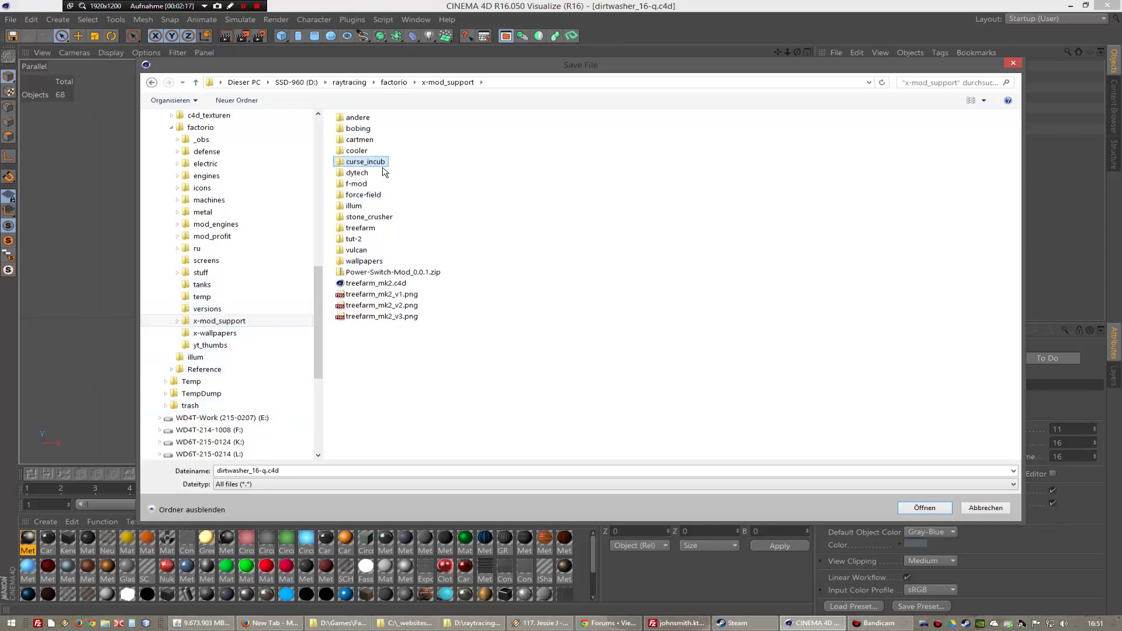
pyautogui.doubleClick(381, 162)
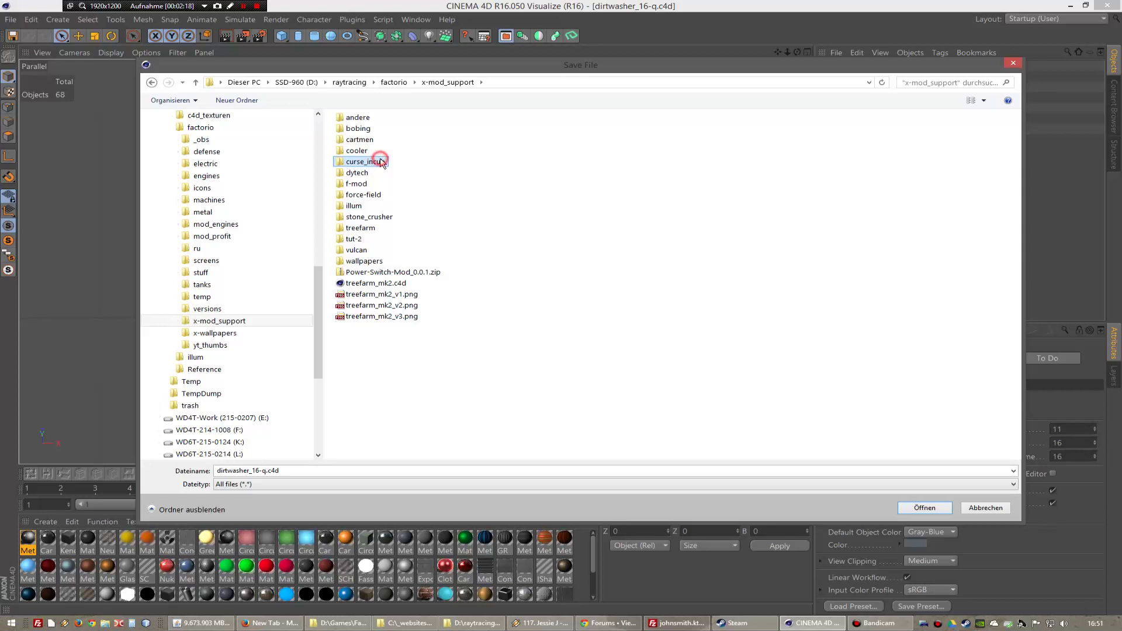
# - Rename the file to curs-incub.c4d and save it there
pyautogui.doubleClick(268, 470)
pyautogui.click(268, 469)
pyautogui.moveTo(268, 470); pyautogui.dragTo(215, 469)
pyautogui.write('curs-incub')
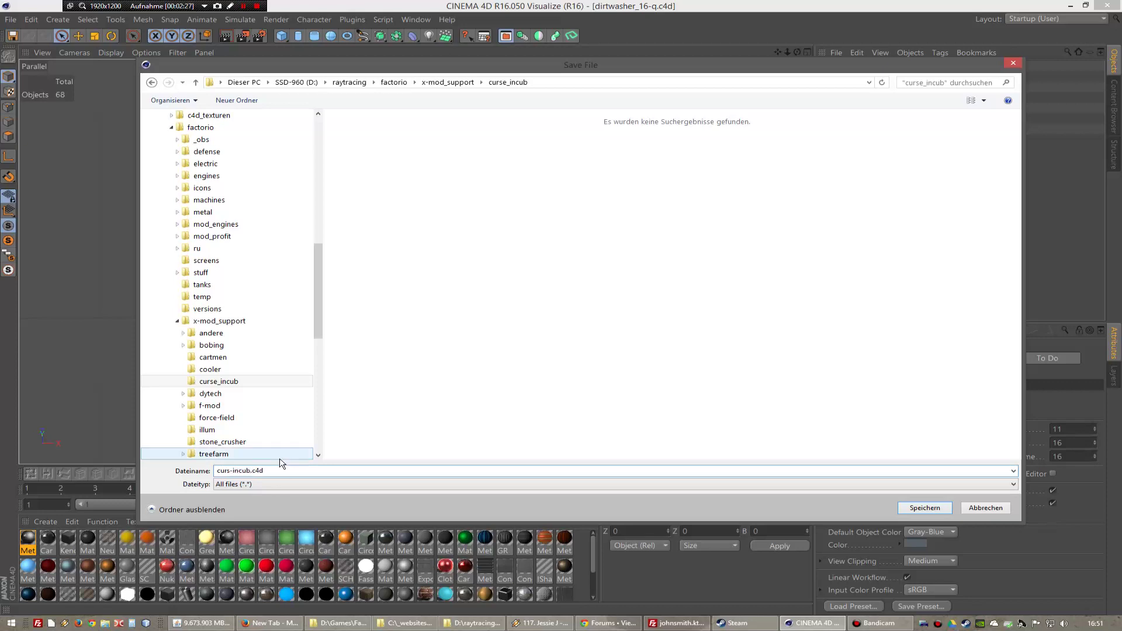
pyautogui.click(922, 510)
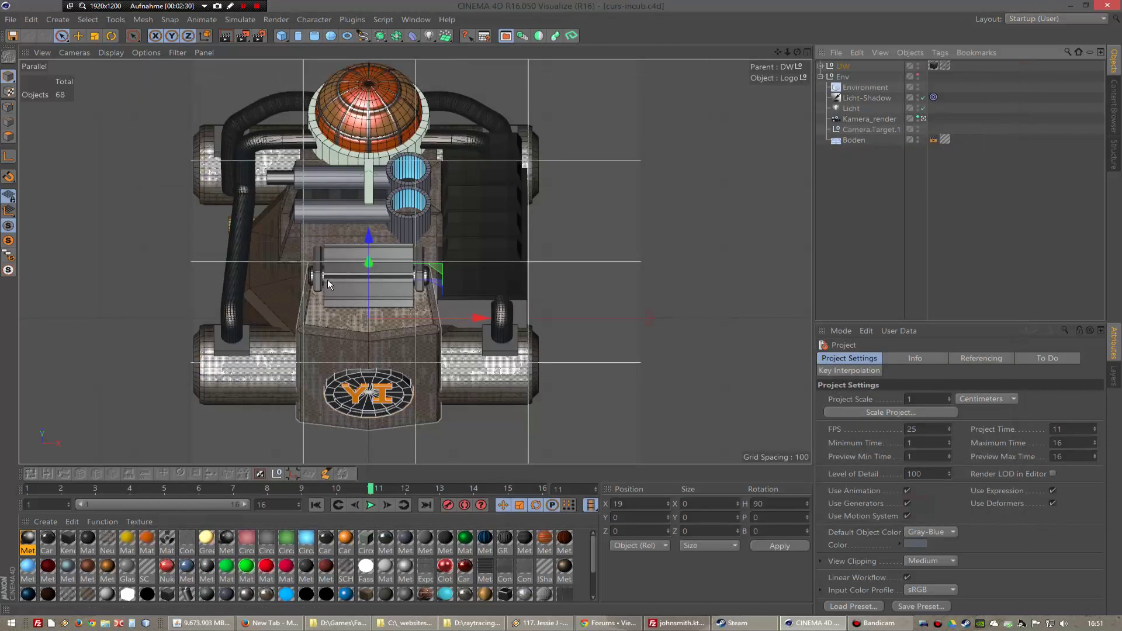
# - Delete the DW model group, leaving only the environment and camera objects
pyautogui.click(848, 65)
pyautogui.press('Delete')
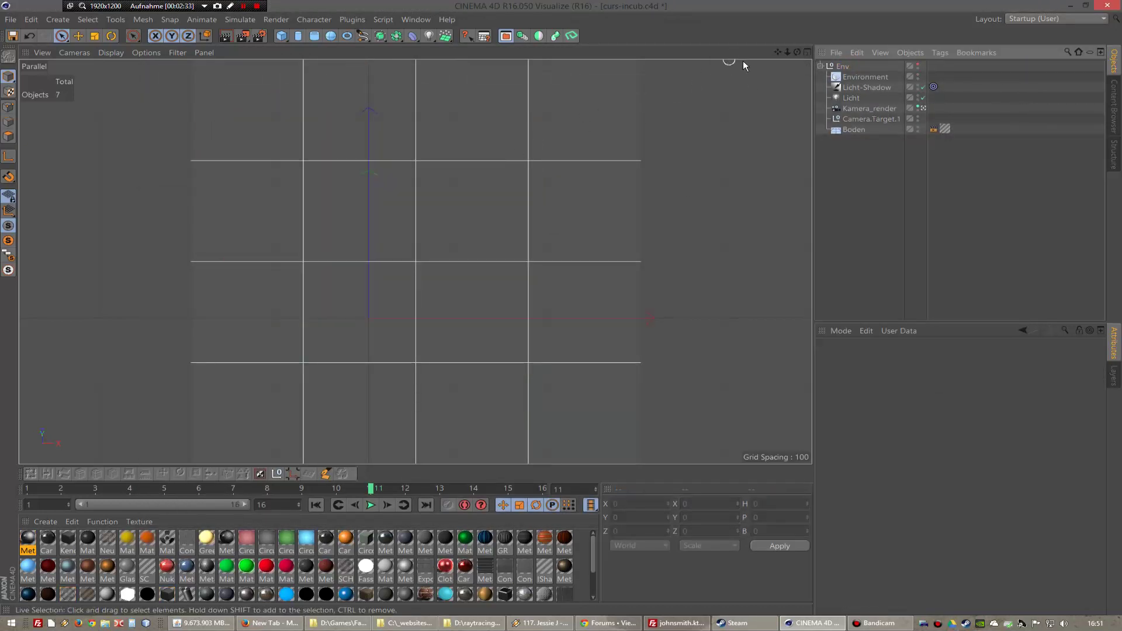
pyautogui.click(447, 255)
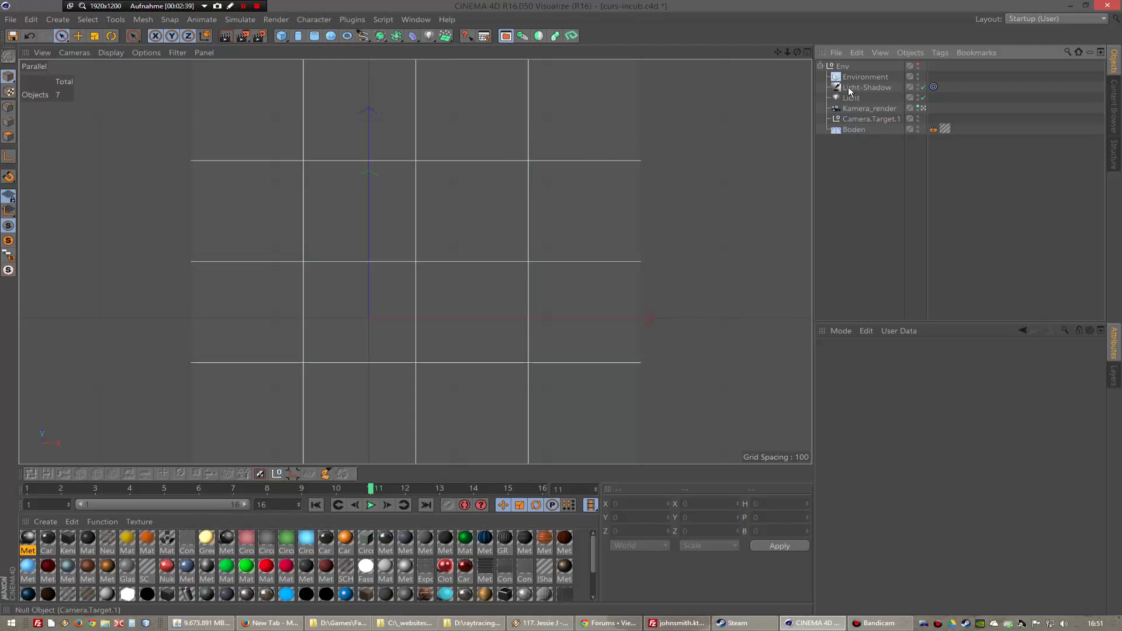
# - Check the Kamera_render camera's Composition settings, then bring up the Factorio forum thread
pyautogui.click(856, 110)
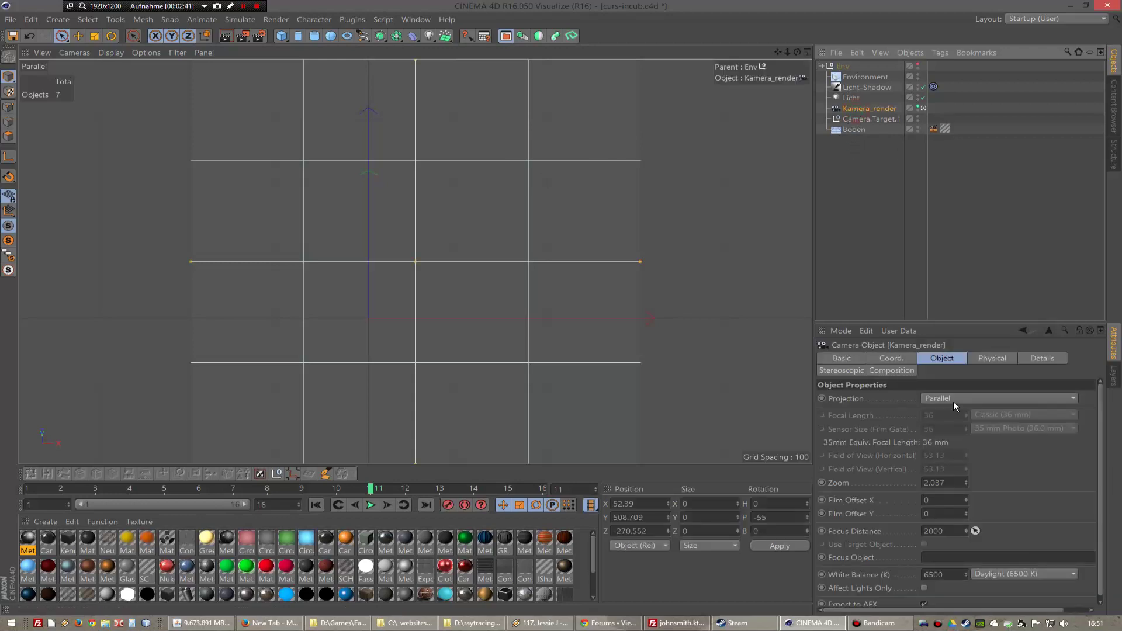
pyautogui.click(886, 374)
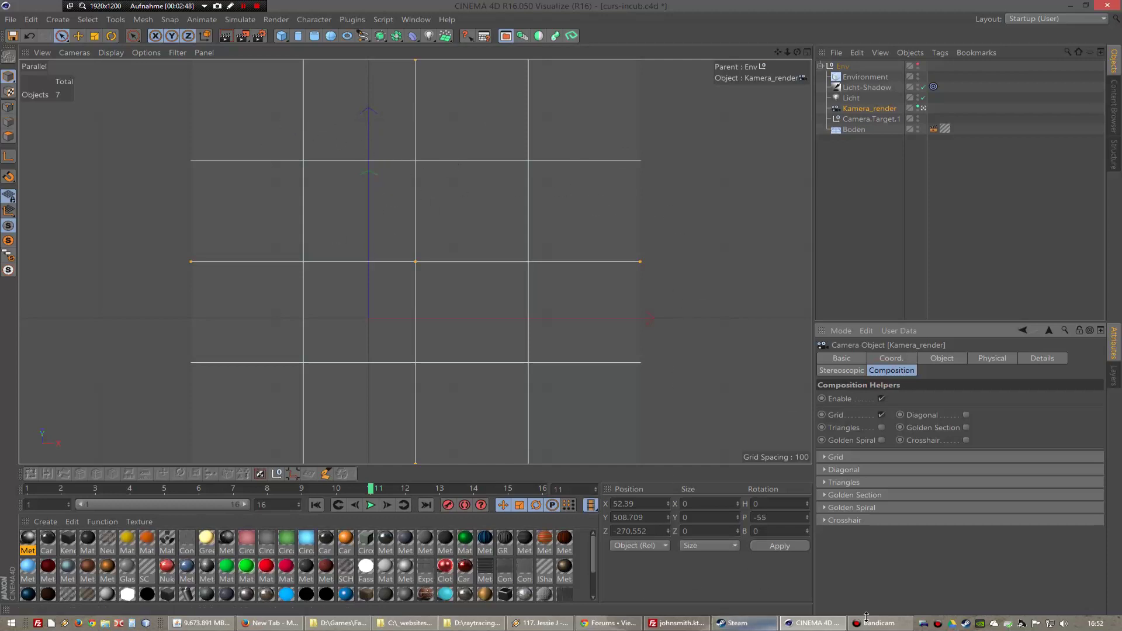
pyautogui.click(587, 629)
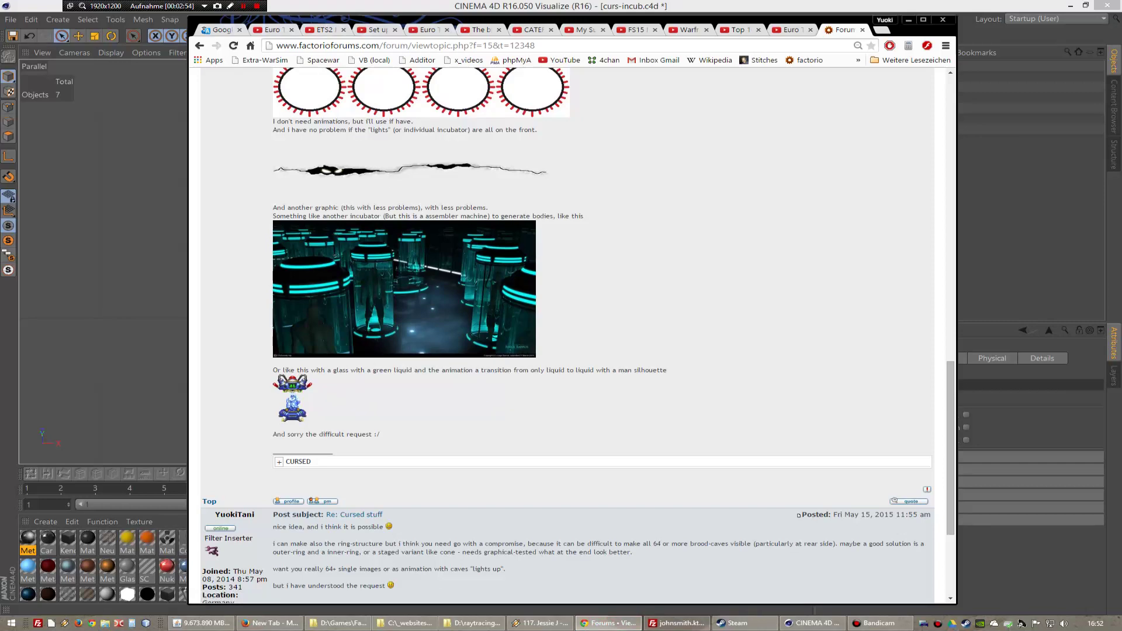
# - Reread the thread's incubator reference images and first reply, then return to Cinema 4D
pyautogui.scroll(9, 489, 318)
pyautogui.scroll(-6, 483, 317)
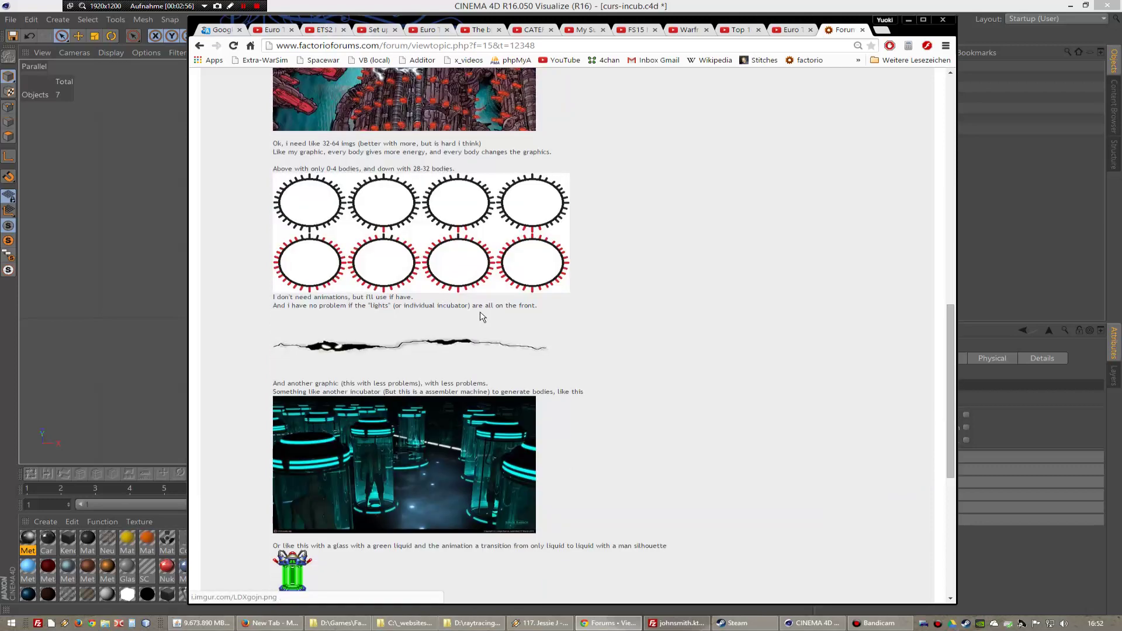
pyautogui.scroll(-3, 591, 380)
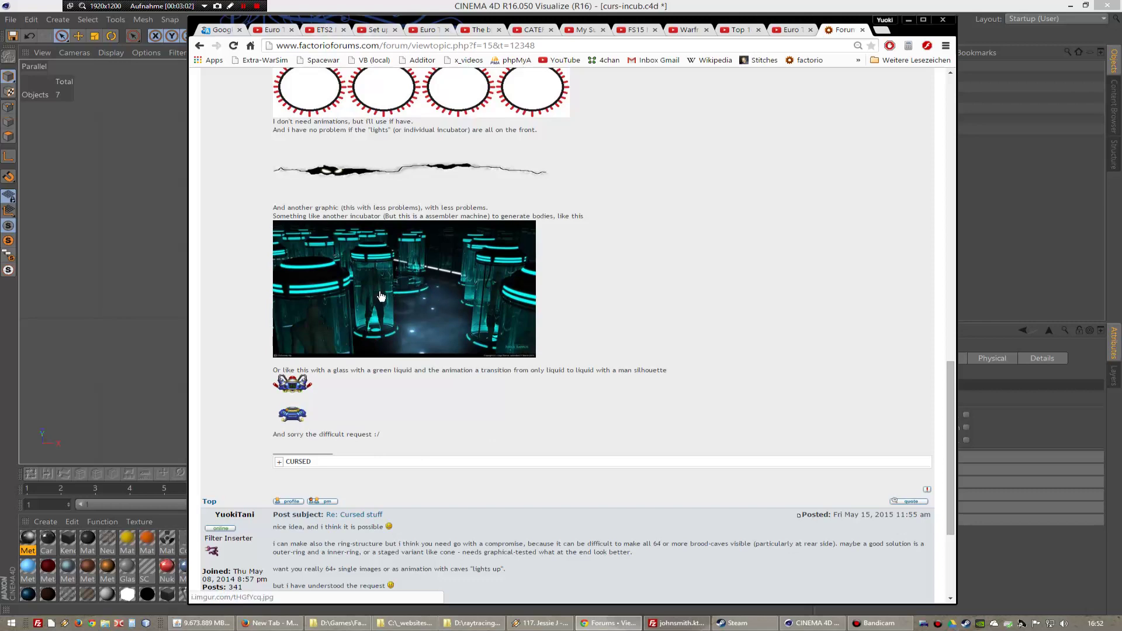
pyautogui.scroll(5, 471, 314)
pyautogui.scroll(8, 468, 311)
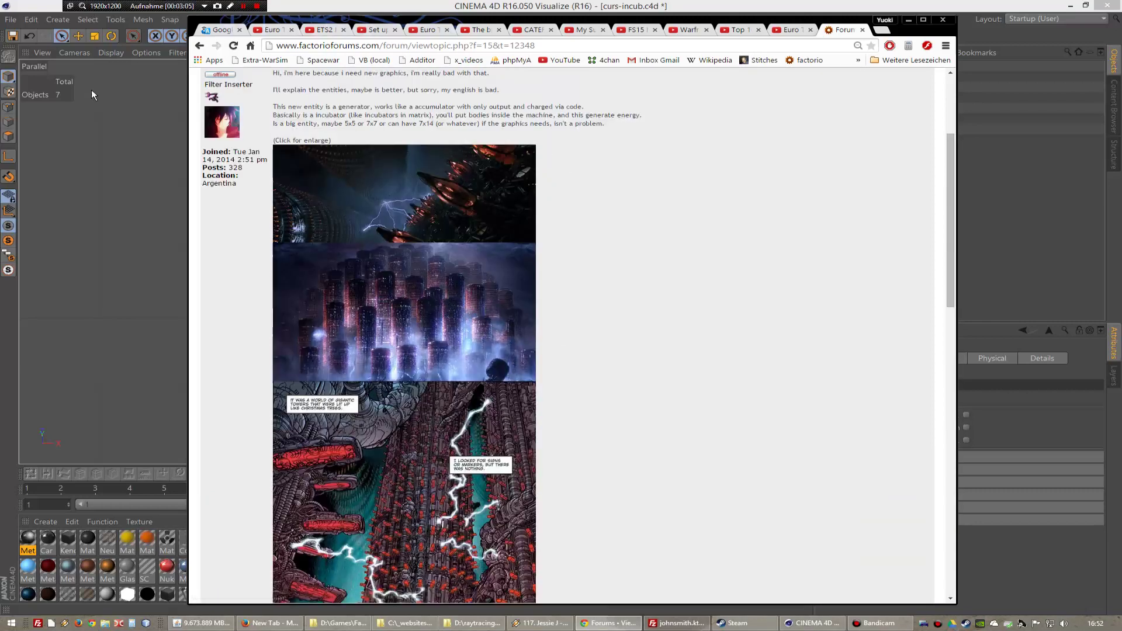
pyautogui.click(107, 101)
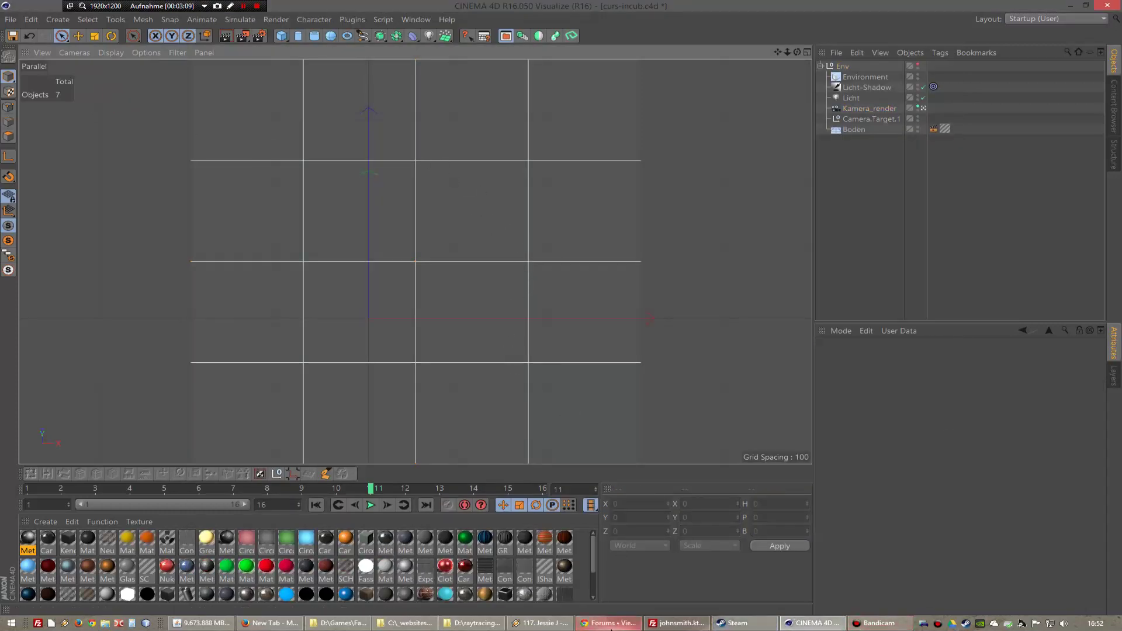
# - Show the forum thread's 0-4 versus 28-32 body diagrams and glass-tank reference picture
pyautogui.click(611, 623)
pyautogui.scroll(-10, 507, 269)
pyautogui.scroll(7, 404, 163)
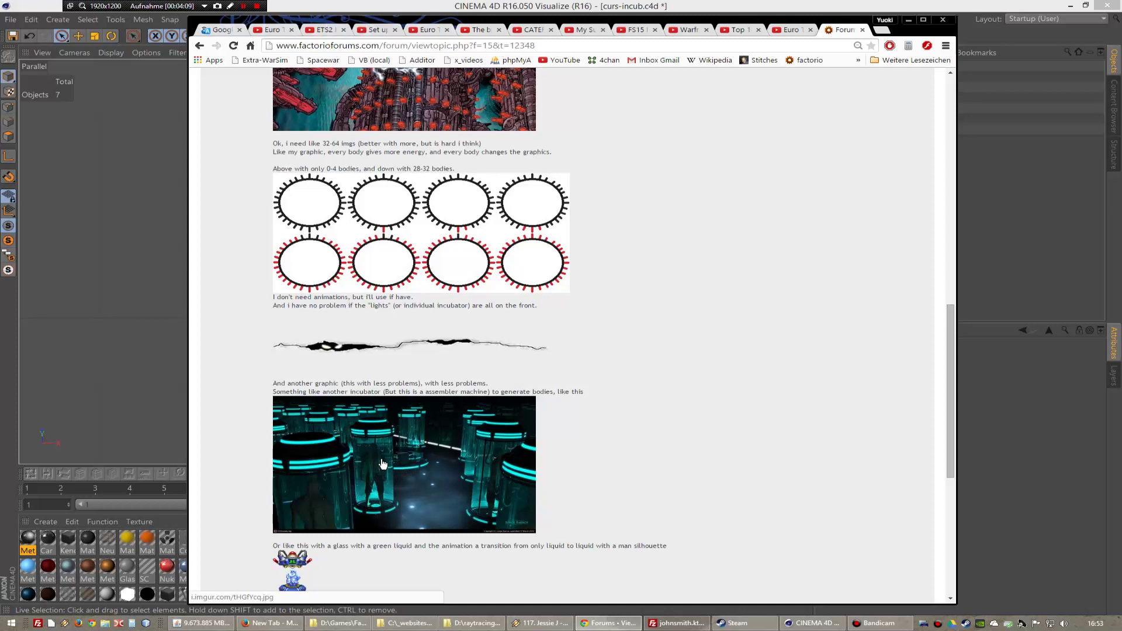
# - Minimize the forum window so the 7-object curs-incub.c4d scene is in front
pyautogui.click(909, 20)
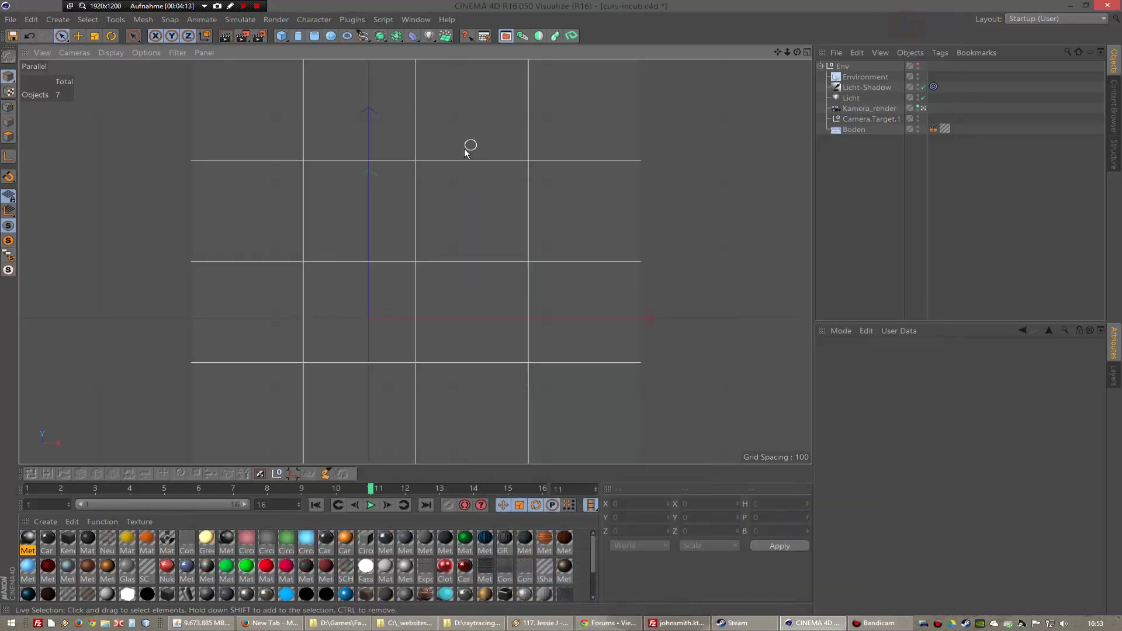
# - Hide the render camera and add a flat cylinder with height 20
pyautogui.click(917, 106)
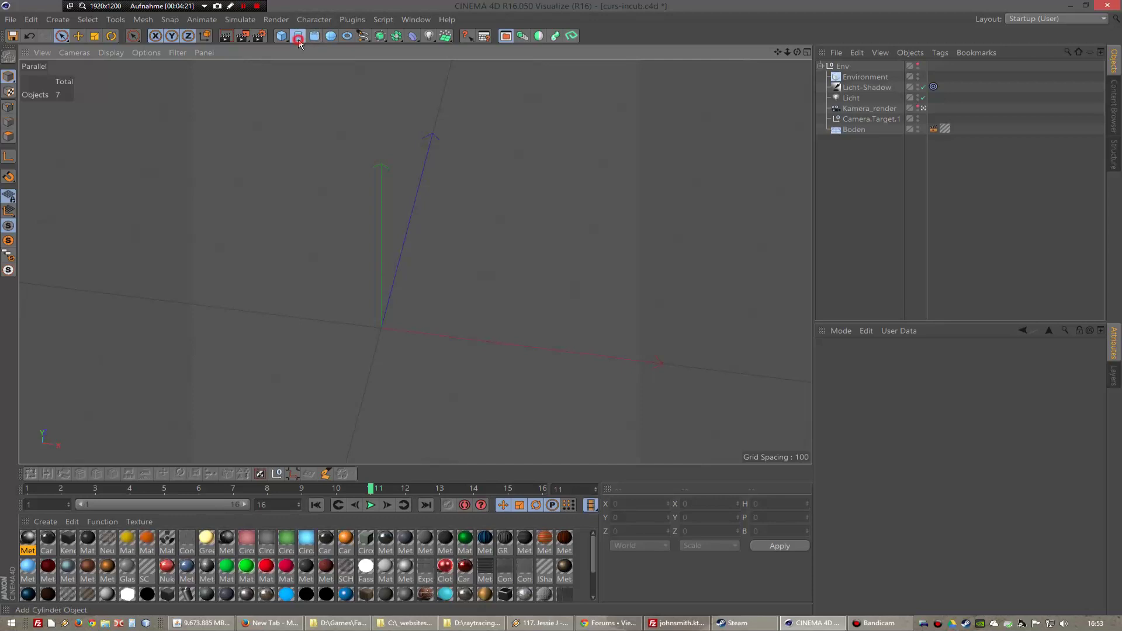
pyautogui.click(300, 38)
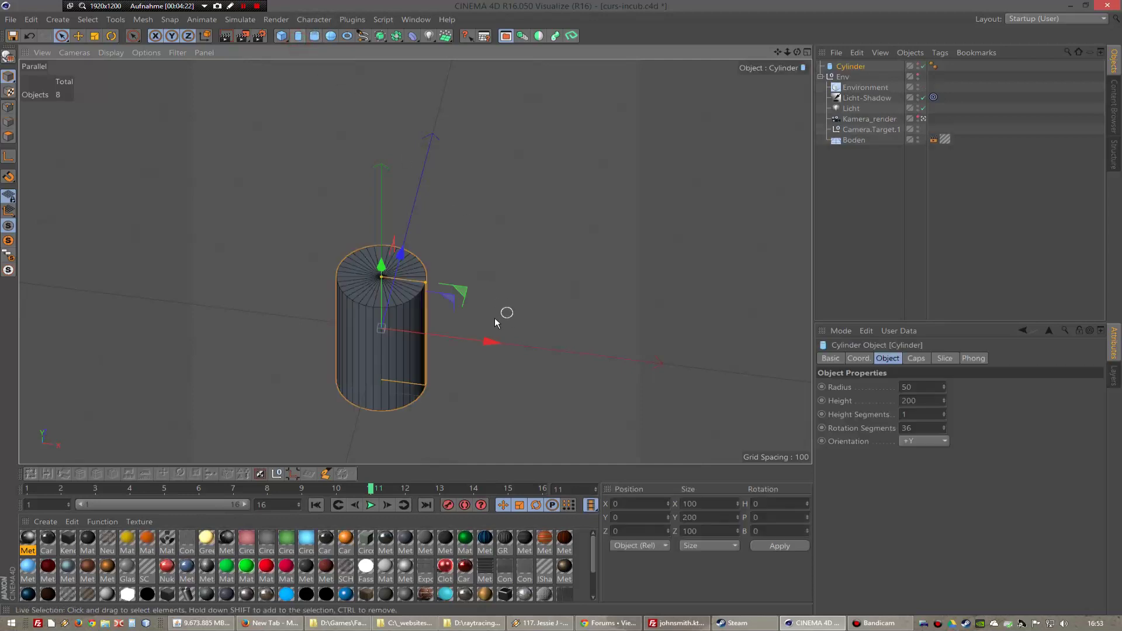
pyautogui.doubleClick(909, 401)
pyautogui.write('20')
pyautogui.press('Return')
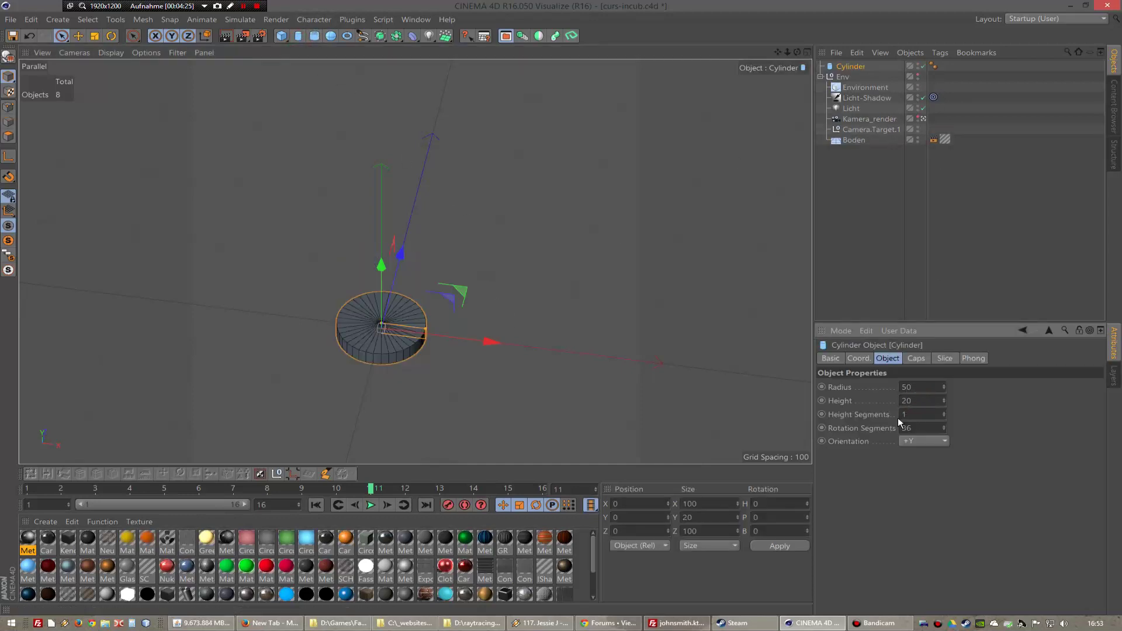
pyautogui.doubleClick(922, 431)
pyautogui.scroll(1, 258, 229)
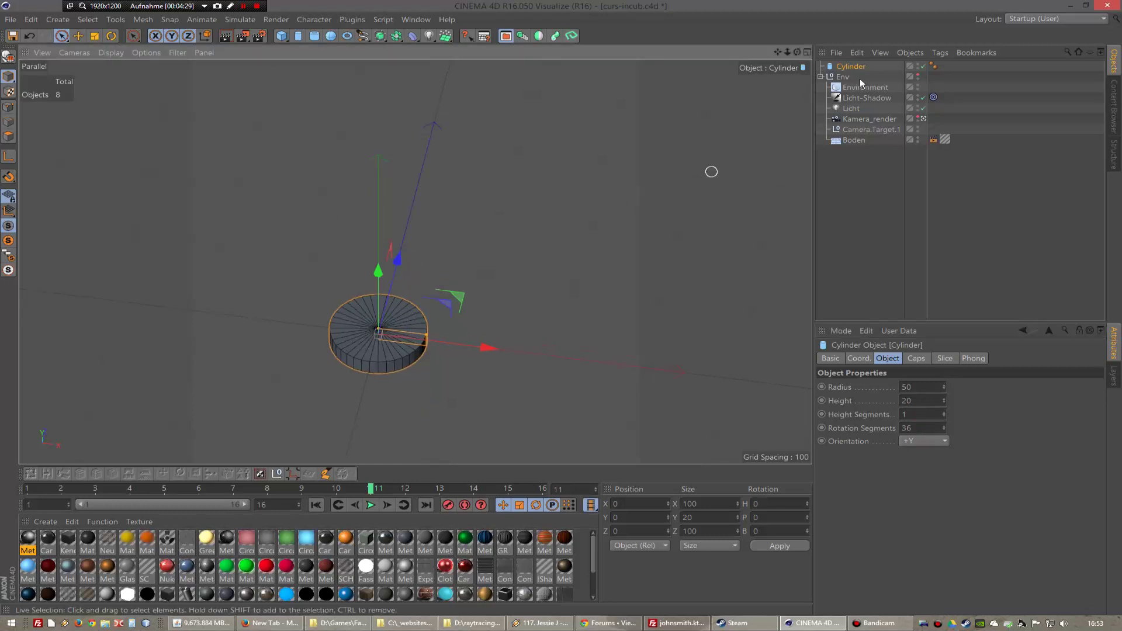
# - Create an empty Null group named Incub
pyautogui.doubleClick(846, 67)
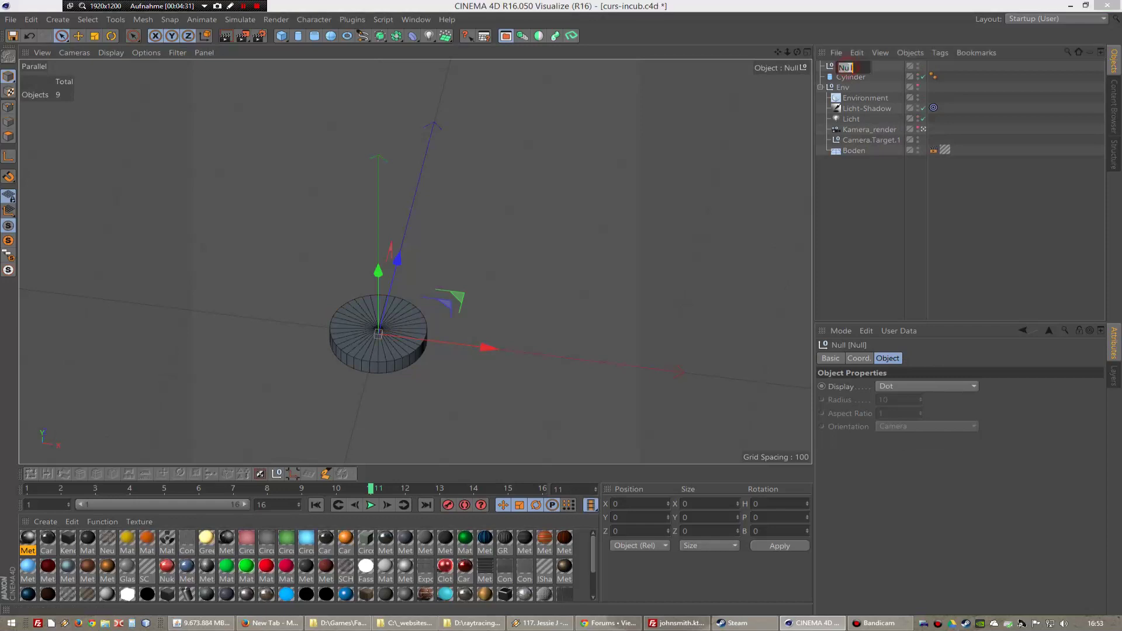
pyautogui.write('Incub')
pyautogui.press('Return')
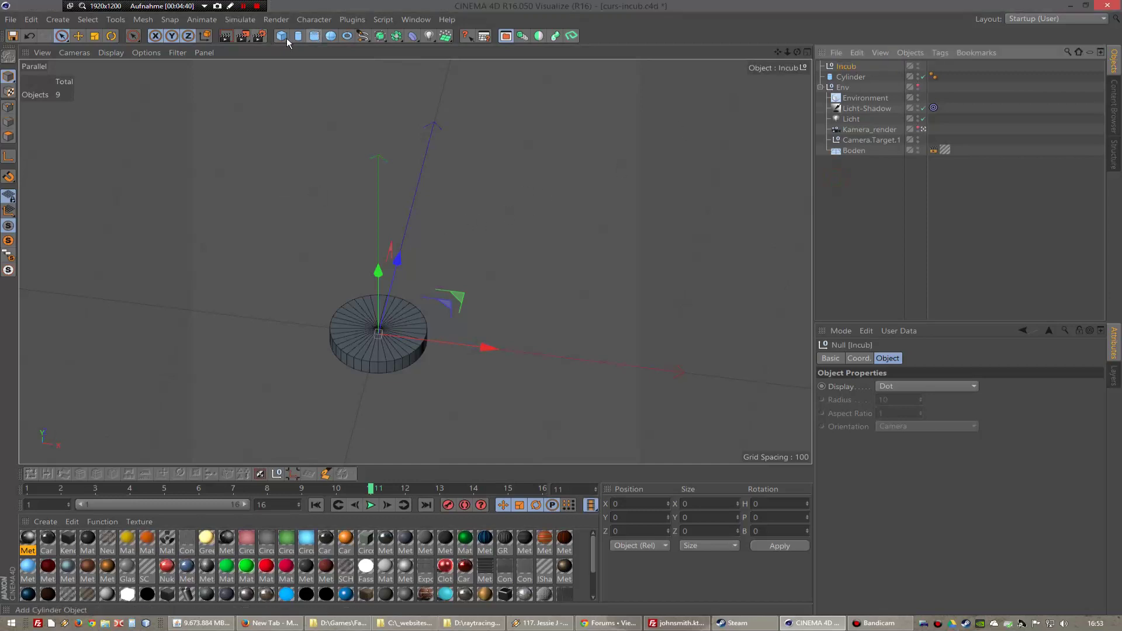
pyautogui.click(298, 35)
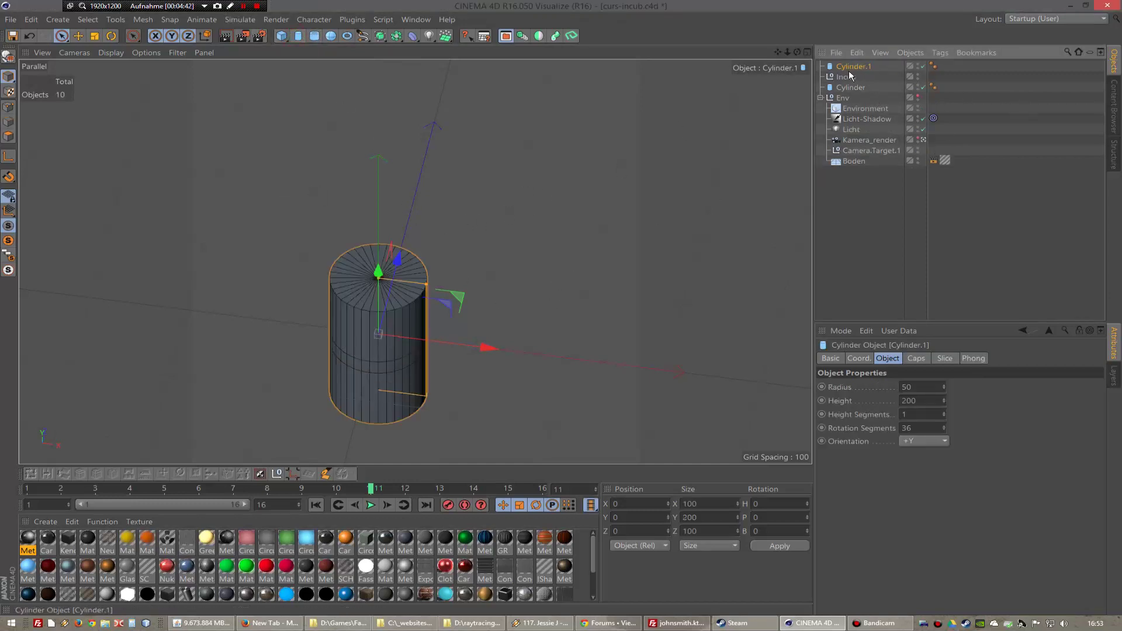
pyautogui.press('Delete')
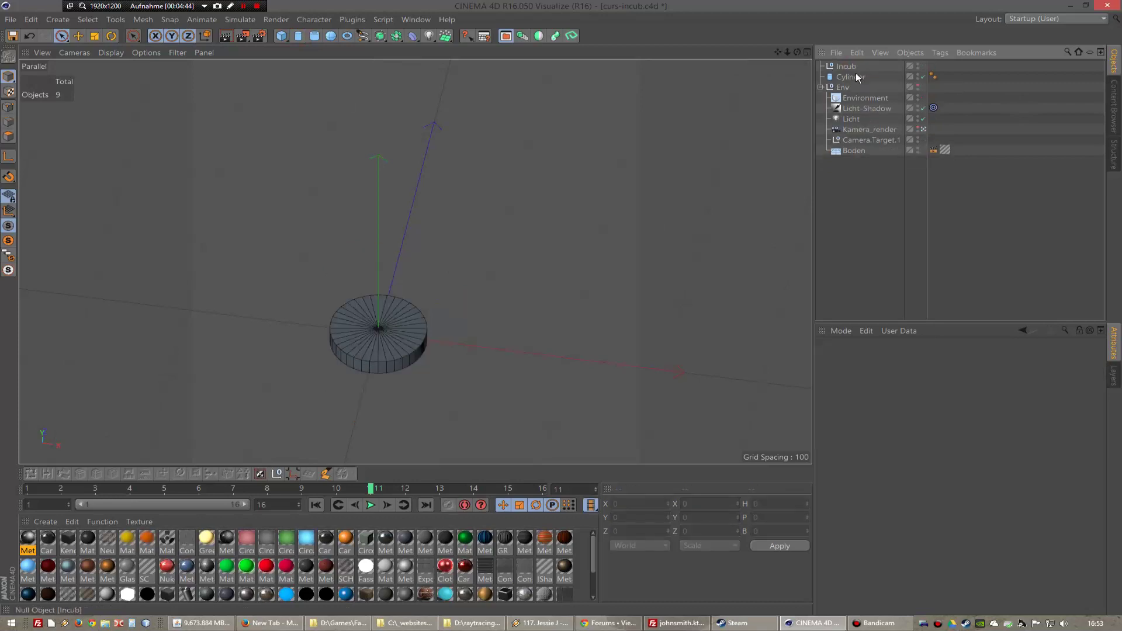
# - Duplicate the flat disc and raise the copy to Y 273
pyautogui.click(851, 77)
pyautogui.keyDown('ctrl'); pyautogui.moveTo(851, 76); pyautogui.dragTo(854, 87); pyautogui.keyUp('ctrl')
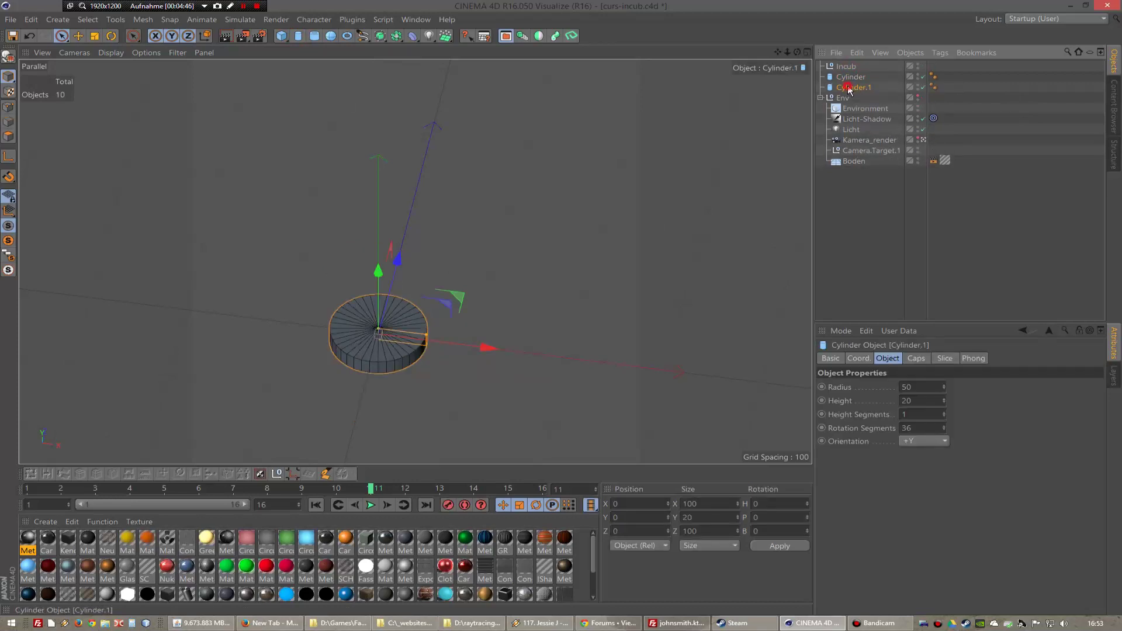
pyautogui.press('F2')
pyautogui.press('F3')
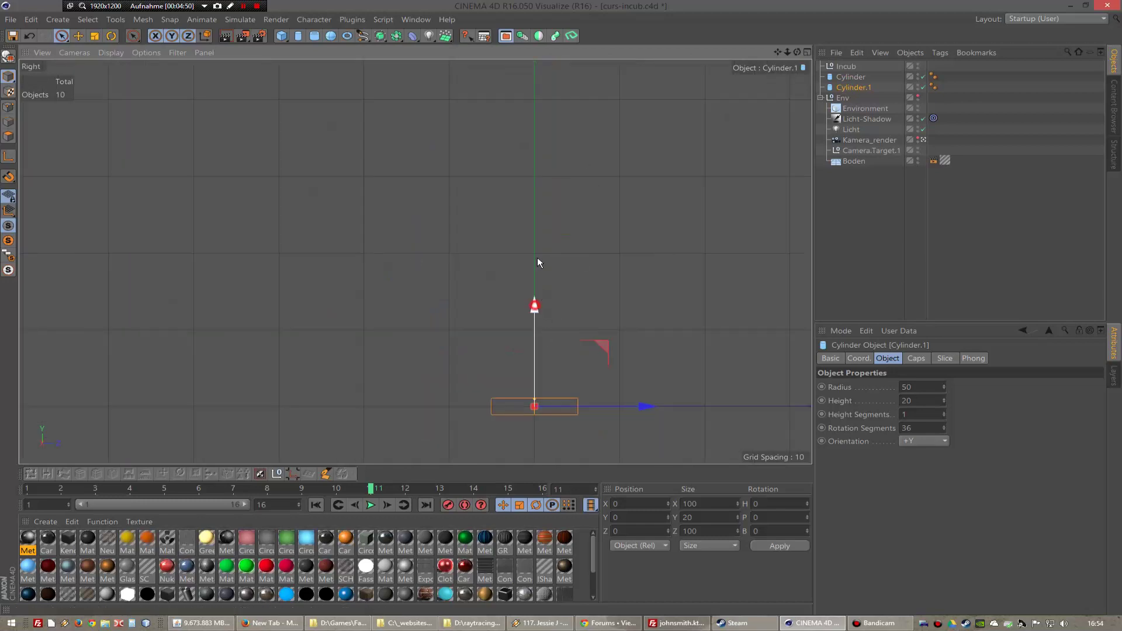
pyautogui.moveTo(537, 263); pyautogui.dragTo(538, 96)
# - Name the discs Top and Bottom and place both inside the Incub group
pyautogui.doubleClick(855, 88)
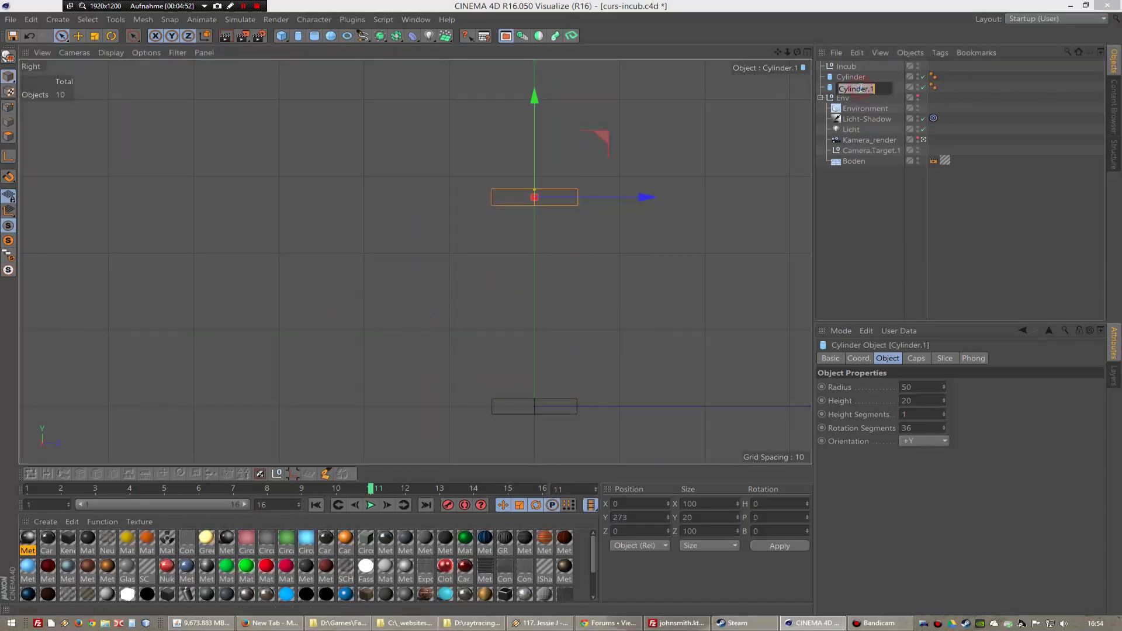
pyautogui.write('Top')
pyautogui.press('Return')
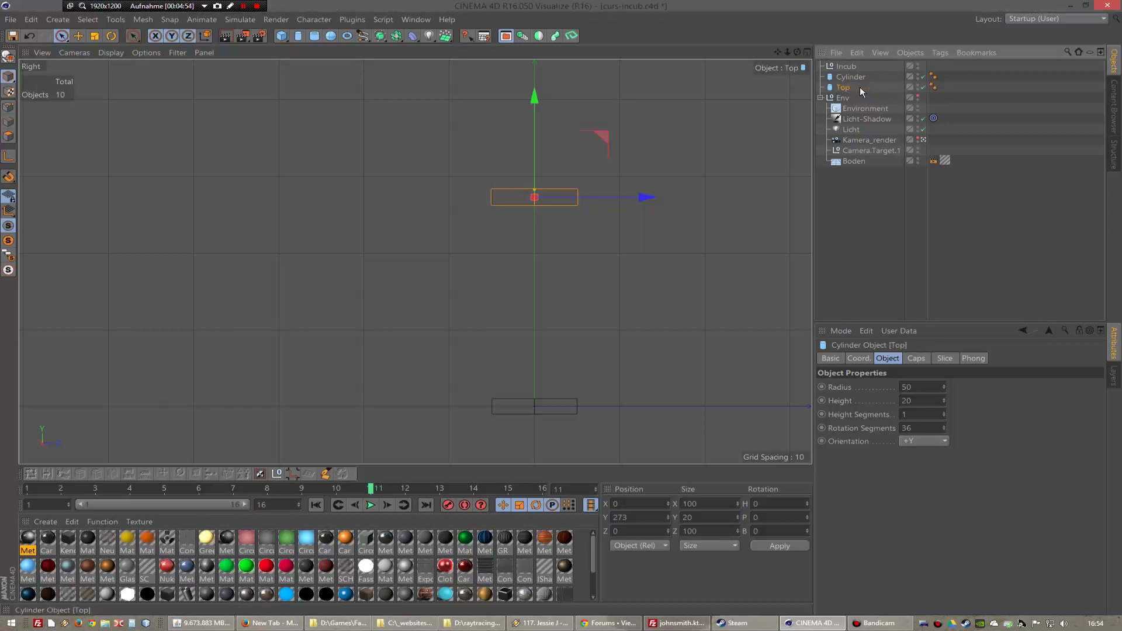
pyautogui.doubleClick(854, 77)
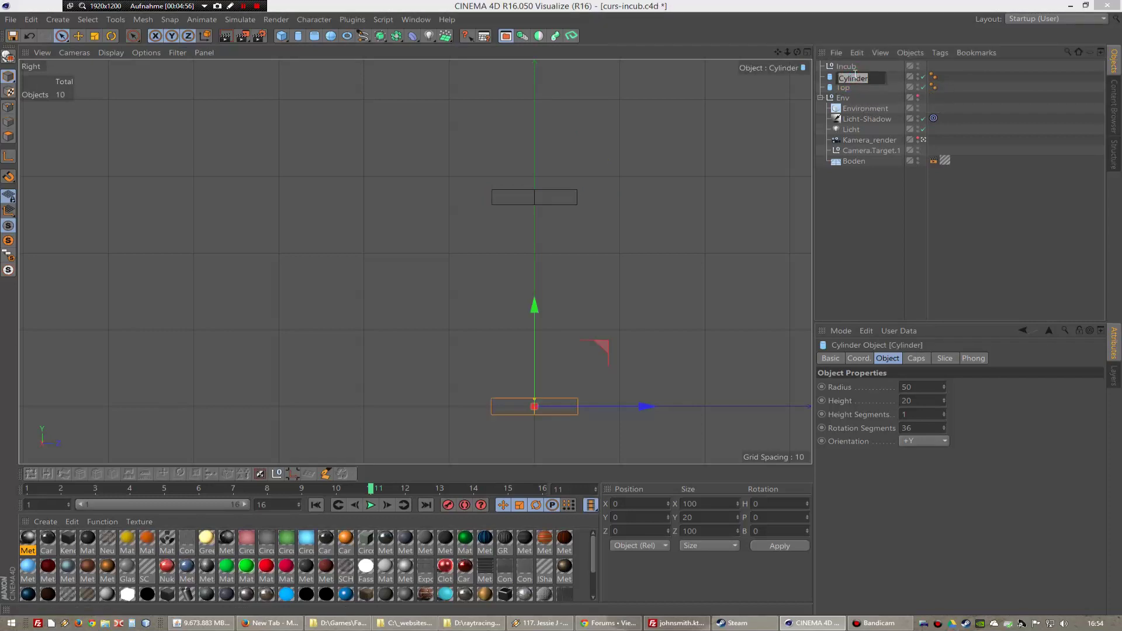
pyautogui.write('Bottom')
pyautogui.press('Return')
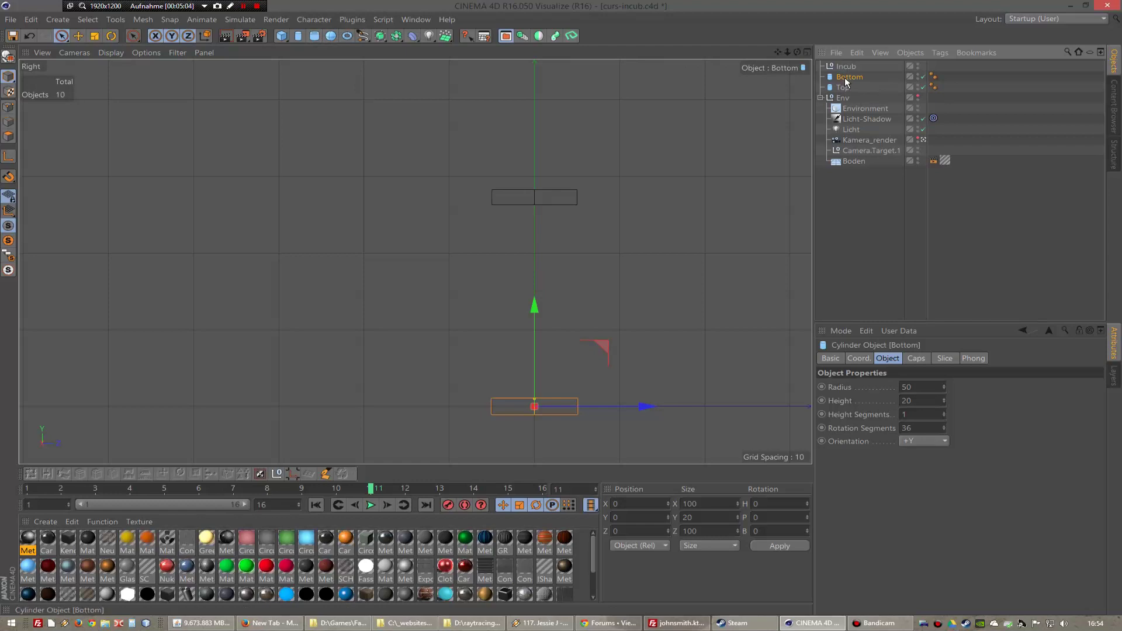
pyautogui.moveTo(849, 77); pyautogui.dragTo(849, 75)
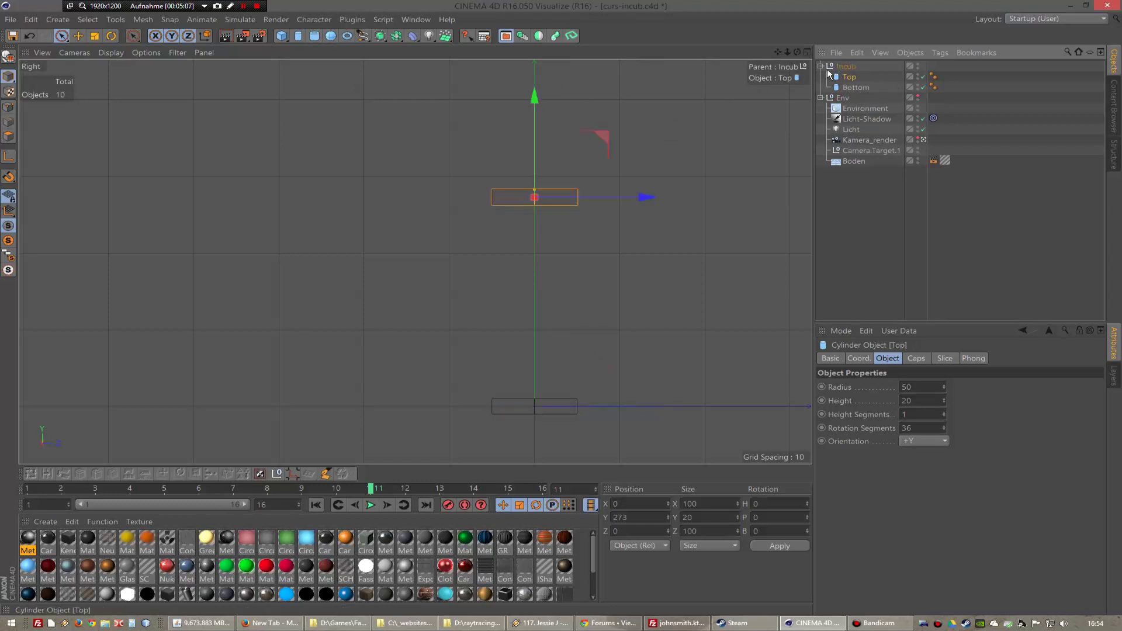
# - Add a thin-walled tube with outer radius 50 and inner radius 49
pyautogui.click(315, 37)
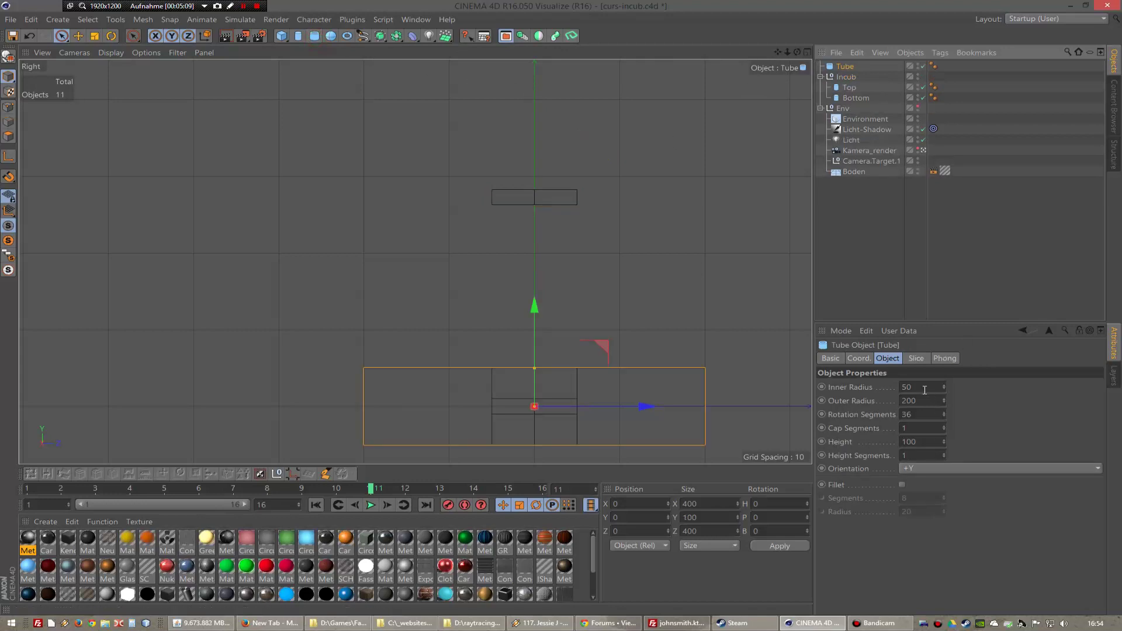
pyautogui.press('F1')
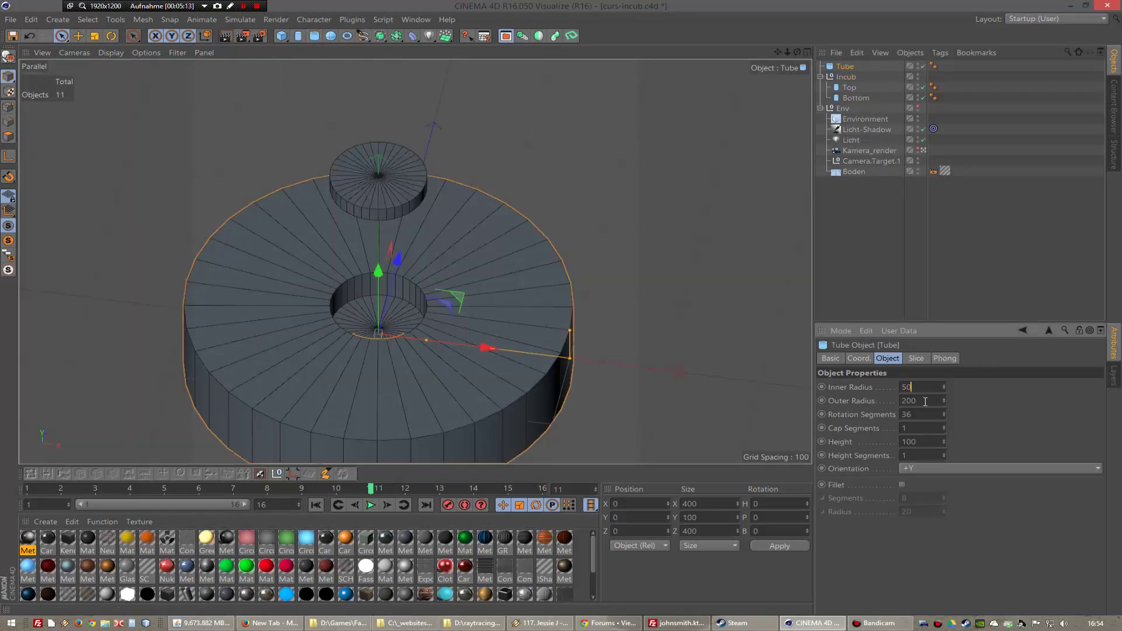
pyautogui.click(925, 401)
pyautogui.write('5')
pyautogui.click(919, 388)
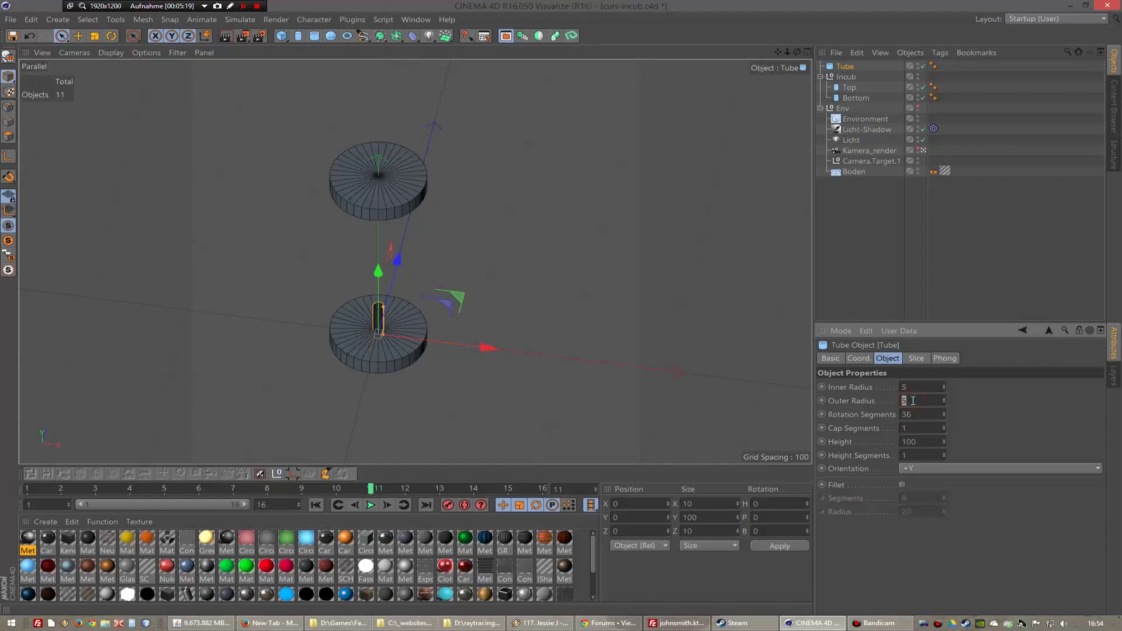
pyautogui.press('Return')
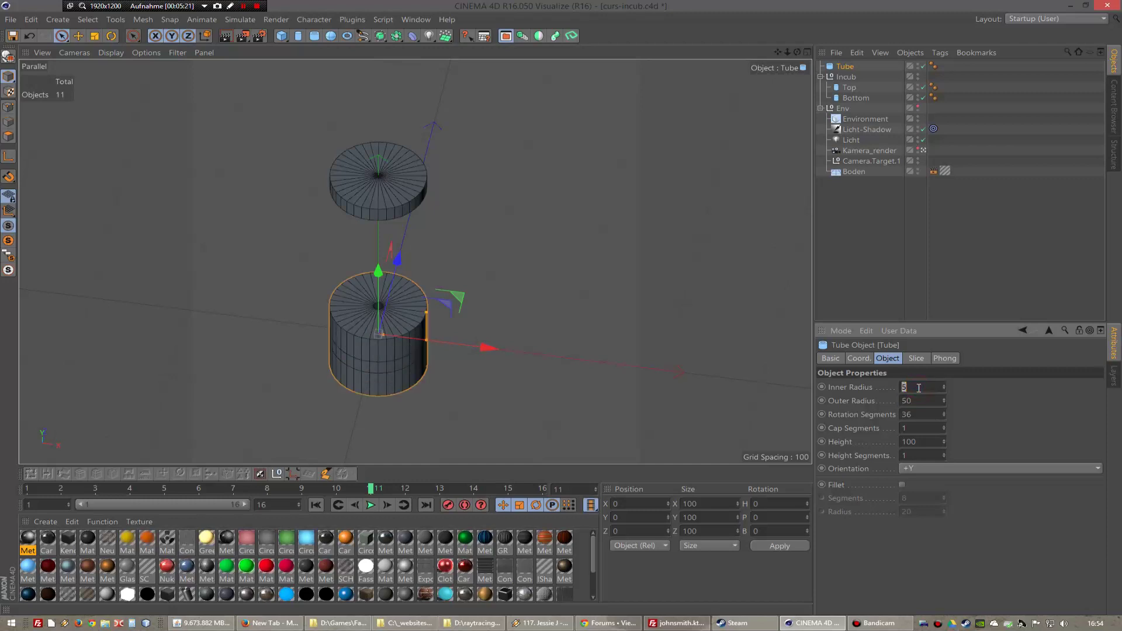
pyautogui.write('45')
pyautogui.write('49')
pyautogui.press('Return')
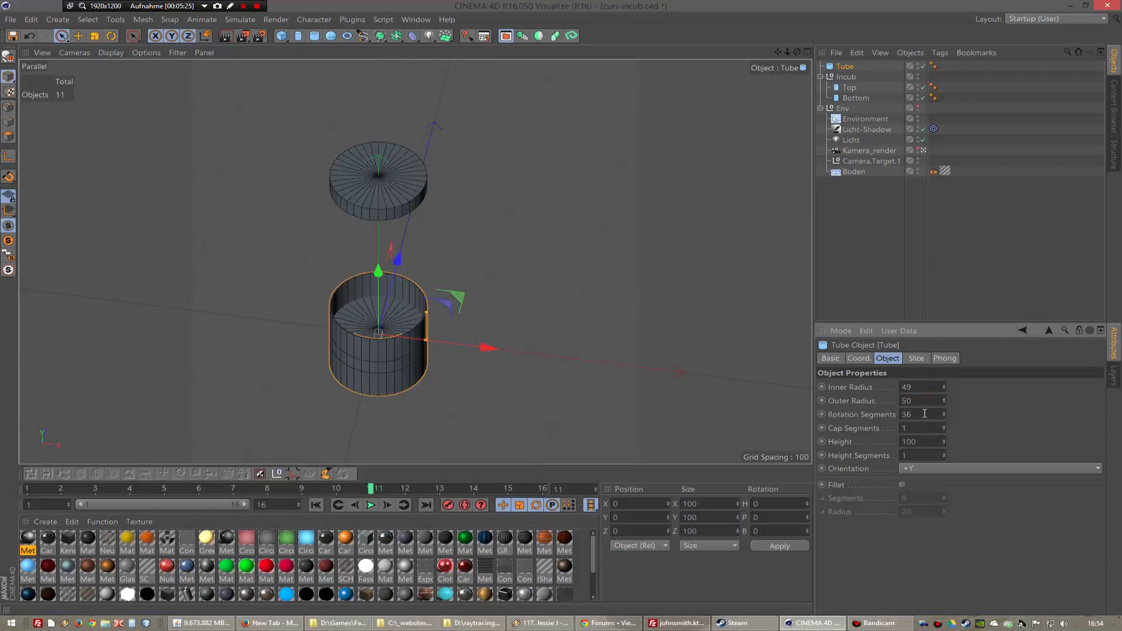
# - Raise the tube to Y 127, set its height to 200, and slice it to a 0–180 half
pyautogui.moveTo(379, 269); pyautogui.dragTo(372, 201)
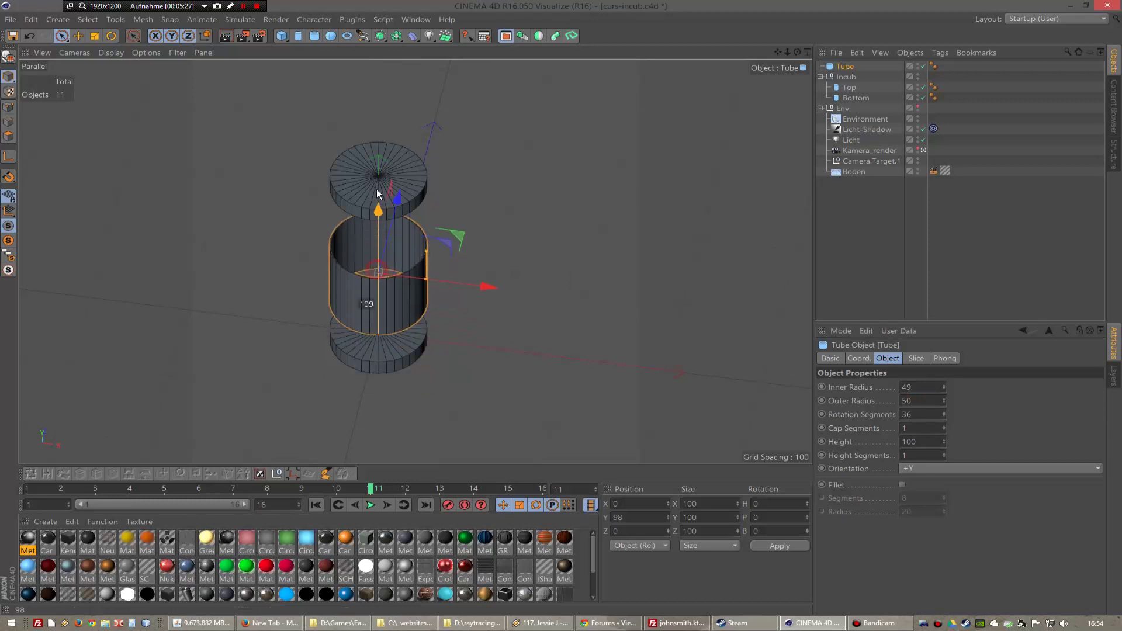
pyautogui.press('F3')
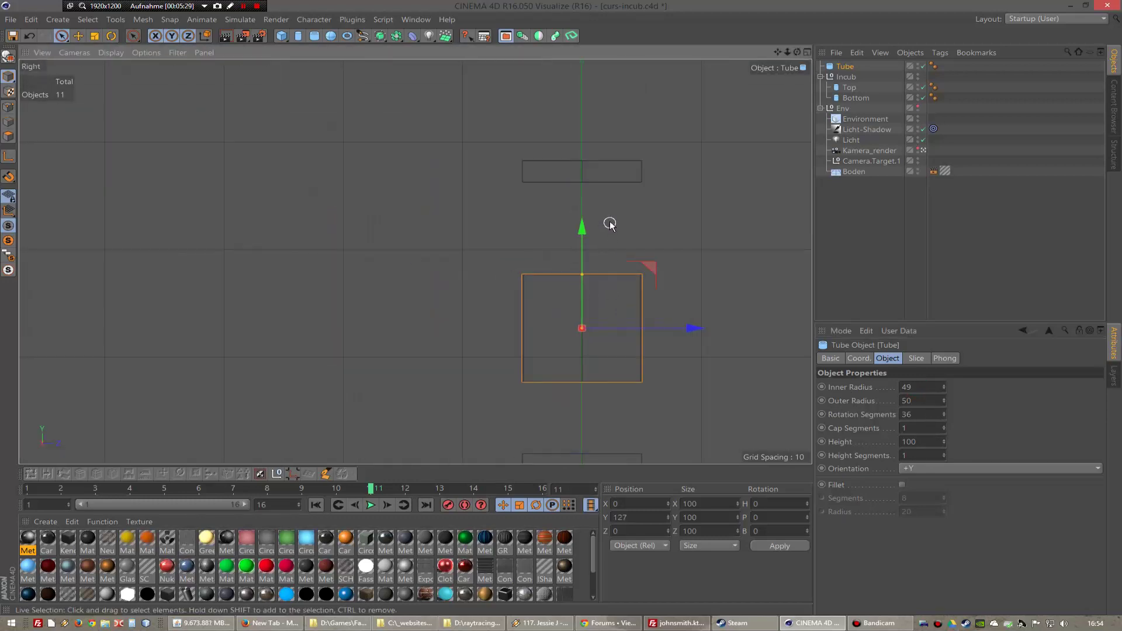
pyautogui.moveTo(544, 269); pyautogui.dragTo(539, 223)
pyautogui.doubleClick(942, 443)
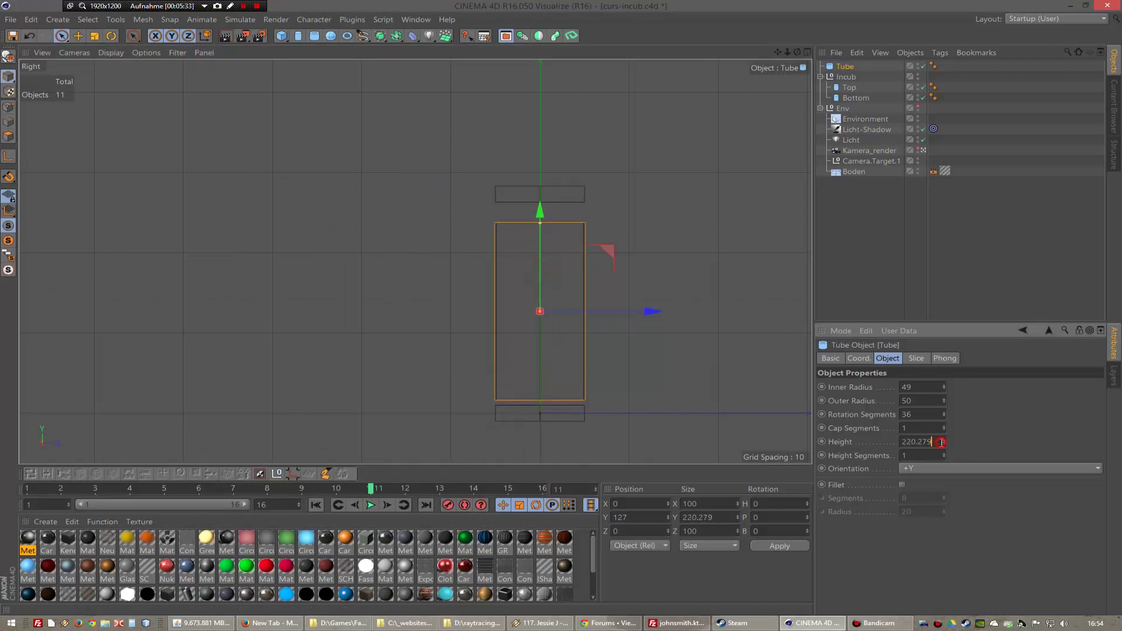
pyautogui.write('200')
pyautogui.press('Return')
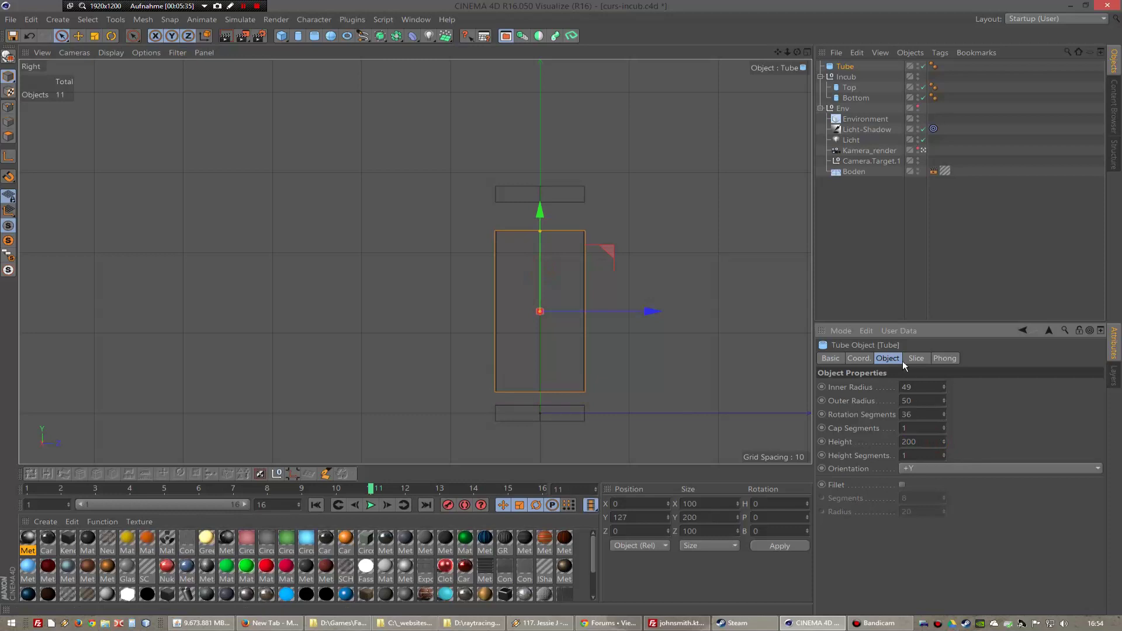
pyautogui.click(924, 359)
pyautogui.click(879, 387)
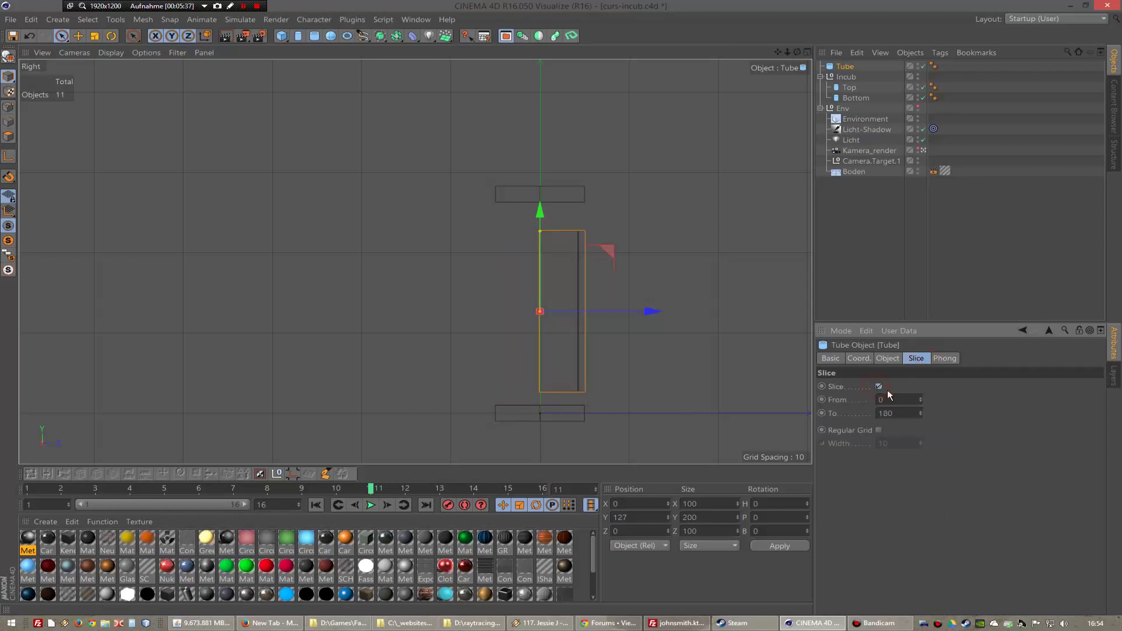
pyautogui.hotkey('ctrl', 'shift', 'z')
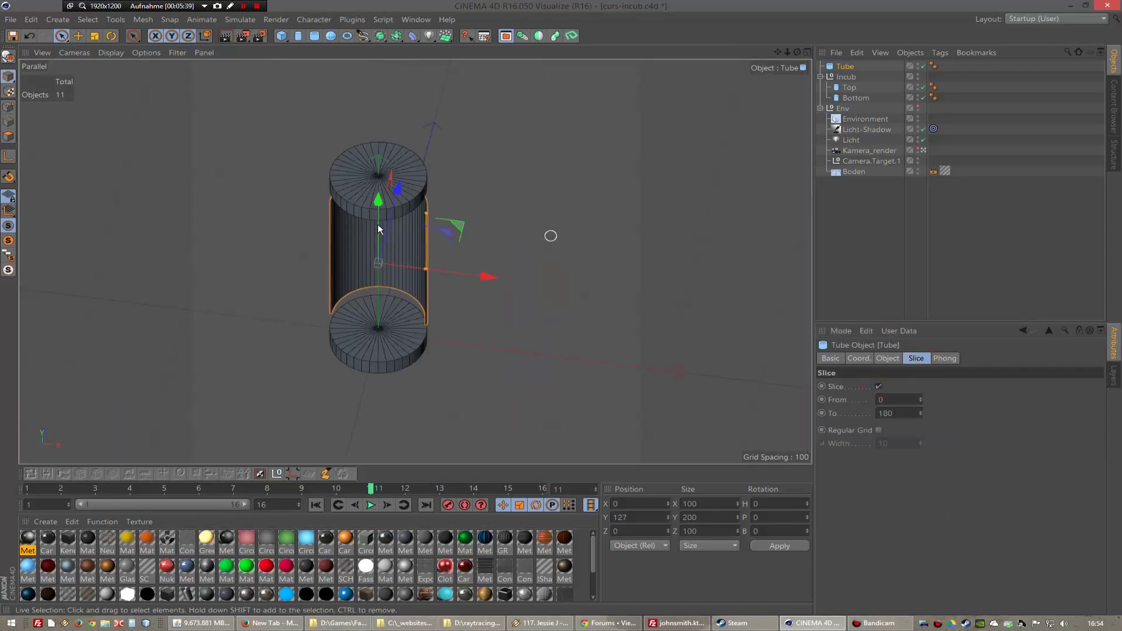
# - Rename the Tube to Backside and place it inside the Incub group
pyautogui.doubleClick(845, 66)
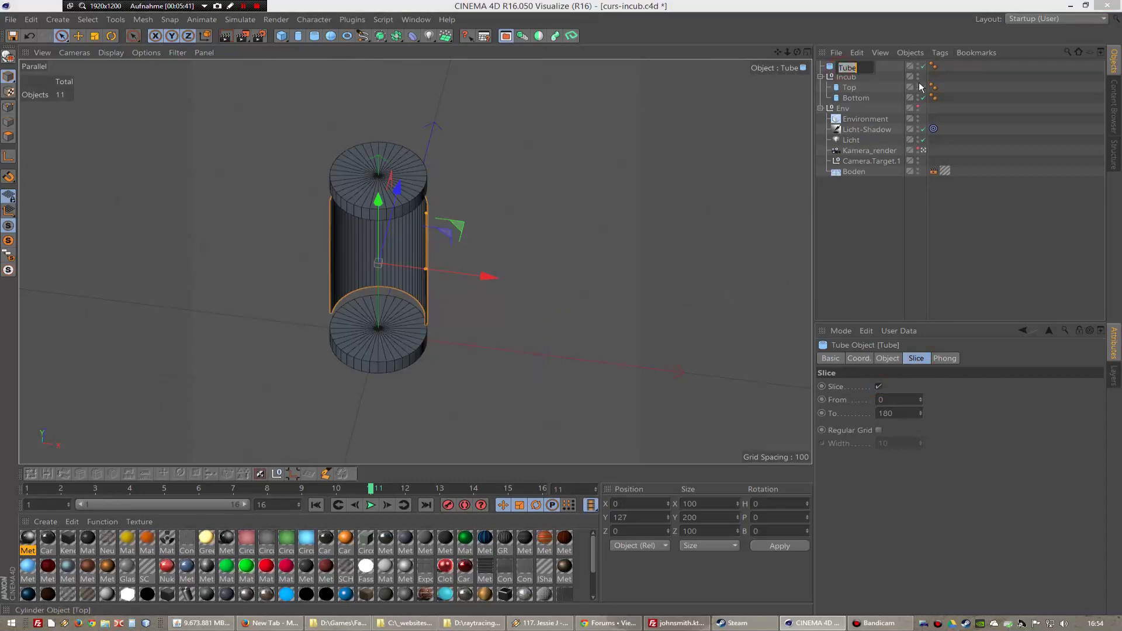
pyautogui.write('Backside')
pyautogui.press('Return')
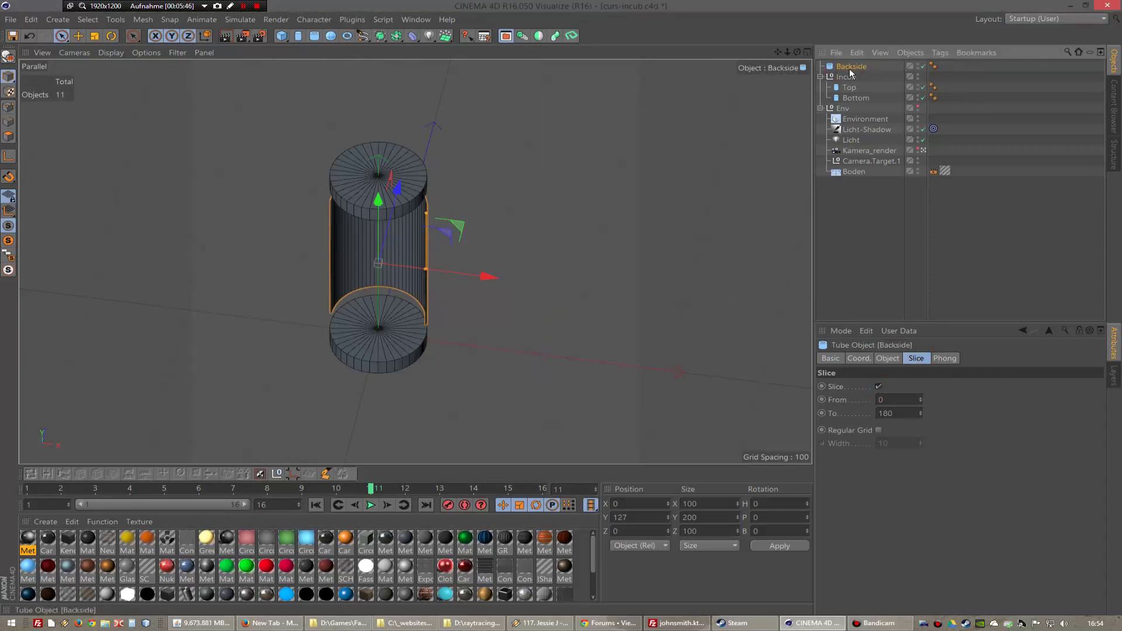
pyautogui.moveTo(850, 69); pyautogui.dragTo(850, 81)
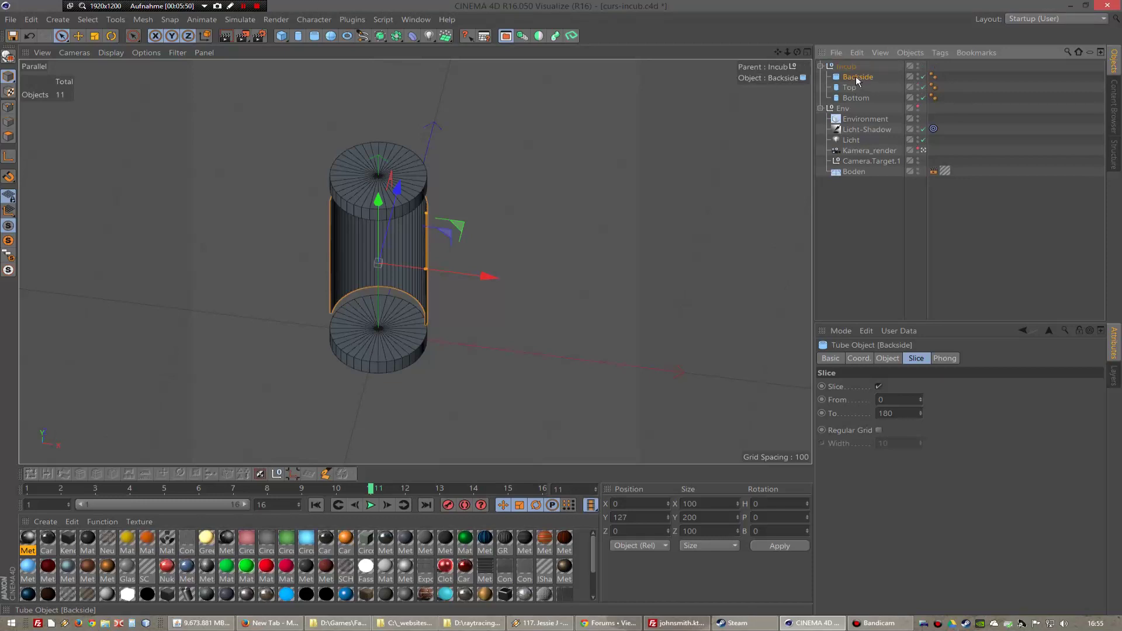
# - Duplicate Backside within Incub and name the copy Frontside
pyautogui.keyDown('ctrl'); pyautogui.moveTo(856, 76); pyautogui.dragTo(858, 73); pyautogui.keyUp('ctrl')
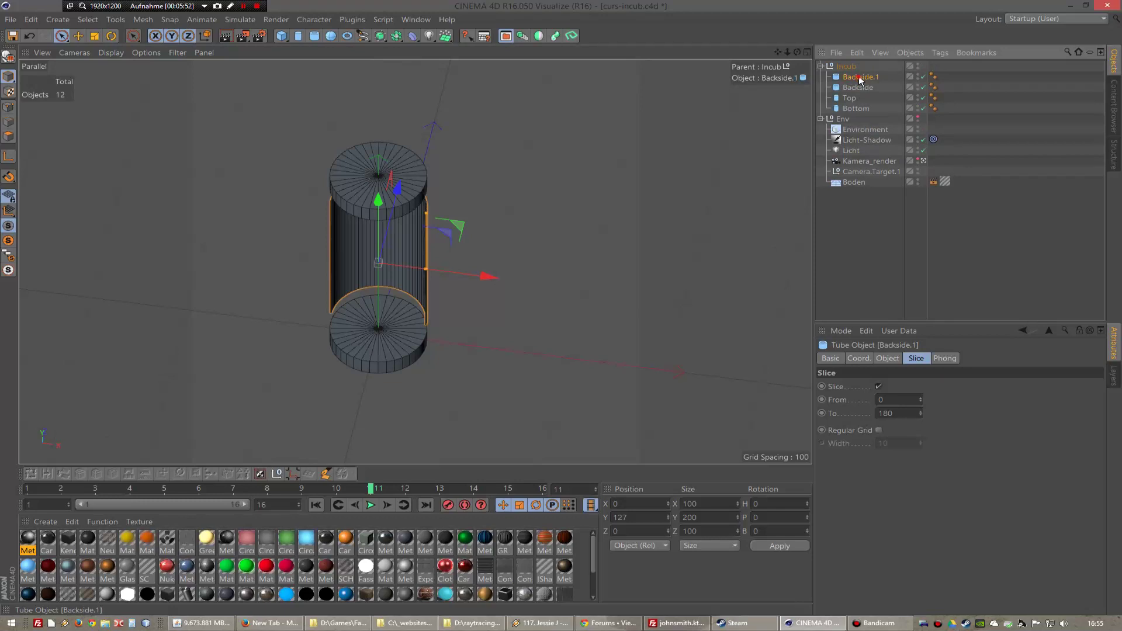
pyautogui.doubleClick(859, 77)
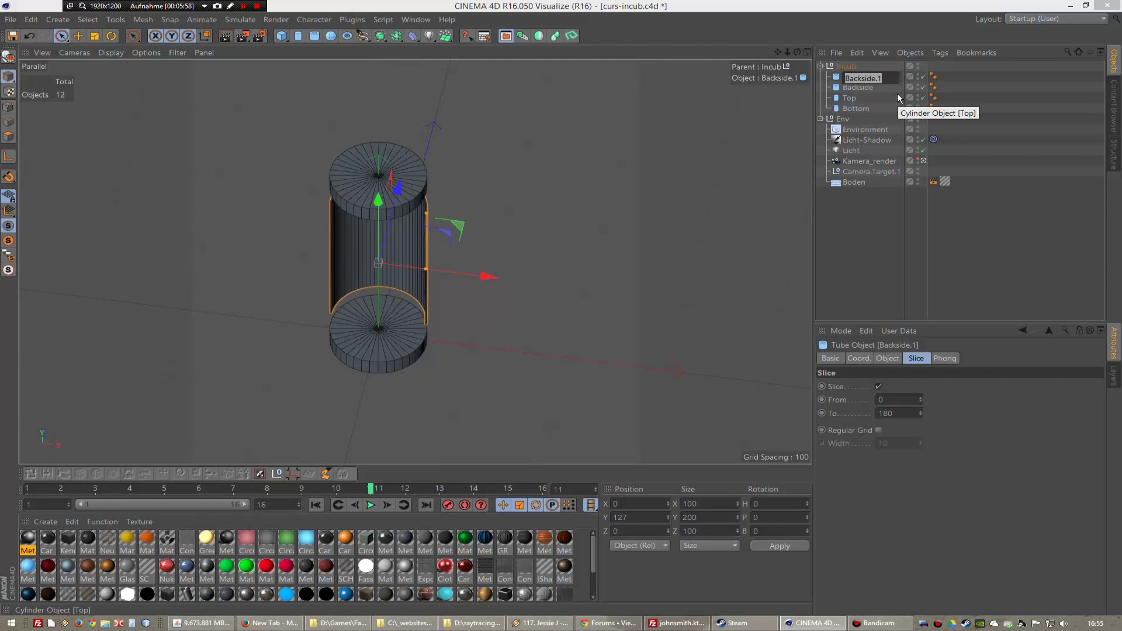
pyautogui.write('Frontside')
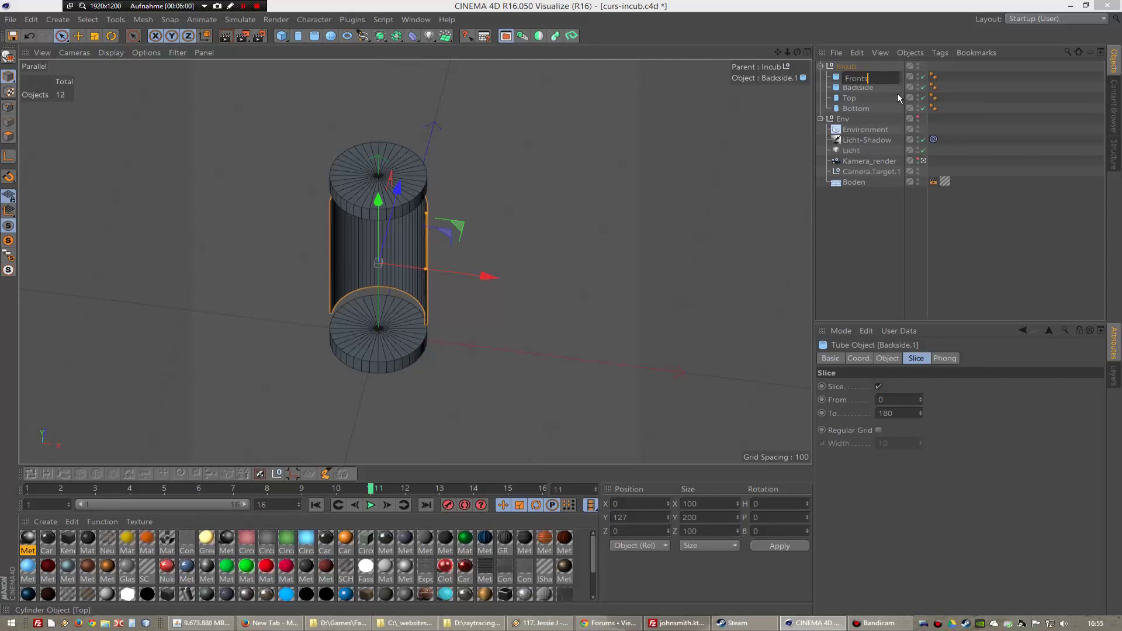
pyautogui.press('Return')
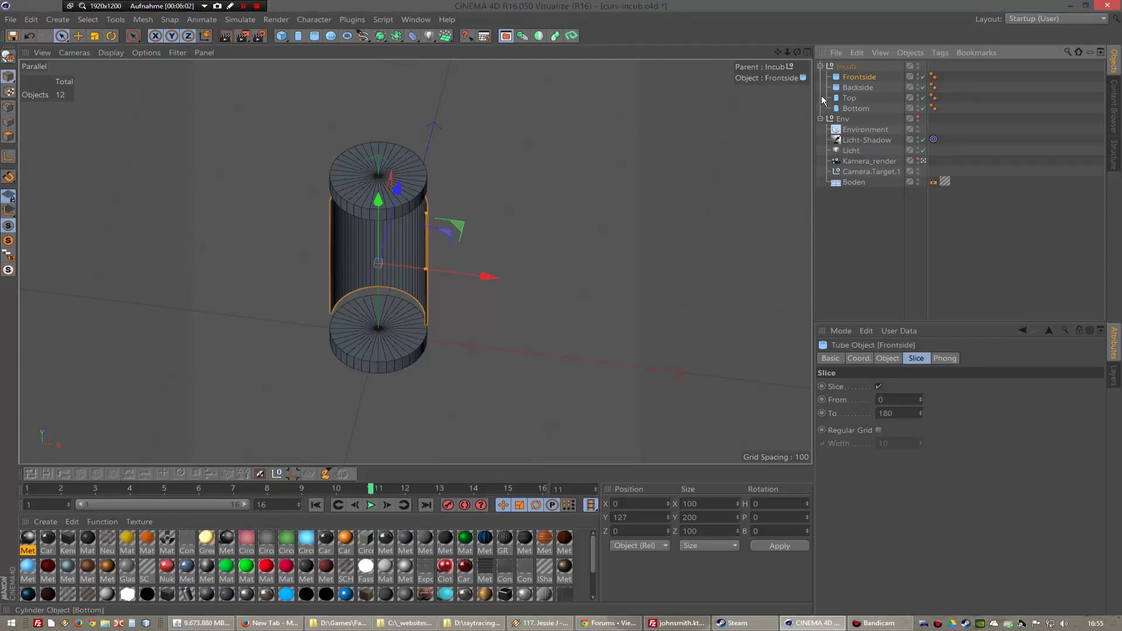
# - Rotate Frontside 180° around its vertical axis to close the cylinder
pyautogui.click(111, 36)
pyautogui.press('F2')
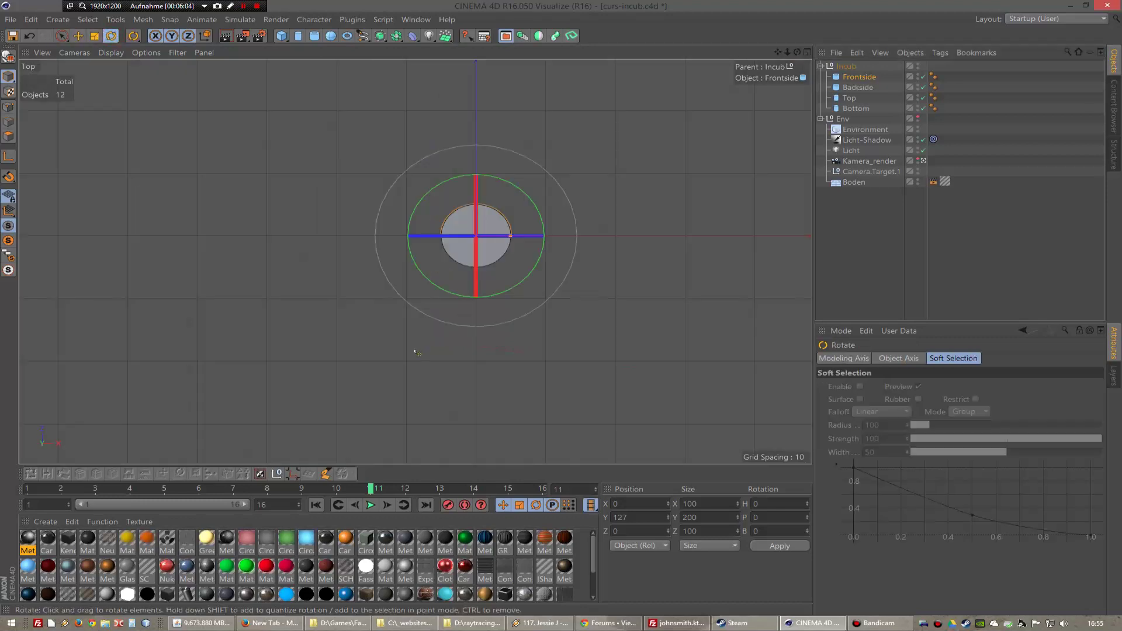
pyautogui.moveTo(431, 285); pyautogui.dragTo(522, 170)
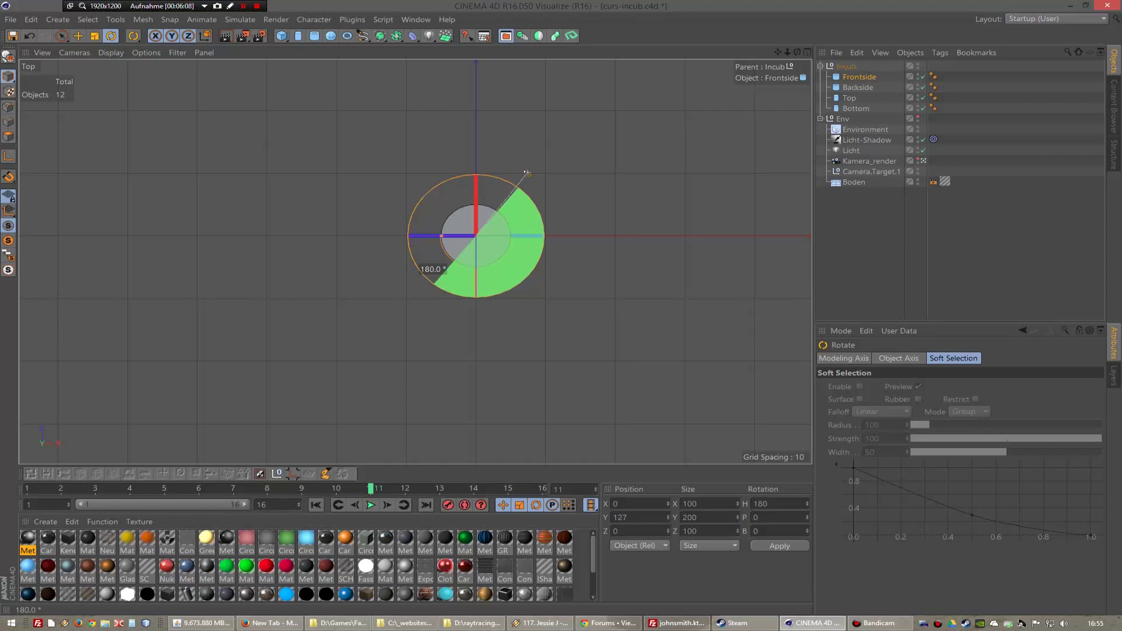
pyautogui.press('F1')
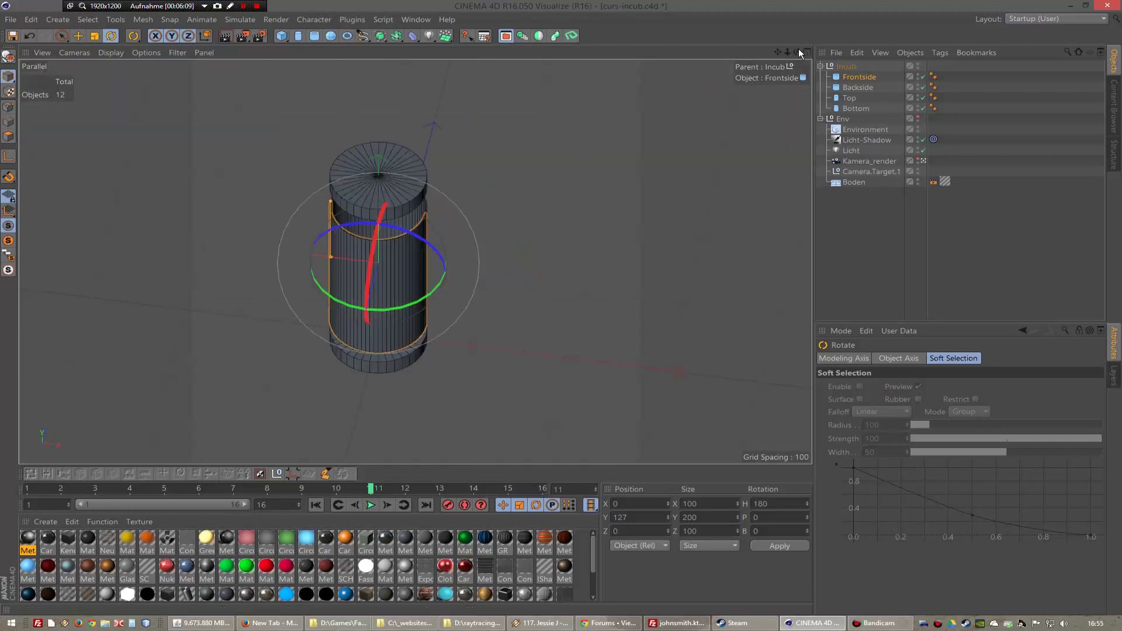
pyautogui.moveTo(800, 53); pyautogui.dragTo(417, 603)
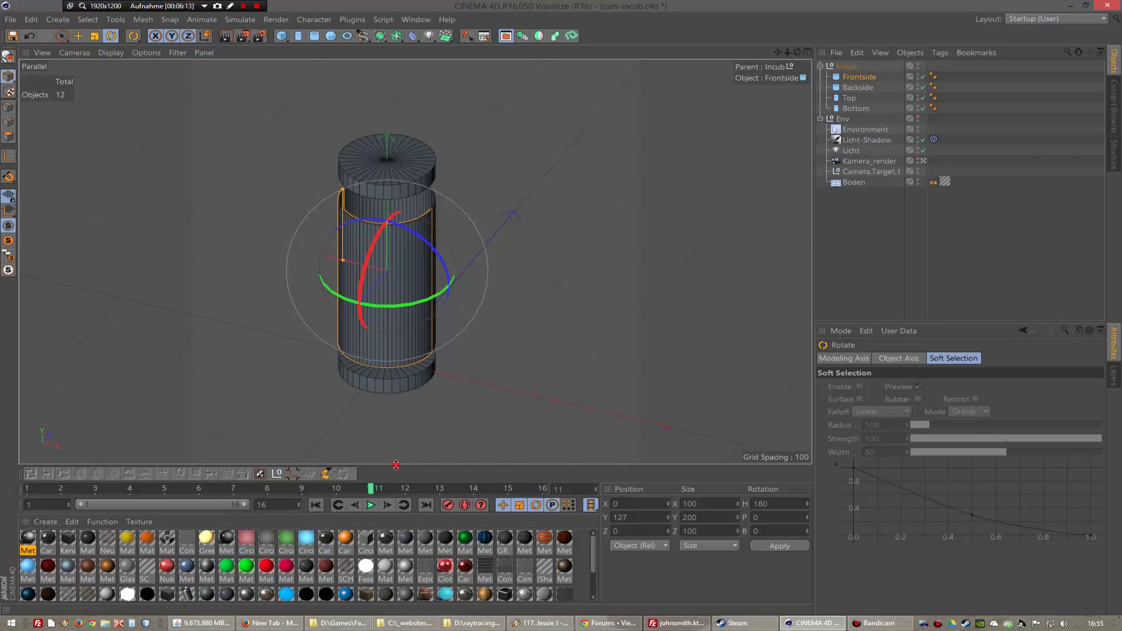
# - Enlarge the material area and browse the Content Browser's Visualize presets
pyautogui.moveTo(396, 465); pyautogui.dragTo(396, 440)
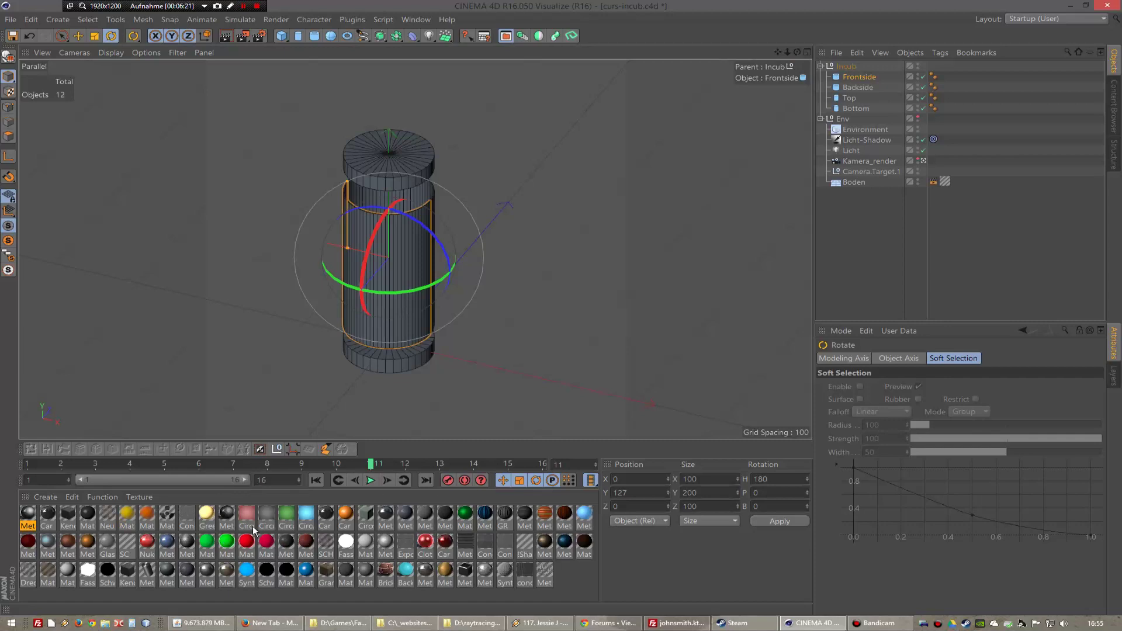
pyautogui.click(508, 36)
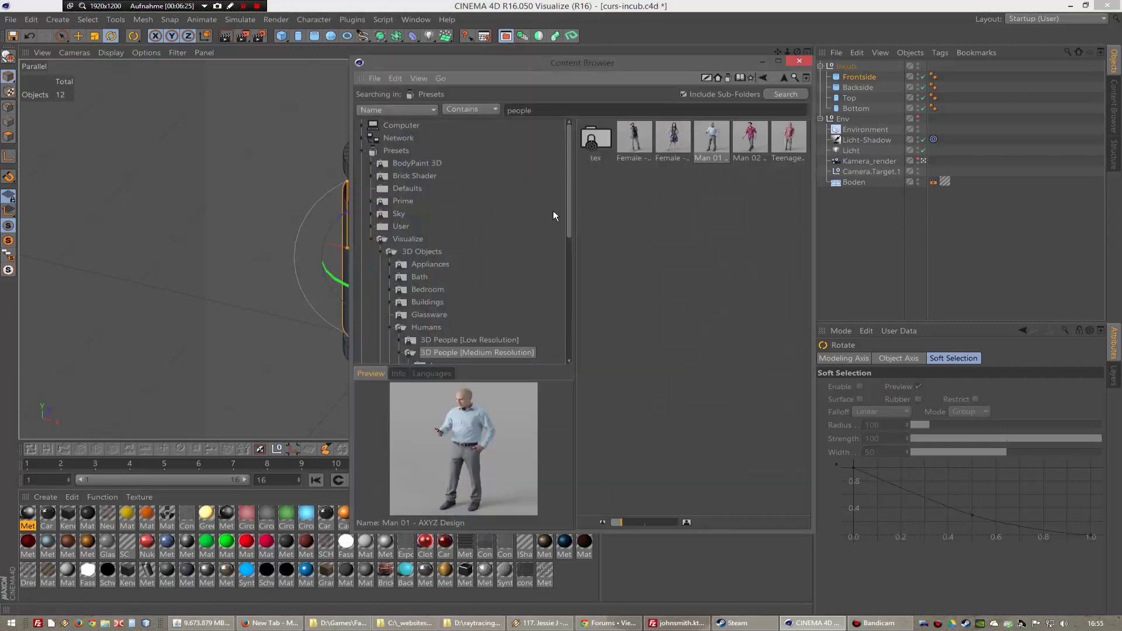
pyautogui.moveTo(570, 166)
pyautogui.mouseDown()
pyautogui.moveTo(569, 230)
pyautogui.moveTo(570, 168)
pyautogui.mouseUp()
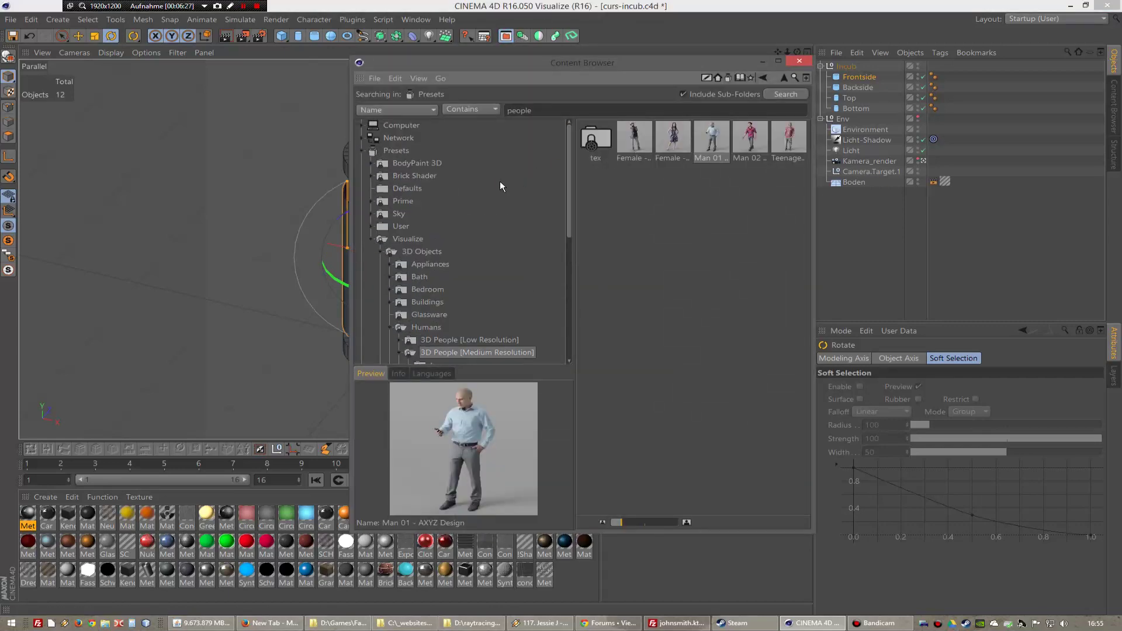
pyautogui.click(370, 239)
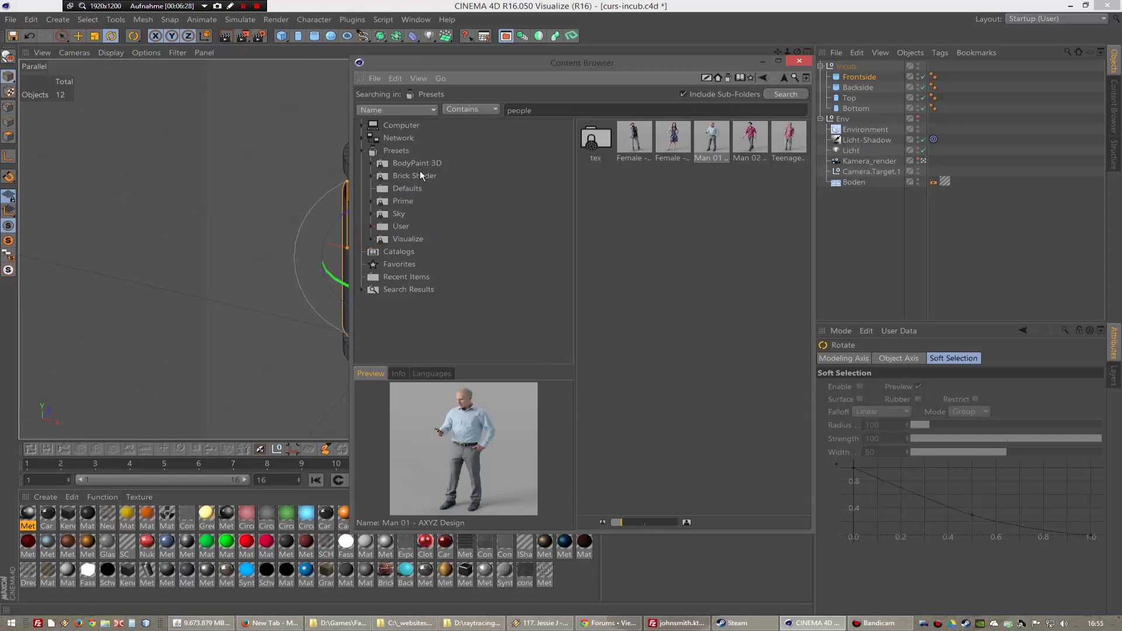
pyautogui.click(799, 61)
# - Create a new material named Glass with Reflectance turned off
pyautogui.click(52, 498)
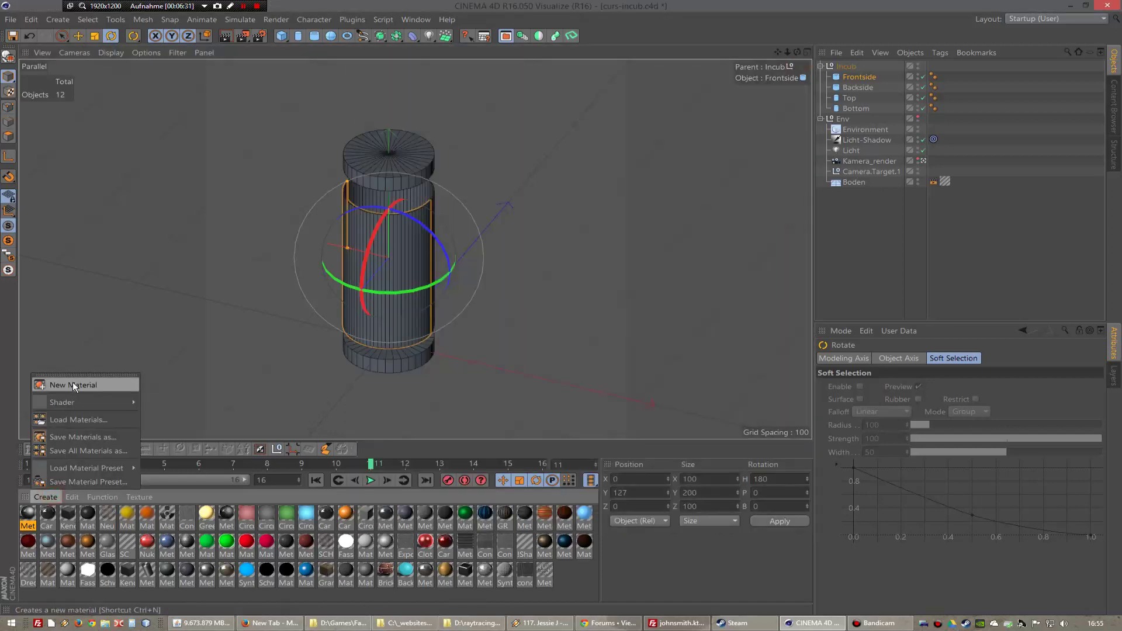
pyautogui.click(72, 381)
pyautogui.doubleClick(39, 516)
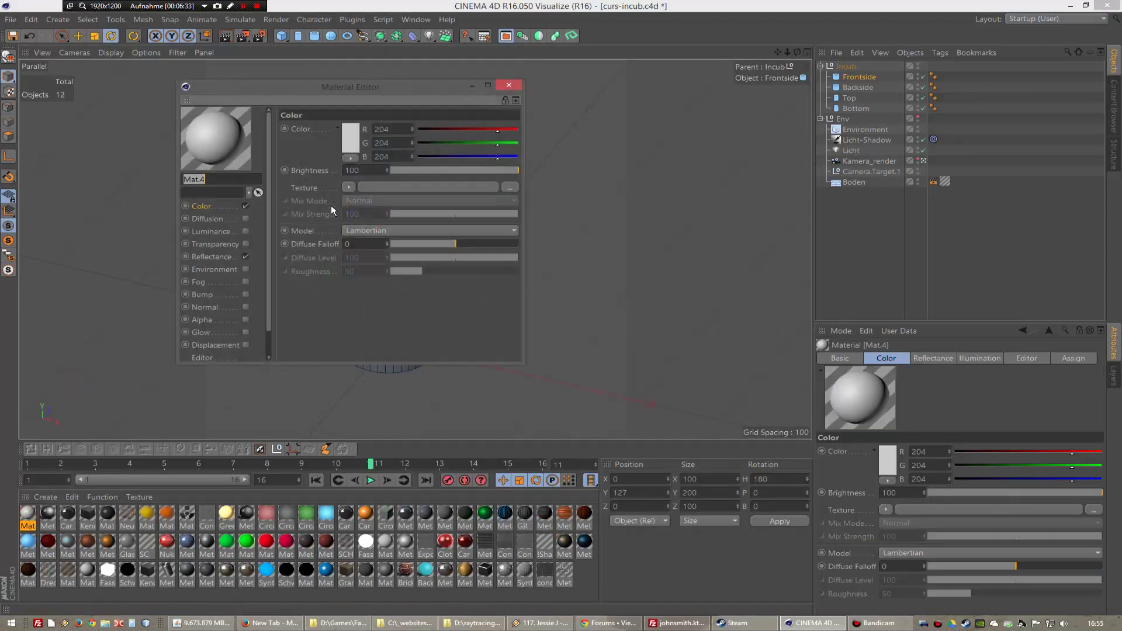
pyautogui.write('Glass')
pyautogui.click(245, 257)
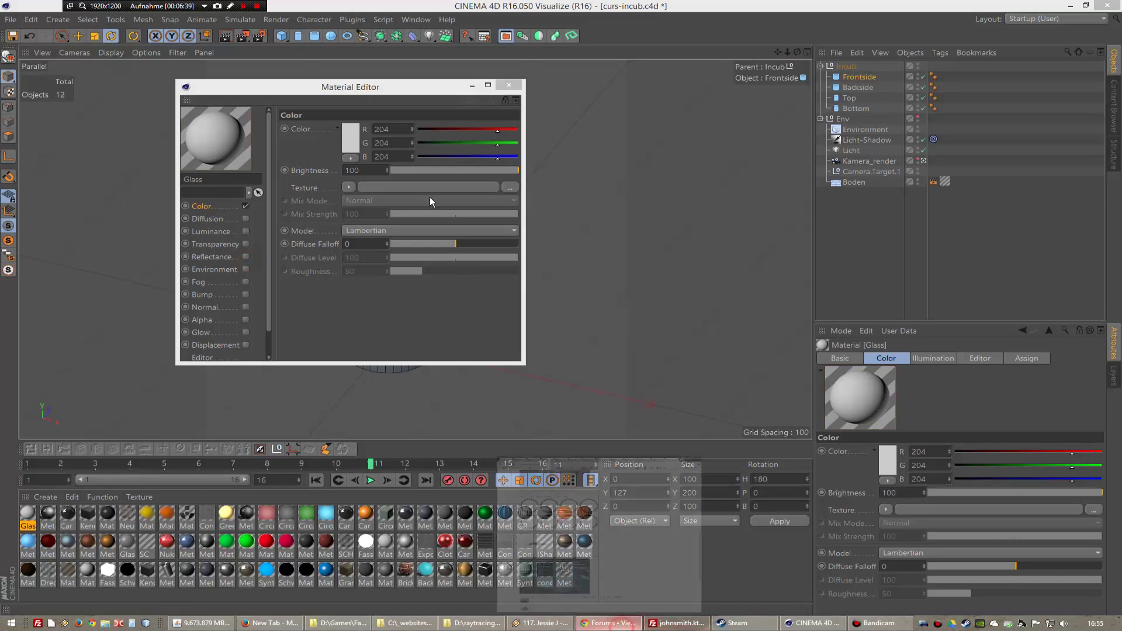
pyautogui.click(614, 623)
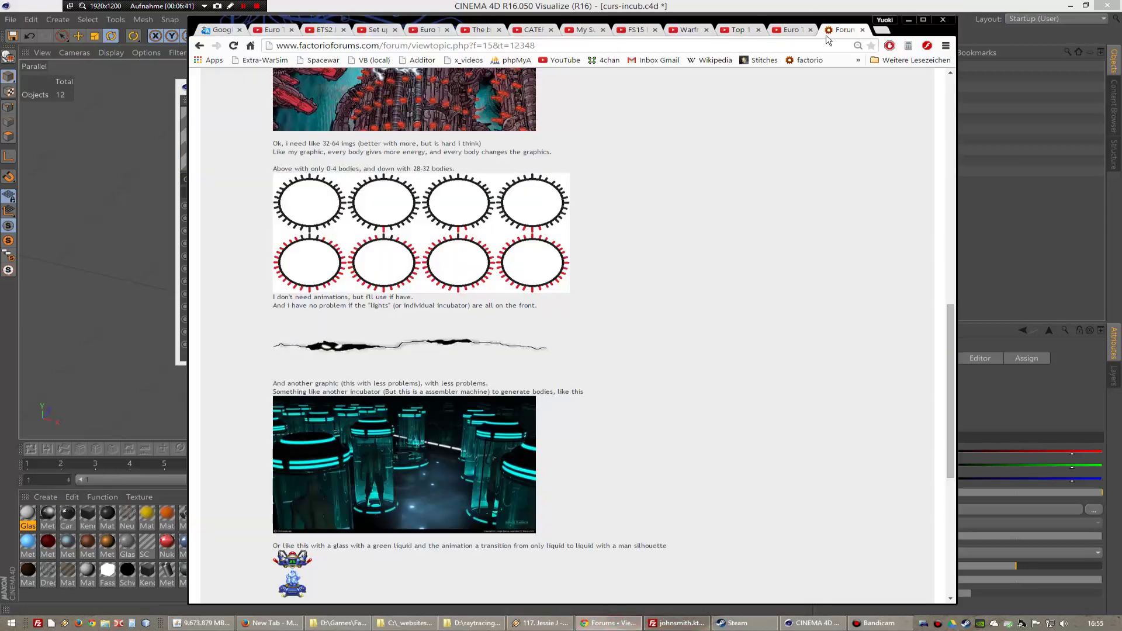
pyautogui.click(909, 19)
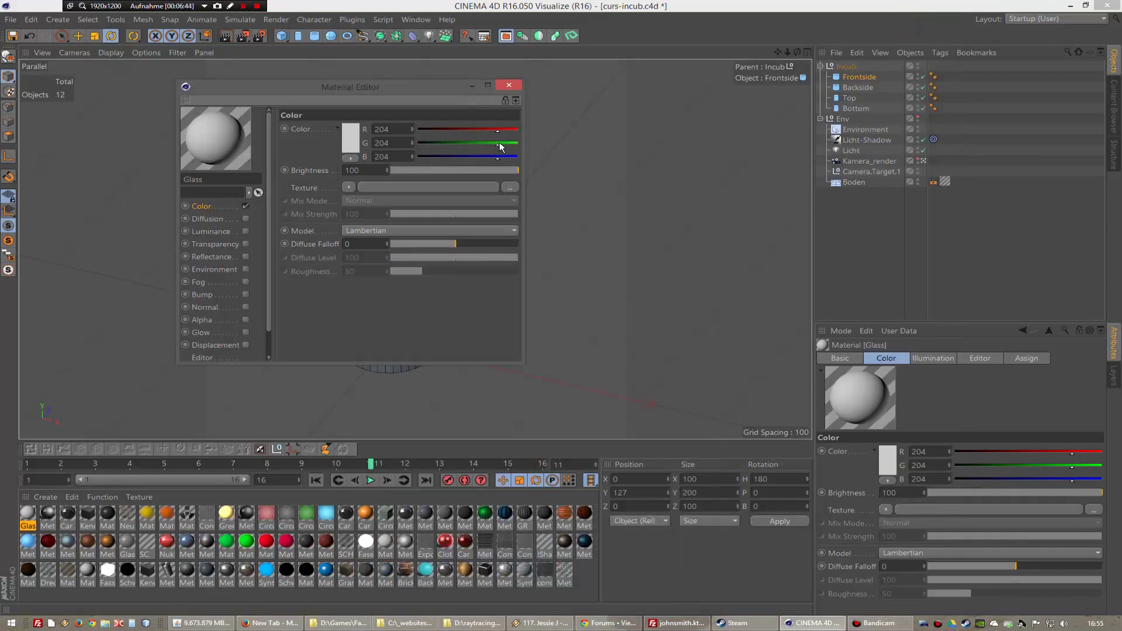
# - Make Glass light cyan (R0 G204 B245) and transparent, apply it to Frontside, and give Backside stainless steel
pyautogui.moveTo(498, 131); pyautogui.dragTo(411, 133)
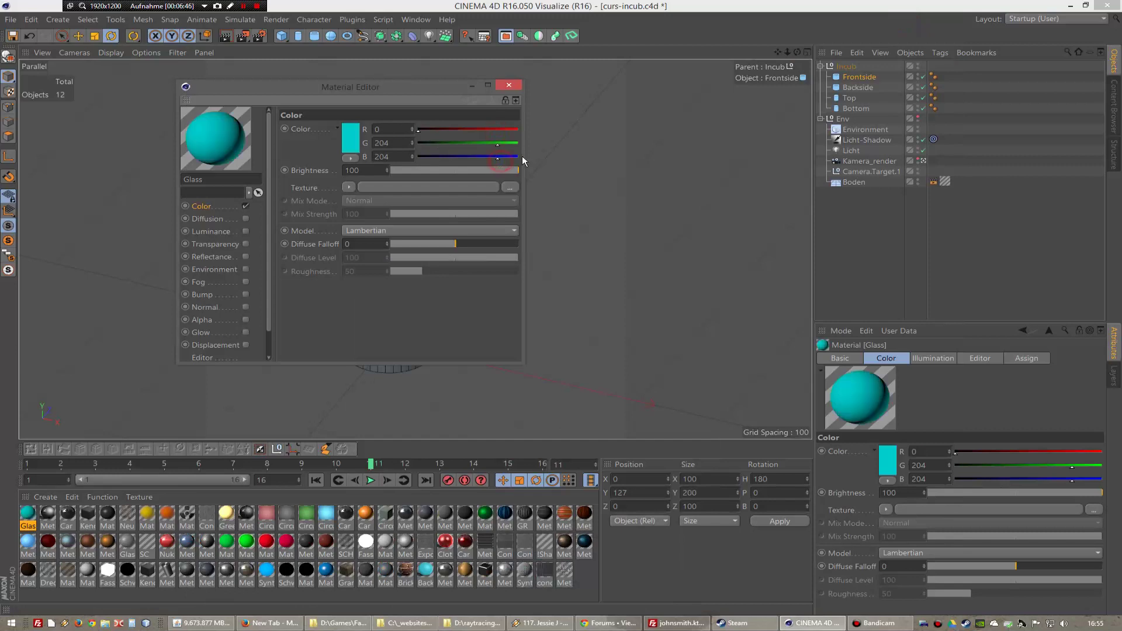
pyautogui.moveTo(508, 160); pyautogui.dragTo(513, 158)
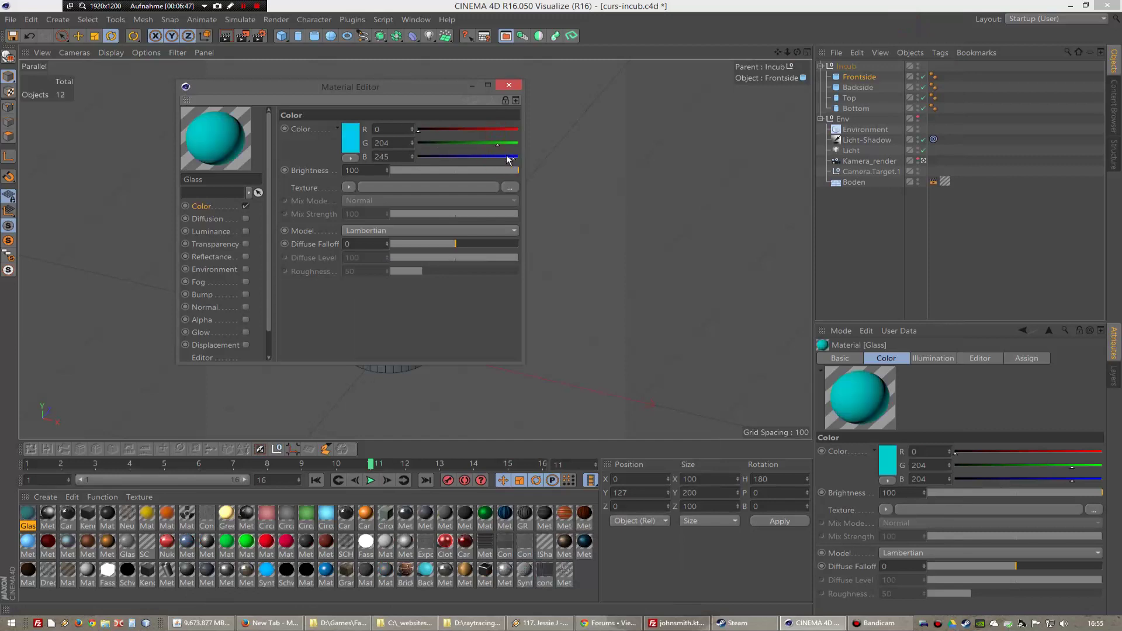
pyautogui.click(245, 245)
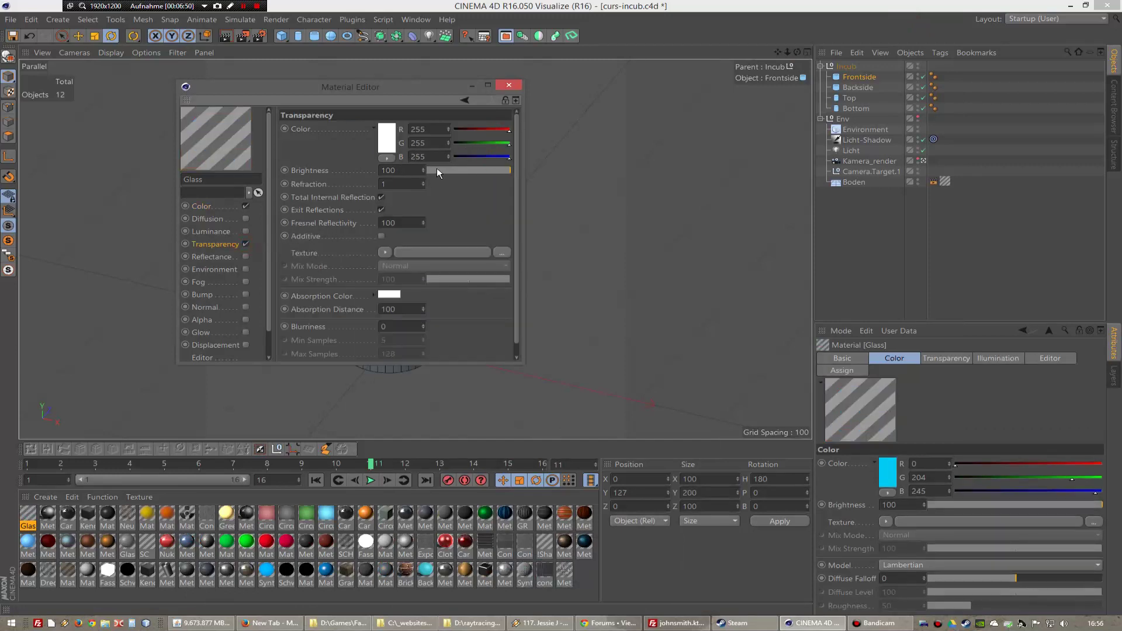
pyautogui.moveTo(521, 169)
pyautogui.mouseDown()
pyautogui.moveTo(748, 164)
pyautogui.moveTo(714, 129)
pyautogui.moveTo(728, 143)
pyautogui.mouseUp()
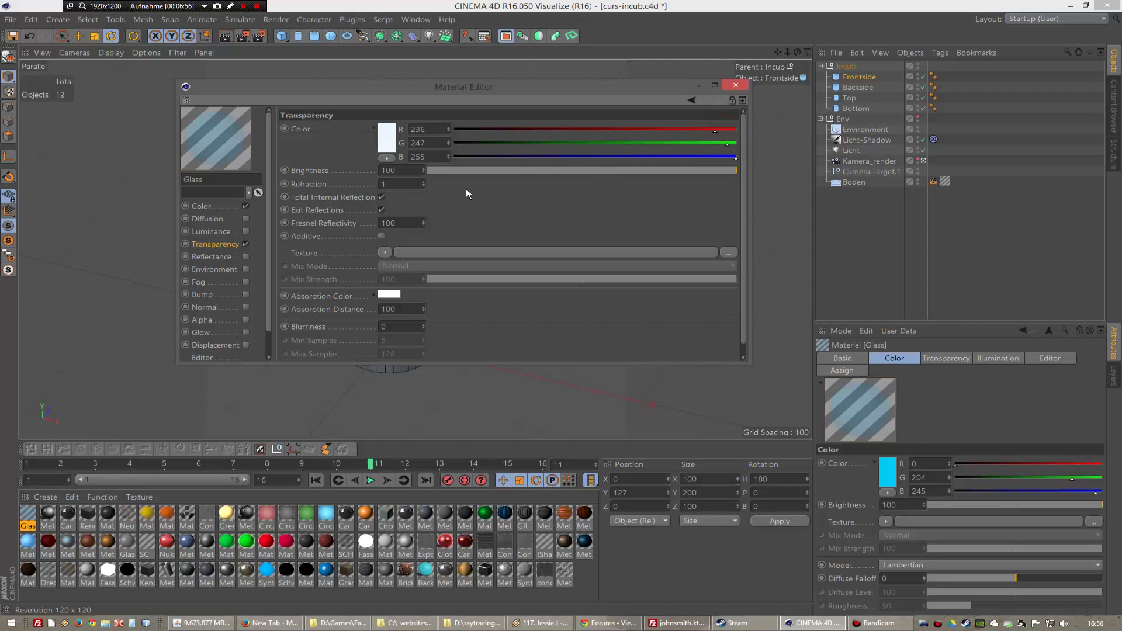
pyautogui.click(736, 84)
pyautogui.moveTo(36, 519); pyautogui.dragTo(870, 79)
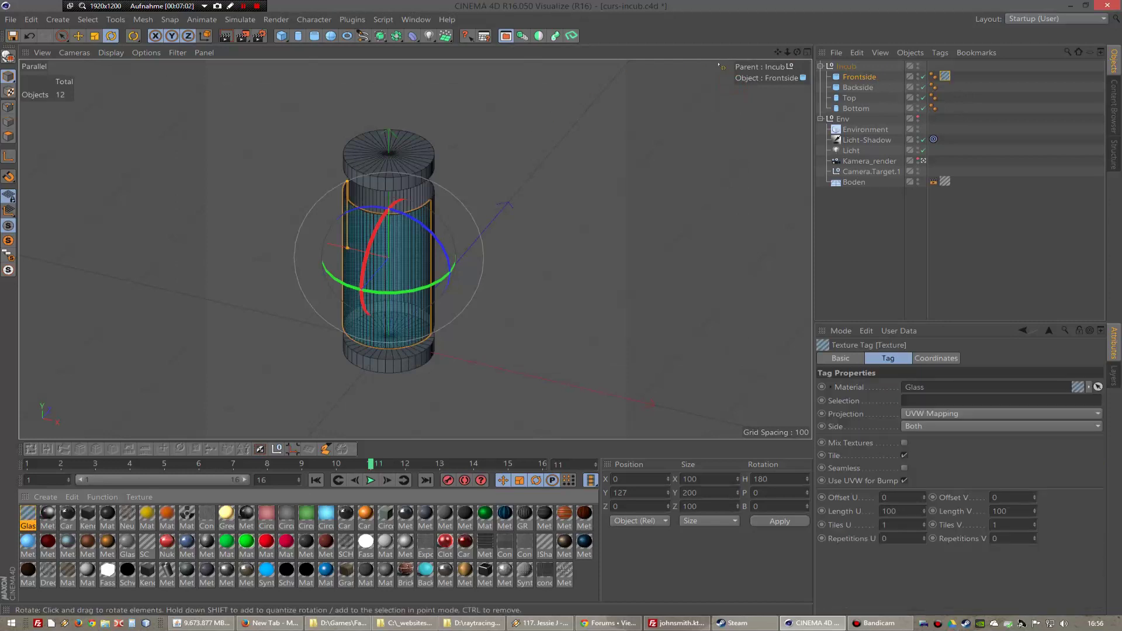
pyautogui.moveTo(797, 52); pyautogui.dragTo(785, 64)
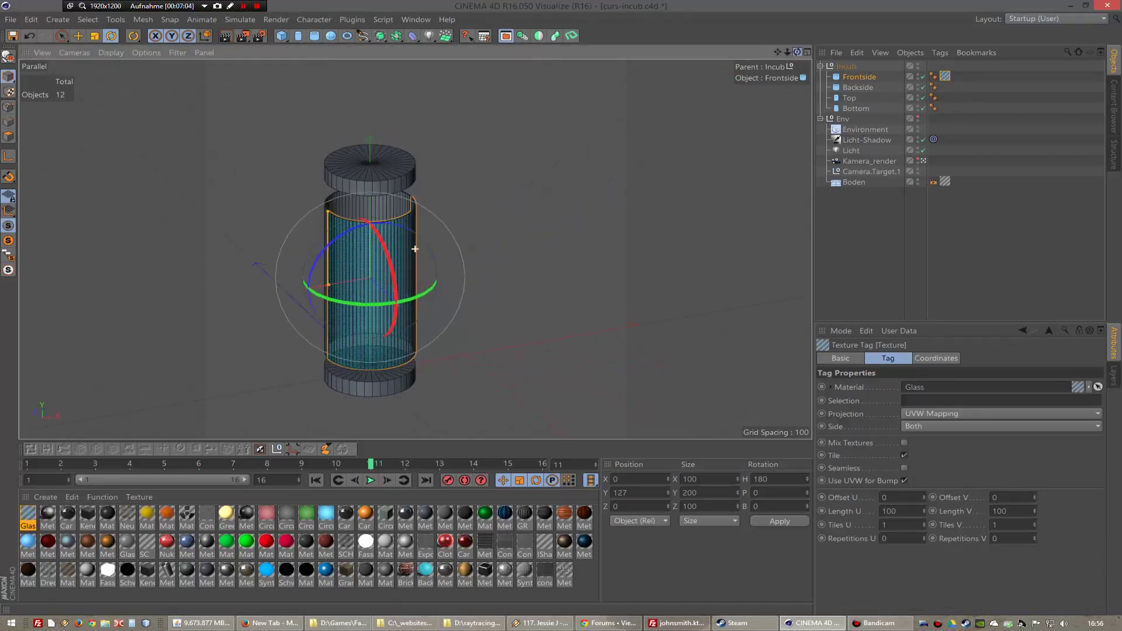
pyautogui.moveTo(406, 514)
pyautogui.mouseDown()
pyautogui.moveTo(963, 84)
pyautogui.moveTo(838, 79)
pyautogui.moveTo(845, 88)
pyautogui.mouseUp()
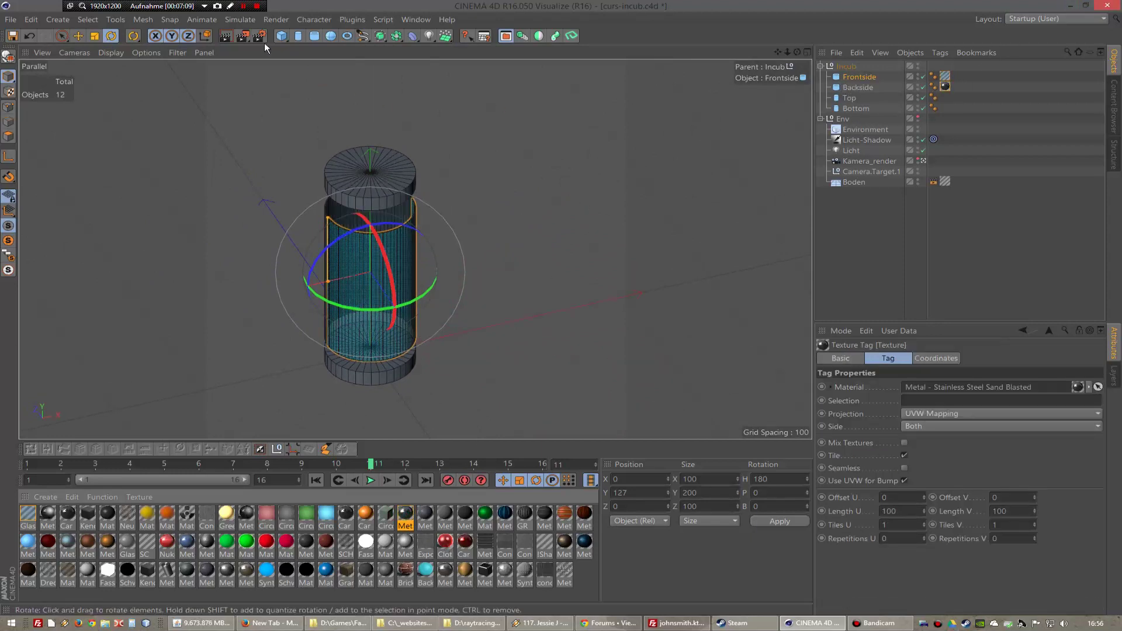
# - Render a test image, overwriting the existing output file
pyautogui.click(242, 36)
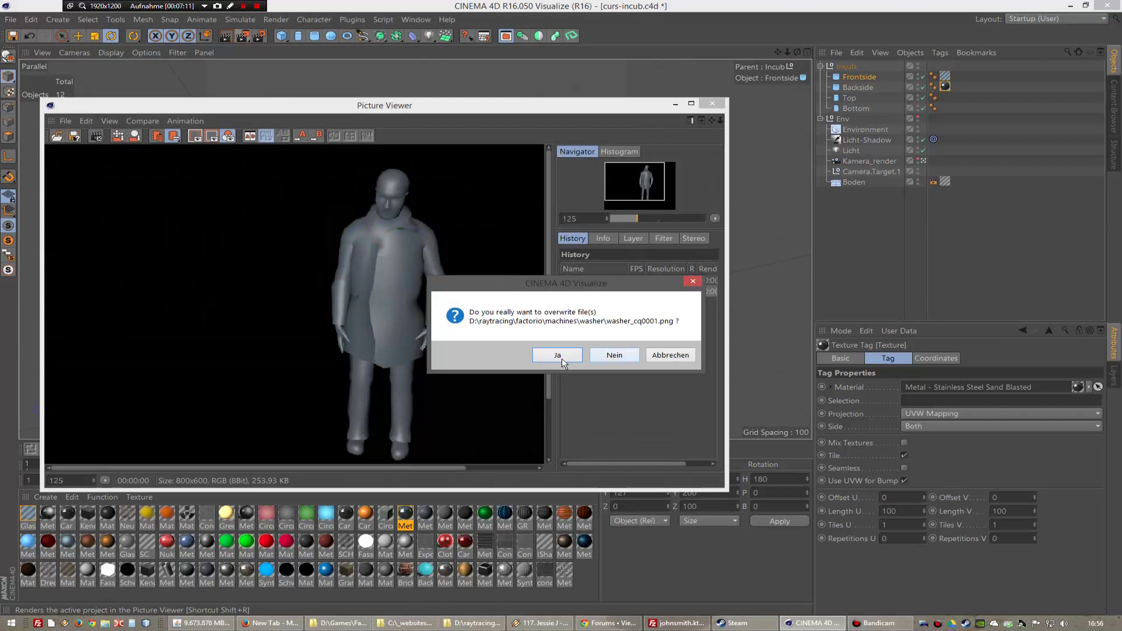
pyautogui.click(670, 355)
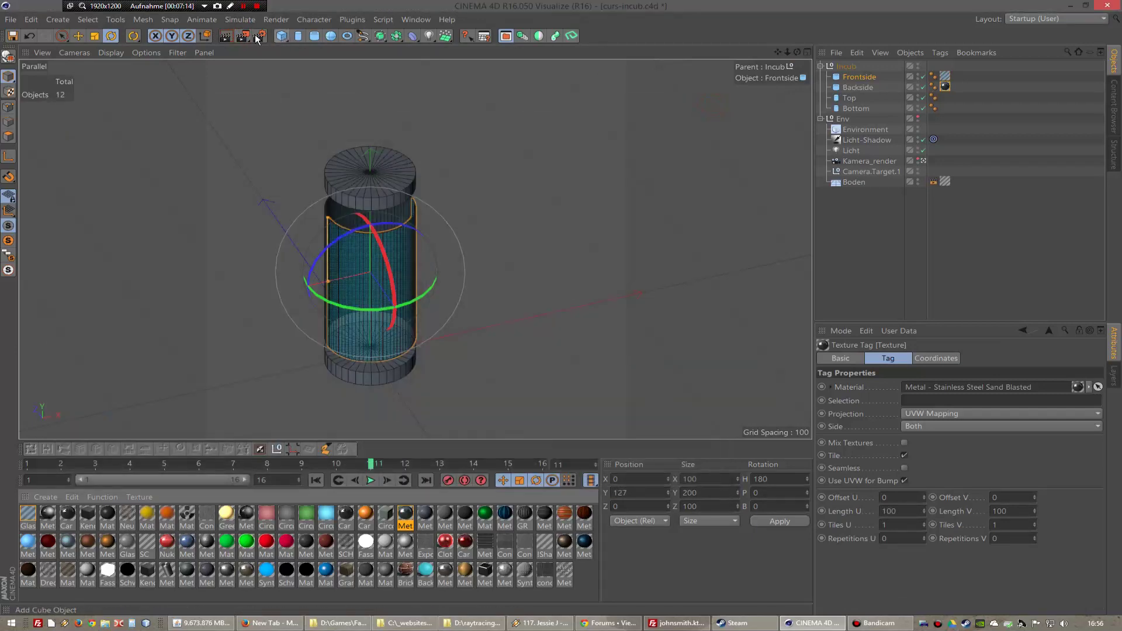
pyautogui.click(257, 35)
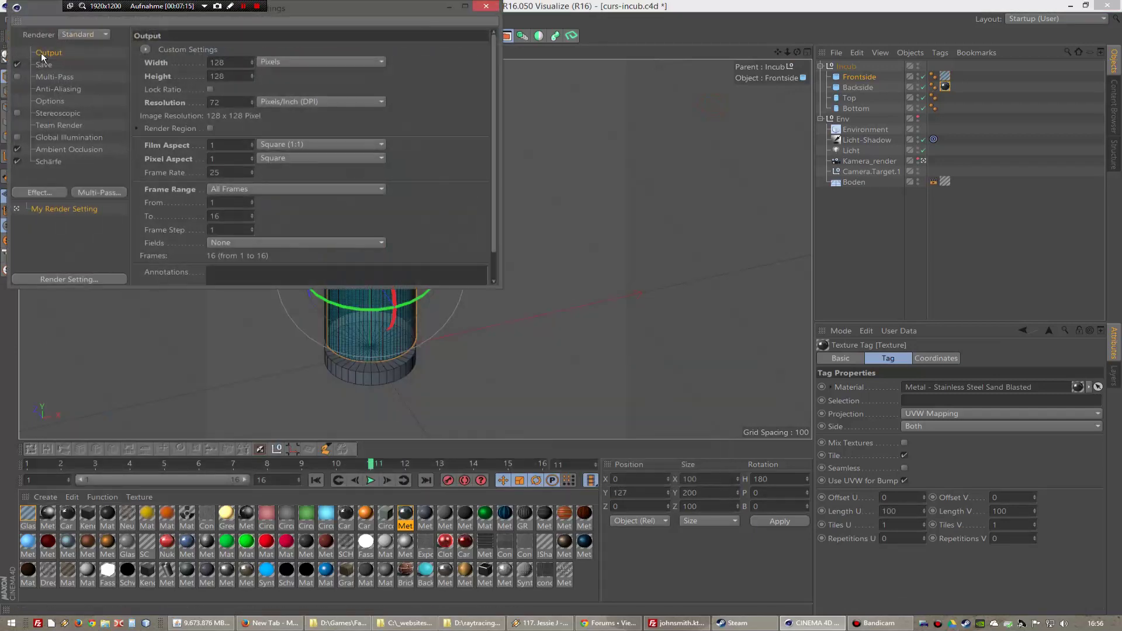
# - Set rendering to the current frame only at 256 × 256 with Save disabled
pyautogui.click(248, 188)
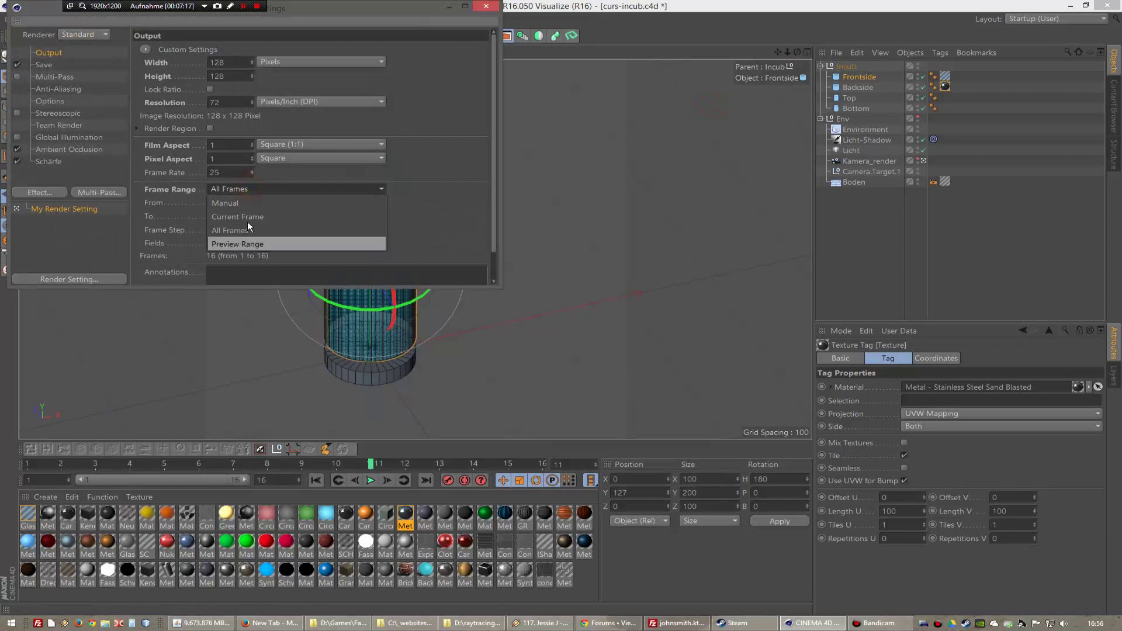
pyautogui.click(247, 222)
pyautogui.click(219, 62)
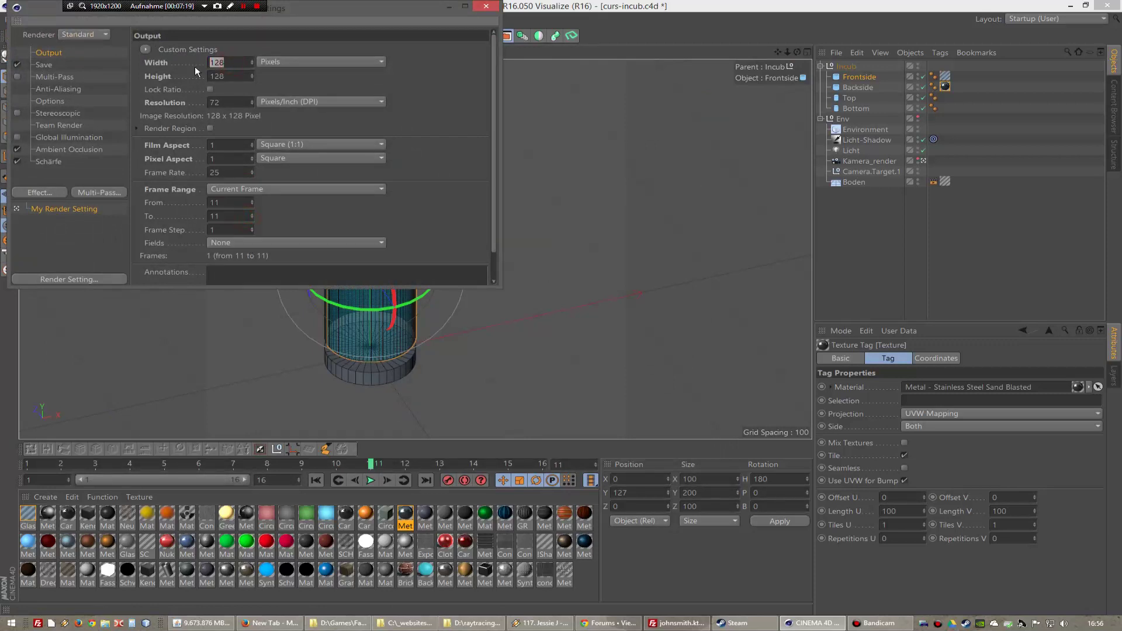
pyautogui.write('256')
pyautogui.click(235, 75)
pyautogui.write('6')
pyautogui.press('Return')
pyautogui.click(47, 65)
pyautogui.click(17, 65)
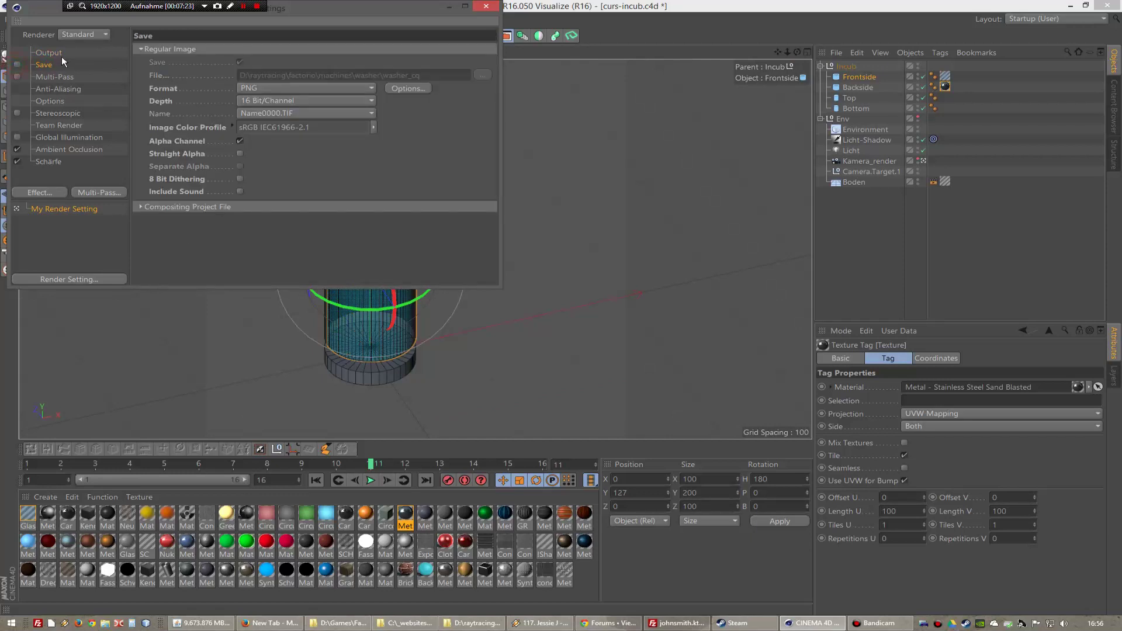
pyautogui.click(48, 52)
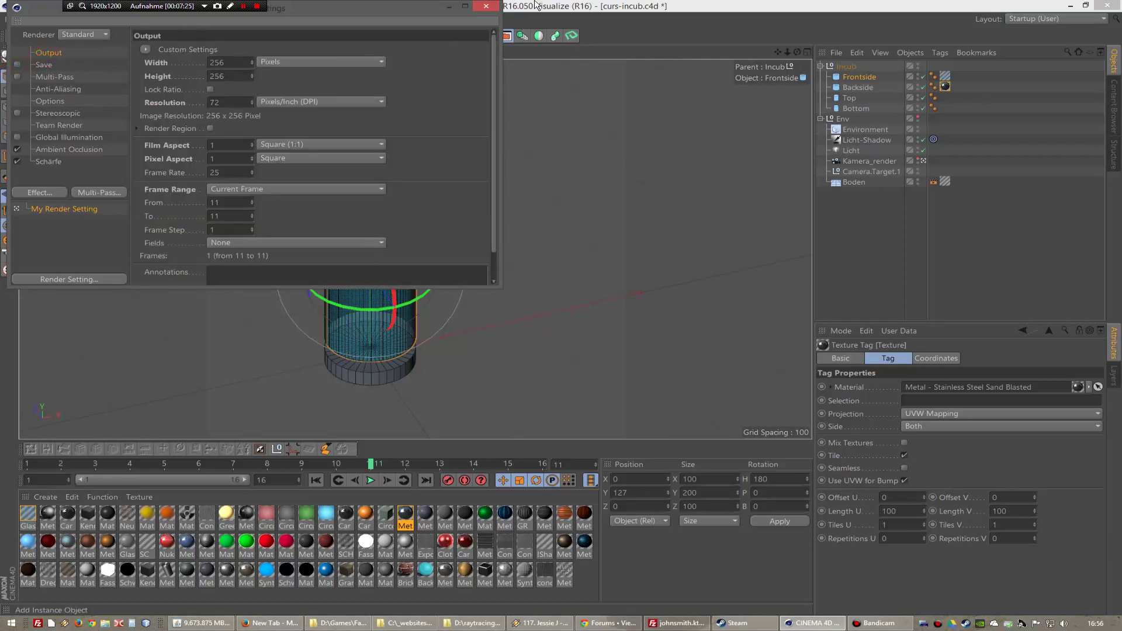
# - Render a 256 × 256 image of the glass tube and zoom and pan to inspect it
pyautogui.click(490, 7)
pyautogui.click(261, 37)
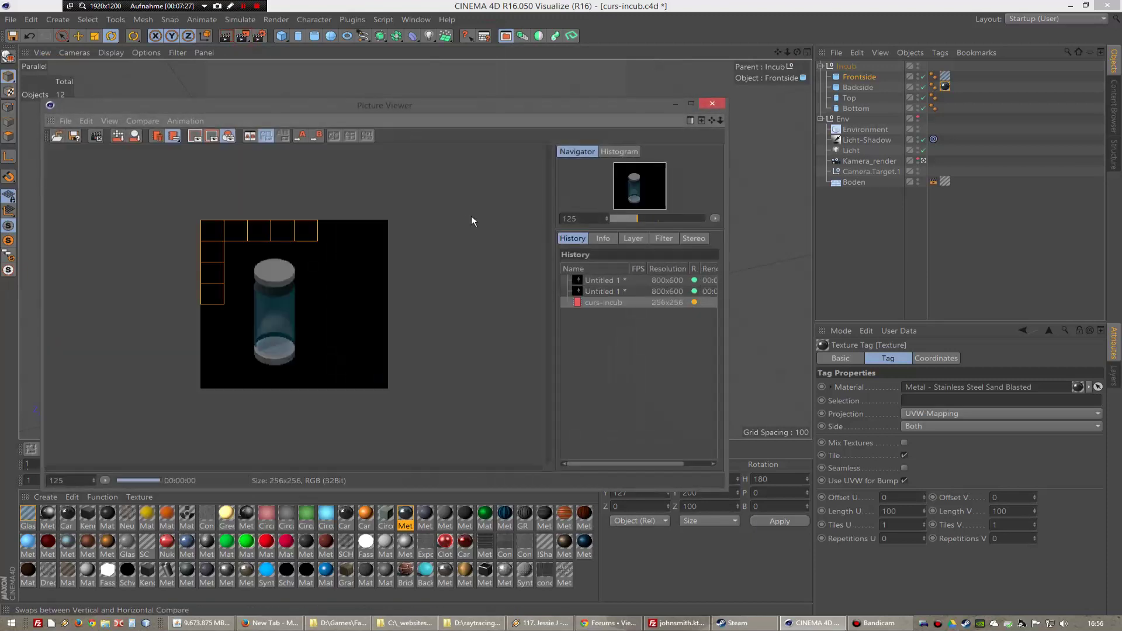
pyautogui.scroll(3, 285, 267)
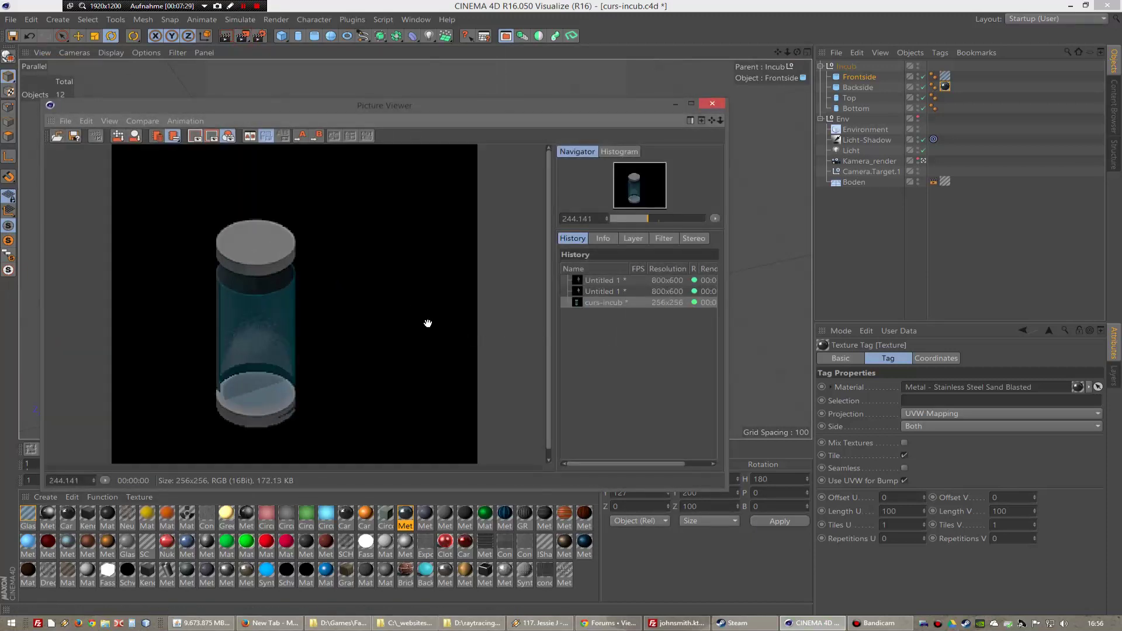
pyautogui.moveTo(293, 297); pyautogui.dragTo(293, 288)
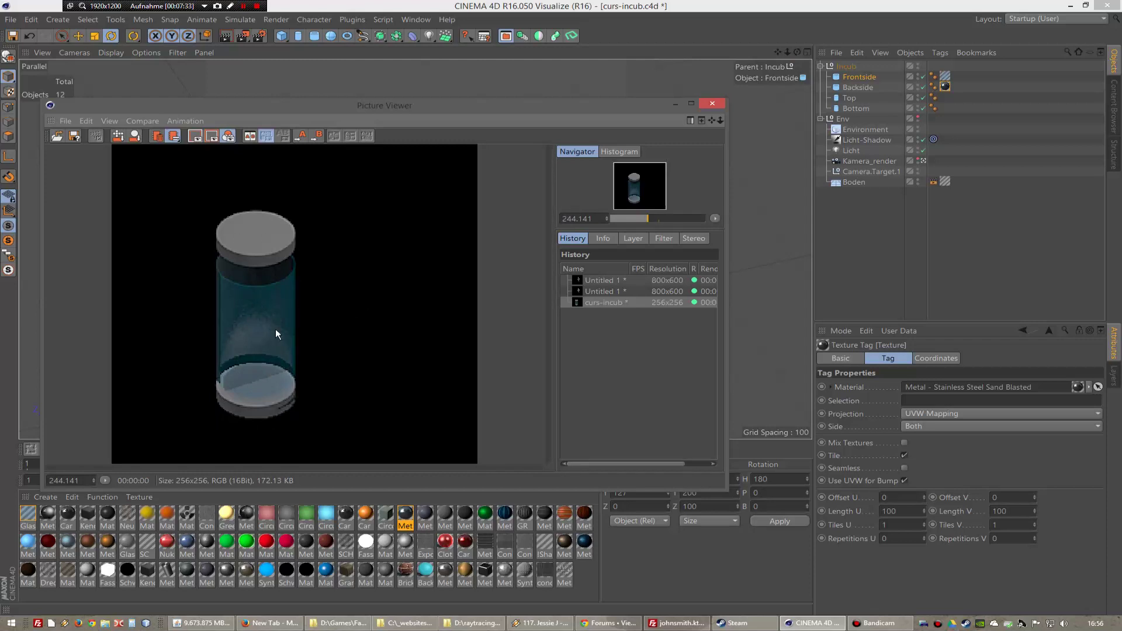
pyautogui.scroll(-3, 275, 328)
# - Enable Matte Object with grey (141) colour on Boden's compositing tag and review a fresh render
pyautogui.click(712, 104)
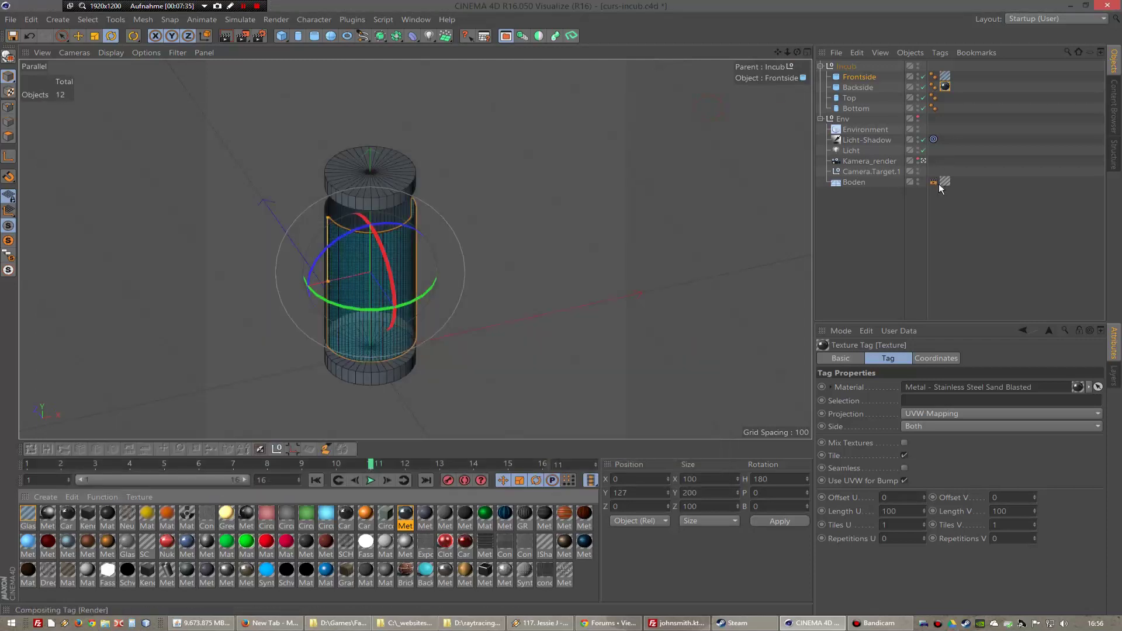
pyautogui.click(933, 181)
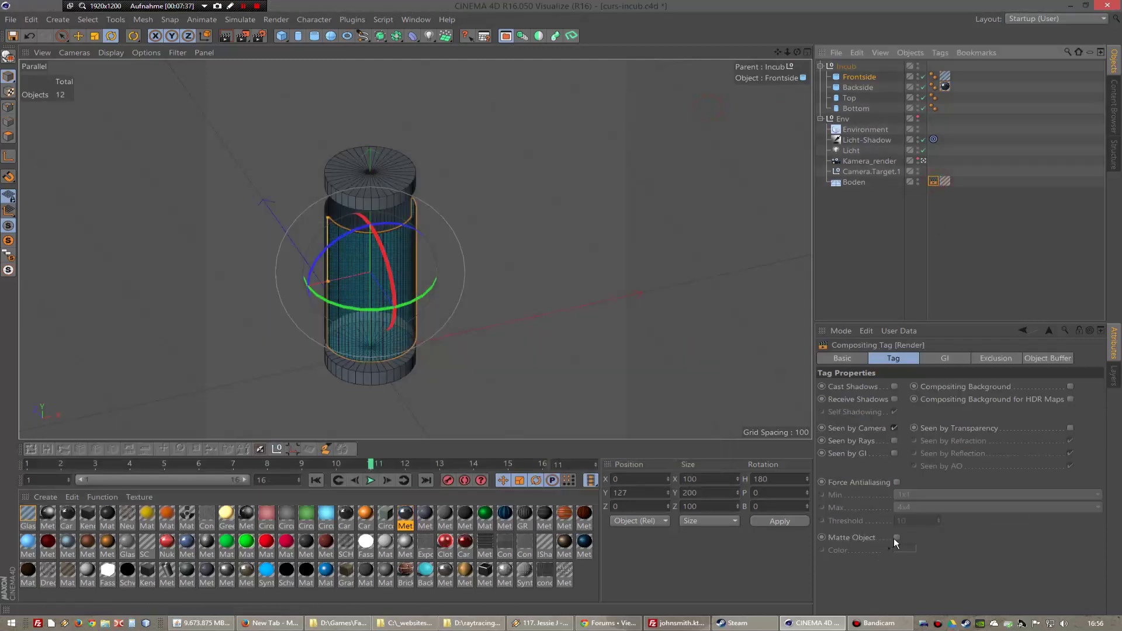
pyautogui.click(896, 538)
pyautogui.click(904, 548)
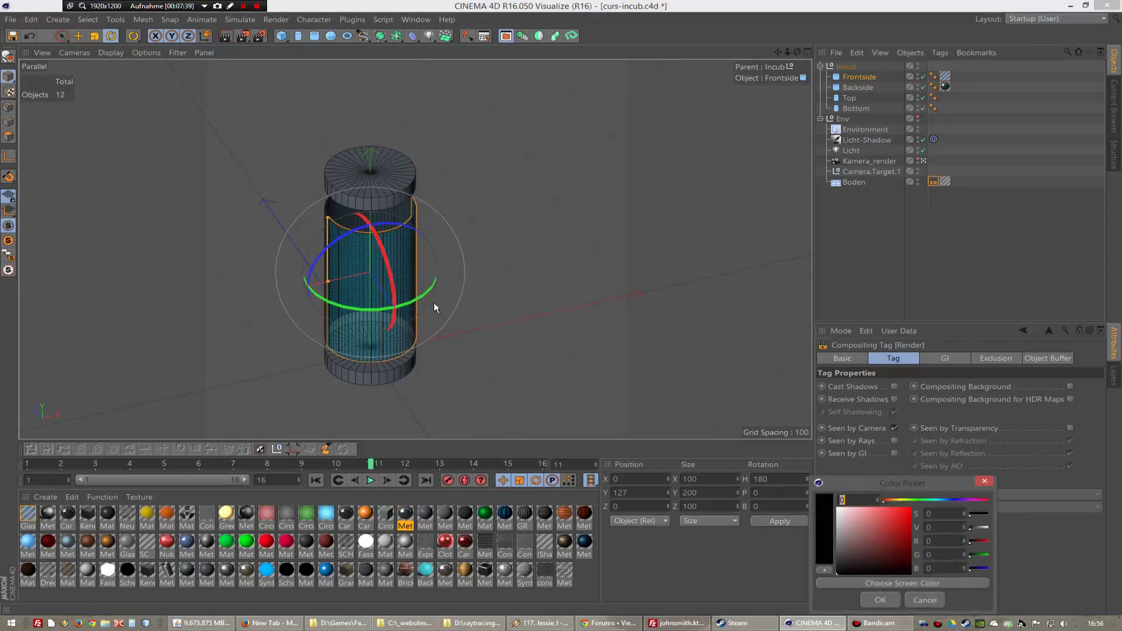
pyautogui.click(817, 545)
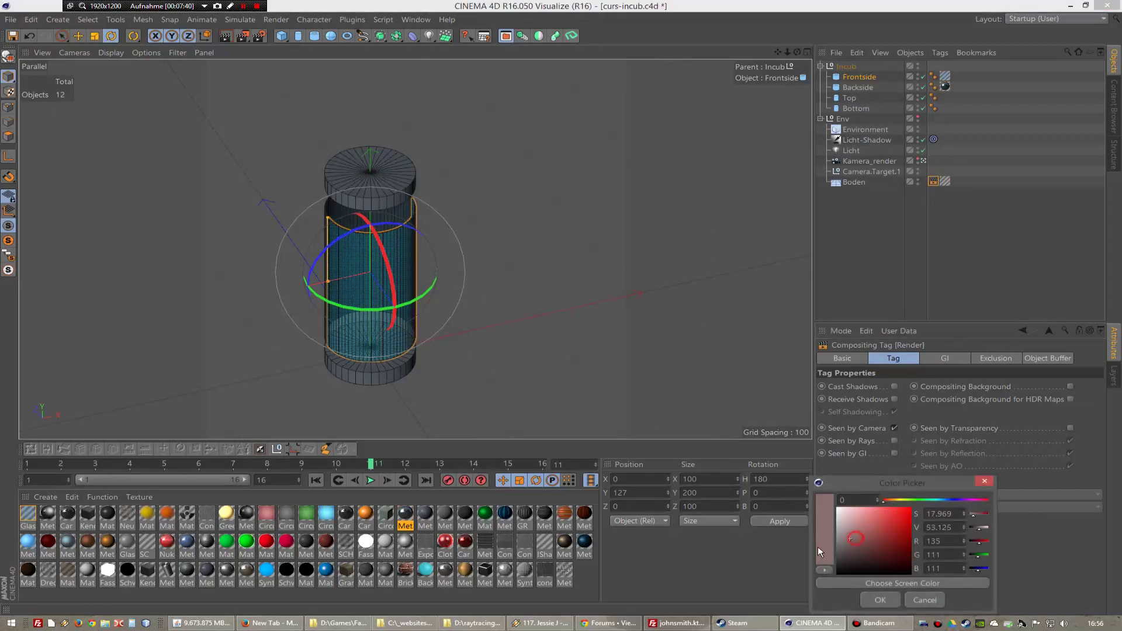
pyautogui.click(873, 600)
pyautogui.click(243, 36)
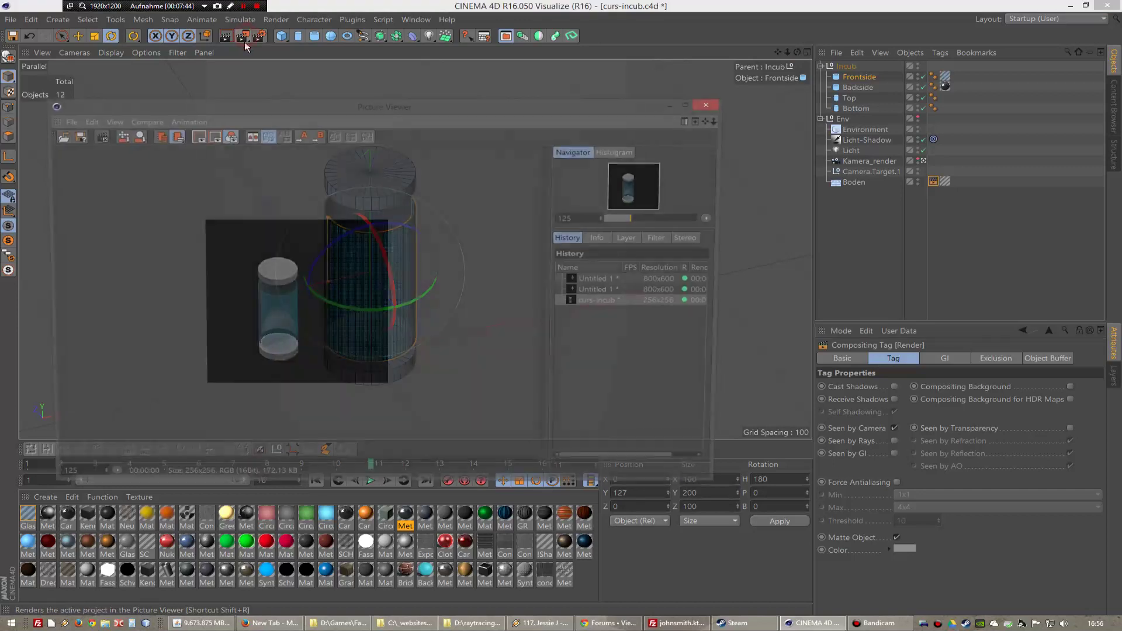
pyautogui.scroll(4, 289, 288)
pyautogui.scroll(-3, 228, 310)
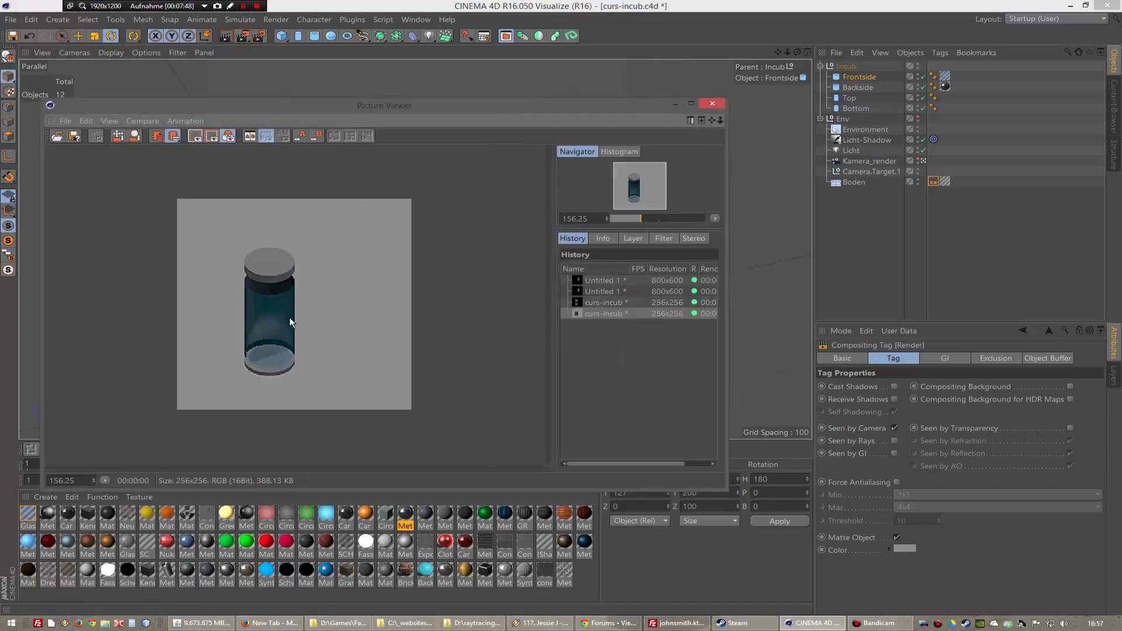
pyautogui.click(713, 103)
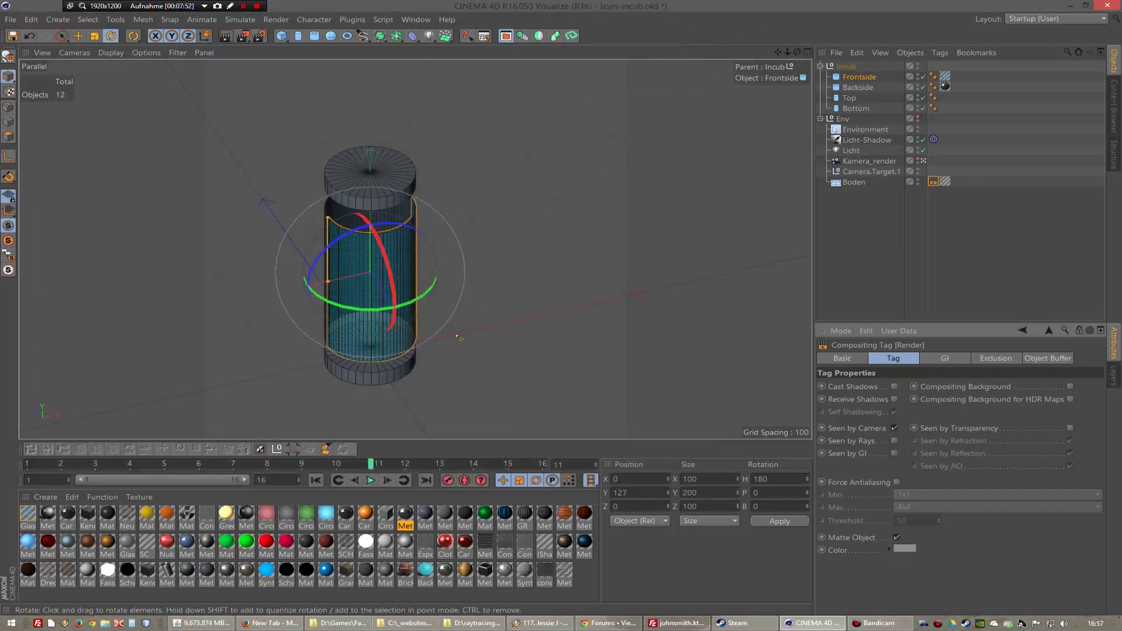
# - Add Casual 10 -Stand from the 3D People [Low Resolution] presets into the tube
pyautogui.moveTo(777, 52); pyautogui.dragTo(827, 9)
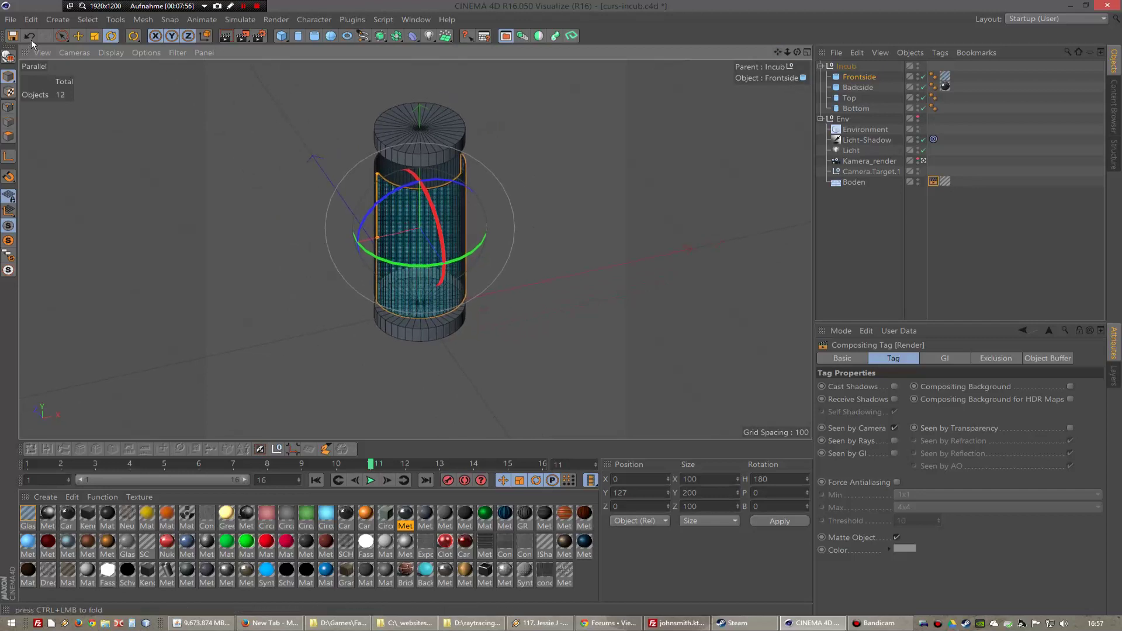
pyautogui.click(506, 35)
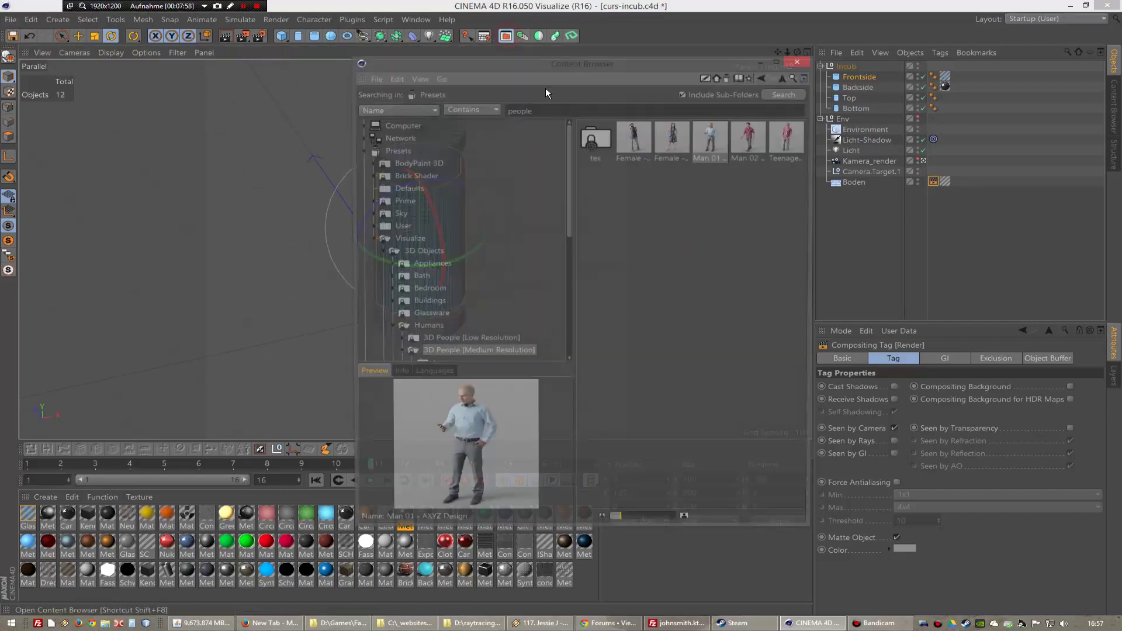
pyautogui.click(438, 340)
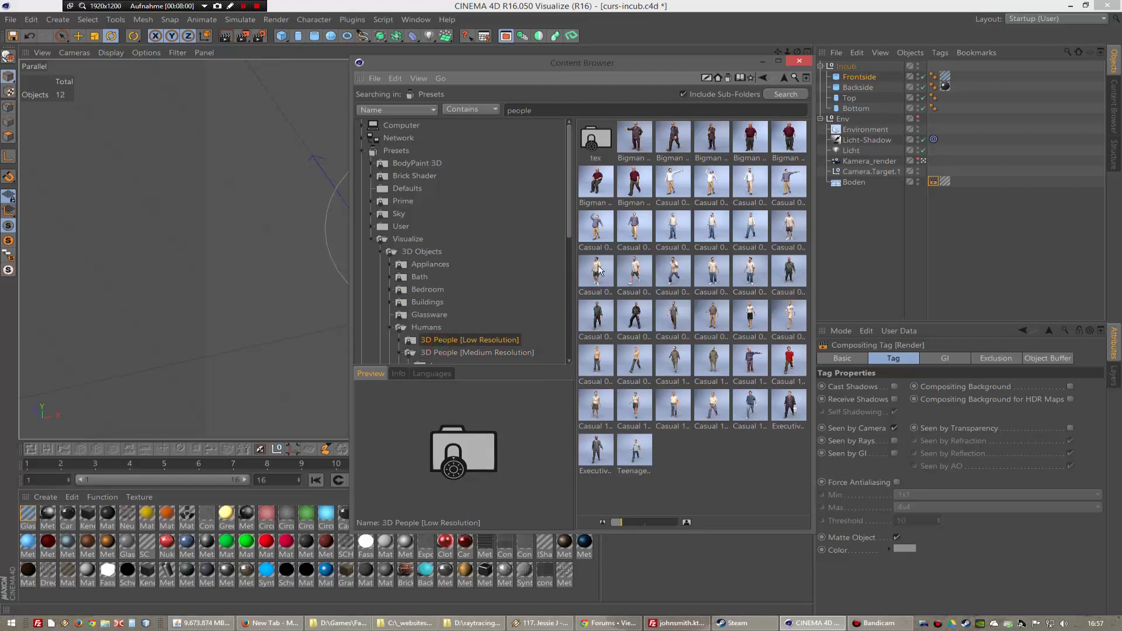
pyautogui.doubleClick(713, 363)
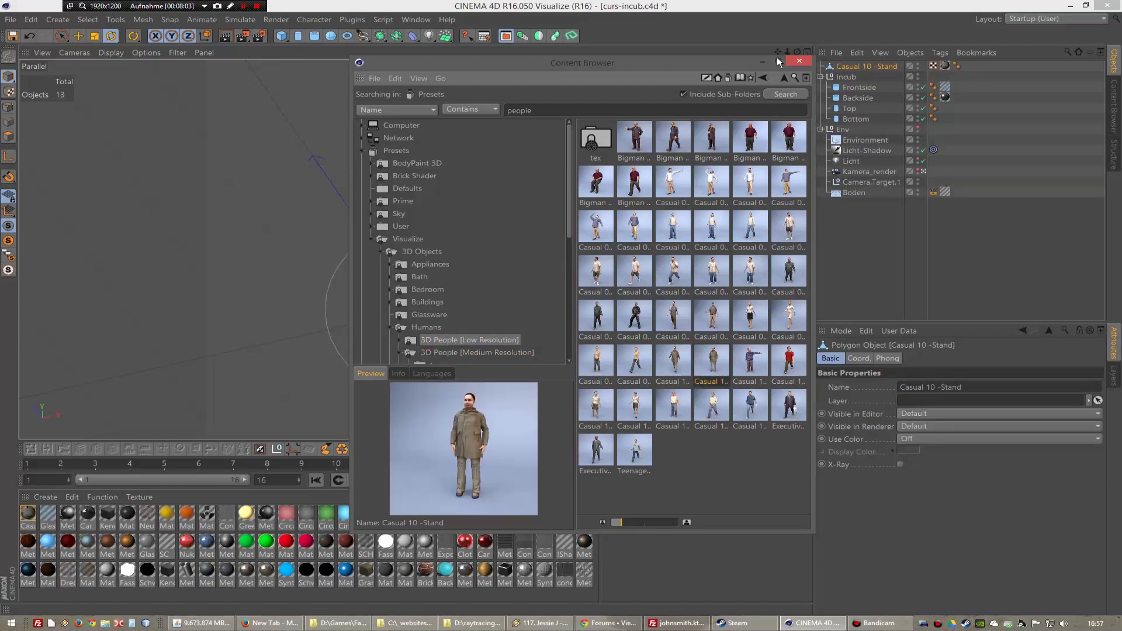
pyautogui.click(762, 62)
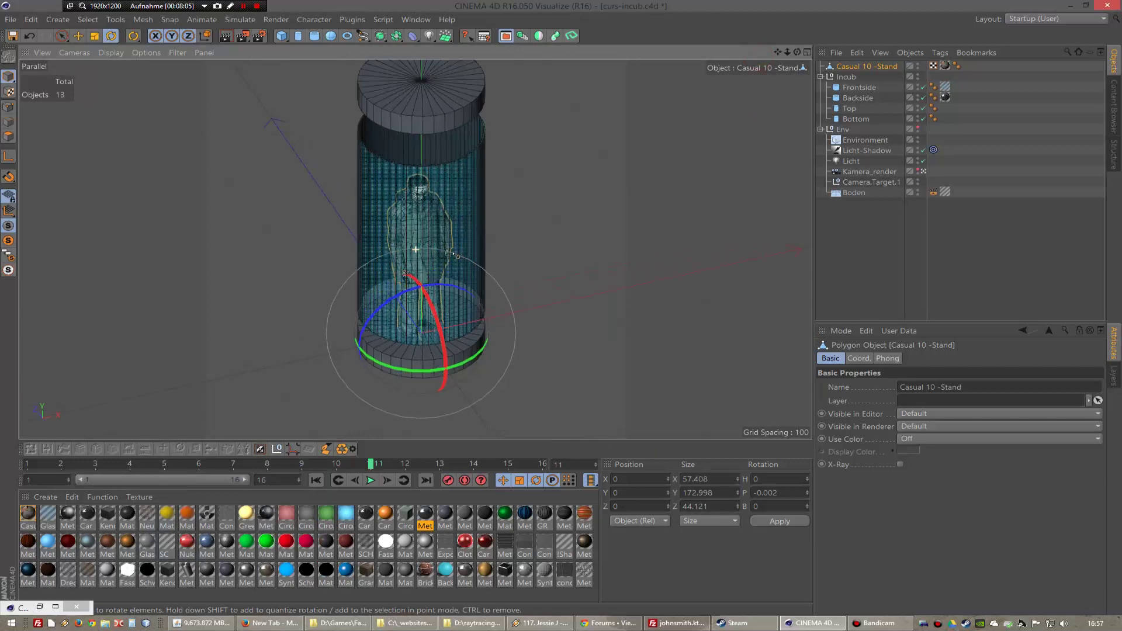
# - Remove the figure's texture tag, keep it inside the tube, and test-render the scene
pyautogui.scroll(2, 306, 78)
pyautogui.click(78, 35)
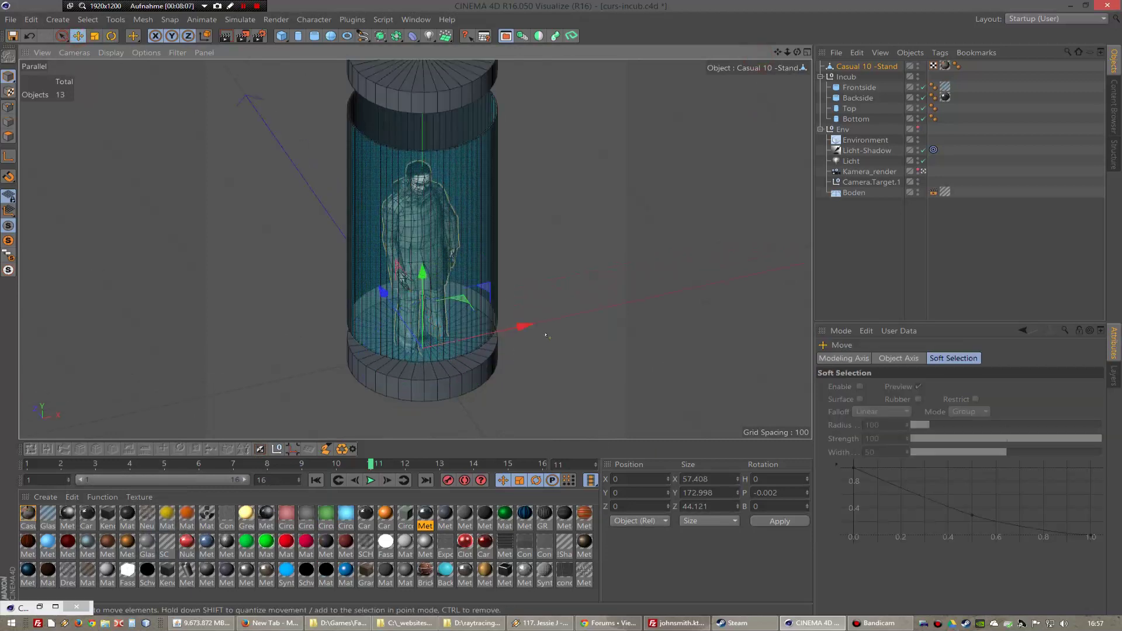
pyautogui.moveTo(523, 326); pyautogui.dragTo(381, 357)
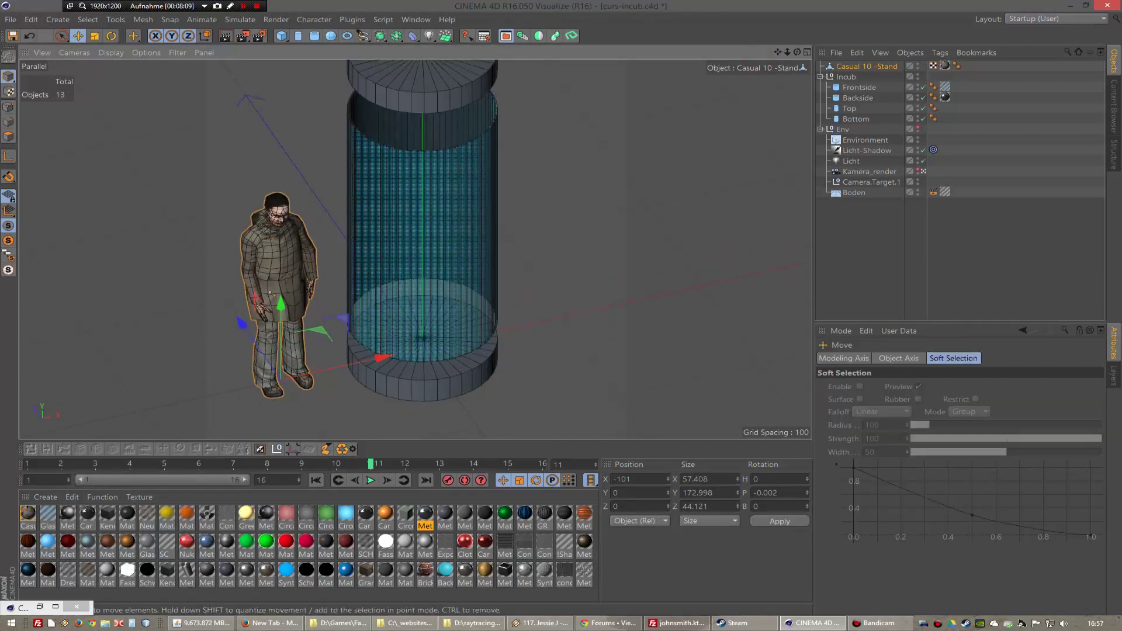
pyautogui.click(945, 66)
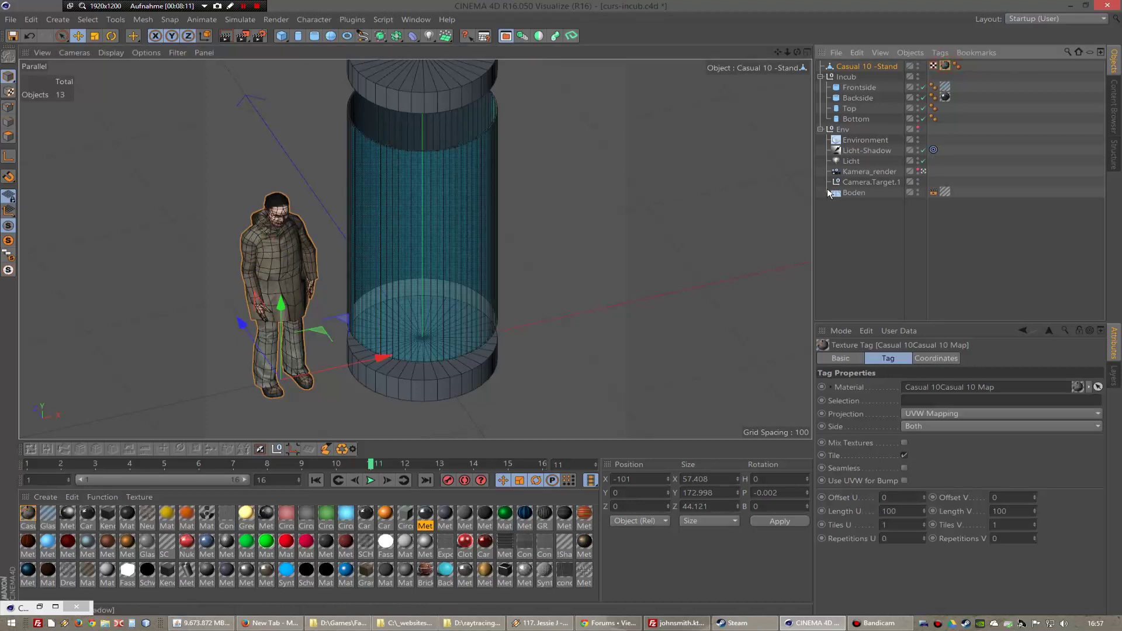
pyautogui.press('Delete')
pyautogui.moveTo(378, 357); pyautogui.dragTo(514, 300)
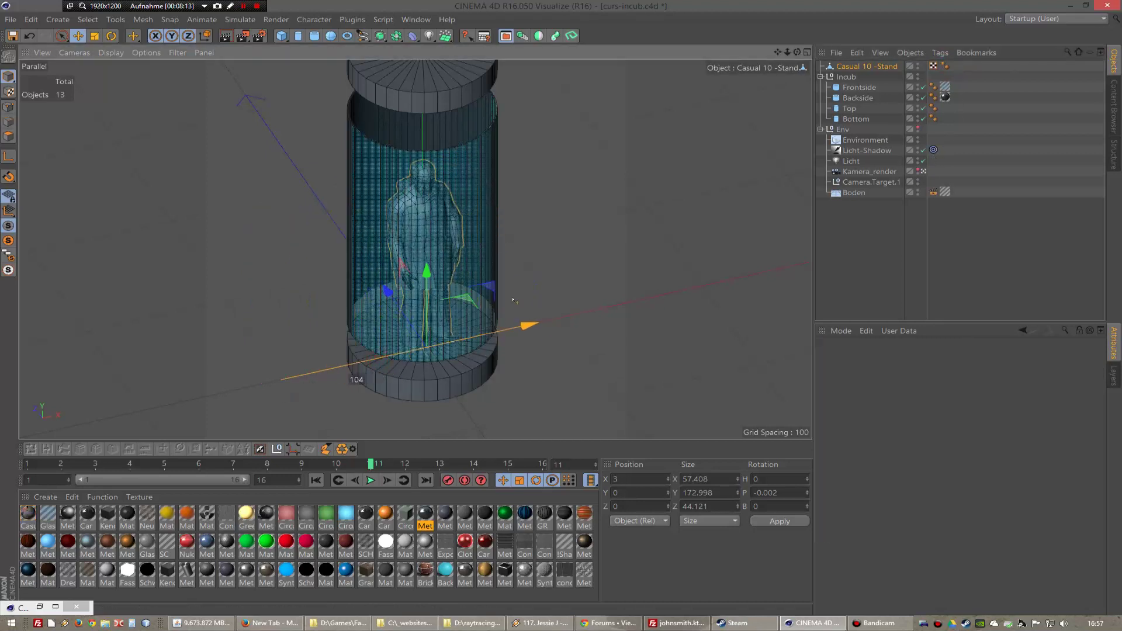
pyautogui.click(246, 37)
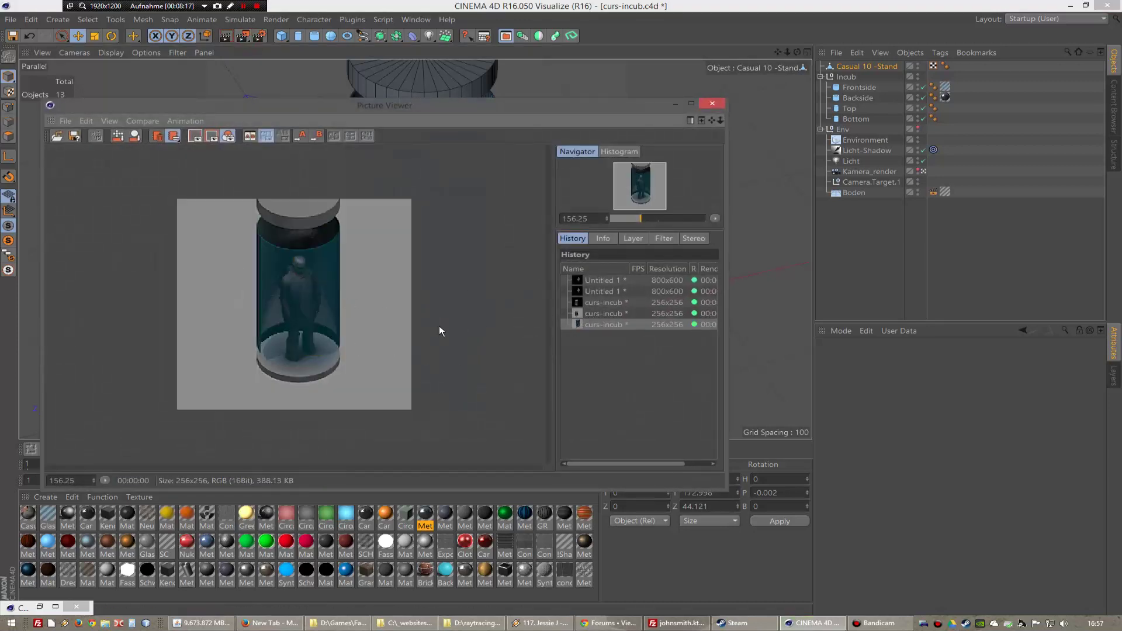
pyautogui.click(713, 104)
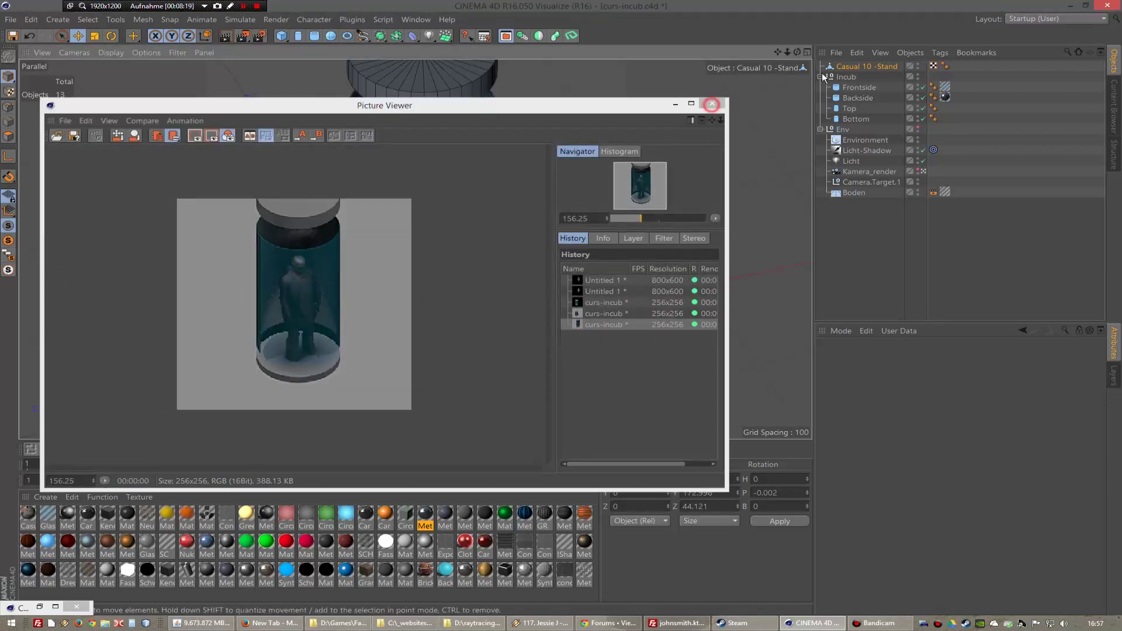
# - Delete the Casual 10 -Stand figure and start File > Open
pyautogui.click(880, 68)
pyautogui.press('Delete')
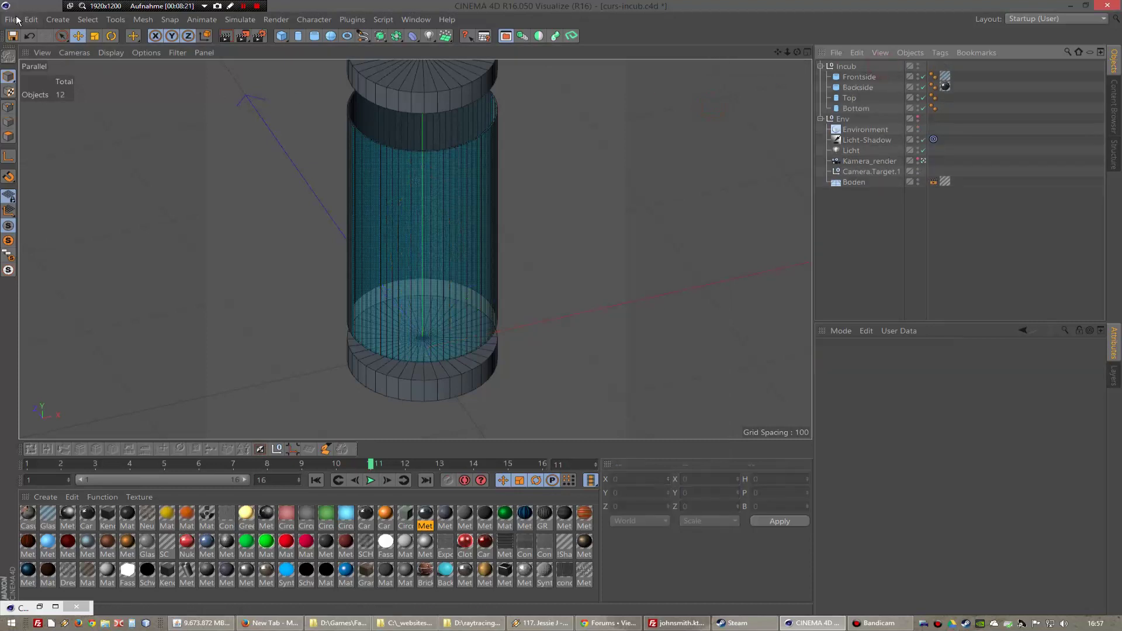
pyautogui.click(11, 19)
pyautogui.click(33, 52)
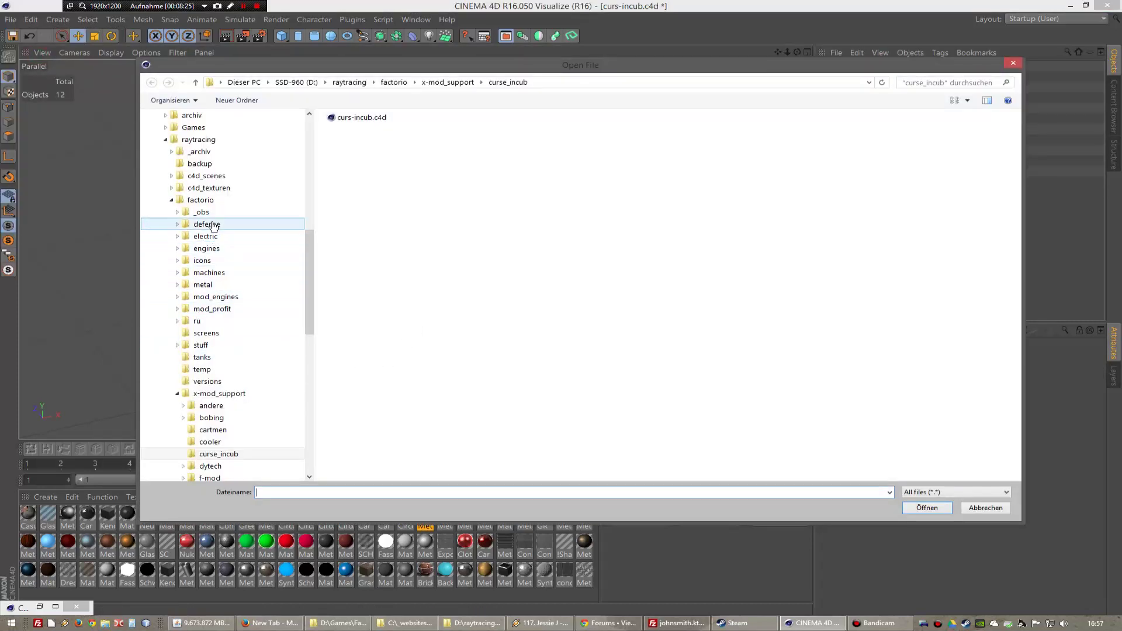
# - Browse to c4d_scenes > derbunker > cb > menschen and open soldat_kommissar.c4d
pyautogui.click(213, 175)
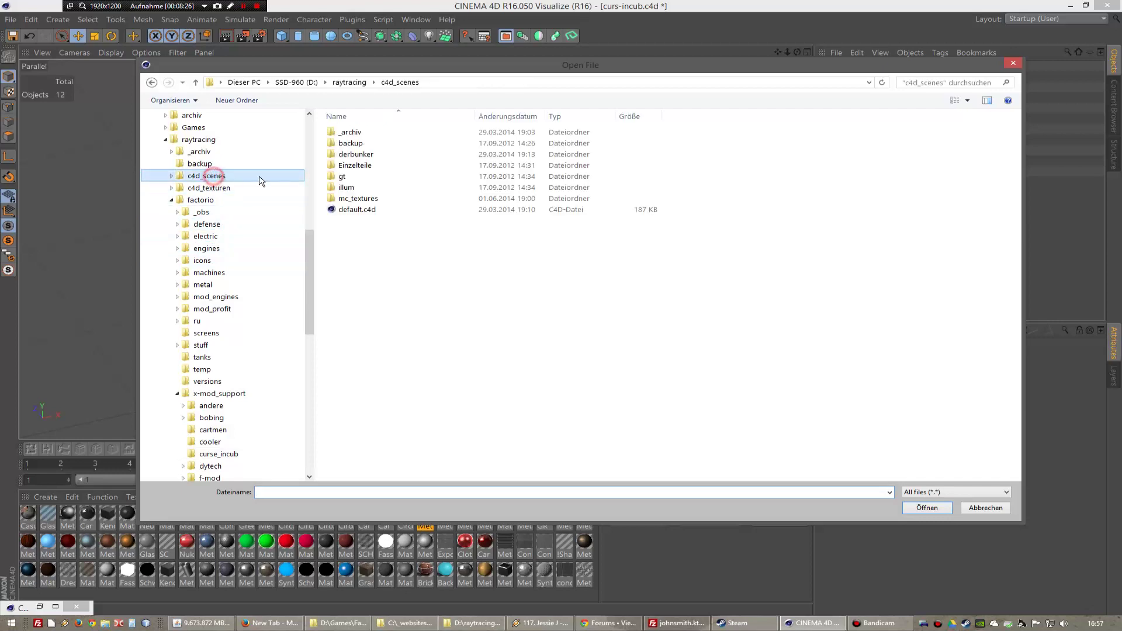
pyautogui.doubleClick(358, 154)
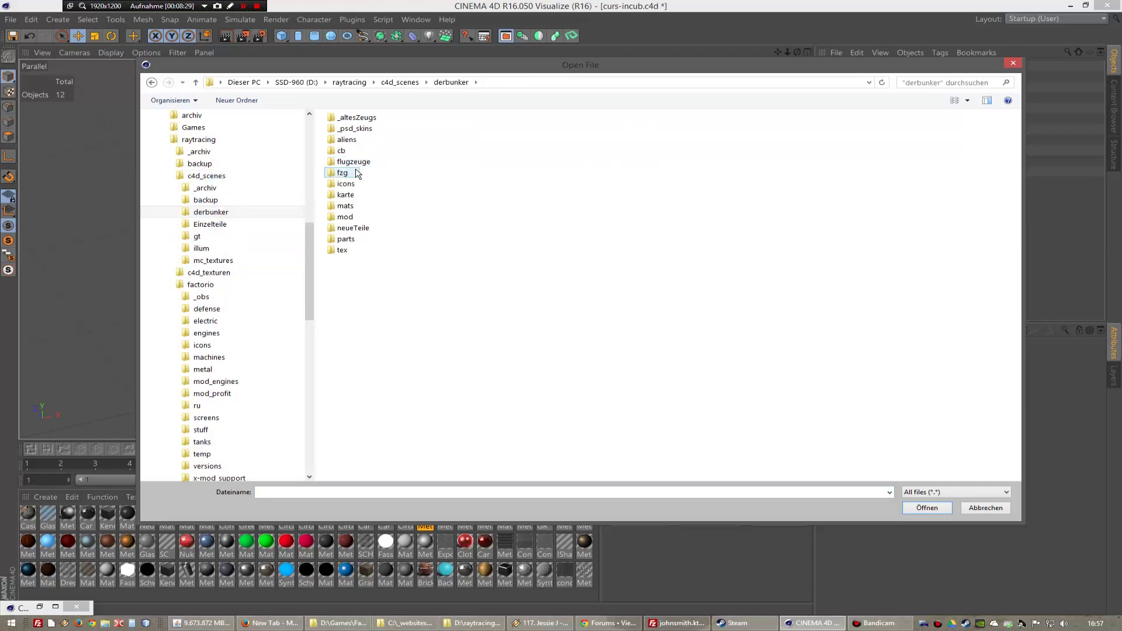
pyautogui.click(344, 150)
pyautogui.doubleClick(344, 151)
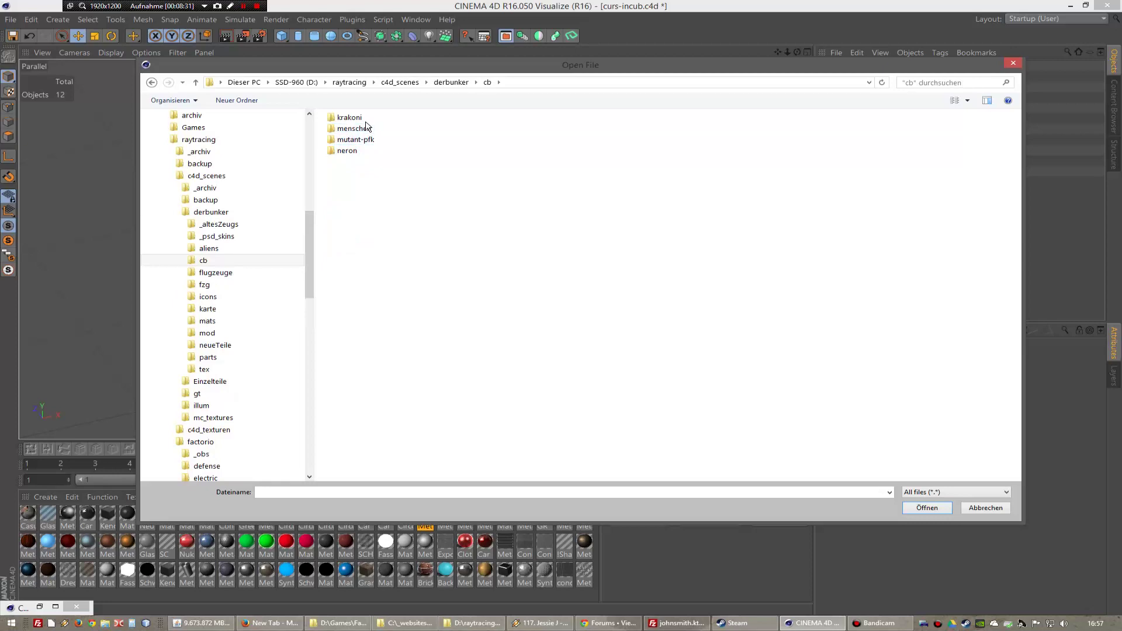
pyautogui.doubleClick(363, 127)
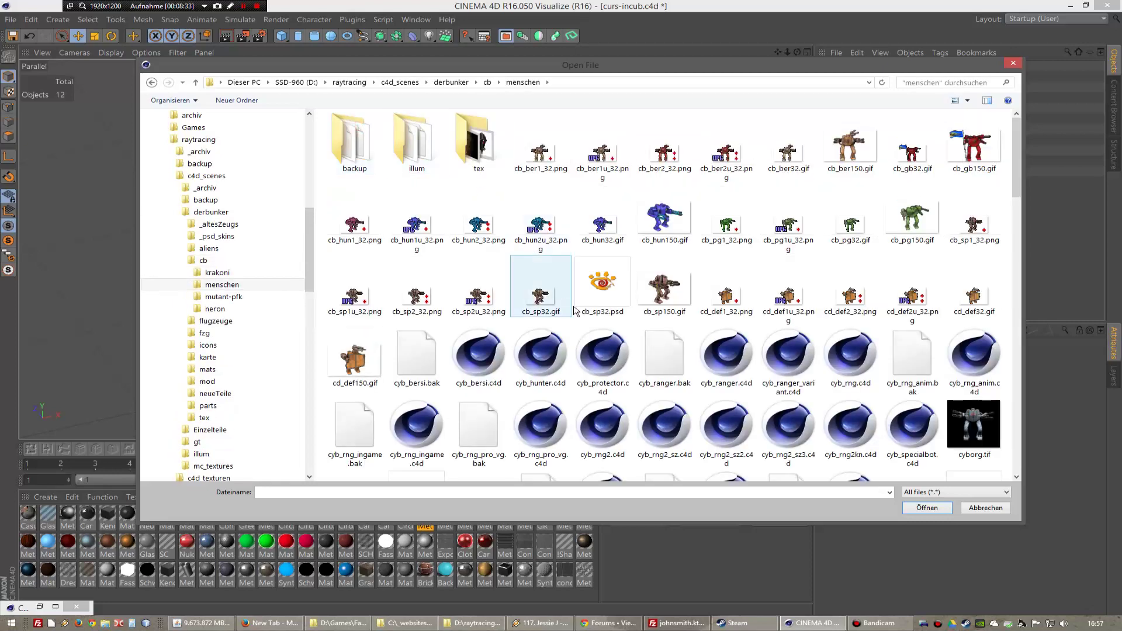
pyautogui.scroll(-5, 690, 315)
pyautogui.scroll(-3, 718, 316)
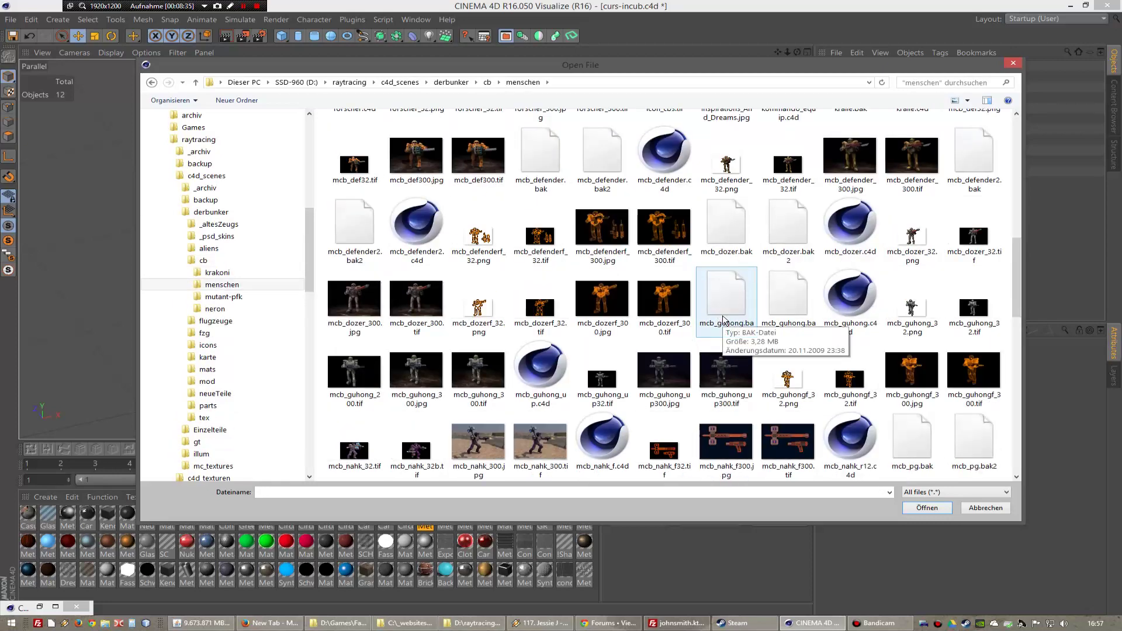
pyautogui.scroll(-5, 723, 321)
pyautogui.scroll(-5, 724, 321)
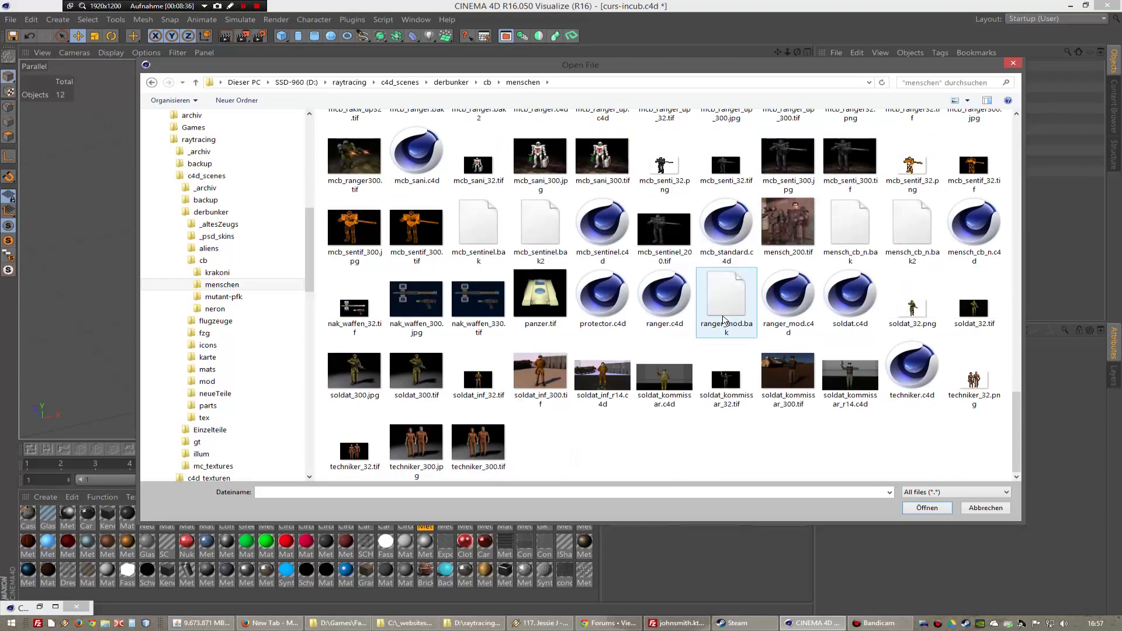
pyautogui.click(655, 388)
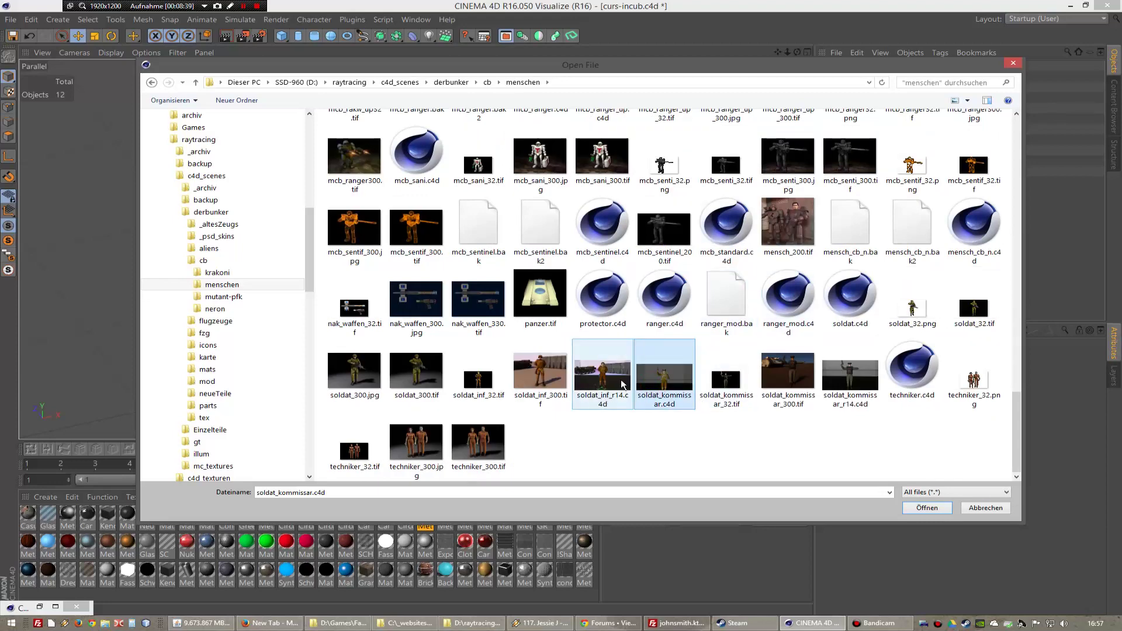
pyautogui.click(928, 509)
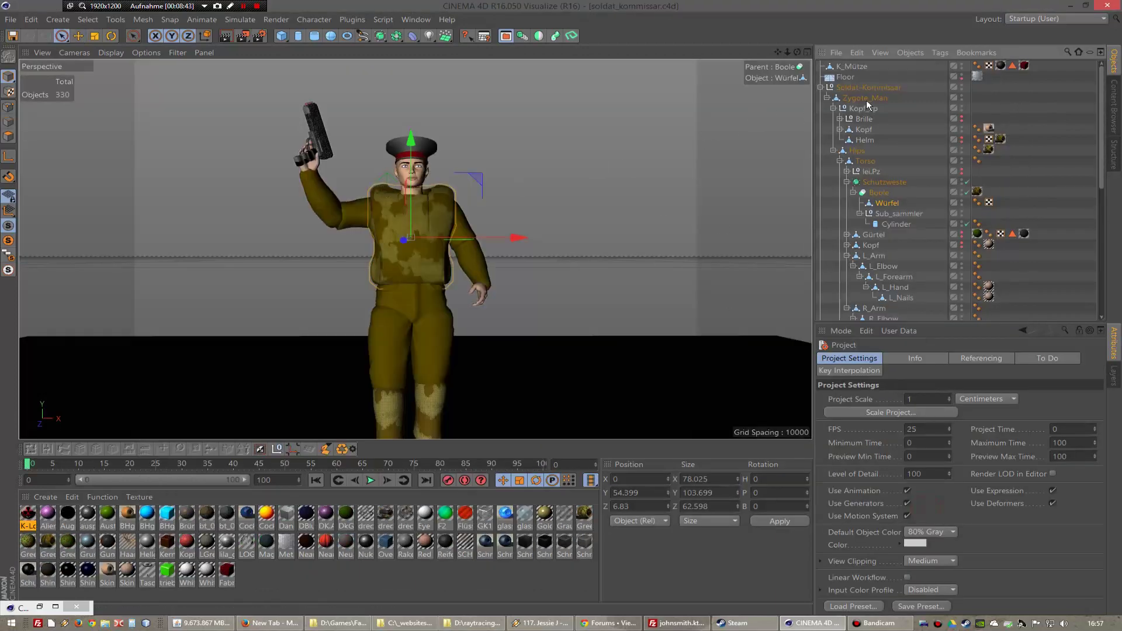
# - Copy Zygote_Man from soldat_kommissar.c4d and switch back to curs-incub.c4d
pyautogui.click(859, 99)
pyautogui.click(826, 98)
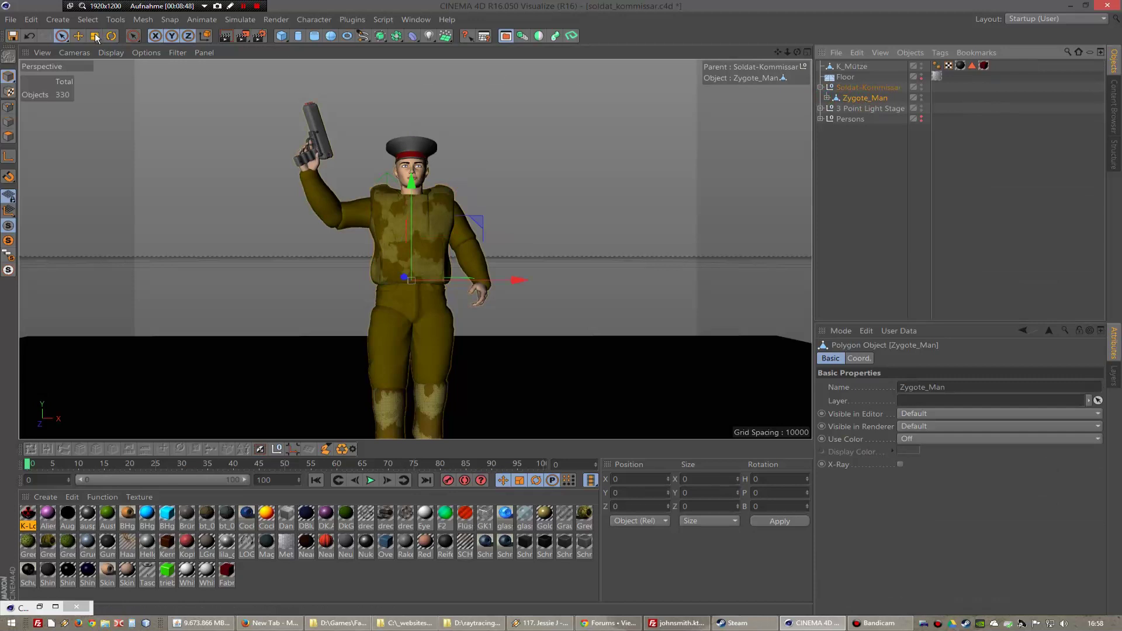
pyautogui.click(31, 20)
pyautogui.click(52, 100)
pyautogui.click(421, 20)
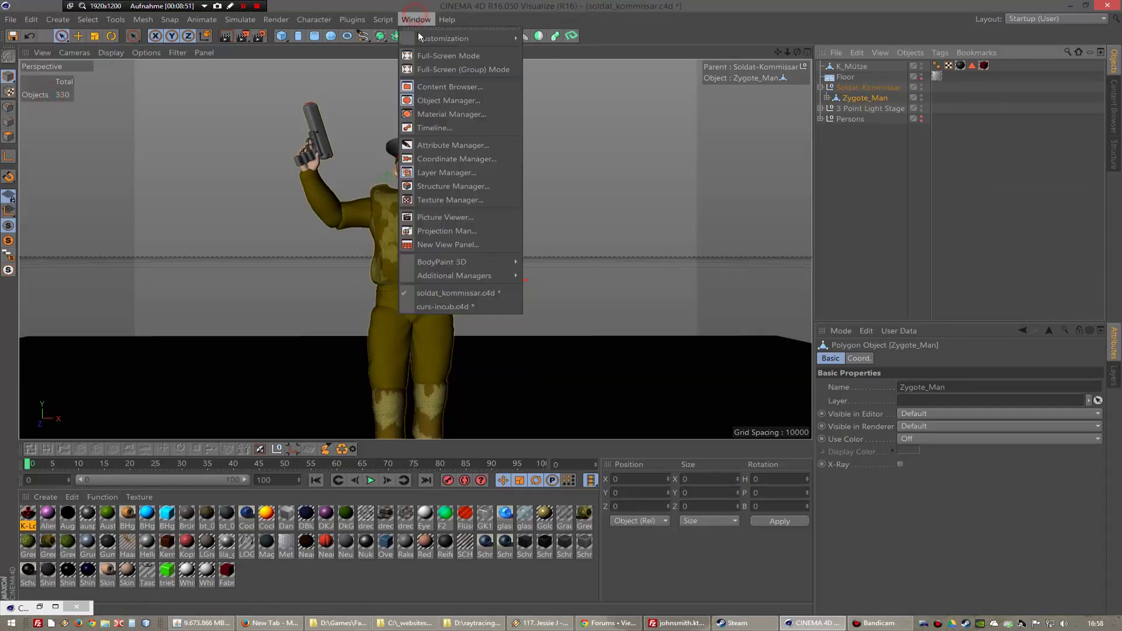
pyautogui.click(461, 307)
pyautogui.click(34, 20)
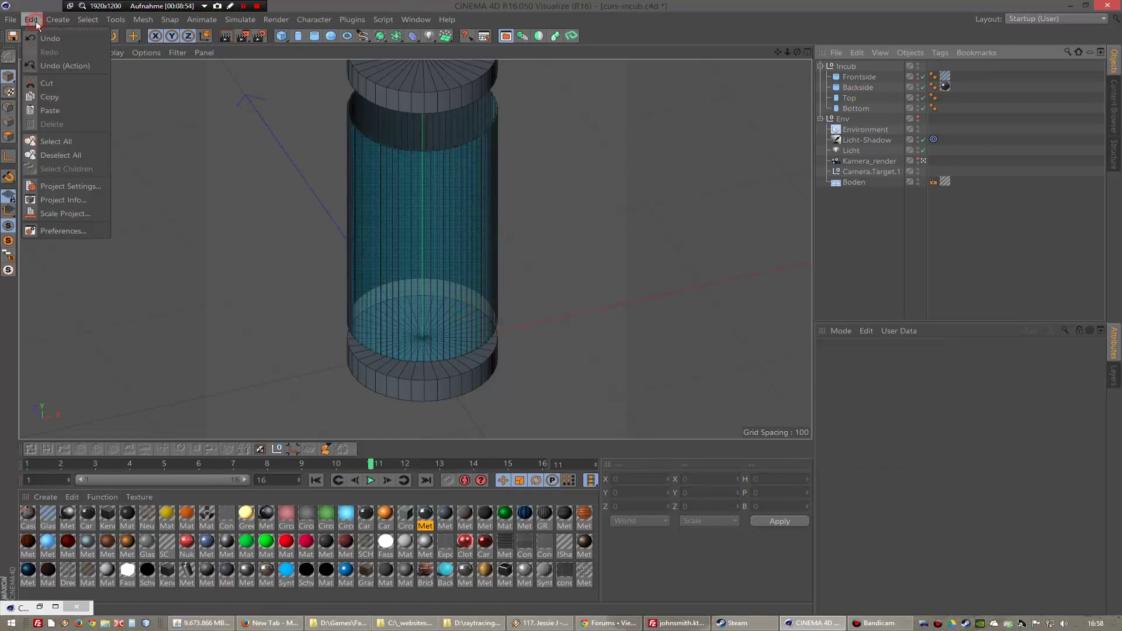
# - Paste Zygote_Man, lower it to Y 147 in the Right view, and apply heading 0
pyautogui.click(63, 110)
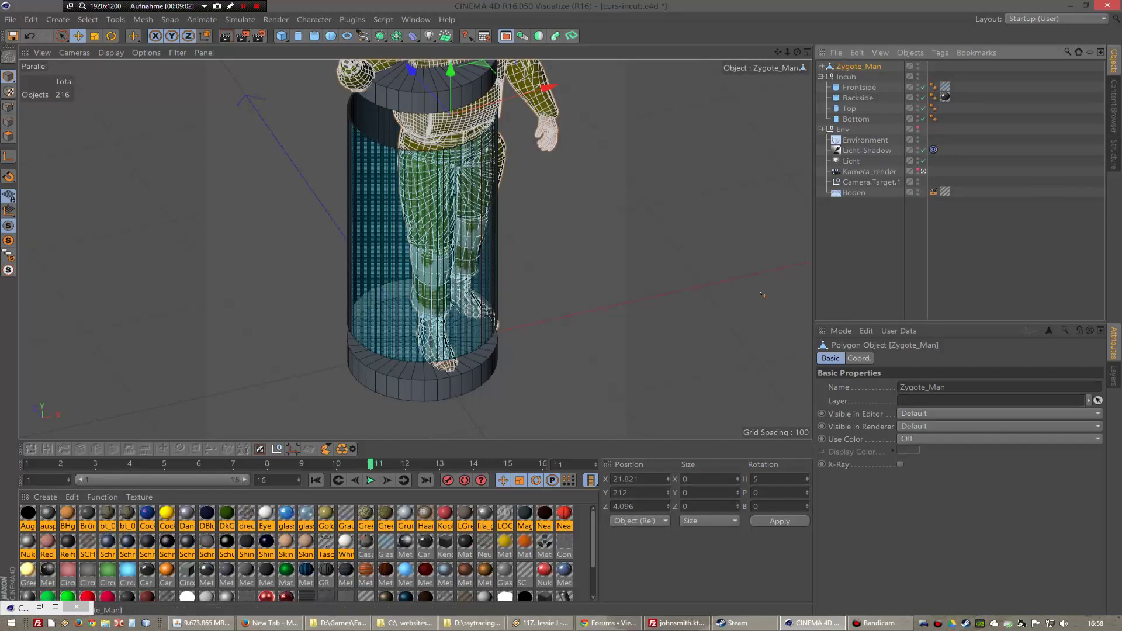
pyautogui.click(696, 521)
pyautogui.click(707, 535)
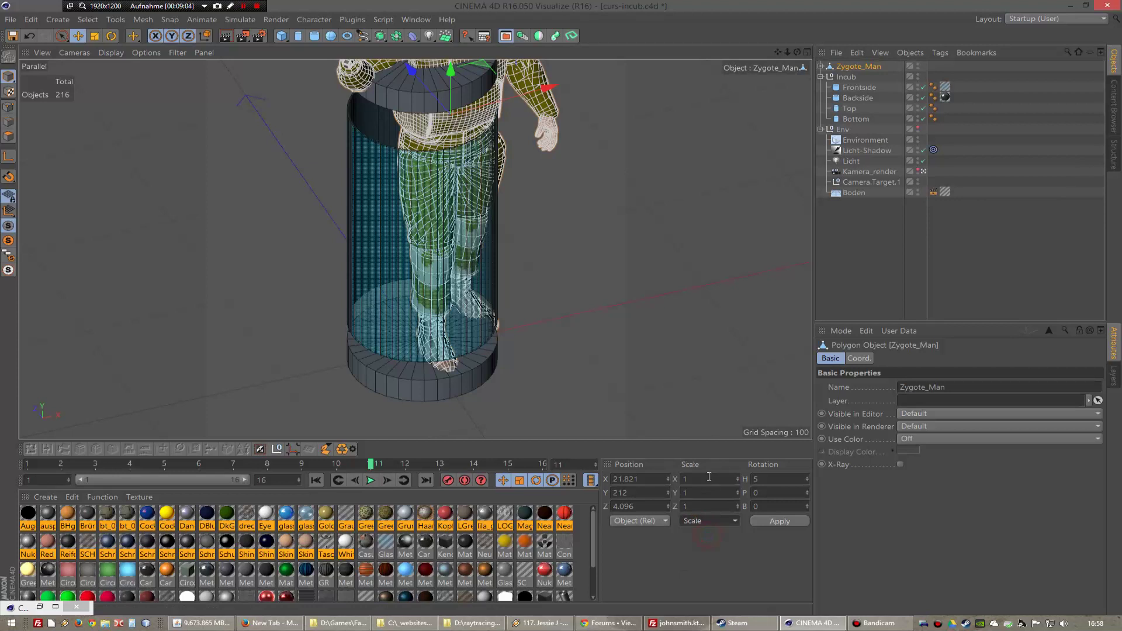
pyautogui.click(708, 475)
pyautogui.press('F2')
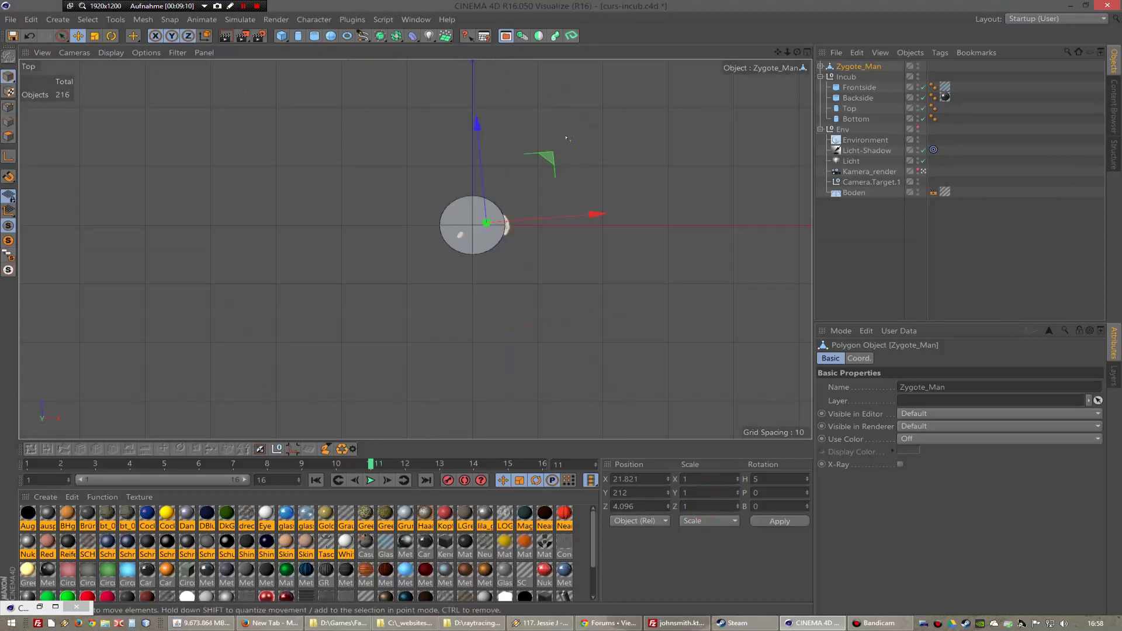
pyautogui.press('F3')
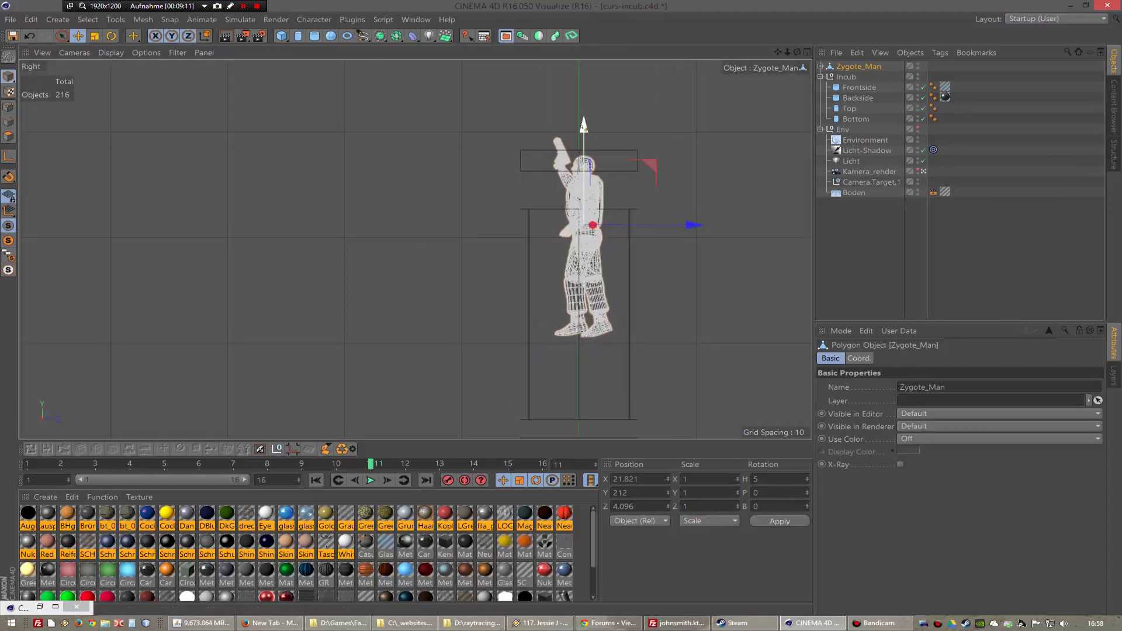
pyautogui.moveTo(583, 125); pyautogui.dragTo(583, 193)
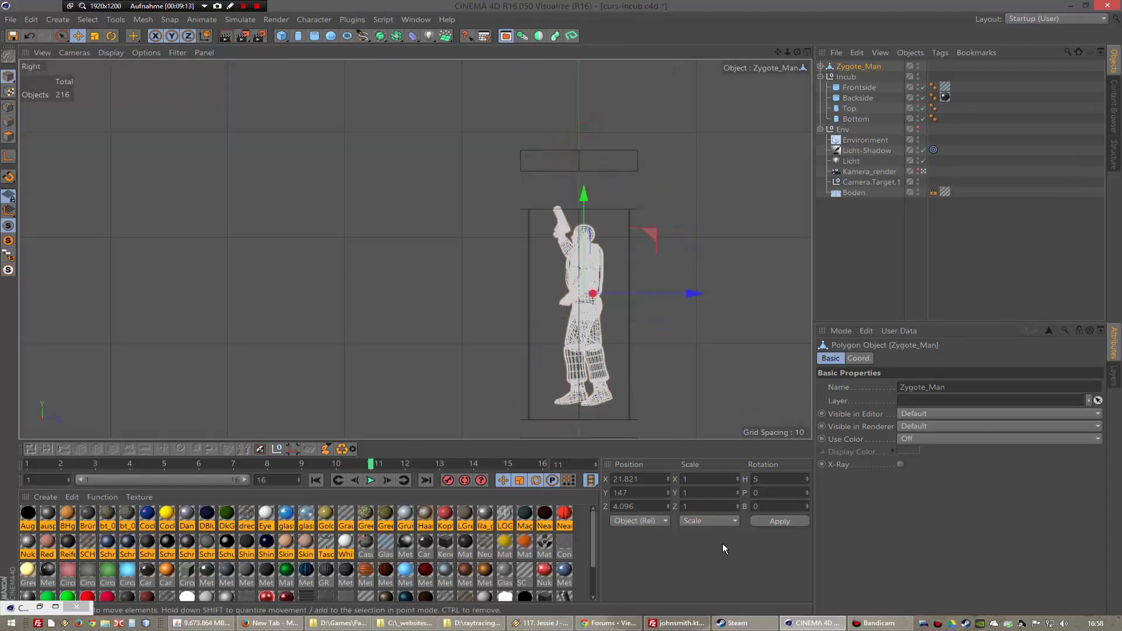
pyautogui.click(778, 521)
# - Expand Zygote_Man, check its Skin texture, and frame the figure in Front view
pyautogui.click(822, 66)
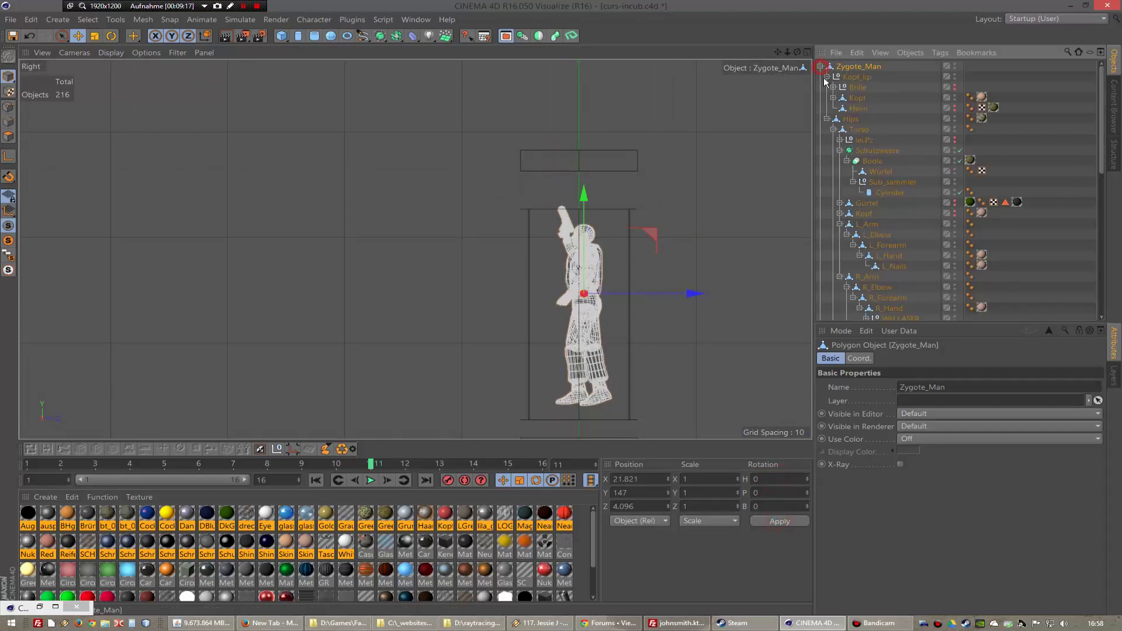
pyautogui.click(983, 98)
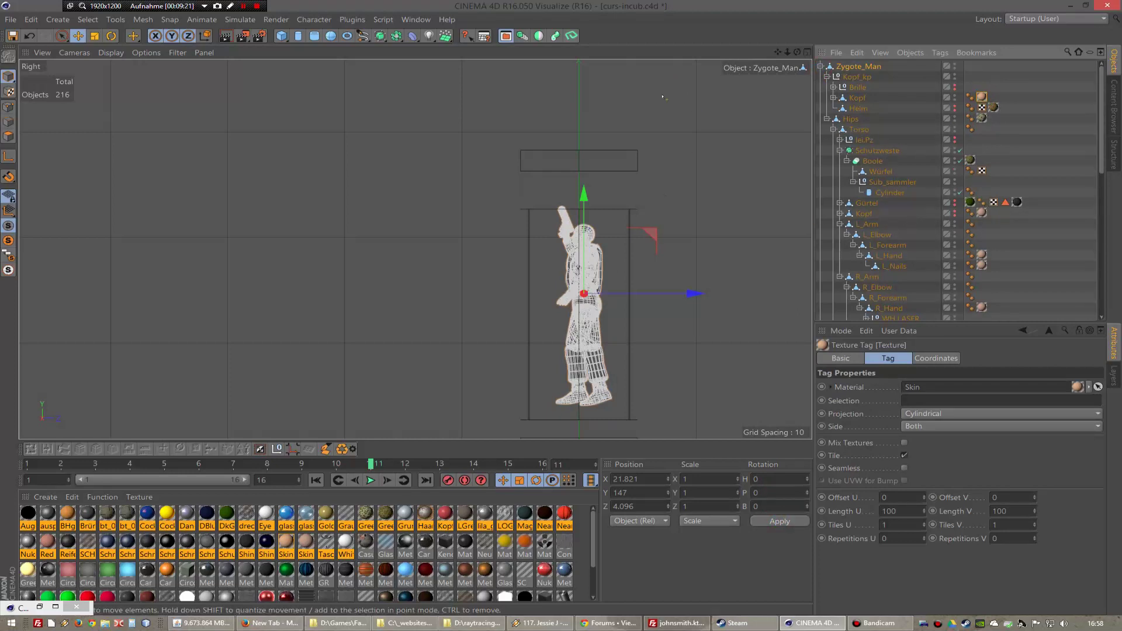
pyautogui.press('F2')
pyautogui.press('F3')
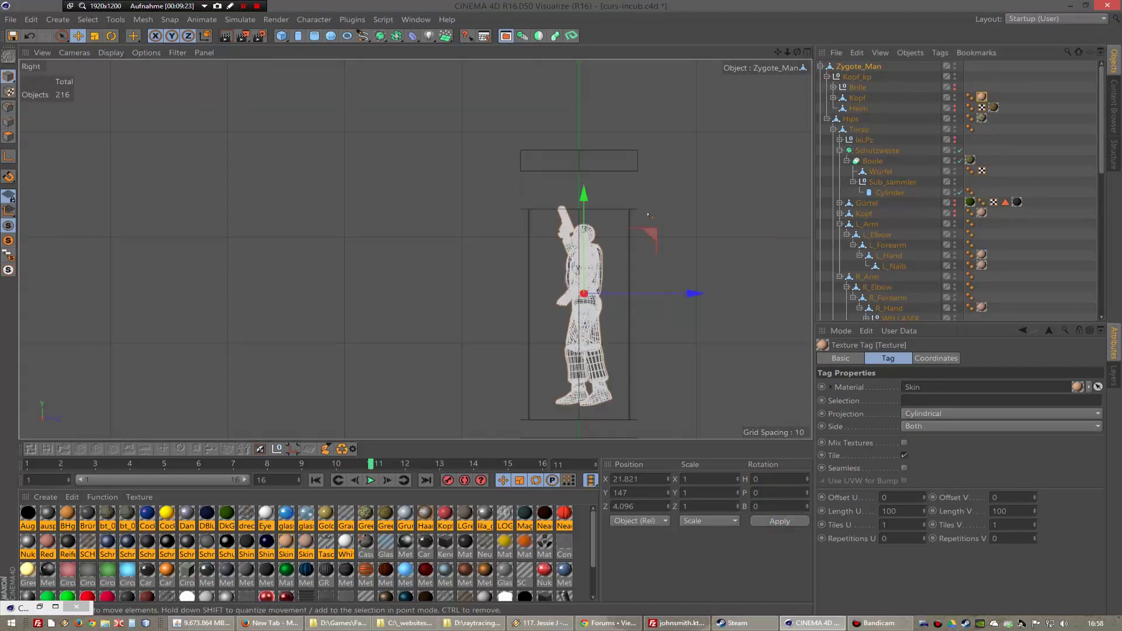
pyautogui.press('F4')
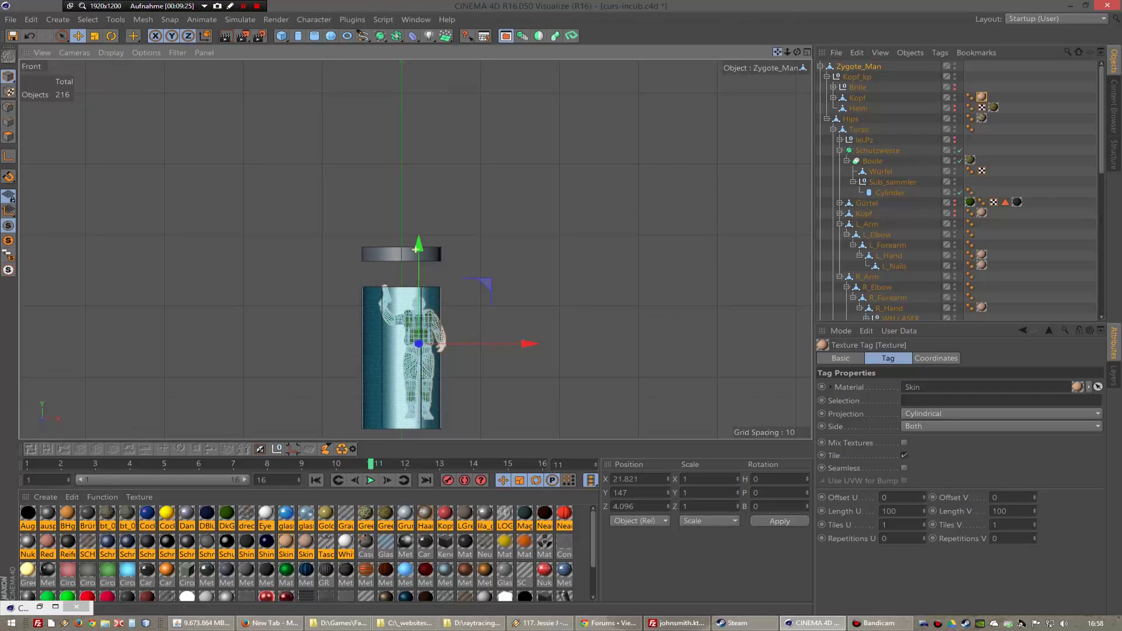
pyautogui.keyDown('alt'); pyautogui.moveTo(356, 399); pyautogui.dragTo(415, 250, button='middle'); pyautogui.keyUp('alt')
pyautogui.scroll(3, 416, 249)
pyautogui.scroll(1, 416, 250)
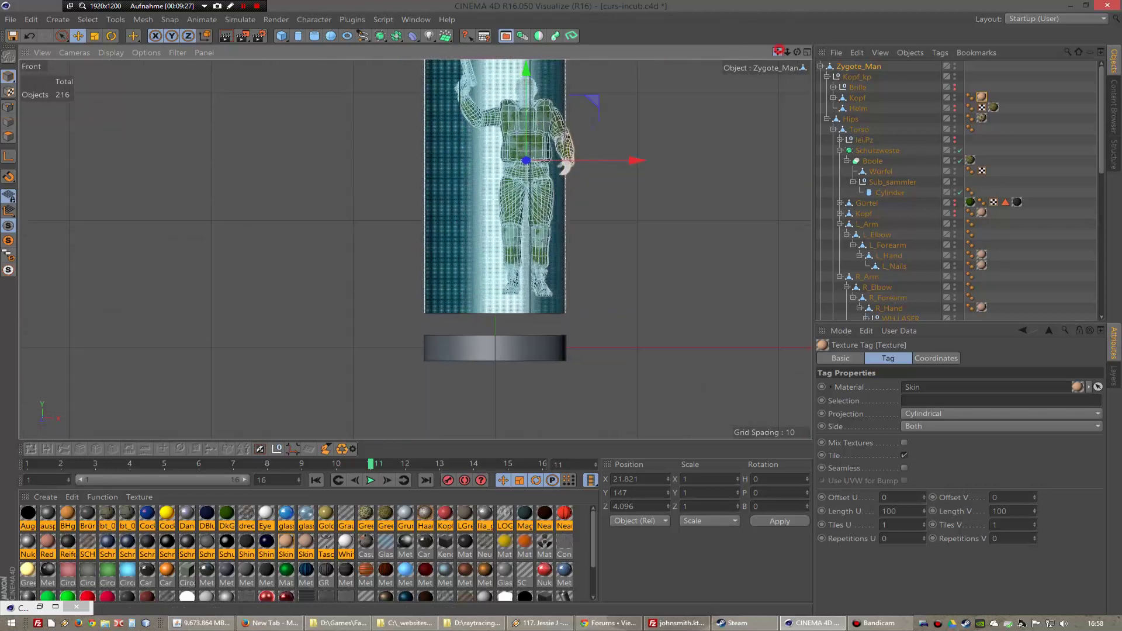
pyautogui.moveTo(778, 50)
pyautogui.mouseDown()
pyautogui.moveTo(713, 82)
pyautogui.moveTo(818, 51)
pyautogui.mouseUp()
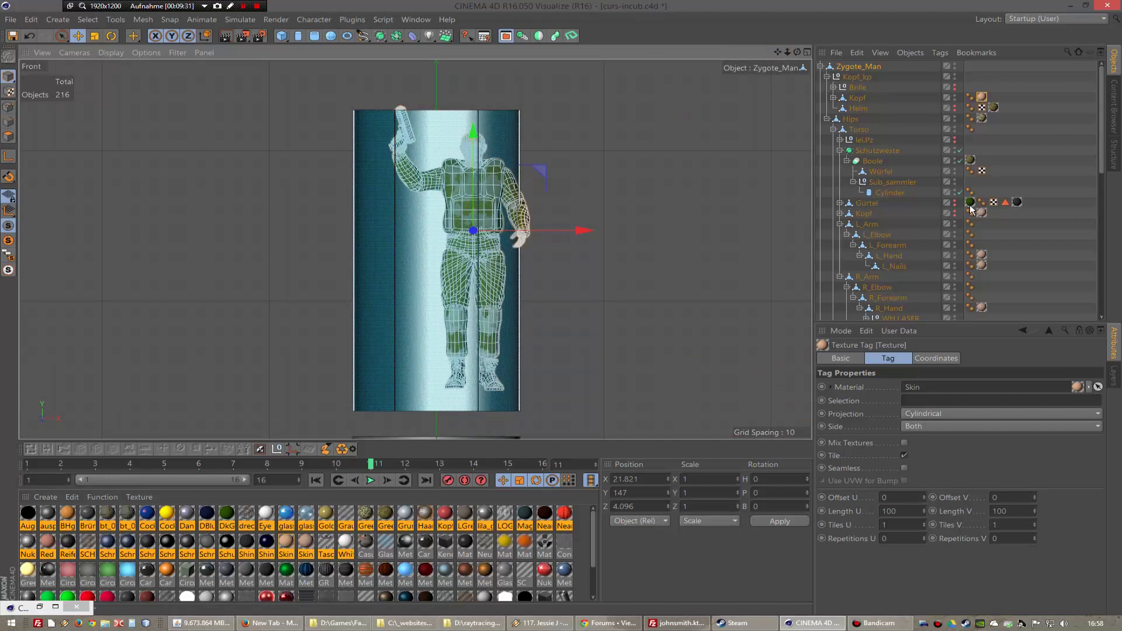
# - Delete the Schutzweste vest group from the soldier's torso
pyautogui.click(871, 214)
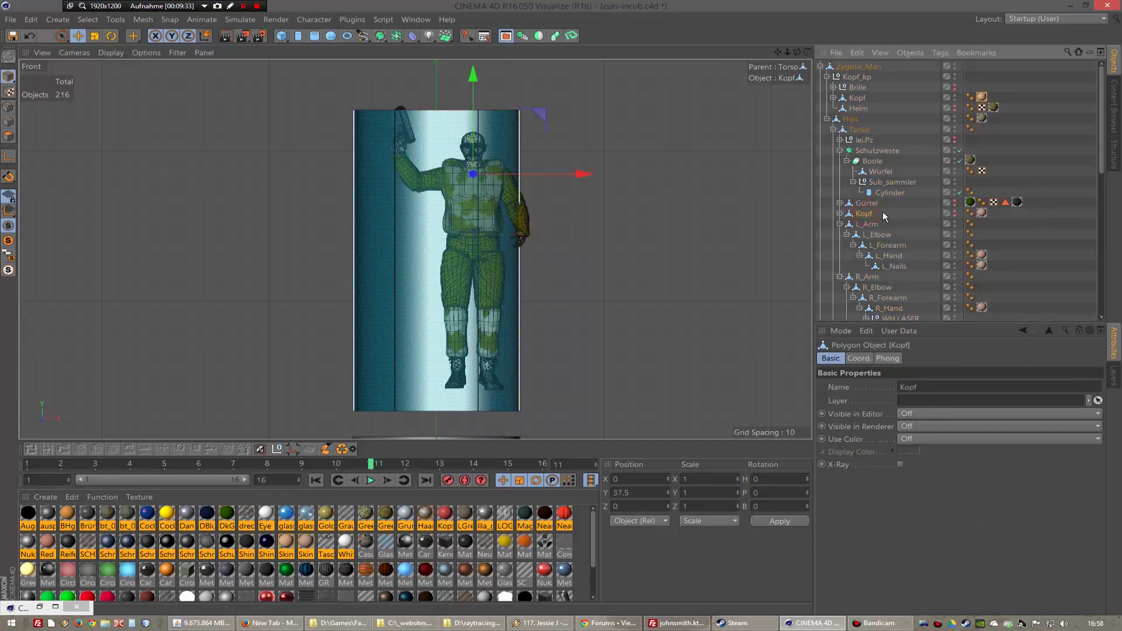
pyautogui.click(871, 151)
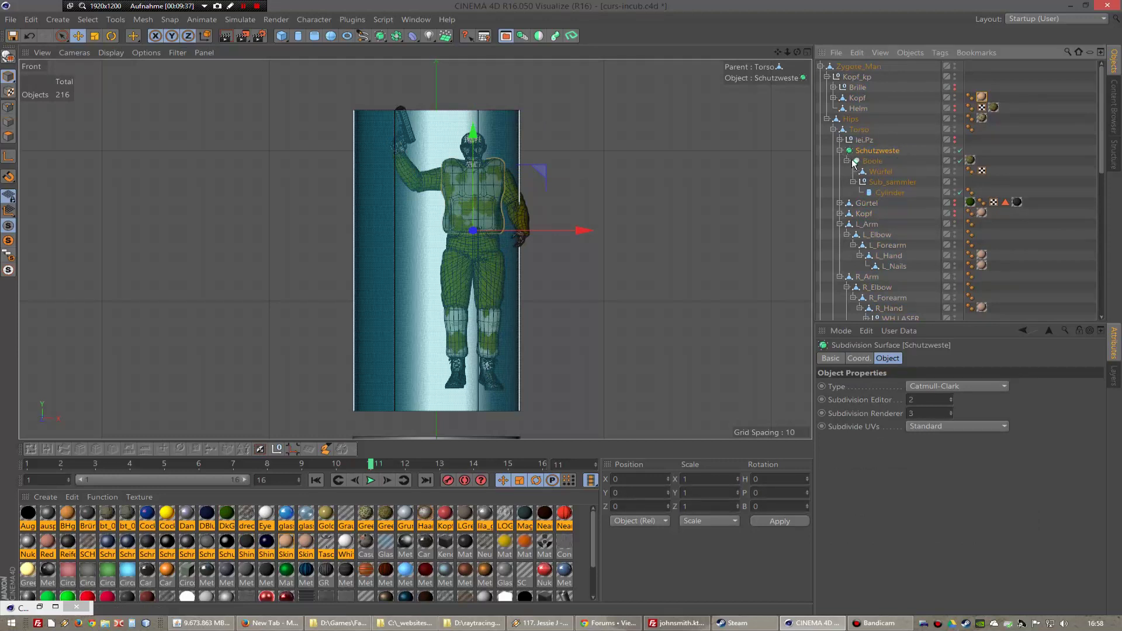
pyautogui.click(956, 153)
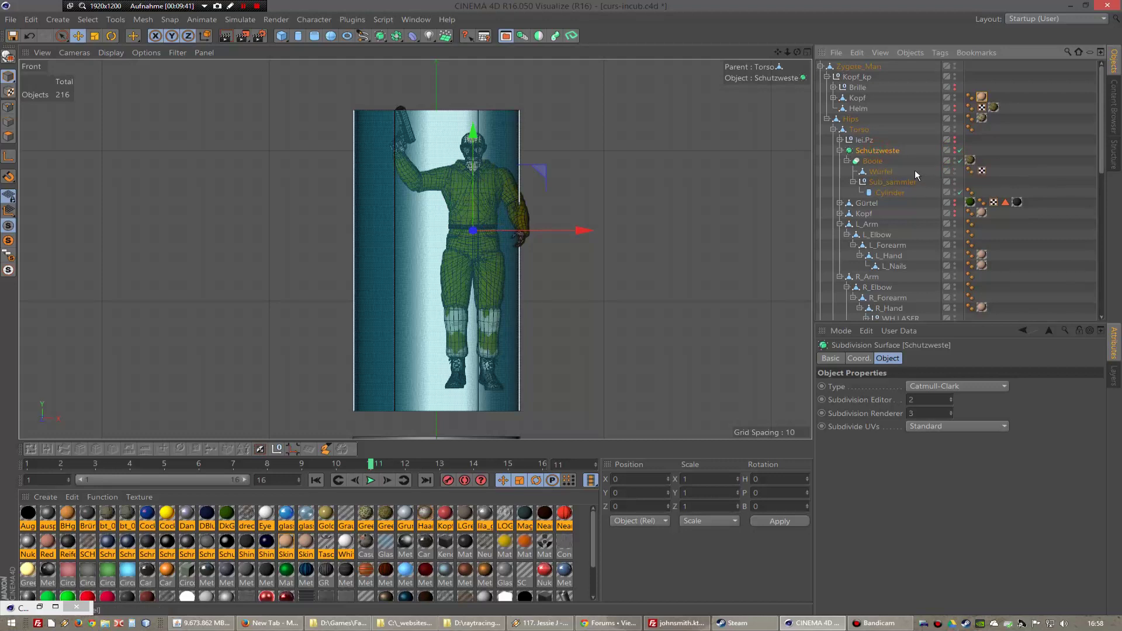
pyautogui.press('Delete')
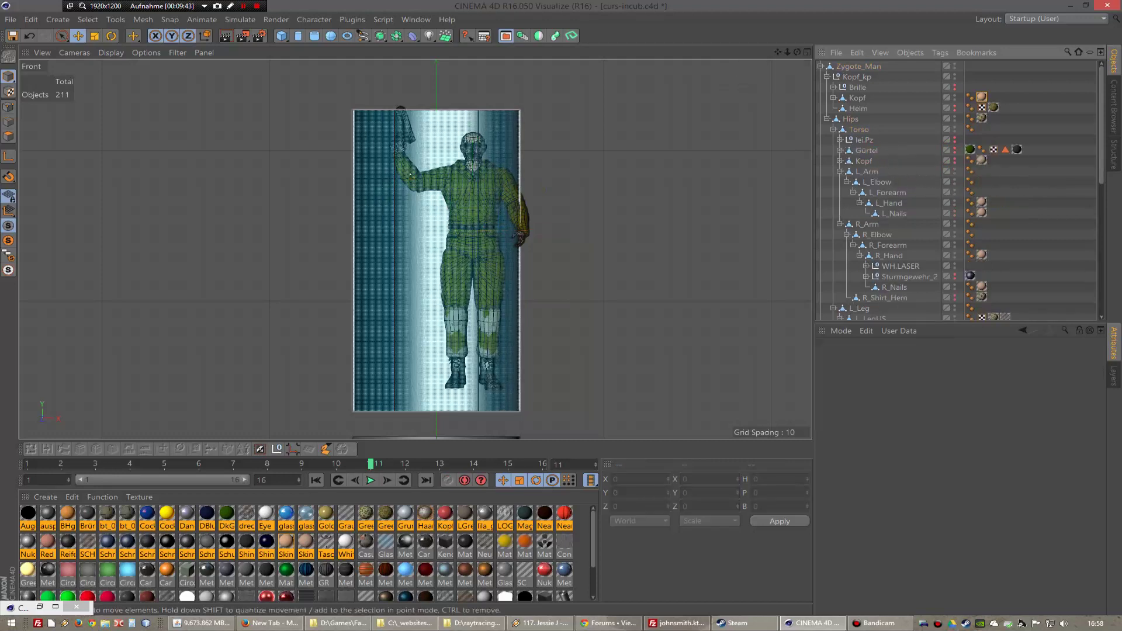
# - Rotate the soldier's right arm R_Arm downward
pyautogui.click(870, 224)
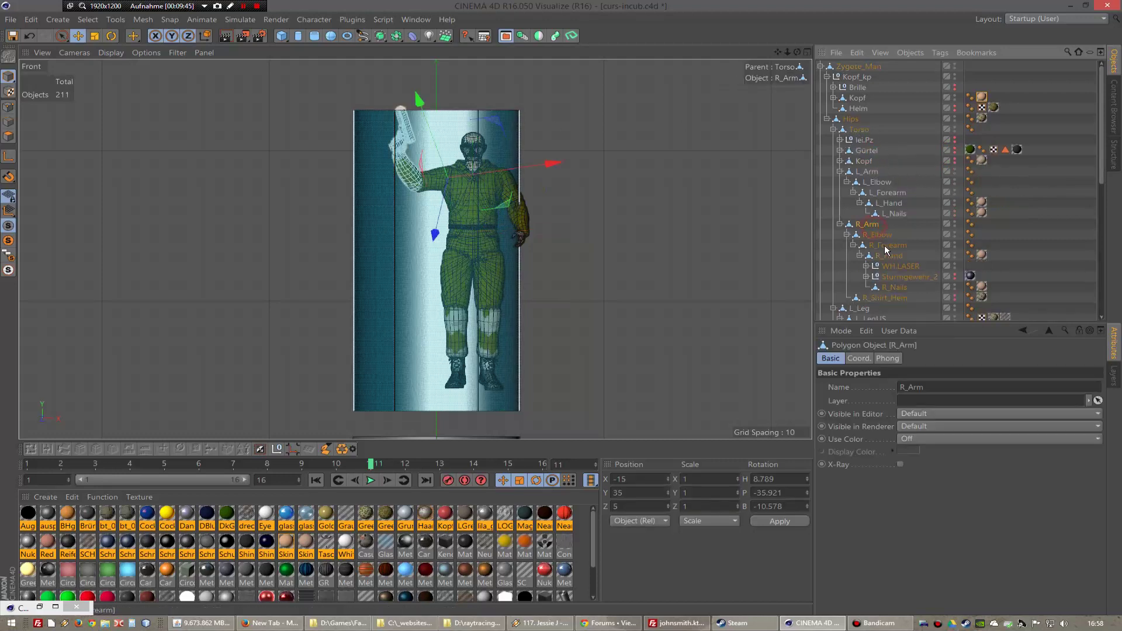
pyautogui.click(110, 35)
pyautogui.moveTo(450, 140)
pyautogui.mouseDown()
pyautogui.moveTo(477, 273)
pyautogui.moveTo(397, 204)
pyautogui.moveTo(417, 180)
pyautogui.mouseUp()
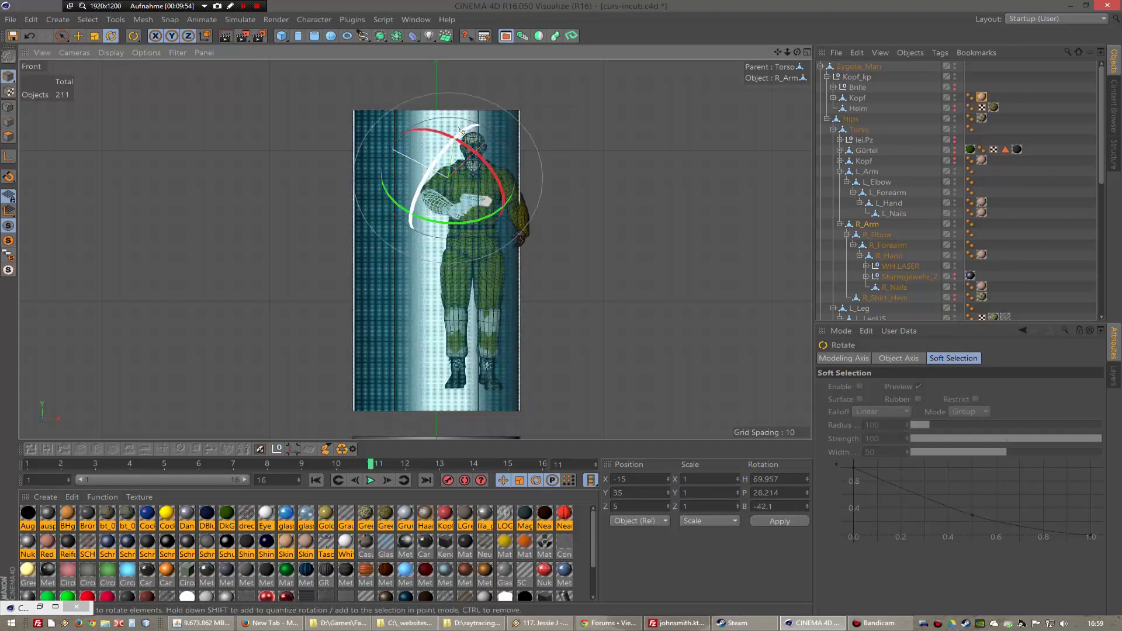
pyautogui.keyDown('alt'); pyautogui.moveTo(440, 220); pyautogui.dragTo(774, 45); pyautogui.keyUp('alt')
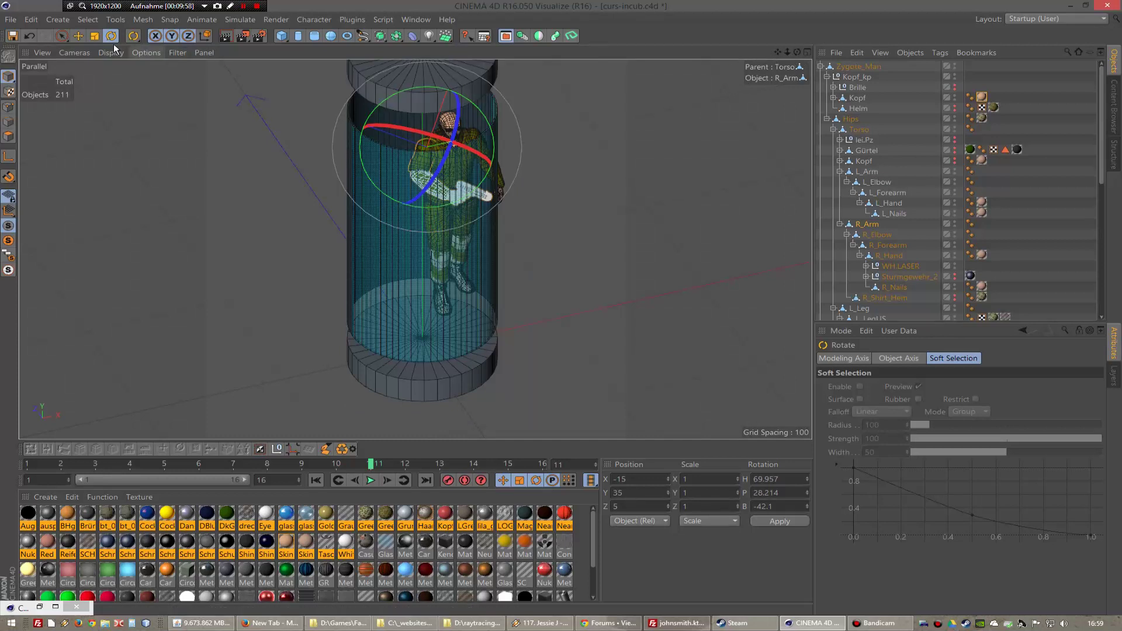
# - Shift Zygote_Man left toward the tube centre and zoom in on figure and tube
pyautogui.click(851, 67)
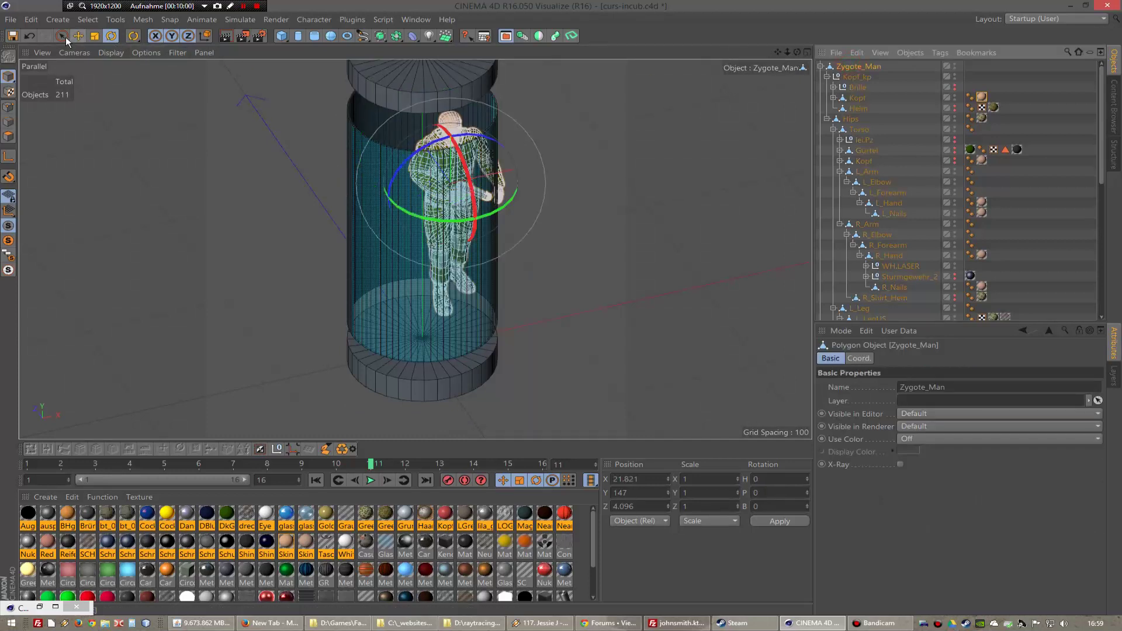
pyautogui.click(76, 38)
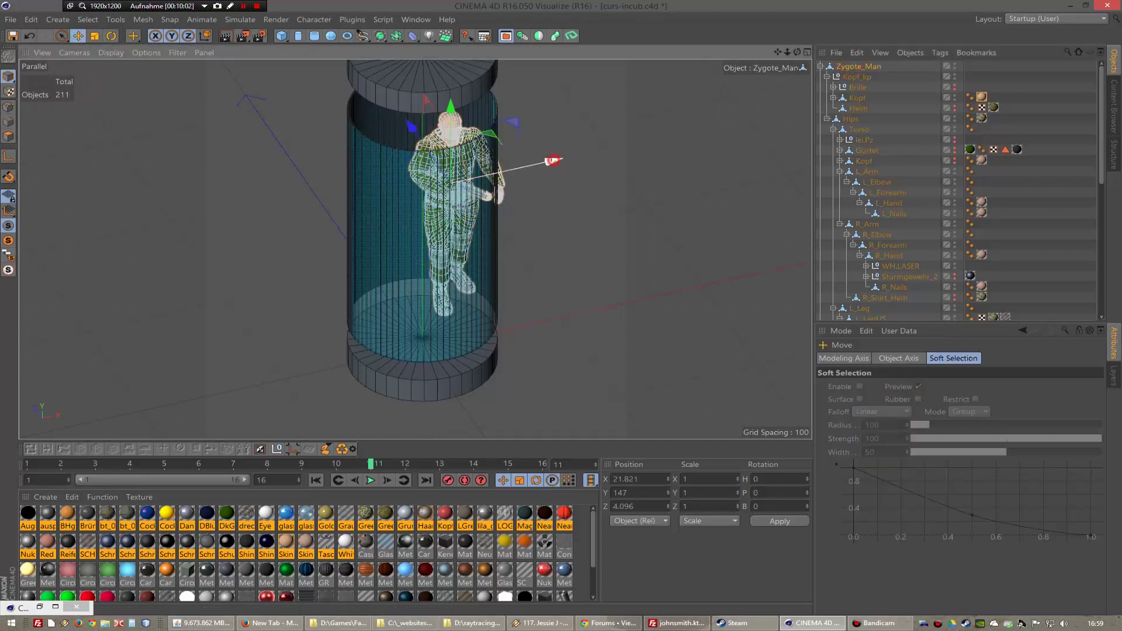
pyautogui.moveTo(533, 163); pyautogui.dragTo(362, 213)
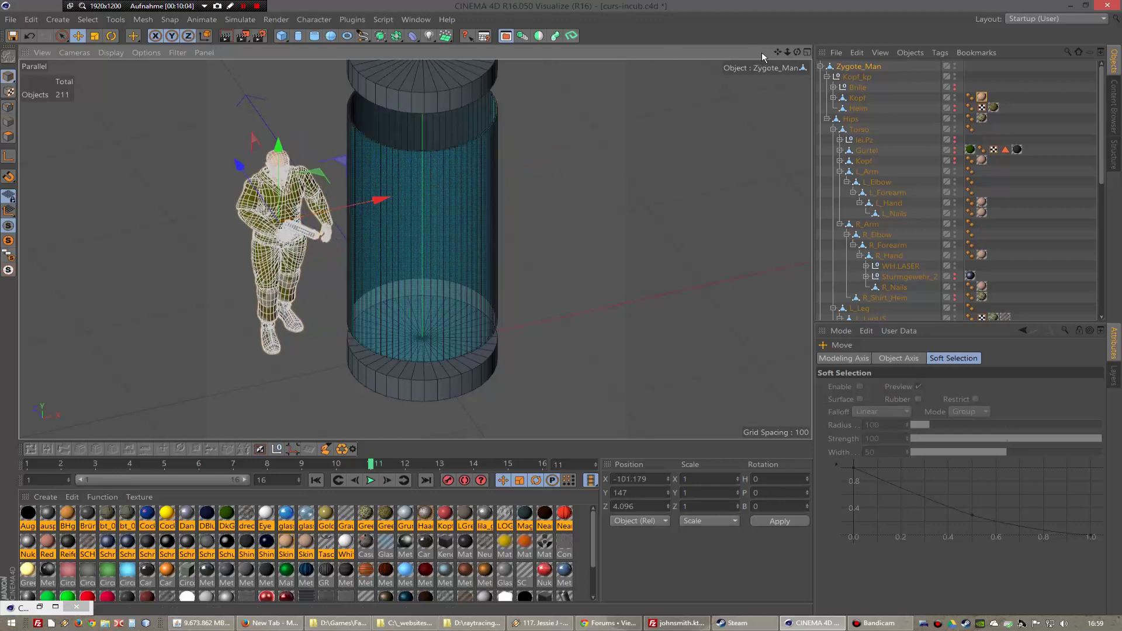
pyautogui.moveTo(775, 53); pyautogui.dragTo(1001, 9)
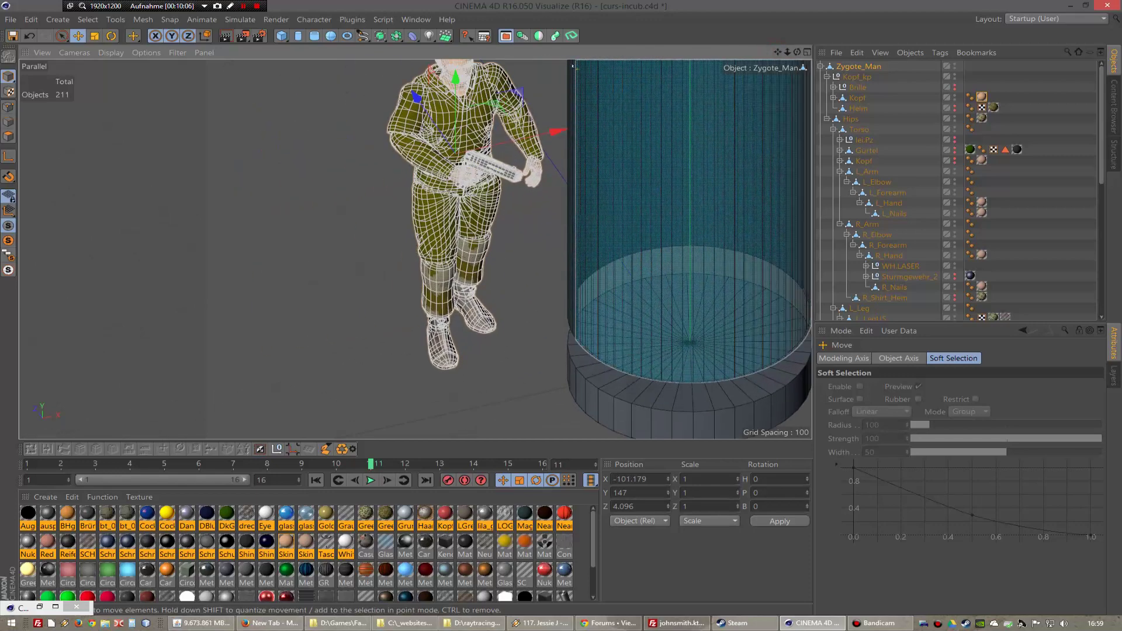
pyautogui.moveTo(778, 52); pyautogui.dragTo(760, 91)
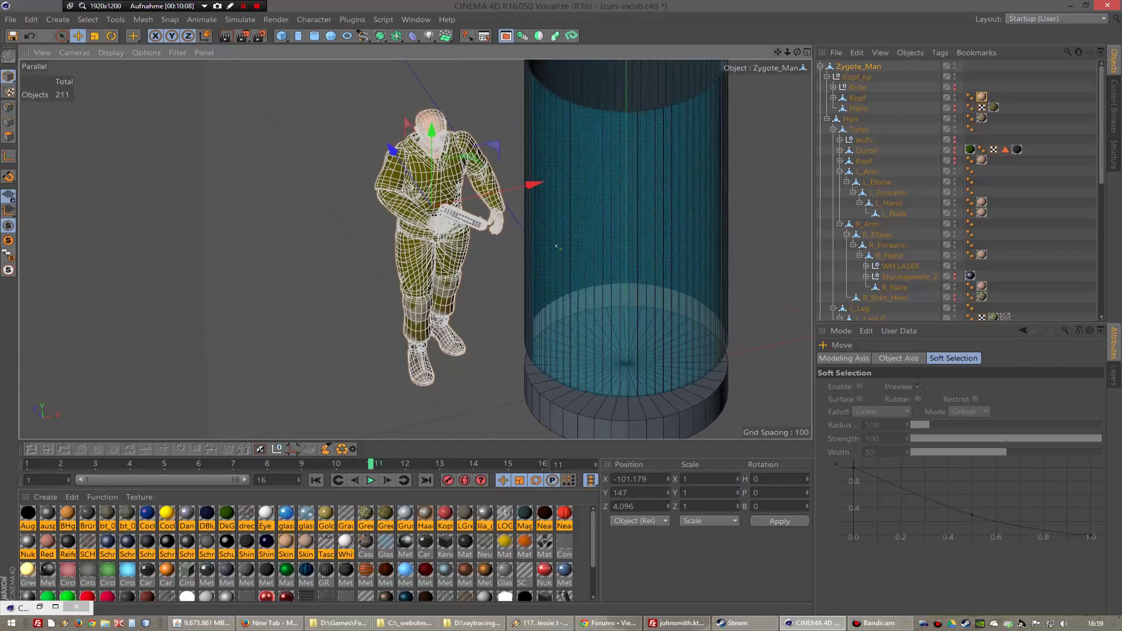
pyautogui.click(900, 279)
# - Delete the Sturmgewehr_2 rifle and the WH.LASER gun
pyautogui.press('Delete')
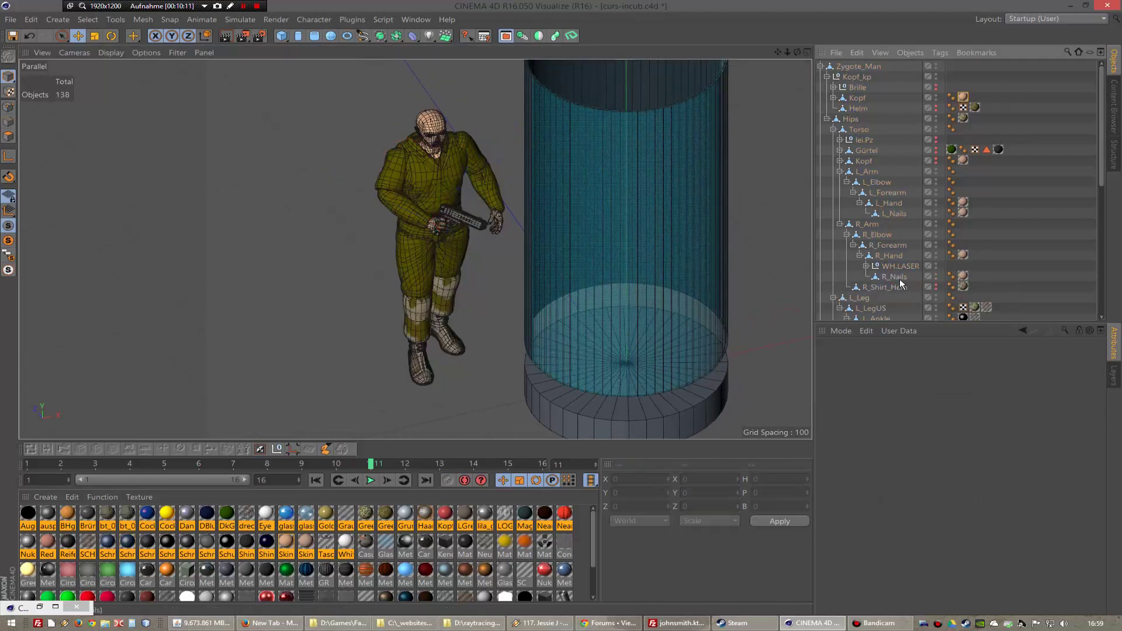
pyautogui.click(899, 269)
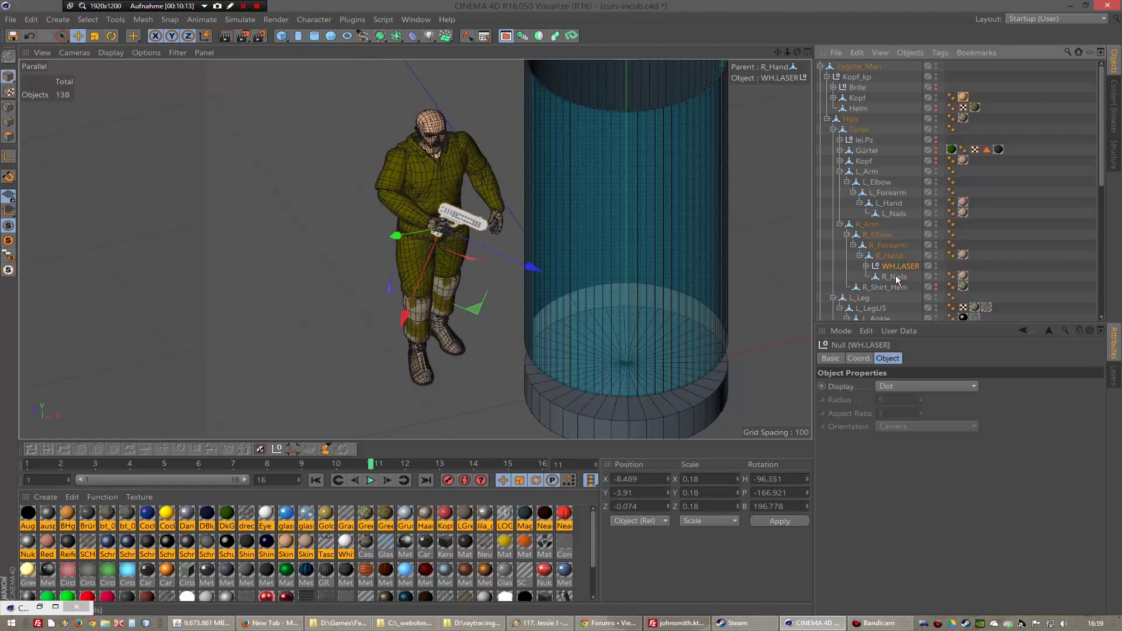
pyautogui.press('Delete')
# - Rotate the left forearm and upper arm L_Arm to bend the left arm inward
pyautogui.click(894, 204)
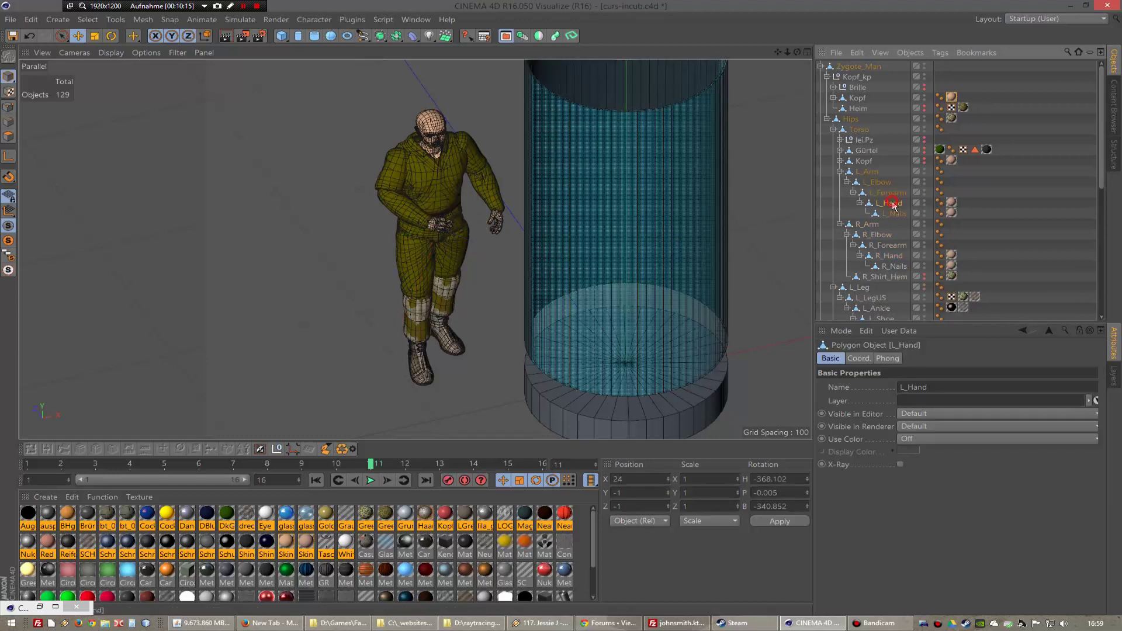
pyautogui.click(890, 192)
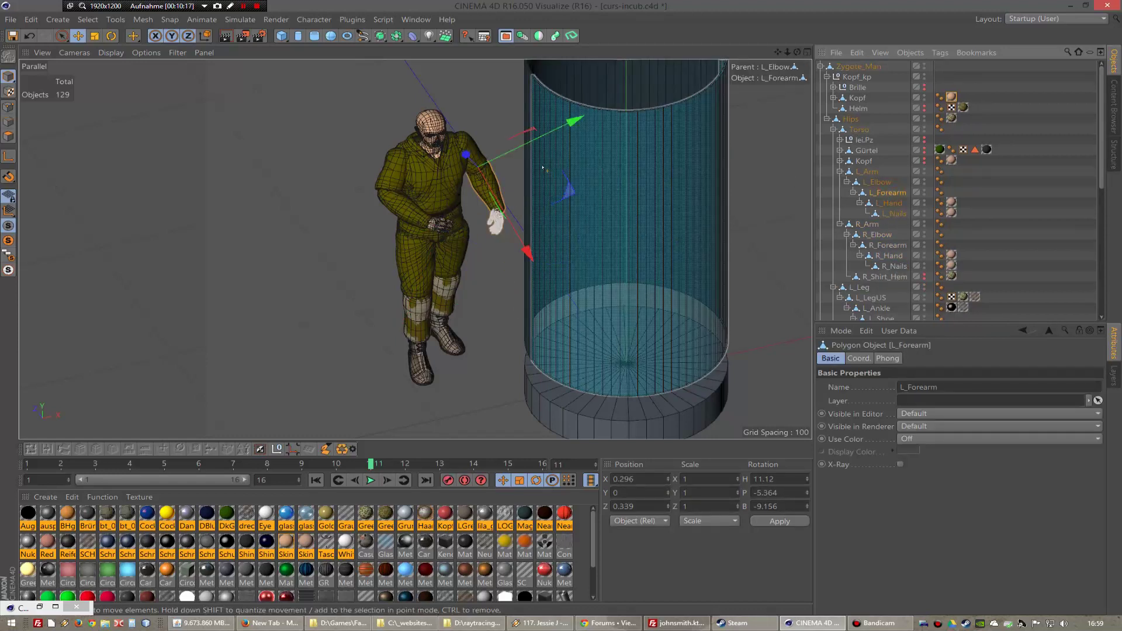
pyautogui.press('r')
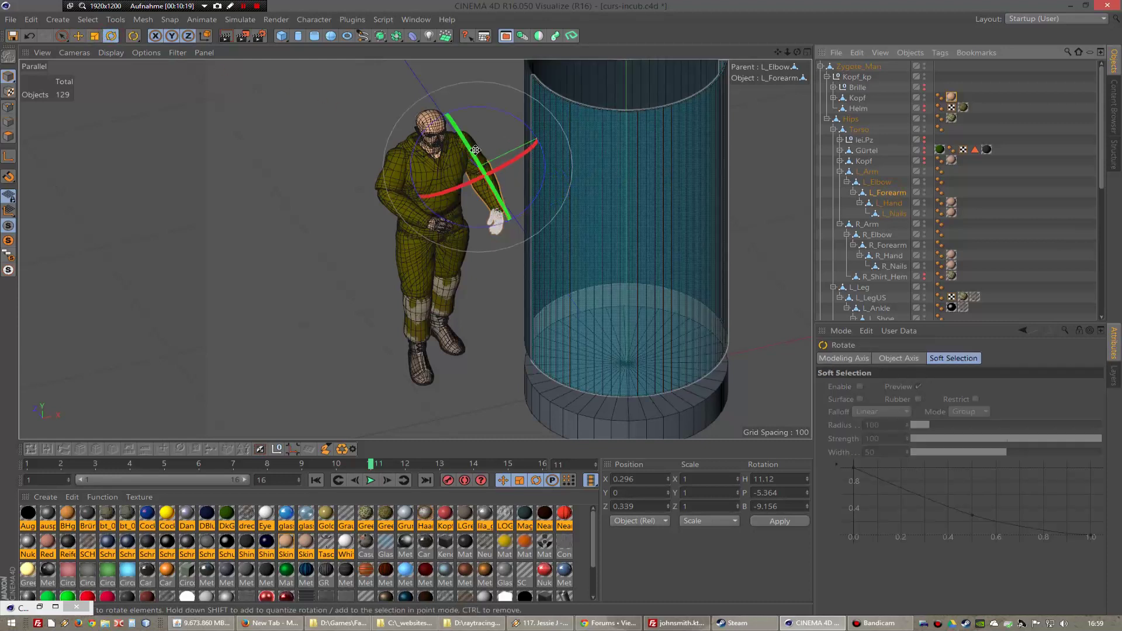
pyautogui.moveTo(471, 148); pyautogui.dragTo(470, 166)
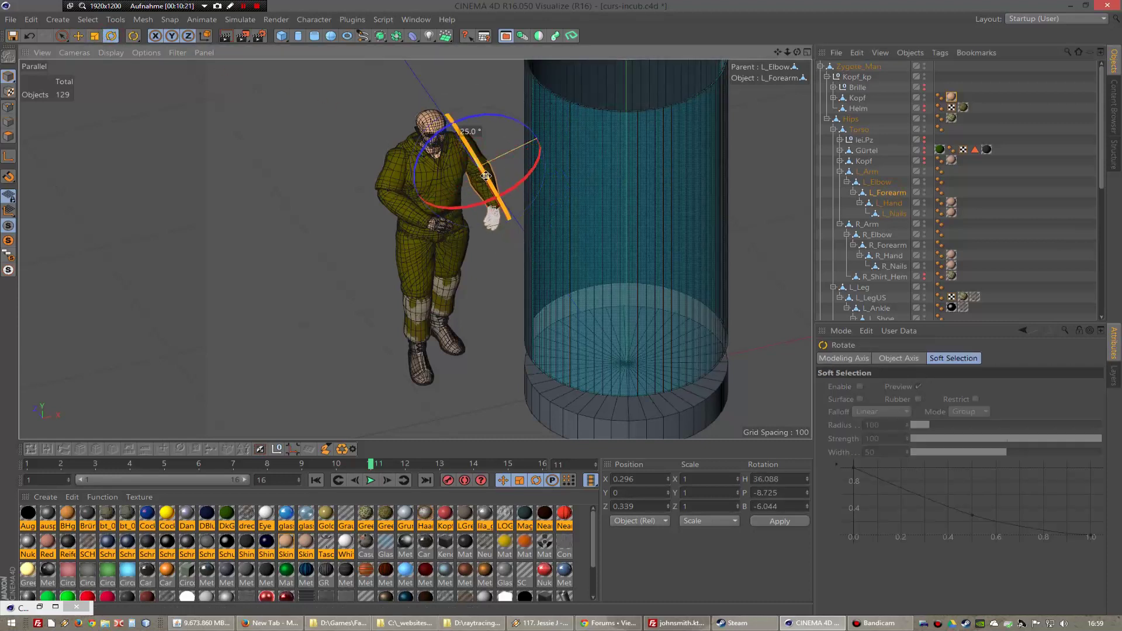
pyautogui.click(878, 183)
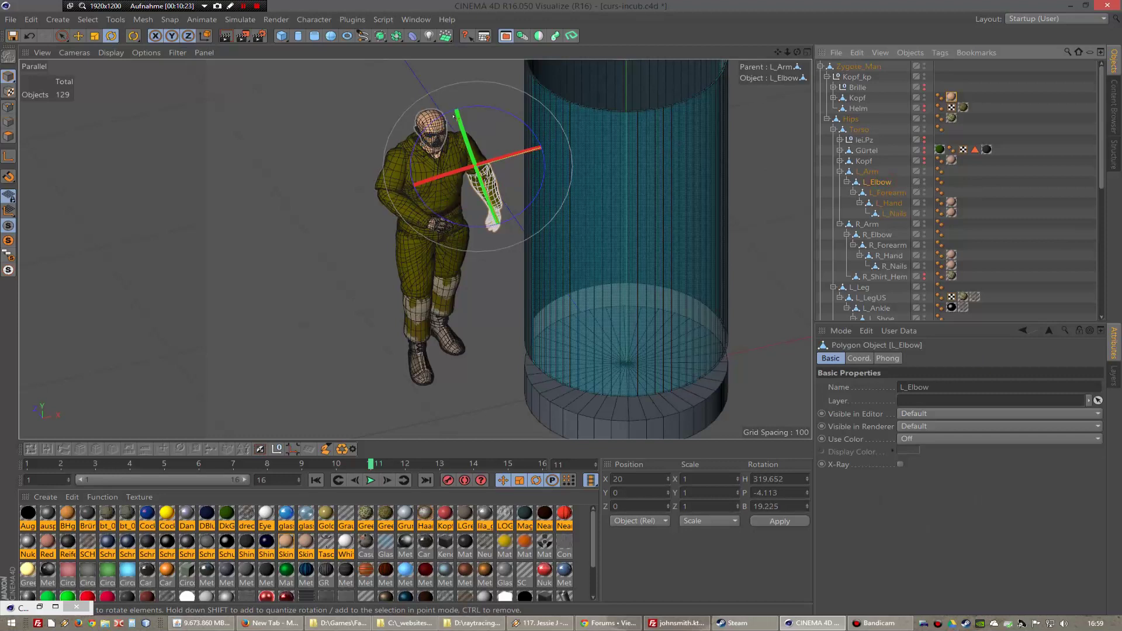
pyautogui.click(869, 172)
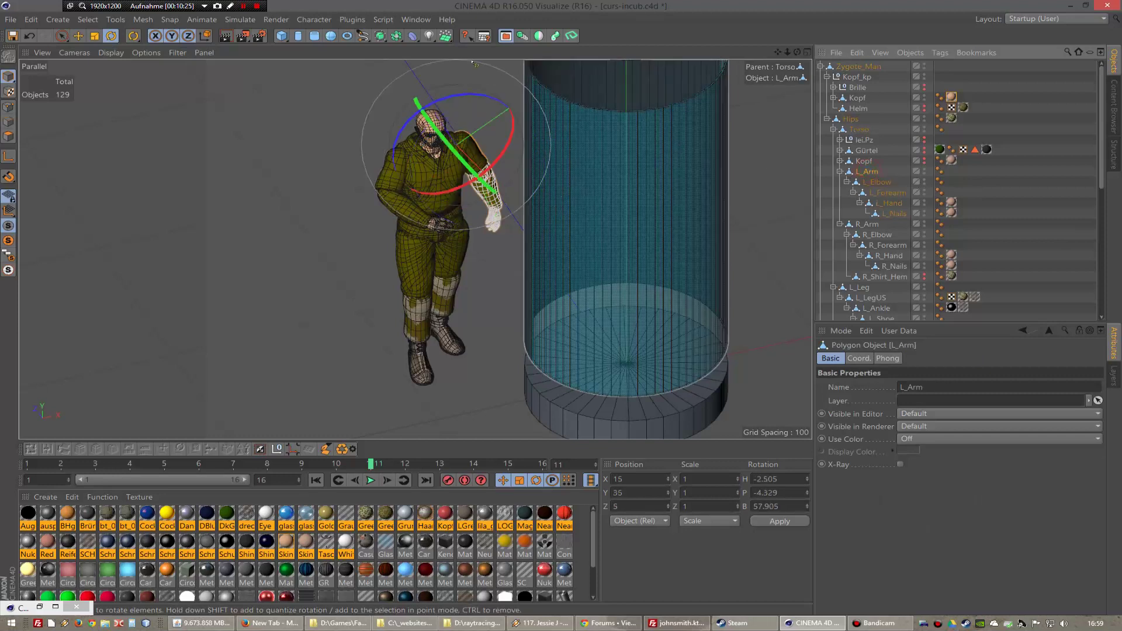
pyautogui.moveTo(458, 94); pyautogui.dragTo(465, 95)
pyautogui.click(868, 225)
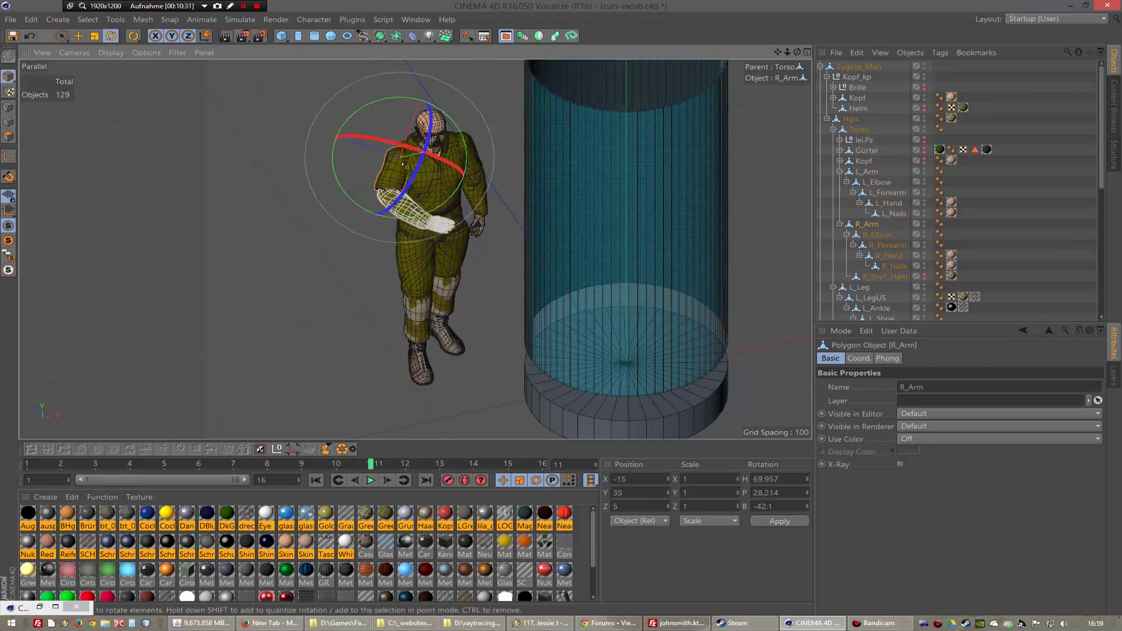
# - Rotate R_Arm about 5° and bend the right forearm at R_Elbow
pyautogui.moveTo(417, 165); pyautogui.dragTo(405, 188)
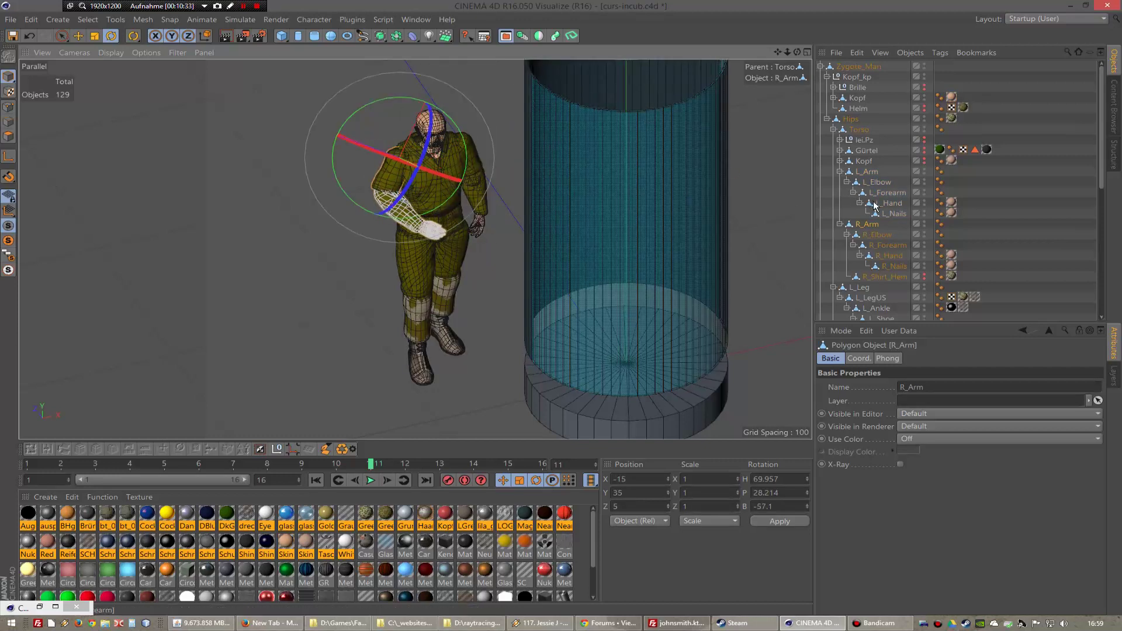
pyautogui.click(877, 235)
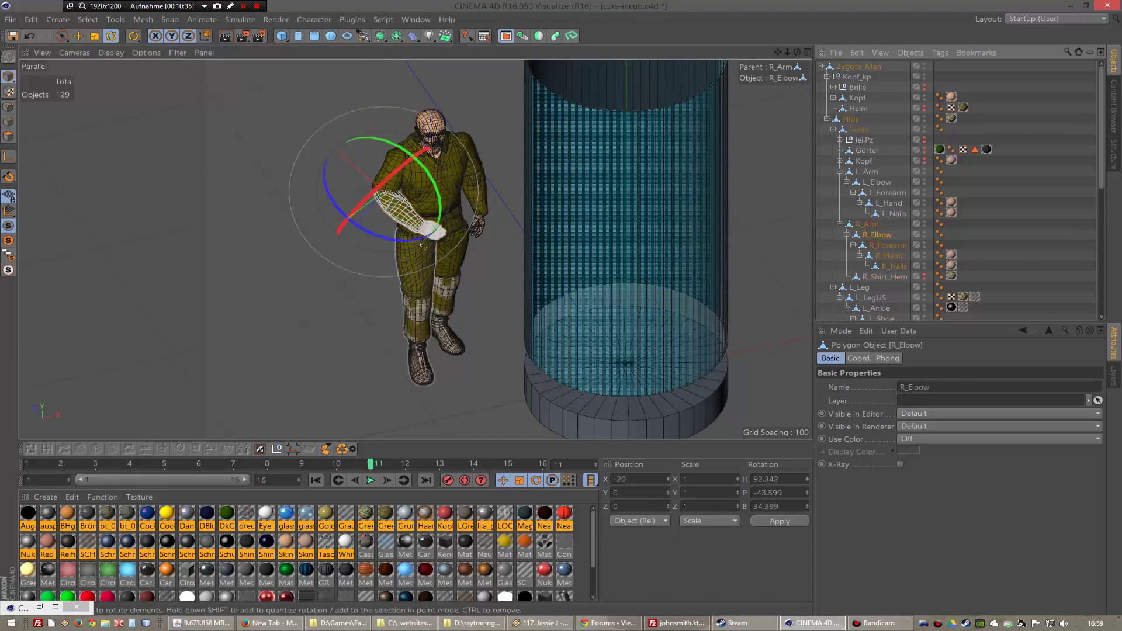
pyautogui.moveTo(419, 240)
pyautogui.mouseDown()
pyautogui.moveTo(408, 186)
pyautogui.moveTo(409, 234)
pyautogui.mouseUp()
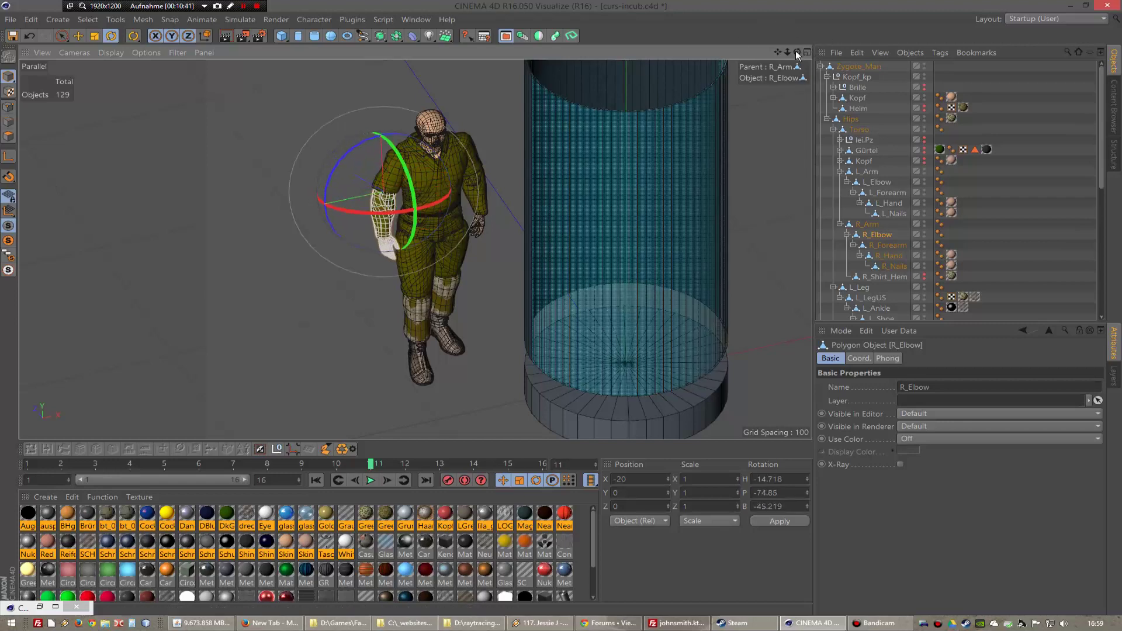
pyautogui.moveTo(796, 51); pyautogui.dragTo(772, 54)
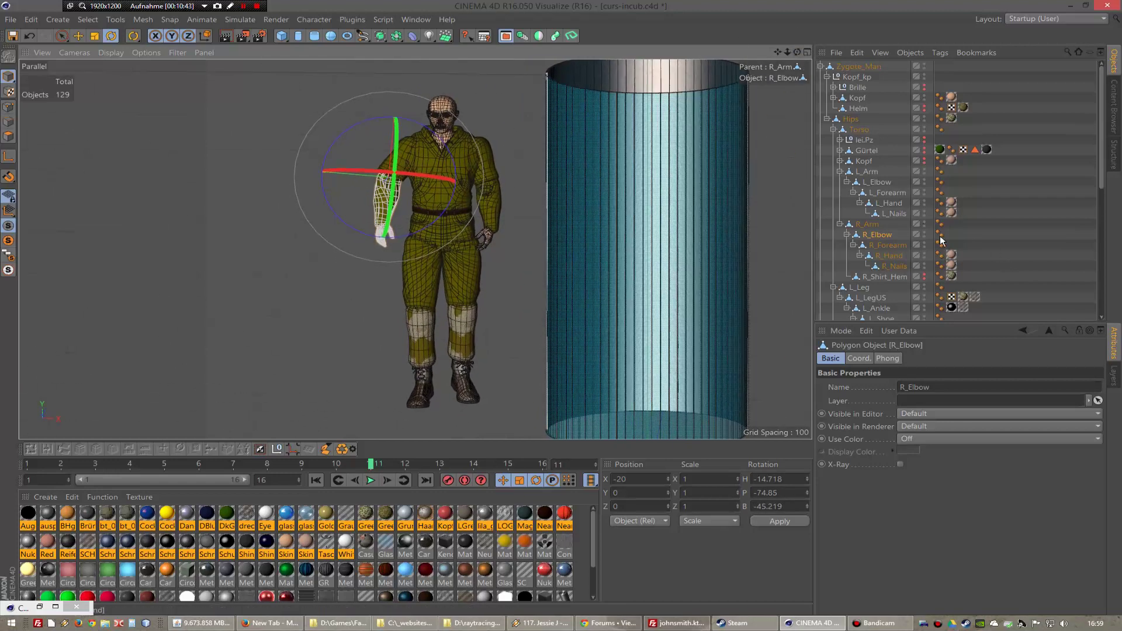
# - Swing R_Arm down to H 74.235, P 24.512, B -73.888, checking front and side
pyautogui.click(868, 223)
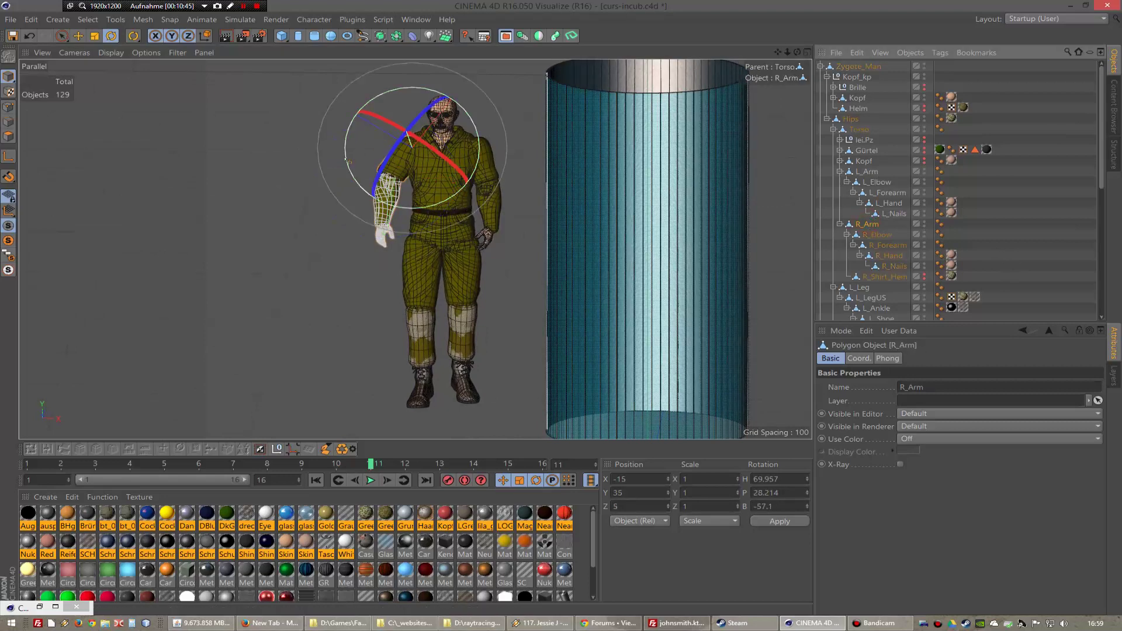
pyautogui.moveTo(348, 159); pyautogui.dragTo(353, 170)
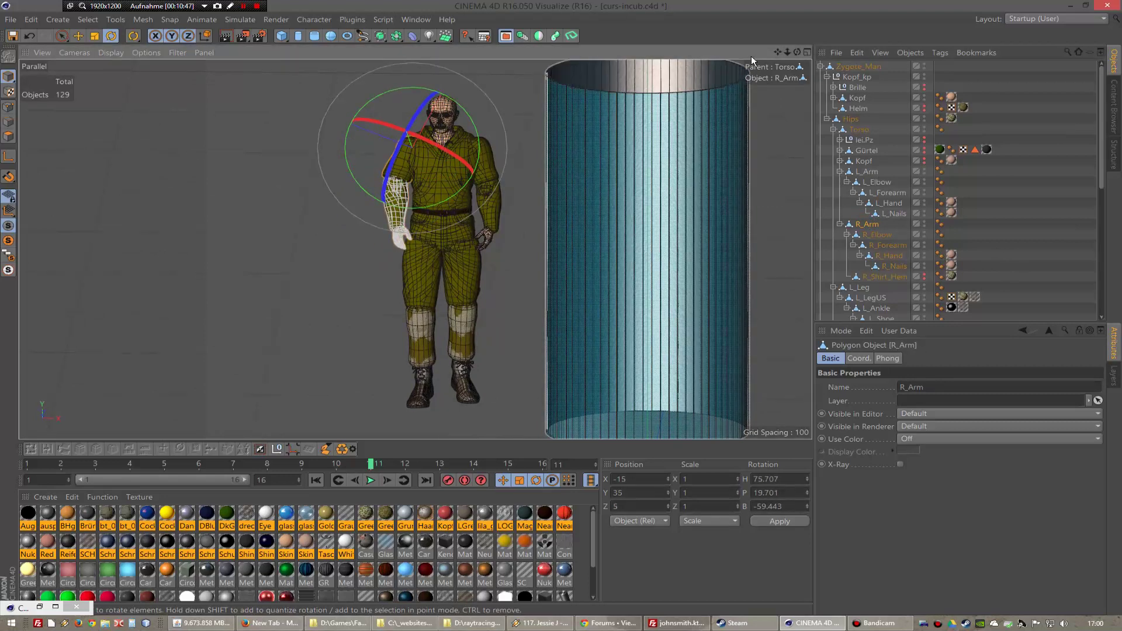
pyautogui.moveTo(800, 54); pyautogui.dragTo(754, 56)
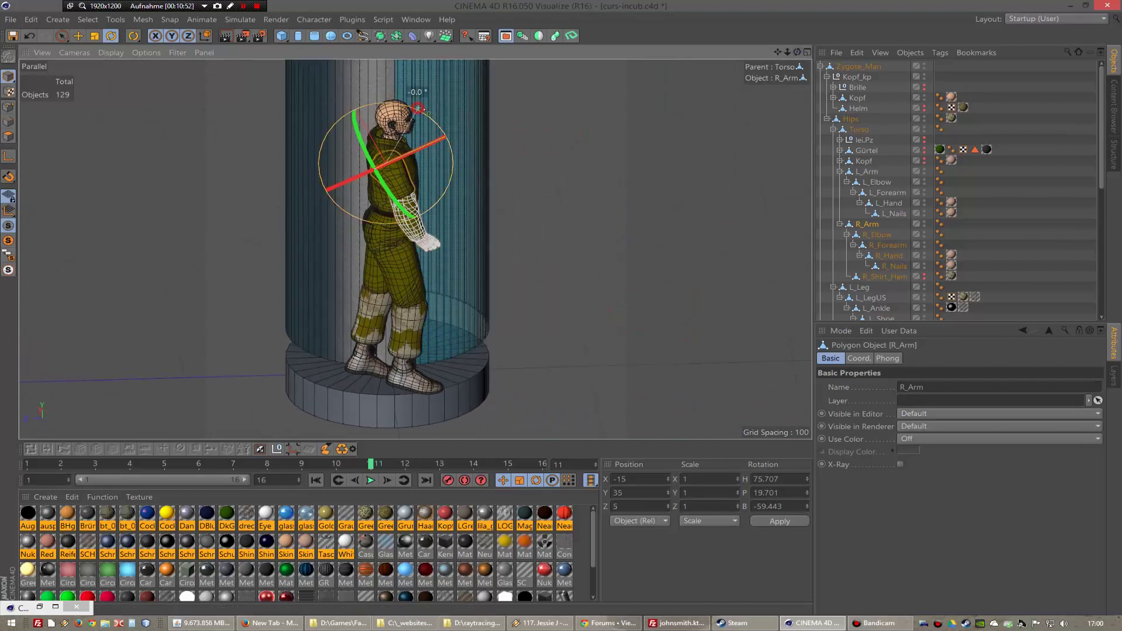
pyautogui.moveTo(417, 77); pyautogui.dragTo(432, 114)
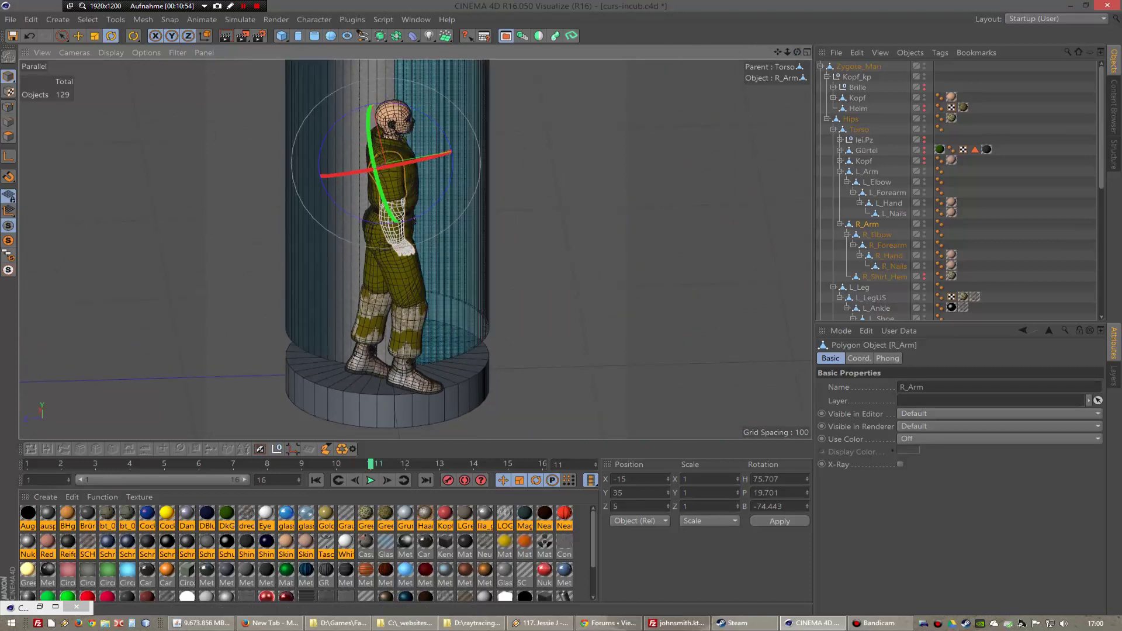
pyautogui.moveTo(798, 53); pyautogui.dragTo(842, 54)
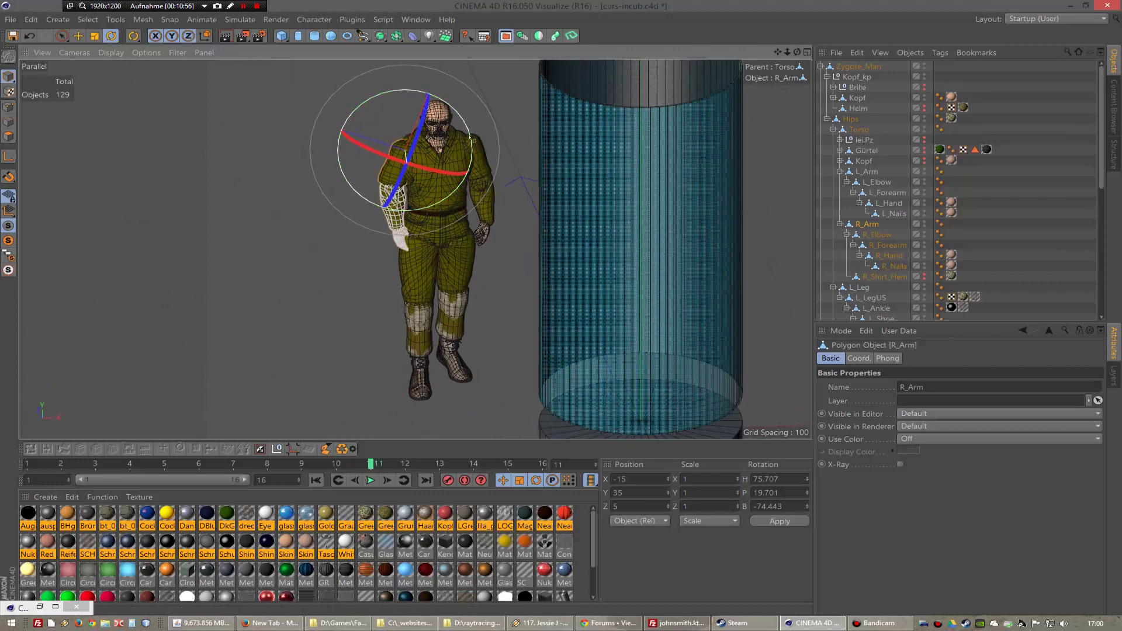
pyautogui.moveTo(403, 222); pyautogui.dragTo(402, 296)
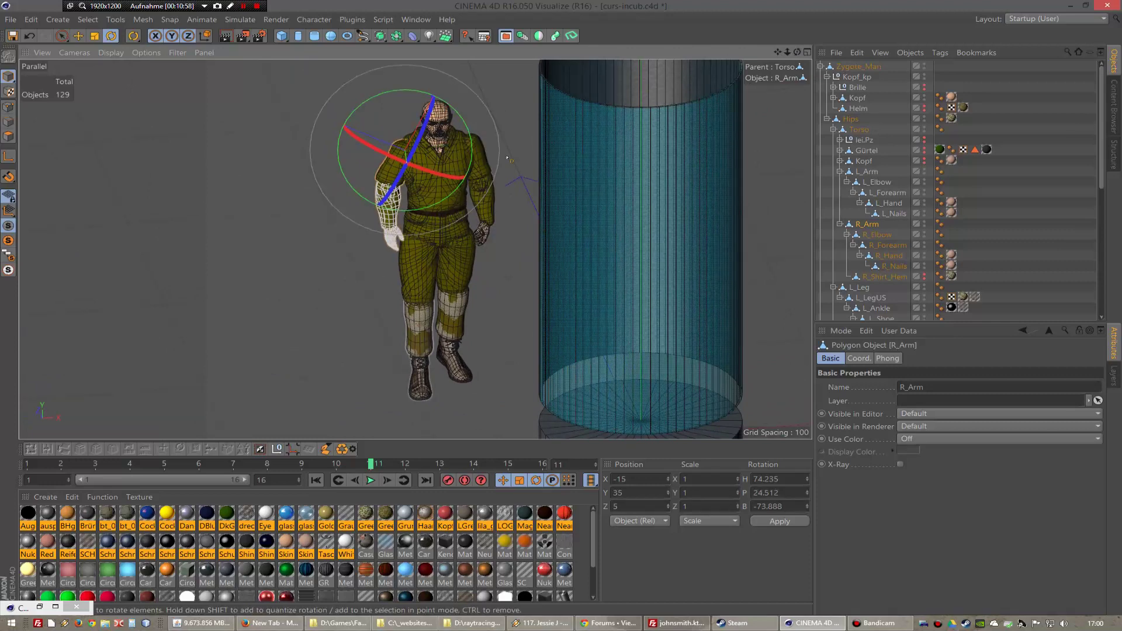
pyautogui.moveTo(797, 53); pyautogui.dragTo(754, 53)
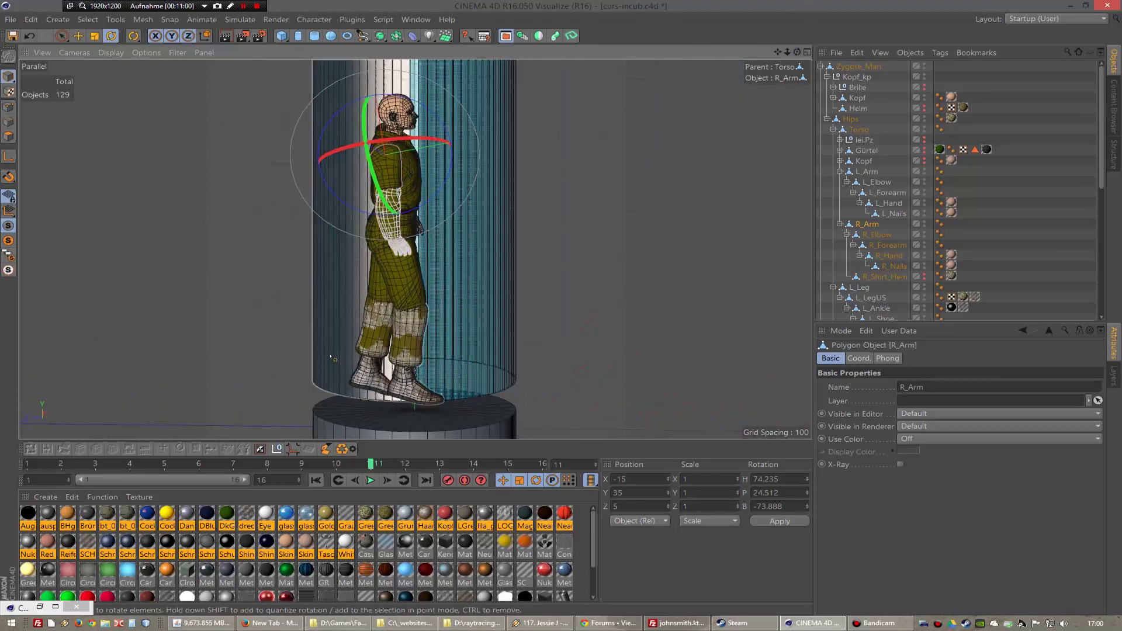
# - Rotate R_Leg forward from pitch -17 to 3 and orbit to inspect the stance
pyautogui.click(409, 351)
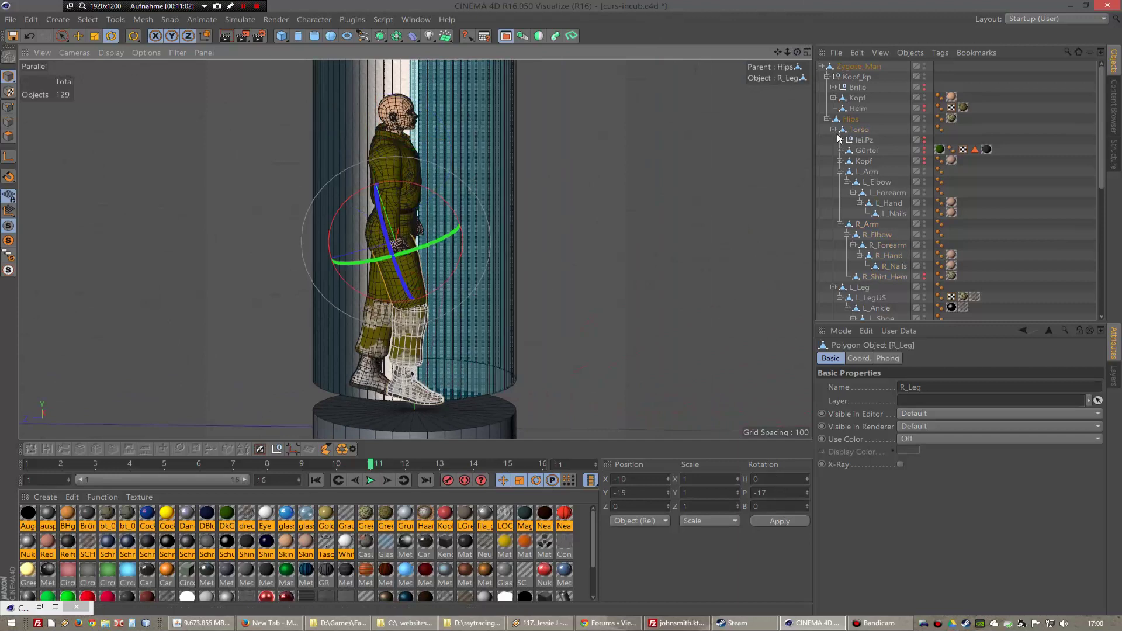
pyautogui.scroll(-5, 865, 176)
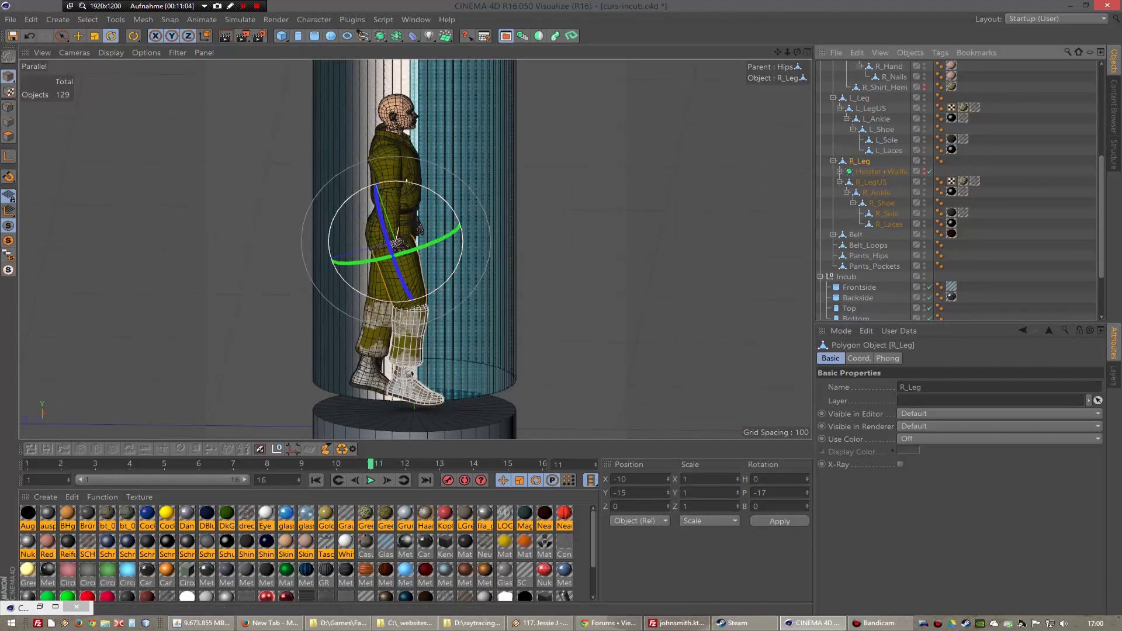
pyautogui.moveTo(407, 182); pyautogui.dragTo(433, 192)
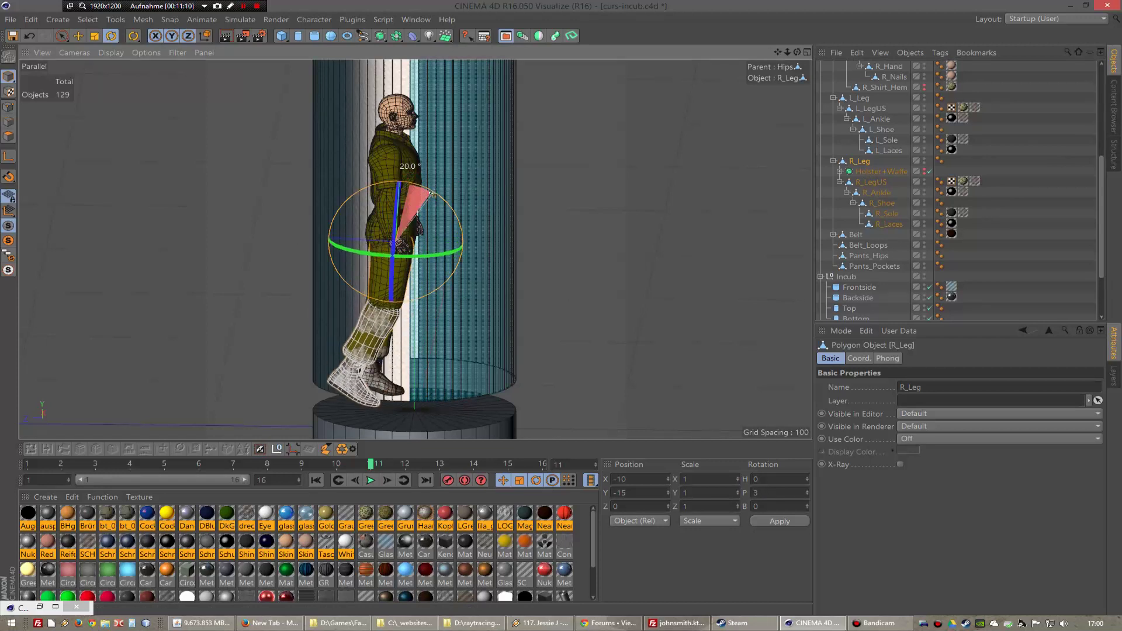
pyautogui.moveTo(430, 193); pyautogui.dragTo(430, 194)
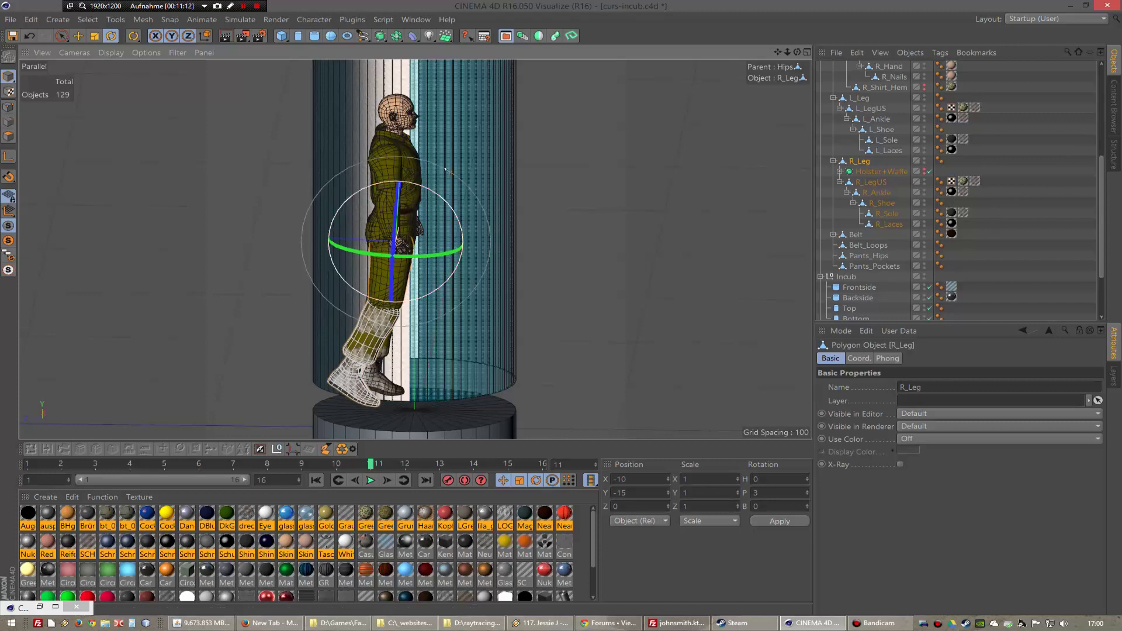
pyautogui.keyDown('alt'); pyautogui.moveTo(415, 250); pyautogui.dragTo(496, 324); pyautogui.keyUp('alt')
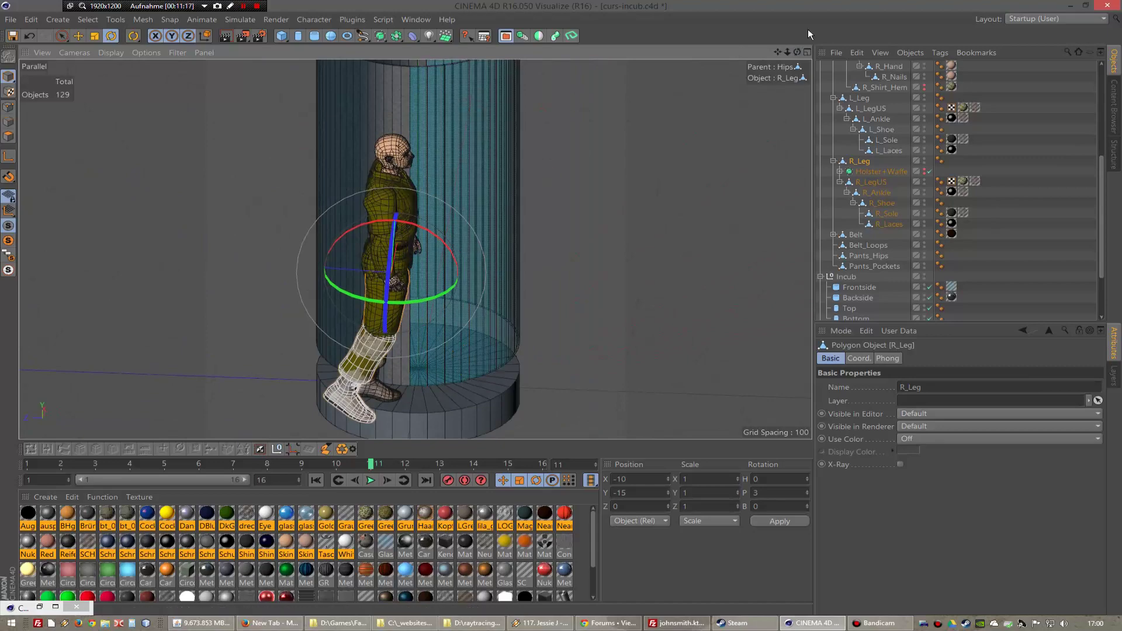
pyautogui.moveTo(797, 53); pyautogui.dragTo(702, 58)
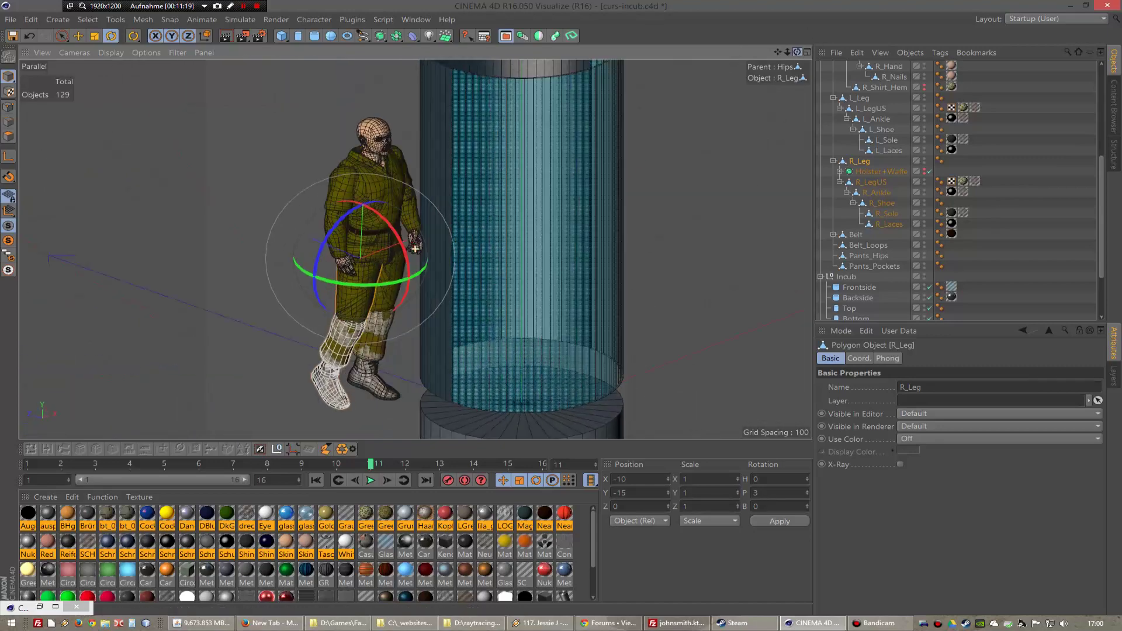
pyautogui.moveTo(415, 249)
pyautogui.keyDown('alt'); pyautogui.mouseDown()
pyautogui.moveTo(741, 61)
pyautogui.moveTo(800, 52)
pyautogui.mouseUp(); pyautogui.keyUp('alt')
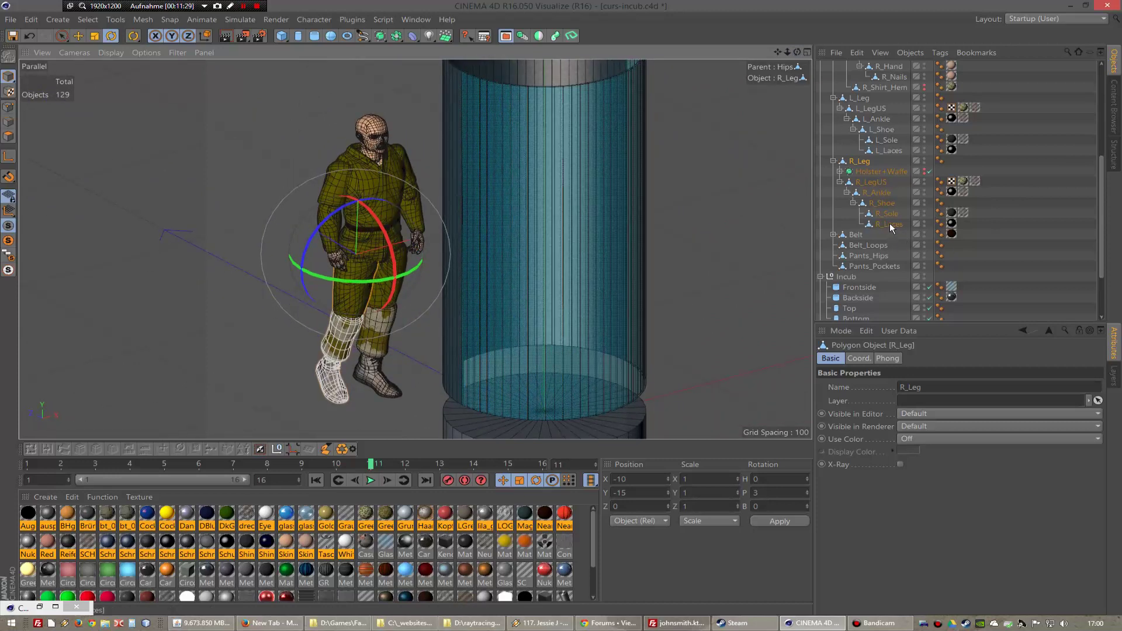
# - Frame the feet and delete the right shoe's R_Laces
pyautogui.click(885, 203)
pyautogui.scroll(2, 611, 304)
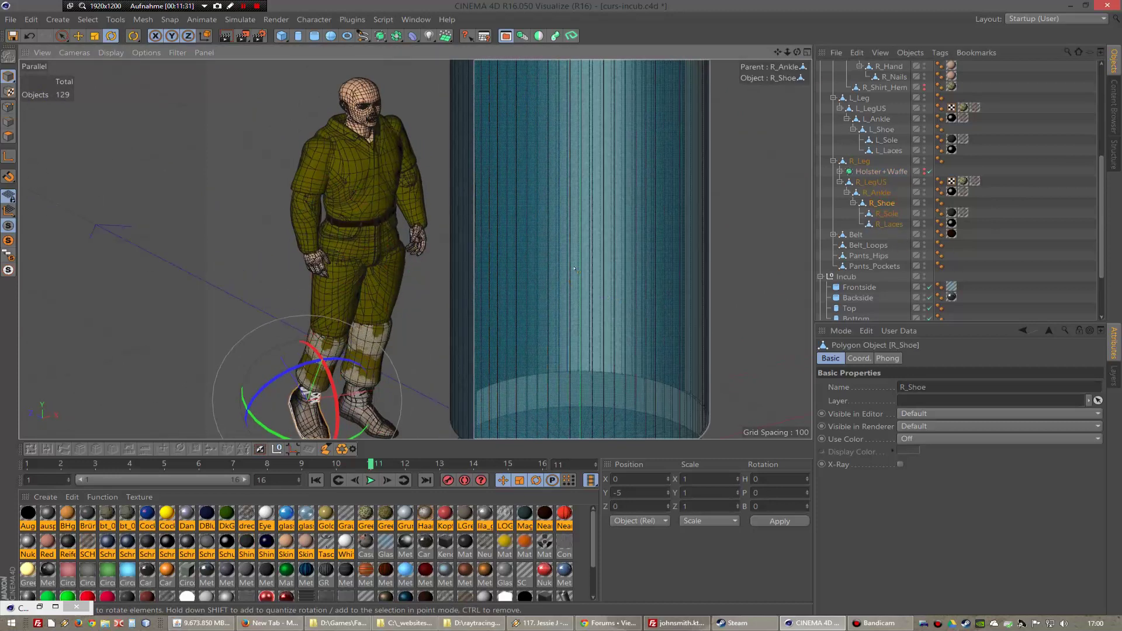
pyautogui.moveTo(777, 49); pyautogui.dragTo(920, 206)
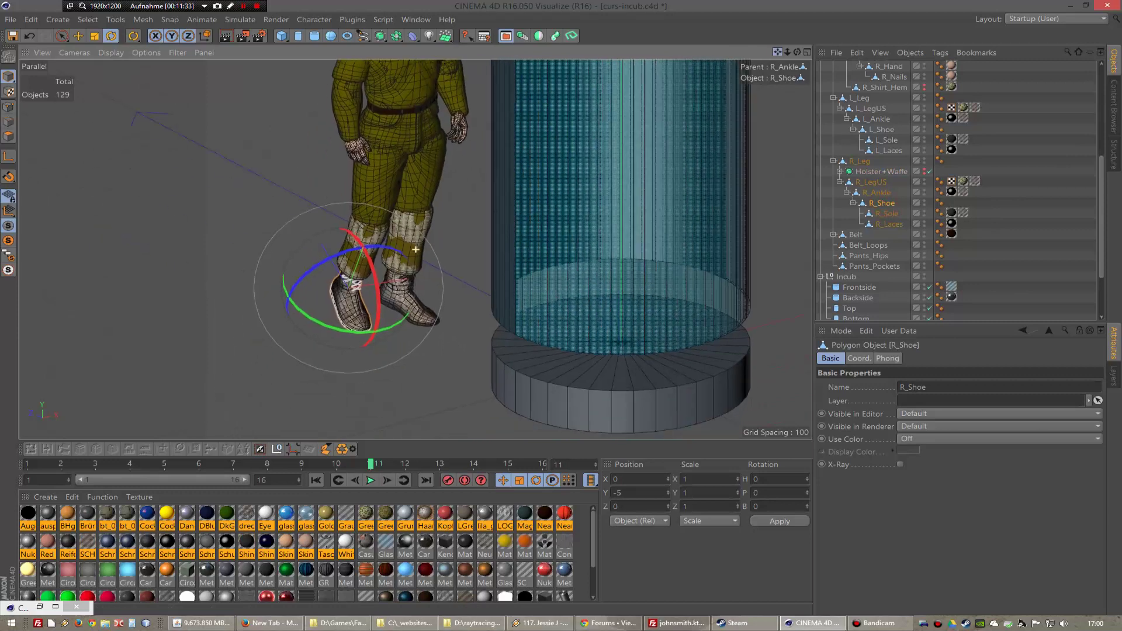
pyautogui.click(925, 202)
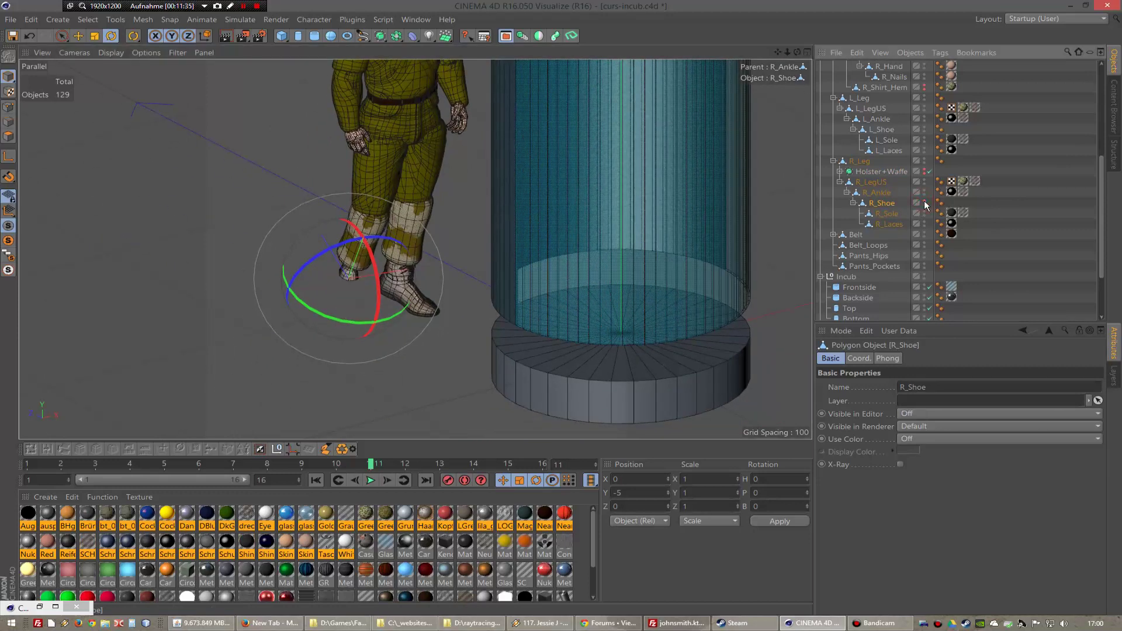
pyautogui.click(924, 202)
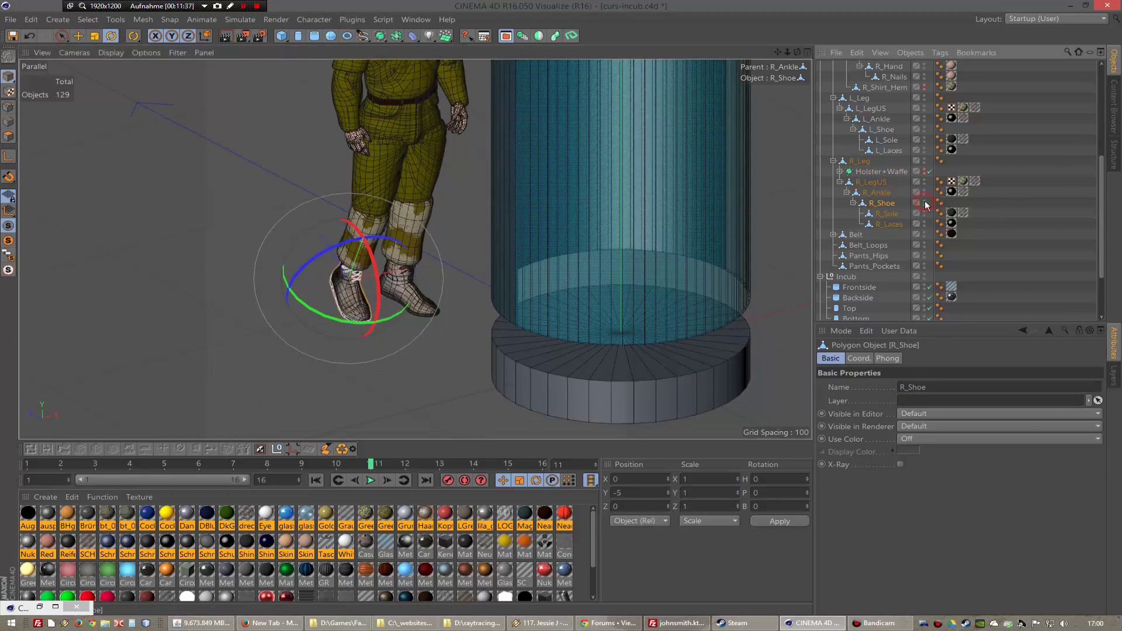
pyautogui.click(898, 225)
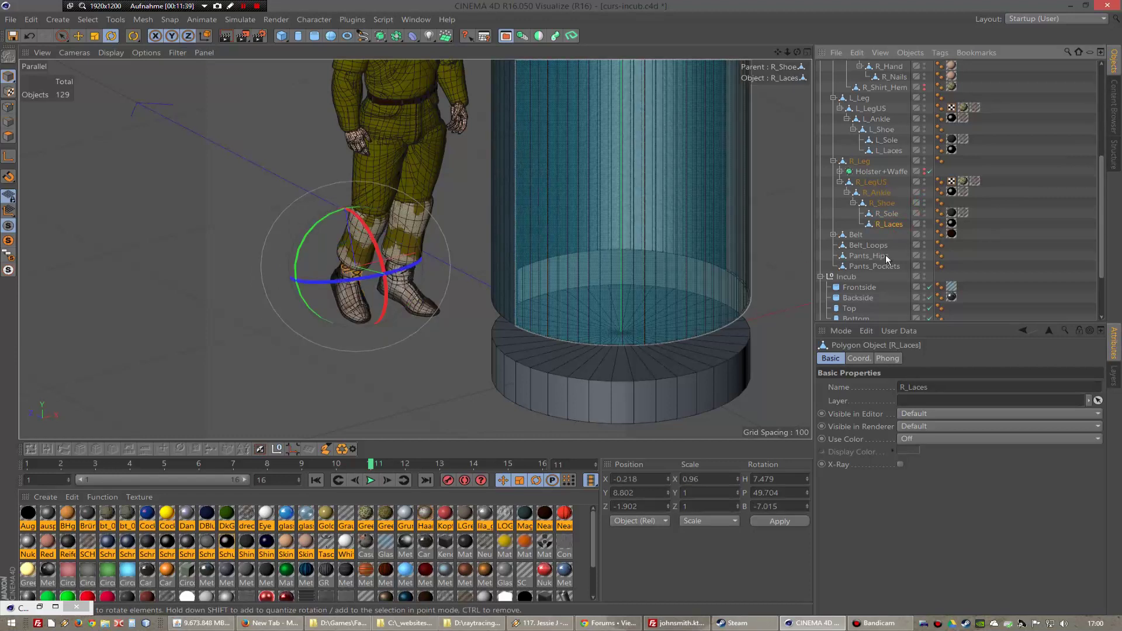
pyautogui.press('Delete')
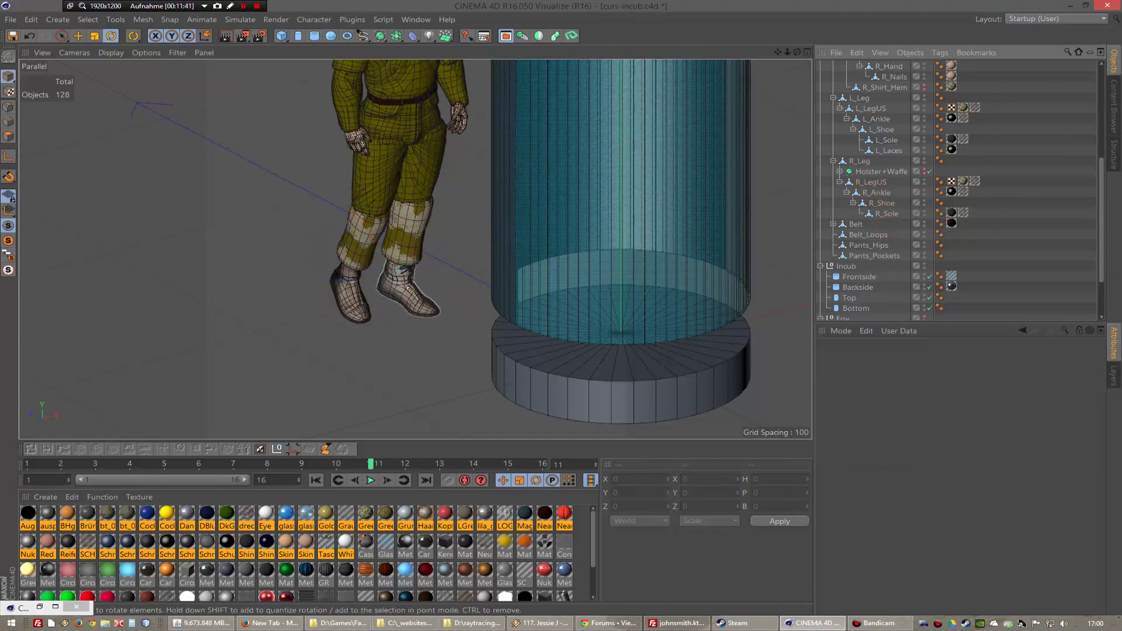
# - Delete the left shoe's L_Laces
pyautogui.click(406, 287)
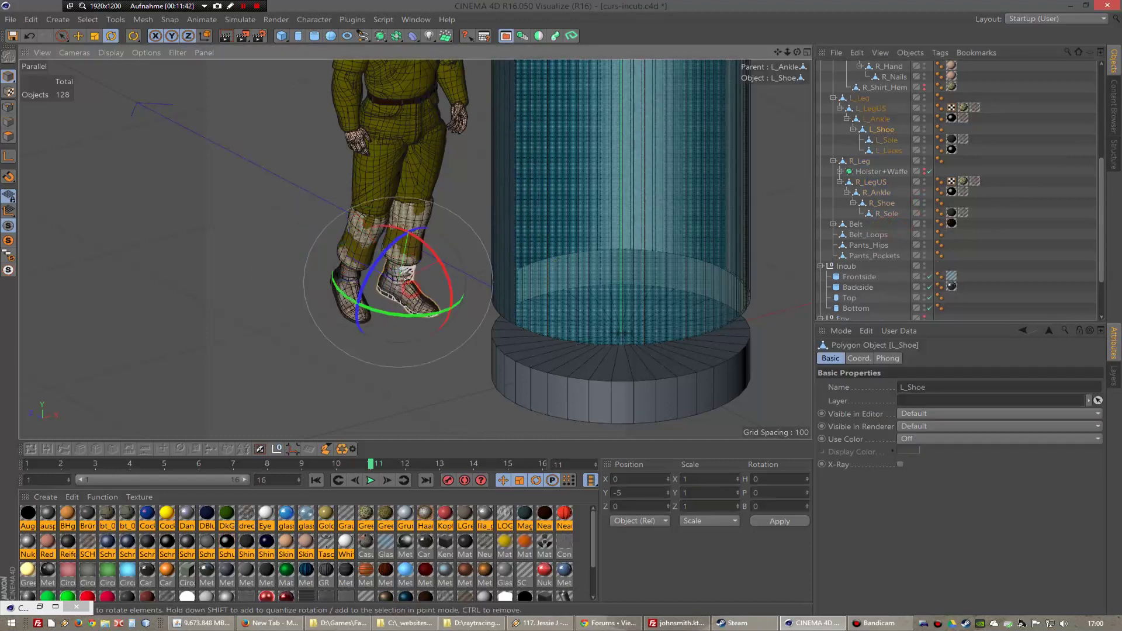
pyautogui.click(895, 152)
pyautogui.press('Delete')
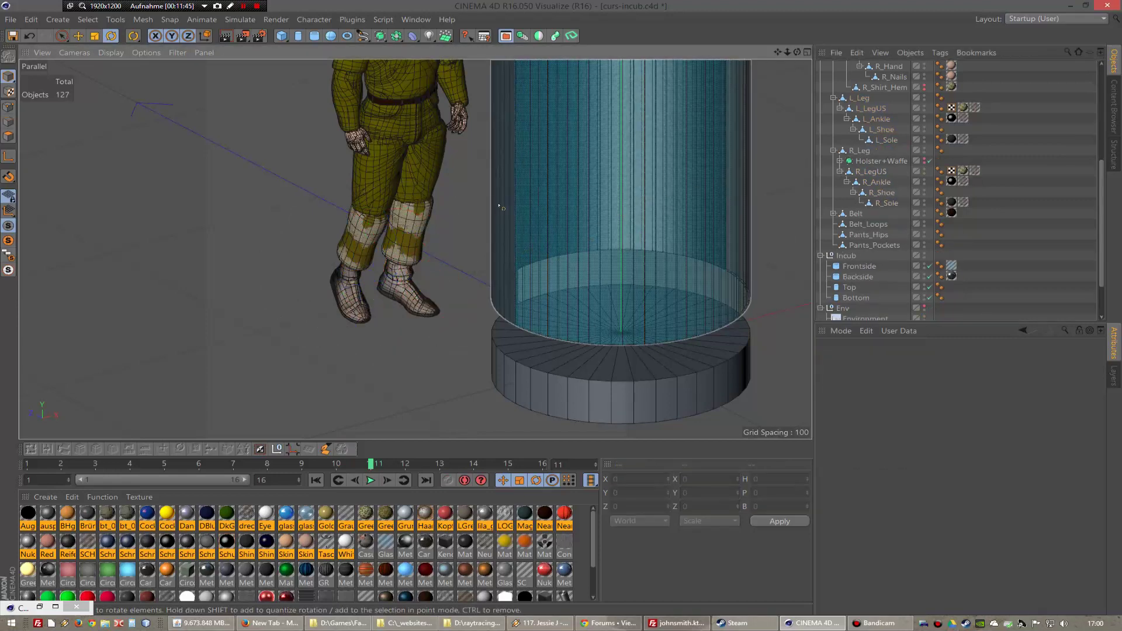
pyautogui.moveTo(500, 206)
pyautogui.keyDown('alt'); pyautogui.mouseDown()
pyautogui.moveTo(415, 250)
pyautogui.moveTo(421, 225)
pyautogui.mouseUp(); pyautogui.keyUp('alt')
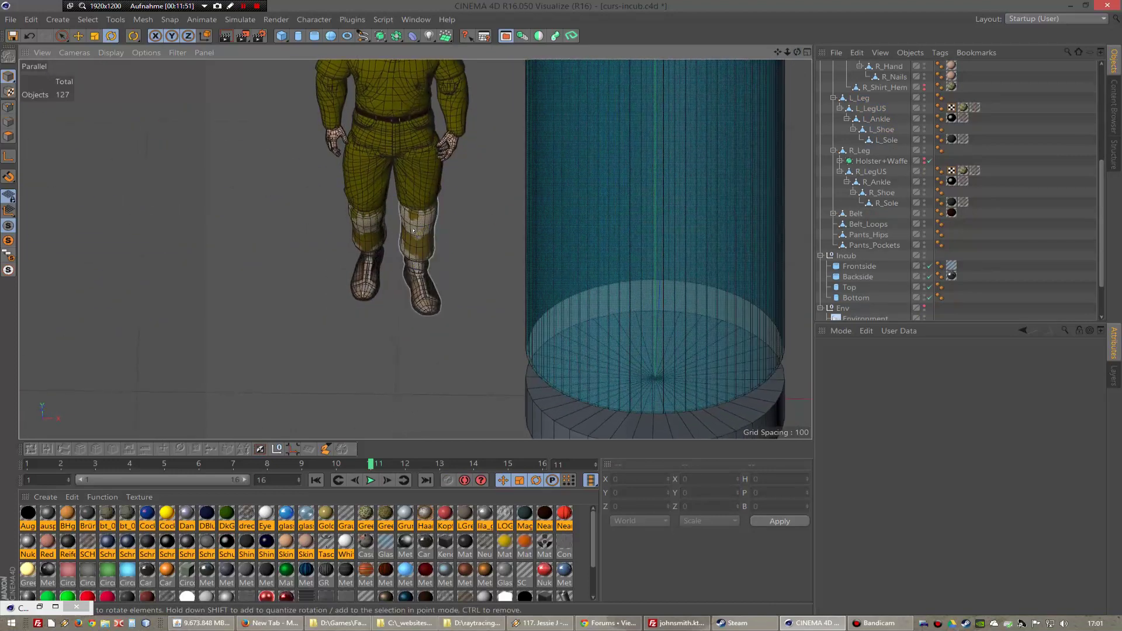
# - Rotate the left lower leg slightly and bring the whole figure into view
pyautogui.click(414, 231)
pyautogui.moveTo(432, 192); pyautogui.dragTo(433, 197)
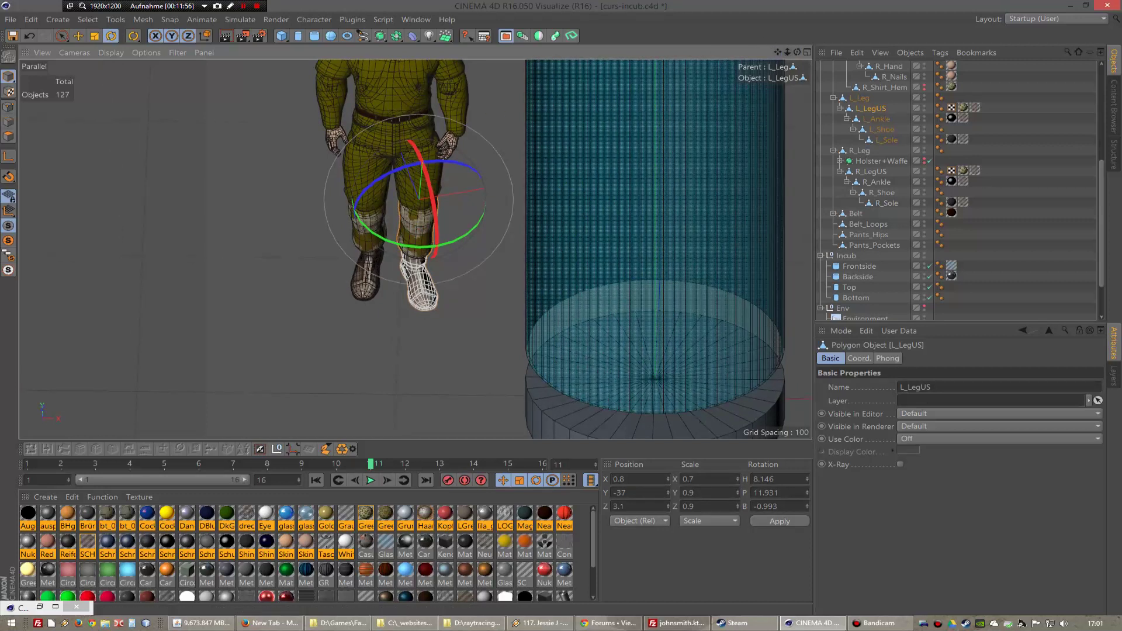
pyautogui.keyDown('alt'); pyautogui.moveTo(401, 176); pyautogui.dragTo(416, 249, button='middle'); pyautogui.keyUp('alt')
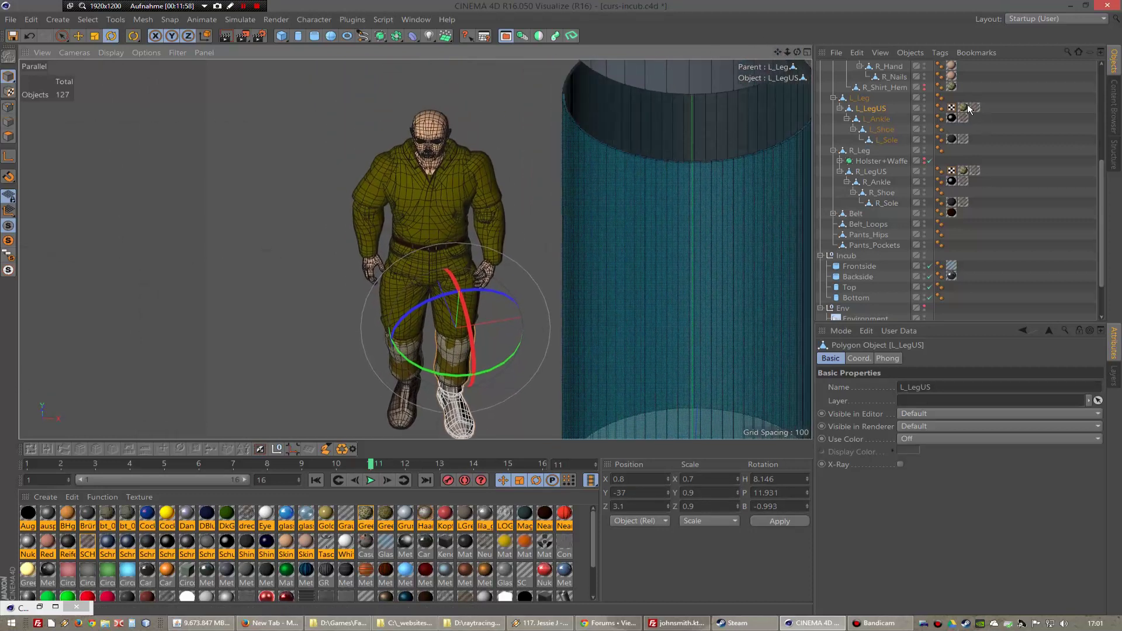
# - Remove the materials, including SCHMUTZ.2, from the lower legs, ankles and soles
pyautogui.click(966, 108)
pyautogui.press('Delete')
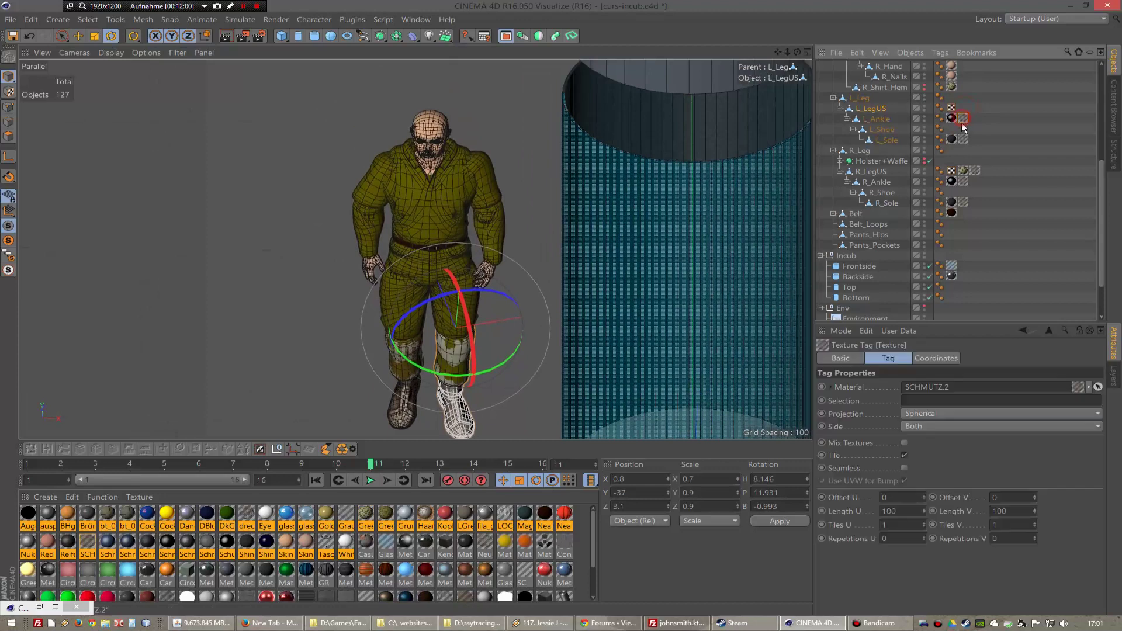
pyautogui.press('Delete')
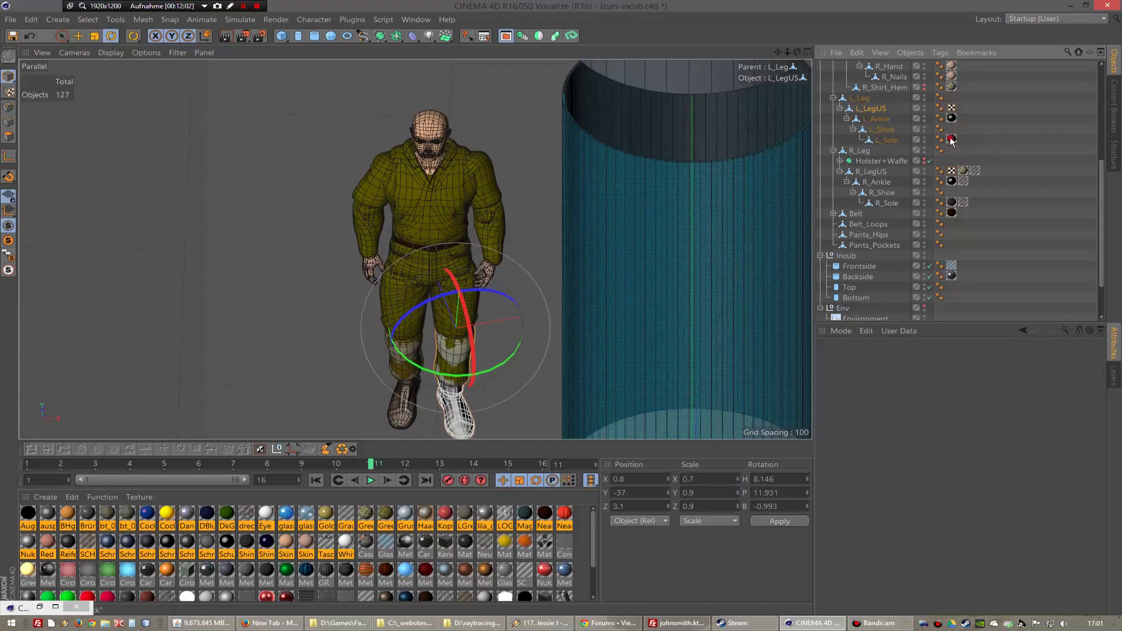
pyautogui.click(964, 171)
pyautogui.press('Delete')
pyautogui.moveTo(965, 180); pyautogui.dragTo(971, 181)
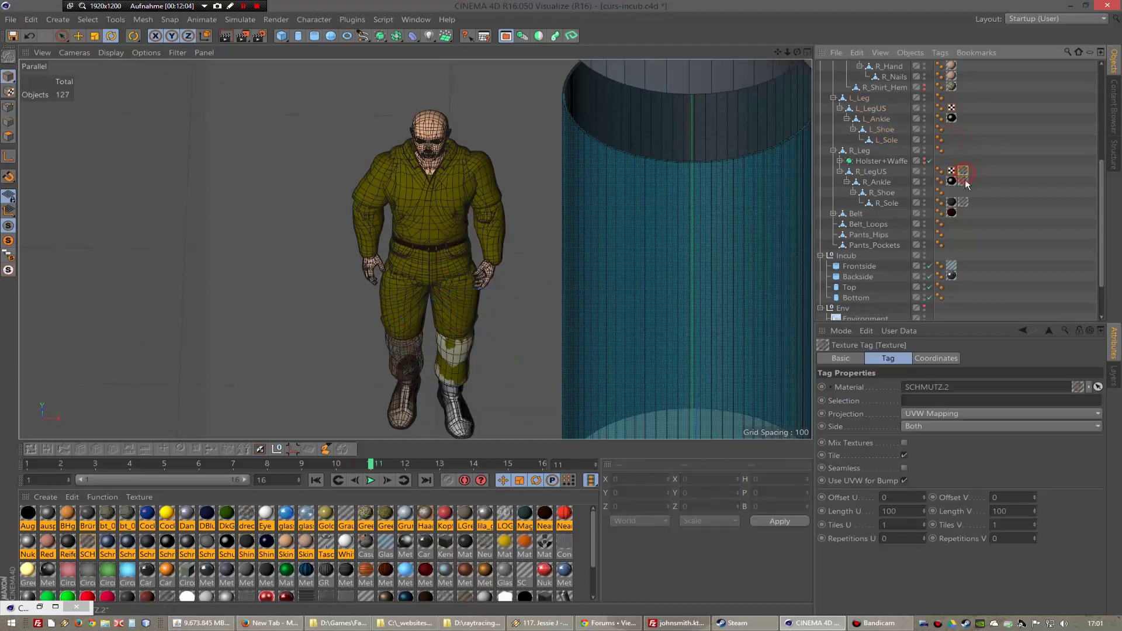
pyautogui.click(954, 185)
pyautogui.press('Delete')
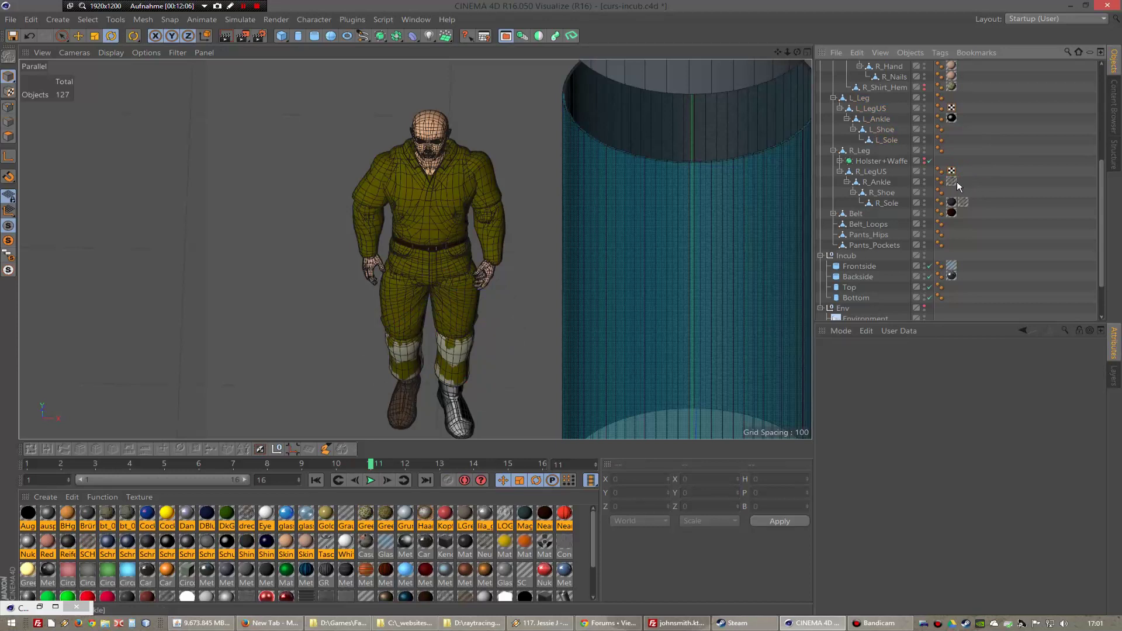
pyautogui.click(951, 202)
pyautogui.press('Delete')
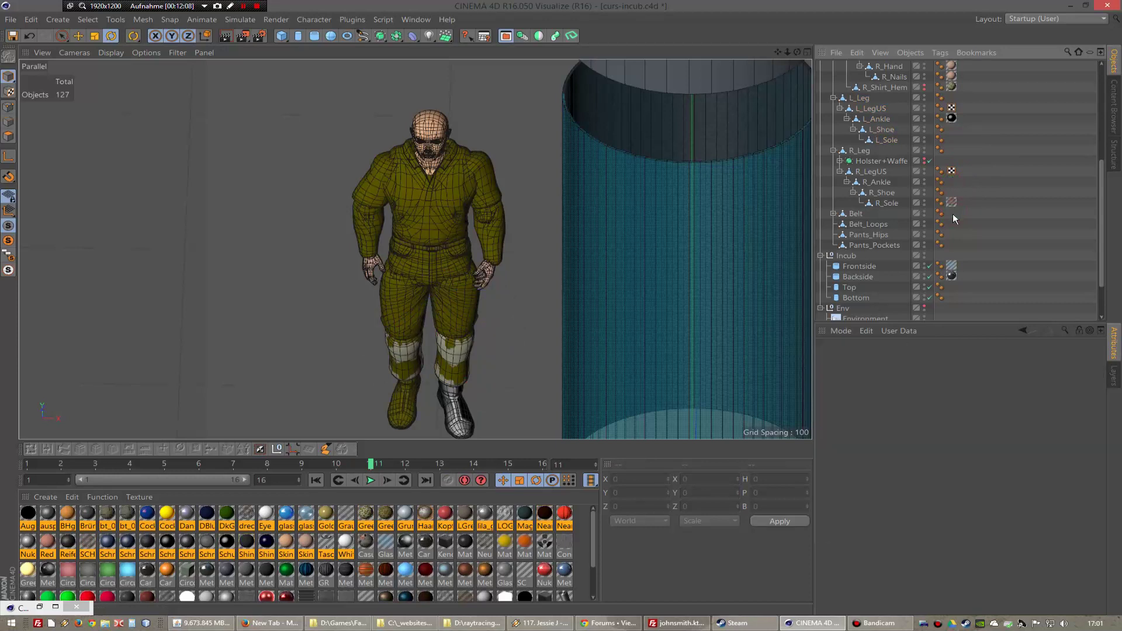
# - Delete the Belt object and the Holster+Waffe group
pyautogui.click(855, 216)
pyautogui.press('Delete')
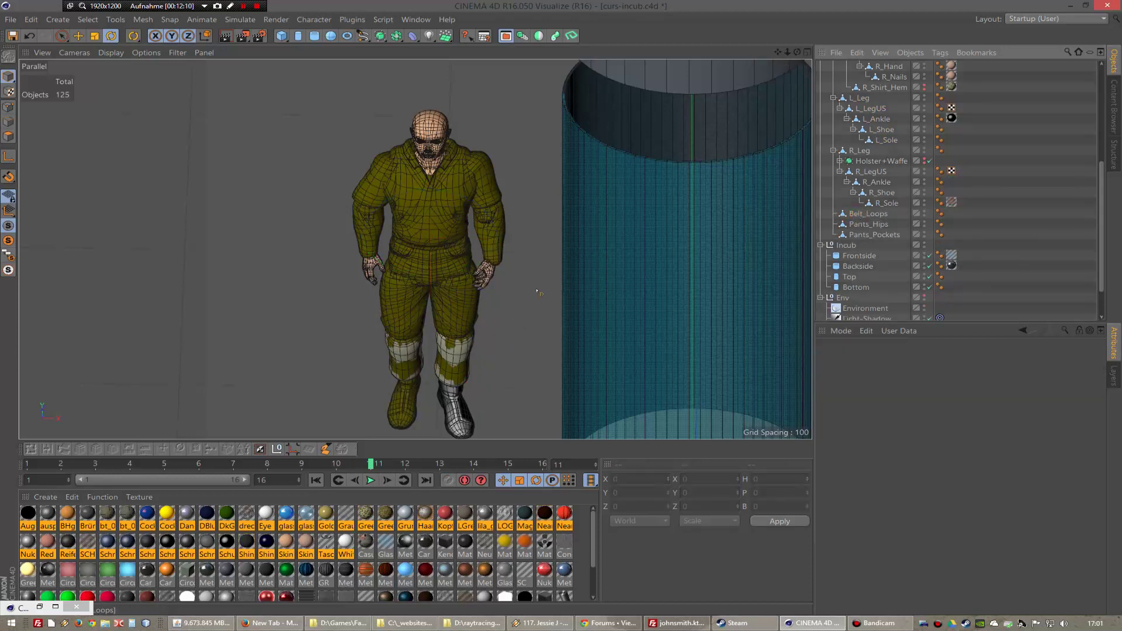
pyautogui.click(367, 183)
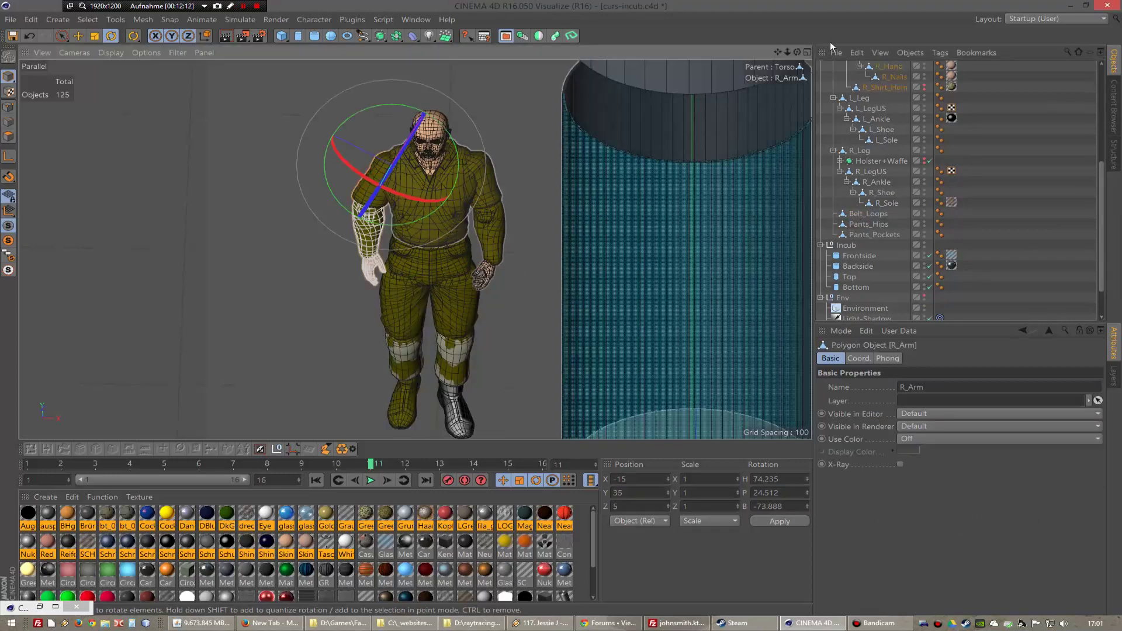
pyautogui.keyDown('alt'); pyautogui.moveTo(415, 249); pyautogui.dragTo(416, 249); pyautogui.keyUp('alt')
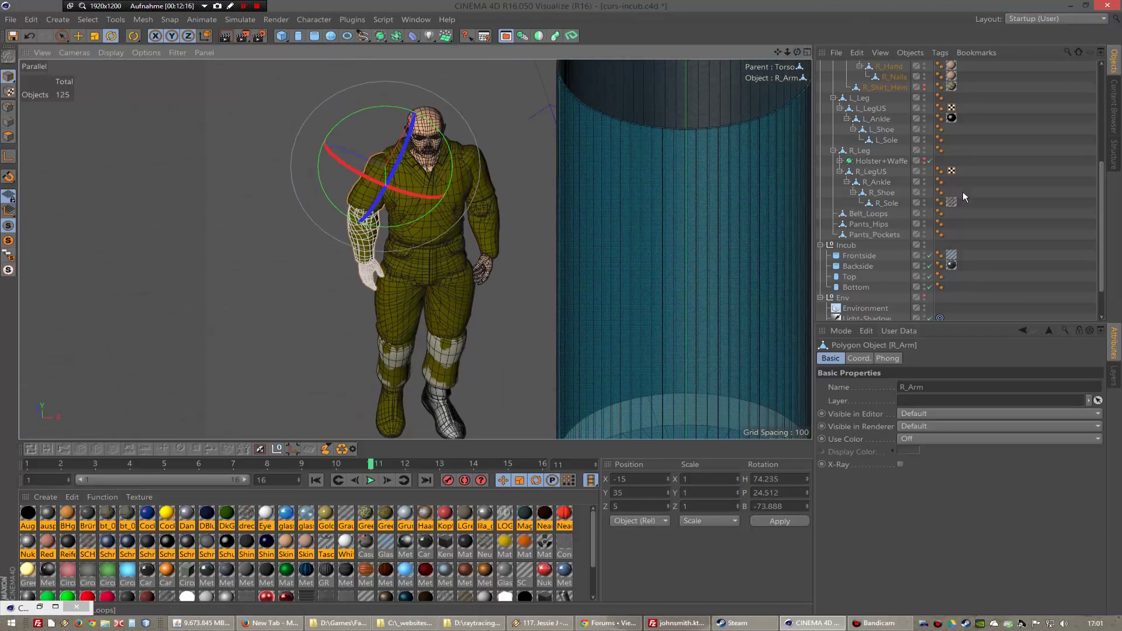
pyautogui.click(872, 161)
pyautogui.press('Delete')
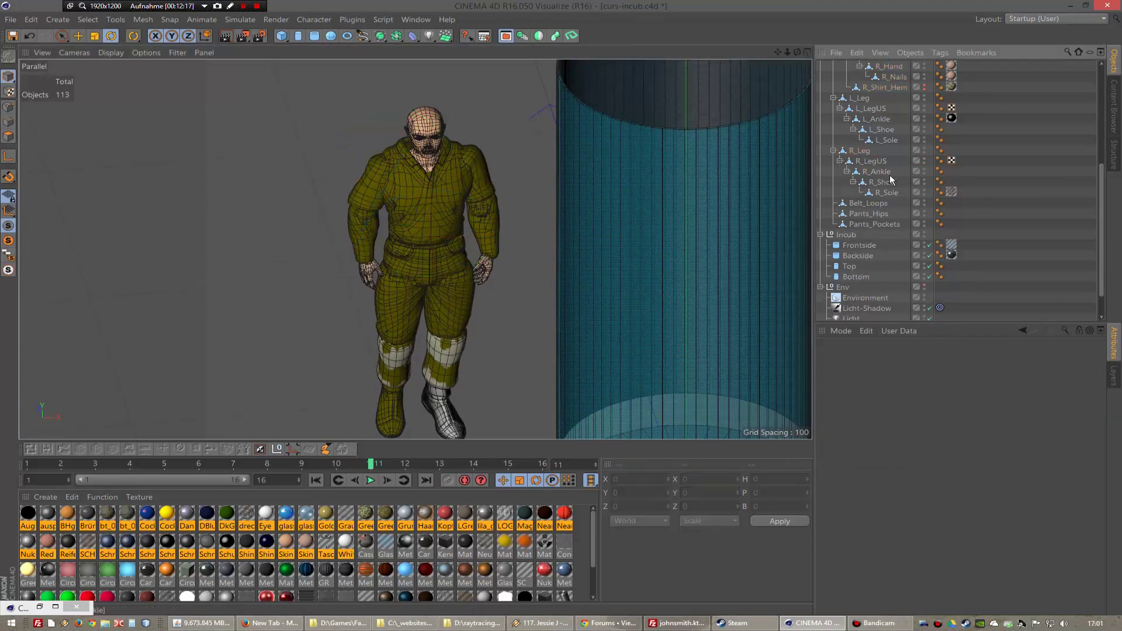
# - Delete the materials on the right sole, left ankle and right shirt hem
pyautogui.click(953, 192)
pyautogui.press('Delete')
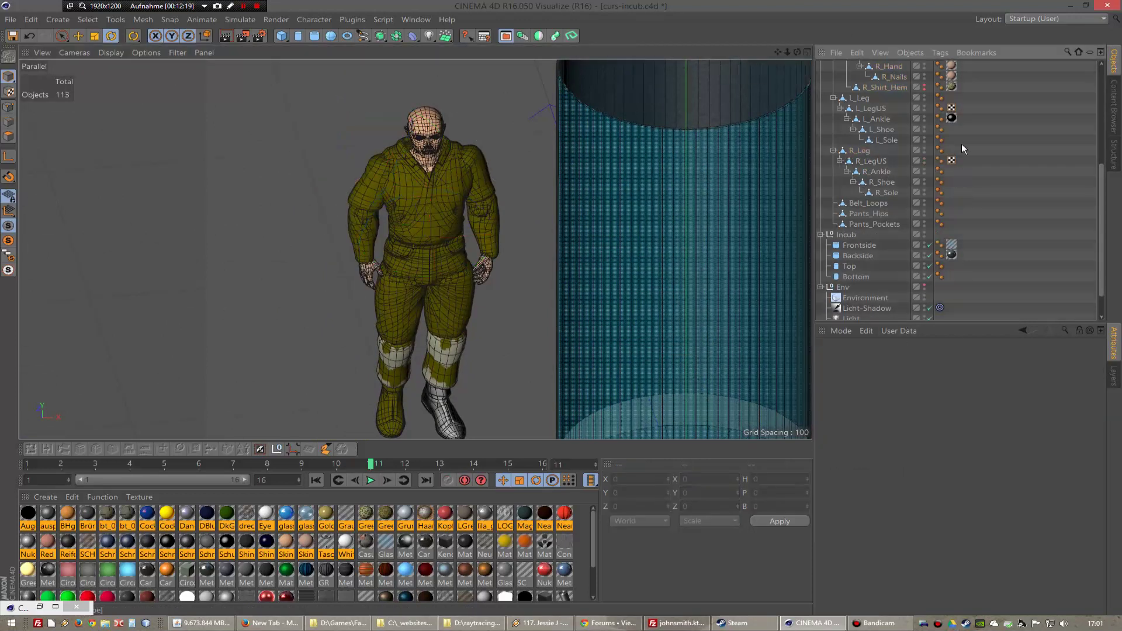
pyautogui.click(951, 118)
pyautogui.press('Delete')
pyautogui.scroll(4, 973, 127)
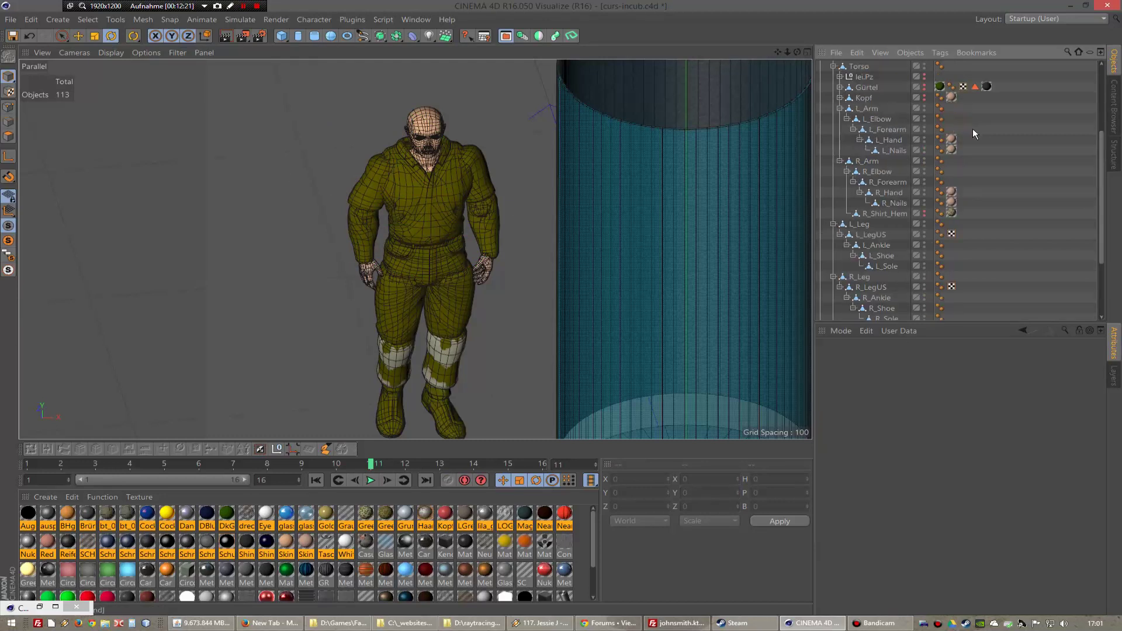
pyautogui.click(953, 213)
pyautogui.press('Delete')
# - Delete the Gürtel, Kopf and lei.Pz objects from the figure
pyautogui.click(940, 88)
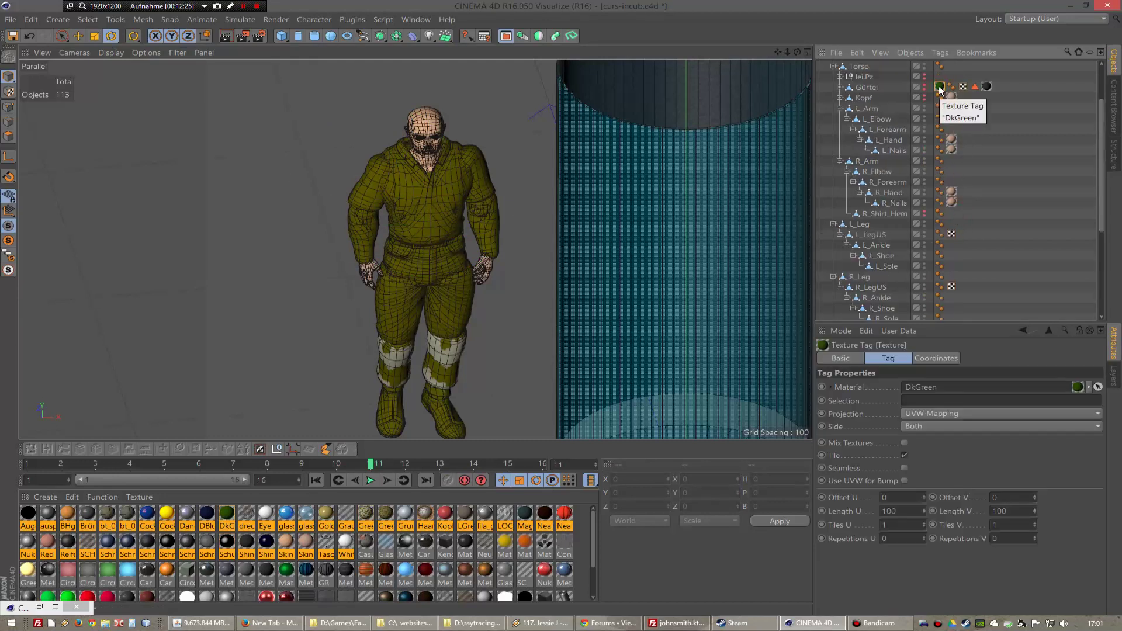
pyautogui.click(871, 87)
pyautogui.press('Delete')
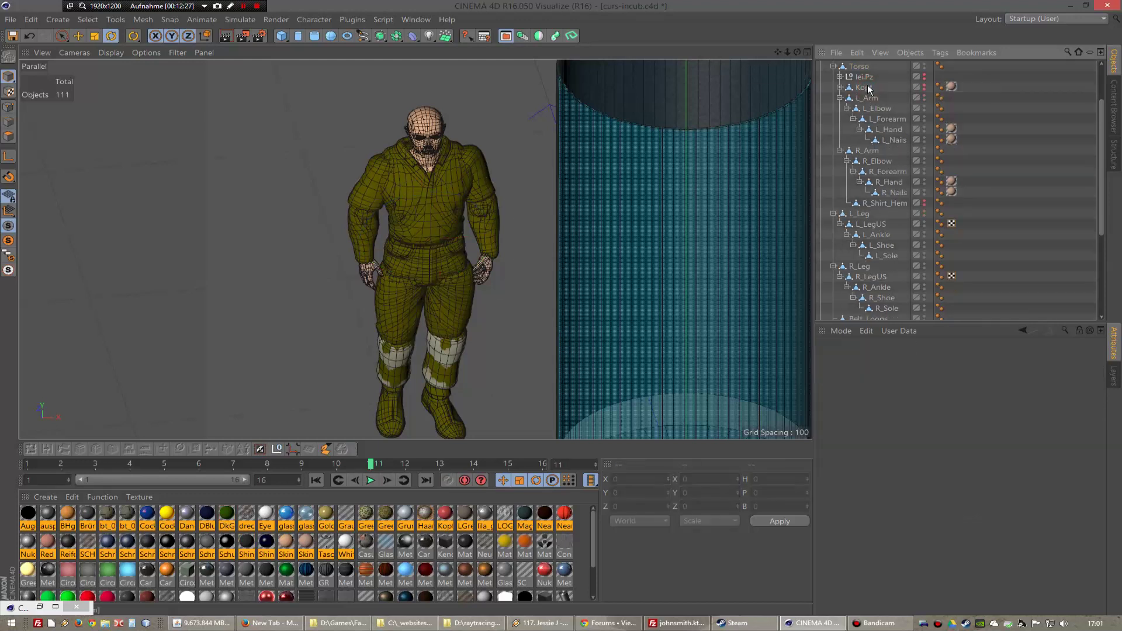
pyautogui.click(868, 88)
pyautogui.click(925, 85)
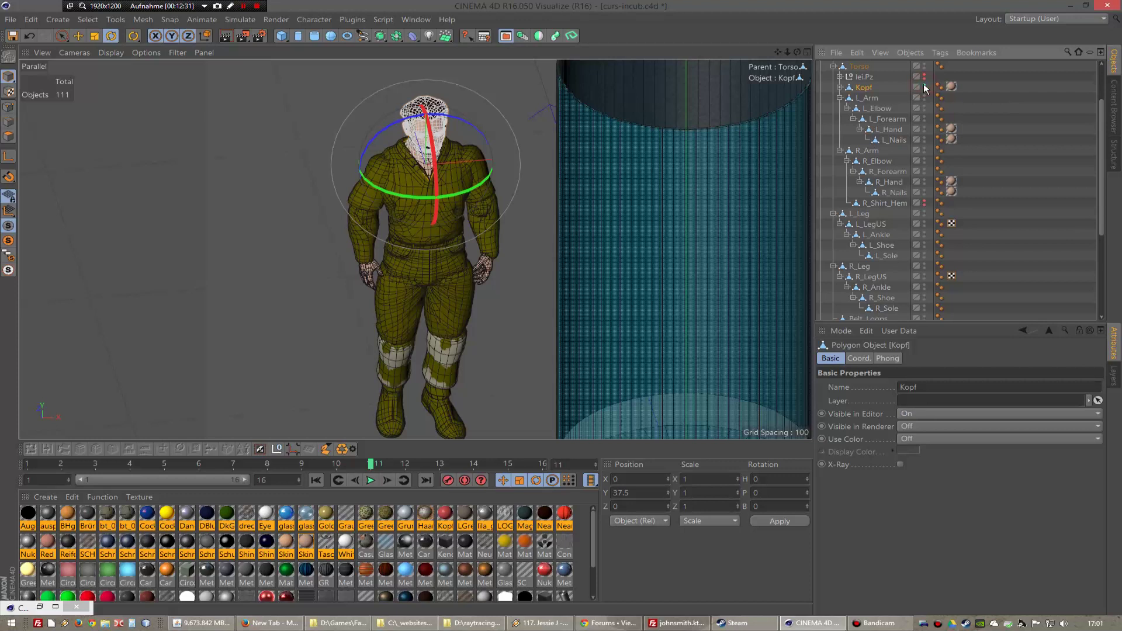
pyautogui.click(924, 86)
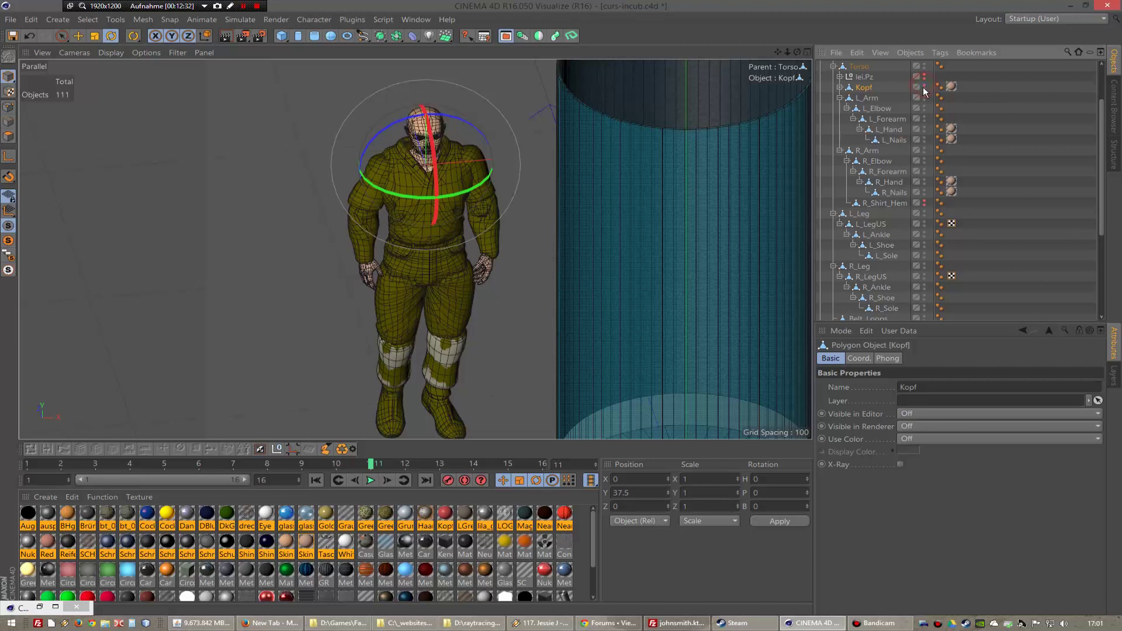
pyautogui.press('Delete')
pyautogui.click(867, 78)
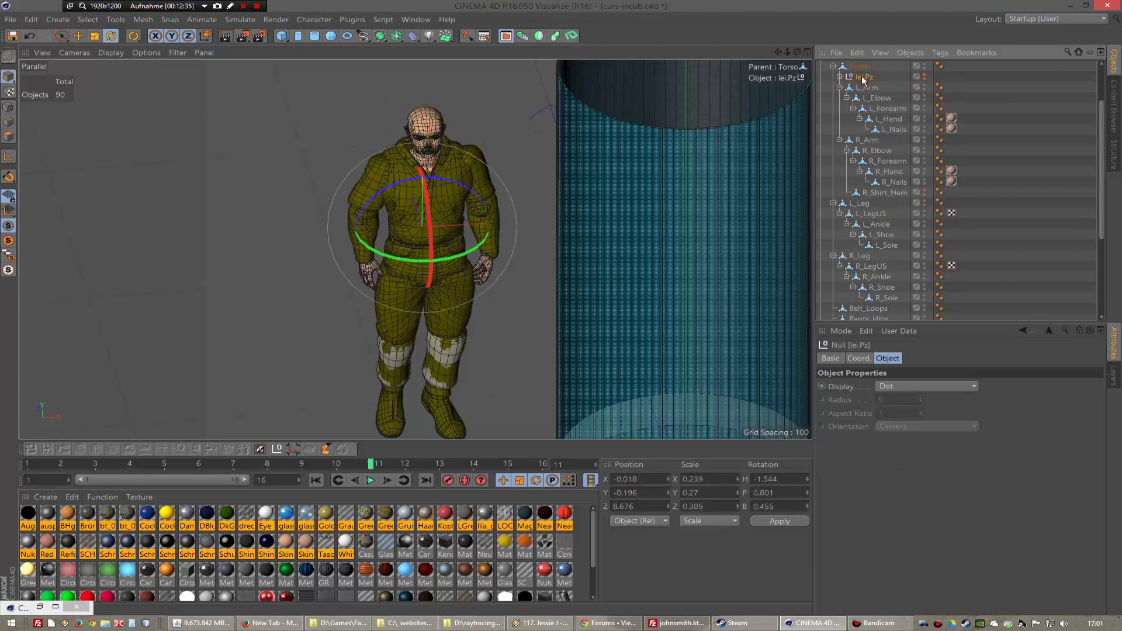
pyautogui.press('Delete')
# - Strip the olive uniform material off the Hips
pyautogui.click(401, 150)
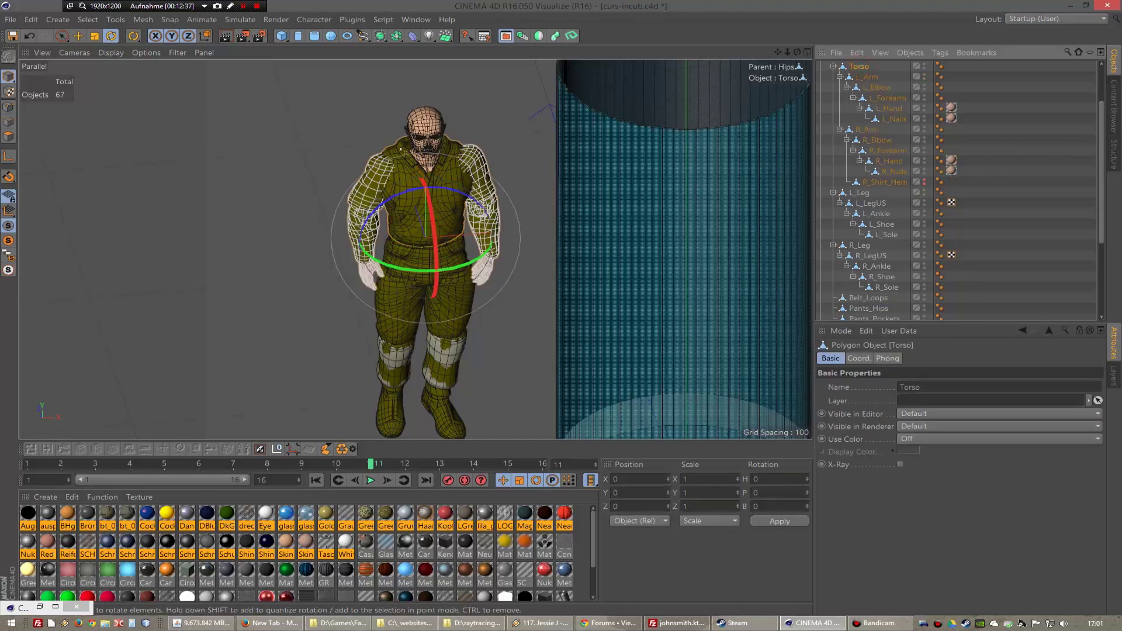
pyautogui.click(447, 168)
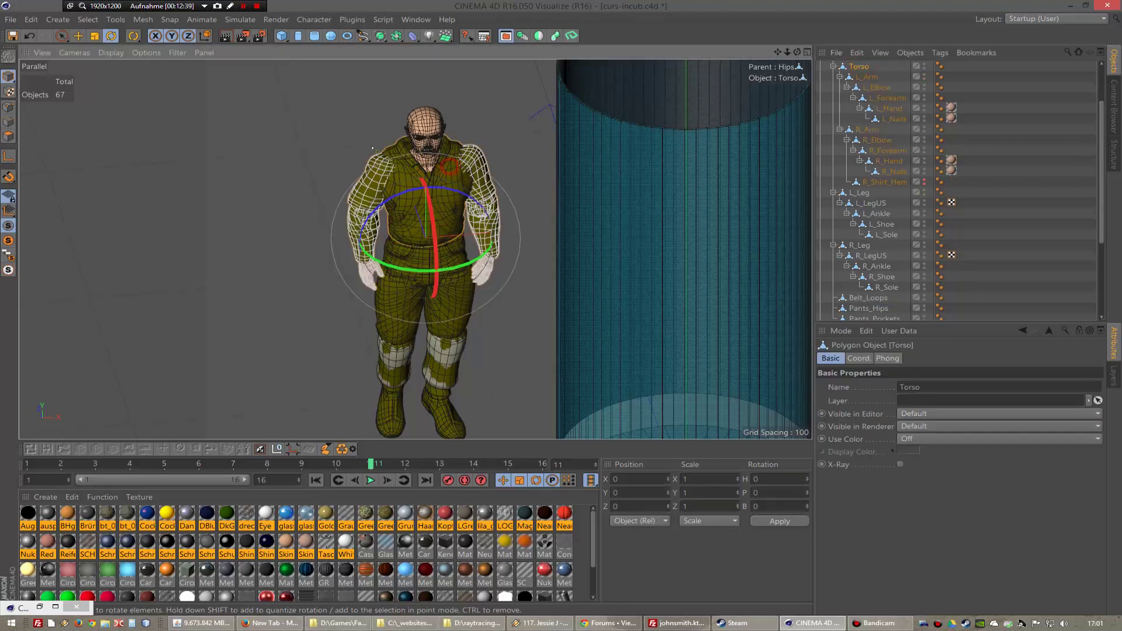
pyautogui.keyDown('alt'); pyautogui.moveTo(325, 90); pyautogui.dragTo(421, 246); pyautogui.keyUp('alt')
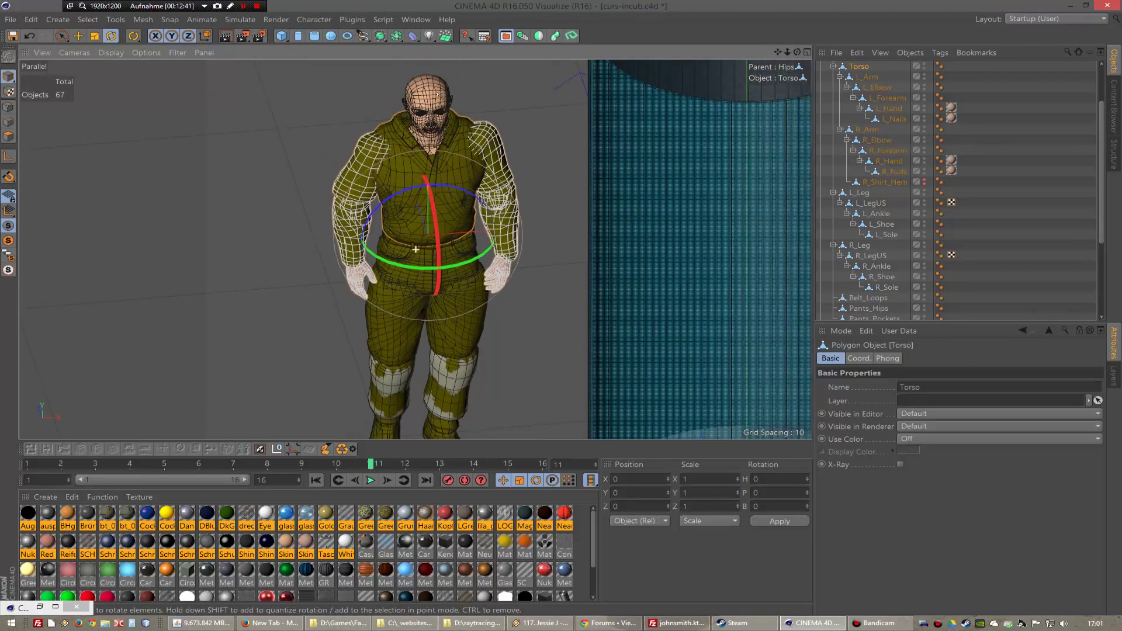
pyautogui.scroll(2, 899, 79)
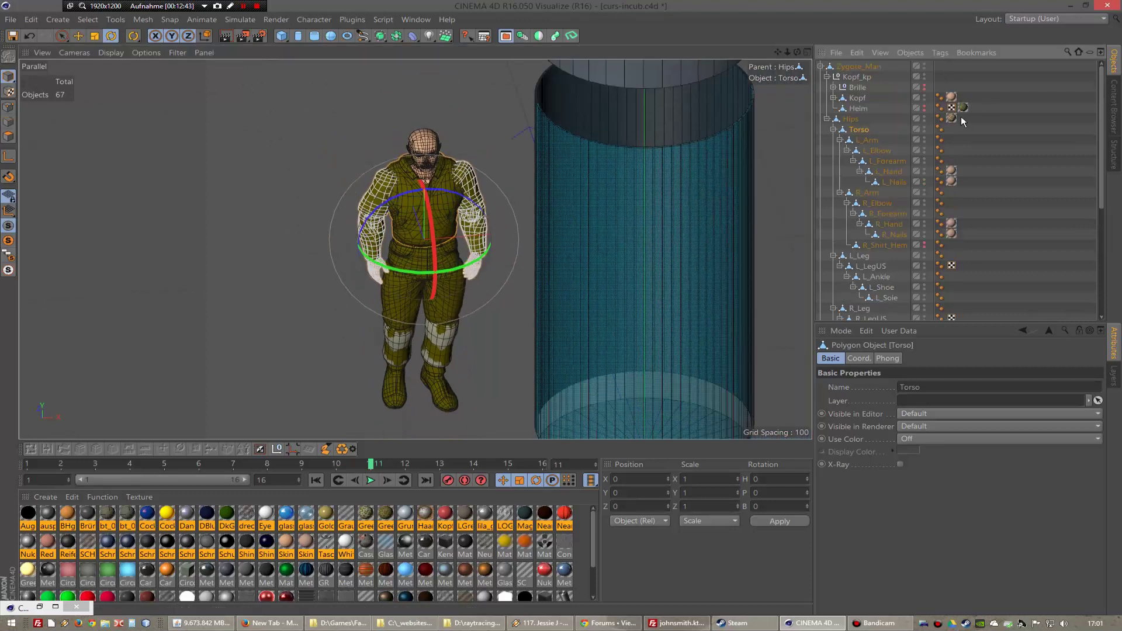
pyautogui.click(953, 117)
pyautogui.press('Delete')
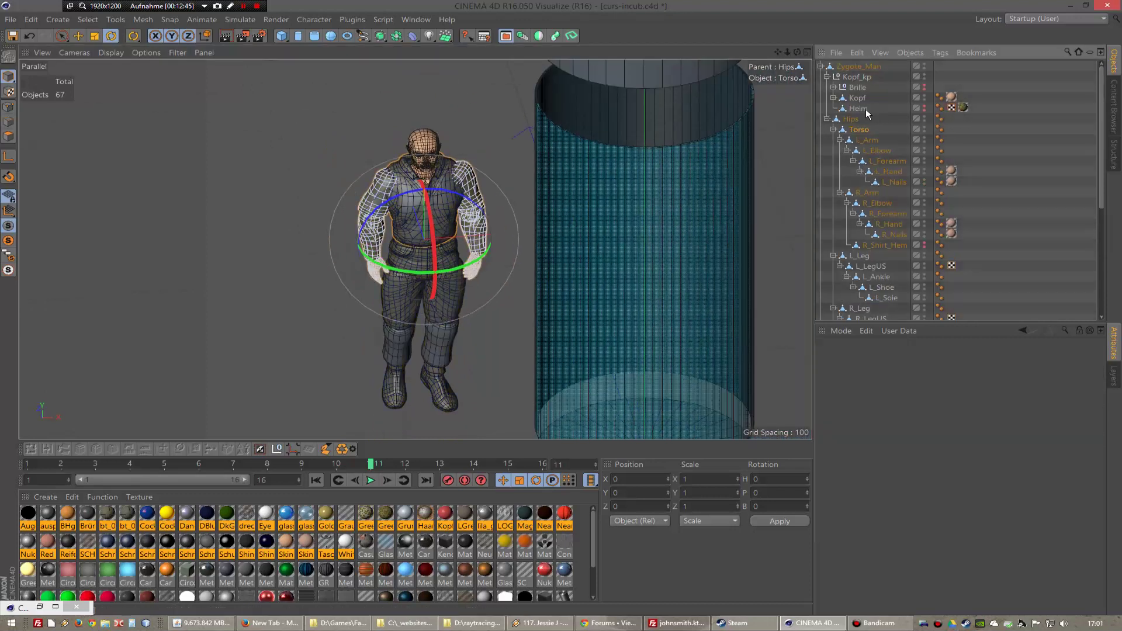
# - Delete the Helm helmet object
pyautogui.click(864, 109)
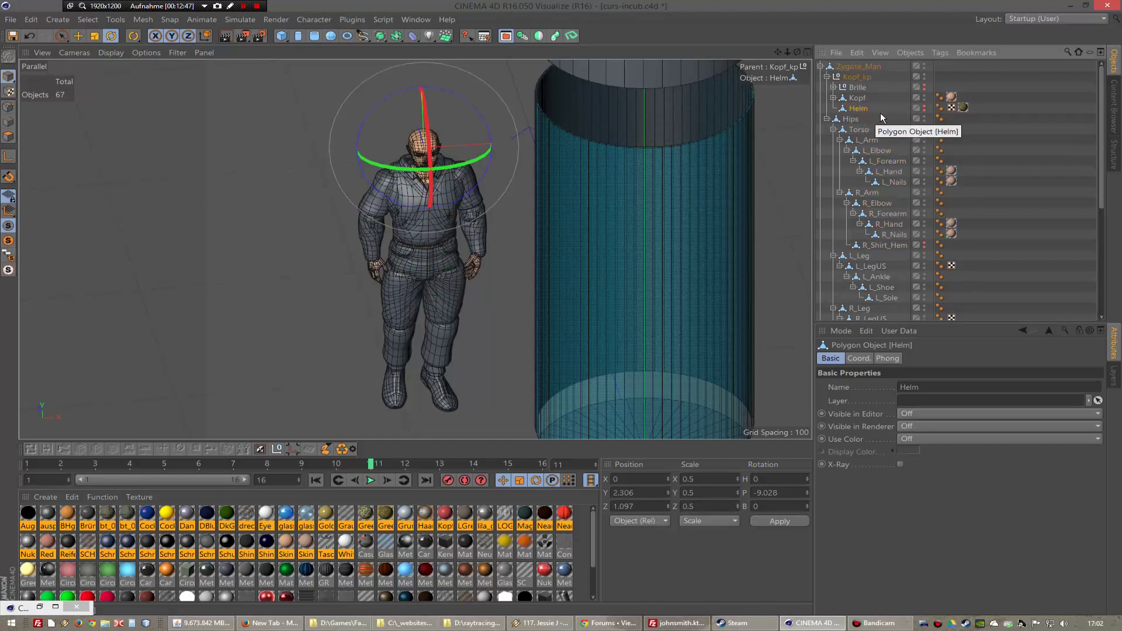
pyautogui.press('Delete')
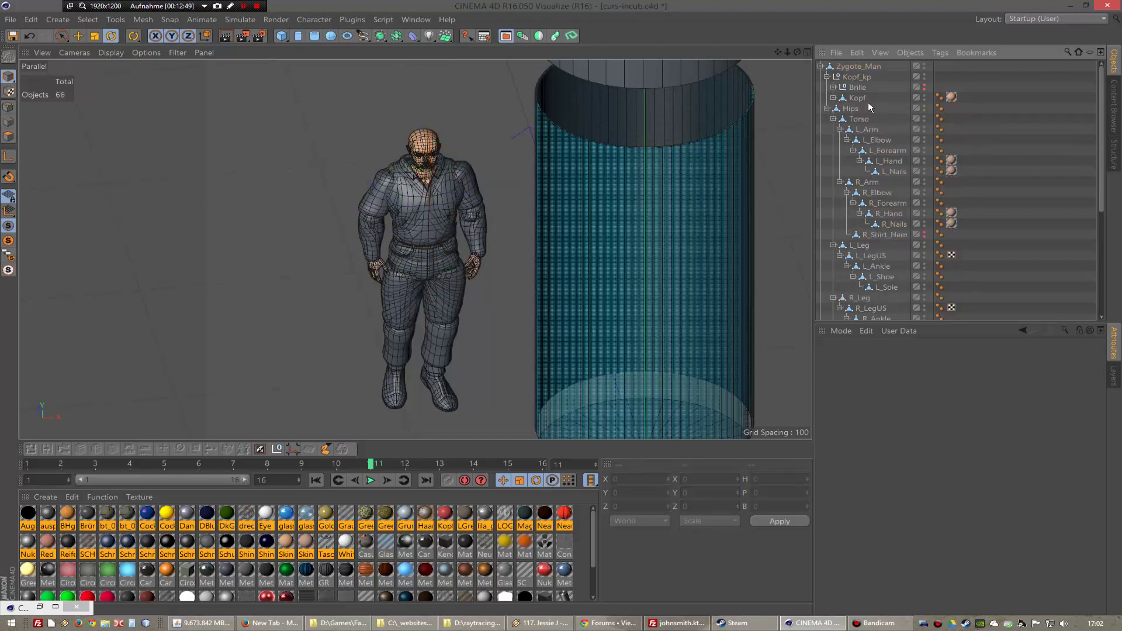
pyautogui.click(857, 87)
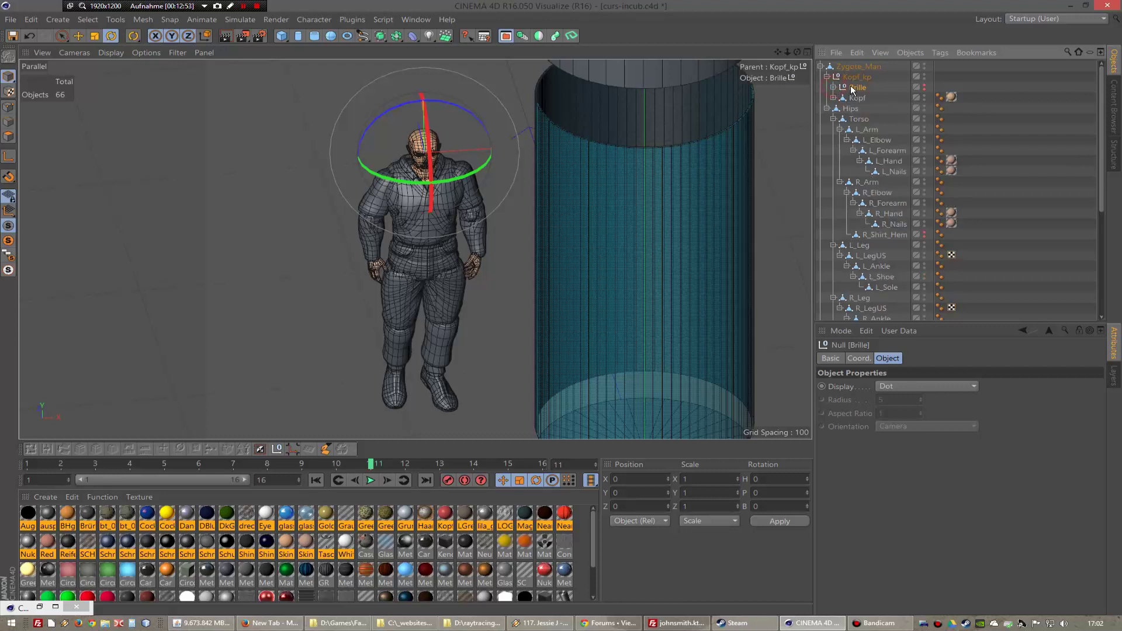
# - Delete the Brille glasses object
pyautogui.press('Delete')
pyautogui.click(848, 88)
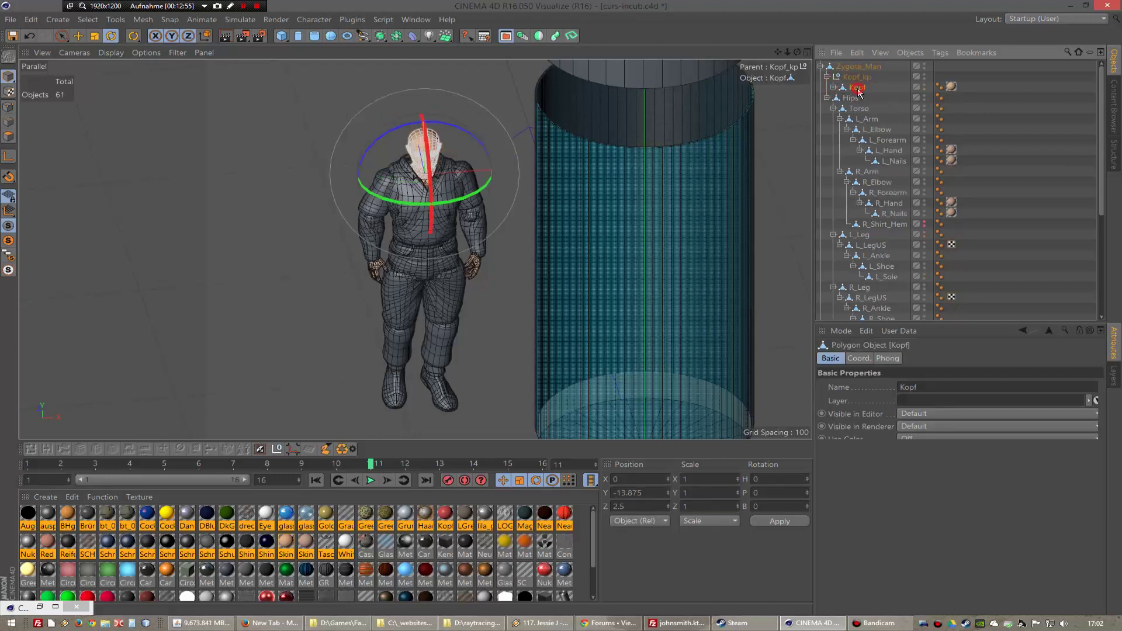
pyautogui.click(834, 88)
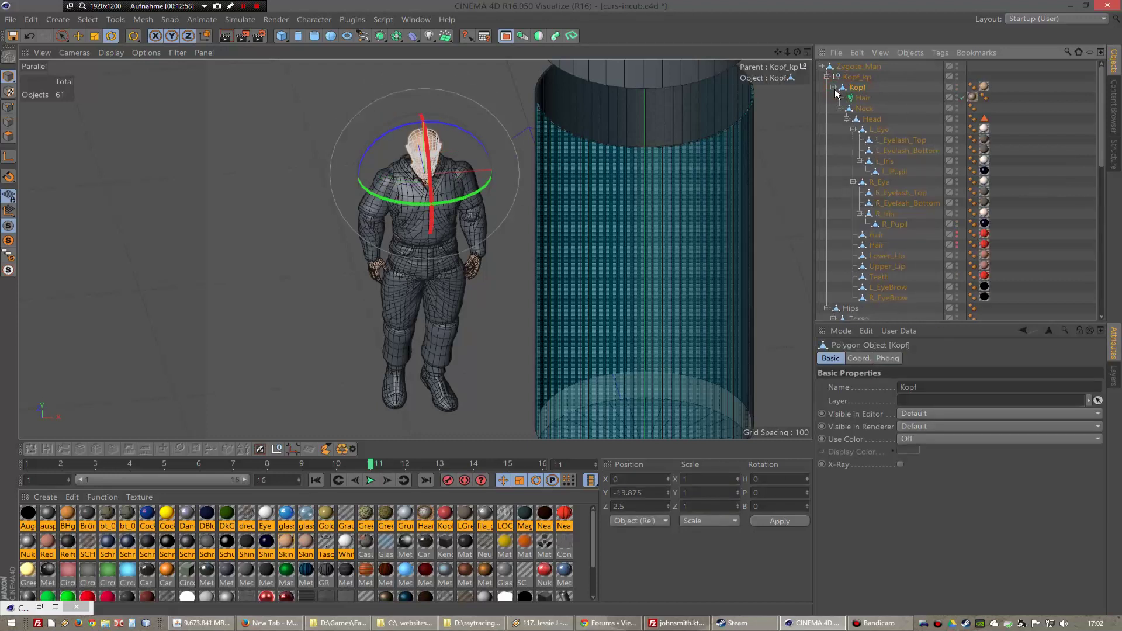
pyautogui.click(835, 88)
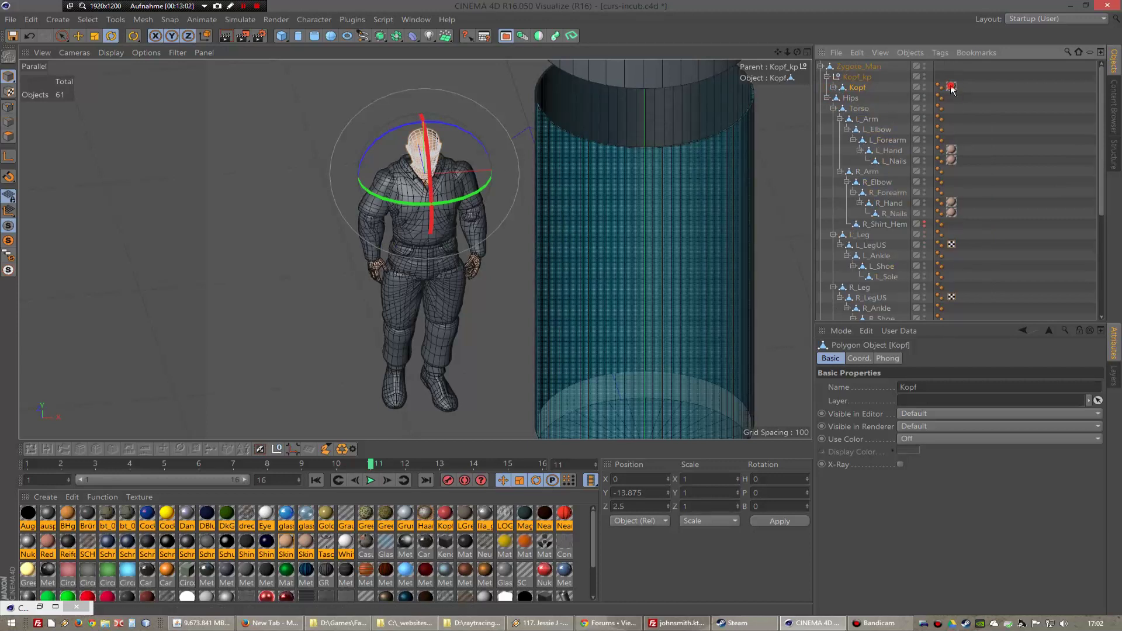
# - Apply the Skin material to the whole Zygote_Man figure and orbit to check it
pyautogui.moveTo(952, 89); pyautogui.dragTo(940, 65)
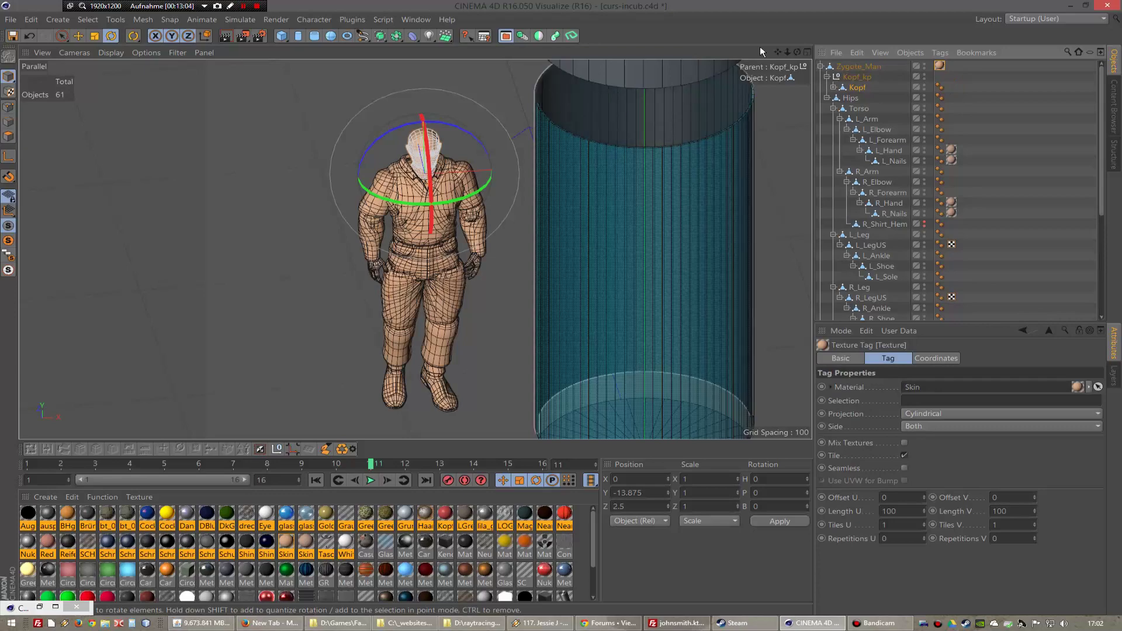
pyautogui.moveTo(796, 51); pyautogui.dragTo(643, 57)
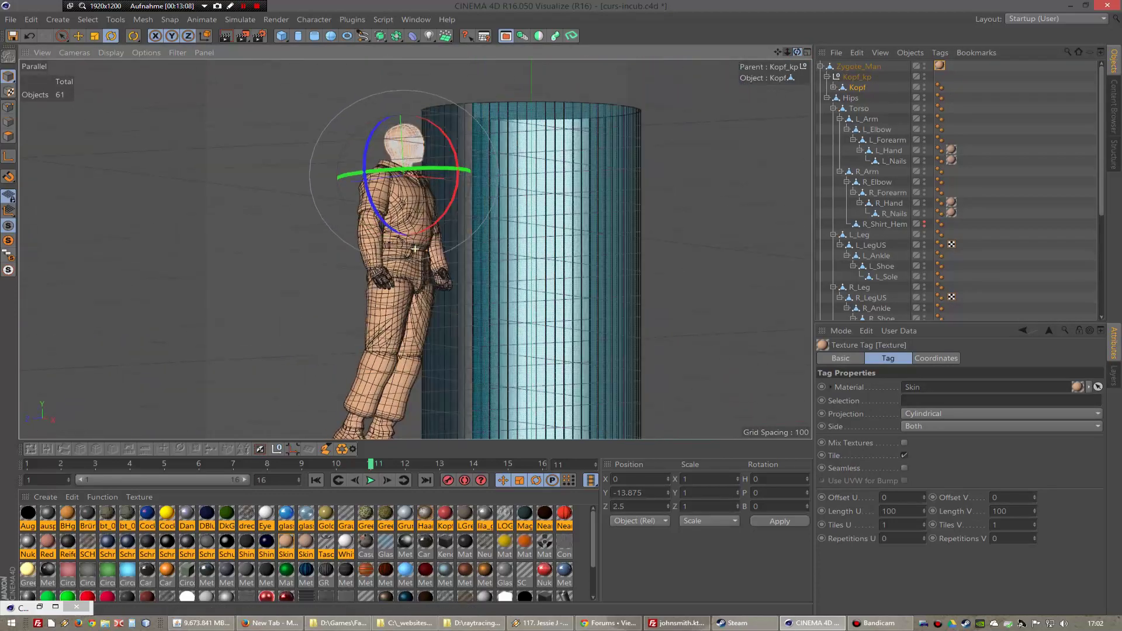
pyautogui.moveTo(643, 57); pyautogui.dragTo(672, 59)
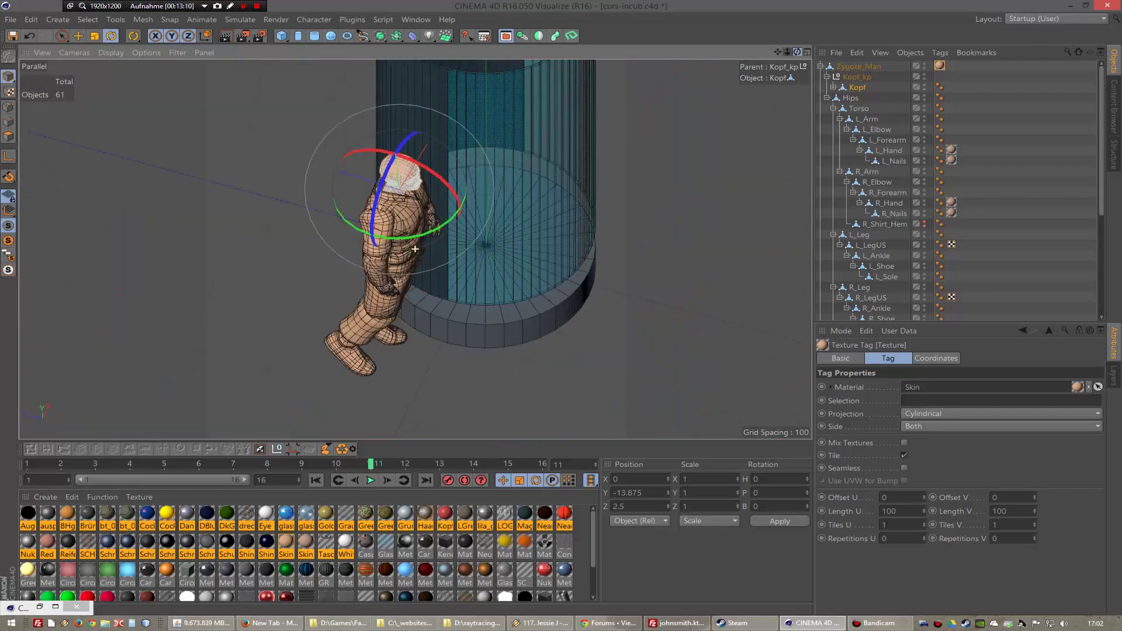
pyautogui.moveTo(415, 249); pyautogui.dragTo(849, 113)
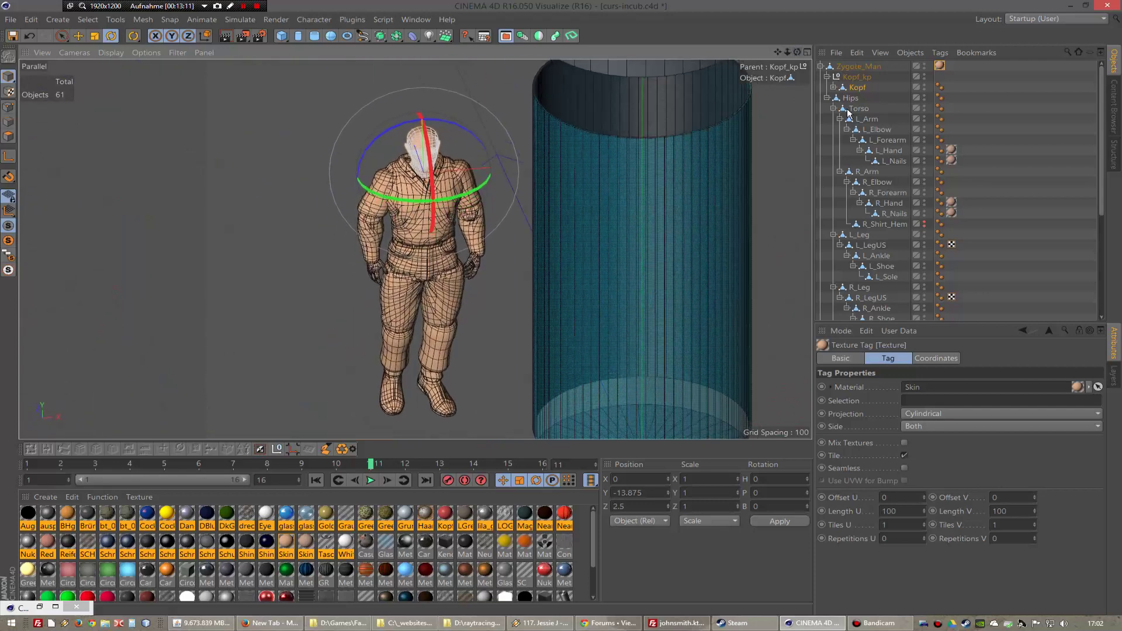
# - Turn R_Arm outward about 5° with the rotation gizmo, then select Zygote_Man
pyautogui.click(864, 77)
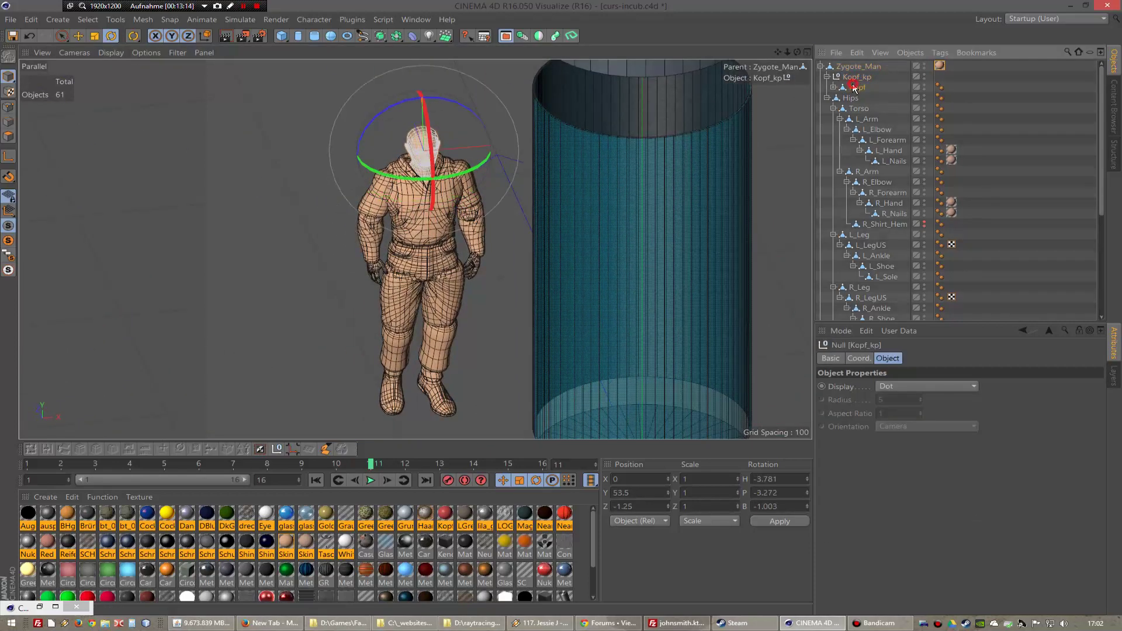
pyautogui.click(855, 88)
pyautogui.click(869, 172)
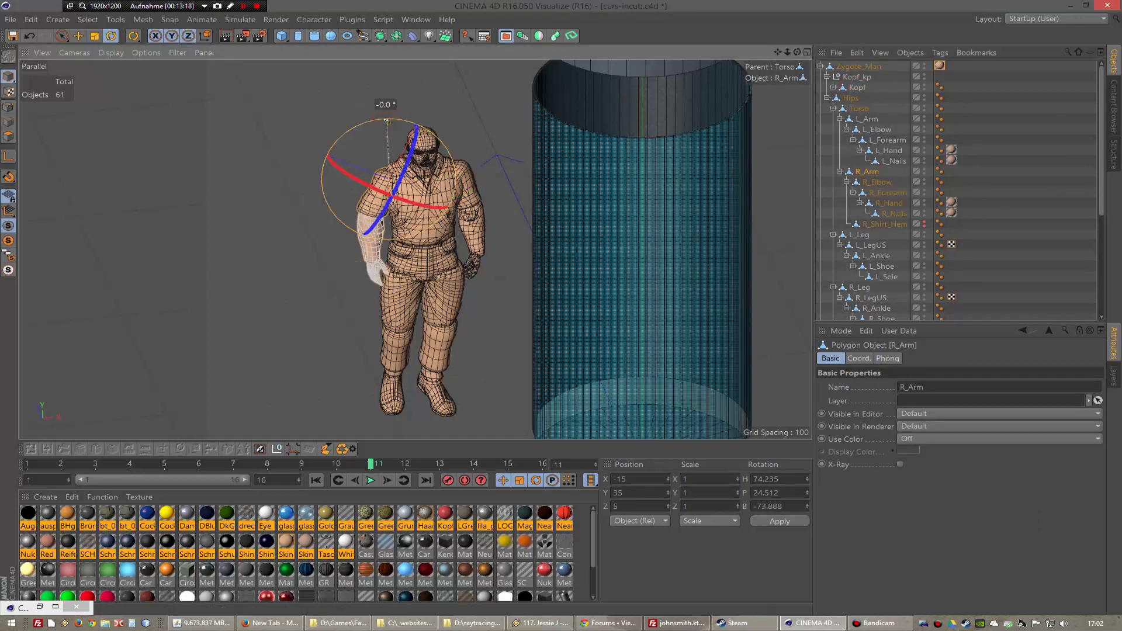
pyautogui.moveTo(387, 120); pyautogui.dragTo(390, 121)
pyautogui.click(872, 181)
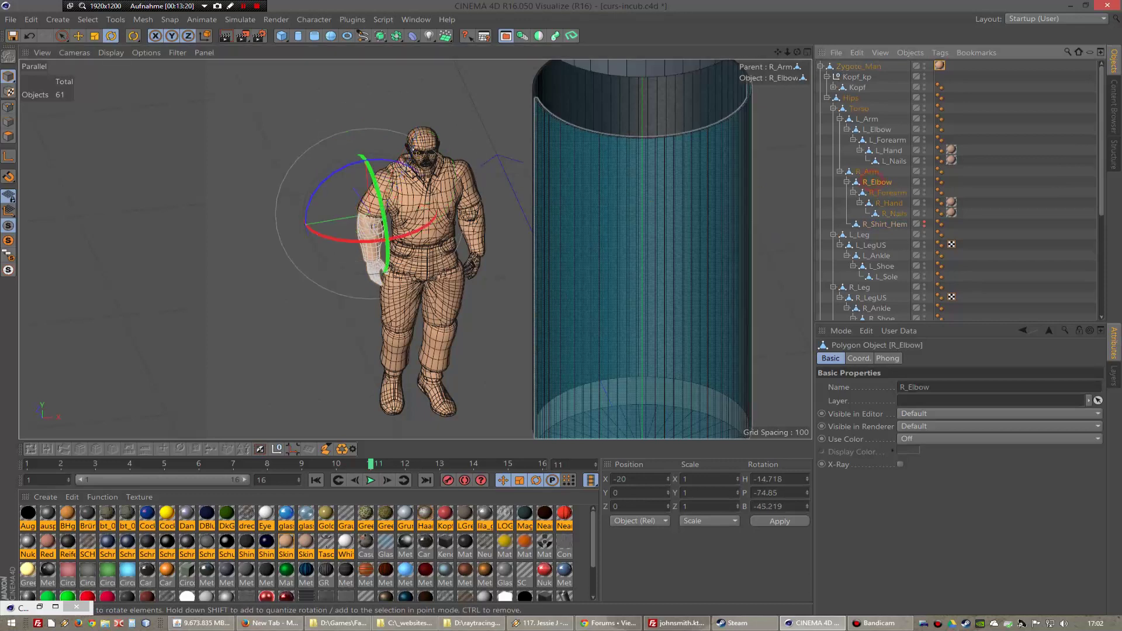
pyautogui.click(375, 159)
pyautogui.press('F2')
# - Move Zygote_Man toward the tube centre and set its X and Z coordinates to 0
pyautogui.scroll(-3, 476, 234)
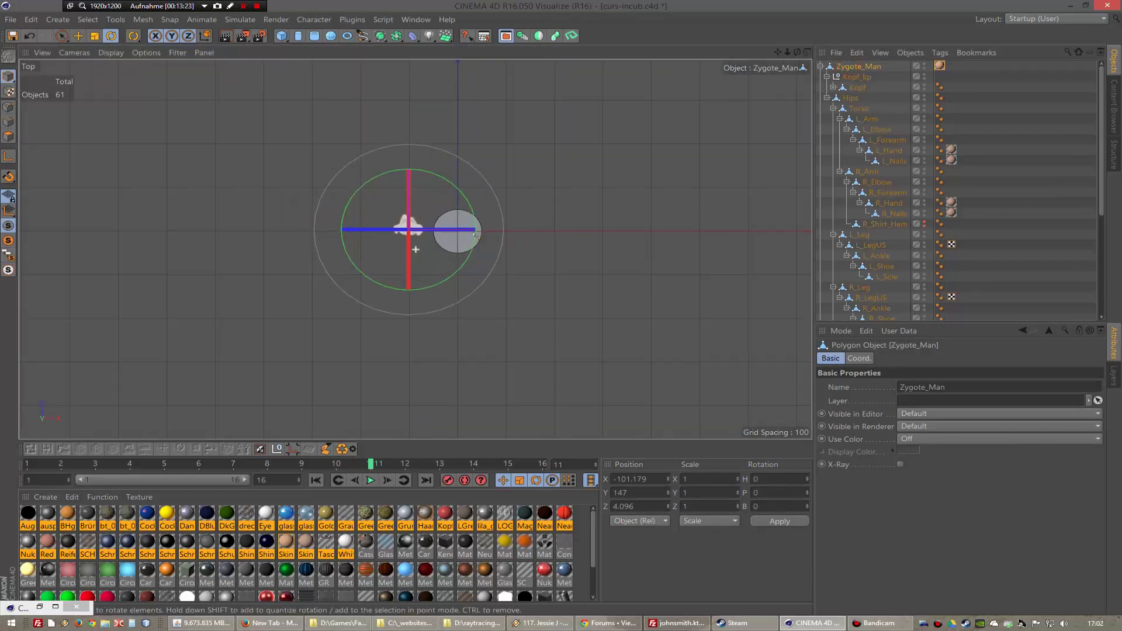
pyautogui.click(78, 35)
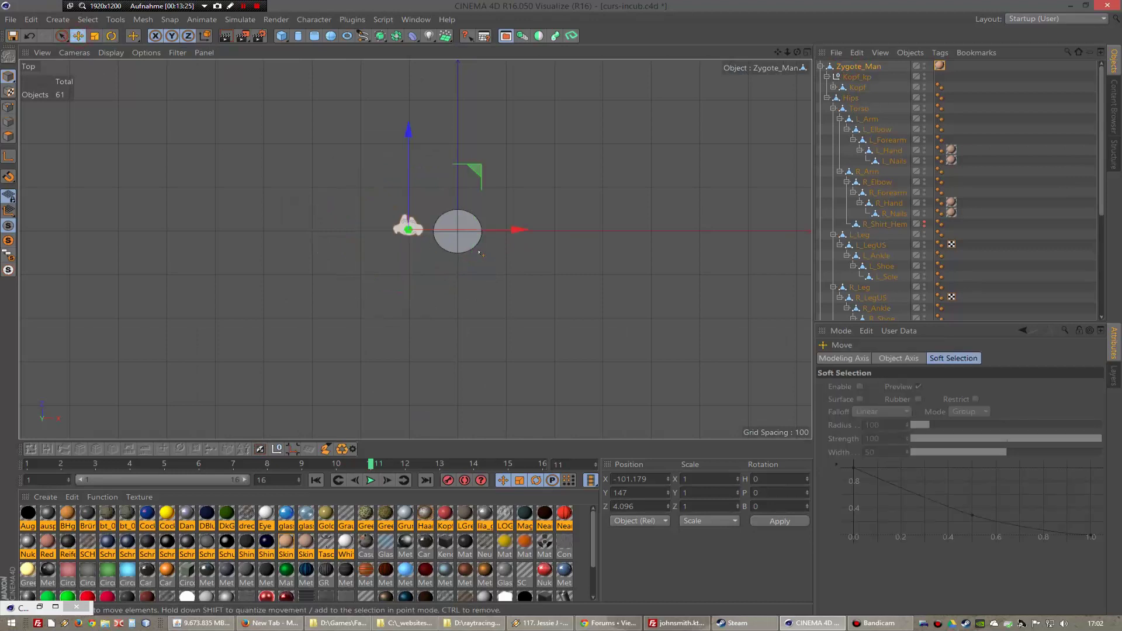
pyautogui.moveTo(526, 228); pyautogui.dragTo(572, 230)
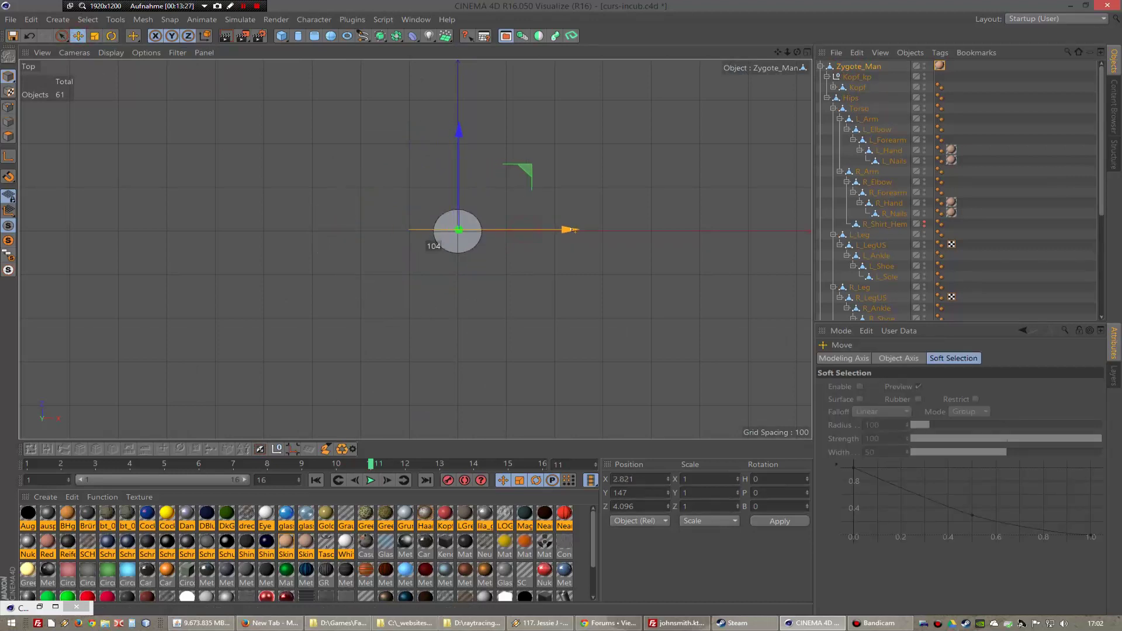
pyautogui.scroll(1, 416, 248)
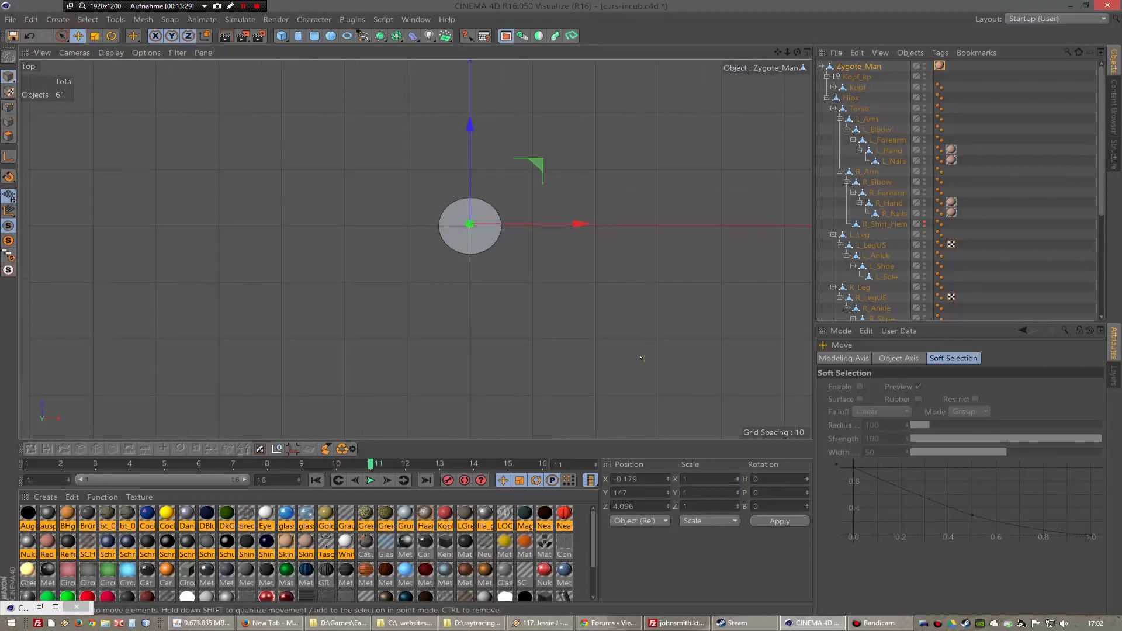
pyautogui.keyDown('alt'); pyautogui.moveTo(641, 358); pyautogui.dragTo(649, 484); pyautogui.keyUp('alt')
pyautogui.click(648, 483)
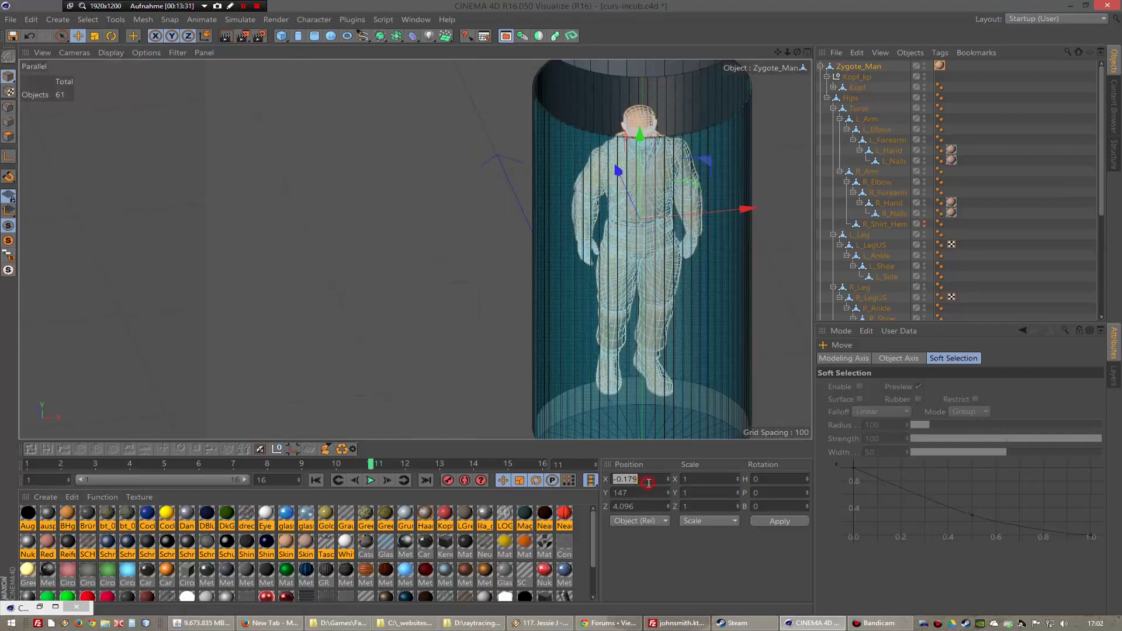
pyautogui.write('0')
pyautogui.click(648, 507)
pyautogui.write('0')
pyautogui.click(761, 521)
# - Lower the figure to Y 140 and shift it back to Z -8 inside the tube
pyautogui.press('F3')
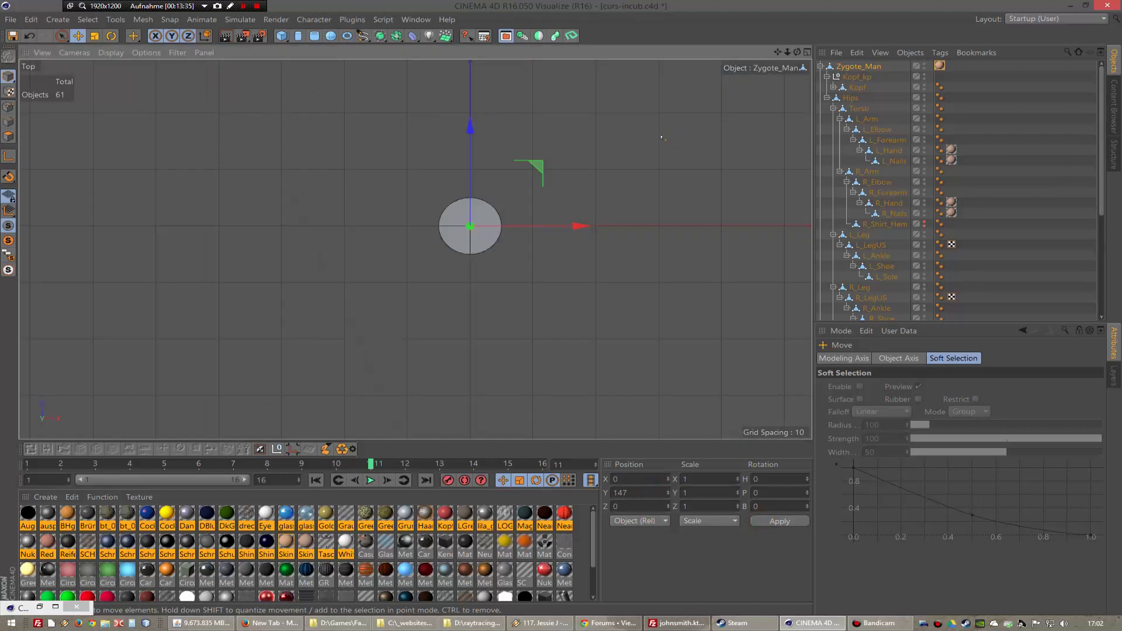
pyautogui.scroll(-1, 416, 250)
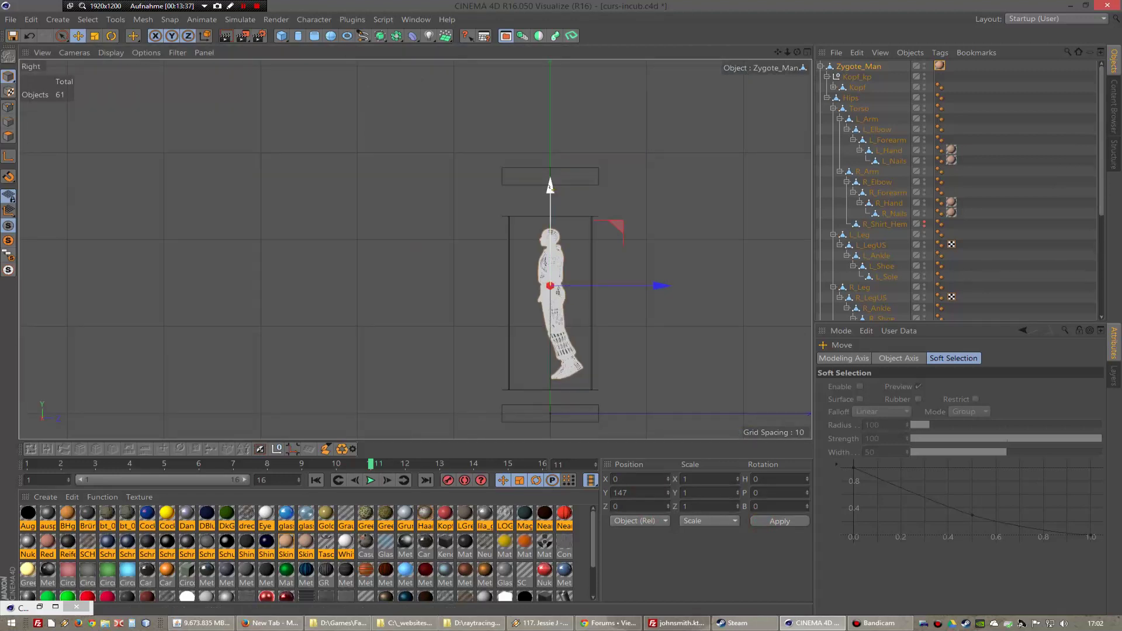
pyautogui.moveTo(550, 172); pyautogui.dragTo(549, 195)
pyautogui.press('F1')
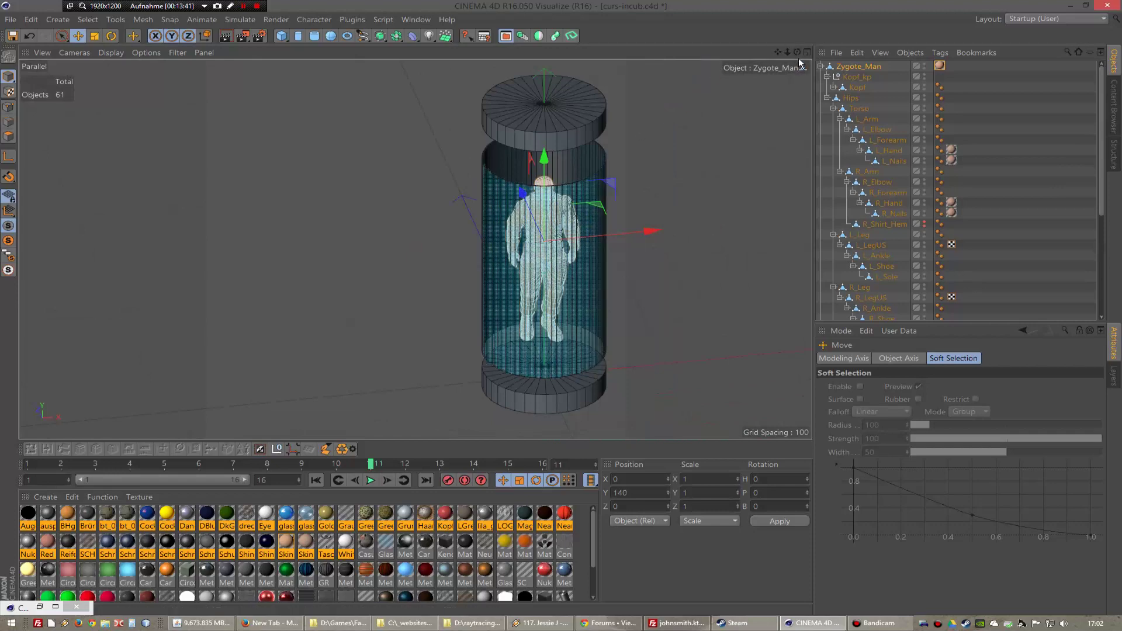
pyautogui.keyDown('alt'); pyautogui.moveTo(414, 245); pyautogui.dragTo(415, 249); pyautogui.keyUp('alt')
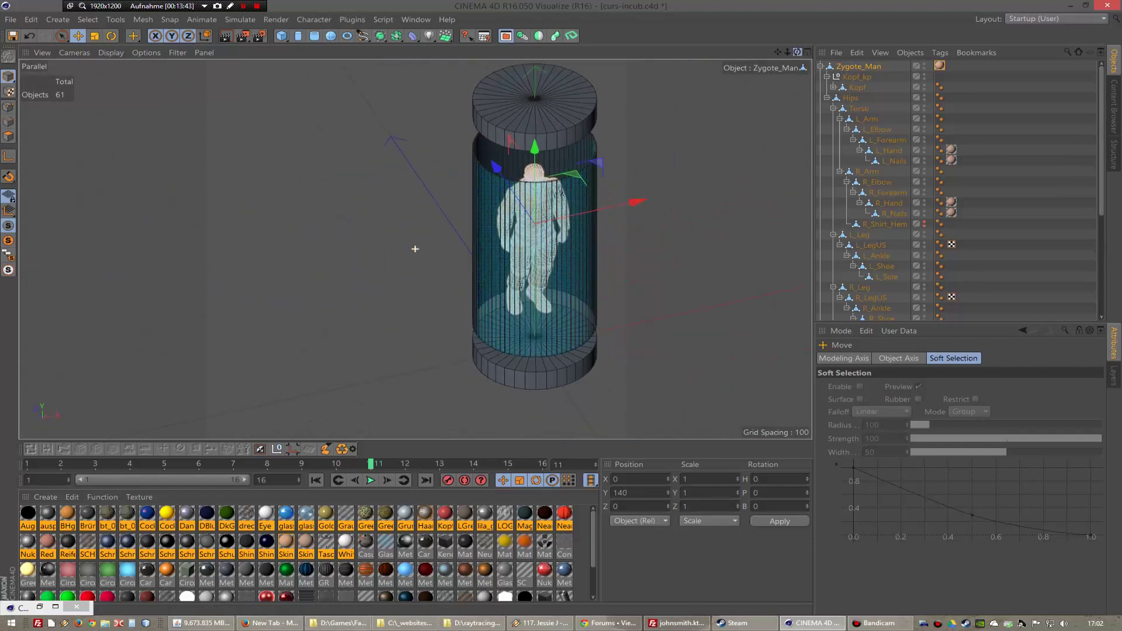
pyautogui.moveTo(492, 166); pyautogui.dragTo(496, 170)
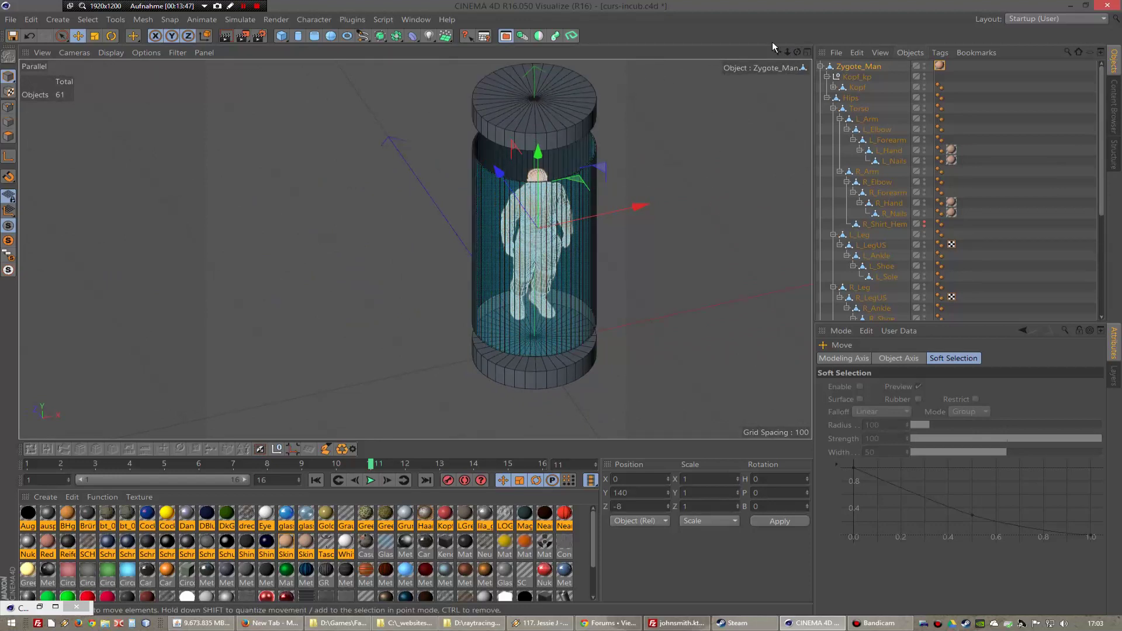
pyautogui.press('F2')
pyautogui.press('F3')
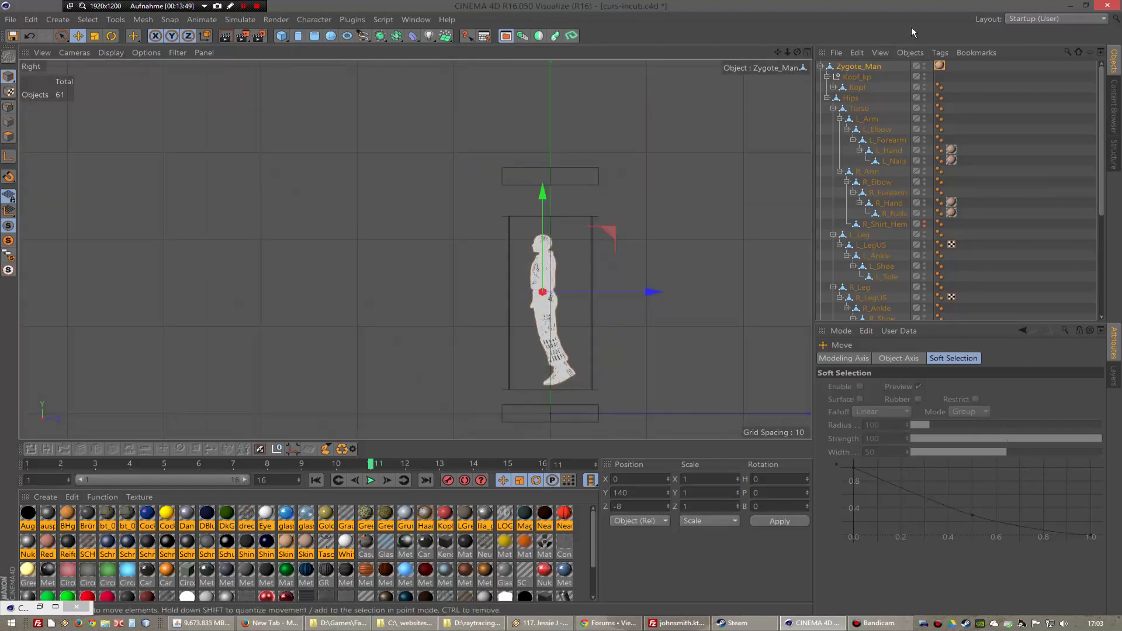
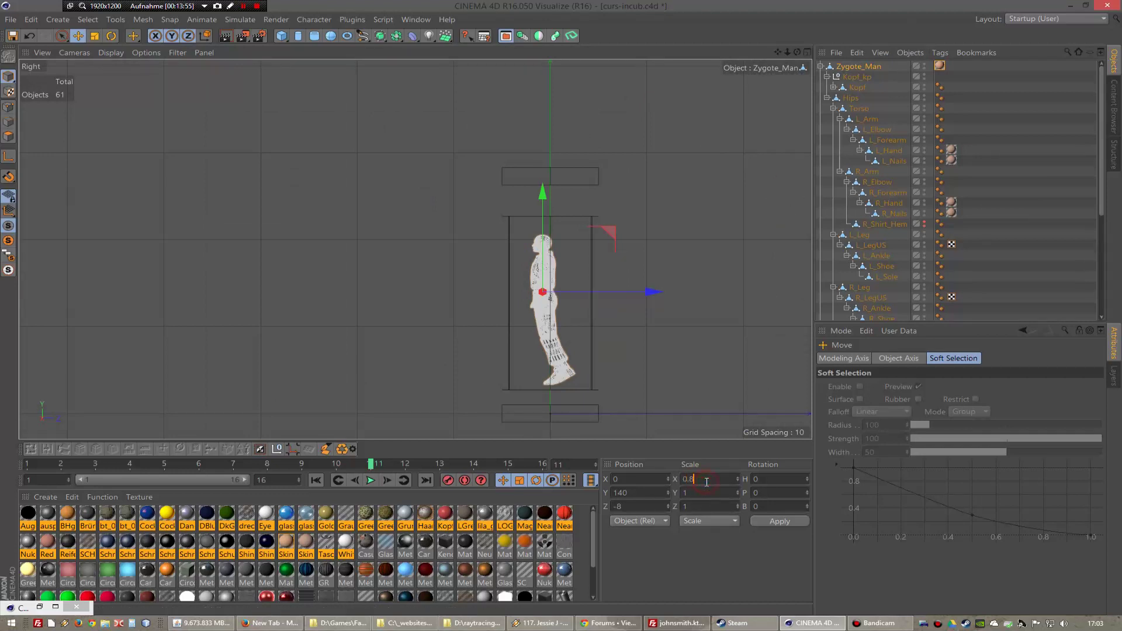
# - Undo the 0.9 X-scale edit to keep scale 1, and frame the incubator in Parallel view
pyautogui.press('BackSpace')
pyautogui.write('9')
pyautogui.write('.9')
pyautogui.hotkey('ctrl', 'z')
pyautogui.hotkey('ctrl', 'z')
pyautogui.hotkey('ctrl', 'z')
pyautogui.hotkey('ctrl', 'z')
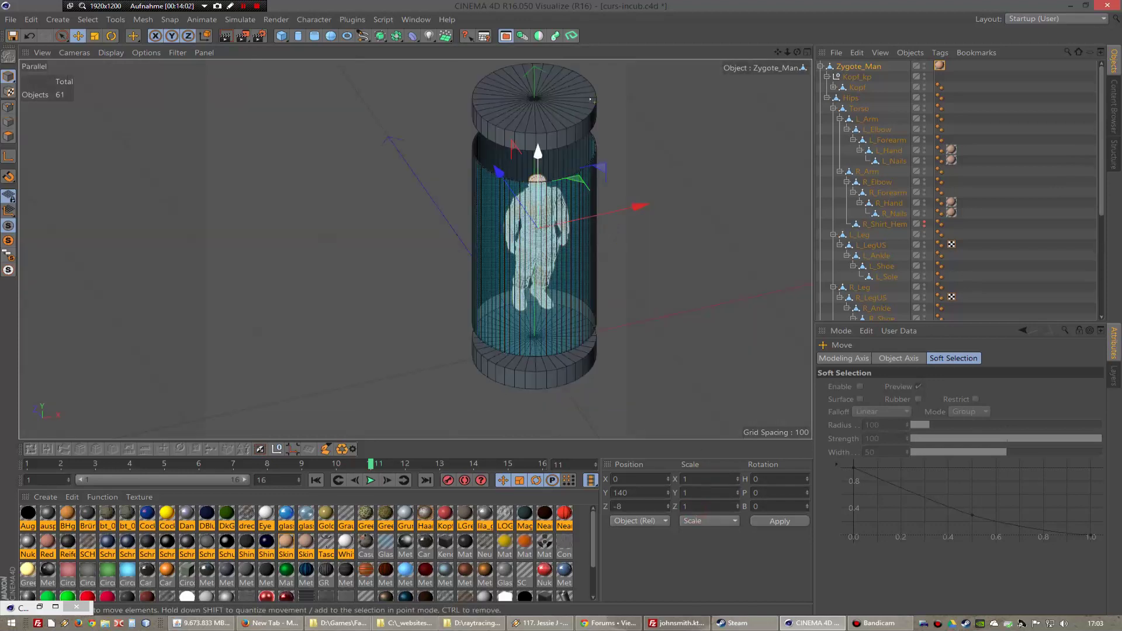
pyautogui.hotkey('ctrl', 'shift', 'z')
pyautogui.hotkey('ctrl', 'shift', 'z')
pyautogui.hotkey('ctrl', 'shift', 'z')
pyautogui.hotkey('ctrl', 'shift', 'z')
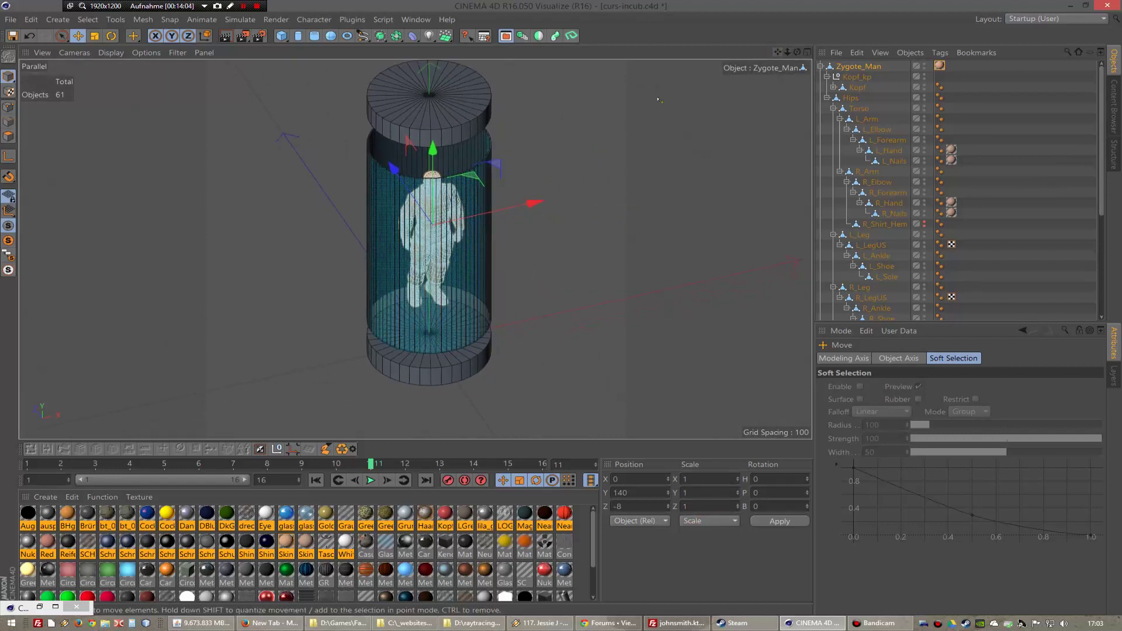
# - Render a preview of the incubator scene to the Picture Viewer, then close it
pyautogui.click(242, 37)
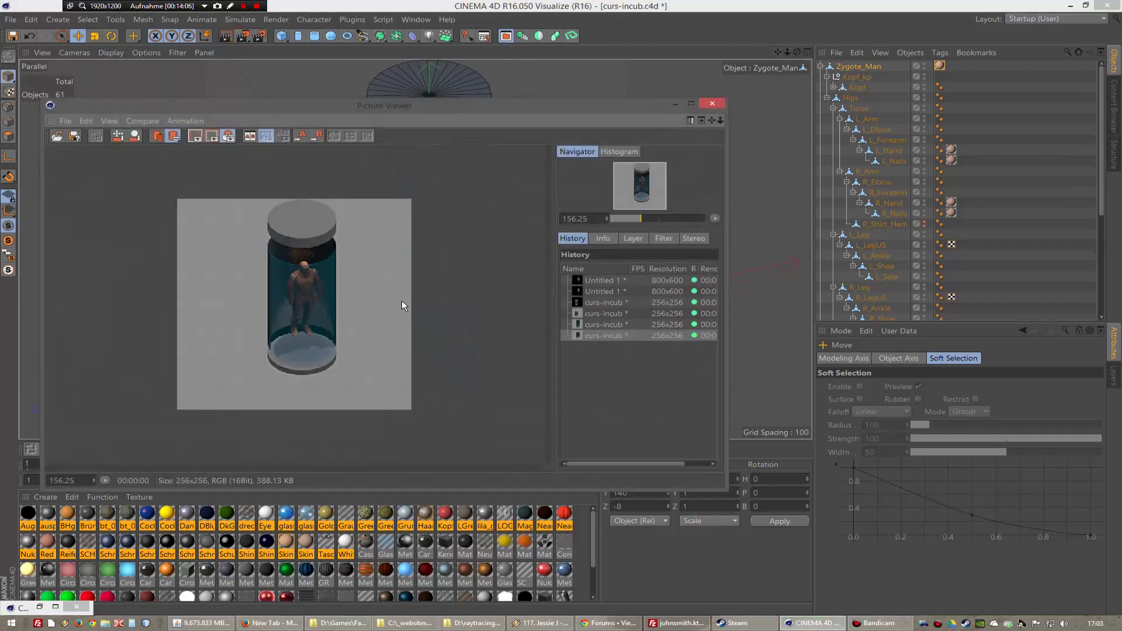
pyautogui.scroll(3, 386, 292)
pyautogui.scroll(2, 439, 290)
pyautogui.scroll(-2, 439, 291)
pyautogui.scroll(-2, 440, 290)
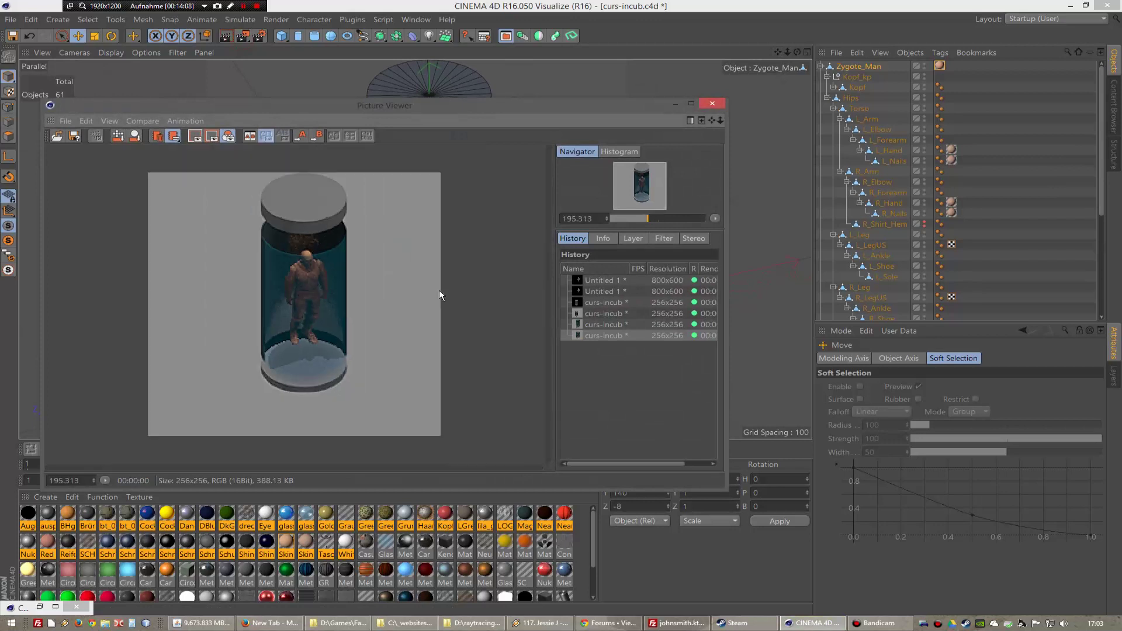
pyautogui.scroll(3, 439, 290)
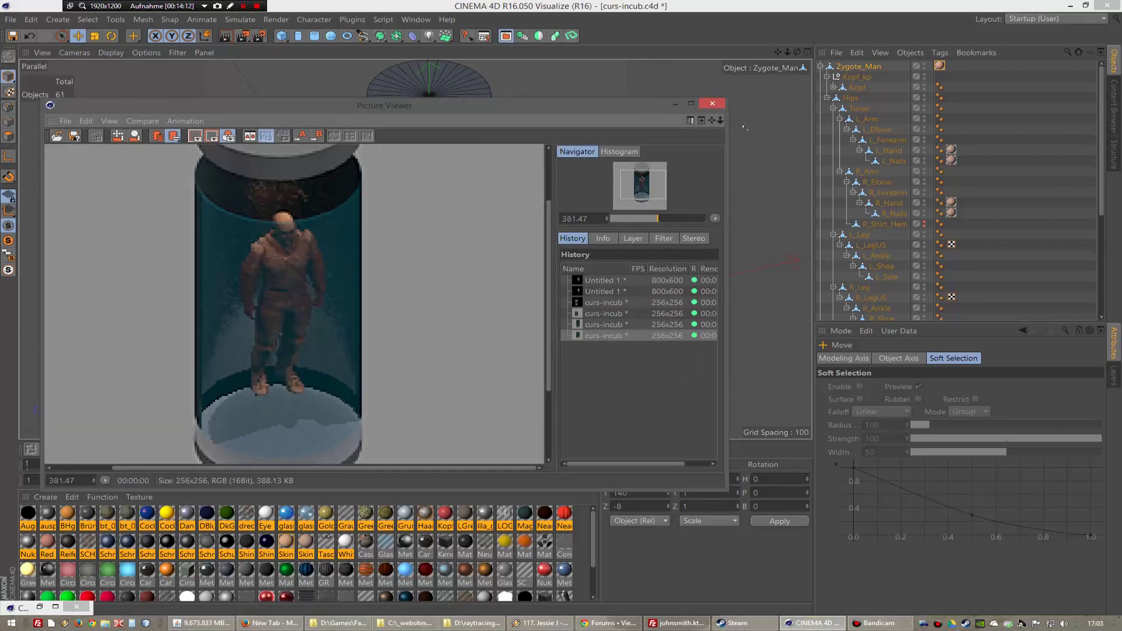
pyautogui.click(713, 104)
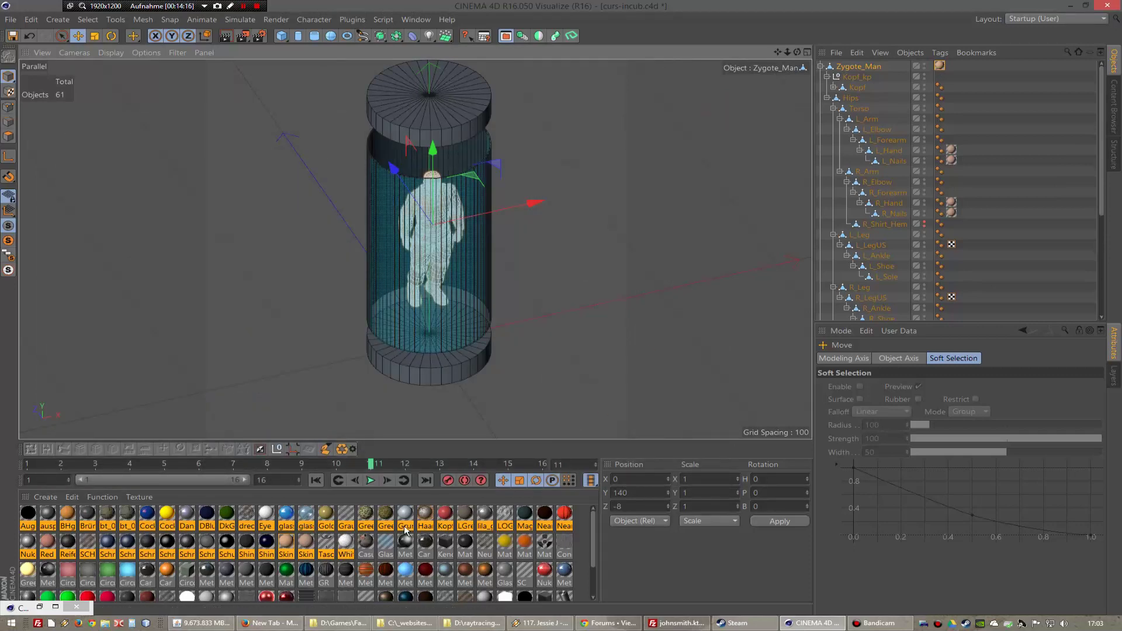
# - Apply the Eye material to Zygote_Man and render the scene again
pyautogui.moveTo(594, 526)
pyautogui.mouseDown()
pyautogui.moveTo(587, 555)
pyautogui.moveTo(587, 517)
pyautogui.mouseUp()
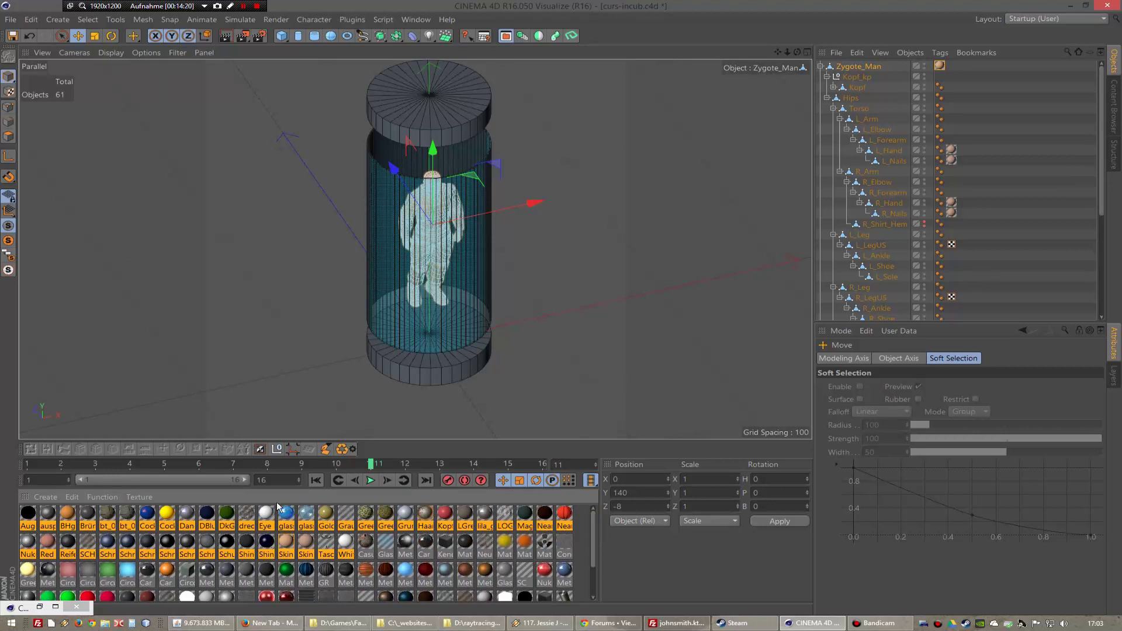
pyautogui.moveTo(267, 514); pyautogui.dragTo(955, 65)
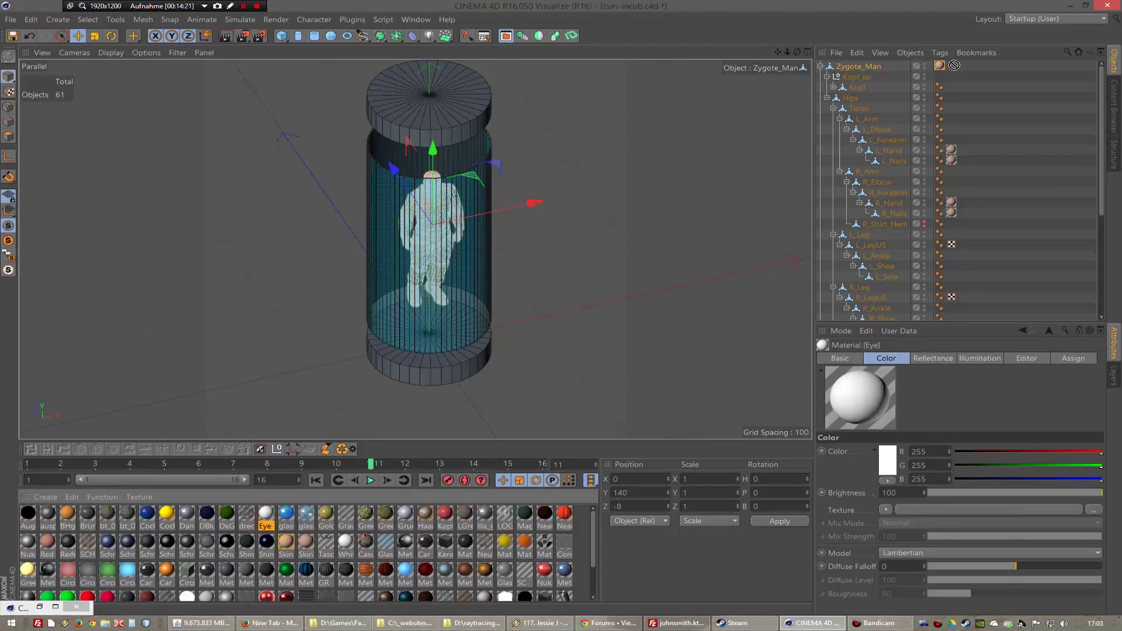
pyautogui.click(243, 37)
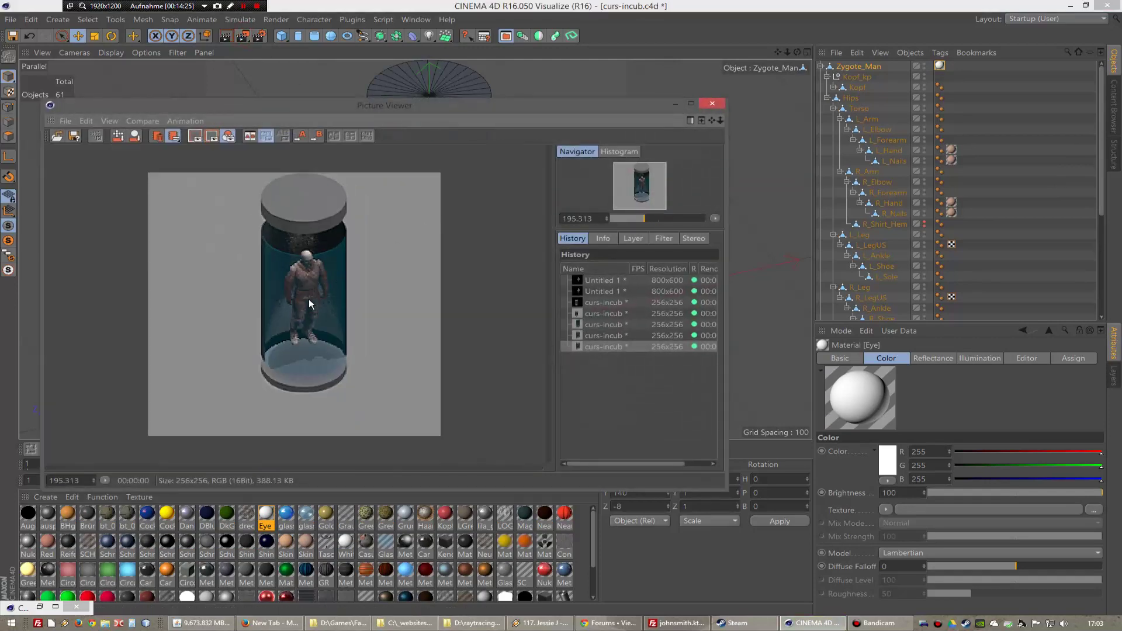
pyautogui.click(260, 35)
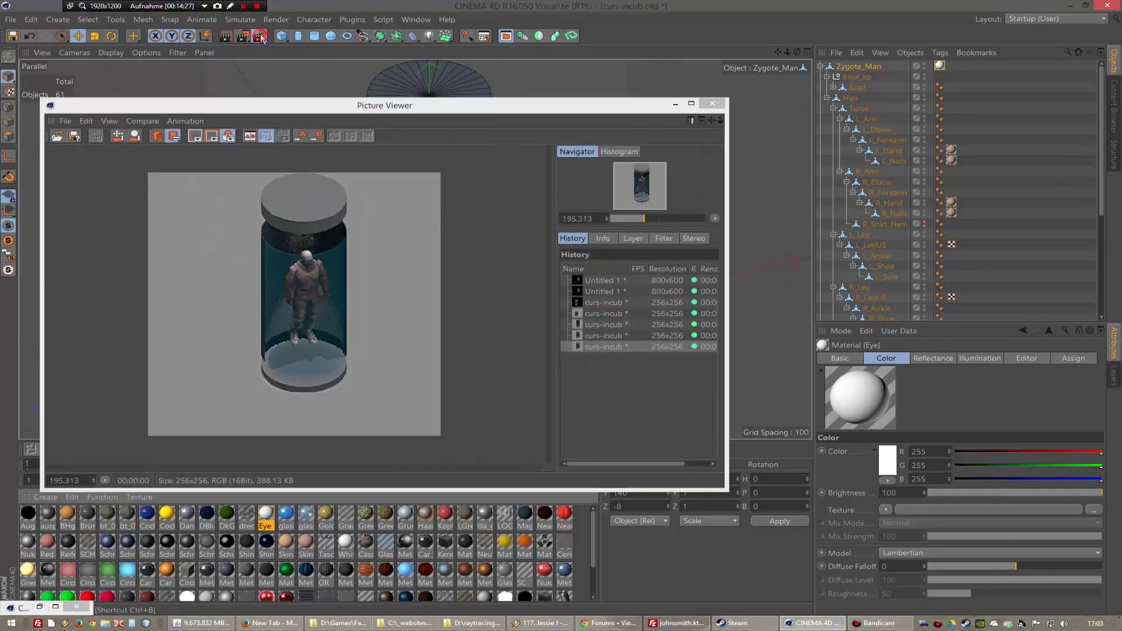
# - Disable Ambient Occlusion in the render settings and render a comparison image
pyautogui.click(38, 151)
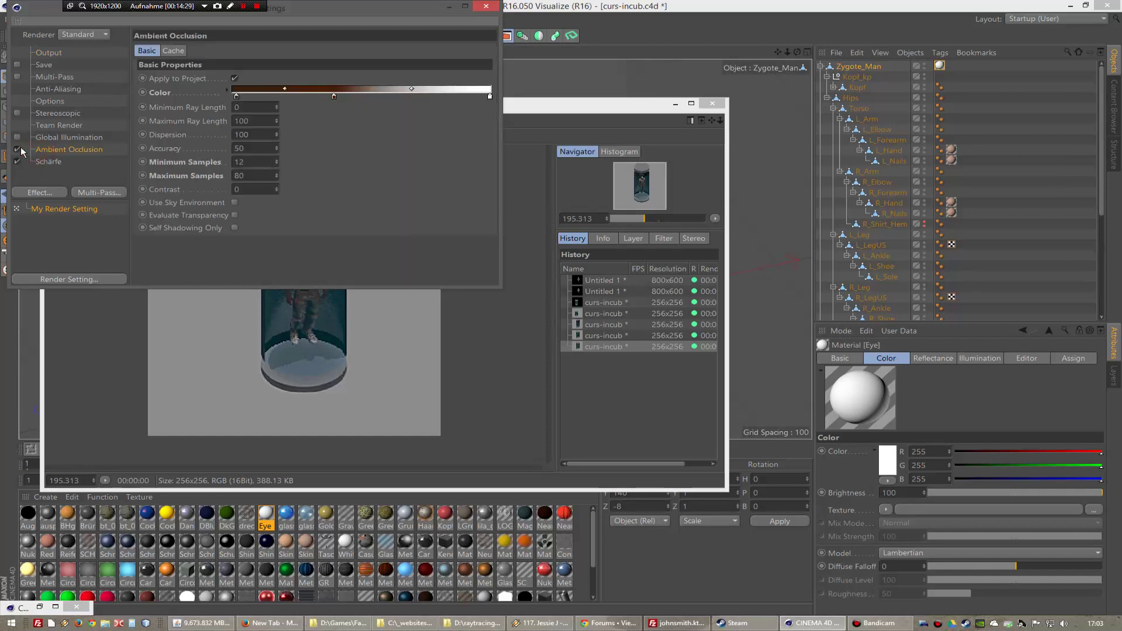
pyautogui.click(486, 6)
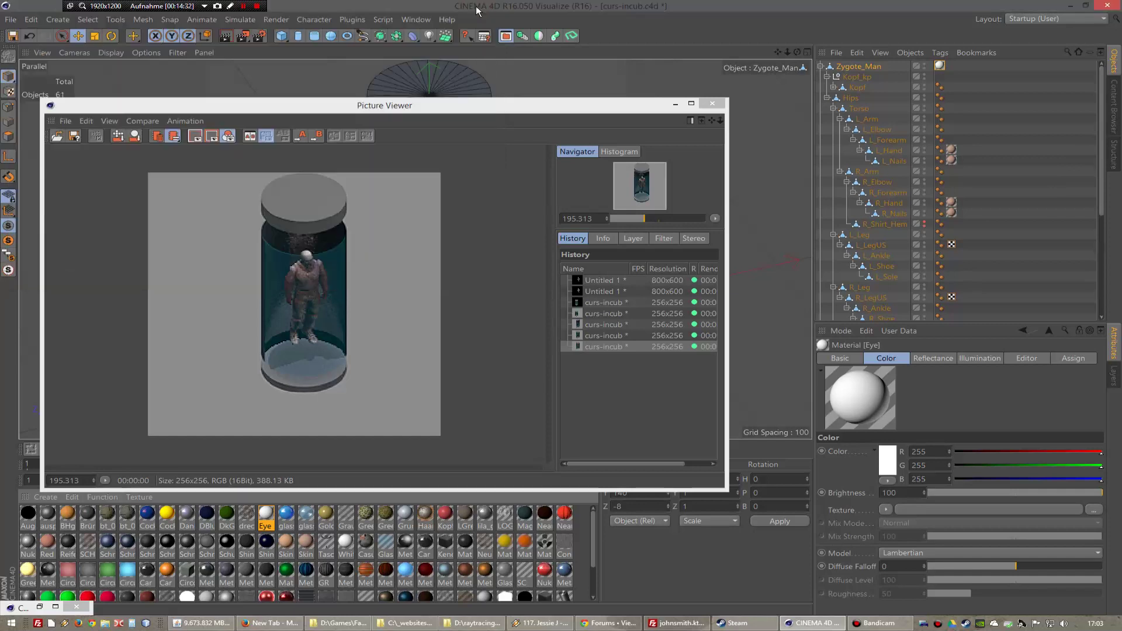
pyautogui.click(243, 36)
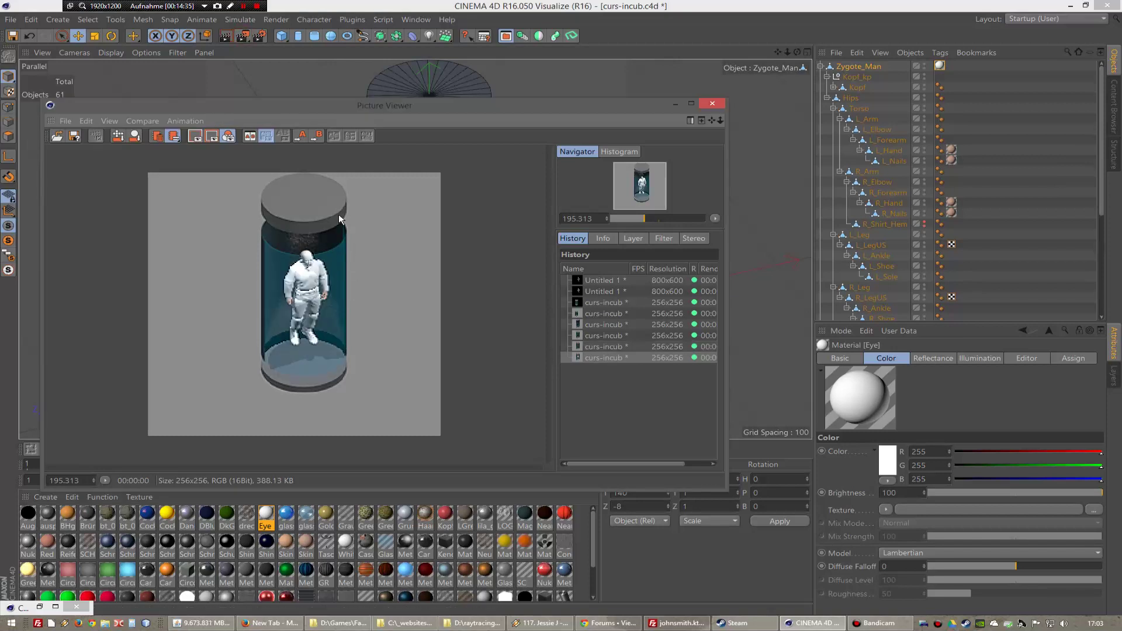
pyautogui.scroll(1, 330, 273)
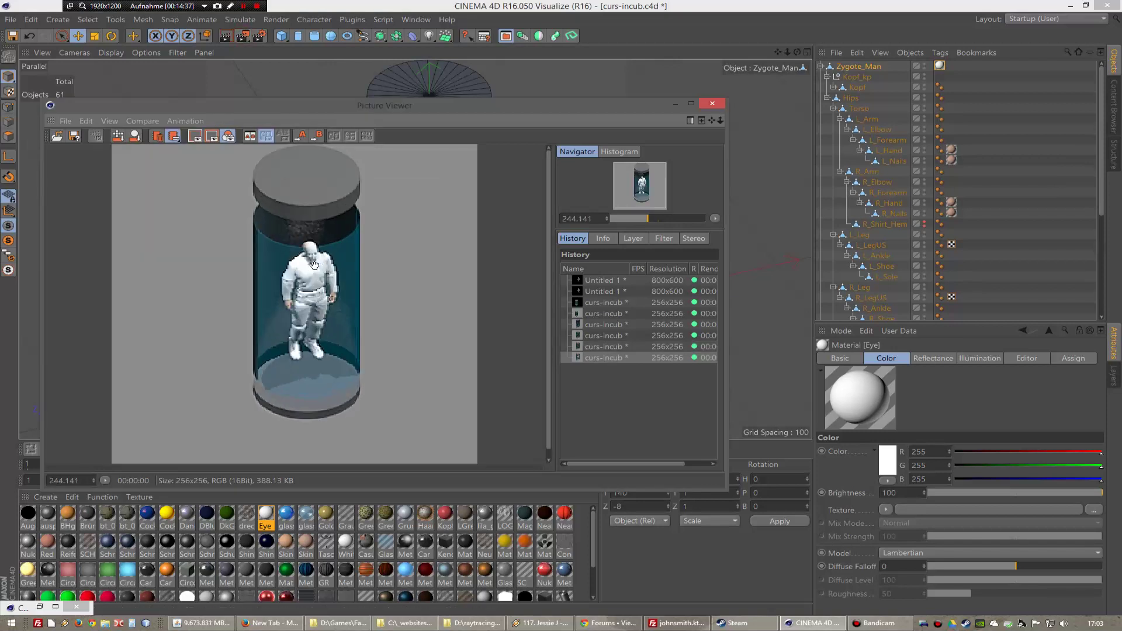
pyautogui.scroll(-1, 316, 269)
pyautogui.scroll(-1, 316, 269)
# - Re-enable Ambient Occlusion, render again, and reopen its settings page
pyautogui.click(259, 36)
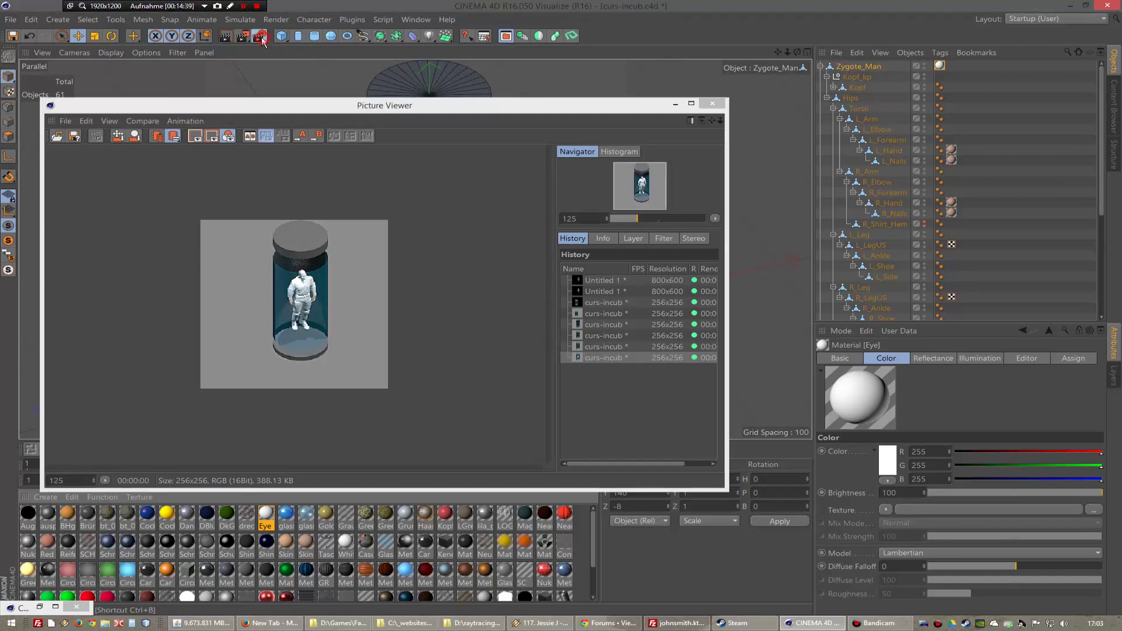
pyautogui.click(17, 149)
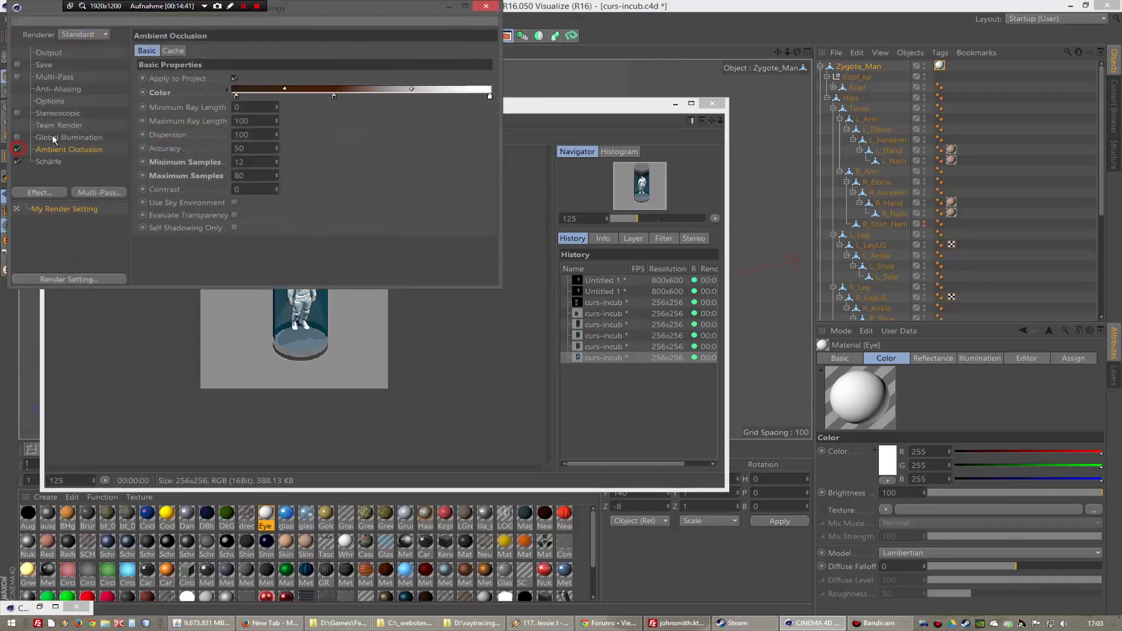
pyautogui.click(486, 6)
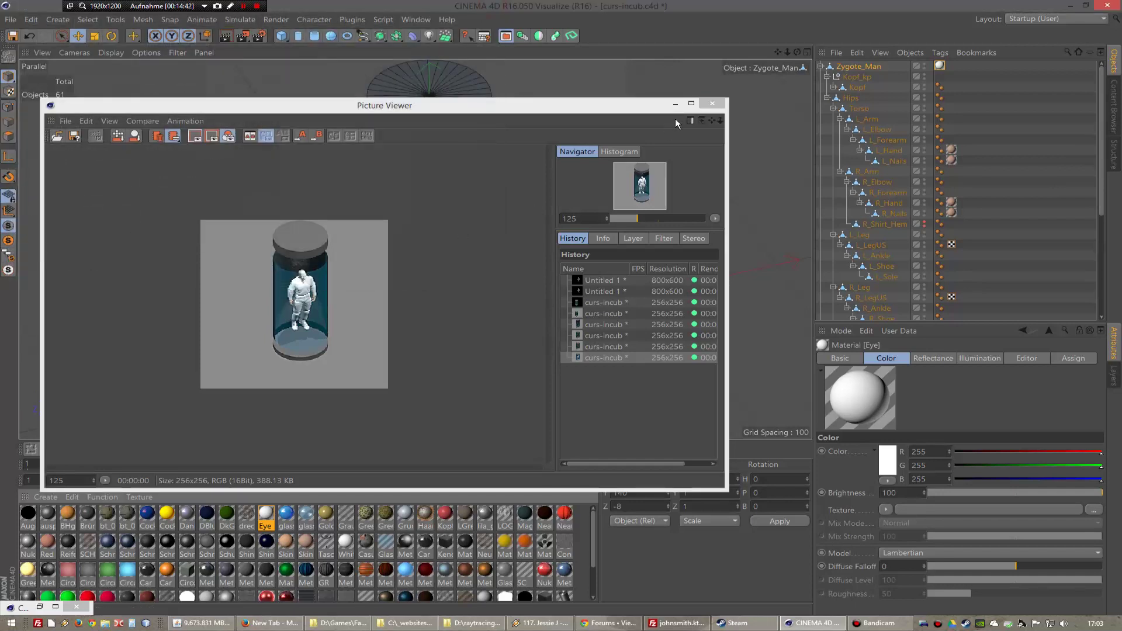
pyautogui.click(247, 35)
pyautogui.scroll(3, 341, 284)
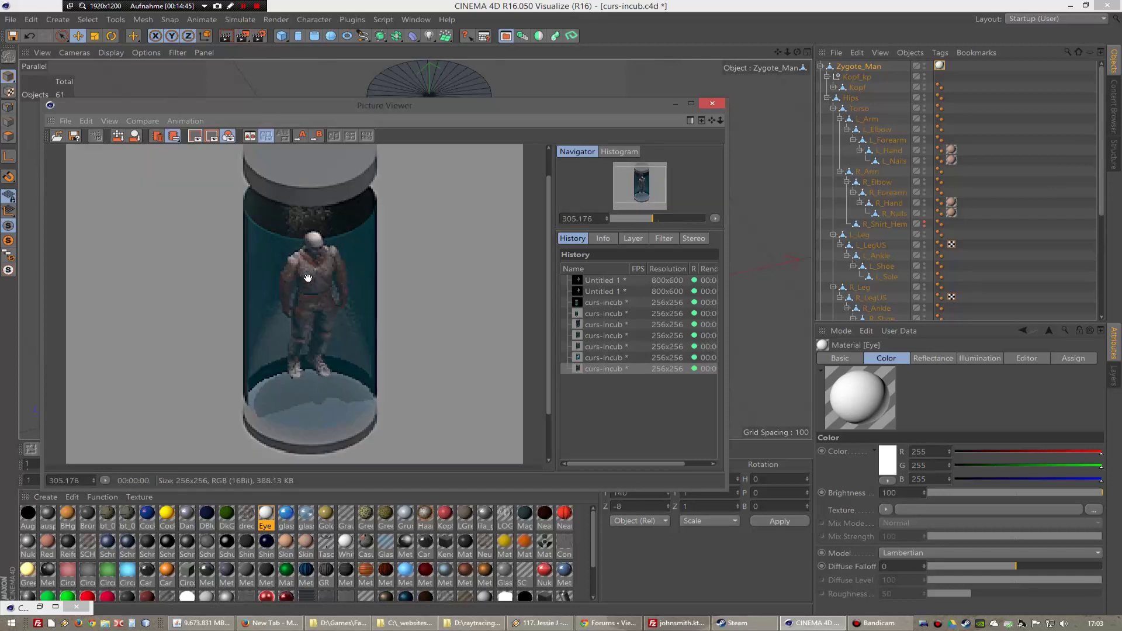
pyautogui.scroll(2, 336, 282)
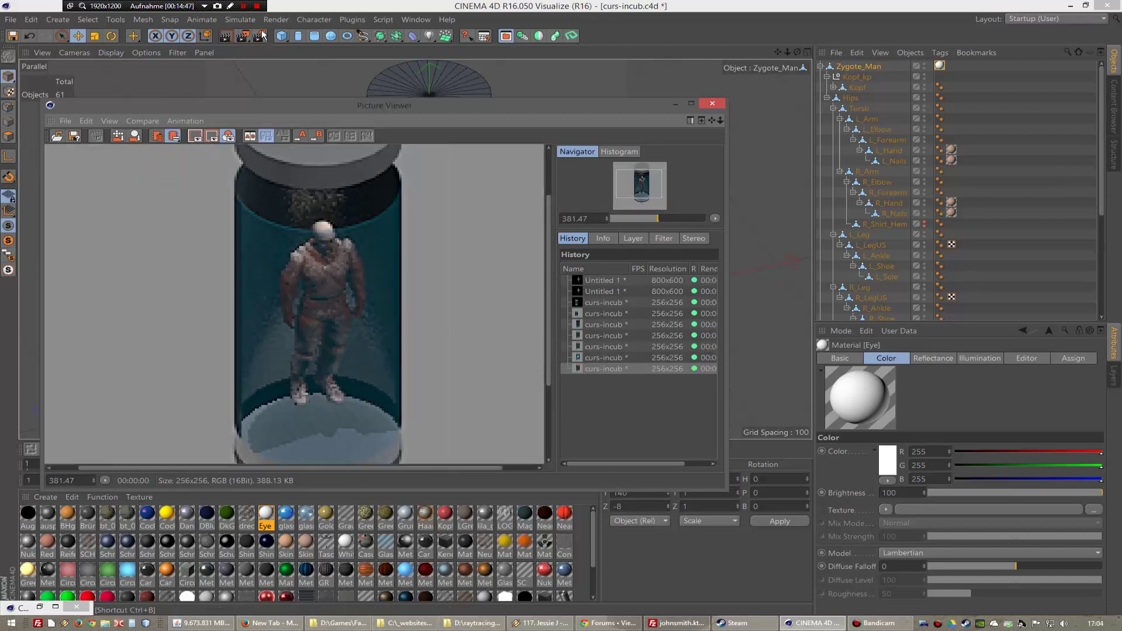
pyautogui.click(259, 36)
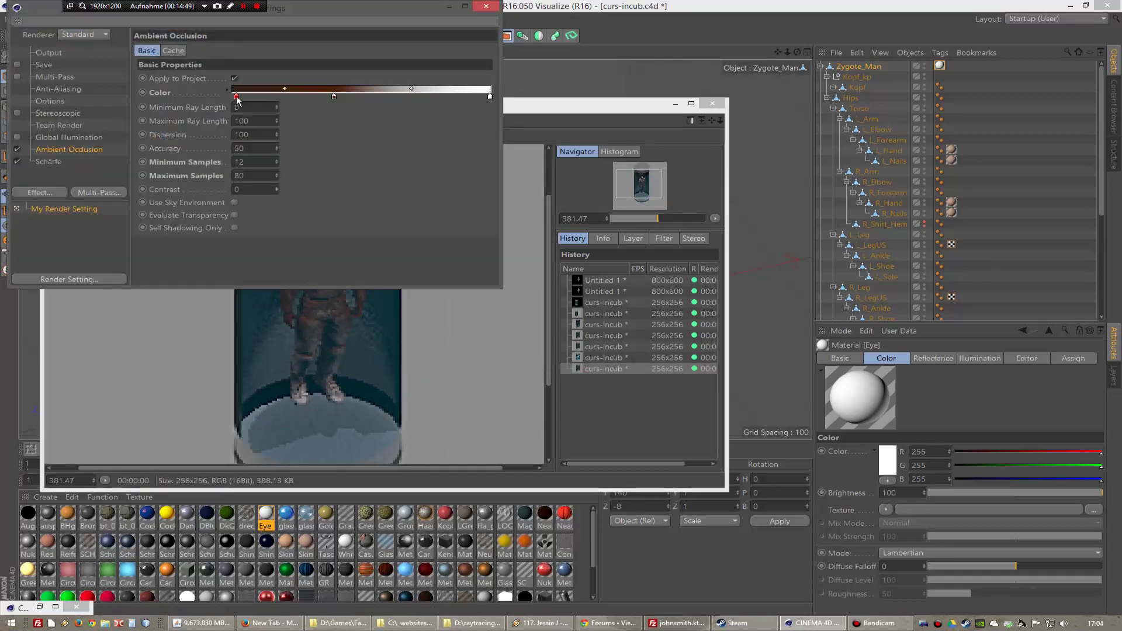
# - Recolour the left and middle Ambient Occlusion gradient knots to teal shades
pyautogui.doubleClick(237, 97)
pyautogui.moveTo(257, 53); pyautogui.dragTo(273, 52)
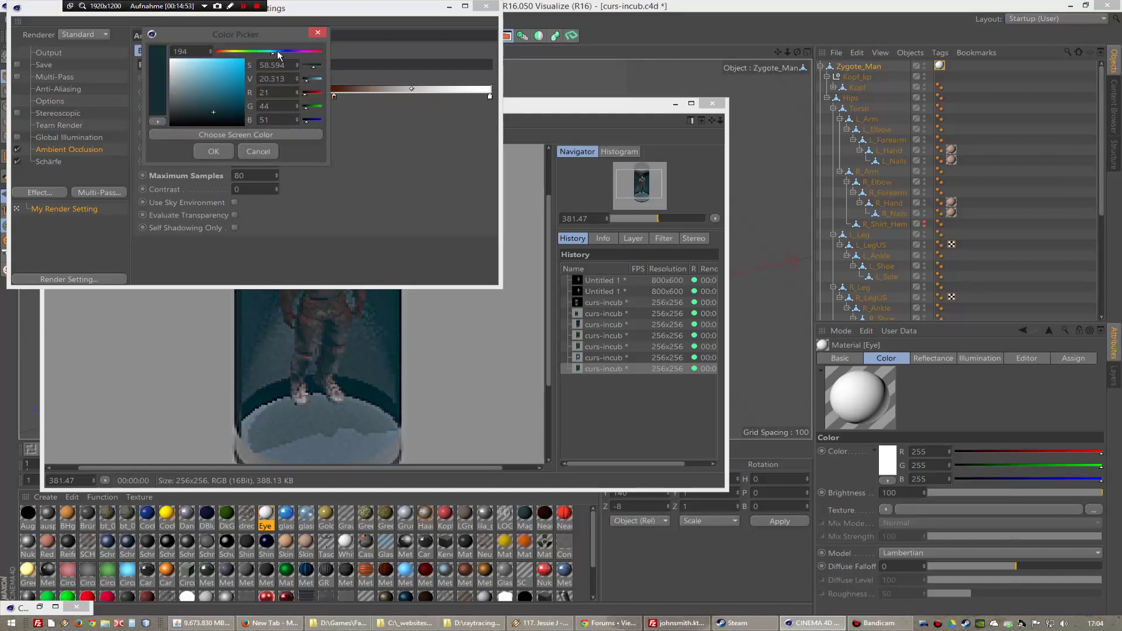
pyautogui.moveTo(212, 105); pyautogui.dragTo(214, 95)
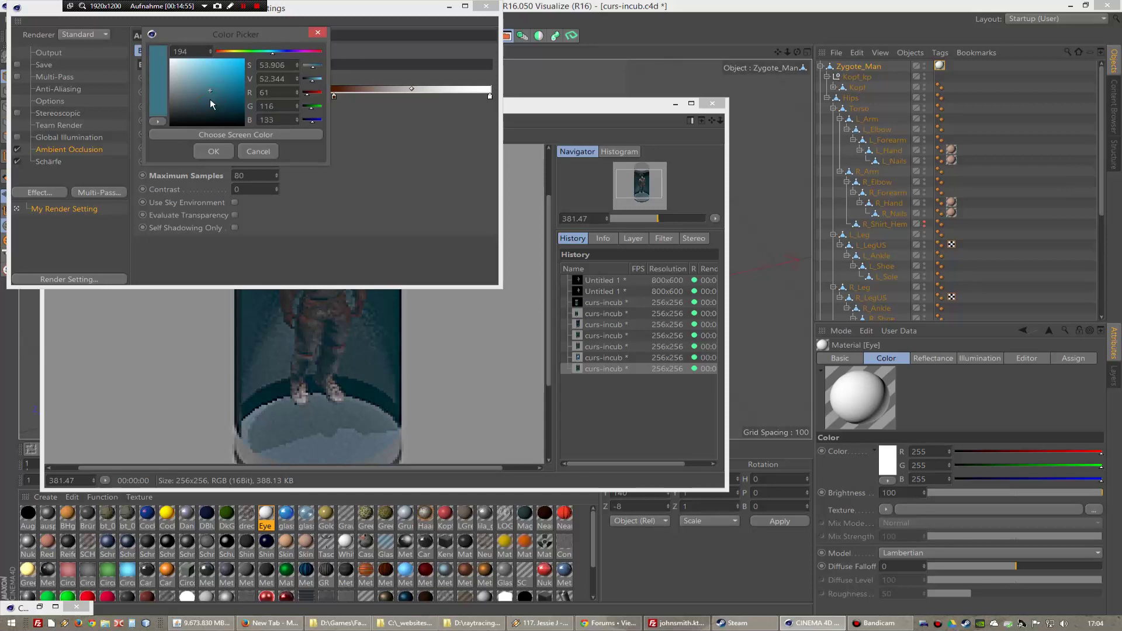
pyautogui.click(213, 151)
pyautogui.doubleClick(334, 96)
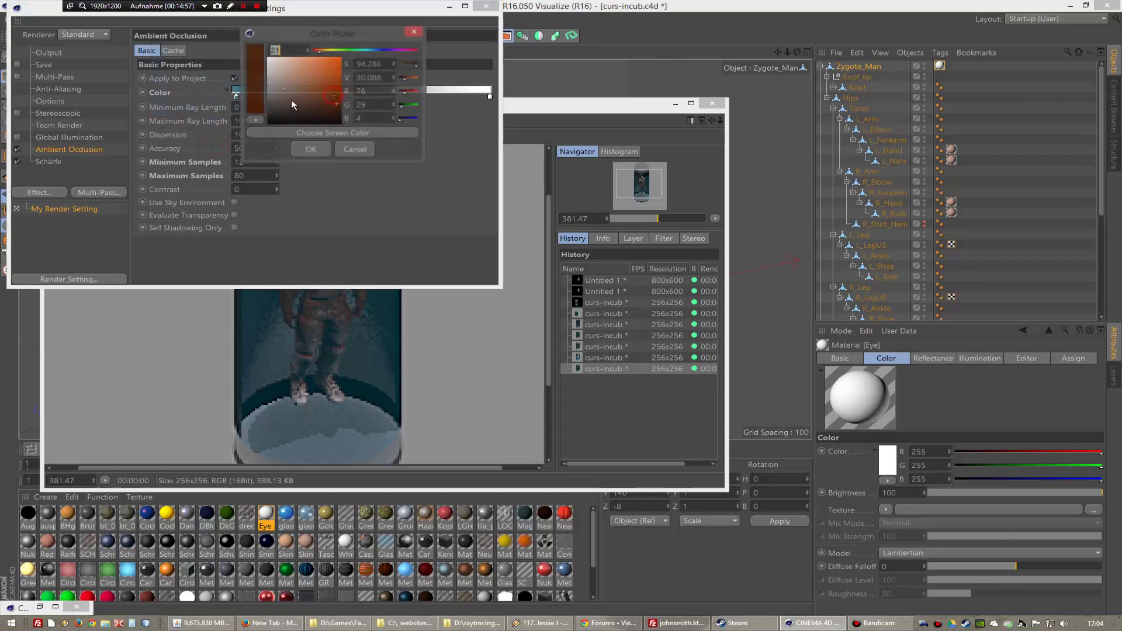
pyautogui.click(369, 51)
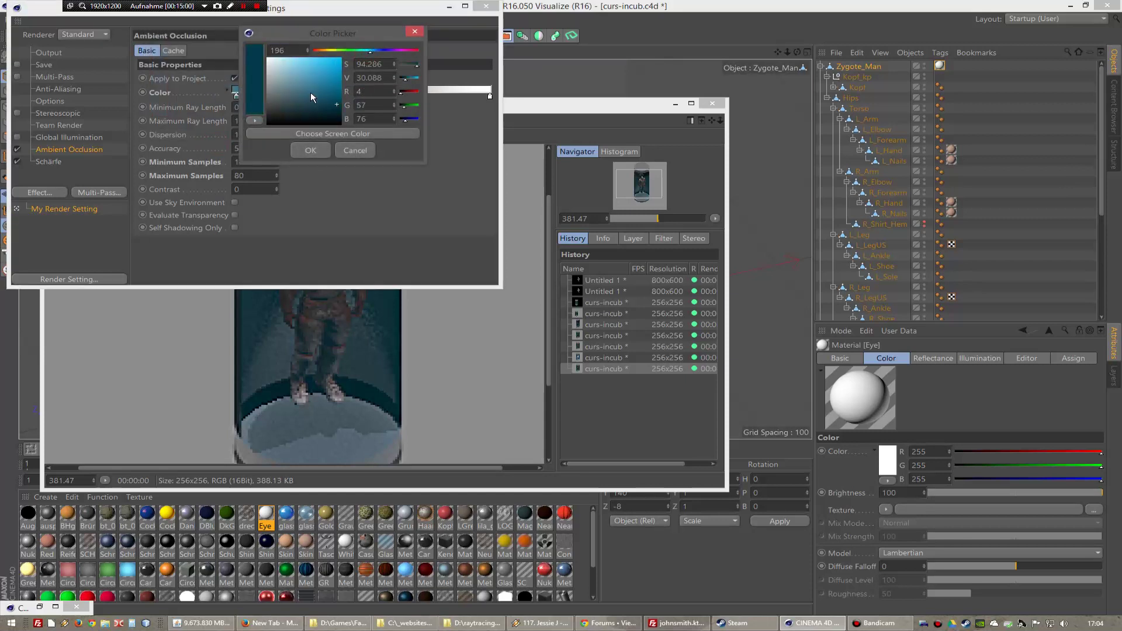
pyautogui.moveTo(311, 93); pyautogui.dragTo(318, 89)
pyautogui.click(306, 153)
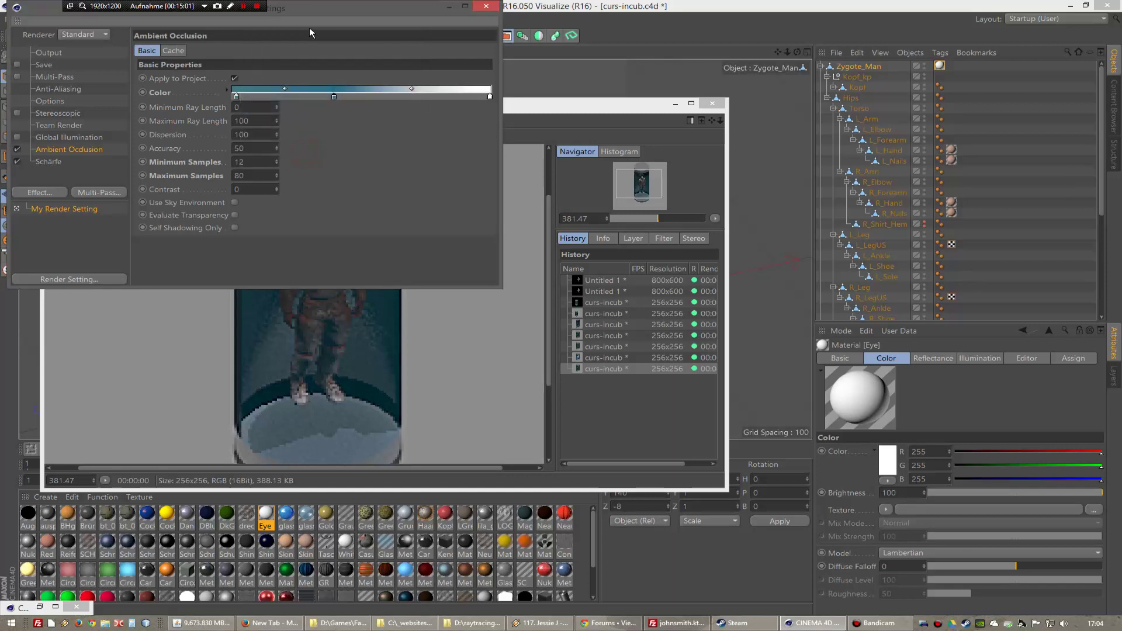
# - Render the scene with teal occlusion and centre the preview on the figure
pyautogui.click(450, 8)
pyautogui.click(244, 37)
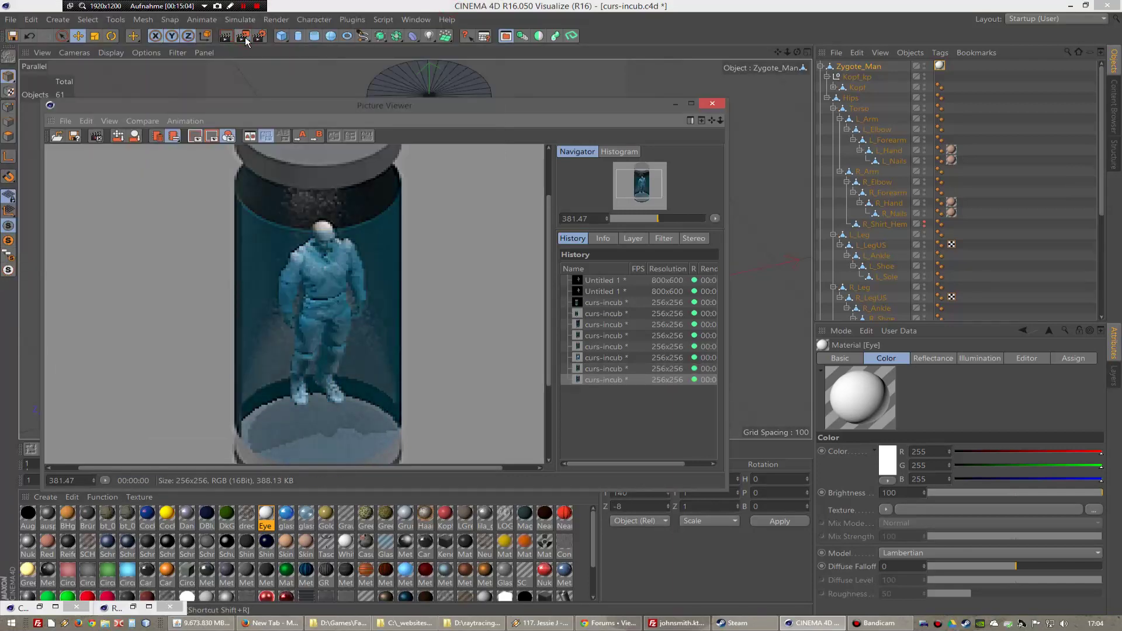
pyautogui.scroll(-2, 388, 222)
pyautogui.scroll(2, 388, 222)
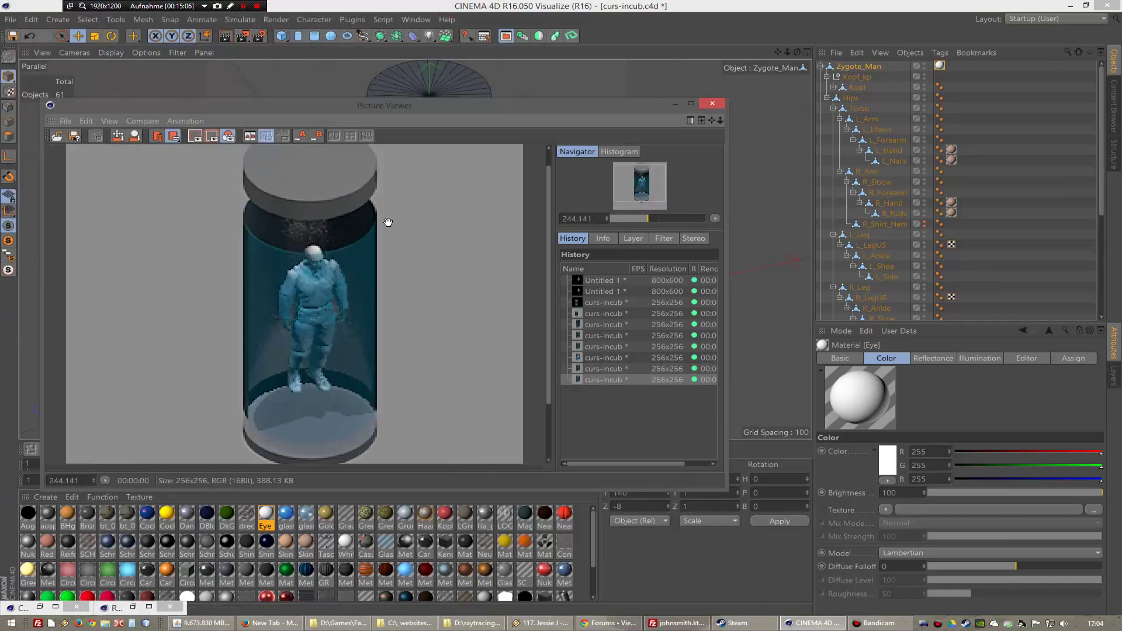
pyautogui.moveTo(642, 181); pyautogui.dragTo(644, 173)
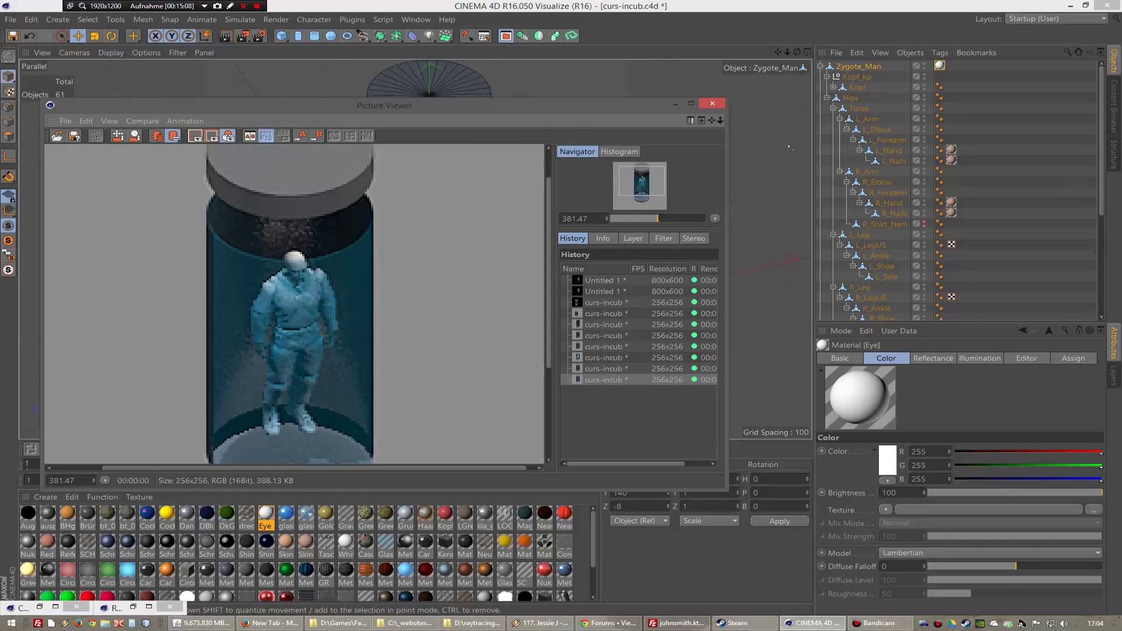
# - Tint Eye's transparency pale yellow, disable reflectance, and set its colour to R 255, G 240, B 207
pyautogui.click(712, 104)
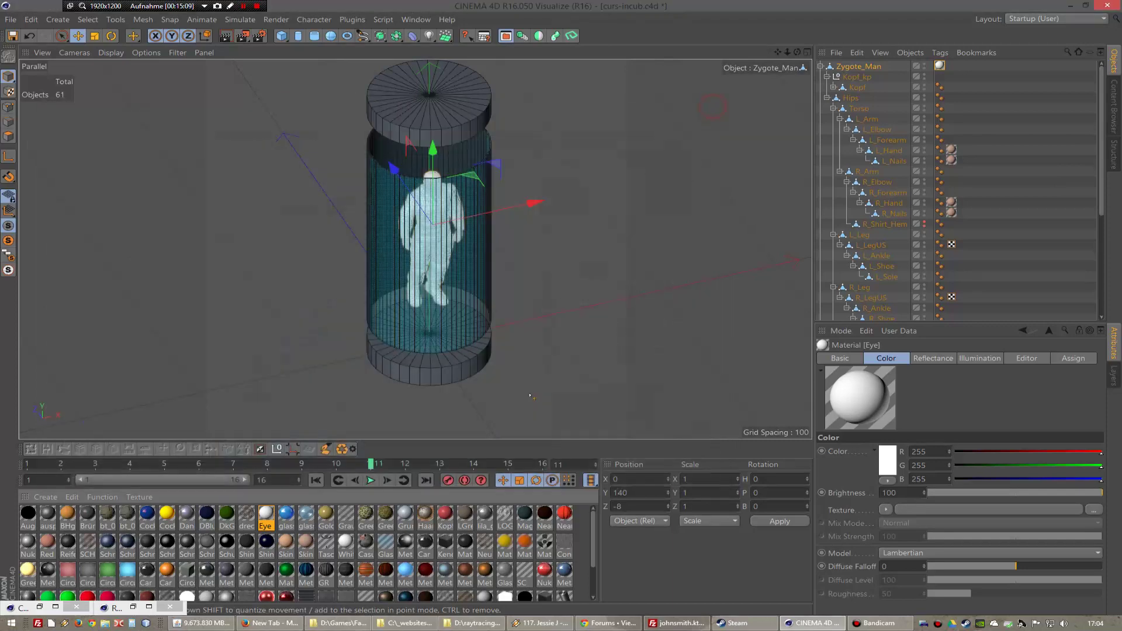
pyautogui.doubleClick(266, 517)
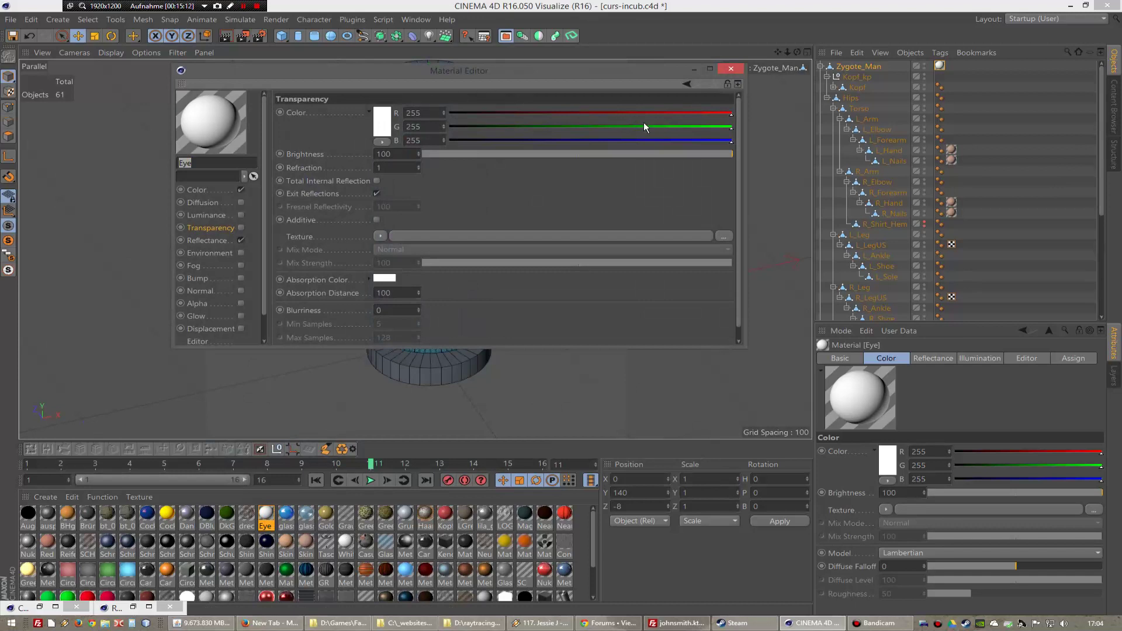
pyautogui.moveTo(727, 128)
pyautogui.mouseDown()
pyautogui.moveTo(665, 140)
pyautogui.moveTo(701, 128)
pyautogui.mouseUp()
pyautogui.click(216, 241)
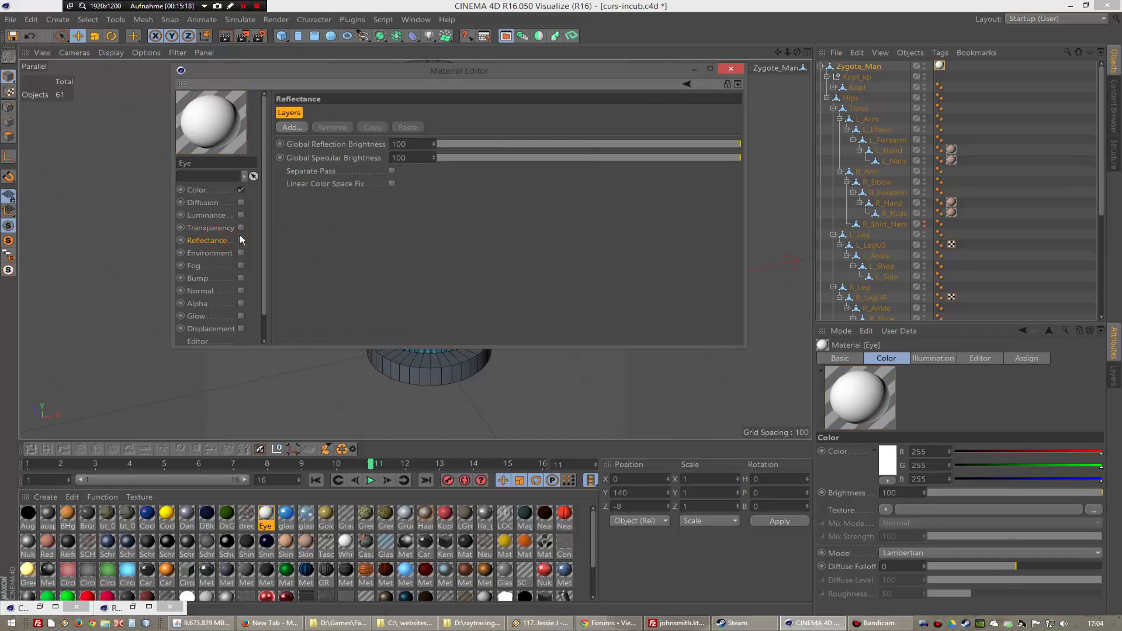
pyautogui.click(224, 191)
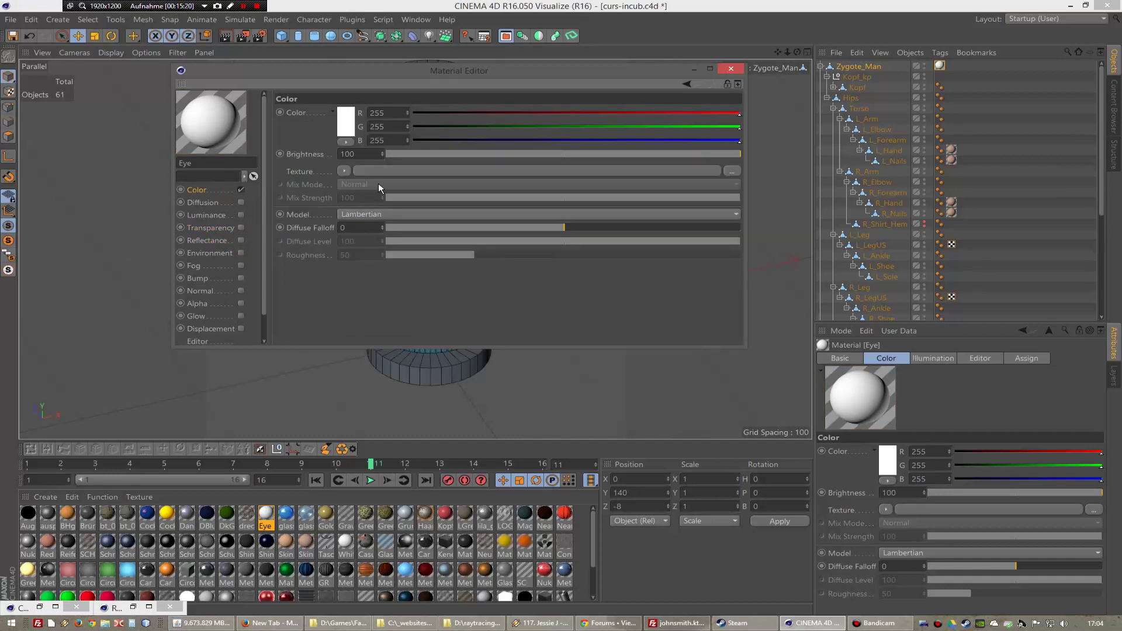
pyautogui.moveTo(718, 131); pyautogui.dragTo(678, 141)
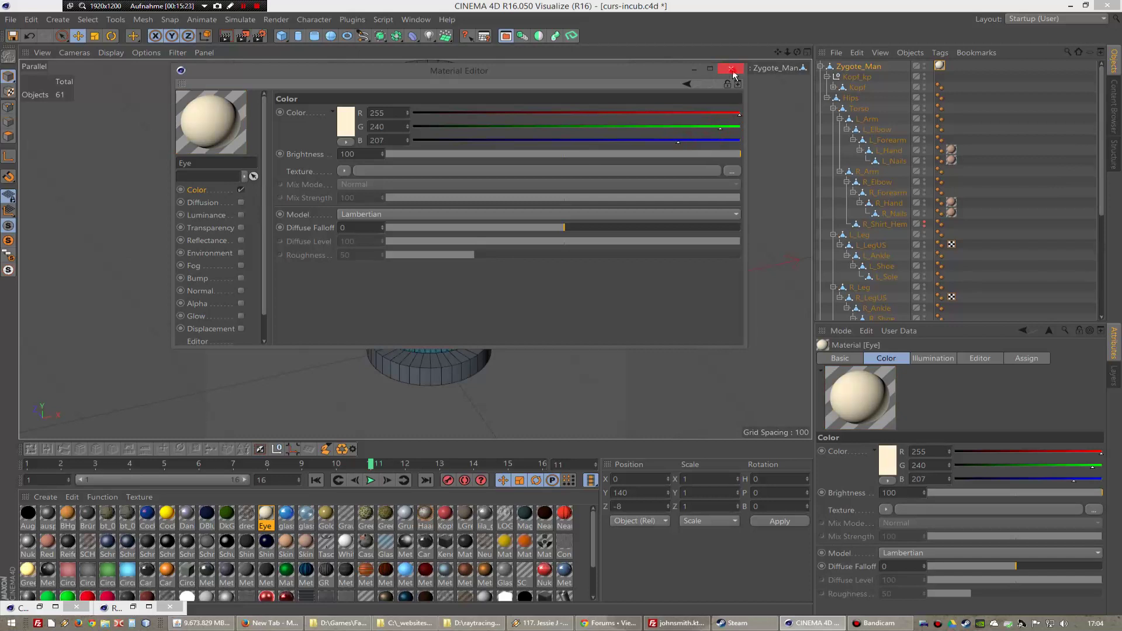
pyautogui.click(732, 69)
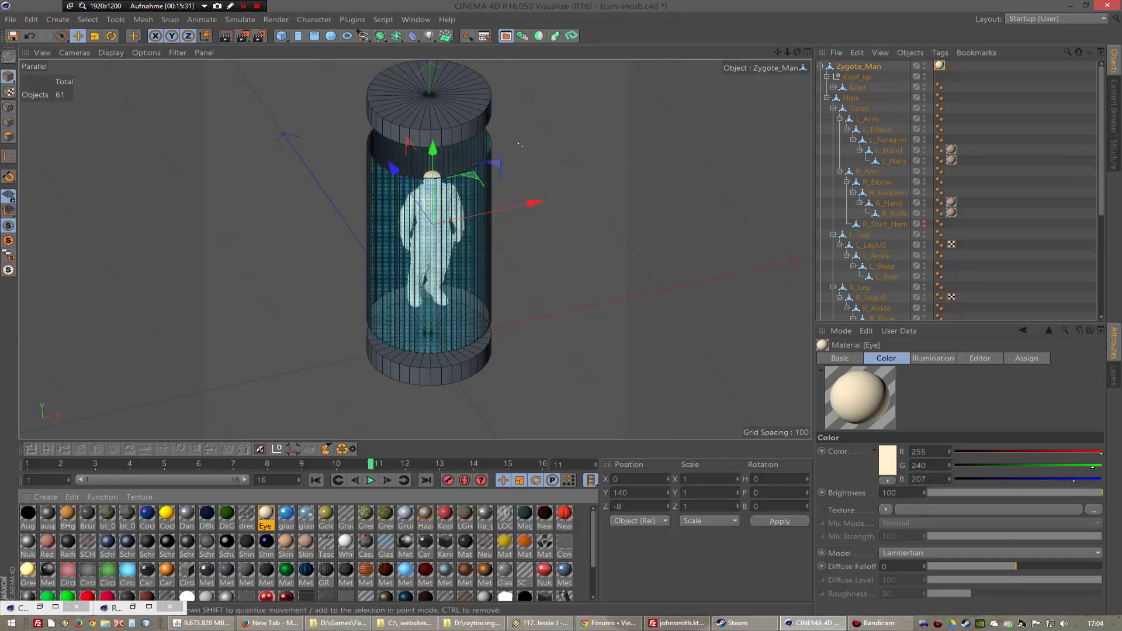
# - Nest the collapsed Zygote_Man object inside the Incub group beneath Bottom
pyautogui.keyDown('alt'); pyautogui.moveTo(468, 245); pyautogui.dragTo(415, 250); pyautogui.keyUp('alt')
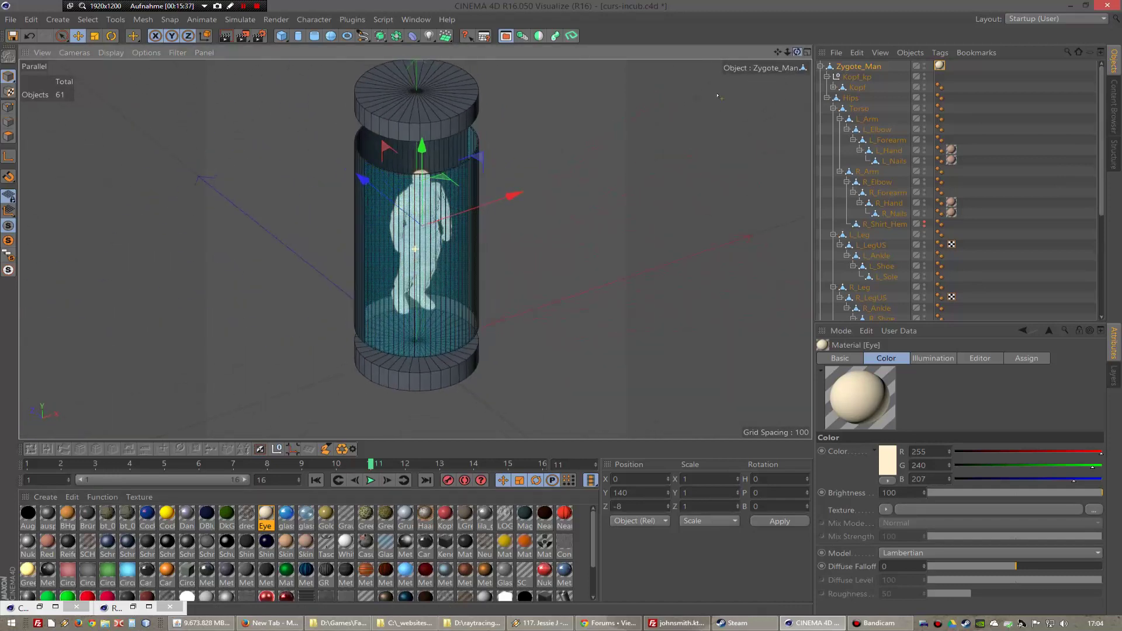
pyautogui.click(482, 355)
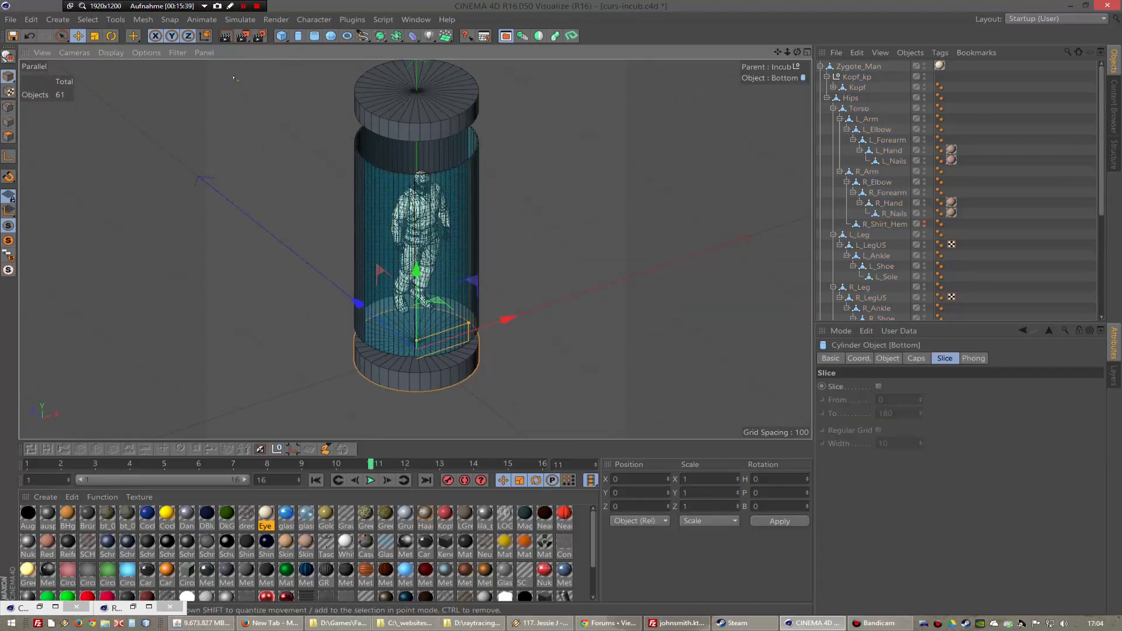
pyautogui.press('9')
pyautogui.scroll(-2, 494, 278)
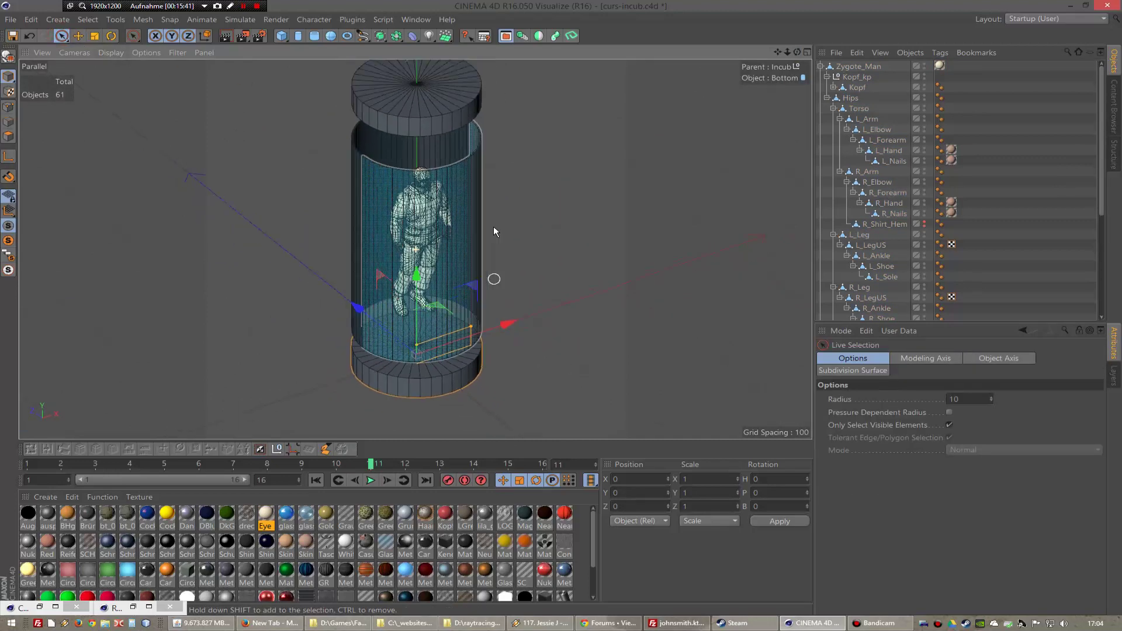
pyautogui.scroll(-2, 526, 248)
pyautogui.moveTo(415, 249)
pyautogui.keyDown('alt'); pyautogui.mouseDown()
pyautogui.moveTo(788, 51)
pyautogui.moveTo(775, 51)
pyautogui.mouseUp(); pyautogui.keyUp('alt')
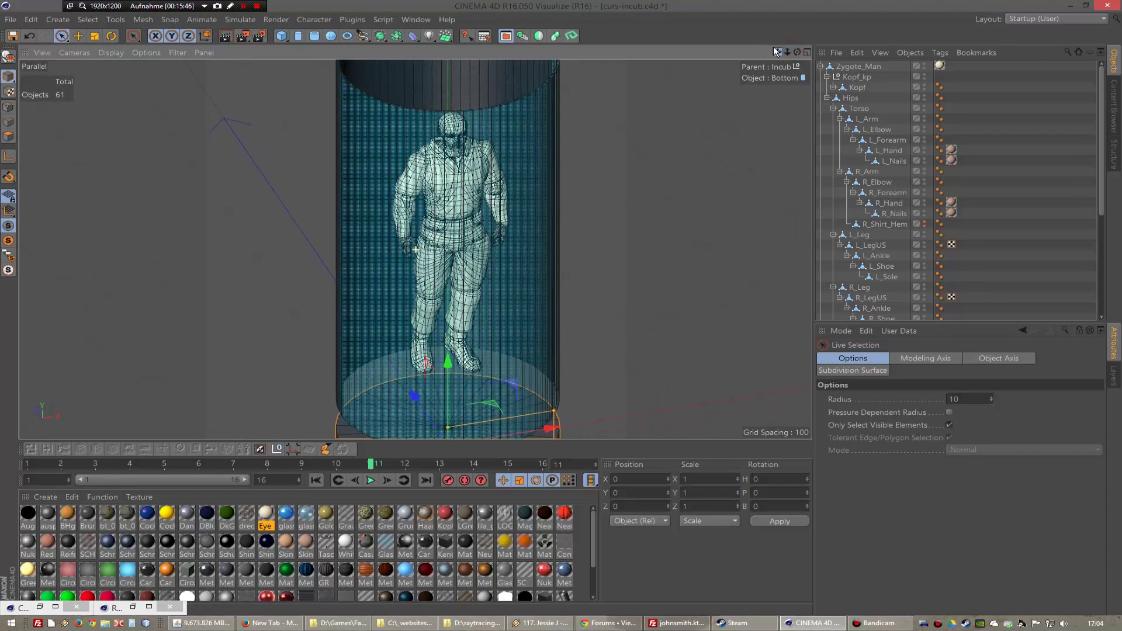
pyautogui.click(821, 66)
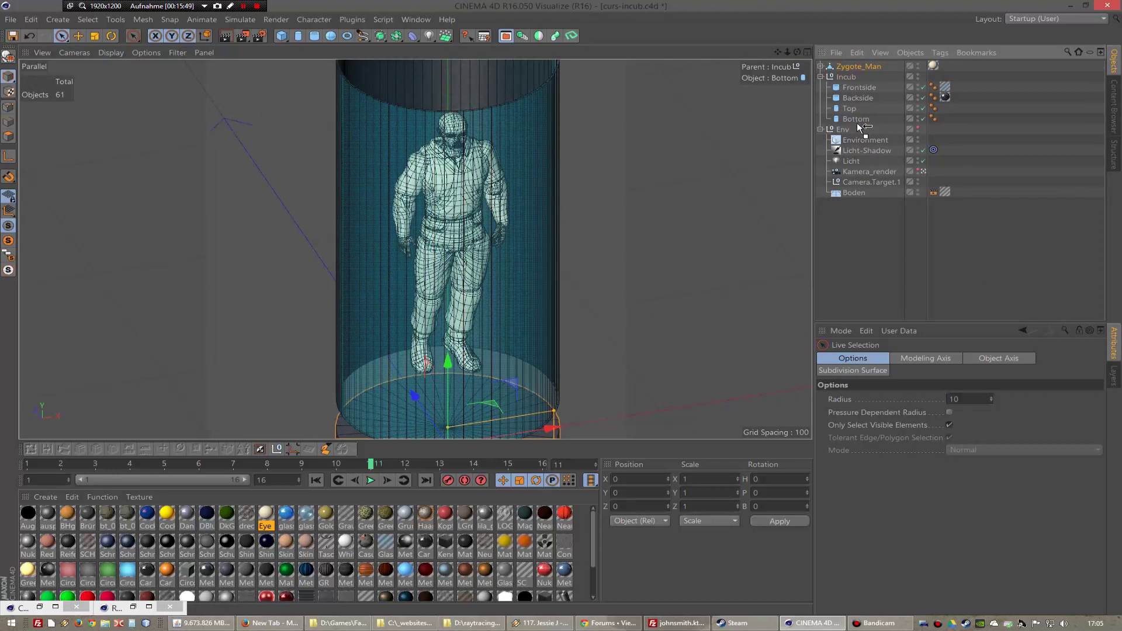
pyautogui.moveTo(839, 76); pyautogui.dragTo(857, 122)
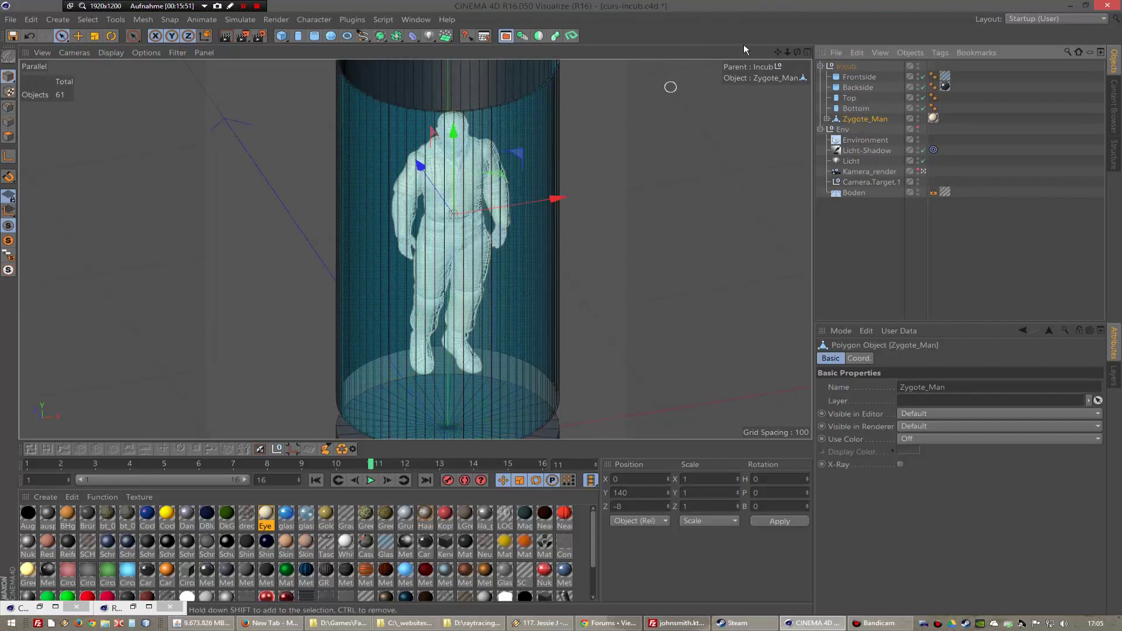
pyautogui.moveTo(778, 52)
pyautogui.mouseDown()
pyautogui.moveTo(738, 23)
pyautogui.moveTo(776, 0)
pyautogui.mouseUp()
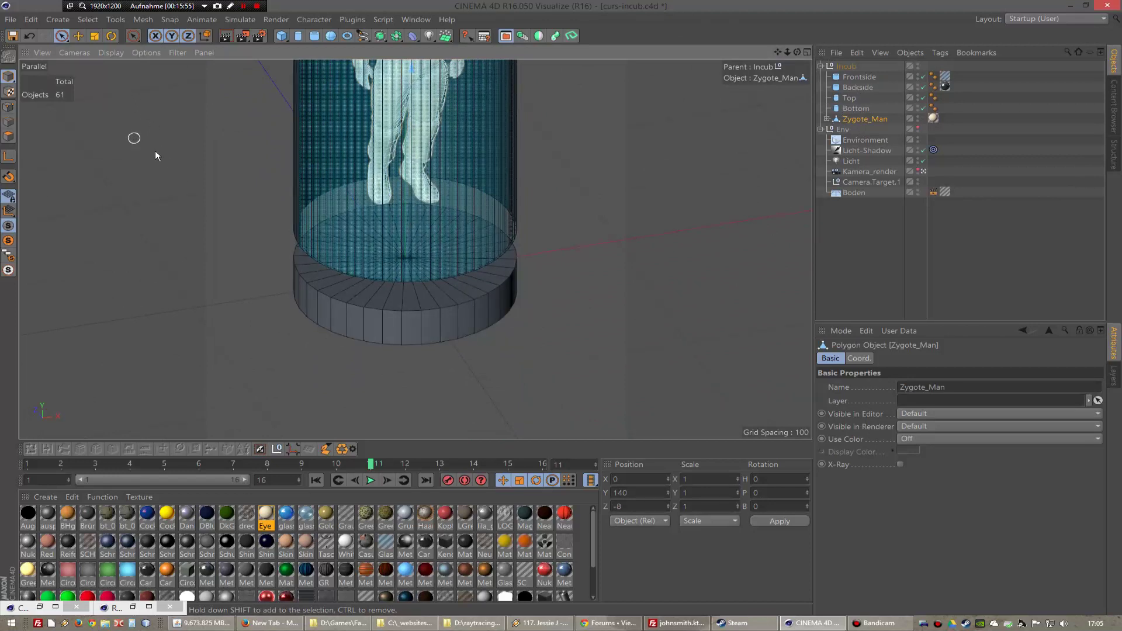
# - Set the Bottom cylinder's Height to 50 and Radius to 56
pyautogui.click(365, 323)
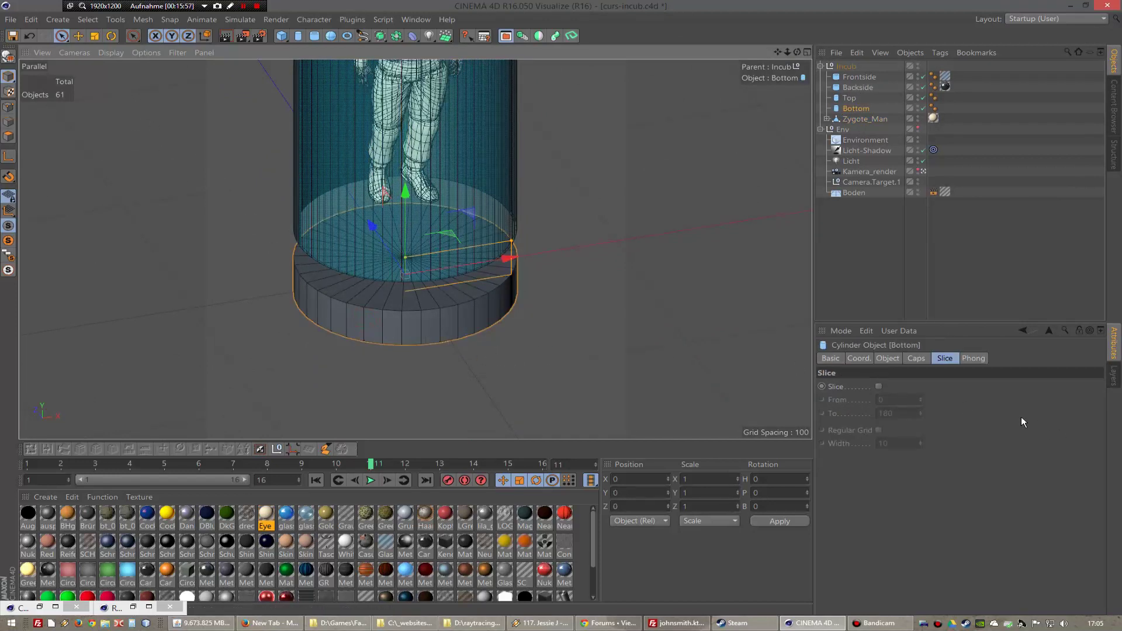
pyautogui.click(866, 110)
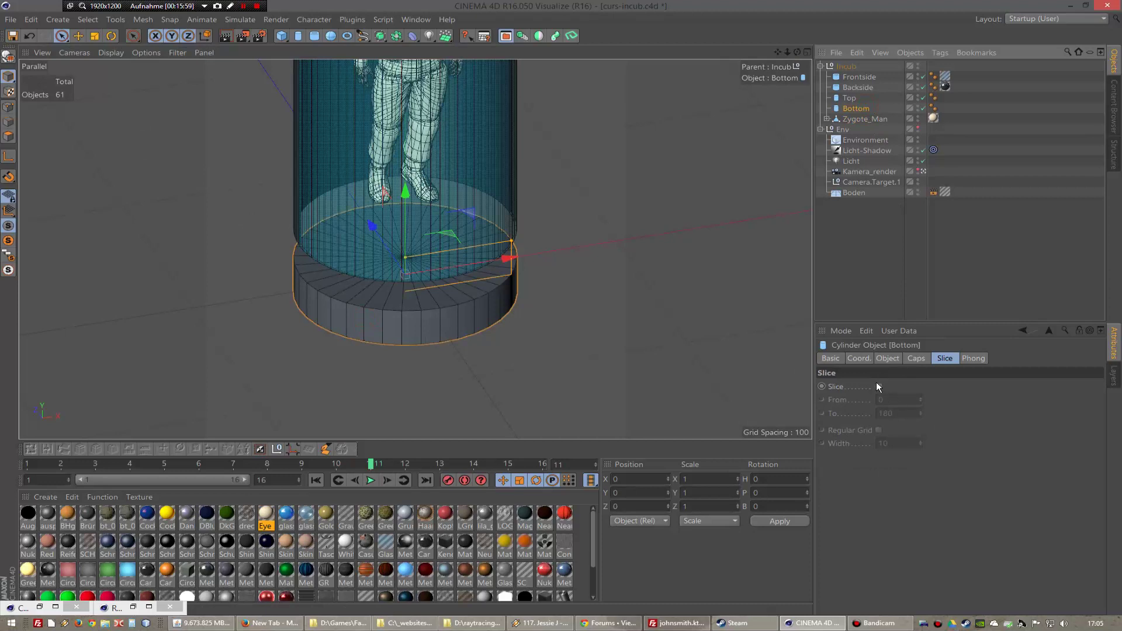
pyautogui.click(888, 358)
pyautogui.doubleClick(921, 401)
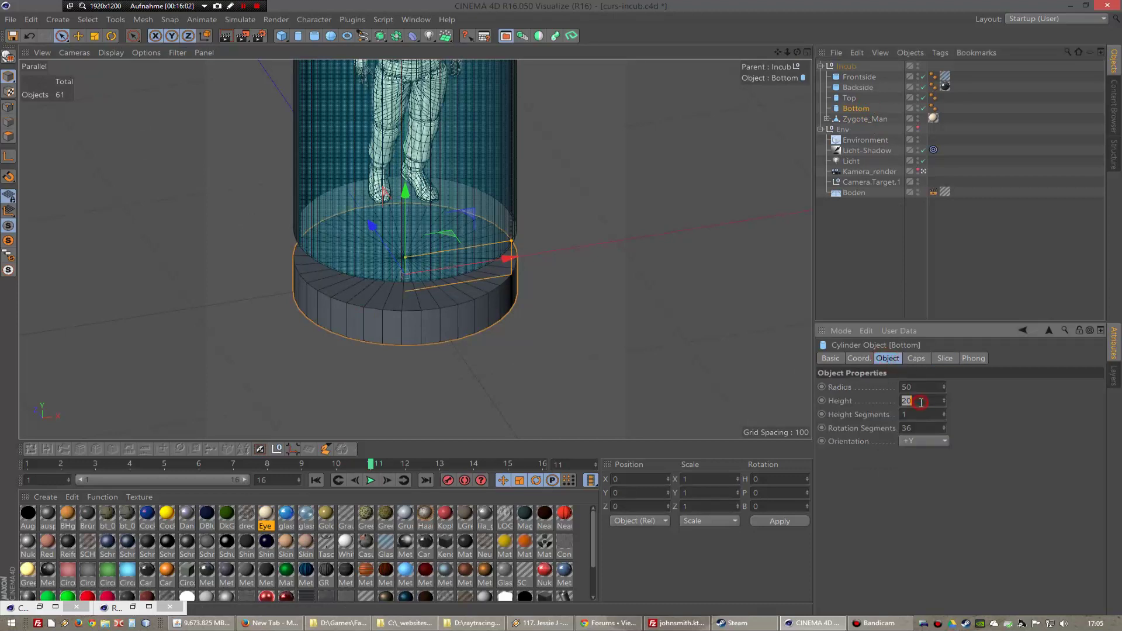
pyautogui.write('50')
pyautogui.press('Return')
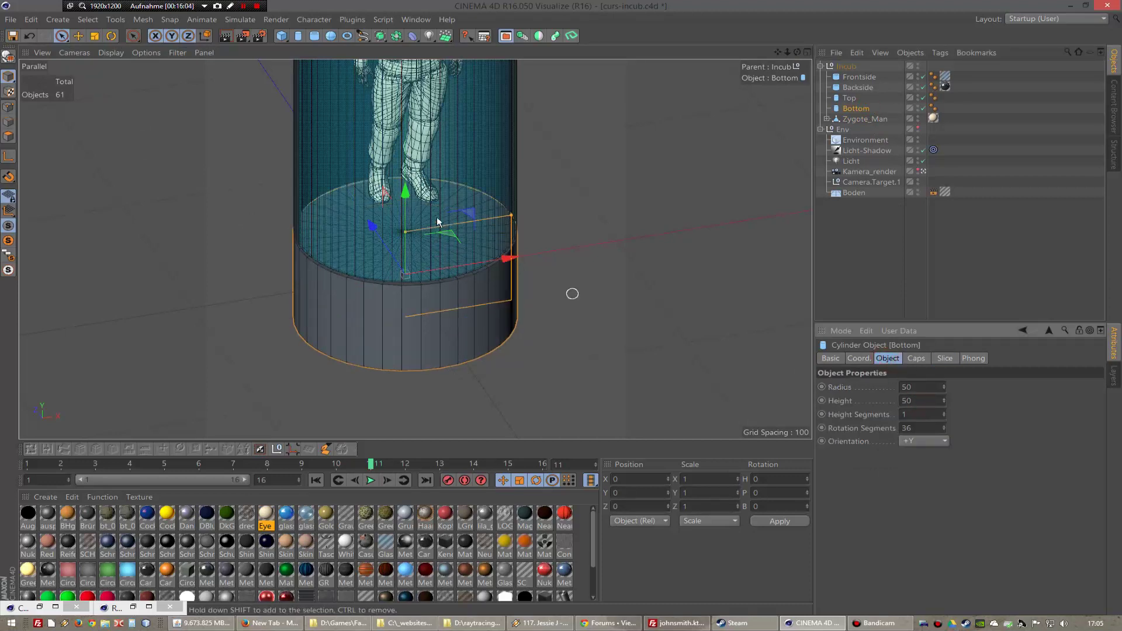
pyautogui.doubleClick(921, 387)
pyautogui.write('54')
pyautogui.press('Return')
pyautogui.press('Up')
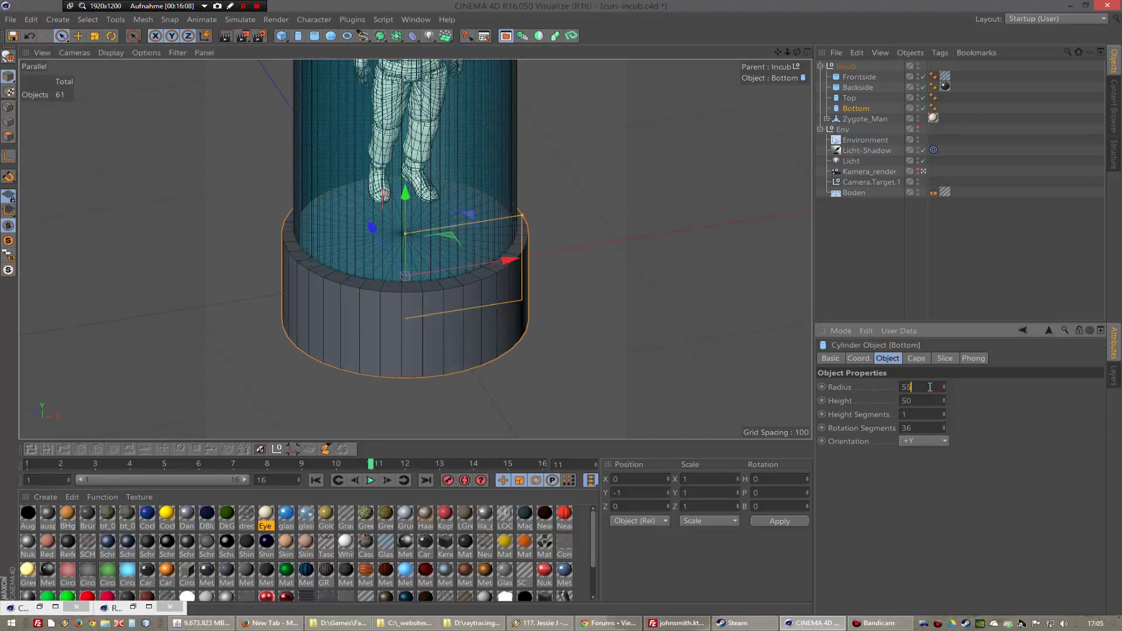
pyautogui.press('Up')
# - Enable the Bottom cap's fillet with 1 segment and radius 5
pyautogui.click(917, 359)
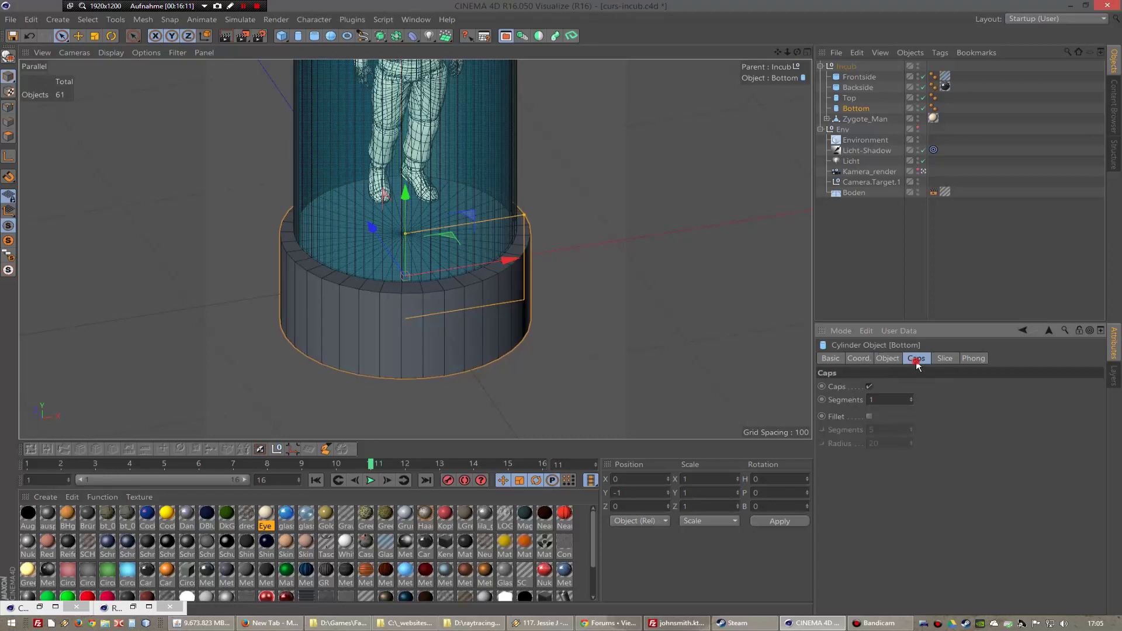
pyautogui.click(869, 417)
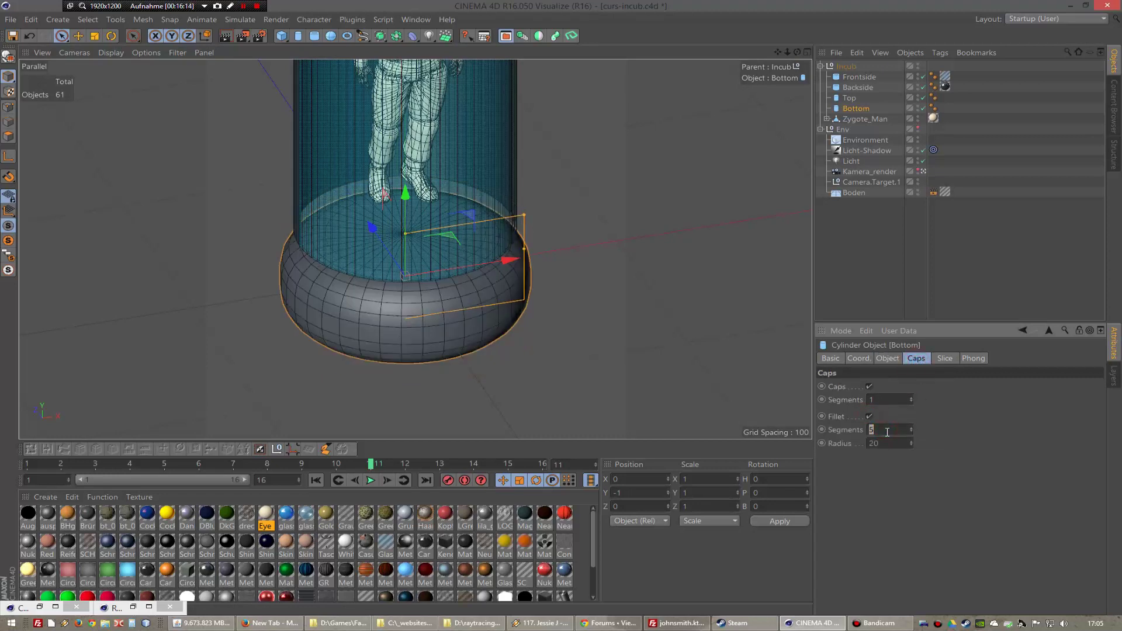
pyautogui.write('1')
pyautogui.press('Tab')
pyautogui.write('5')
pyautogui.press('Return')
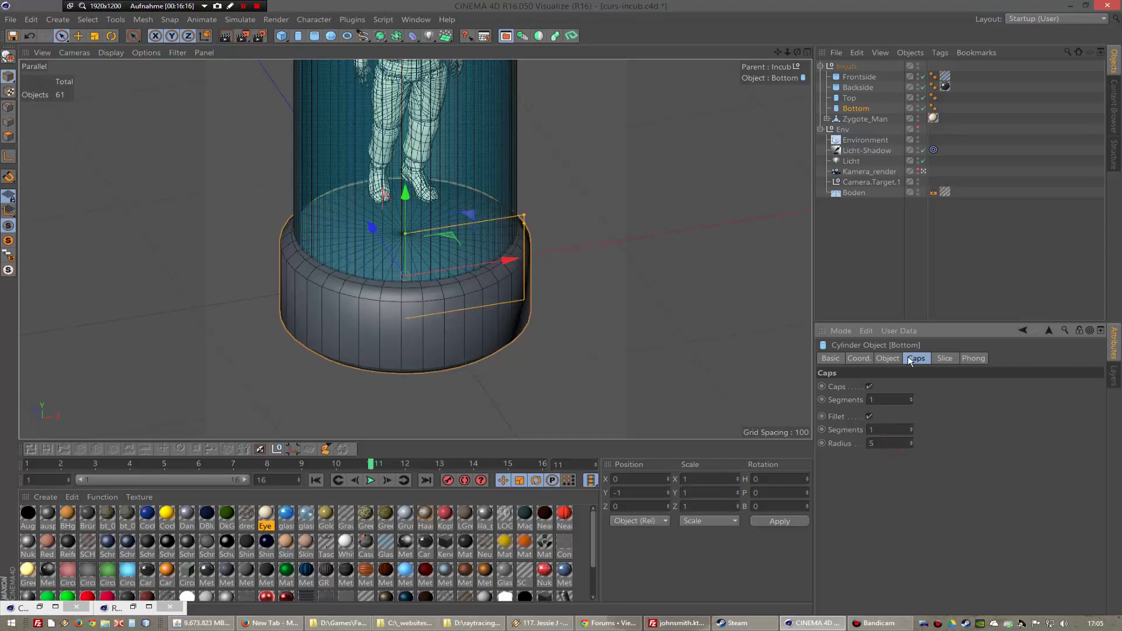
# - Set Bottom's Phong angle to 20 and its Height Segments to 2
pyautogui.click(934, 109)
pyautogui.click(912, 400)
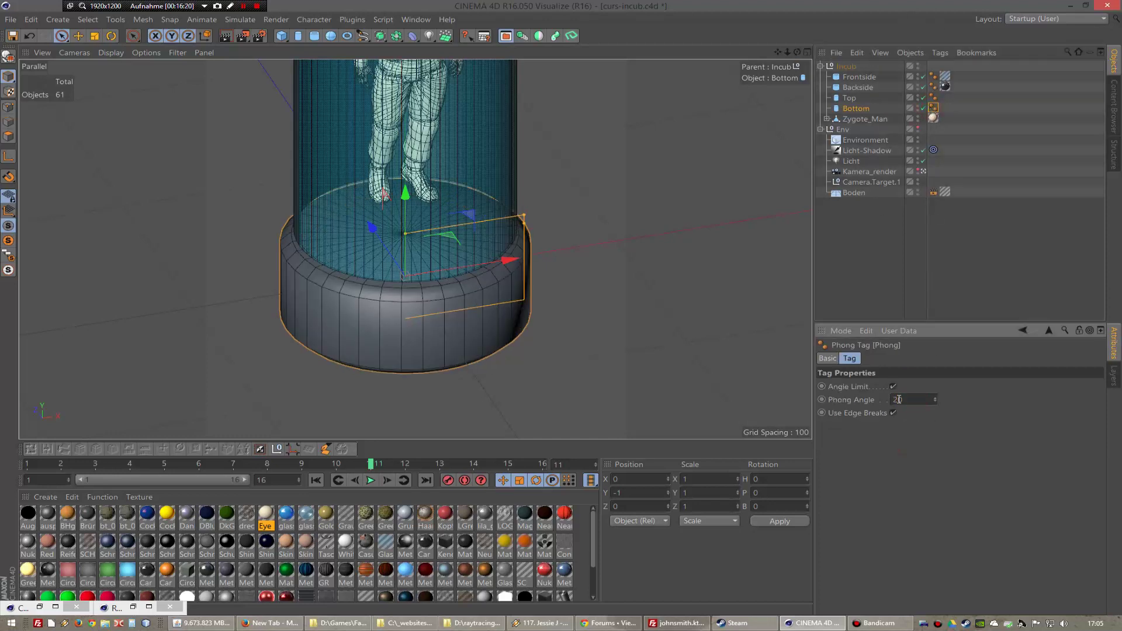
pyautogui.write('0')
pyautogui.press('Return')
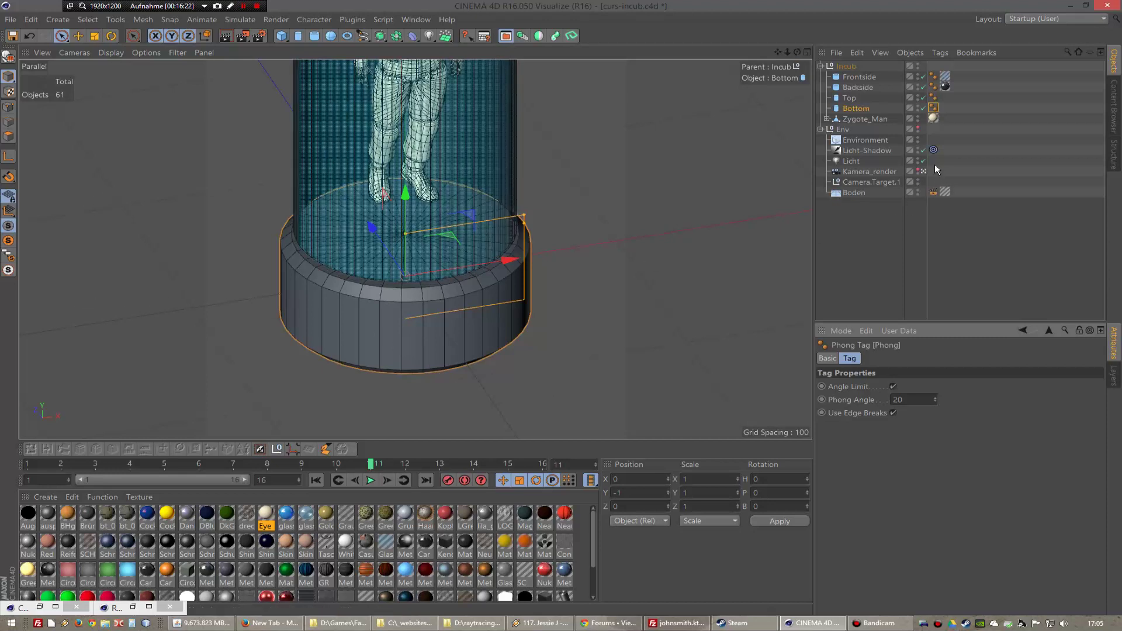
pyautogui.click(857, 108)
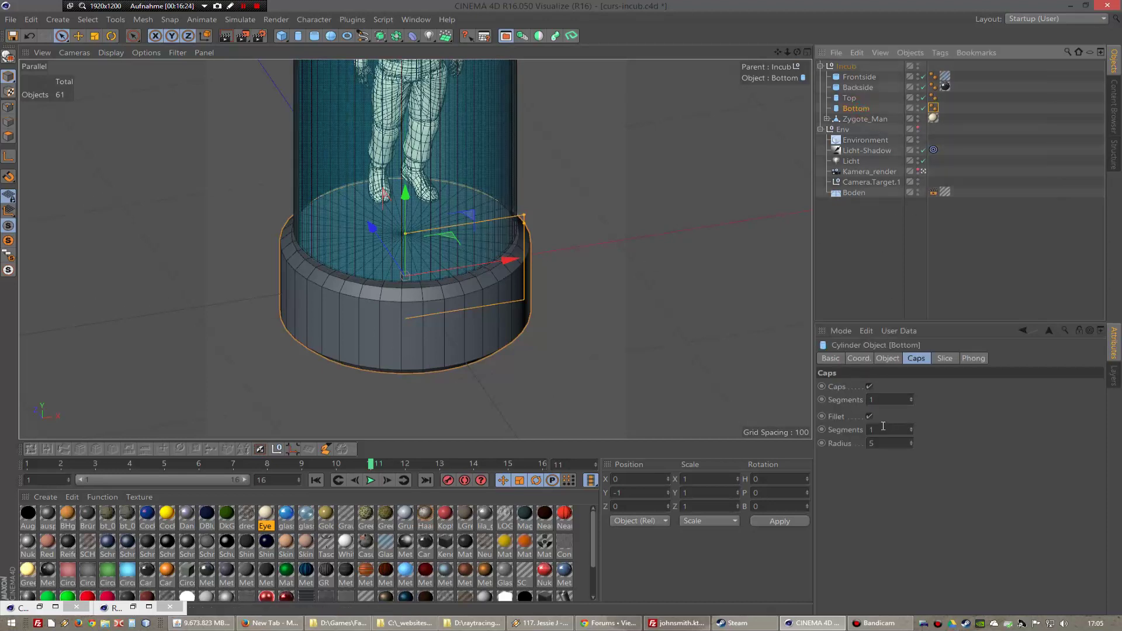
pyautogui.click(889, 359)
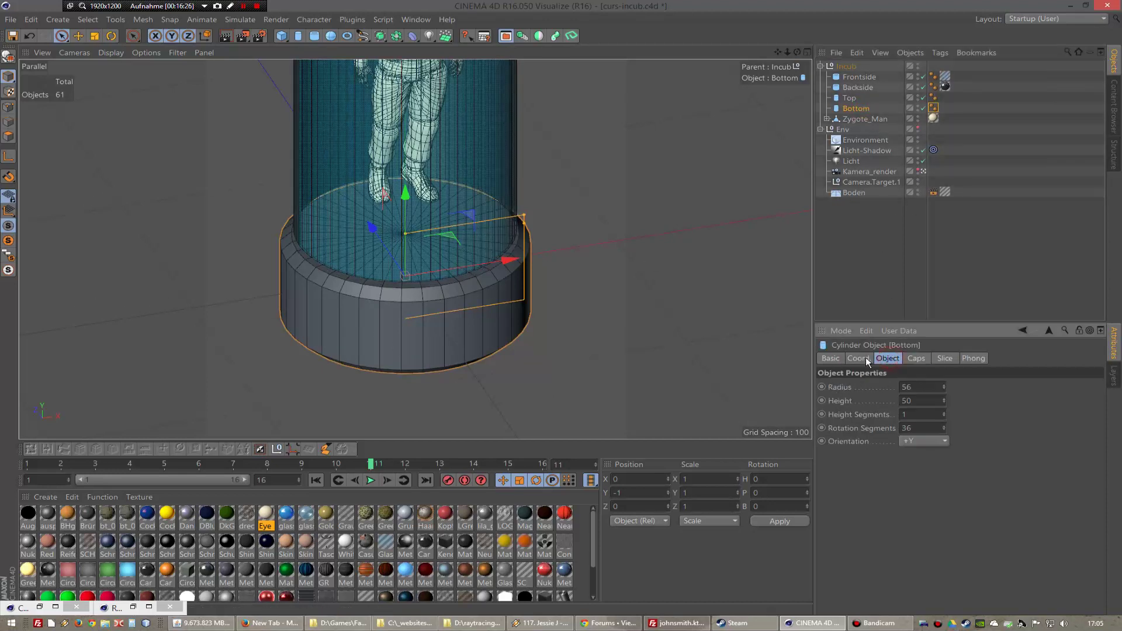
pyautogui.click(918, 414)
# - Make Bottom editable and lower a horizontal edge loop toward the base
pyautogui.click(8, 58)
pyautogui.click(9, 121)
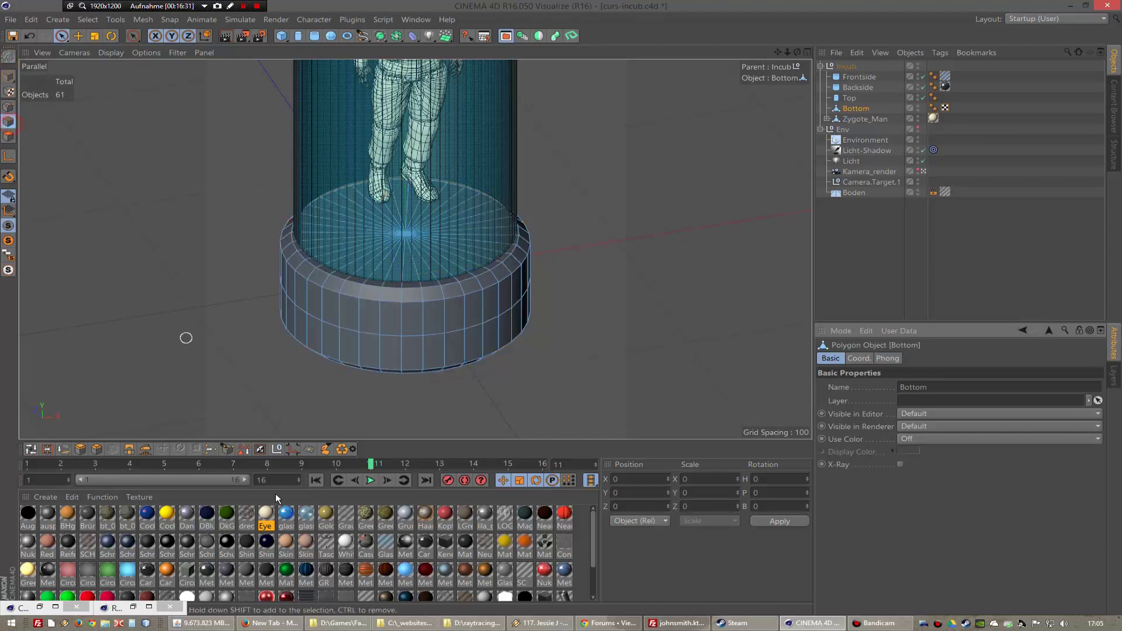
pyautogui.press('u')
pyautogui.press('l')
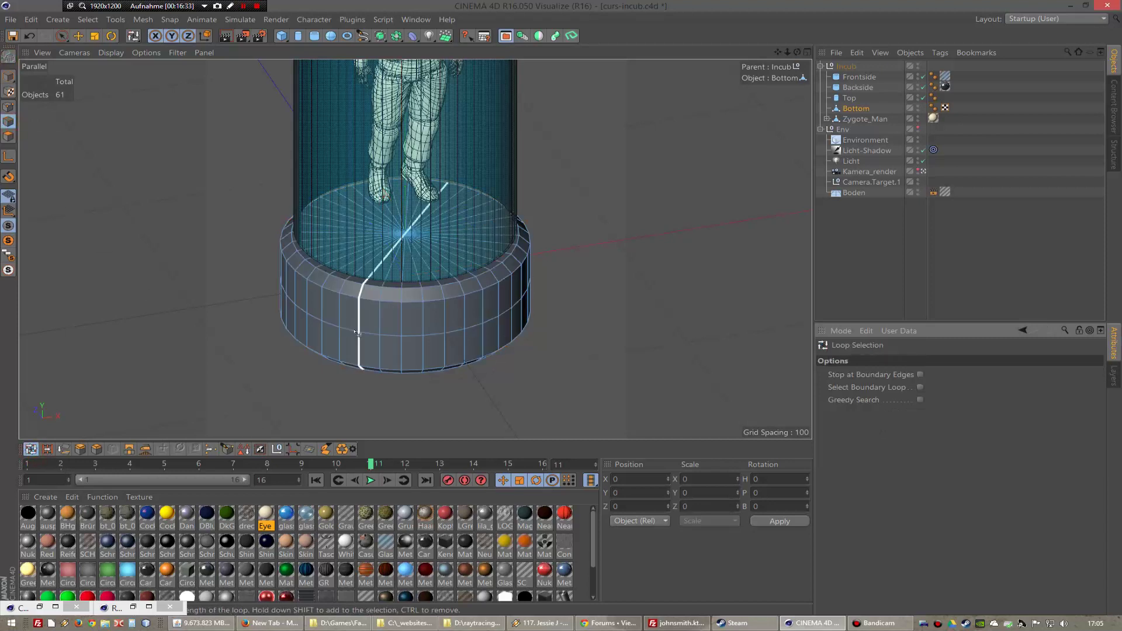
pyautogui.click(353, 332)
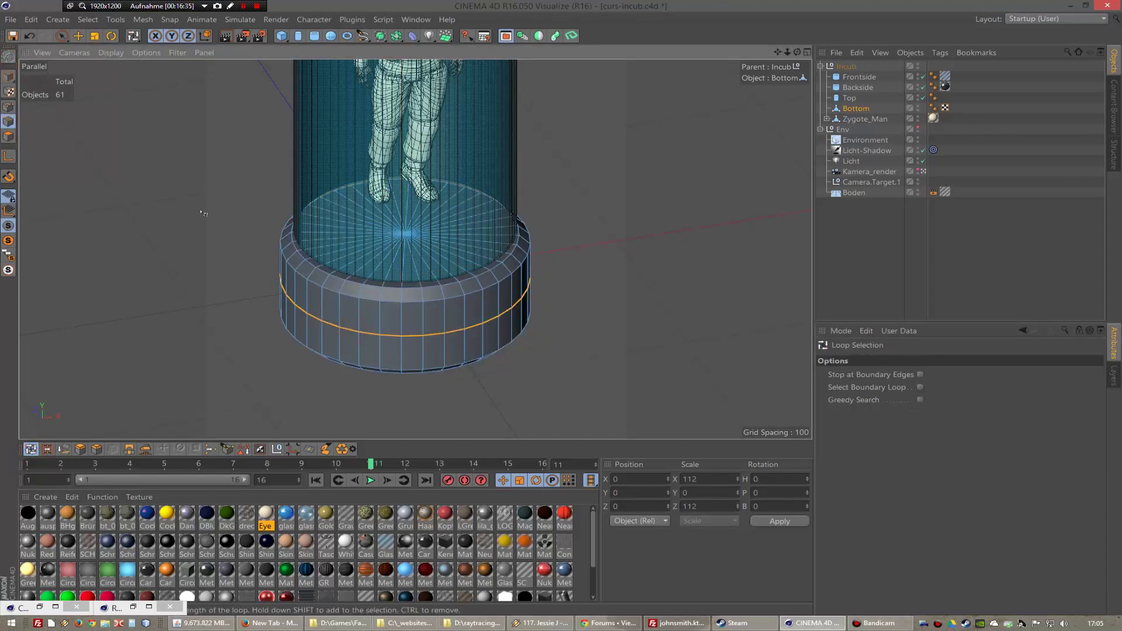
pyautogui.click(78, 36)
pyautogui.moveTo(405, 193); pyautogui.dragTo(404, 212)
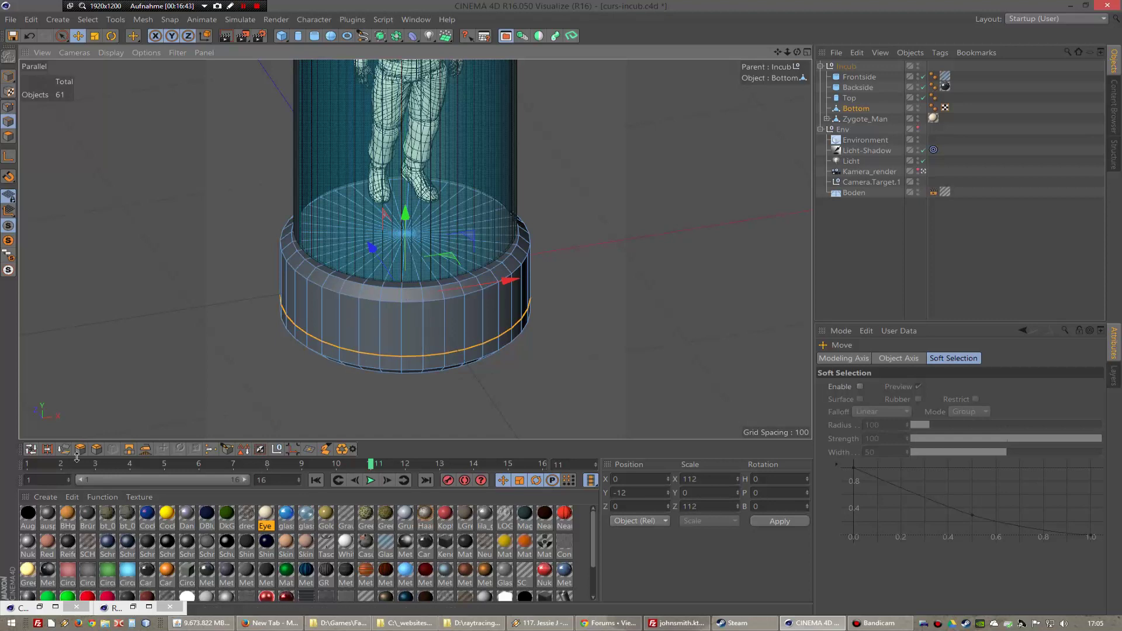
# - Lower another edge loop slightly, then loop-select the band of polygons around the base
pyautogui.click(47, 450)
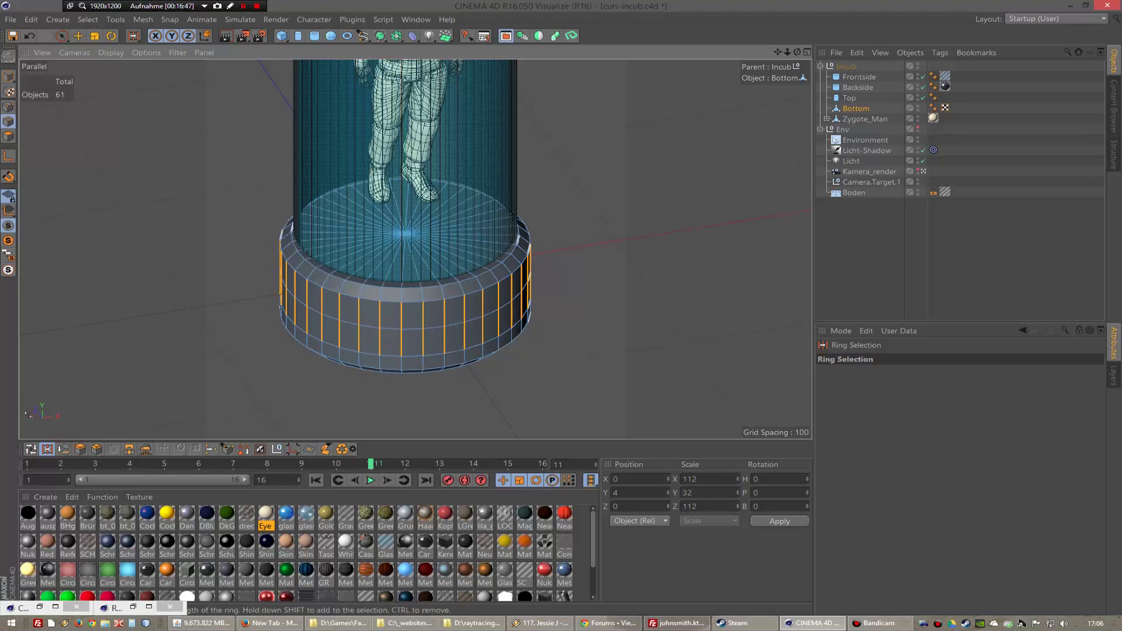
pyautogui.click(31, 450)
pyautogui.click(373, 329)
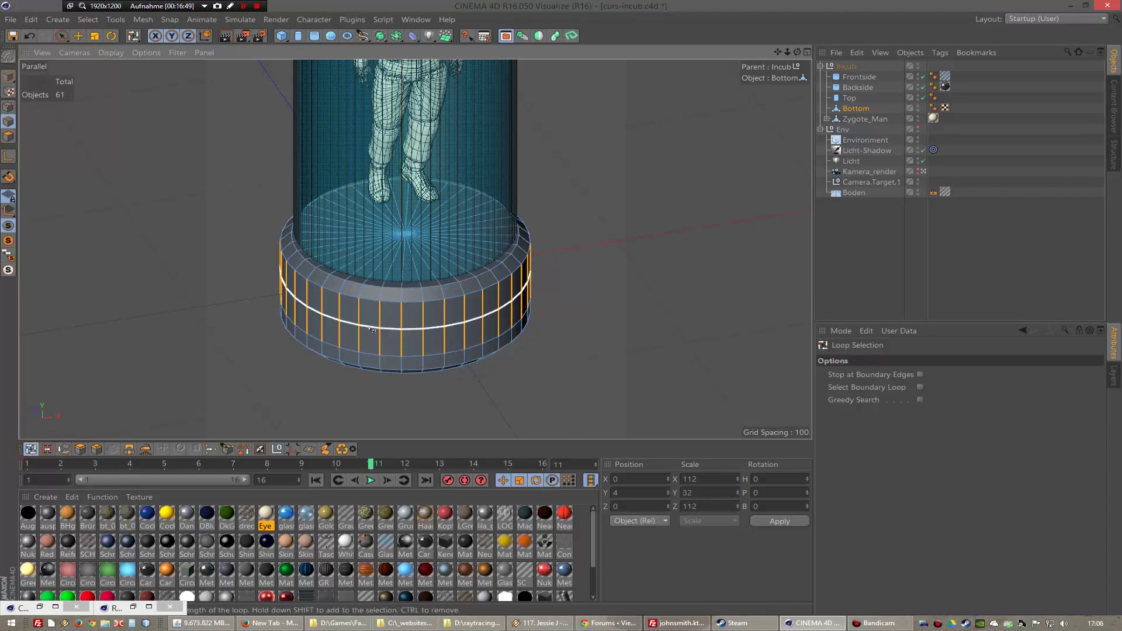
pyautogui.click(63, 36)
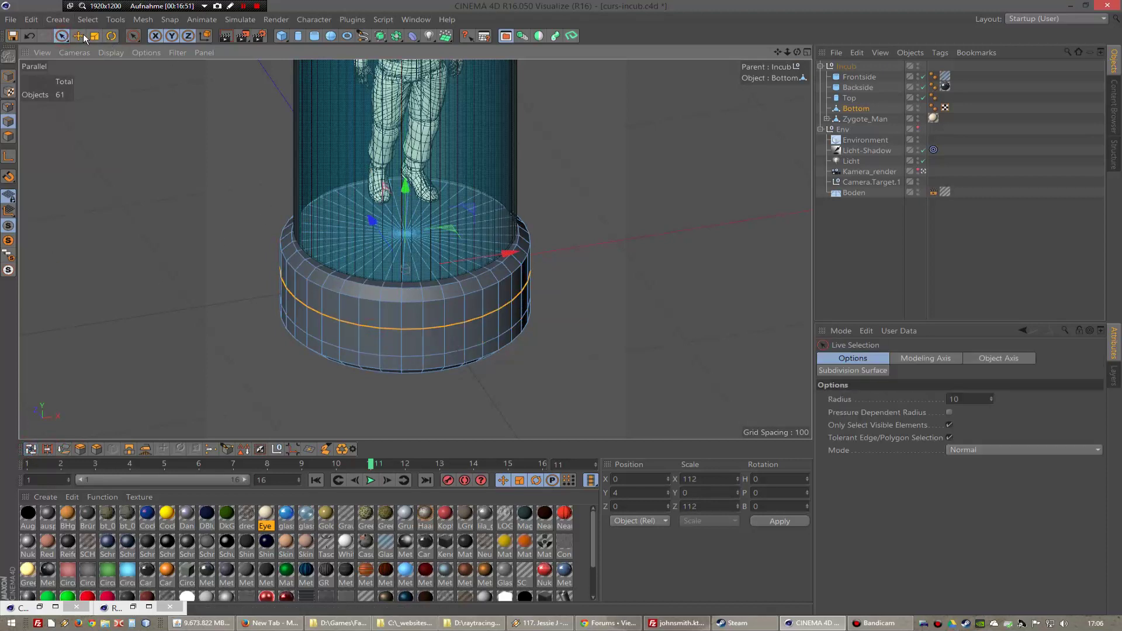
pyautogui.click(79, 36)
pyautogui.moveTo(405, 188); pyautogui.dragTo(405, 208)
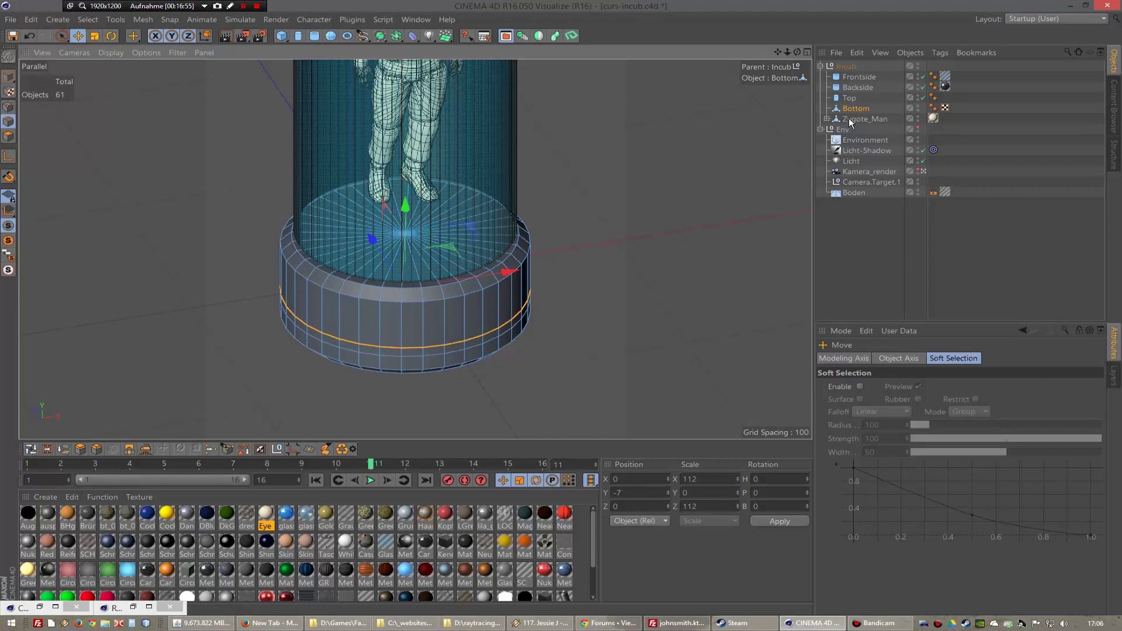
pyautogui.click(31, 450)
pyautogui.click(8, 136)
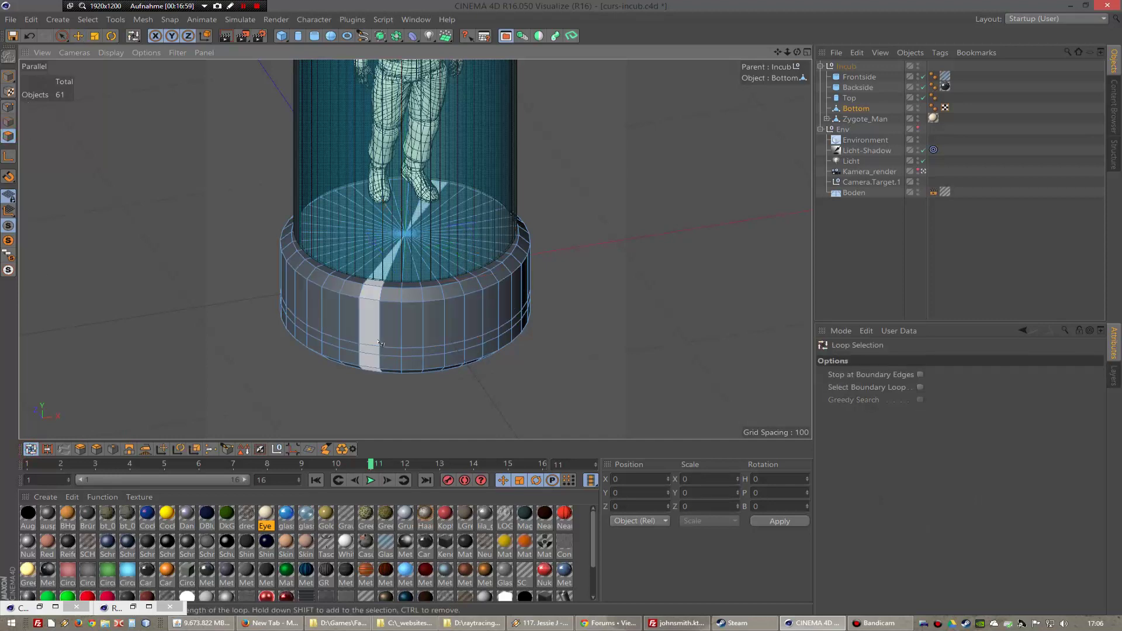
pyautogui.click(380, 350)
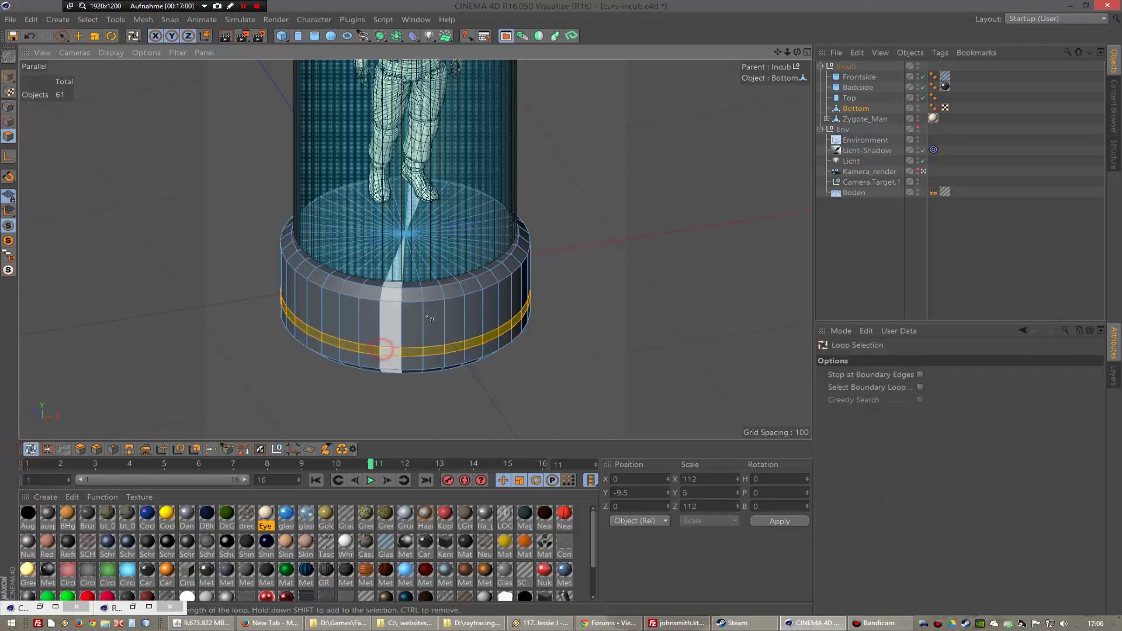
# - Extrude the selected face band around the bottom cap with offset -2
pyautogui.click(81, 450)
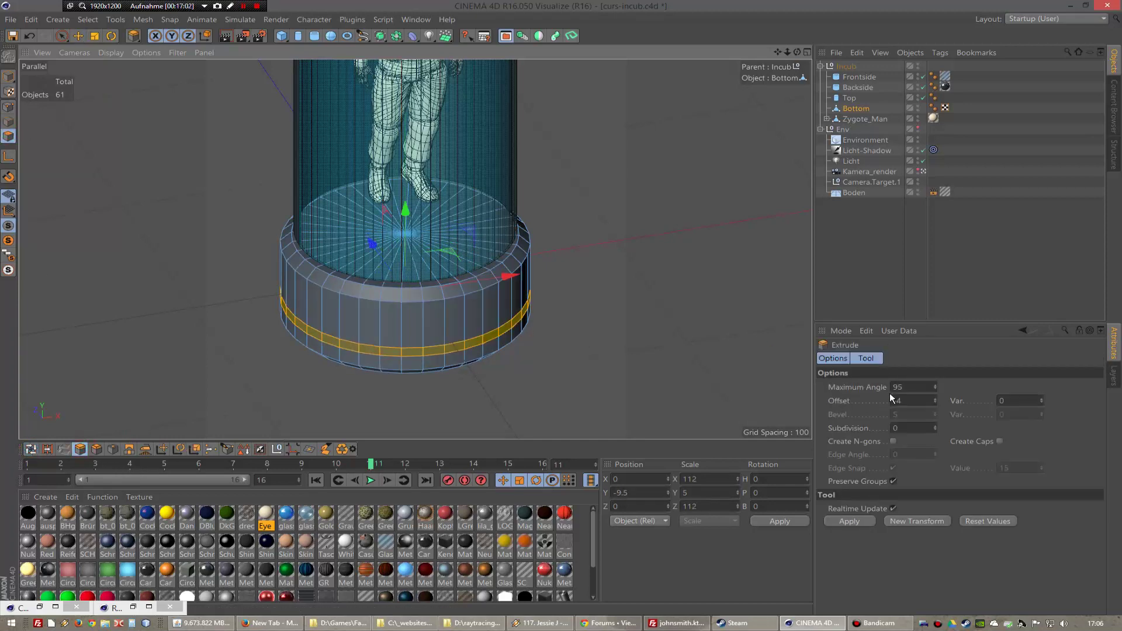
pyautogui.click(853, 526)
pyautogui.write('-2')
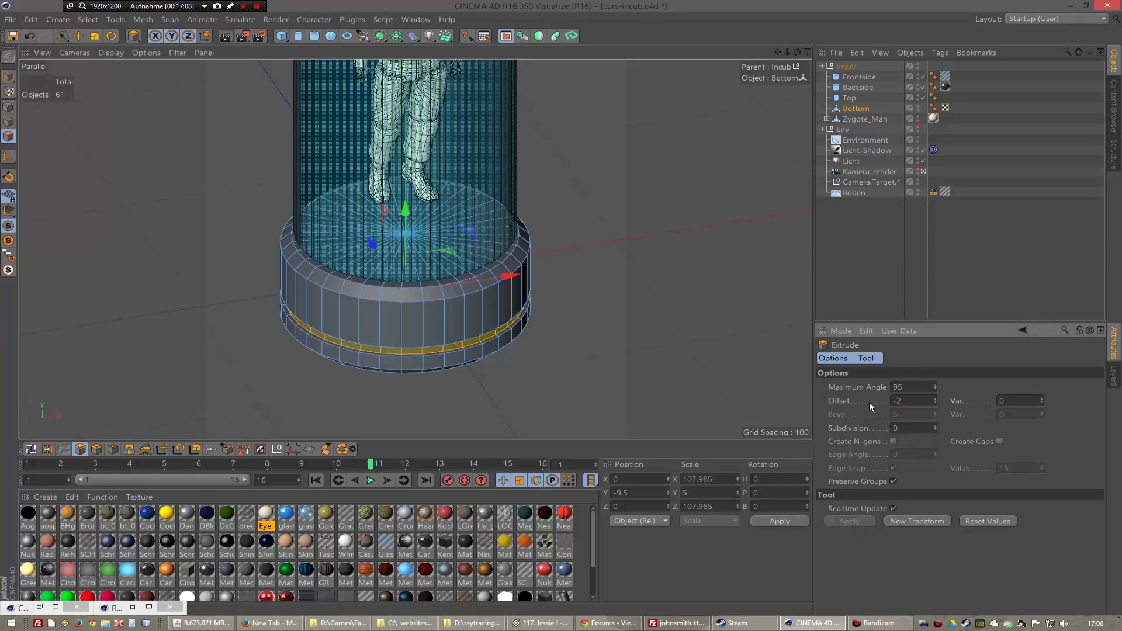
pyautogui.press('Return')
pyautogui.scroll(3, 562, 268)
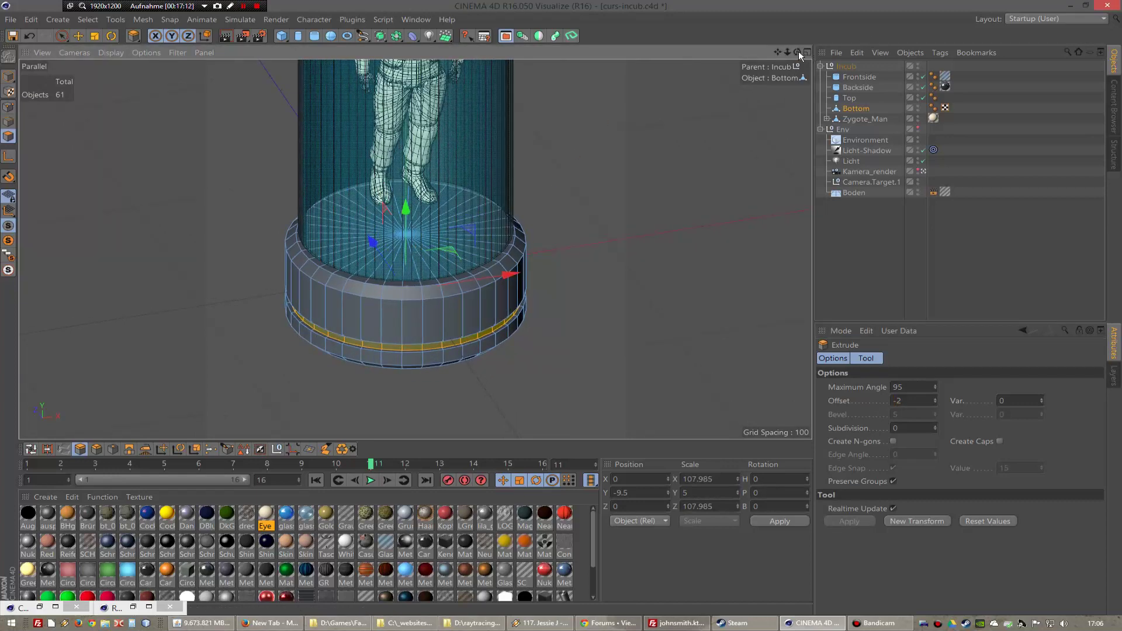
pyautogui.moveTo(797, 52)
pyautogui.mouseDown()
pyautogui.moveTo(797, 76)
pyautogui.moveTo(490, 210)
pyautogui.moveTo(812, 29)
pyautogui.moveTo(778, 53)
pyautogui.mouseUp()
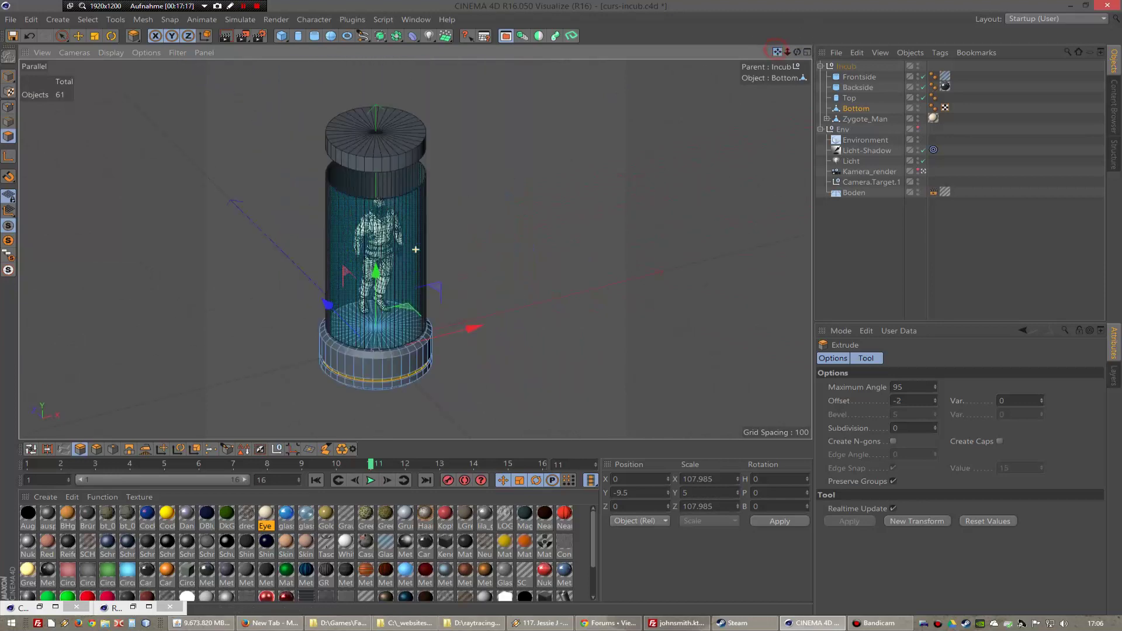
# - Render a test image of the grooved cap, then view the incubator from the side
pyautogui.click(242, 36)
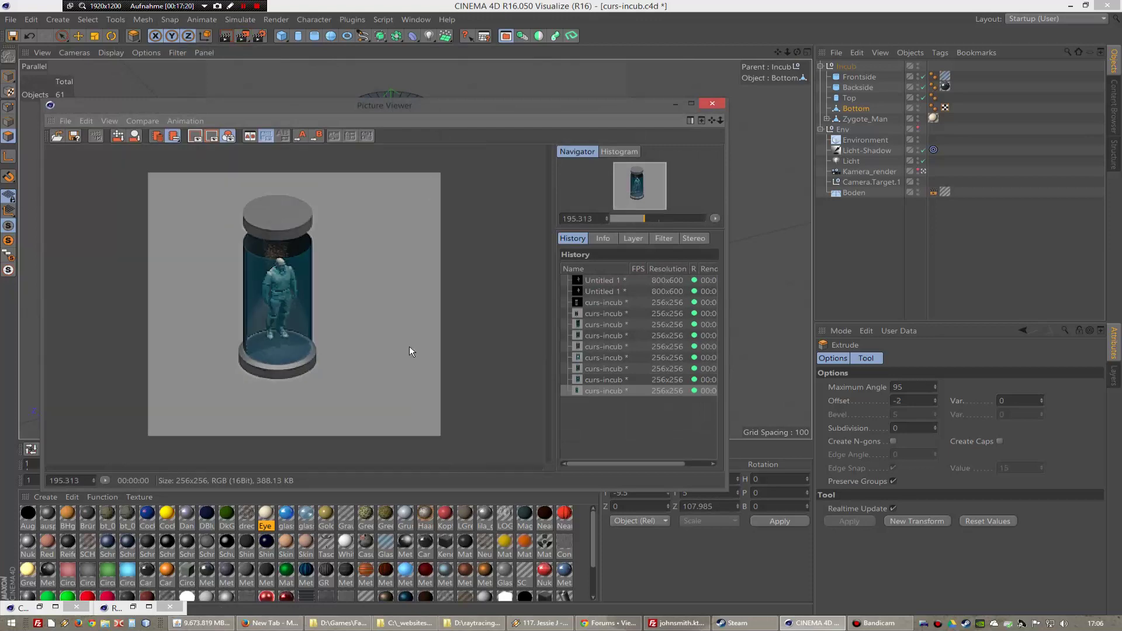
pyautogui.click(712, 103)
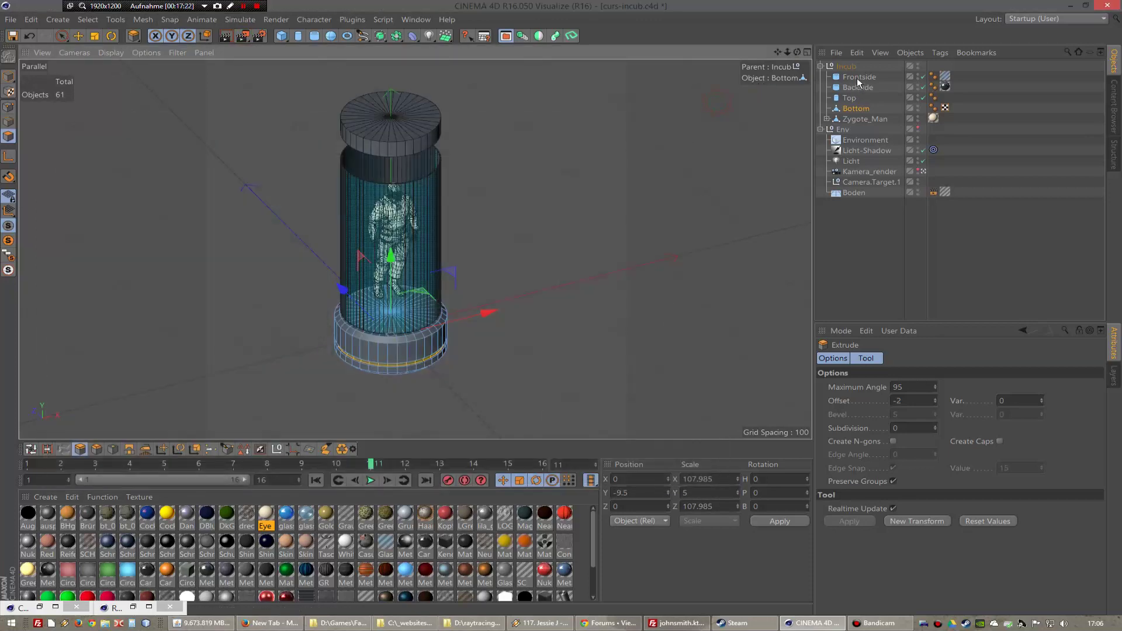
pyautogui.click(847, 67)
pyautogui.press('F2')
pyautogui.press('F3')
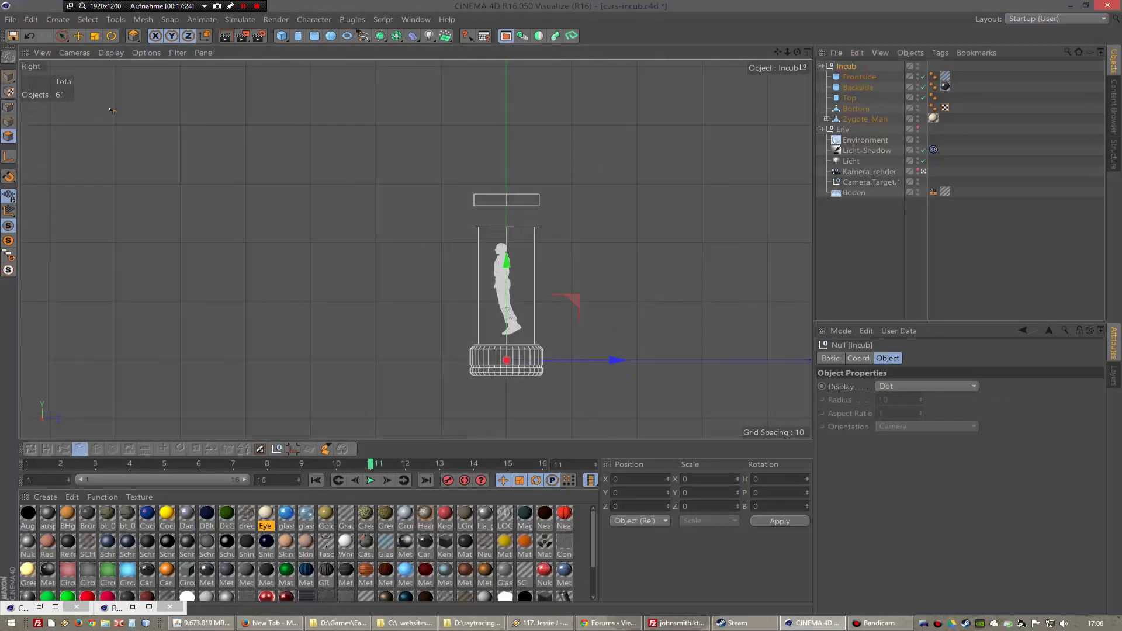
# - Lower the Incub group's pivot axis to the incubator's base using axis mode (L)
pyautogui.click(75, 37)
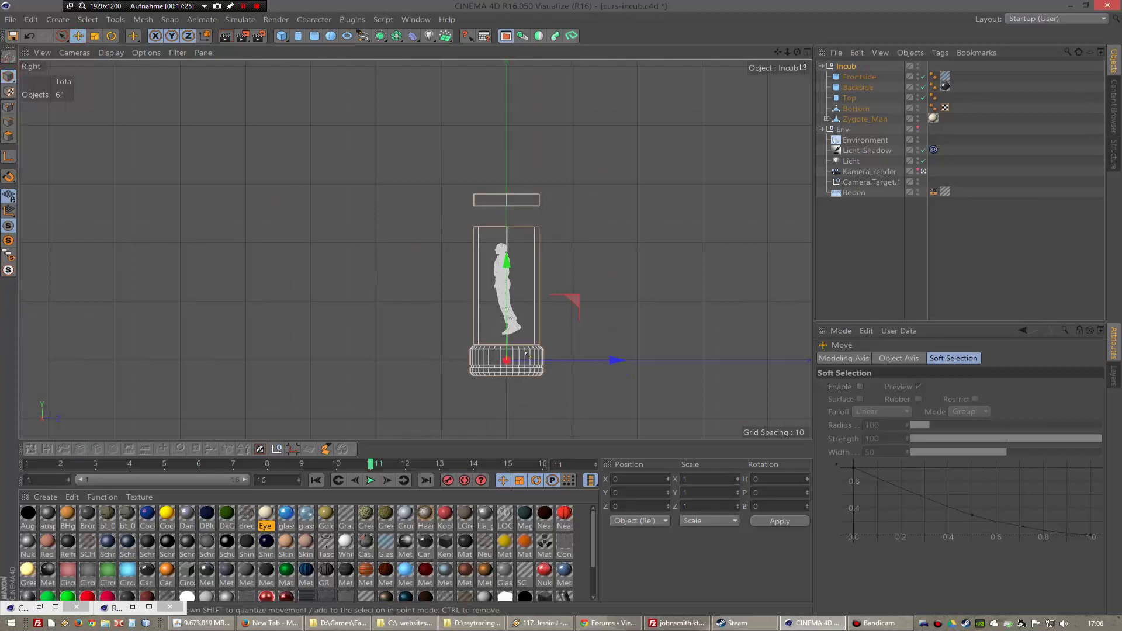
pyautogui.scroll(2, 533, 295)
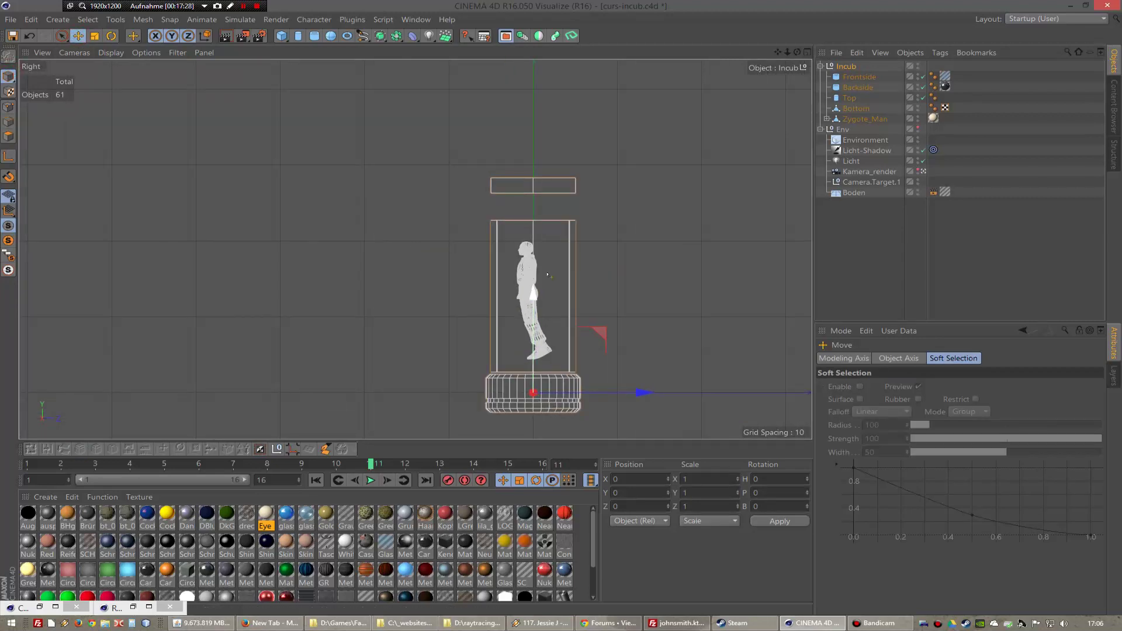
pyautogui.press('l')
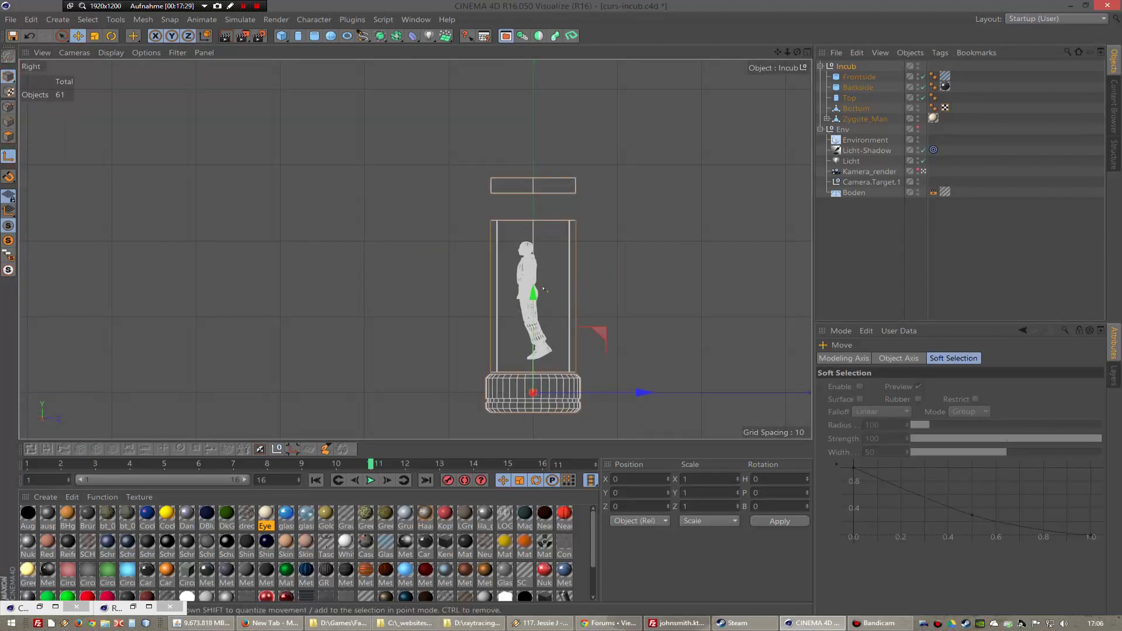
pyautogui.moveTo(533, 292); pyautogui.dragTo(531, 310)
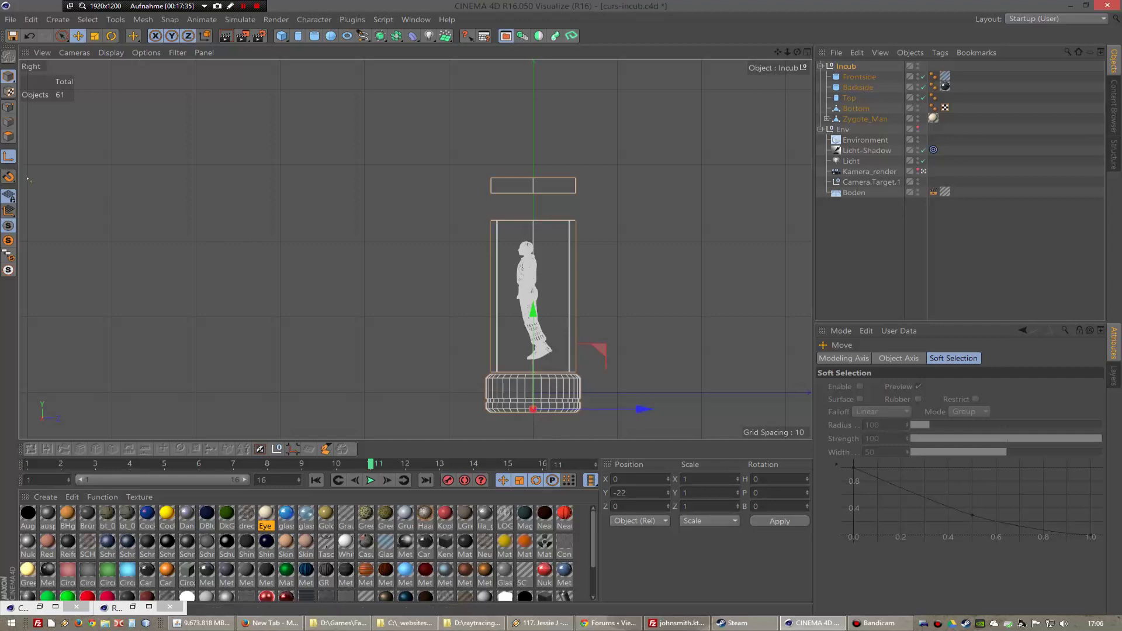
pyautogui.click(8, 156)
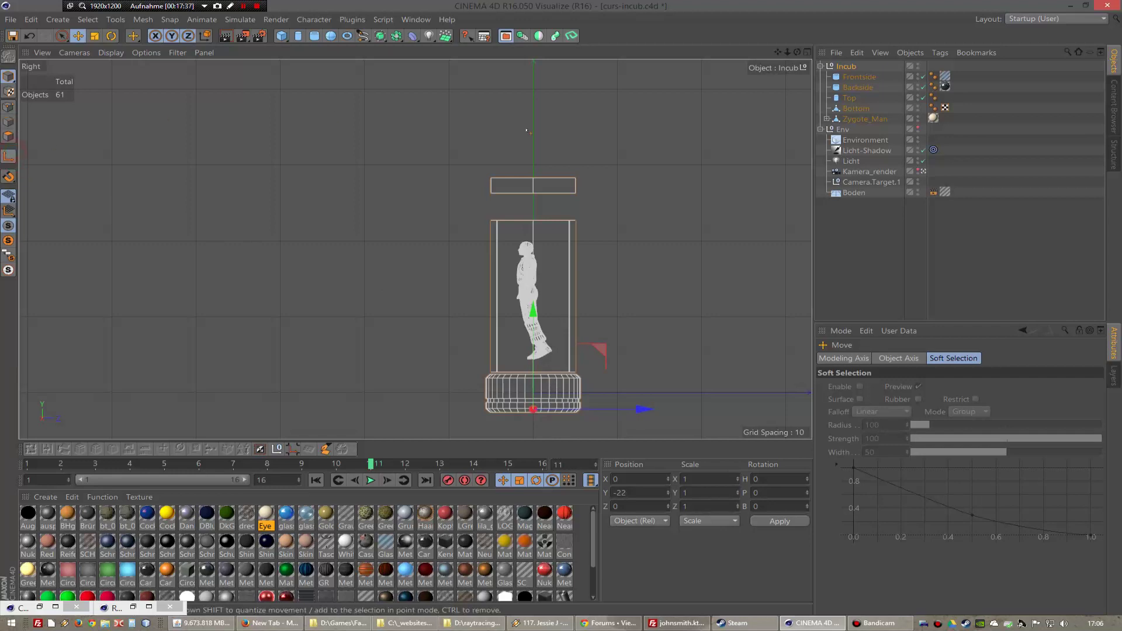
# - Check the Boden floor's height, then set Incub's Position Y to 0
pyautogui.click(835, 193)
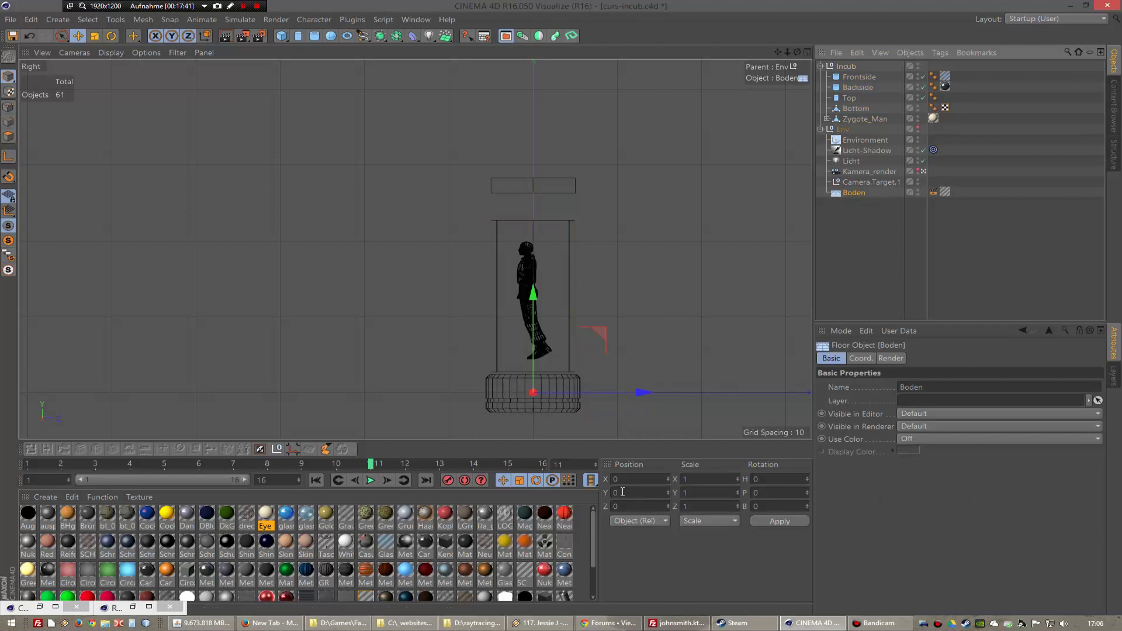
pyautogui.click(847, 67)
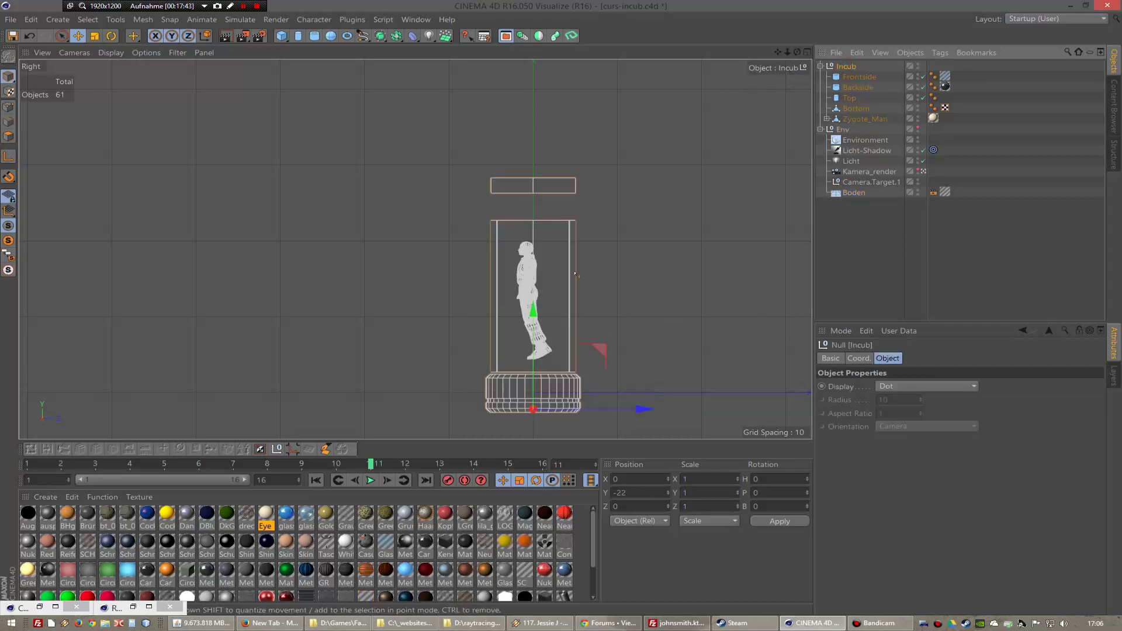
pyautogui.click(653, 494)
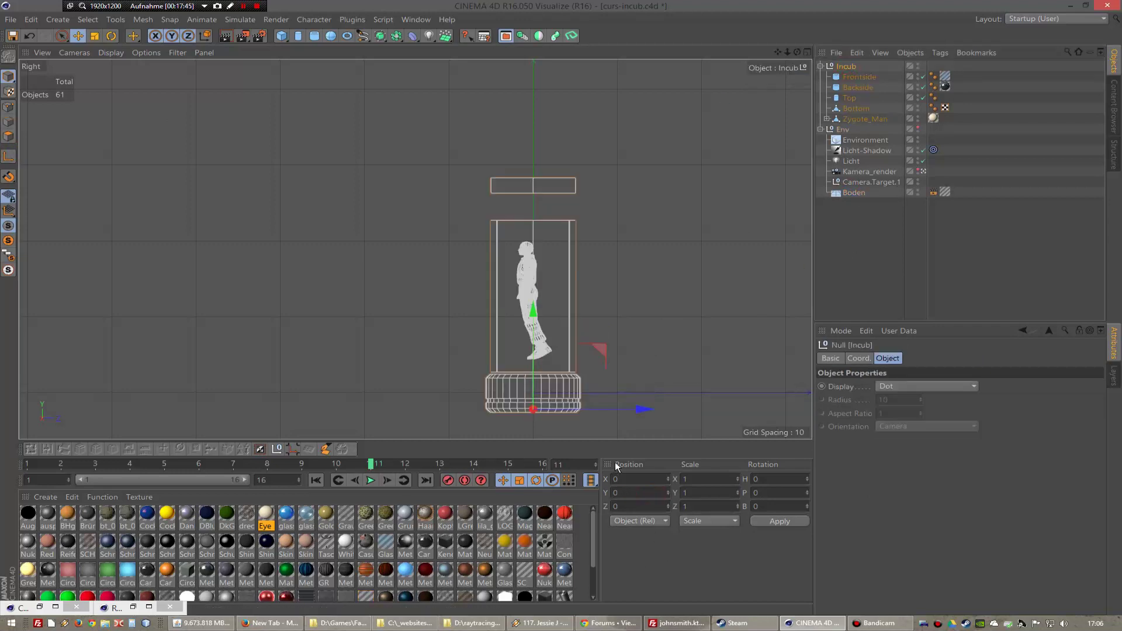
pyautogui.write('0')
pyautogui.press('Return')
pyautogui.press('F1')
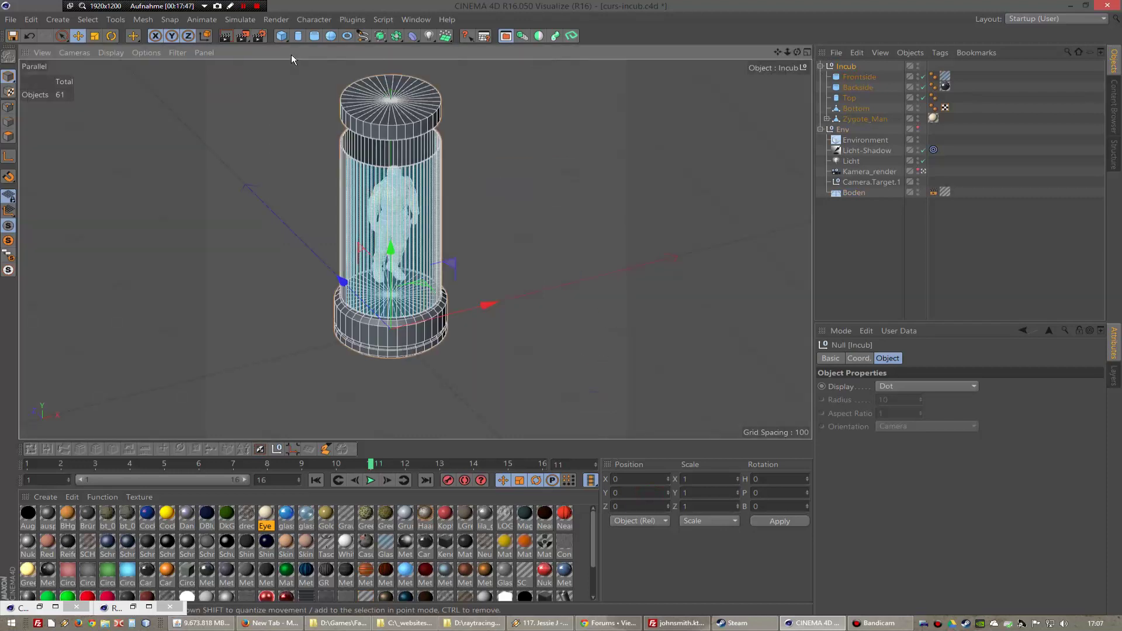
pyautogui.click(243, 35)
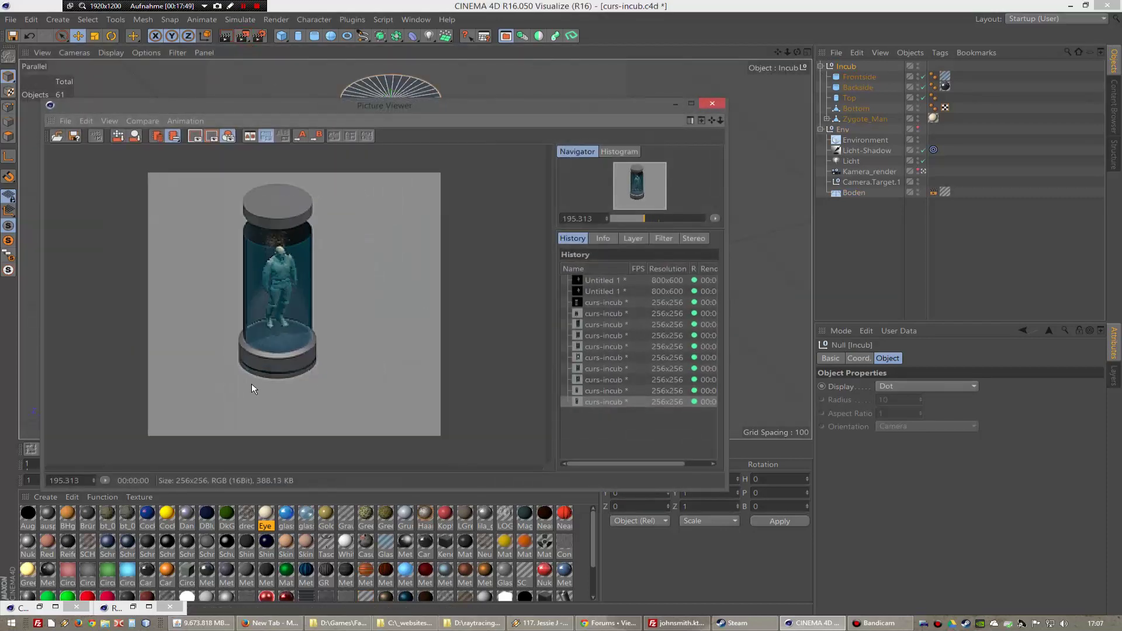
pyautogui.scroll(3, 273, 387)
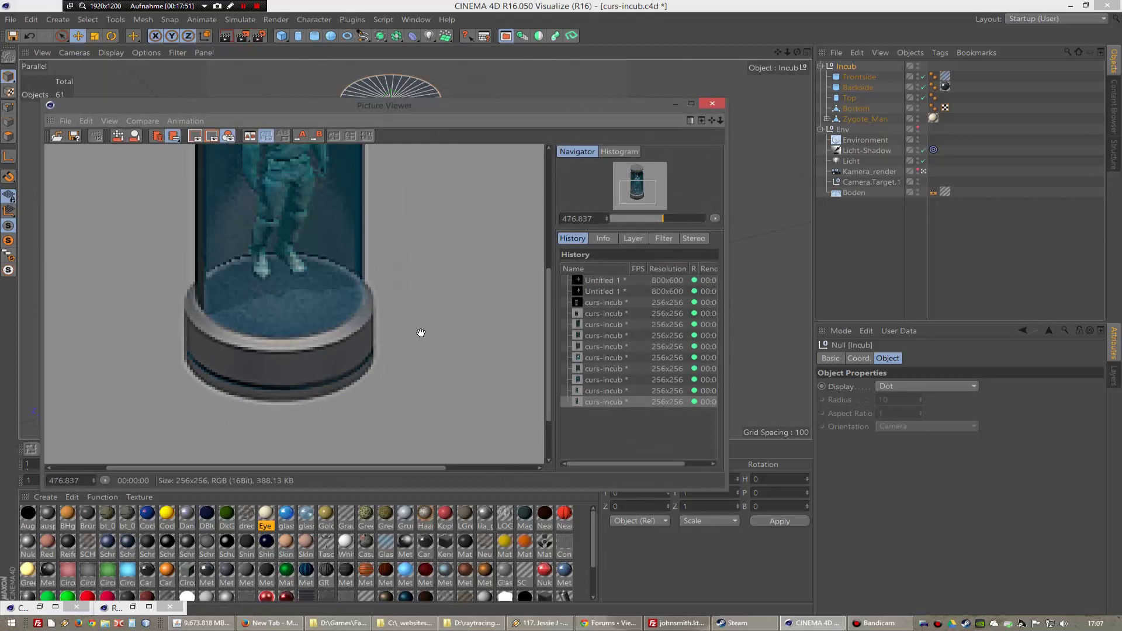
pyautogui.click(712, 103)
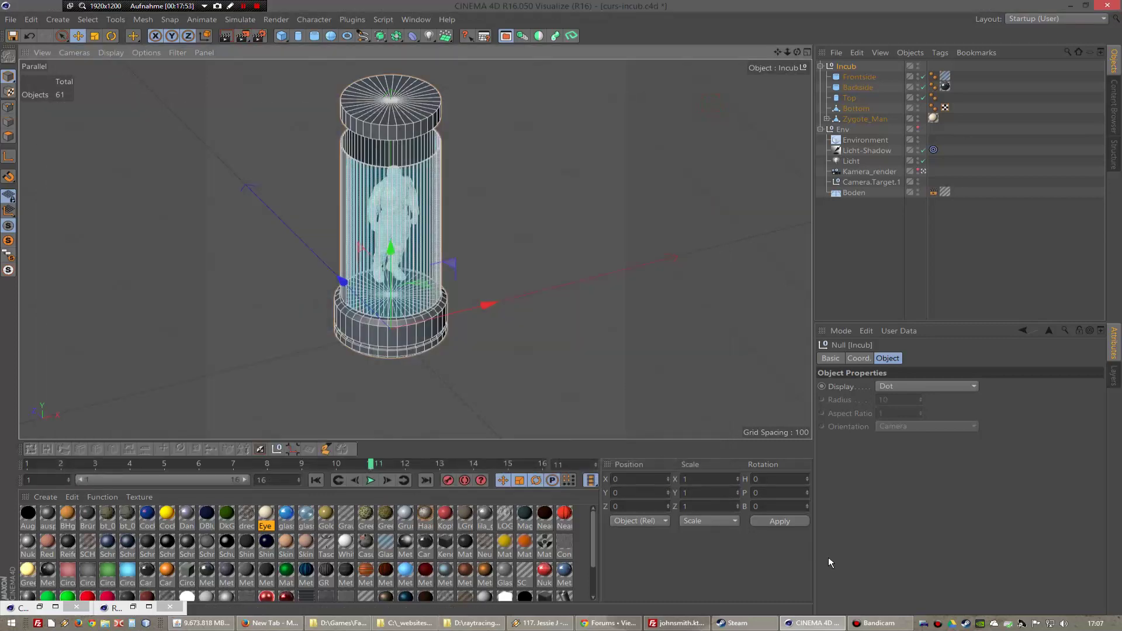
pyautogui.hotkey('alt', 'Tab')
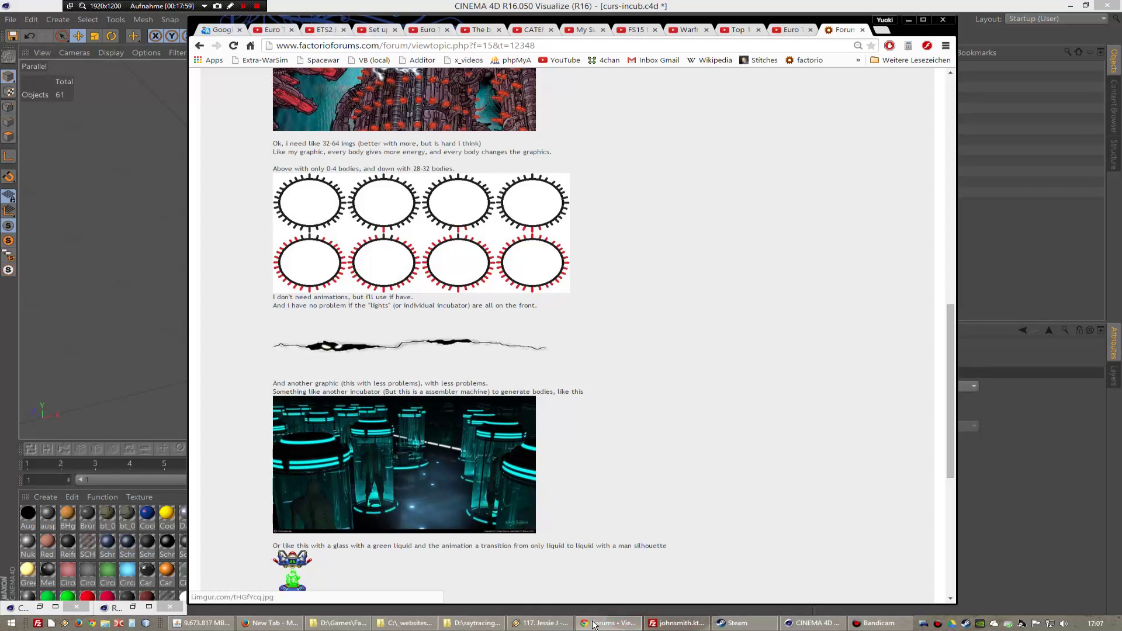
# - Switch from the Chrome forum back to Cinema 4D via the taskbar
pyautogui.click(813, 624)
# - Loop-select the Bottom cap's upper polygon ring and widen it to scale 125
pyautogui.scroll(2, 251, 199)
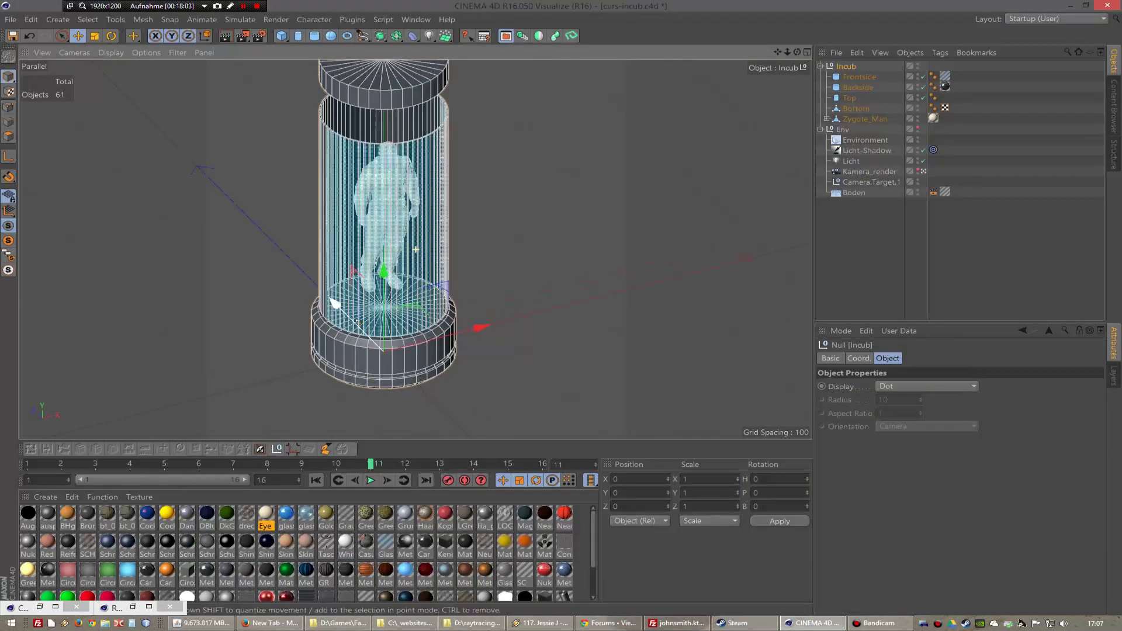
pyautogui.scroll(1, 251, 198)
pyautogui.scroll(2, 251, 199)
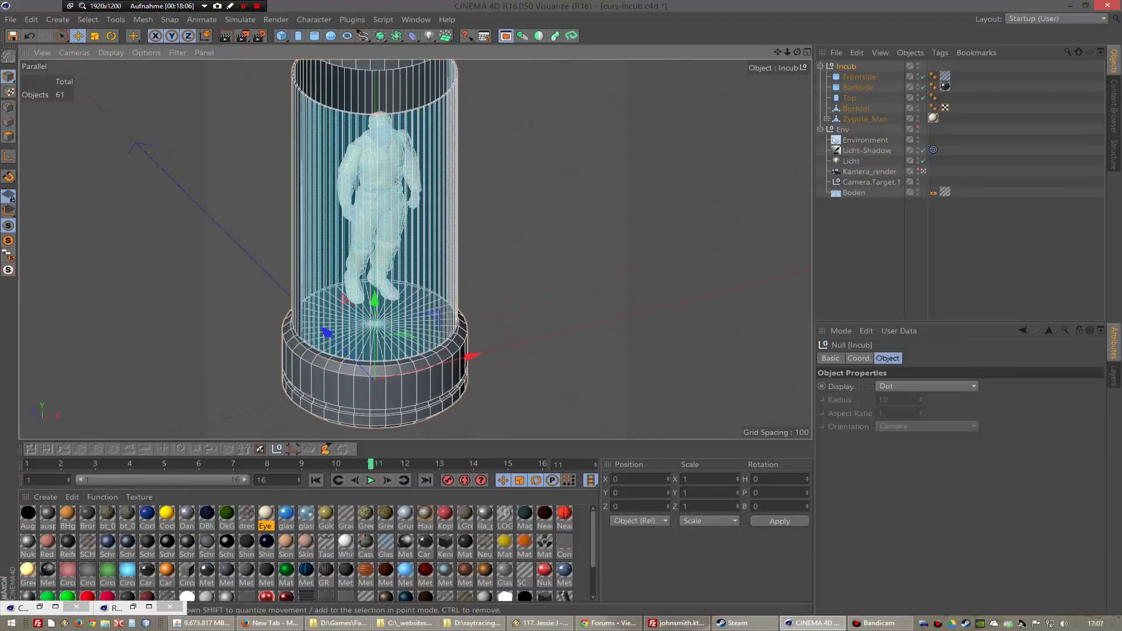
pyautogui.click(9, 137)
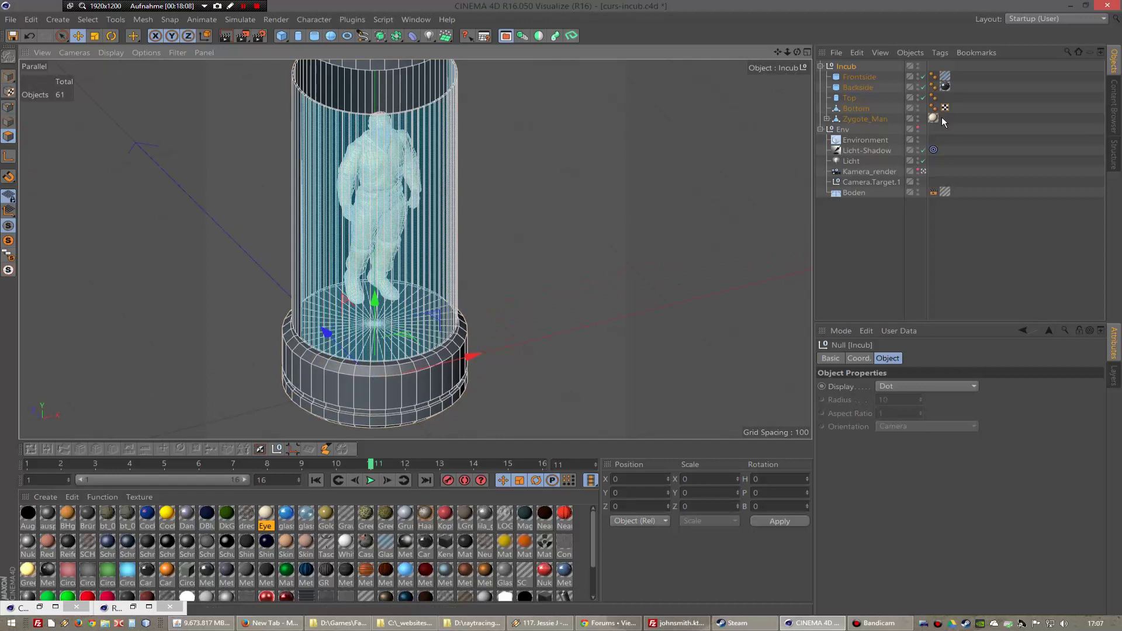
pyautogui.click(855, 107)
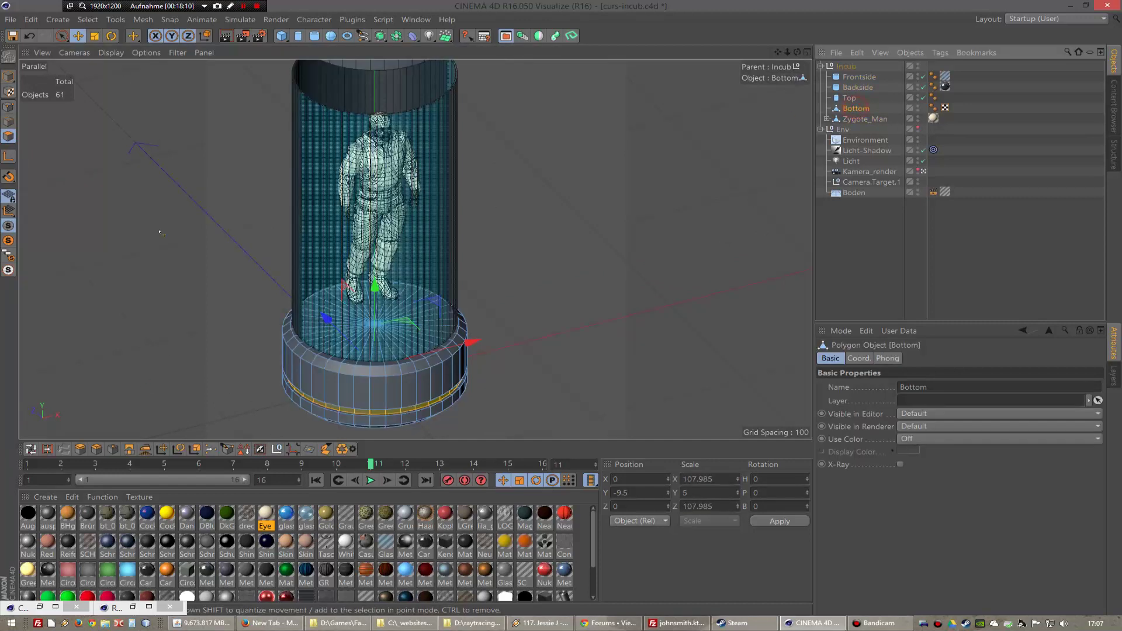
pyautogui.click(31, 449)
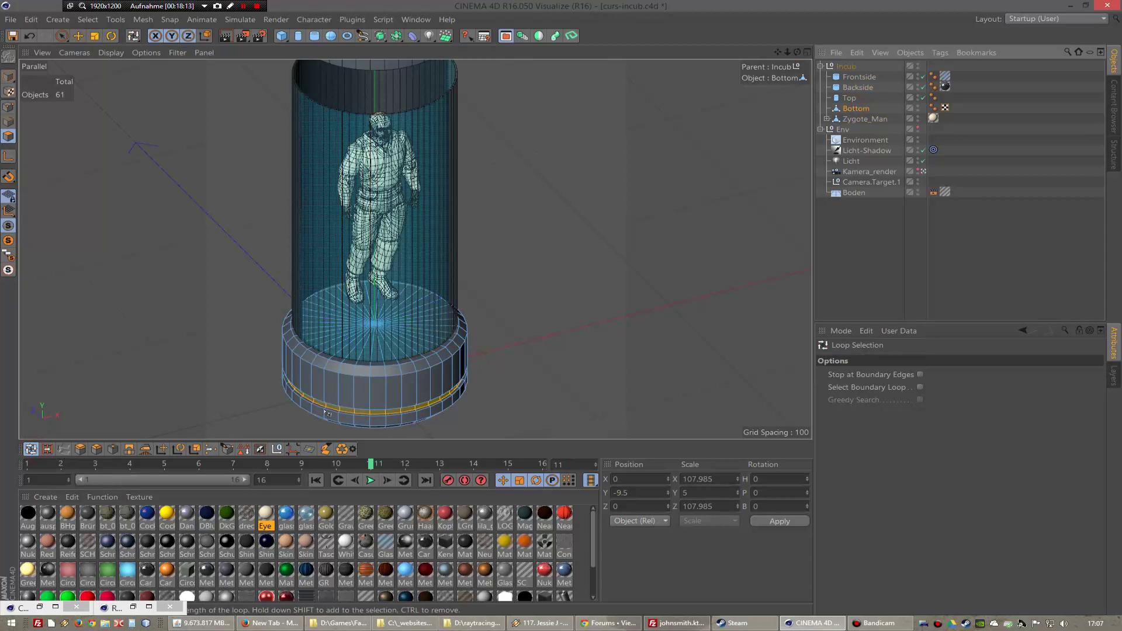
pyautogui.click(339, 374)
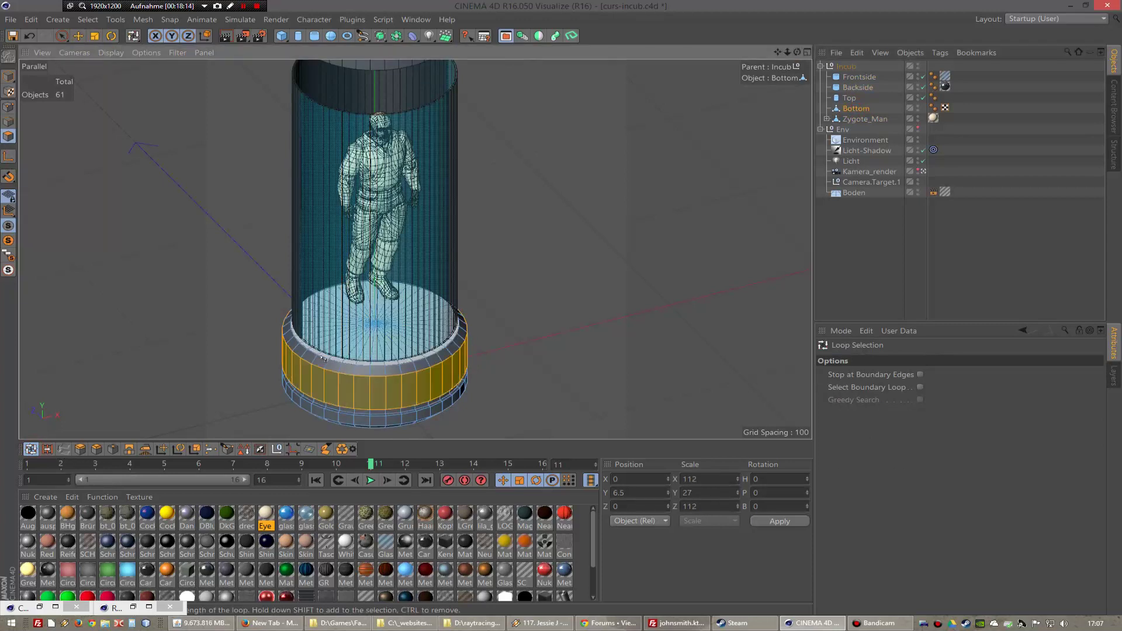
pyautogui.click(709, 477)
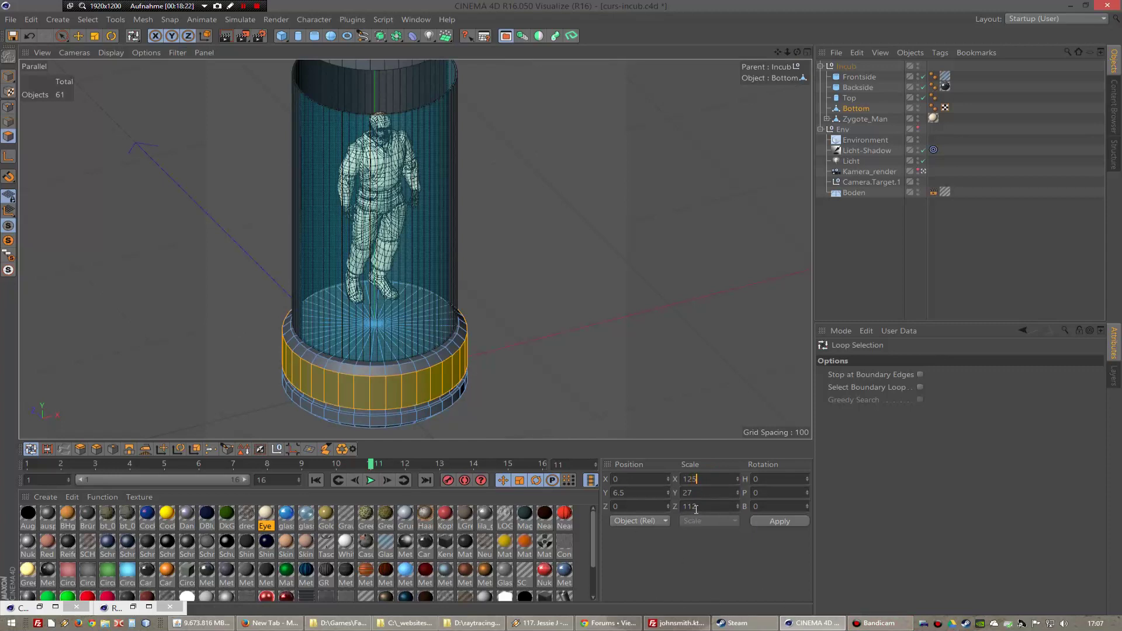
pyautogui.write('5')
pyautogui.press('Return')
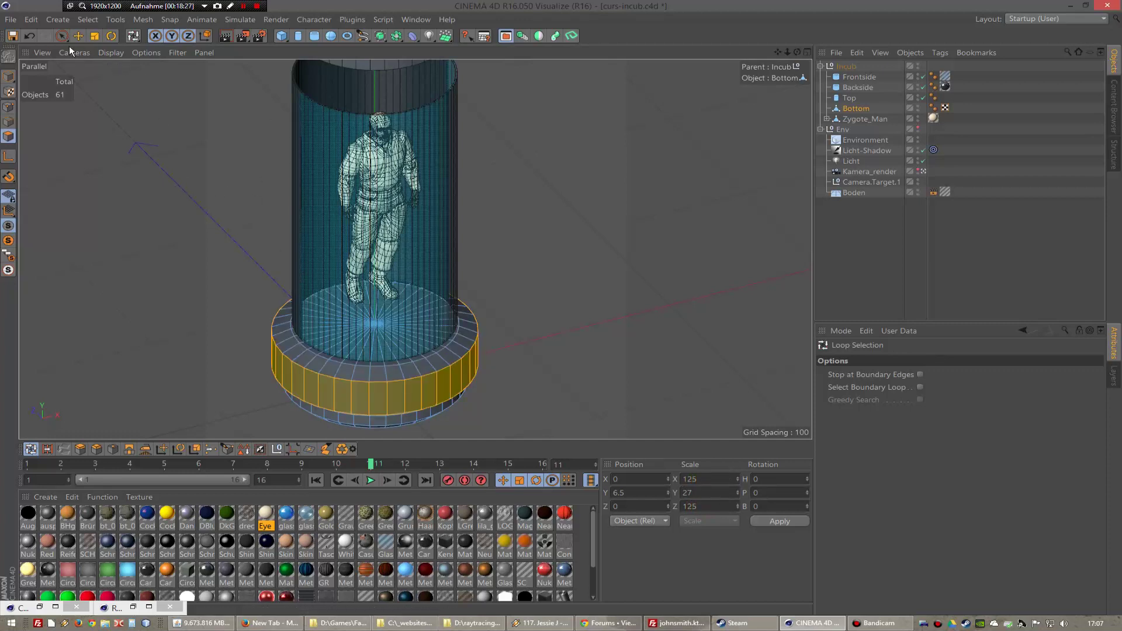
# - Select the Bottom cap's top-rim edge loop and move it down to Y 9
pyautogui.press('e')
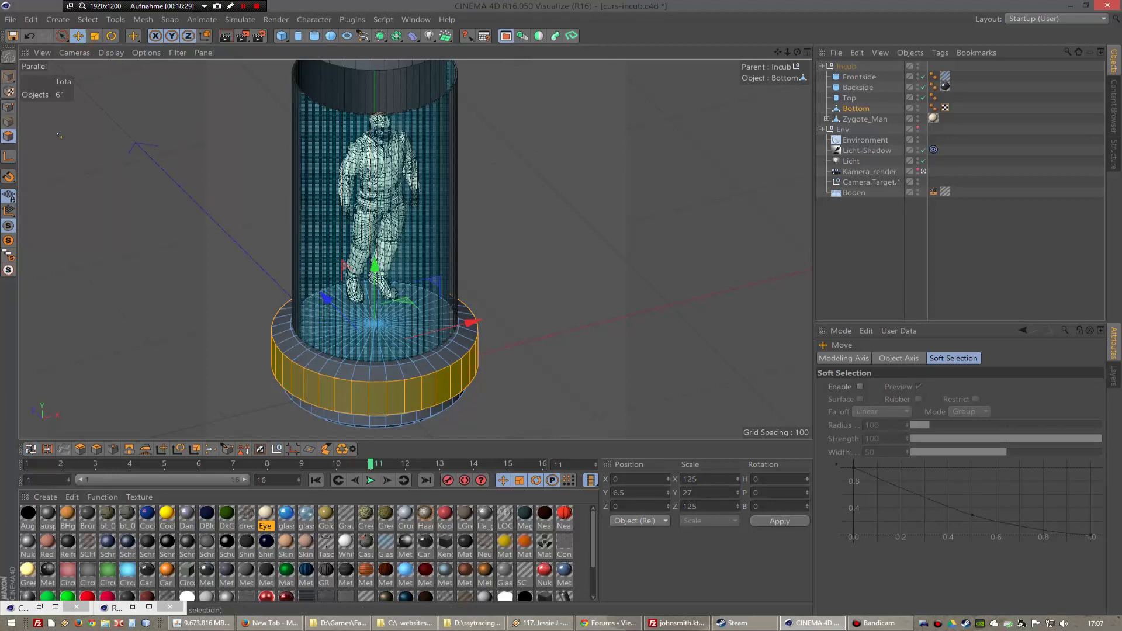
pyautogui.click(9, 121)
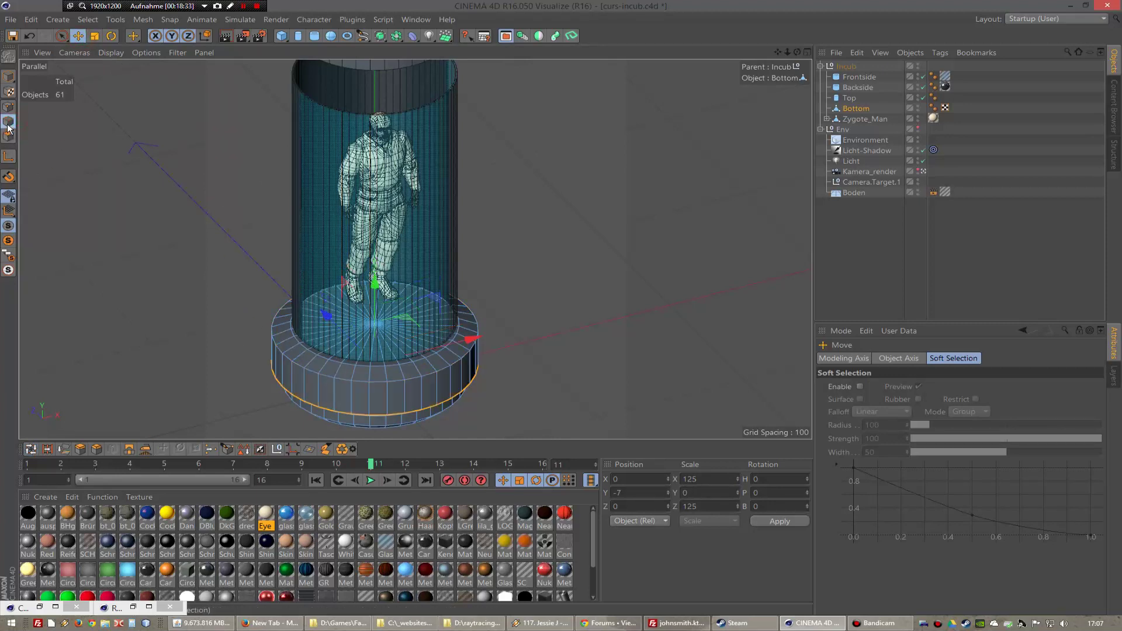
pyautogui.press('u')
pyautogui.press('l')
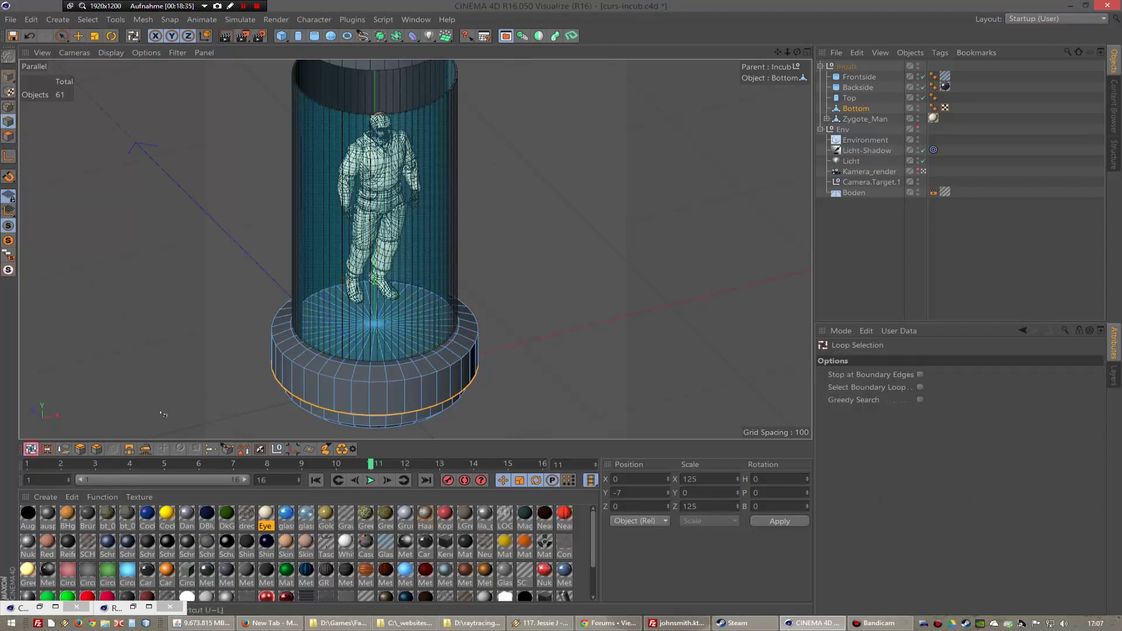
pyautogui.click(327, 377)
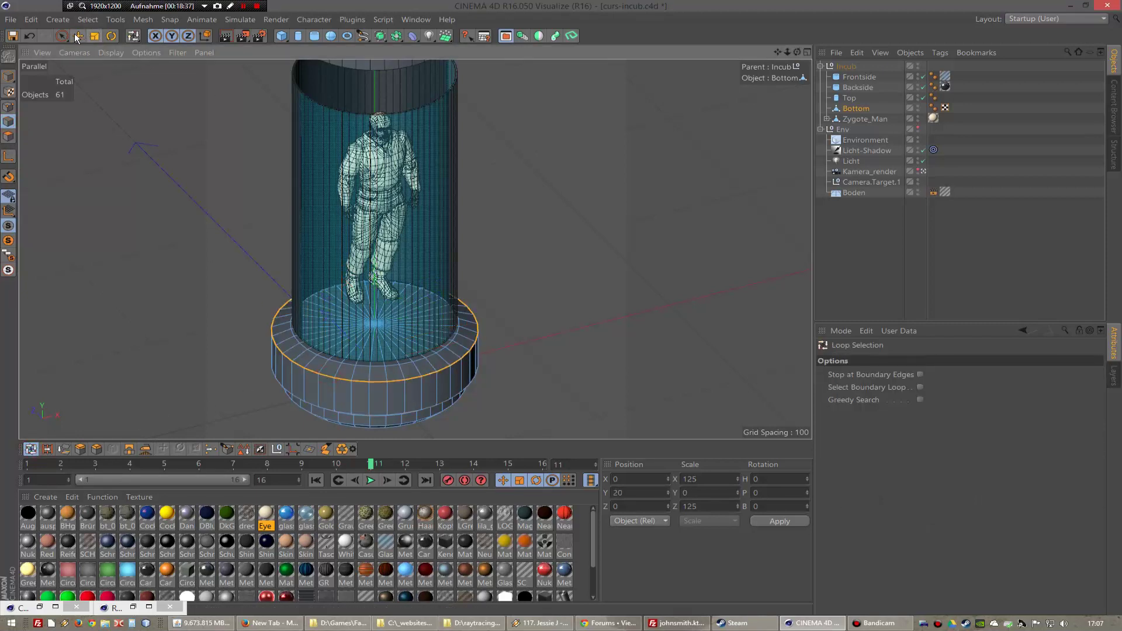
pyautogui.click(78, 36)
pyautogui.moveTo(374, 260)
pyautogui.mouseDown()
pyautogui.moveTo(375, 273)
pyautogui.moveTo(375, 262)
pyautogui.mouseUp()
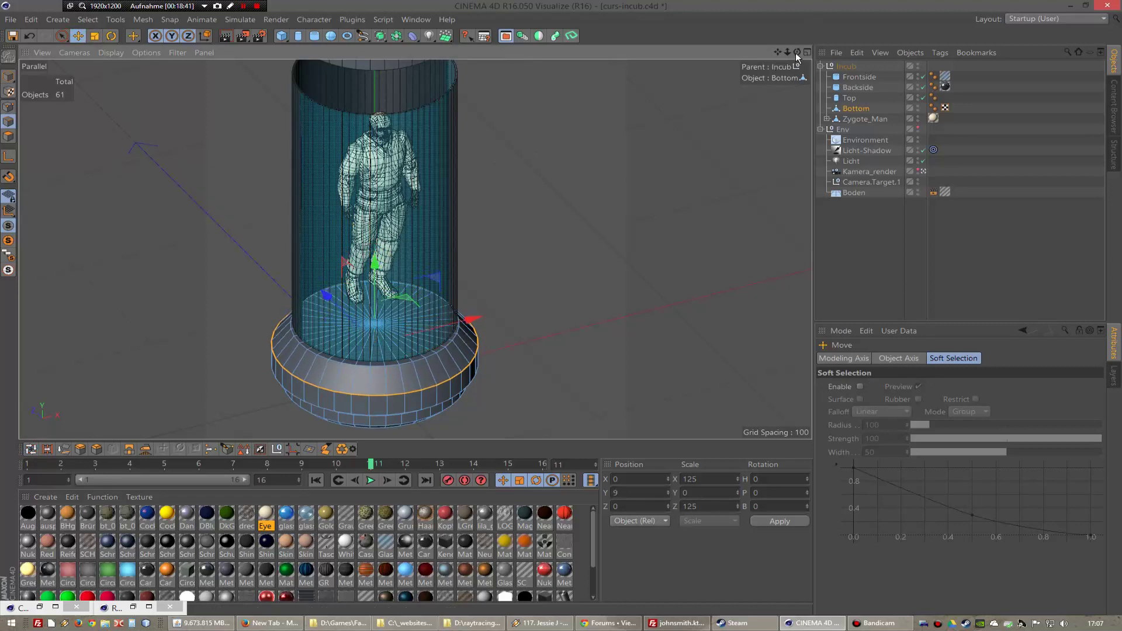
# - Save the curs-incub.c4d scene
pyautogui.moveTo(796, 52)
pyautogui.mouseDown()
pyautogui.moveTo(807, 55)
pyautogui.moveTo(783, 64)
pyautogui.mouseUp()
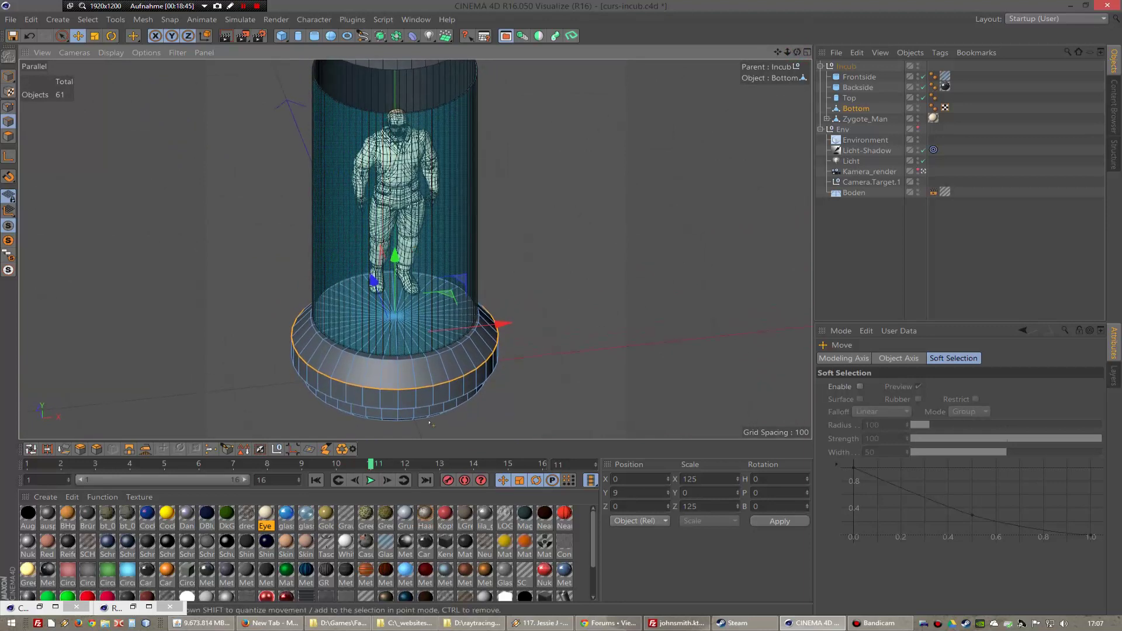
pyautogui.click(12, 35)
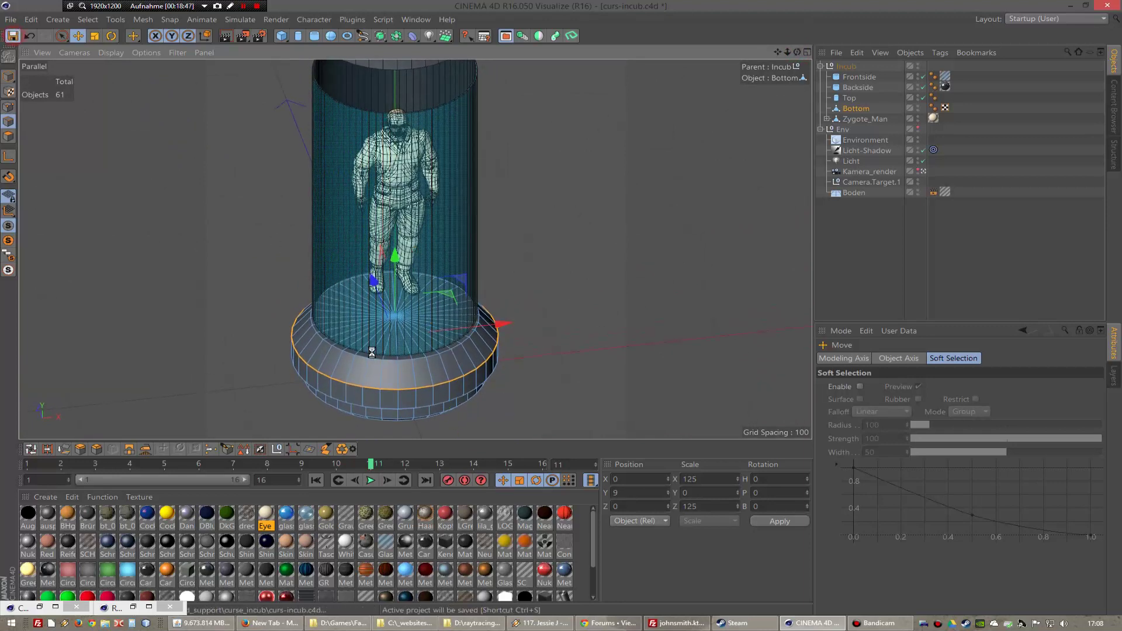
pyautogui.click(31, 449)
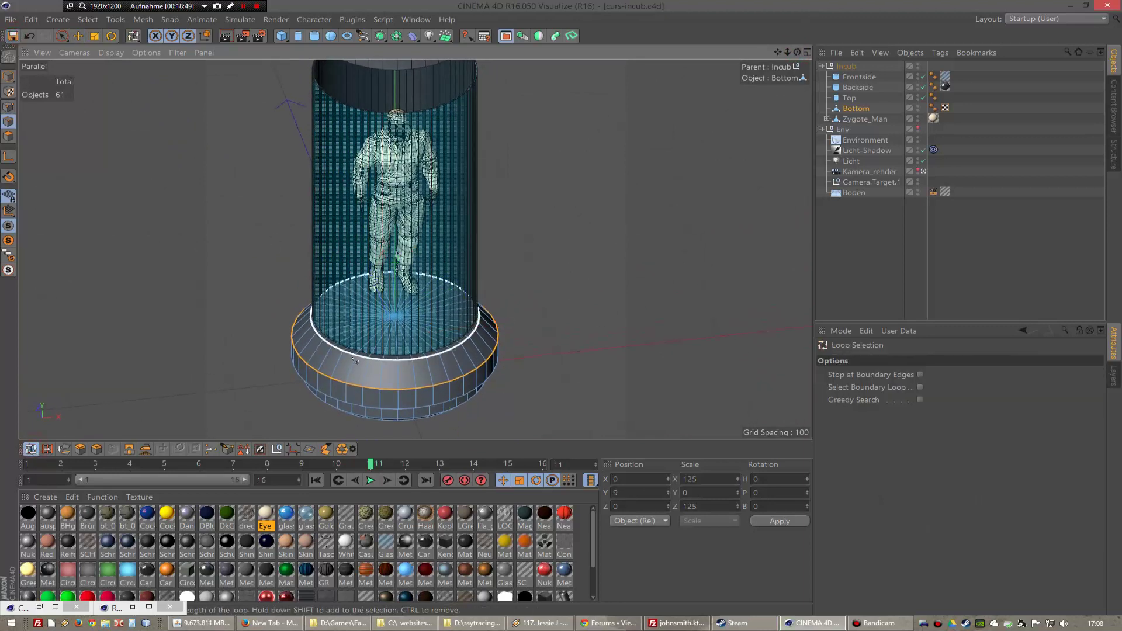
pyautogui.click(9, 137)
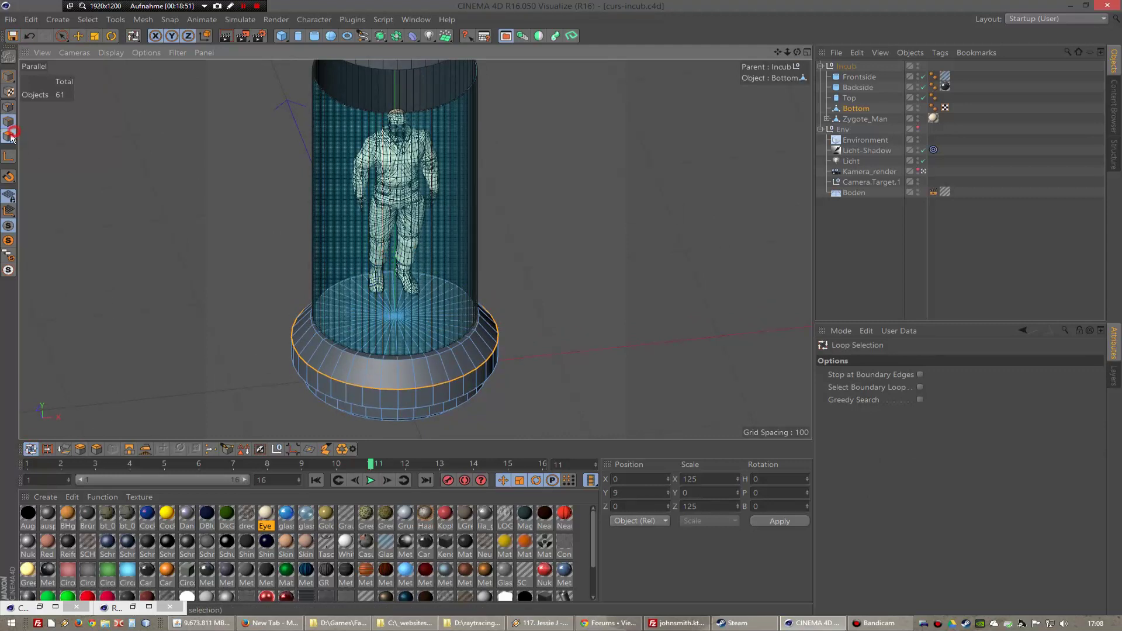
# - Live-select the first few groups of faces on the Bottom cap's upper band
pyautogui.keyDown('alt'); pyautogui.moveTo(539, 273); pyautogui.dragTo(526, 258); pyautogui.keyUp('alt')
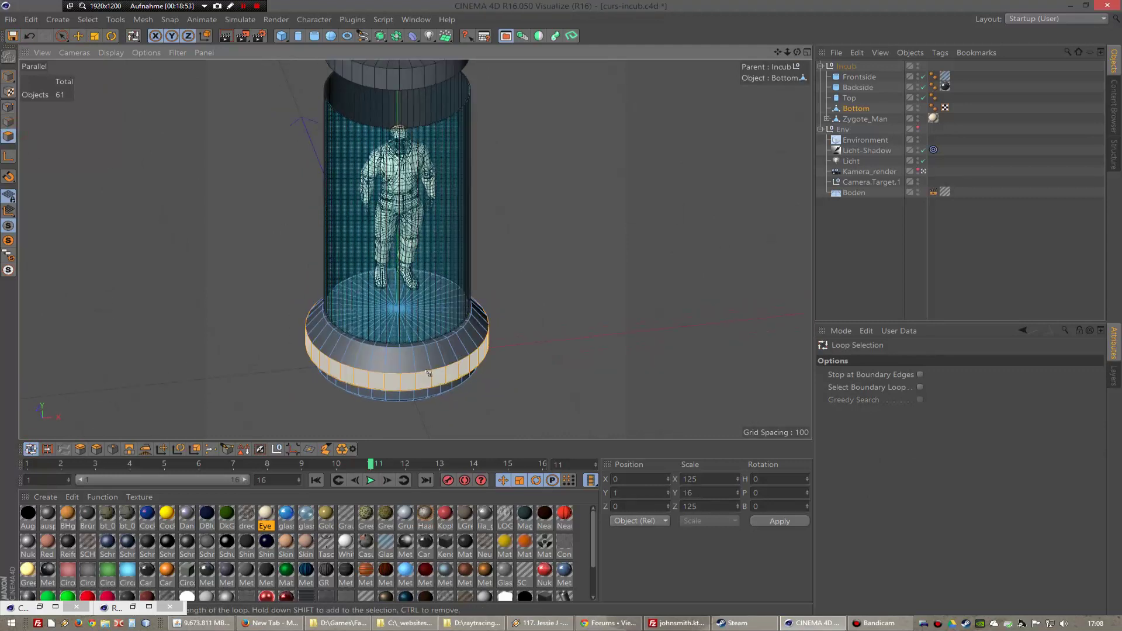
pyautogui.click(61, 36)
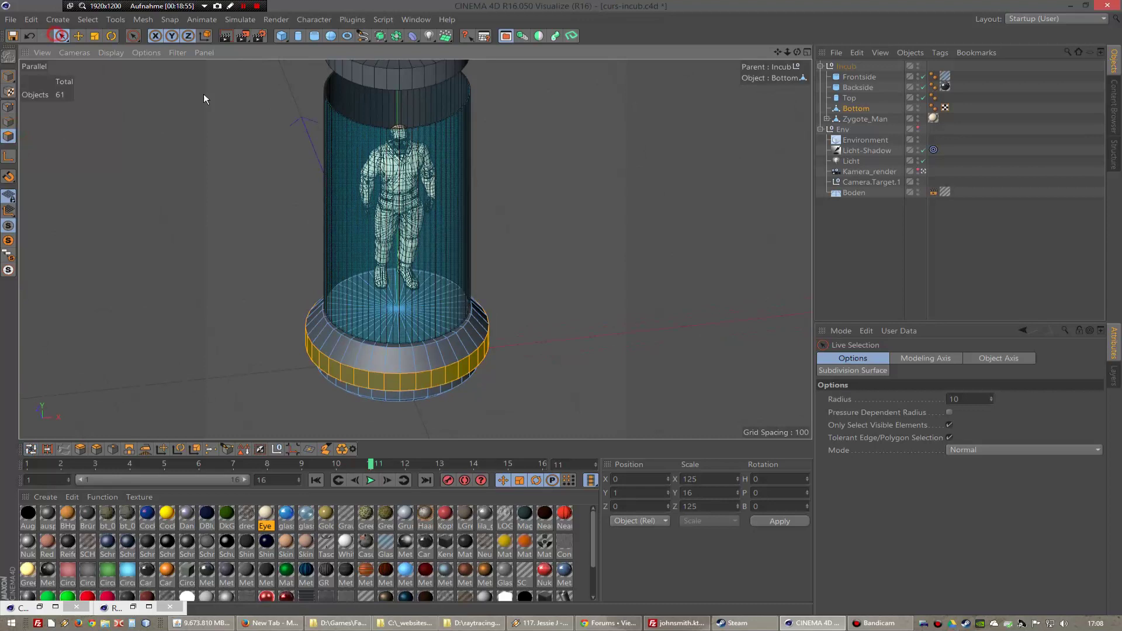
pyautogui.click(412, 358)
pyautogui.keyDown('shift'); pyautogui.click(443, 351); pyautogui.keyUp('shift')
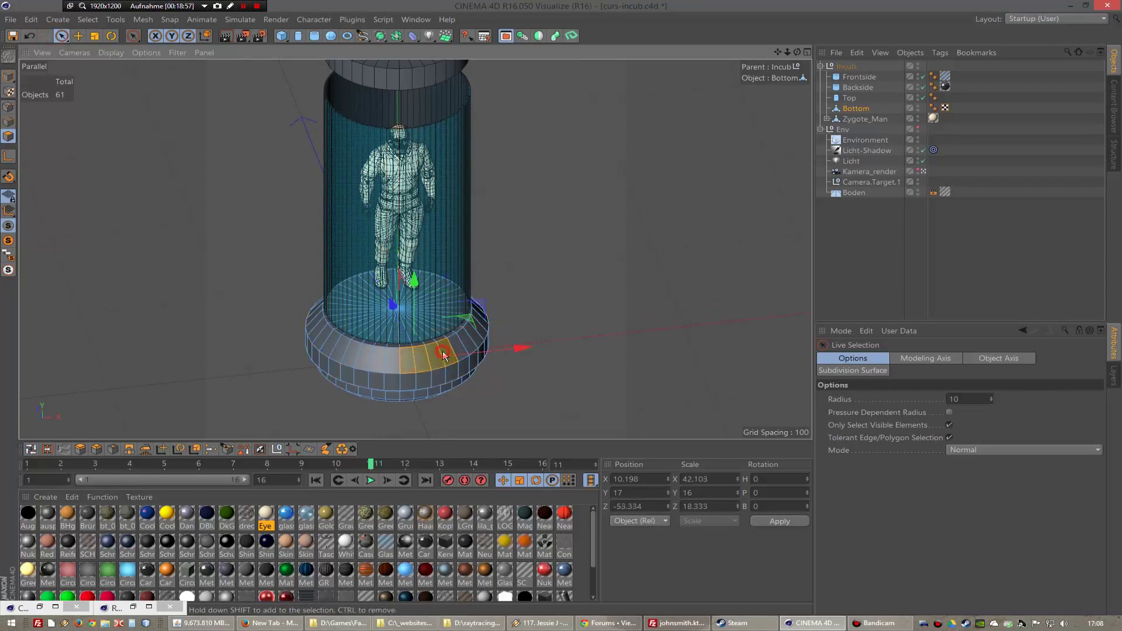
pyautogui.moveTo(802, 52); pyautogui.dragTo(524, 335)
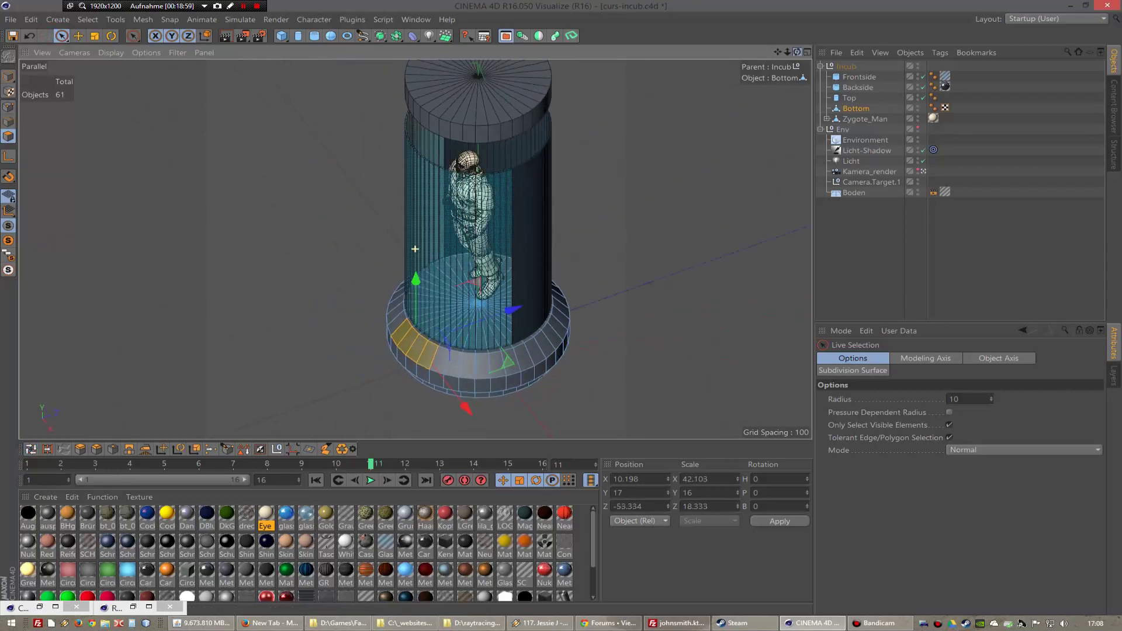
pyautogui.keyDown('shift'); pyautogui.click(476, 375); pyautogui.keyUp('shift')
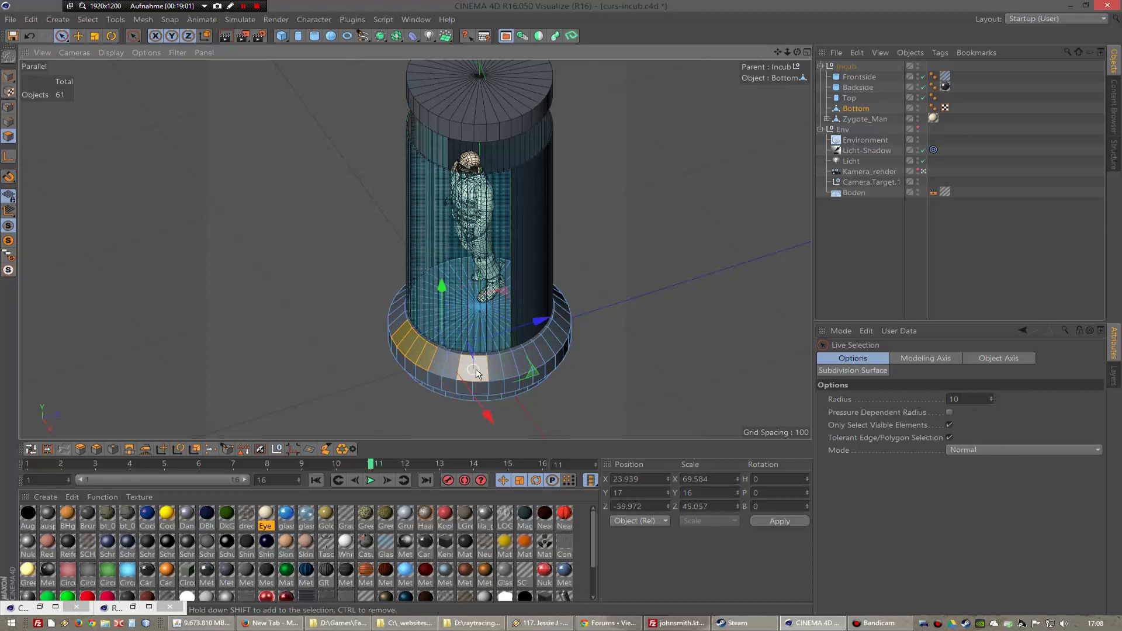
pyautogui.keyDown('shift'); pyautogui.click(508, 370); pyautogui.keyUp('shift')
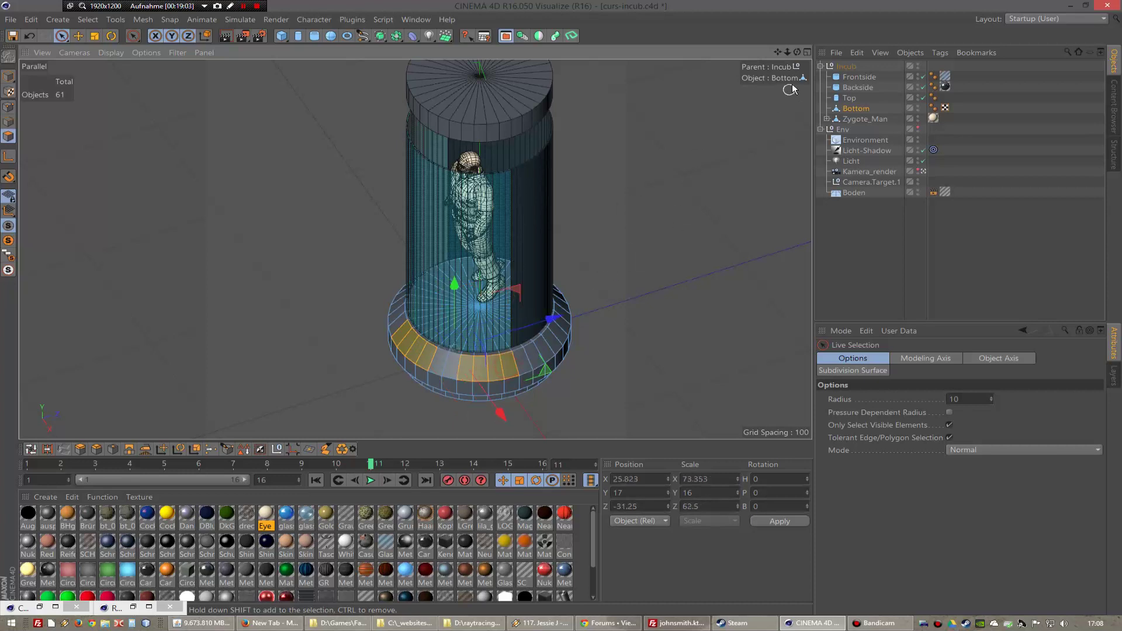
pyautogui.moveTo(797, 53); pyautogui.dragTo(478, 468)
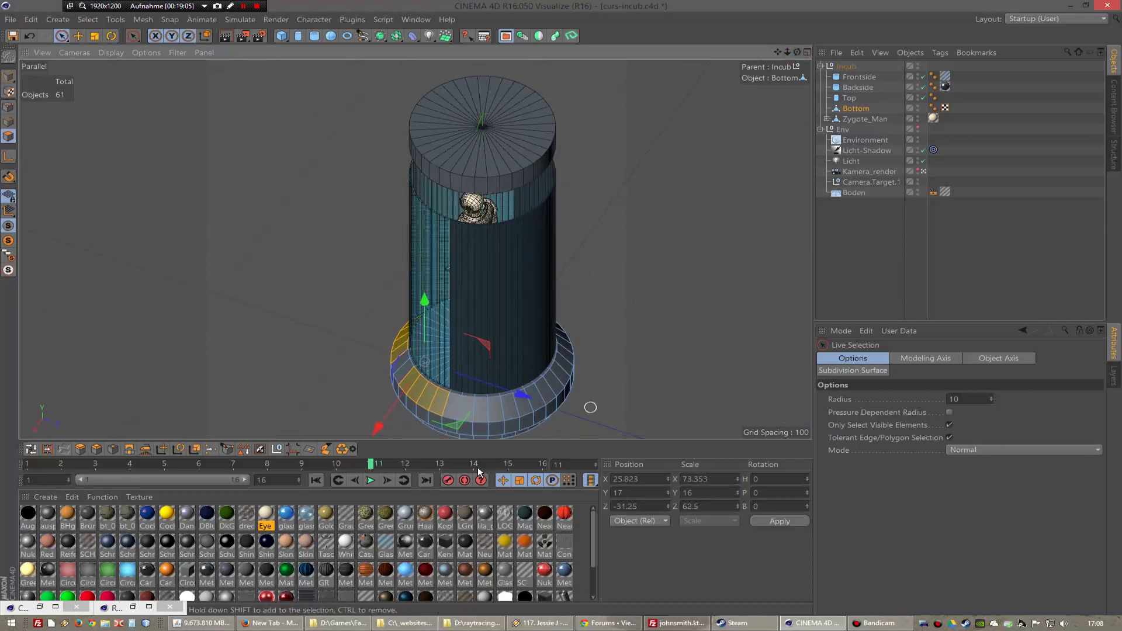
pyautogui.moveTo(475, 406)
pyautogui.keyDown('shift'); pyautogui.mouseDown()
pyautogui.moveTo(512, 408)
pyautogui.moveTo(577, 300)
pyautogui.mouseUp(); pyautogui.keyUp('shift')
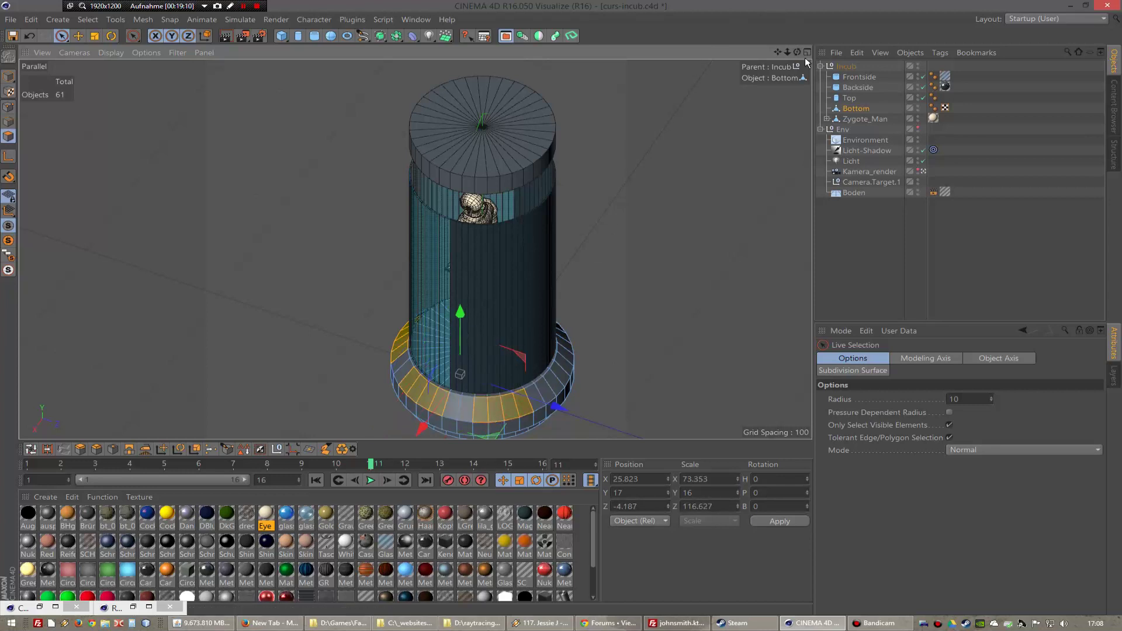
# - Add more face groups around the rest of the band, orbiting to reach each side
pyautogui.moveTo(775, 53)
pyautogui.mouseDown()
pyautogui.moveTo(809, 52)
pyautogui.moveTo(589, 418)
pyautogui.mouseUp()
pyautogui.keyDown('shift'); pyautogui.moveTo(481, 397); pyautogui.dragTo(484, 396); pyautogui.keyUp('shift')
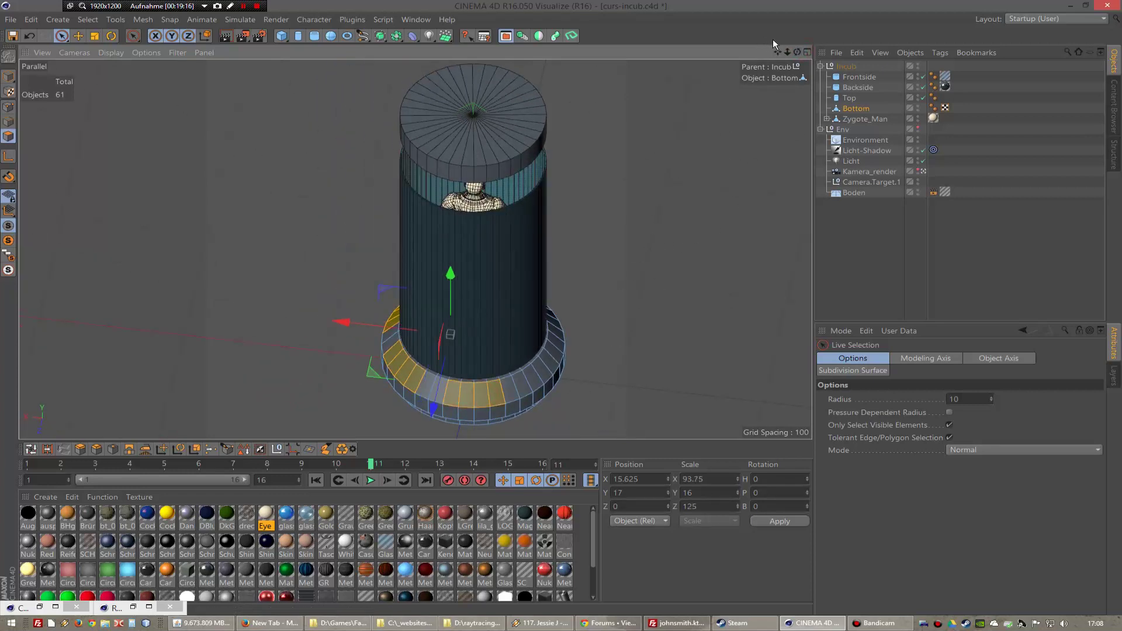
pyautogui.moveTo(795, 52); pyautogui.dragTo(689, 35)
pyautogui.moveTo(416, 250); pyautogui.dragTo(439, 319)
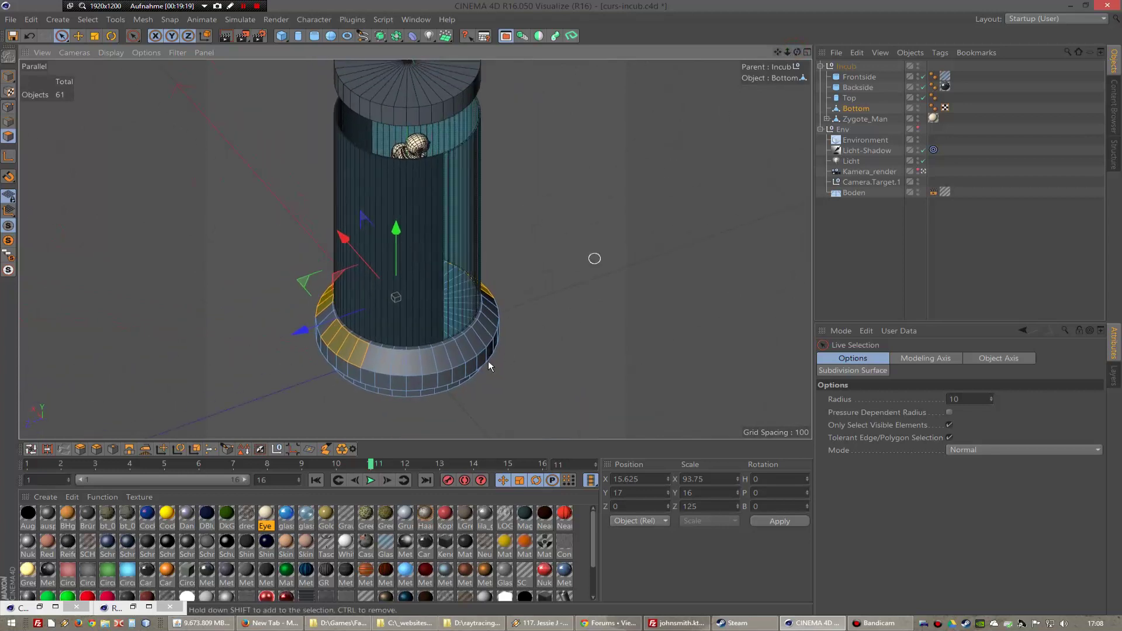
pyautogui.keyDown('shift'); pyautogui.click(409, 362); pyautogui.keyUp('shift')
pyautogui.keyDown('shift'); pyautogui.moveTo(423, 364); pyautogui.dragTo(446, 361); pyautogui.keyUp('shift')
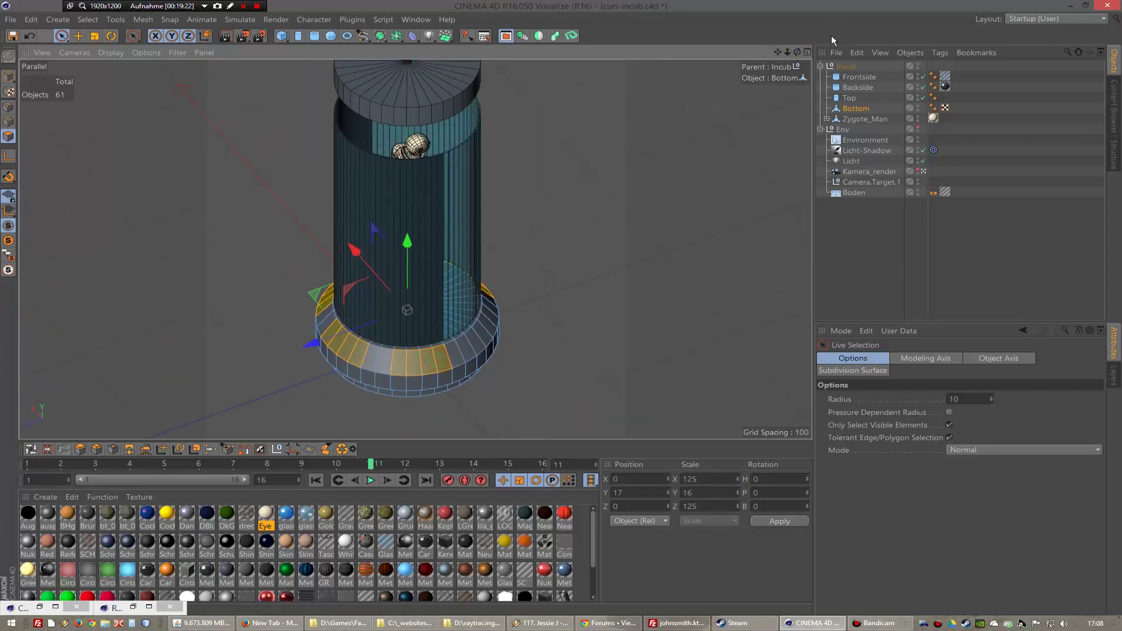
pyautogui.moveTo(797, 52); pyautogui.dragTo(651, 300)
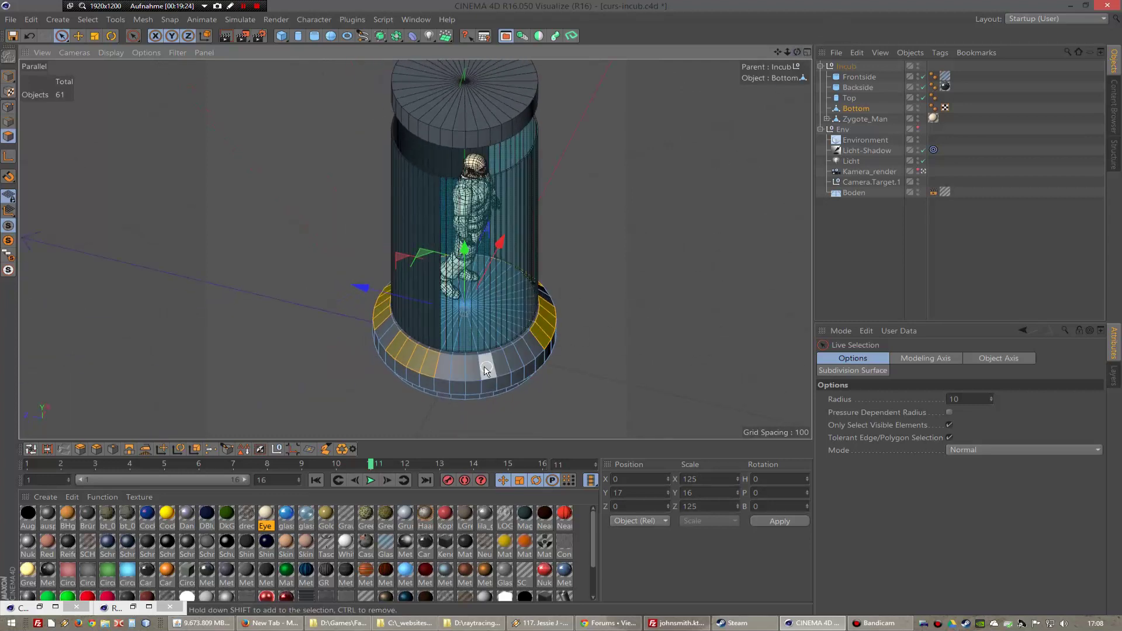
pyautogui.keyDown('shift'); pyautogui.moveTo(479, 371); pyautogui.dragTo(507, 364); pyautogui.keyUp('shift')
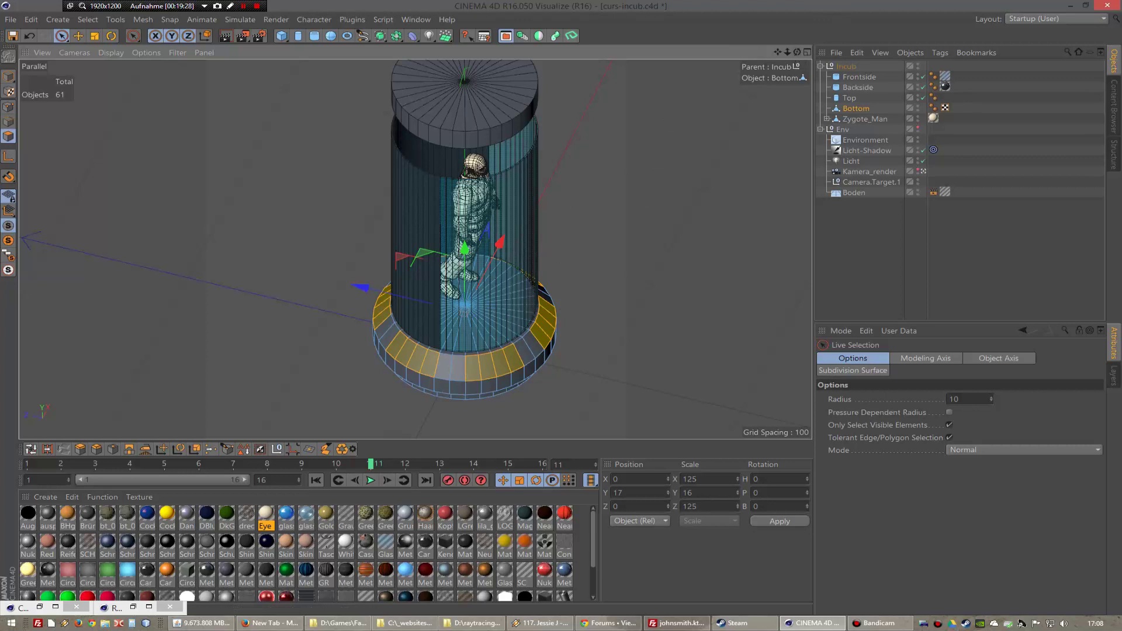
pyautogui.moveTo(797, 52); pyautogui.dragTo(889, 41)
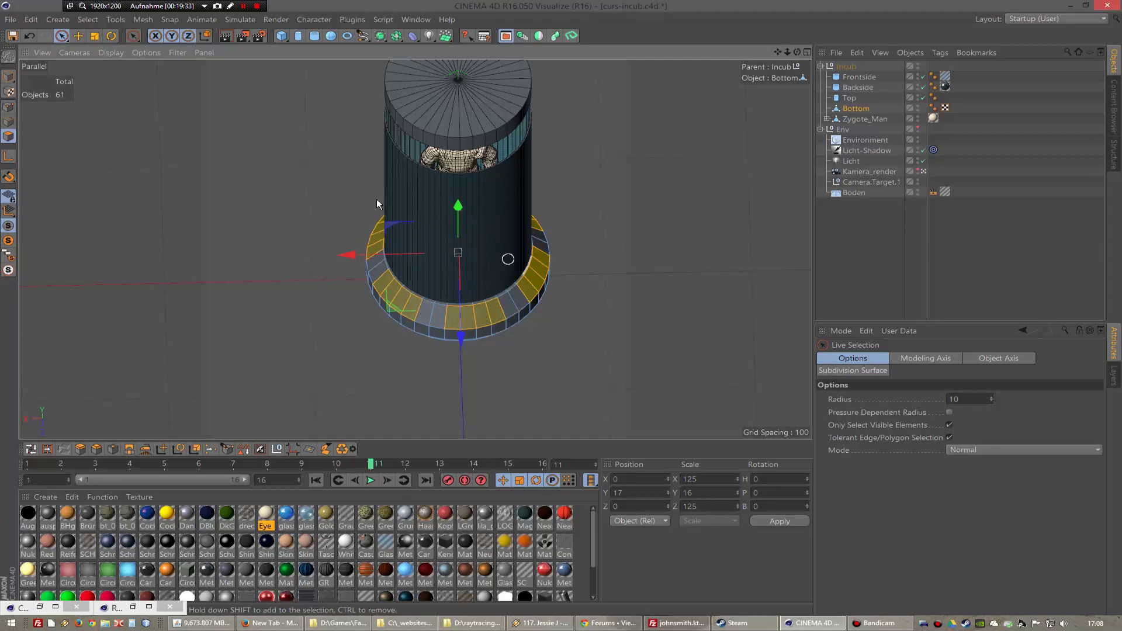
# - Inset the selected faces with Extrude Inner at offset 3
pyautogui.click(109, 449)
pyautogui.click(867, 463)
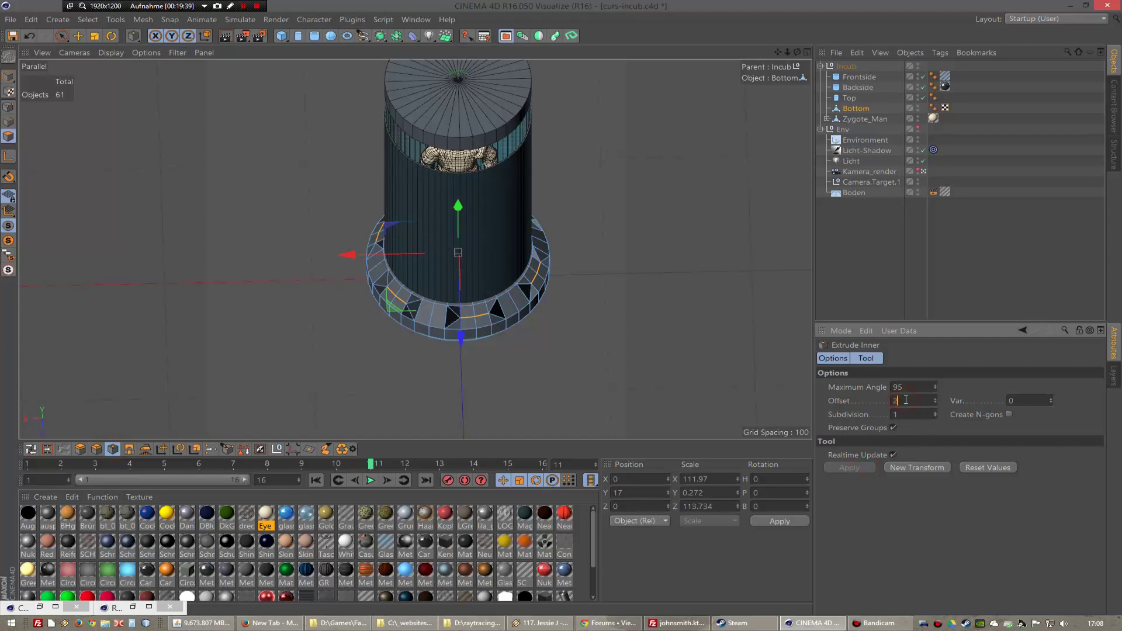
pyautogui.press('Return')
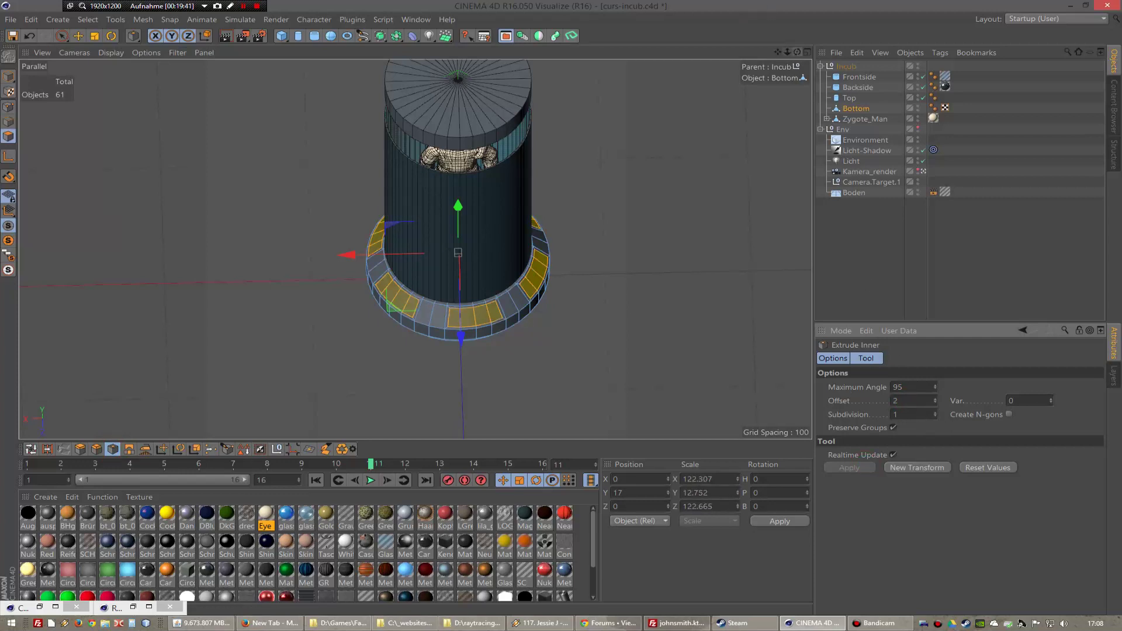
pyautogui.moveTo(797, 53); pyautogui.dragTo(792, 56)
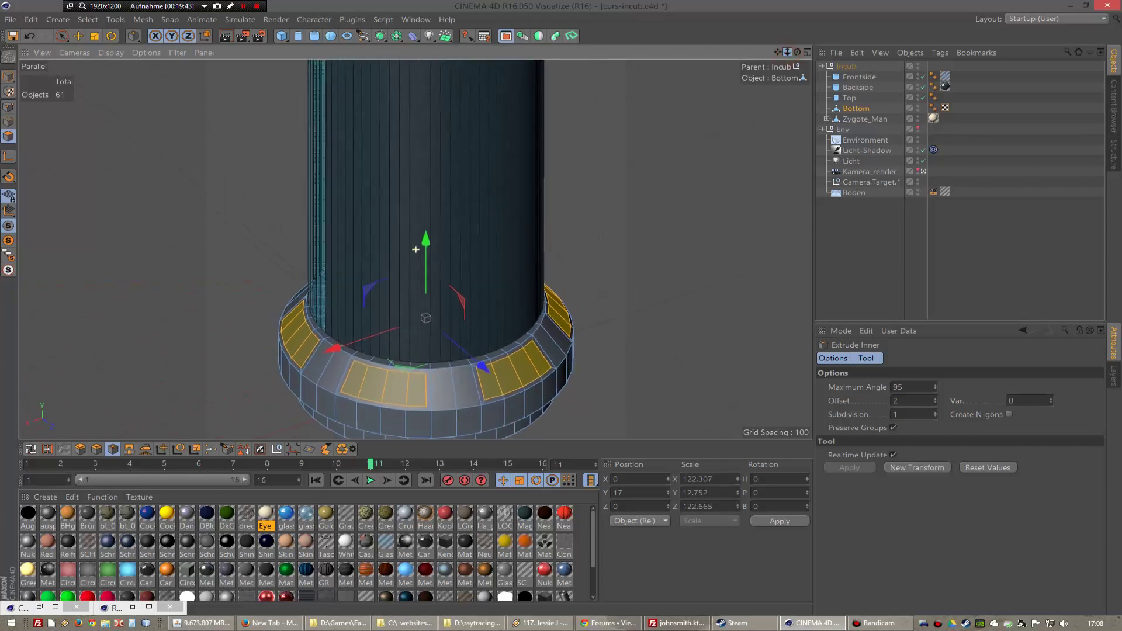
pyautogui.doubleClick(913, 403)
pyautogui.write('3')
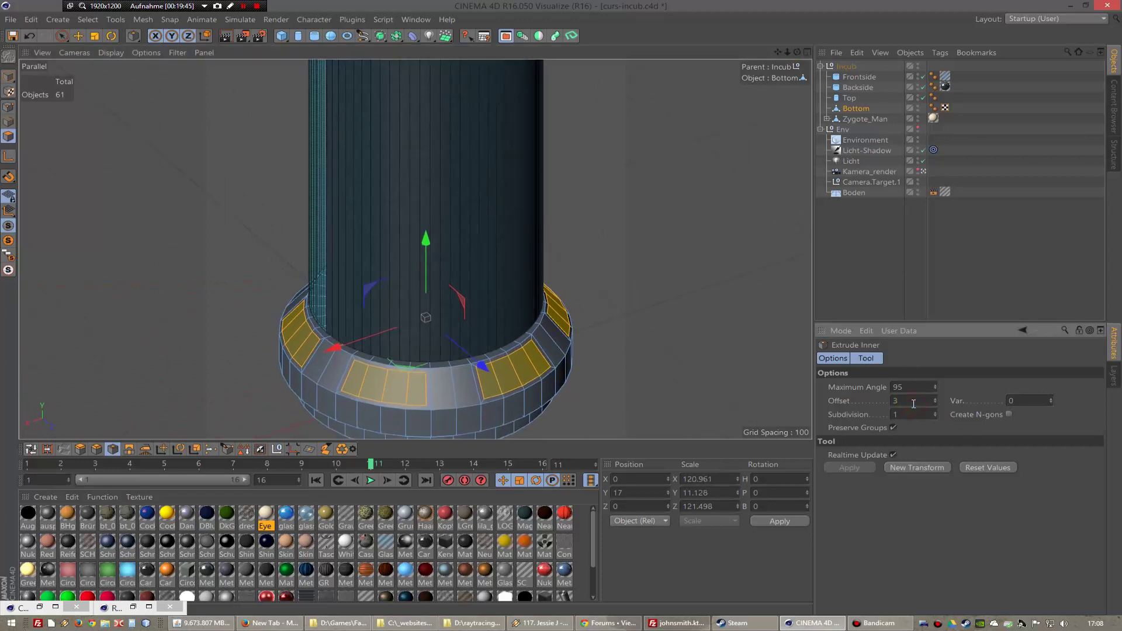
pyautogui.press('Return')
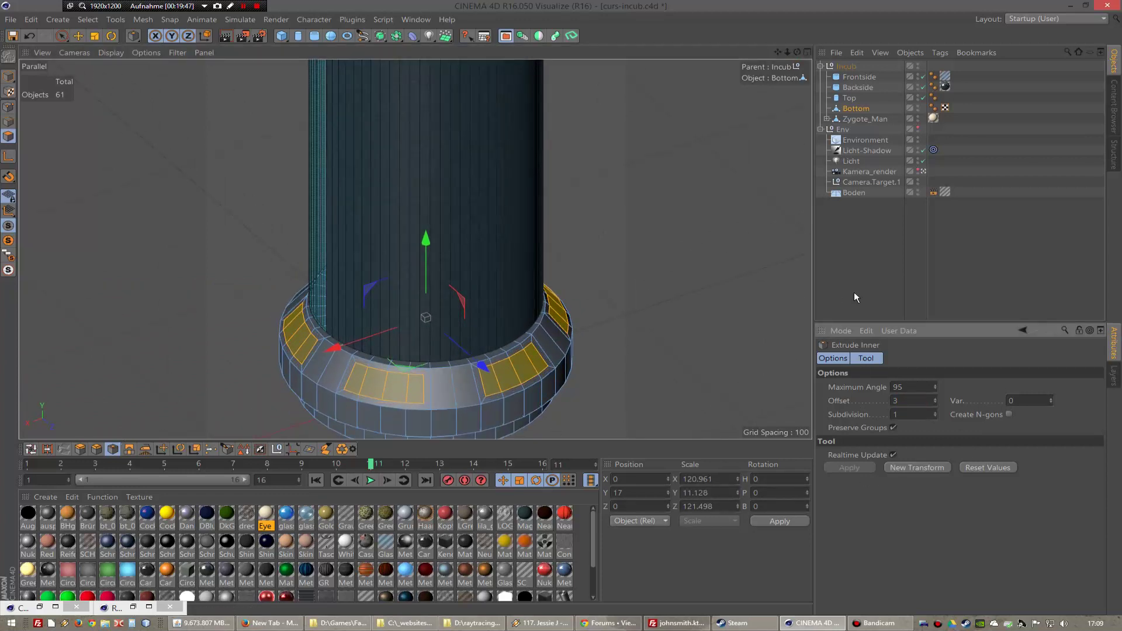
# - Bevel the insets with offset 1 and extrusion -2, storing them as a Polygon Selection
pyautogui.click(92, 449)
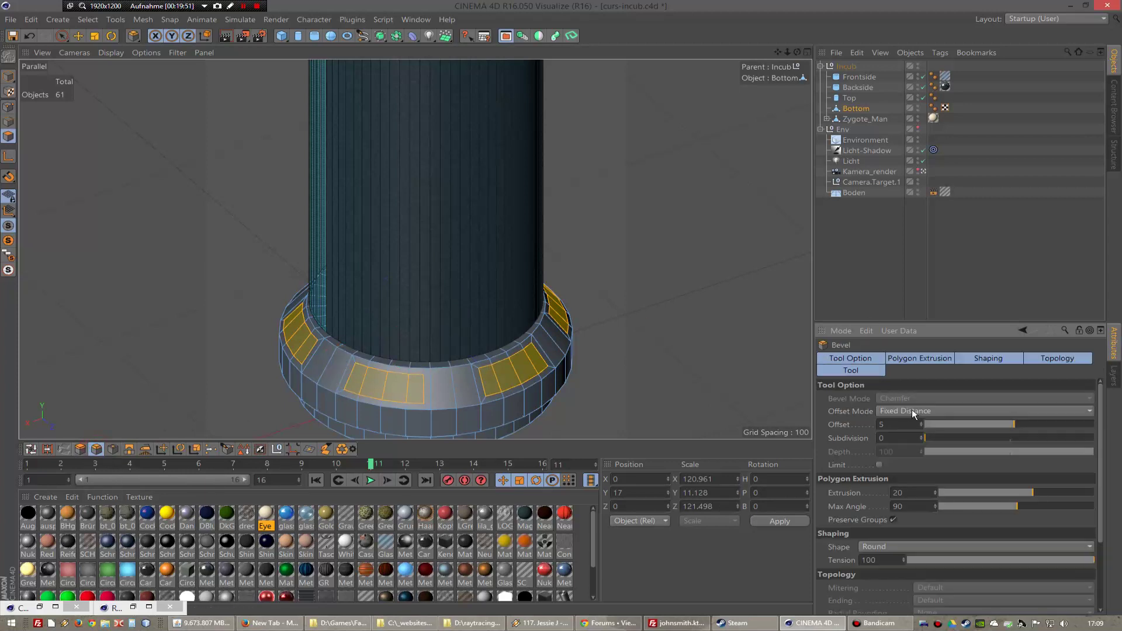
pyautogui.moveTo(906, 321); pyautogui.dragTo(906, 232)
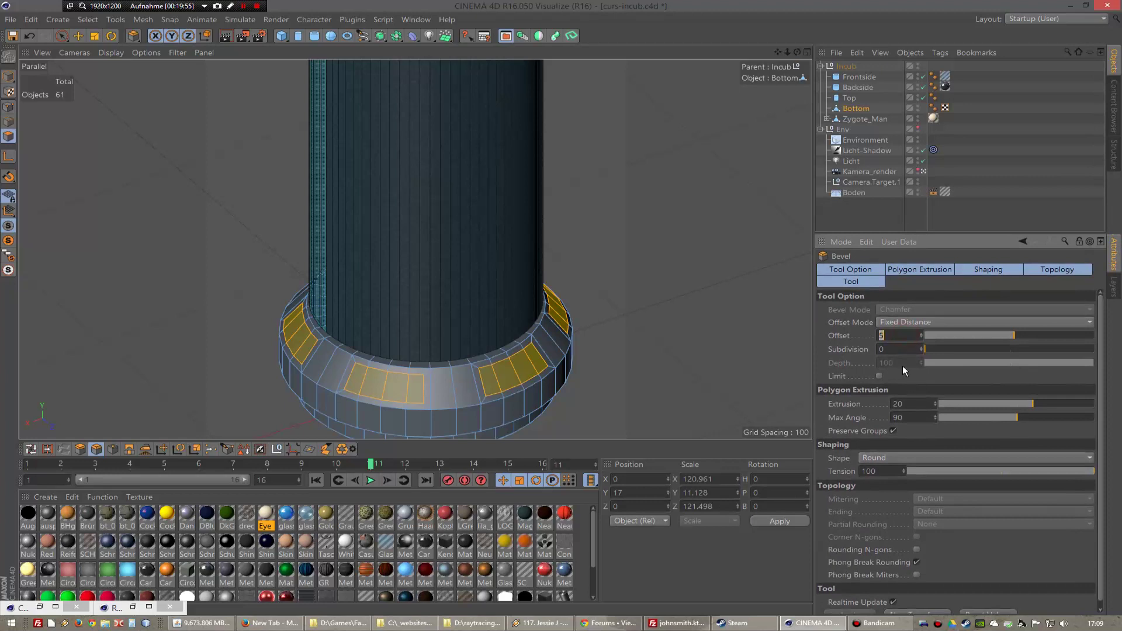
pyautogui.write('1')
pyautogui.click(912, 404)
pyautogui.write('-2')
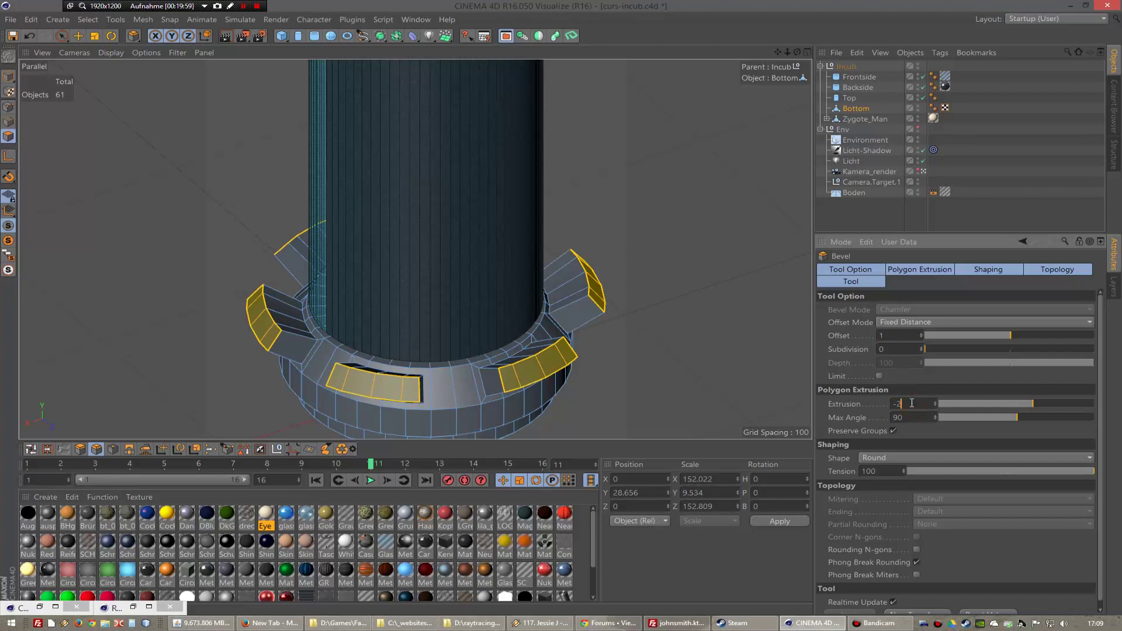
pyautogui.press('Return')
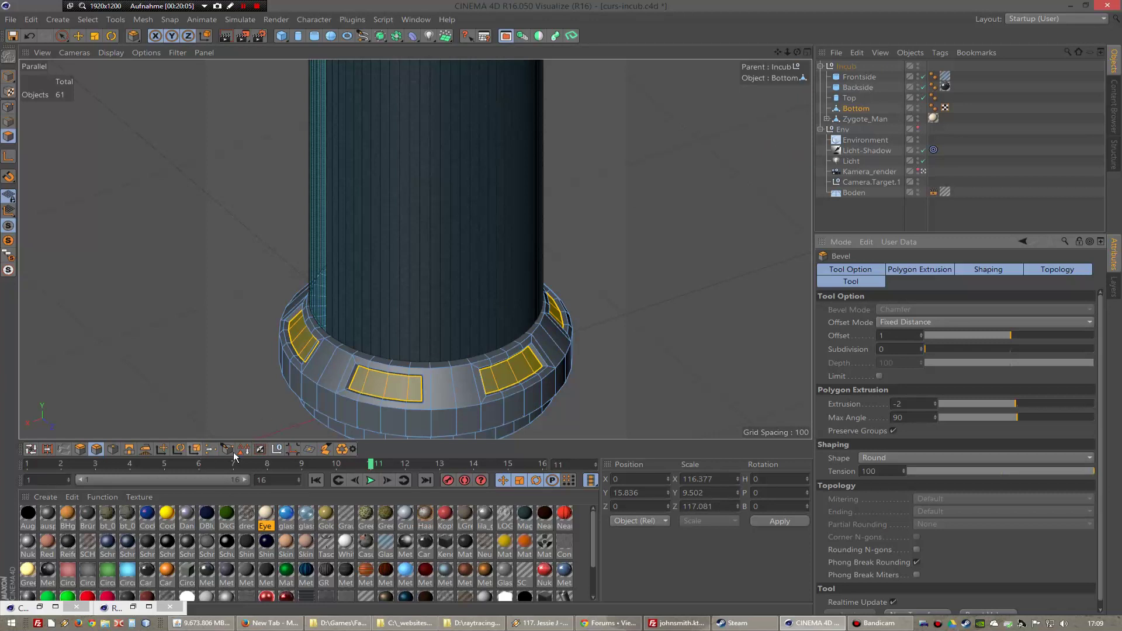
pyautogui.hotkey('alt', 's')
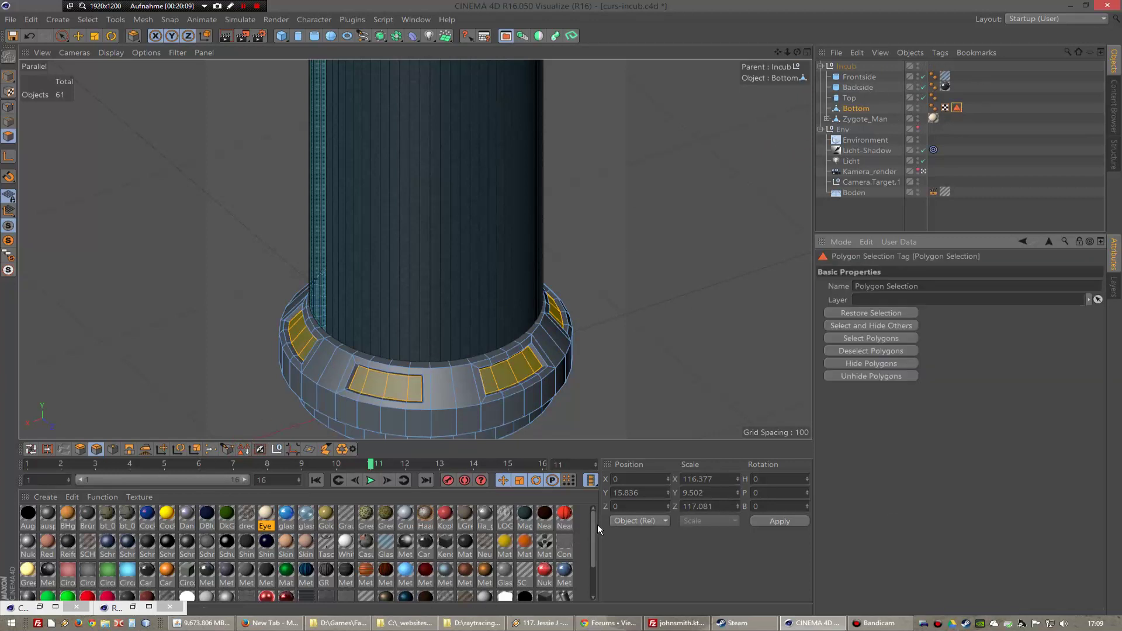
# - Apply the Metal - Iron Cast material to the inset panel faces
pyautogui.moveTo(594, 525); pyautogui.dragTo(594, 581)
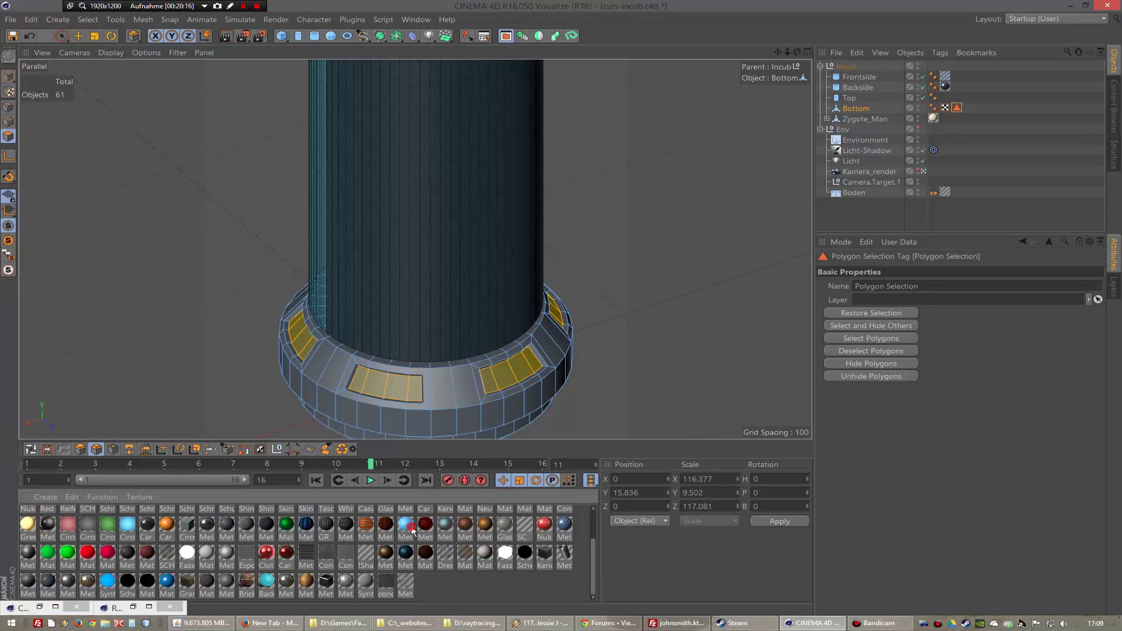
pyautogui.moveTo(405, 525)
pyautogui.mouseDown()
pyautogui.moveTo(883, 117)
pyautogui.moveTo(476, 413)
pyautogui.mouseUp()
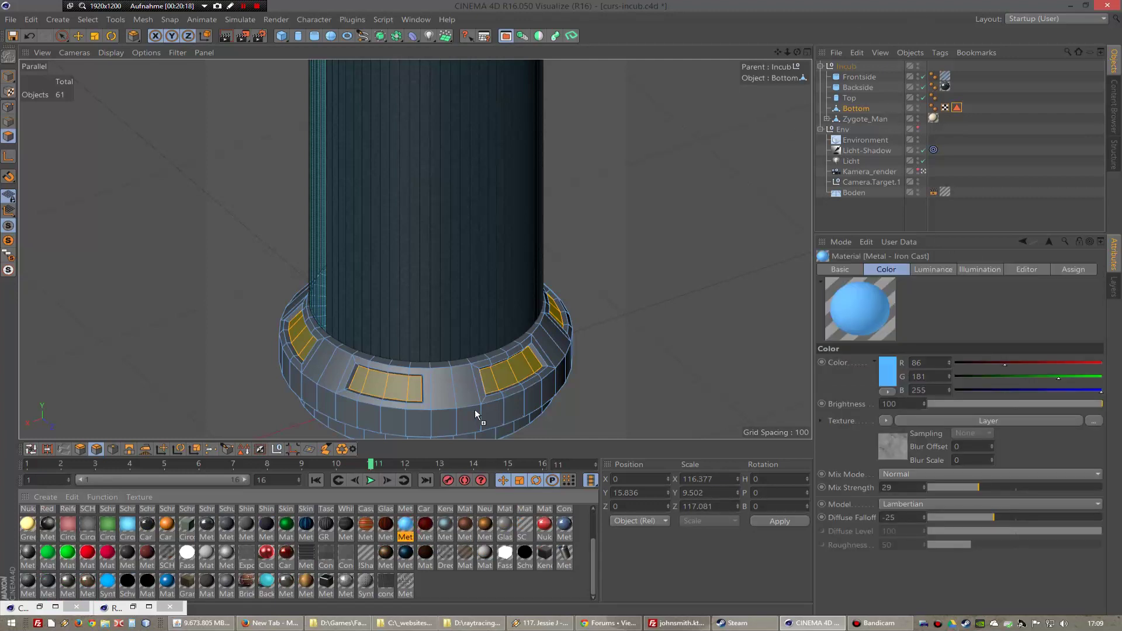
pyautogui.moveTo(507, 378); pyautogui.dragTo(507, 378)
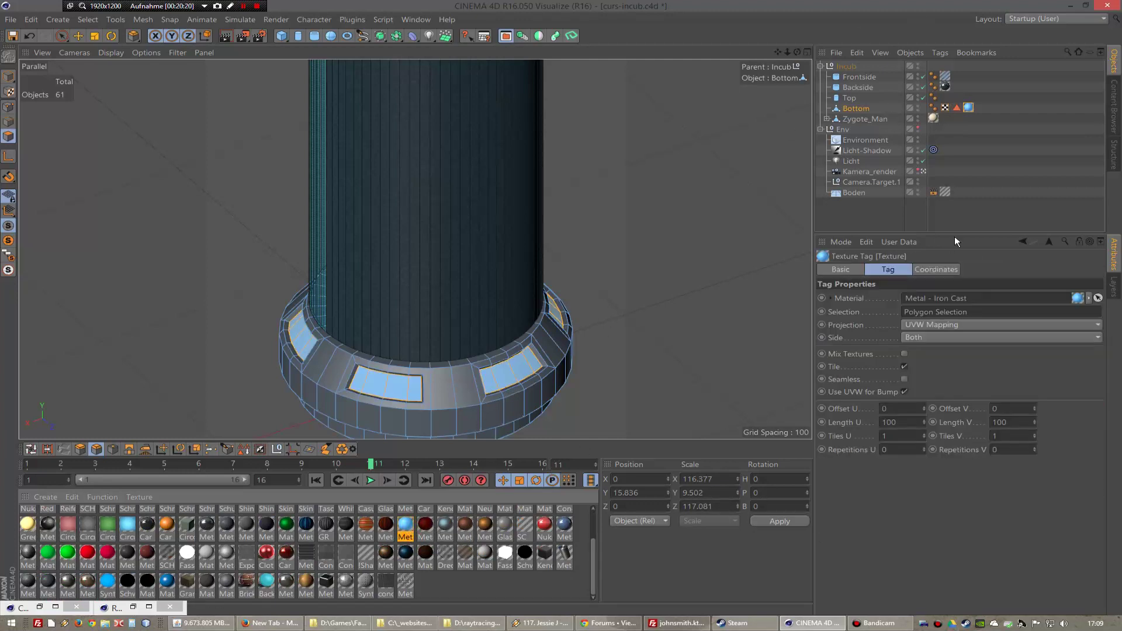
# - Enable the Glow channel on the Metal - Iron Cast material
pyautogui.doubleClick(405, 526)
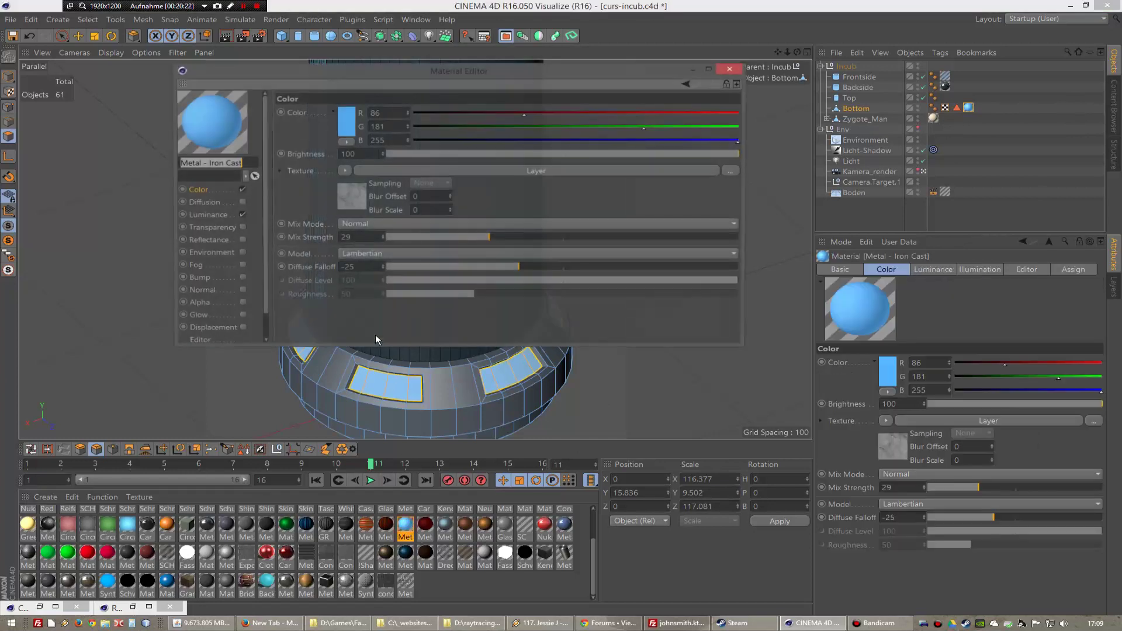
pyautogui.click(241, 316)
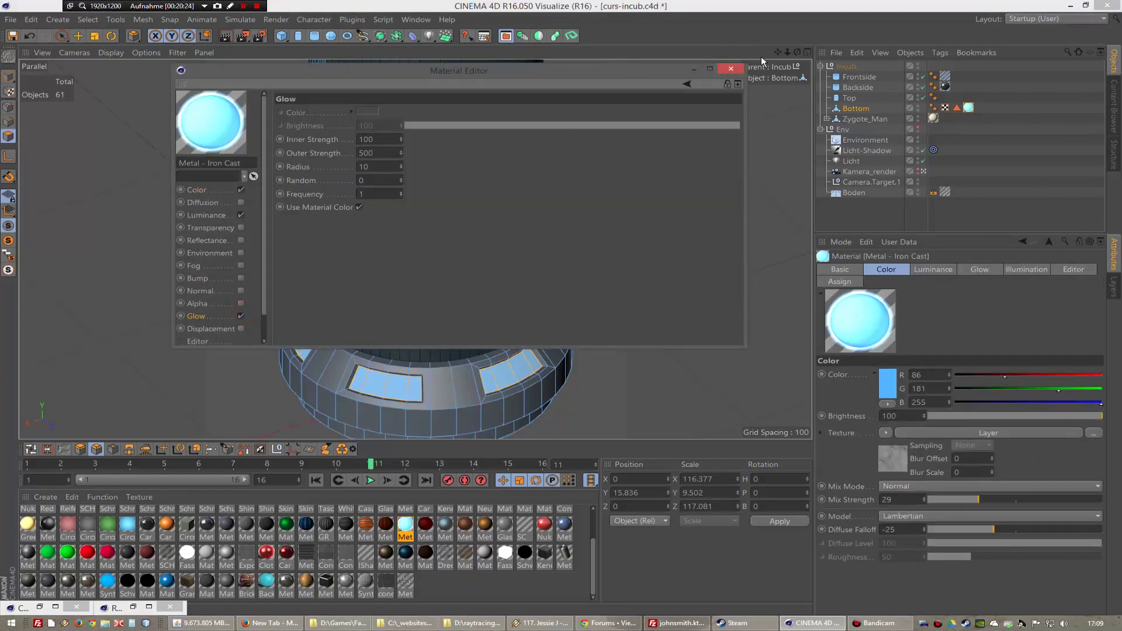
pyautogui.click(730, 69)
pyautogui.scroll(-3, 399, 221)
pyautogui.scroll(-2, 399, 221)
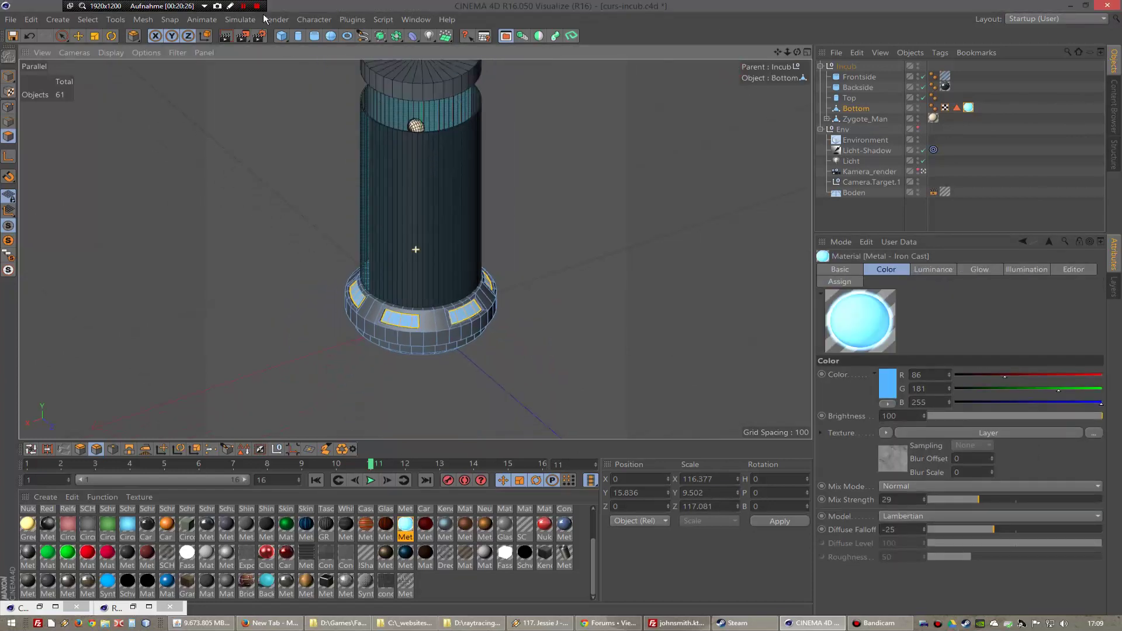
# - Test-render the incubator with and without the Metal - Iron Cast glow to compare
pyautogui.click(249, 39)
pyautogui.scroll(-2, 493, 288)
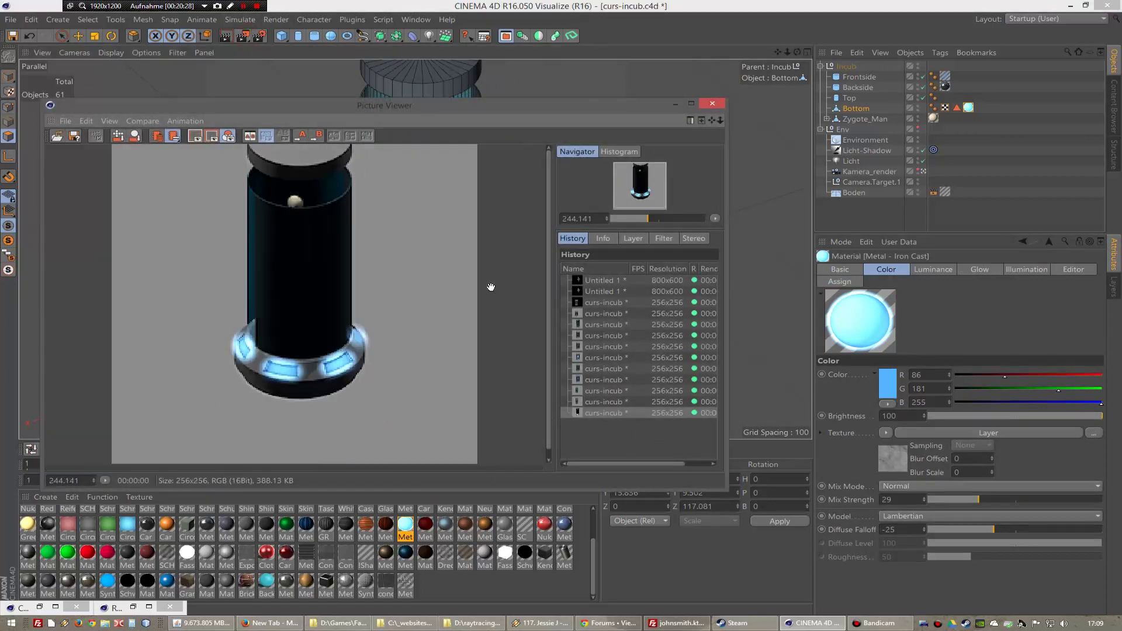
pyautogui.scroll(-1, 396, 342)
pyautogui.scroll(3, 363, 350)
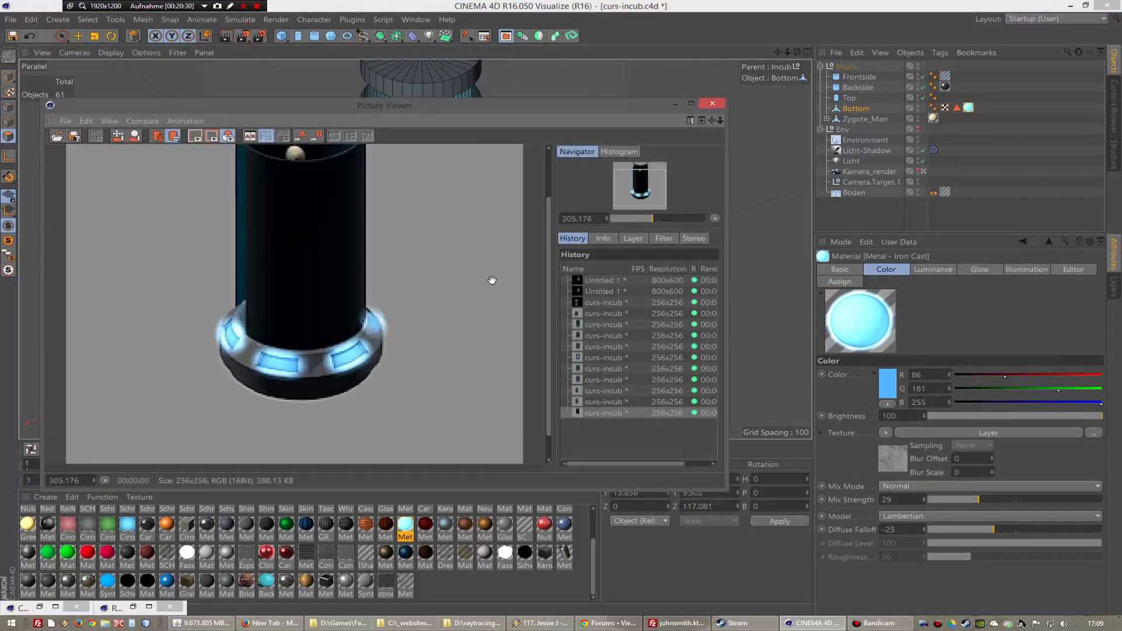
pyautogui.click(718, 105)
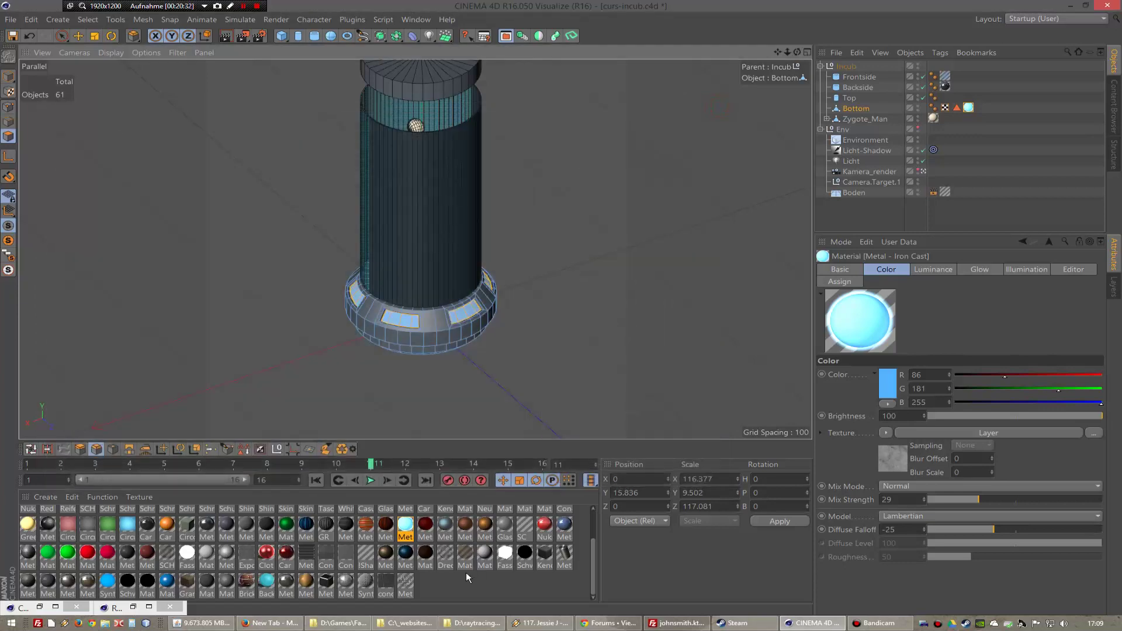
pyautogui.doubleClick(412, 533)
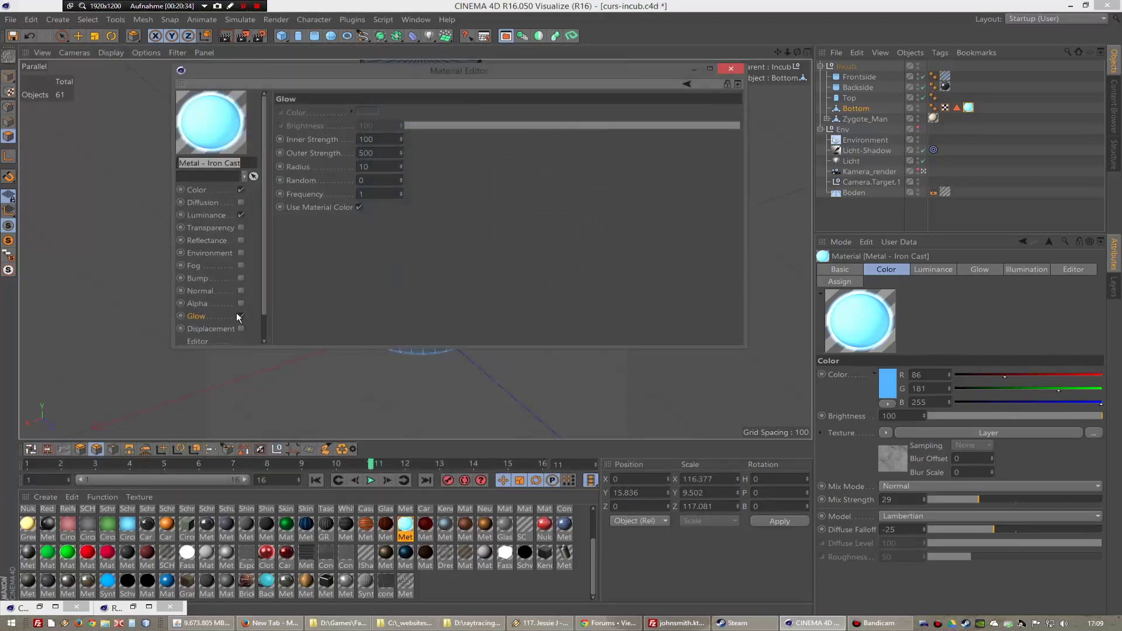
pyautogui.click(240, 317)
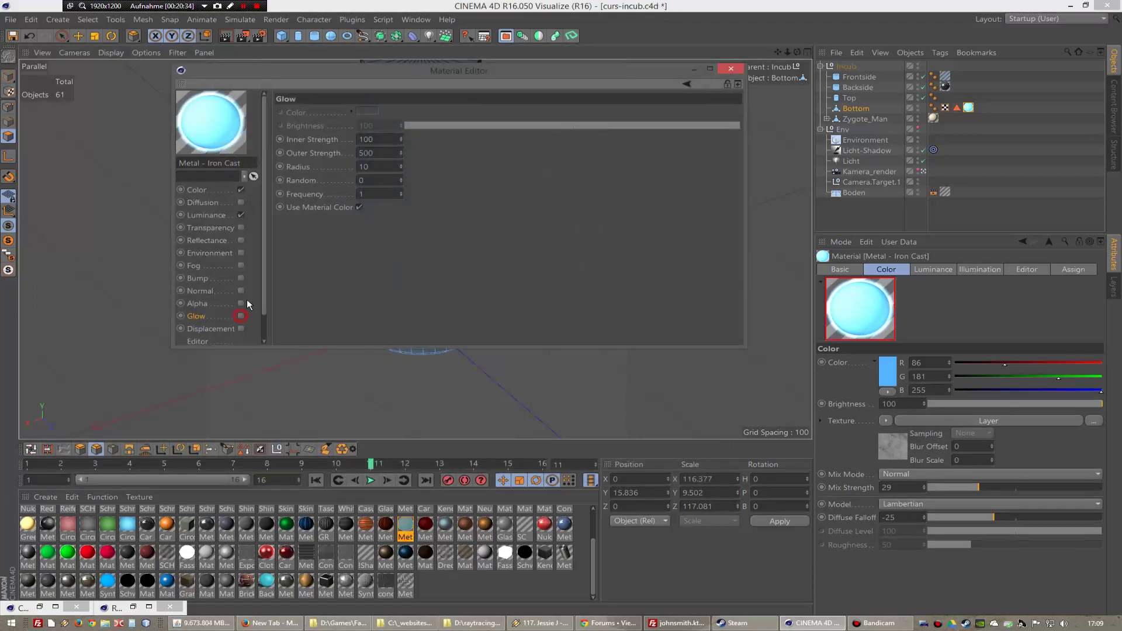
pyautogui.click(244, 36)
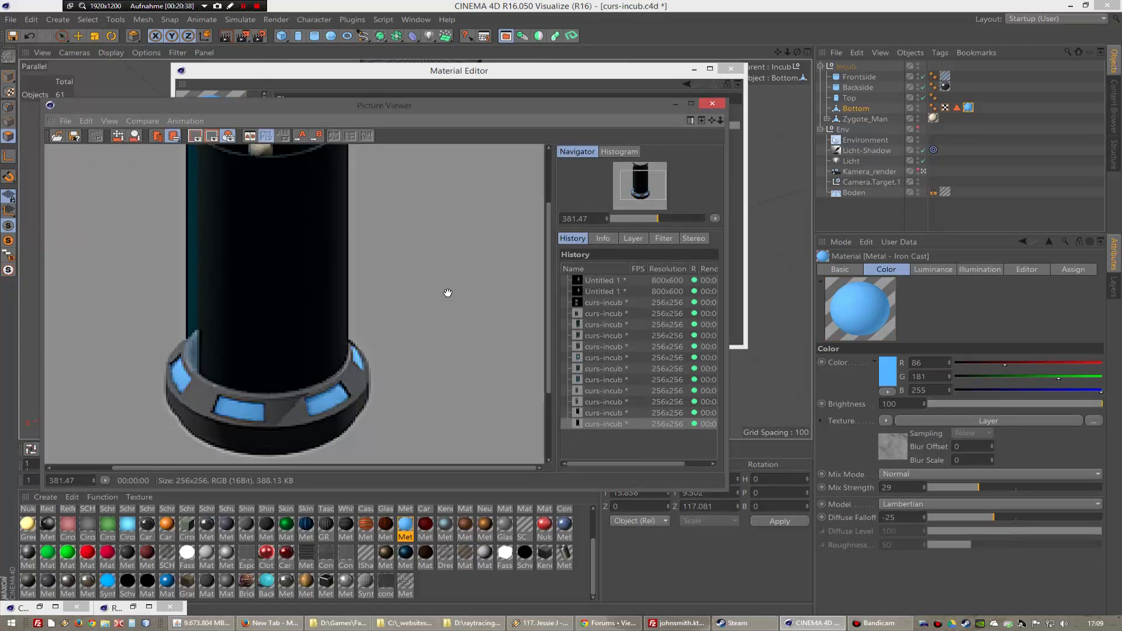
pyautogui.scroll(-3, 445, 294)
pyautogui.scroll(2, 432, 292)
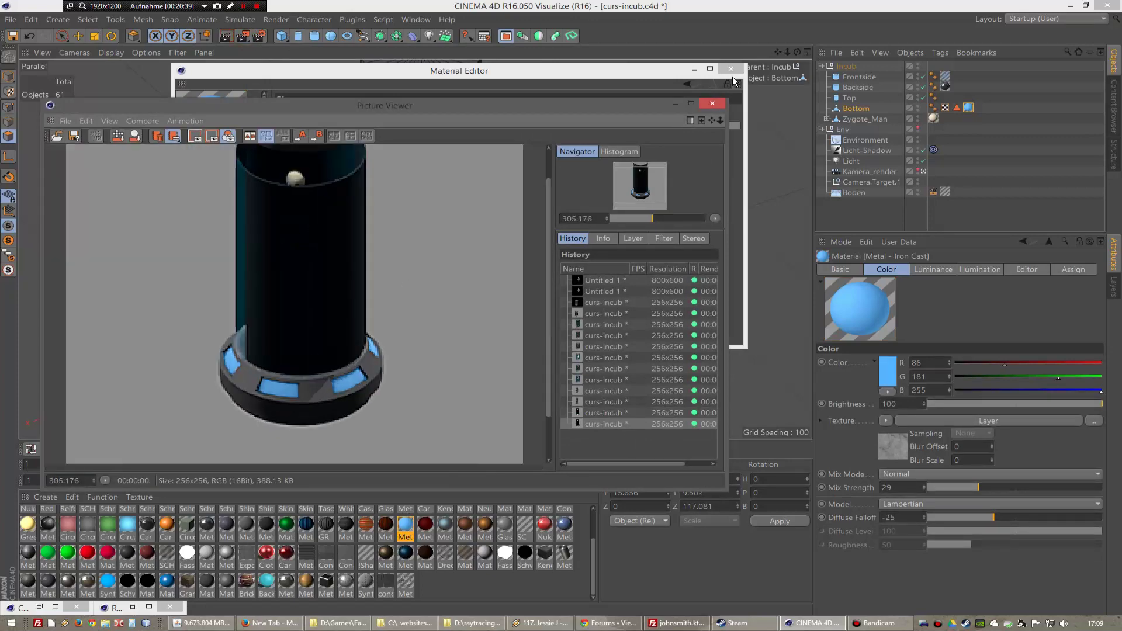
pyautogui.click(712, 103)
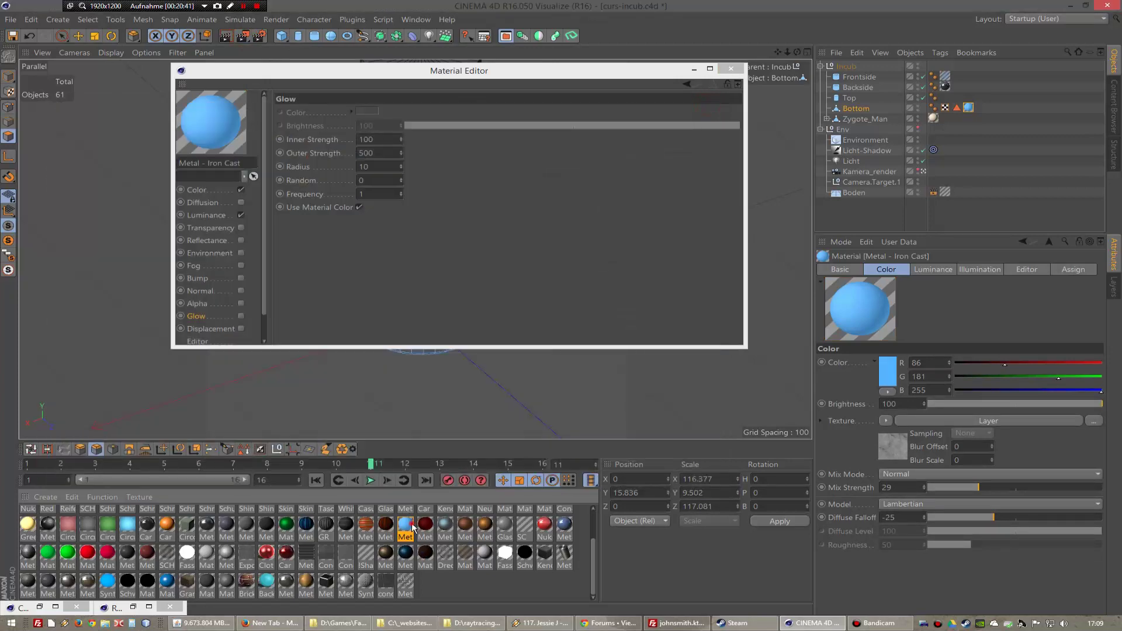
# - Re-enable Glow with Outer Strength 200 and Radius 5, then test-render the result
pyautogui.hotkey('alt', 'F4')
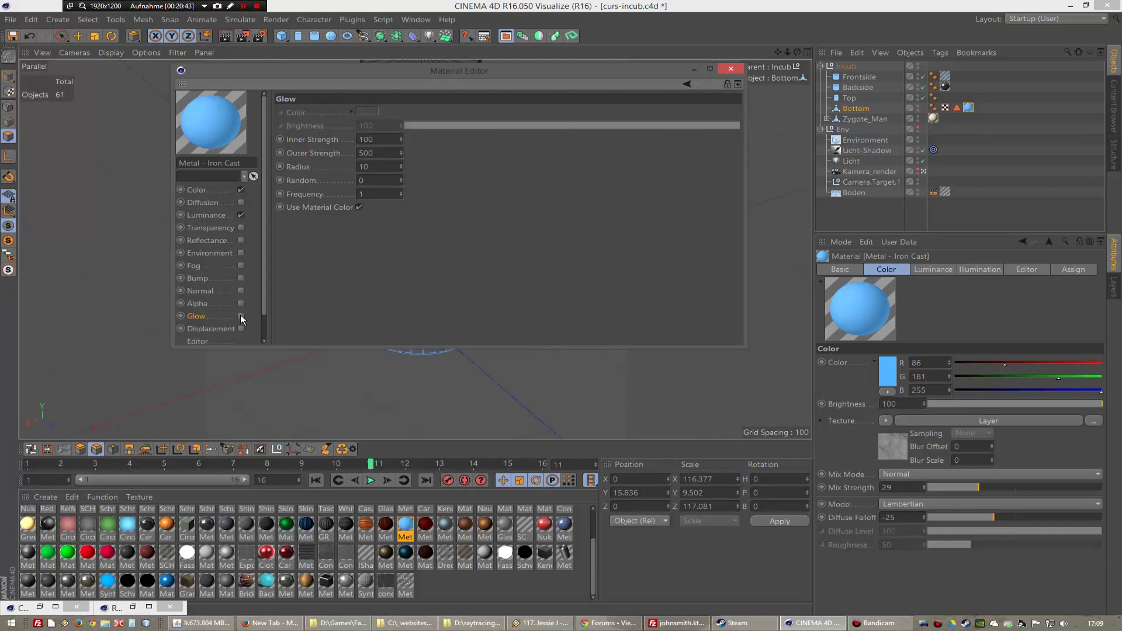
pyautogui.click(241, 316)
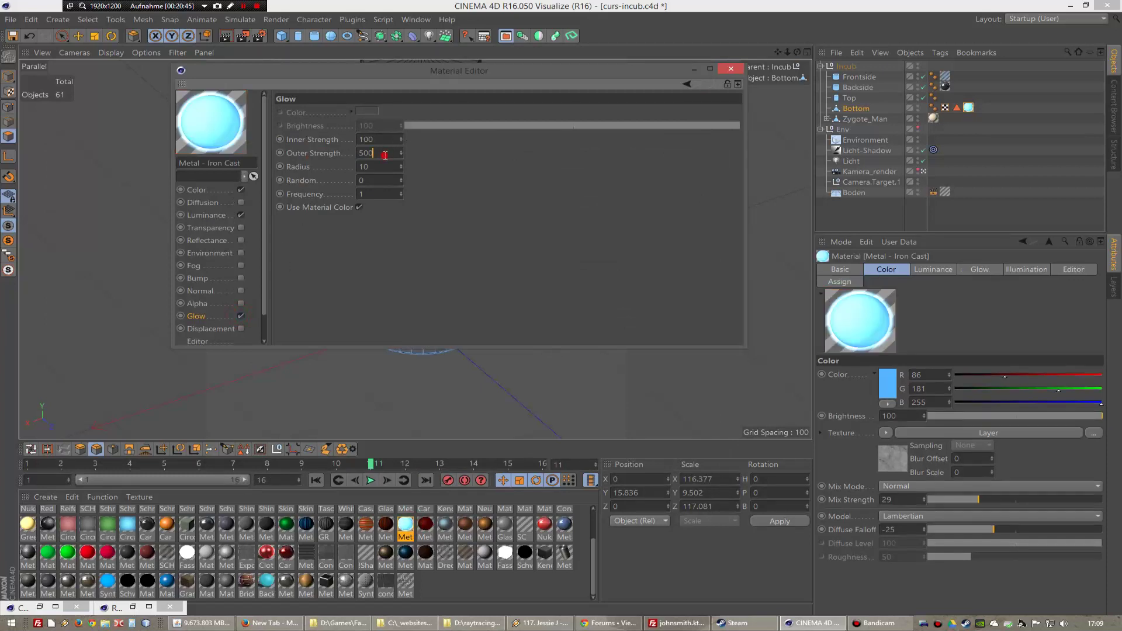
pyautogui.press('Return')
pyautogui.write('2')
pyautogui.press('Tab')
pyautogui.write('5')
pyautogui.press('Return')
pyautogui.press('Return')
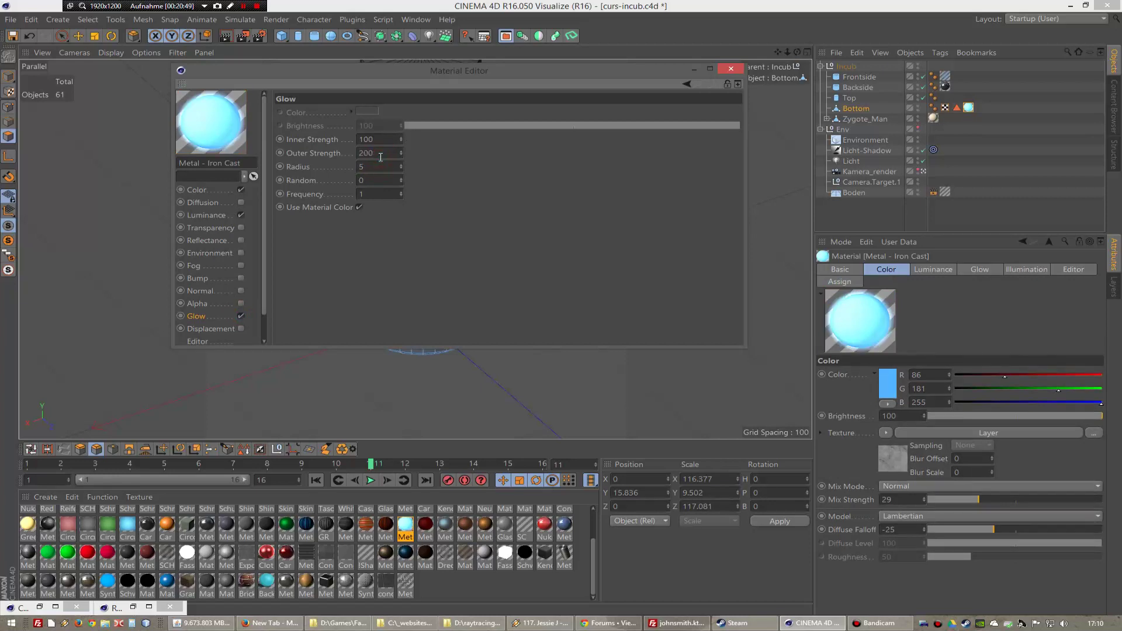
pyautogui.click(242, 36)
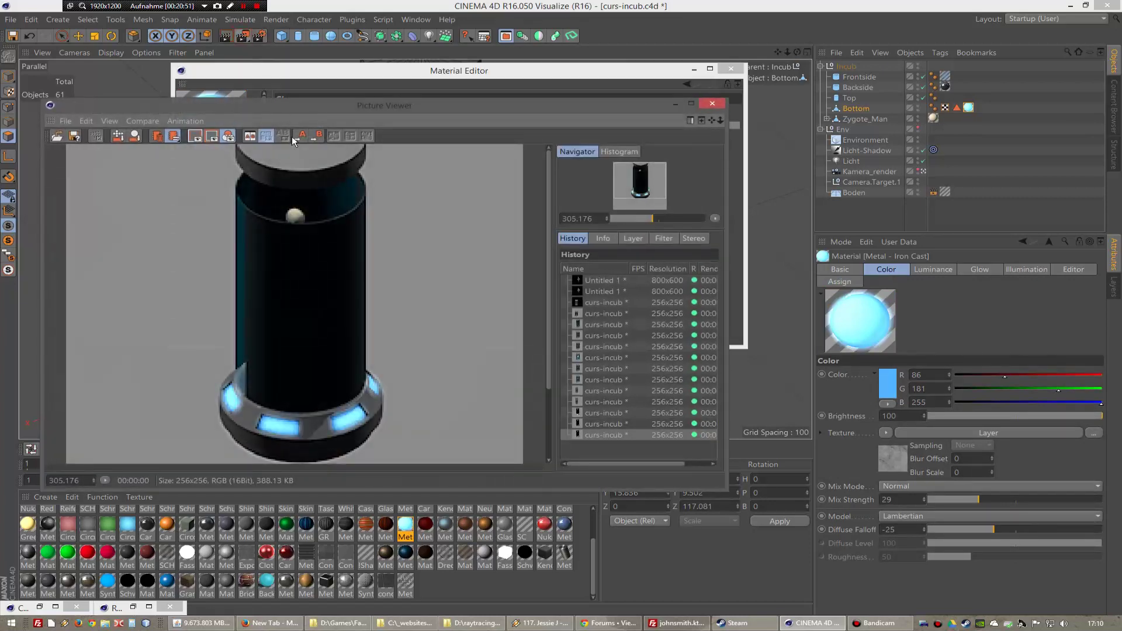
pyautogui.scroll(1, 408, 292)
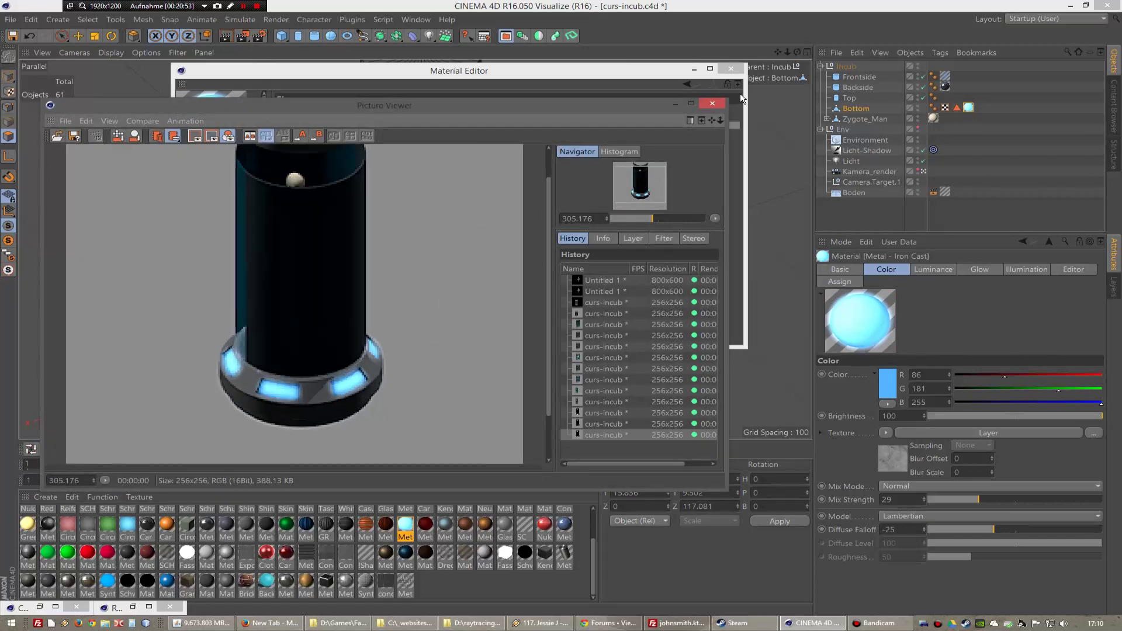
pyautogui.click(714, 104)
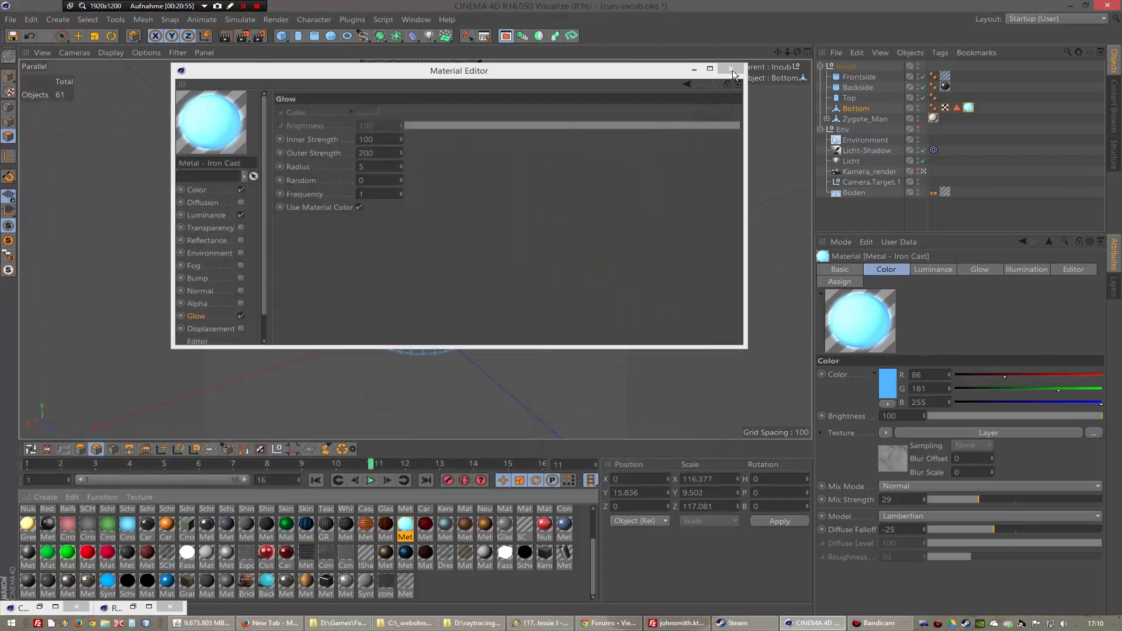
pyautogui.click(730, 68)
pyautogui.moveTo(797, 54); pyautogui.dragTo(777, 70)
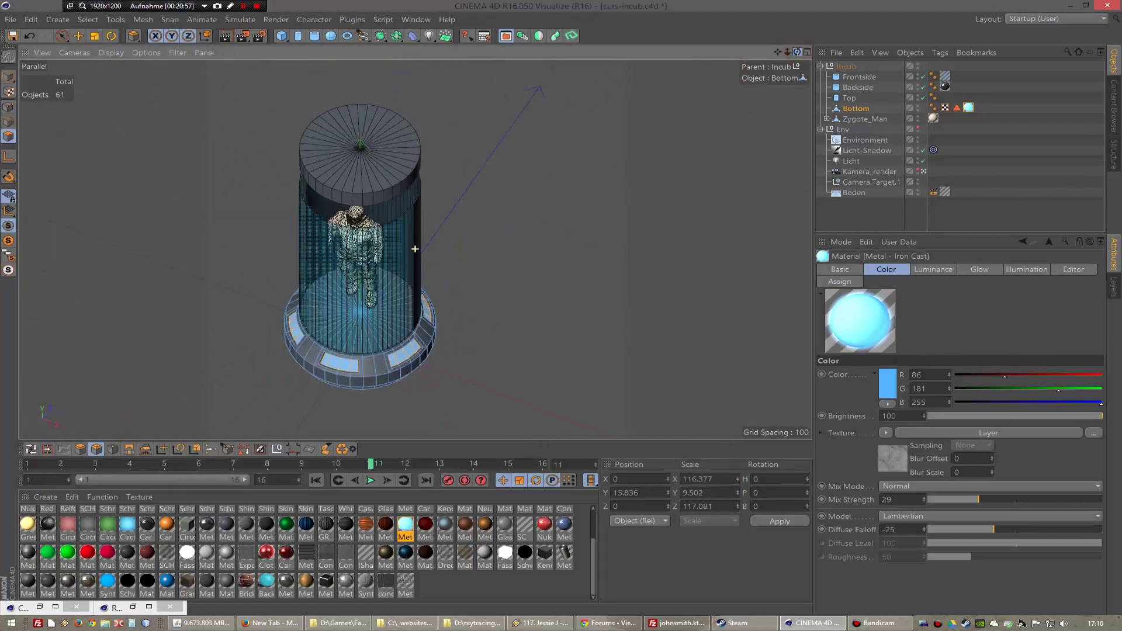
pyautogui.moveTo(415, 249); pyautogui.dragTo(415, 249)
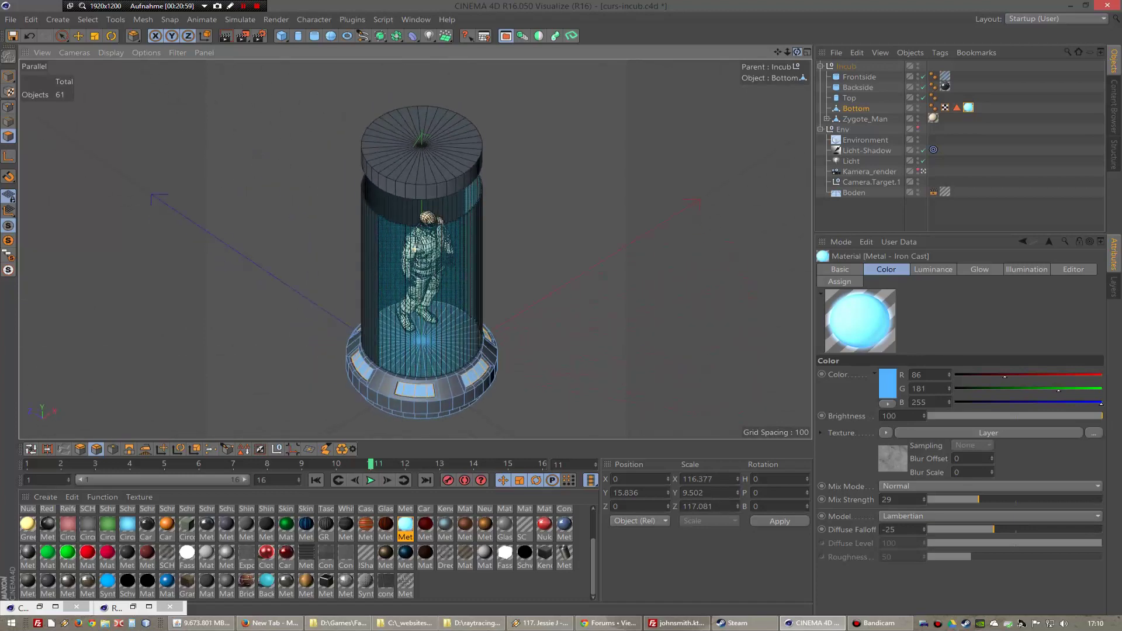
pyautogui.press('F2')
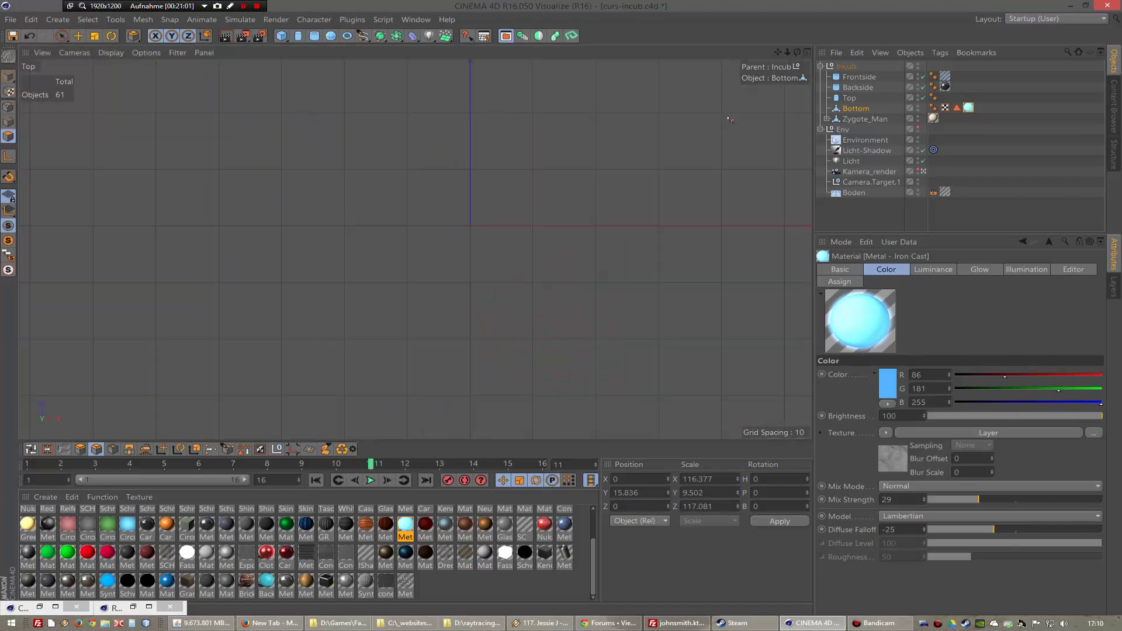
pyautogui.scroll(3, 416, 250)
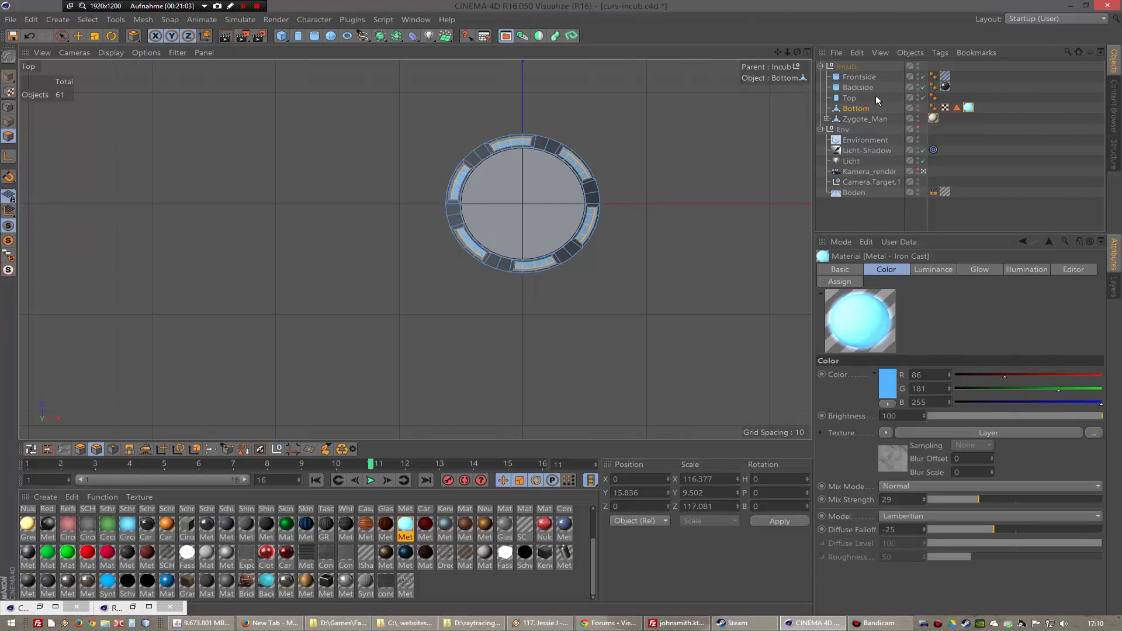
pyautogui.click(556, 234)
pyautogui.press('F1')
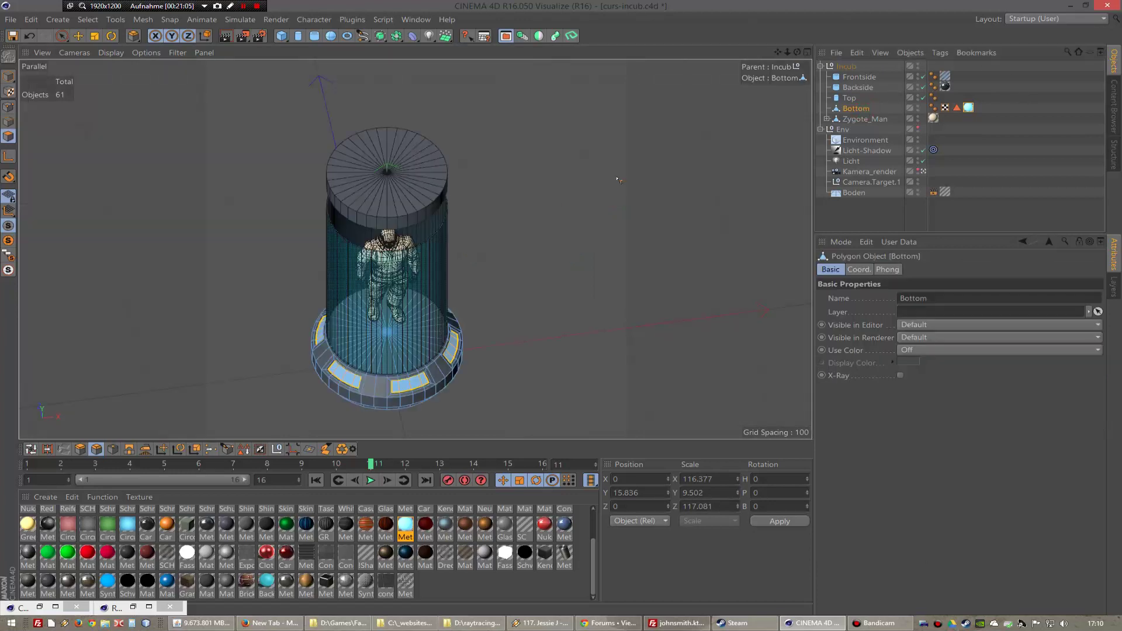
pyautogui.press('F2')
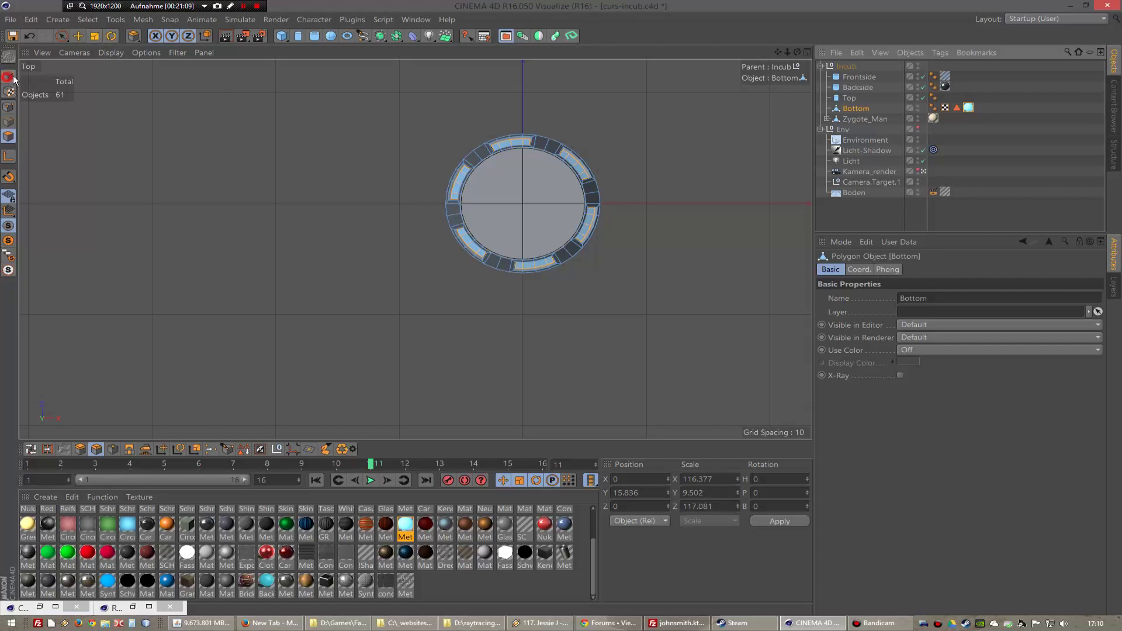
pyautogui.click(111, 35)
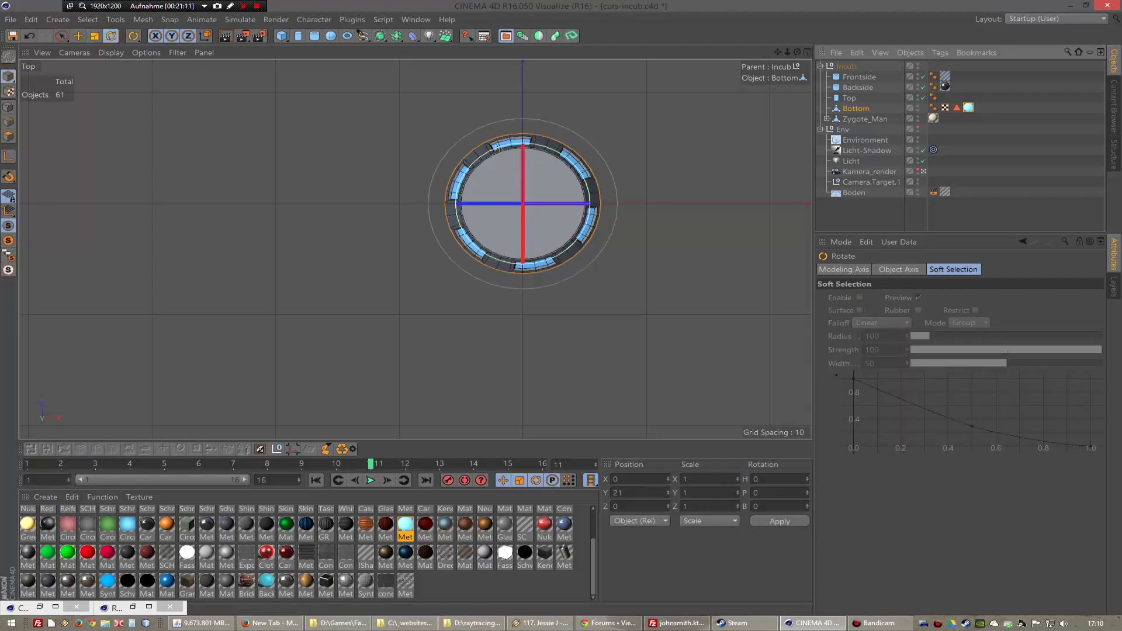
pyautogui.moveTo(496, 150); pyautogui.dragTo(510, 147)
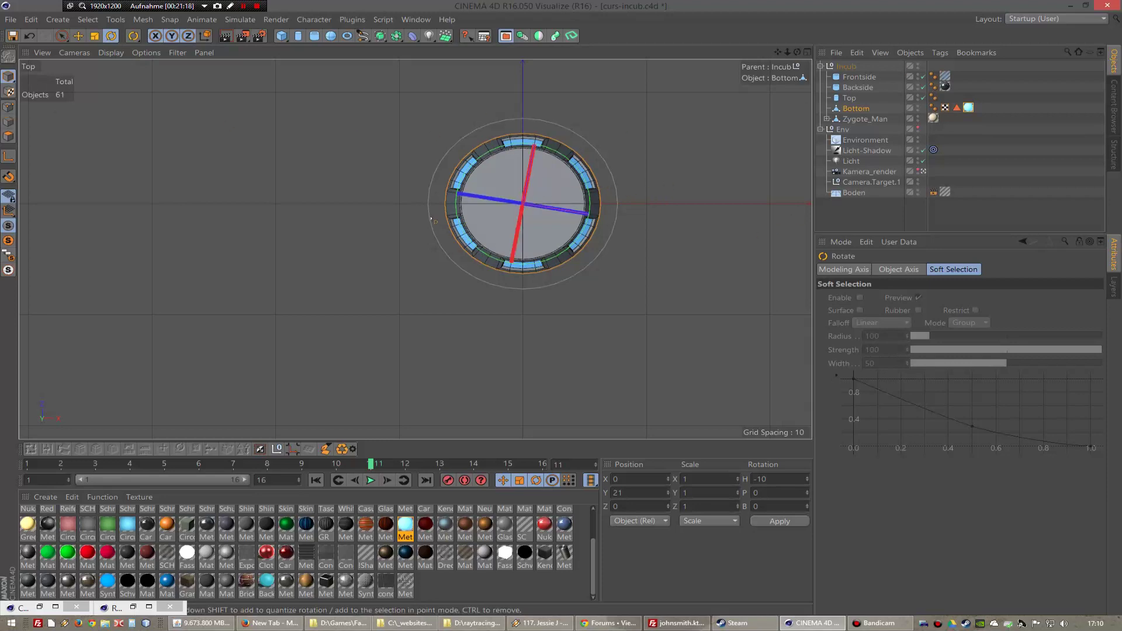
pyautogui.press('l')
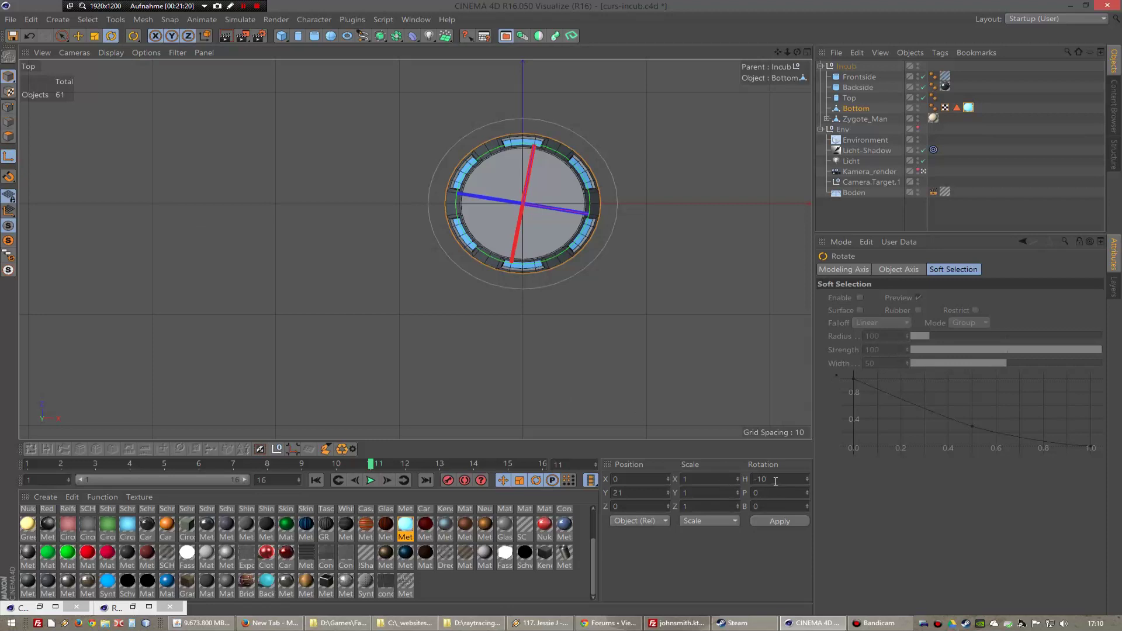
pyautogui.doubleClick(776, 479)
pyautogui.write('0')
pyautogui.click(770, 523)
pyautogui.keyDown('alt'); pyautogui.moveTo(743, 435); pyautogui.dragTo(605, 298); pyautogui.keyUp('alt')
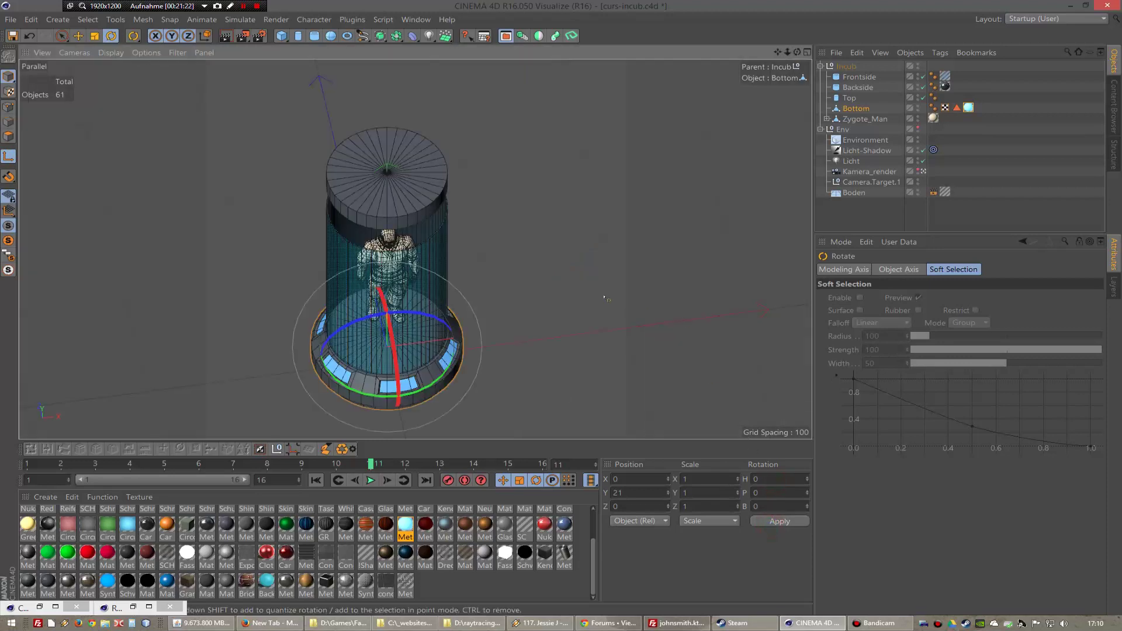
pyautogui.moveTo(796, 53)
pyautogui.mouseDown()
pyautogui.moveTo(478, 228)
pyautogui.moveTo(506, 319)
pyautogui.mouseUp()
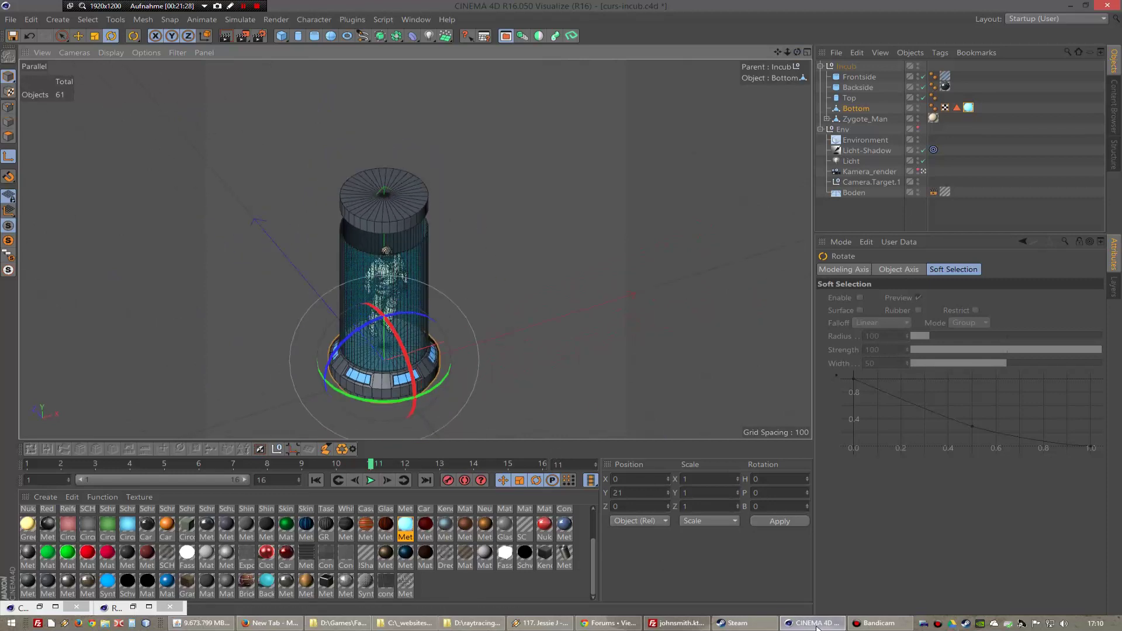
pyautogui.click(611, 624)
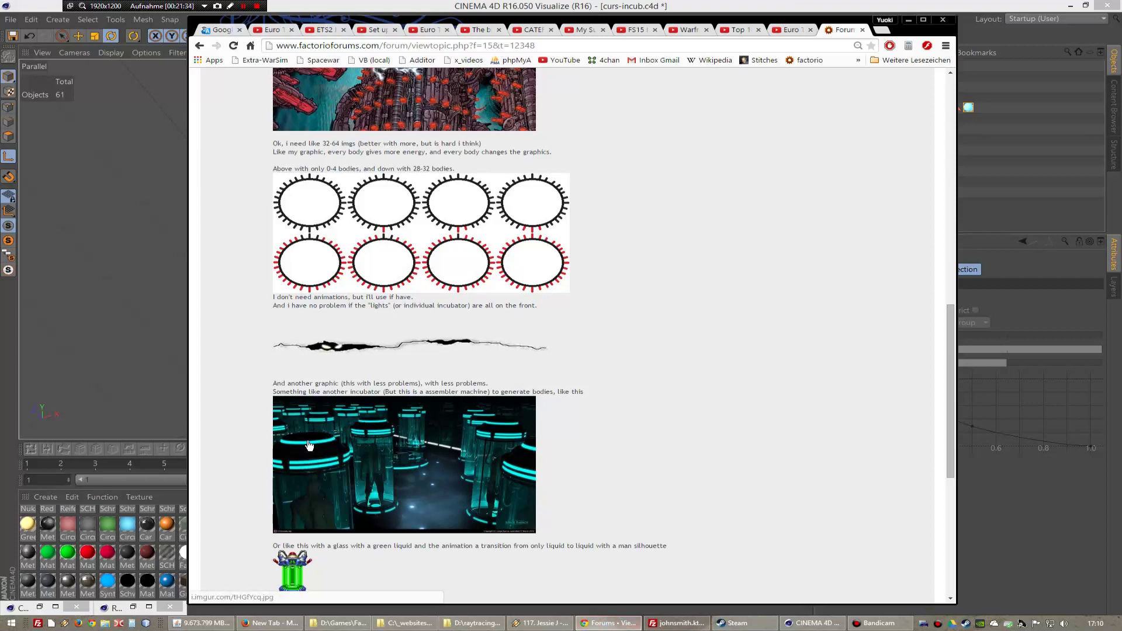
pyautogui.scroll(-3, 331, 449)
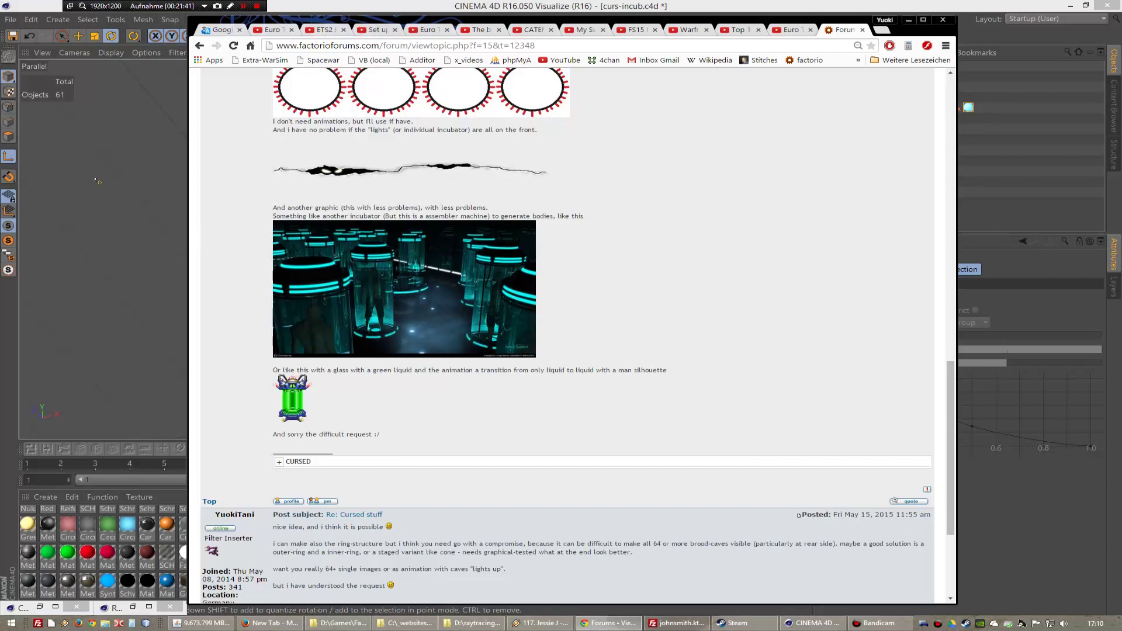
pyautogui.click(97, 179)
pyautogui.moveTo(797, 51)
pyautogui.mouseDown()
pyautogui.moveTo(810, 51)
pyautogui.moveTo(810, 27)
pyautogui.mouseUp()
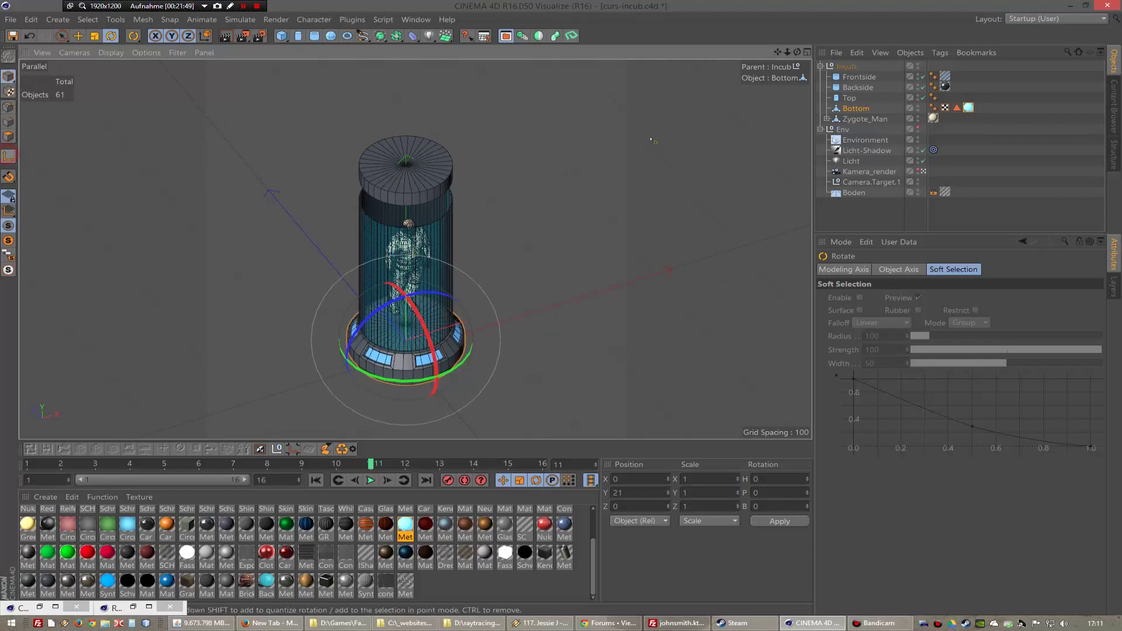
# - Set the Top cap cylinder's radius to 56
pyautogui.click(851, 98)
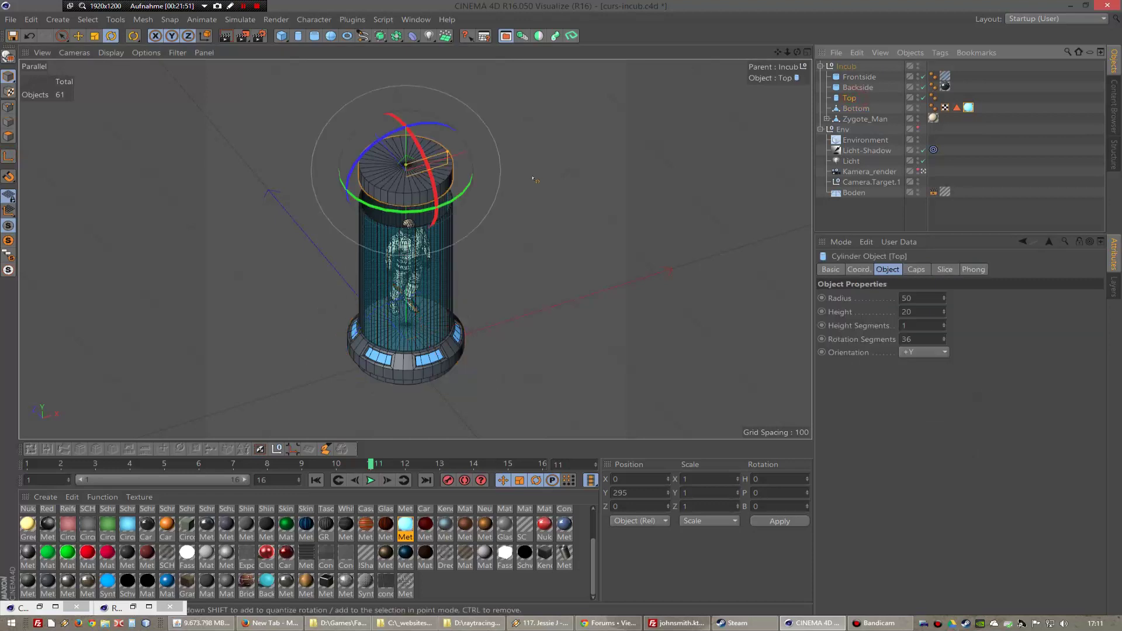
pyautogui.moveTo(788, 52)
pyautogui.mouseDown()
pyautogui.moveTo(801, 27)
pyautogui.moveTo(851, 233)
pyautogui.mouseUp()
pyautogui.click(930, 299)
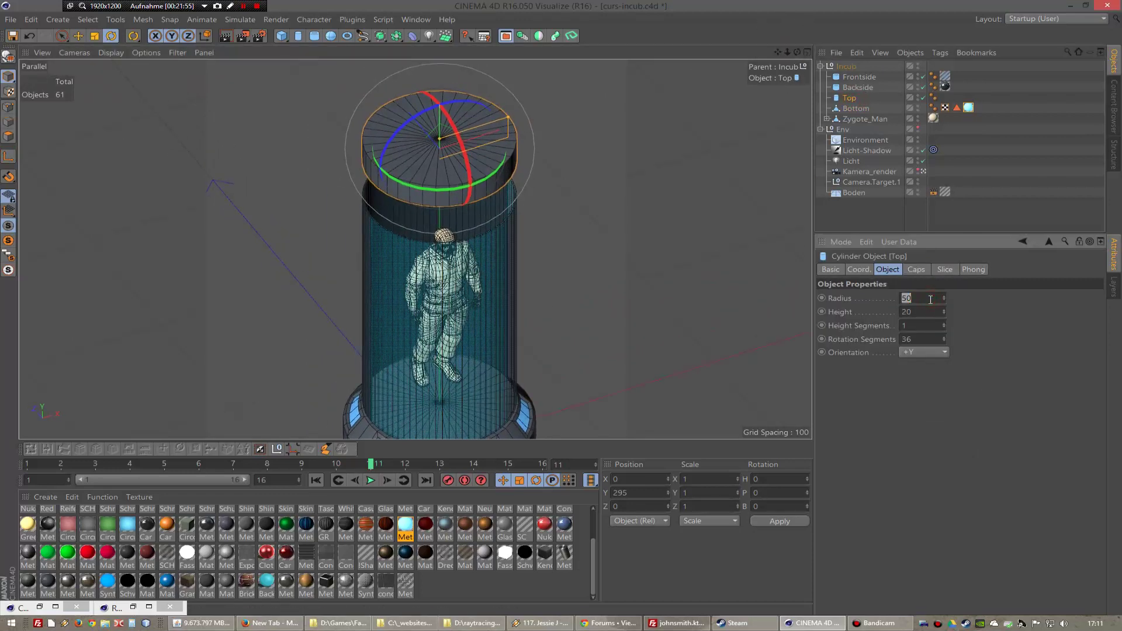
pyautogui.write('54')
pyautogui.press('Return')
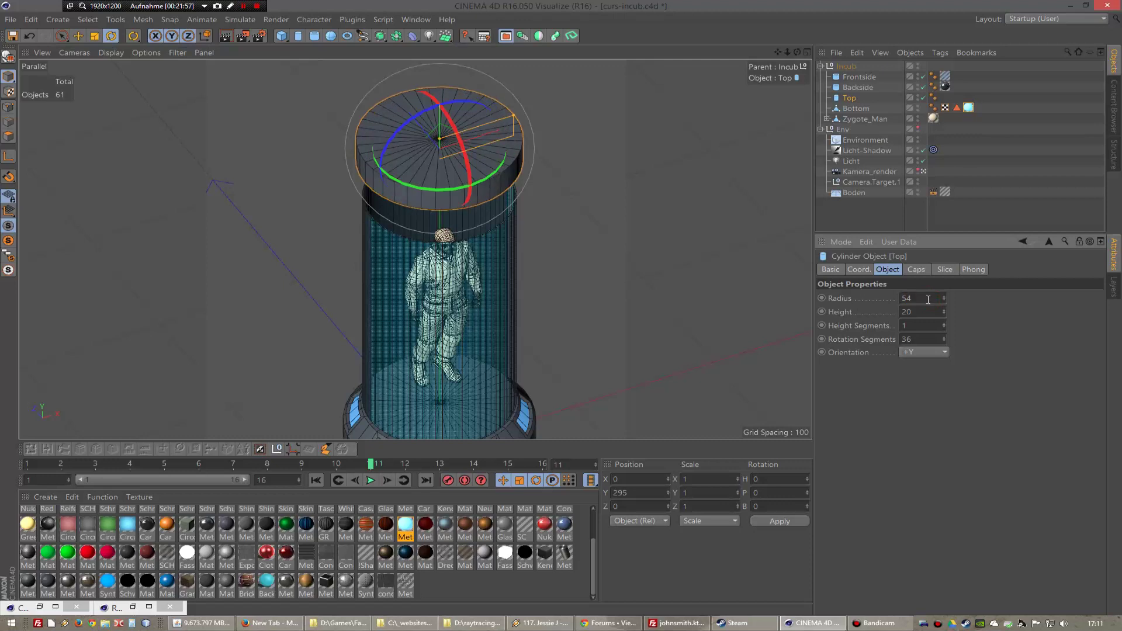
pyautogui.click(928, 299)
pyautogui.write('6')
pyautogui.press('Return')
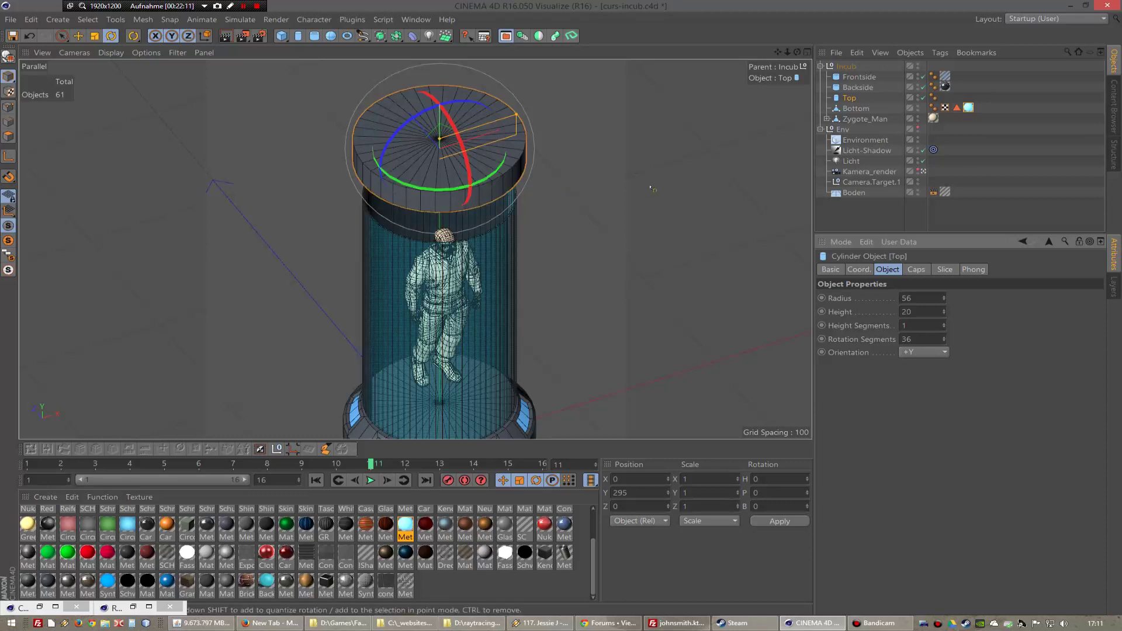
# - Set the Top cap's height to 60, checking it in side view
pyautogui.scroll(1, 507, 164)
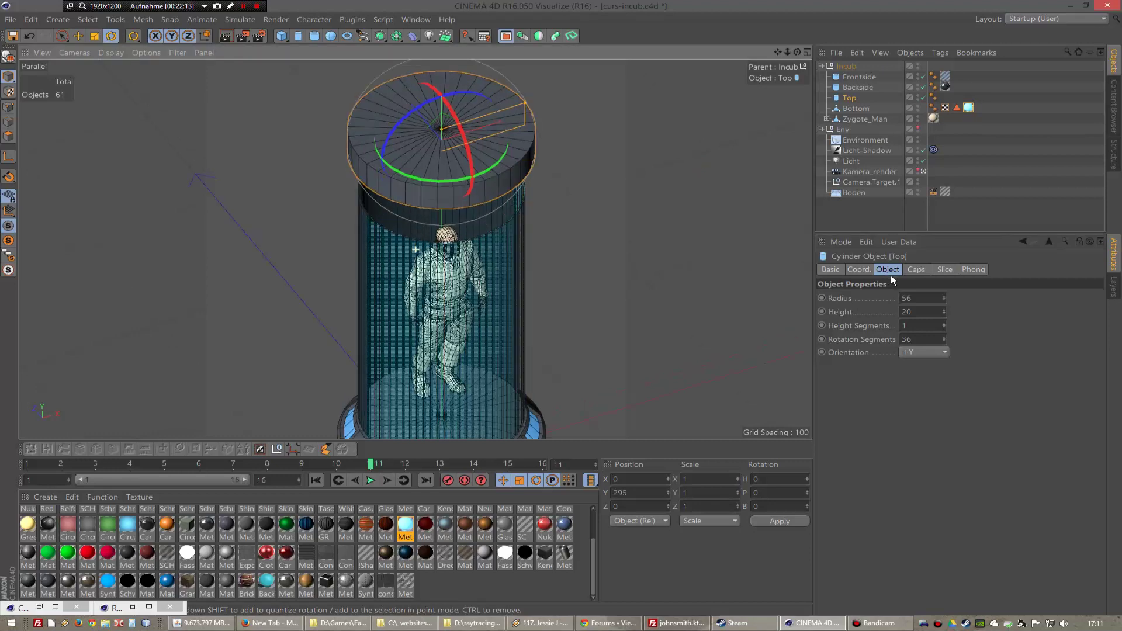
pyautogui.click(922, 312)
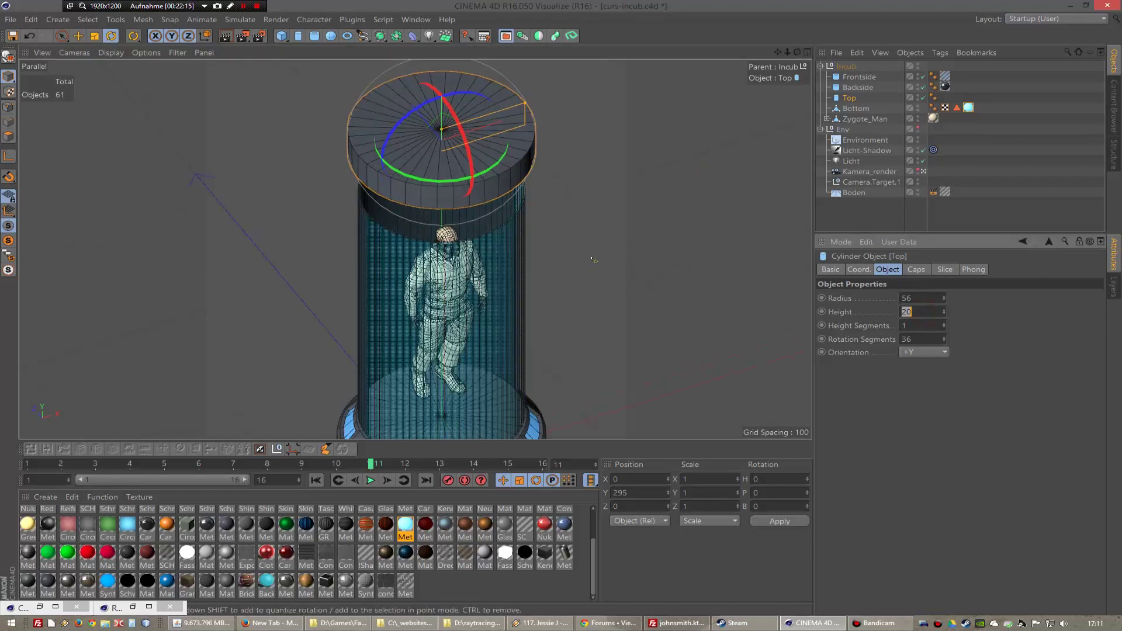
pyautogui.write('100')
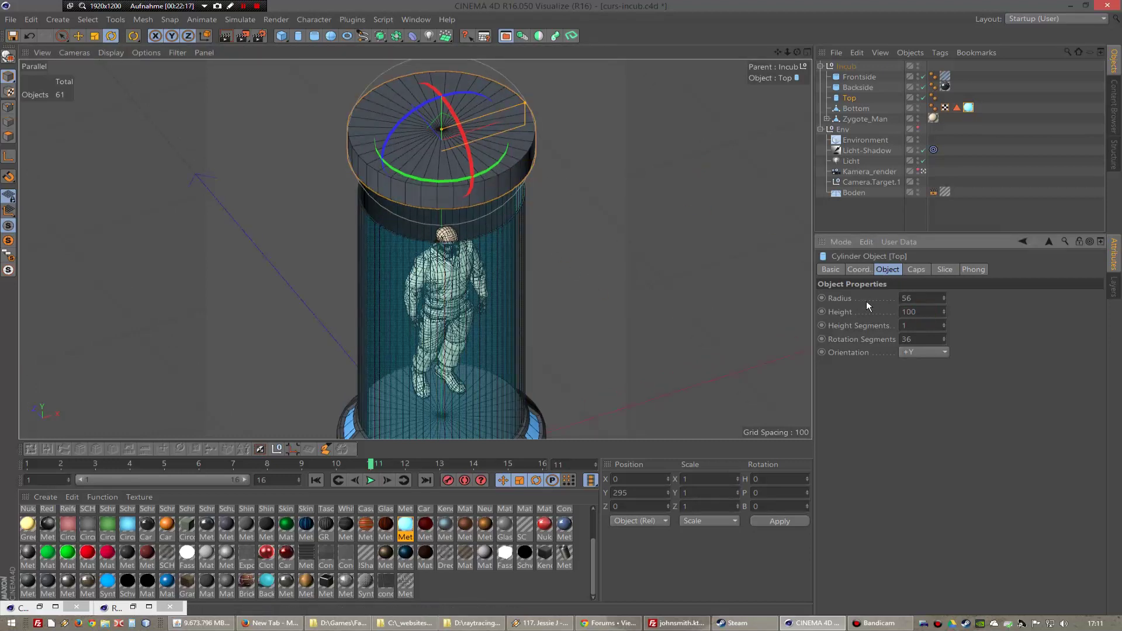
pyautogui.press('Return')
pyautogui.keyDown('alt'); pyautogui.moveTo(409, 170); pyautogui.dragTo(383, 162); pyautogui.keyUp('alt')
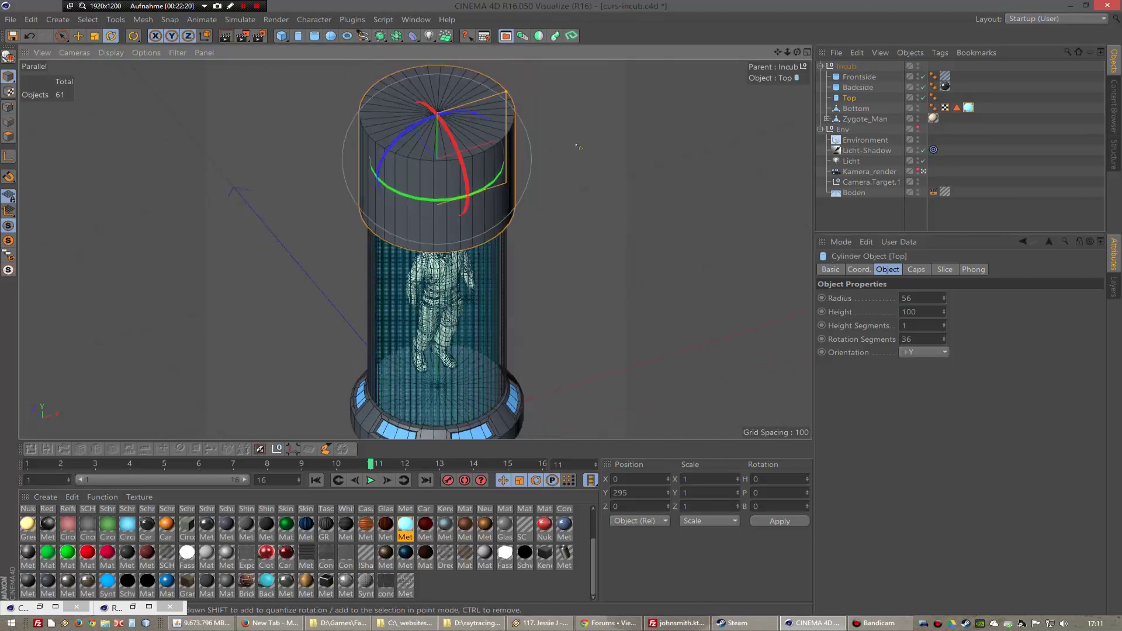
pyautogui.press('F3')
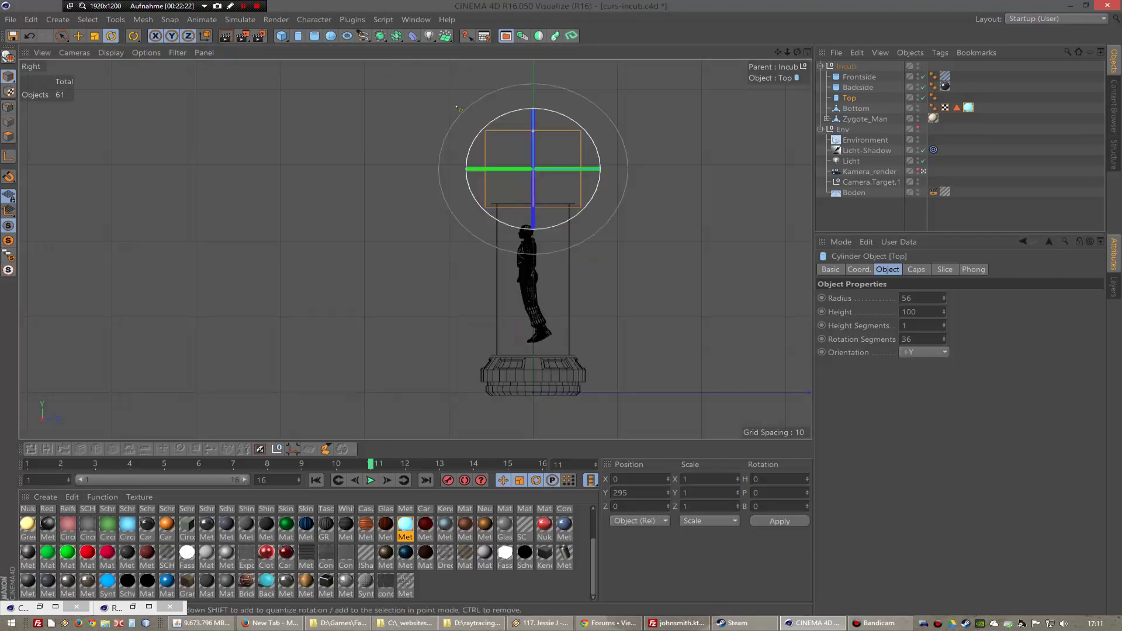
pyautogui.scroll(2, 456, 107)
pyautogui.doubleClick(926, 313)
pyautogui.write('60')
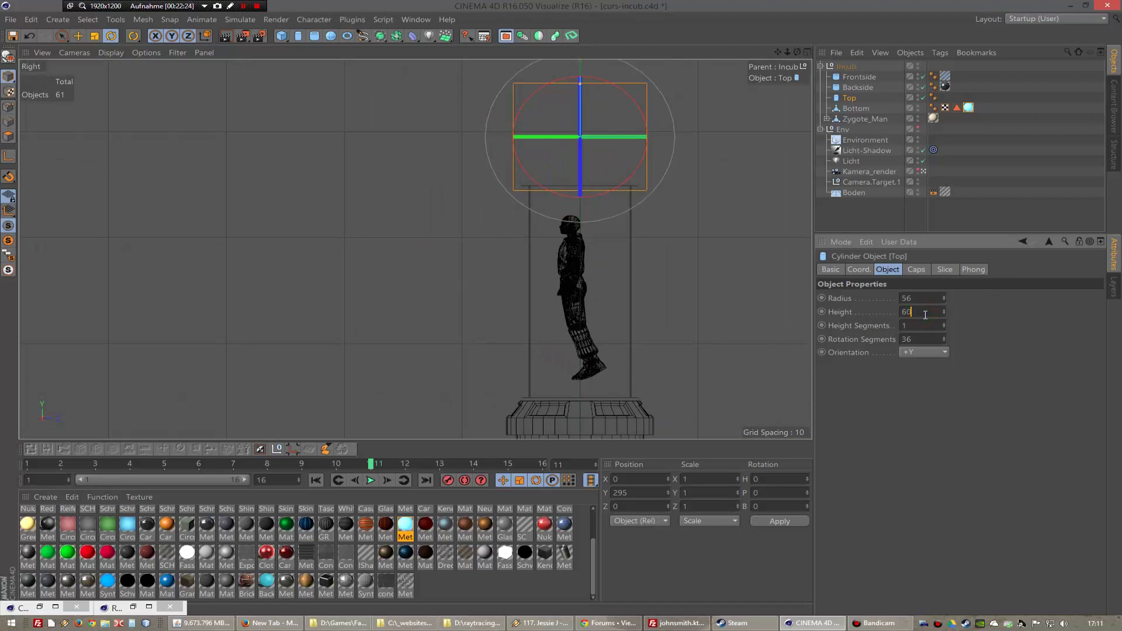
pyautogui.press('Return')
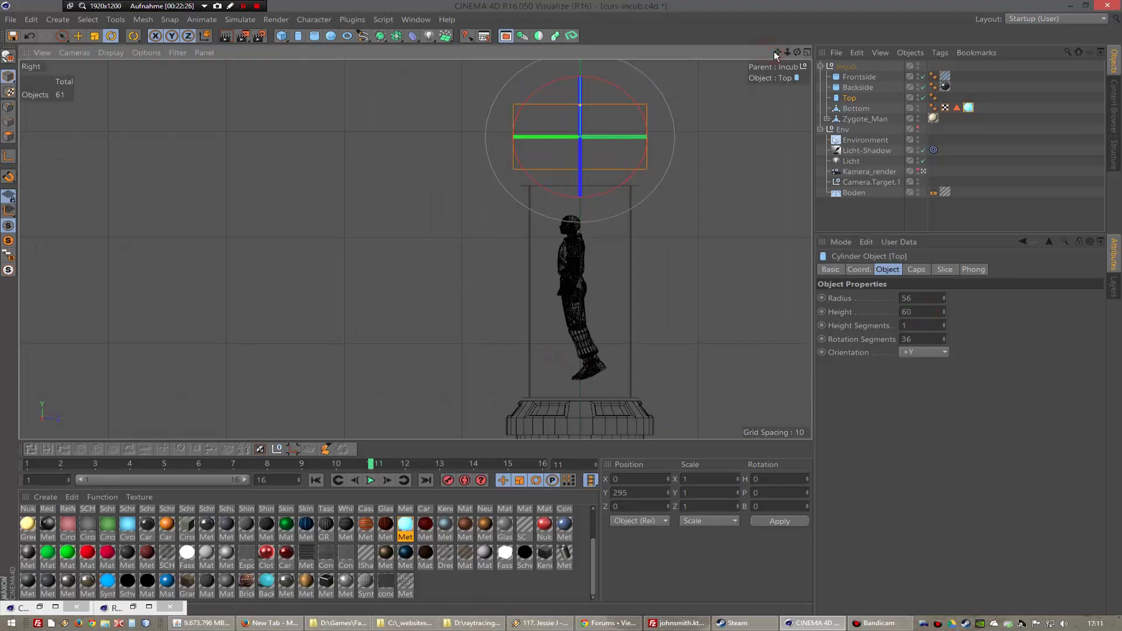
# - Move the Top cap down to Y 280 and reframe the perspective view
pyautogui.moveTo(777, 53); pyautogui.dragTo(775, 50)
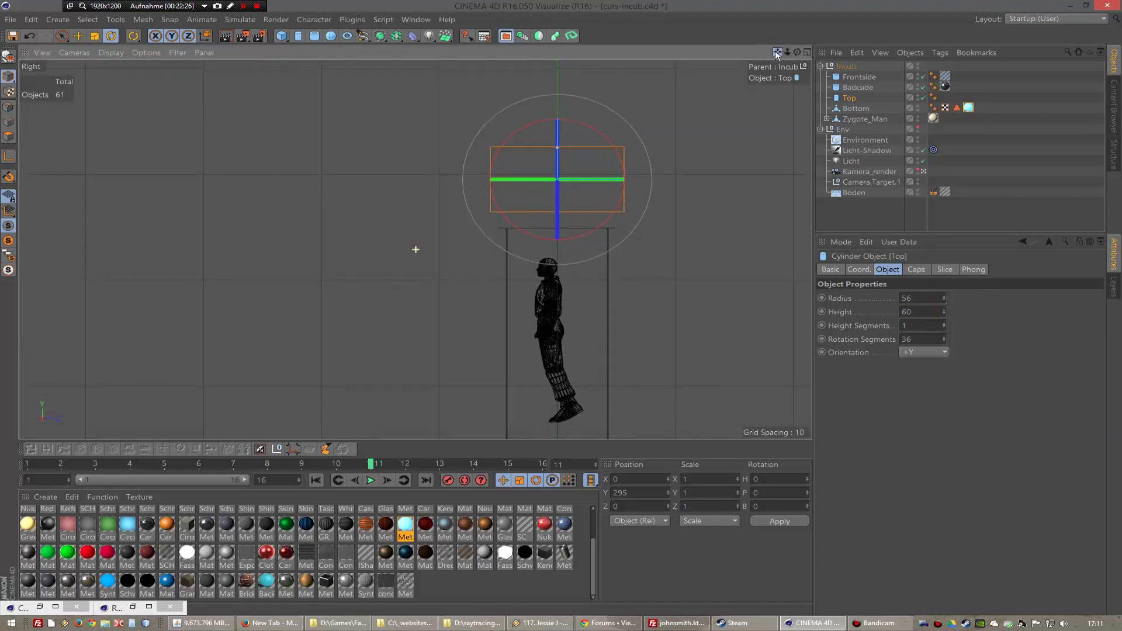
pyautogui.click(81, 35)
pyautogui.moveTo(557, 79); pyautogui.dragTo(556, 95)
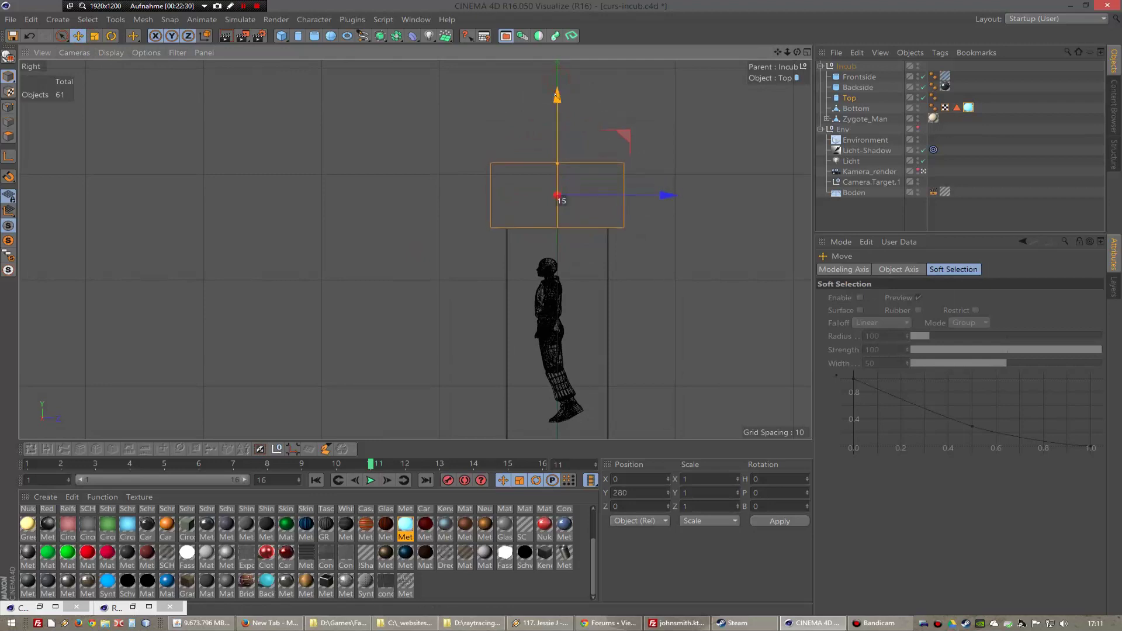
pyautogui.press('F1')
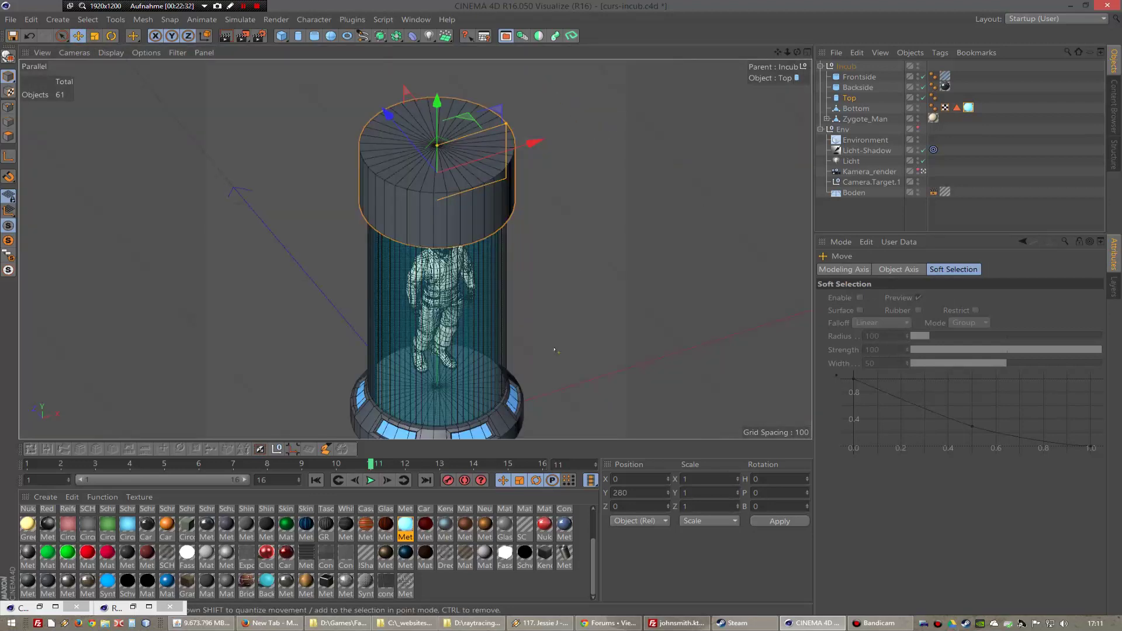
pyautogui.hotkey('ctrl', 'shift', 'z')
pyautogui.hotkey('ctrl', 'shift', 'z')
pyautogui.hotkey('ctrl', 'shift', 'z')
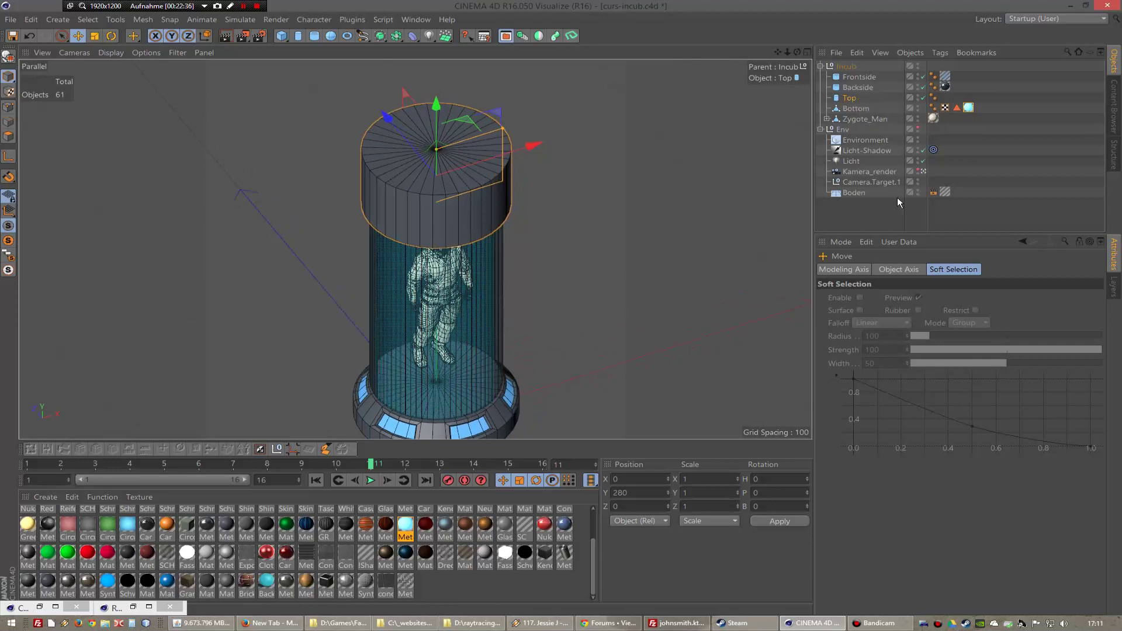
# - Apply the Metal-Multicolors material to the Top cap
pyautogui.click(853, 99)
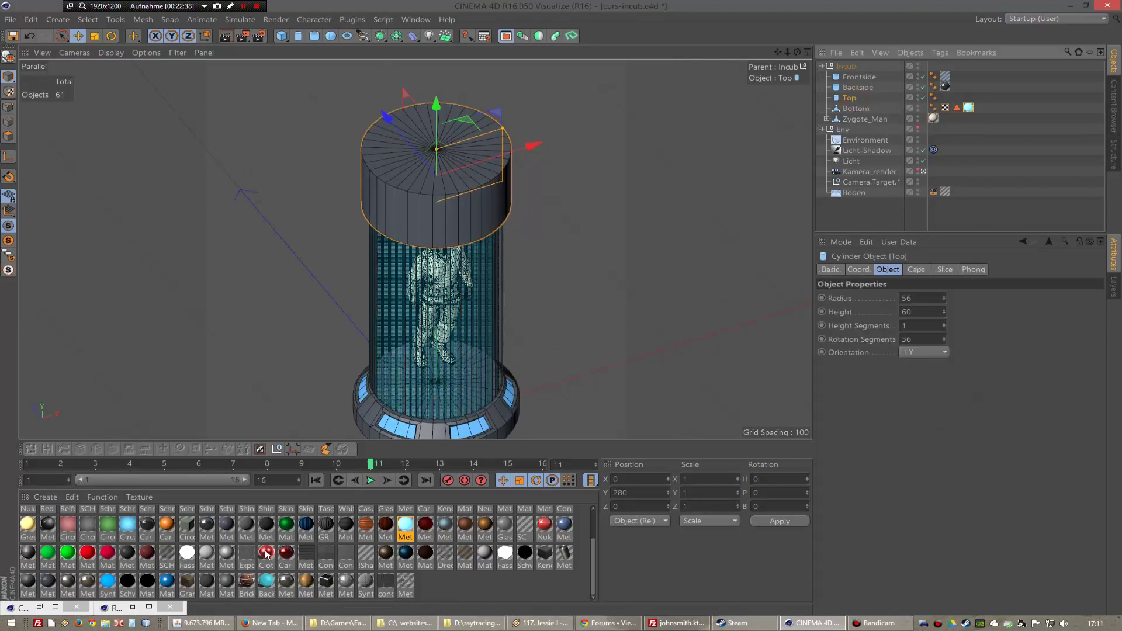
pyautogui.click(68, 583)
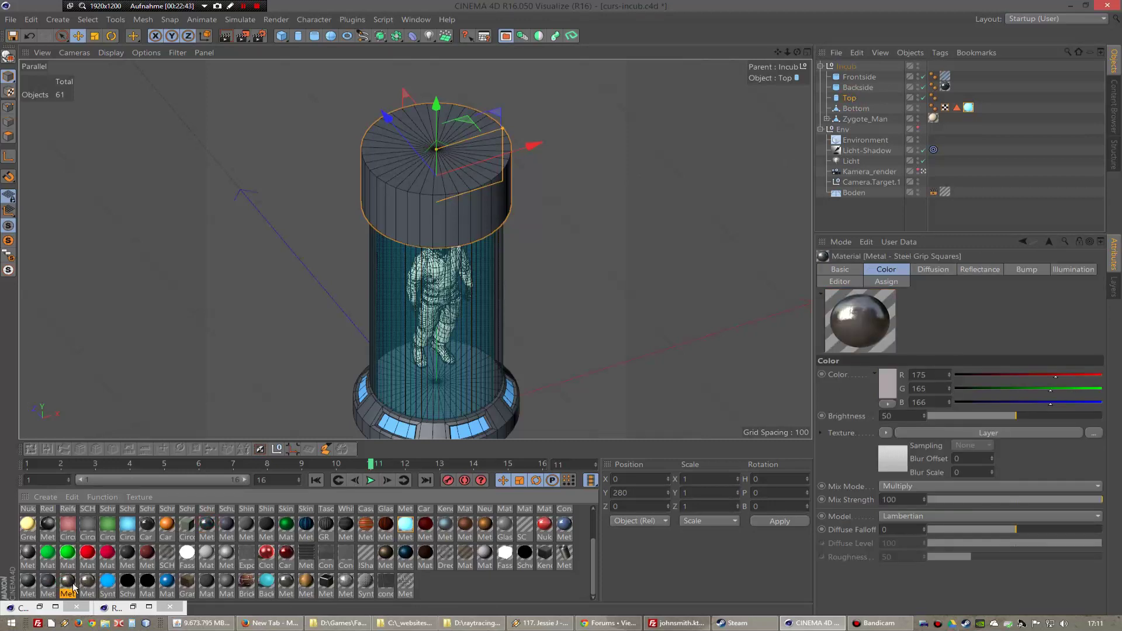
pyautogui.click(326, 583)
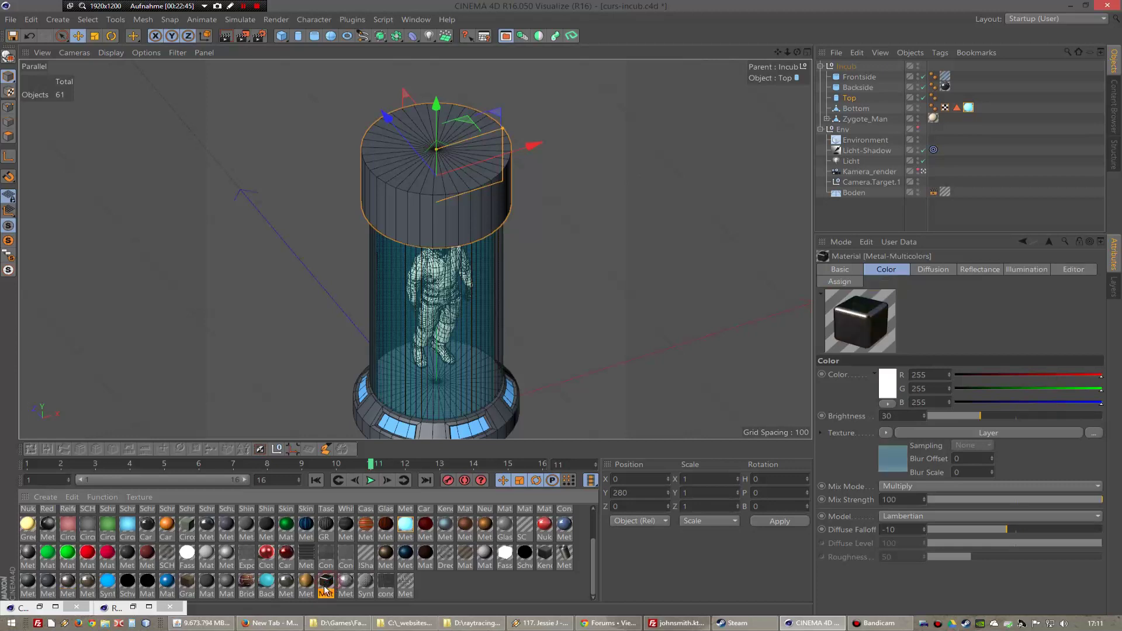
pyautogui.moveTo(325, 585); pyautogui.dragTo(859, 98)
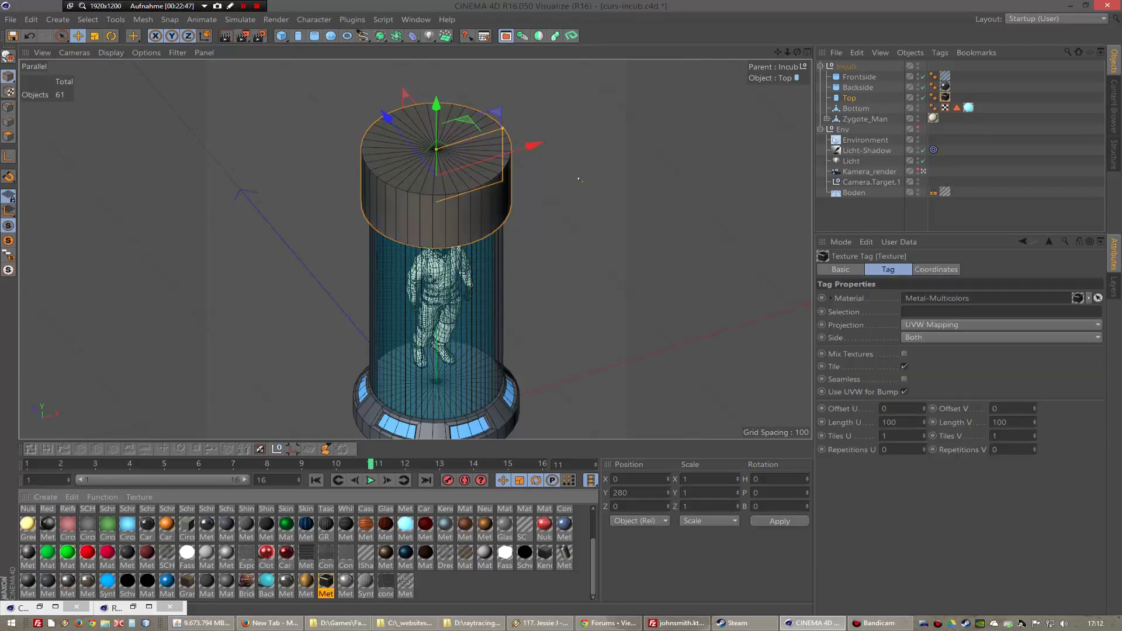
pyautogui.scroll(2, 415, 250)
pyautogui.scroll(-1, 416, 250)
pyautogui.scroll(-1, 416, 250)
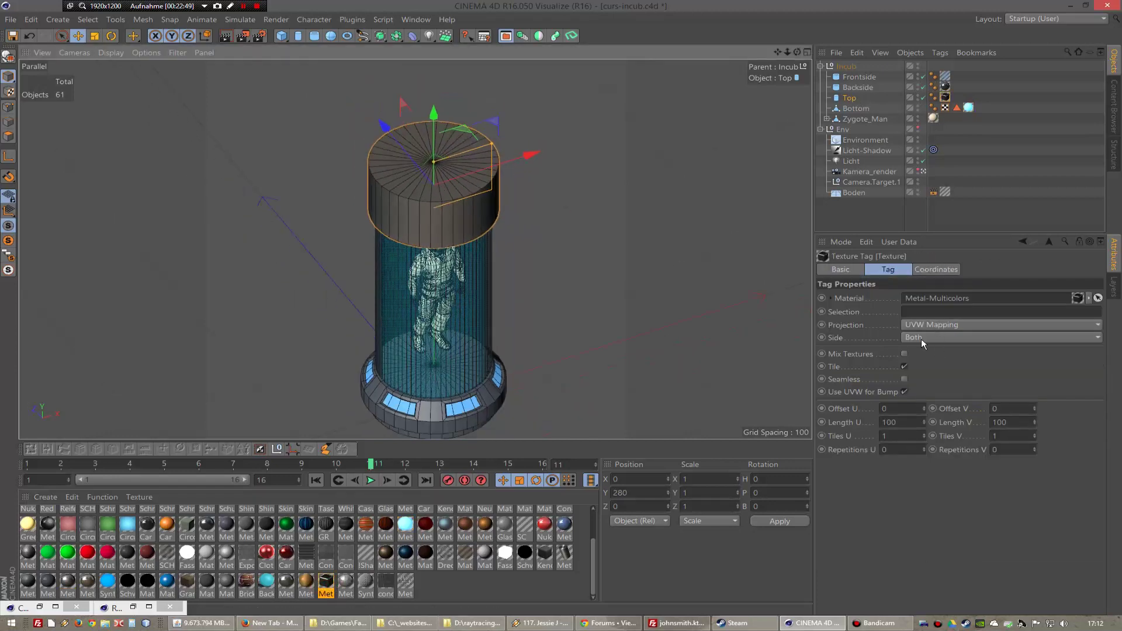
# - Set the Top cap's Height Segments to 2
pyautogui.click(851, 98)
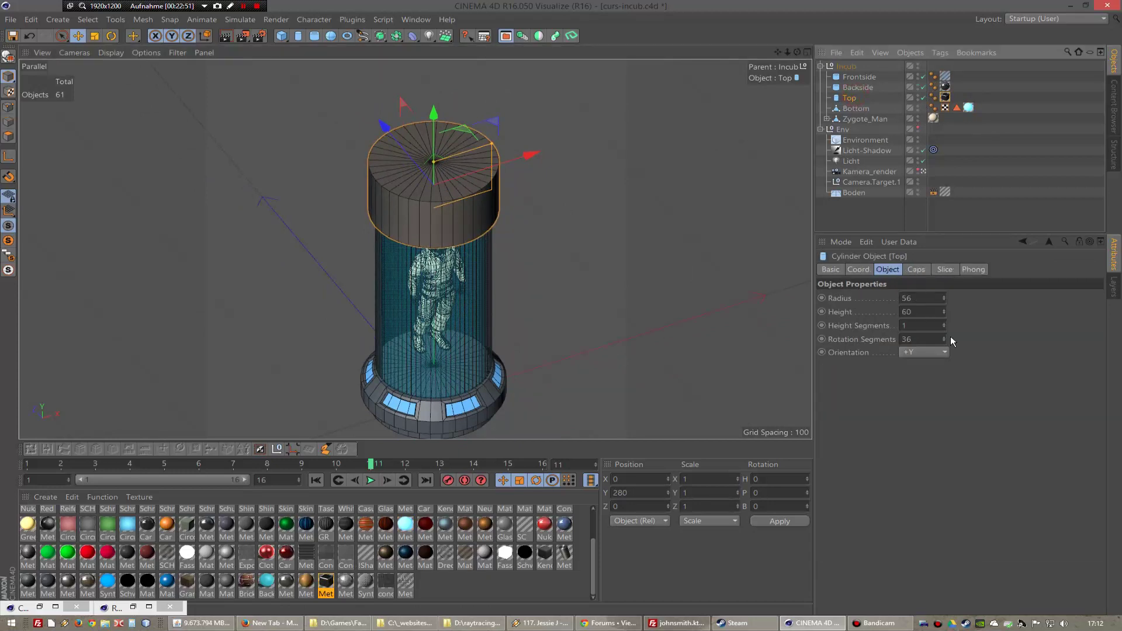
pyautogui.click(933, 326)
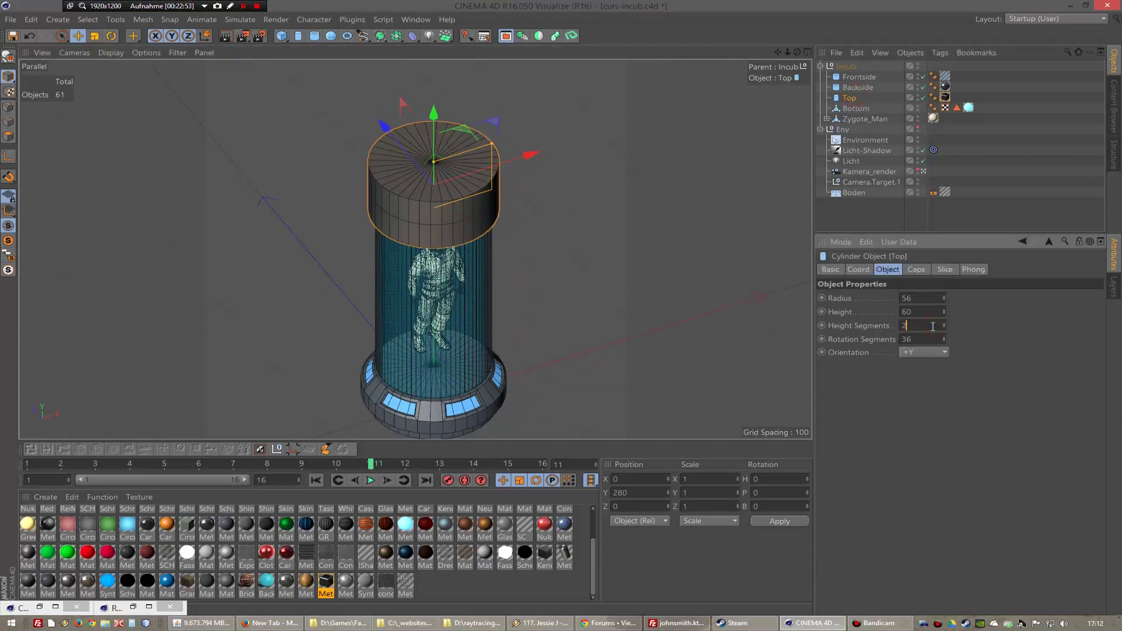
pyautogui.write('2')
pyautogui.press('Return')
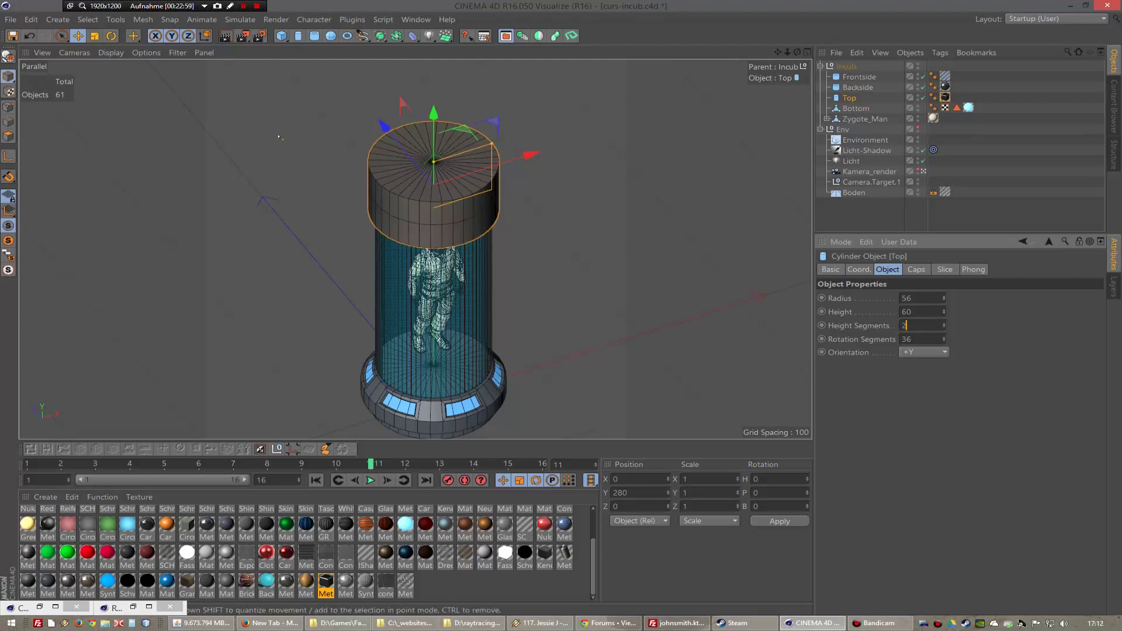
# - Make the Top cylinder editable and raise its horizontal edge loop about 10 units
pyautogui.click(10, 61)
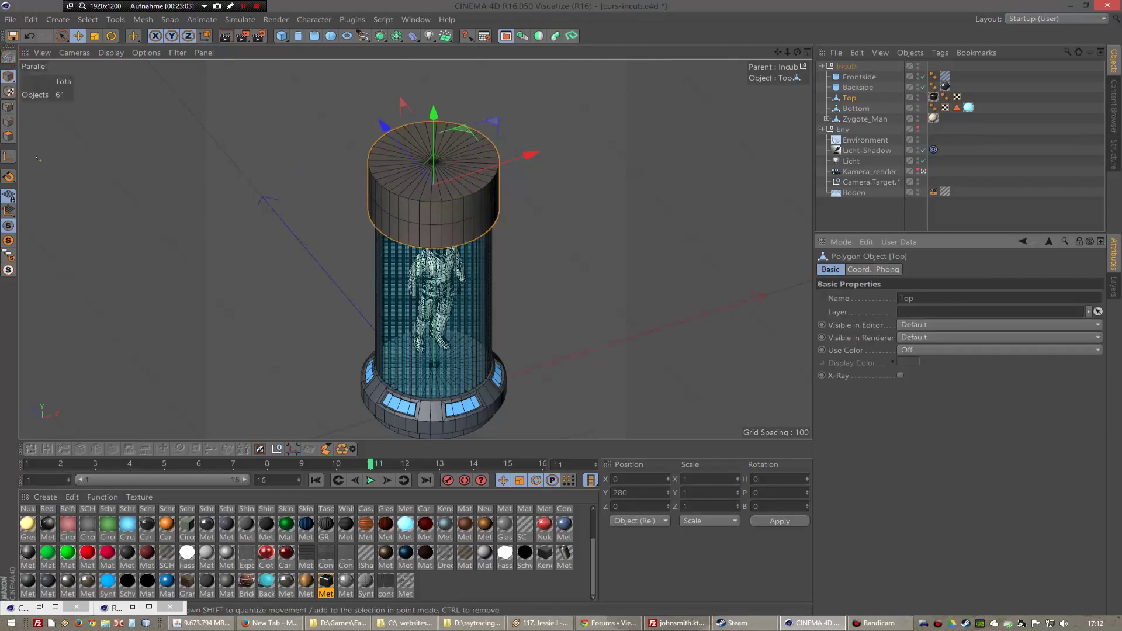
pyautogui.click(9, 110)
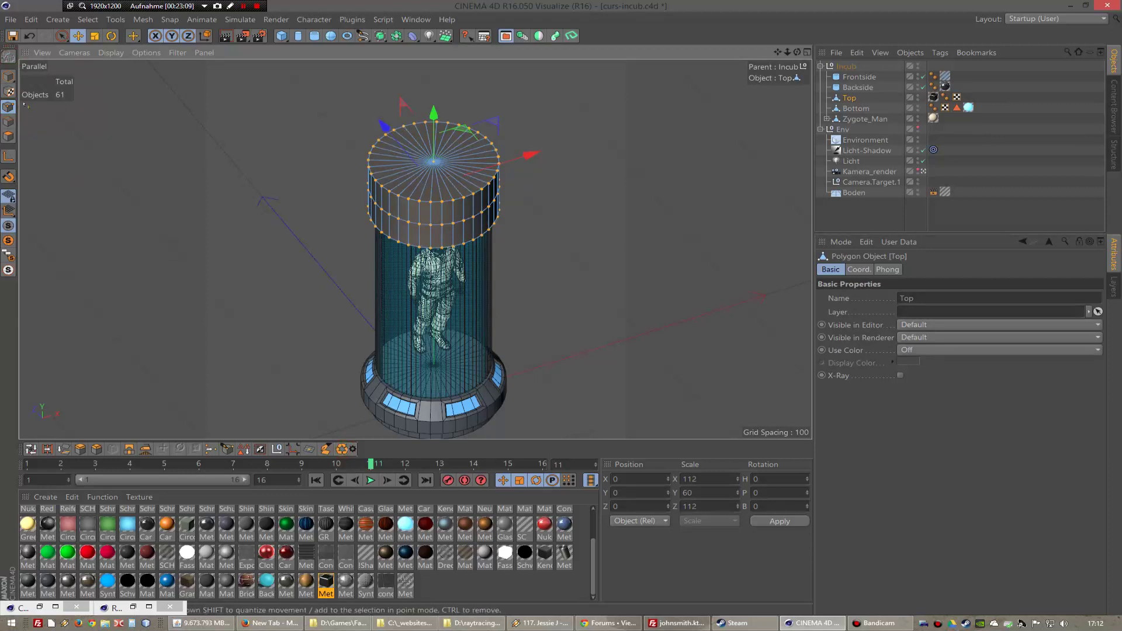
pyautogui.click(9, 136)
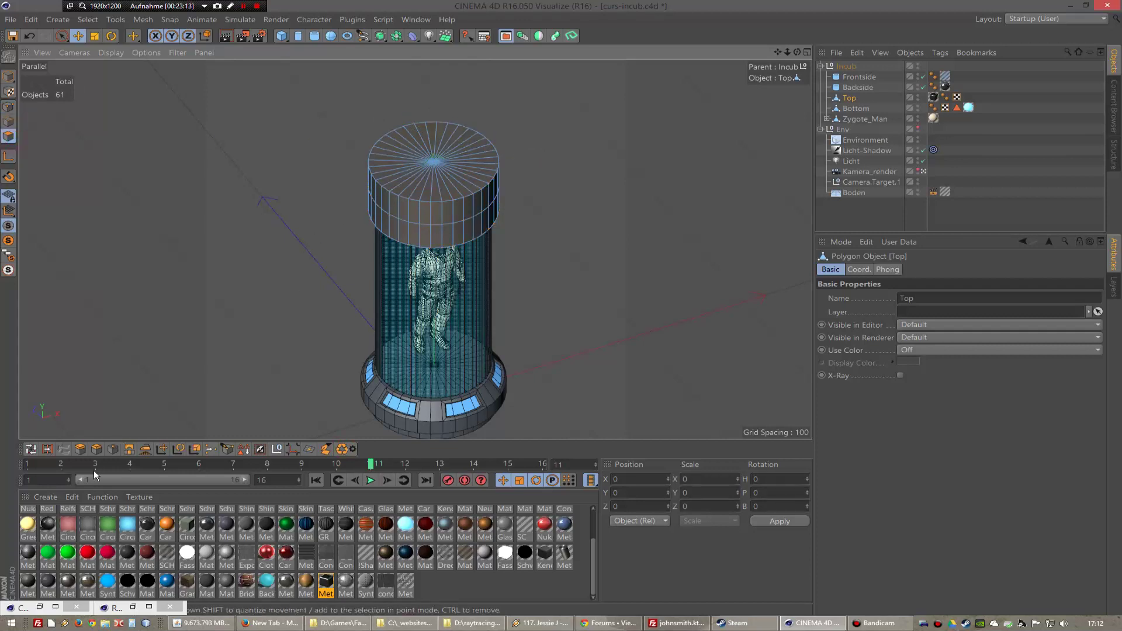
pyautogui.click(31, 449)
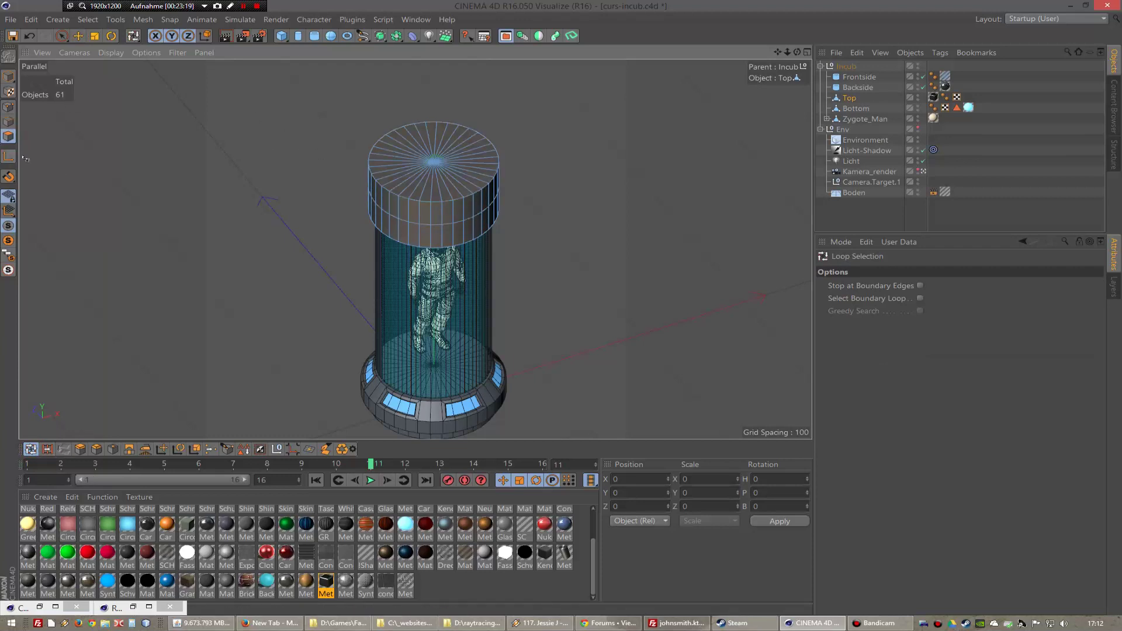
pyautogui.click(8, 121)
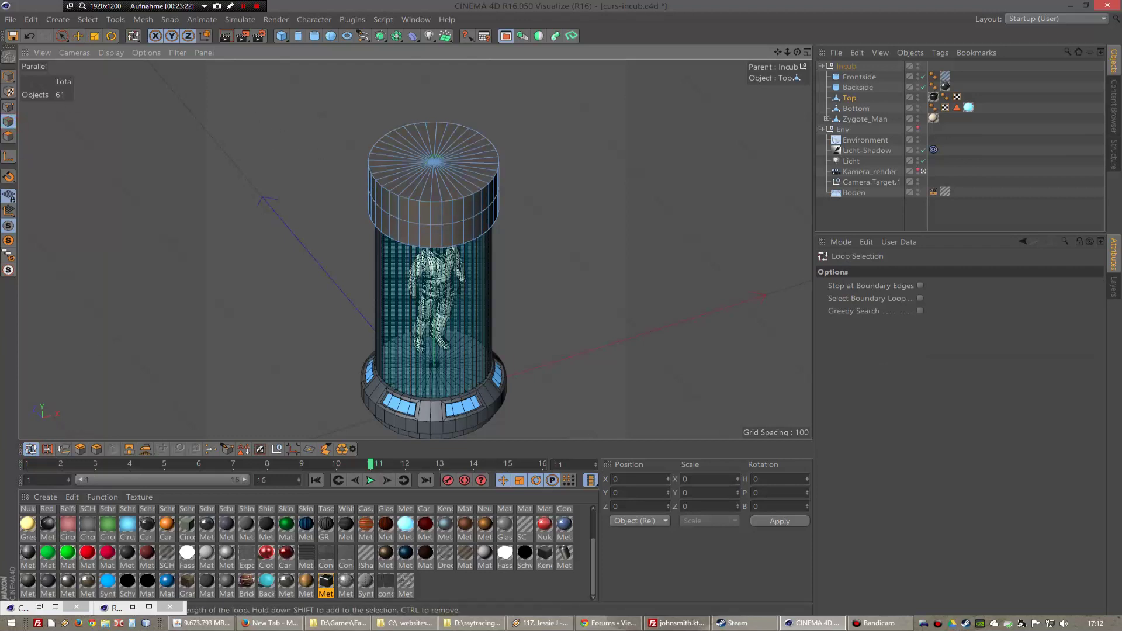
pyautogui.click(435, 222)
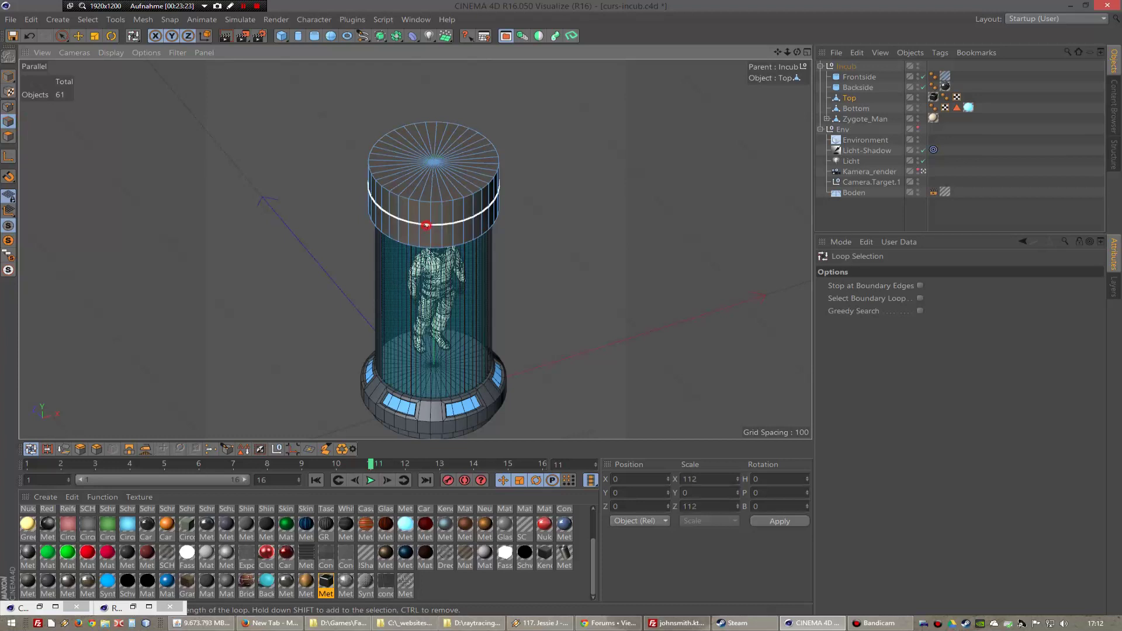
pyautogui.click(78, 37)
pyautogui.press('F2')
pyautogui.press('F3')
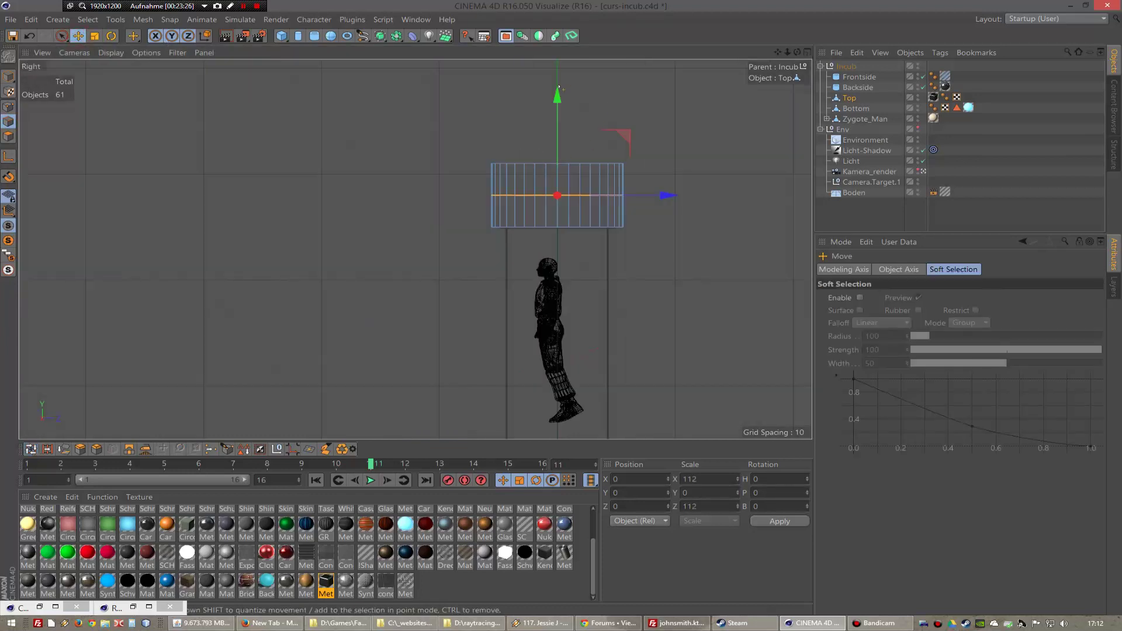
pyautogui.moveTo(559, 88); pyautogui.dragTo(560, 76)
pyautogui.press('F1')
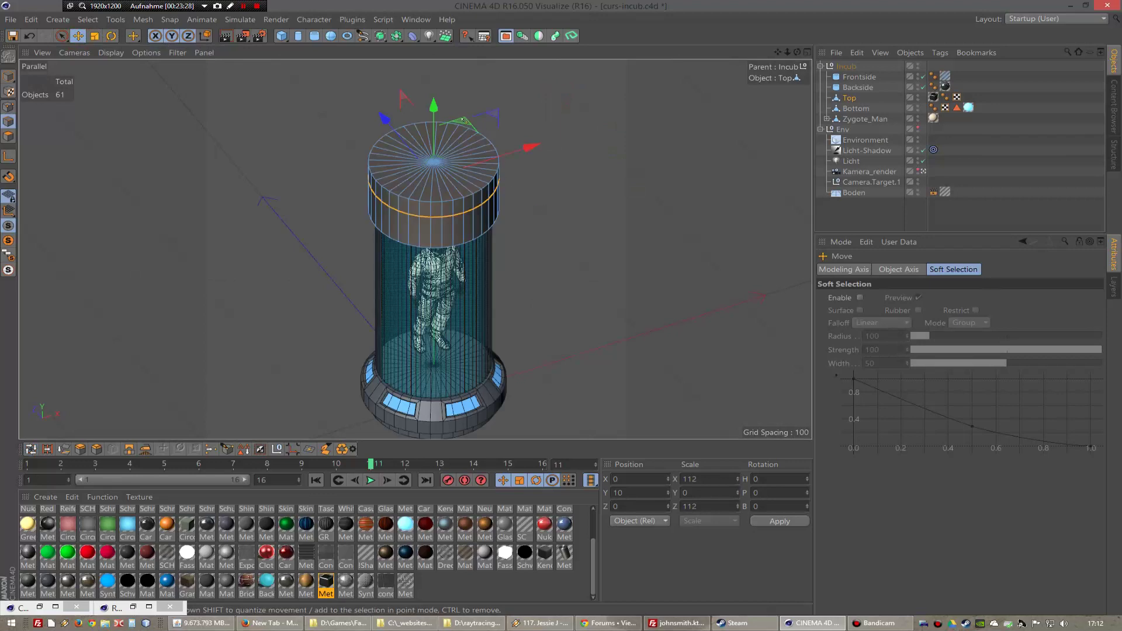
pyautogui.moveTo(433, 107); pyautogui.dragTo(433, 100)
# - Ring-select the vertical edges around the top cap's band, then bring up the forum references
pyautogui.scroll(1, 271, 245)
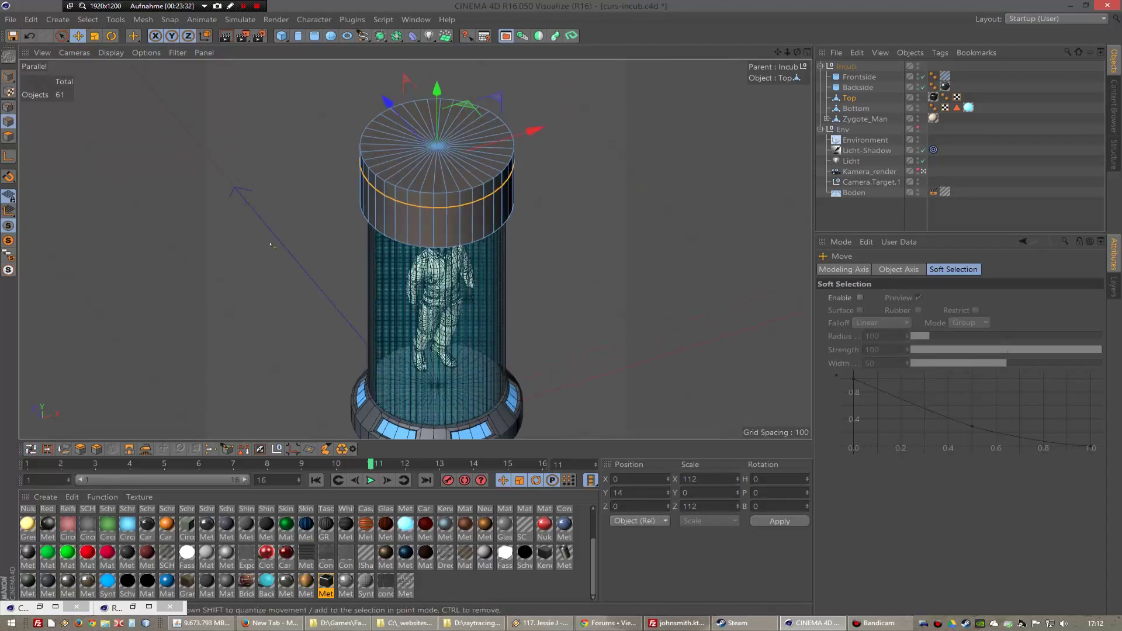
pyautogui.press('u')
pyautogui.press('l')
pyautogui.press('Return')
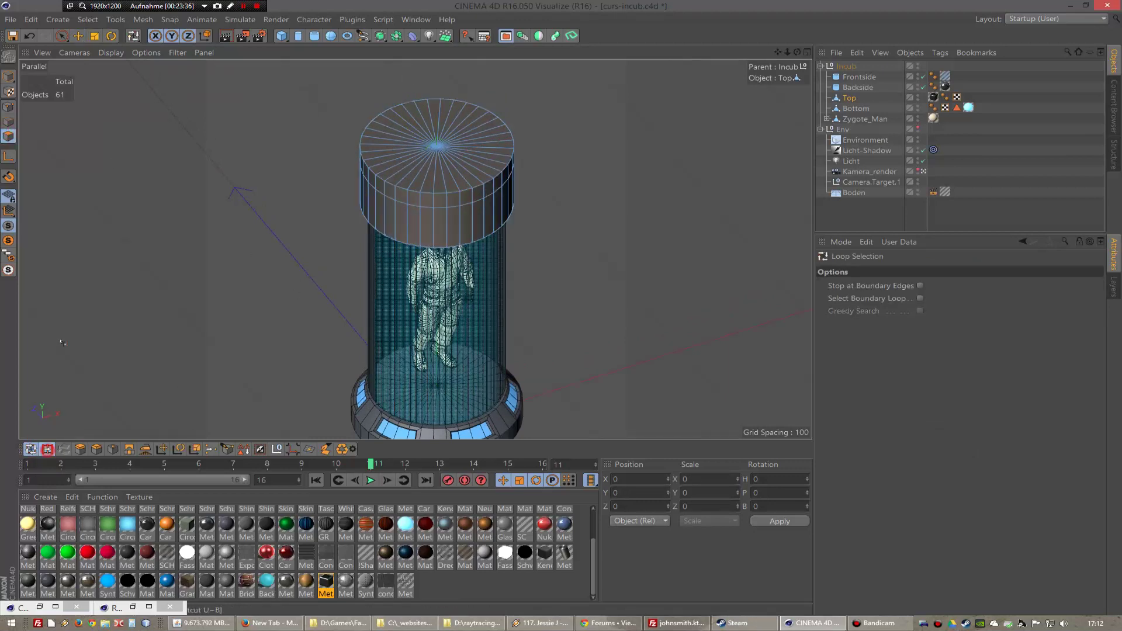
pyautogui.press('u')
pyautogui.press('b')
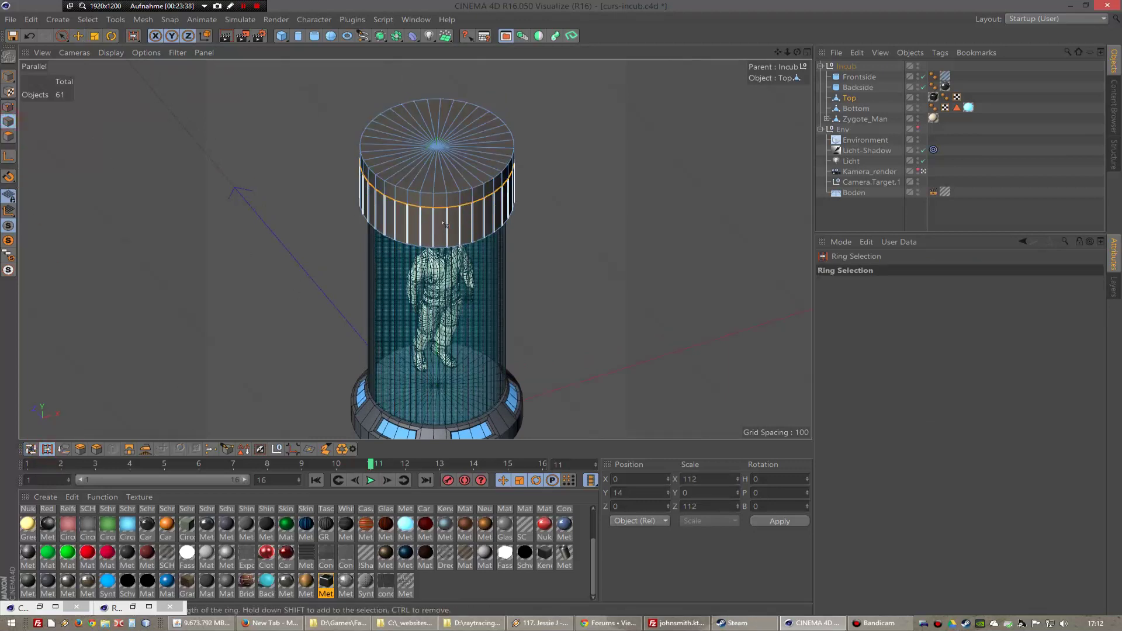
pyautogui.click(445, 223)
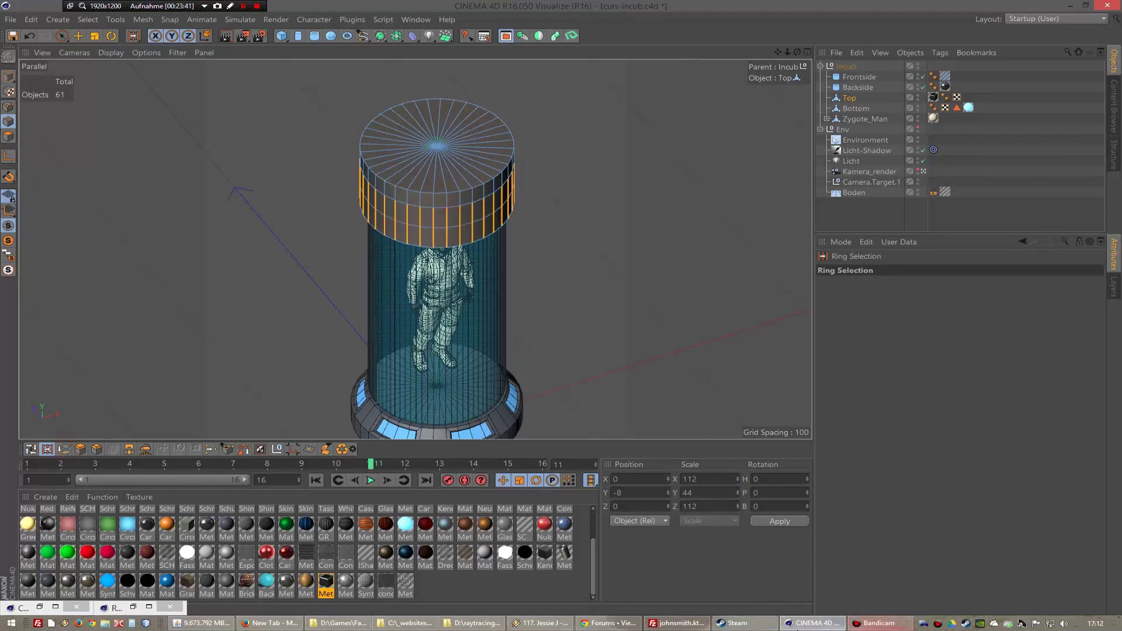
pyautogui.click(588, 624)
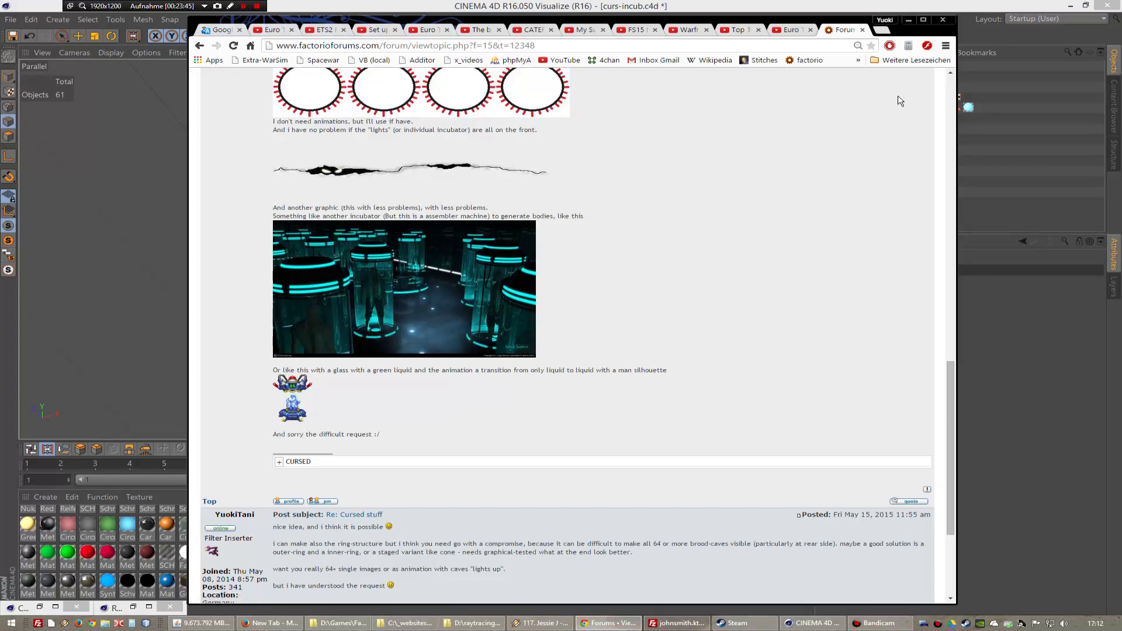
# - Minimize Chrome after reviewing the forum's incubator reference images
pyautogui.click(908, 20)
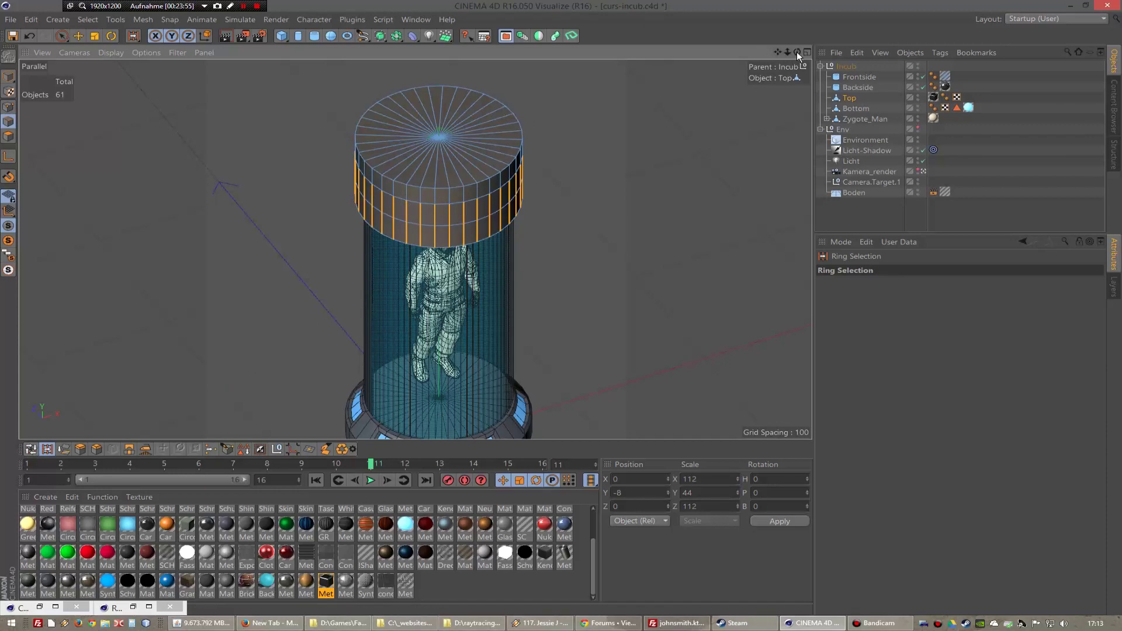
# - Loop-select the top cap's horizontal edge loop and move it down toward the cap's bottom
pyautogui.moveTo(798, 52); pyautogui.dragTo(798, 56)
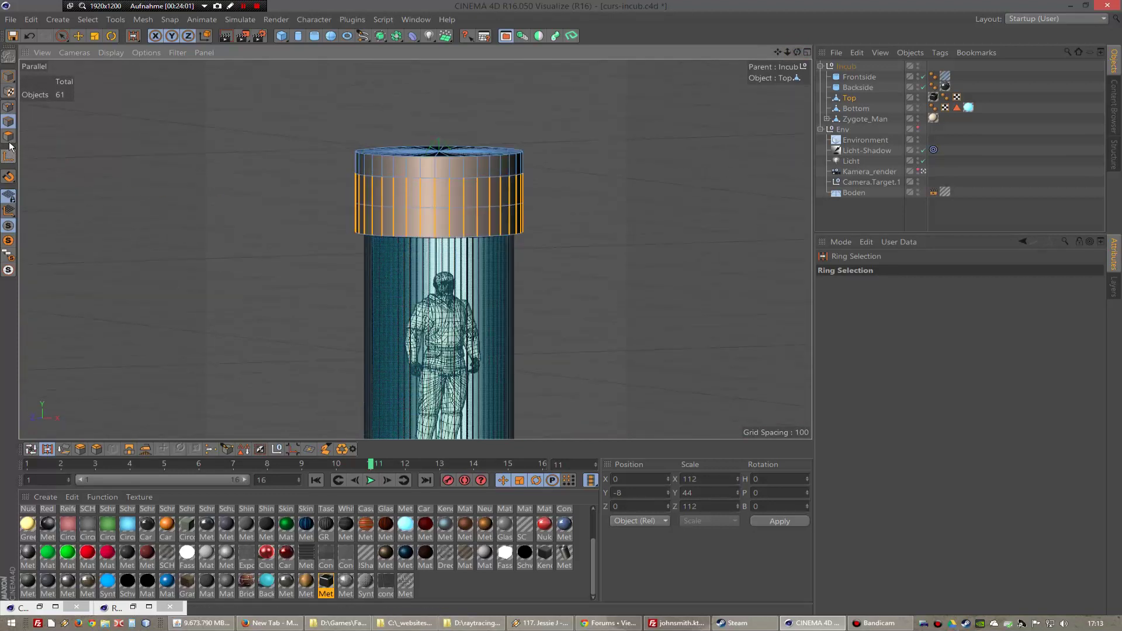
pyautogui.press('u')
pyautogui.press('l')
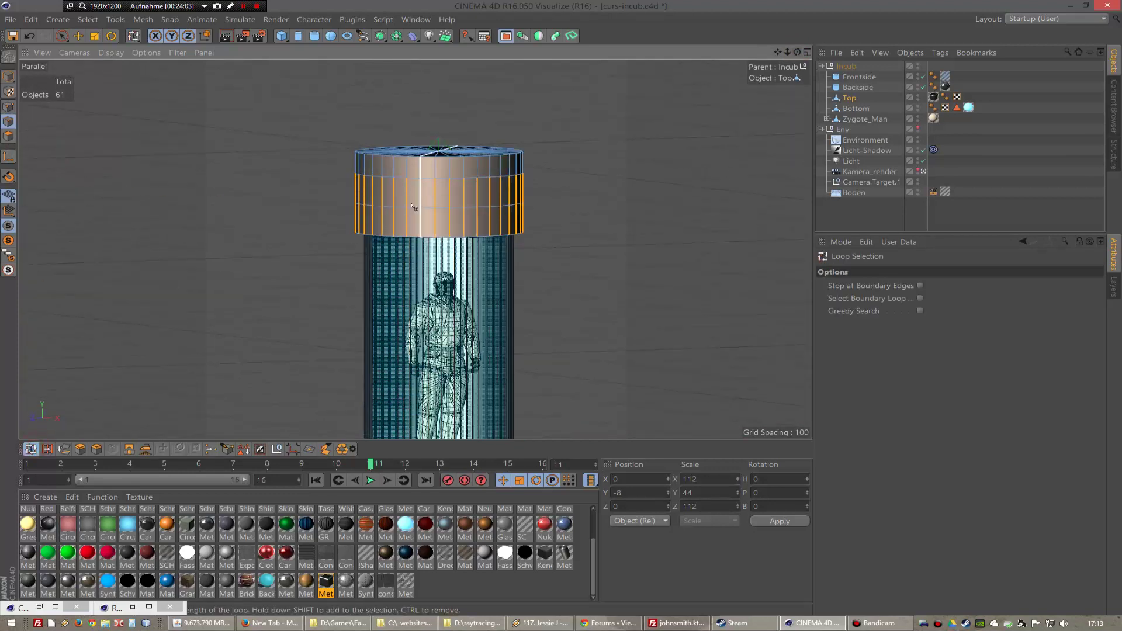
pyautogui.click(413, 206)
pyautogui.click(77, 36)
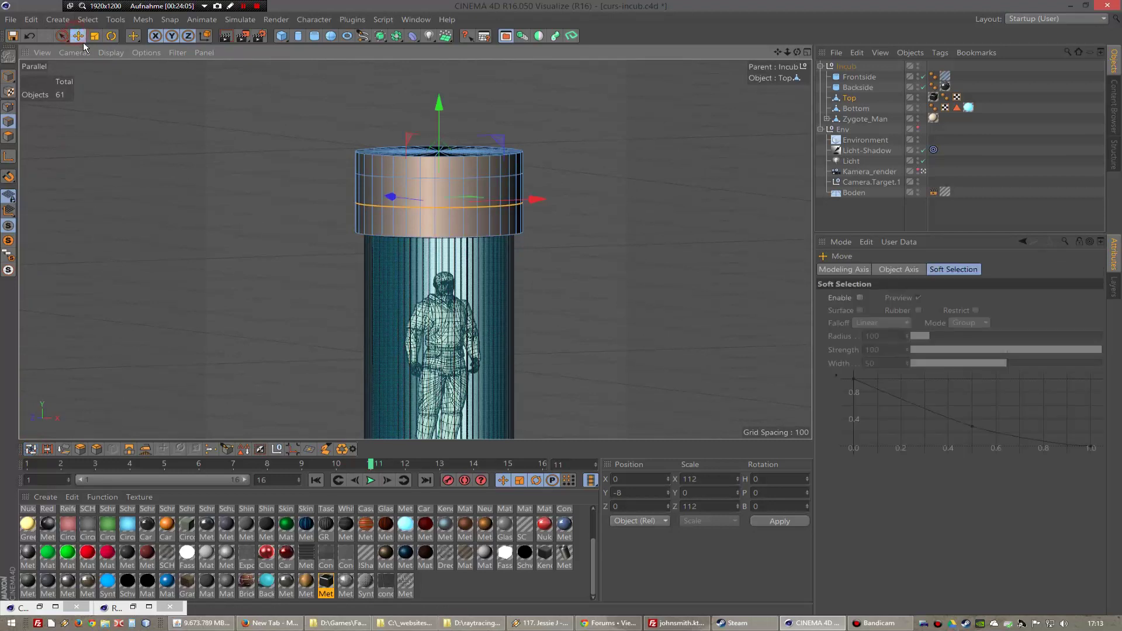
pyautogui.moveTo(437, 105); pyautogui.dragTo(439, 126)
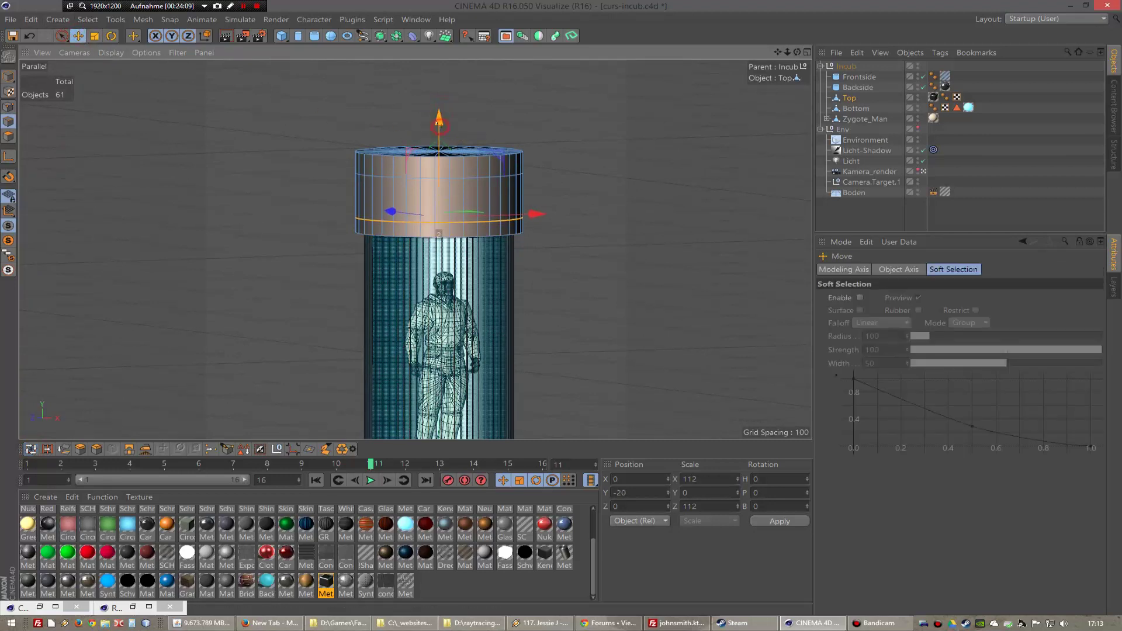
# - Scale the cap's bottom rim edge loop to 100 in X and Z so it tapers inward
pyautogui.click(33, 449)
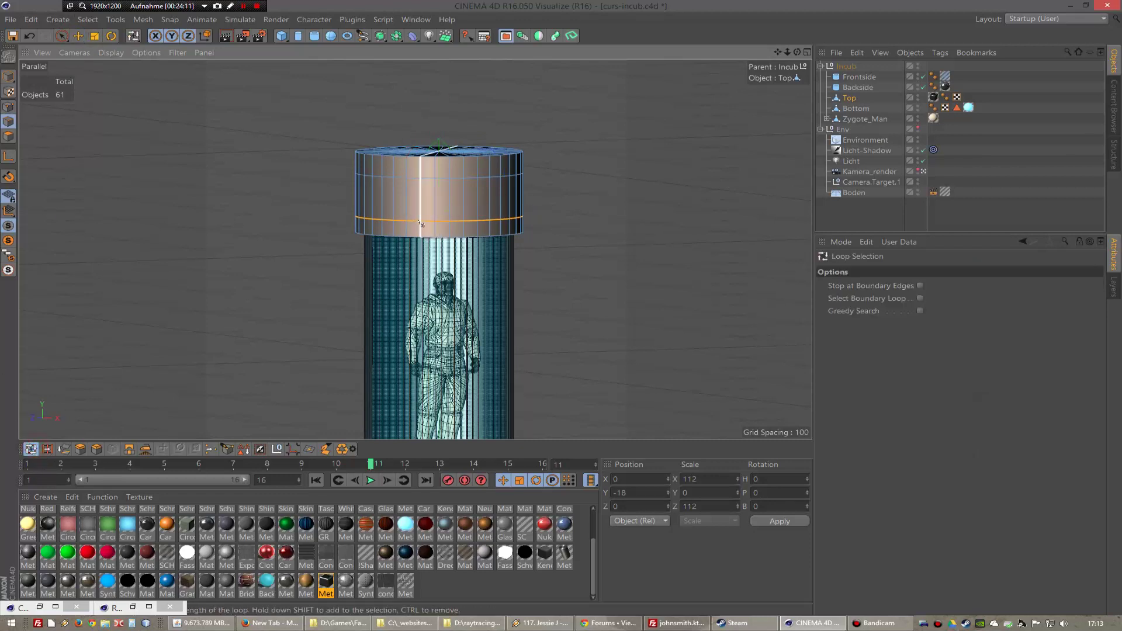
pyautogui.click(438, 234)
pyautogui.click(709, 478)
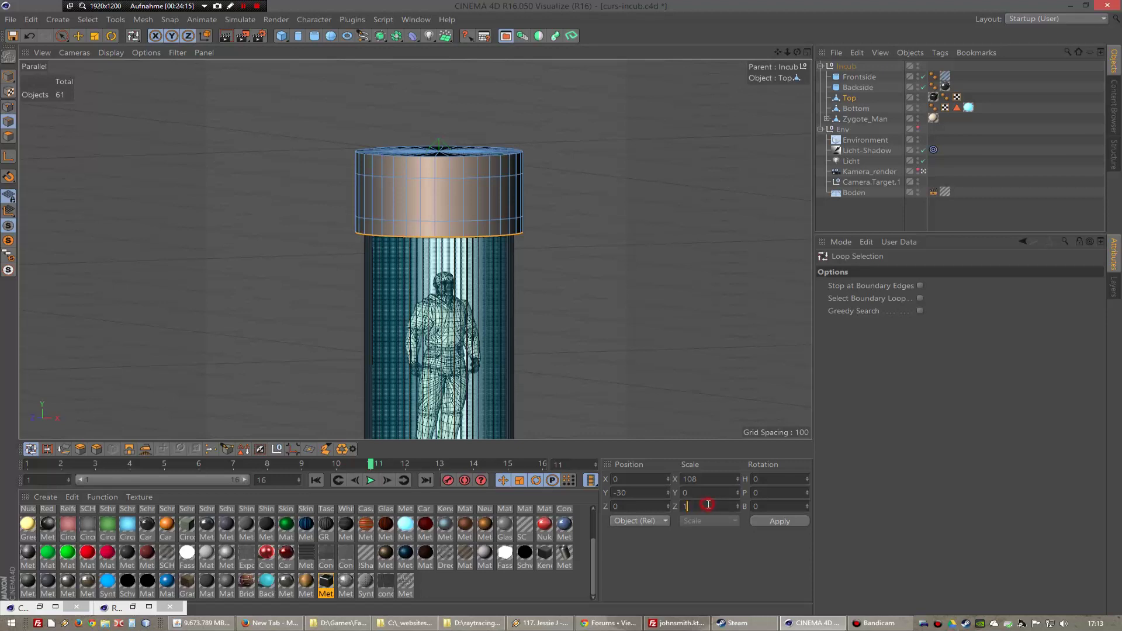
pyautogui.write('08')
pyautogui.press('Return')
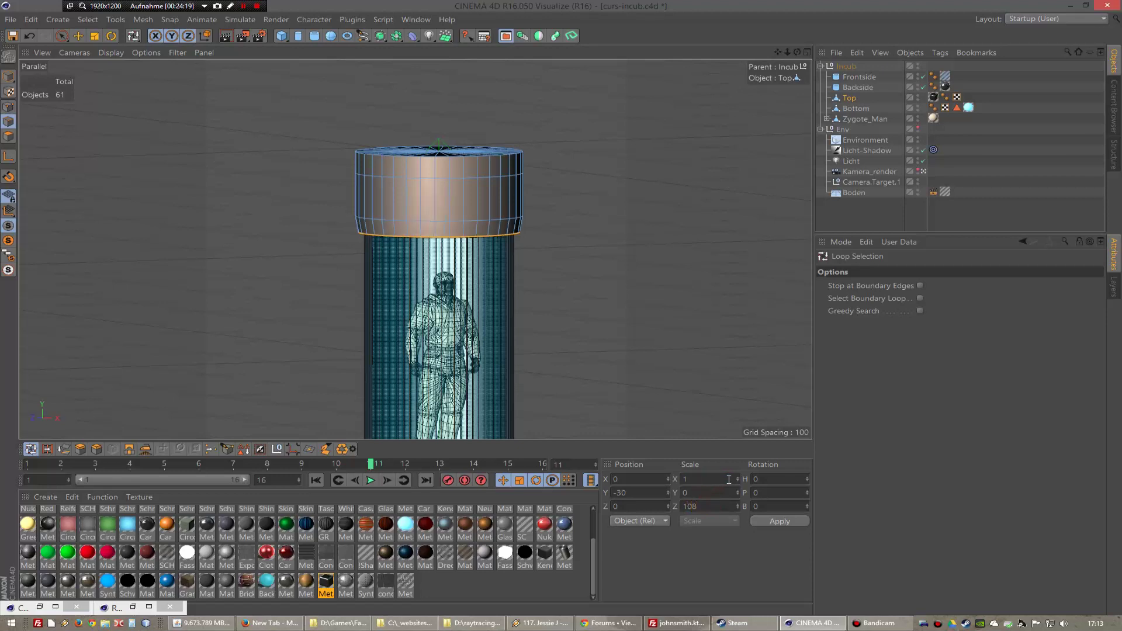
pyautogui.write('100')
pyautogui.write('00')
pyautogui.press('Return')
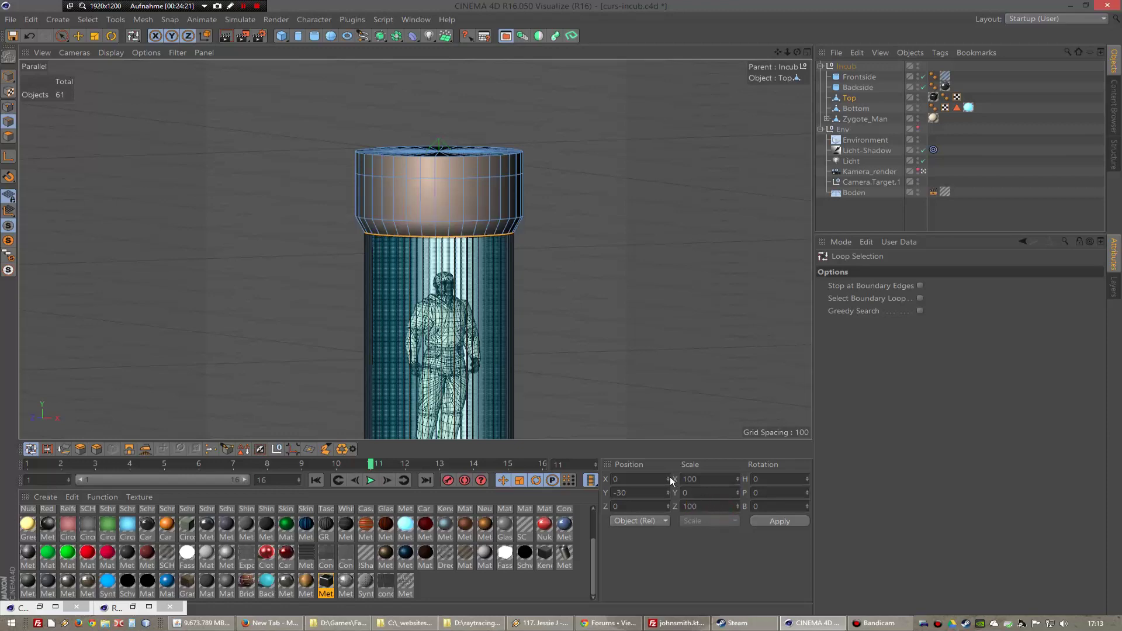
pyautogui.moveTo(799, 52); pyautogui.dragTo(817, 65)
pyautogui.moveTo(415, 249); pyautogui.dragTo(131, 371)
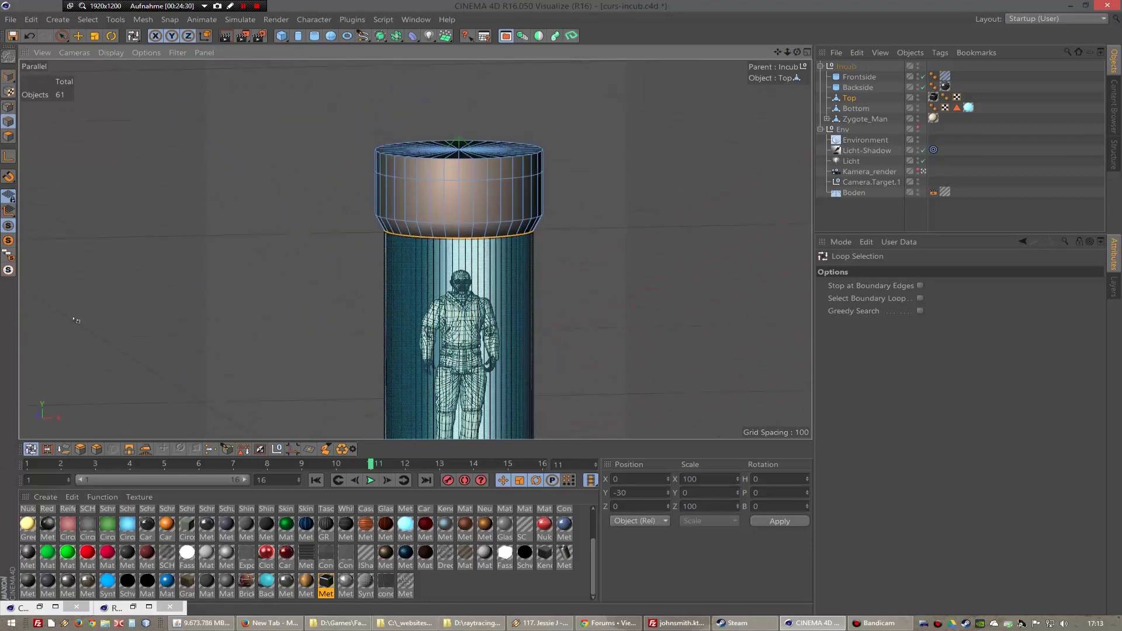
# - Loop-select only the lower polygon row of the top cap, sized 112×16×112 at Y -10
pyautogui.click(8, 136)
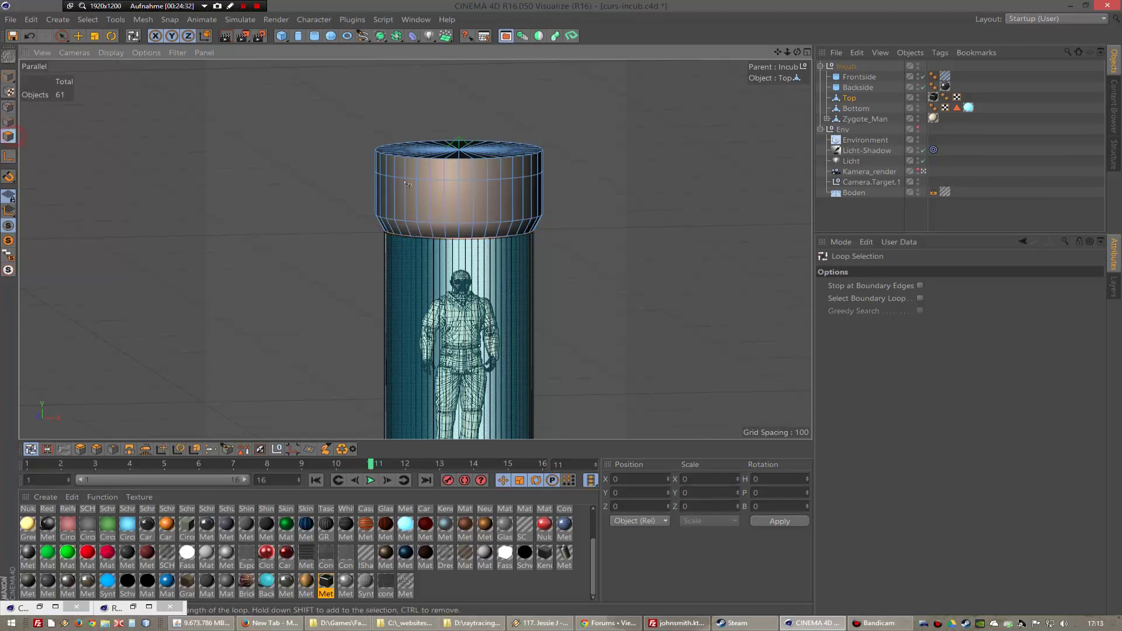
pyautogui.click(427, 193)
pyautogui.click(50, 449)
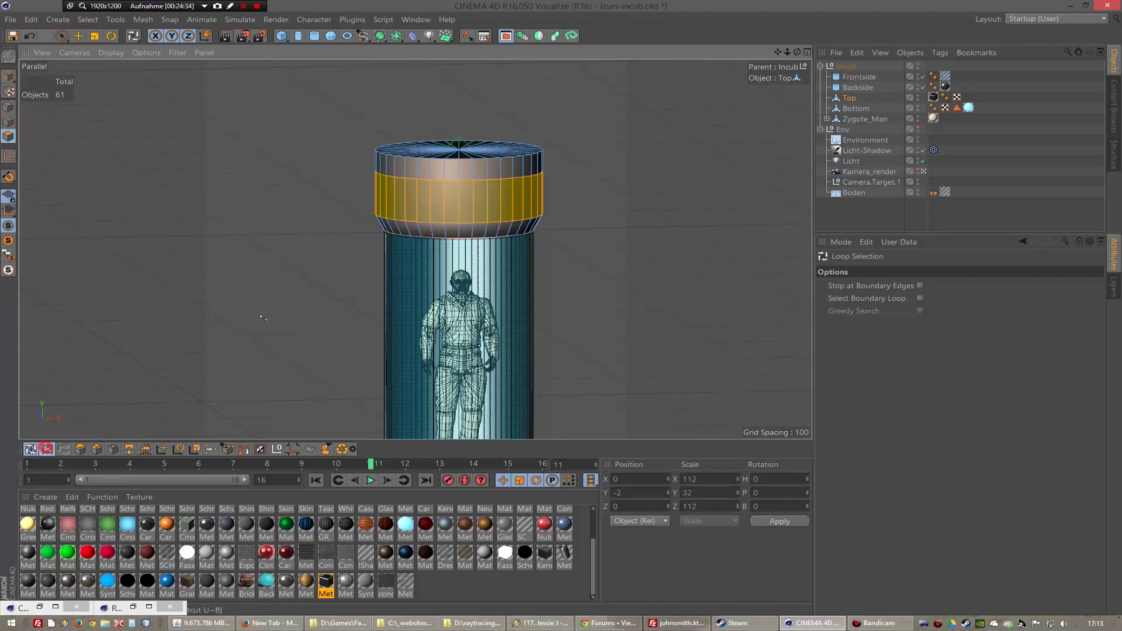
pyautogui.click(8, 121)
pyautogui.click(432, 212)
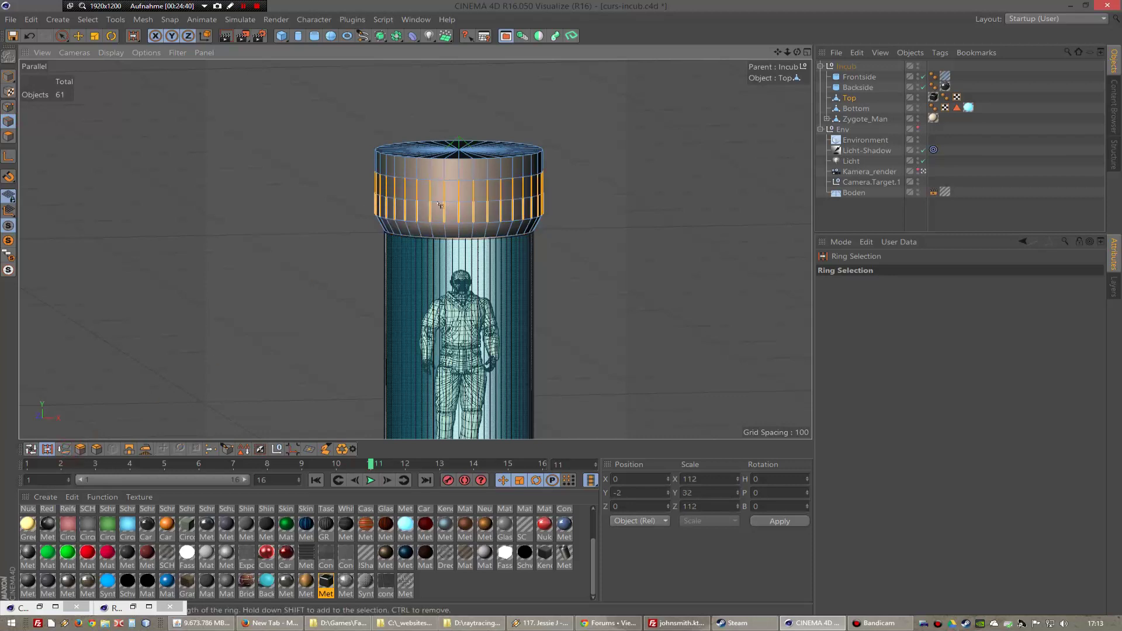
pyautogui.click(30, 452)
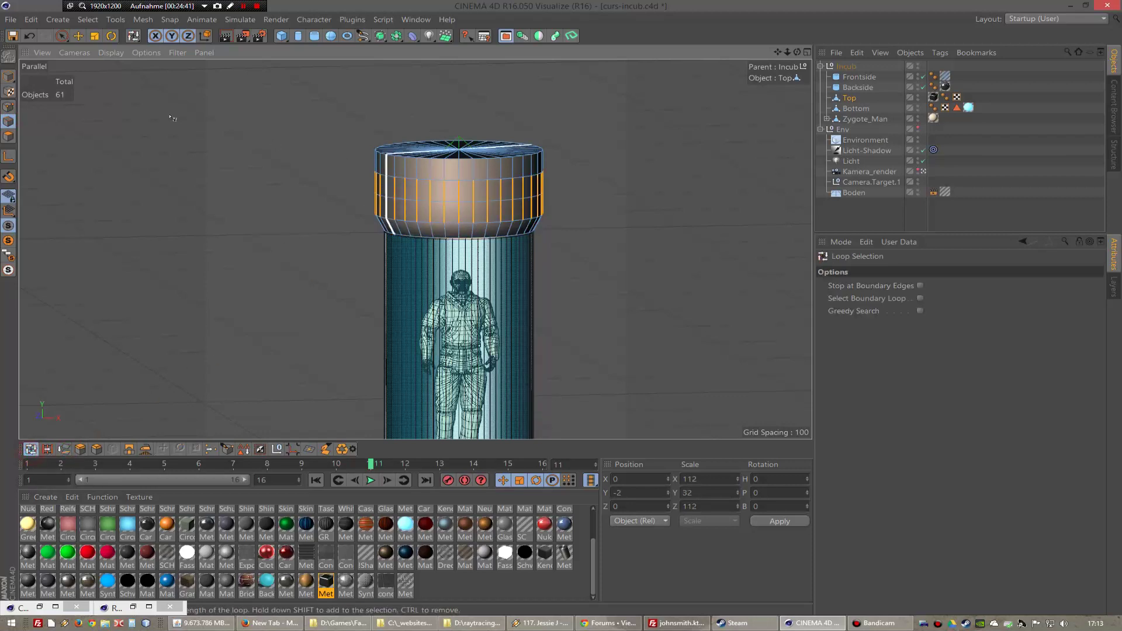
pyautogui.click(8, 136)
pyautogui.click(451, 209)
pyautogui.click(444, 208)
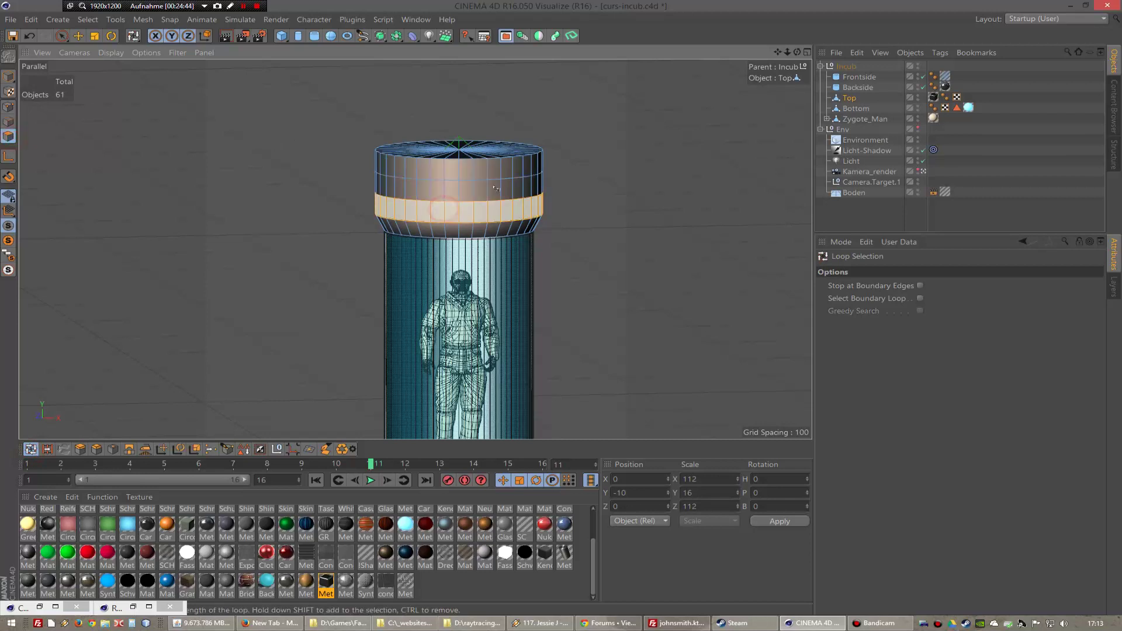
pyautogui.press('space')
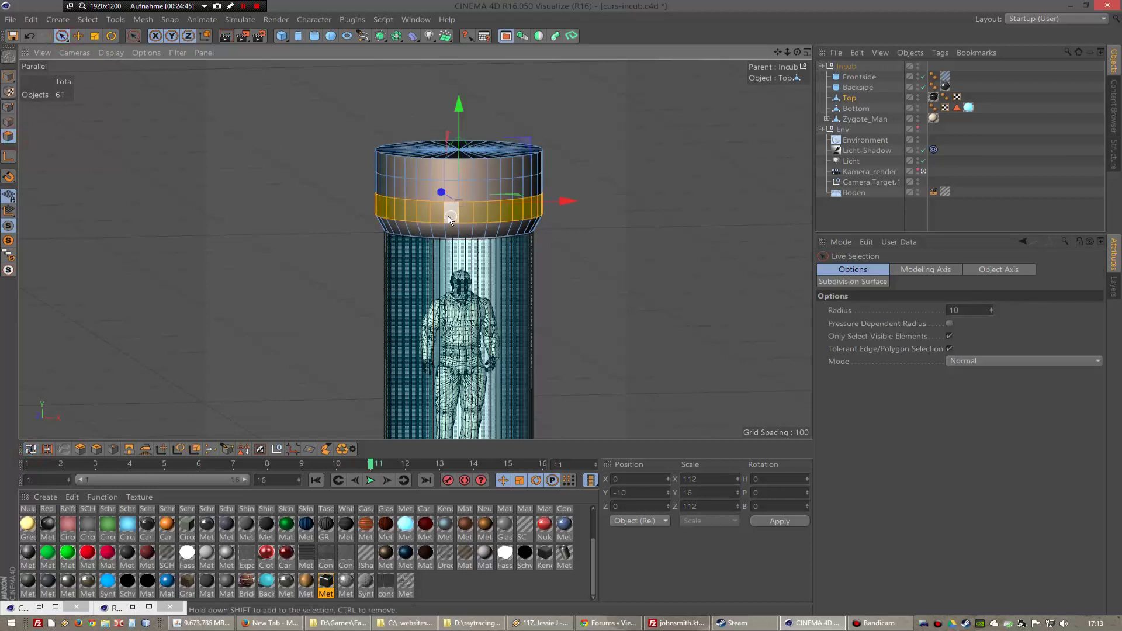
pyautogui.press('F2')
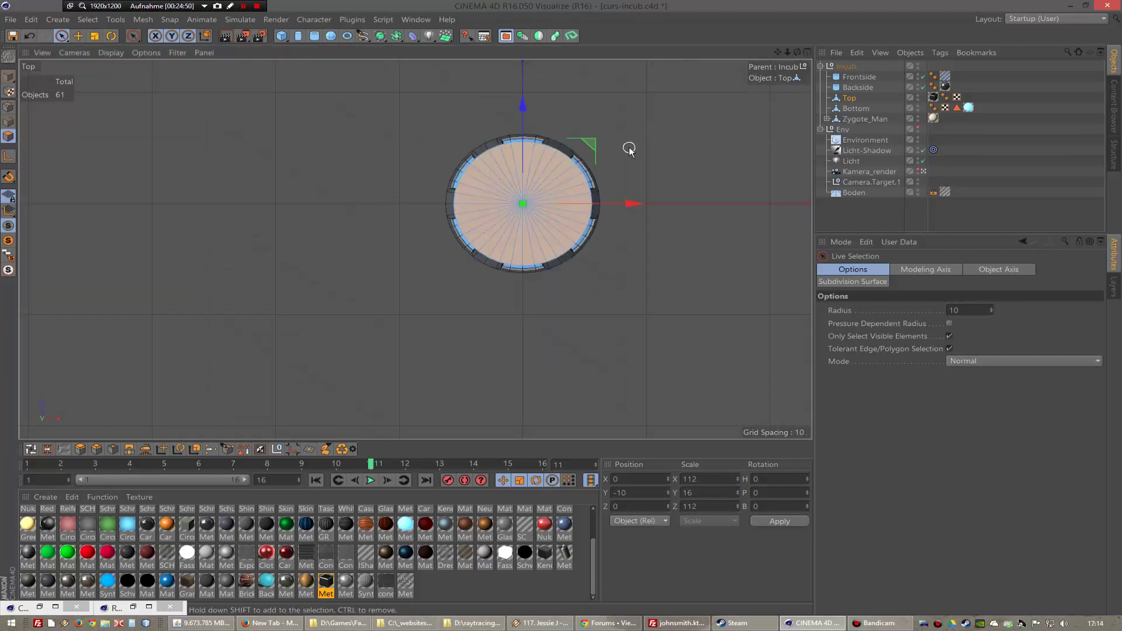
# - In Right view, loop-select a polygon row on the cap's band and move it down
pyautogui.press('F3')
pyautogui.click(657, 106)
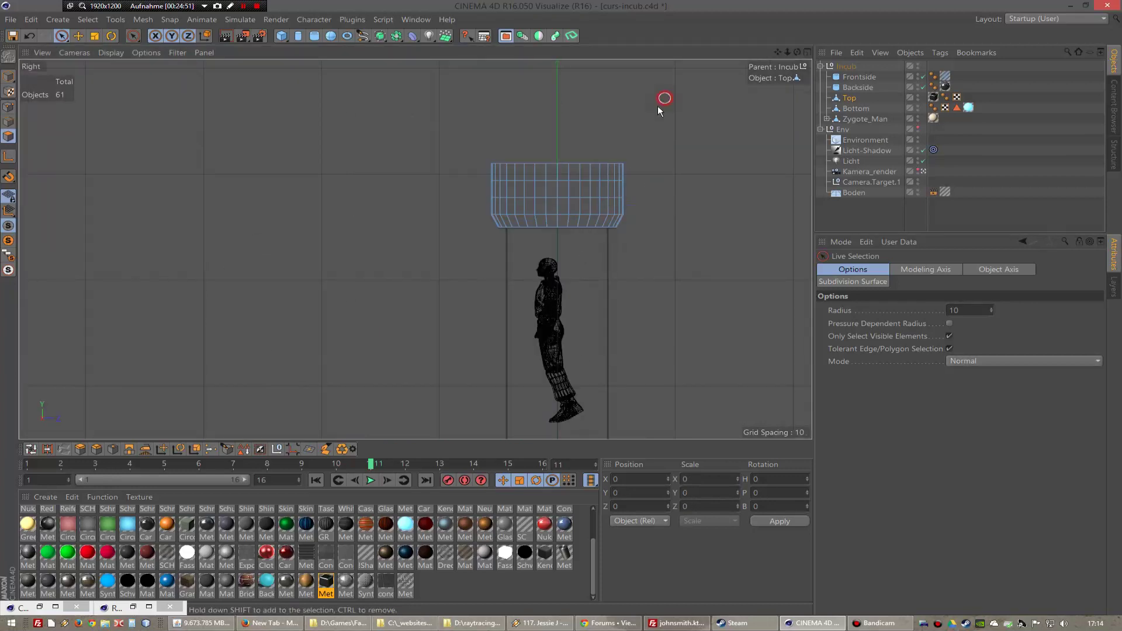
pyautogui.click(558, 209)
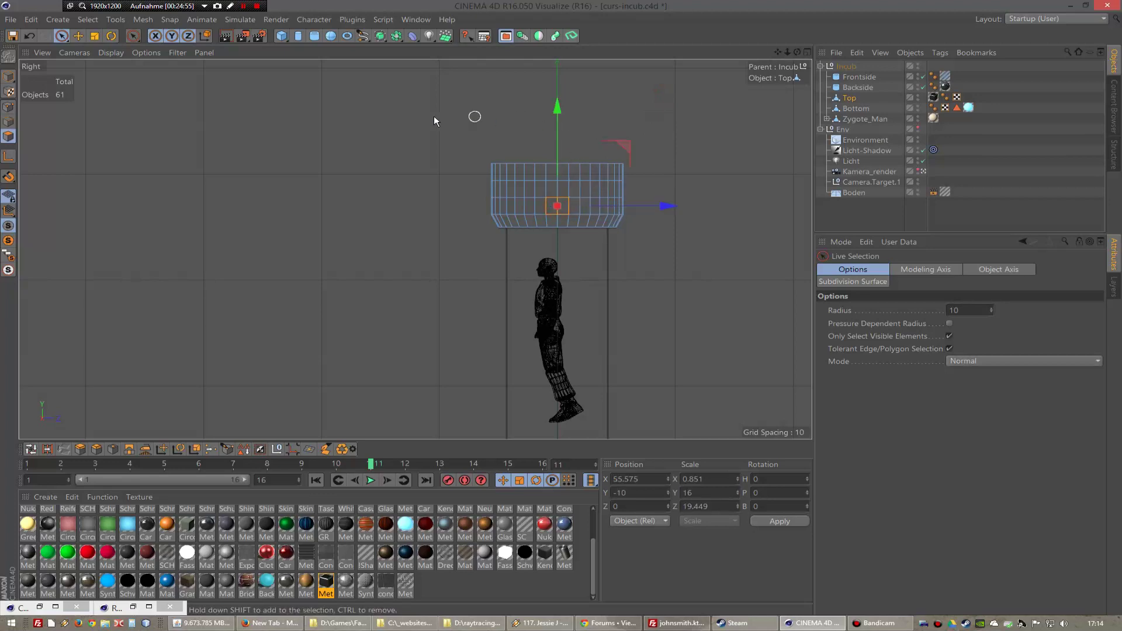
pyautogui.click(459, 100)
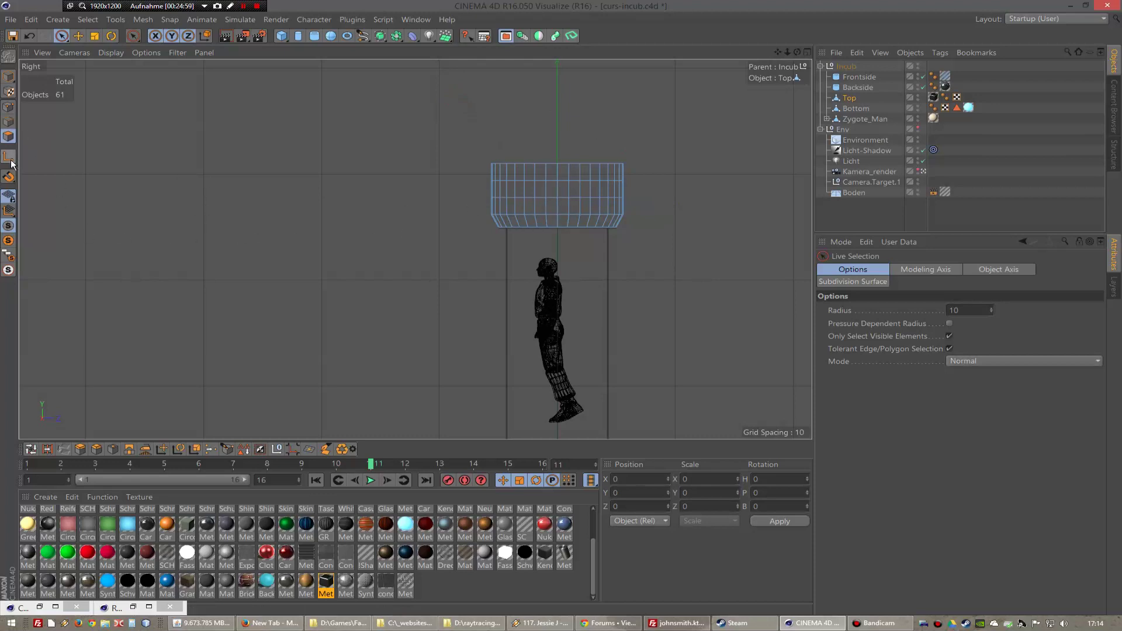
pyautogui.click(31, 449)
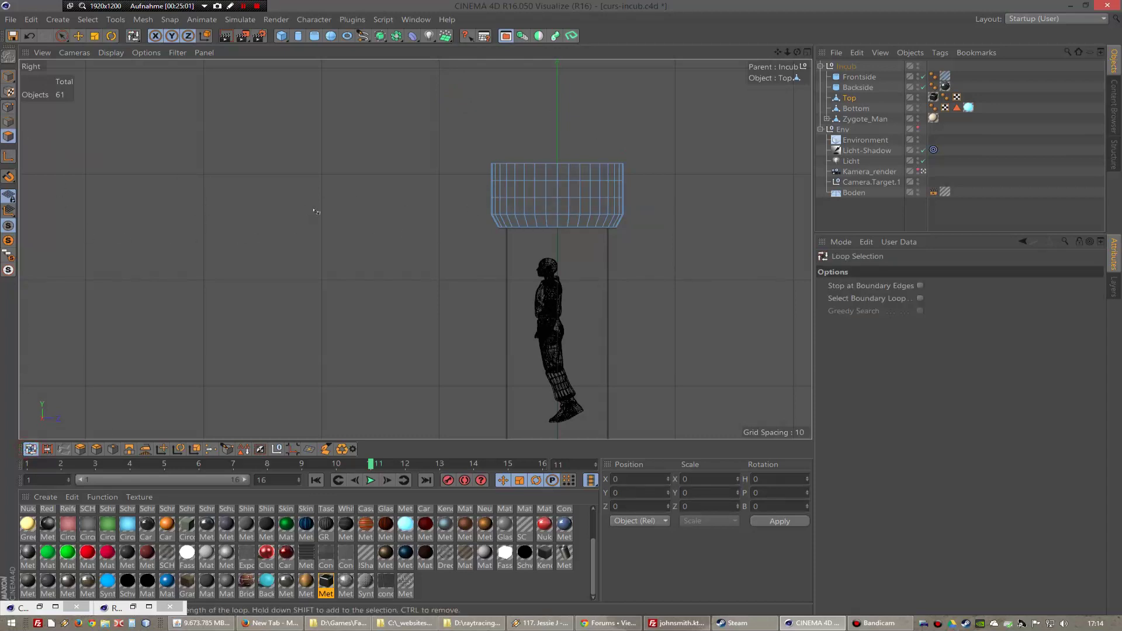
pyautogui.click(559, 190)
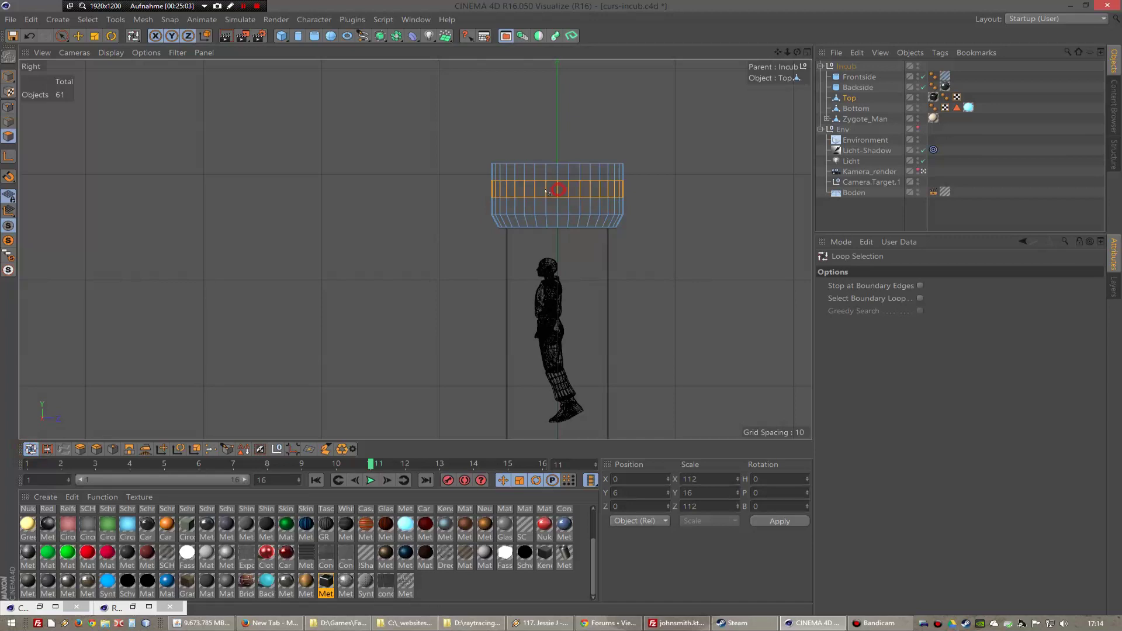
pyautogui.click(78, 35)
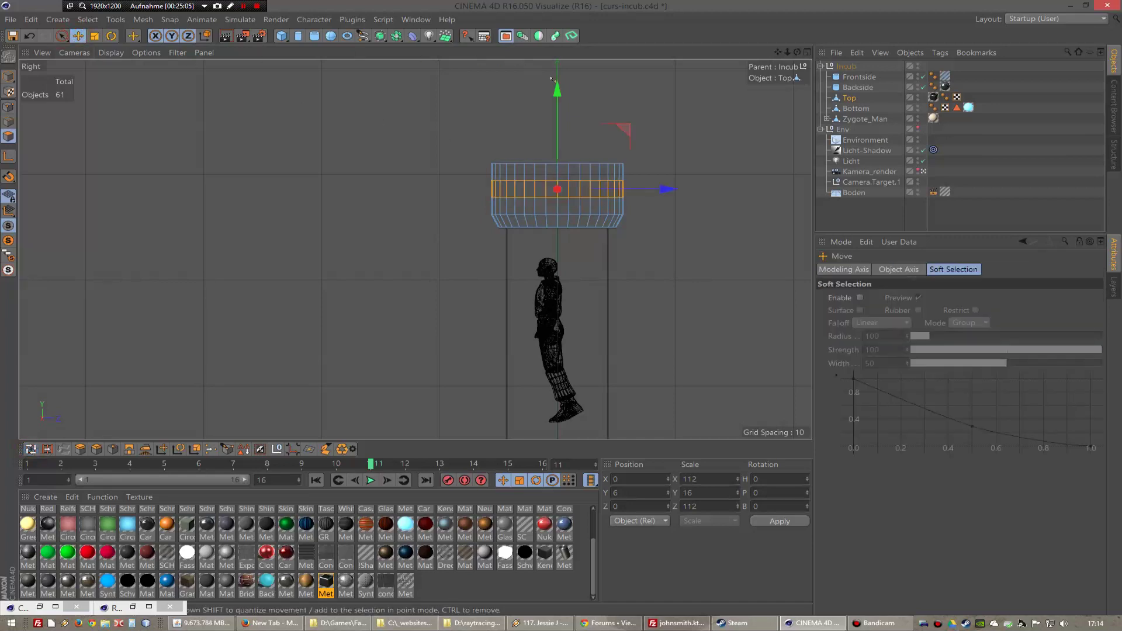
pyautogui.moveTo(557, 89); pyautogui.dragTo(555, 99)
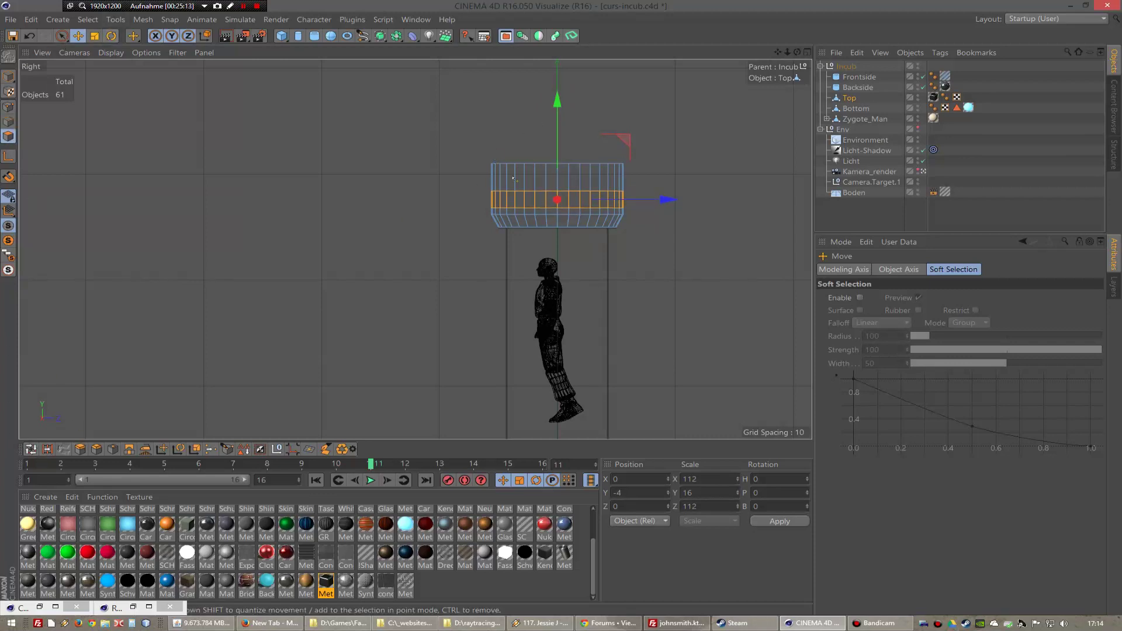
# - Set the Live Selection radius to 7 and pick individual polygons on the cap's band
pyautogui.click(30, 139)
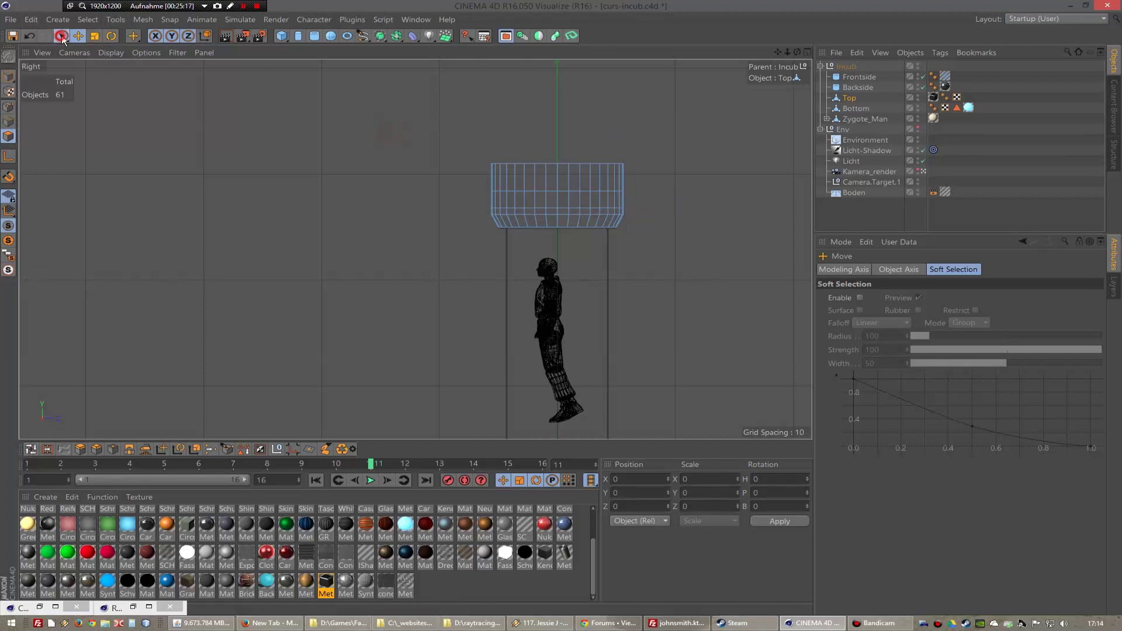
pyautogui.click(61, 36)
pyautogui.click(557, 199)
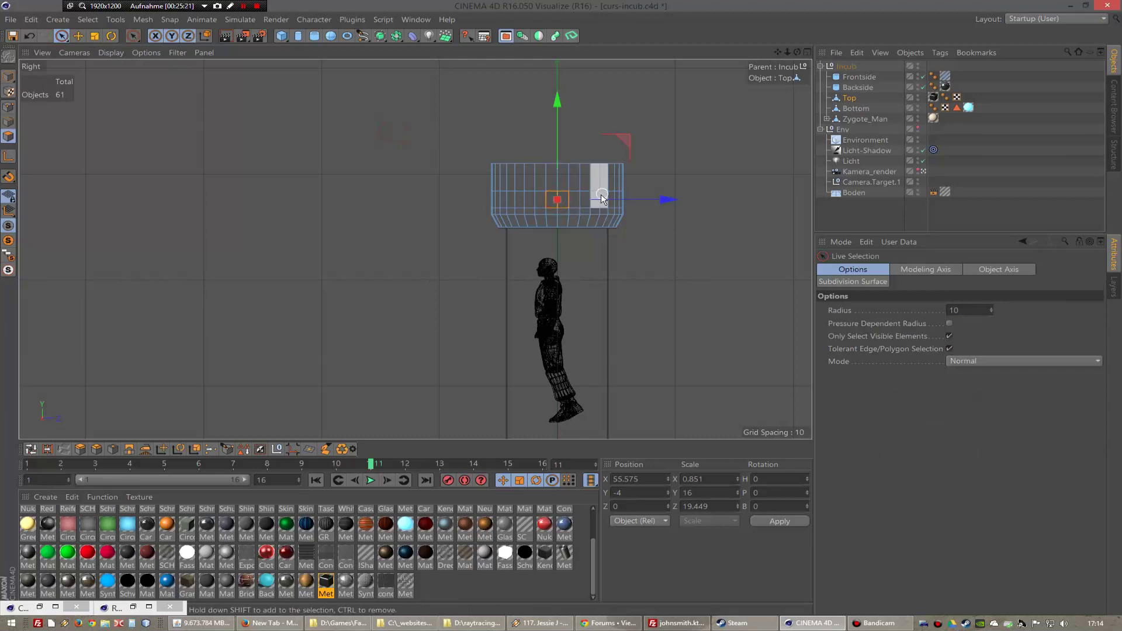
pyautogui.click(980, 310)
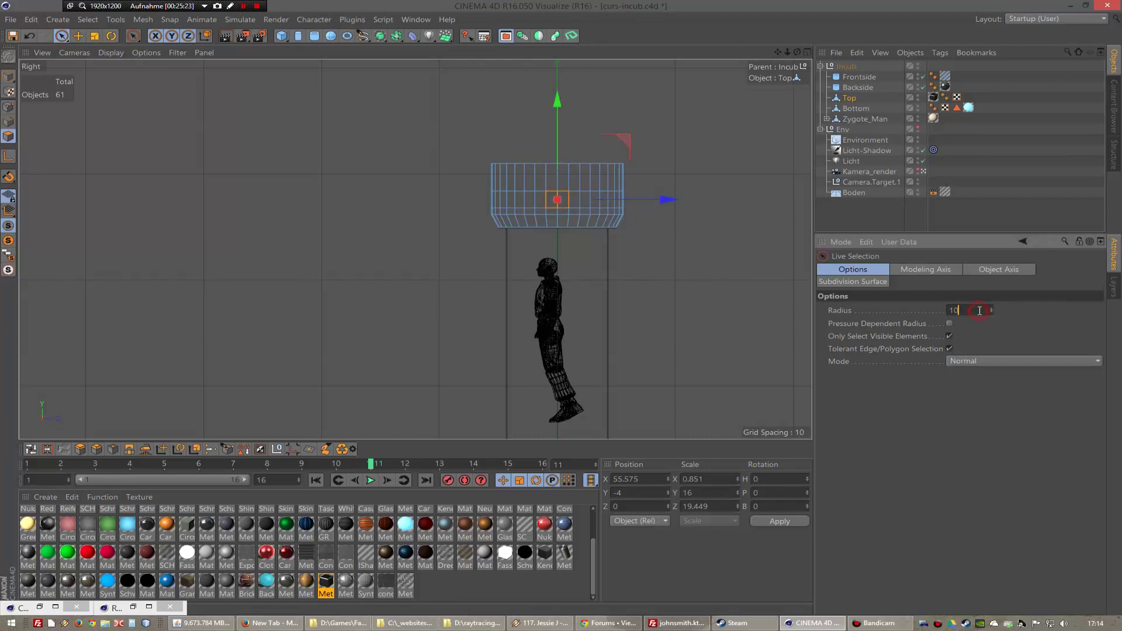
pyautogui.write('8')
pyautogui.press('BackSpace')
pyautogui.write('7')
pyautogui.press('Return')
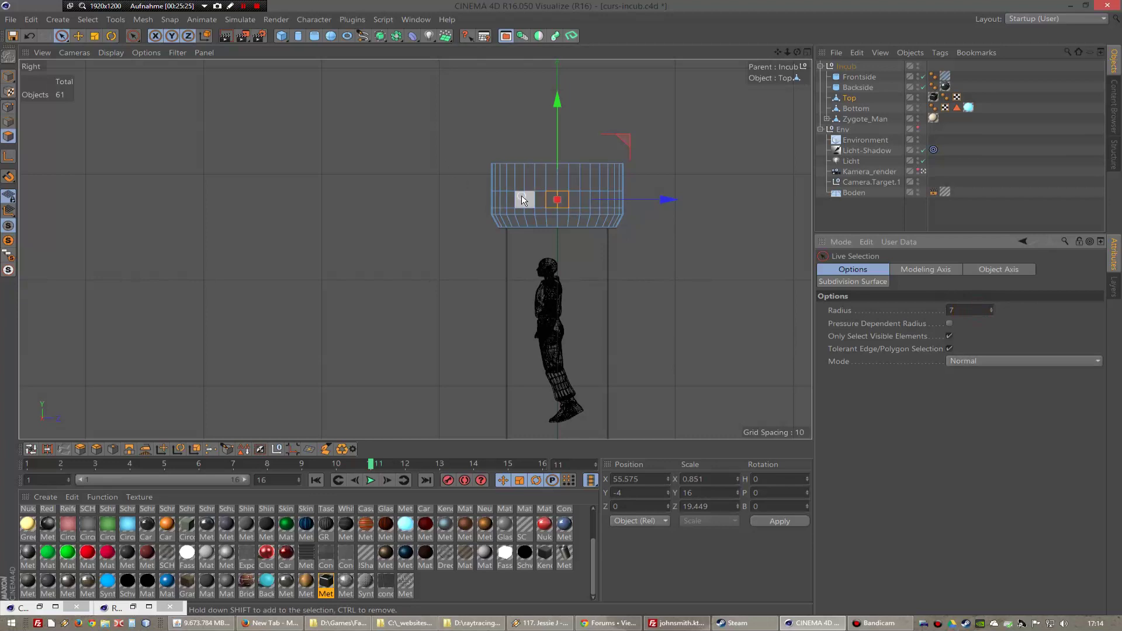
pyautogui.keyDown('shift'); pyautogui.click(522, 195); pyautogui.keyUp('shift')
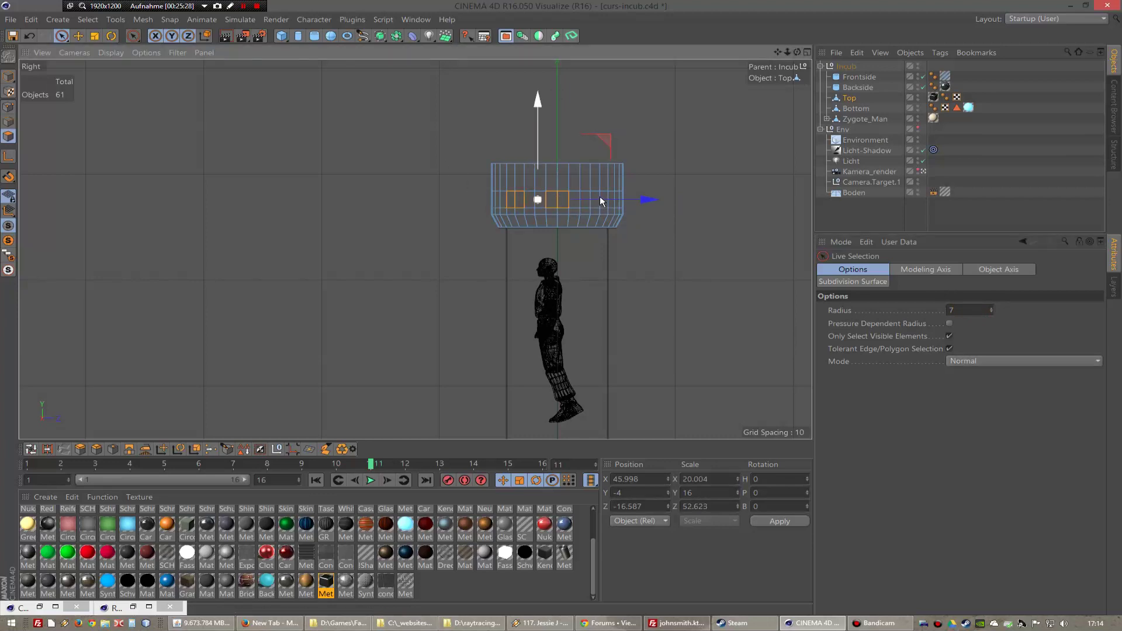
pyautogui.press('F1')
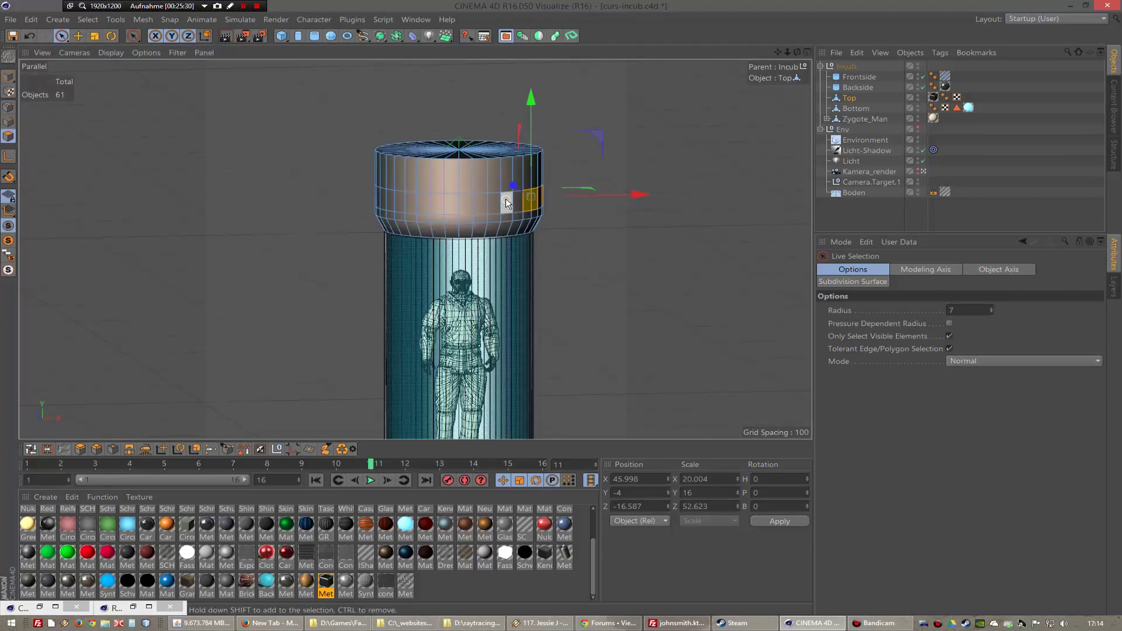
# - Add every other panel around the top cap's band to the polygon selection
pyautogui.keyDown('shift'); pyautogui.click(492, 206); pyautogui.keyUp('shift')
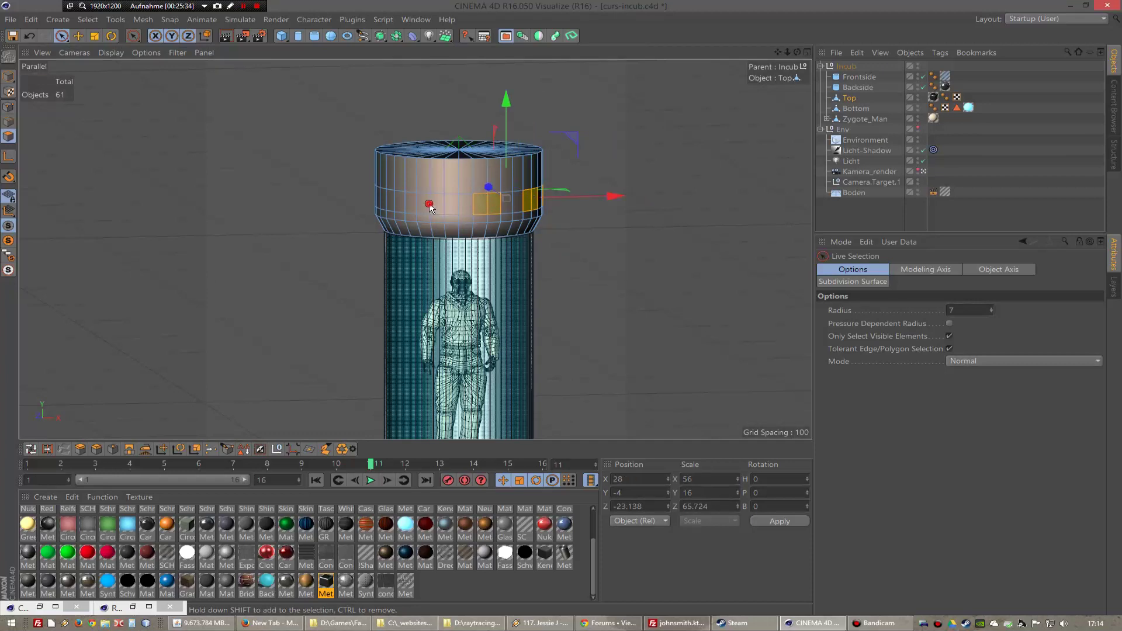
pyautogui.keyDown('shift'); pyautogui.click(429, 206); pyautogui.keyUp('shift')
pyautogui.keyDown('shift'); pyautogui.click(388, 202); pyautogui.keyUp('shift')
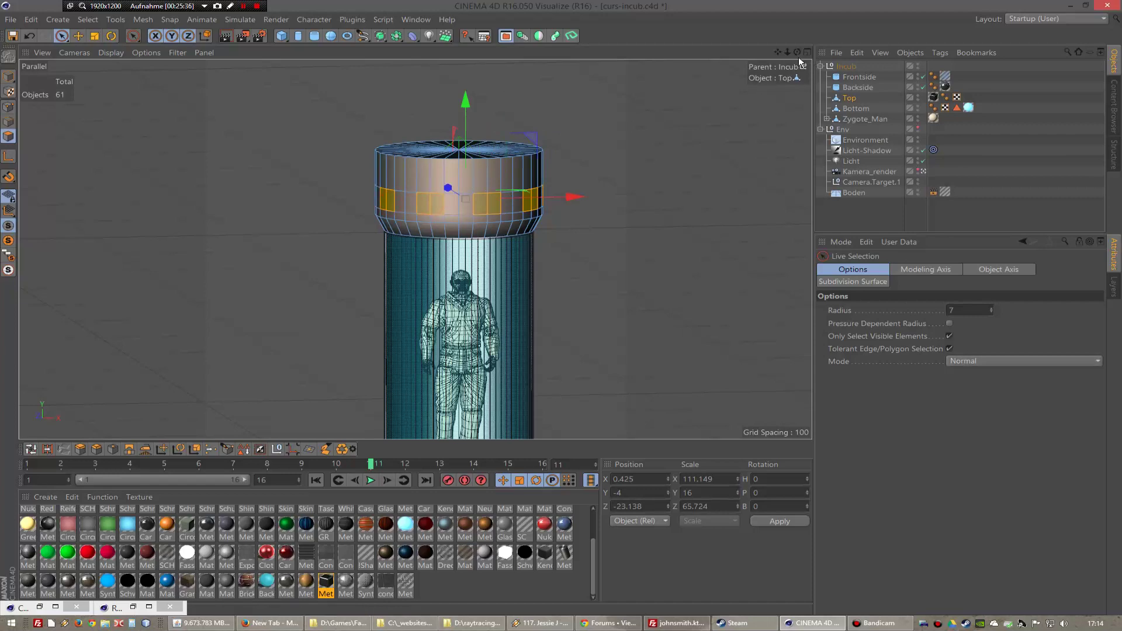
pyautogui.keyDown('alt'); pyautogui.moveTo(561, 193); pyautogui.dragTo(576, 117); pyautogui.keyUp('alt')
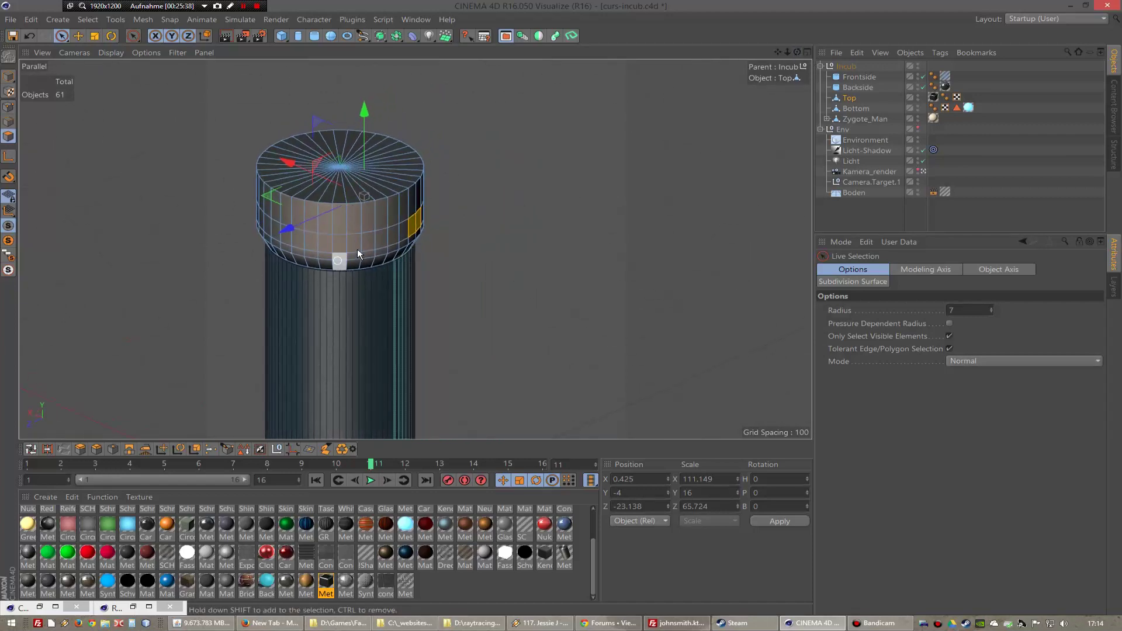
pyautogui.keyDown('shift'); pyautogui.click(382, 242); pyautogui.keyUp('shift')
pyautogui.keyDown('shift'); pyautogui.click(322, 247); pyautogui.keyUp('shift')
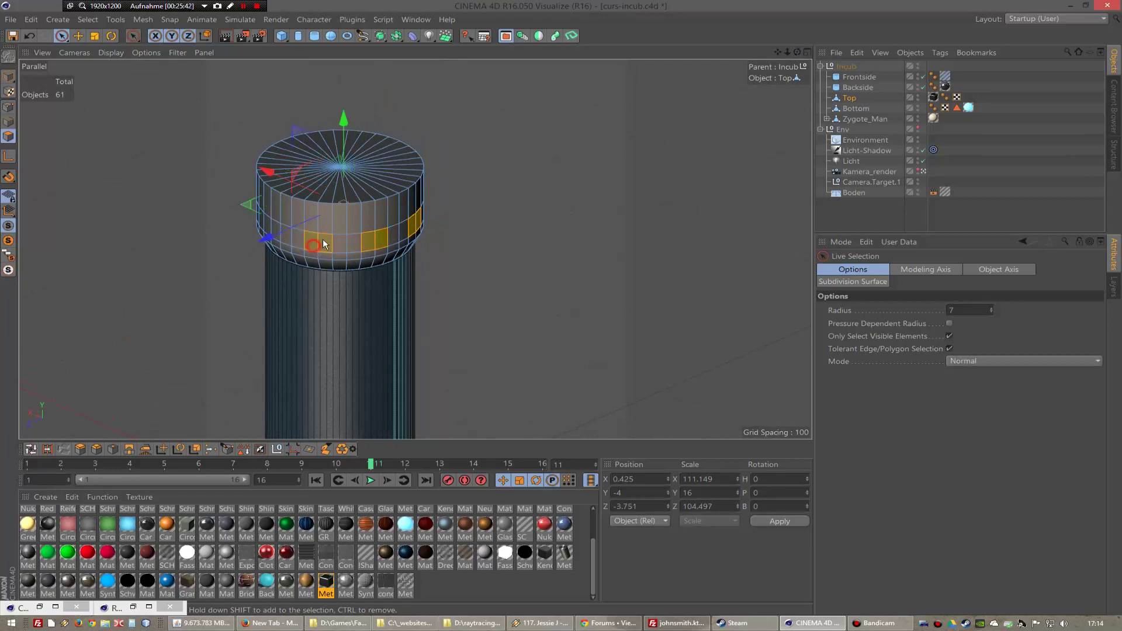
pyautogui.keyDown('shift'); pyautogui.click(323, 245); pyautogui.keyUp('shift')
pyautogui.keyDown('alt'); pyautogui.moveTo(323, 246); pyautogui.dragTo(554, 217); pyautogui.keyUp('alt')
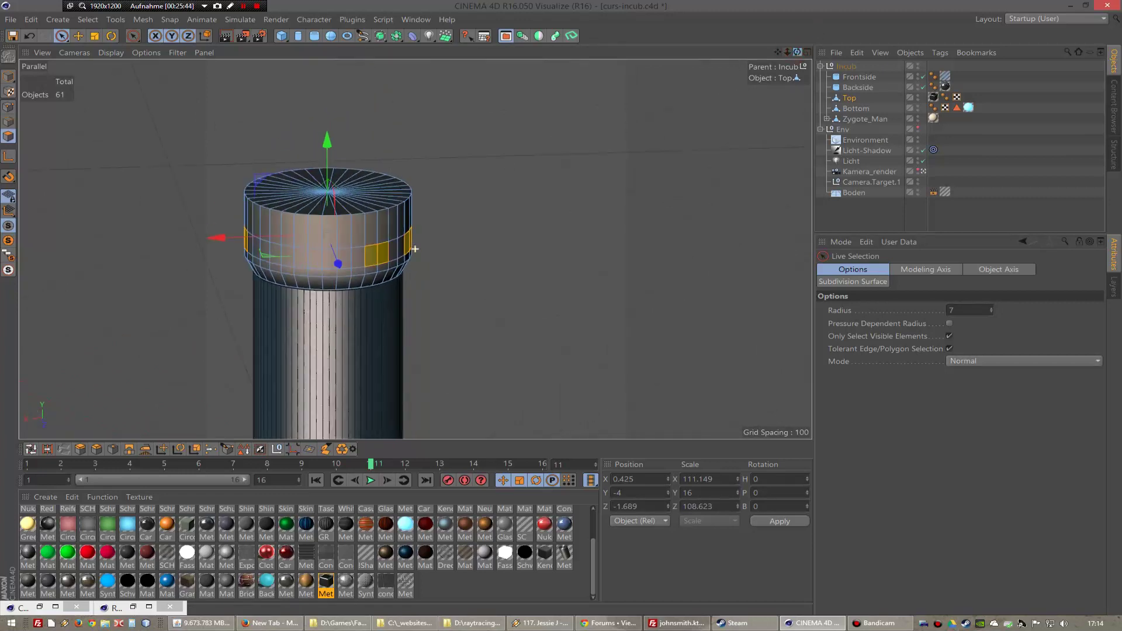
pyautogui.keyDown('shift'); pyautogui.click(336, 283); pyautogui.keyUp('shift')
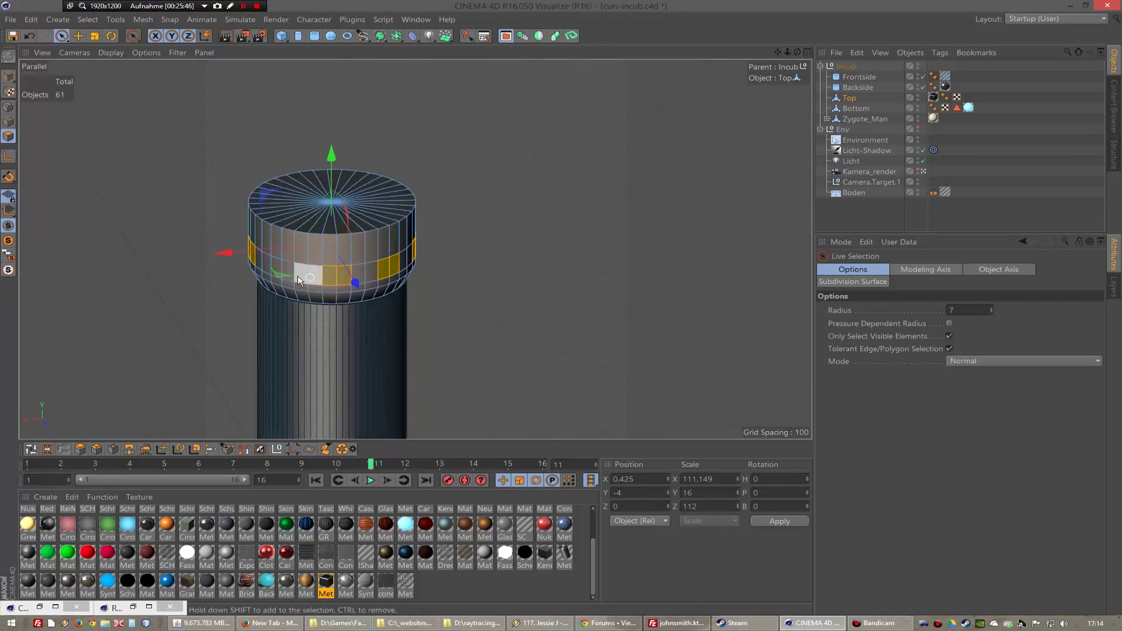
pyautogui.keyDown('shift'); pyautogui.click(283, 270); pyautogui.keyUp('shift')
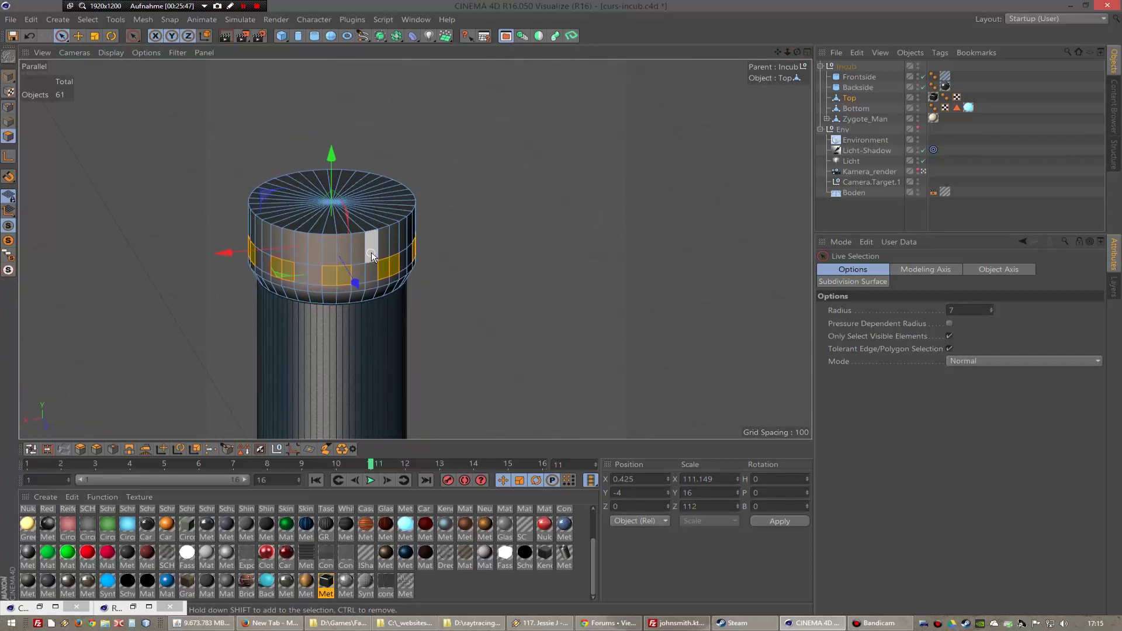
pyautogui.moveTo(797, 51); pyautogui.dragTo(797, 52)
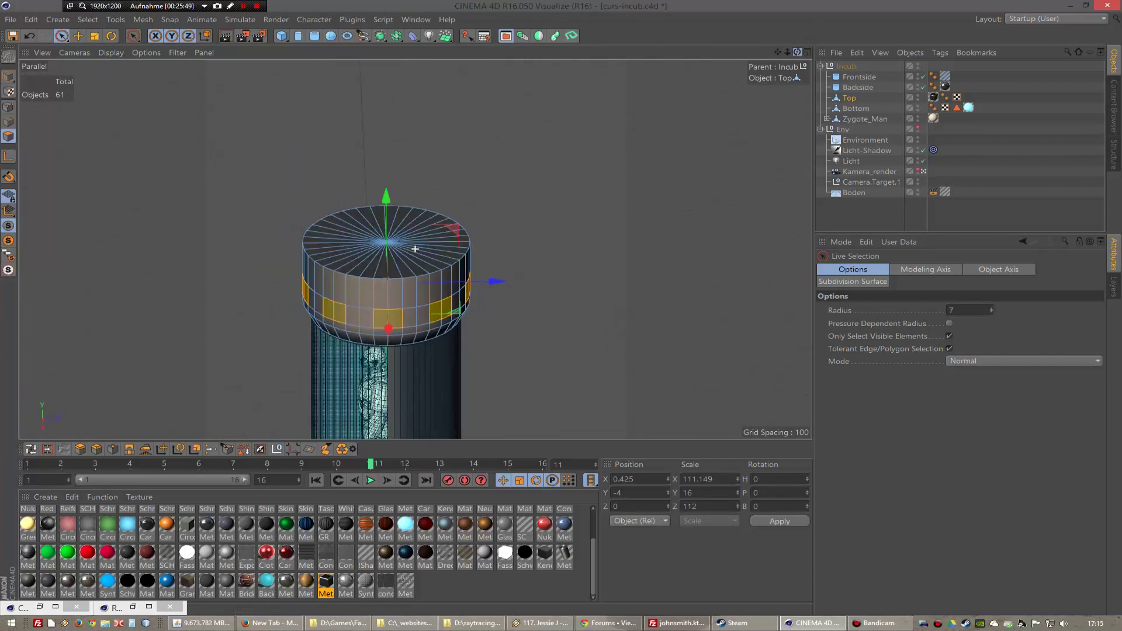
pyautogui.moveTo(414, 248); pyautogui.dragTo(798, 55)
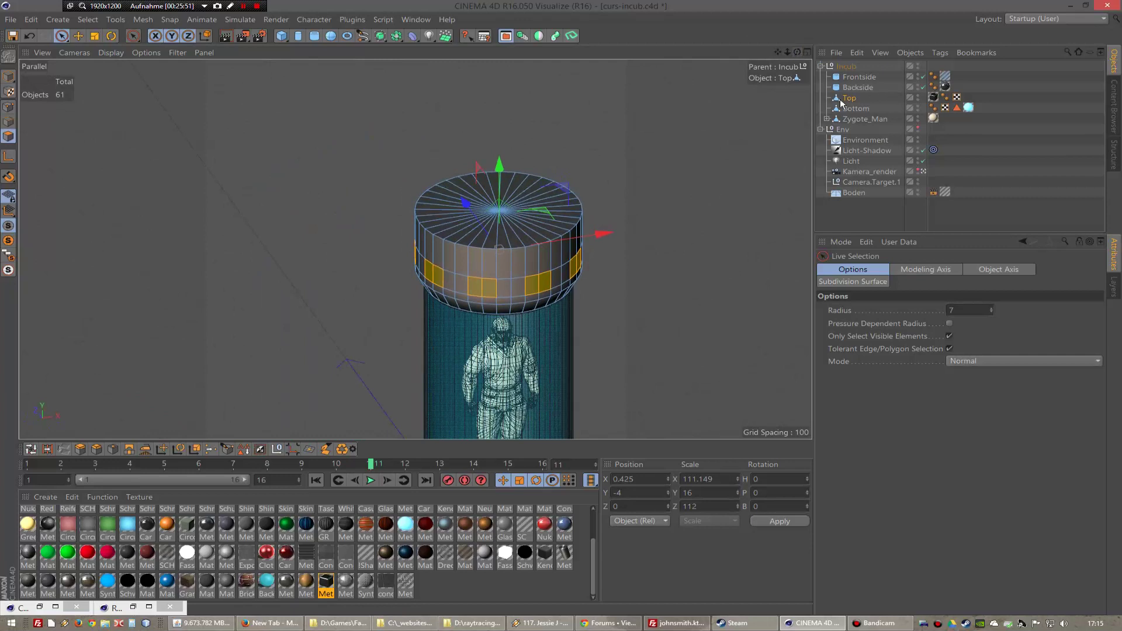
pyautogui.keyDown('alt'); pyautogui.moveTo(502, 141); pyautogui.dragTo(503, 140); pyautogui.keyUp('alt')
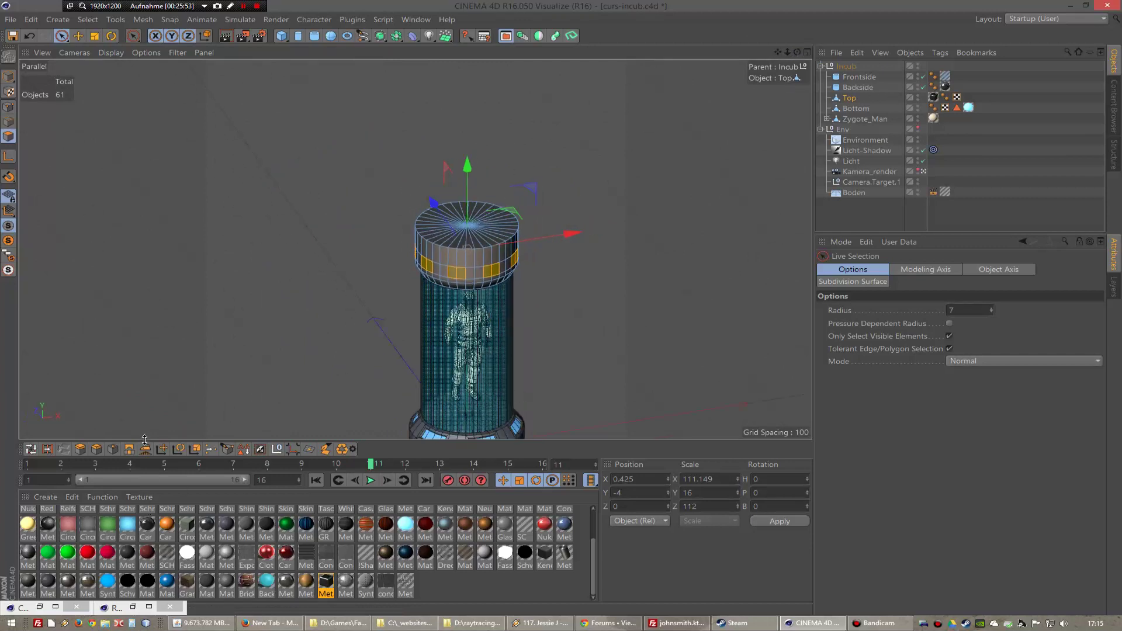
# - Inset the selected top-cap panels with an Extrude Inner offset of 2
pyautogui.click(113, 448)
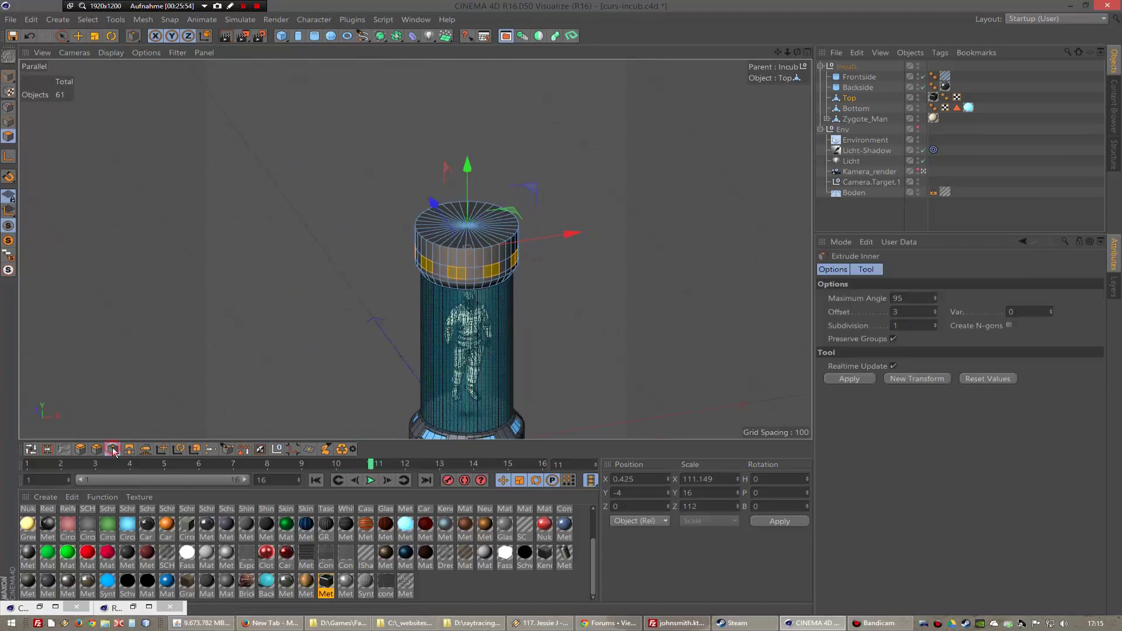
pyautogui.click(921, 314)
pyautogui.write('2')
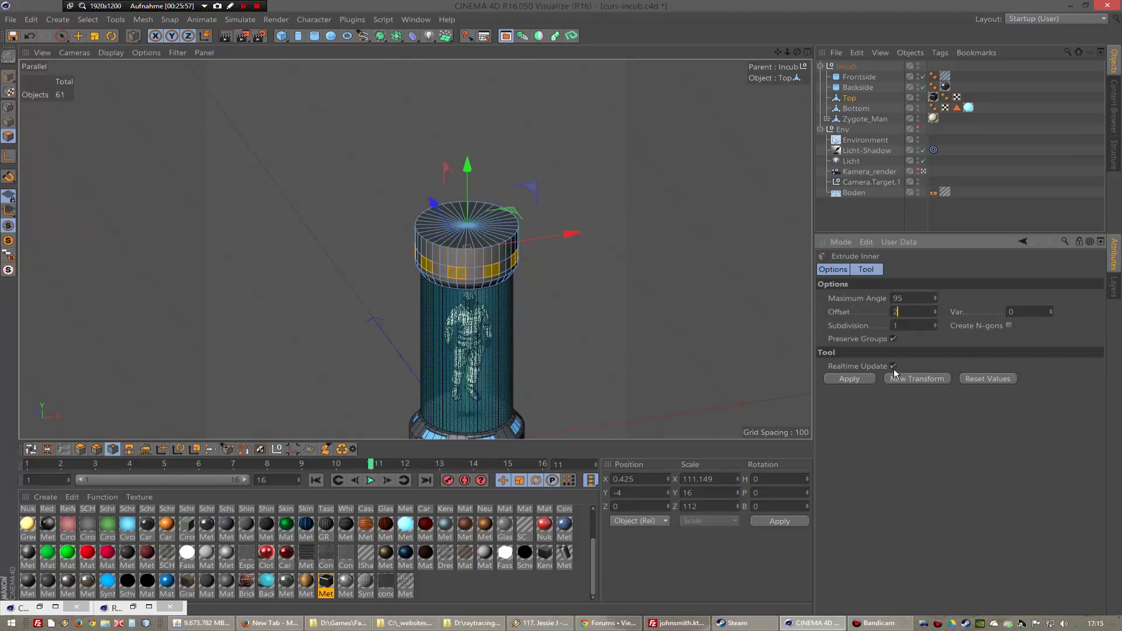
pyautogui.click(854, 379)
pyautogui.scroll(2, 335, 335)
pyautogui.scroll(2, 335, 335)
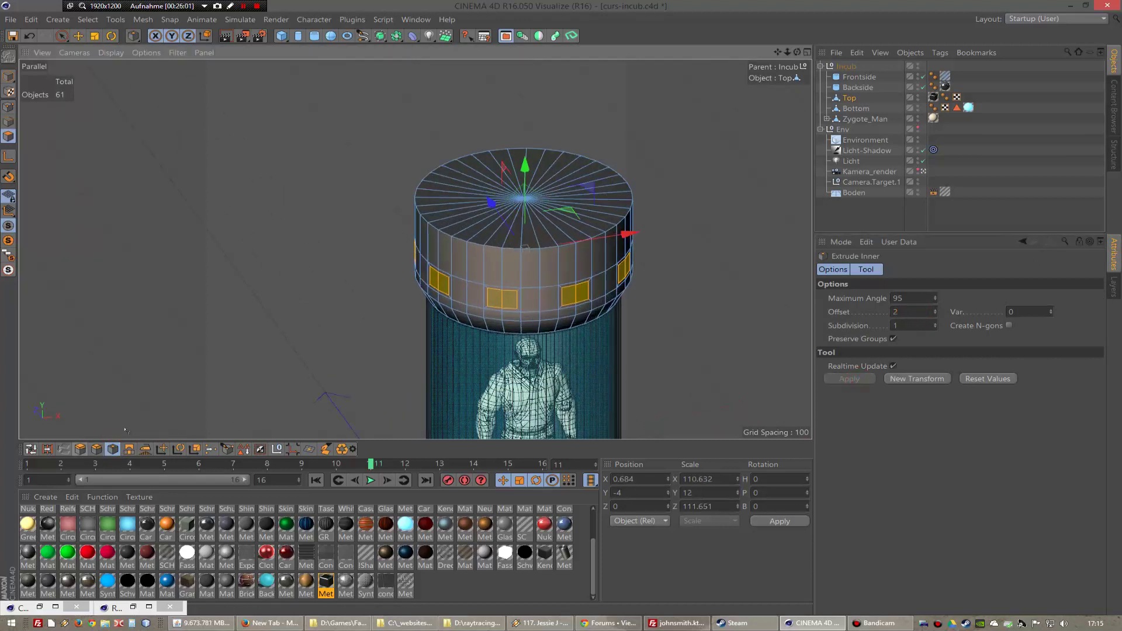
# - Extrude the panels by -2 to recess them and save a Polygon Selection tag
pyautogui.click(82, 448)
pyautogui.click(859, 432)
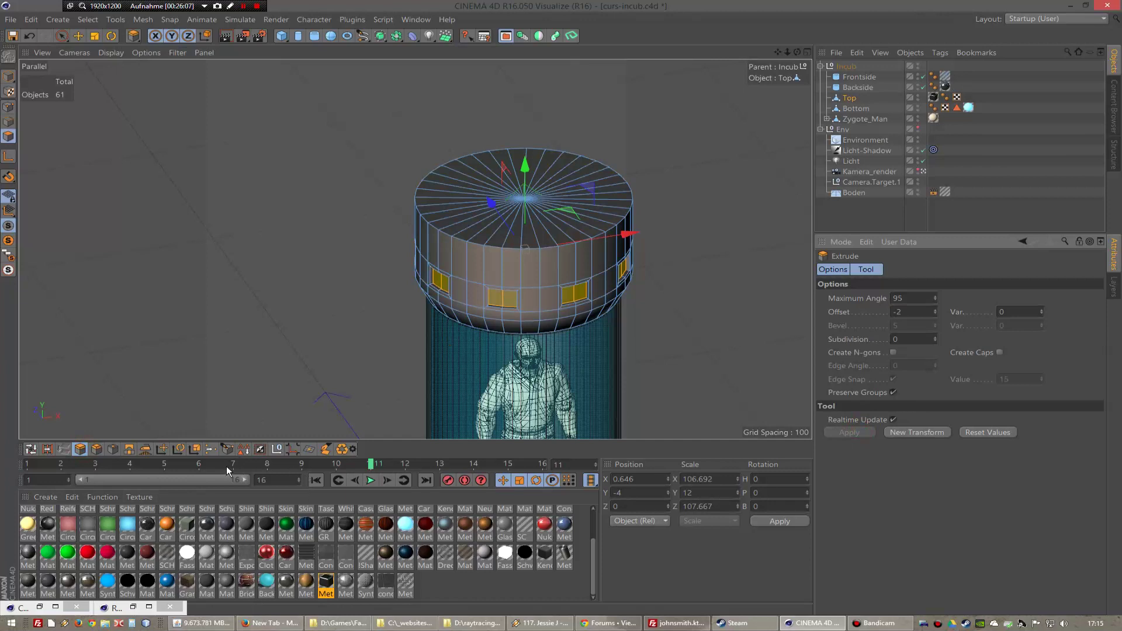
pyautogui.click(257, 450)
# - Apply the Metal - Iron Cast material to the Top cap's saved panel selection
pyautogui.scroll(-5, 600, 201)
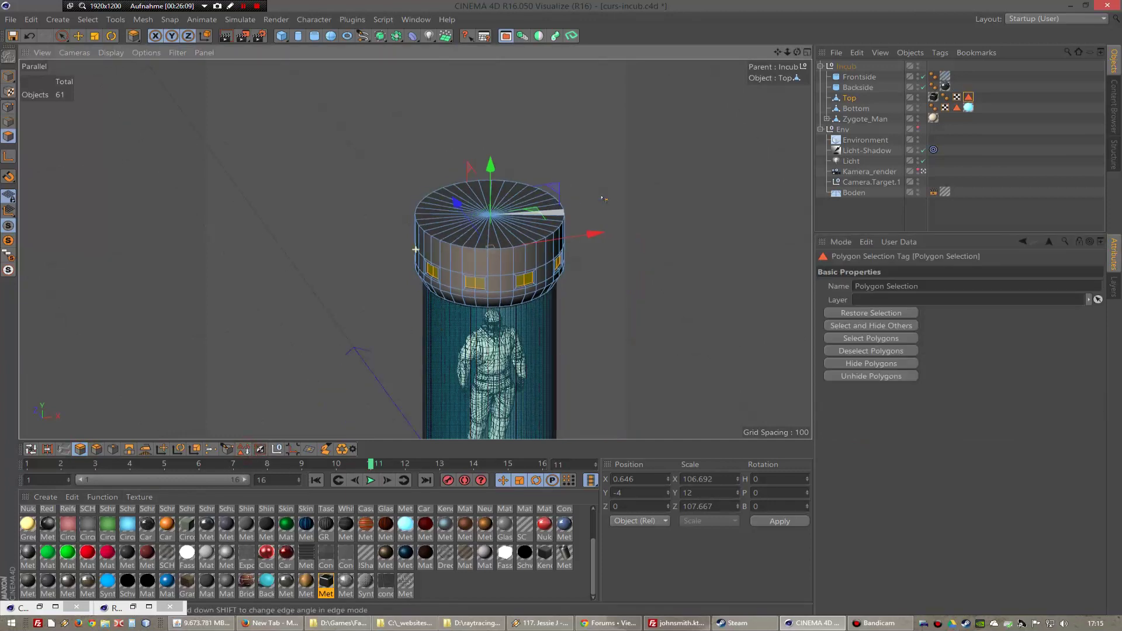
pyautogui.scroll(5, 600, 201)
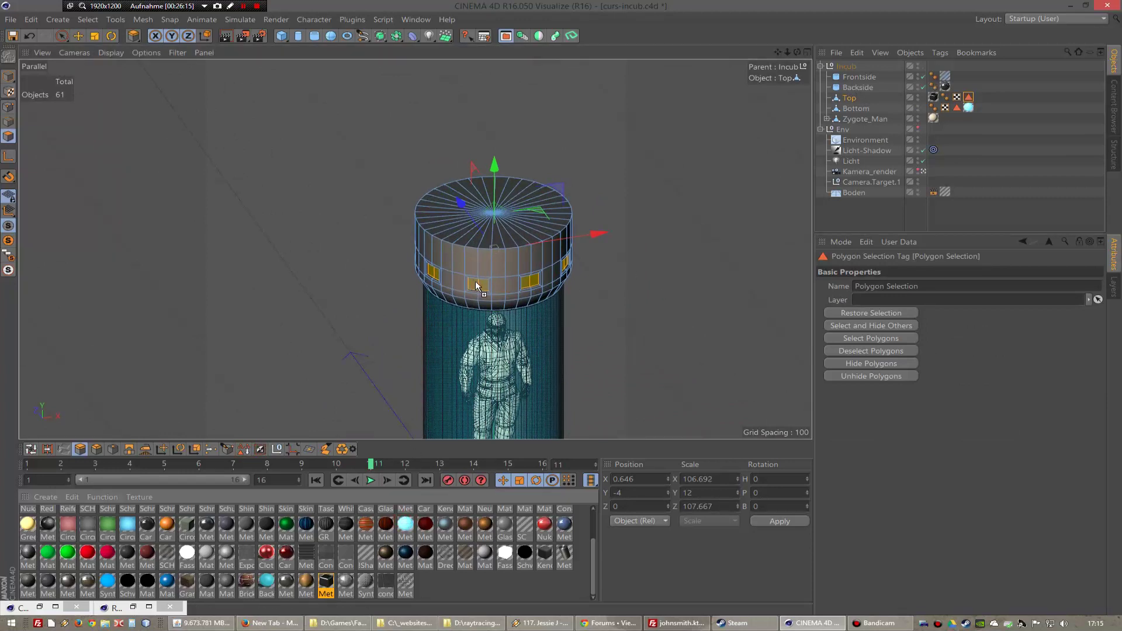
pyautogui.moveTo(475, 282); pyautogui.dragTo(475, 282)
pyautogui.scroll(-4, 556, 193)
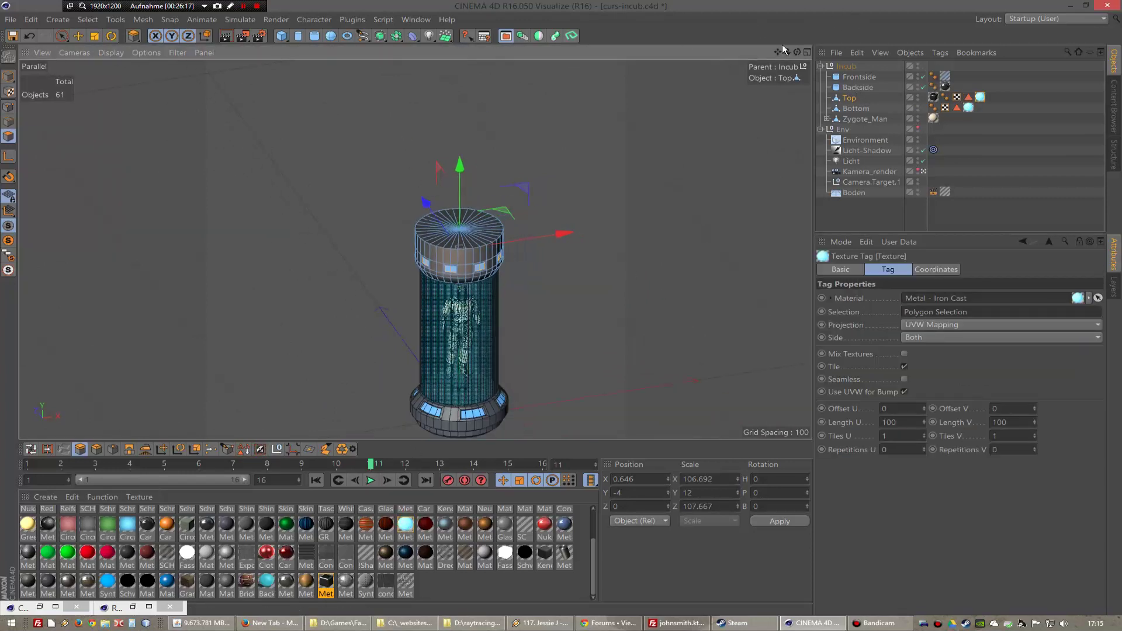
pyautogui.moveTo(780, 50); pyautogui.dragTo(395, 51)
# - Render a test preview showing the blue-lit panels, then close the Picture Viewer
pyautogui.click(242, 37)
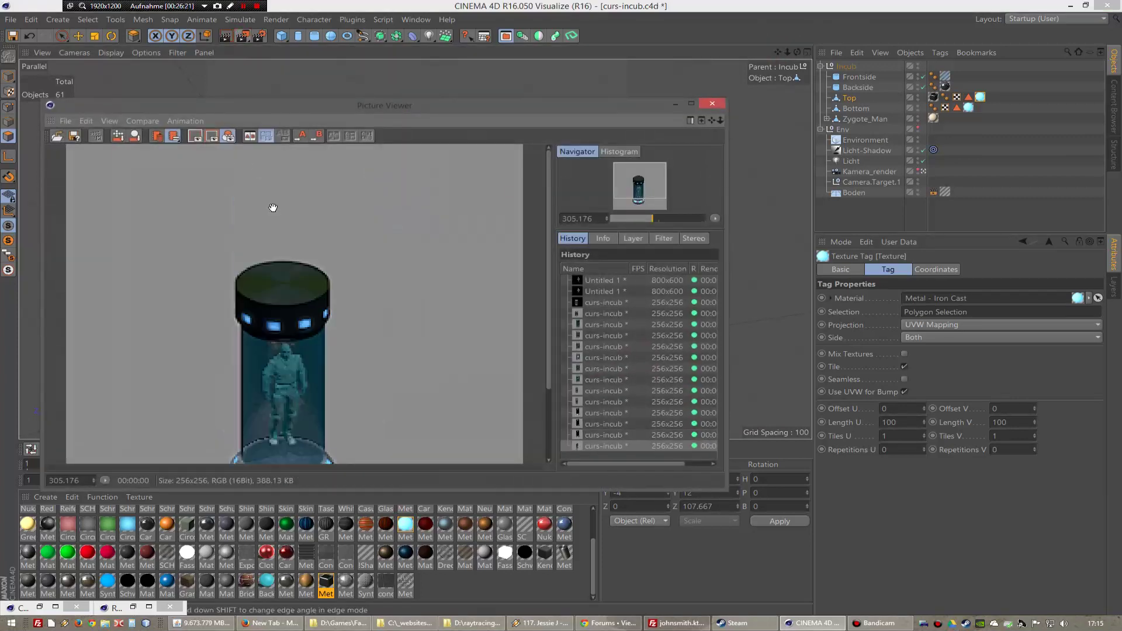
pyautogui.scroll(-3, 337, 355)
pyautogui.scroll(3, 320, 345)
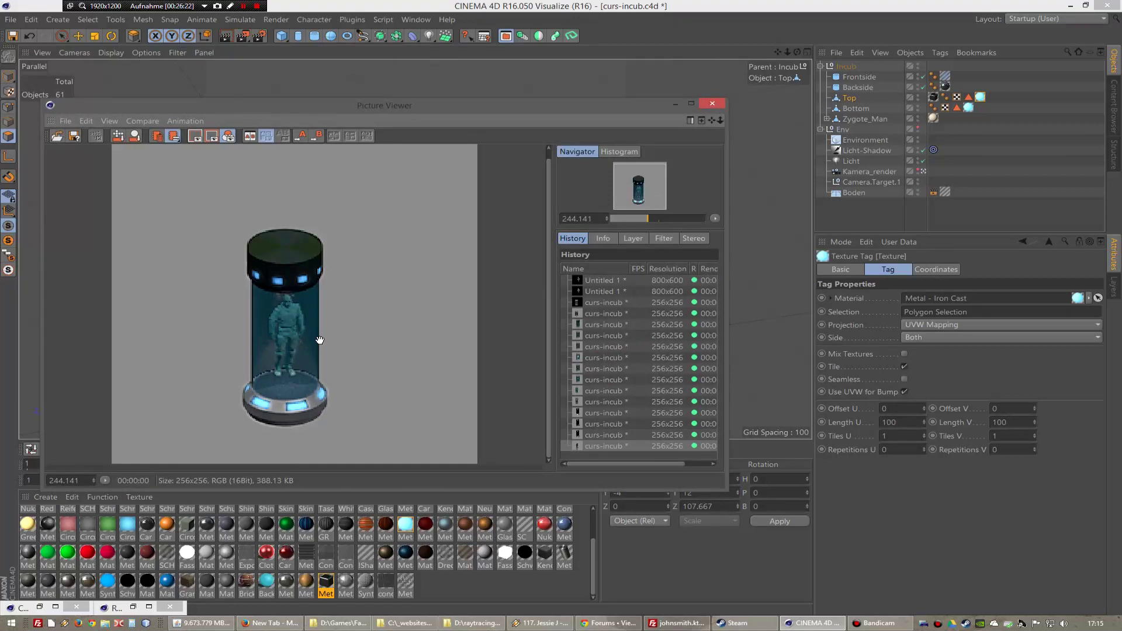
pyautogui.click(711, 102)
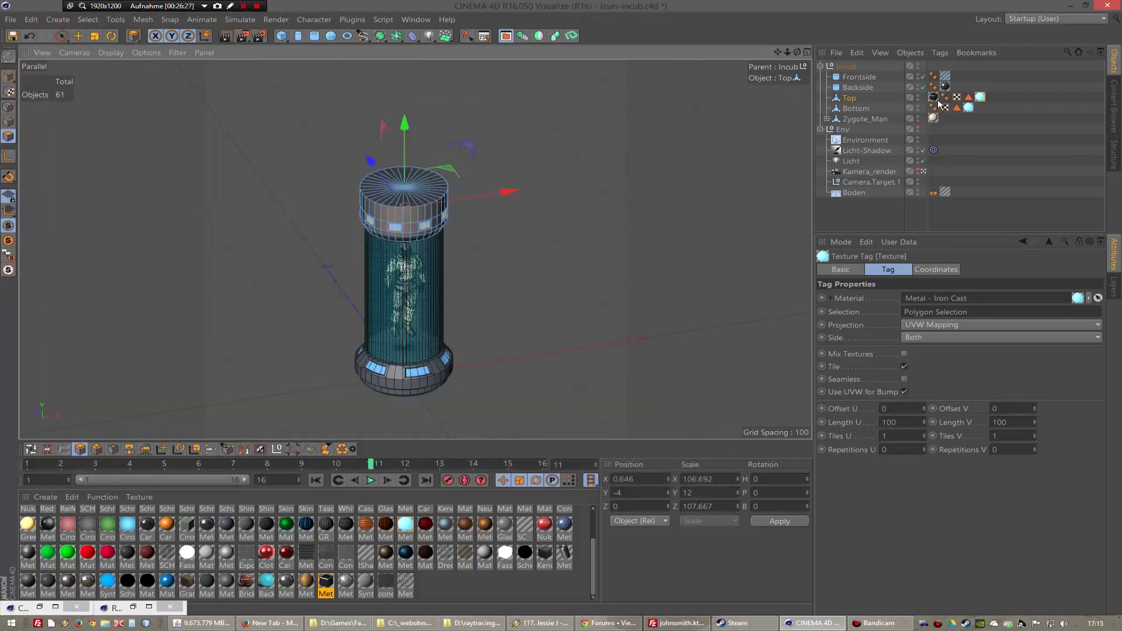
# - Apply Metal - Steel Grip Squares to the Bottom cap, copy it to Top, and test-render
pyautogui.click(864, 109)
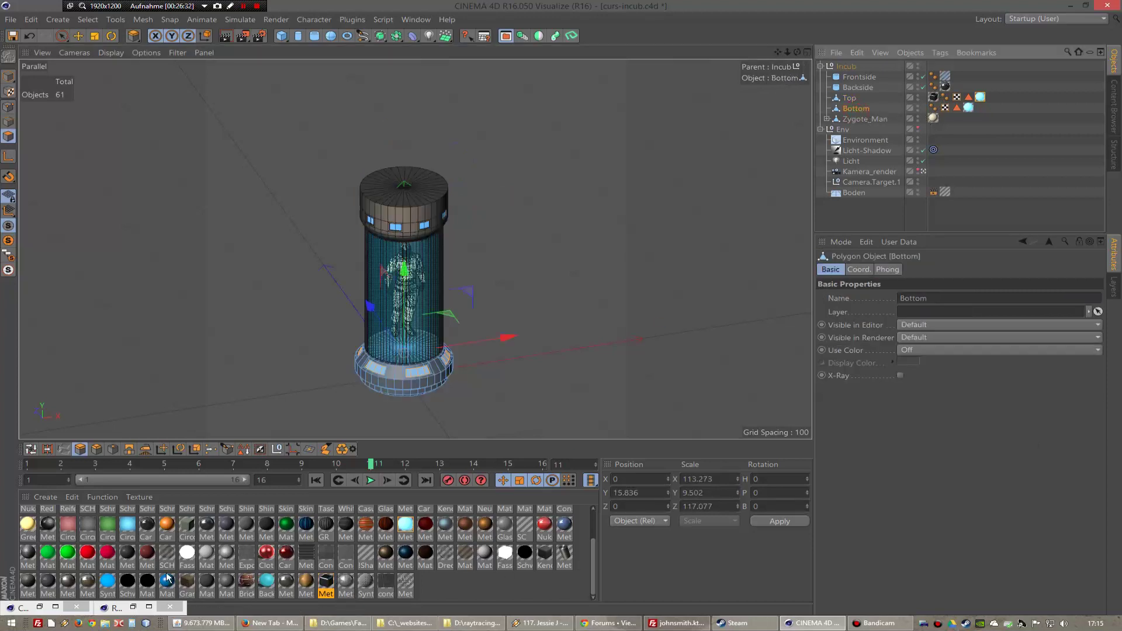
pyautogui.moveTo(227, 555)
pyautogui.mouseDown()
pyautogui.moveTo(762, 224)
pyautogui.moveTo(842, 116)
pyautogui.mouseUp()
pyautogui.moveTo(914, 97)
pyautogui.mouseDown()
pyautogui.moveTo(956, 111)
pyautogui.moveTo(361, 425)
pyautogui.mouseUp()
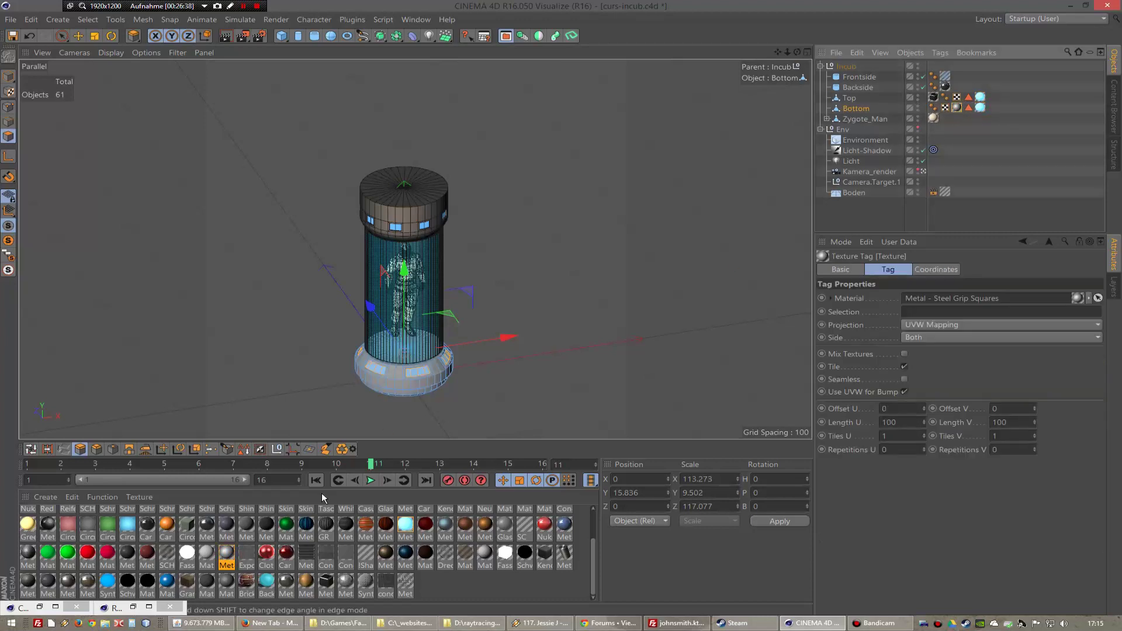
pyautogui.moveTo(941, 104); pyautogui.dragTo(940, 98)
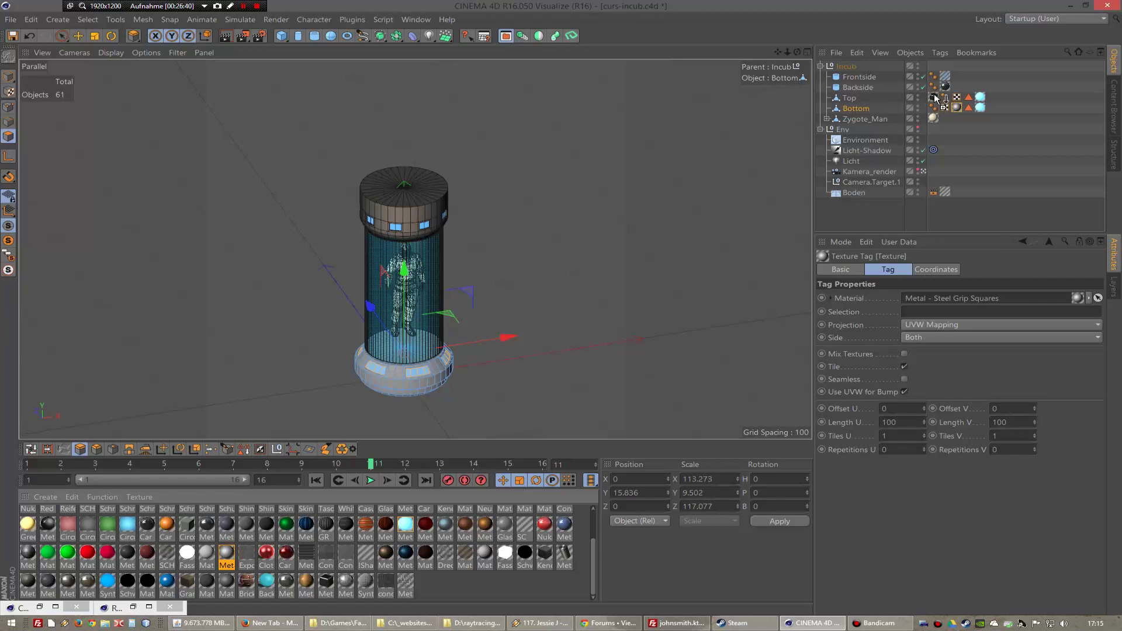
pyautogui.click(242, 36)
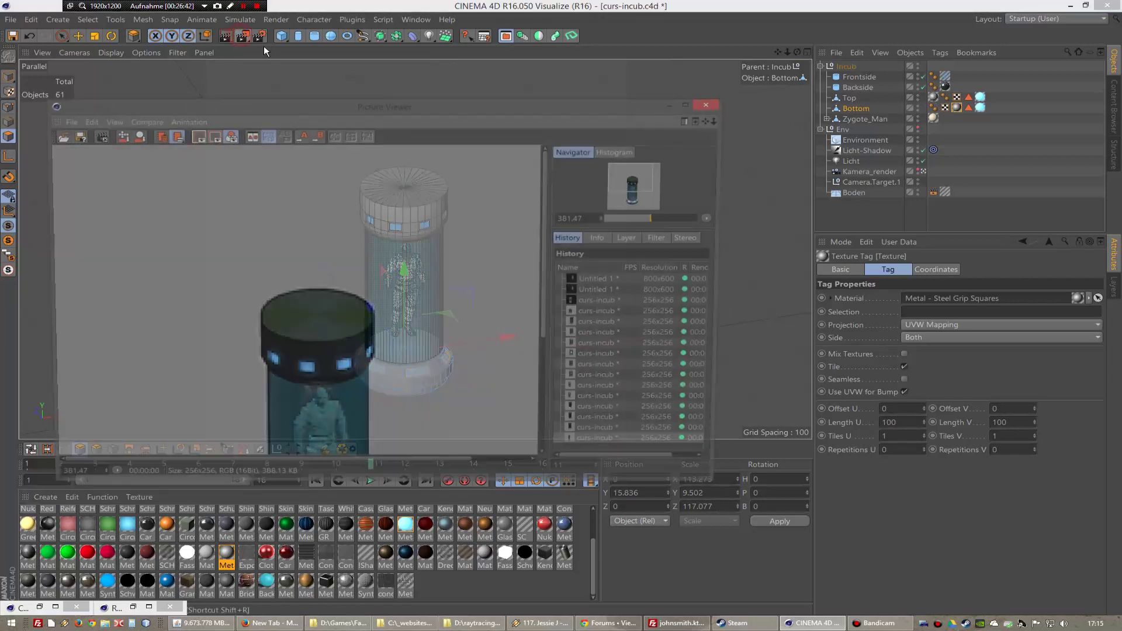
pyautogui.scroll(2, 374, 241)
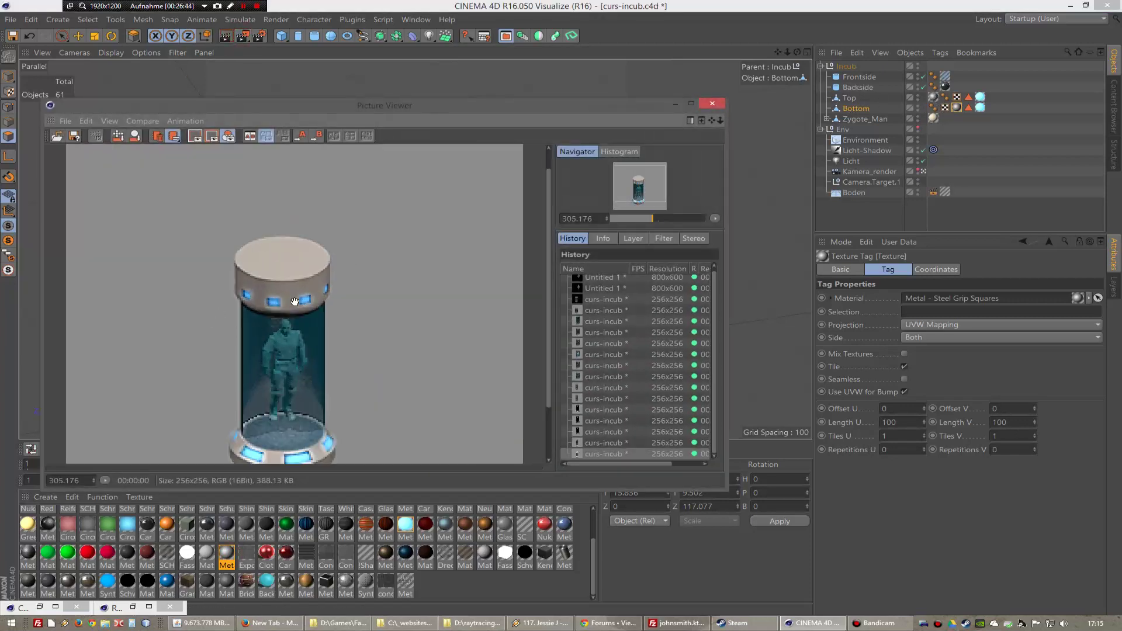
pyautogui.click(721, 105)
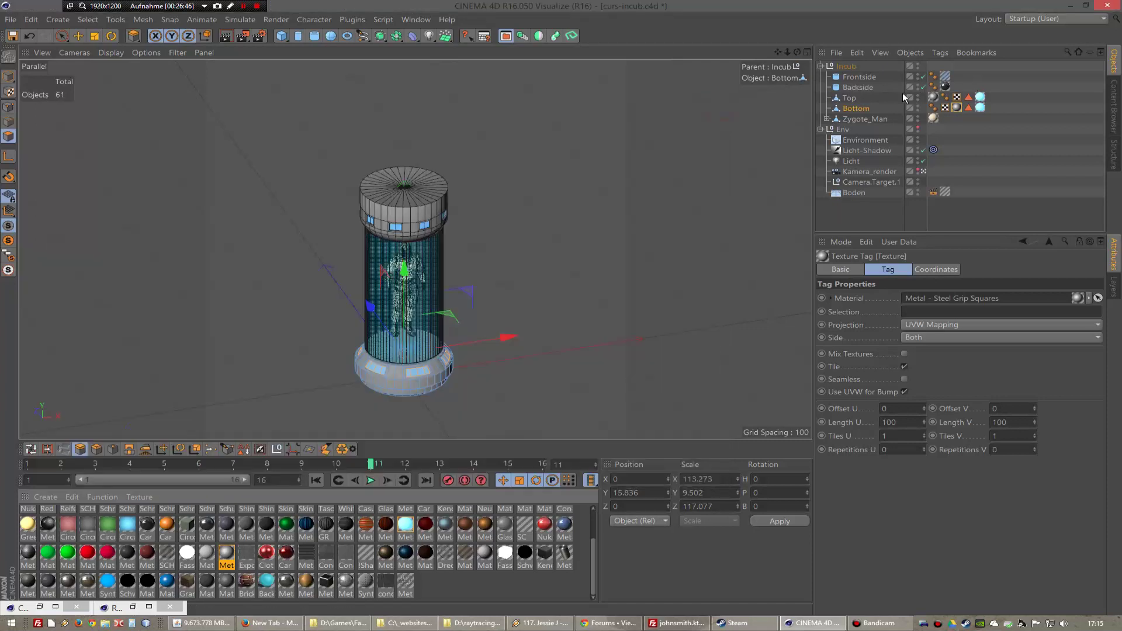
# - Lower the Top cap's Phong tag angle from 80 to 20
pyautogui.click(946, 98)
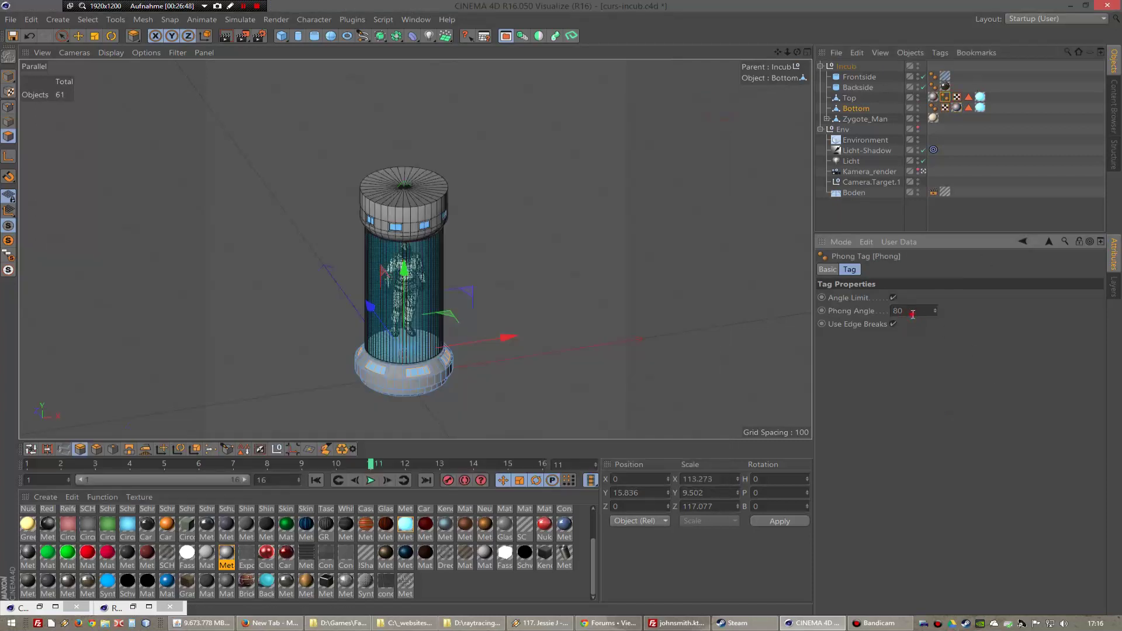
pyautogui.scroll(3, 795, 86)
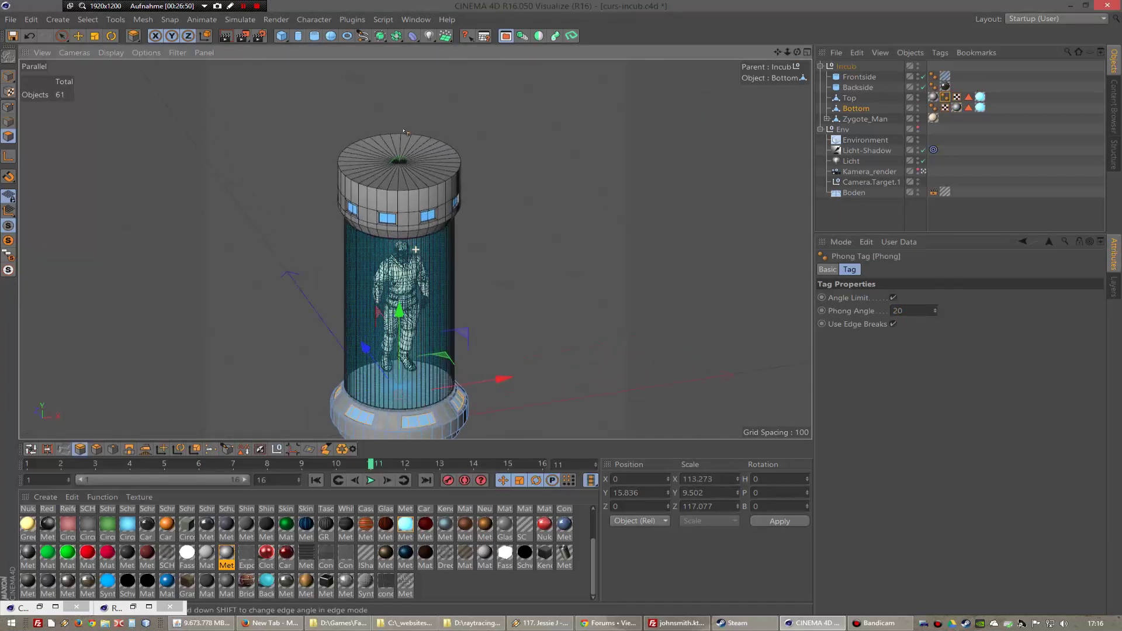
pyautogui.scroll(3, 795, 86)
pyautogui.moveTo(797, 52)
pyautogui.mouseDown()
pyautogui.moveTo(785, 54)
pyautogui.moveTo(807, 54)
pyautogui.mouseUp()
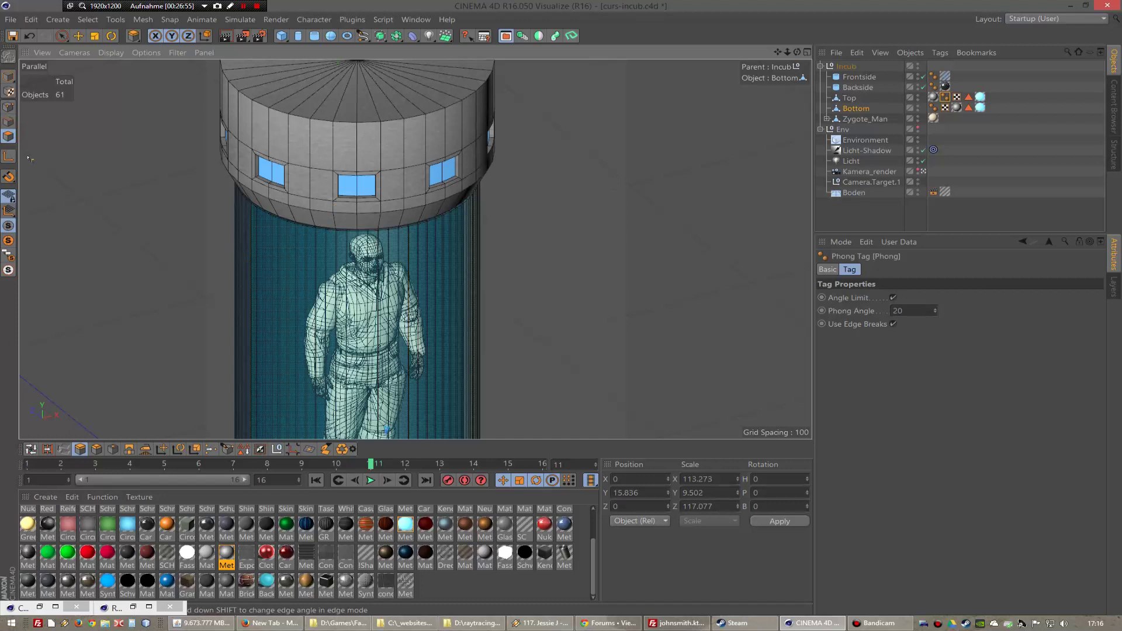
# - Inset the top cap's lower polygon ring by 1 and extrude it inward with offset -1
pyautogui.click(850, 98)
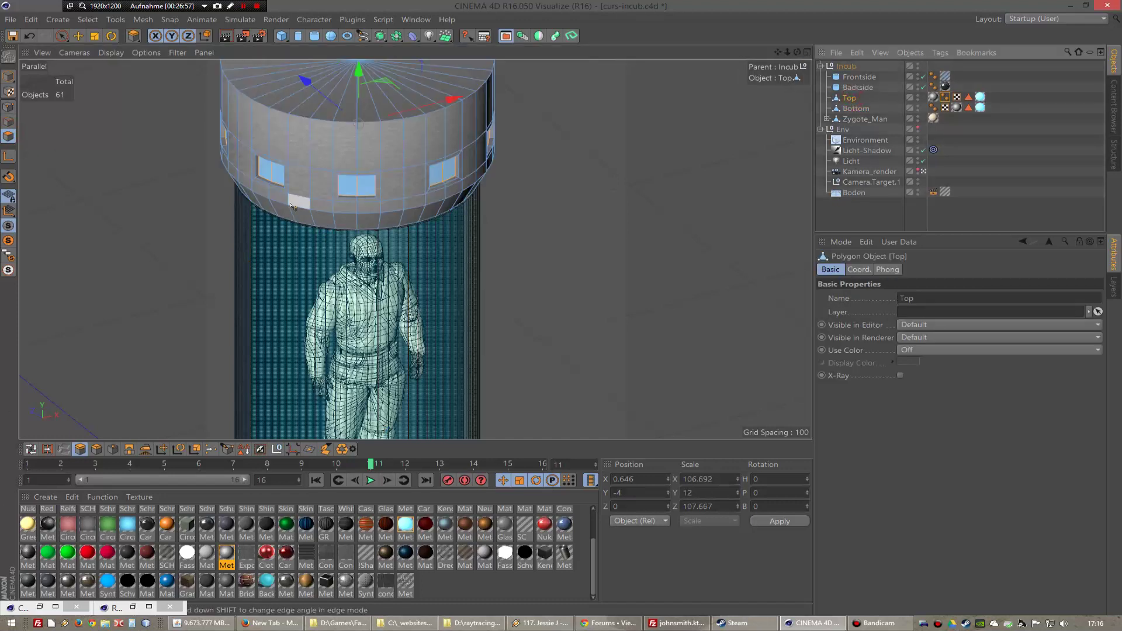
pyautogui.click(30, 449)
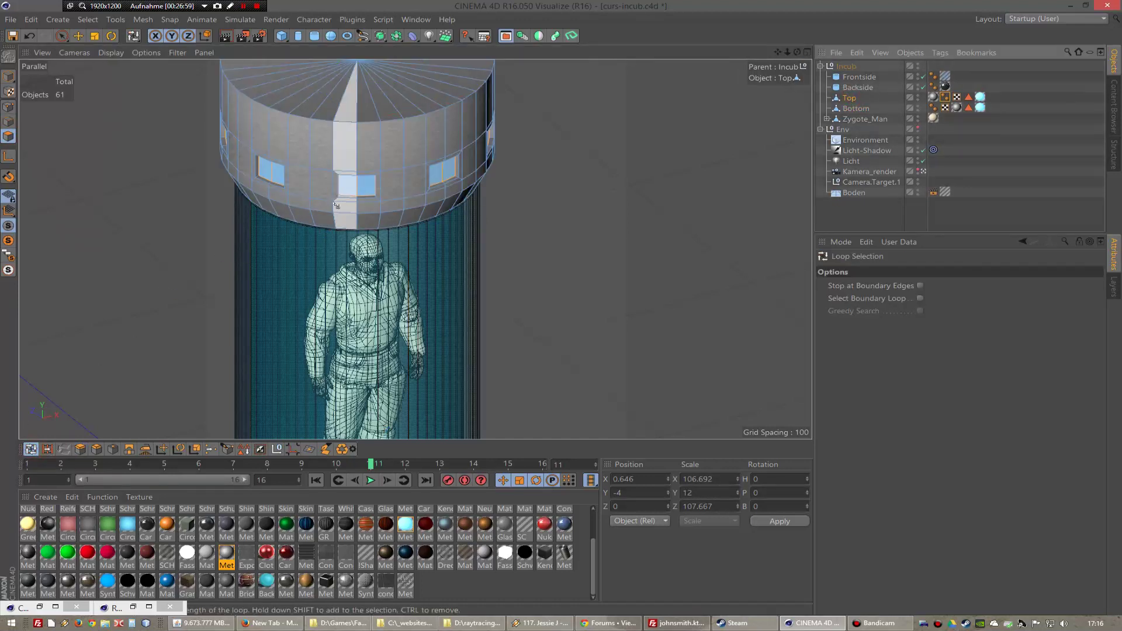
pyautogui.click(337, 202)
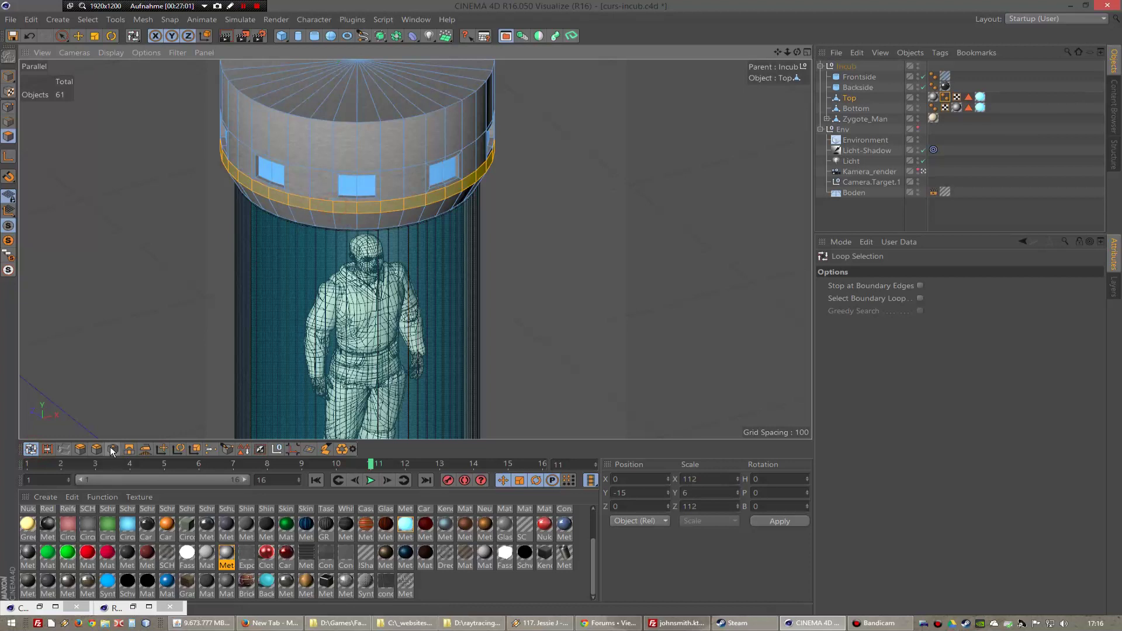
pyautogui.click(112, 449)
pyautogui.write('1')
pyautogui.press('Return')
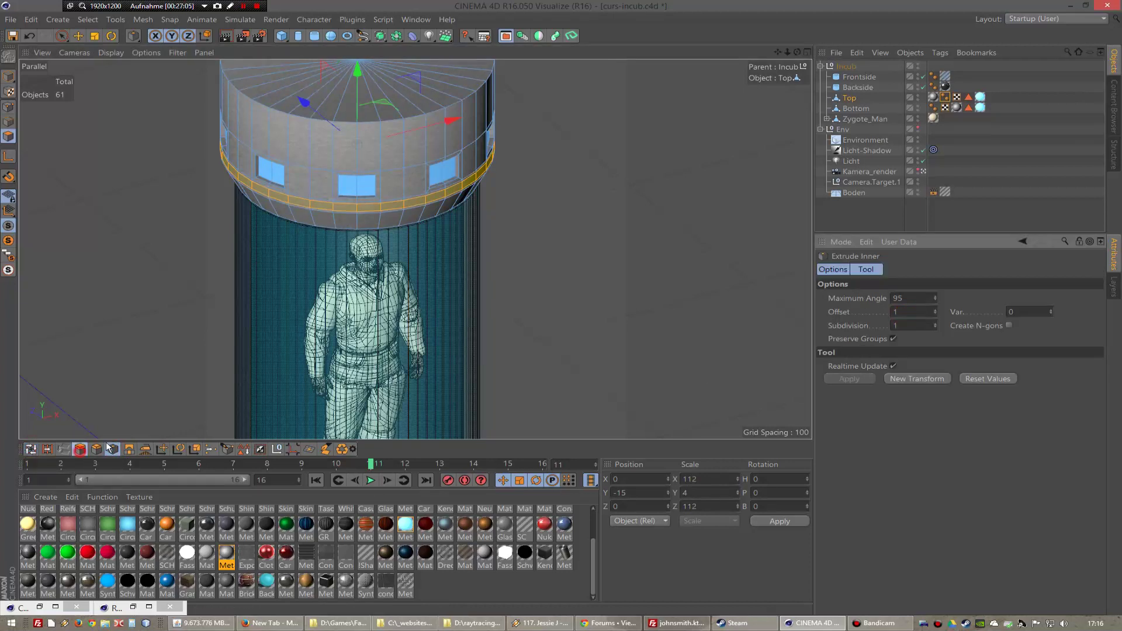
pyautogui.click(80, 449)
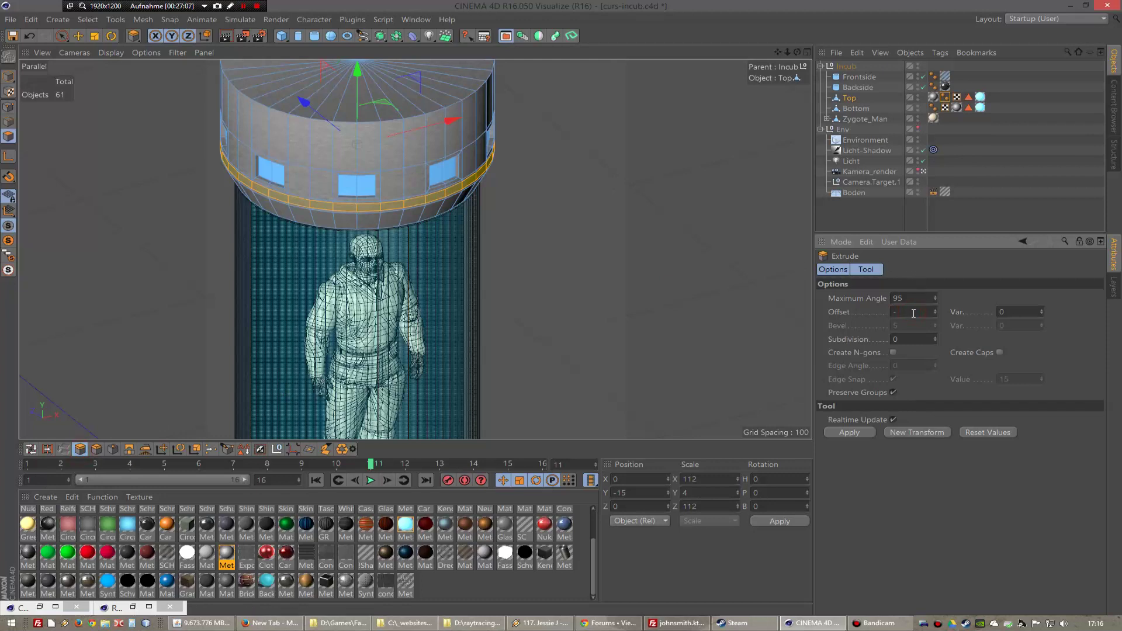
pyautogui.write('1')
pyautogui.press('Return')
pyautogui.scroll(-3, 585, 234)
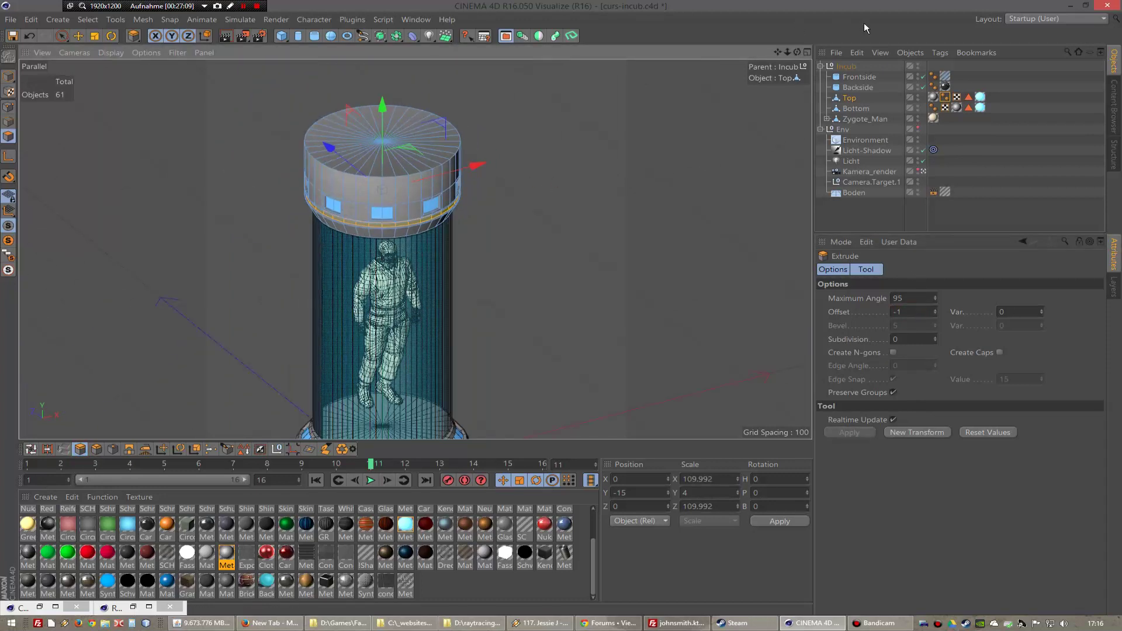
# - Render a test preview of the sunken panels, then close the Picture Viewer
pyautogui.click(247, 40)
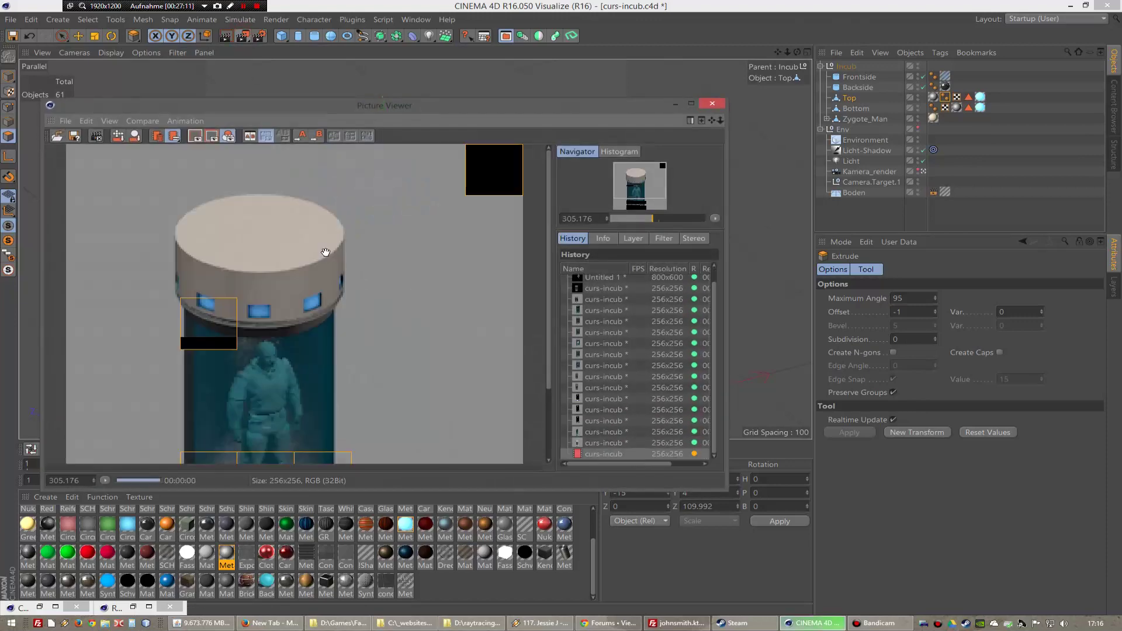
pyautogui.scroll(6, 375, 268)
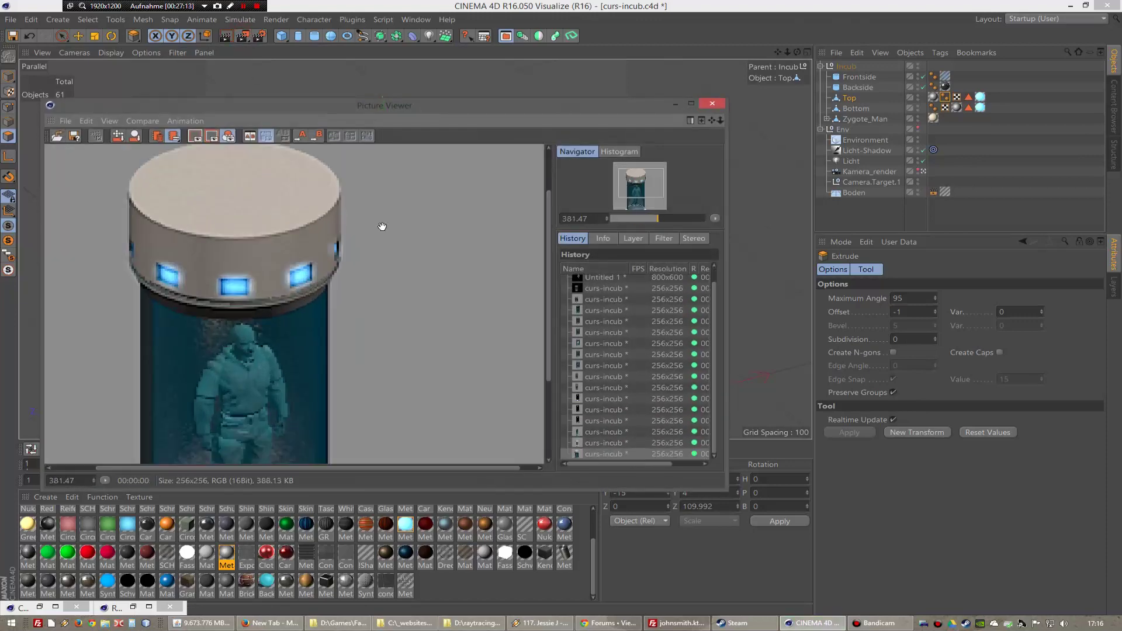
pyautogui.click(712, 104)
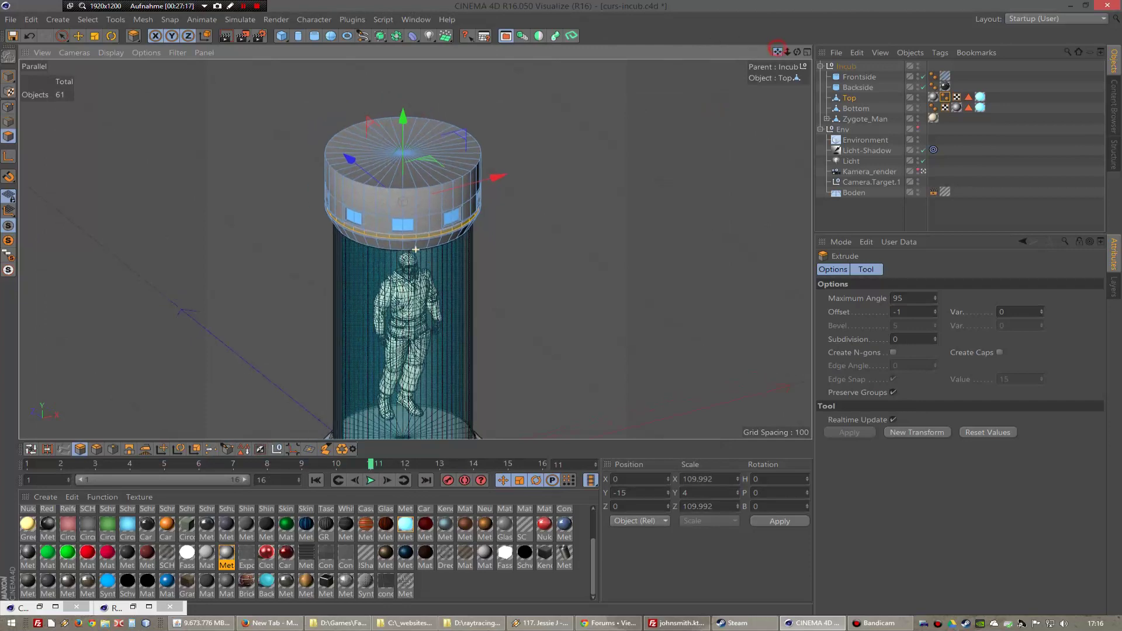
pyautogui.scroll(5, 631, 273)
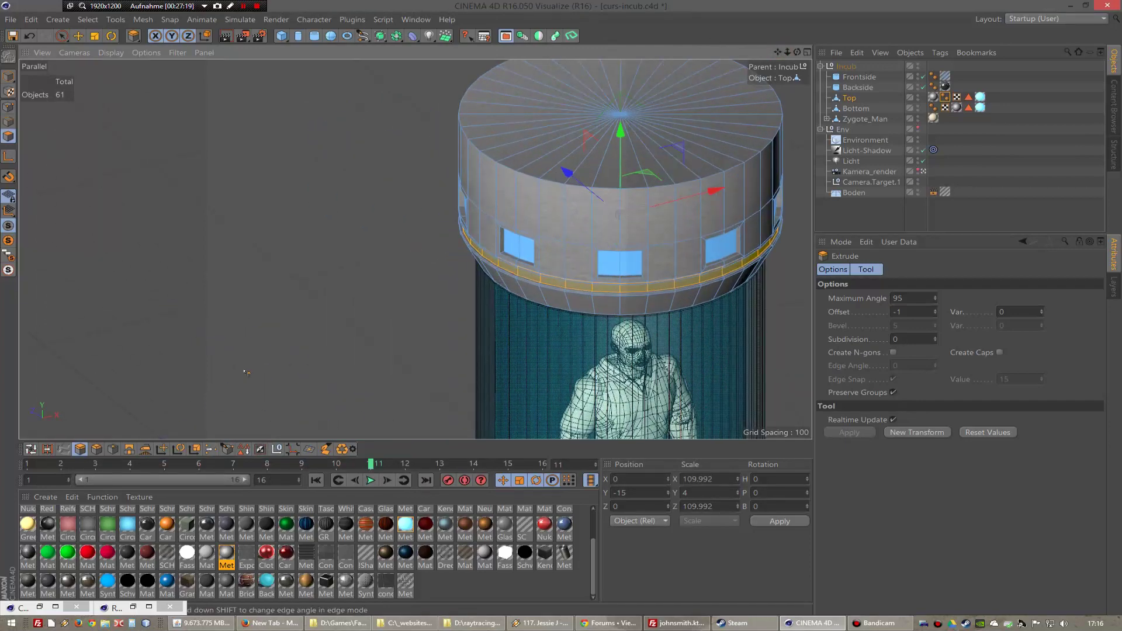
# - Loop-select the horizontal edge ring around the top cap and raise it slightly
pyautogui.click(9, 121)
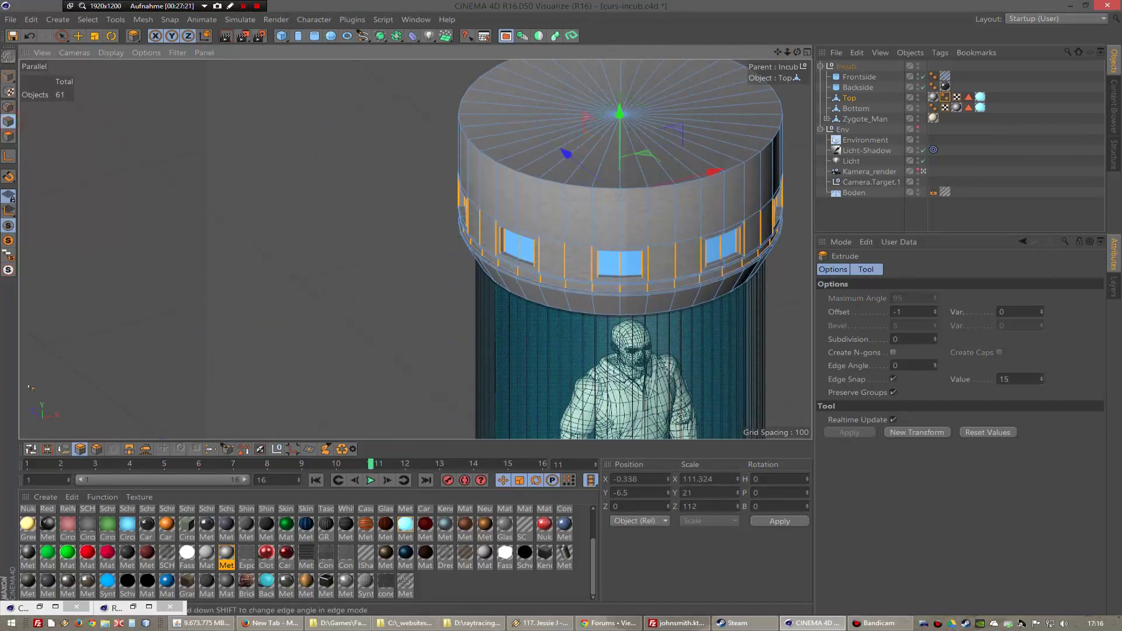
pyautogui.click(30, 449)
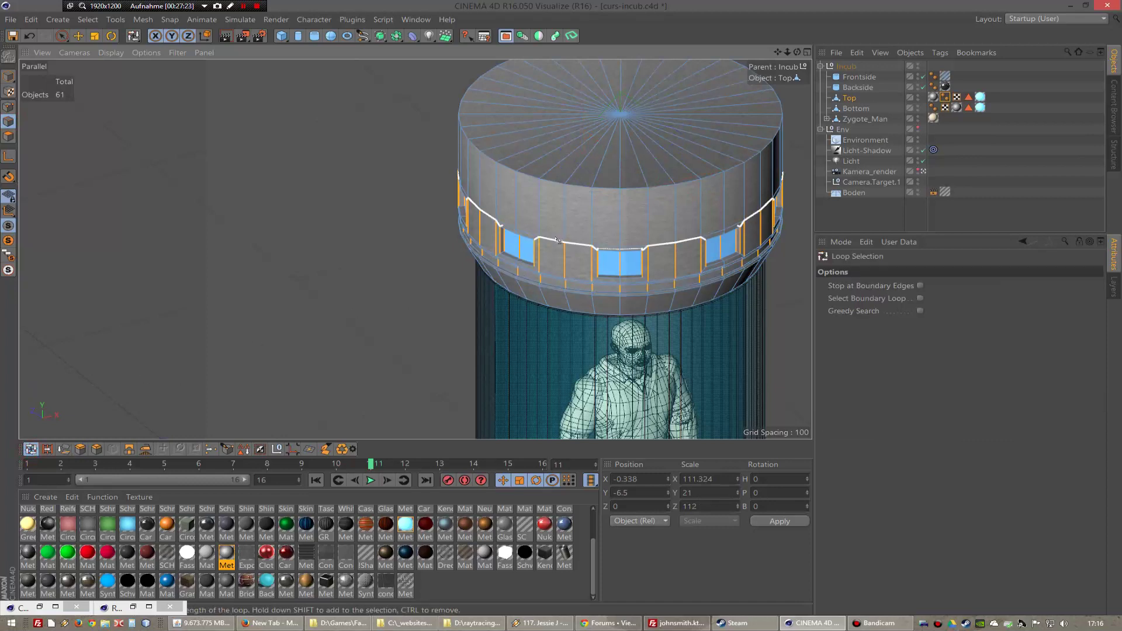
pyautogui.click(533, 236)
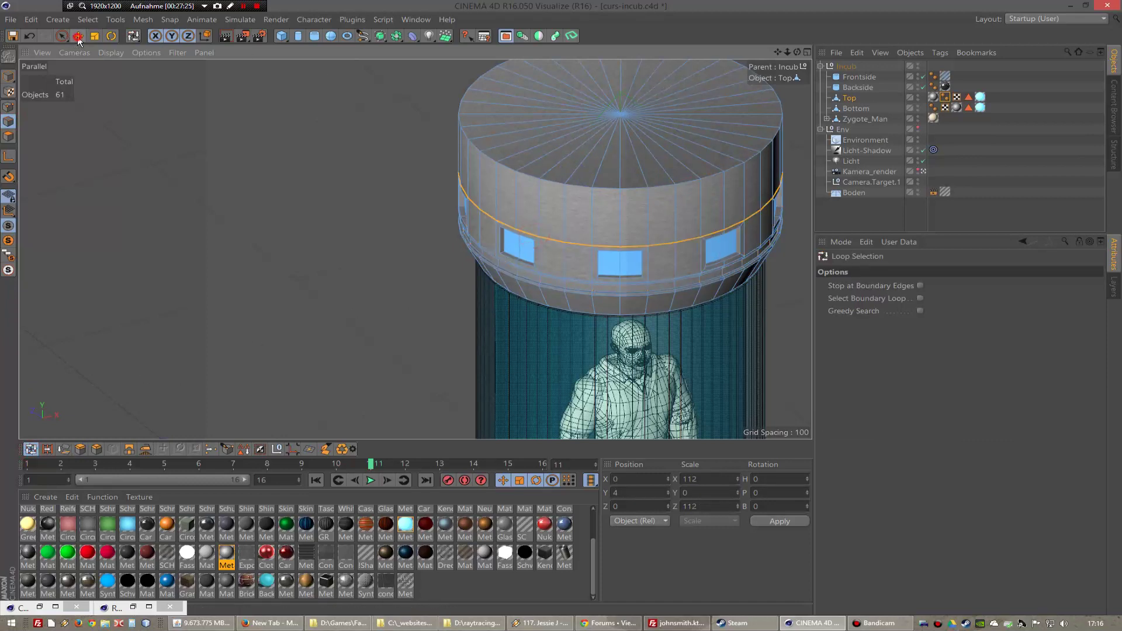
pyautogui.click(78, 36)
pyautogui.moveTo(621, 93); pyautogui.dragTo(621, 86)
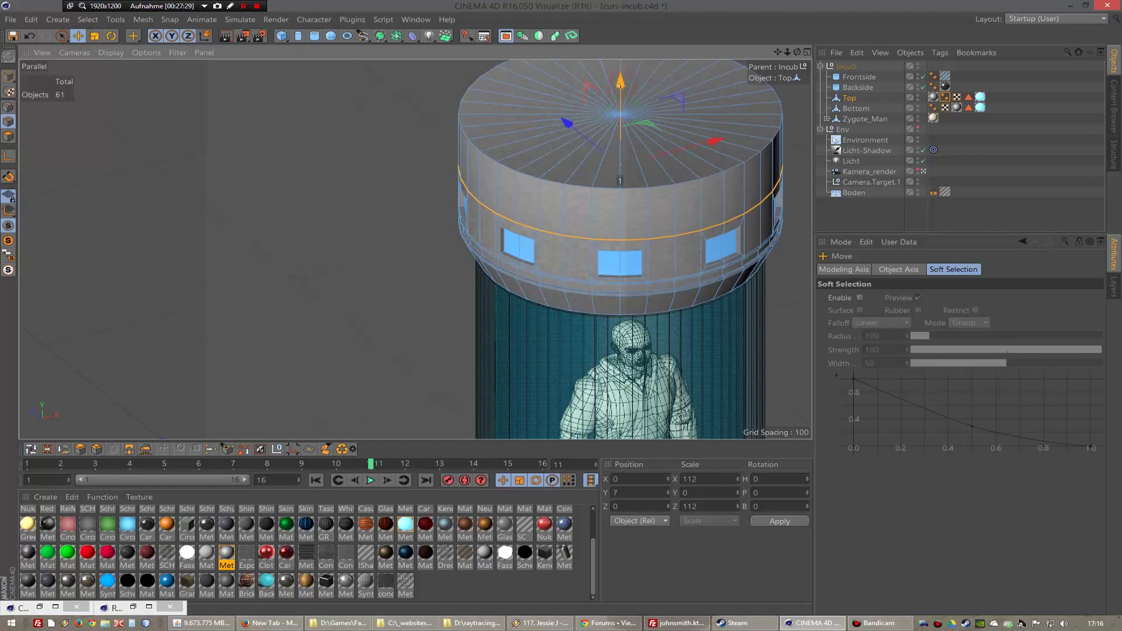
# - Loop-select the top cap's upper rim and scale it to 80 to taper the roof
pyautogui.moveTo(788, 52); pyautogui.dragTo(672, 17)
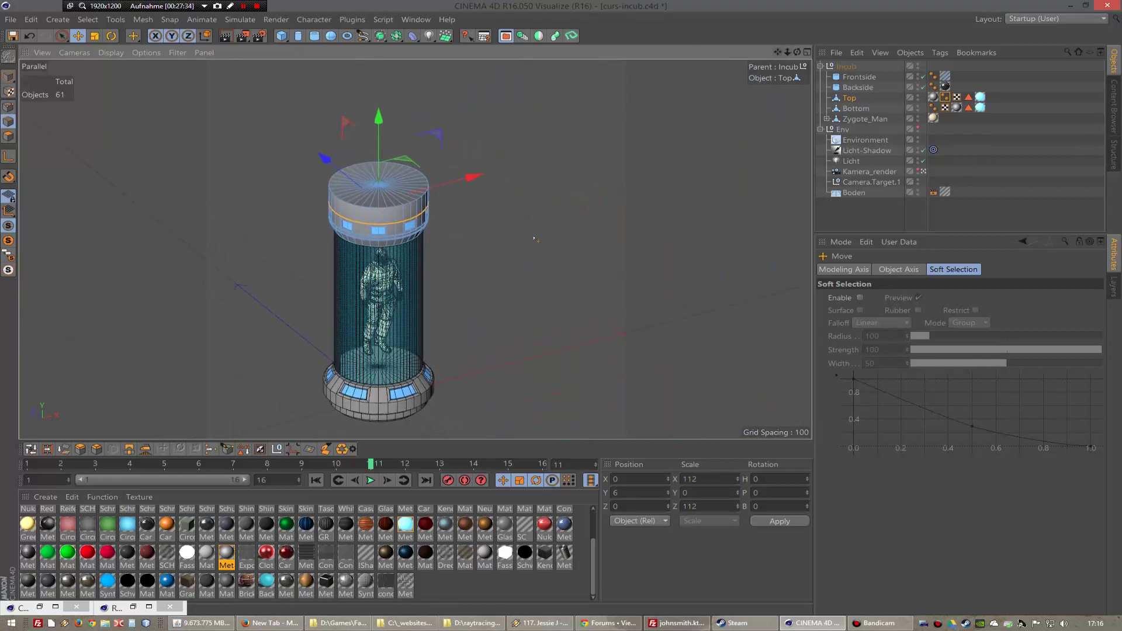
pyautogui.scroll(2, 416, 249)
pyautogui.scroll(2, 416, 249)
pyautogui.scroll(2, 416, 250)
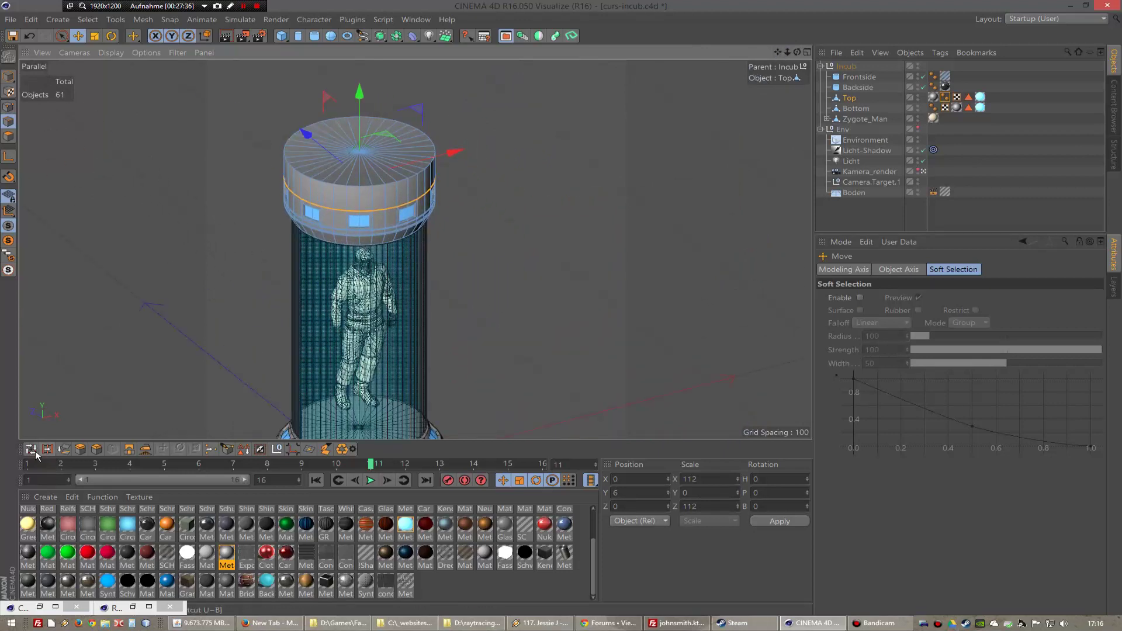
pyautogui.click(31, 449)
pyautogui.click(319, 180)
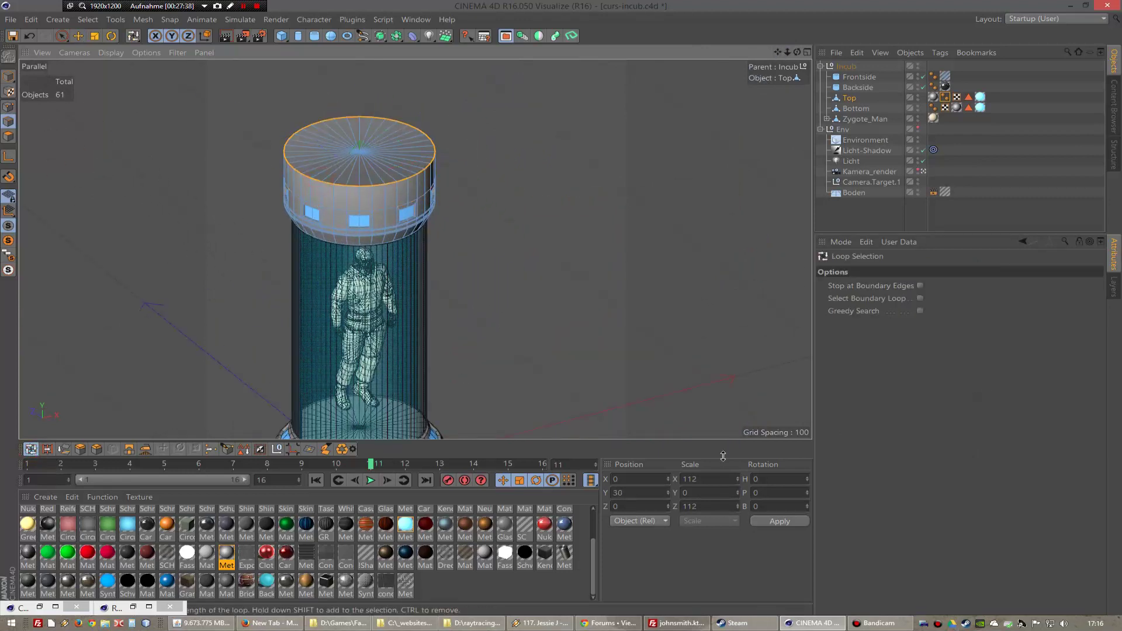
pyautogui.click(709, 480)
pyautogui.write('1')
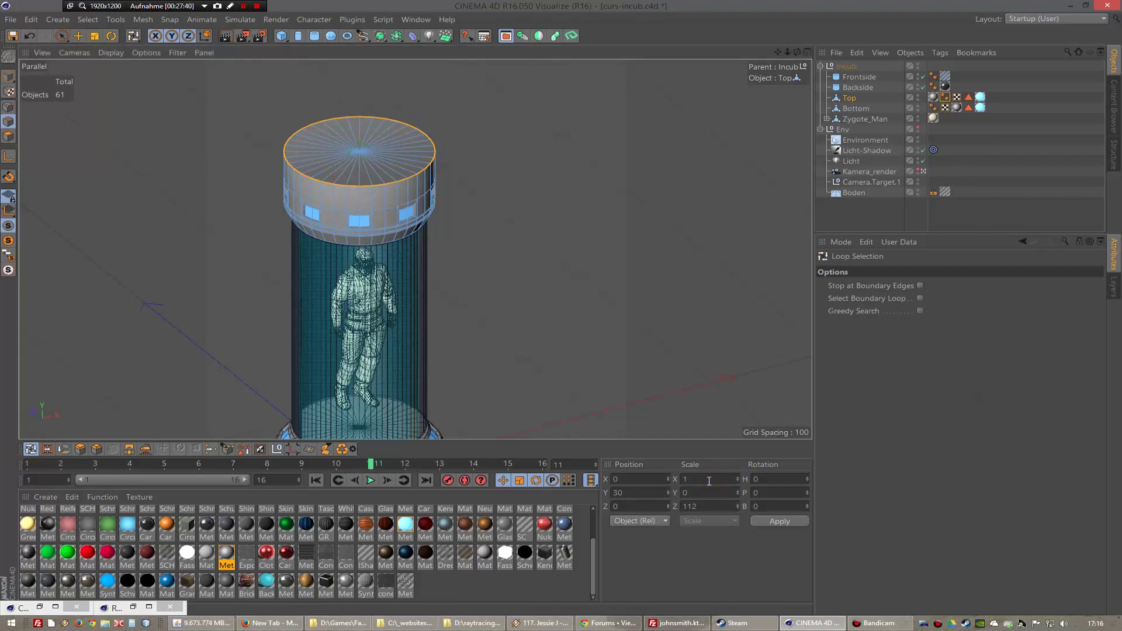
pyautogui.write('80')
pyautogui.click(771, 522)
pyautogui.scroll(-3, 415, 250)
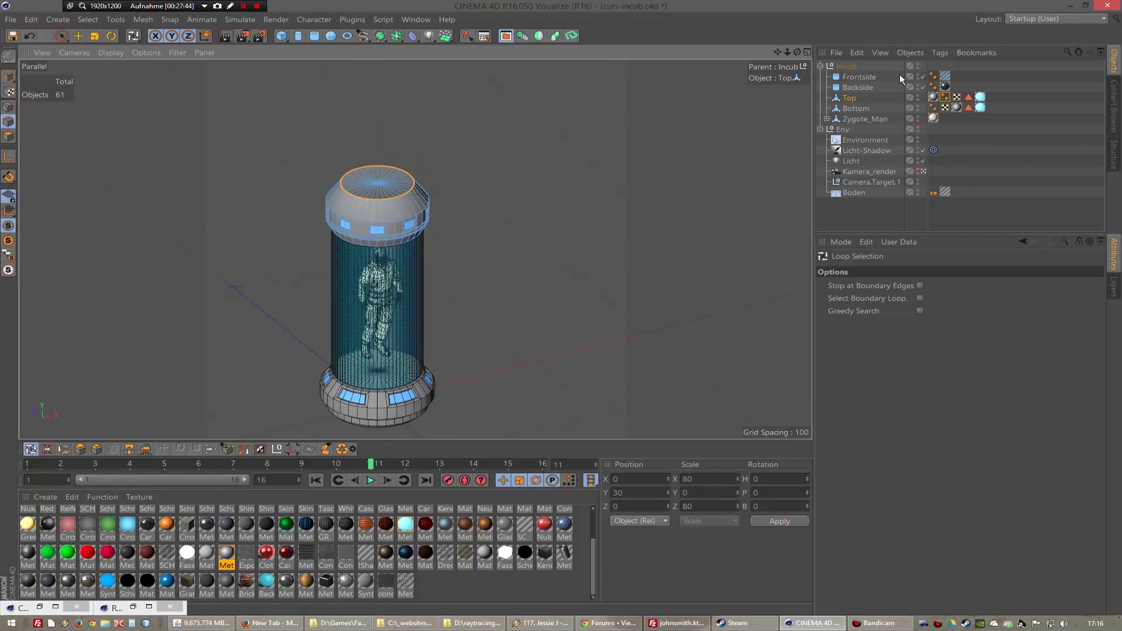
pyautogui.click(854, 109)
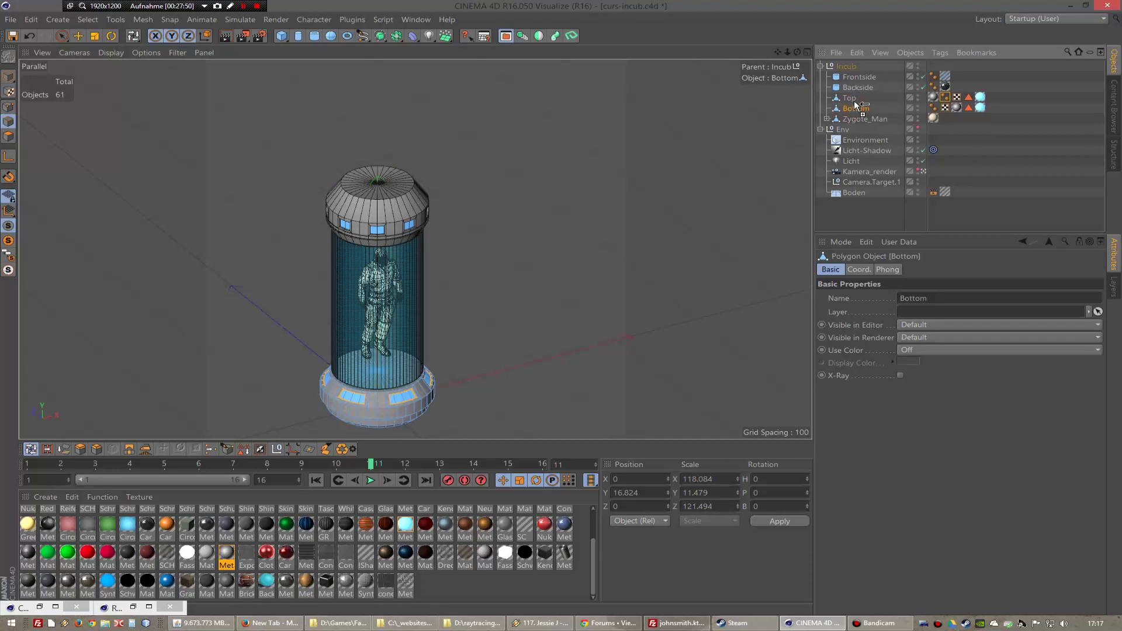
# - Duplicate the Bottom cap and name the copy 'Top+'
pyautogui.keyDown('ctrl'); pyautogui.moveTo(856, 106); pyautogui.dragTo(858, 111); pyautogui.keyUp('ctrl')
pyautogui.doubleClick(859, 109)
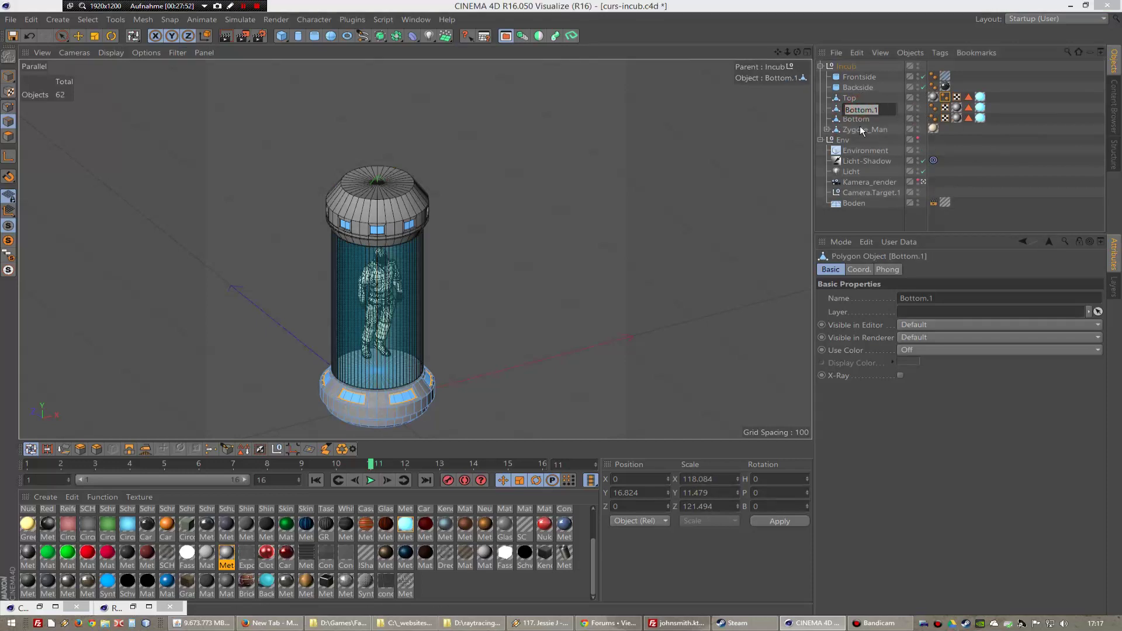
pyautogui.write('To')
pyautogui.write('p+')
pyautogui.press('Return')
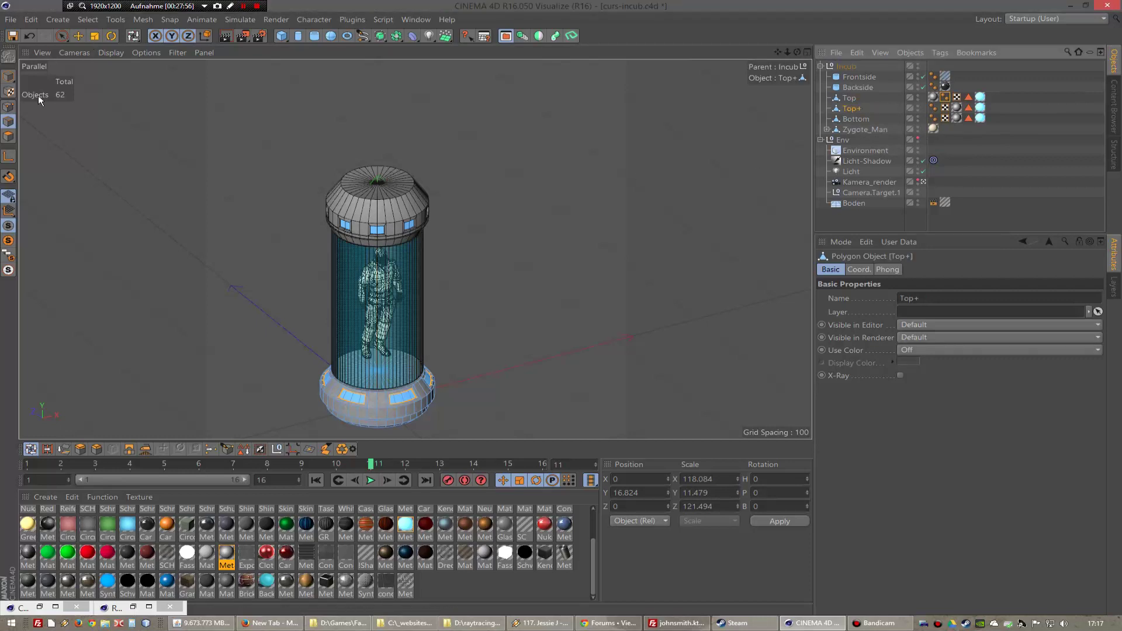
# - Lift the Top+ cap above the top cap to Y 322
pyautogui.click(8, 76)
pyautogui.click(78, 36)
pyautogui.press('F2')
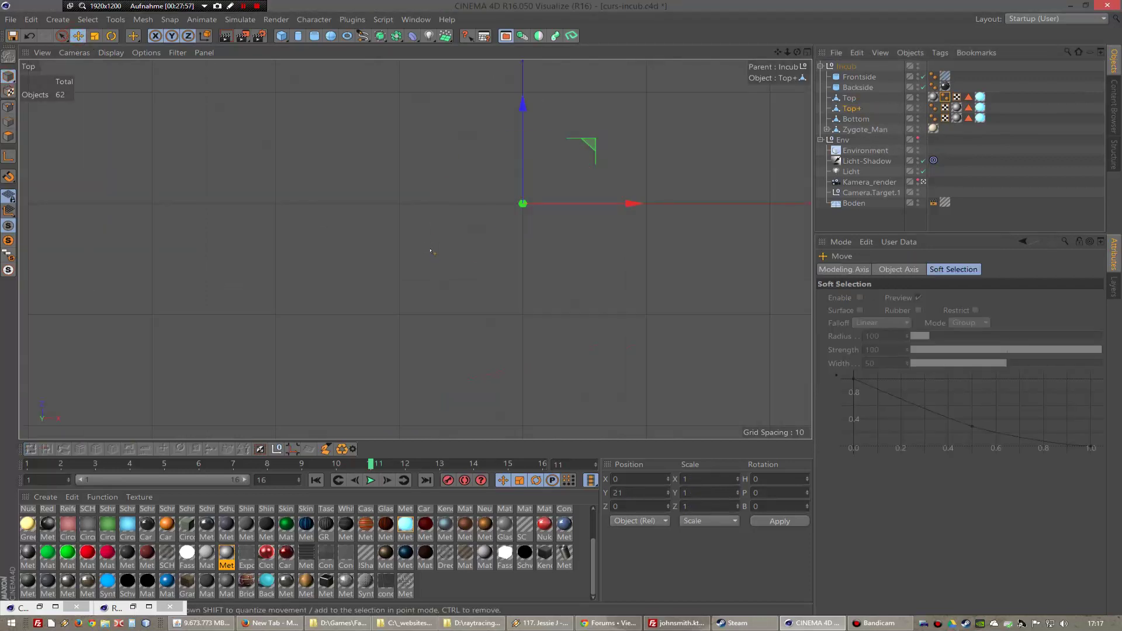
pyautogui.press('F3')
pyautogui.moveTo(529, 219); pyautogui.dragTo(525, 69)
pyautogui.press('F1')
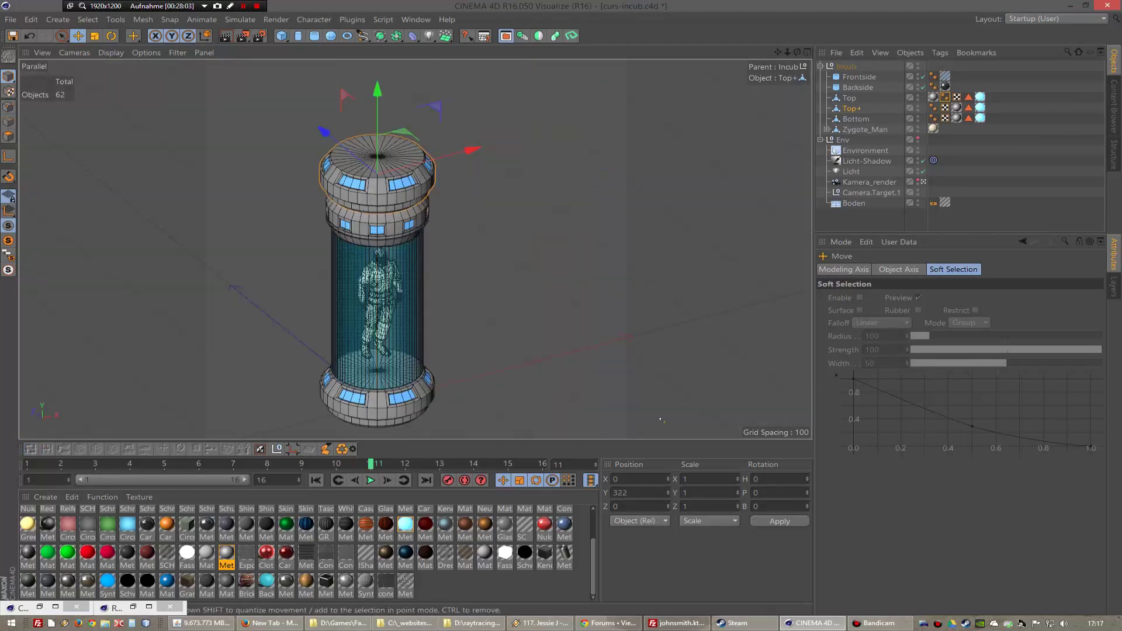
# - Shrink Top+ to half size, then enlarge it by 1.2
pyautogui.click(702, 481)
pyautogui.write('0.5')
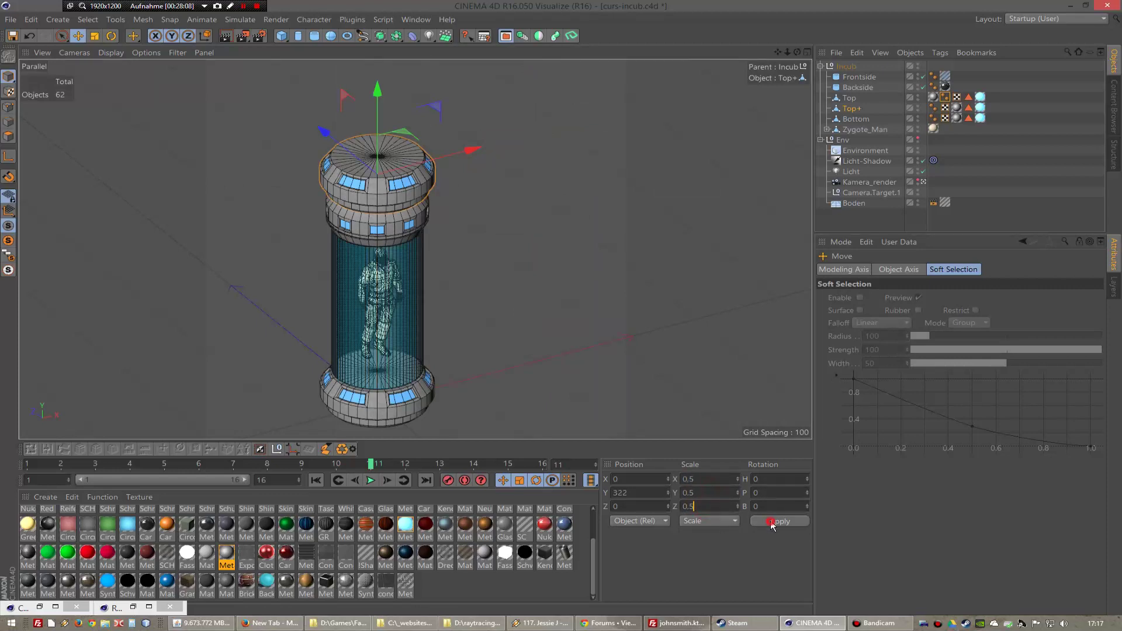
pyautogui.click(776, 521)
pyautogui.scroll(3, 625, 354)
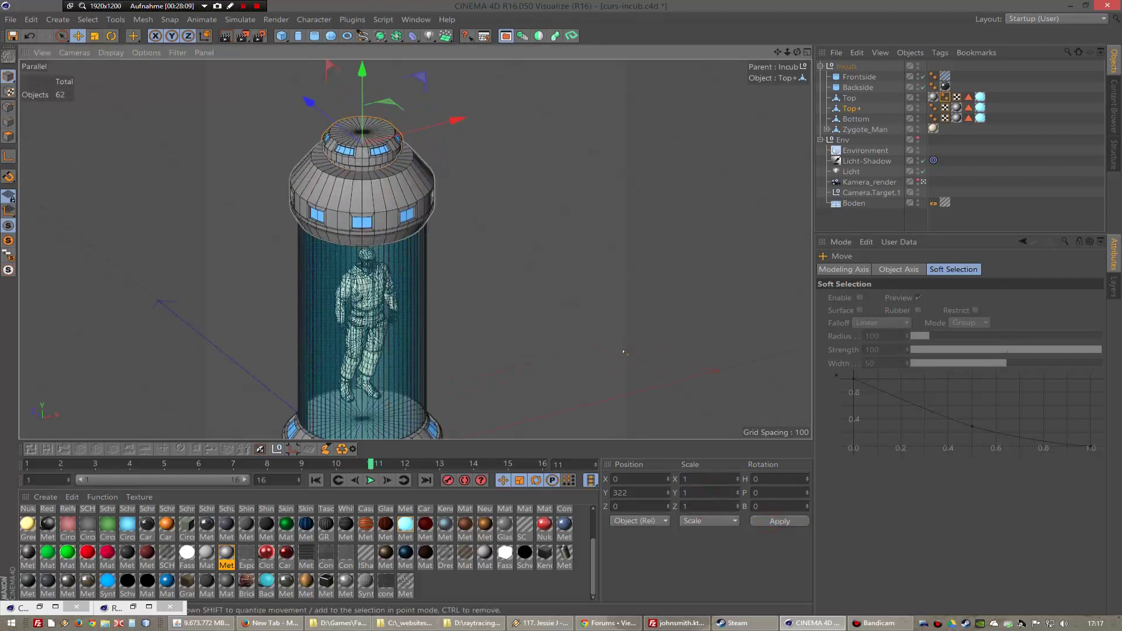
pyautogui.click(695, 480)
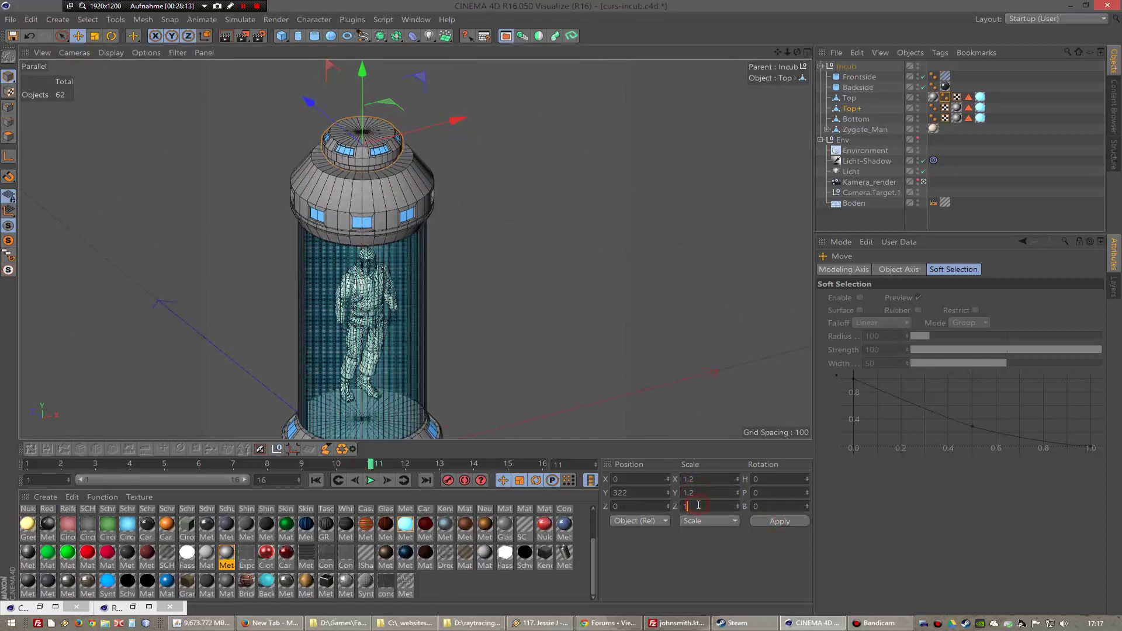
pyautogui.write('.2')
pyautogui.press('Return')
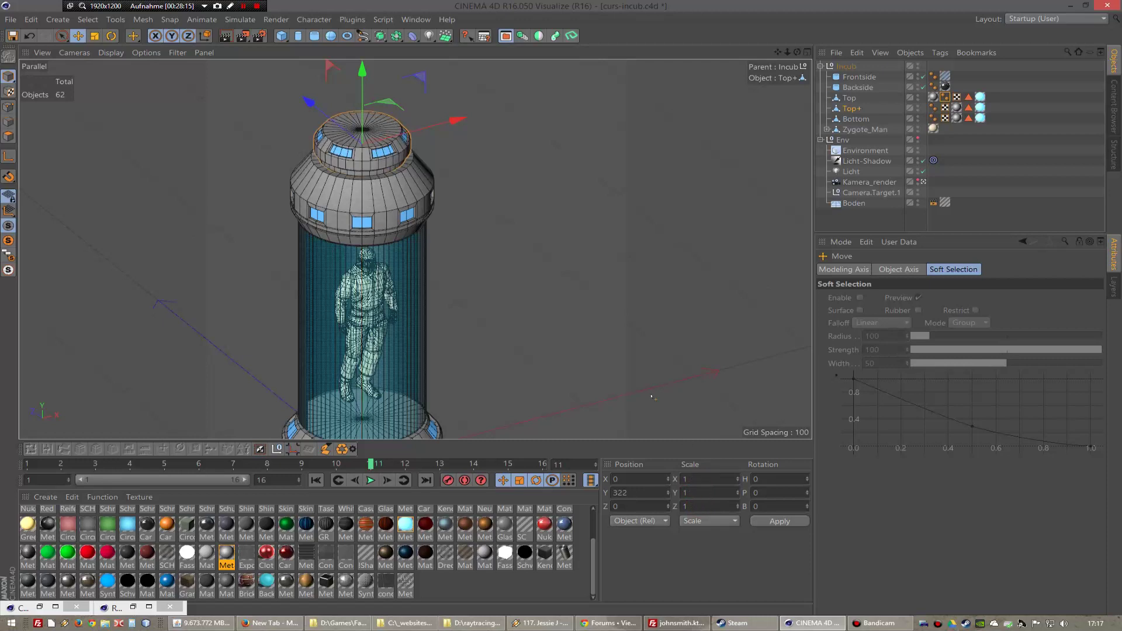
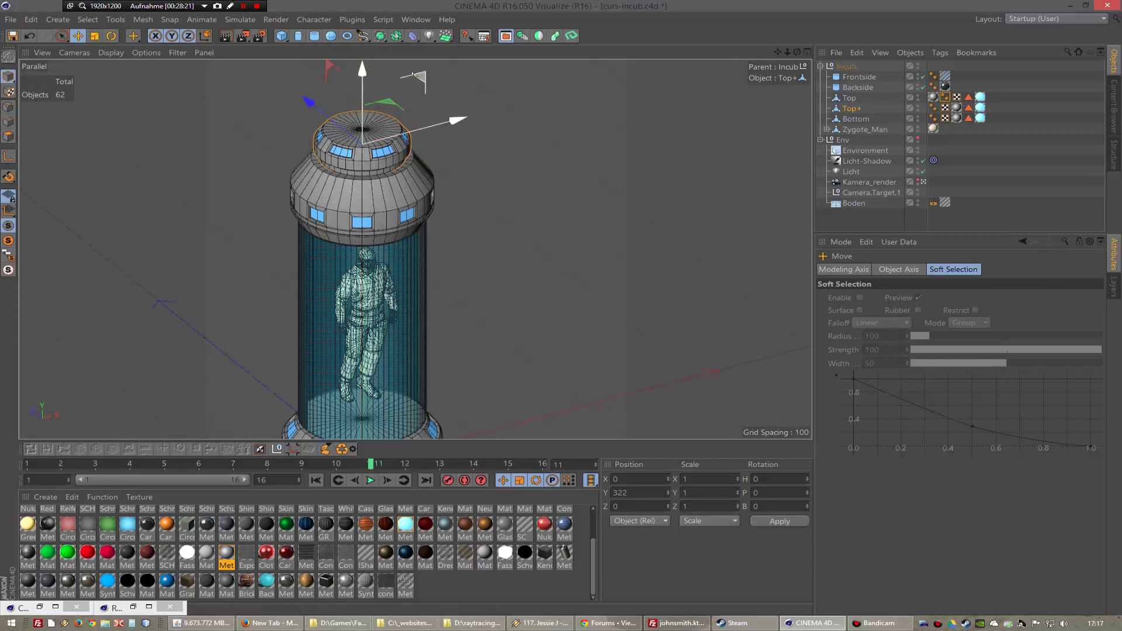
# - Move the Top+ cap down to Y 311 and scale it to 0.9 on all axes
pyautogui.moveTo(780, 48); pyautogui.dragTo(840, 124)
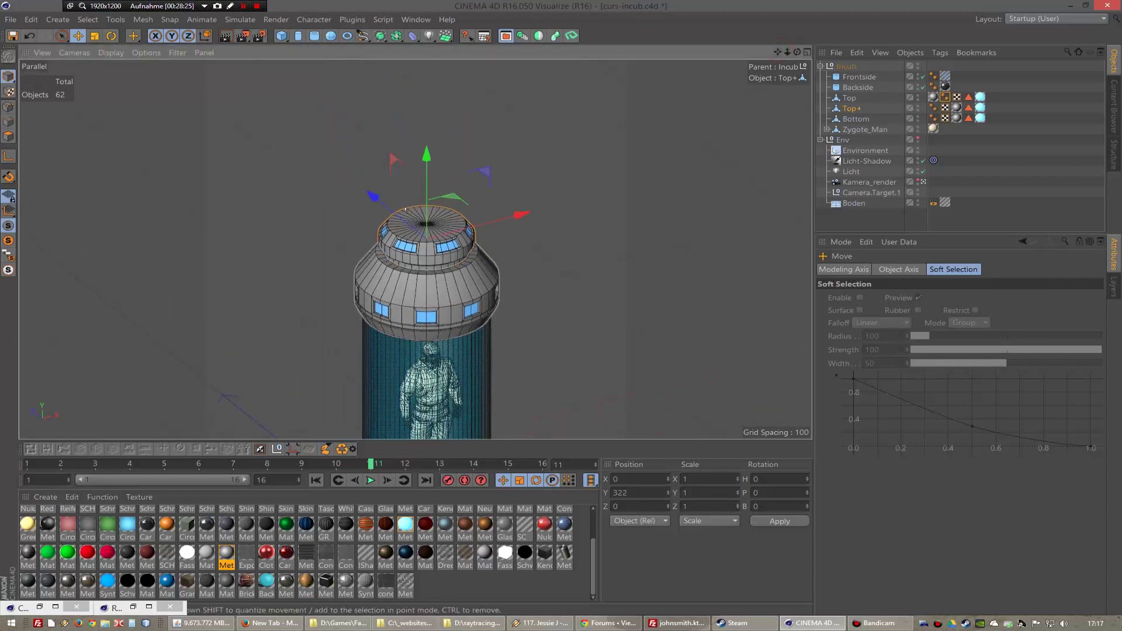
pyautogui.moveTo(426, 157); pyautogui.dragTo(420, 166)
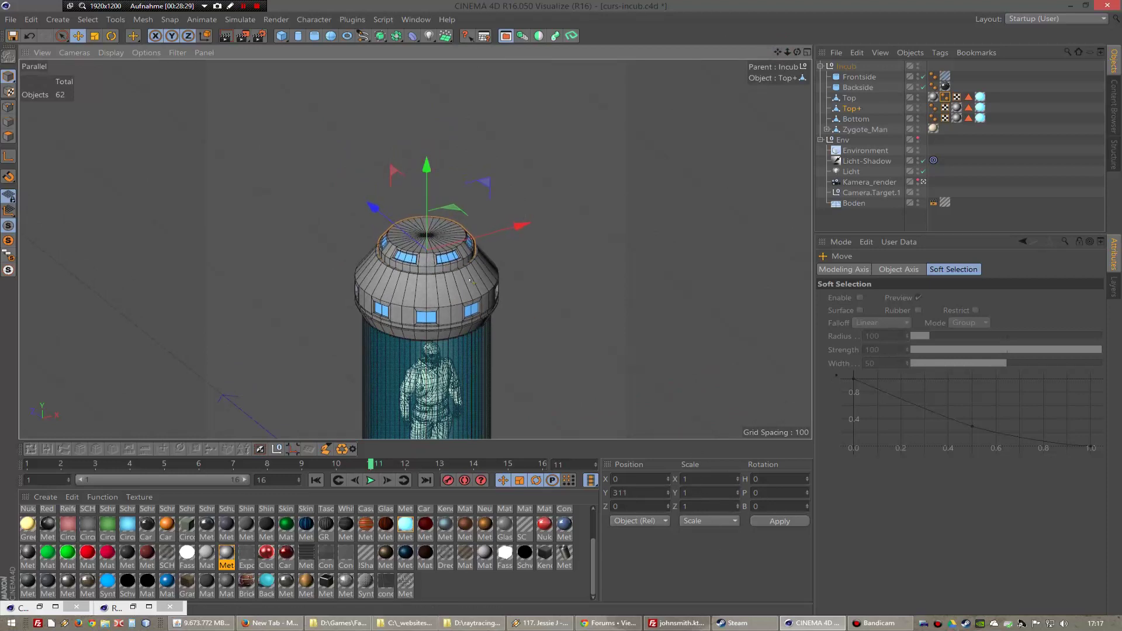
pyautogui.click(709, 481)
pyautogui.write('0.9')
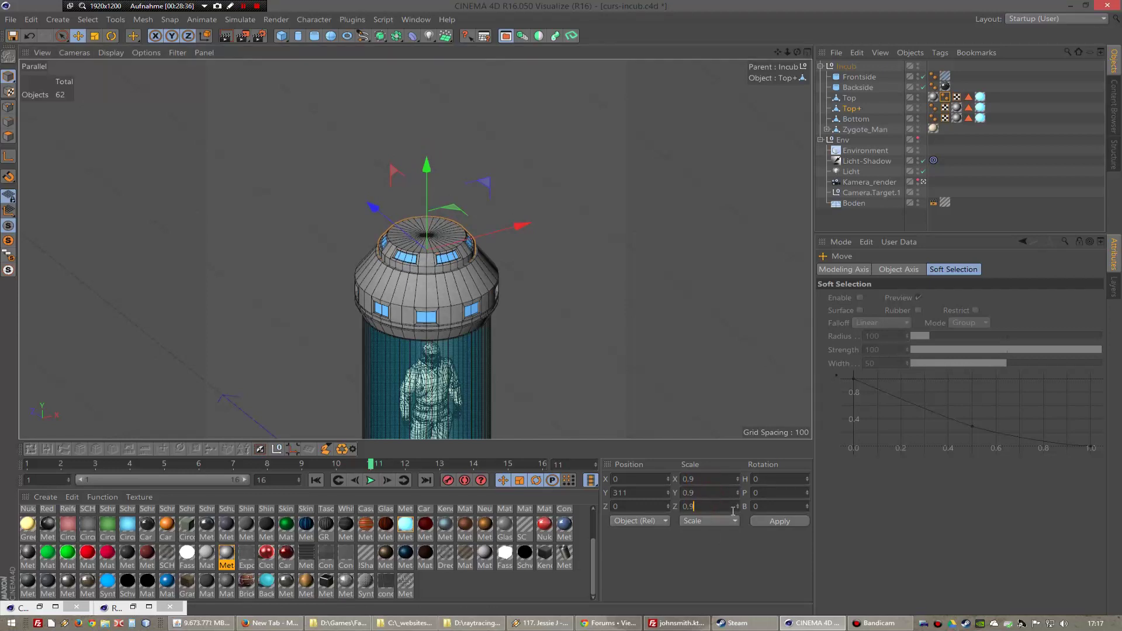
pyautogui.click(781, 523)
pyautogui.moveTo(415, 250)
pyautogui.keyDown('alt'); pyautogui.mouseDown(button='right')
pyautogui.moveTo(452, 273)
pyautogui.moveTo(403, 269)
pyautogui.mouseUp(button='right'); pyautogui.keyUp('alt')
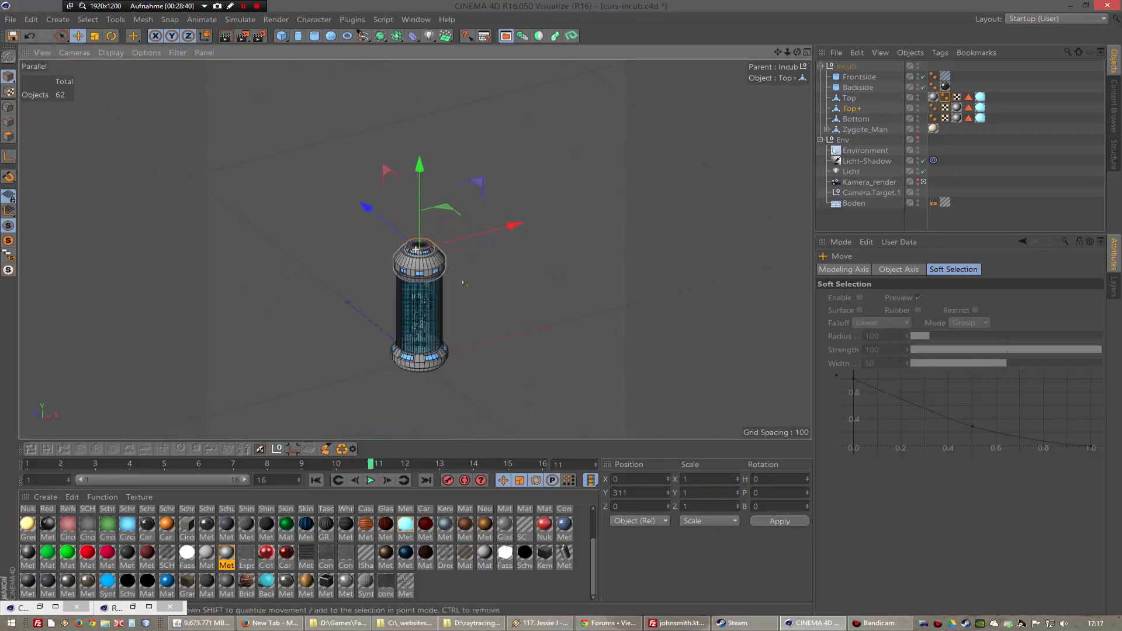
pyautogui.moveTo(797, 55); pyautogui.dragTo(812, 59)
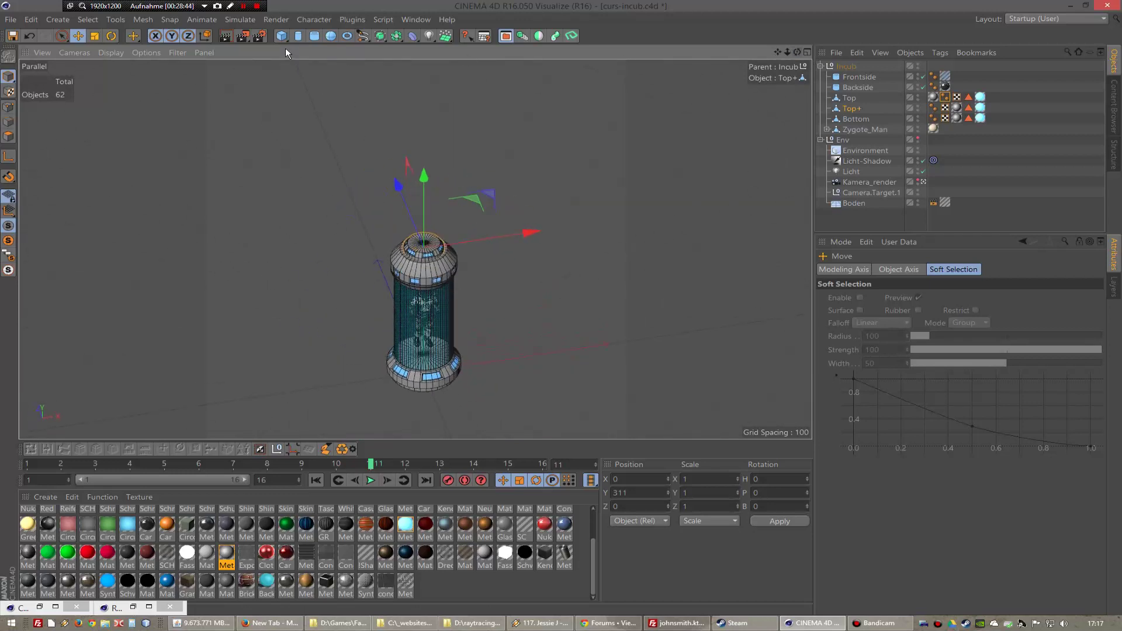
pyautogui.click(243, 36)
pyautogui.scroll(-5, 330, 254)
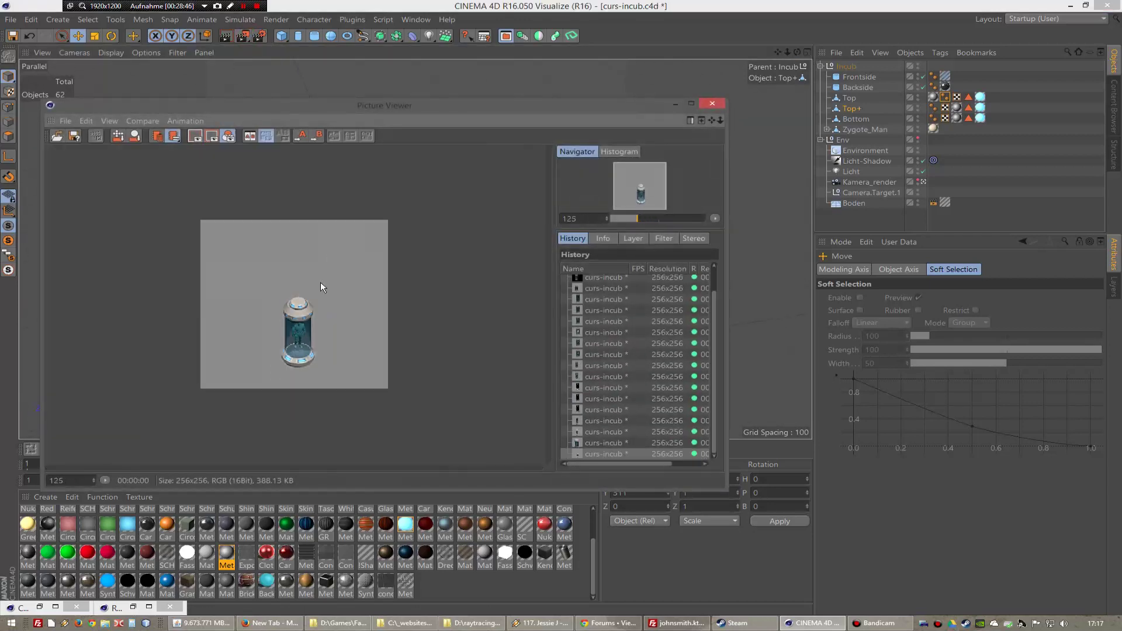
pyautogui.scroll(1, 329, 383)
pyautogui.scroll(2, 330, 381)
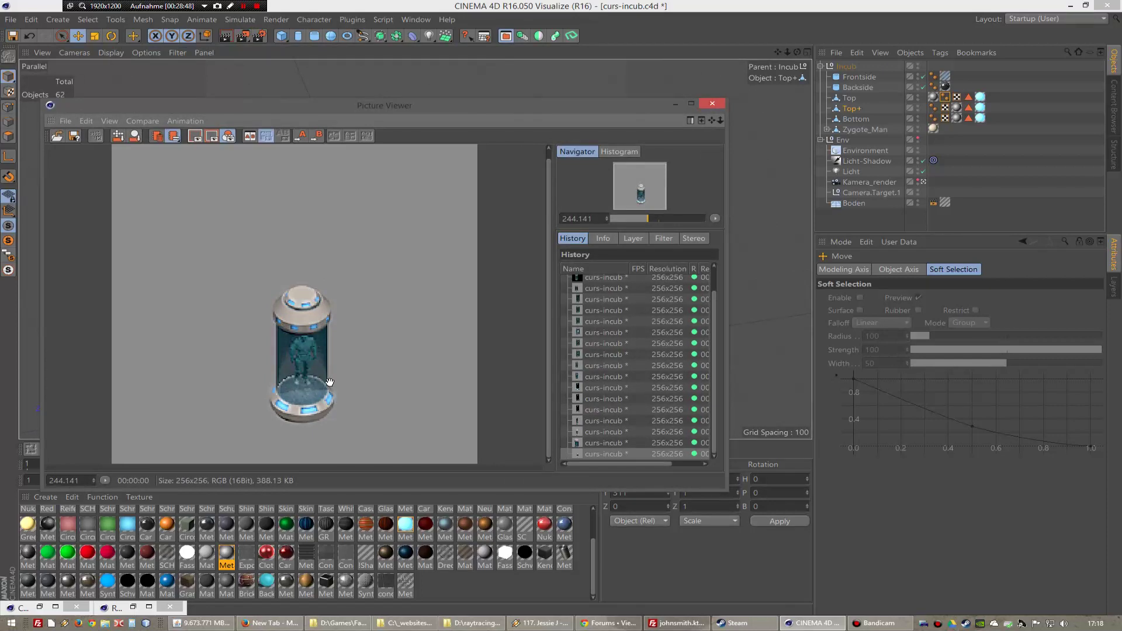
pyautogui.scroll(2, 319, 377)
pyautogui.scroll(2, 292, 246)
pyautogui.scroll(-1, 345, 199)
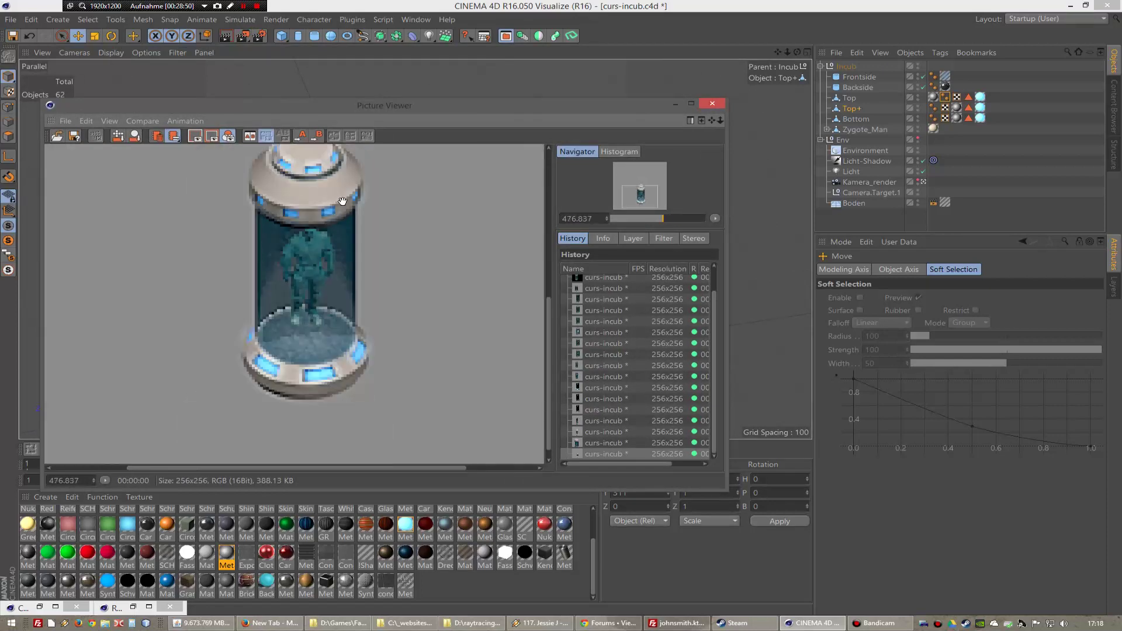
pyautogui.scroll(-1, 342, 202)
# - Select the Top cap object and frame the tower from top and side views
pyautogui.click(713, 103)
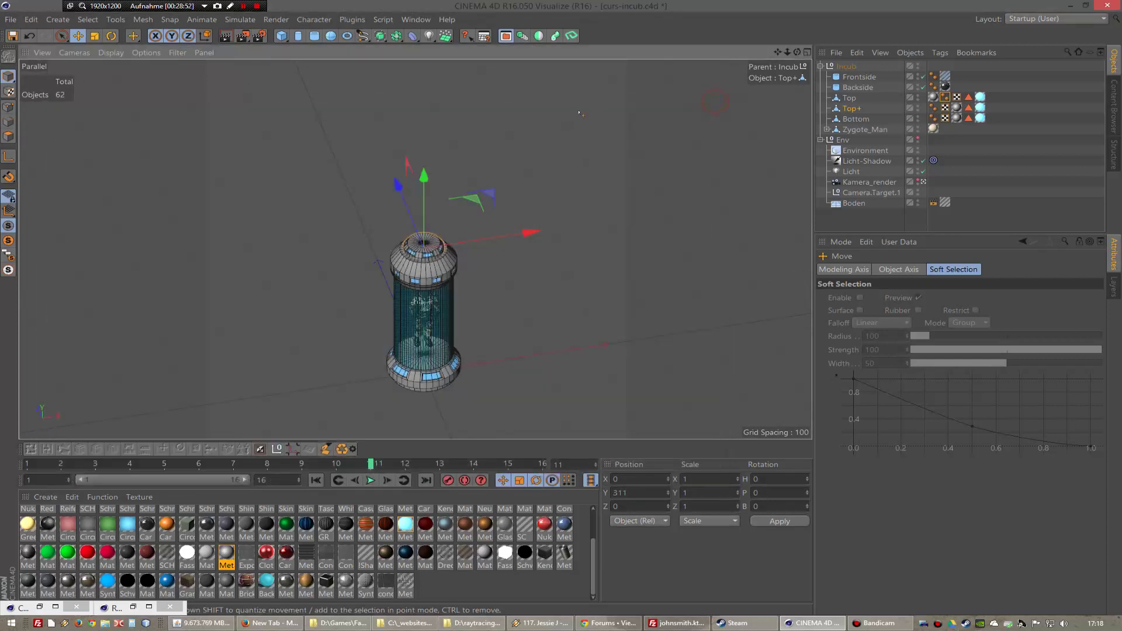
pyautogui.press('F2')
pyautogui.press('F3')
pyautogui.scroll(2, 413, 248)
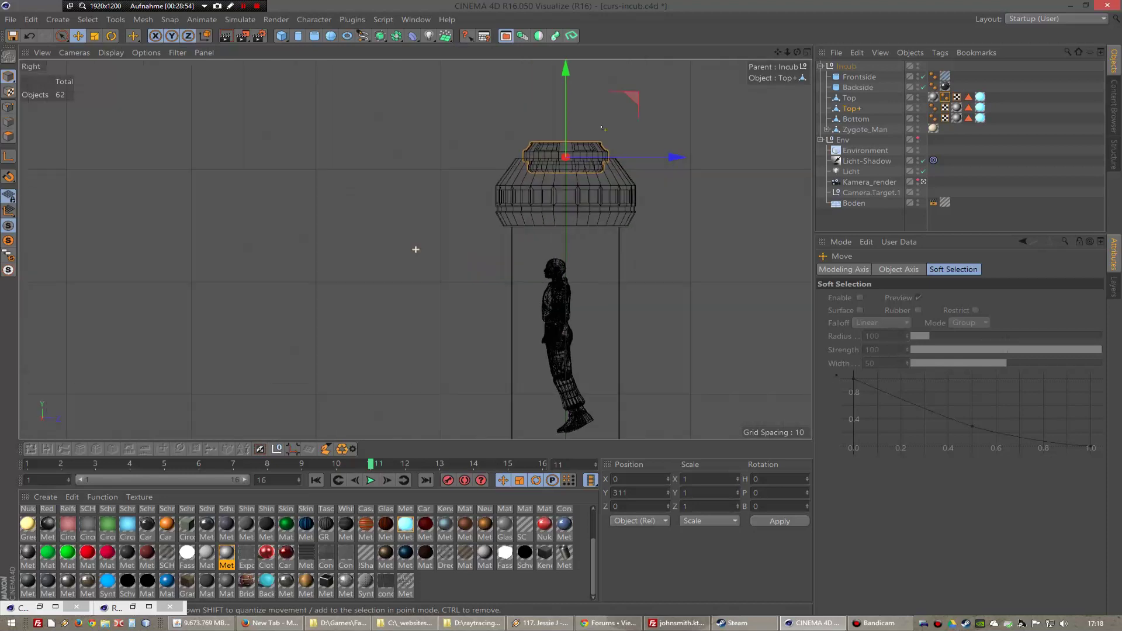
pyautogui.moveTo(777, 52); pyautogui.dragTo(638, 30)
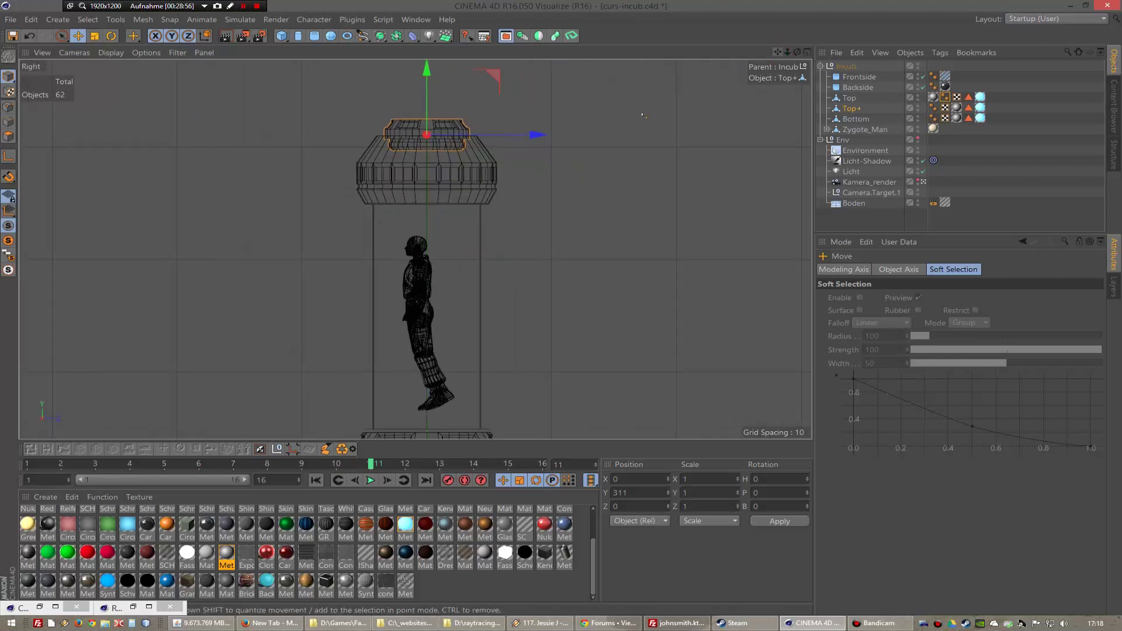
pyautogui.click(857, 98)
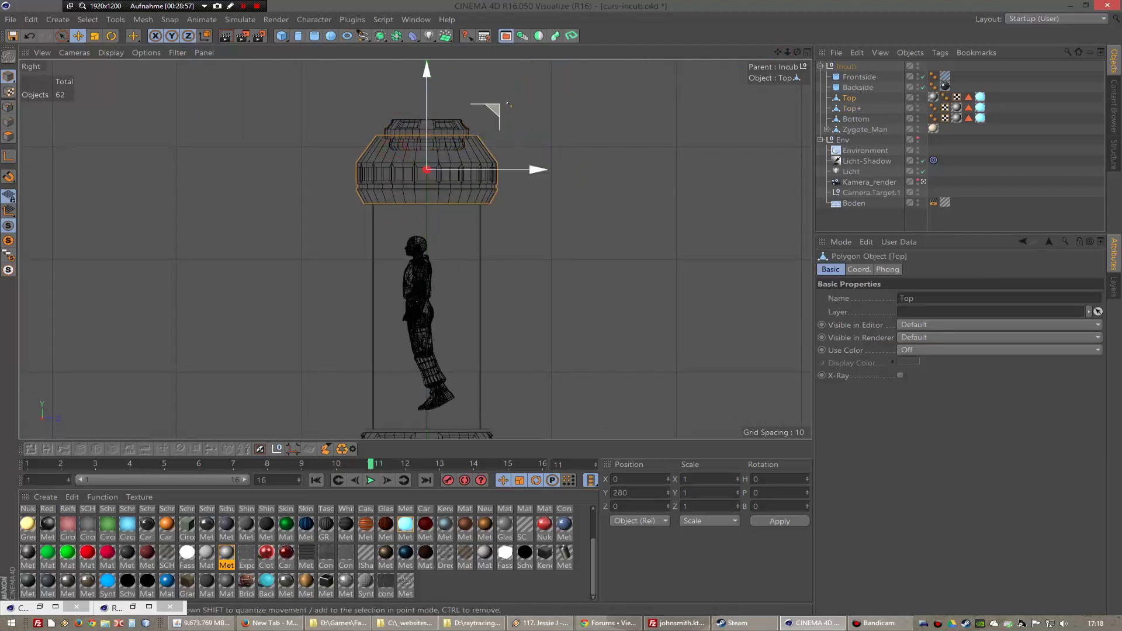
pyautogui.press('F2')
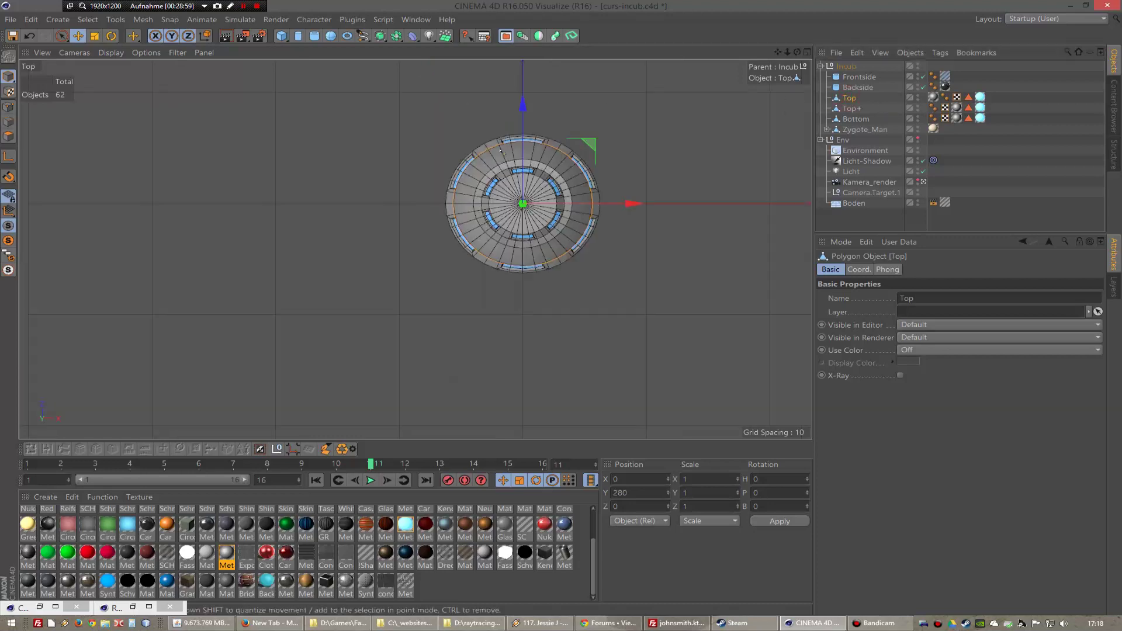
pyautogui.moveTo(515, 163)
pyautogui.keyDown('alt'); pyautogui.mouseDown()
pyautogui.moveTo(369, 288)
pyautogui.moveTo(265, 203)
pyautogui.mouseUp(); pyautogui.keyUp('alt')
# - Loop-select the Top cap's upper polygon ring and move it down
pyautogui.click(8, 136)
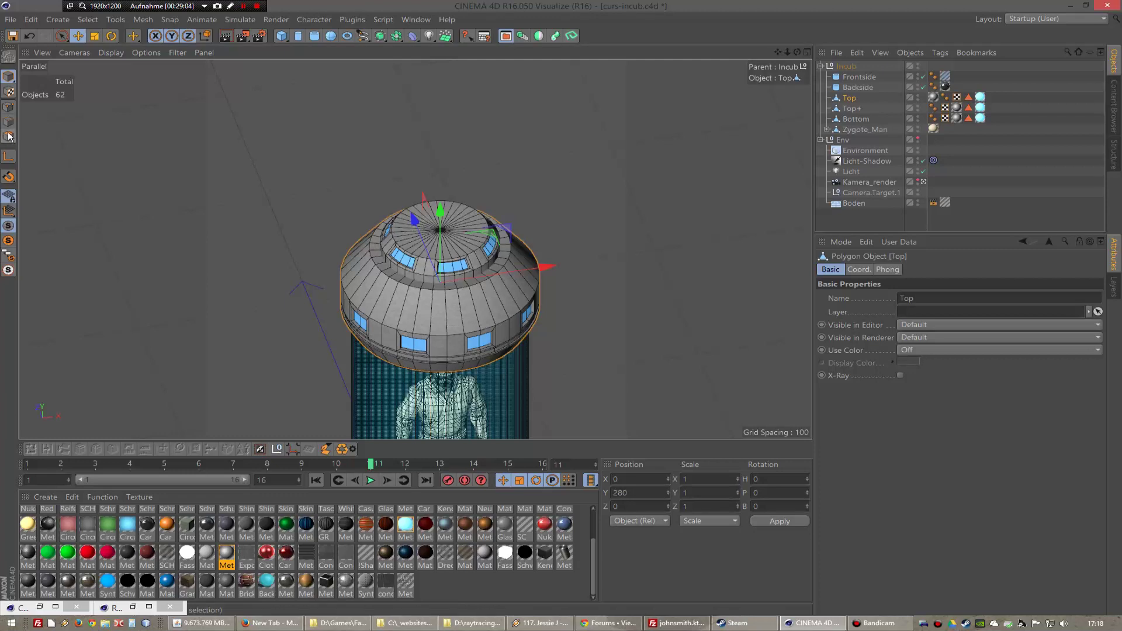
pyautogui.click(31, 449)
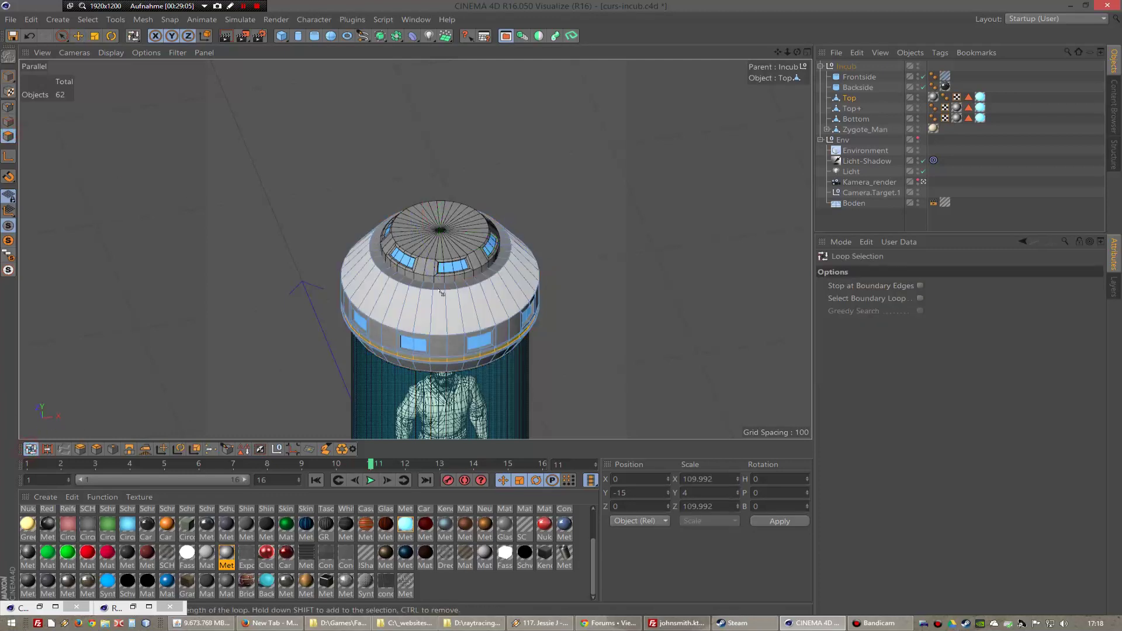
pyautogui.click(438, 282)
pyautogui.click(78, 37)
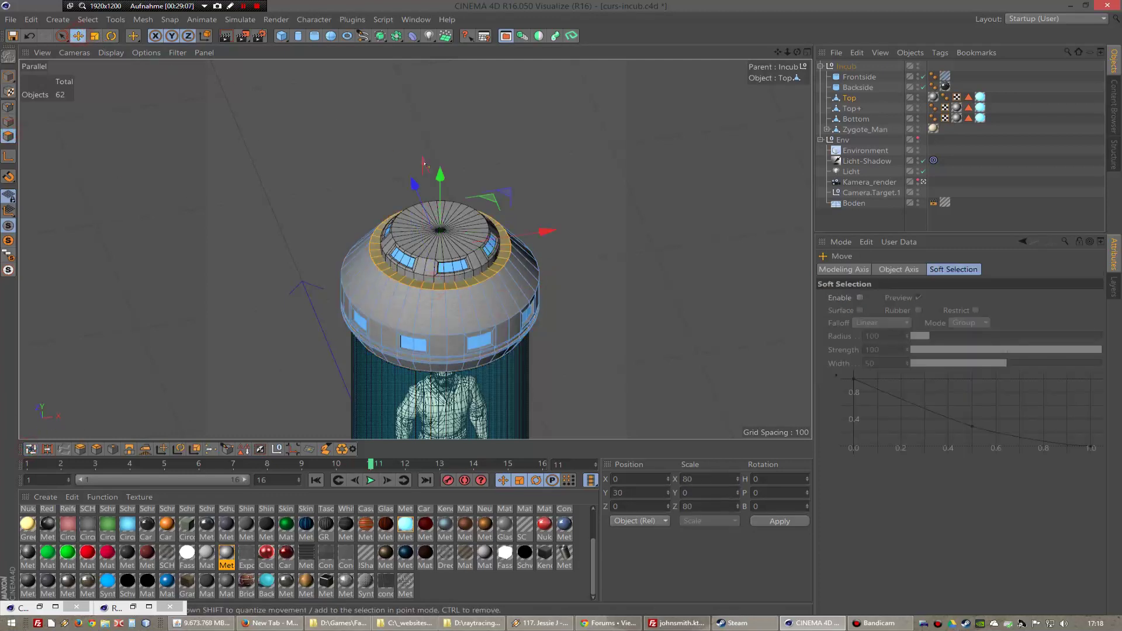
pyautogui.moveTo(440, 170); pyautogui.dragTo(443, 184)
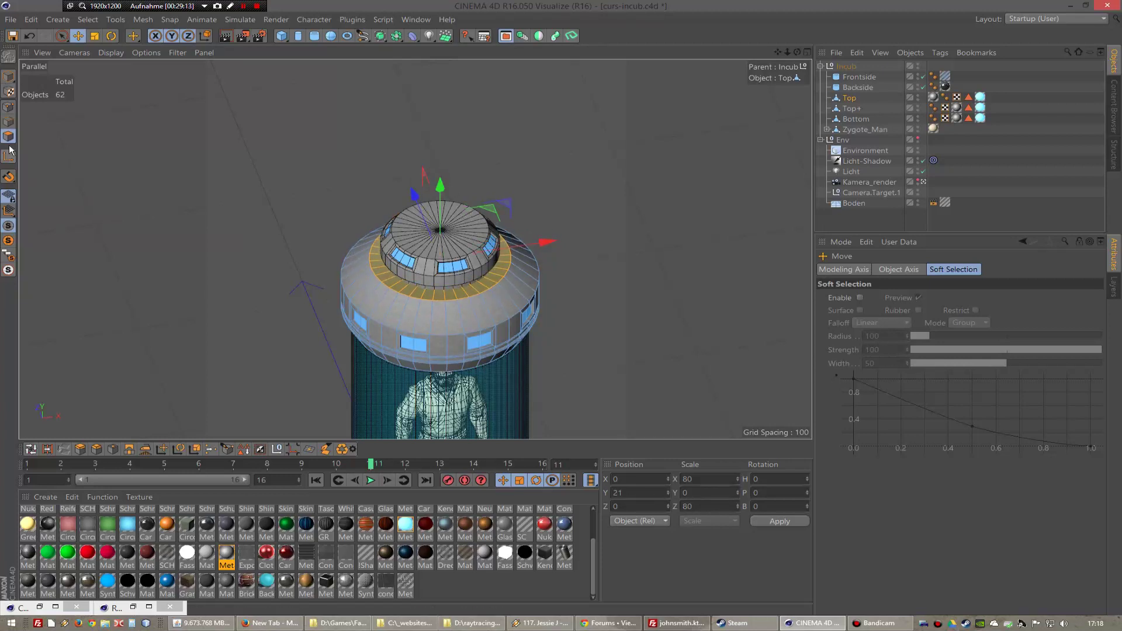
pyautogui.click(10, 77)
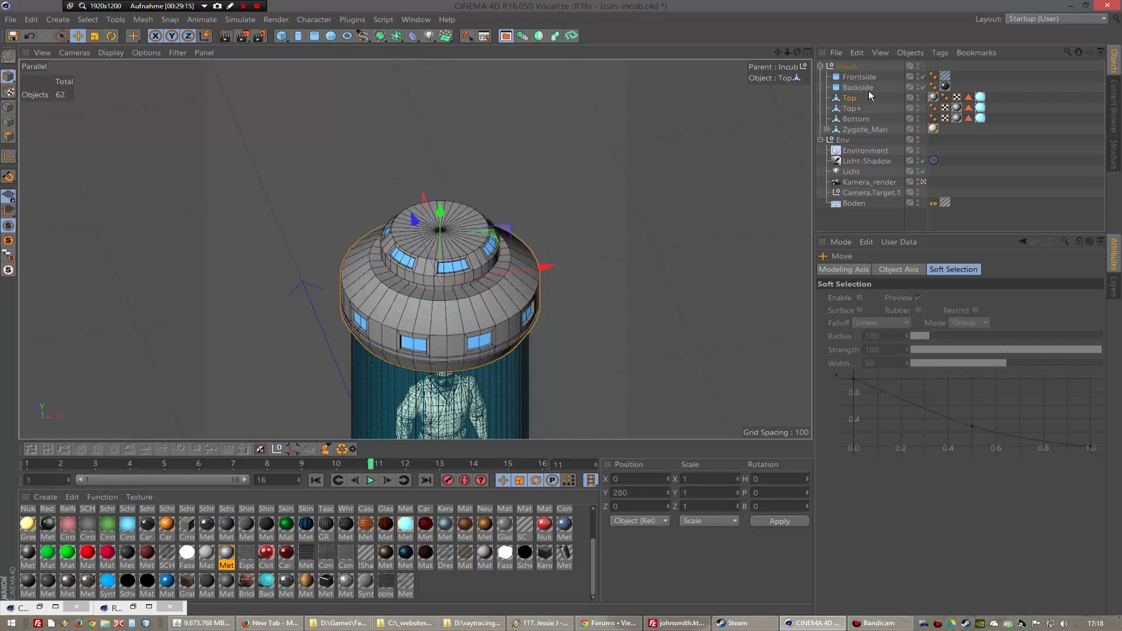
# - Select the Top+ cap and position it at Y 310
pyautogui.click(857, 107)
pyautogui.press('F2')
pyautogui.press('F3')
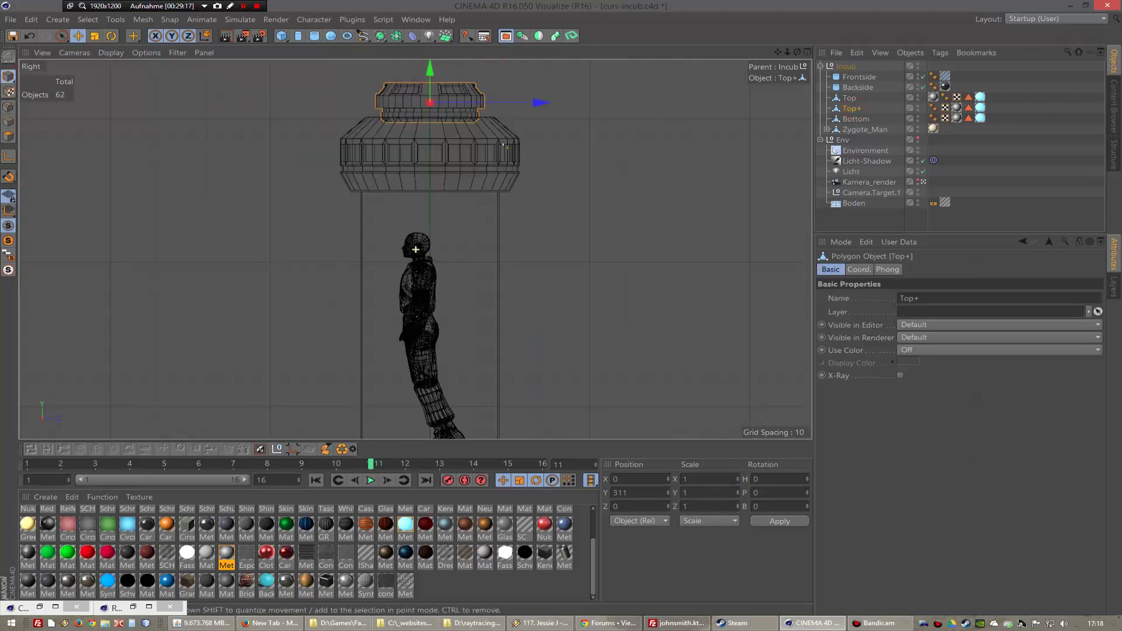
pyautogui.moveTo(429, 69); pyautogui.dragTo(430, 78)
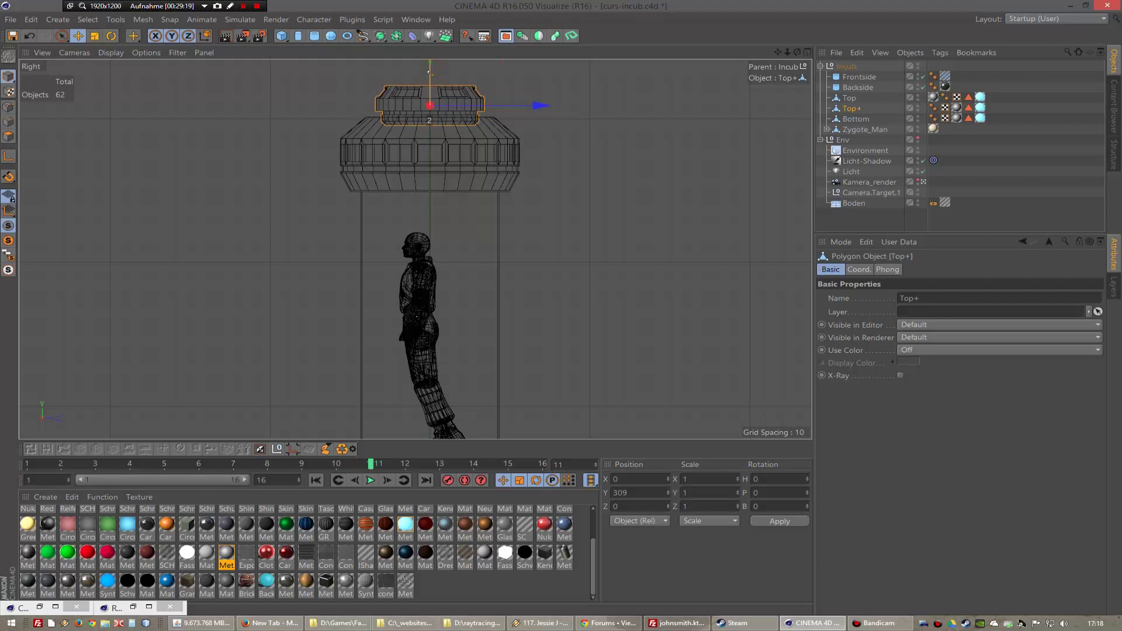
pyautogui.press('F1')
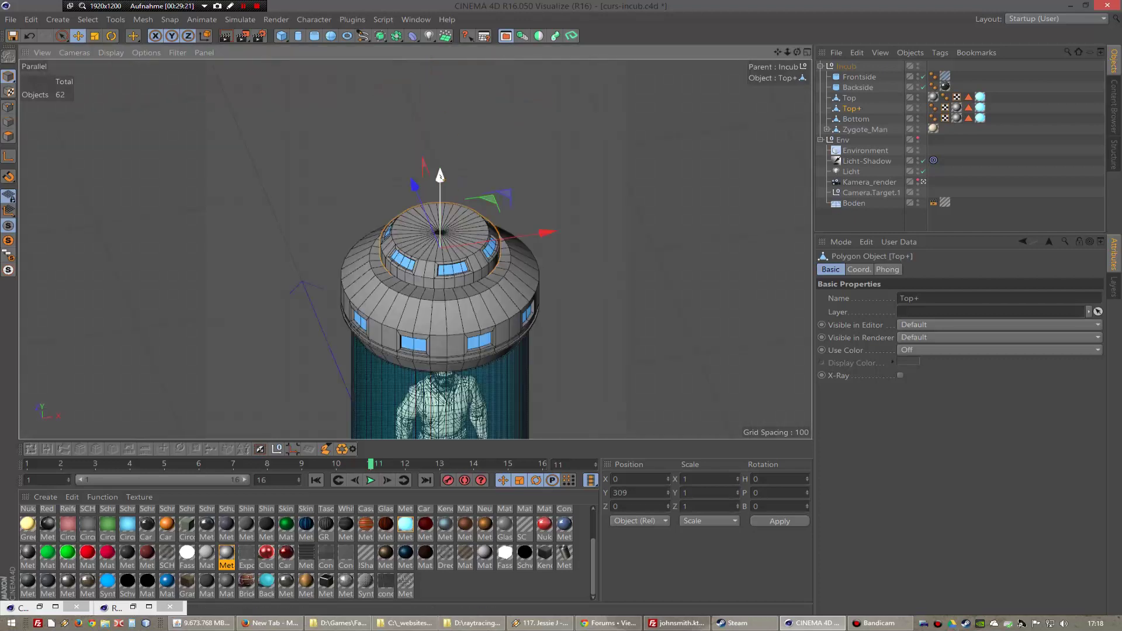
pyautogui.moveTo(441, 176); pyautogui.dragTo(441, 176)
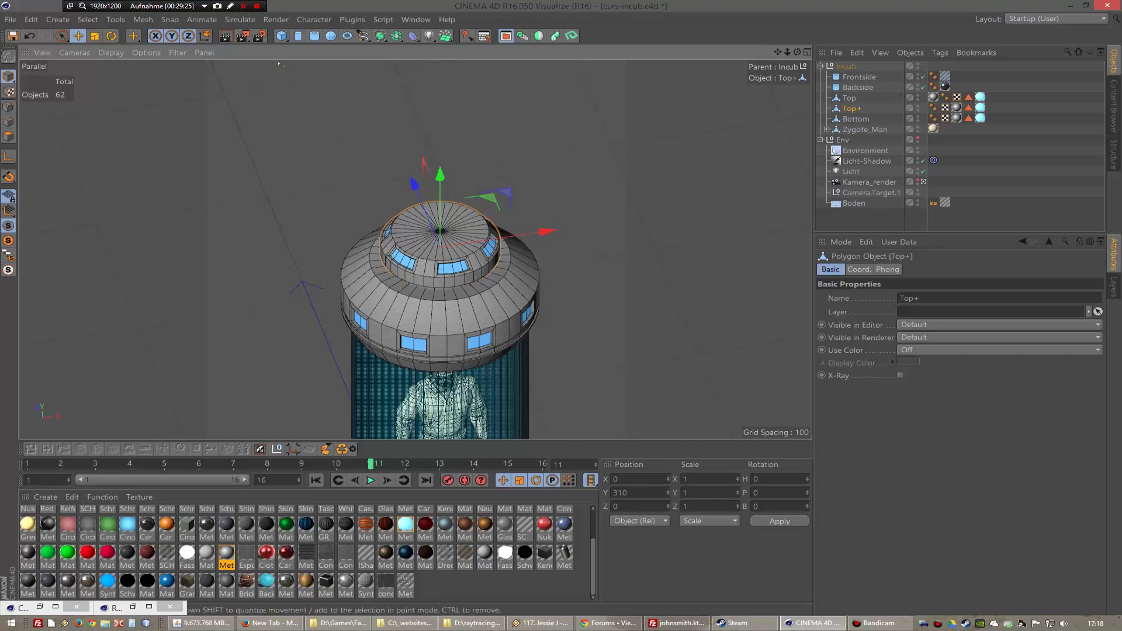
pyautogui.press('h')
# - Check a 256×256 test render of the incubator
pyautogui.click(251, 33)
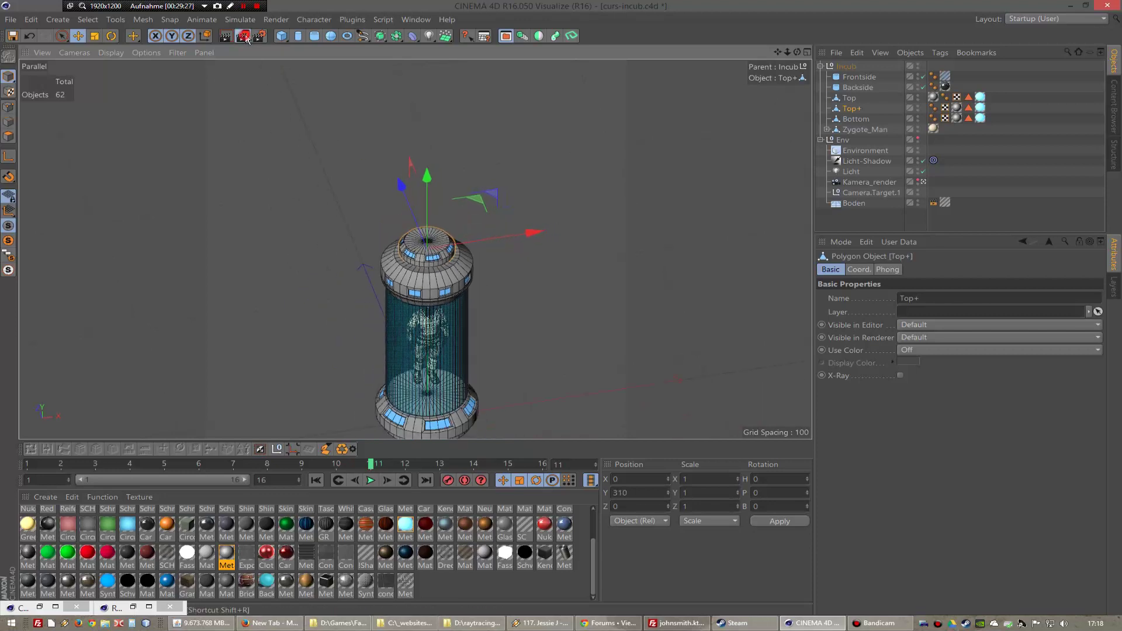
pyautogui.scroll(1, 360, 346)
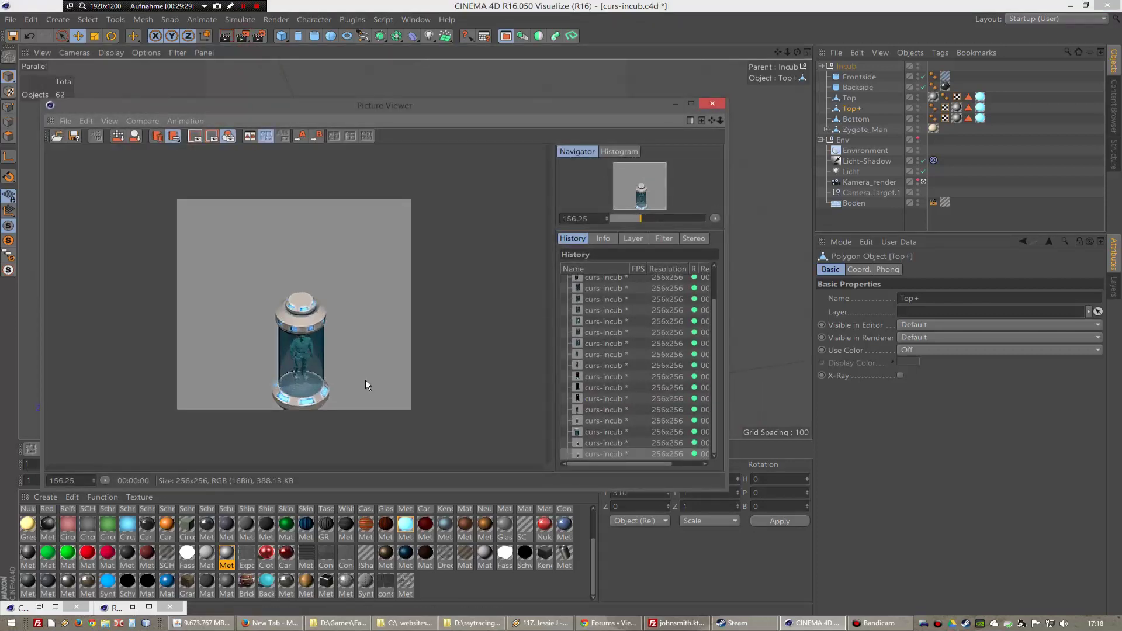
pyautogui.scroll(1, 366, 380)
pyautogui.scroll(-1, 366, 380)
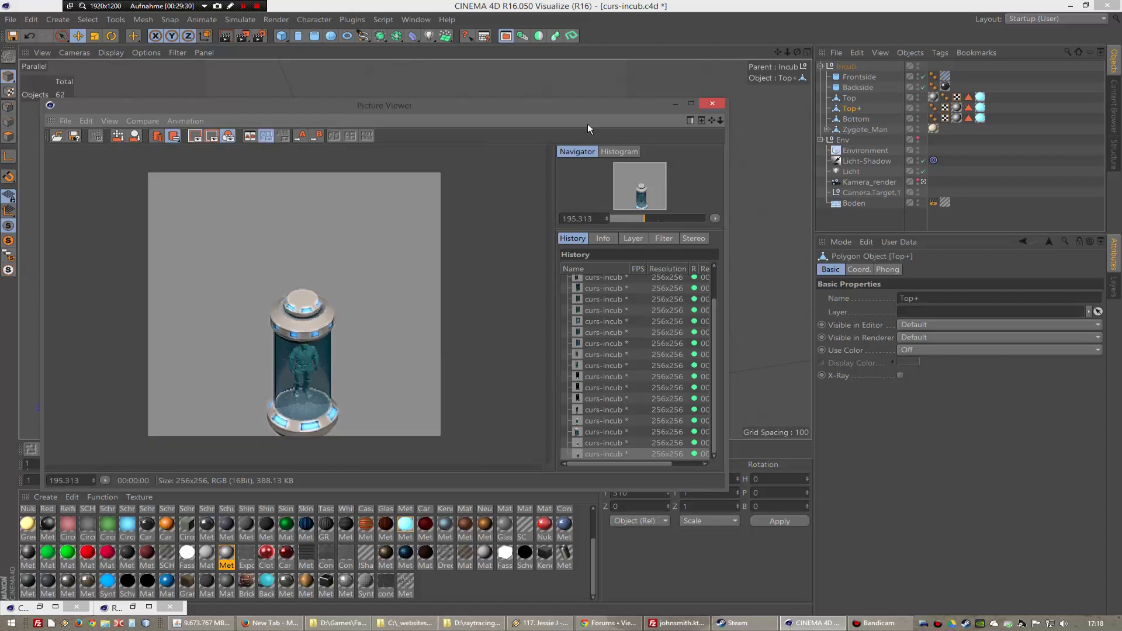
pyautogui.click(713, 103)
# - Select the Bottom cap and show only it in the viewport
pyautogui.click(861, 120)
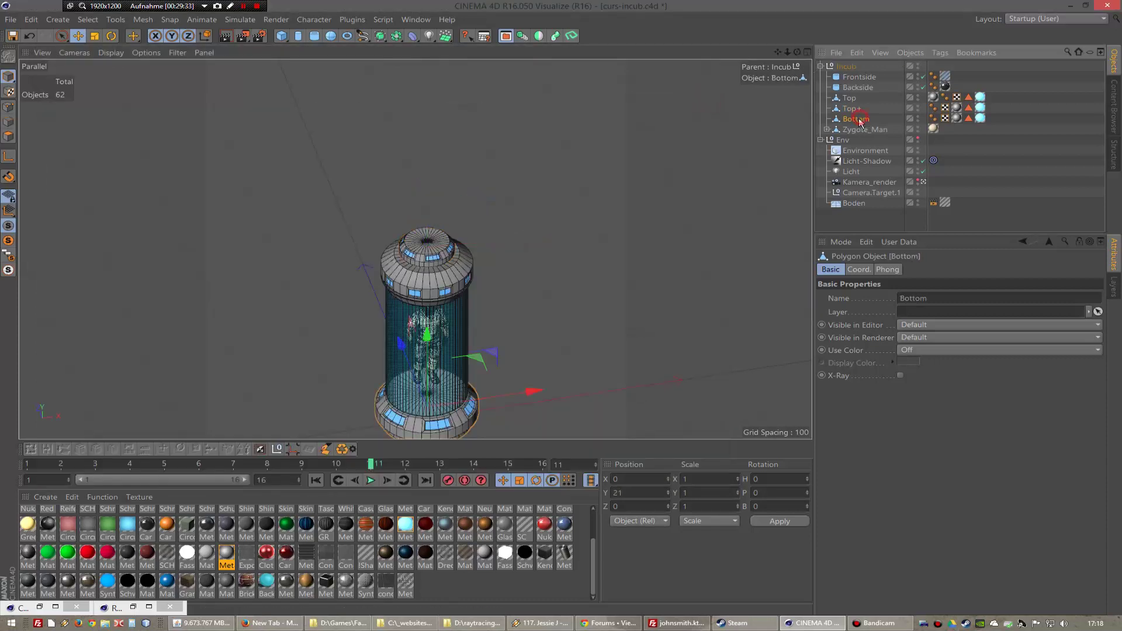
pyautogui.click(917, 107)
pyautogui.click(917, 107)
pyautogui.click(918, 65)
pyautogui.click(918, 117)
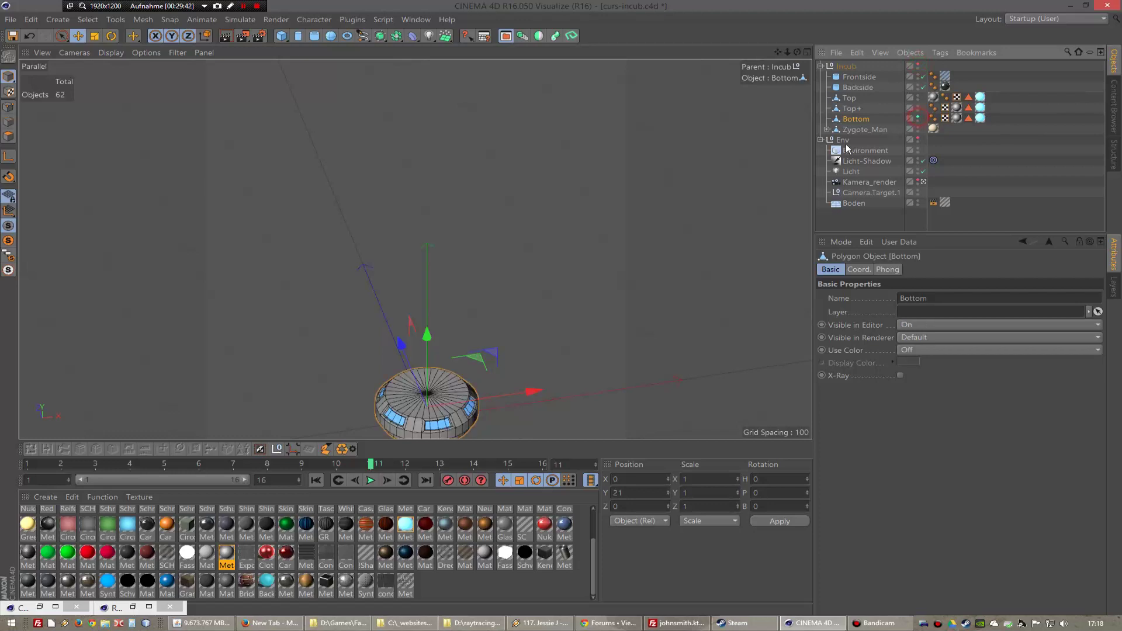
pyautogui.moveTo(777, 52)
pyautogui.mouseDown()
pyautogui.moveTo(798, 55)
pyautogui.moveTo(415, 249)
pyautogui.mouseUp()
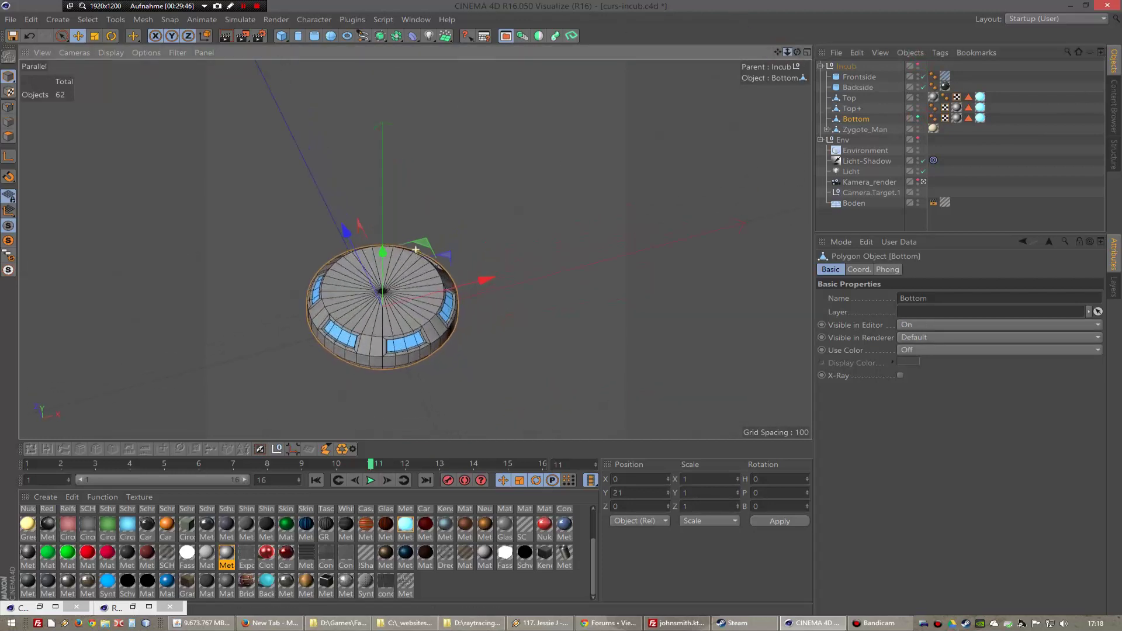
pyautogui.moveTo(778, 52); pyautogui.dragTo(748, 48)
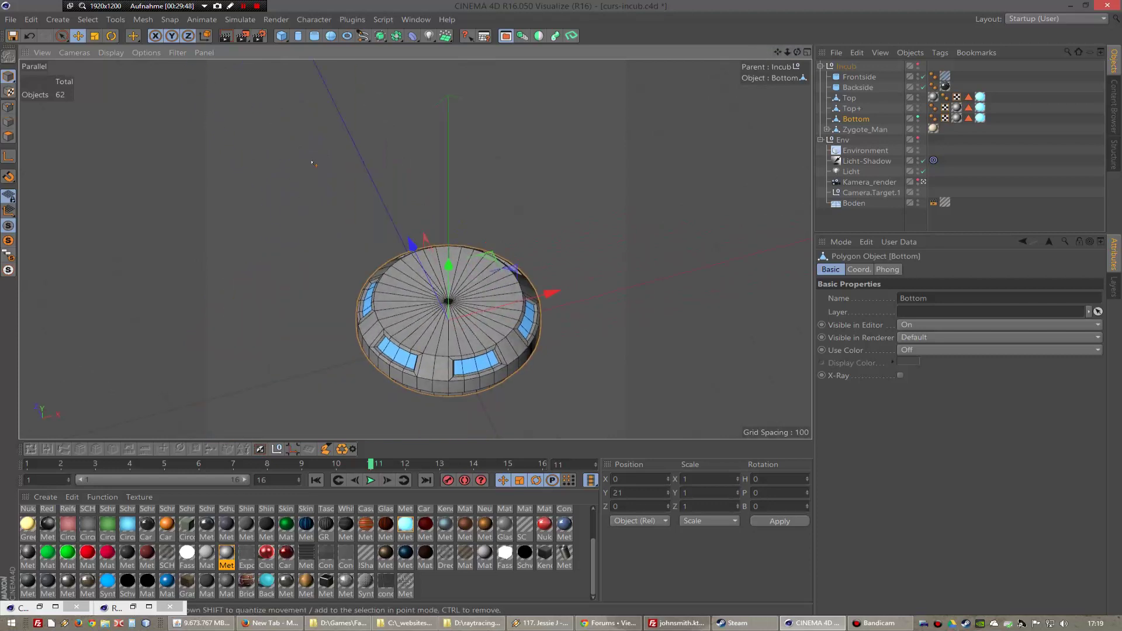
# - Loop-select the Bottom's top cap and Extrude Inner it with offset 30
pyautogui.click(8, 136)
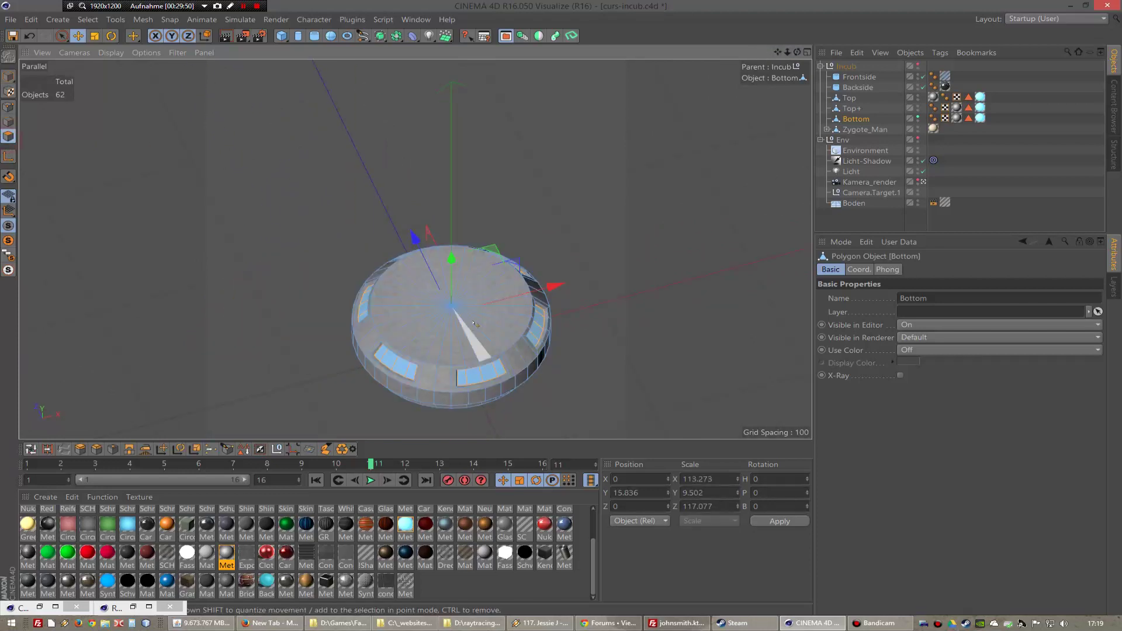
pyautogui.click(39, 448)
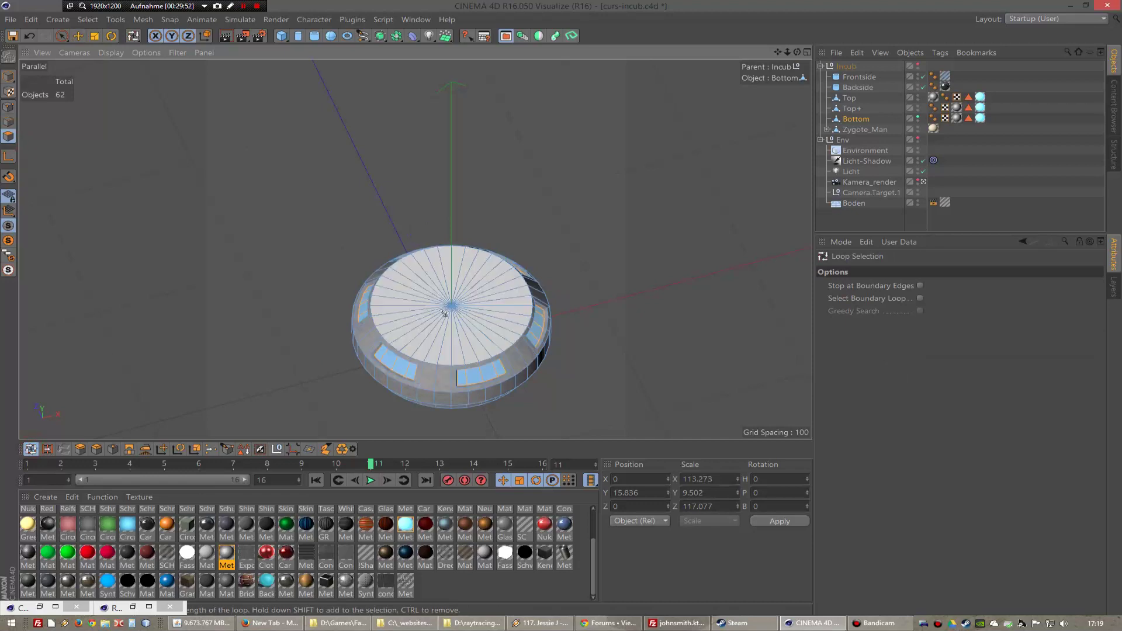
pyautogui.click(447, 316)
pyautogui.click(112, 449)
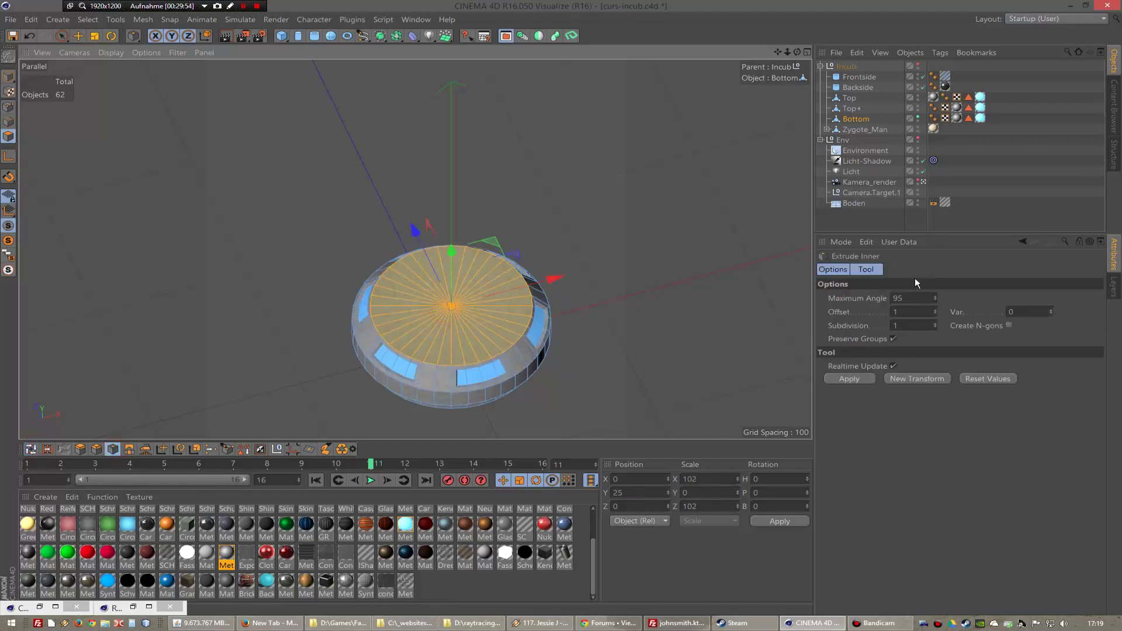
pyautogui.click(912, 311)
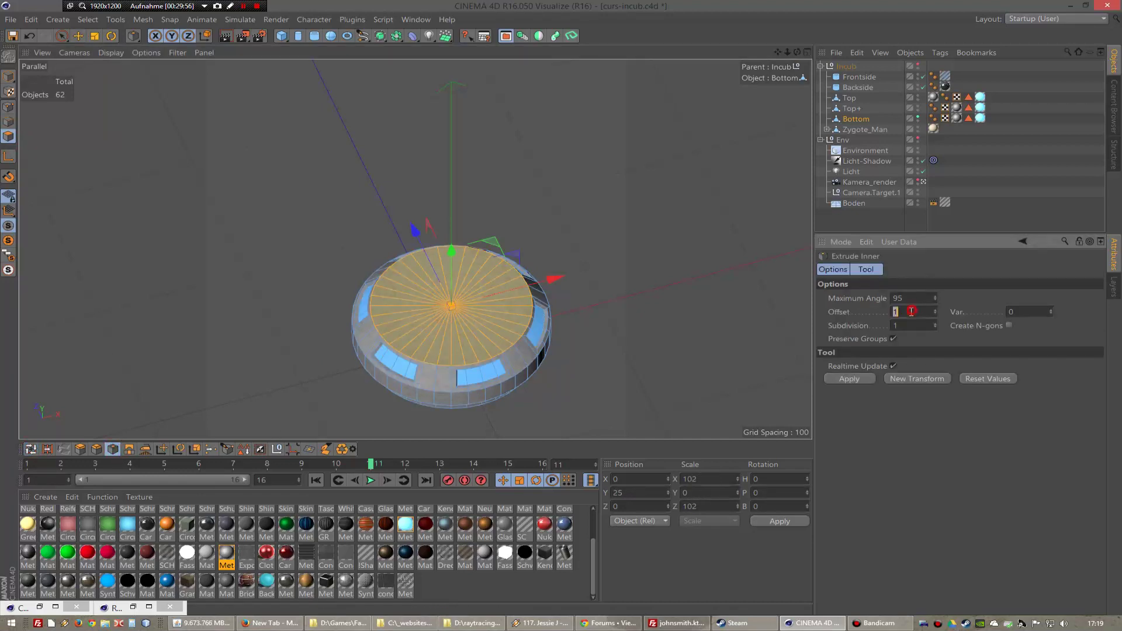
pyautogui.click(860, 379)
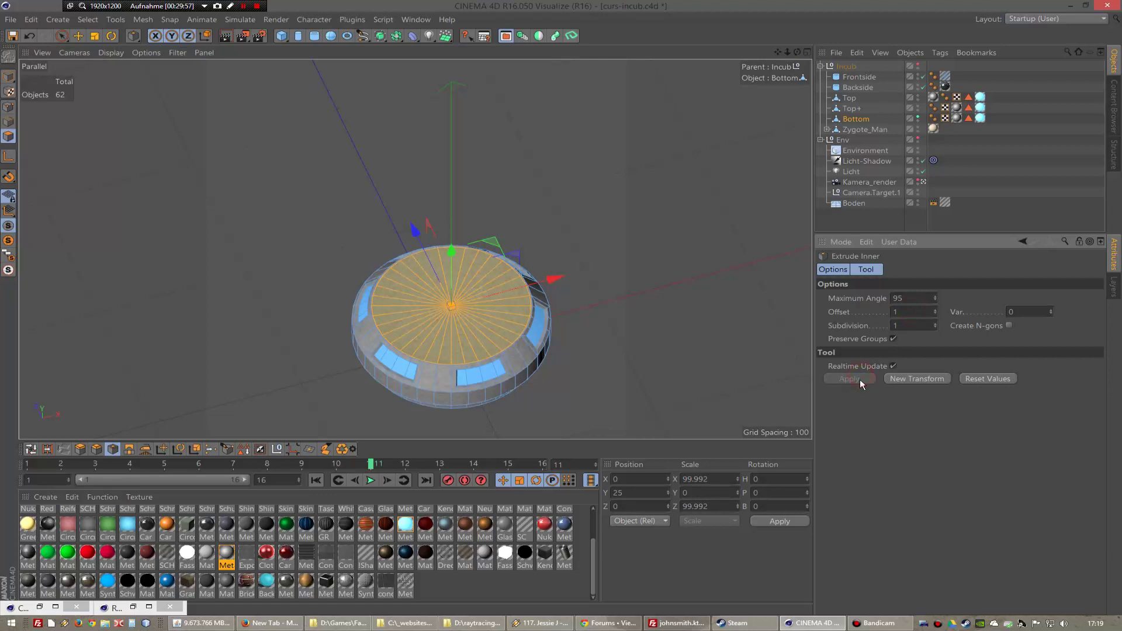
pyautogui.click(916, 313)
pyautogui.write('20')
pyautogui.press('Return')
pyautogui.write('0')
pyautogui.press('Return')
# - Extrude the inset cap downward to sink a central hole
pyautogui.click(80, 449)
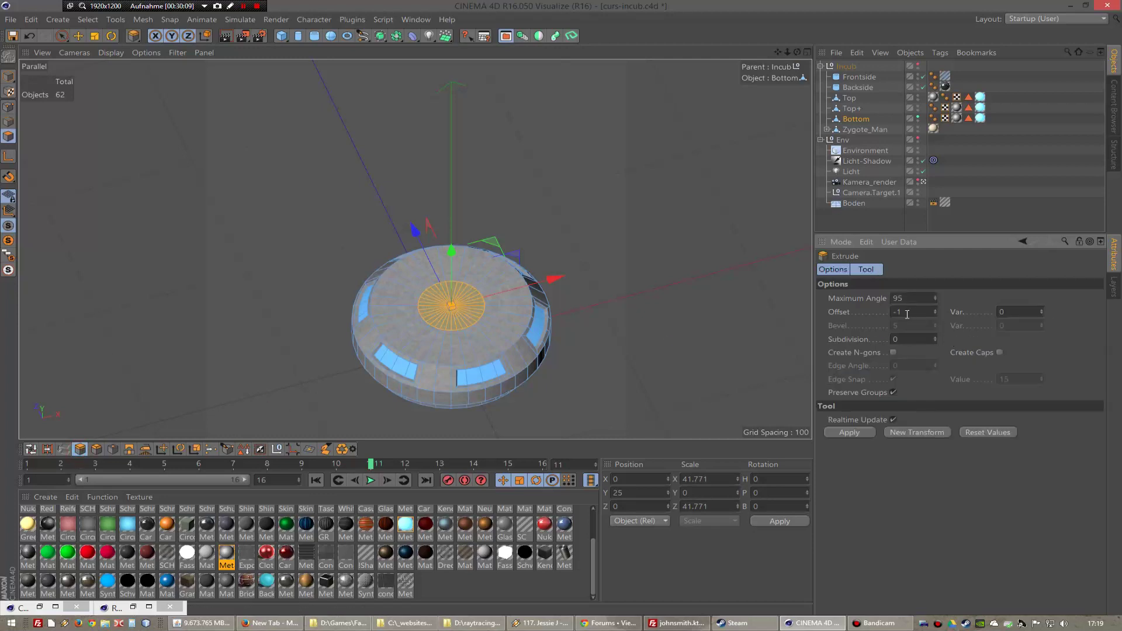
pyautogui.click(847, 433)
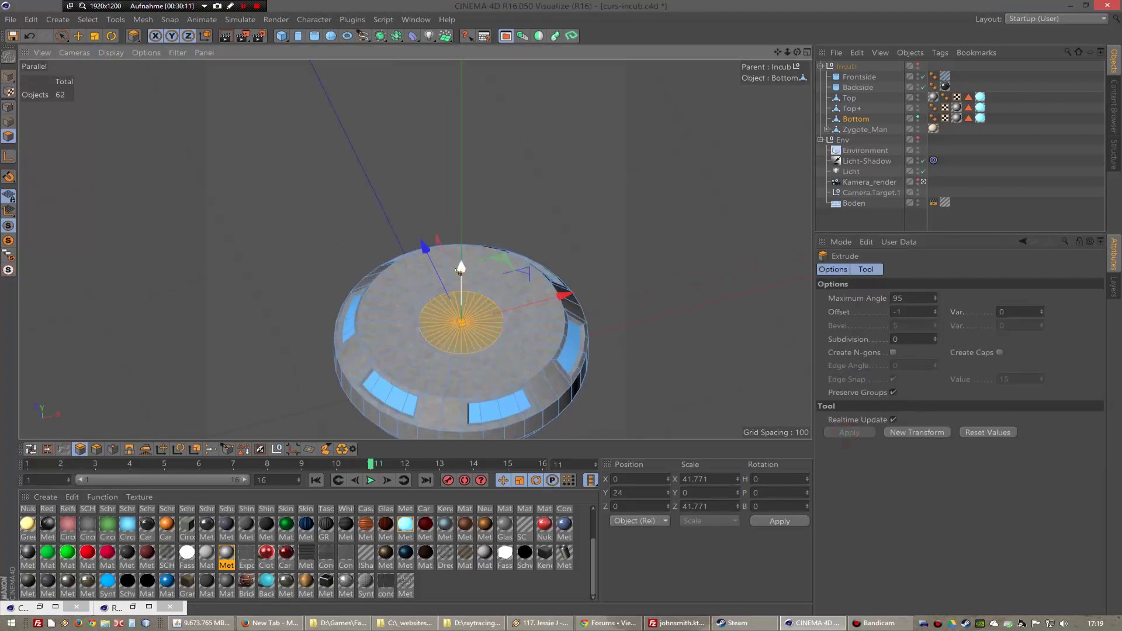
pyautogui.moveTo(461, 272); pyautogui.dragTo(461, 276)
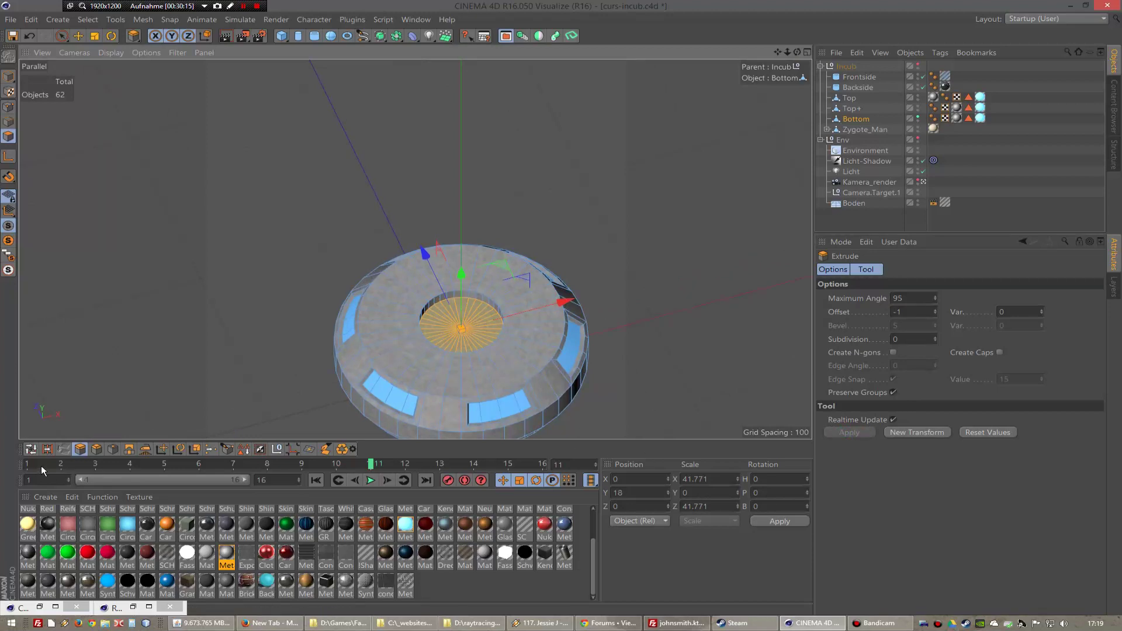
# - Loop-select the top ring around the hole and Extrude Inner it by 20
pyautogui.click(31, 449)
pyautogui.click(392, 363)
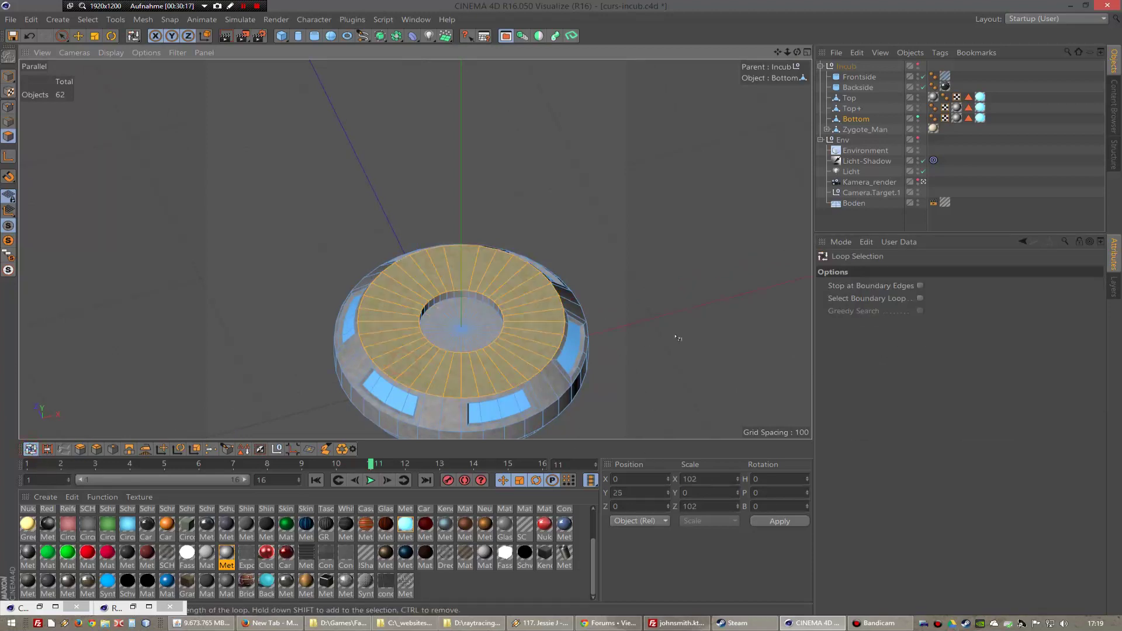
pyautogui.click(113, 449)
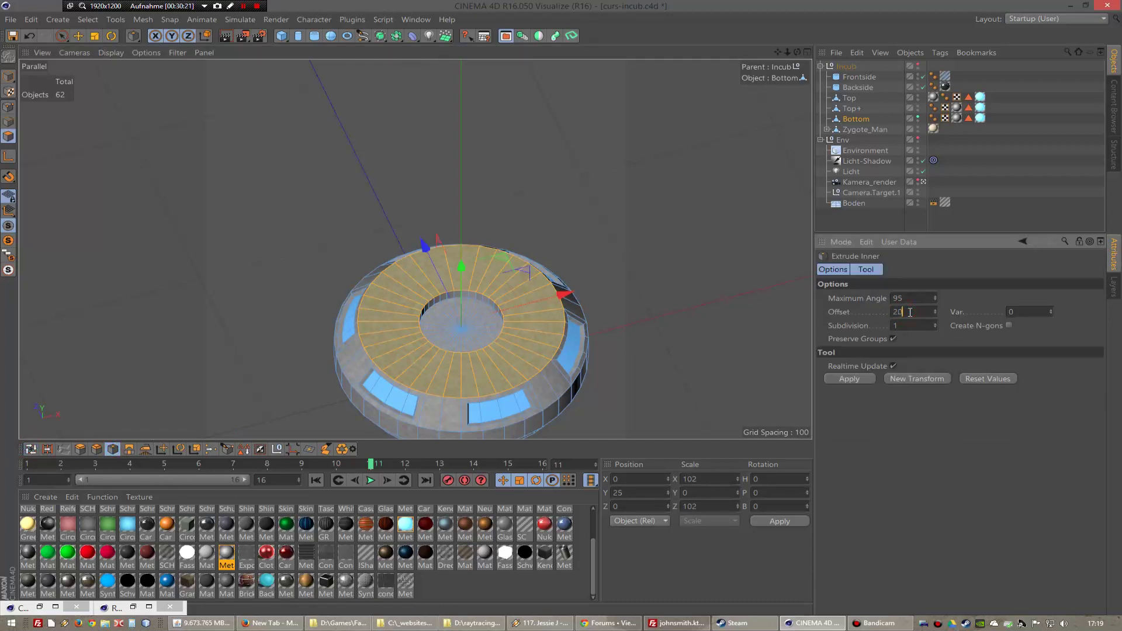
pyautogui.press('Return')
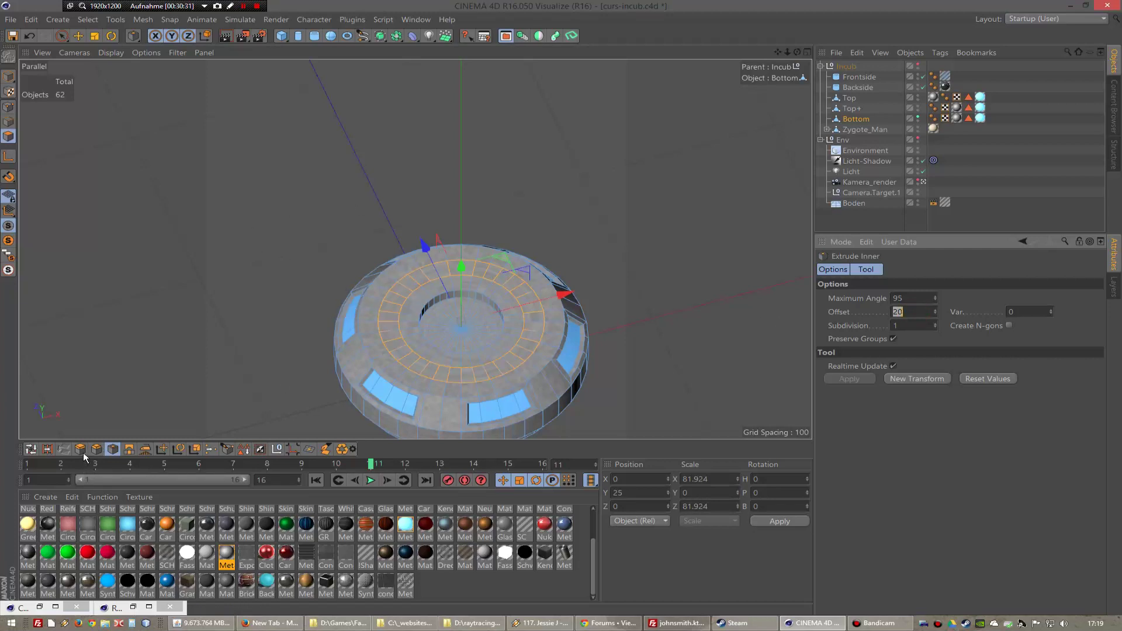
# - Scale the ring's inner edge loop to 70 and the larger loop to 82
pyautogui.click(31, 449)
pyautogui.click(9, 122)
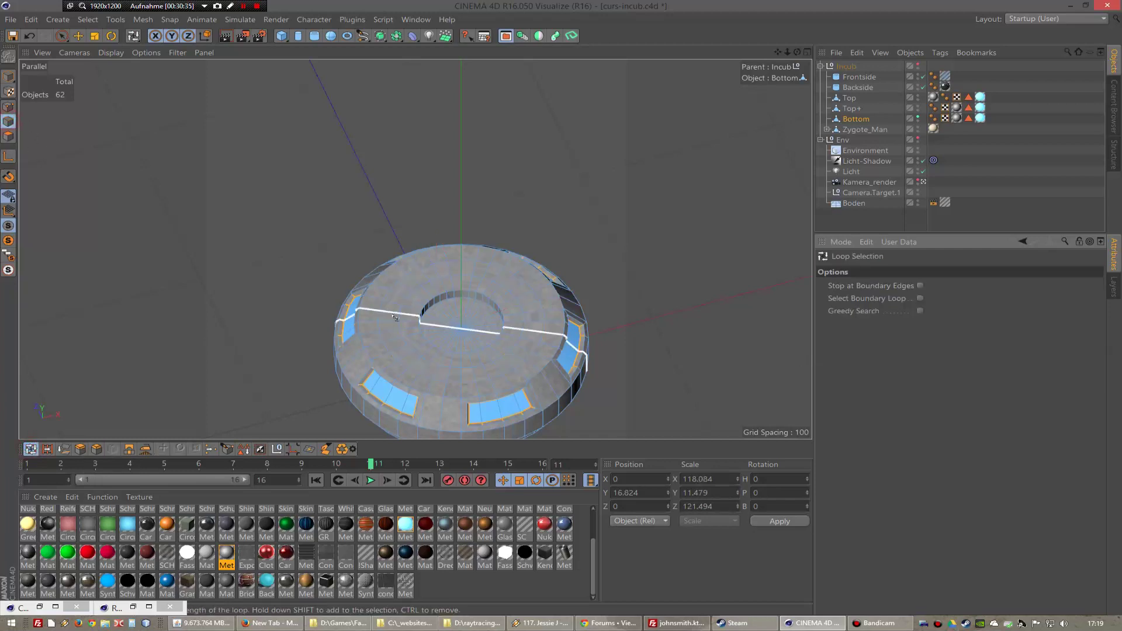
pyautogui.click(397, 322)
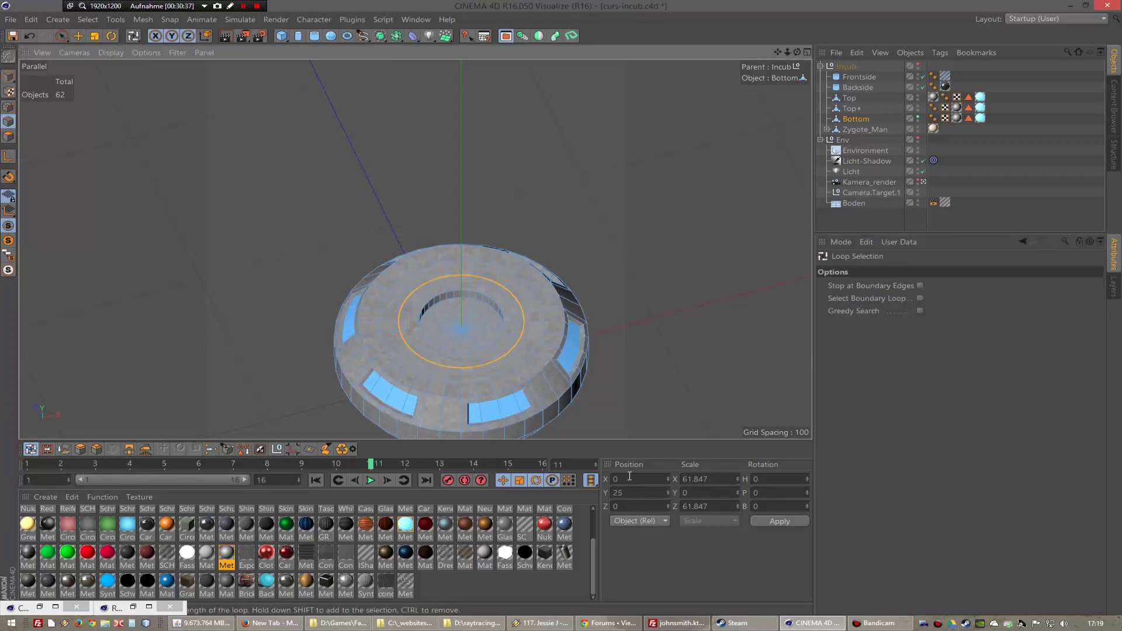
pyautogui.click(728, 481)
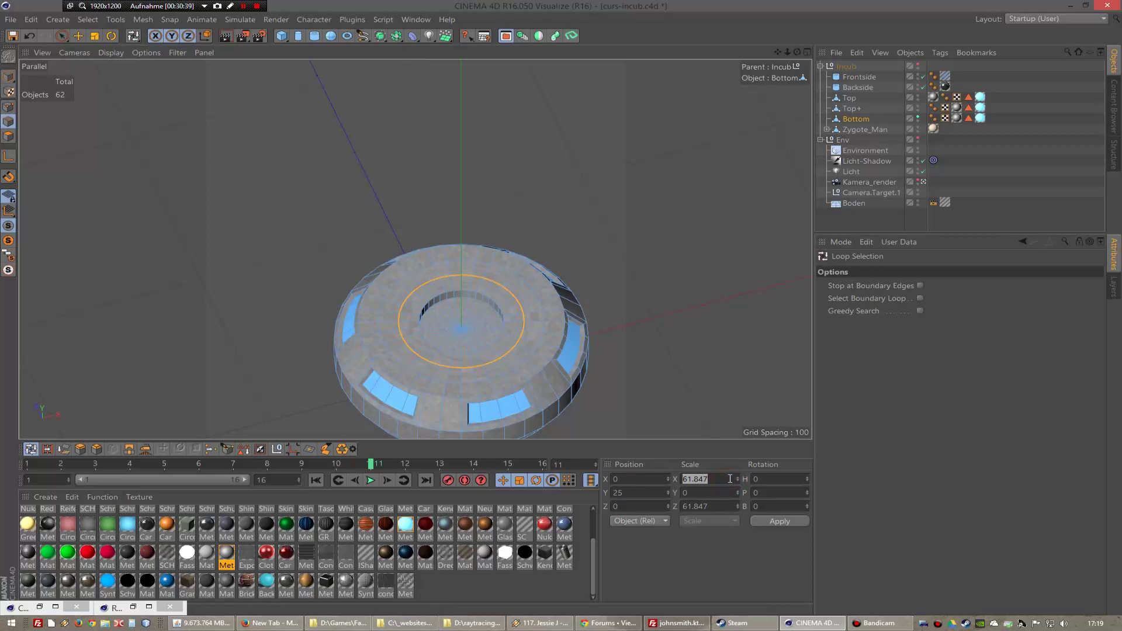
pyautogui.write('70')
pyautogui.click(724, 507)
pyautogui.write('70')
pyautogui.press('Return')
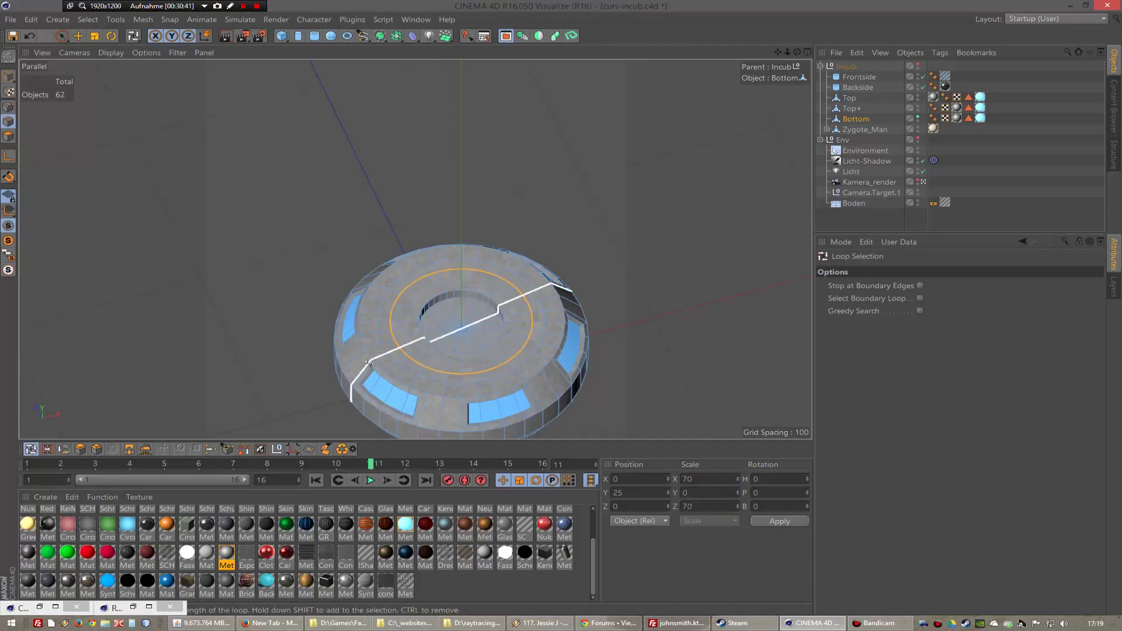
pyautogui.click(393, 358)
pyautogui.click(721, 478)
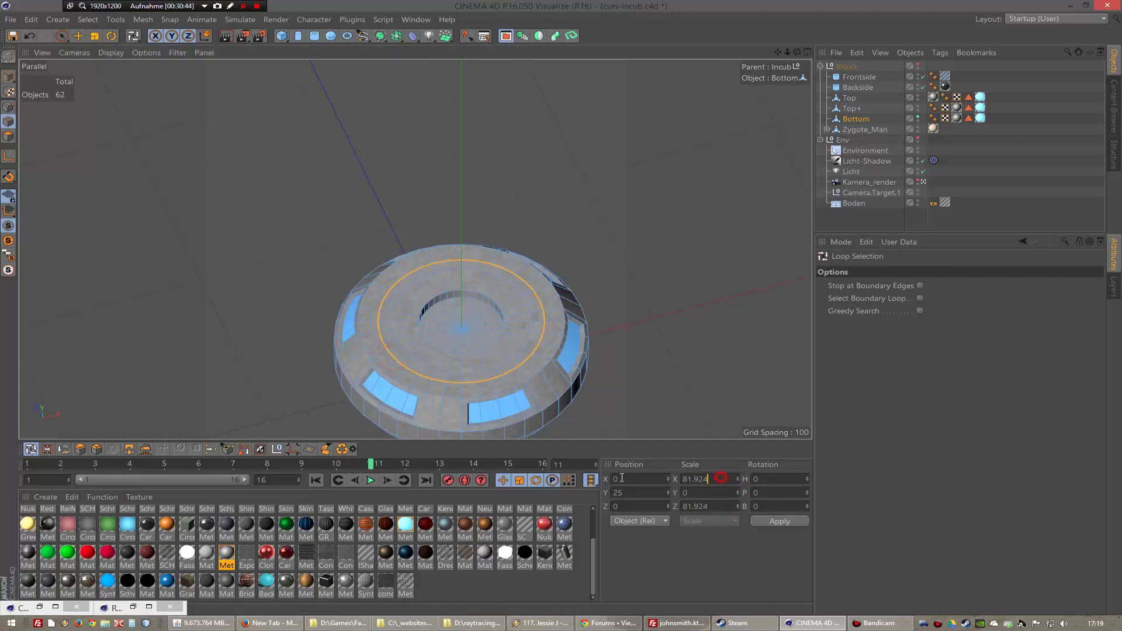
pyautogui.write('82')
pyautogui.click(711, 506)
pyautogui.write('82')
pyautogui.press('Return')
# - Extrude the polygon ring with offset 1, undoing a trial downward move
pyautogui.keyDown('ctrl'); pyautogui.click(8, 136); pyautogui.keyUp('ctrl')
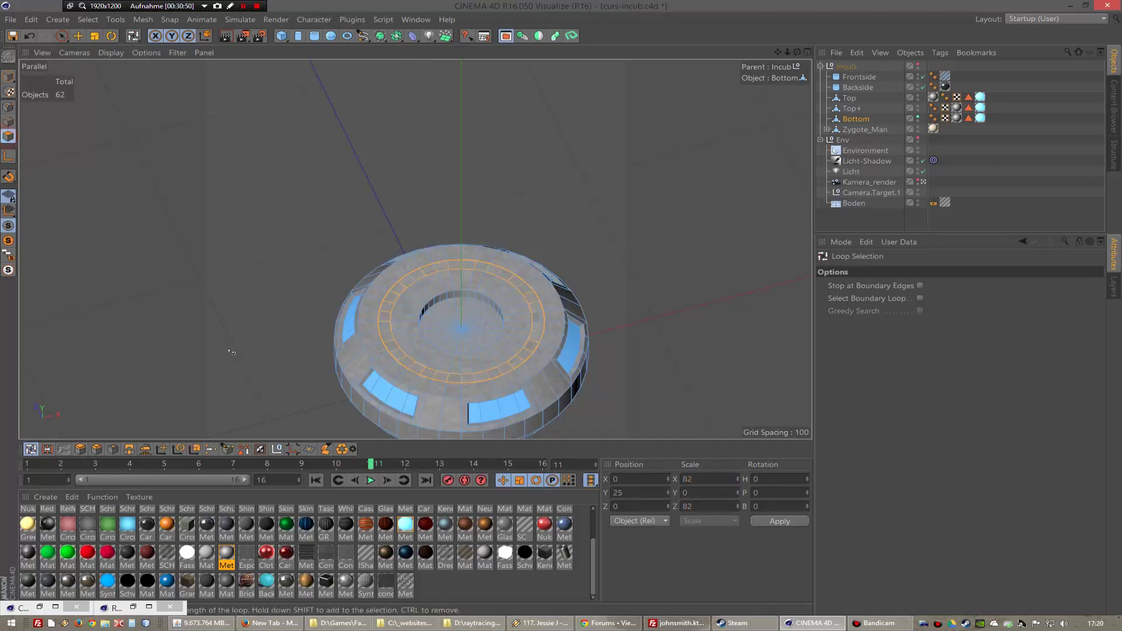
pyautogui.click(82, 449)
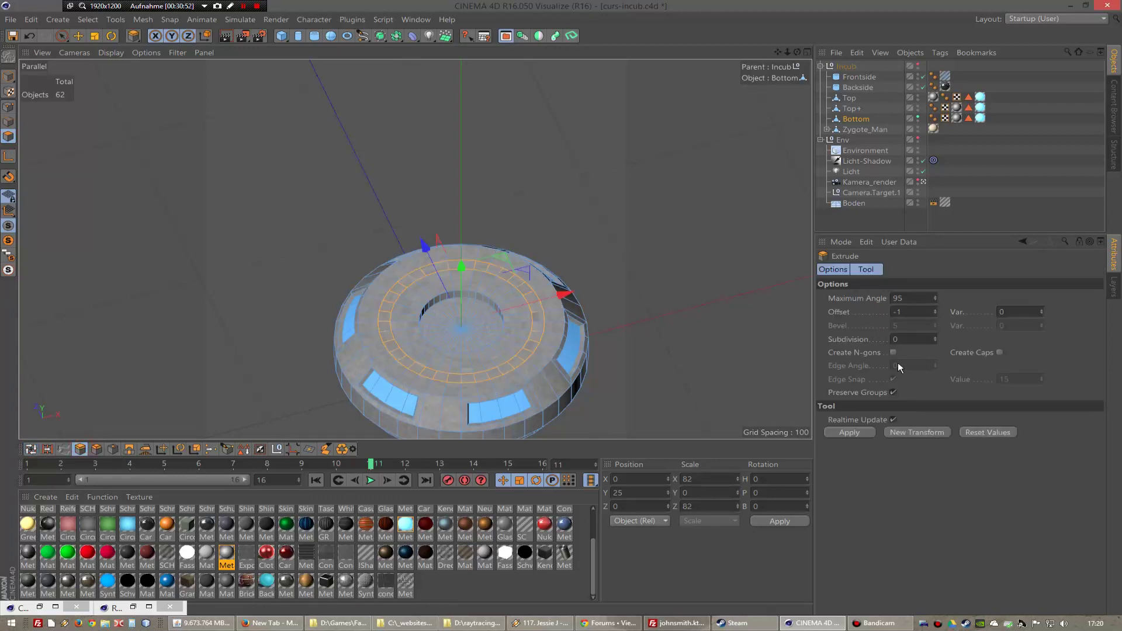
pyautogui.click(866, 433)
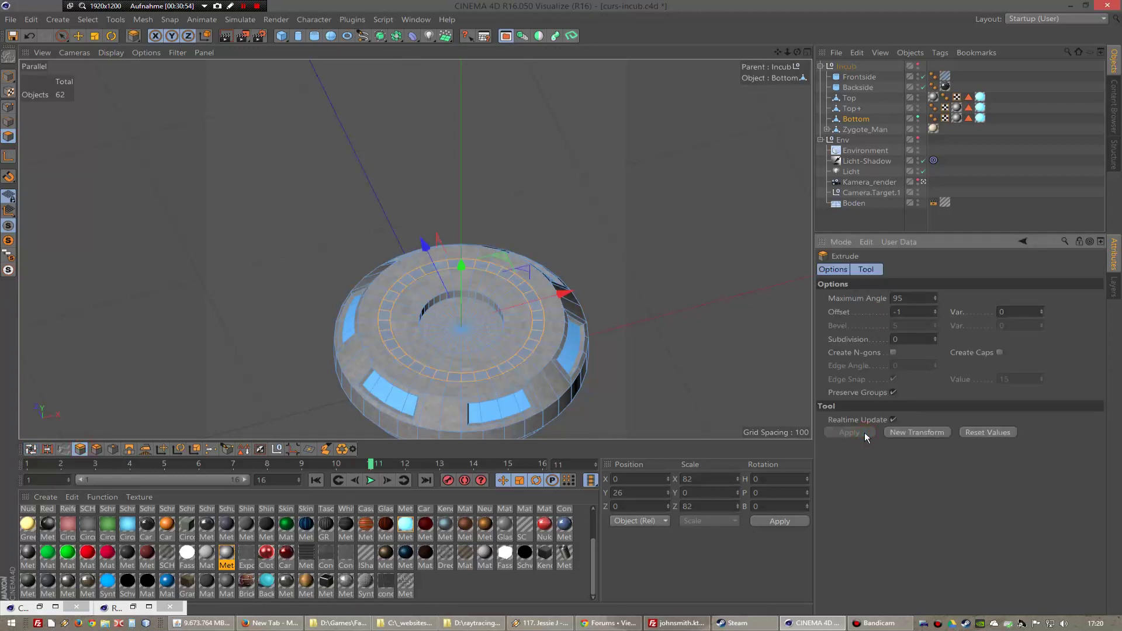
pyautogui.moveTo(778, 55); pyautogui.dragTo(795, 76)
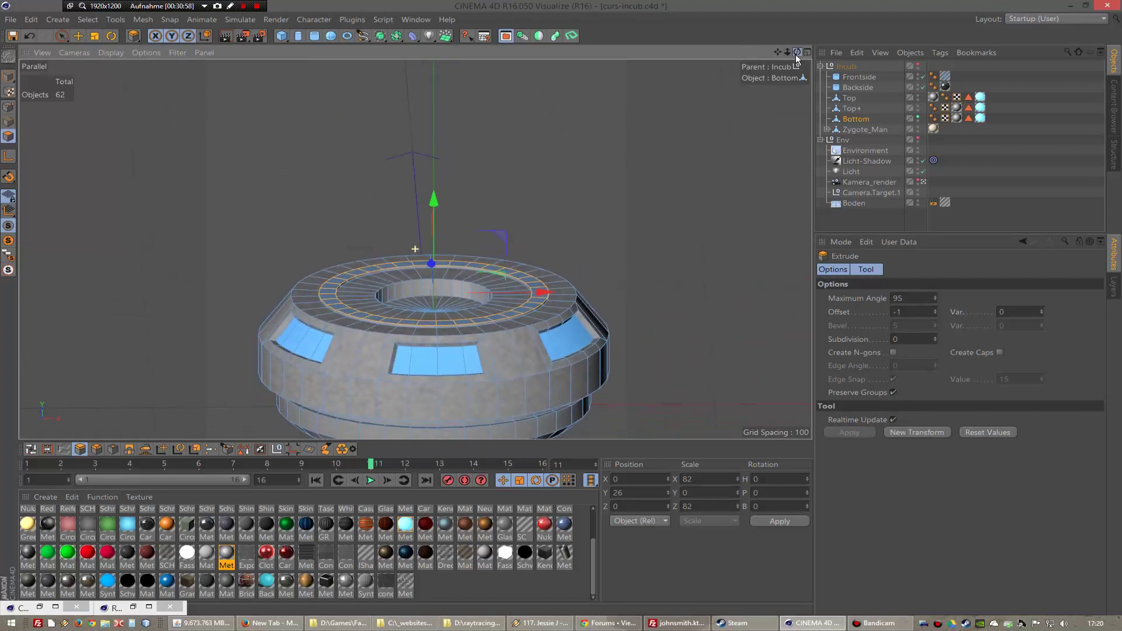
pyautogui.click(913, 314)
pyautogui.write('1')
pyautogui.press('Return')
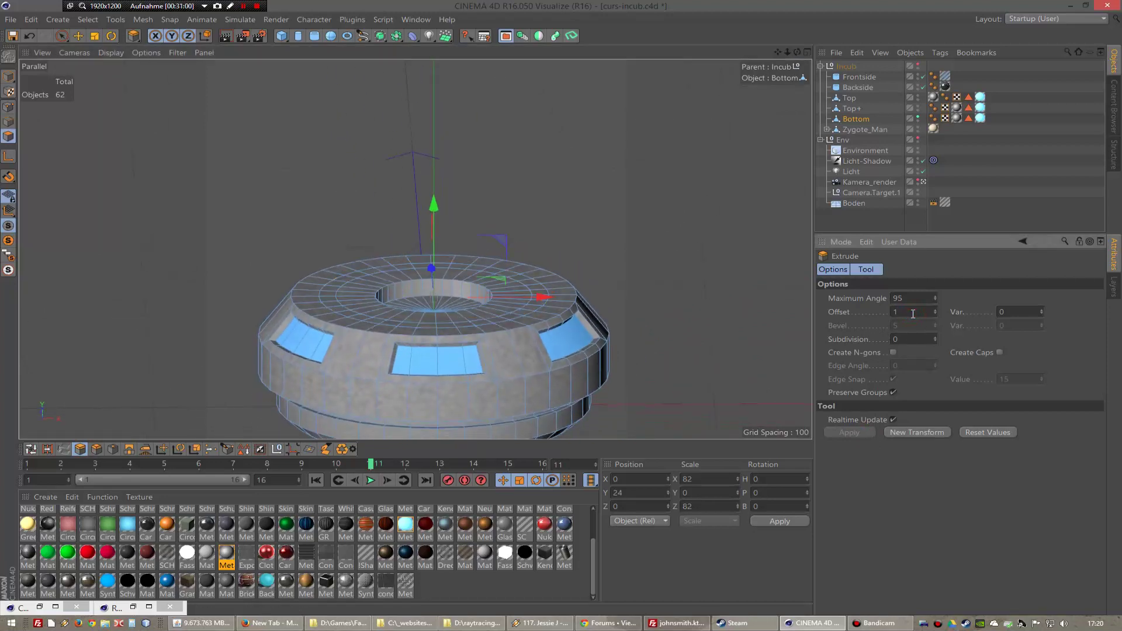
pyautogui.moveTo(433, 206); pyautogui.dragTo(433, 210)
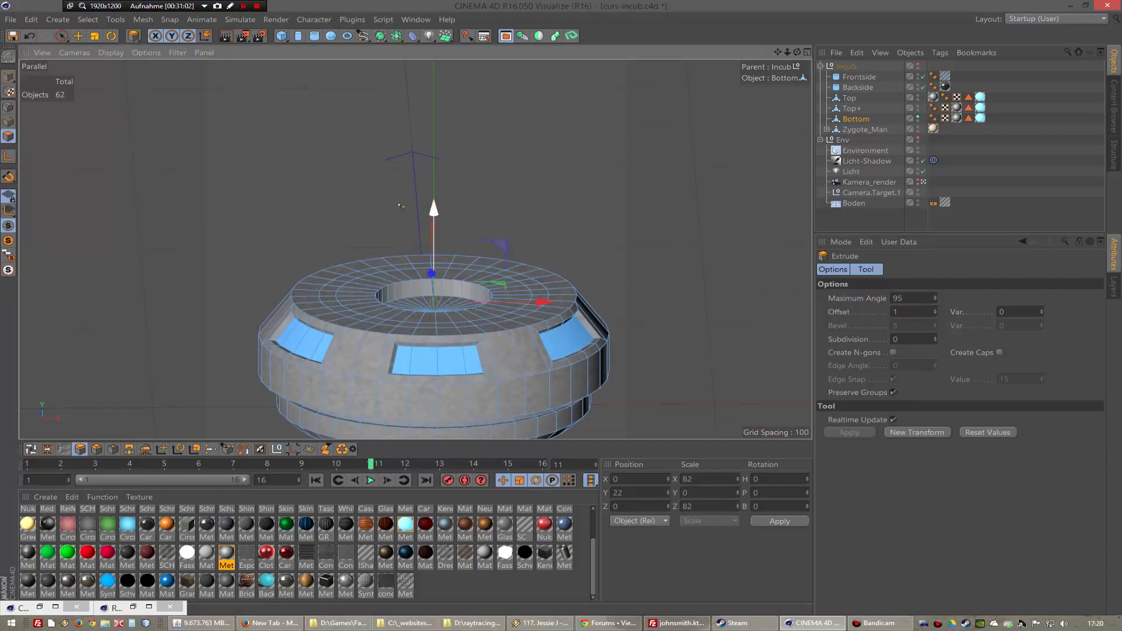
pyautogui.click(28, 36)
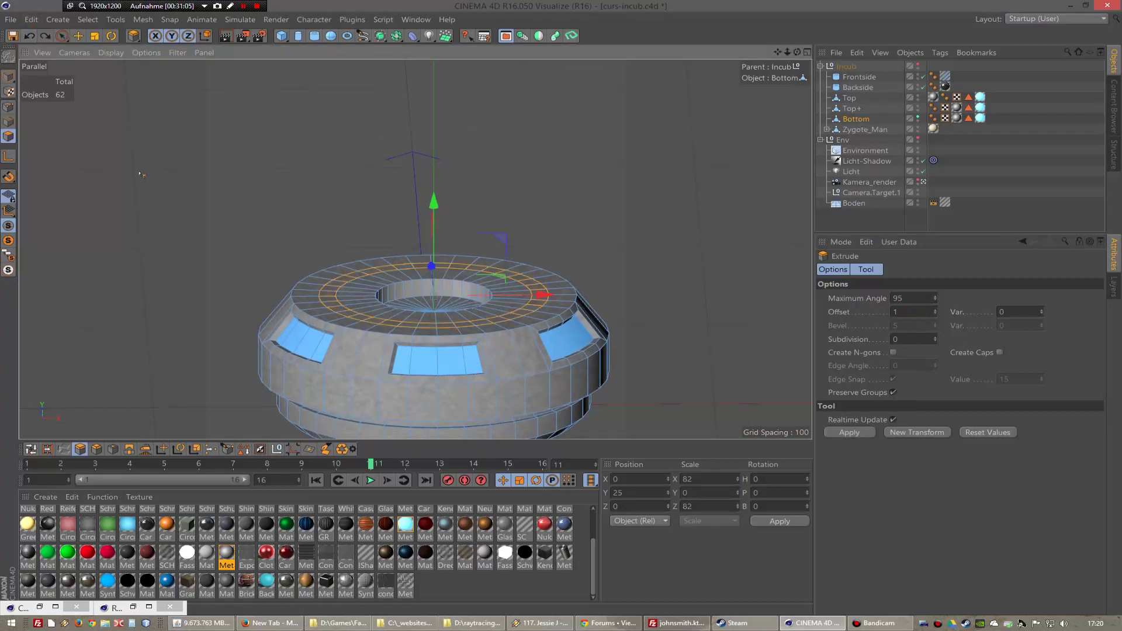
# - Change the ring's extrusion offset to -2 to recess the groove
pyautogui.click(8, 107)
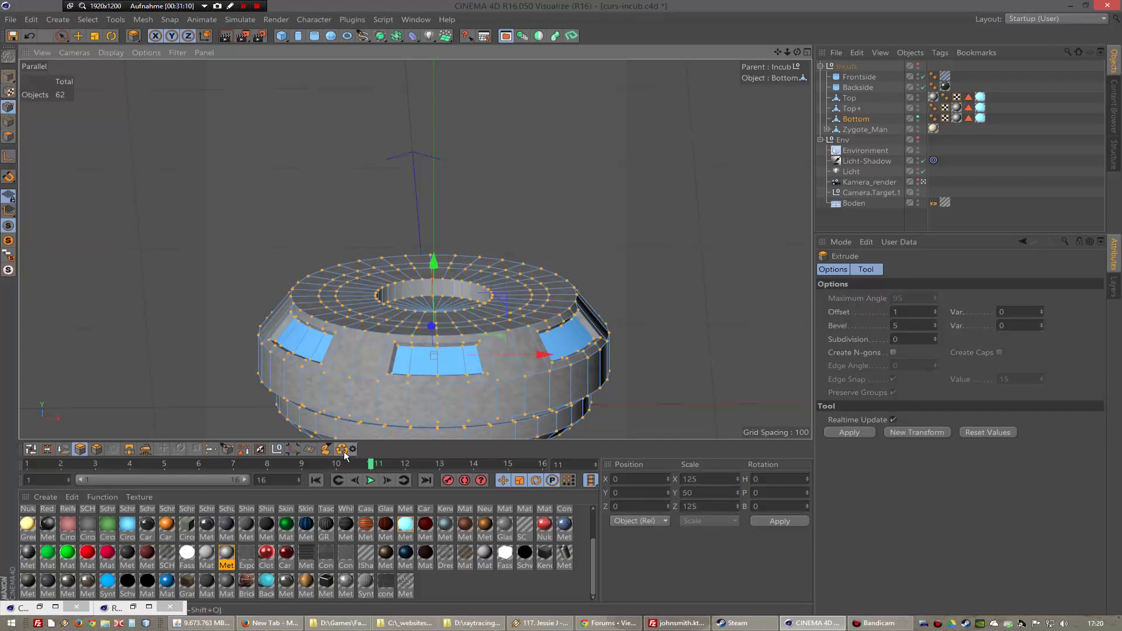
pyautogui.click(79, 451)
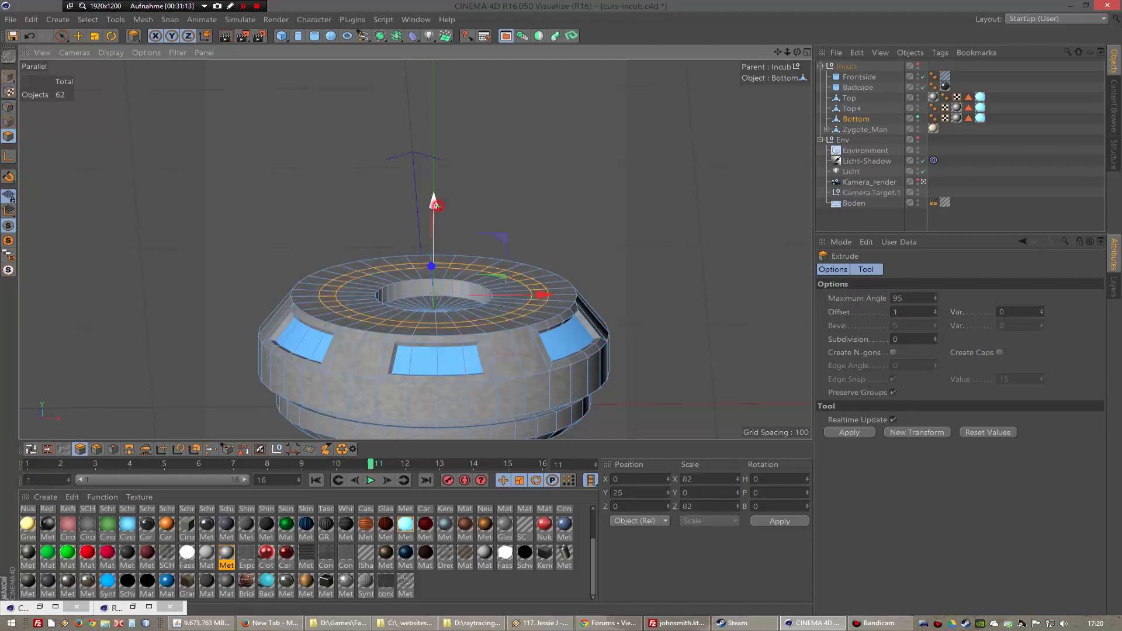
pyautogui.moveTo(435, 205)
pyautogui.mouseDown()
pyautogui.moveTo(433, 214)
pyautogui.moveTo(434, 193)
pyautogui.moveTo(431, 214)
pyautogui.moveTo(430, 205)
pyautogui.mouseUp()
pyautogui.click(909, 307)
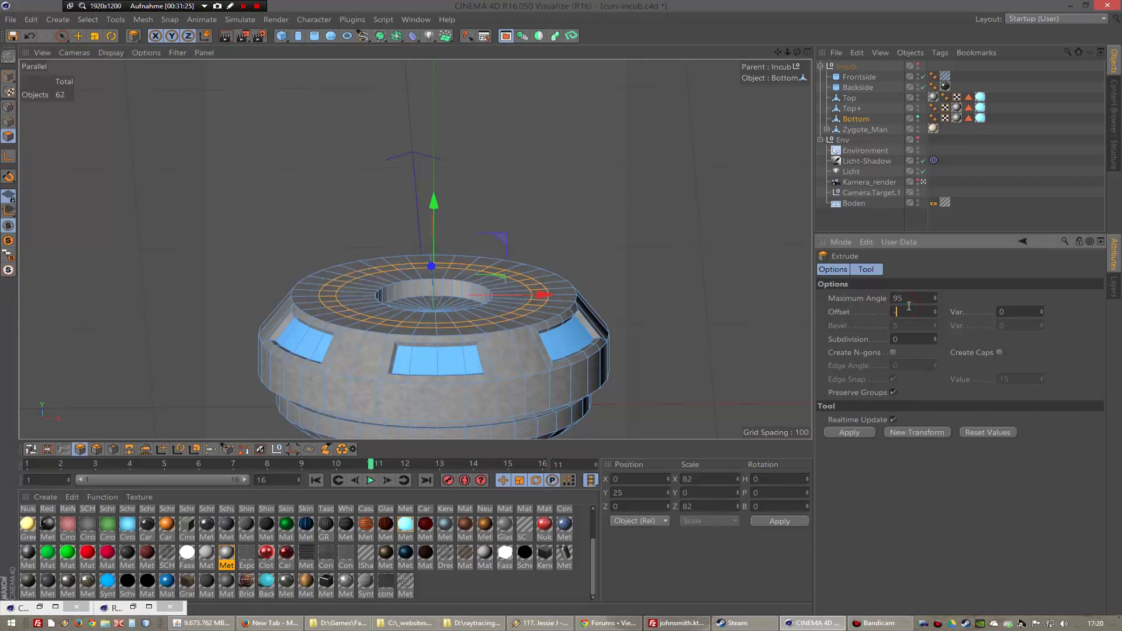
pyautogui.write('-2')
pyautogui.press('Return')
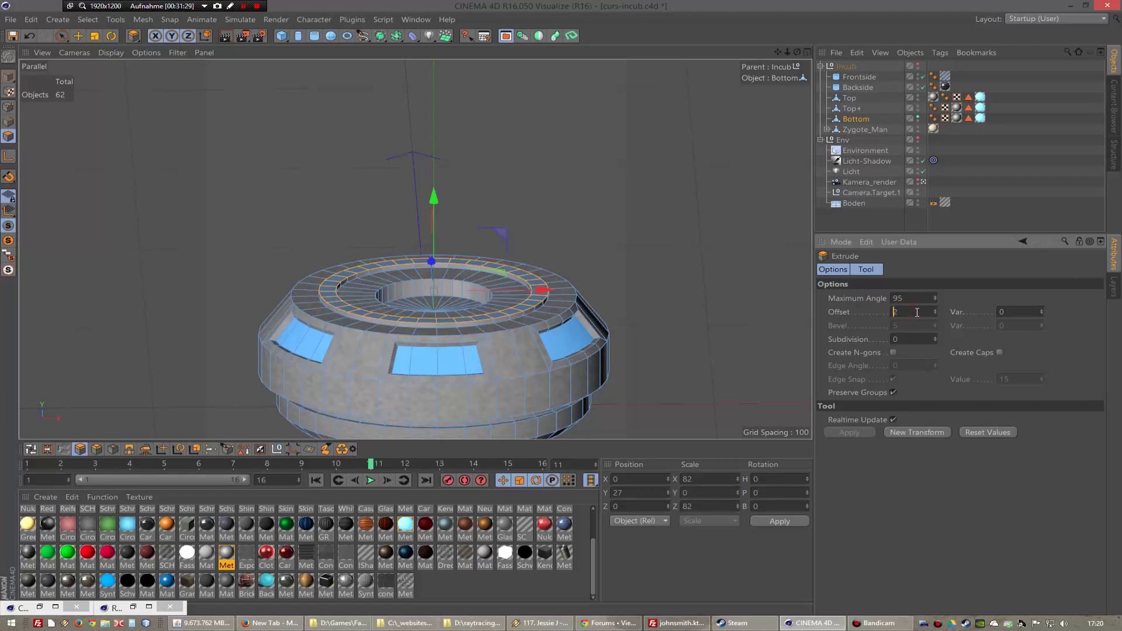
pyautogui.press('Return')
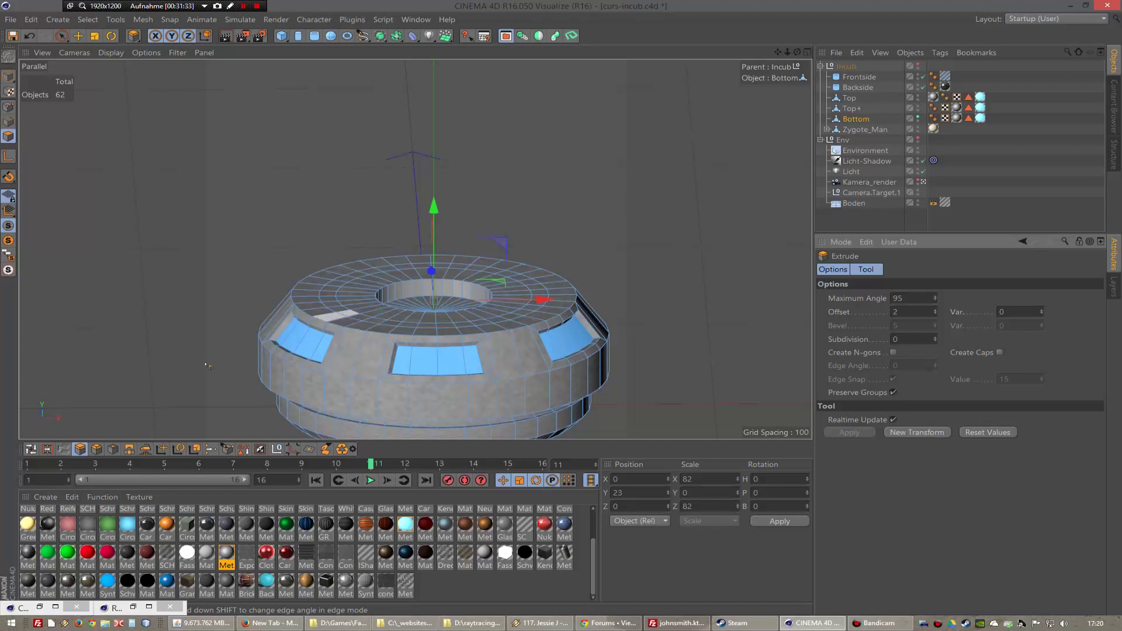
# - Loop-select the inner and outer top polygon rings, then undo that selection
pyautogui.press('u')
pyautogui.press('l')
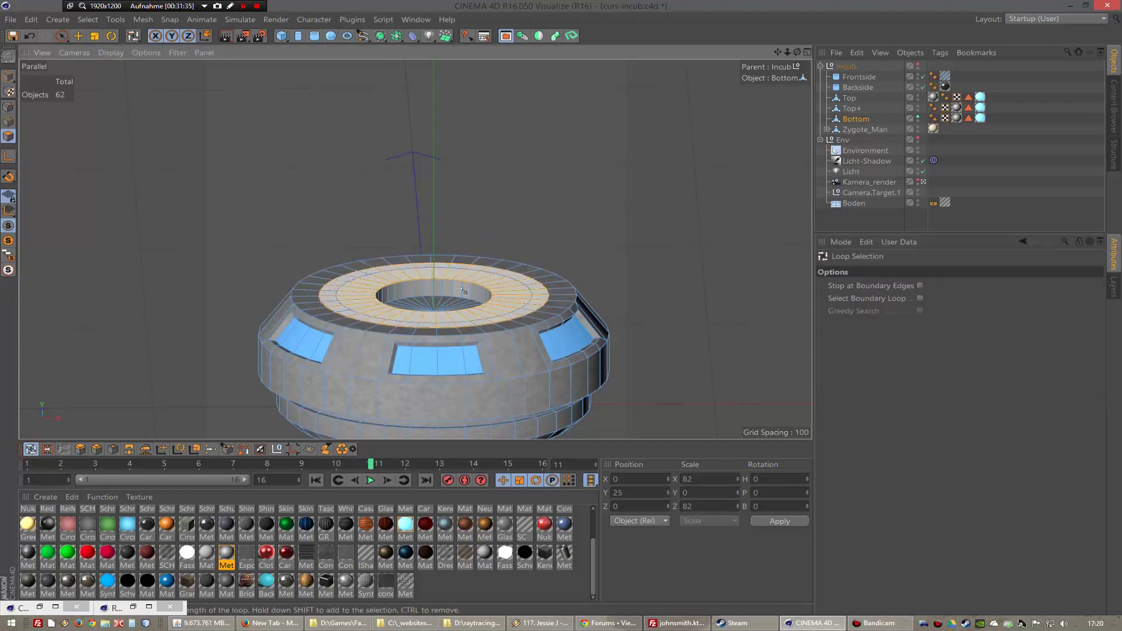
pyautogui.click(462, 286)
pyautogui.moveTo(797, 52); pyautogui.dragTo(796, 106)
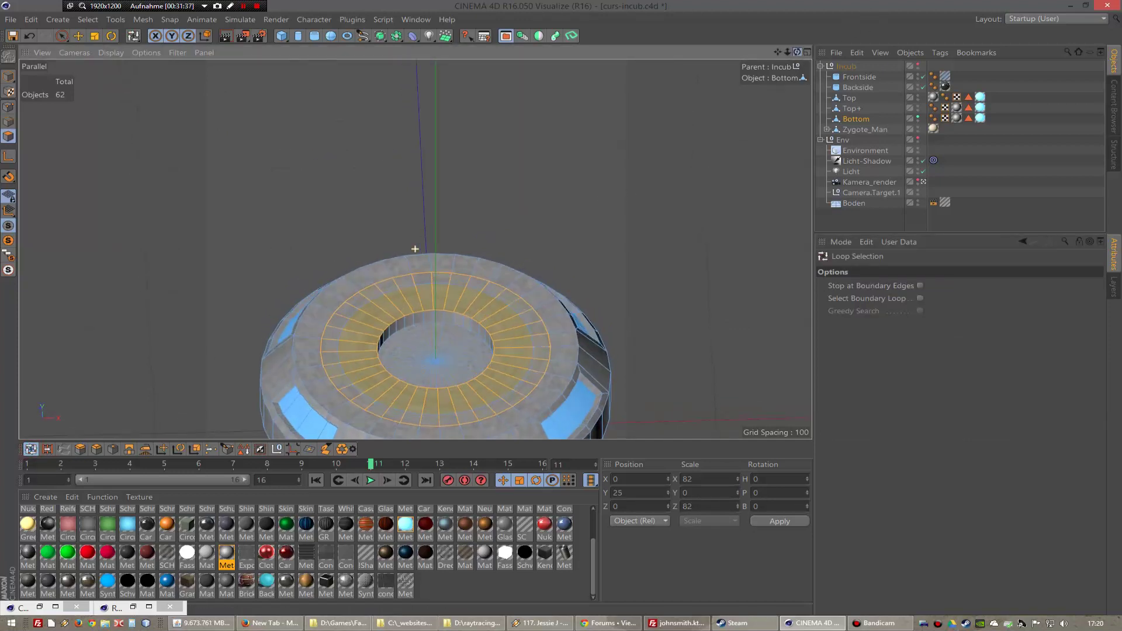
pyautogui.moveTo(777, 52); pyautogui.dragTo(777, 23)
pyautogui.keyDown('shift'); pyautogui.click(337, 260); pyautogui.keyUp('shift')
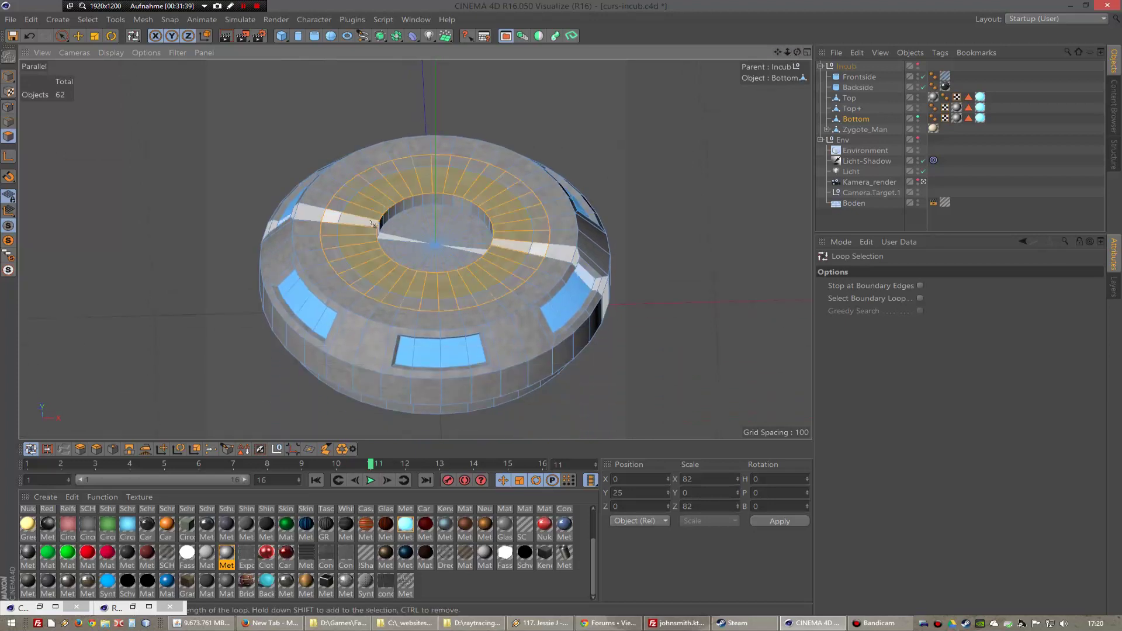
pyautogui.hotkey('ctrl', 'z')
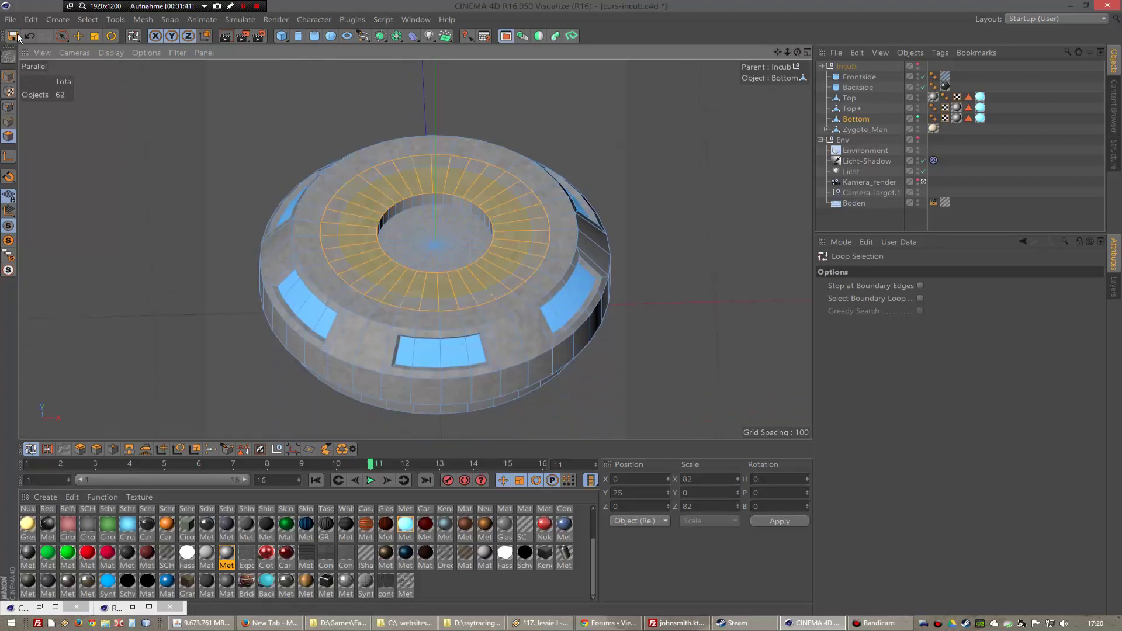
pyautogui.click(29, 36)
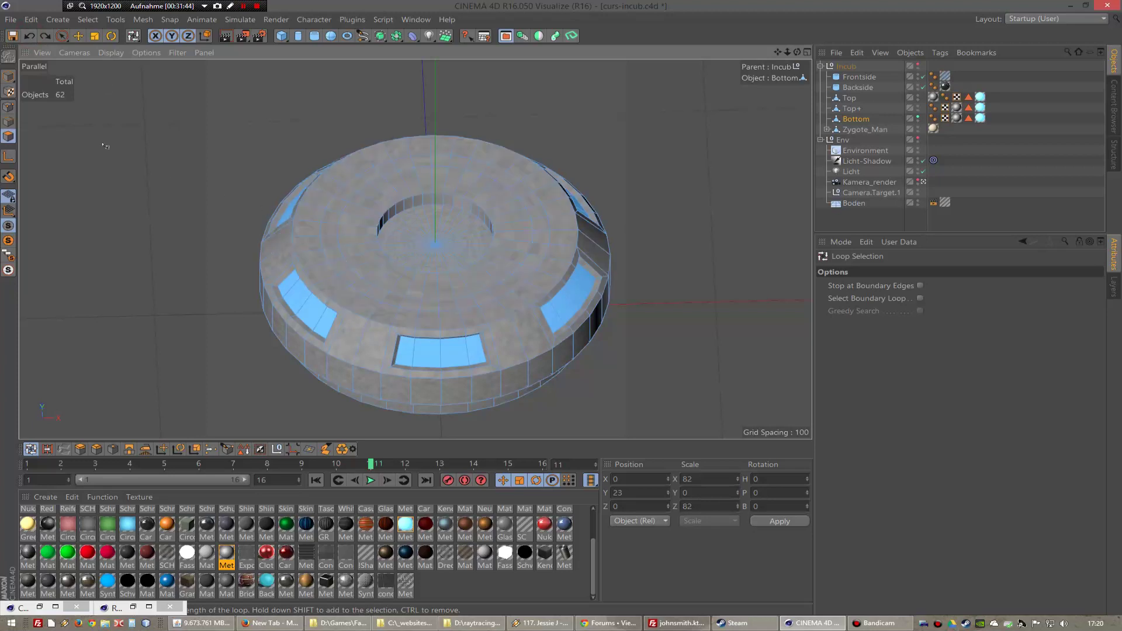
# - Try edge-loop selections around the top, stepping back with undo and redo
pyautogui.click(8, 121)
pyautogui.click(380, 177)
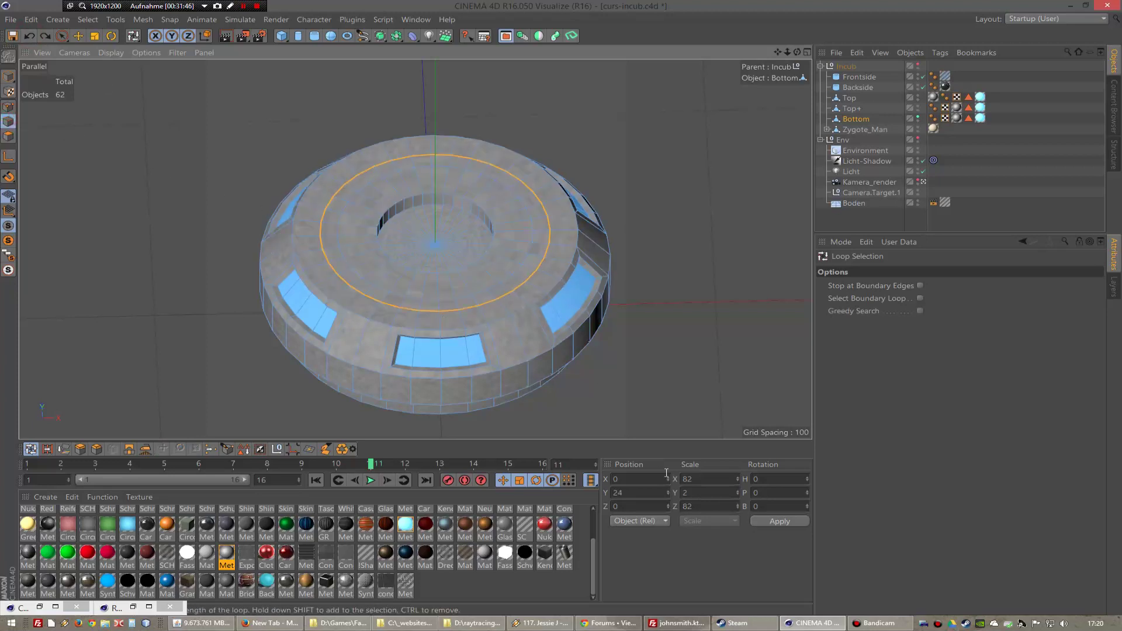
pyautogui.click(339, 255)
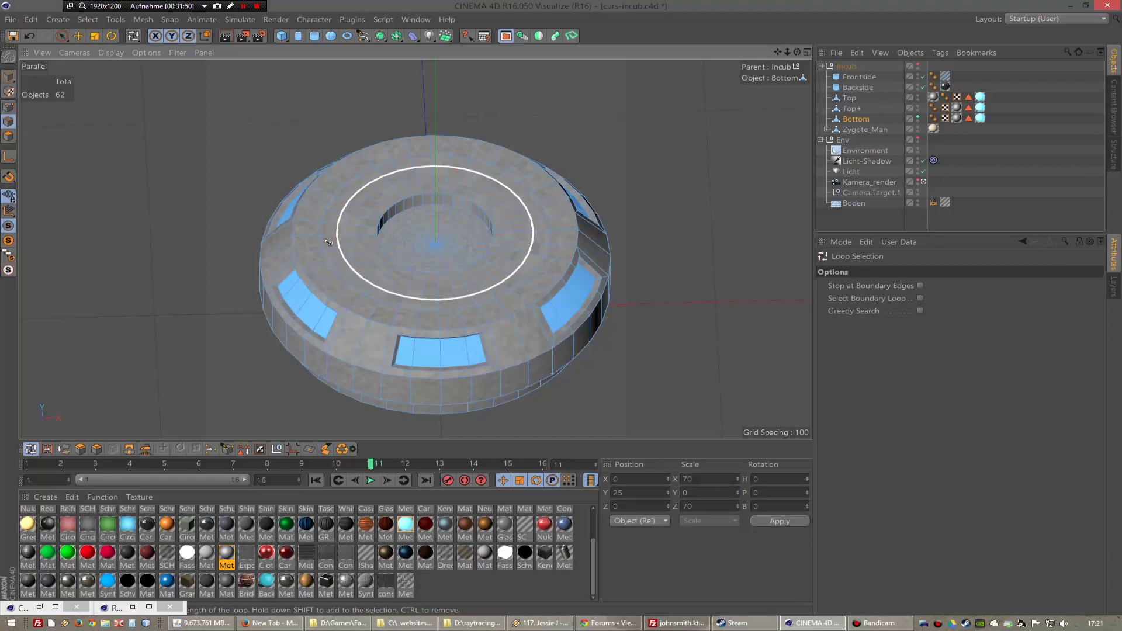
pyautogui.click(320, 243)
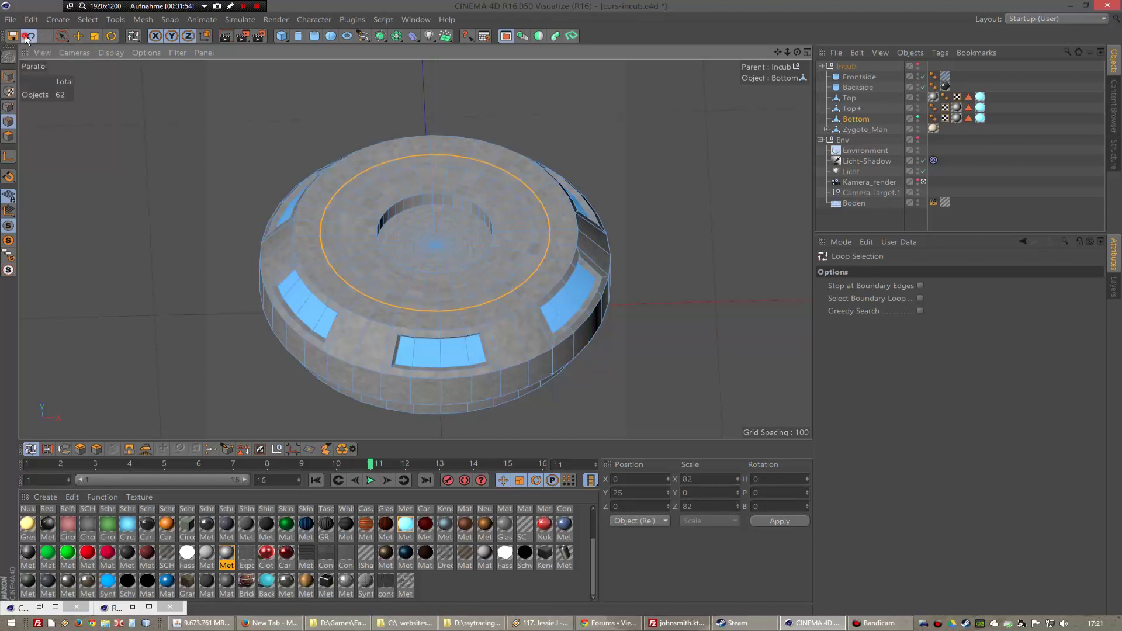
pyautogui.click(26, 37)
pyautogui.click(29, 38)
pyautogui.click(29, 37)
pyautogui.click(30, 38)
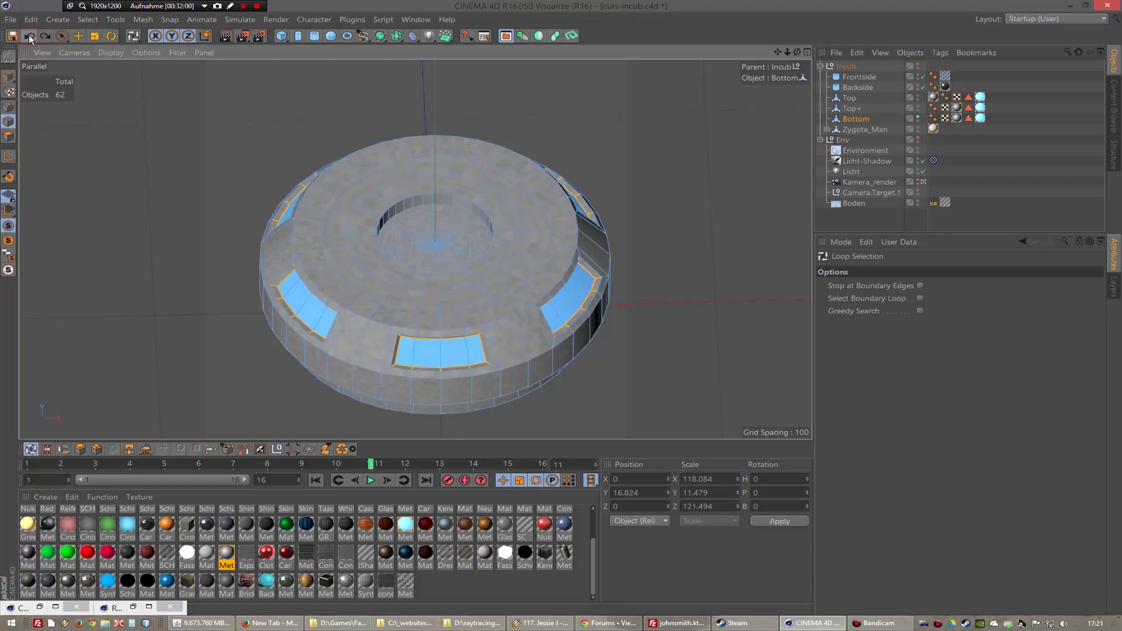
pyautogui.click(45, 36)
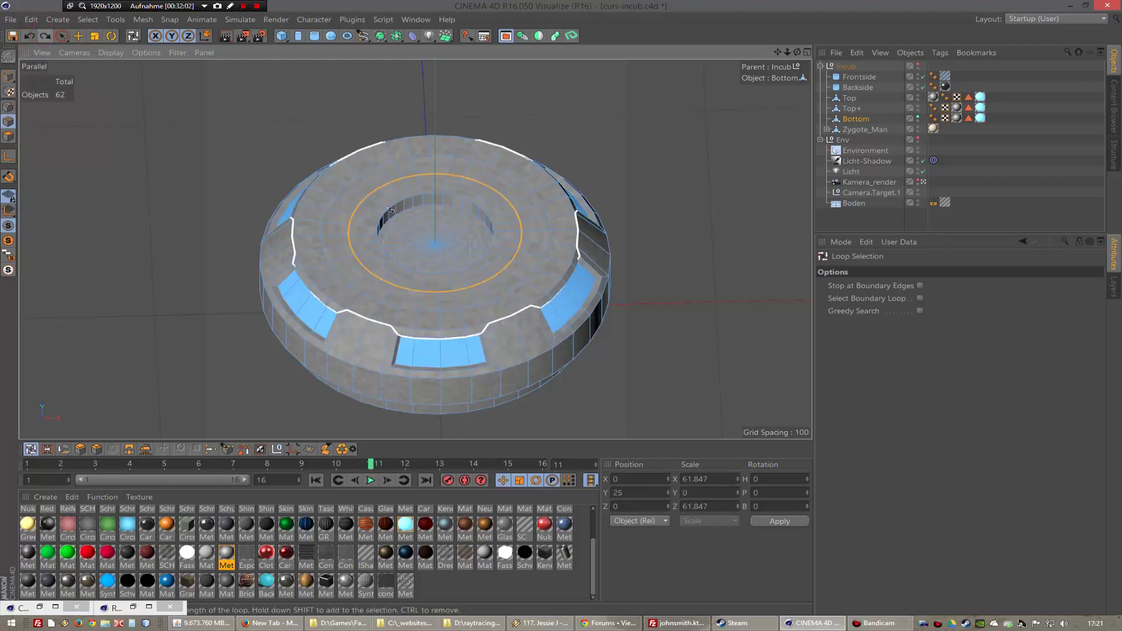
# - Select the top polygon ring, then undo back to the centre disc selection
pyautogui.click(8, 137)
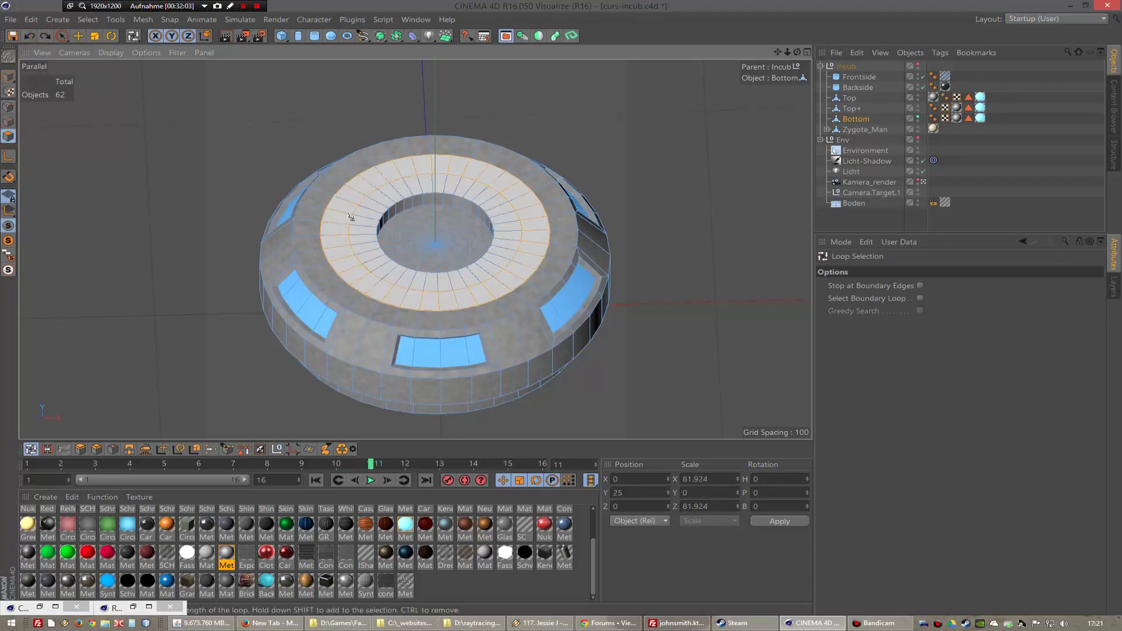
pyautogui.click(336, 237)
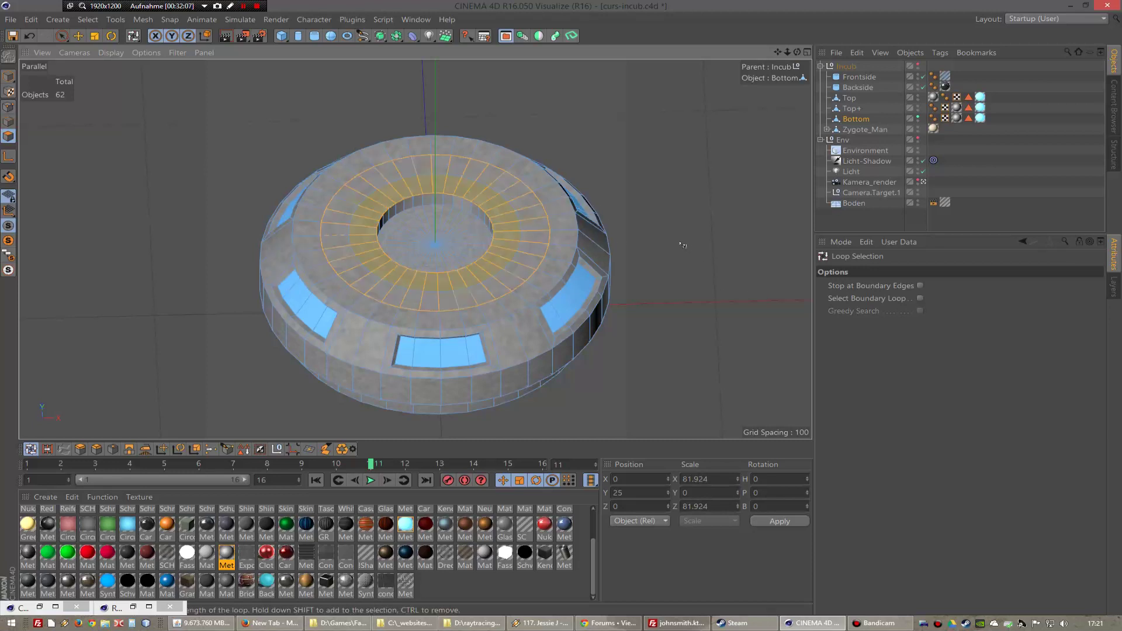
pyautogui.scroll(2, 413, 245)
pyautogui.scroll(2, 414, 245)
pyautogui.scroll(2, 414, 246)
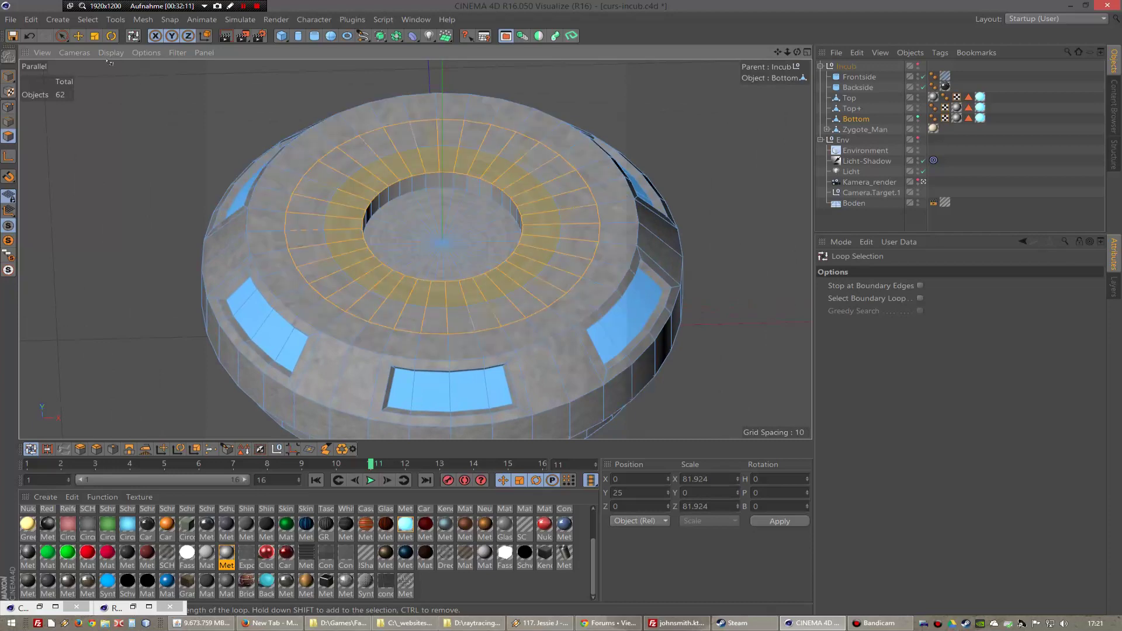
pyautogui.click(30, 36)
pyautogui.click(29, 36)
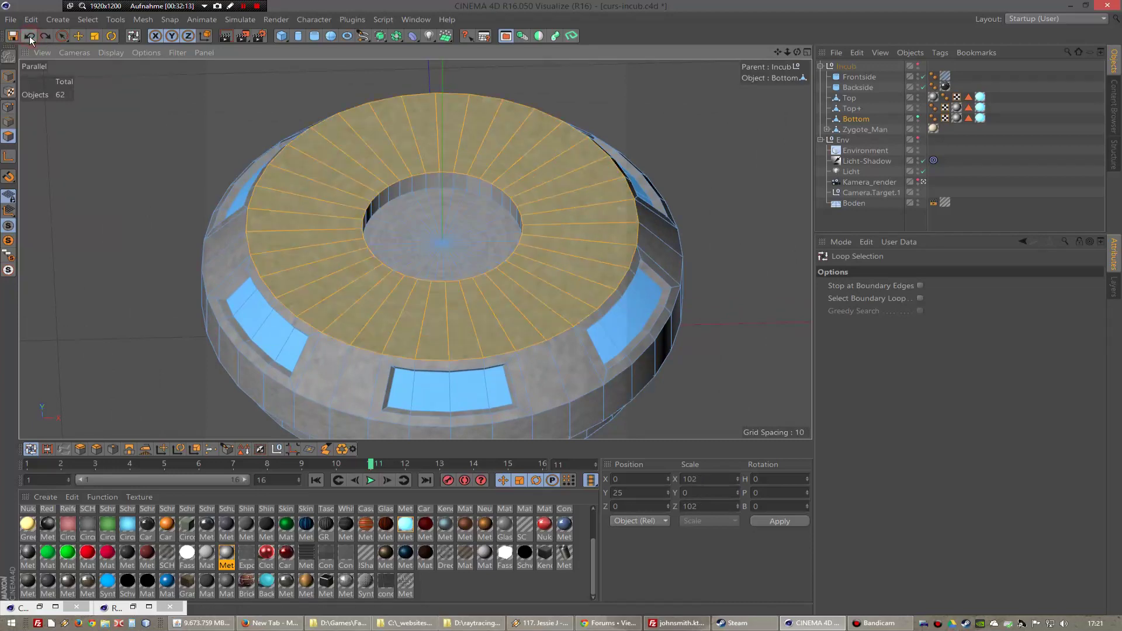
pyautogui.click(463, 225)
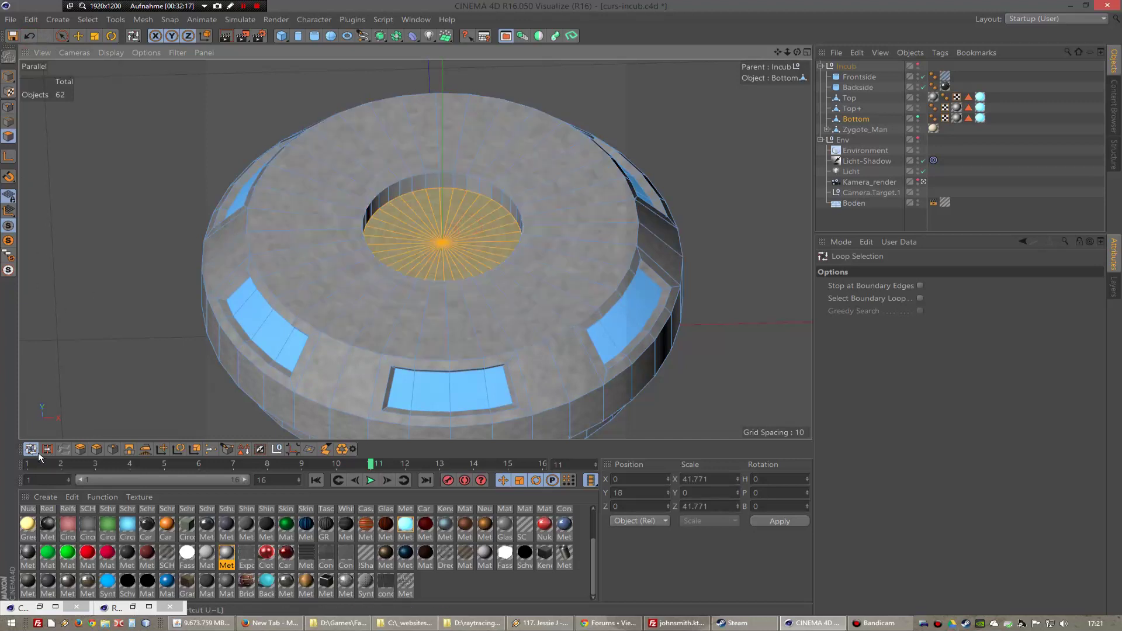
# - Ring-select the base's top polygon ring and extrude it with offset -2
pyautogui.click(47, 449)
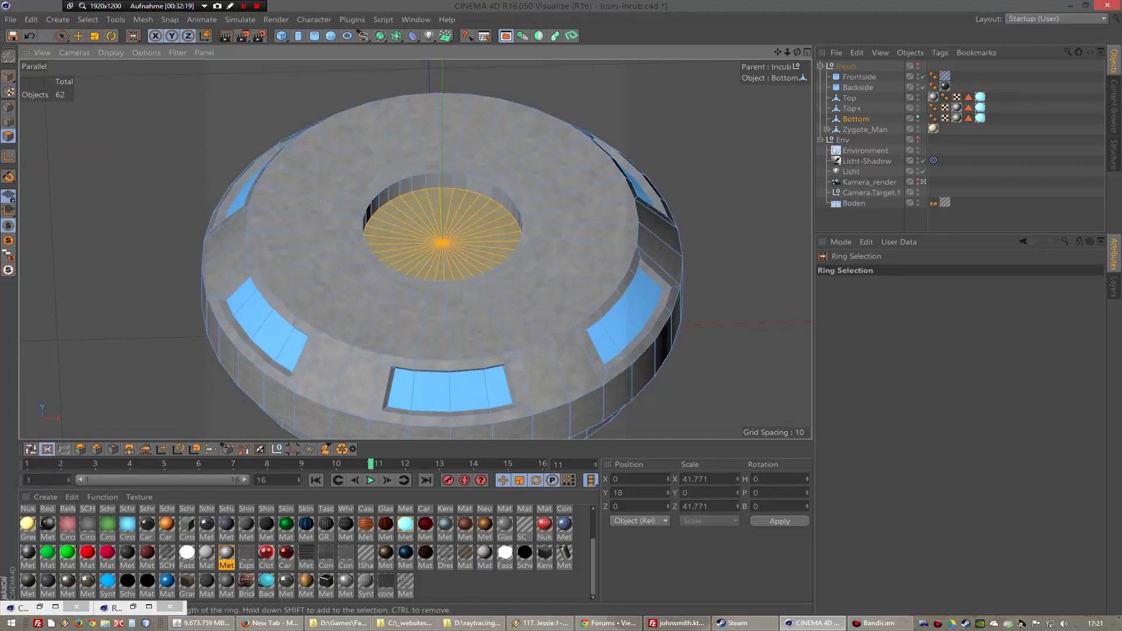
pyautogui.click(8, 125)
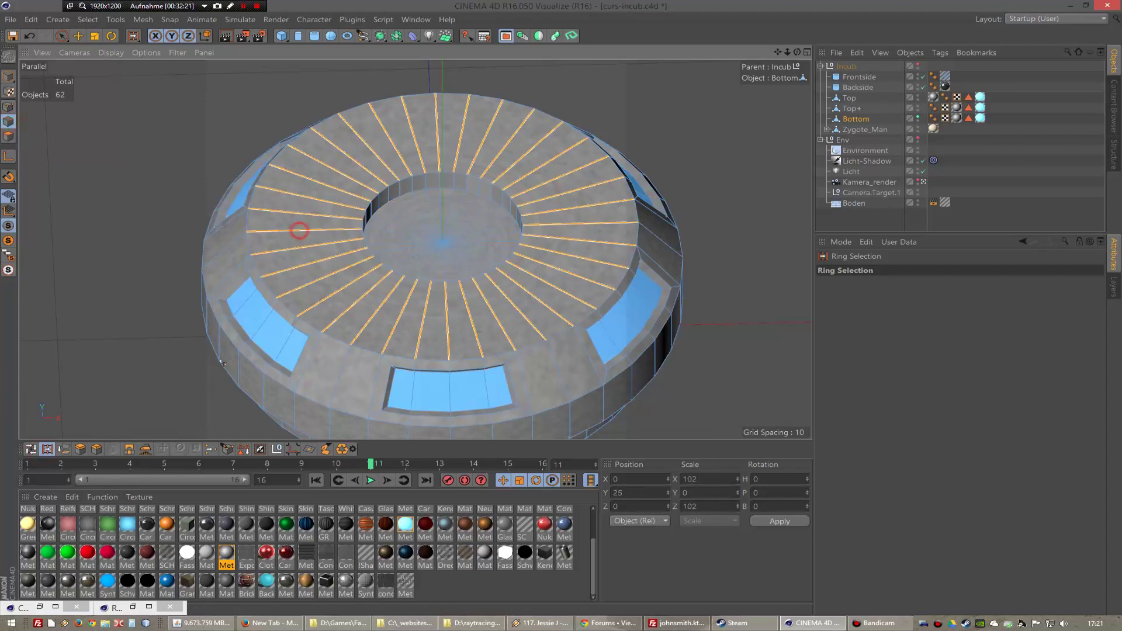
pyautogui.click(296, 228)
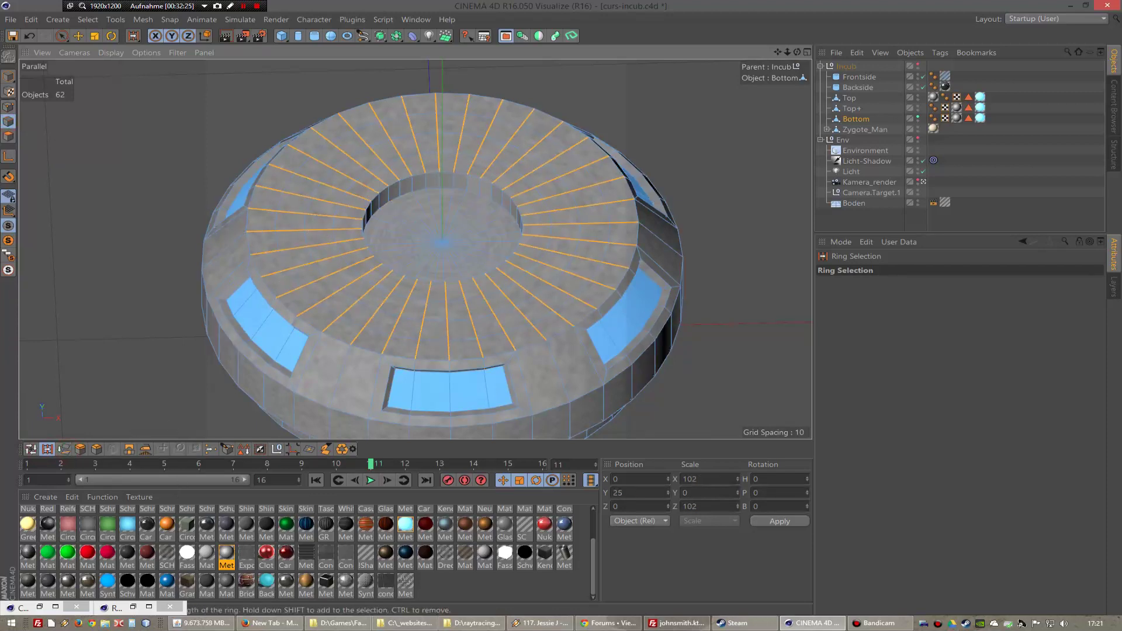
pyautogui.click(8, 136)
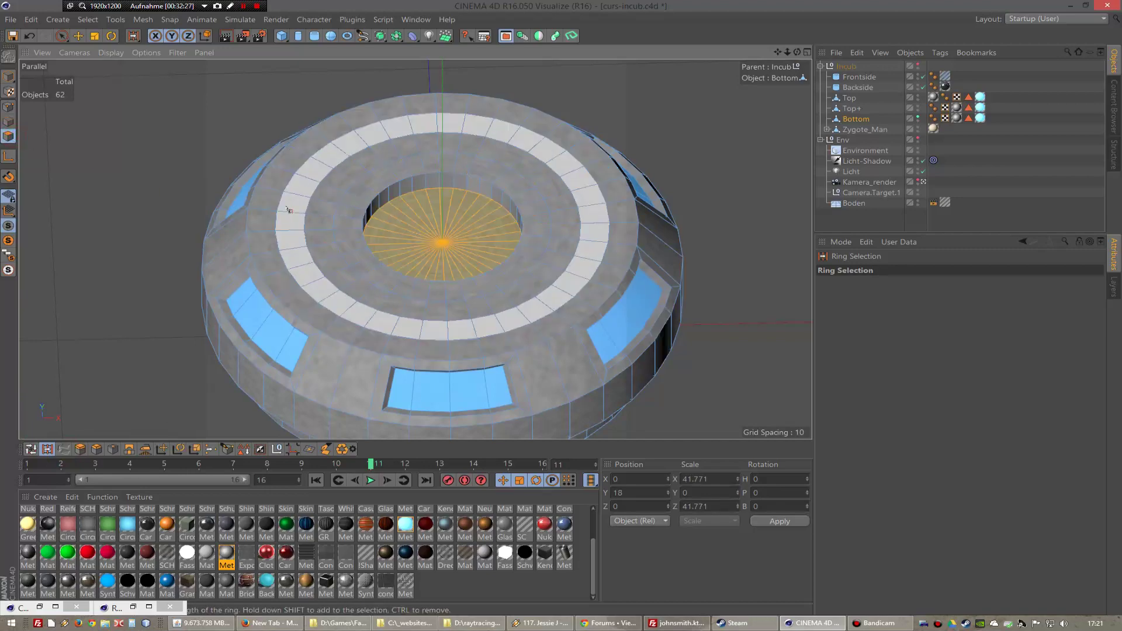
pyautogui.click(288, 209)
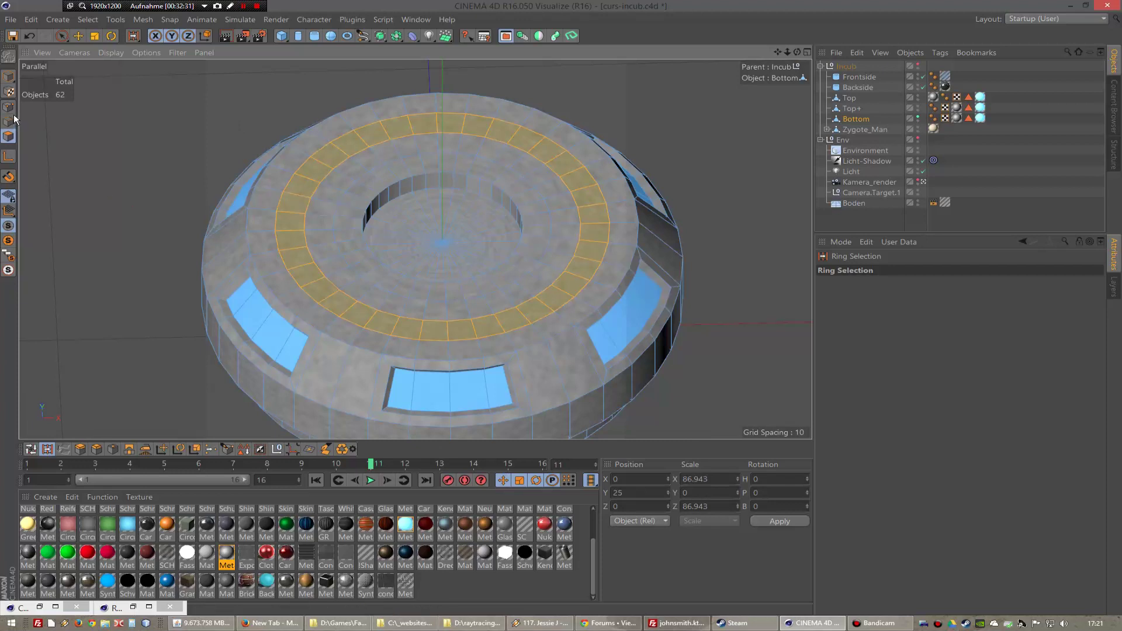
pyautogui.click(82, 449)
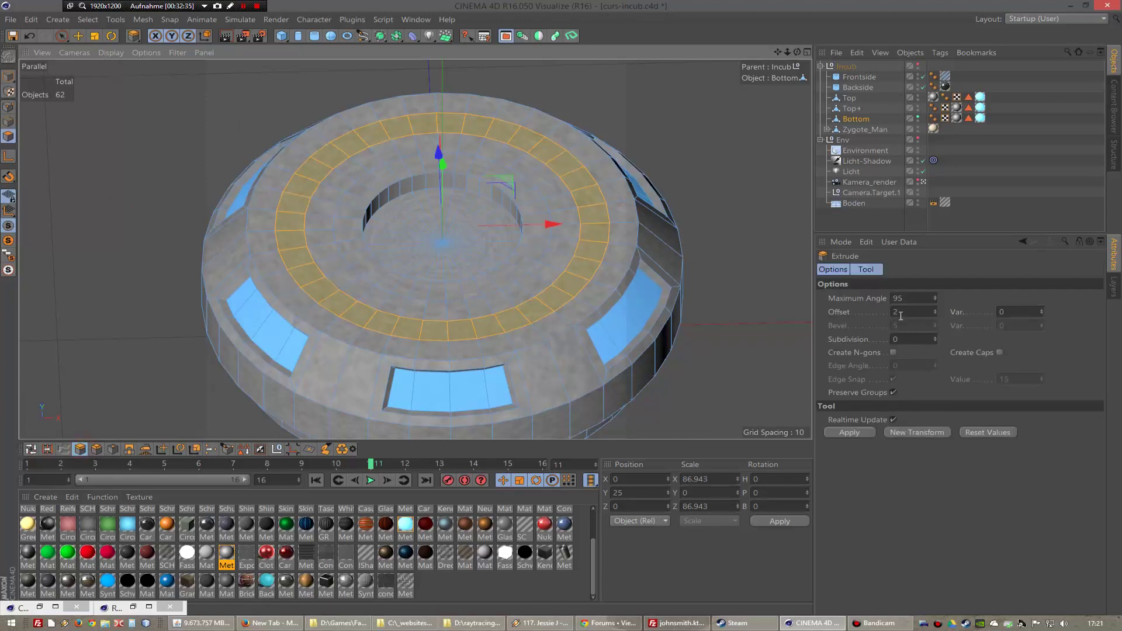
pyautogui.doubleClick(900, 313)
pyautogui.write('-2')
pyautogui.press('Return')
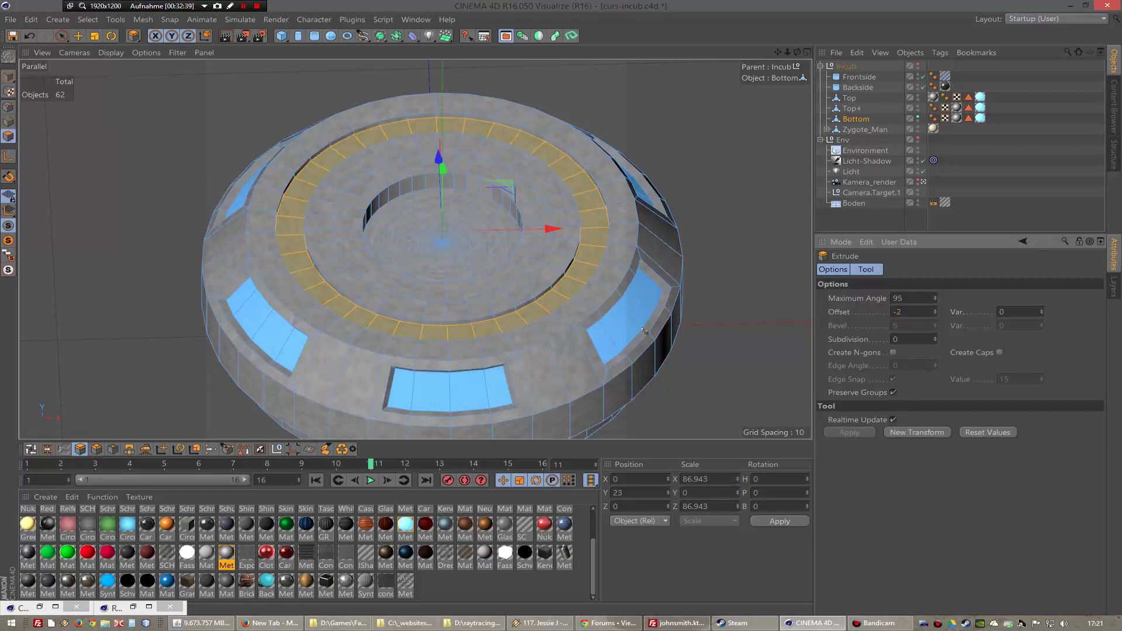
# - Save the recessed ring as a Polygon Selection Tag on Bottom
pyautogui.click(971, 120)
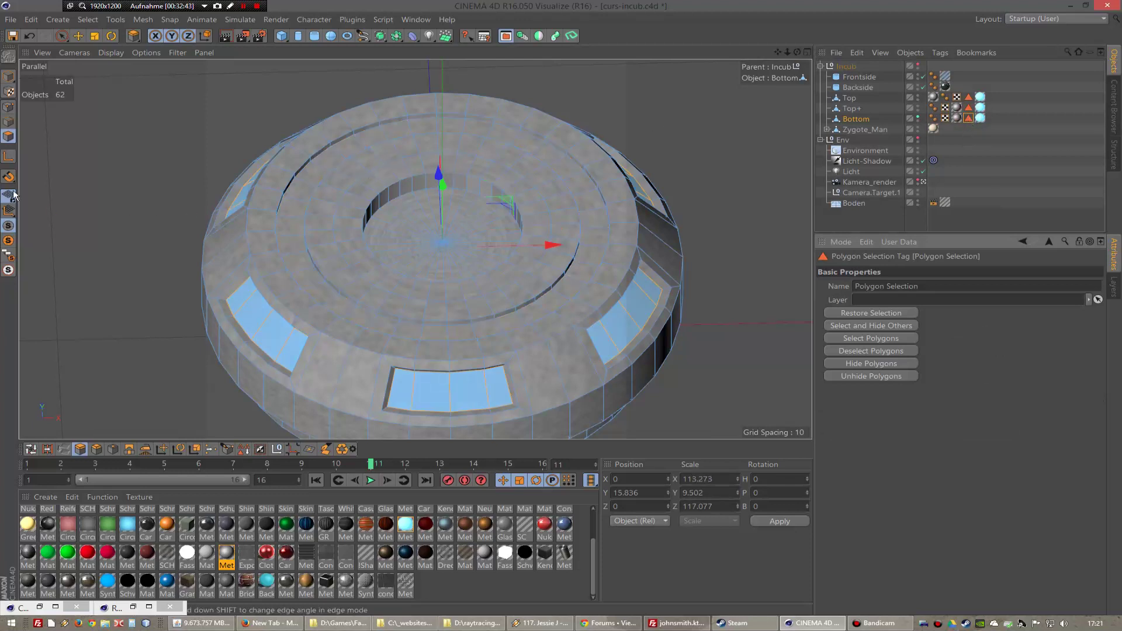
pyautogui.click(31, 450)
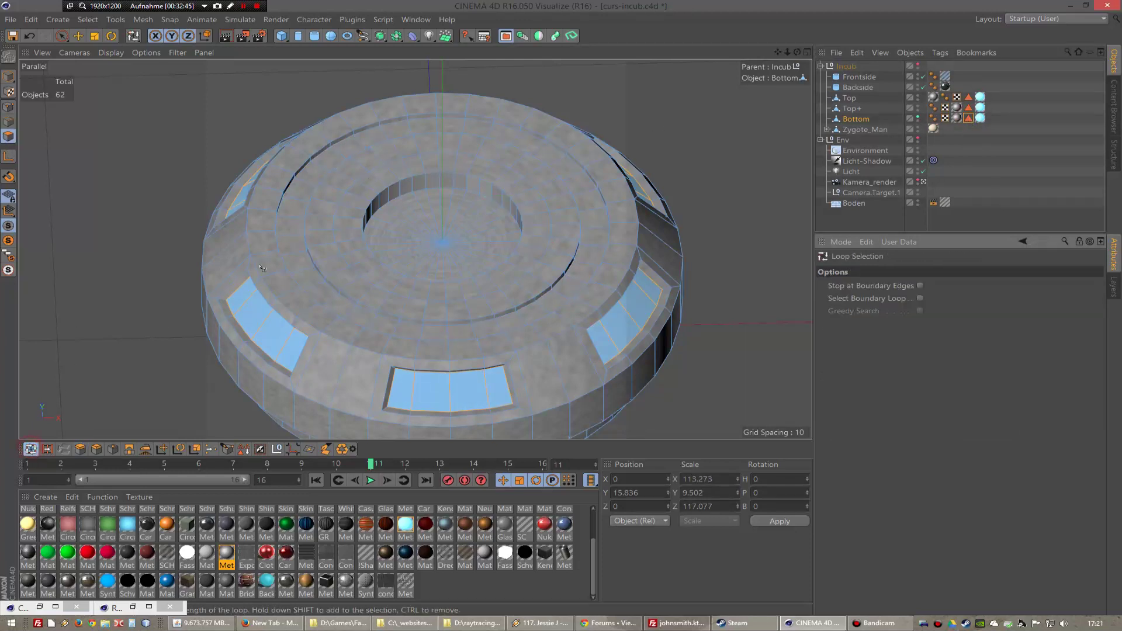
pyautogui.click(561, 164)
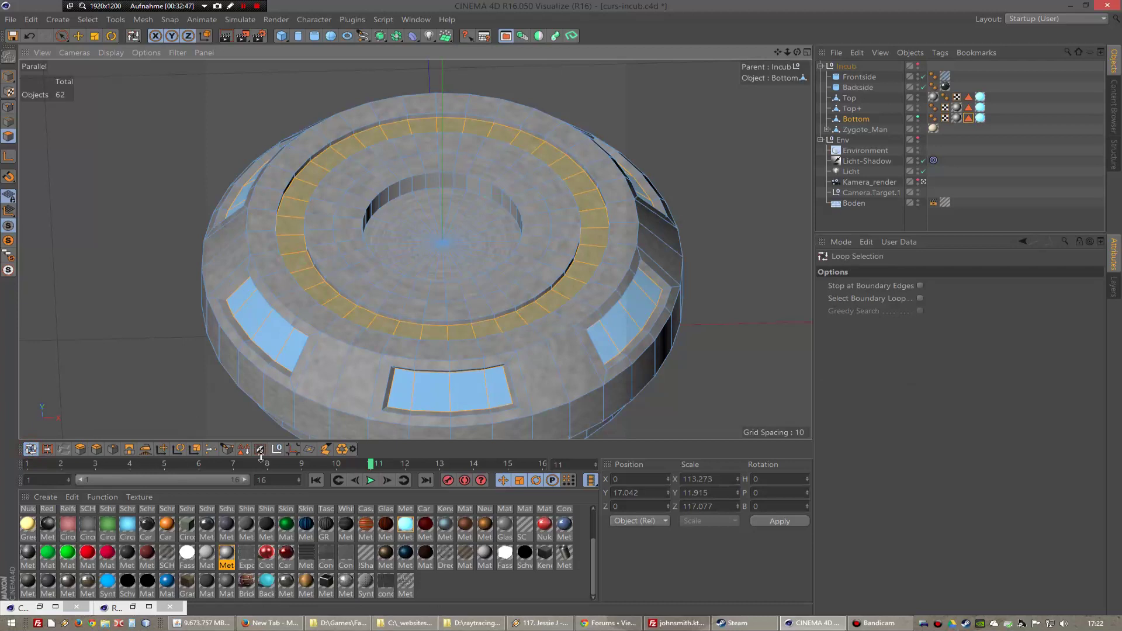
pyautogui.click(244, 449)
pyautogui.scroll(-5, 556, 236)
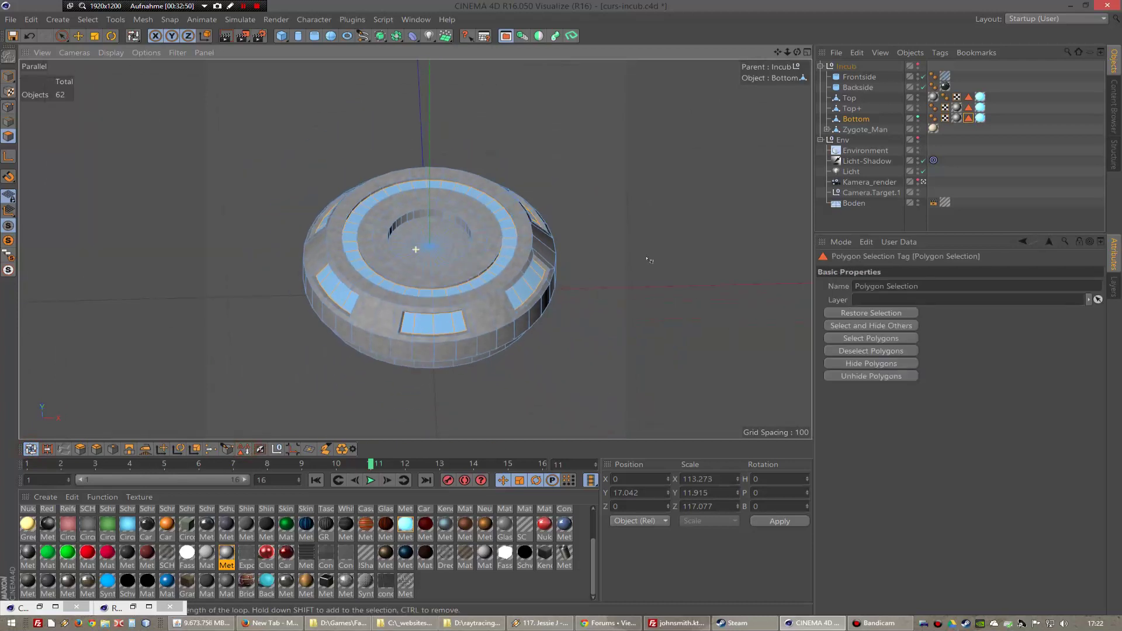
pyautogui.scroll(3, 556, 236)
pyautogui.scroll(2, 556, 236)
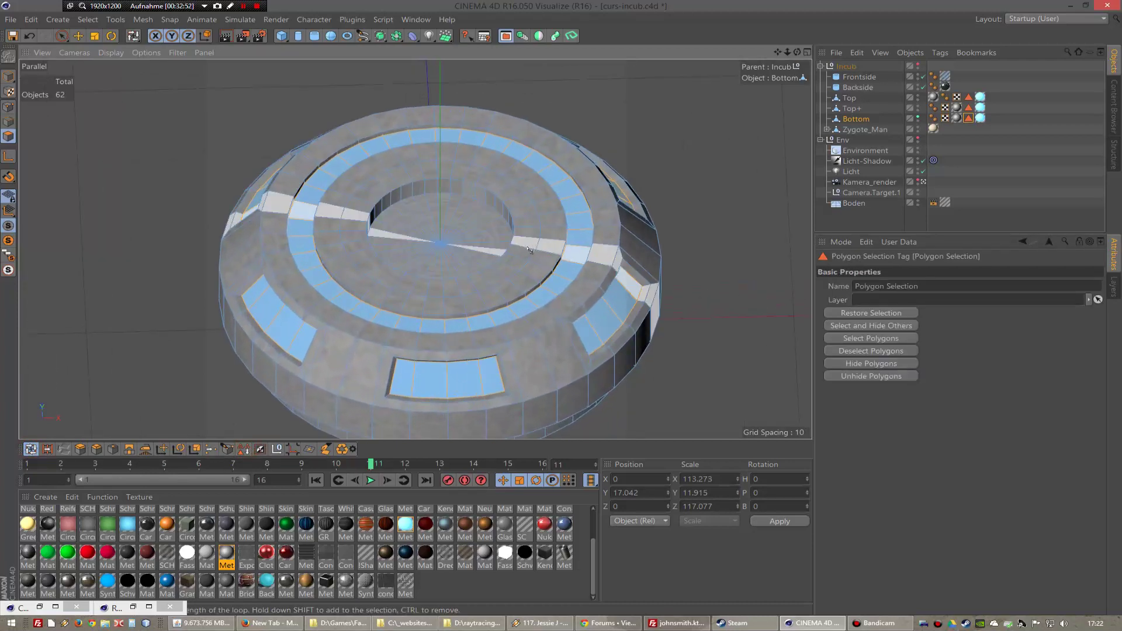
pyautogui.scroll(-3, 359, 204)
# - Render a 256×256 preview to the Picture Viewer and zoom in on it
pyautogui.click(242, 36)
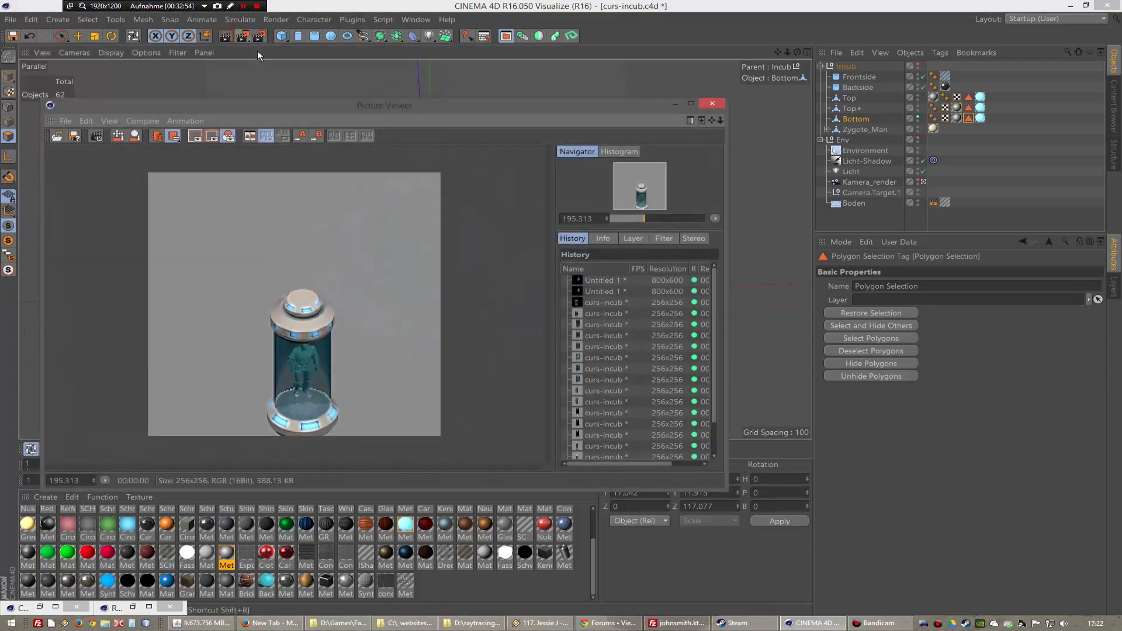
pyautogui.scroll(1, 385, 260)
pyautogui.scroll(-7, 383, 257)
pyautogui.scroll(4, 384, 255)
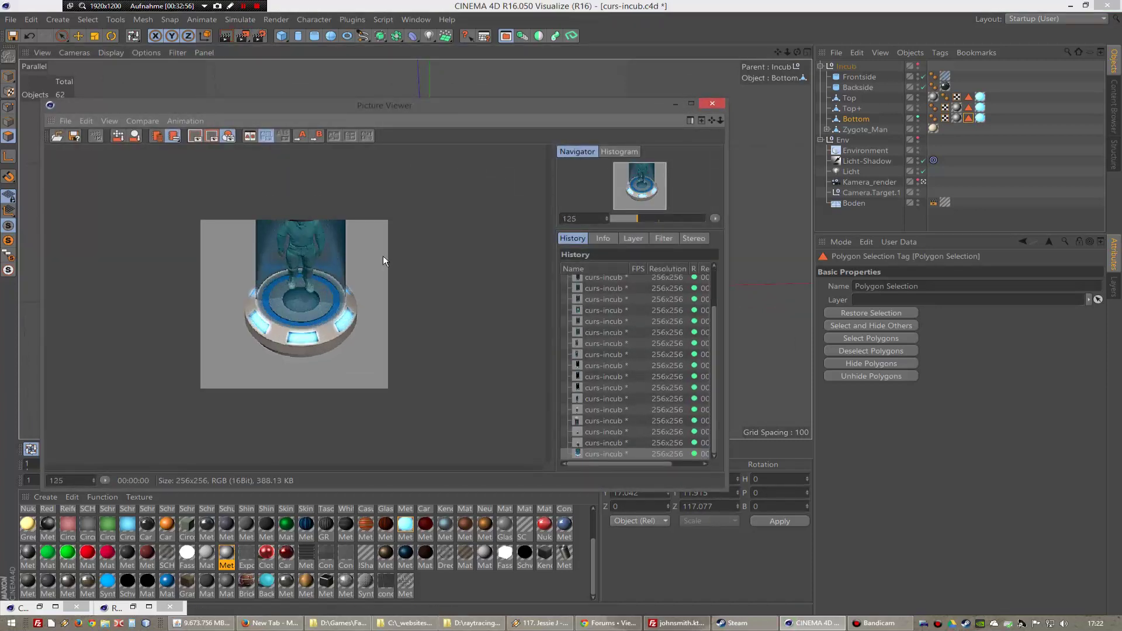
pyautogui.scroll(3, 384, 255)
pyautogui.scroll(-1, 457, 253)
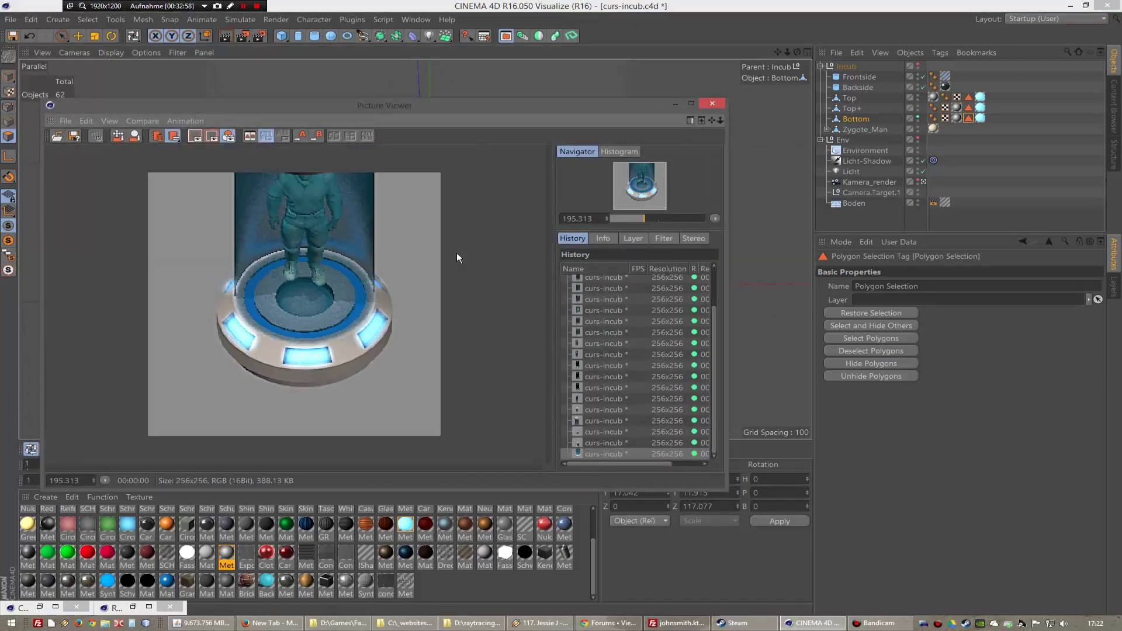
pyautogui.scroll(3, 454, 251)
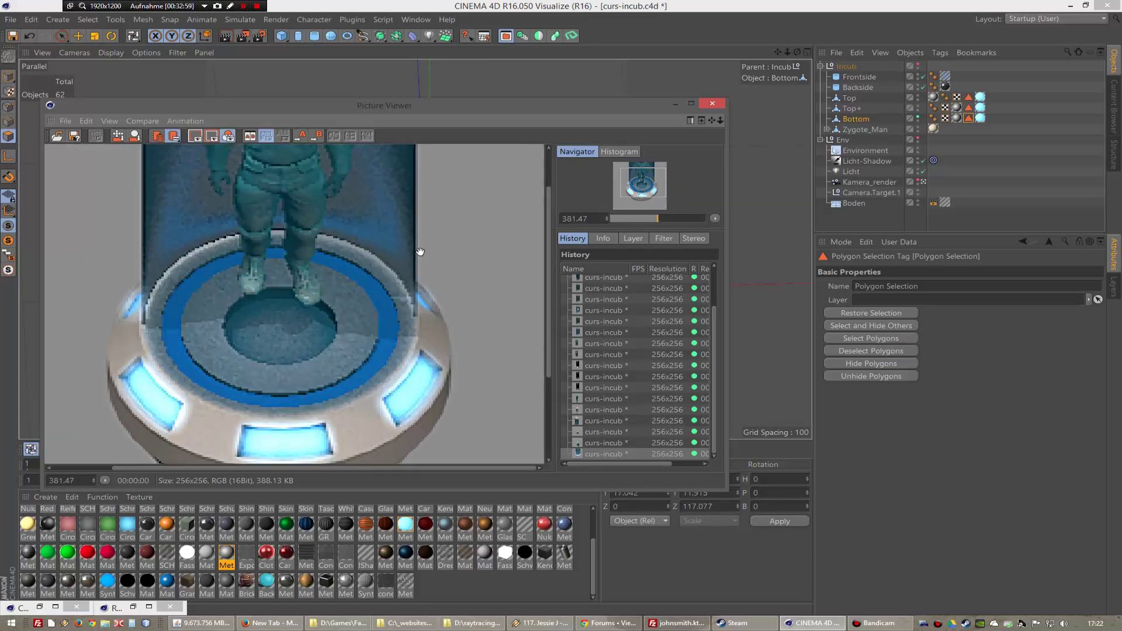
# - Close the previous render and orbit the view with the Incub group selected
pyautogui.click(713, 103)
pyautogui.scroll(-2, 496, 187)
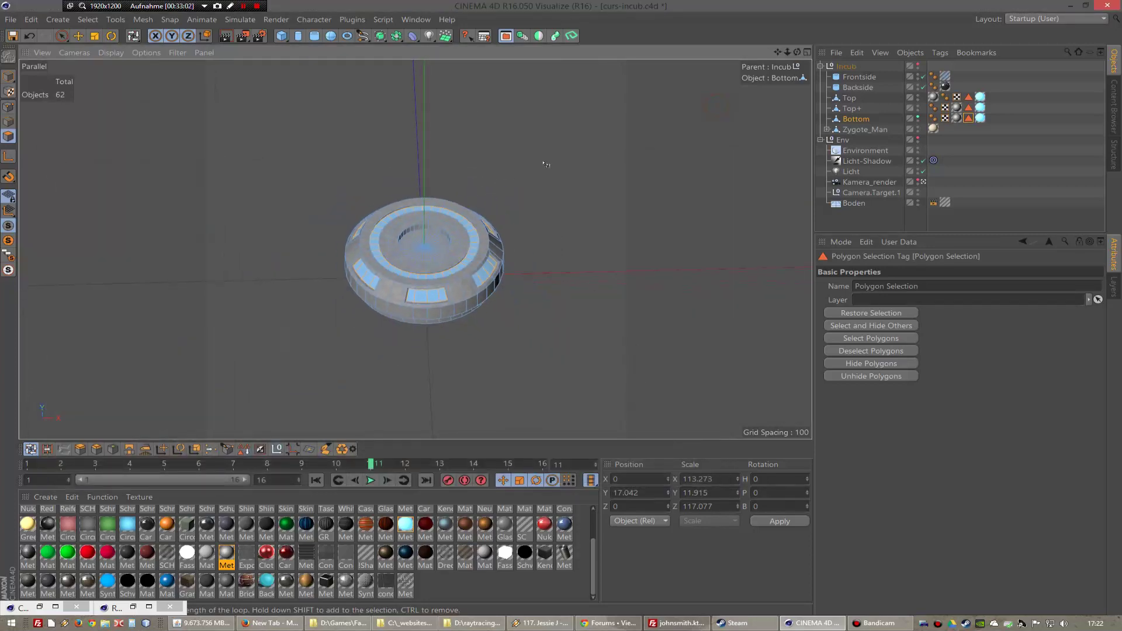
pyautogui.moveTo(797, 51)
pyautogui.mouseDown()
pyautogui.moveTo(819, 82)
pyautogui.moveTo(773, 71)
pyautogui.moveTo(814, 45)
pyautogui.mouseUp()
pyautogui.click(852, 67)
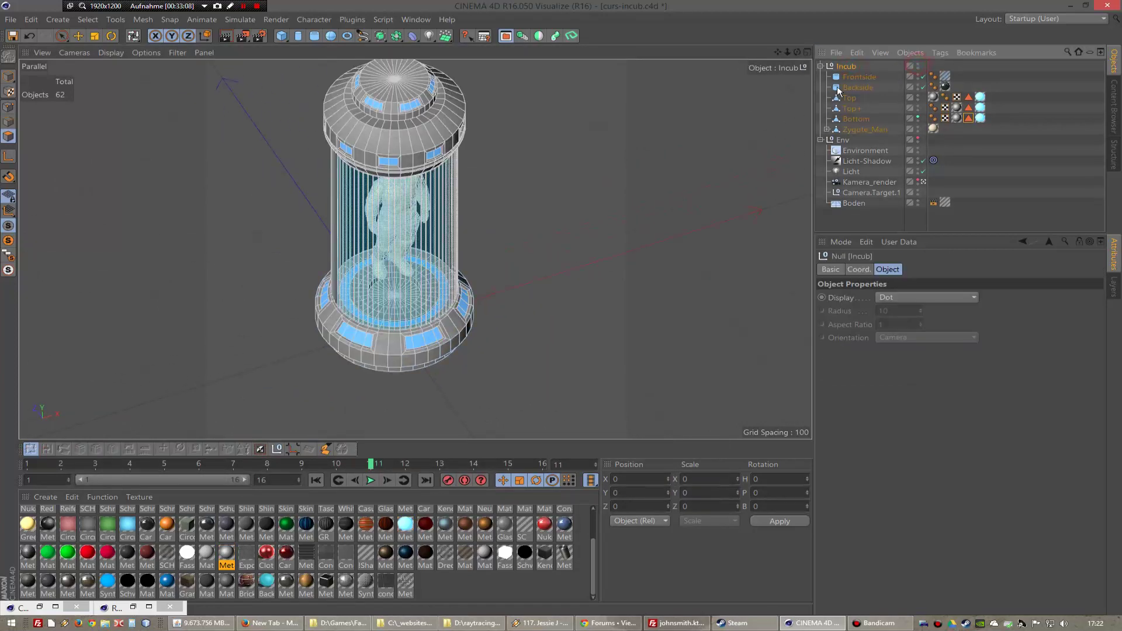
pyautogui.keyDown('alt'); pyautogui.moveTo(500, 262); pyautogui.dragTo(497, 258); pyautogui.keyUp('alt')
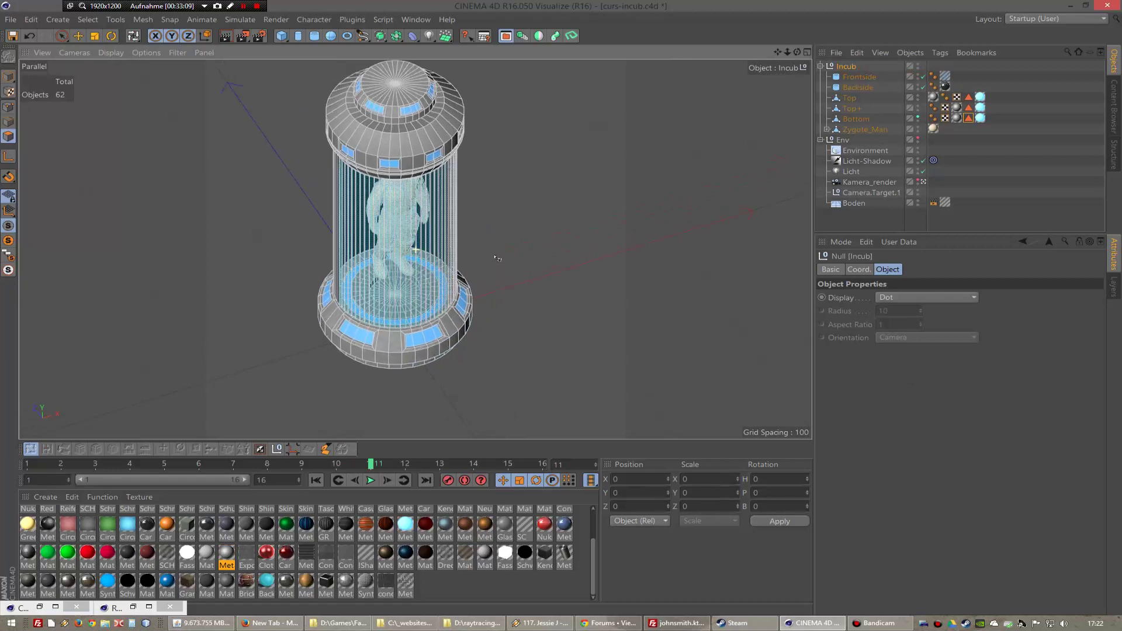
# - Lower the Zygote_Man figure inside the glass tube using the side view
pyautogui.click(864, 130)
pyautogui.press('F2')
pyautogui.press('F3')
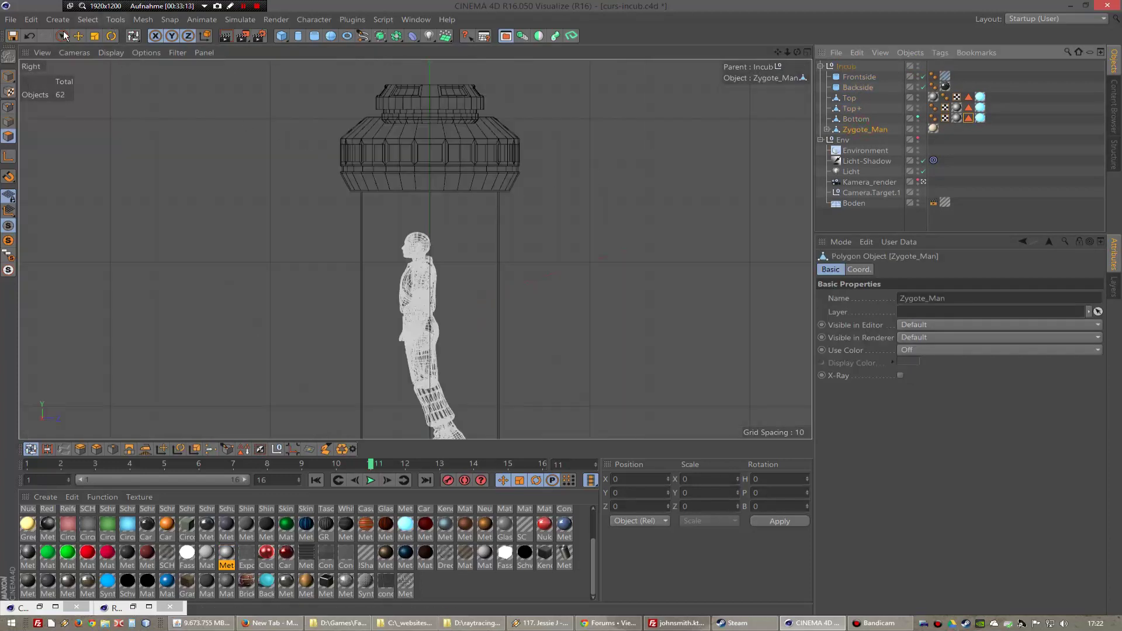
pyautogui.click(78, 36)
pyautogui.click(8, 76)
pyautogui.scroll(-4, 388, 184)
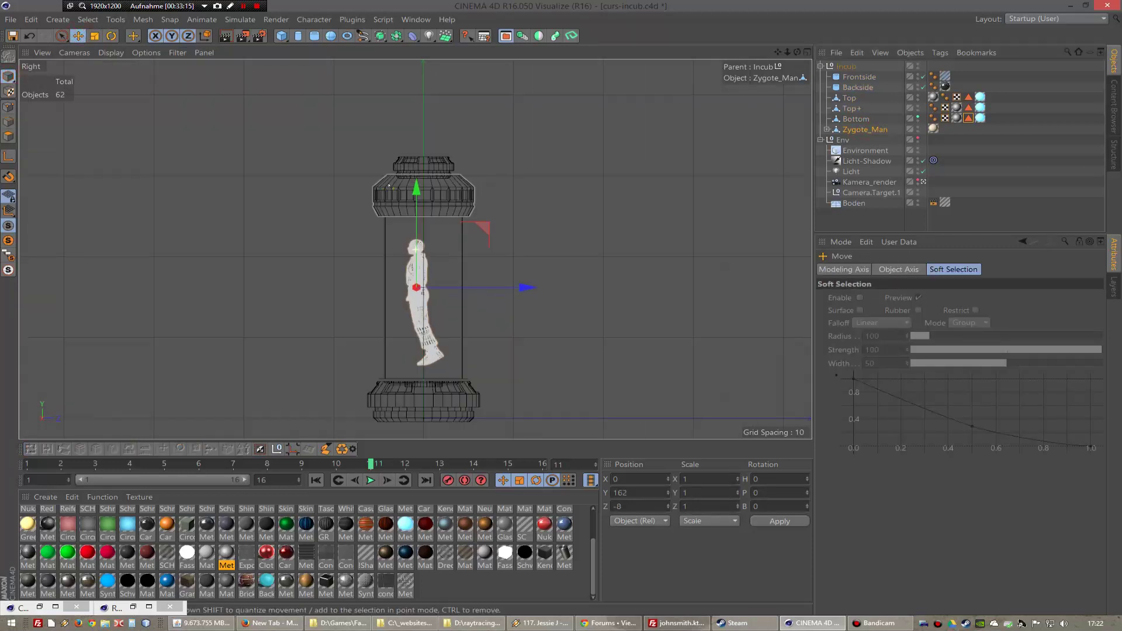
pyautogui.moveTo(416, 190); pyautogui.dragTo(416, 206)
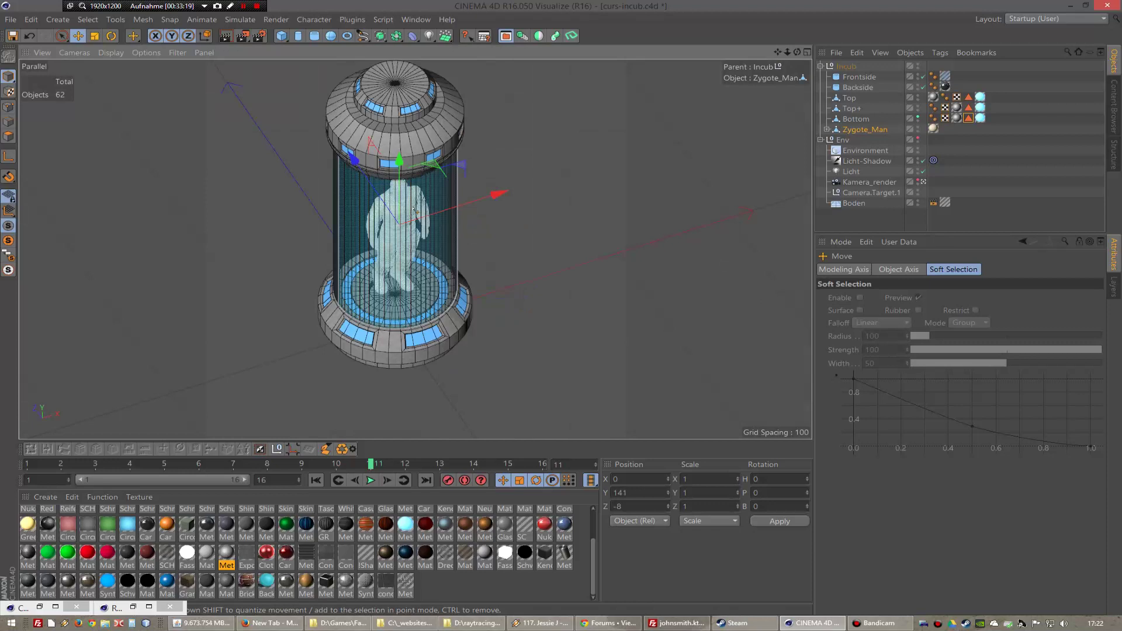
# - Render a 256×256 test of the glowing base groove, zoom in and out, then close it
pyautogui.click(243, 37)
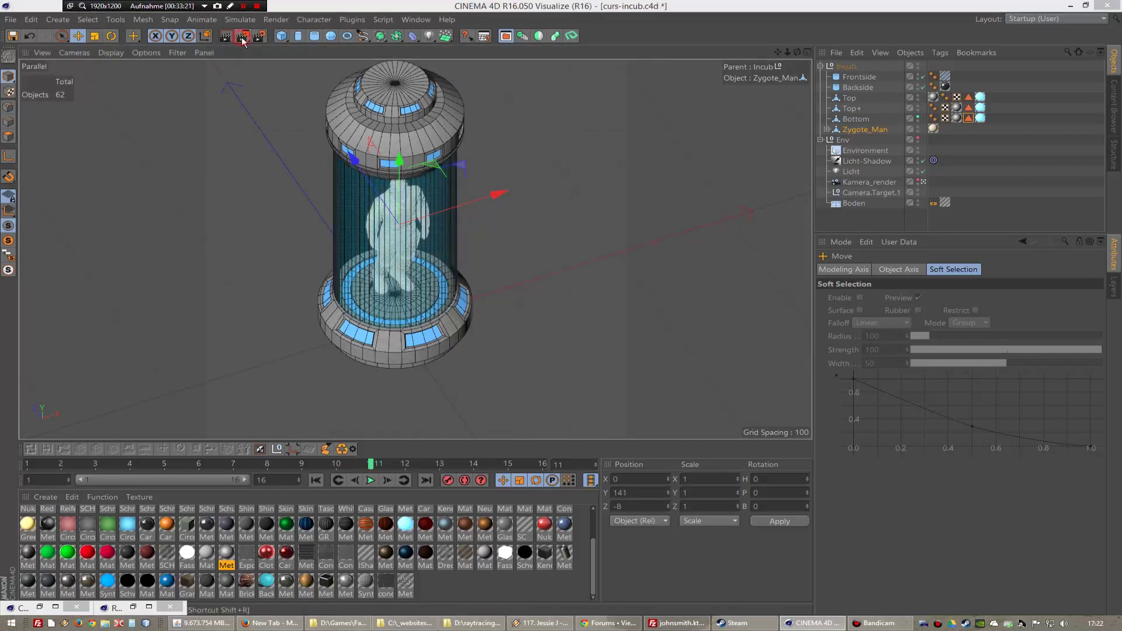
pyautogui.scroll(-3, 380, 246)
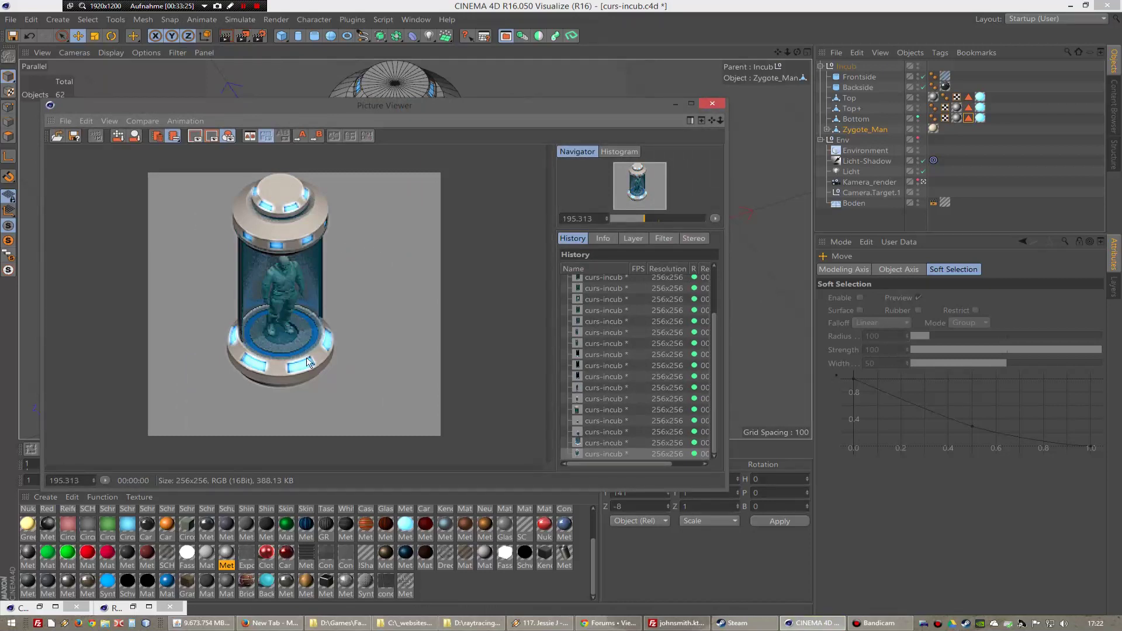
pyautogui.scroll(-2, 329, 340)
pyautogui.scroll(-1, 329, 338)
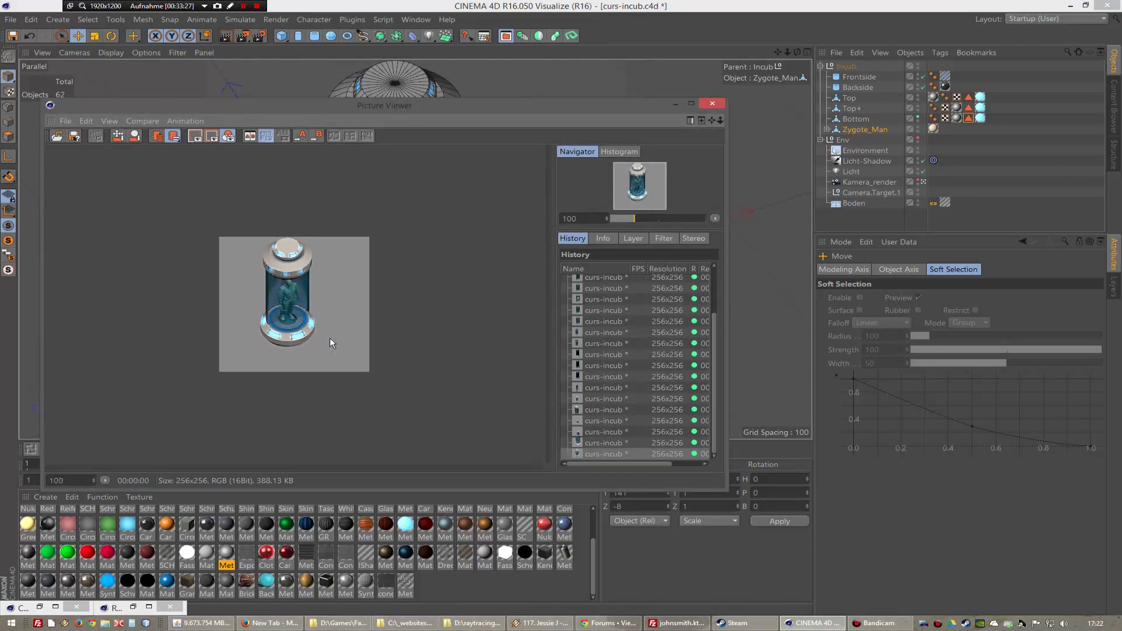
pyautogui.scroll(-3, 330, 338)
pyautogui.scroll(-1, 330, 338)
pyautogui.scroll(3, 326, 337)
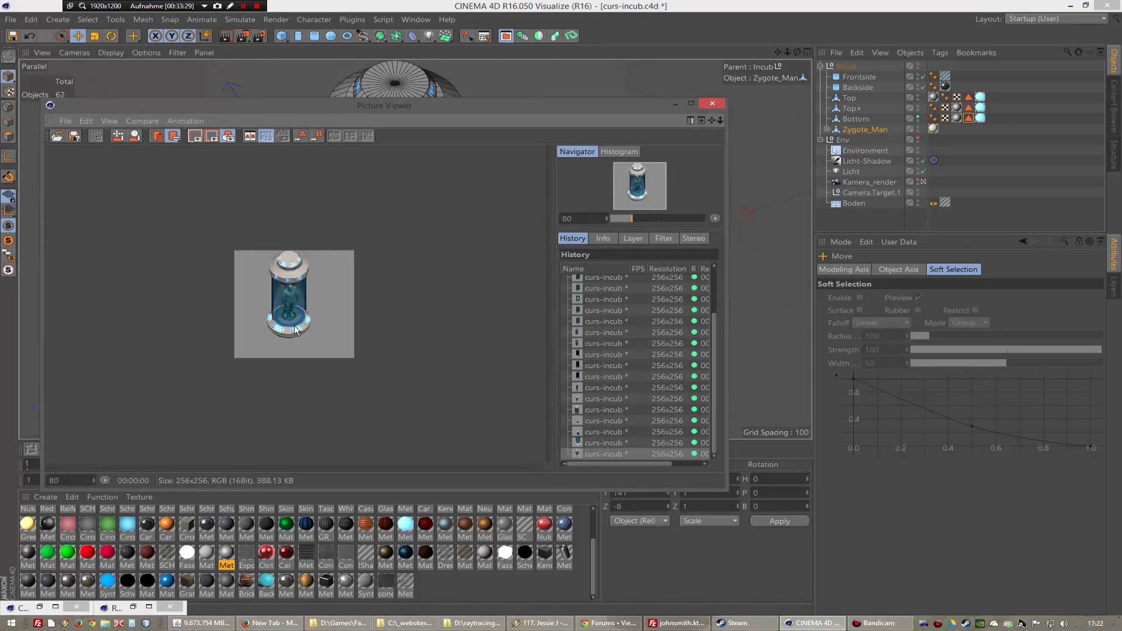
pyautogui.scroll(4, 326, 337)
pyautogui.scroll(4, 295, 325)
pyautogui.scroll(-2, 294, 325)
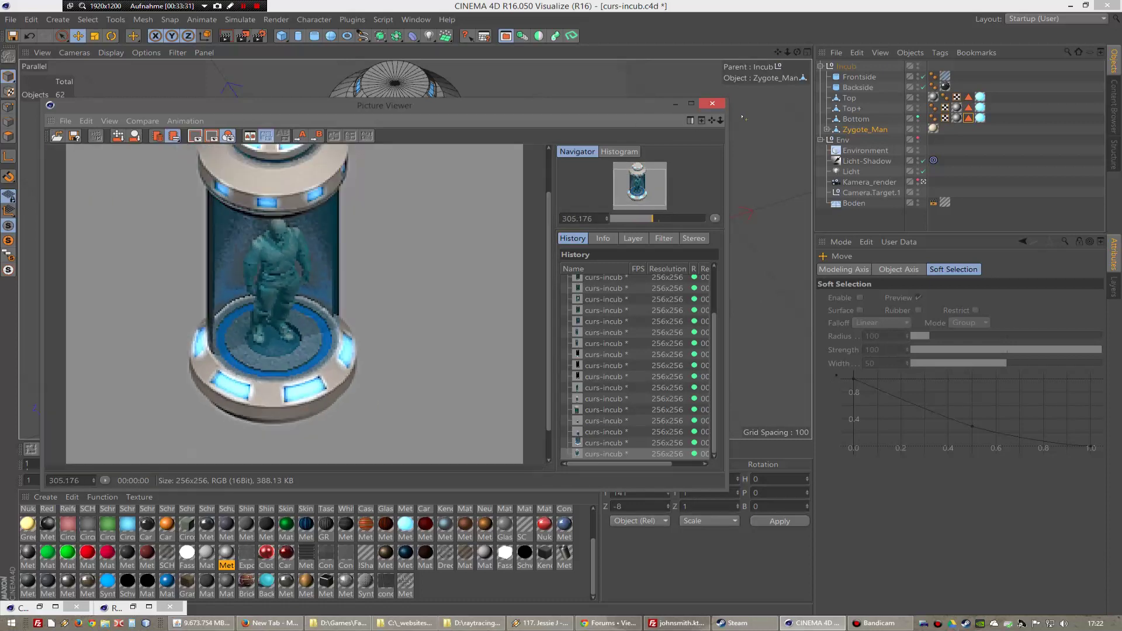
pyautogui.click(713, 104)
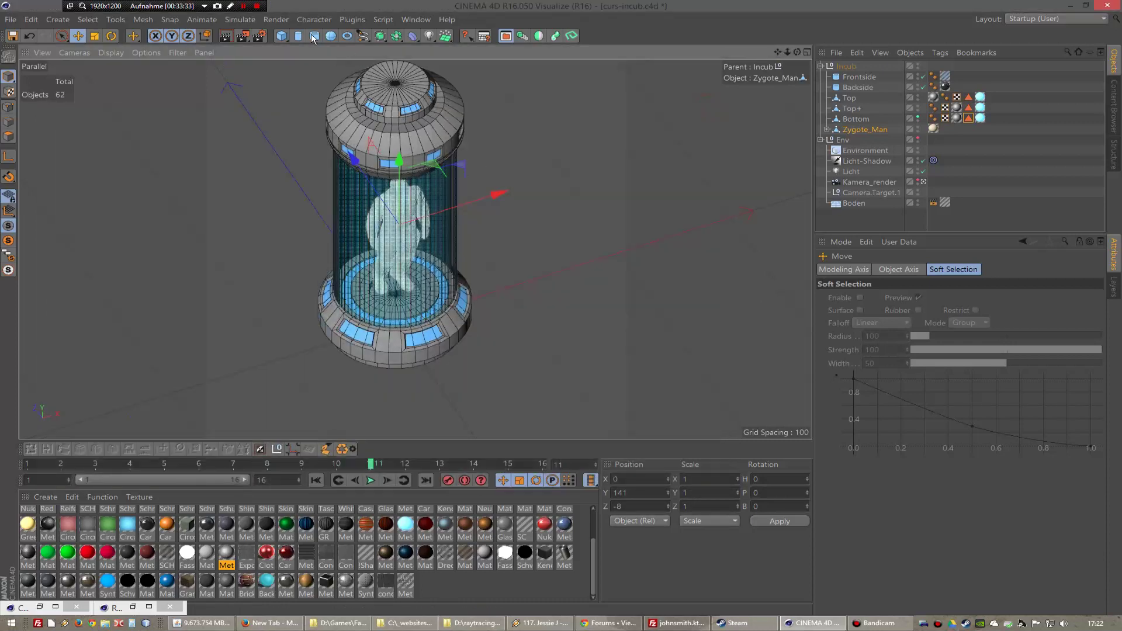
# - Add a default Light and nest it under the Incub group
pyautogui.click(429, 36)
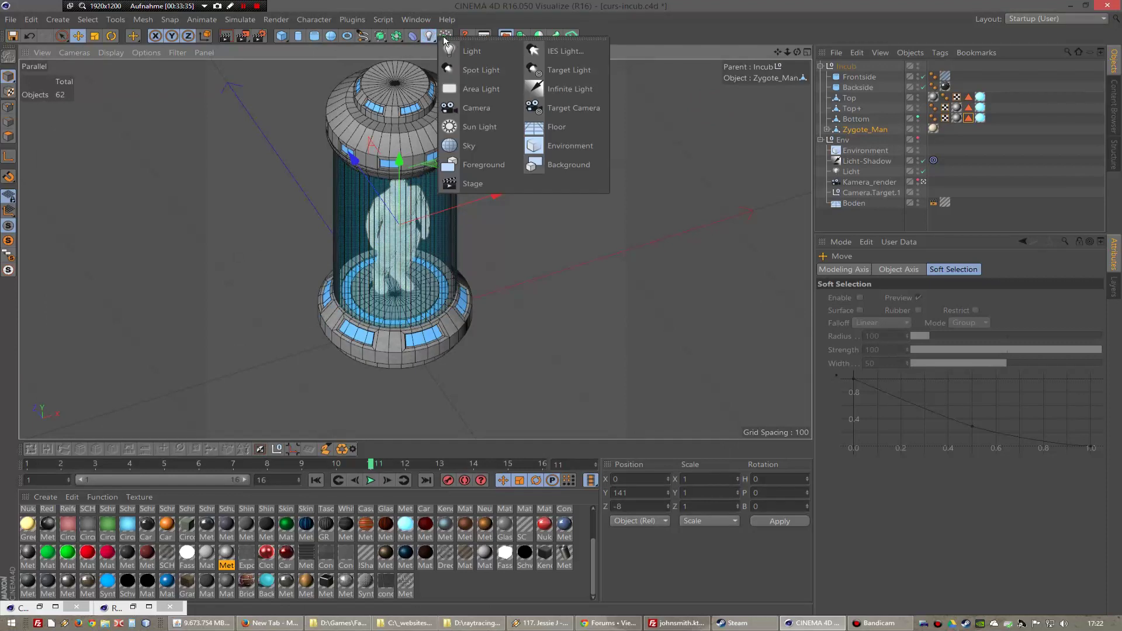
pyautogui.click(469, 51)
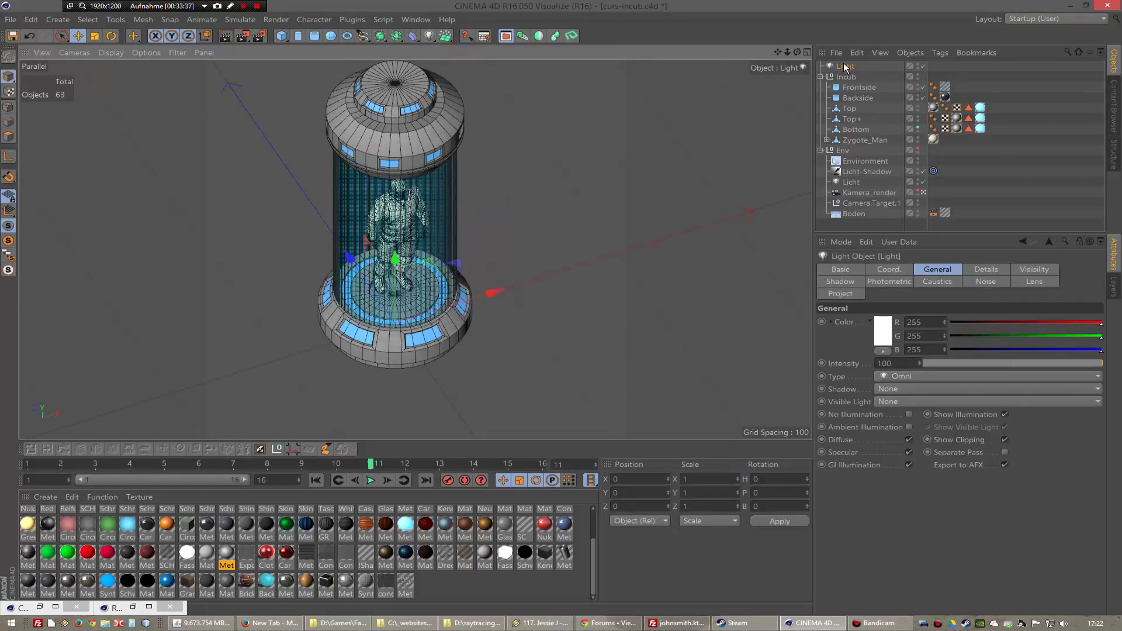
pyautogui.moveTo(846, 67); pyautogui.dragTo(864, 80)
# - Raise the light to about Y 42 in Right view and render a preview from Perspective
pyautogui.press('F3')
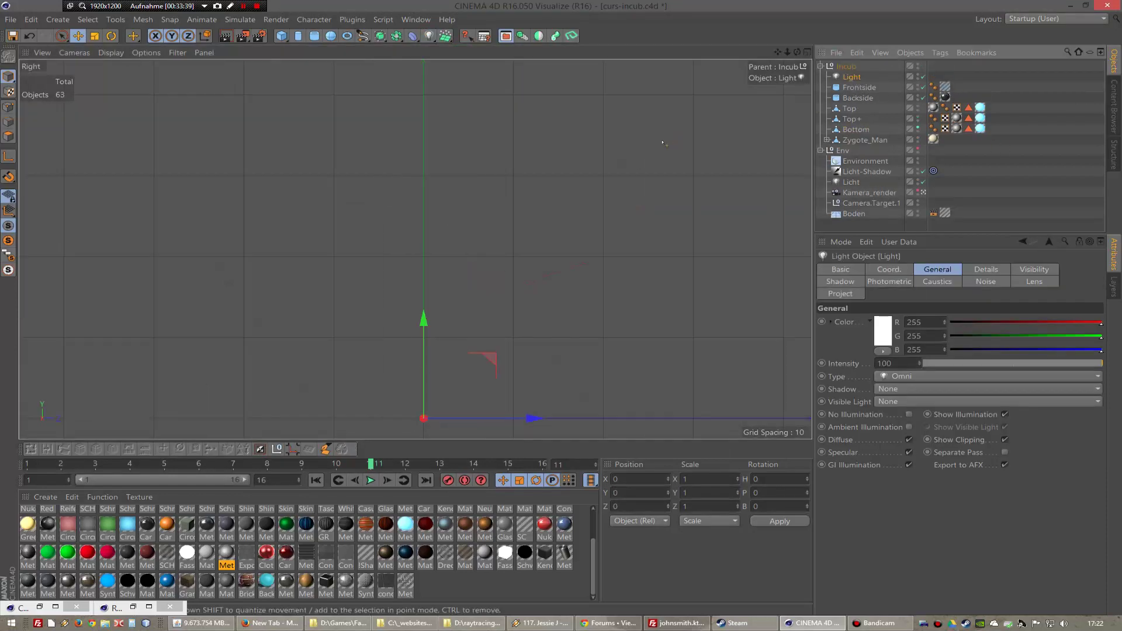
pyautogui.scroll(3, 416, 250)
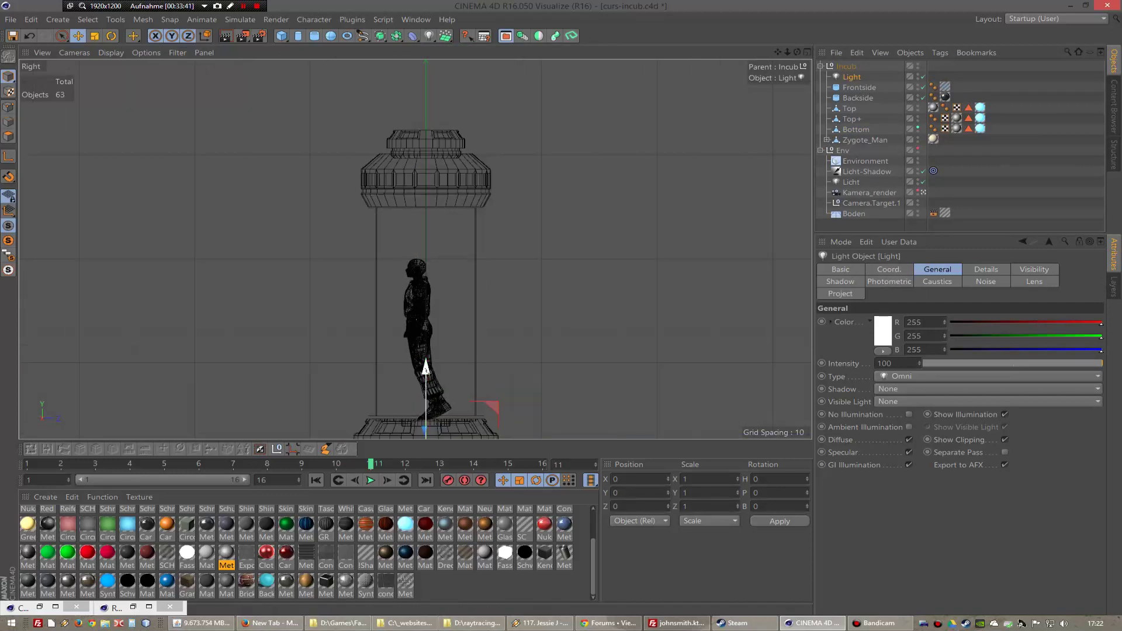
pyautogui.moveTo(426, 369); pyautogui.dragTo(439, 327)
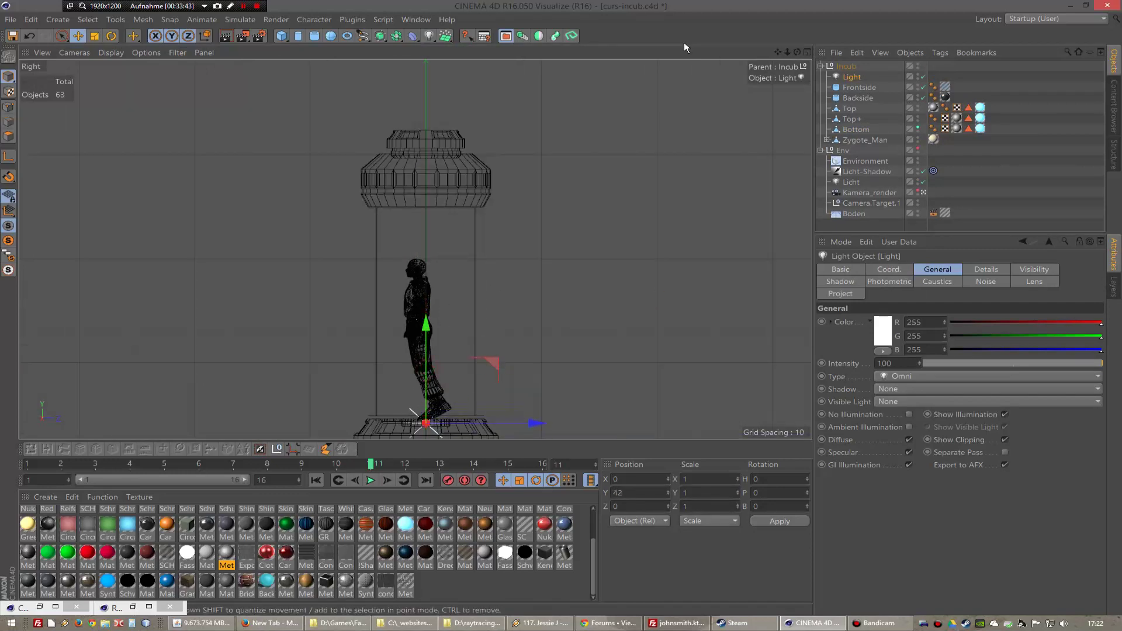
pyautogui.moveTo(777, 52); pyautogui.dragTo(757, 6)
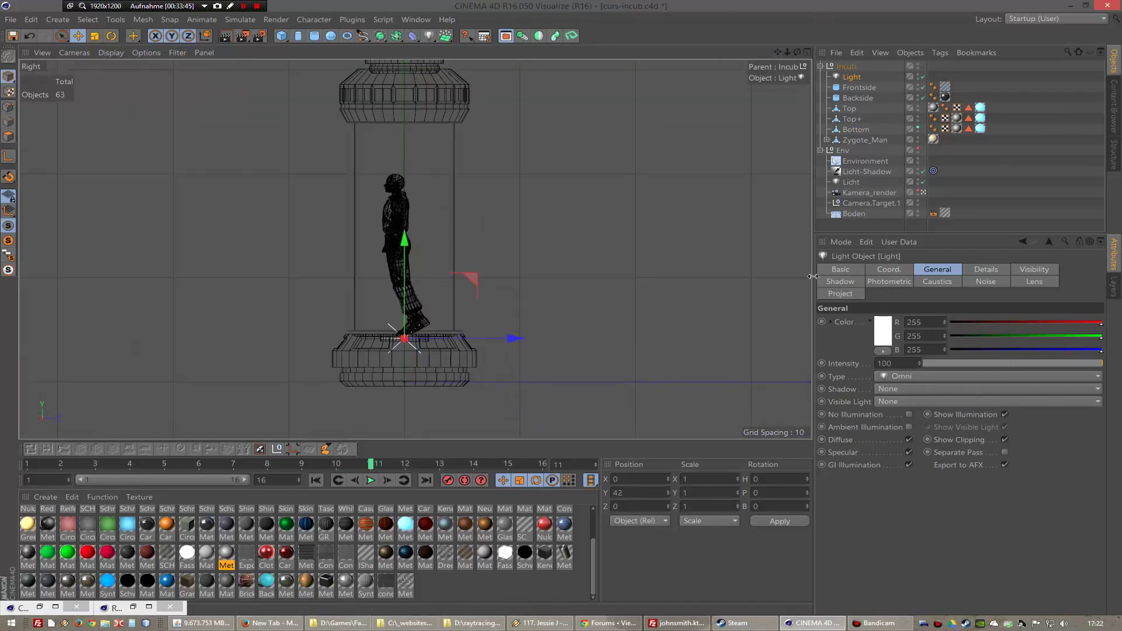
pyautogui.press('F1')
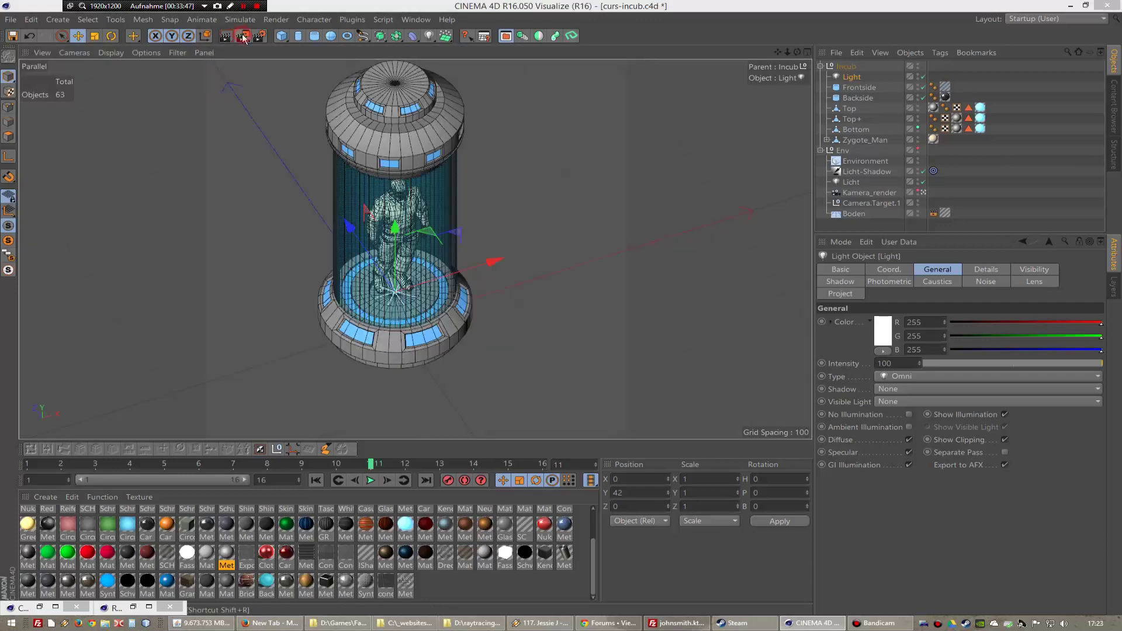
pyautogui.click(243, 36)
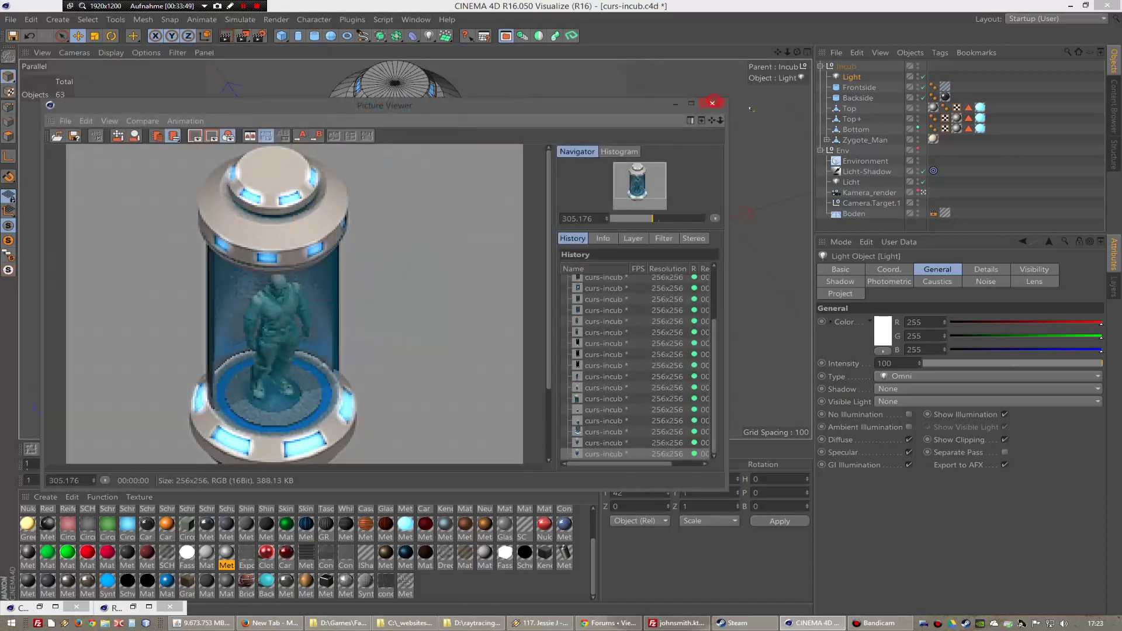
# - Change the new light's type to Parallel Spot
pyautogui.click(867, 78)
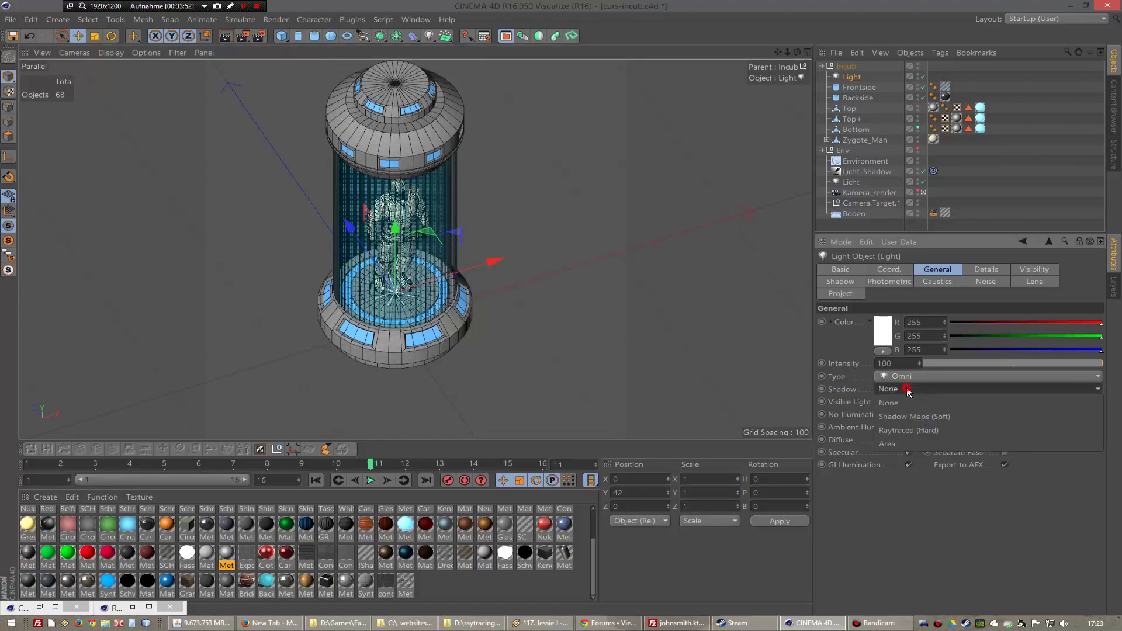
pyautogui.click(909, 388)
pyautogui.click(912, 401)
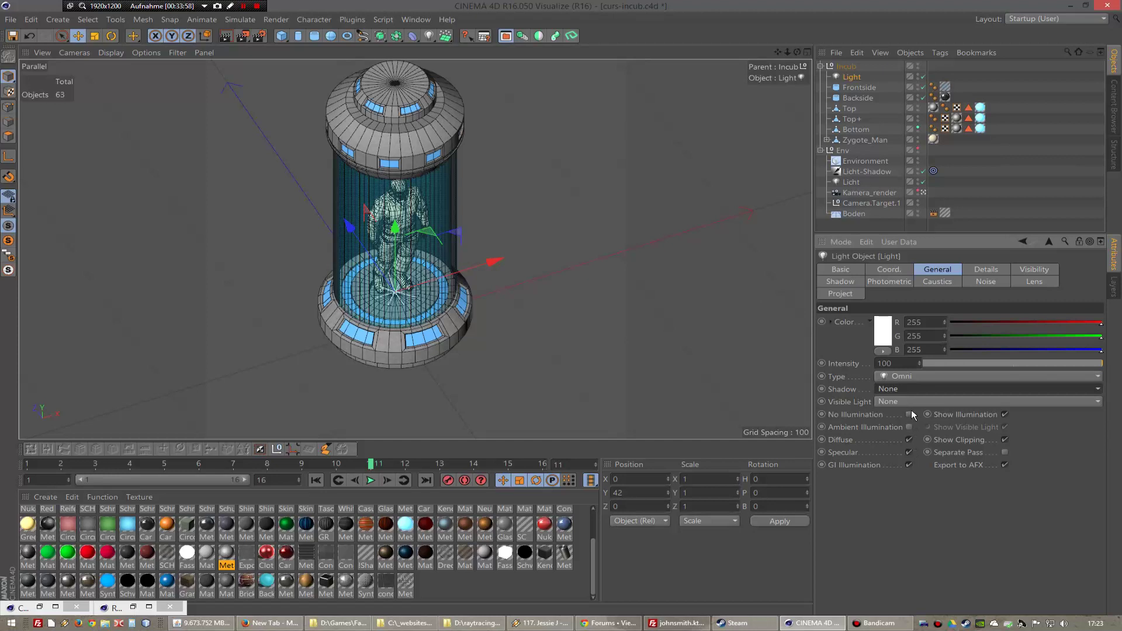
pyautogui.click(919, 377)
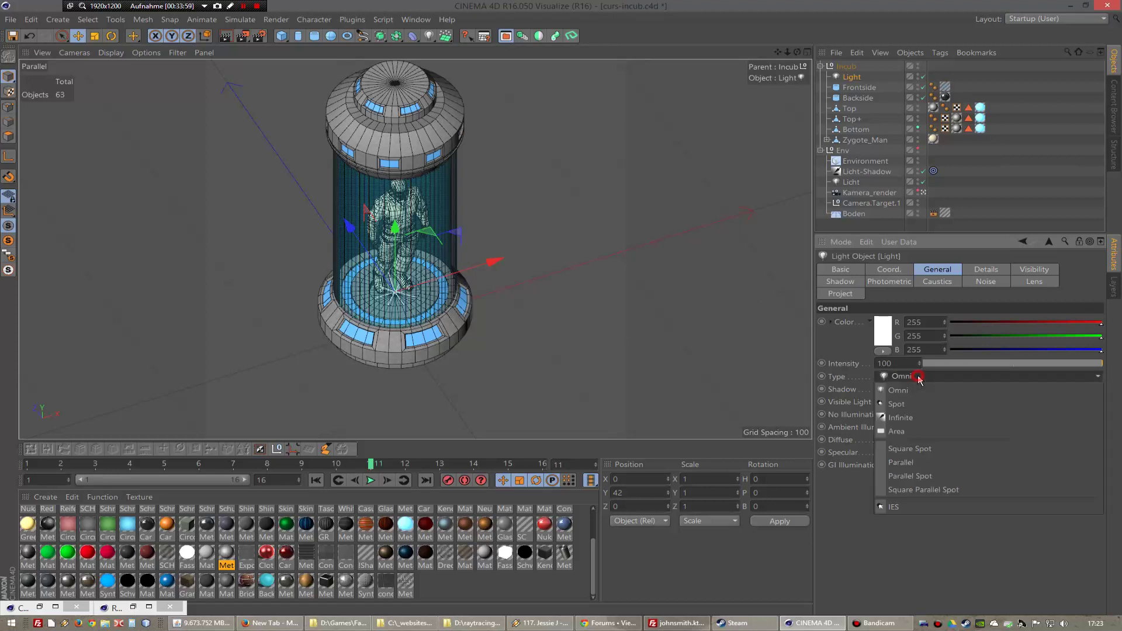
pyautogui.click(911, 407)
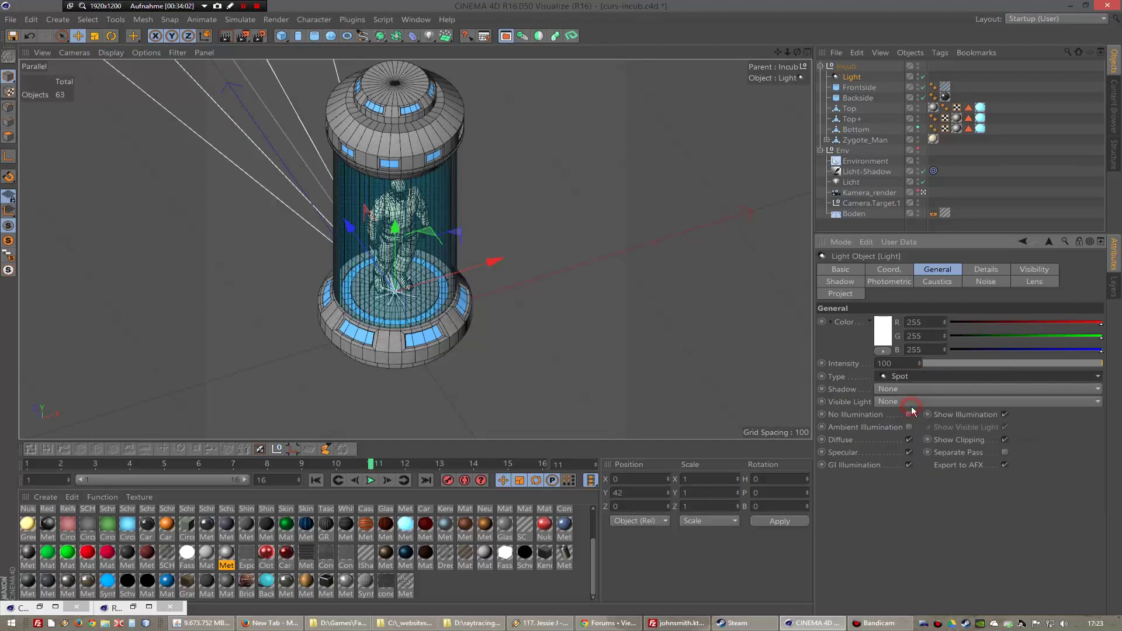
pyautogui.click(912, 397)
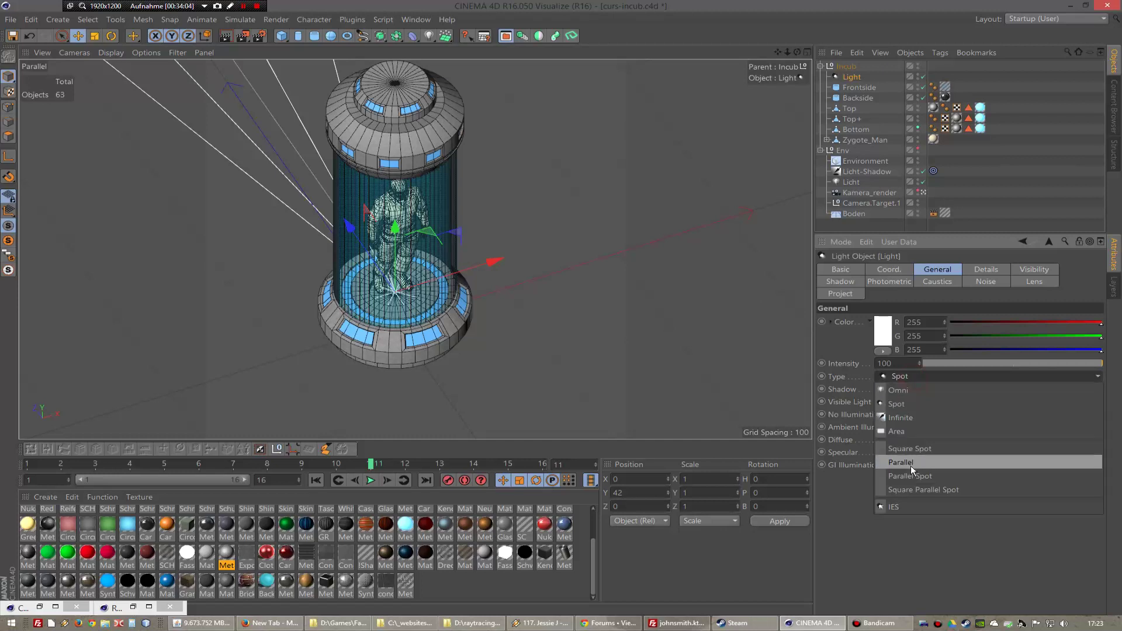
pyautogui.click(911, 476)
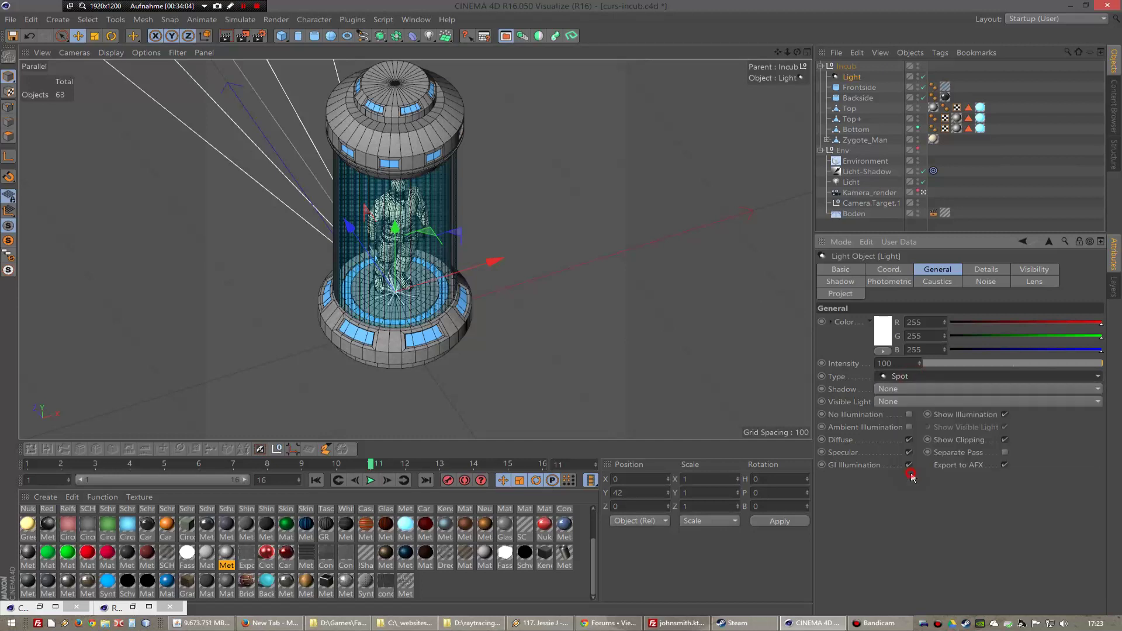
# - Rotate the light to P 90, set Visible Light to Visible and narrow its beam around the tube
pyautogui.click(112, 37)
pyautogui.moveTo(409, 274); pyautogui.dragTo(422, 341)
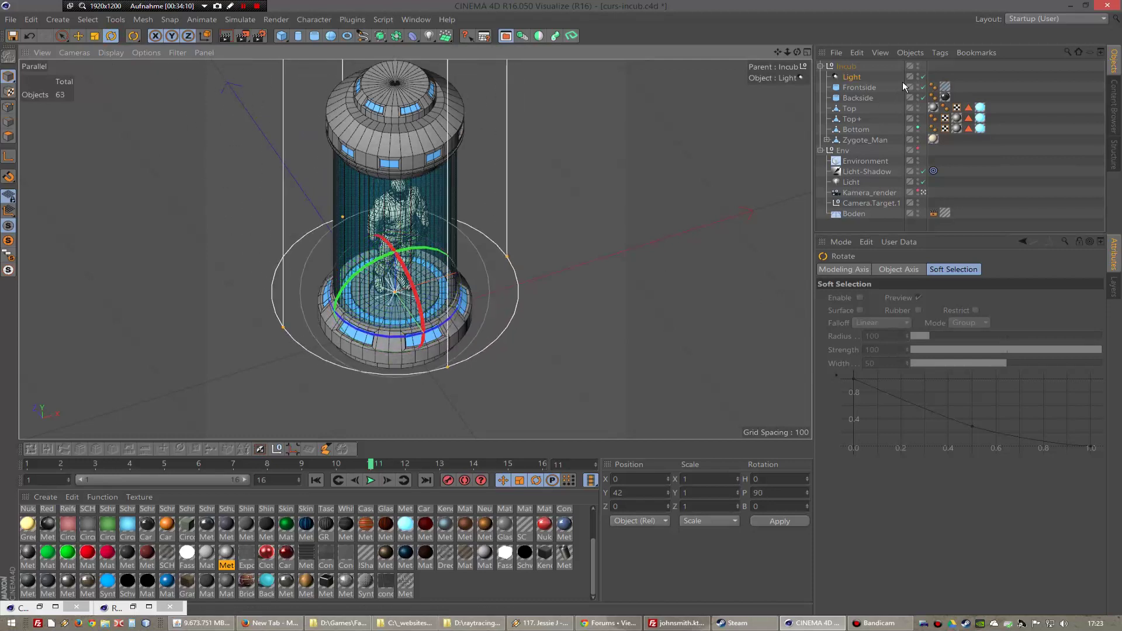
pyautogui.click(852, 78)
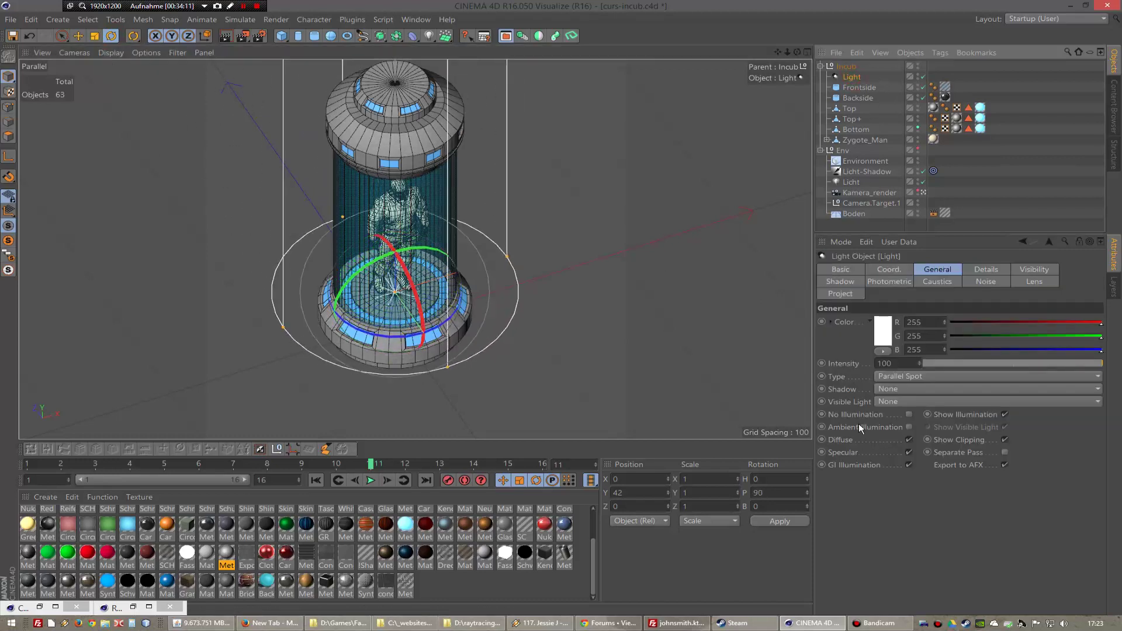
pyautogui.click(892, 401)
pyautogui.click(897, 427)
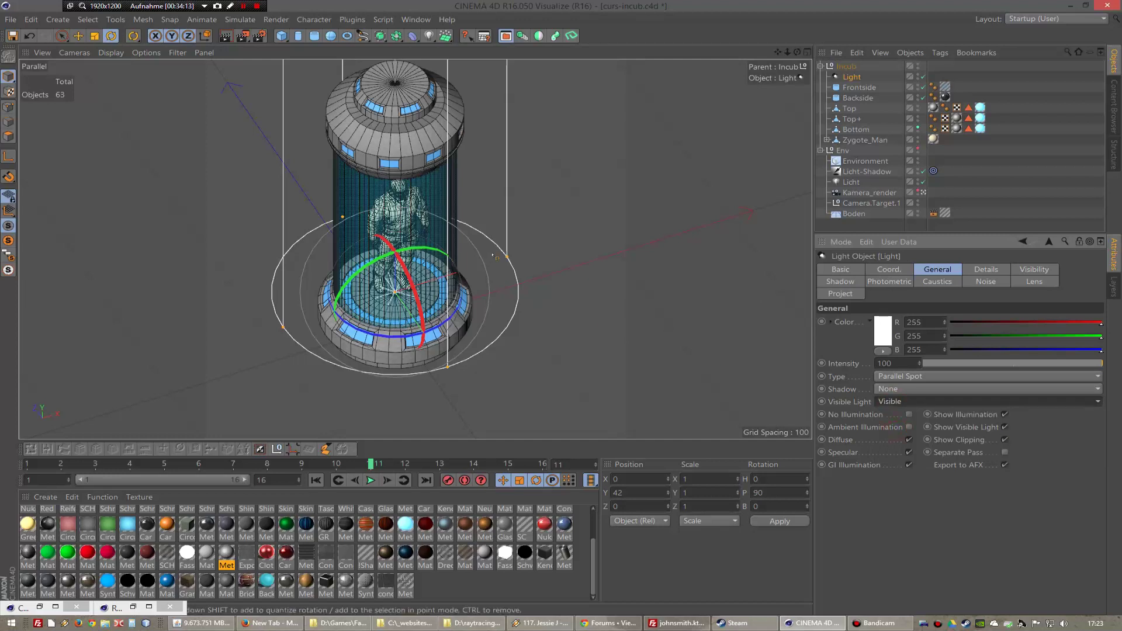
pyautogui.moveTo(494, 255)
pyautogui.mouseDown()
pyautogui.moveTo(435, 280)
pyautogui.moveTo(445, 276)
pyautogui.mouseUp()
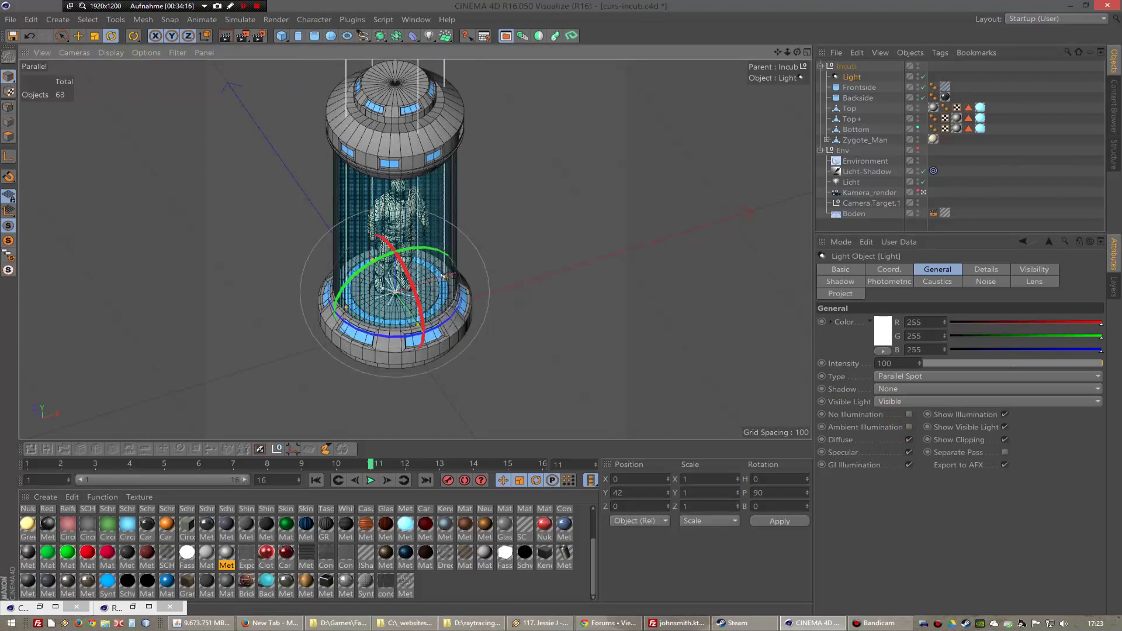
# - Render the scene to the Picture Viewer and zoom in and out on the current lighting
pyautogui.click(242, 38)
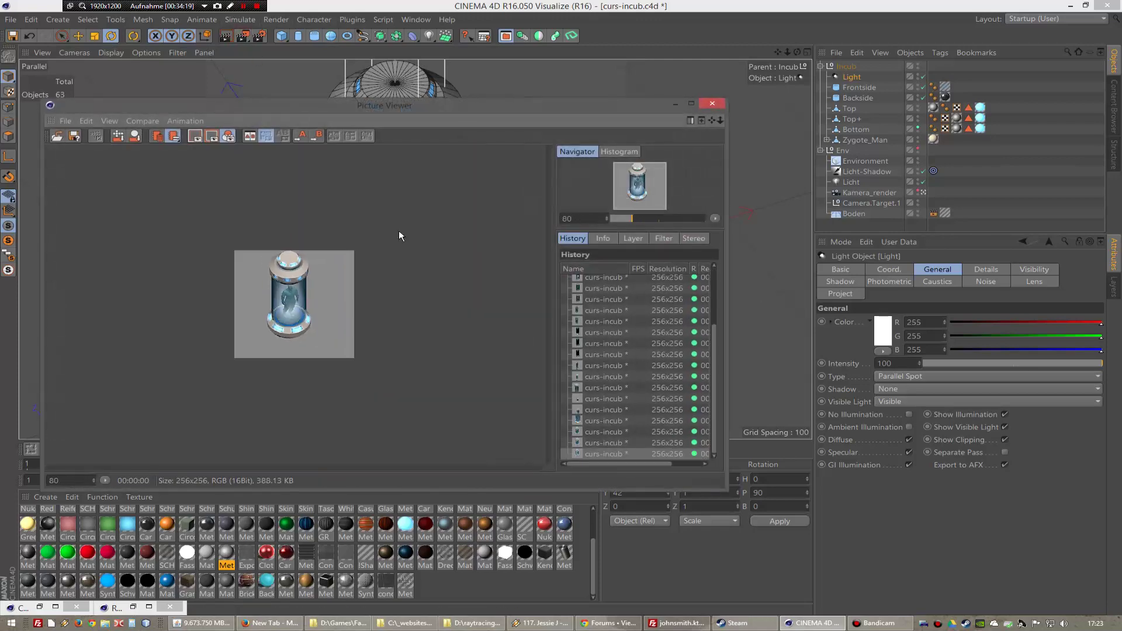
pyautogui.scroll(3, 399, 230)
pyautogui.scroll(3, 399, 231)
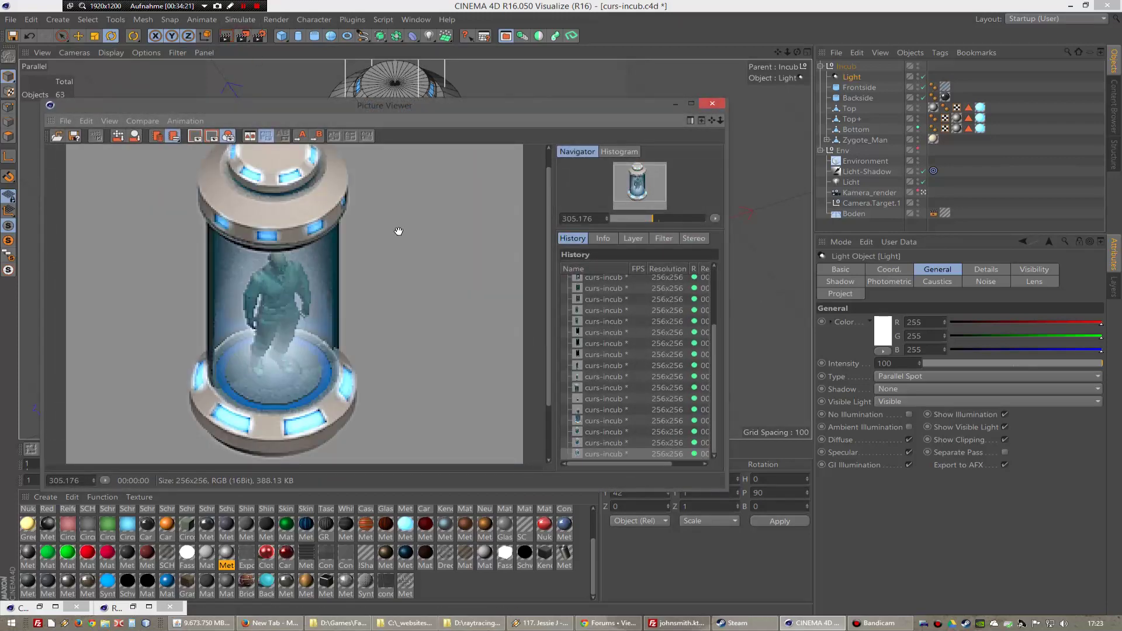
pyautogui.scroll(-2, 399, 231)
pyautogui.scroll(-2, 398, 230)
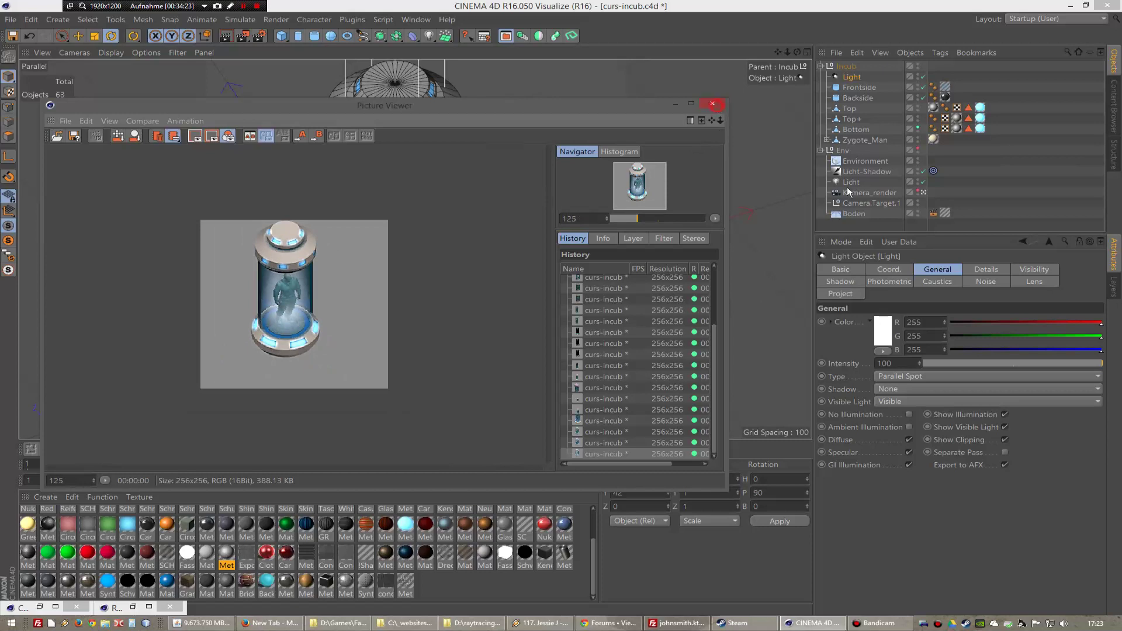
# - Tint the light cyan (R 157, G 253, B 255), re-render, review and close the viewer
pyautogui.moveTo(1101, 322)
pyautogui.mouseDown()
pyautogui.moveTo(1086, 325)
pyautogui.moveTo(1091, 339)
pyautogui.moveTo(1043, 324)
pyautogui.mouseUp()
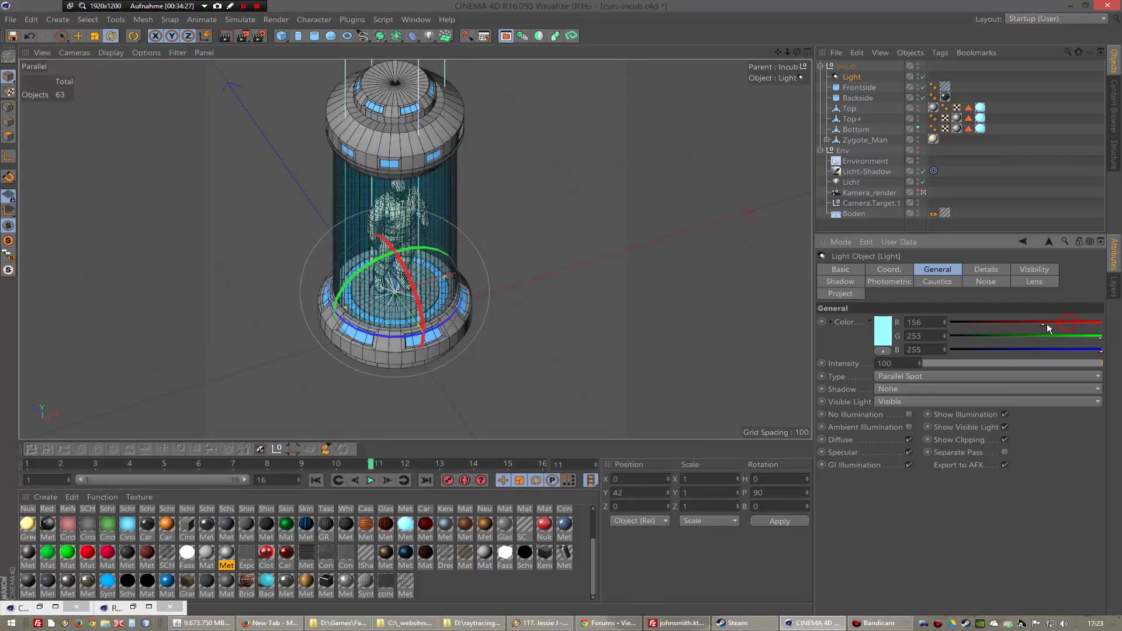
pyautogui.click(243, 36)
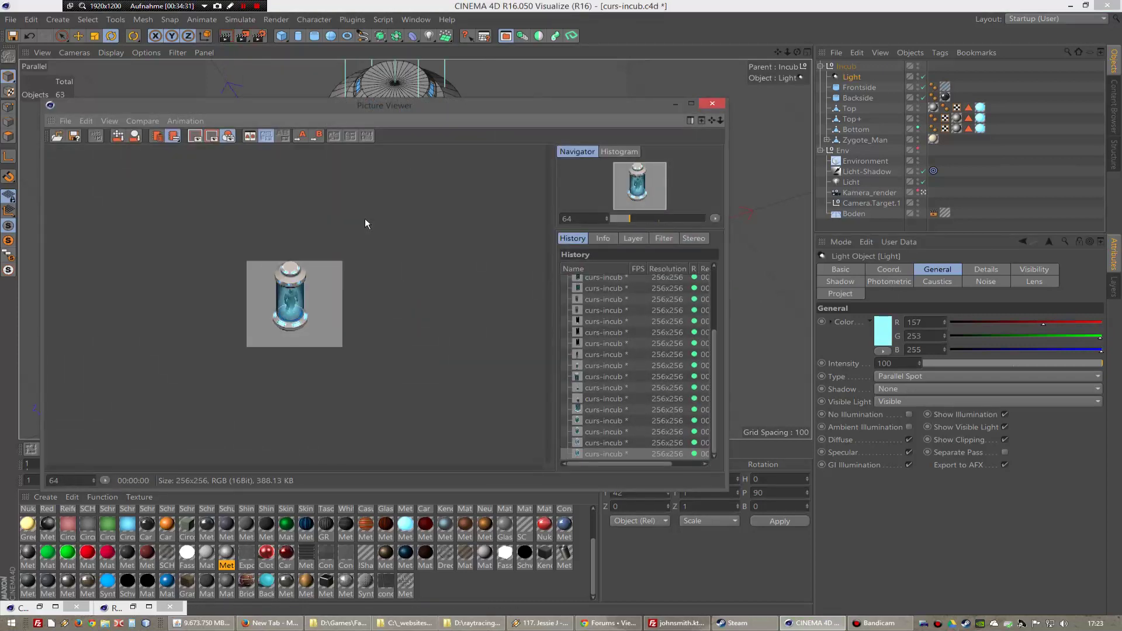
pyautogui.scroll(2, 308, 383)
pyautogui.scroll(3, 291, 241)
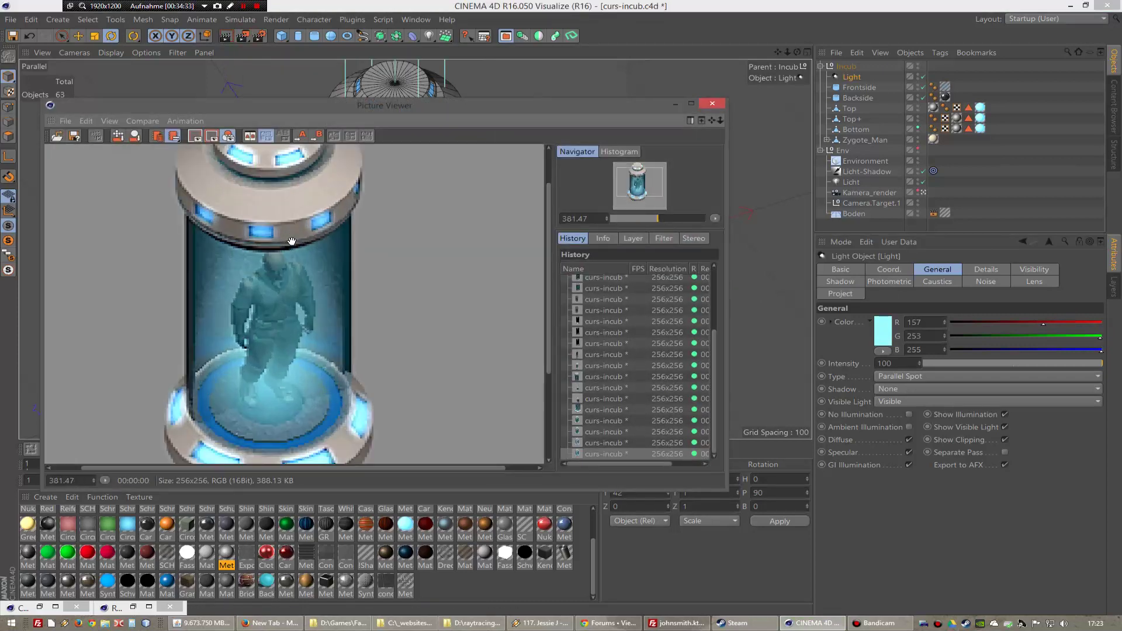
pyautogui.scroll(-2, 291, 241)
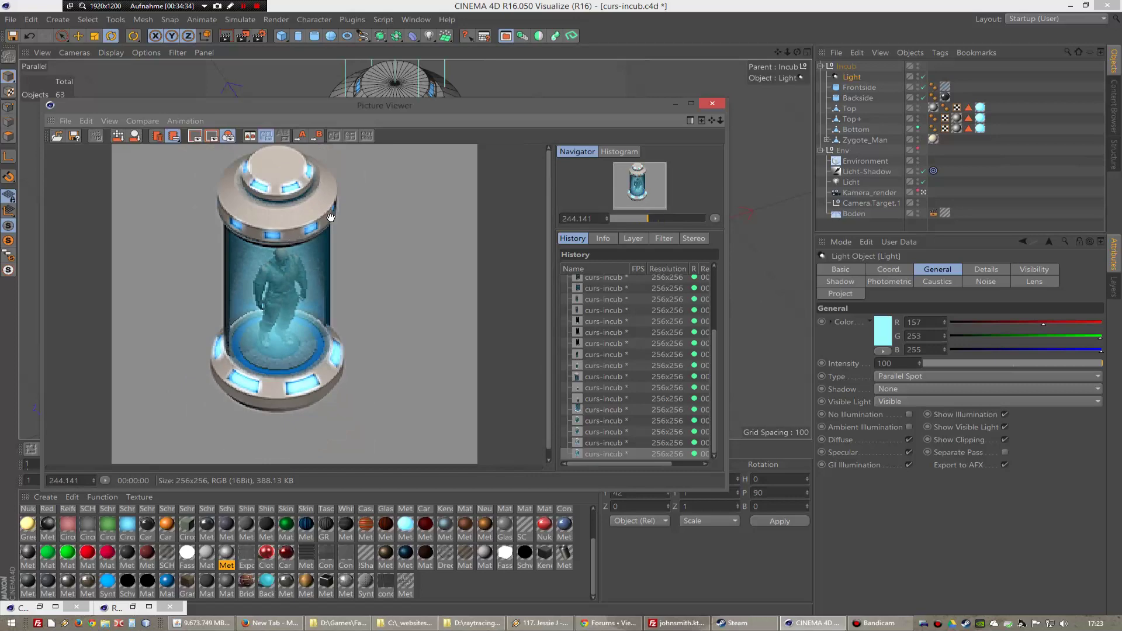
pyautogui.click(703, 103)
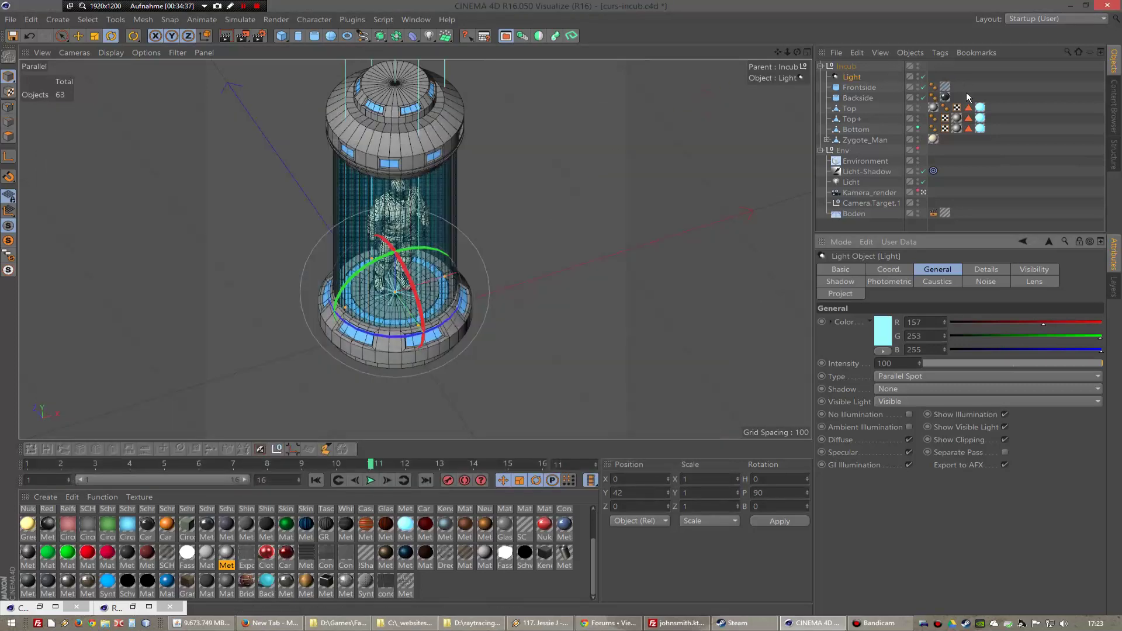
# - Select the Backside tube in the Object Manager
pyautogui.click(870, 99)
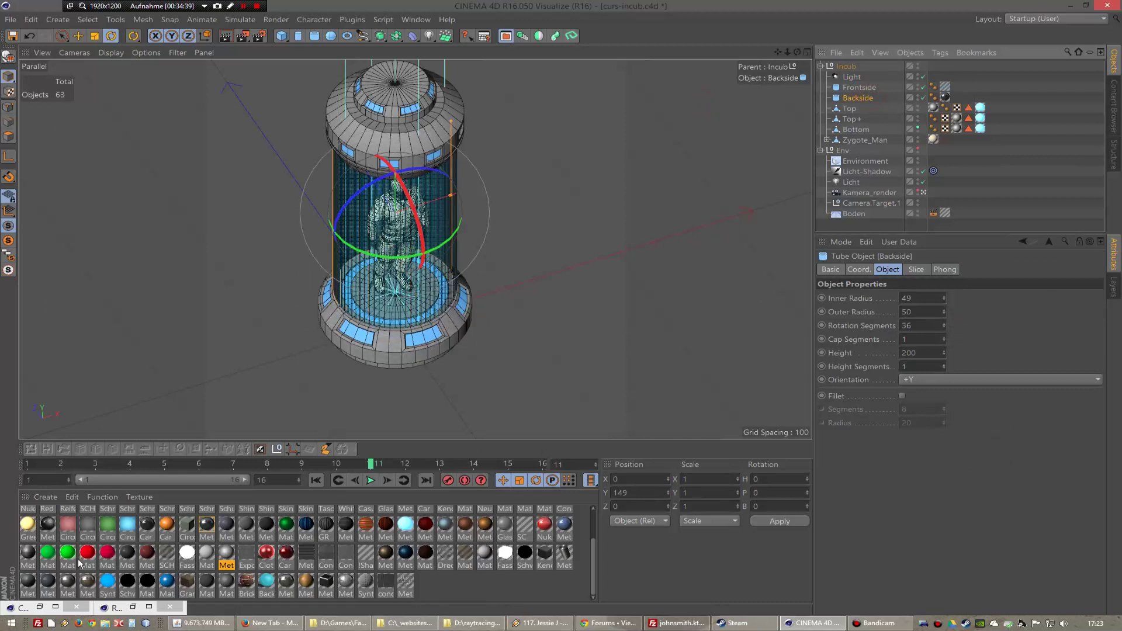
pyautogui.scroll(2, 237, 544)
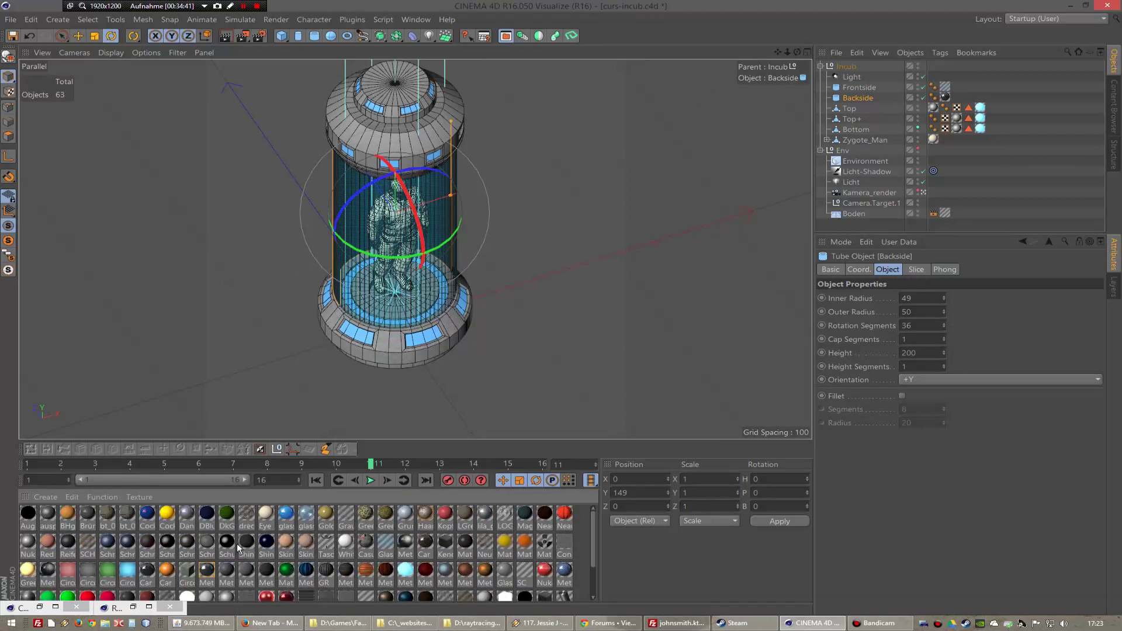
pyautogui.click(310, 516)
# - Render the incubator with its cyan beam to the Picture Viewer and zoom in and out
pyautogui.click(243, 36)
pyautogui.scroll(-3, 339, 272)
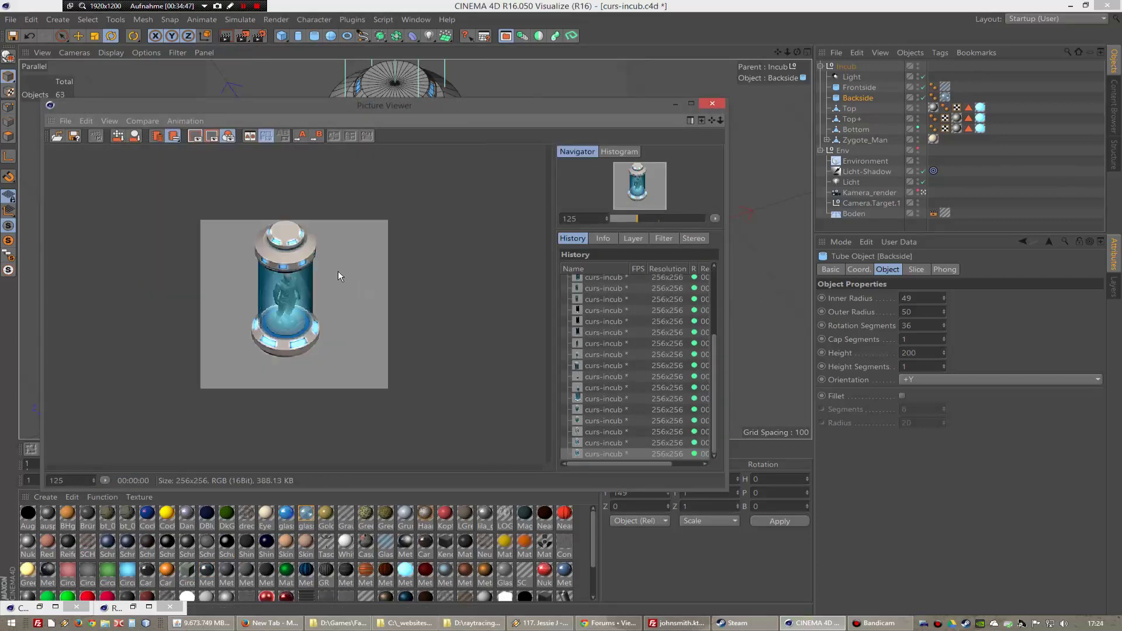
pyautogui.scroll(3, 309, 266)
pyautogui.scroll(2, 301, 266)
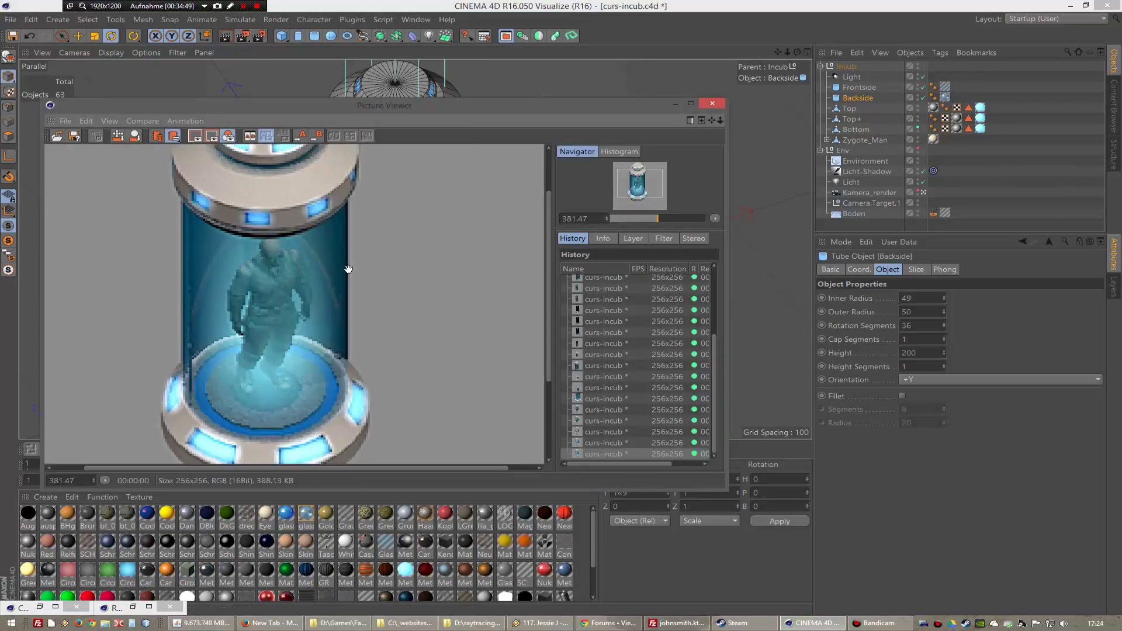
pyautogui.scroll(-2, 426, 262)
pyautogui.scroll(-1, 427, 264)
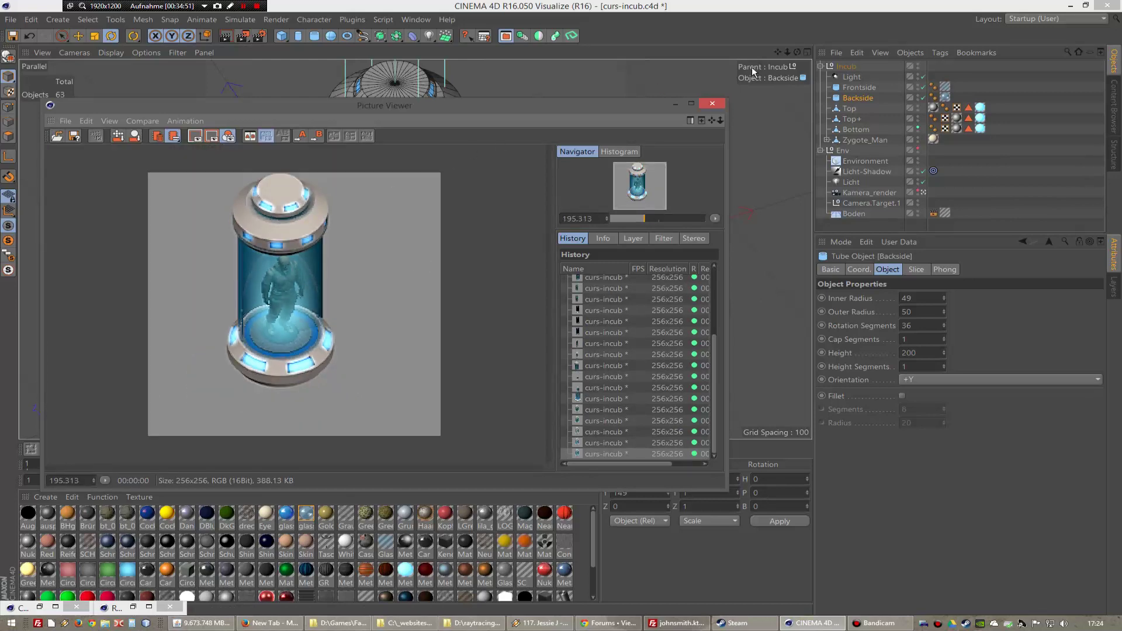
# - Toggle Matte Object in the Boden floor's Compositing tag
pyautogui.click(925, 150)
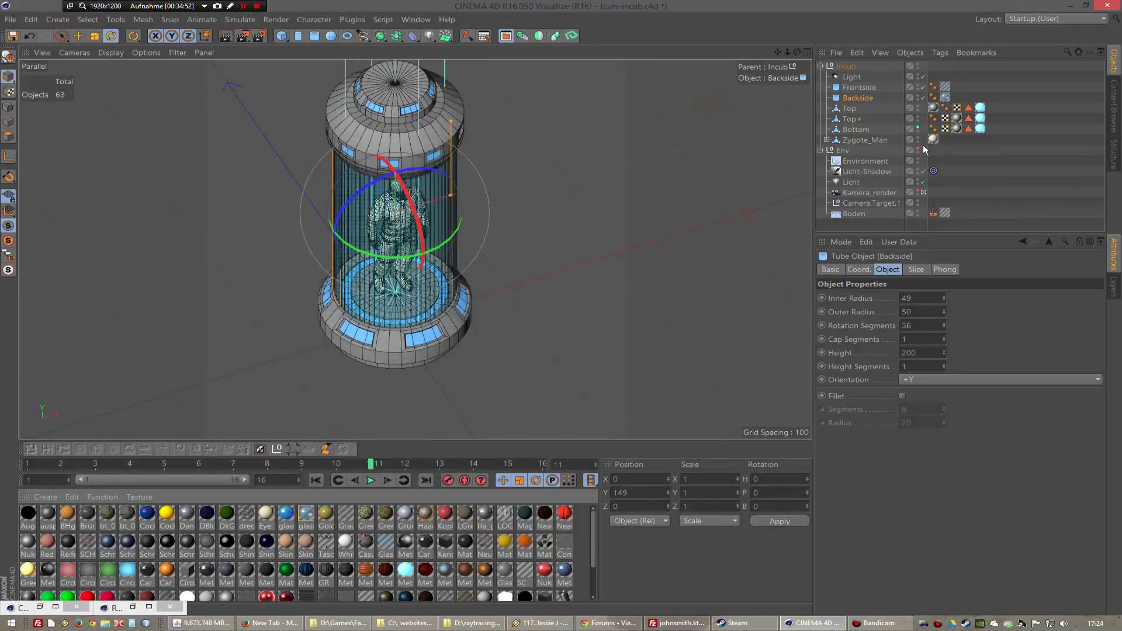
pyautogui.click(933, 214)
pyautogui.click(896, 449)
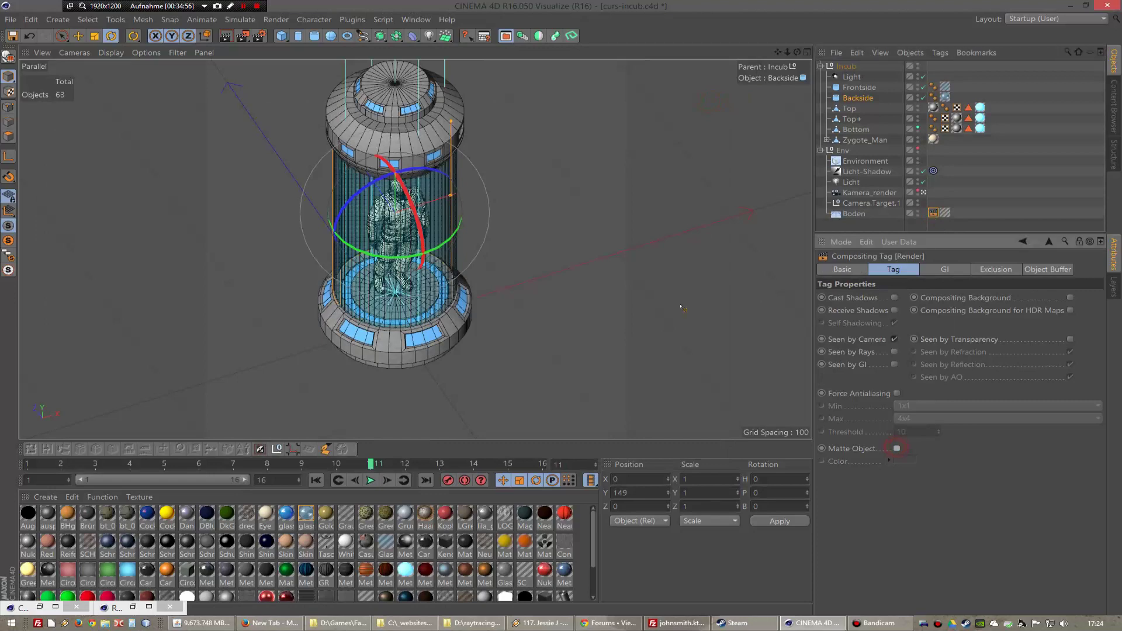
# - Re-render and zoom around the render to check the black background
pyautogui.click(247, 37)
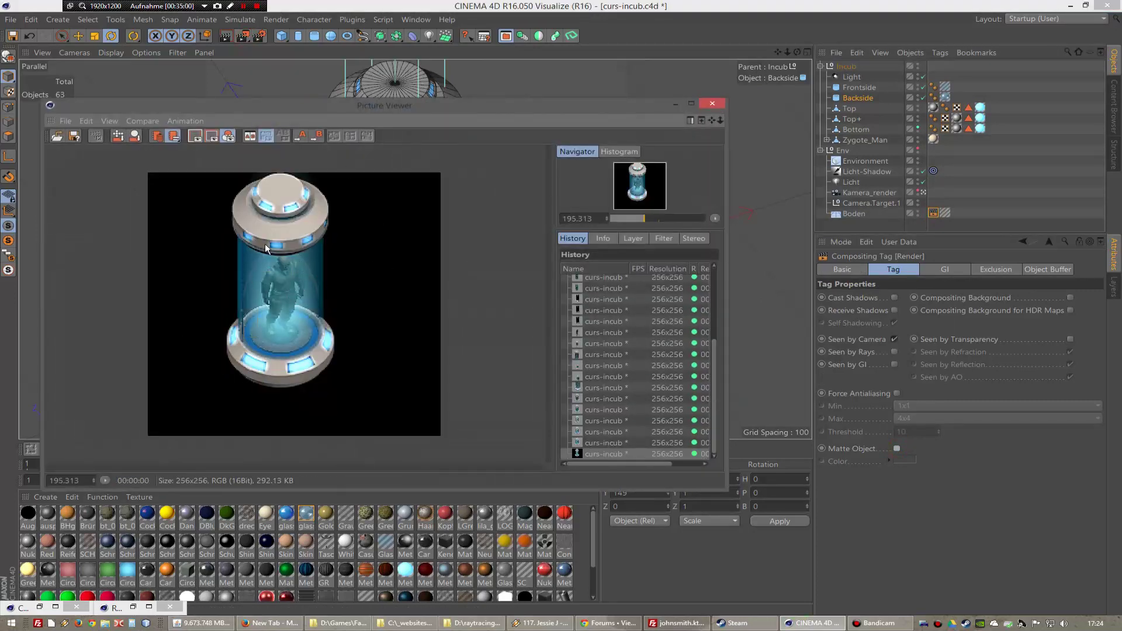
pyautogui.scroll(1, 299, 294)
pyautogui.scroll(1, 260, 291)
pyautogui.scroll(1, 248, 284)
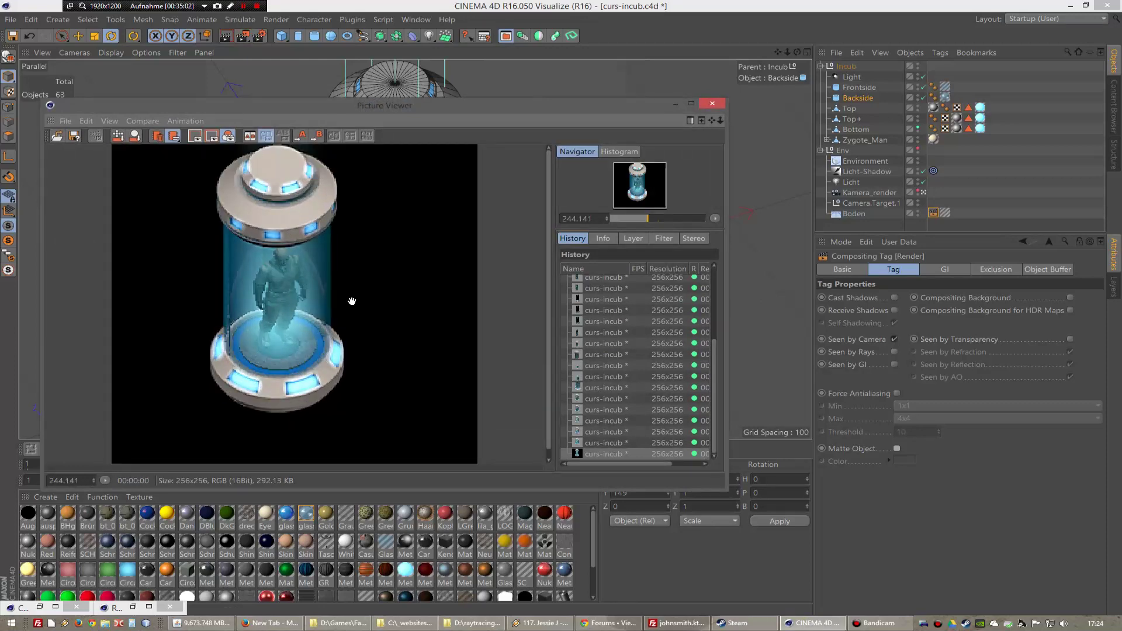
pyautogui.scroll(1, 351, 300)
pyautogui.scroll(-3, 348, 300)
pyautogui.scroll(-2, 349, 305)
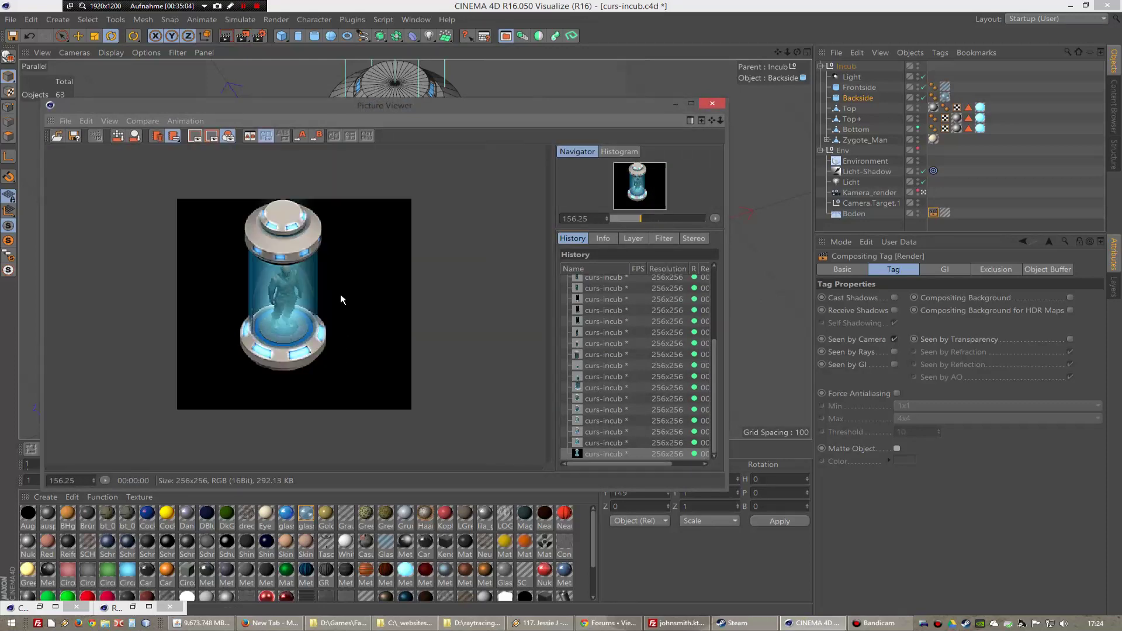
pyautogui.scroll(2, 342, 298)
pyautogui.scroll(-3, 334, 292)
pyautogui.scroll(-2, 331, 293)
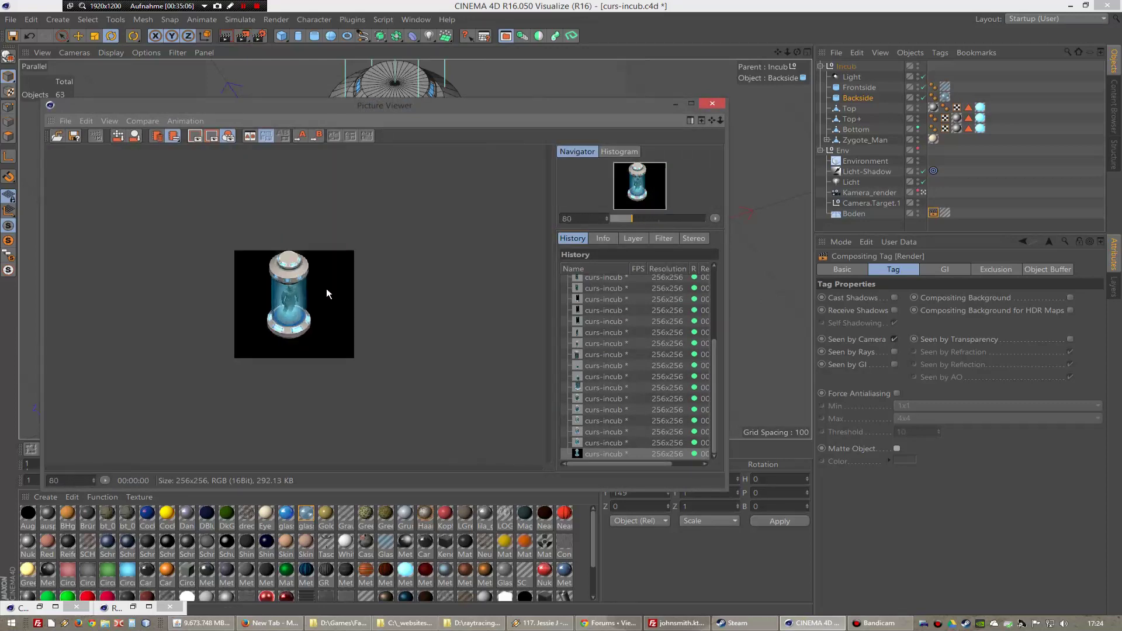
pyautogui.scroll(3, 318, 290)
pyautogui.scroll(3, 380, 201)
pyautogui.scroll(-3, 215, 311)
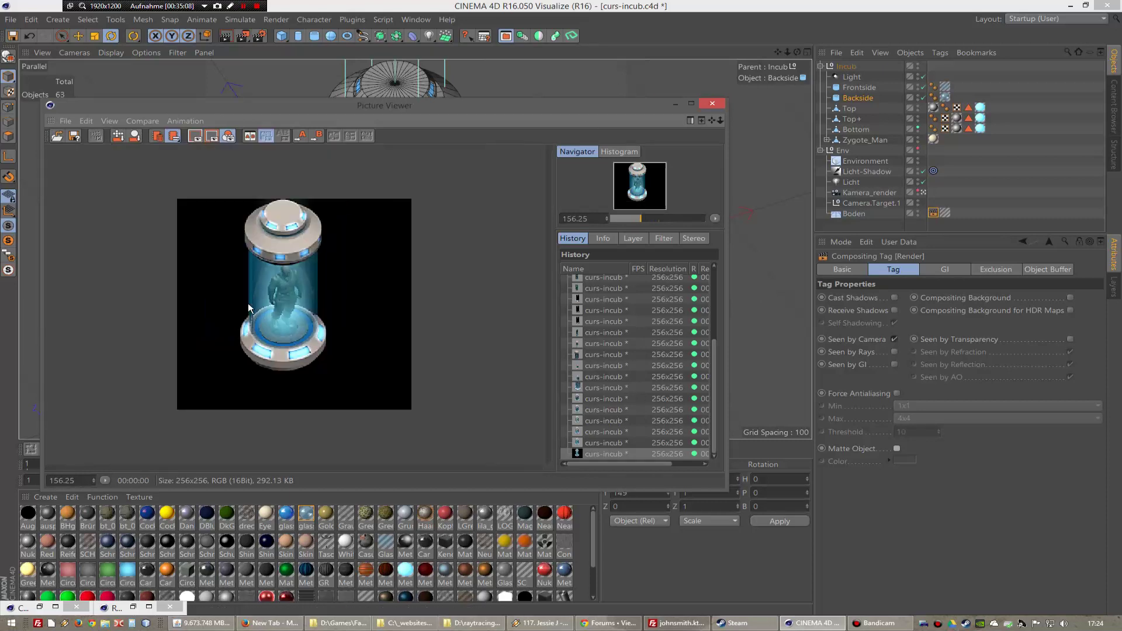
# - Close the render viewer and orbit the viewport to a three-quarter angle
pyautogui.click(711, 102)
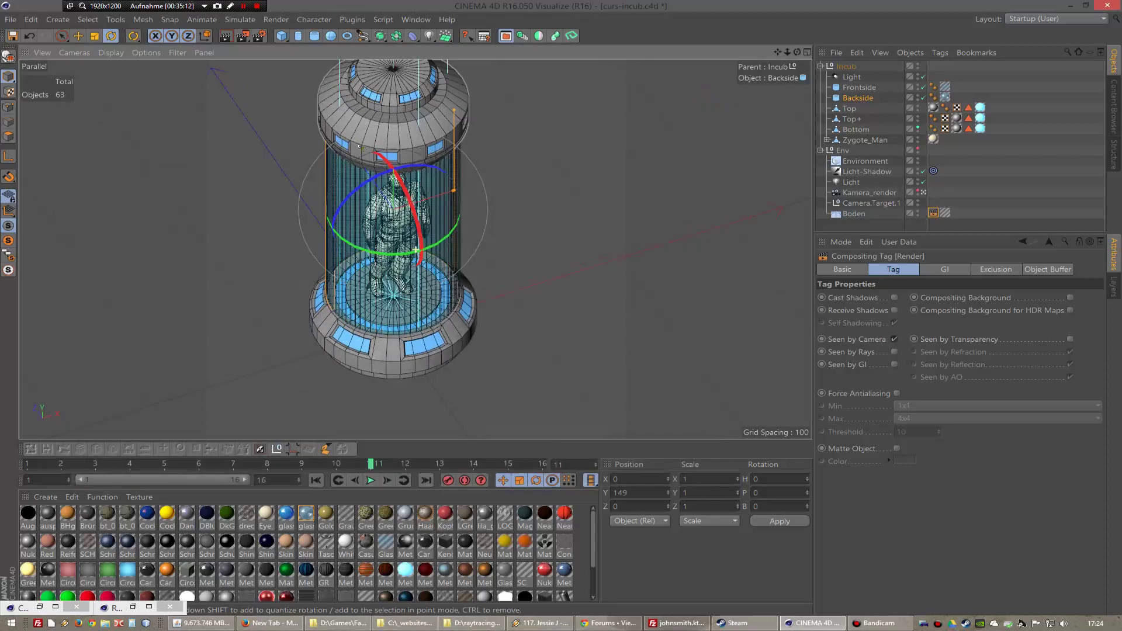
pyautogui.moveTo(787, 54)
pyautogui.mouseDown()
pyautogui.moveTo(817, 84)
pyautogui.moveTo(830, 46)
pyautogui.mouseUp()
pyautogui.keyDown('alt'); pyautogui.moveTo(415, 249); pyautogui.dragTo(415, 249); pyautogui.keyUp('alt')
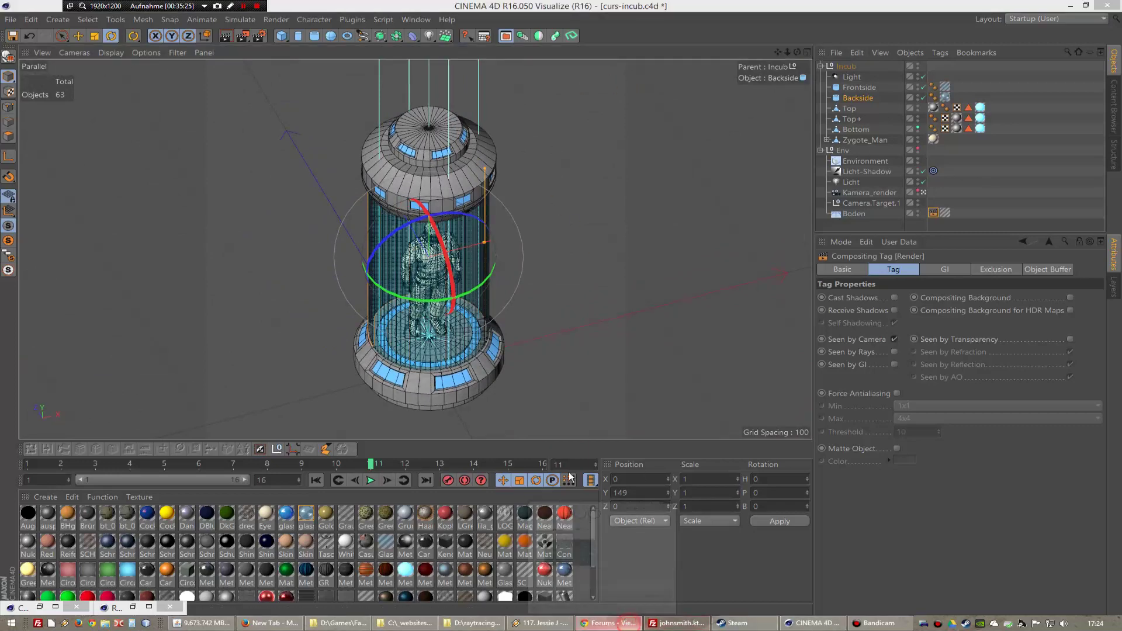
pyautogui.click(623, 623)
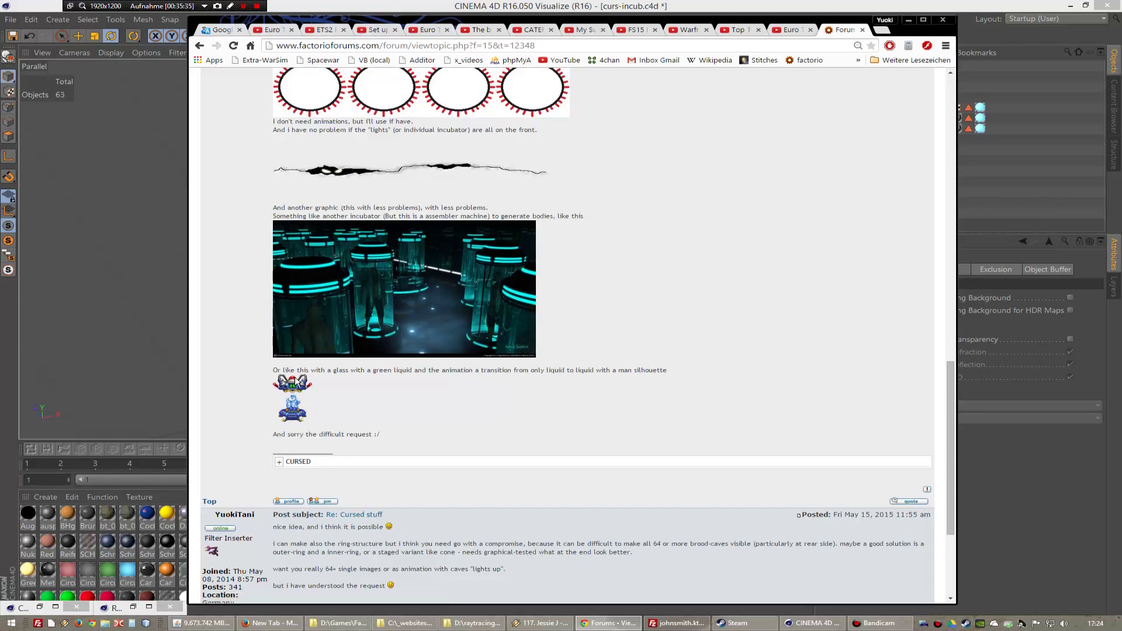
pyautogui.click(908, 20)
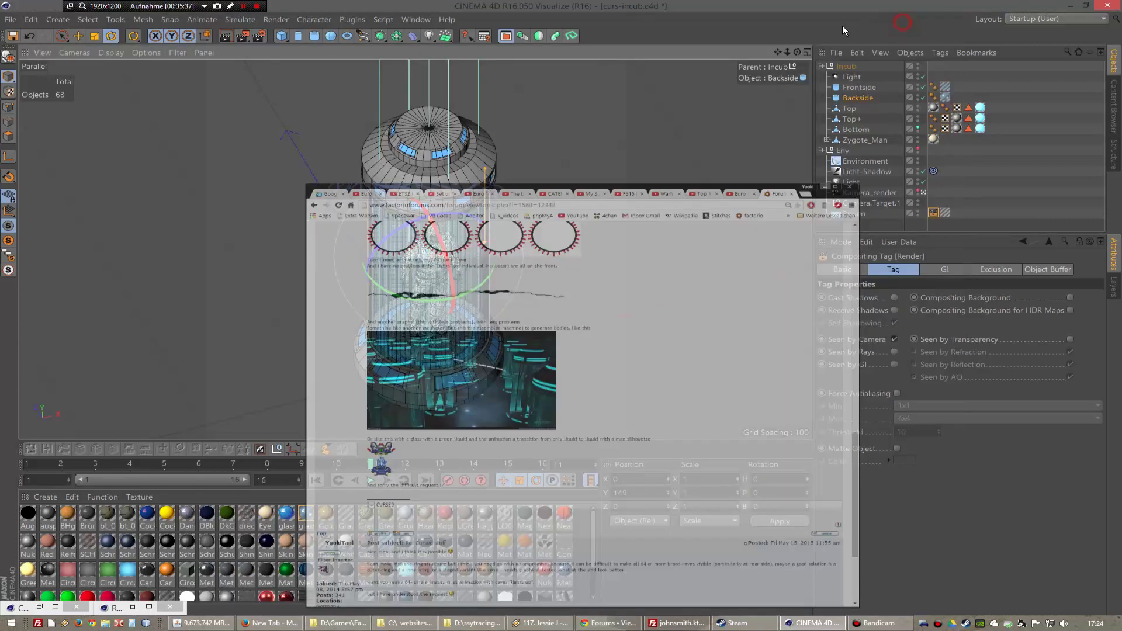
# - Orbit the incubator and cycle through Top, Right and Front views, zooming in
pyautogui.keyDown('alt'); pyautogui.moveTo(409, 252); pyautogui.dragTo(490, 119); pyautogui.keyUp('alt')
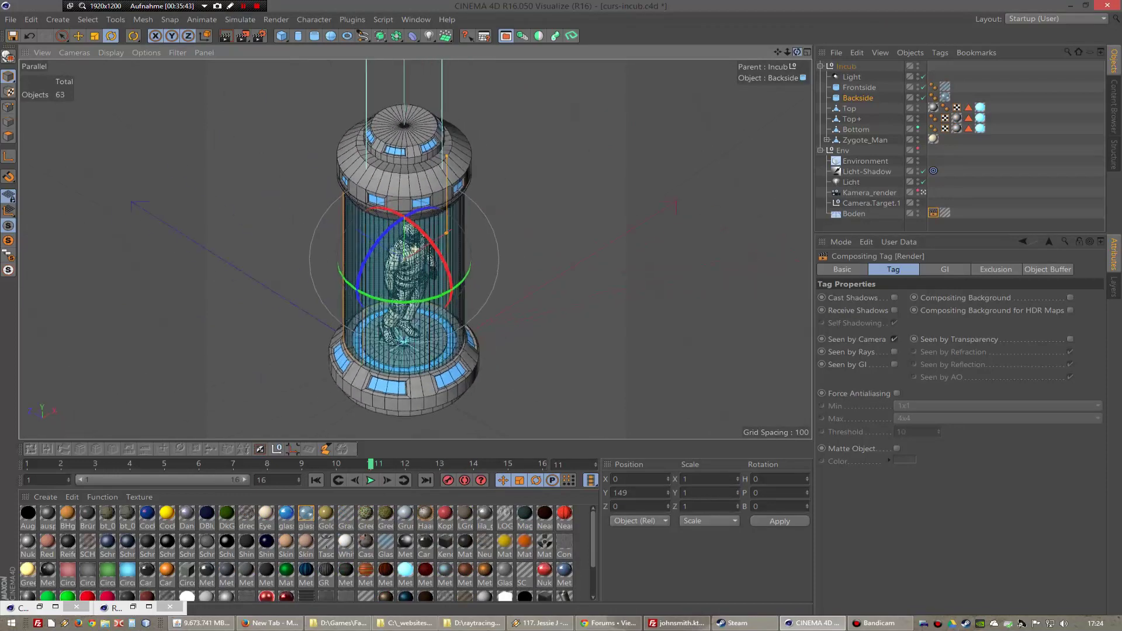
pyautogui.press('F2')
pyautogui.press('F3')
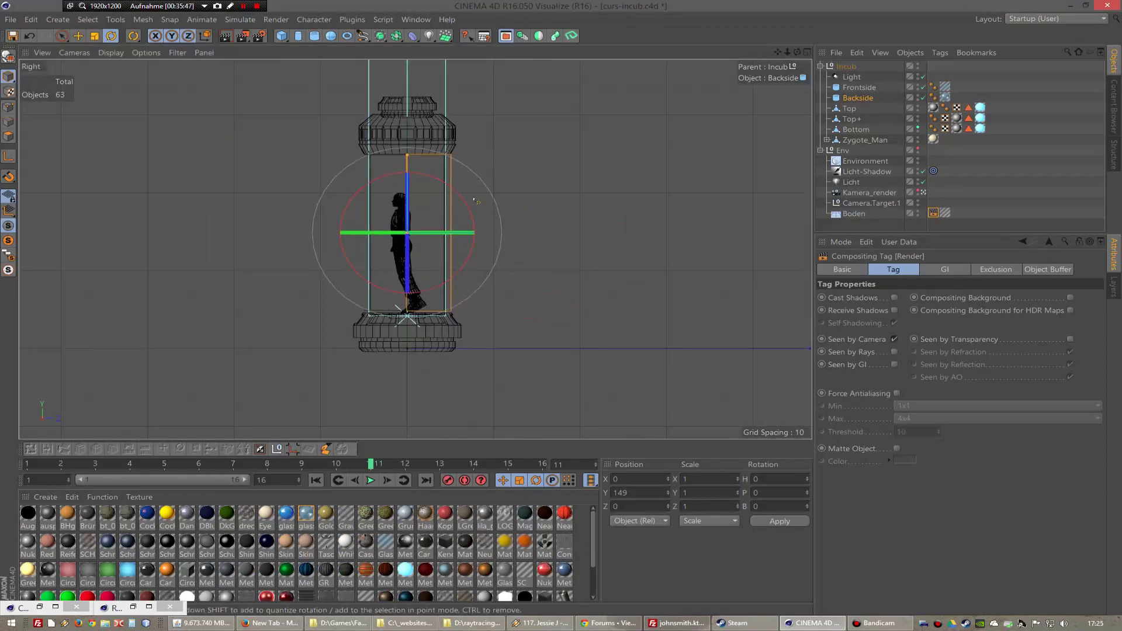
pyautogui.press('F4')
pyautogui.press('F3')
pyautogui.scroll(2, 358, 387)
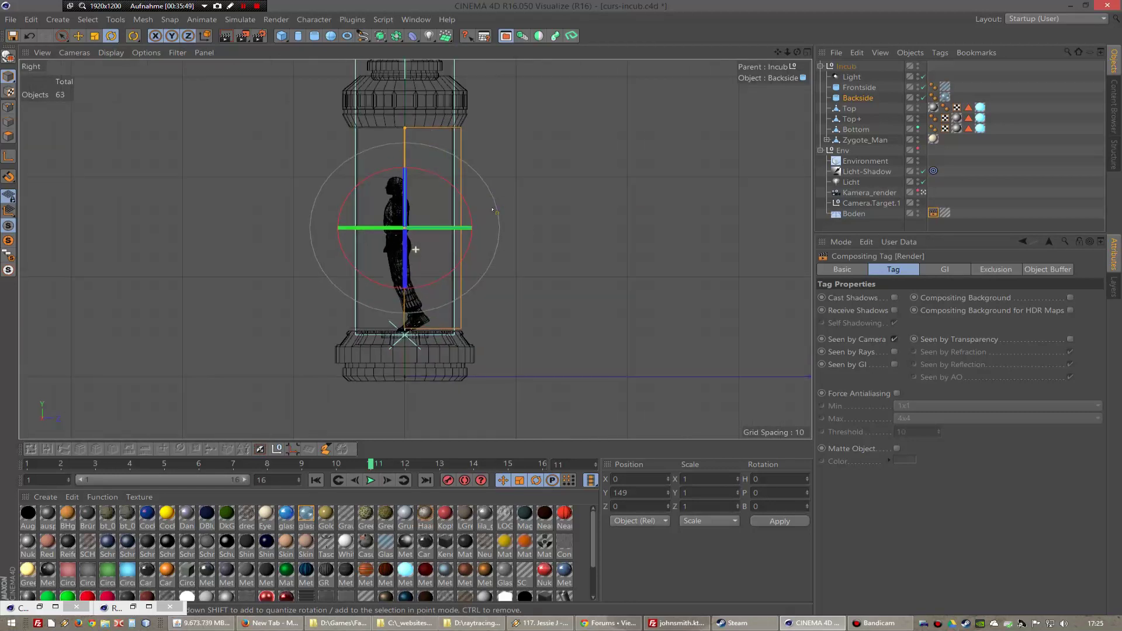
pyautogui.scroll(2, 357, 387)
pyautogui.scroll(2, 358, 387)
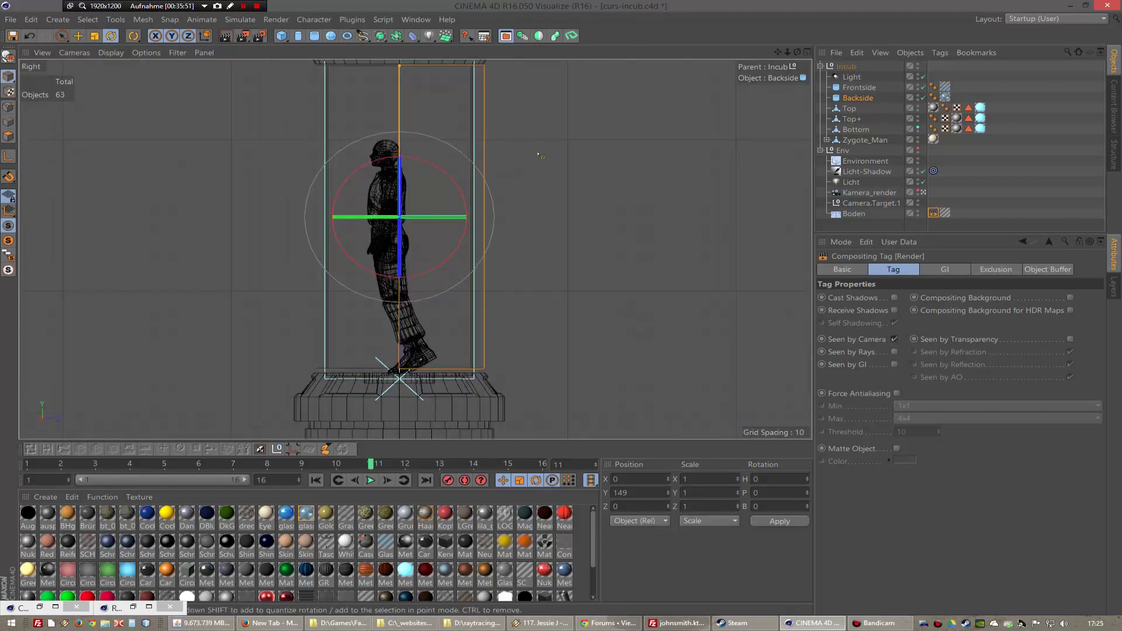
# - Make Top+ a child of Top and ready the Bottom object for moving in Front view
pyautogui.click(851, 119)
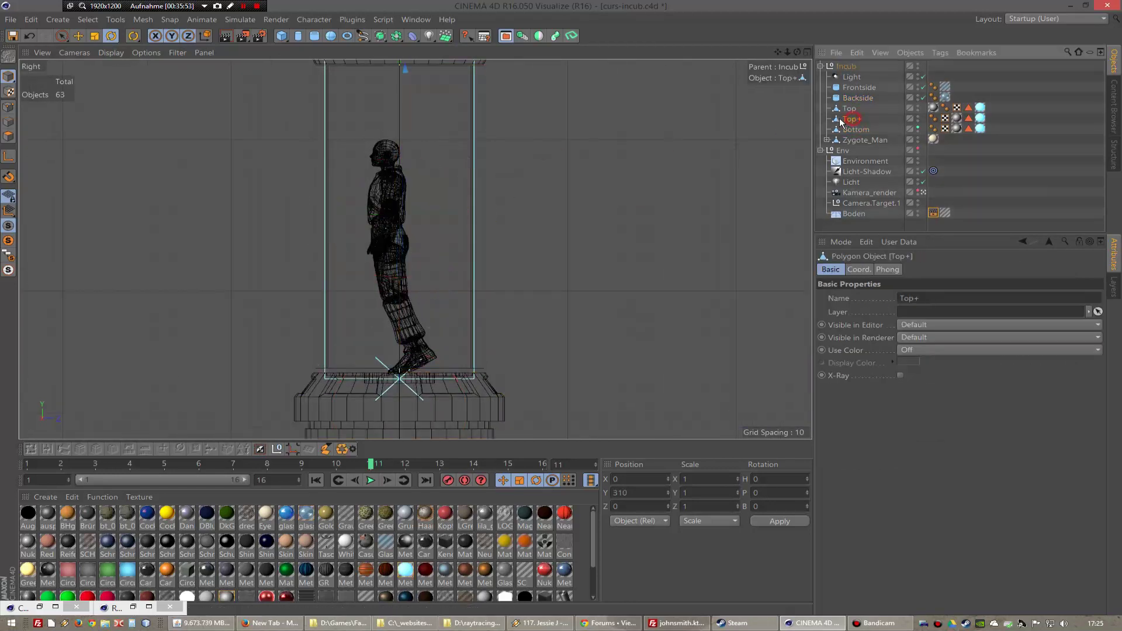
pyautogui.moveTo(853, 111); pyautogui.dragTo(851, 108)
pyautogui.click(856, 129)
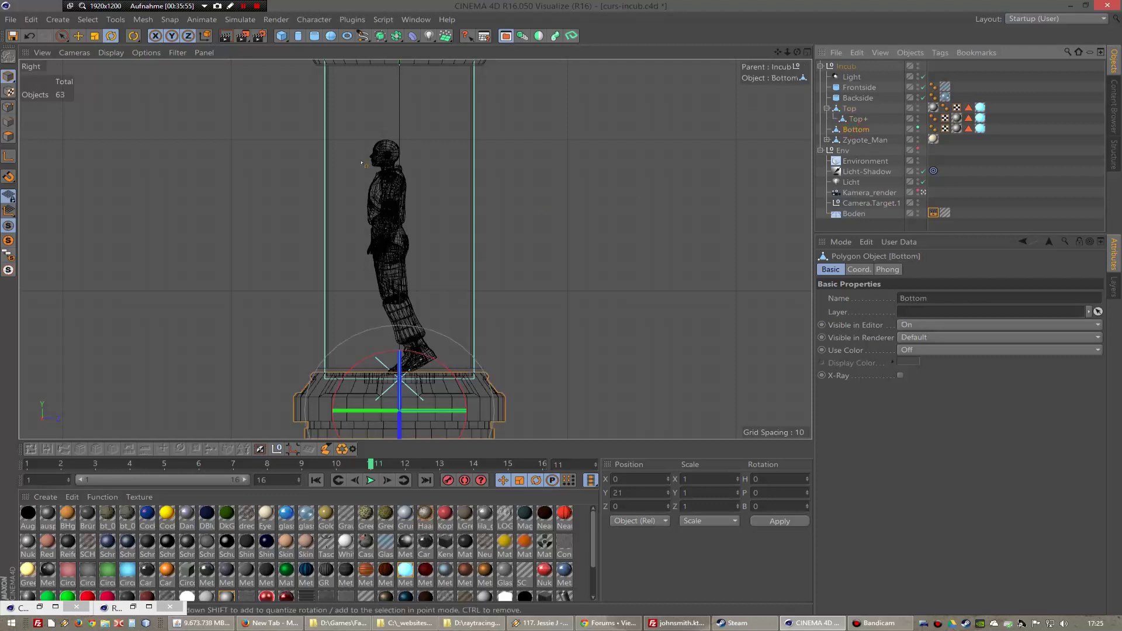
pyautogui.click(78, 35)
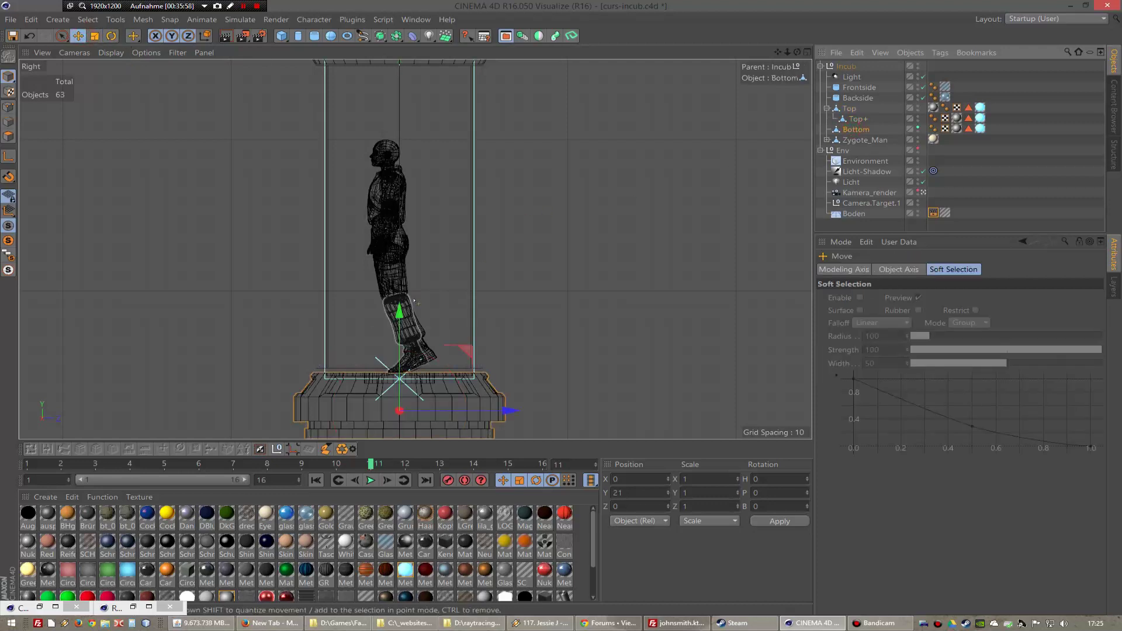
pyautogui.press('F2')
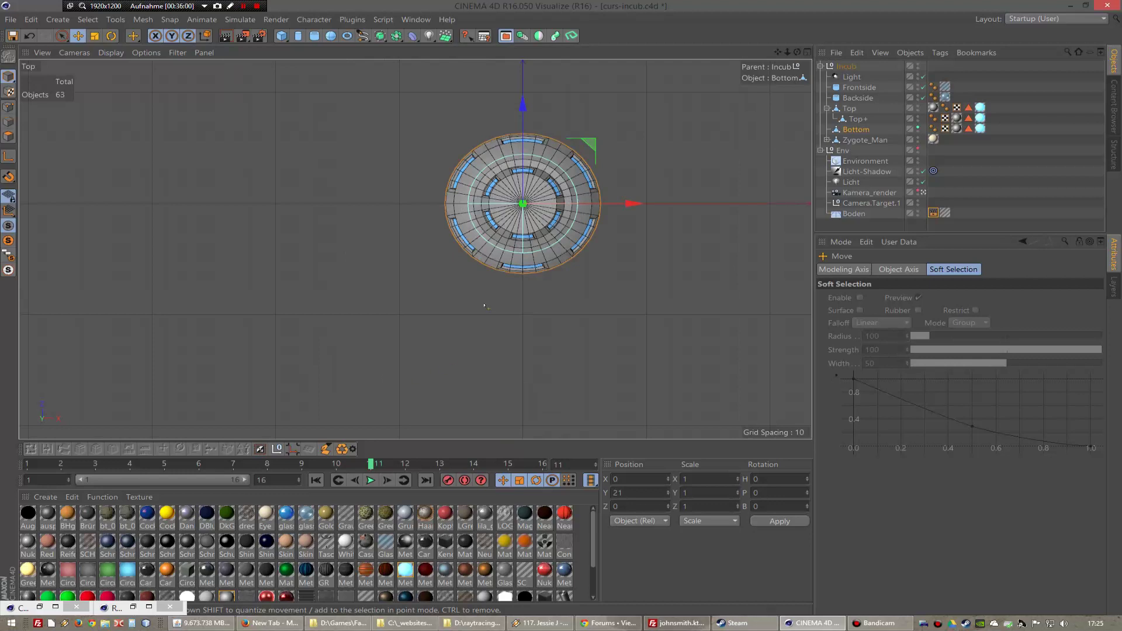
pyautogui.press('F1')
pyautogui.press('F3')
pyautogui.press('F4')
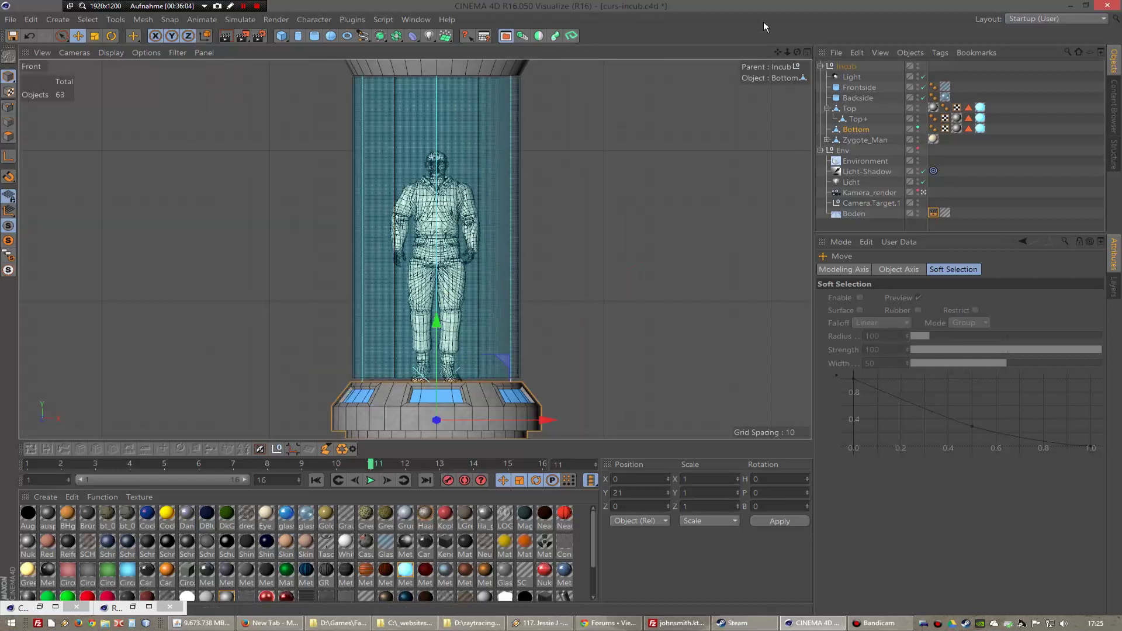
# - Lower both Frontside and Backside glass tube halves slightly
pyautogui.moveTo(779, 51); pyautogui.dragTo(859, 146)
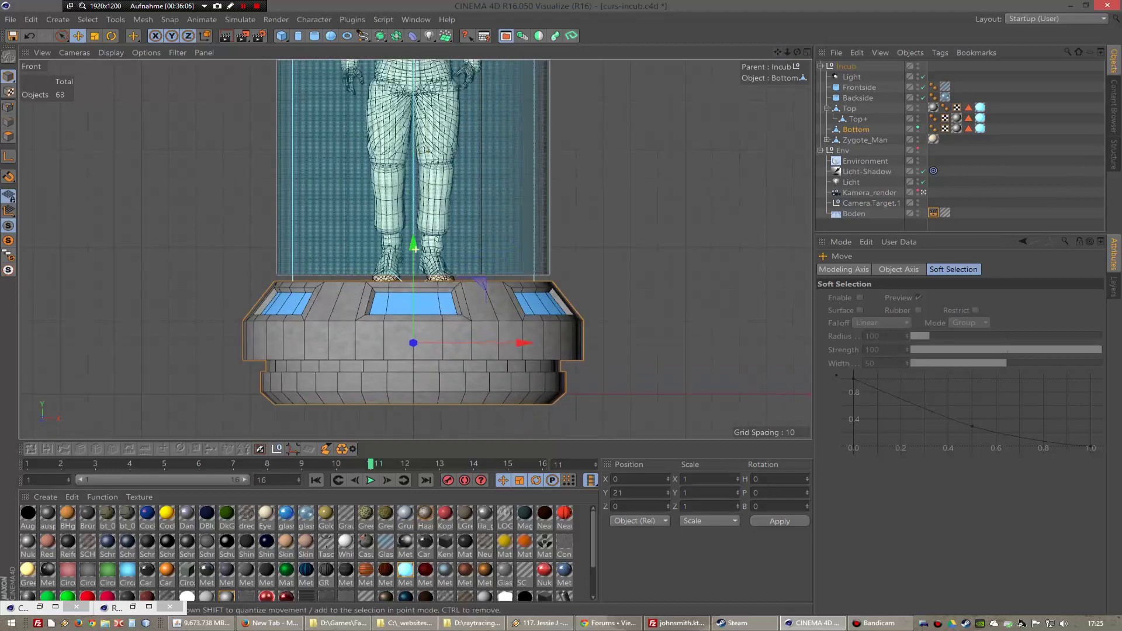
pyautogui.click(870, 98)
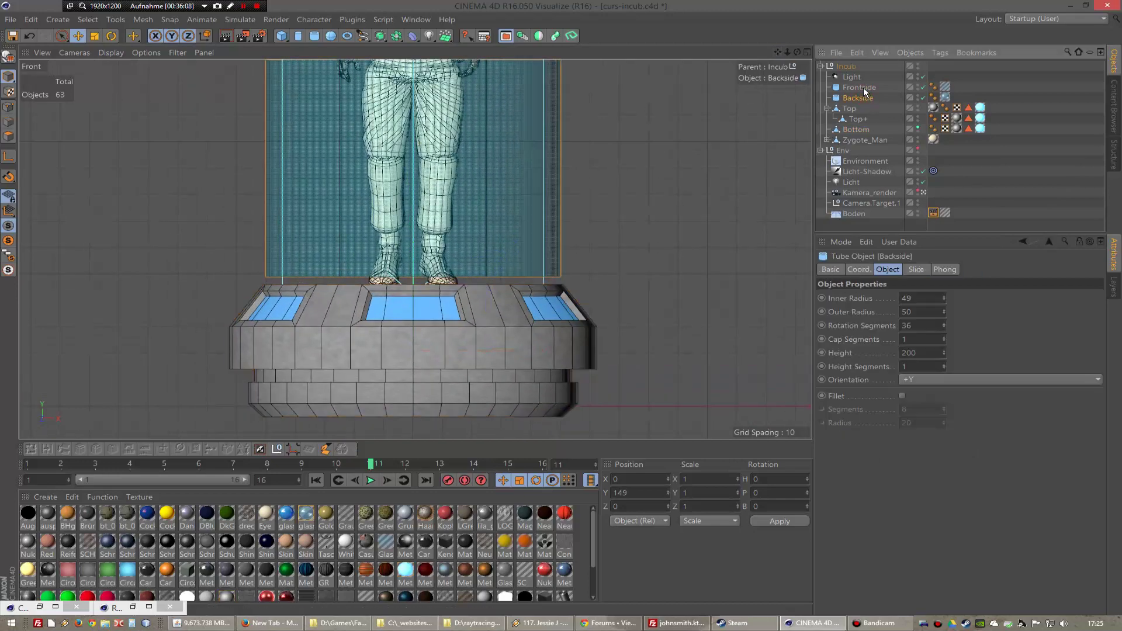
pyautogui.keyDown('ctrl'); pyautogui.click(861, 89); pyautogui.keyUp('ctrl')
pyautogui.scroll(-1, 488, 123)
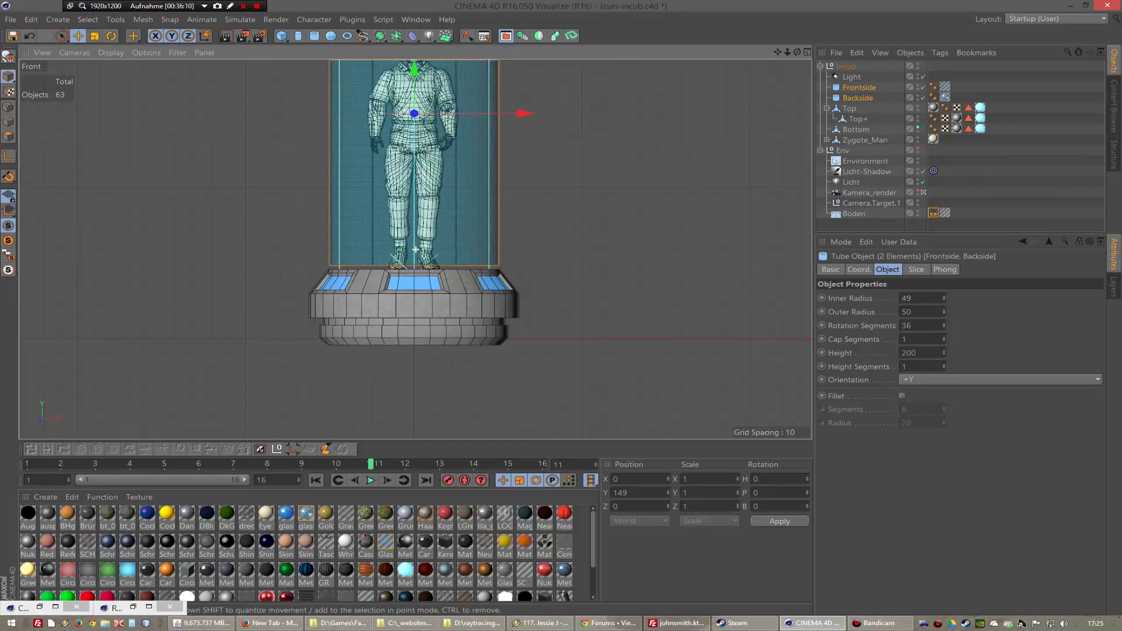
pyautogui.scroll(-3, 488, 122)
pyautogui.moveTo(416, 63); pyautogui.dragTo(416, 64)
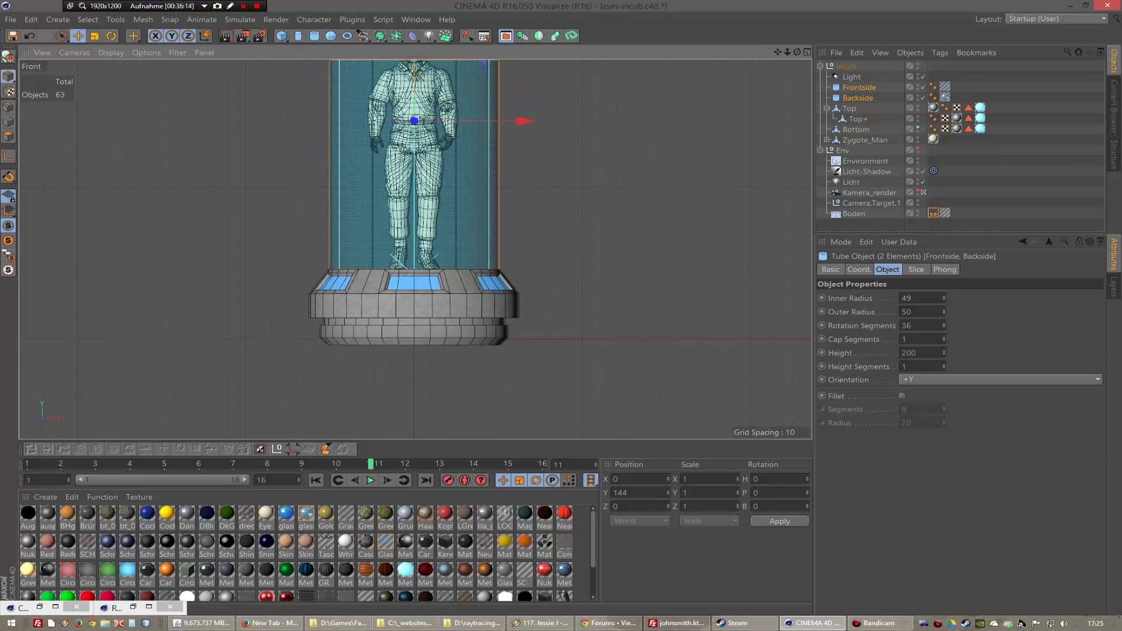
# - Lower the Top cap onto the glass tube, seating it at Y 273
pyautogui.moveTo(778, 52); pyautogui.dragTo(780, 219)
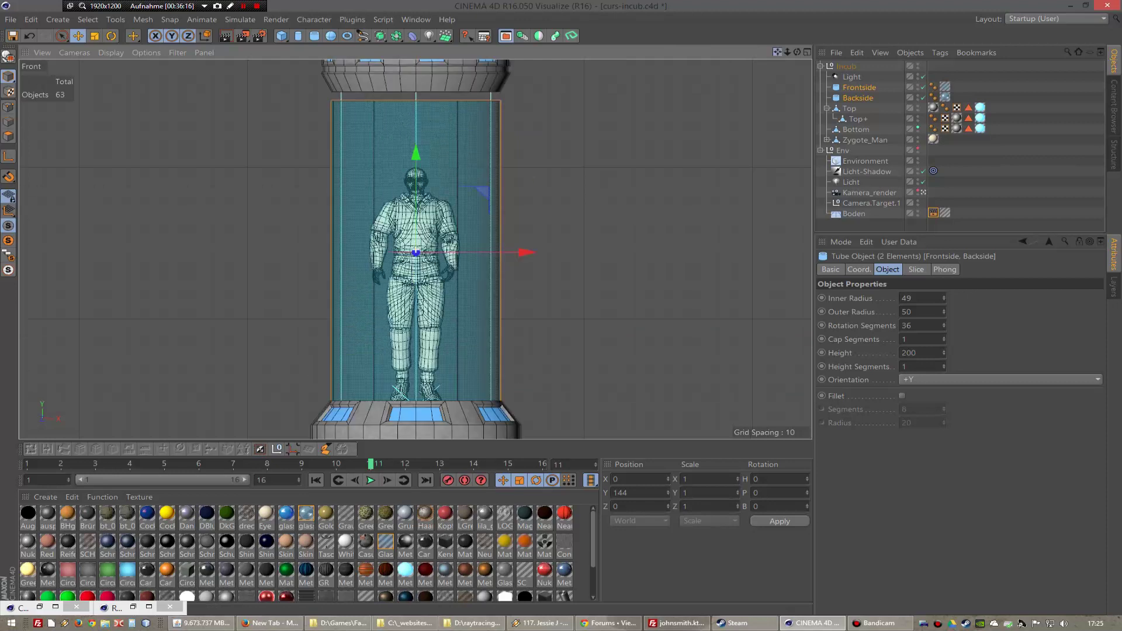
pyautogui.click(852, 110)
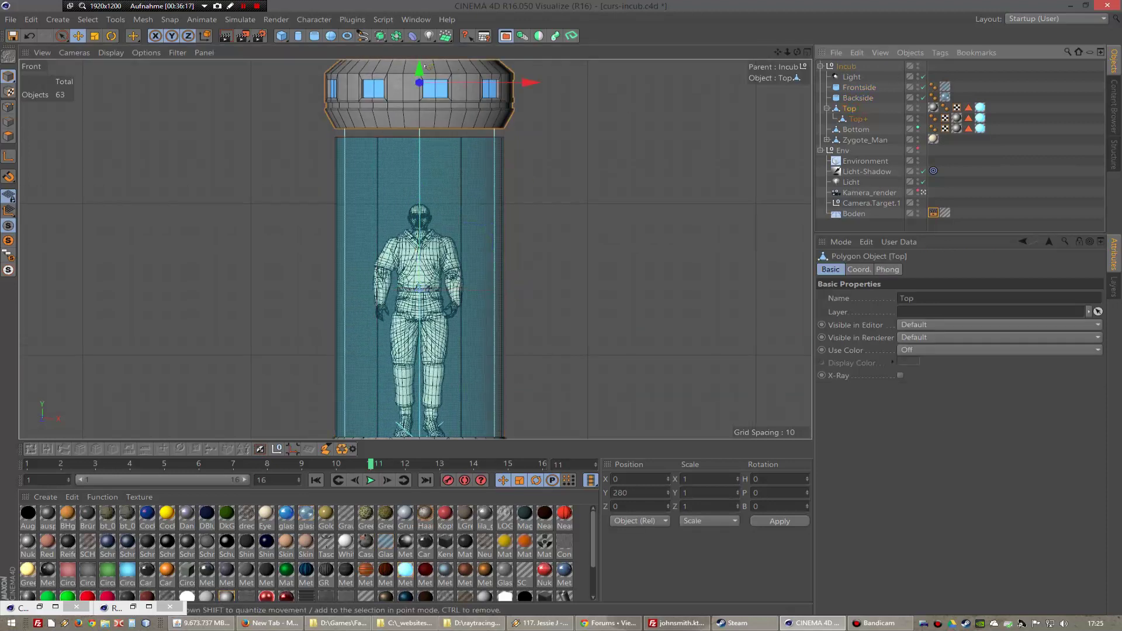
pyautogui.moveTo(414, 66); pyautogui.dragTo(414, 76)
# - Save curs-incub.c4d and review the incubator in Top, Right and Front views
pyautogui.press('F1')
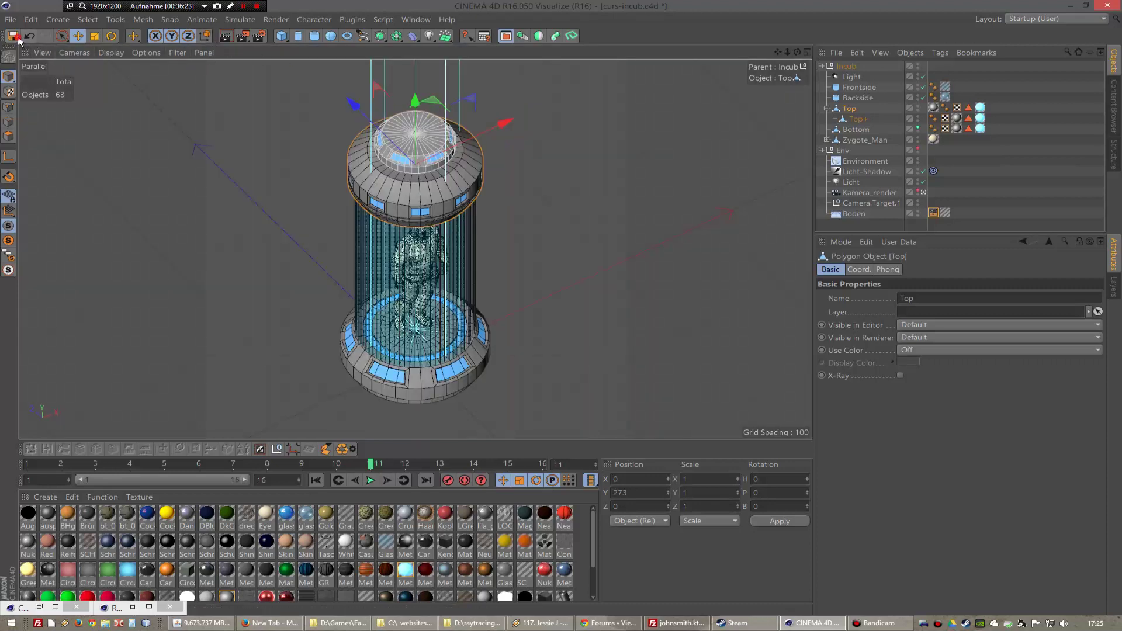
pyautogui.hotkey('ctrl', 's')
pyautogui.press('F2')
pyautogui.press('F3')
pyautogui.press('F4')
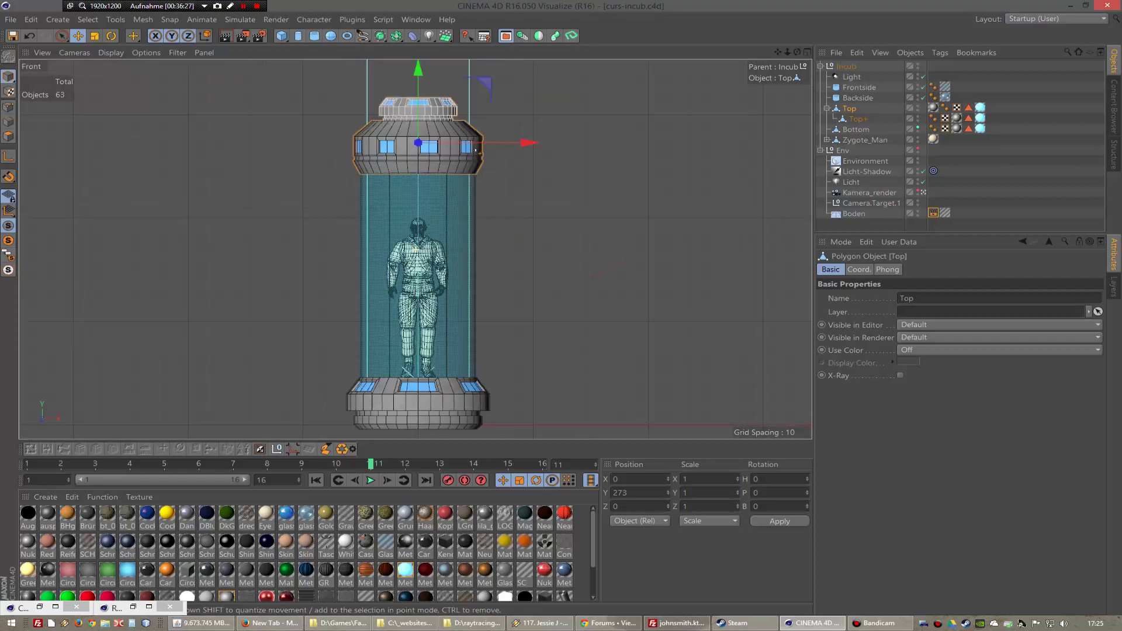
# - Draw a four-point linear spline down the capsule's left side, from top to base
pyautogui.click(363, 36)
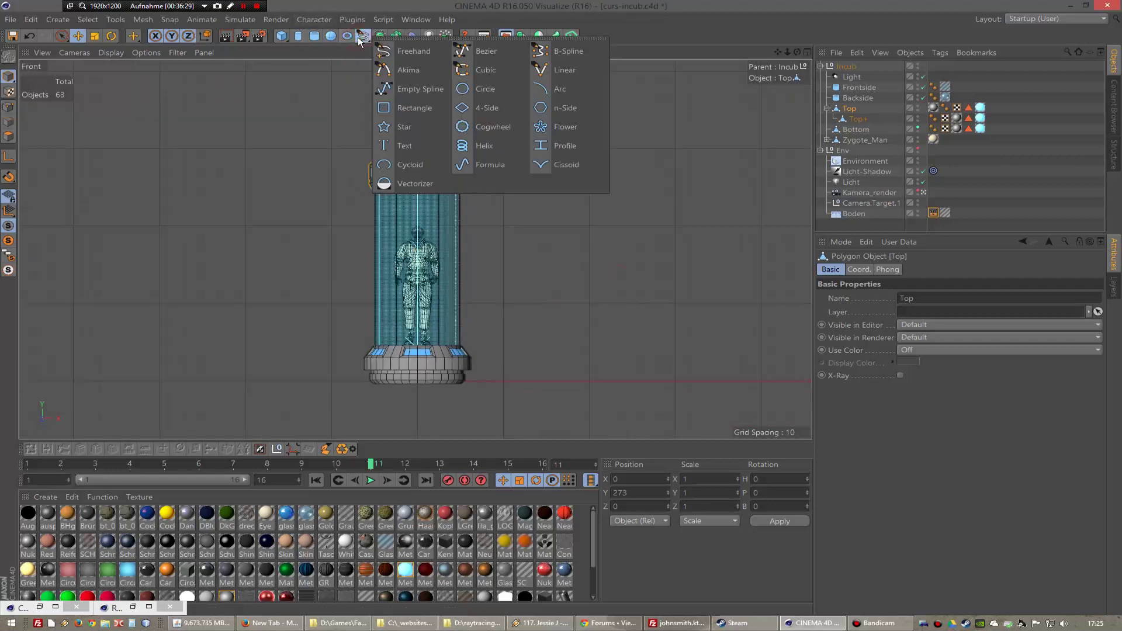
pyautogui.click(558, 70)
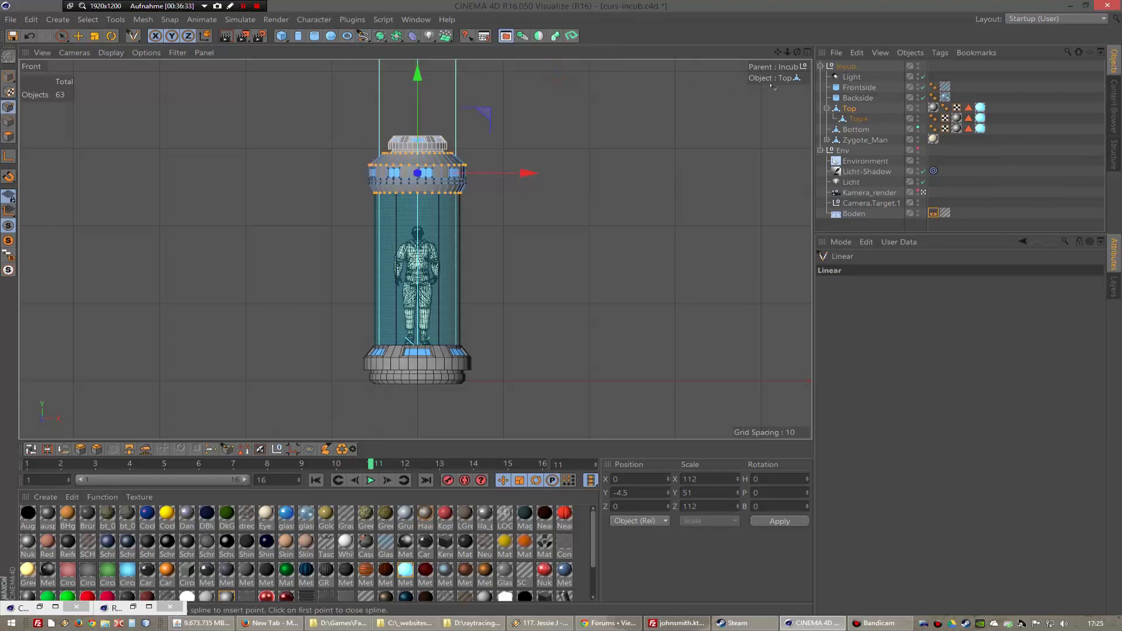
pyautogui.press('e')
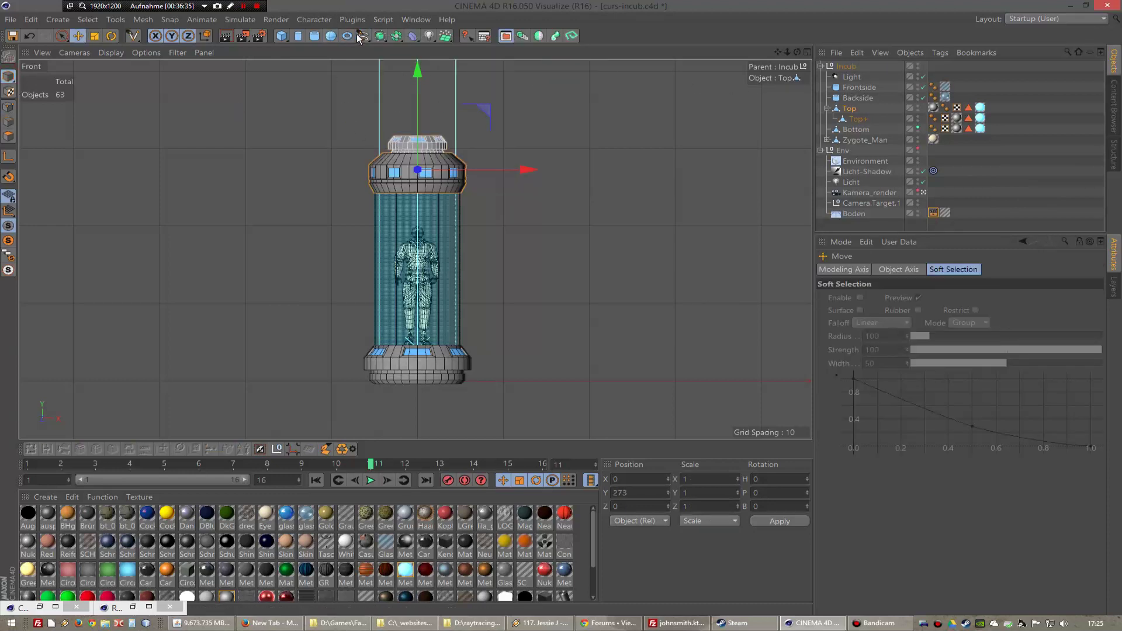
pyautogui.click(362, 36)
pyautogui.click(552, 73)
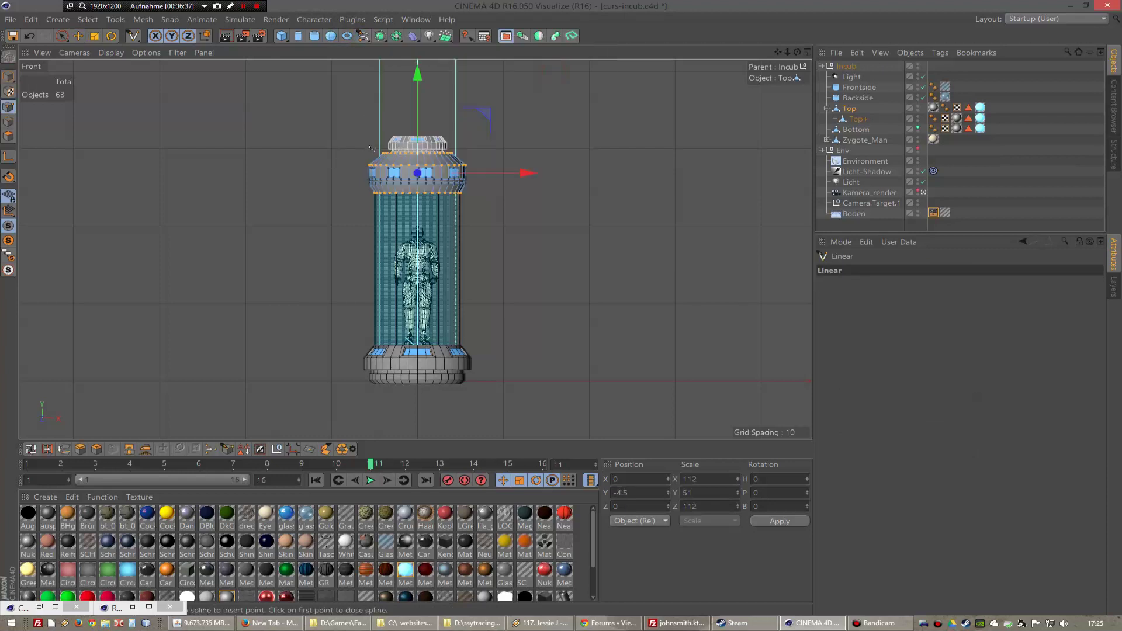
pyautogui.click(372, 148)
pyautogui.click(344, 232)
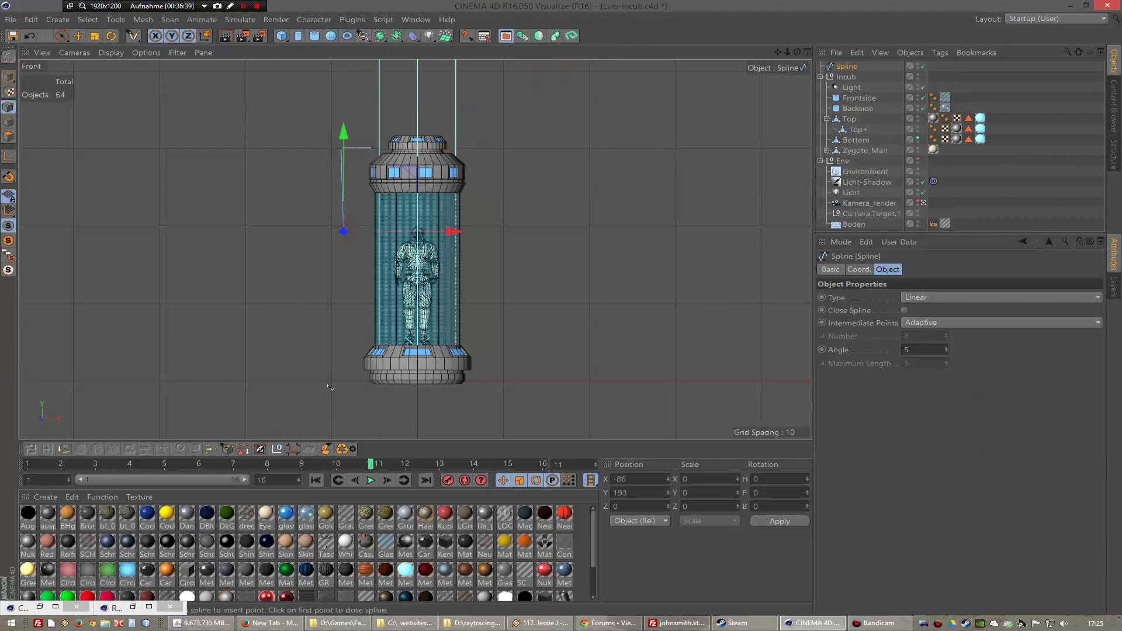
pyautogui.click(340, 353)
pyautogui.click(366, 392)
# - In point mode, reshape the spline's bottom corner and end point beside the capsule base
pyautogui.scroll(2, 288, 225)
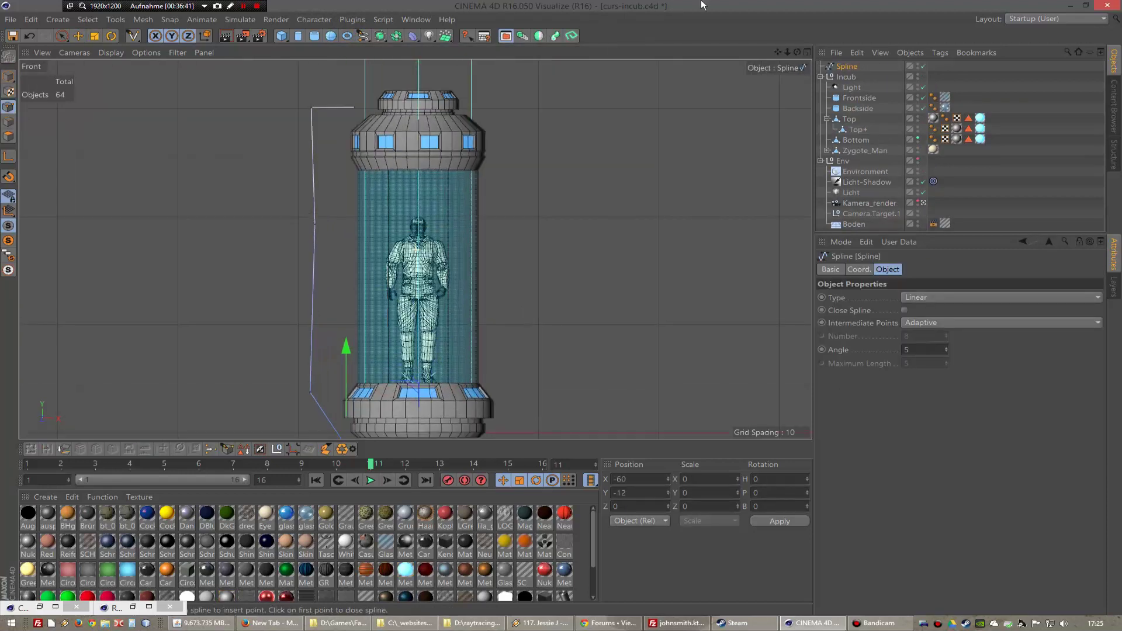
pyautogui.moveTo(769, 50); pyautogui.dragTo(375, 59)
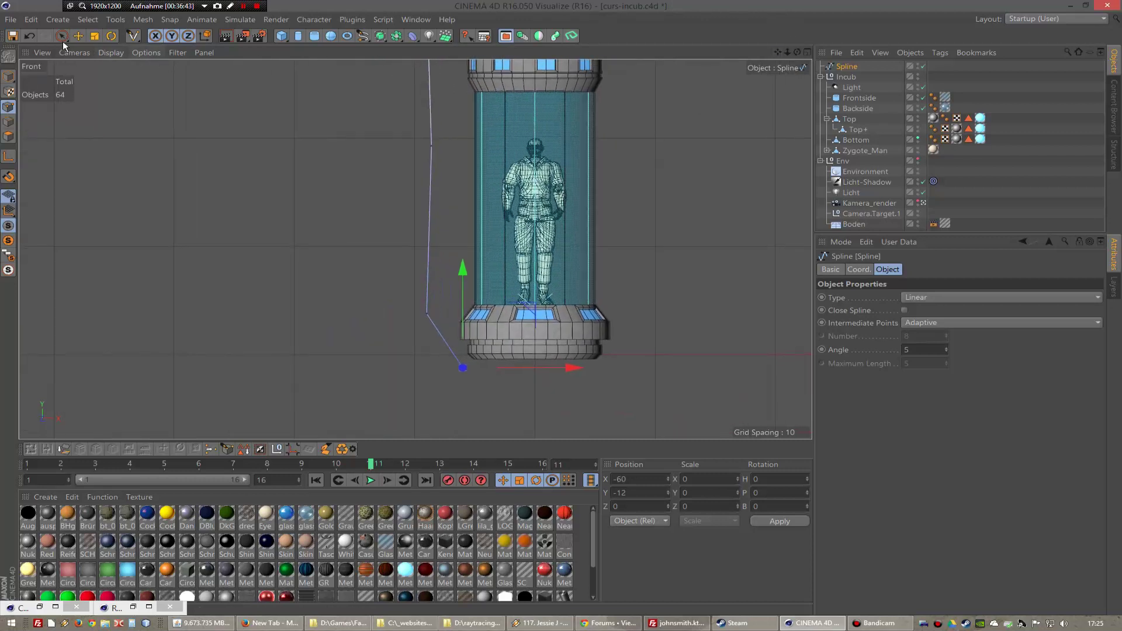
pyautogui.click(62, 39)
pyautogui.scroll(2, 433, 252)
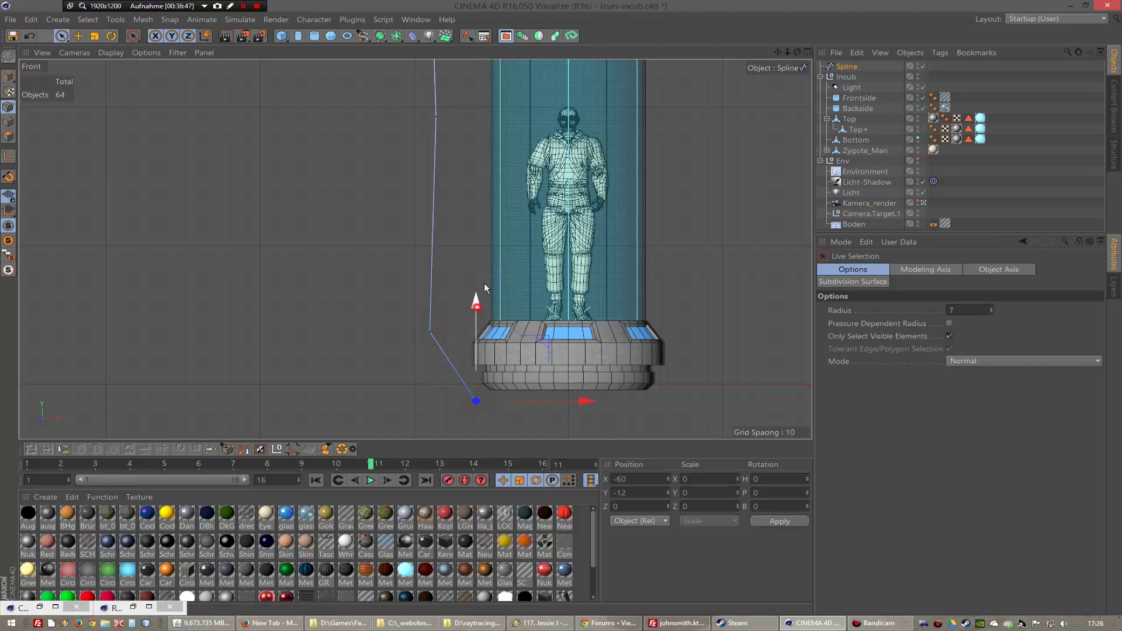
pyautogui.moveTo(485, 289); pyautogui.dragTo(485, 263)
pyautogui.scroll(2, 452, 355)
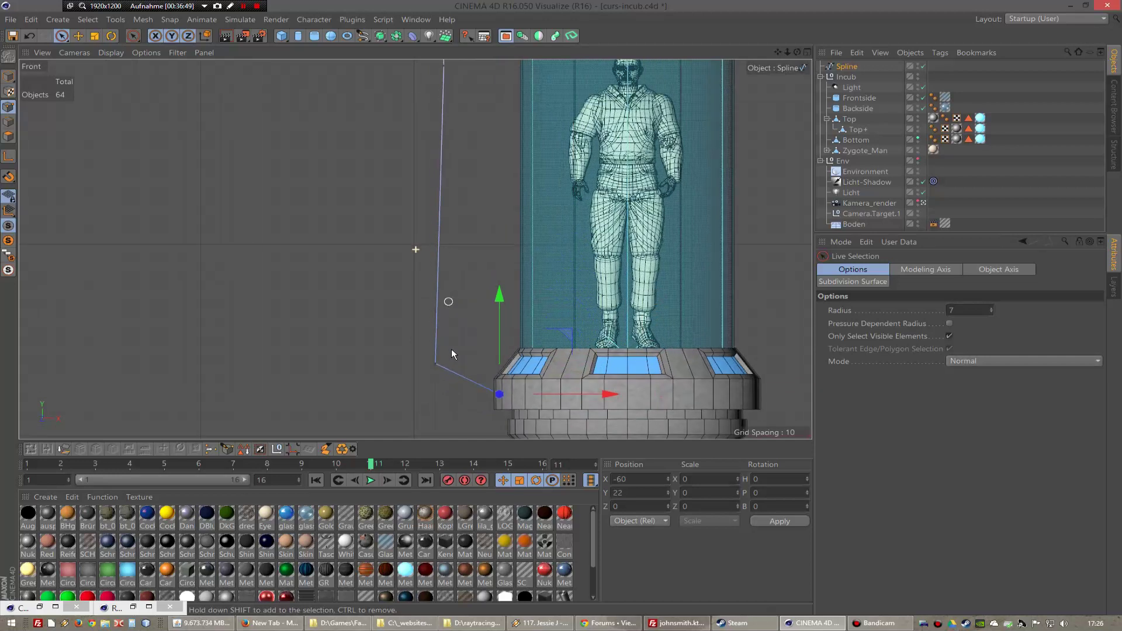
pyautogui.click(435, 363)
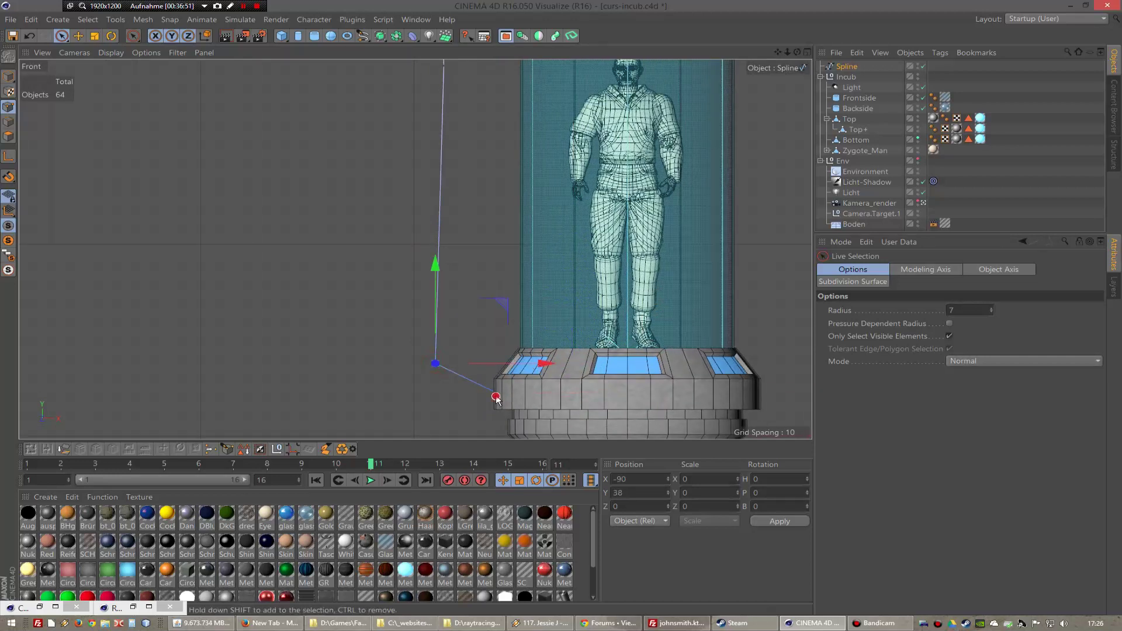
pyautogui.click(496, 398)
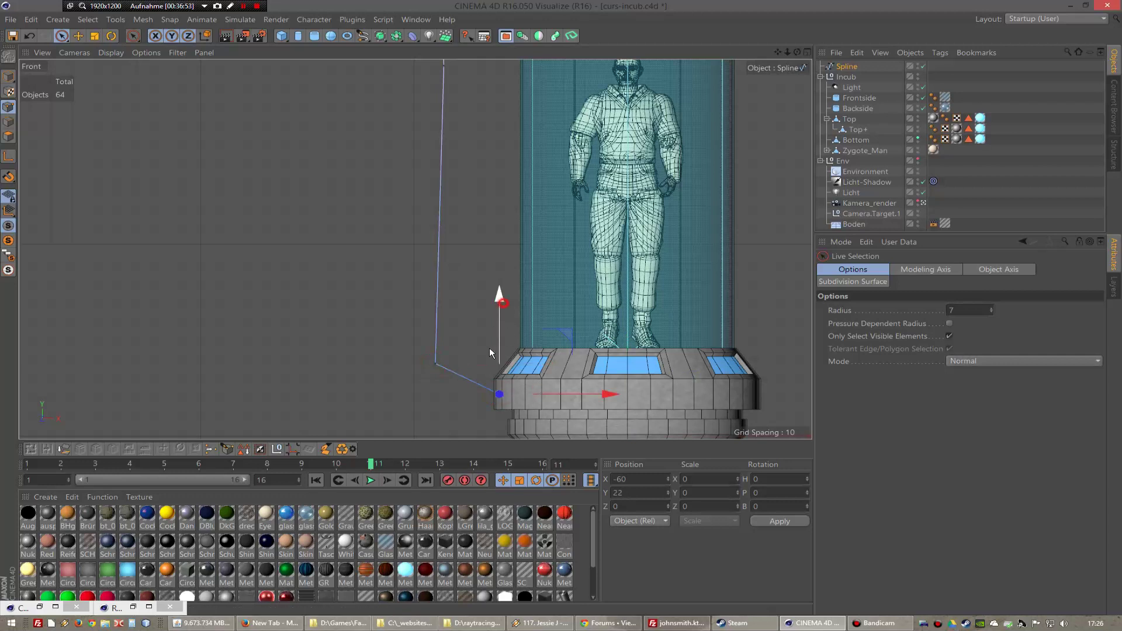
pyautogui.click(435, 364)
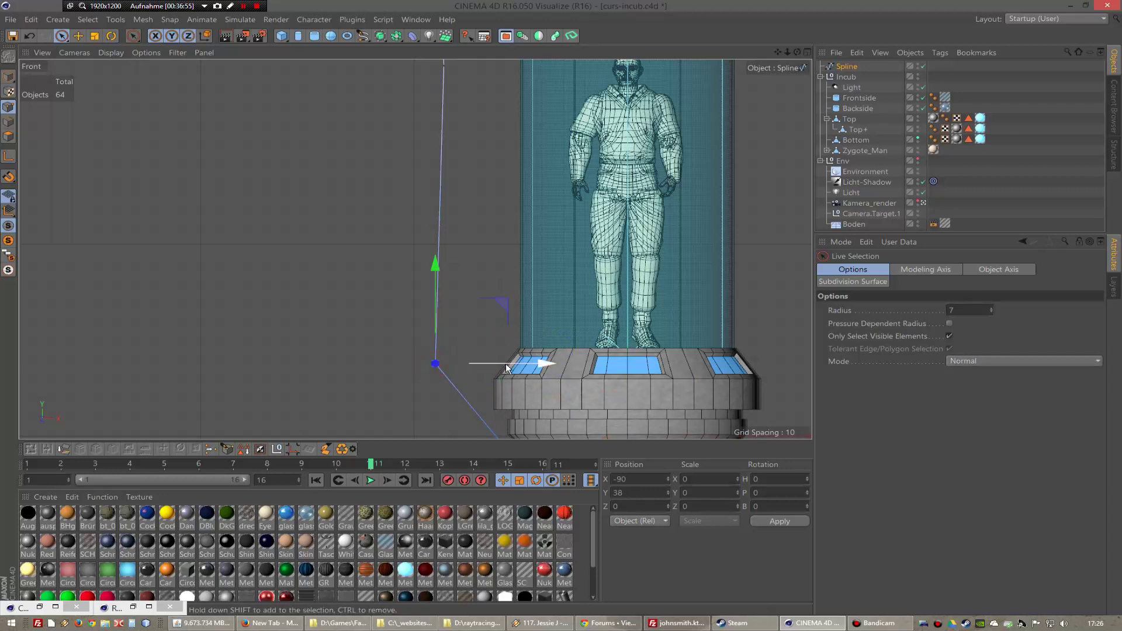
pyautogui.moveTo(506, 368); pyautogui.dragTo(559, 368)
pyautogui.scroll(-3, 471, 379)
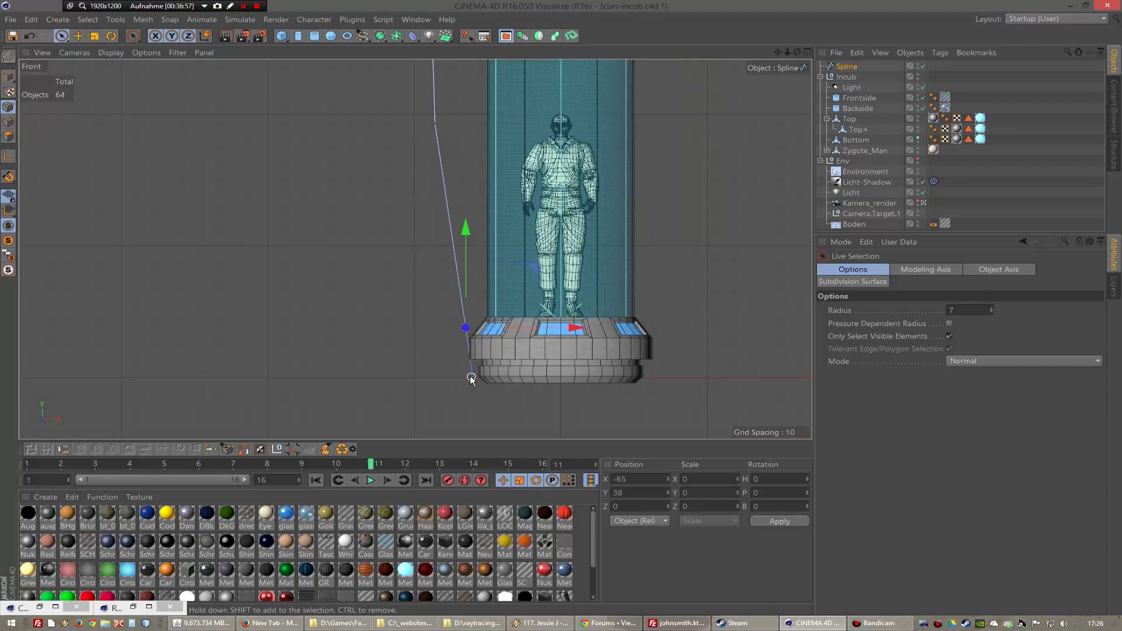
pyautogui.moveTo(474, 380); pyautogui.dragTo(466, 381)
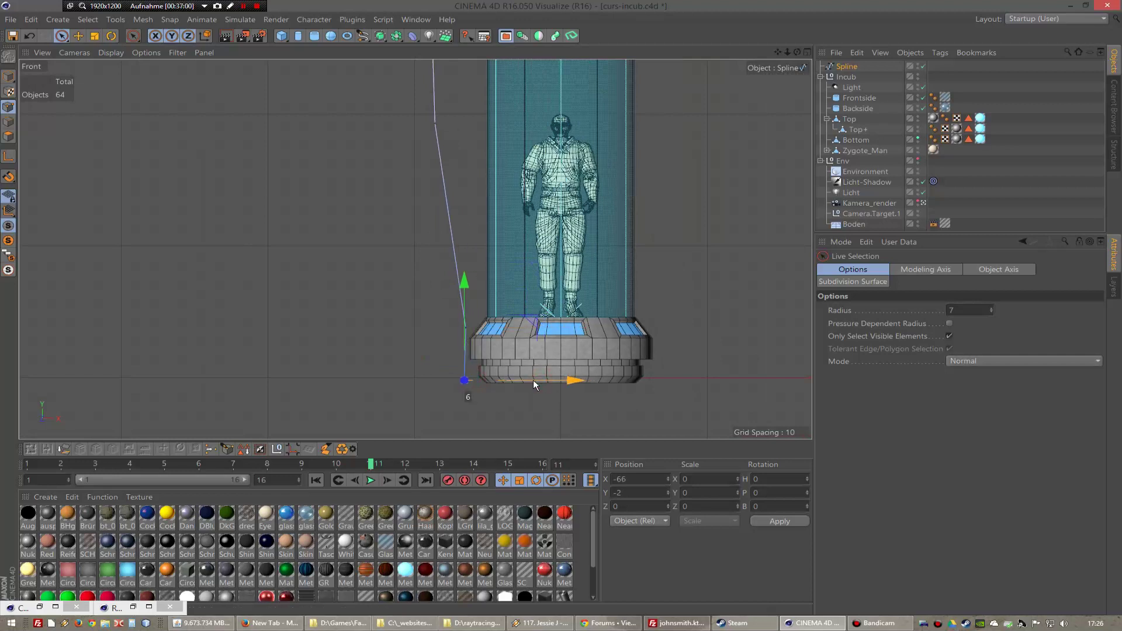
# - Reposition the spline's upper points beside the glass tube and away from the top cap
pyautogui.moveTo(784, 53); pyautogui.dragTo(793, 108)
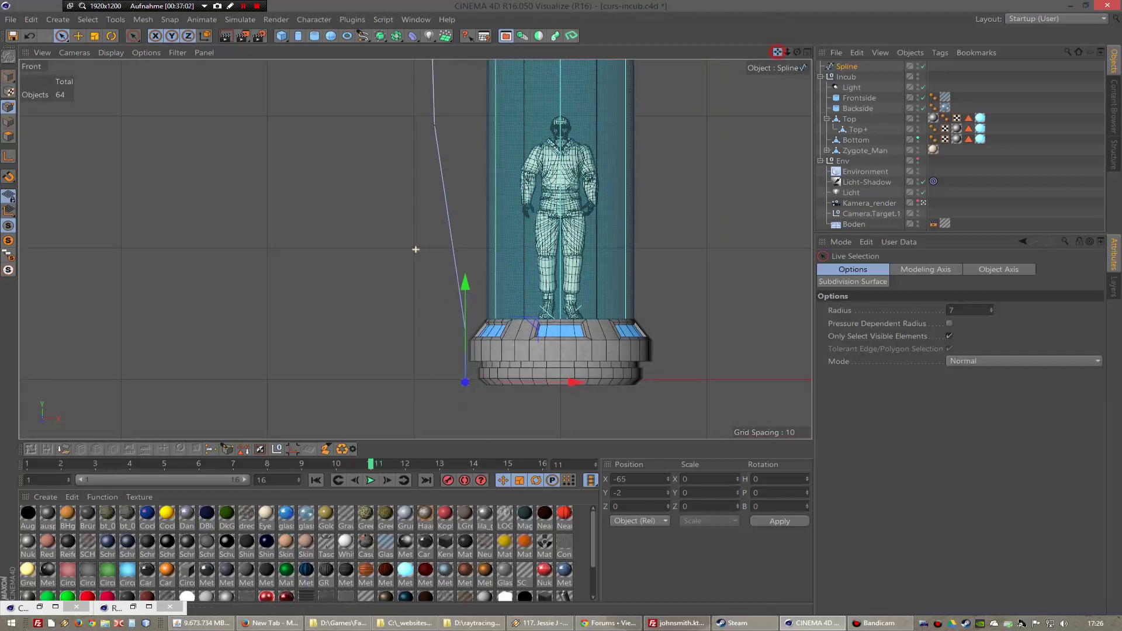
pyautogui.click(444, 177)
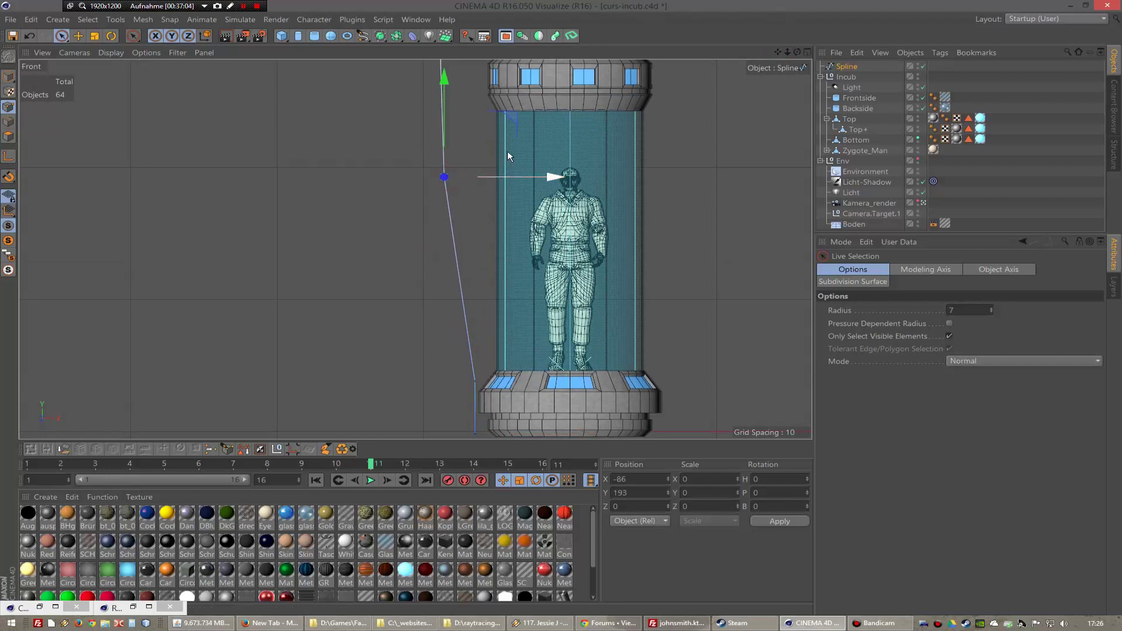
pyautogui.moveTo(510, 116); pyautogui.dragTo(562, 304)
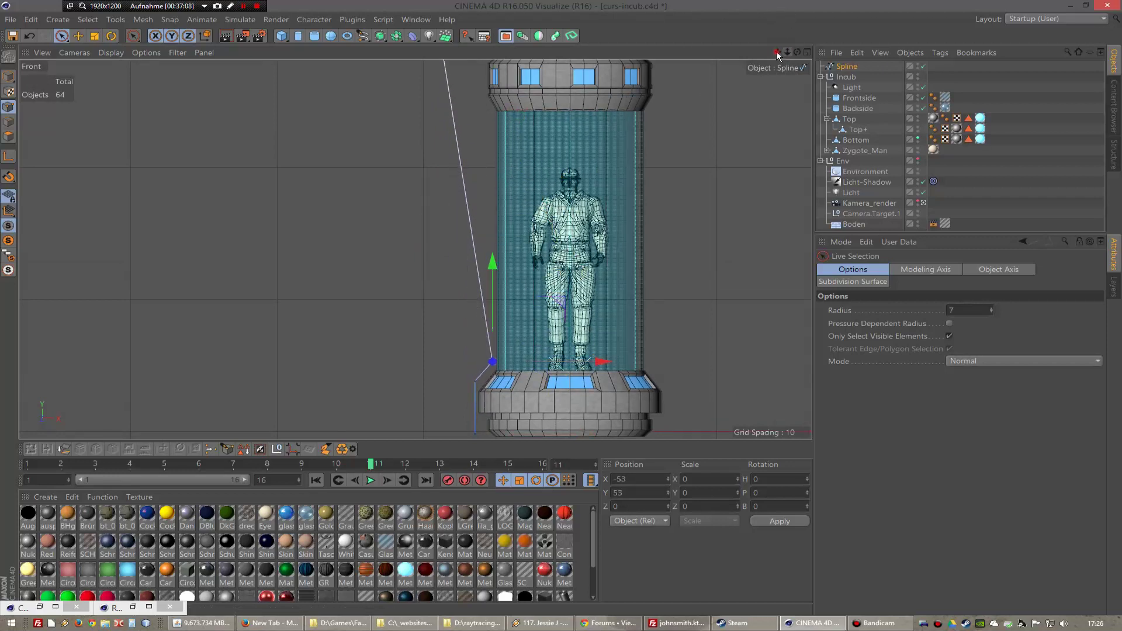
pyautogui.moveTo(777, 52); pyautogui.dragTo(780, 170)
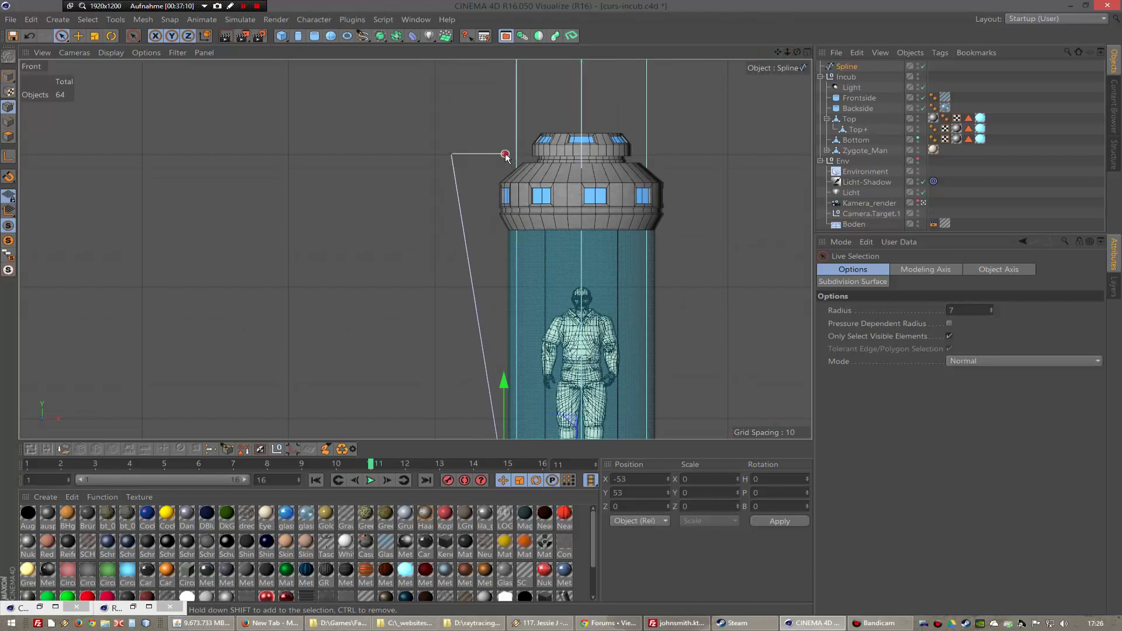
pyautogui.click(502, 155)
pyautogui.moveTo(539, 157)
pyautogui.mouseDown()
pyautogui.moveTo(494, 159)
pyautogui.moveTo(532, 158)
pyautogui.mouseUp()
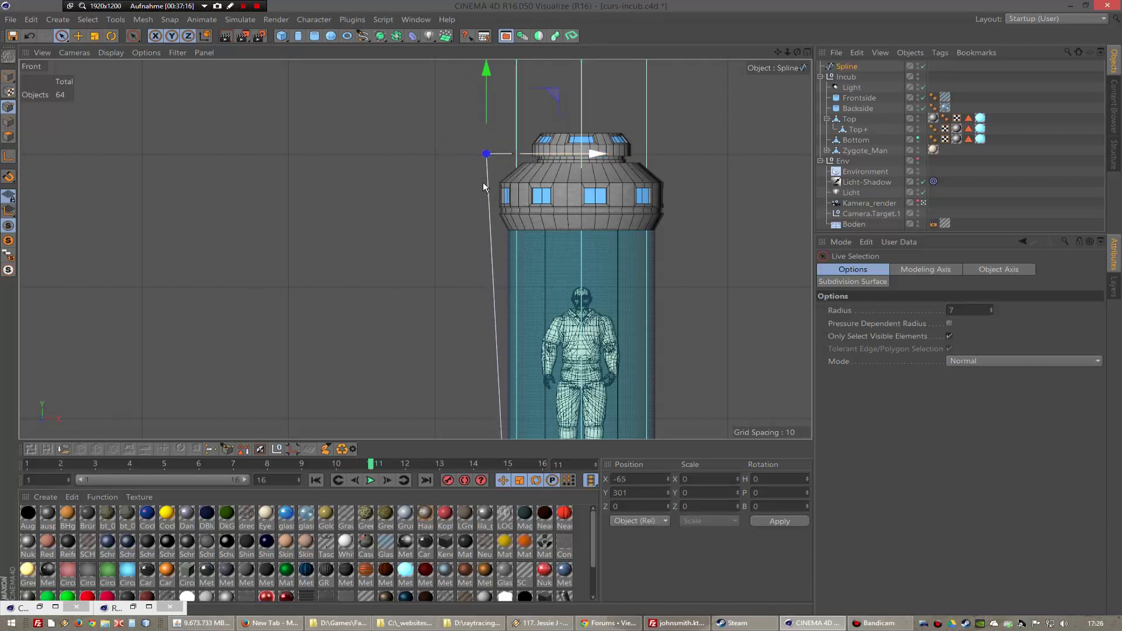
# - Add extra points along the spline and nudge them closer to the capsule
pyautogui.click(228, 450)
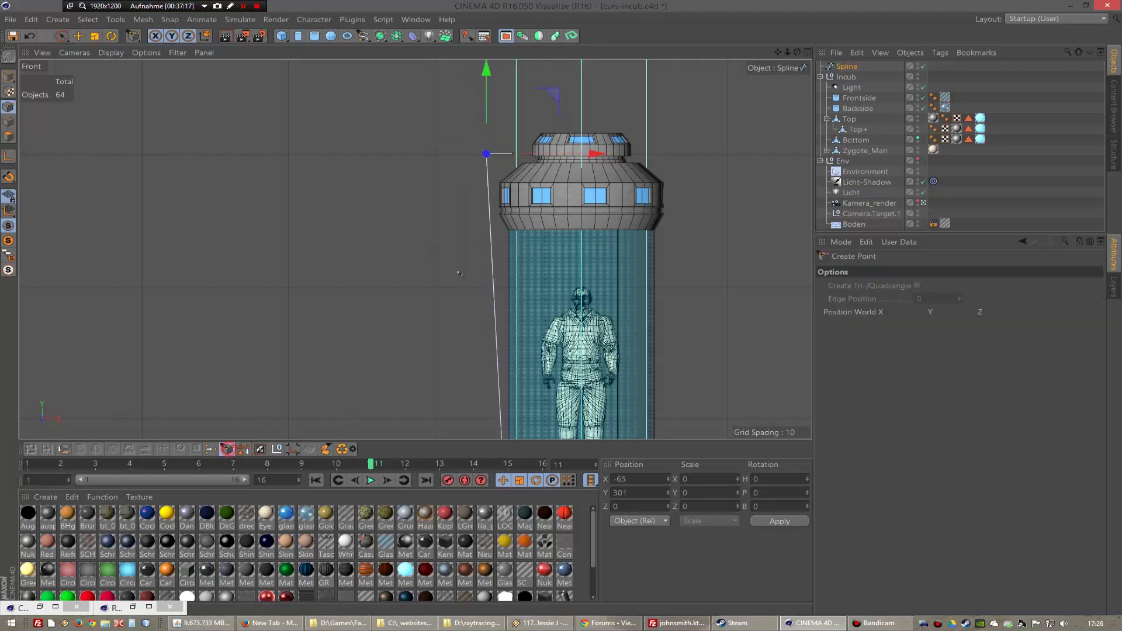
pyautogui.click(488, 219)
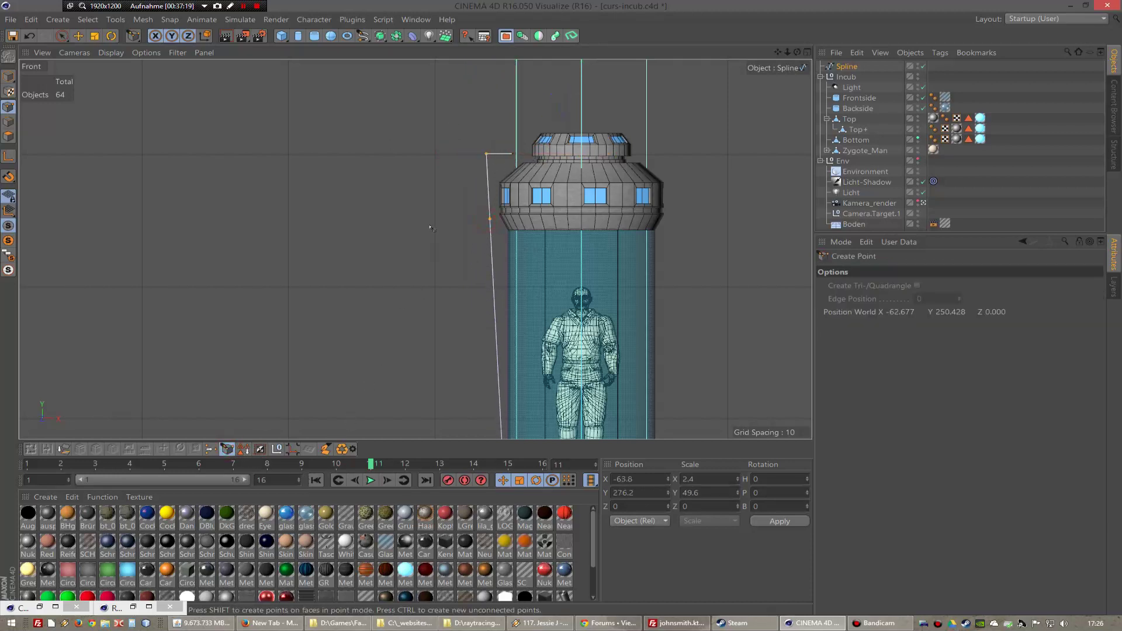
pyautogui.click(487, 258)
pyautogui.click(62, 36)
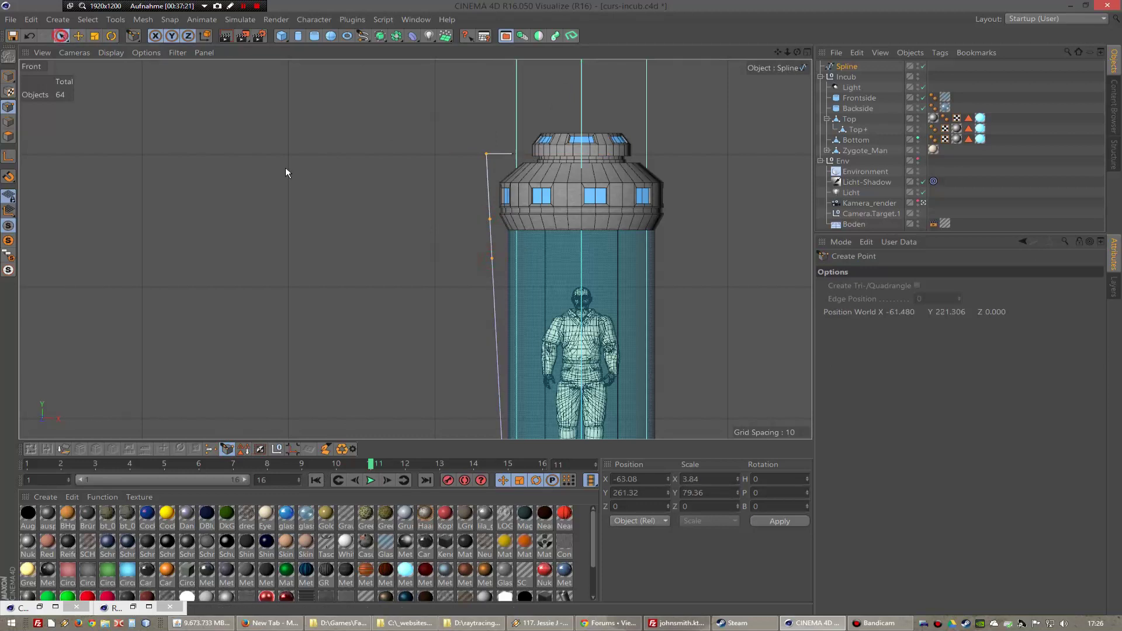
pyautogui.click(491, 258)
pyautogui.moveTo(548, 257); pyautogui.dragTo(560, 258)
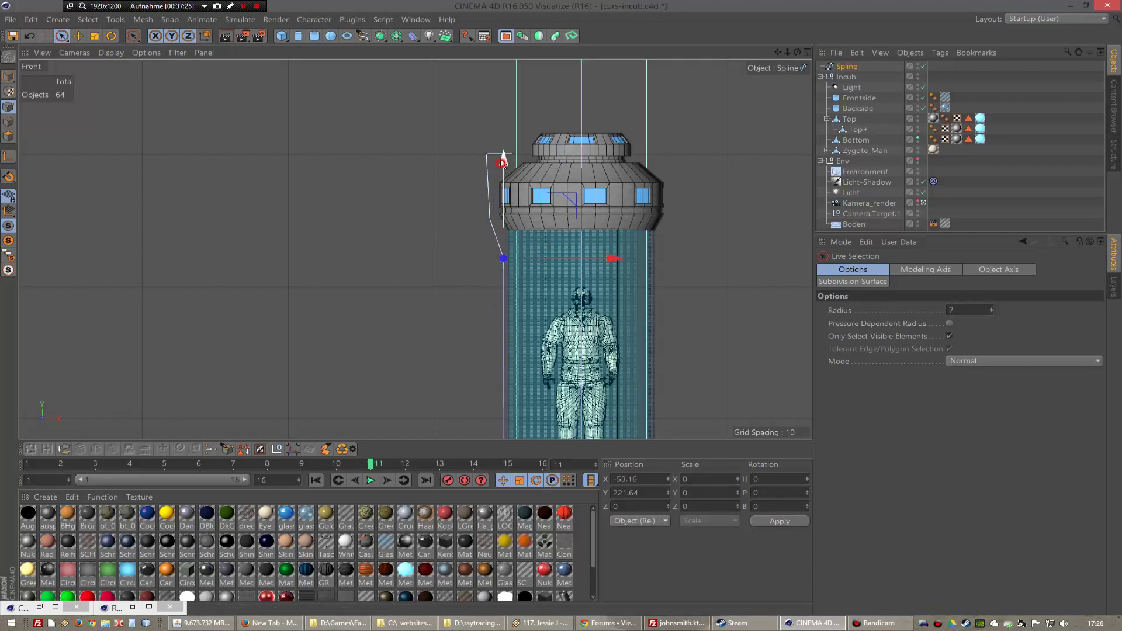
pyautogui.moveTo(502, 161); pyautogui.dragTo(501, 146)
# - Place the spline's top end point over the top cap, checking in the orthographic views
pyautogui.scroll(-3, 481, 221)
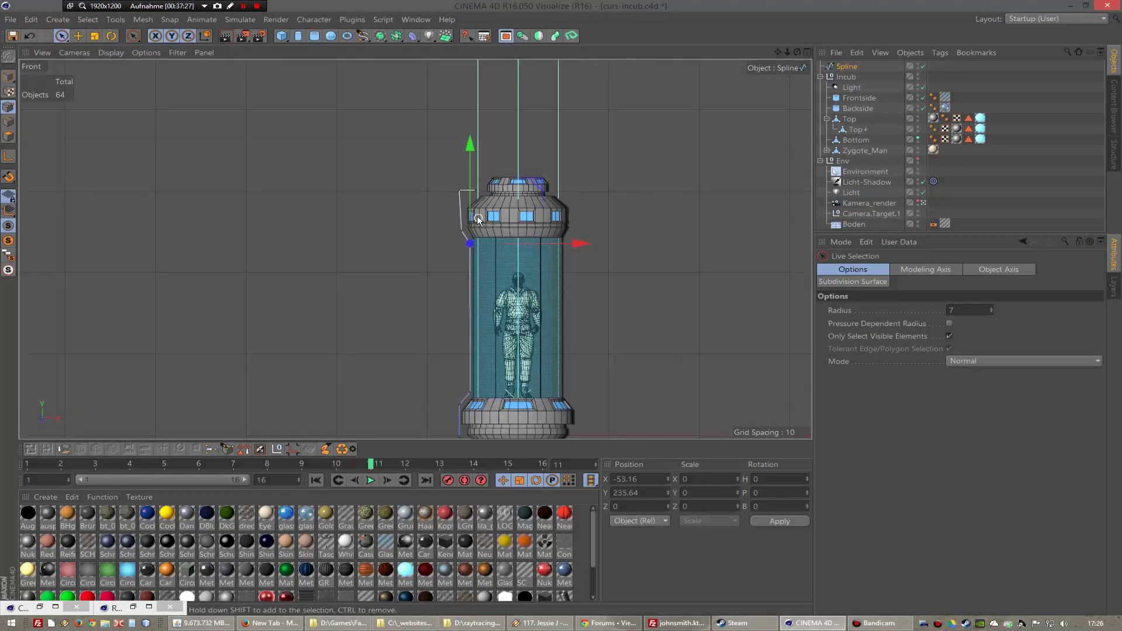
pyautogui.scroll(3, 478, 220)
pyautogui.scroll(2, 527, 140)
pyautogui.click(525, 103)
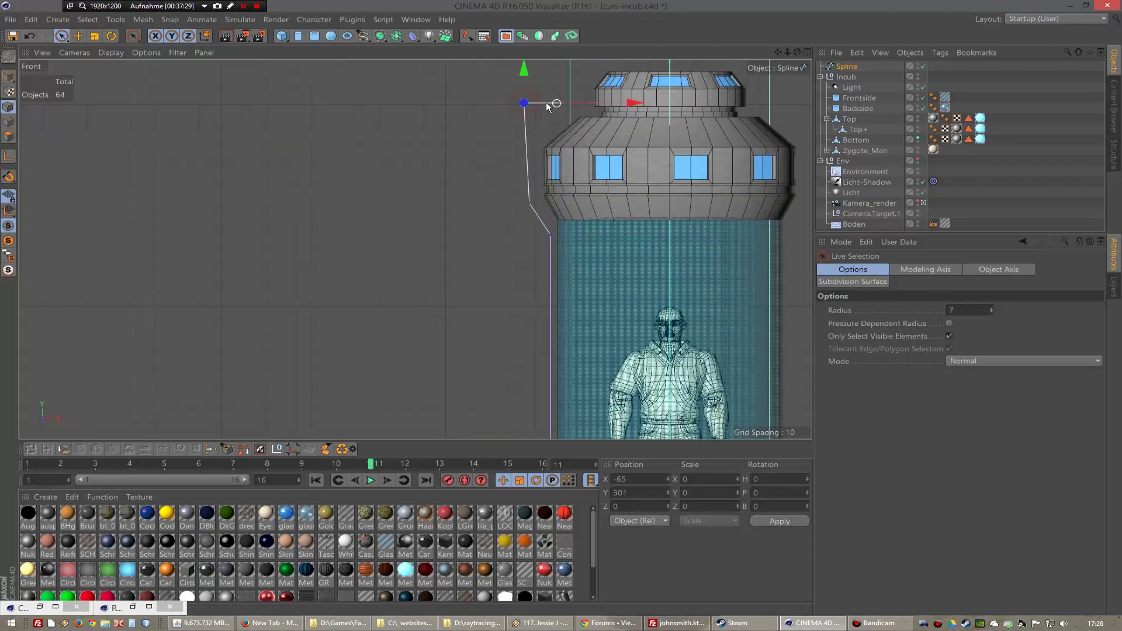
pyautogui.moveTo(562, 105); pyautogui.dragTo(585, 107)
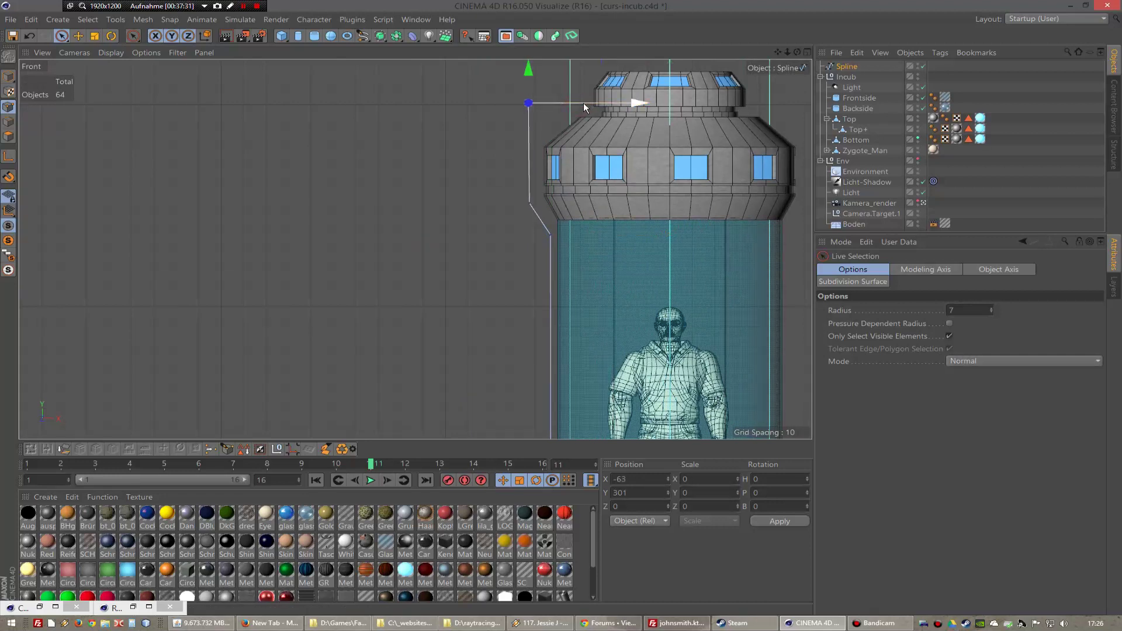
pyautogui.press('F1')
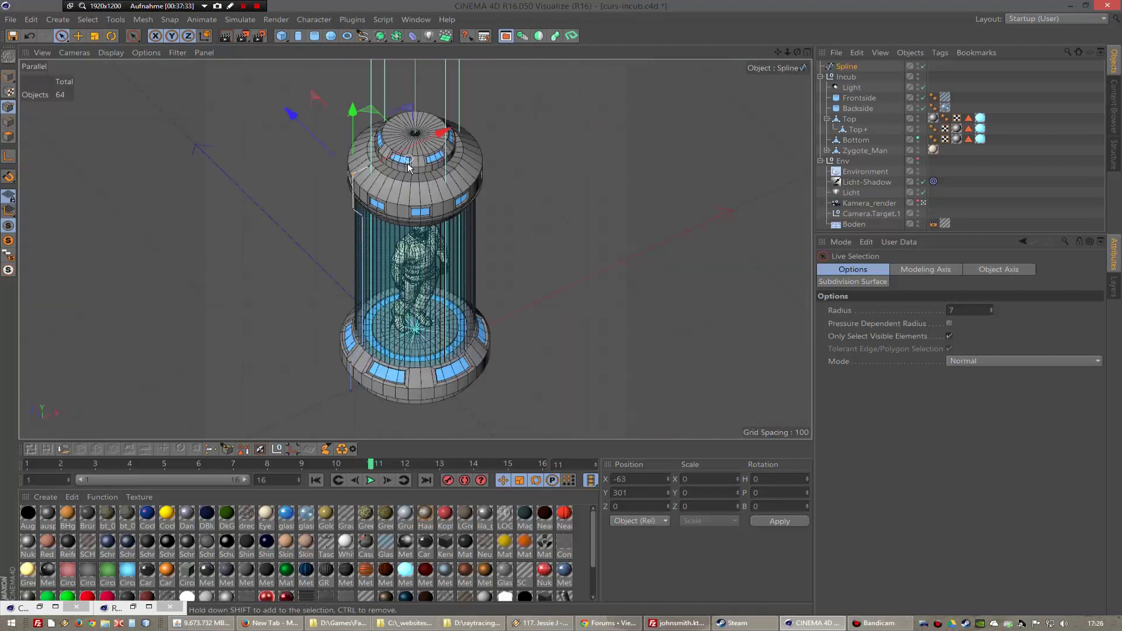
pyautogui.press('F2')
pyautogui.press('F3')
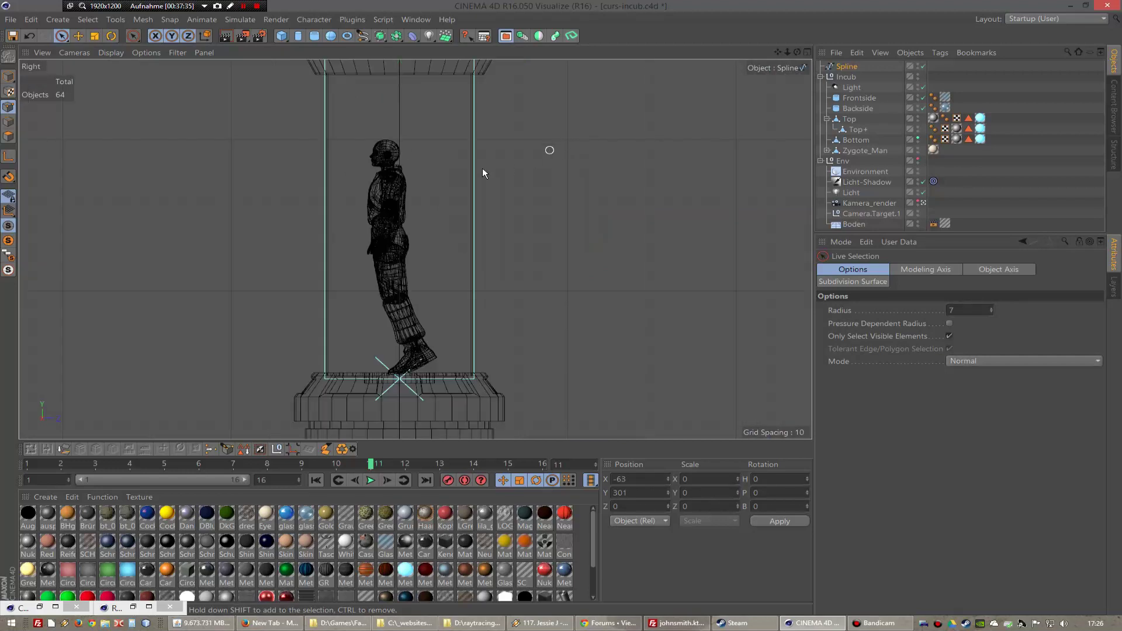
pyautogui.press('F4')
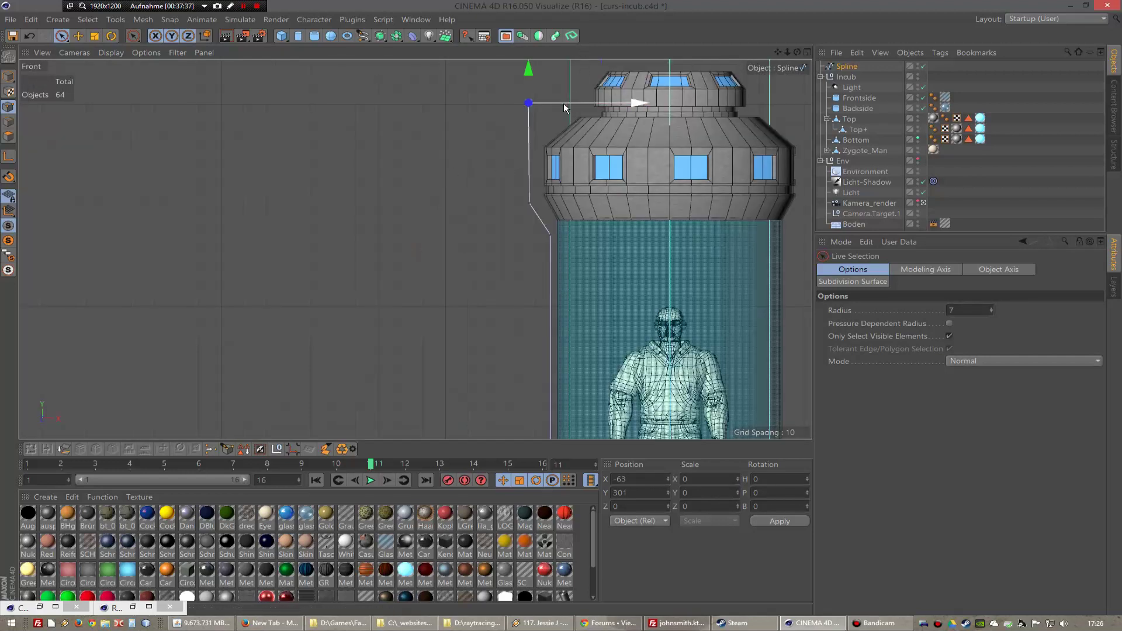
pyautogui.click(450, 95)
pyautogui.moveTo(564, 104); pyautogui.dragTo(610, 103)
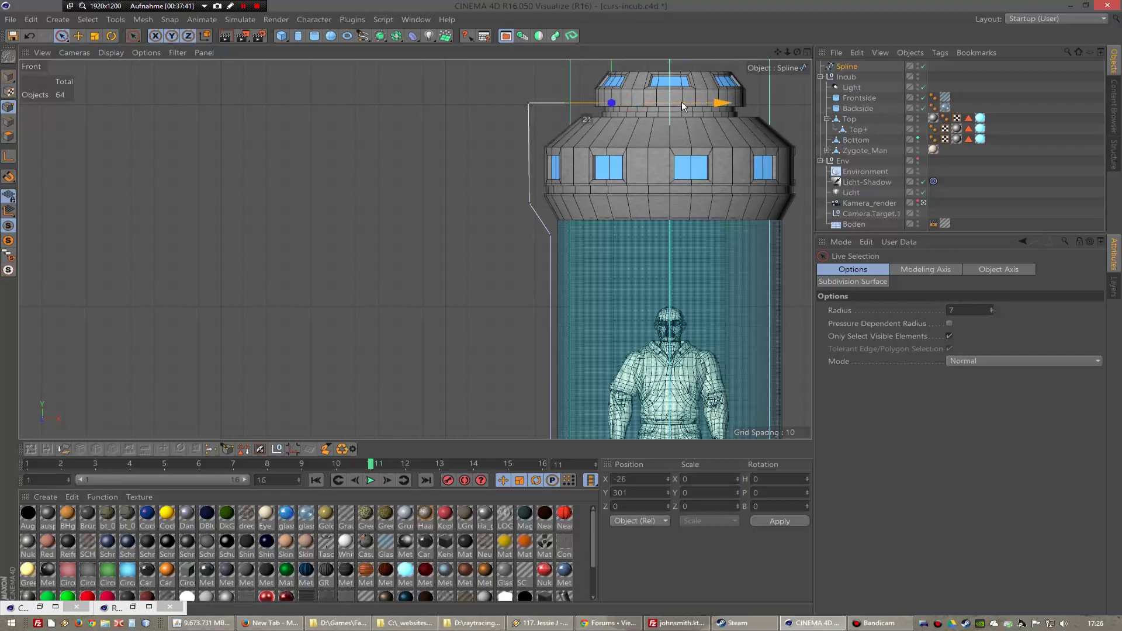
pyautogui.press('F1')
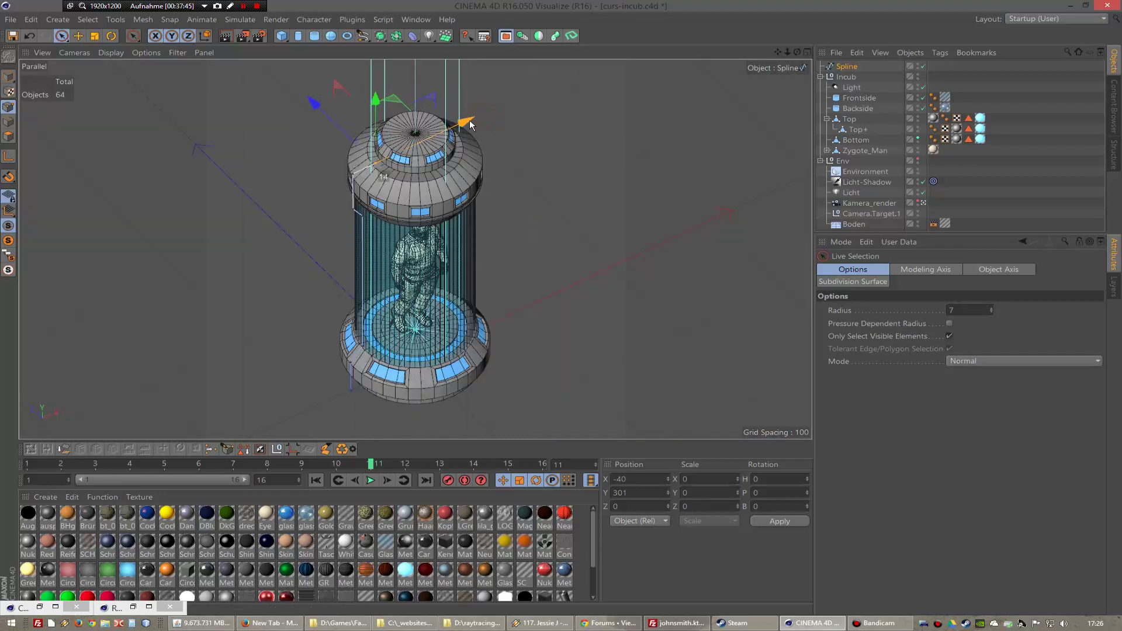
pyautogui.moveTo(483, 118); pyautogui.dragTo(473, 119)
# - Select the spline's lower corner point and its two upper points
pyautogui.scroll(2, 385, 353)
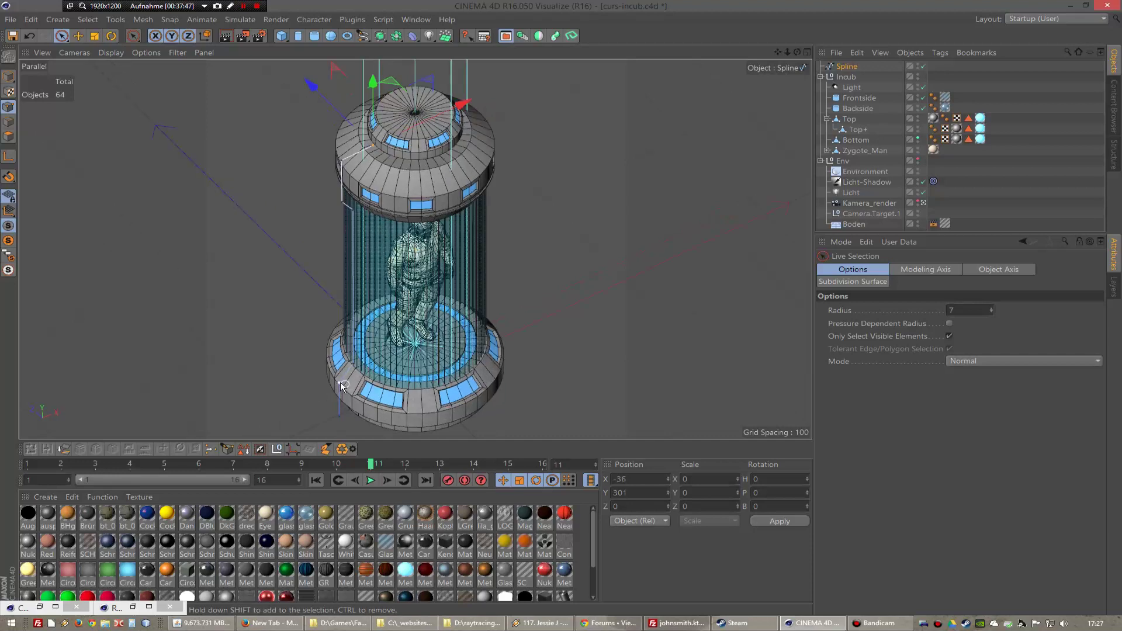
pyautogui.click(342, 377)
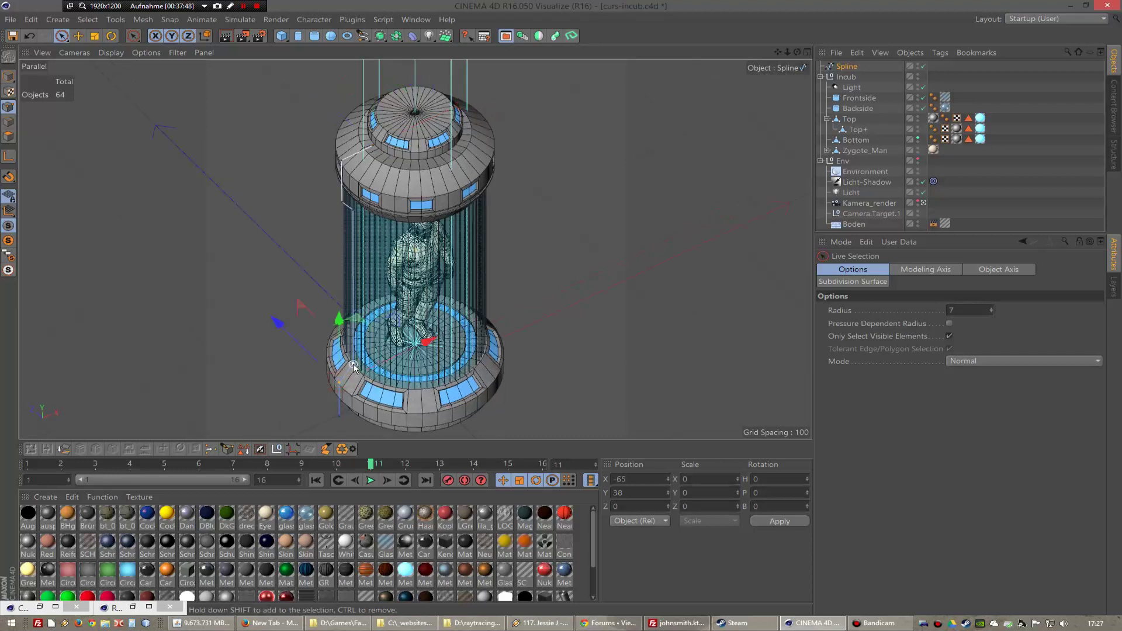
pyautogui.keyDown('shift'); pyautogui.click(343, 202); pyautogui.keyUp('shift')
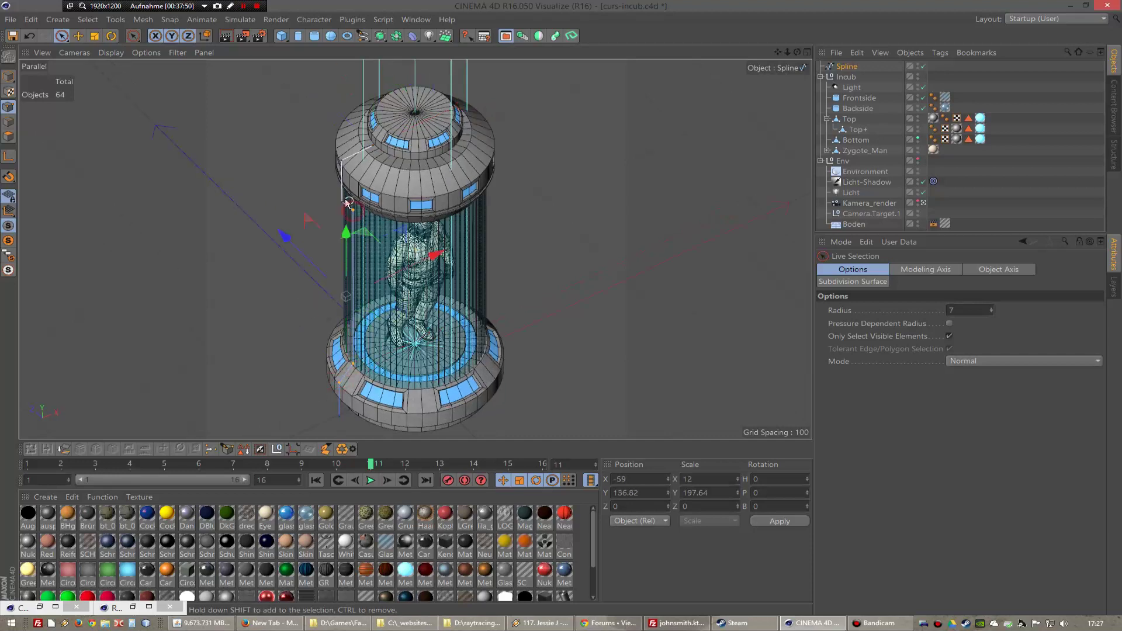
pyautogui.keyDown('shift'); pyautogui.click(342, 158); pyautogui.keyUp('shift')
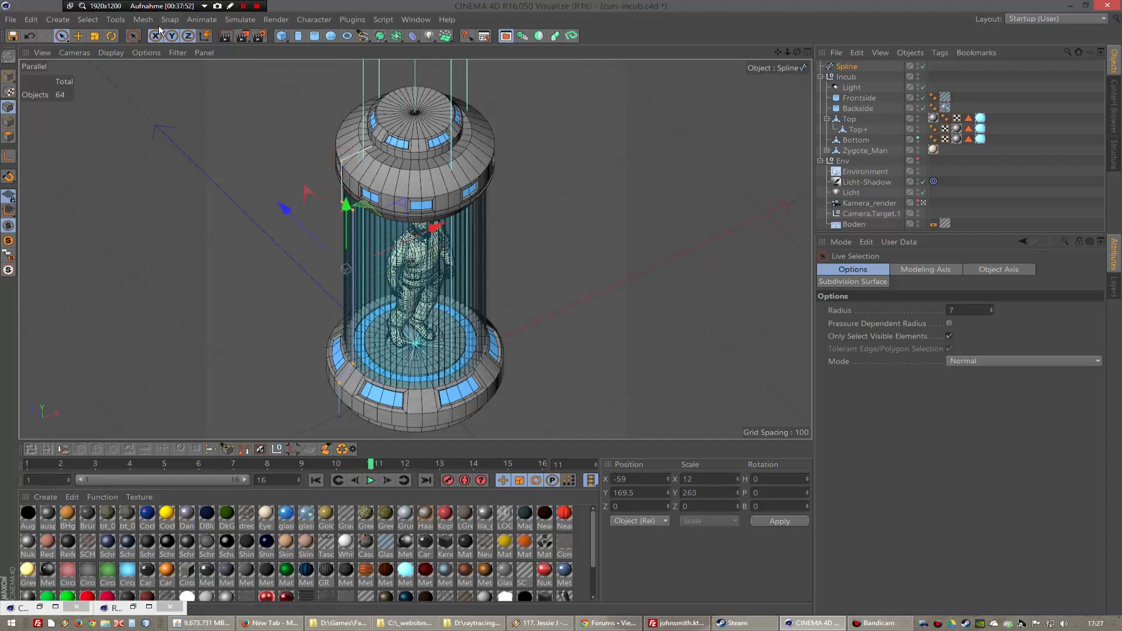
# - Chamfer the selected spline corners, applying radius 10 and then settling on radius 15
pyautogui.click(116, 19)
pyautogui.moveTo(142, 19)
pyautogui.moveTo(146, 100)
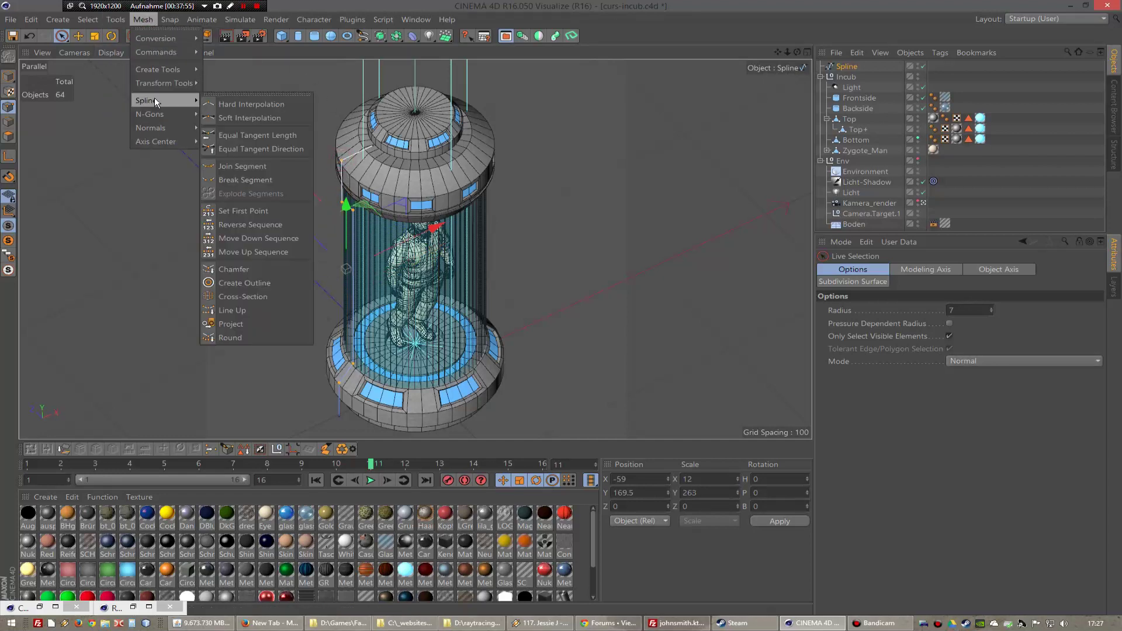
pyautogui.click(251, 270)
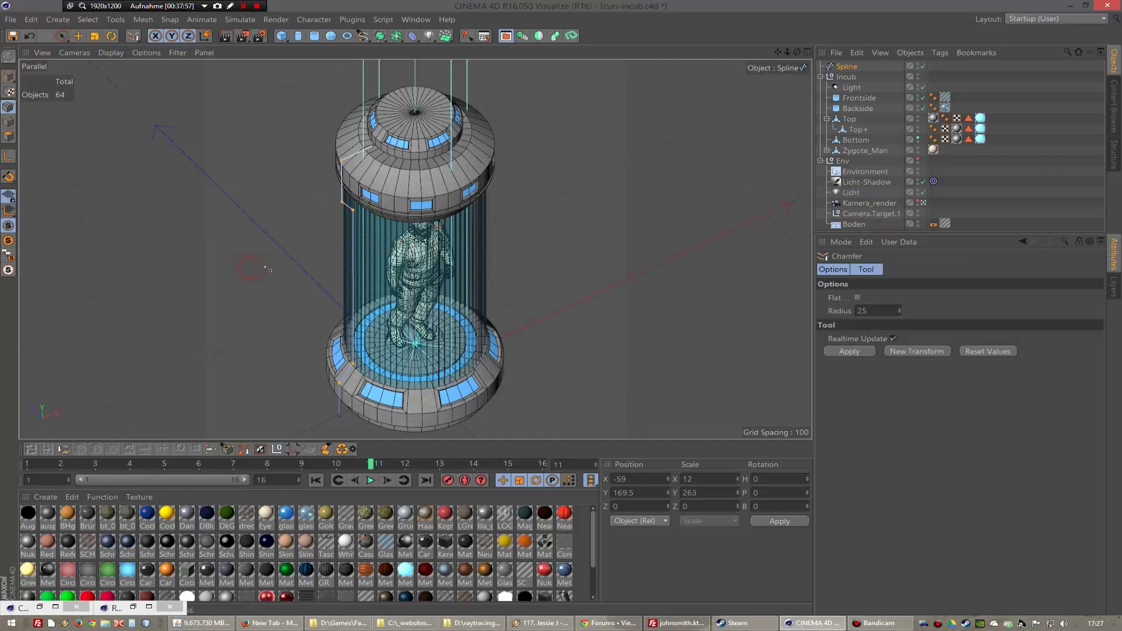
pyautogui.click(881, 313)
pyautogui.write('10')
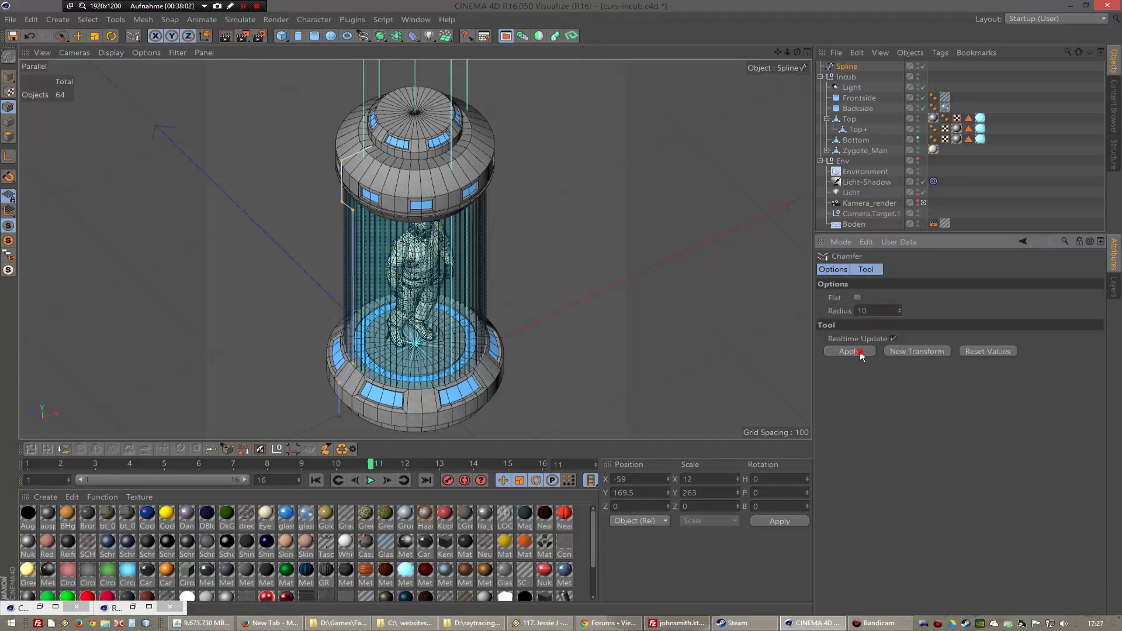
pyautogui.click(860, 353)
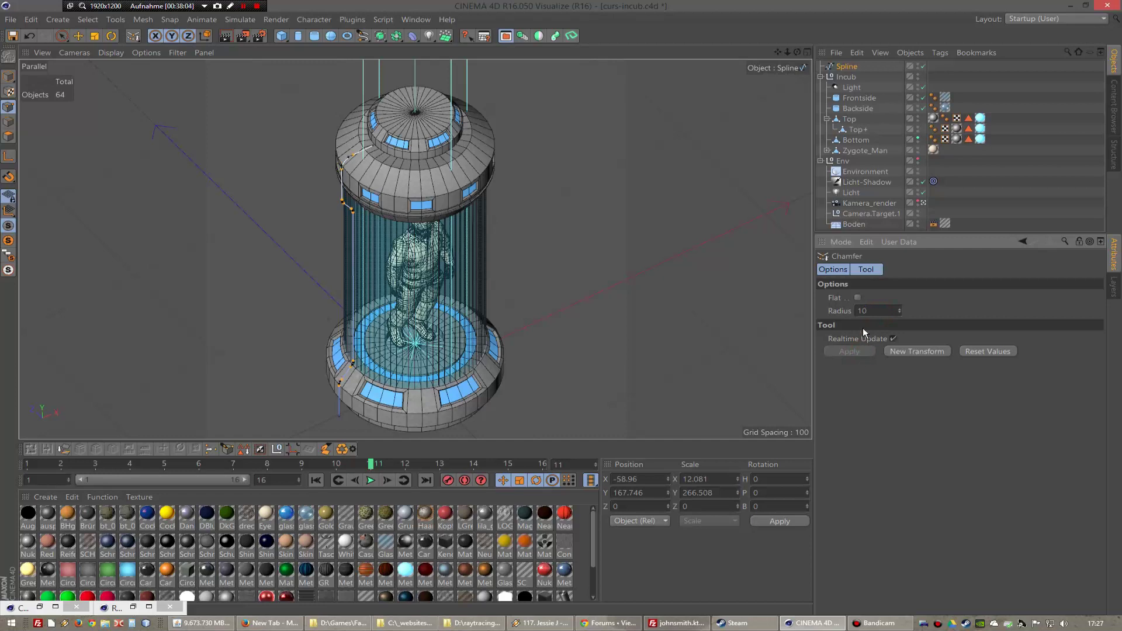
pyautogui.click(870, 311)
pyautogui.write('15')
pyautogui.press('Return')
pyautogui.press('F2')
pyautogui.press('F3')
pyautogui.press('F4')
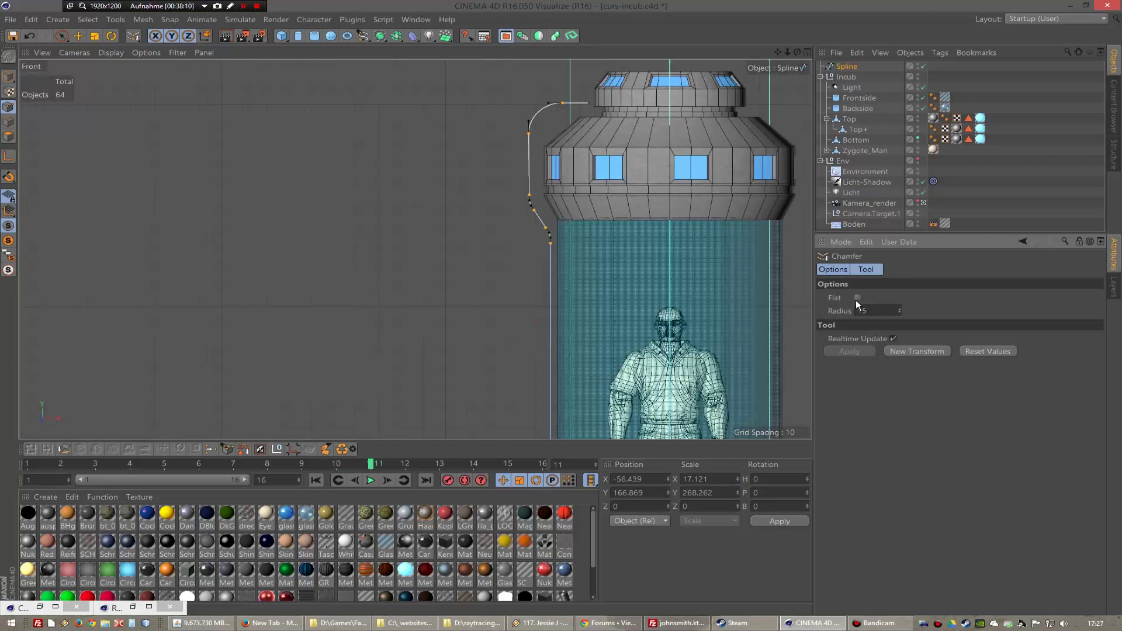
pyautogui.press('F1')
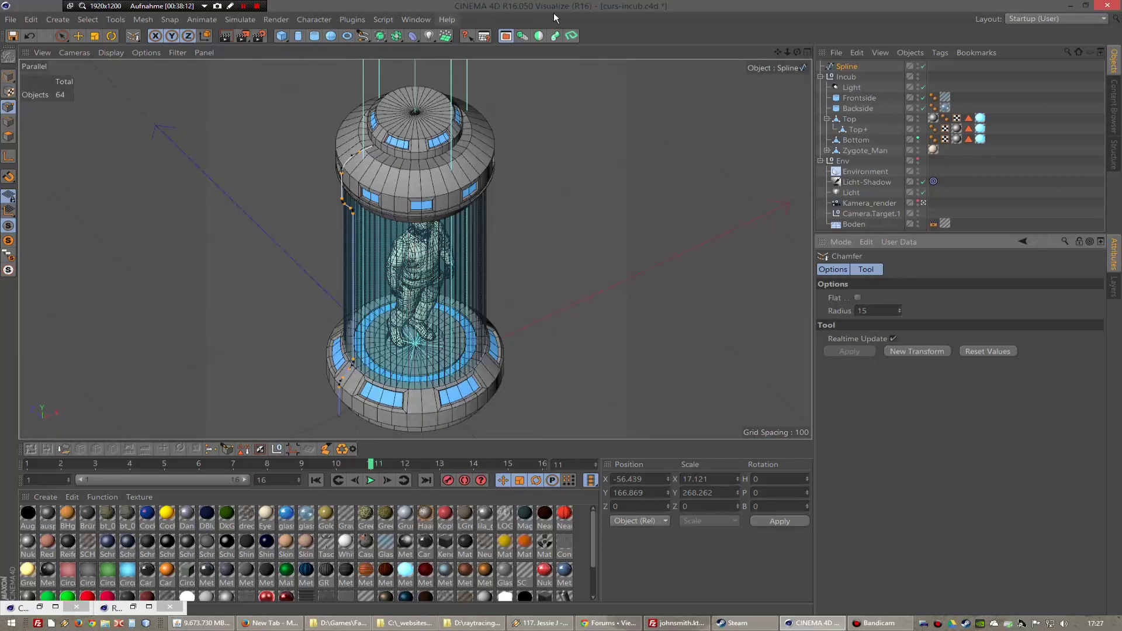
# - Sweep a solid, non-hollow Pipe of outer radius 3 along the side spline
pyautogui.click(571, 35)
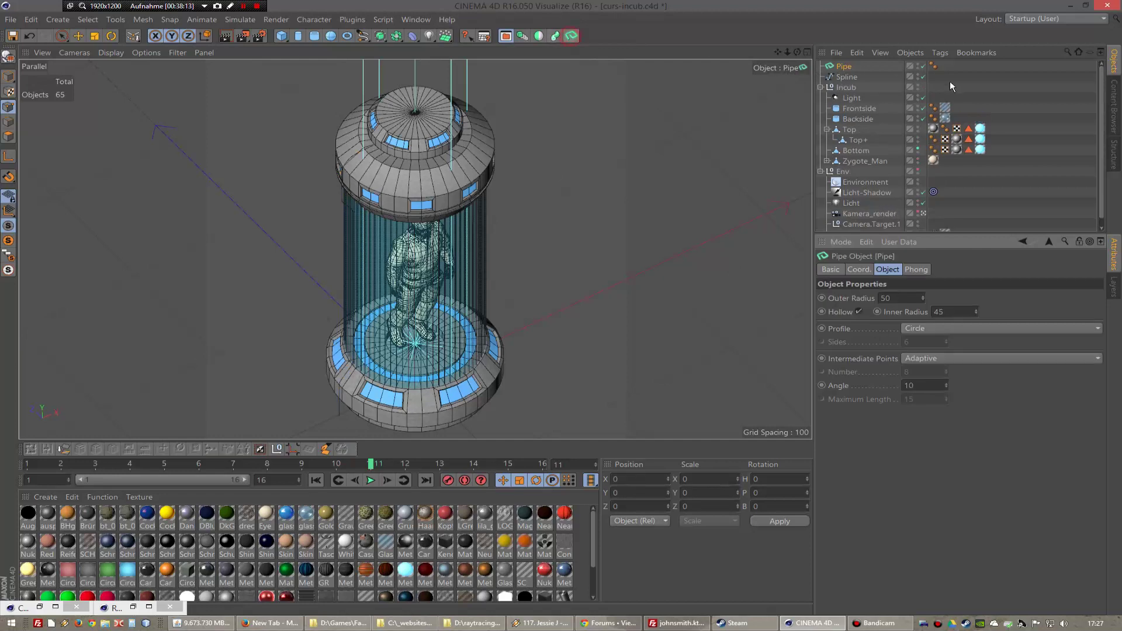
pyautogui.moveTo(847, 77); pyautogui.dragTo(844, 70)
pyautogui.click(845, 68)
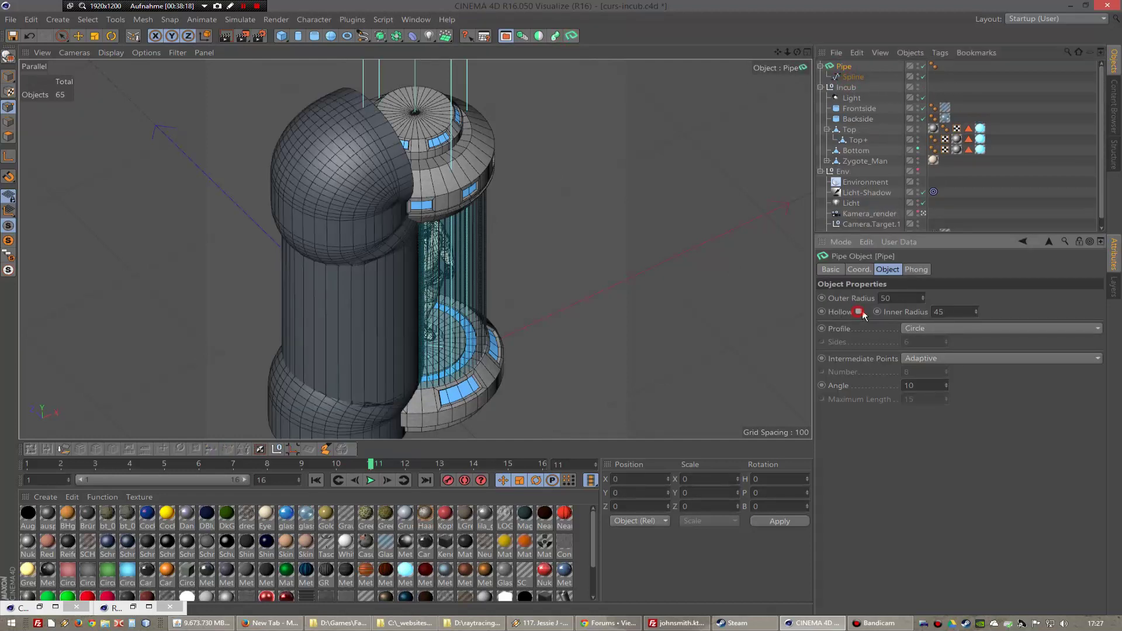
pyautogui.click(858, 312)
pyautogui.click(894, 299)
pyautogui.press('BackSpace')
pyautogui.press('Return')
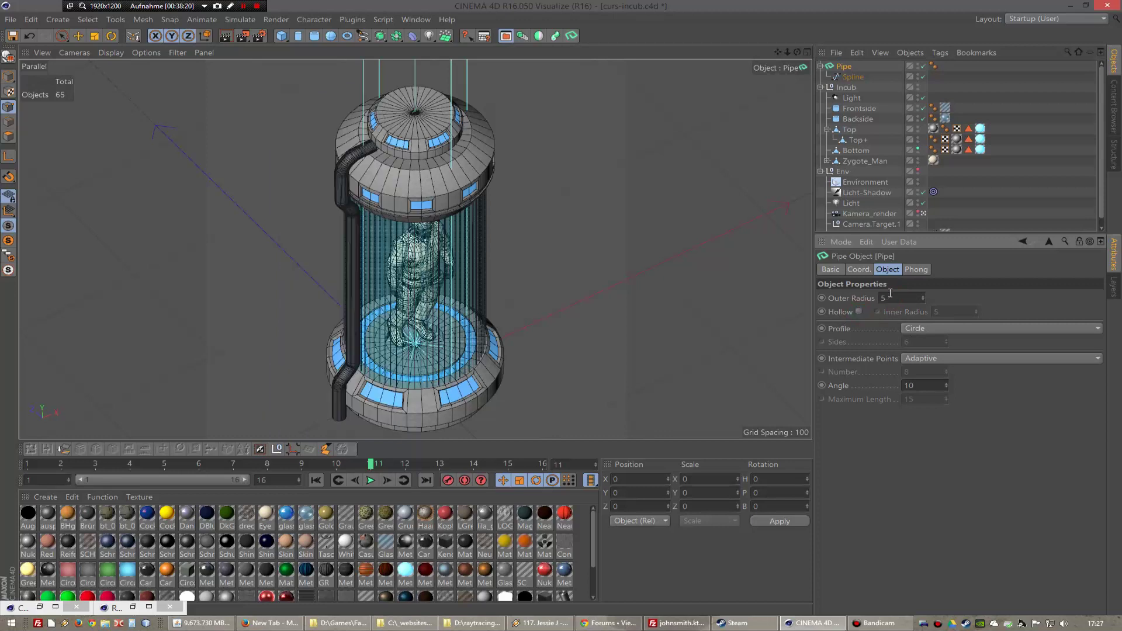
pyautogui.click(902, 300)
pyautogui.press('Return')
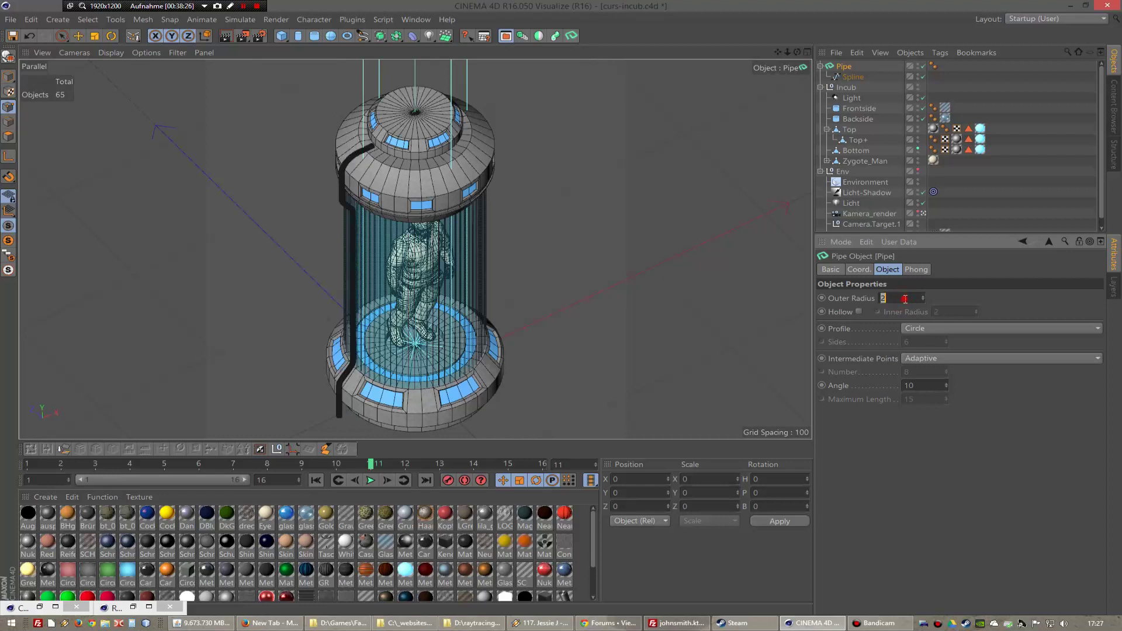
pyautogui.press('Return')
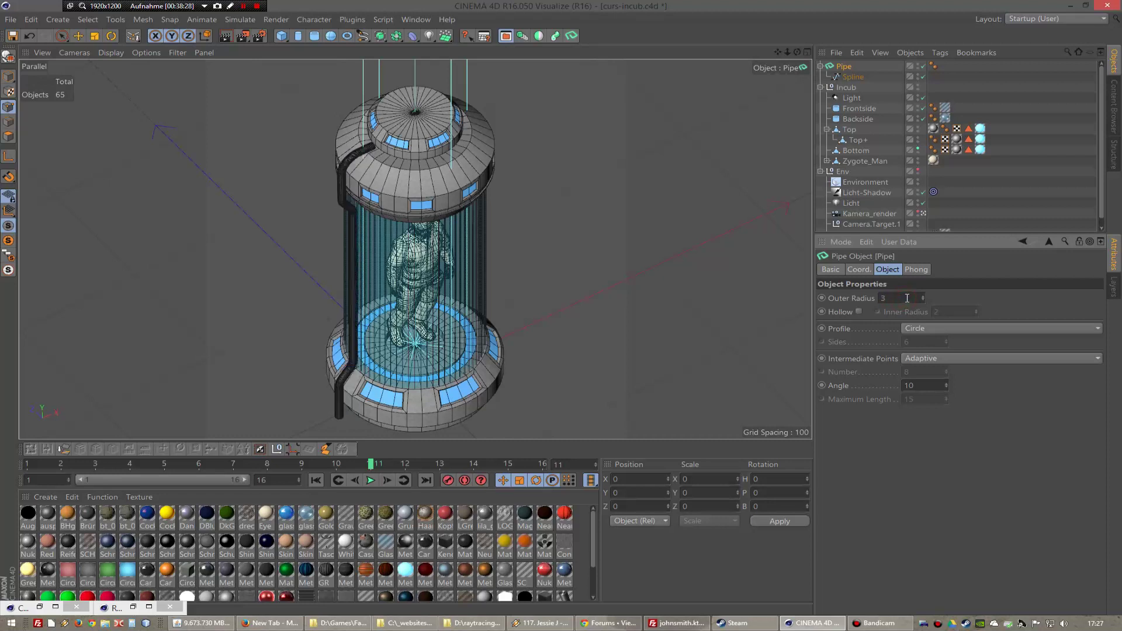
# - Give the pipe the glass material and render a preview
pyautogui.click(283, 512)
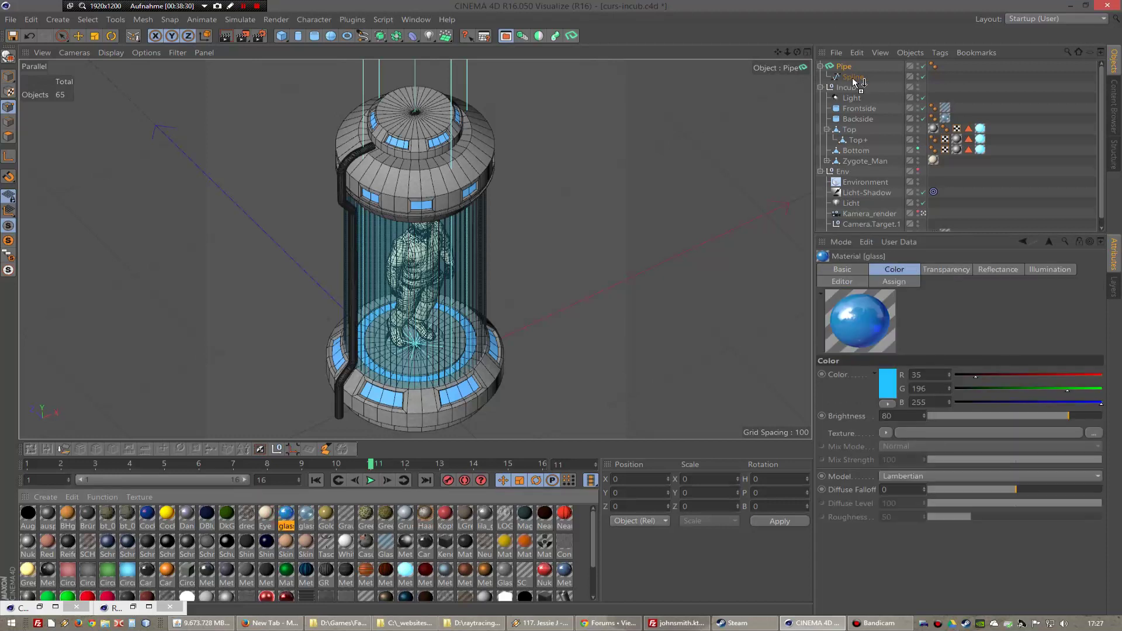
pyautogui.moveTo(856, 82); pyautogui.dragTo(836, 69)
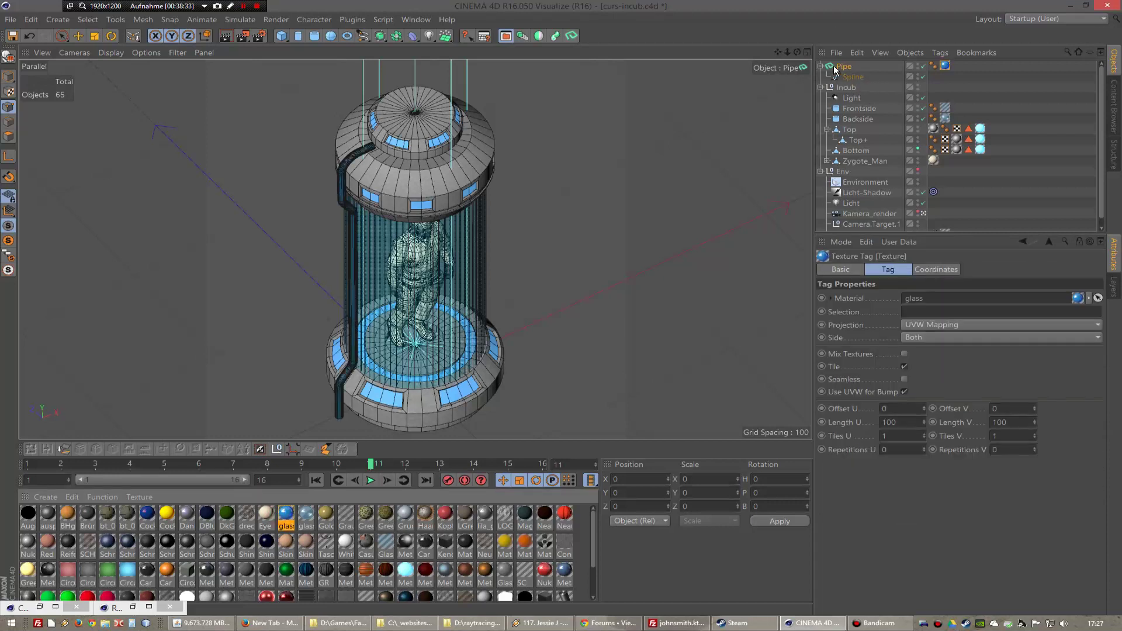
pyautogui.click(247, 35)
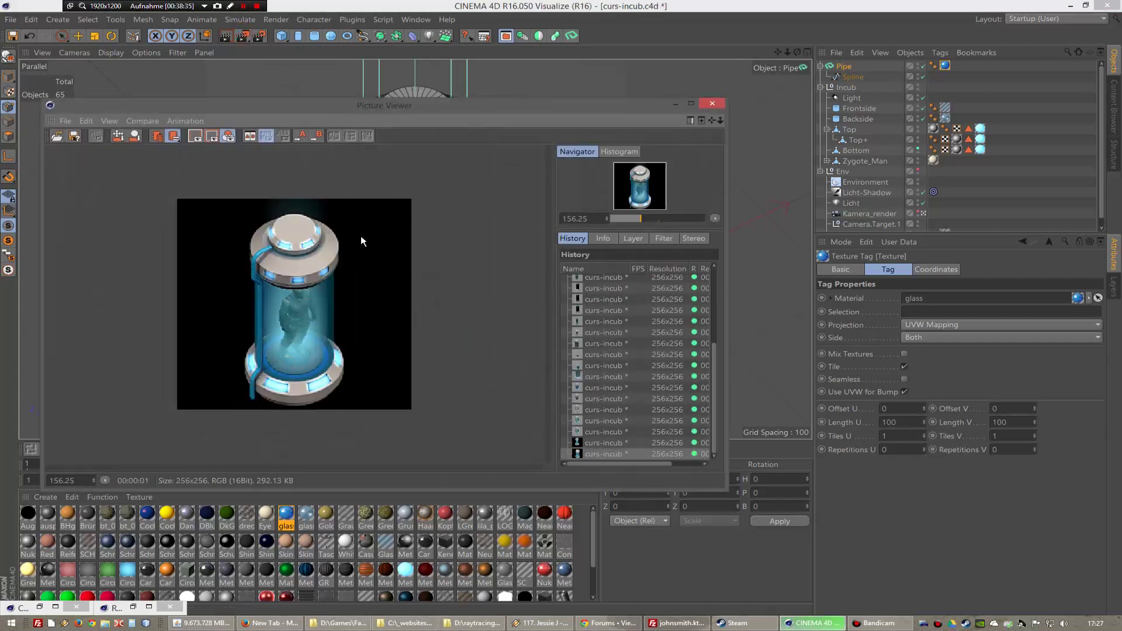
# - Replace the pipe's glass with the Metal 003 material
pyautogui.scroll(-4, 360, 235)
pyautogui.scroll(4, 360, 234)
pyautogui.scroll(2, 359, 234)
pyautogui.click(719, 110)
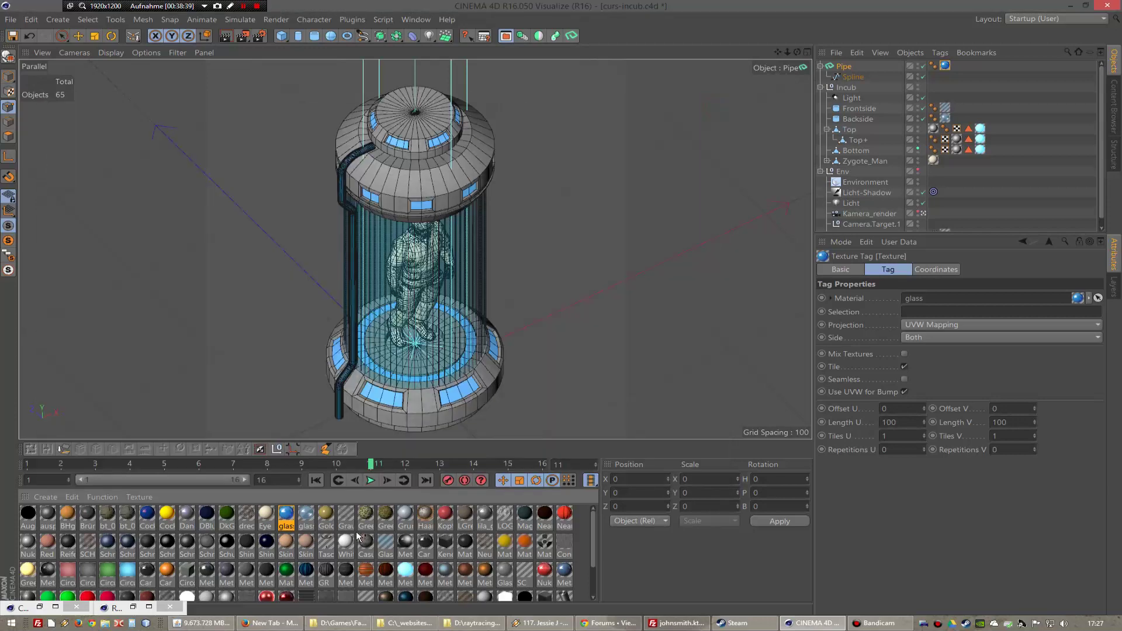
pyautogui.moveTo(405, 544); pyautogui.dragTo(946, 65)
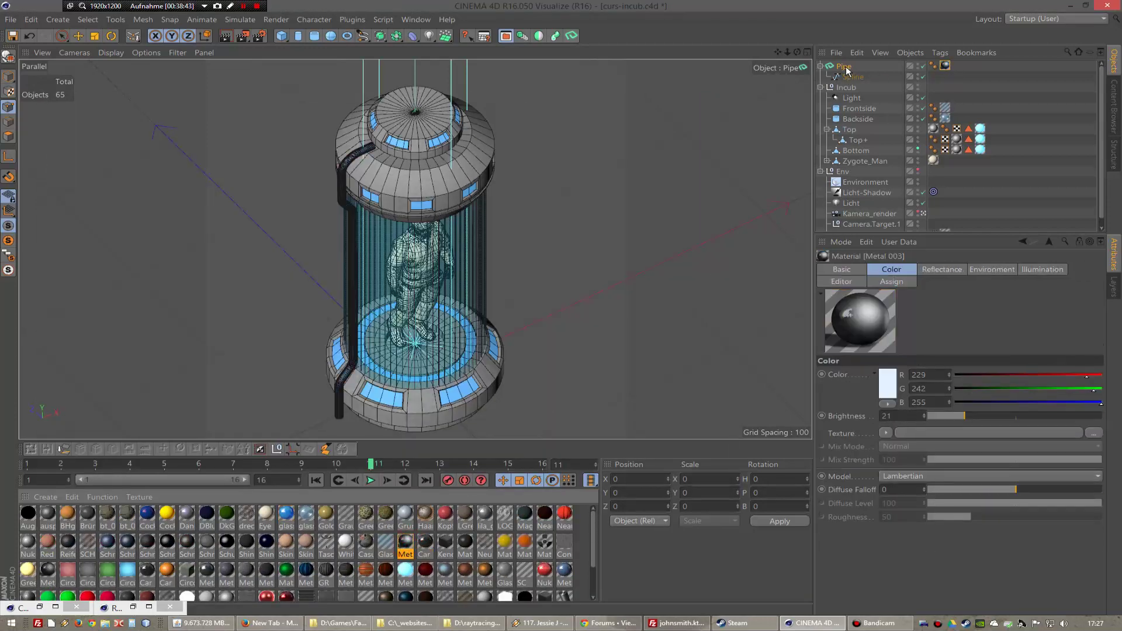
# - Move the Pipe into the Incub group and view it from the top
pyautogui.moveTo(847, 71); pyautogui.dragTo(853, 98)
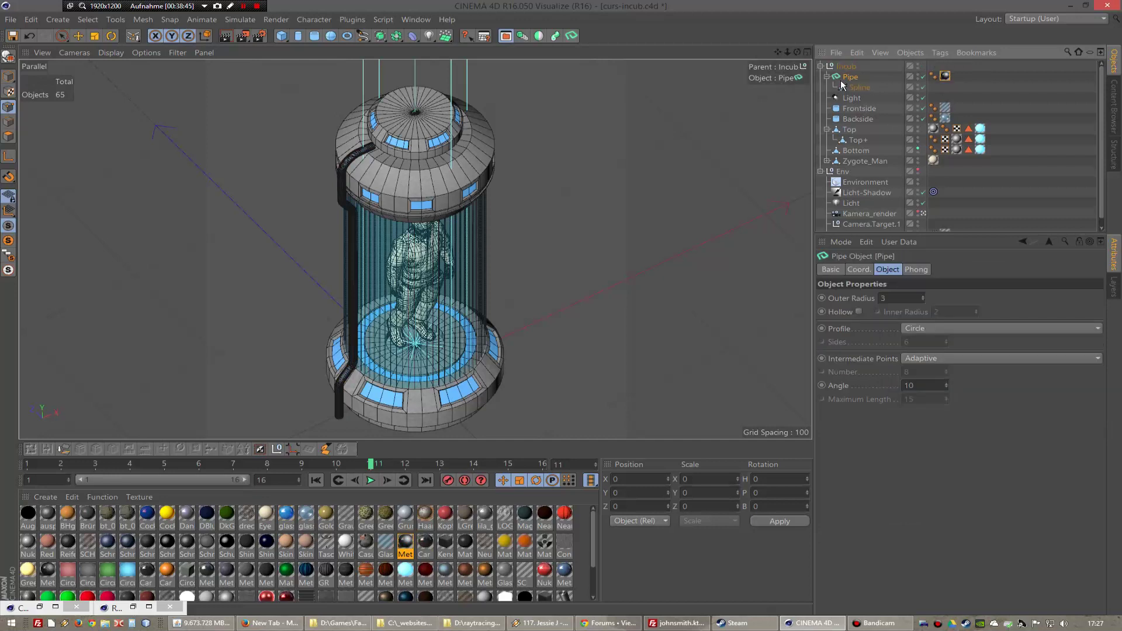
pyautogui.press('F2')
pyautogui.press('F1')
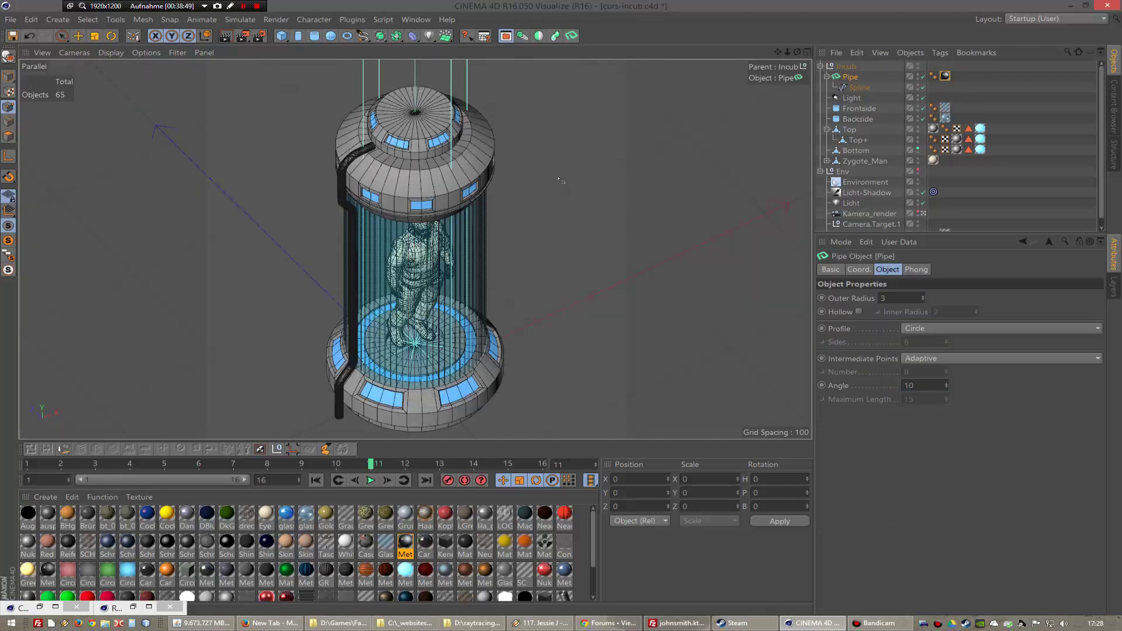
pyautogui.press('F2')
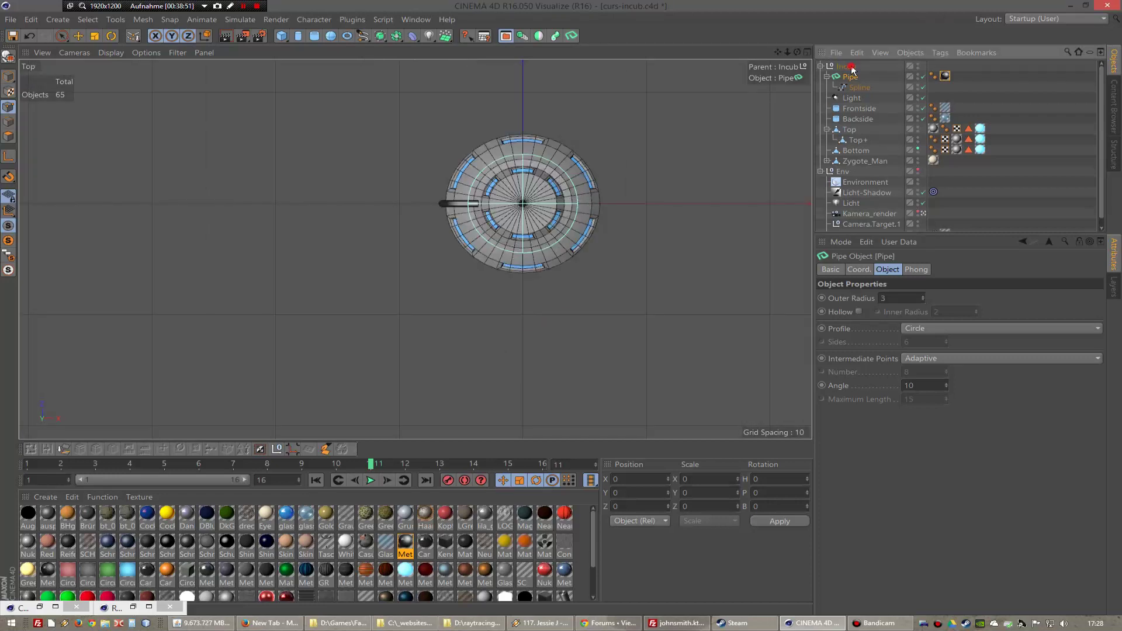
# - Put the Pipe under a new Symmetry object inside Incub and render the mirrored incubator
pyautogui.click(859, 87)
pyautogui.click(827, 76)
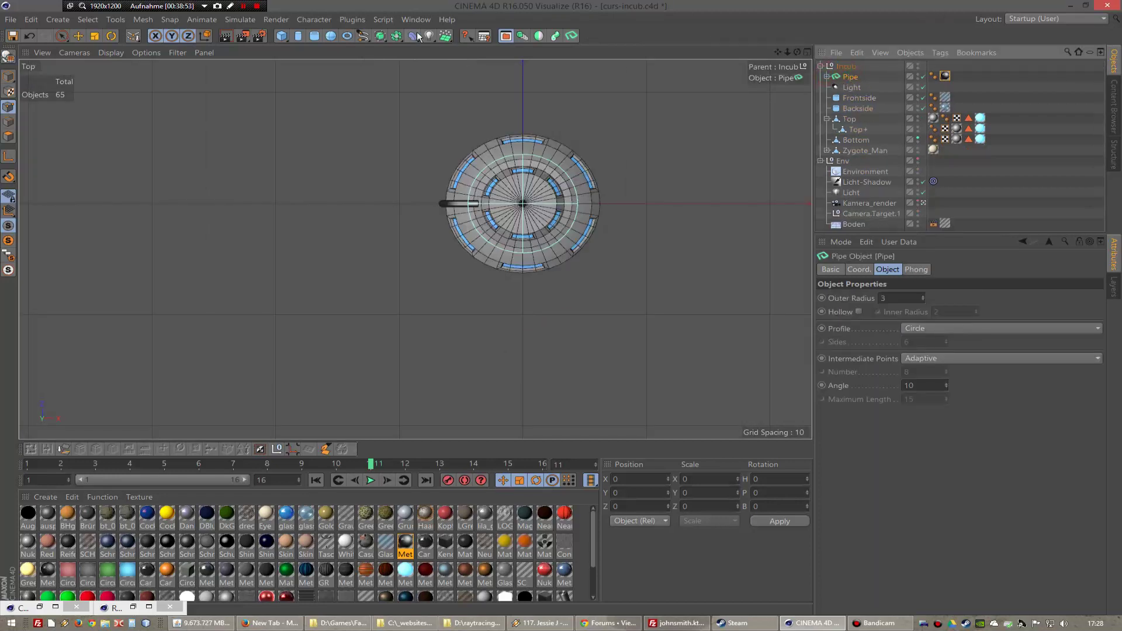
pyautogui.click(539, 36)
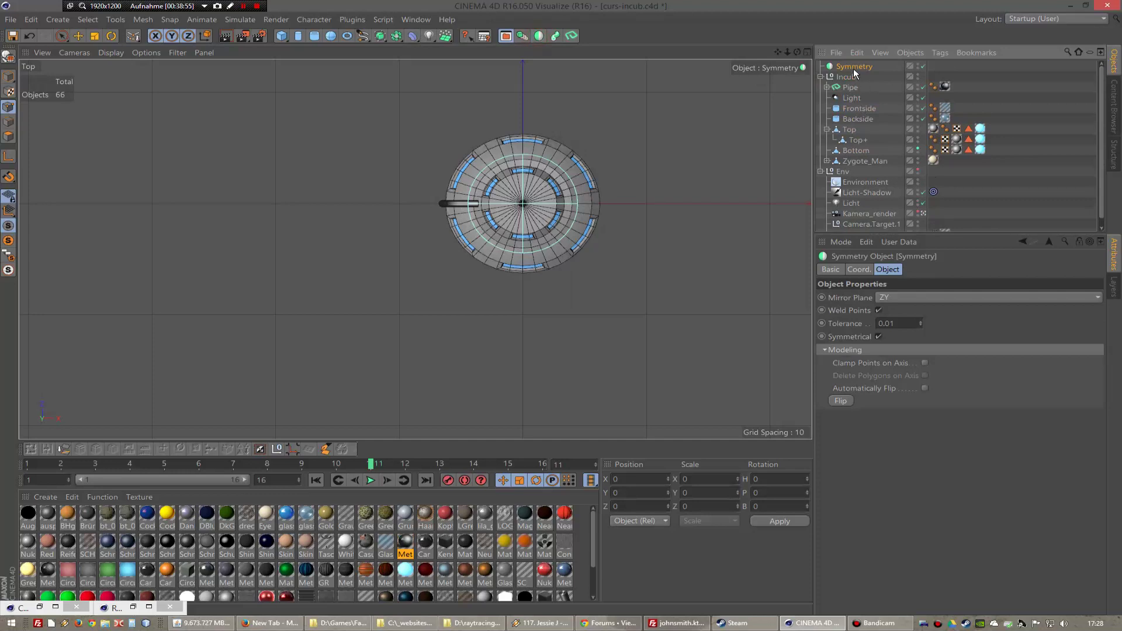
pyautogui.moveTo(854, 87); pyautogui.dragTo(855, 87)
pyautogui.click(853, 87)
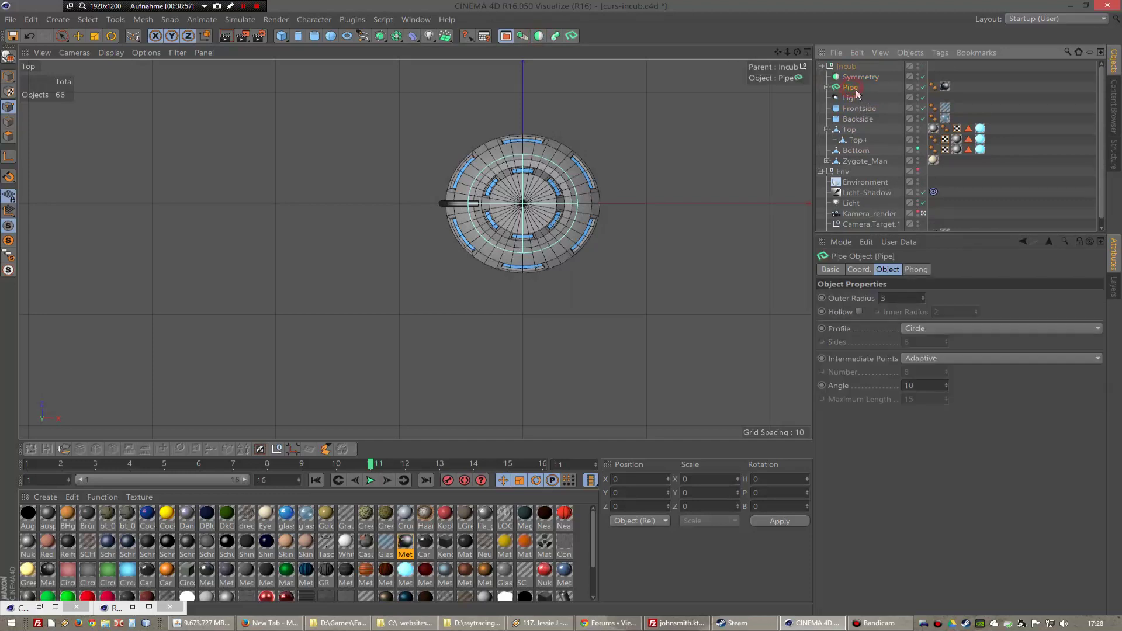
pyautogui.click(859, 77)
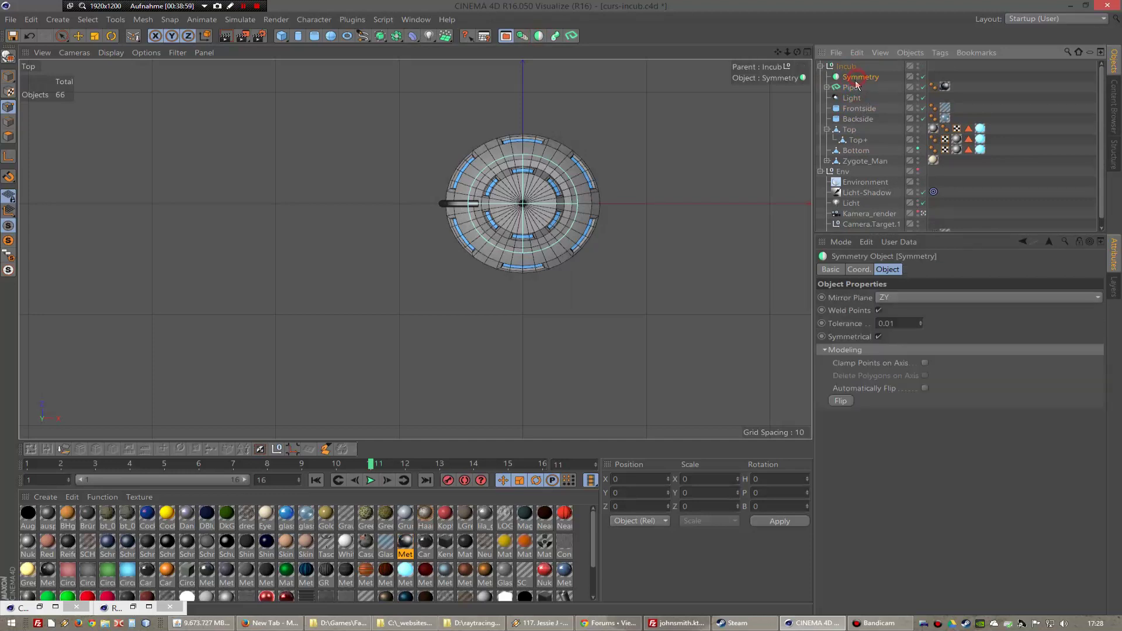
pyautogui.moveTo(852, 87); pyautogui.dragTo(857, 78)
pyautogui.click(855, 78)
pyautogui.press('F1')
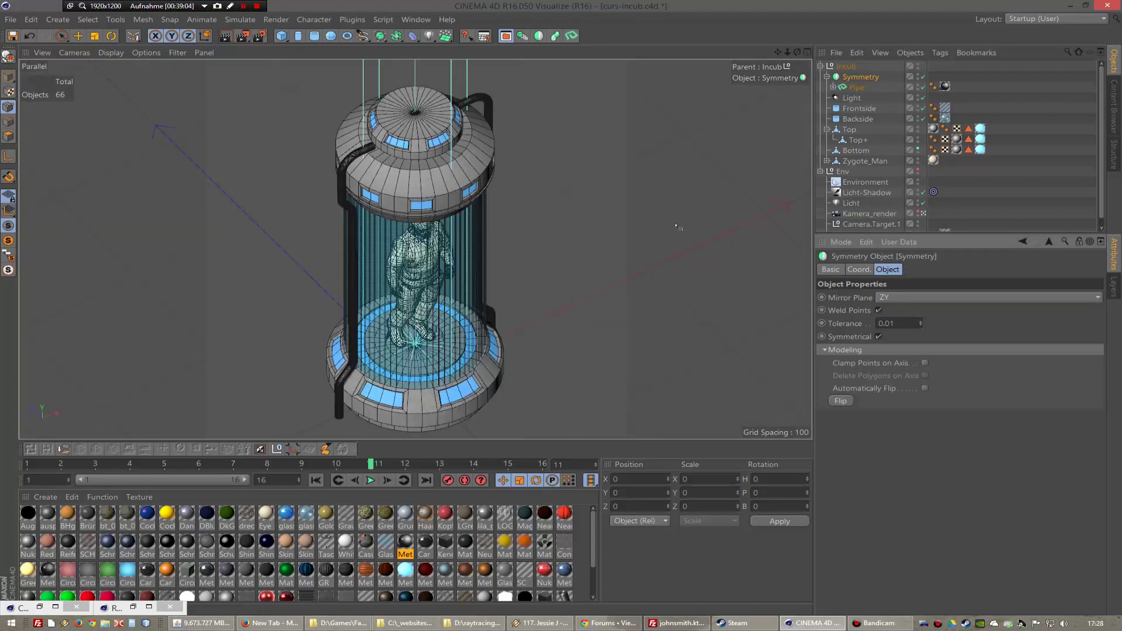
pyautogui.click(241, 36)
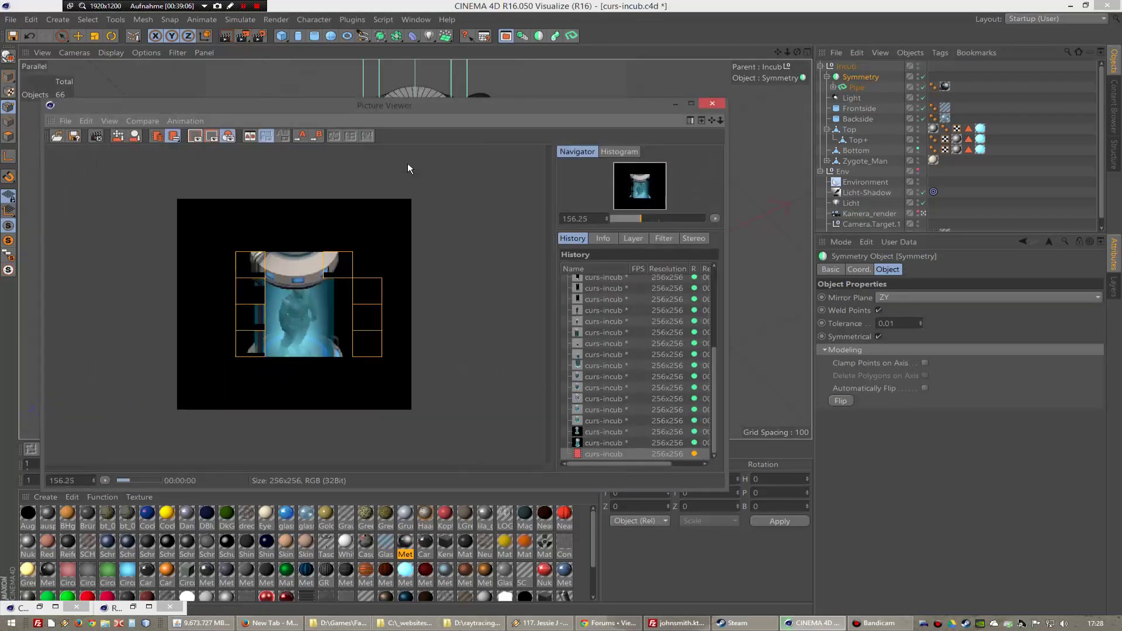
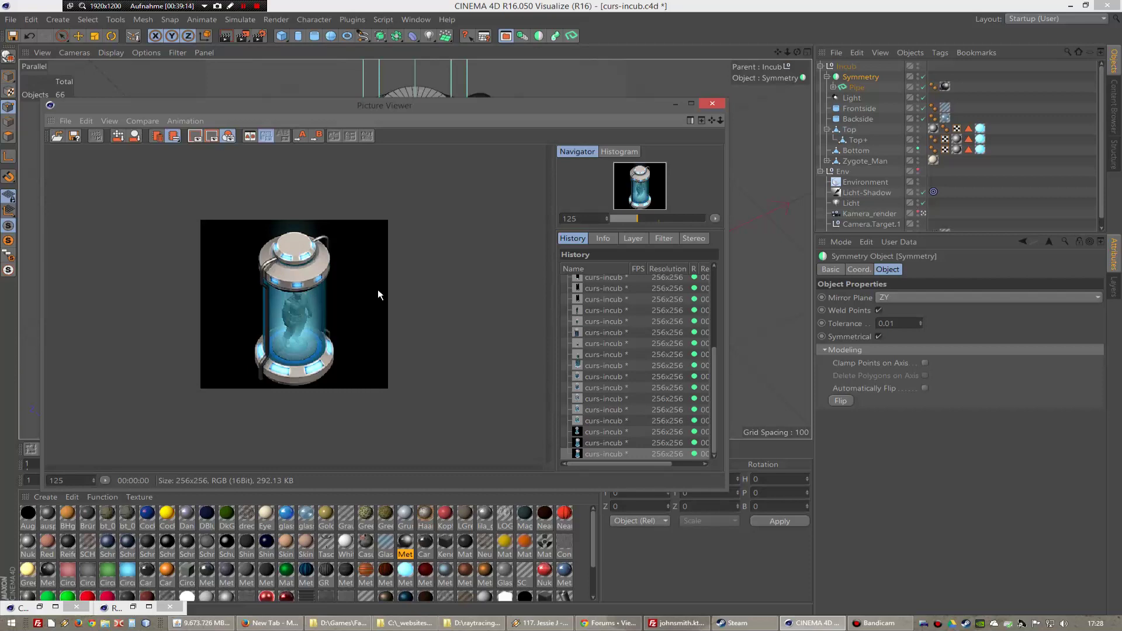
# - Close the render preview and apply the dark Met material to the Top+ cap
pyautogui.click(714, 104)
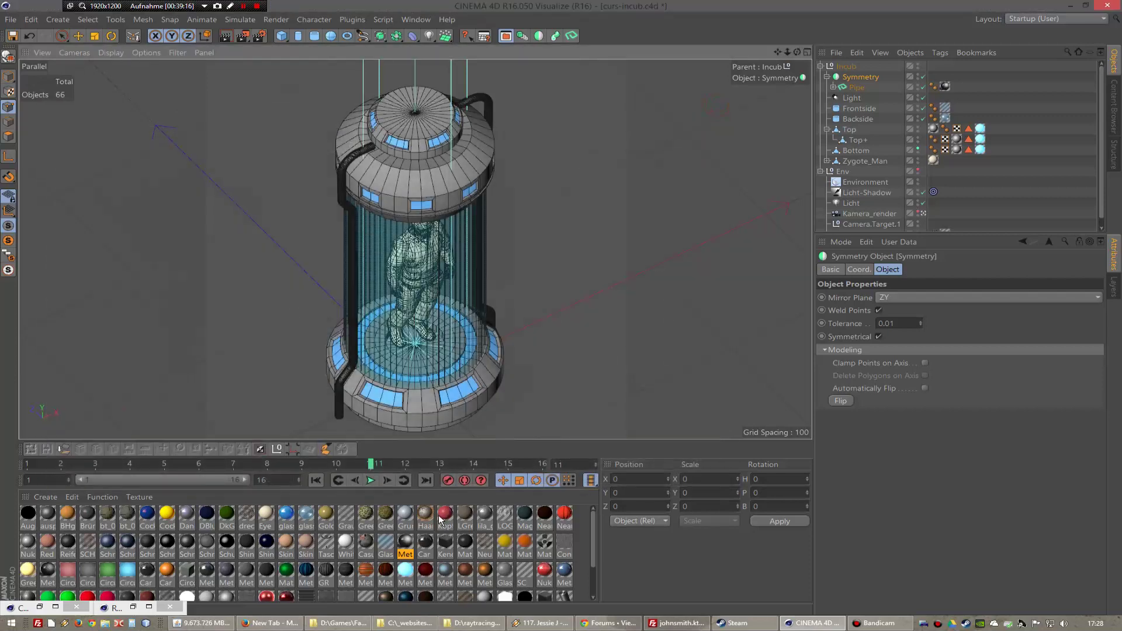
pyautogui.click(947, 87)
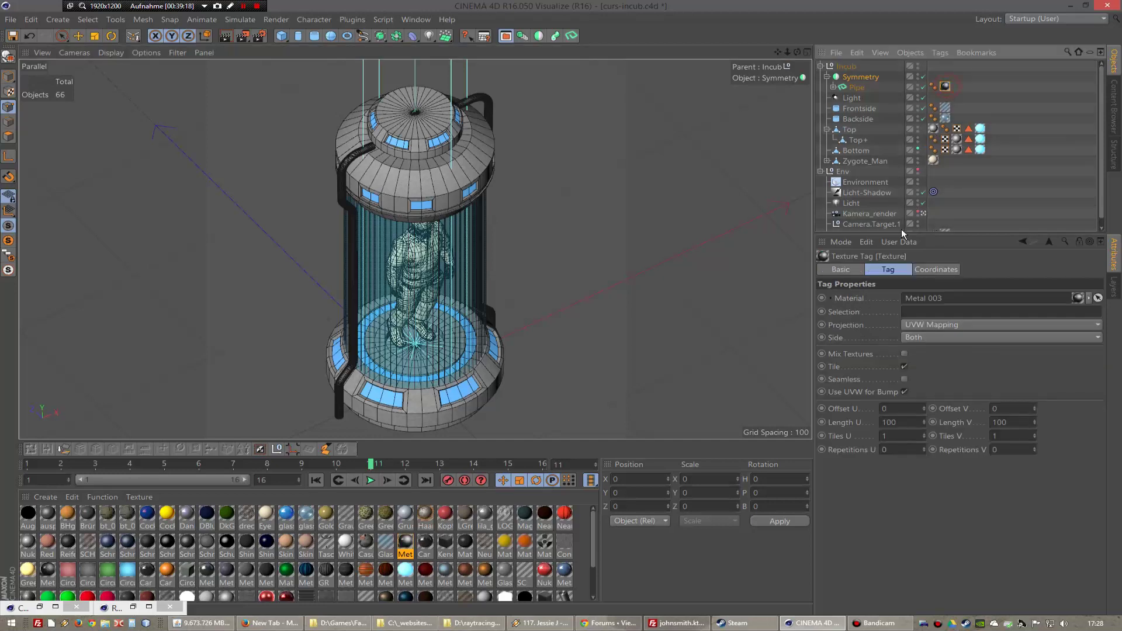
pyautogui.moveTo(402, 550)
pyautogui.mouseDown()
pyautogui.moveTo(974, 149)
pyautogui.moveTo(959, 150)
pyautogui.mouseUp()
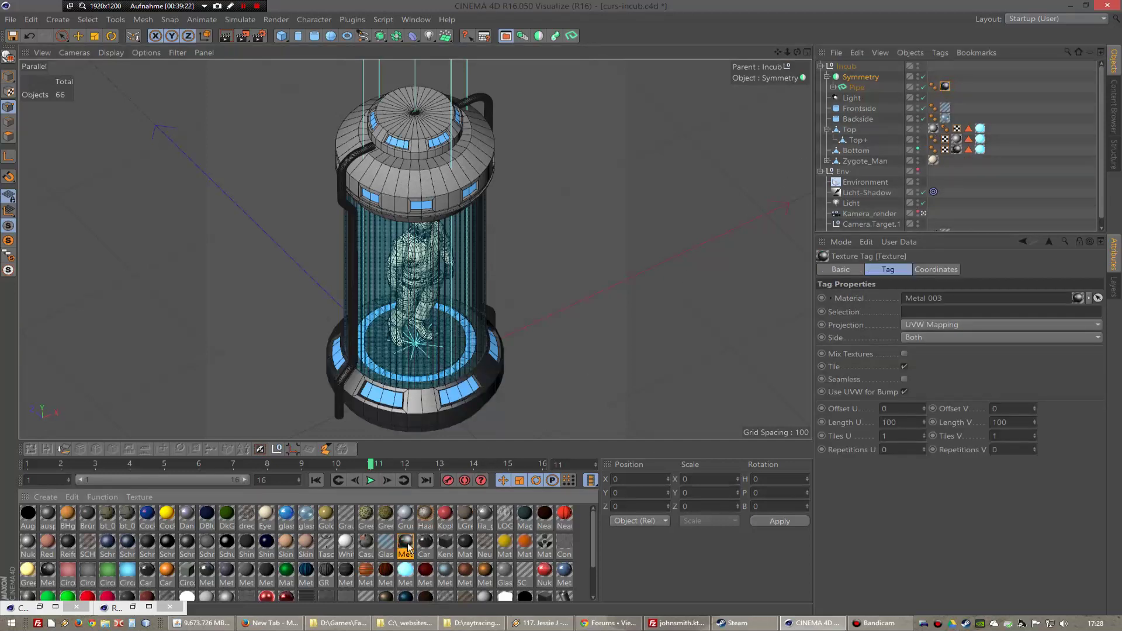
pyautogui.moveTo(407, 548)
pyautogui.mouseDown()
pyautogui.moveTo(964, 140)
pyautogui.moveTo(935, 129)
pyautogui.mouseUp()
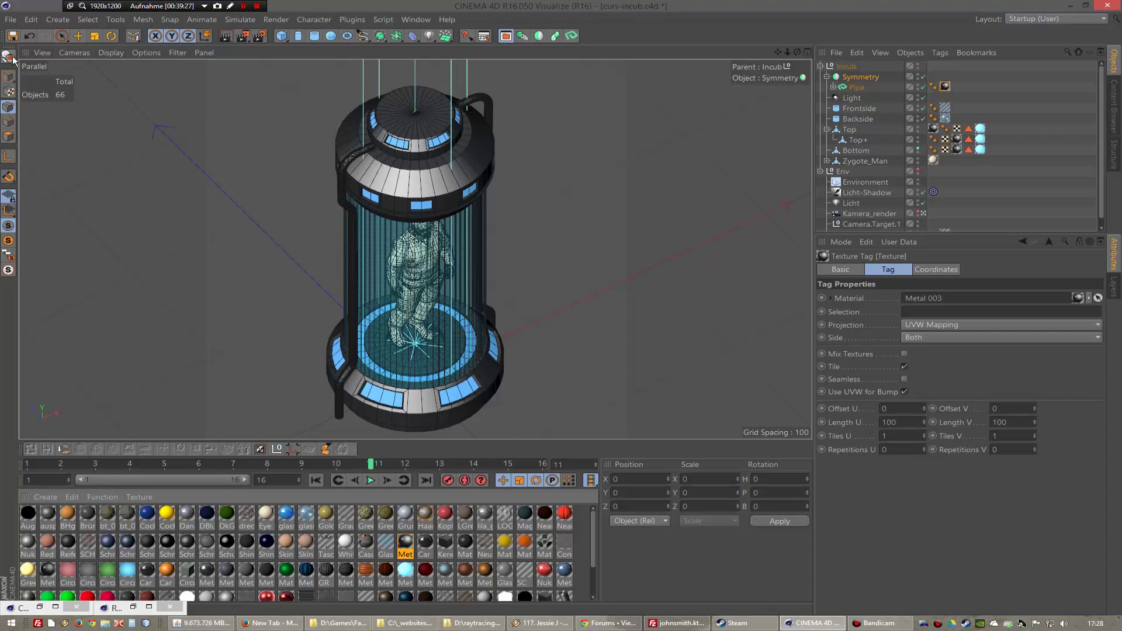
# - Save the scene and add a Cube parented under Incub
pyautogui.click(12, 35)
pyautogui.click(282, 36)
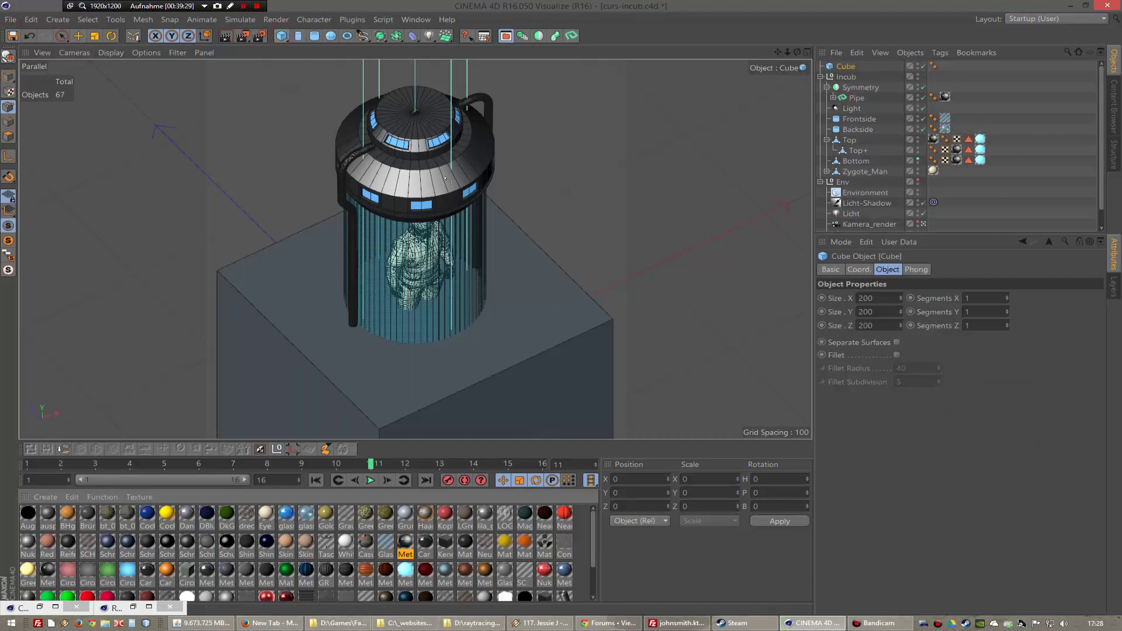
pyautogui.moveTo(858, 69); pyautogui.dragTo(854, 86)
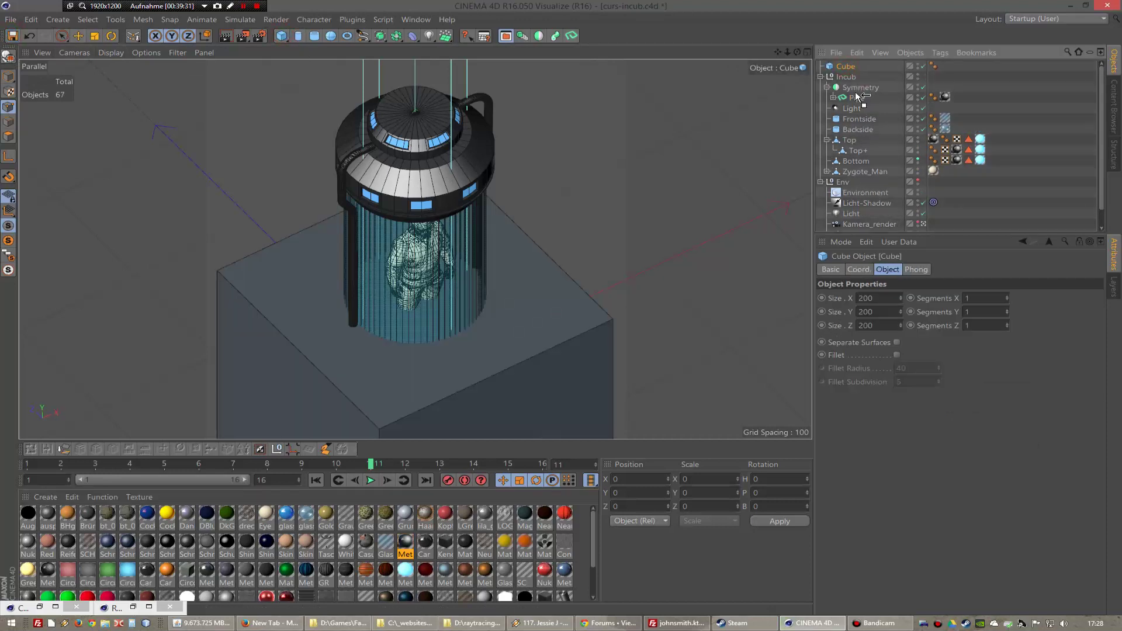
# - In the side view, raise the cube above the capsule to Y 322
pyautogui.press('F2')
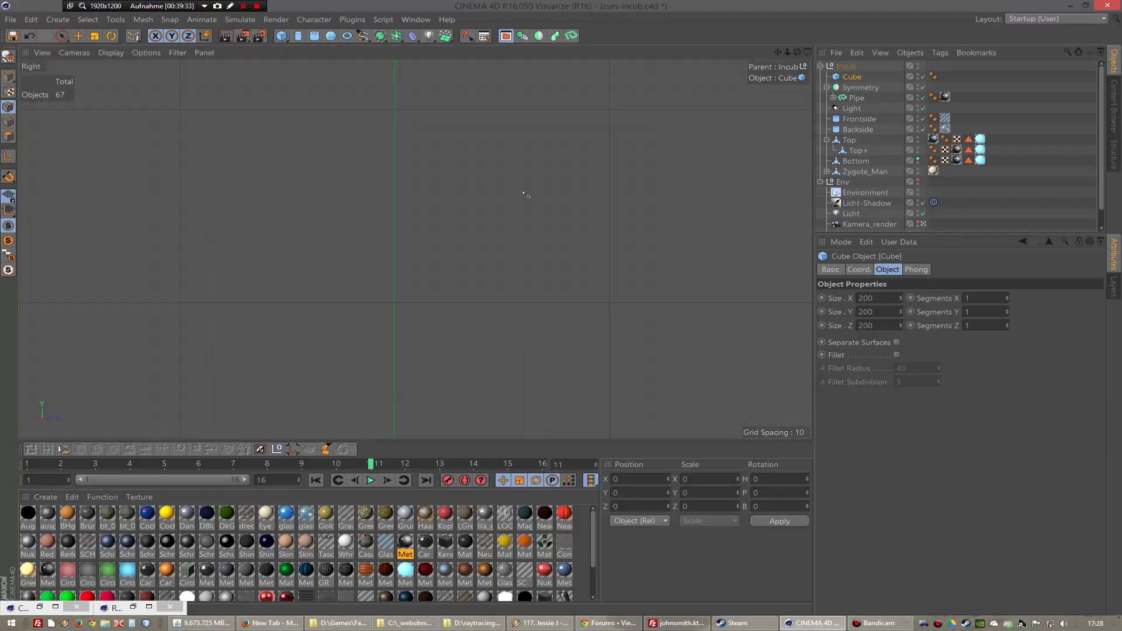
pyautogui.press('F3')
pyautogui.scroll(-3, 416, 249)
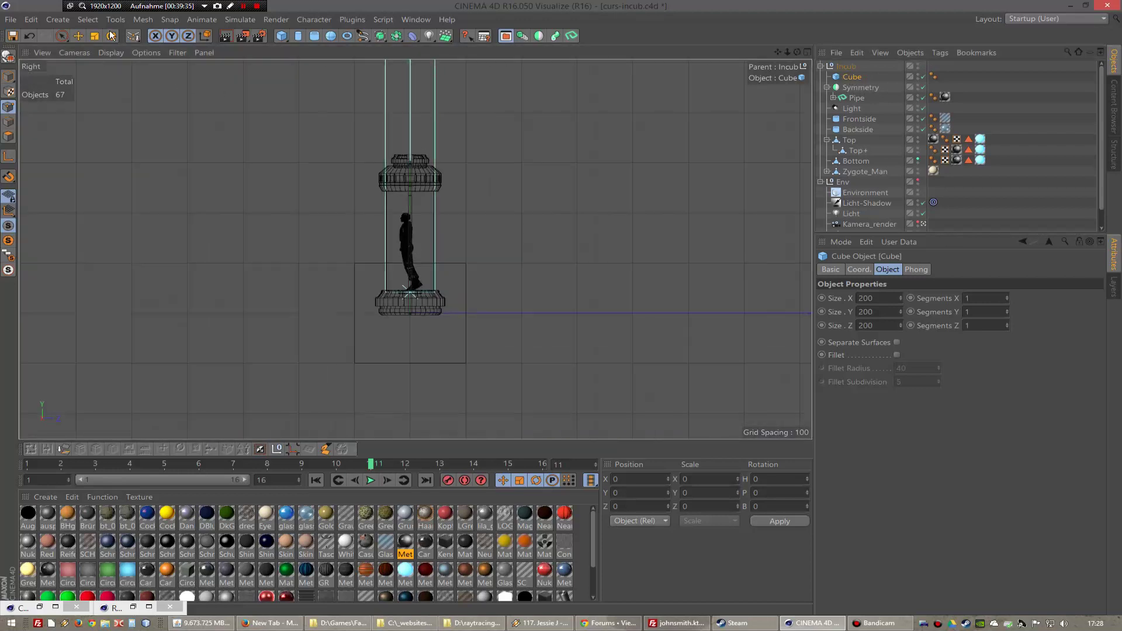
pyautogui.click(8, 92)
pyautogui.click(61, 36)
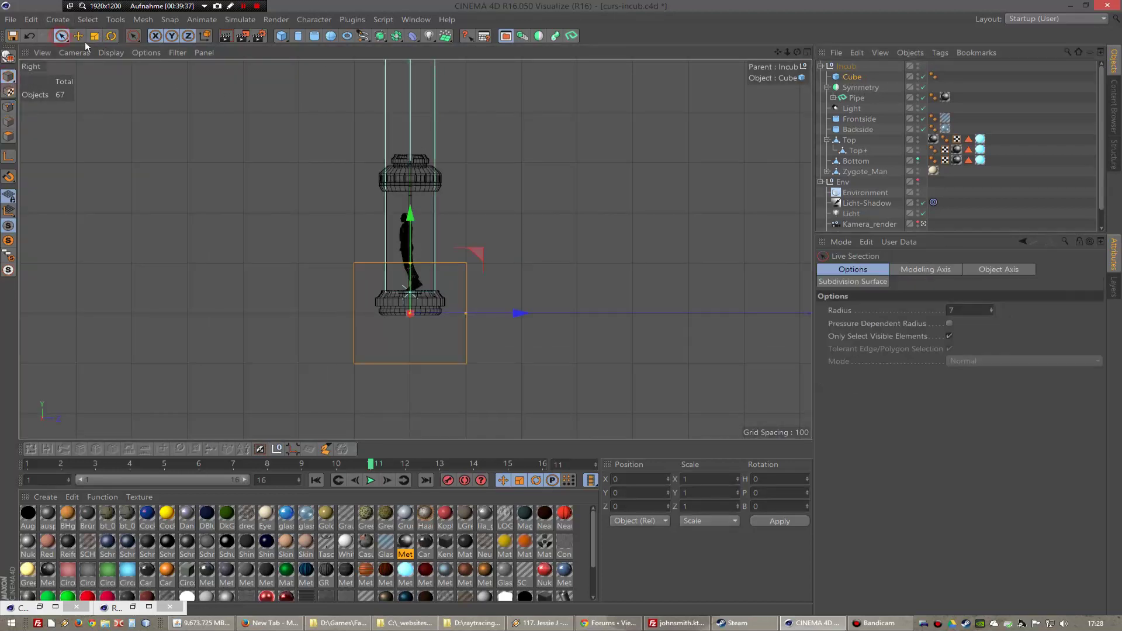
pyautogui.moveTo(411, 215); pyautogui.dragTo(410, 54)
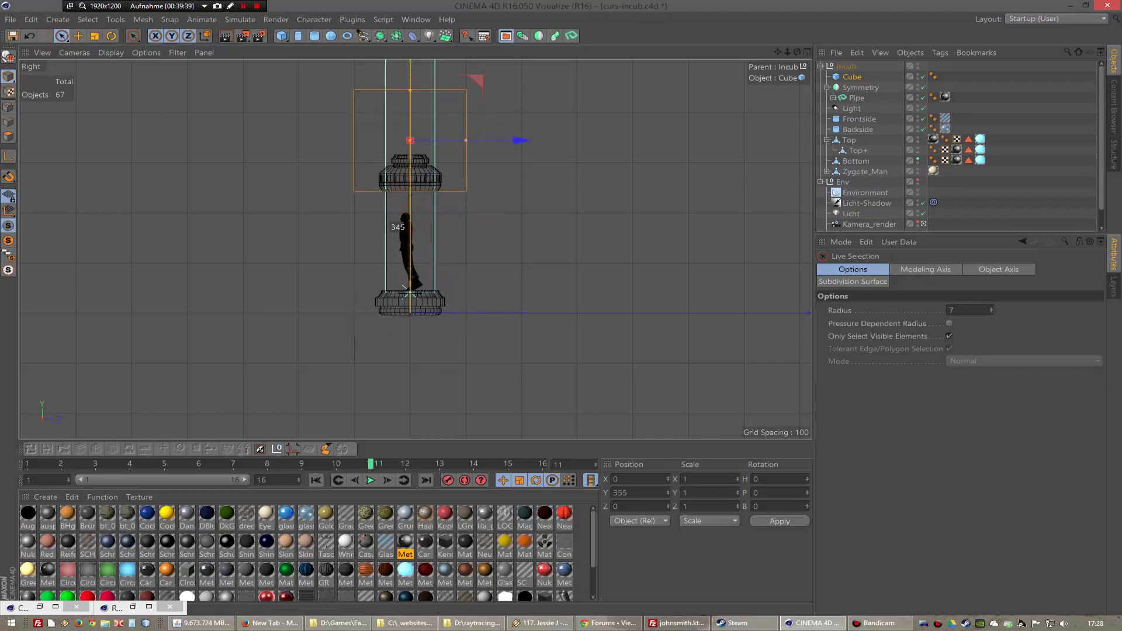
pyautogui.hotkey('ctrl', 'shift', 'z')
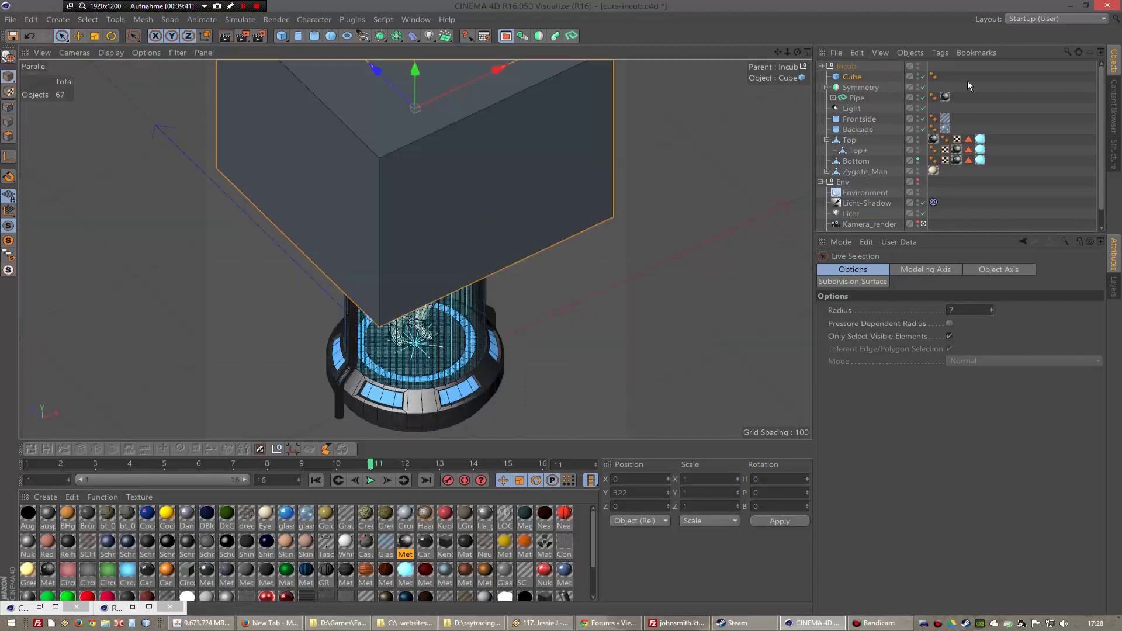
# - Set the Cube's Size X to 30 and Size Y to 20, with an initial Size Z
pyautogui.click(847, 77)
pyautogui.click(881, 299)
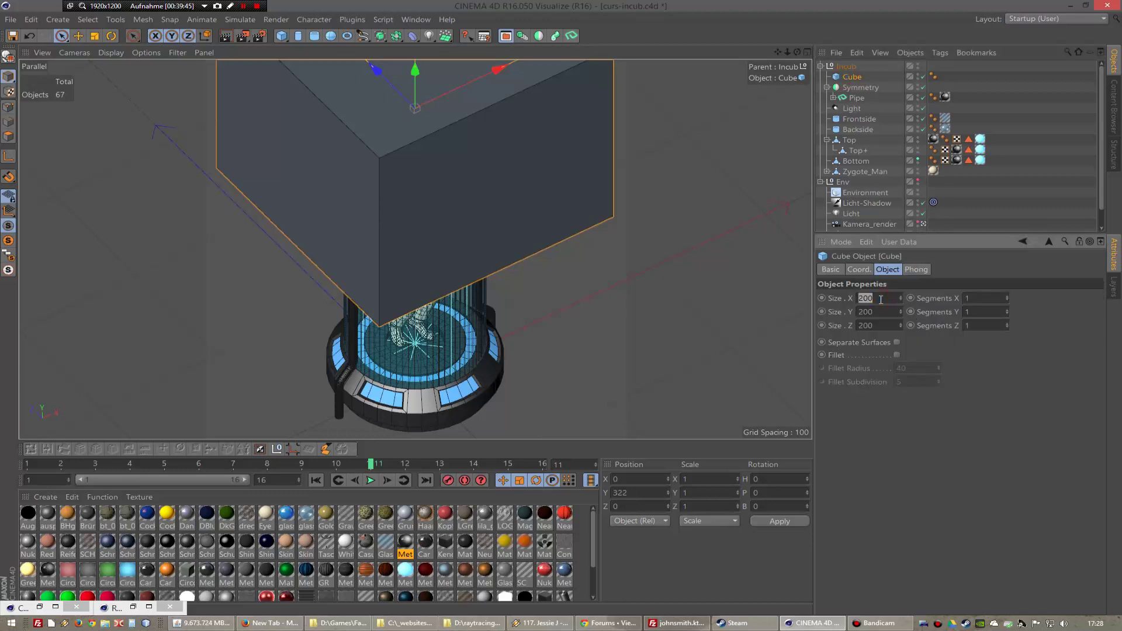
pyautogui.write('30')
pyautogui.click(881, 312)
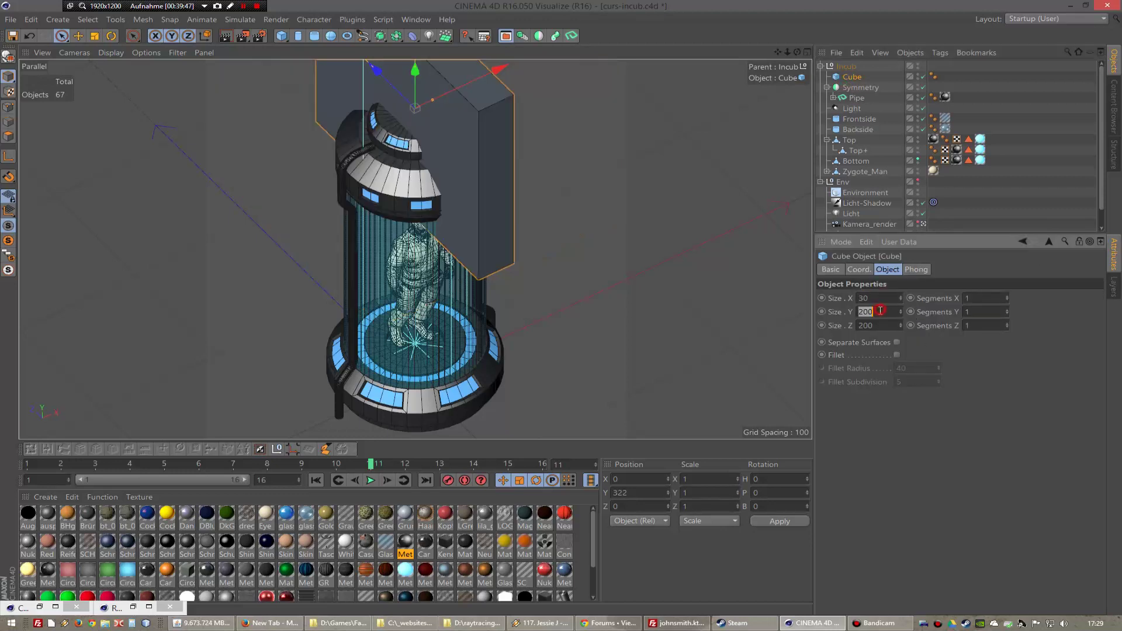
pyautogui.write('20')
pyautogui.click(881, 325)
pyautogui.write('2')
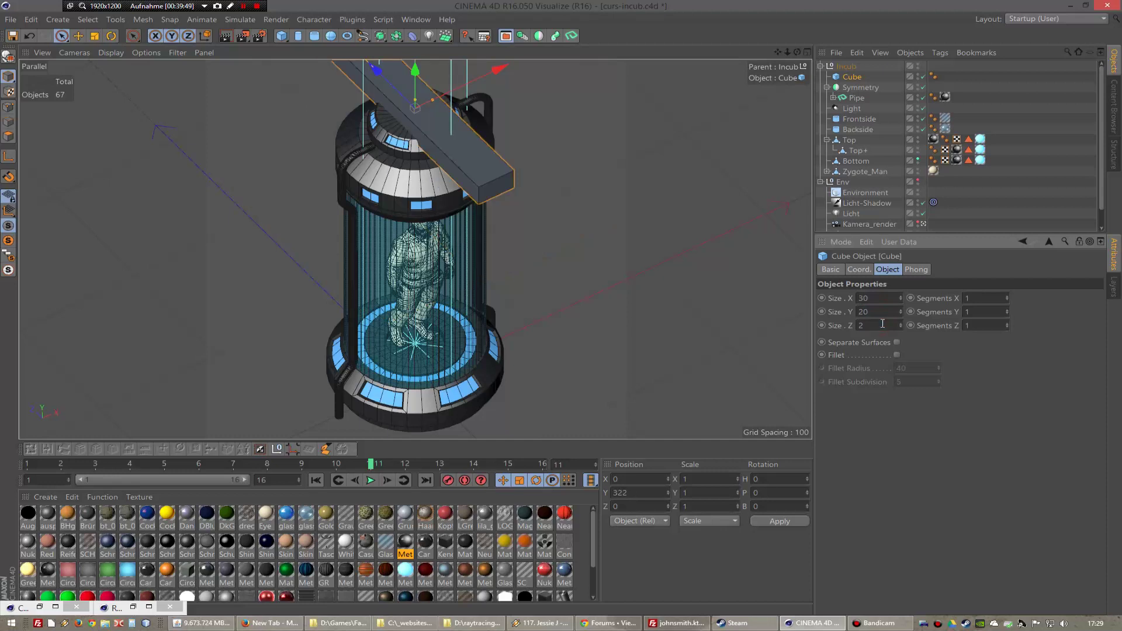
pyautogui.press('Return')
# - In the top view, slide the cube left to about X -30
pyautogui.press('F2')
pyautogui.scroll(3, 416, 248)
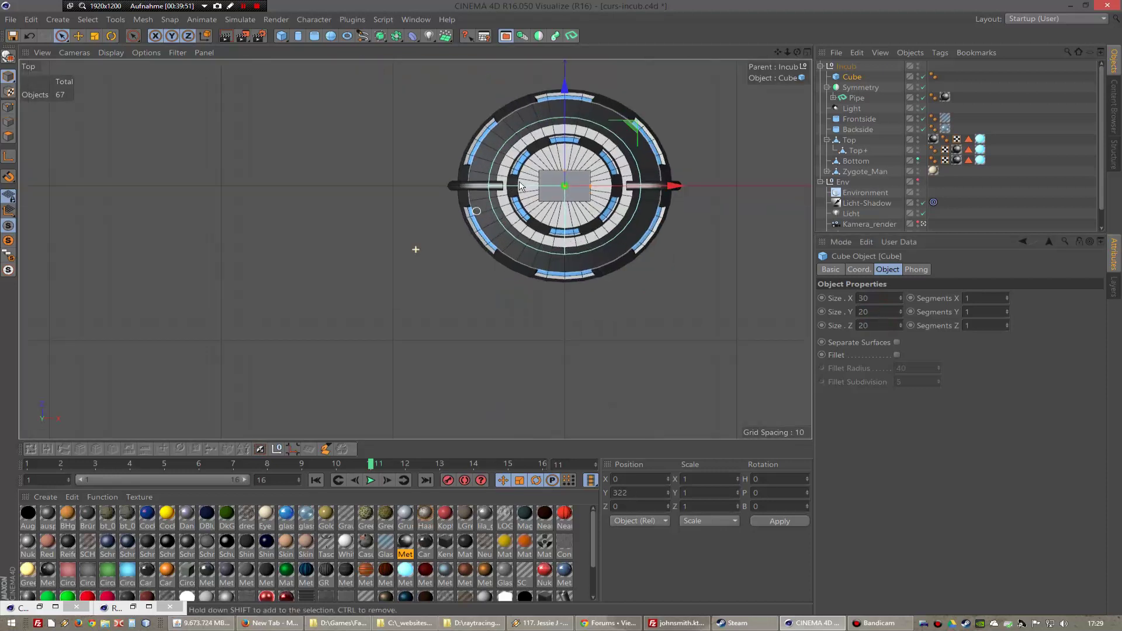
pyautogui.scroll(3, 417, 248)
pyautogui.moveTo(717, 163); pyautogui.dragTo(648, 163)
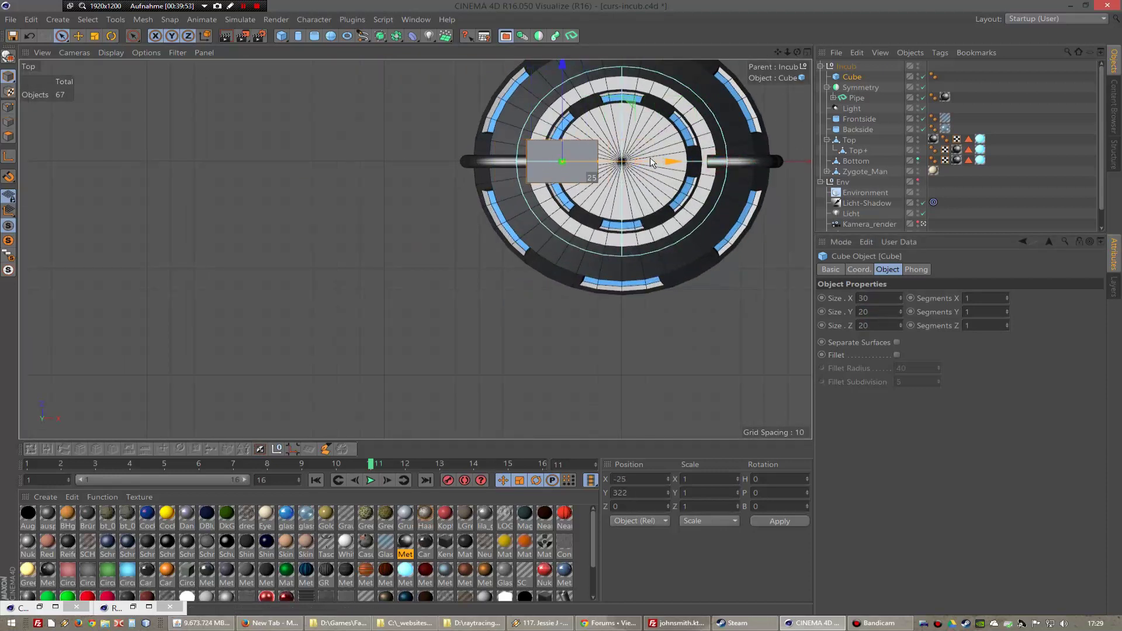
pyautogui.moveTo(779, 52); pyautogui.dragTo(795, 54)
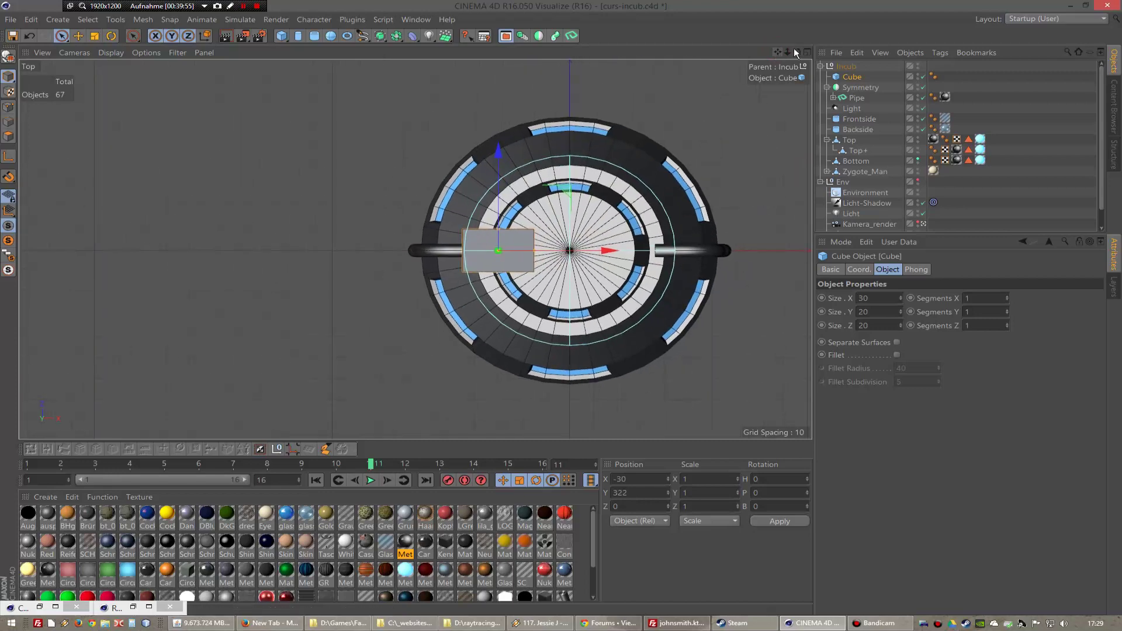
pyautogui.scroll(3, 437, 250)
pyautogui.scroll(2, 437, 250)
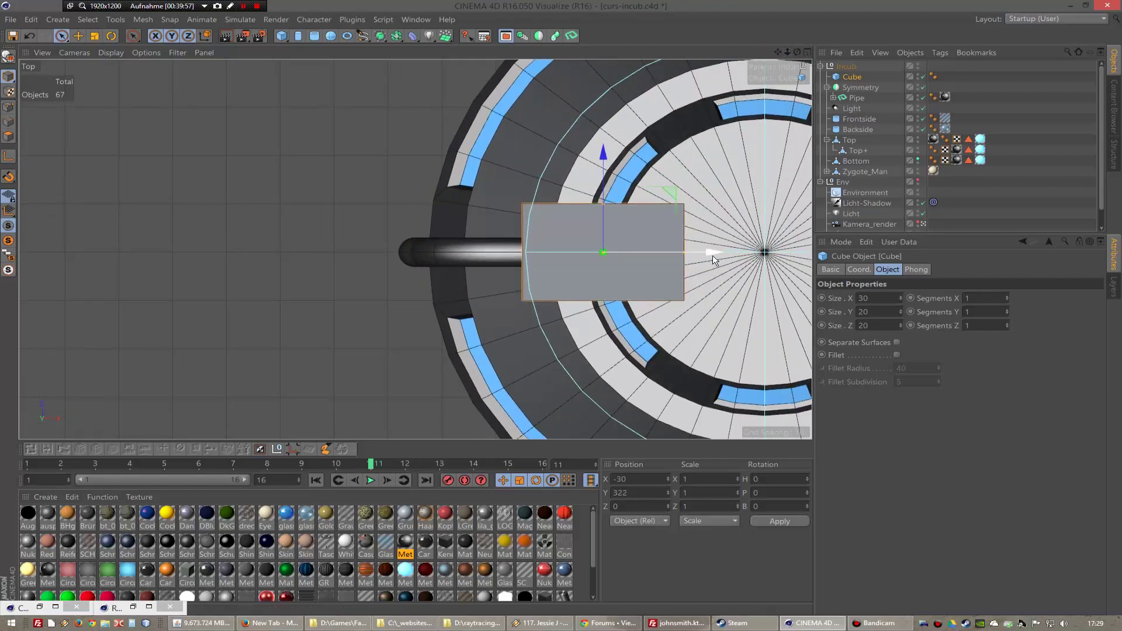
pyautogui.moveTo(714, 253); pyautogui.dragTo(681, 259)
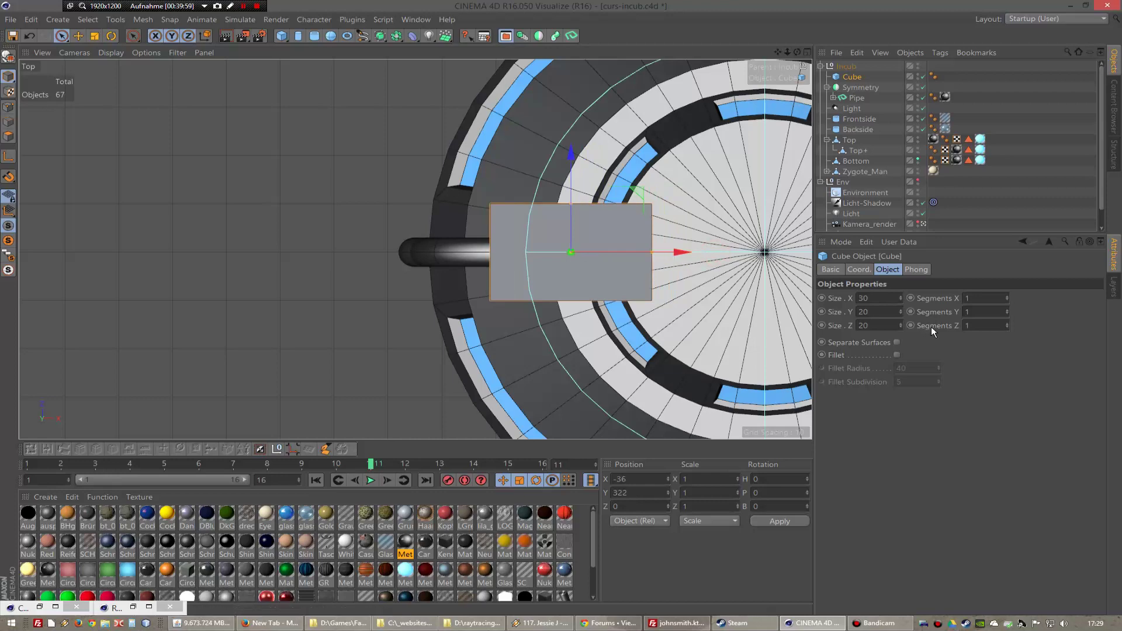
pyautogui.press('F1')
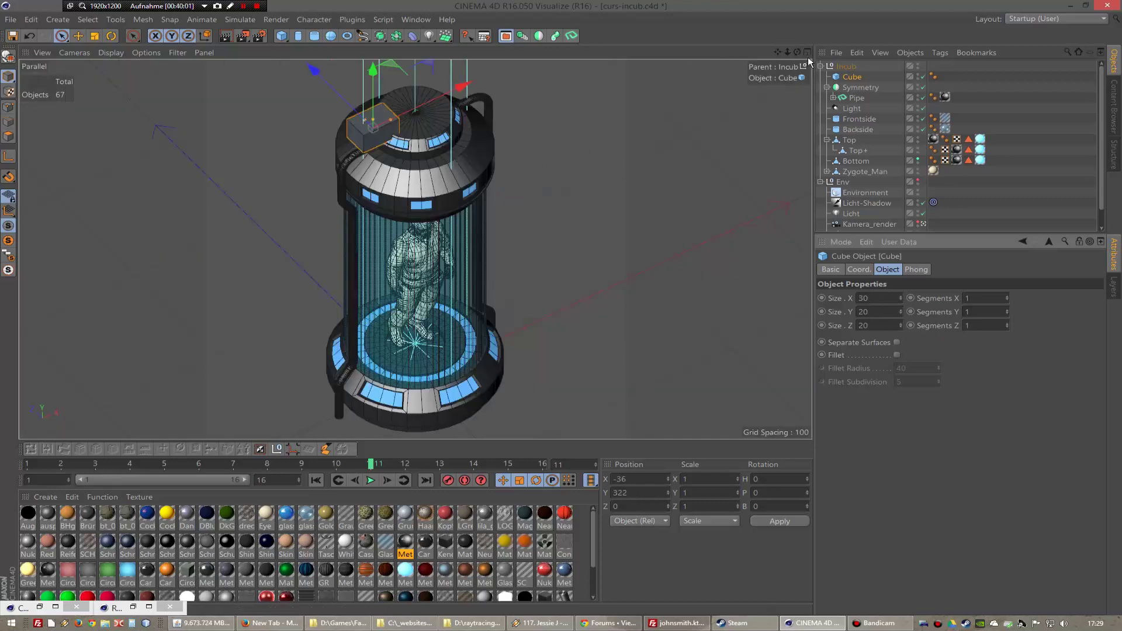
# - Lower the cube onto the top cap, thin it to Size Z 9, and fine-tune it to X -31, Y 297
pyautogui.moveTo(799, 56)
pyautogui.mouseDown()
pyautogui.moveTo(377, 71)
pyautogui.moveTo(373, 100)
pyautogui.mouseUp()
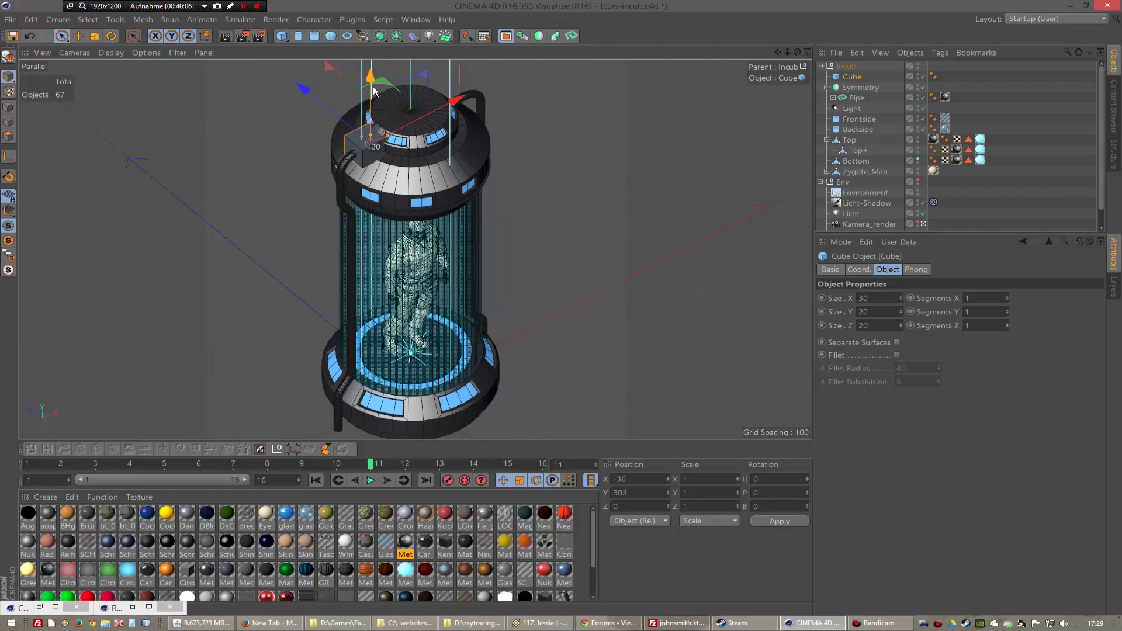
pyautogui.click(879, 325)
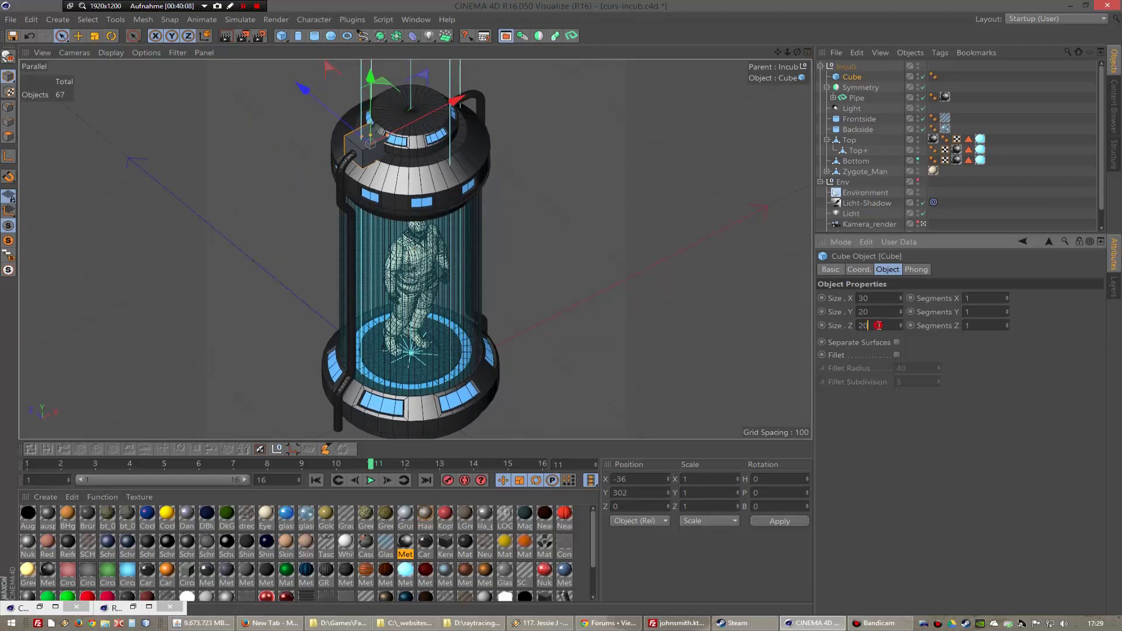
pyautogui.write('10')
pyautogui.write('9')
pyautogui.press('Return')
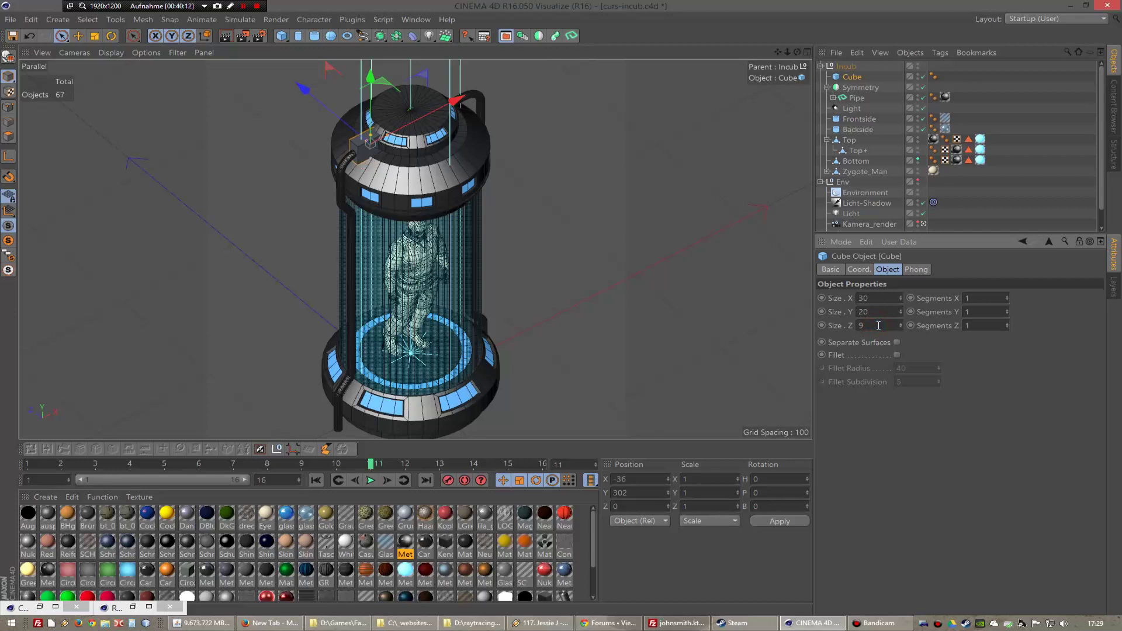
pyautogui.press('F2')
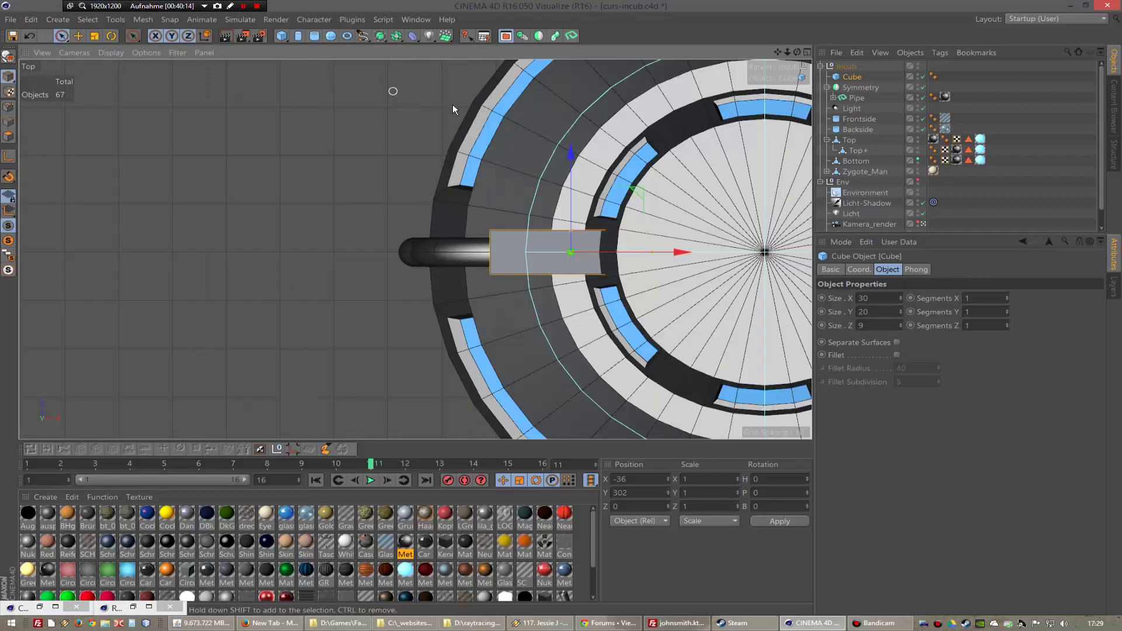
pyautogui.press('F3')
pyautogui.scroll(3, 416, 97)
pyautogui.press('F4')
pyautogui.scroll(3, 504, 105)
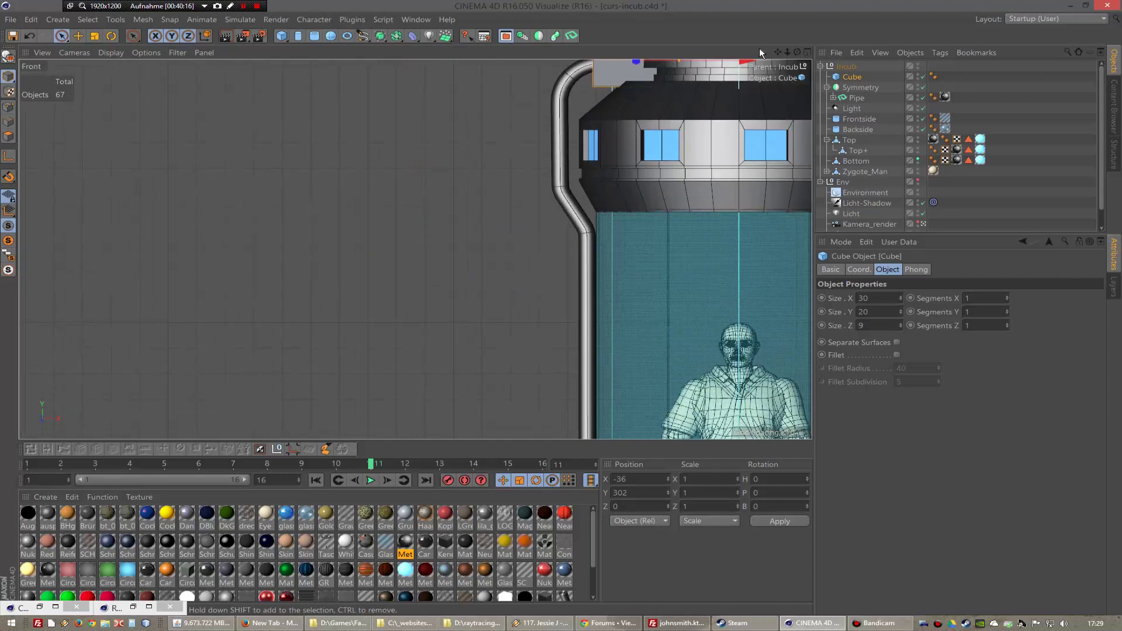
pyautogui.moveTo(777, 52); pyautogui.dragTo(552, 217)
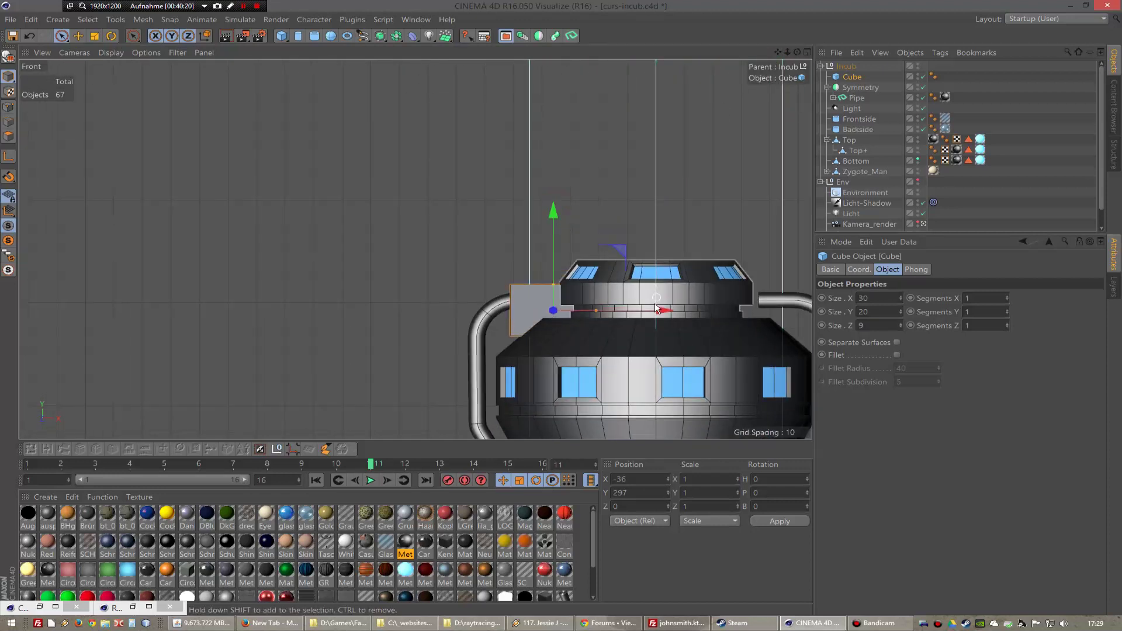
pyautogui.moveTo(651, 312); pyautogui.dragTo(668, 313)
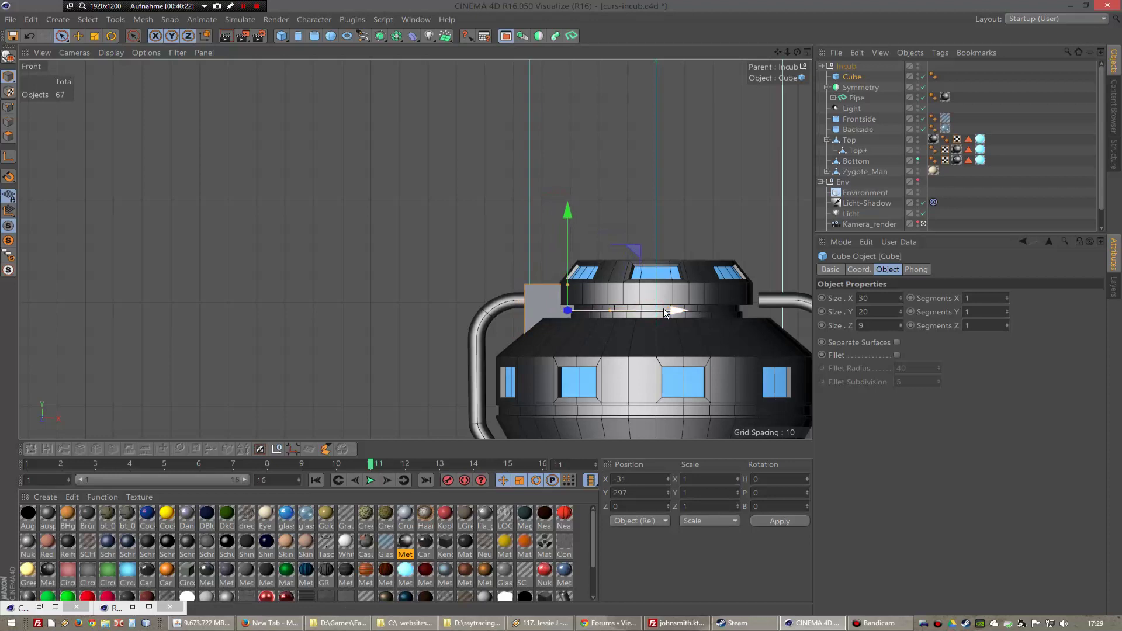
pyautogui.press('F1')
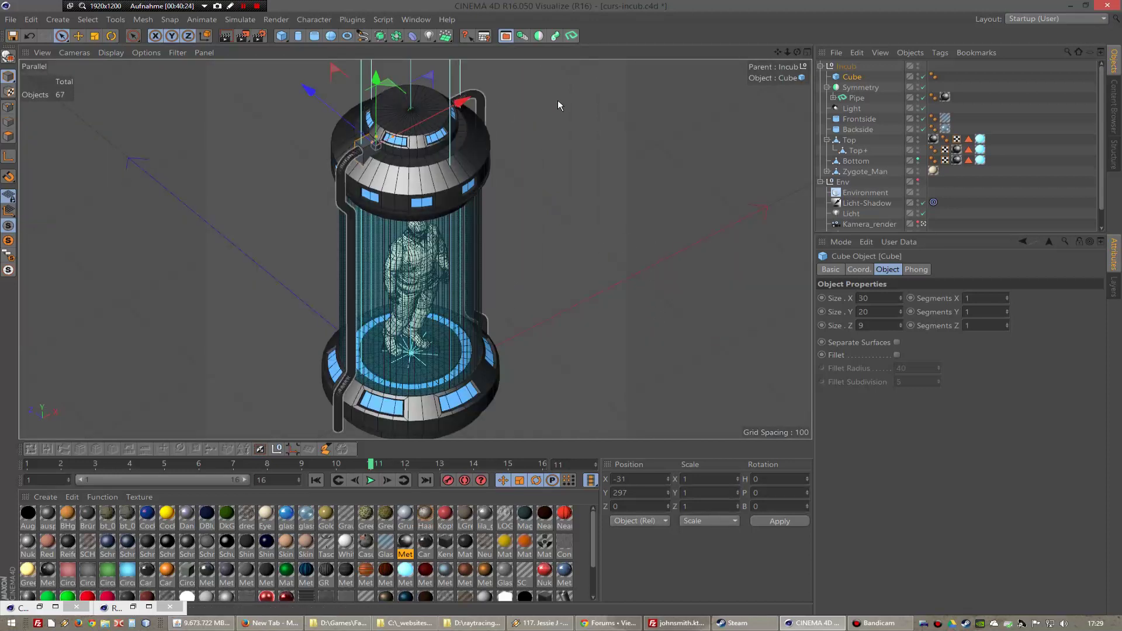
# - Add a Null object and place it inside the Symmetry group
pyautogui.hotkey('ctrl', 'shift', 'n')
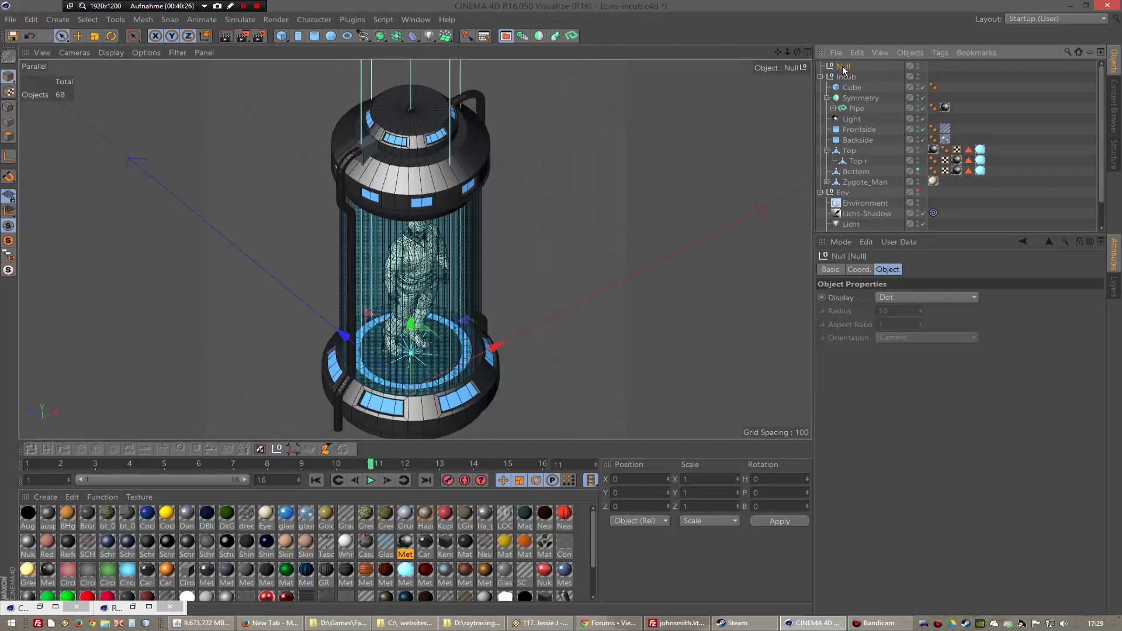
pyautogui.click(864, 108)
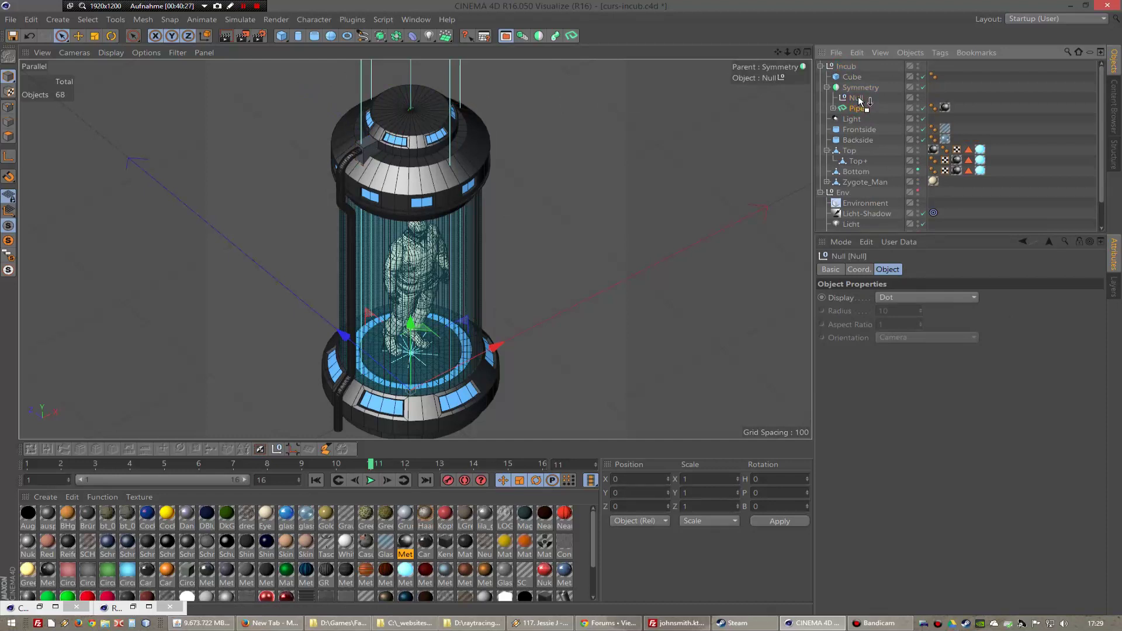
pyautogui.moveTo(852, 77); pyautogui.dragTo(860, 102)
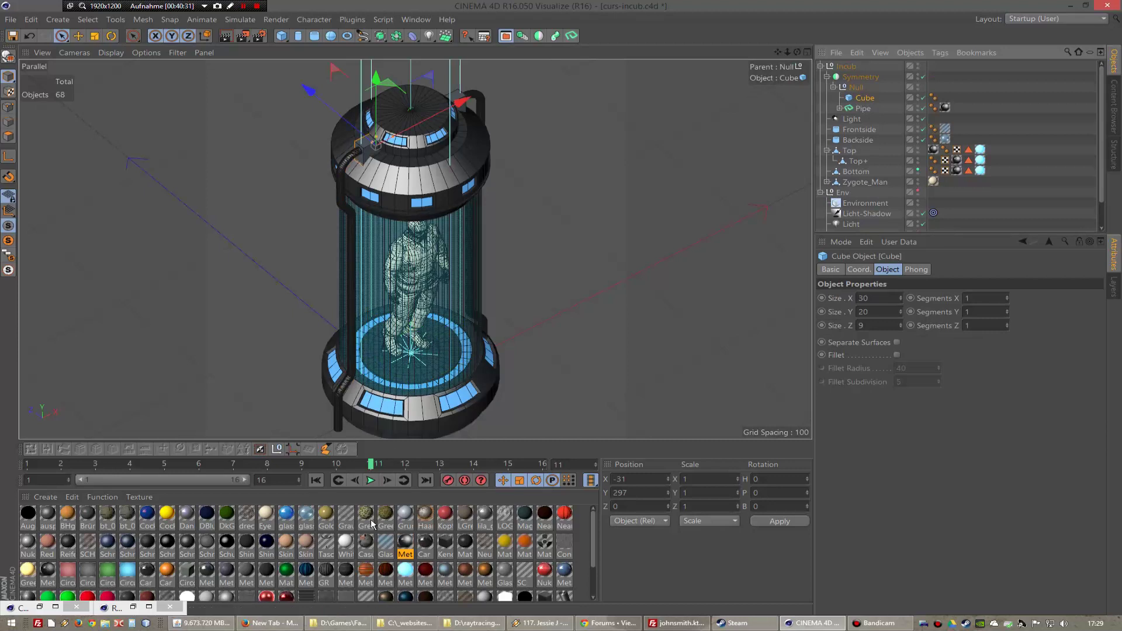
# - Apply the Schrot_GF metal material to the Cube and render a preview
pyautogui.click(125, 545)
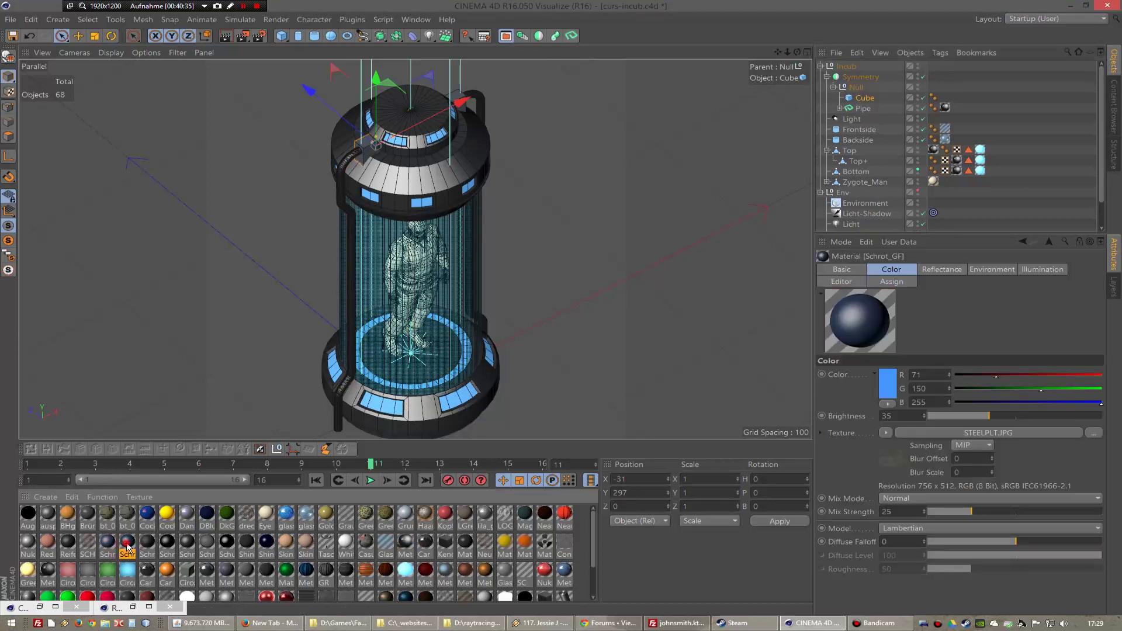
pyautogui.moveTo(127, 548); pyautogui.dragTo(874, 99)
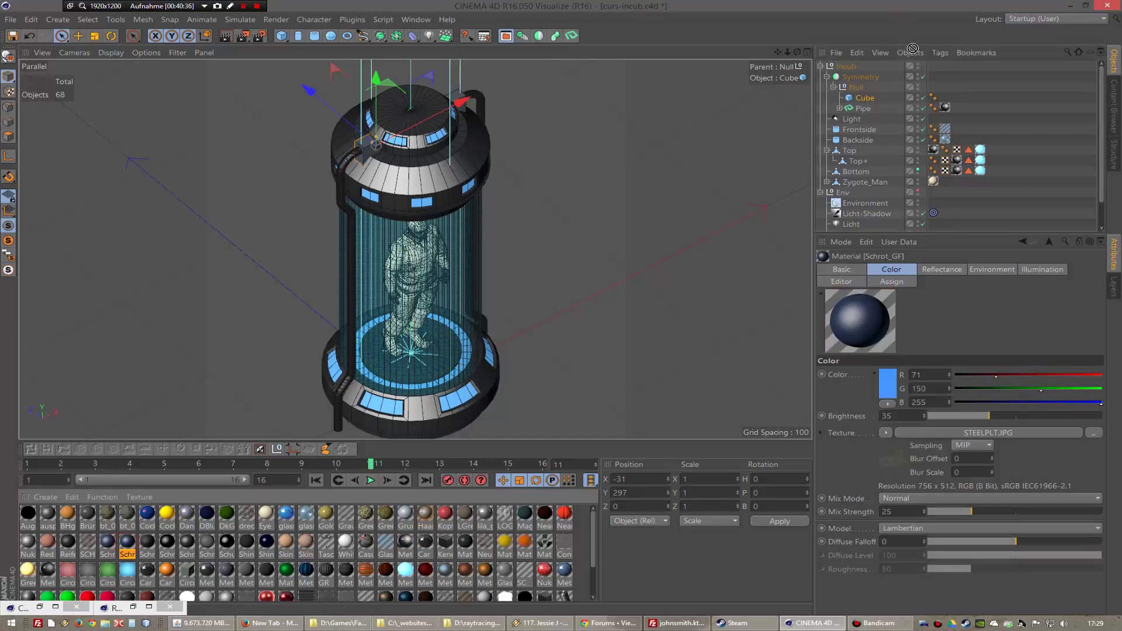
pyautogui.click(242, 36)
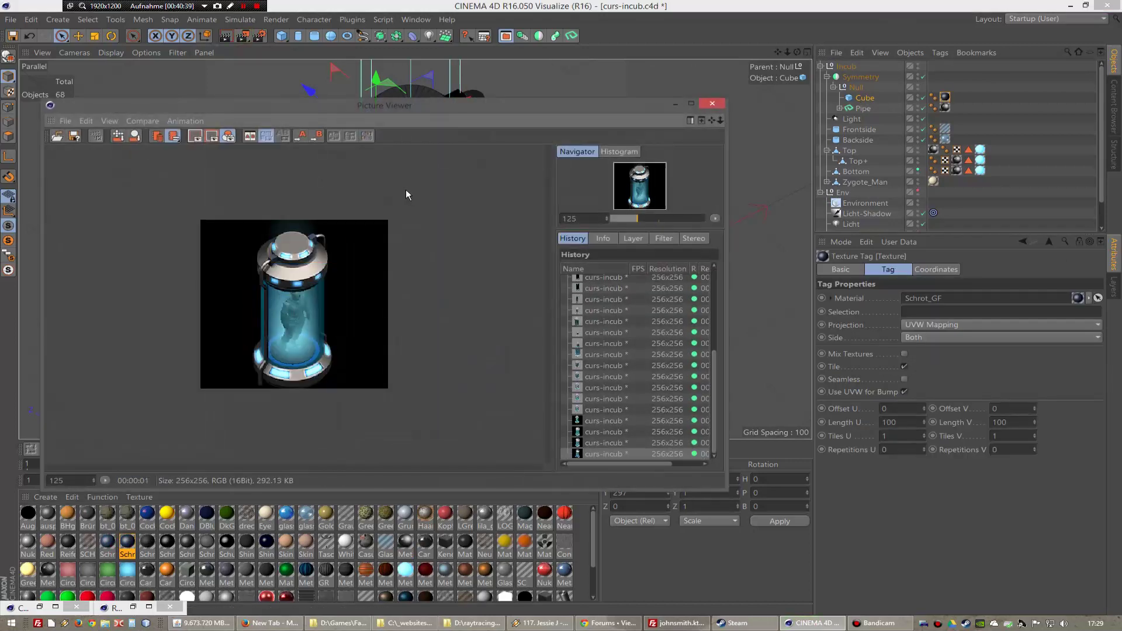
pyautogui.scroll(-2, 383, 222)
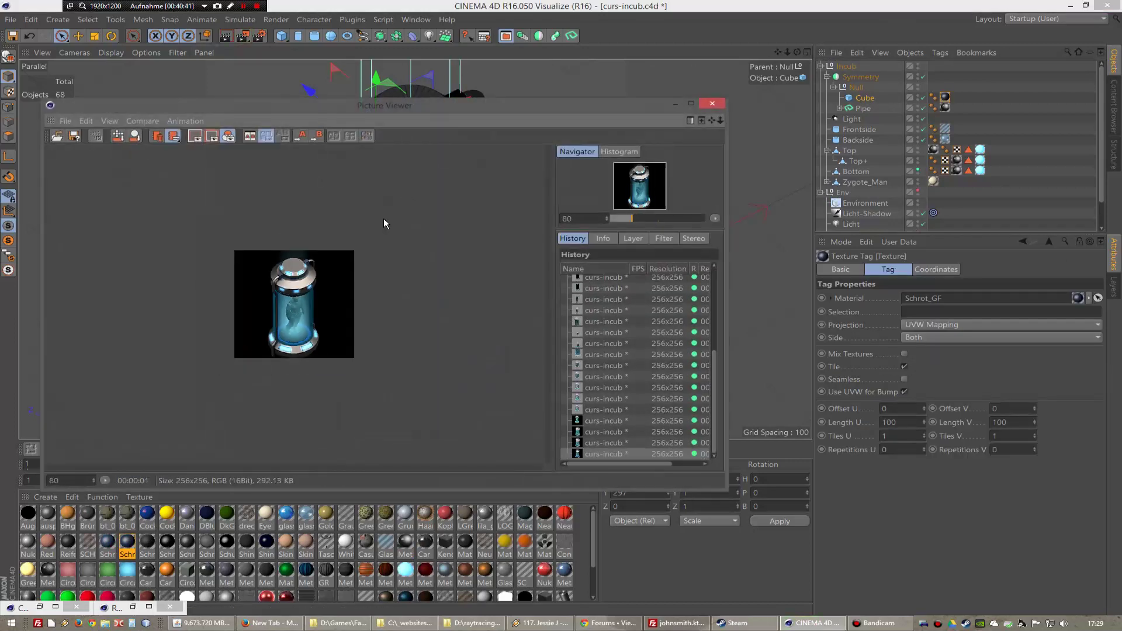
pyautogui.scroll(5, 382, 222)
pyautogui.scroll(2, 323, 235)
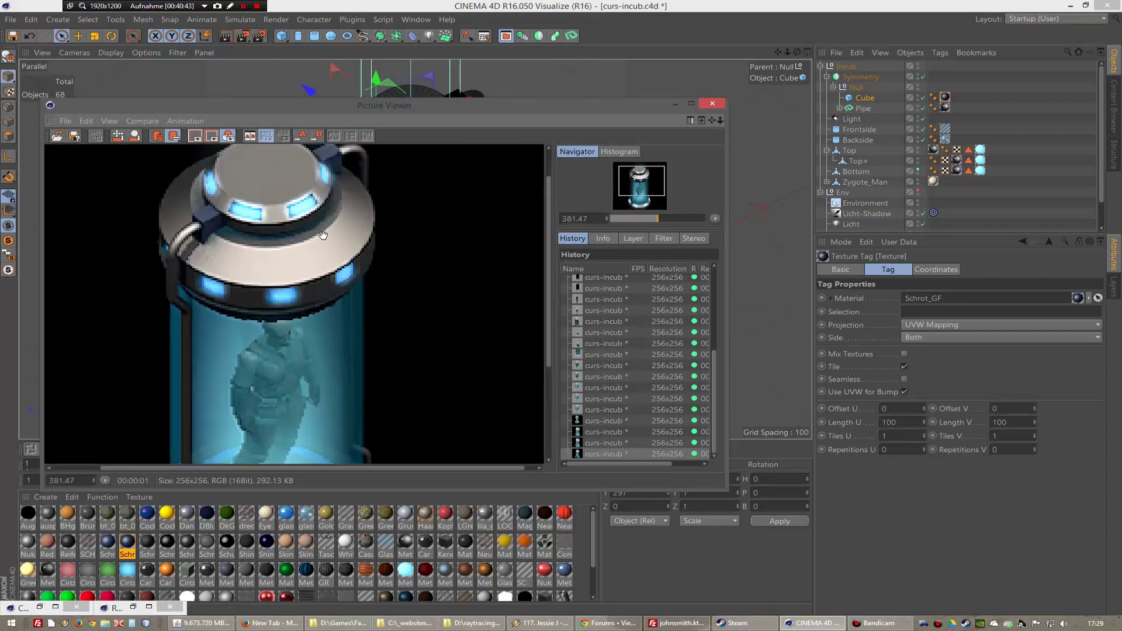
pyautogui.scroll(-1, 339, 226)
pyautogui.scroll(-2, 341, 233)
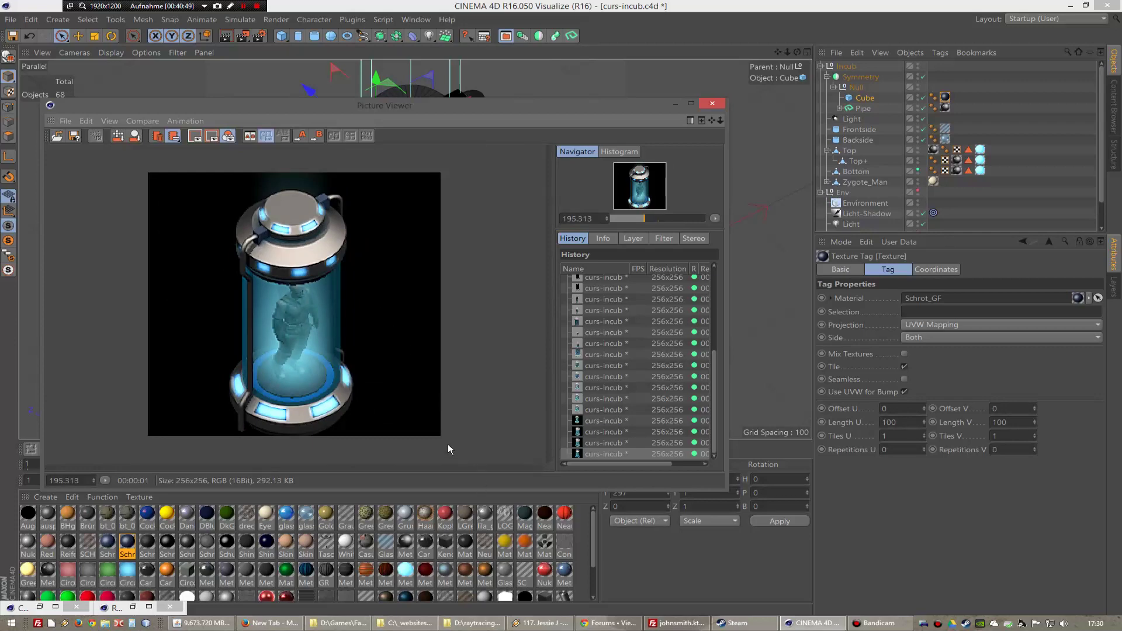
pyautogui.click(595, 623)
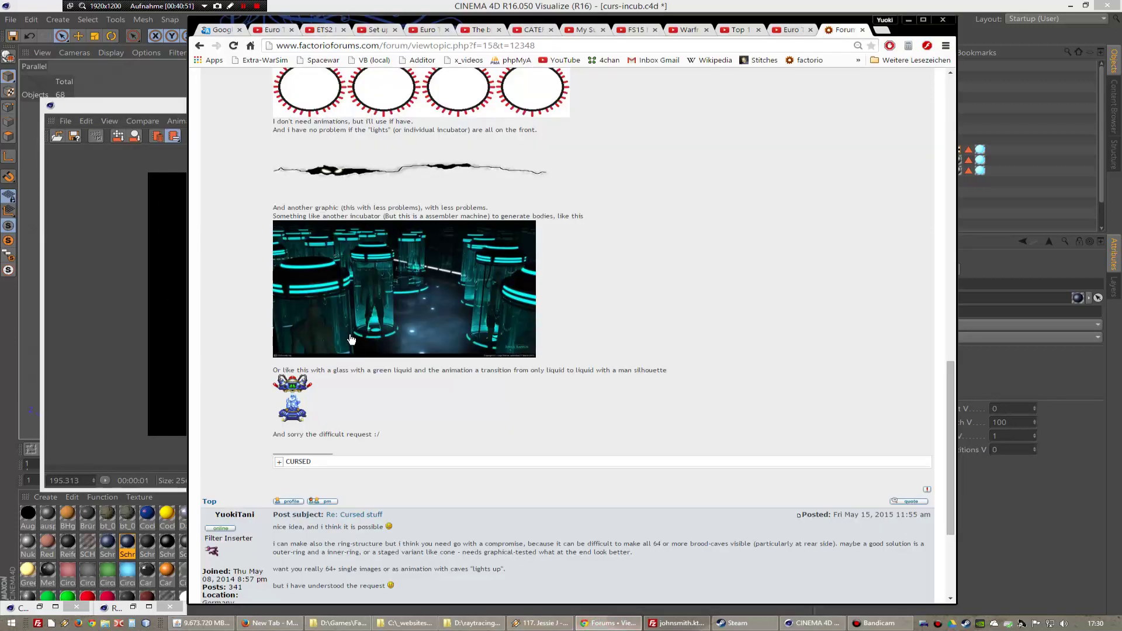
pyautogui.scroll(5, 406, 358)
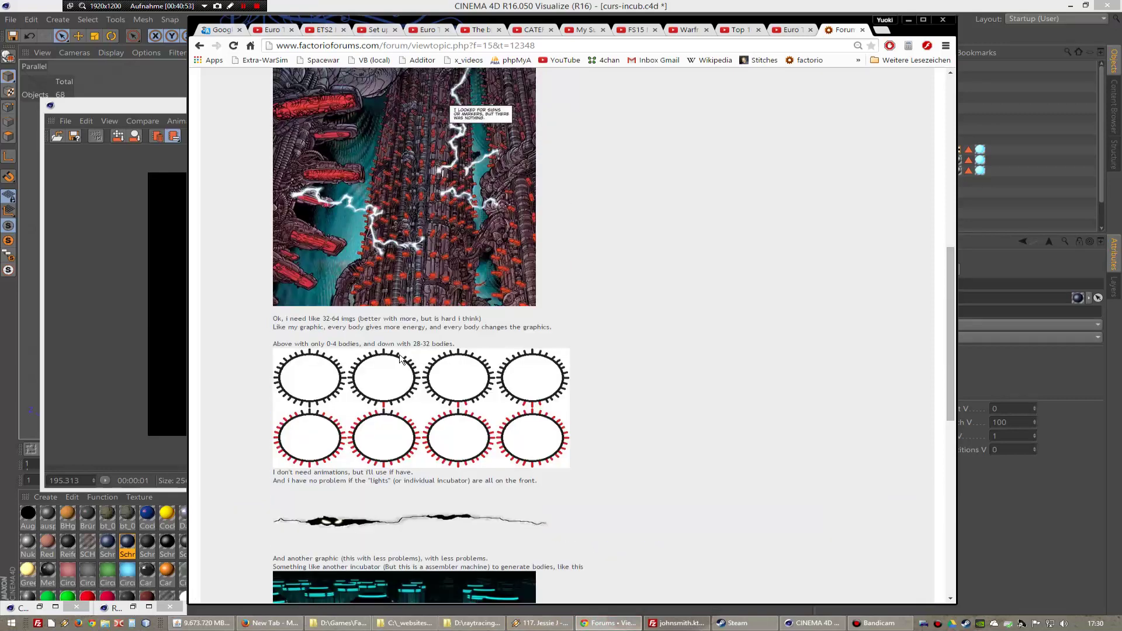
pyautogui.scroll(-2, 400, 360)
pyautogui.scroll(10, 400, 363)
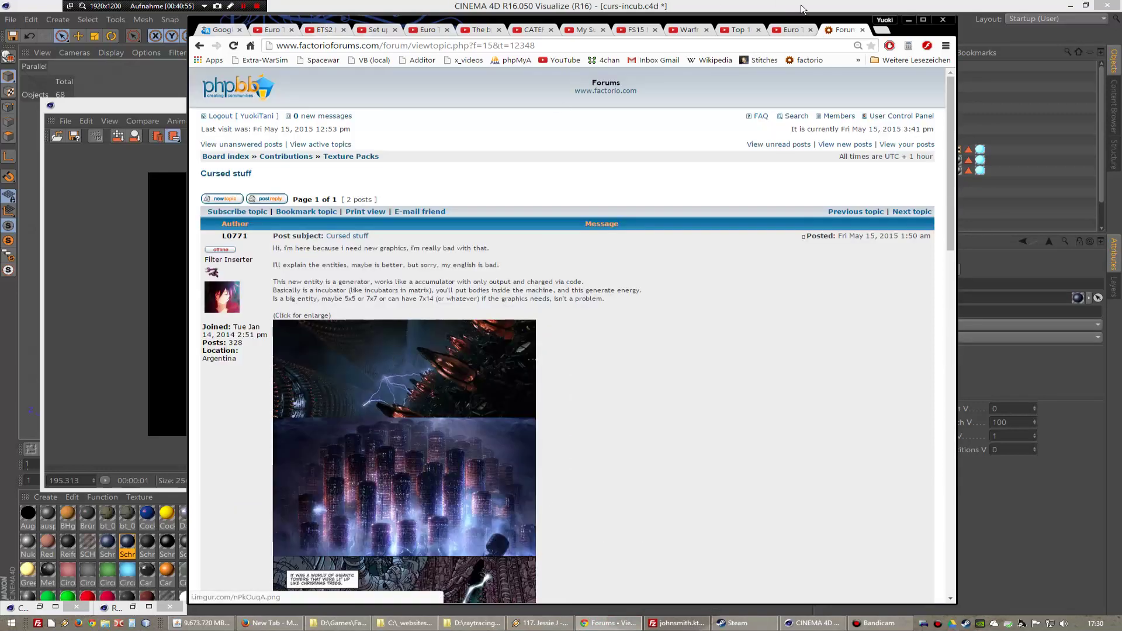
pyautogui.click(908, 20)
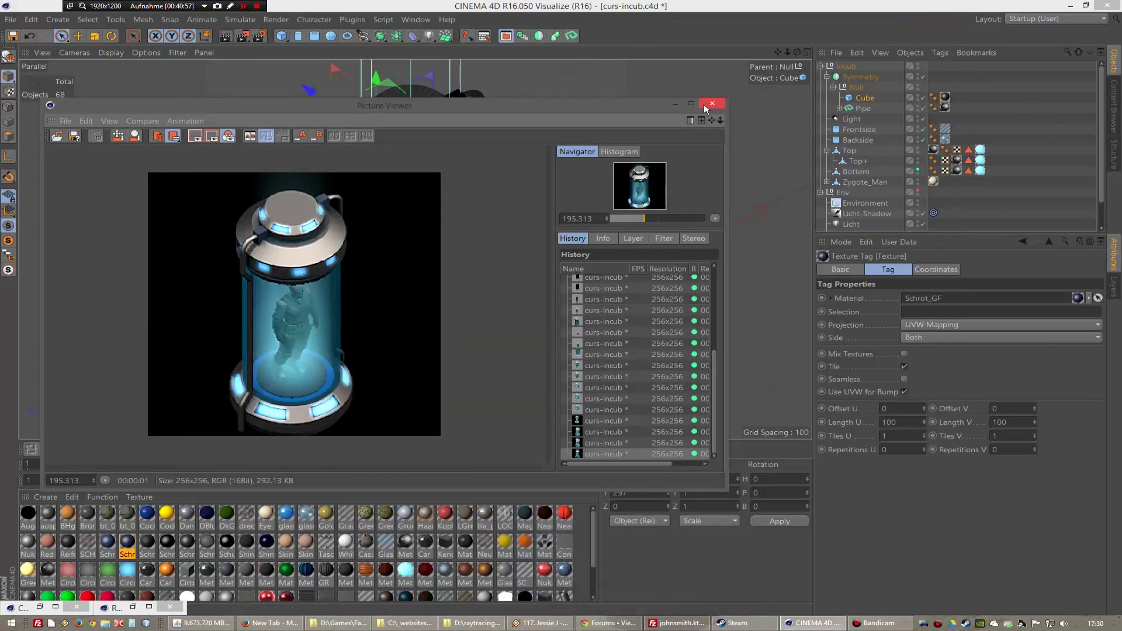
# - Apply the dreck_st1.1 dirt material to the Top object and test-render it
pyautogui.click(706, 104)
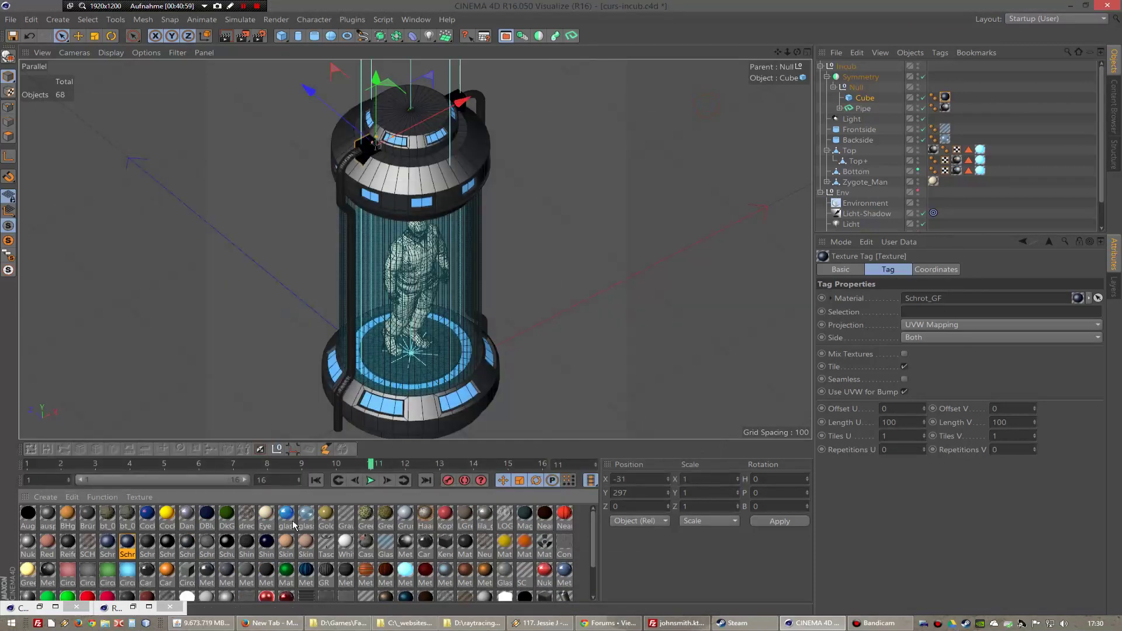
pyautogui.click(241, 520)
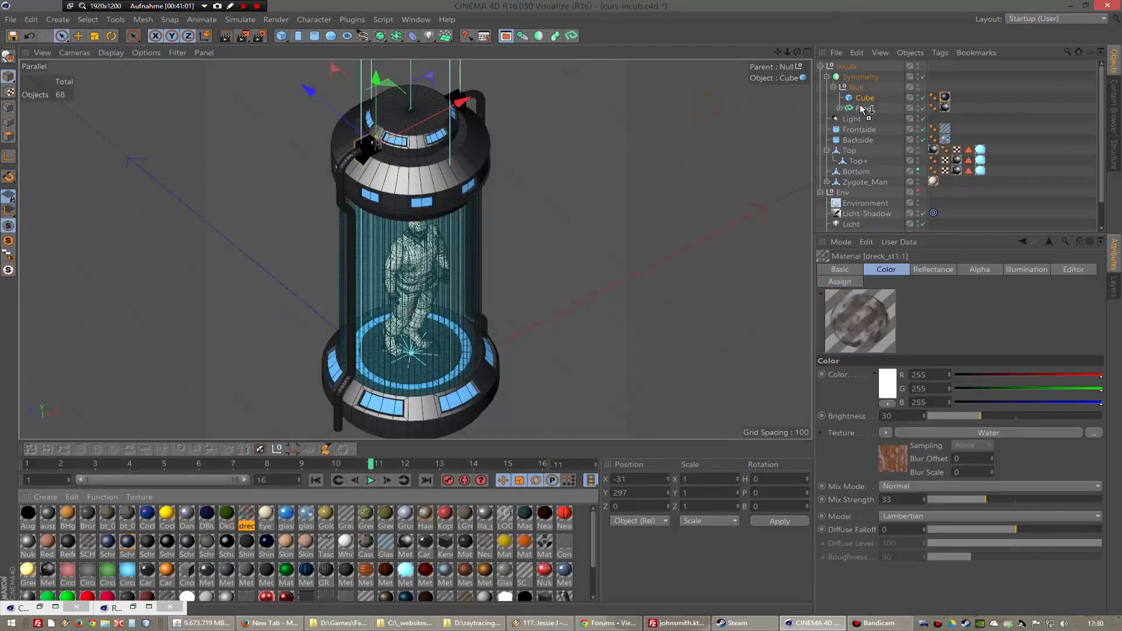
pyautogui.moveTo(862, 97); pyautogui.dragTo(863, 97)
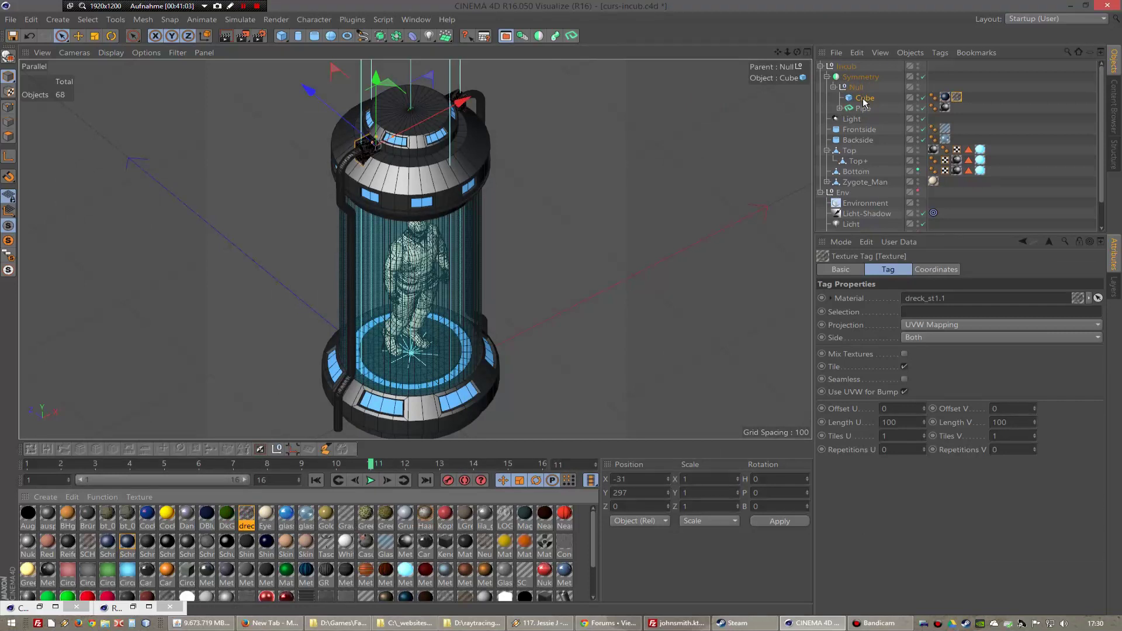
pyautogui.moveTo(961, 101)
pyautogui.mouseDown()
pyautogui.moveTo(857, 159)
pyautogui.moveTo(1008, 152)
pyautogui.mouseUp()
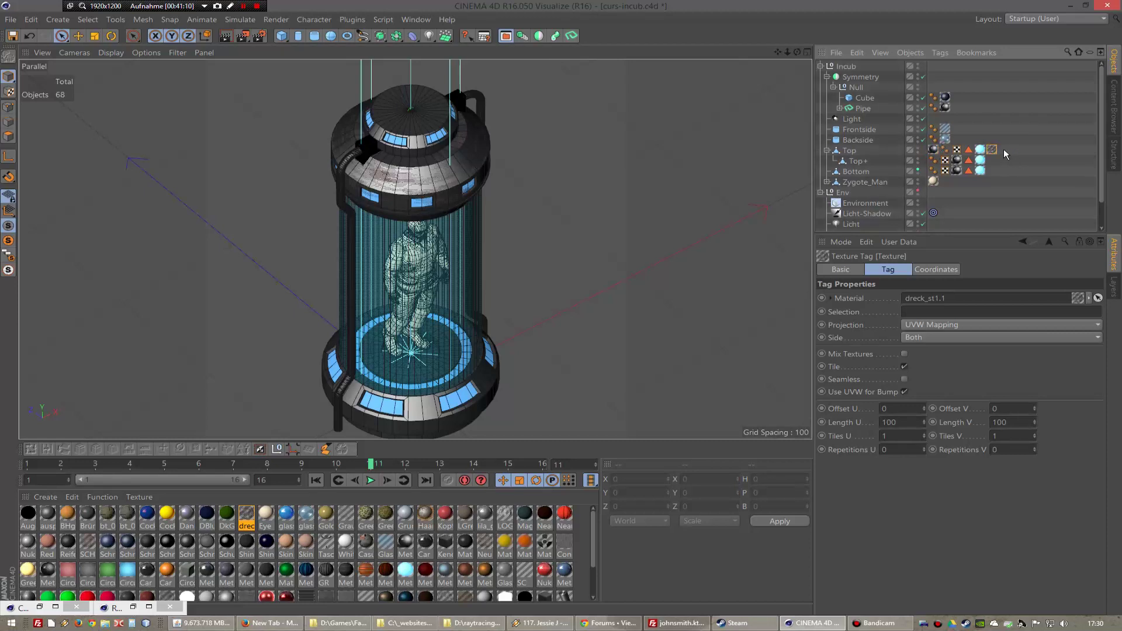
pyautogui.click(244, 37)
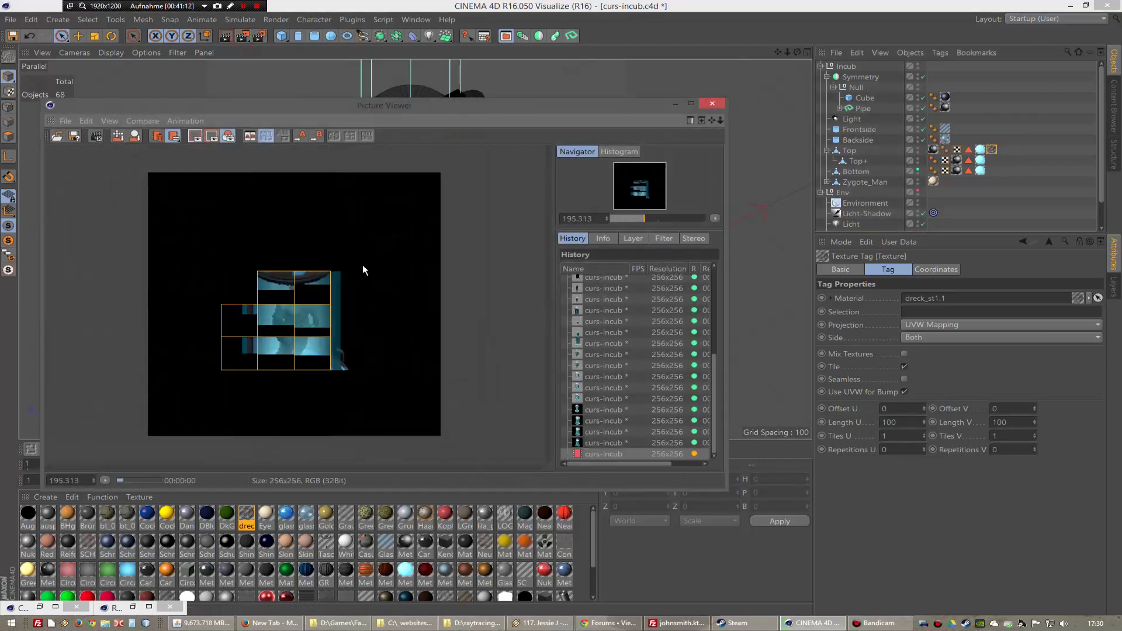
pyautogui.click(714, 104)
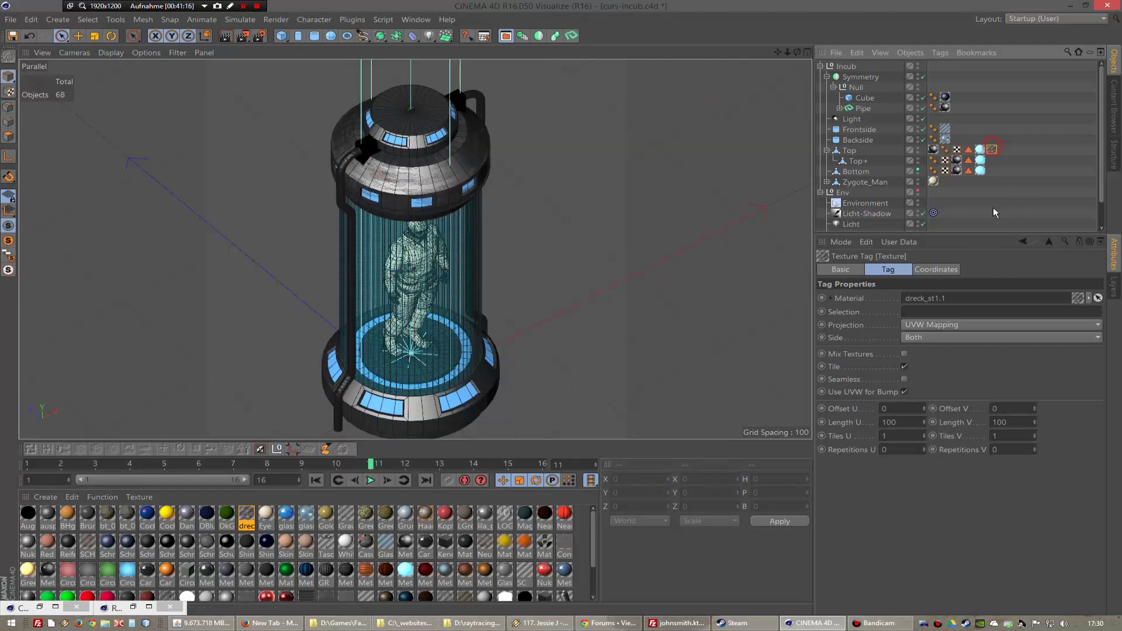
# - Switch the dirt texture projection to Cubic and check it in a new render
pyautogui.click(953, 326)
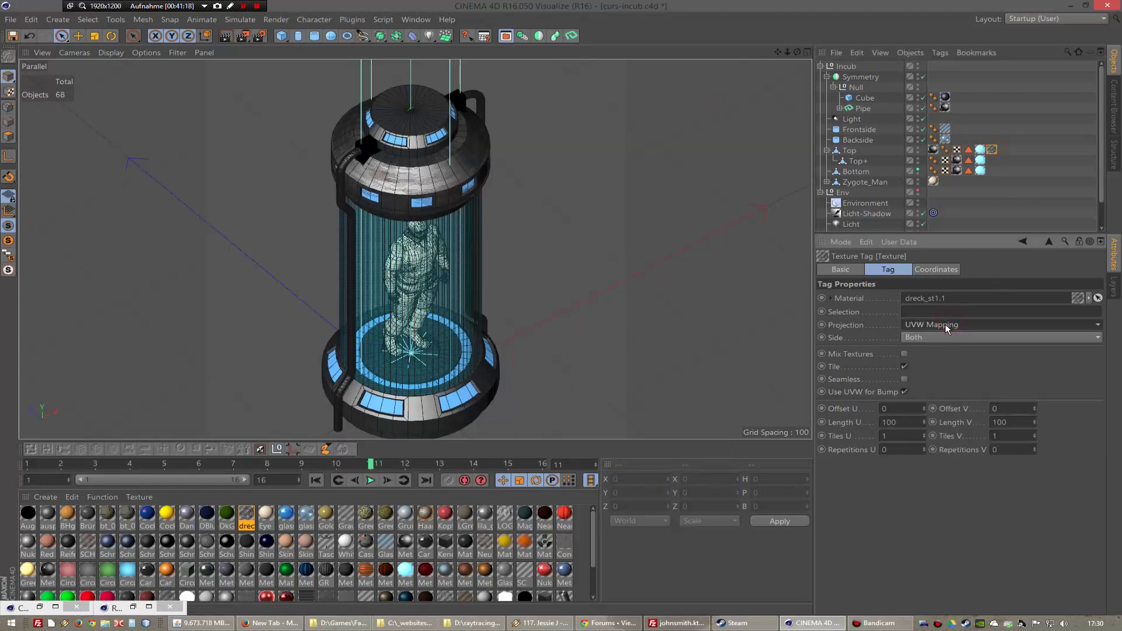
pyautogui.click(935, 380)
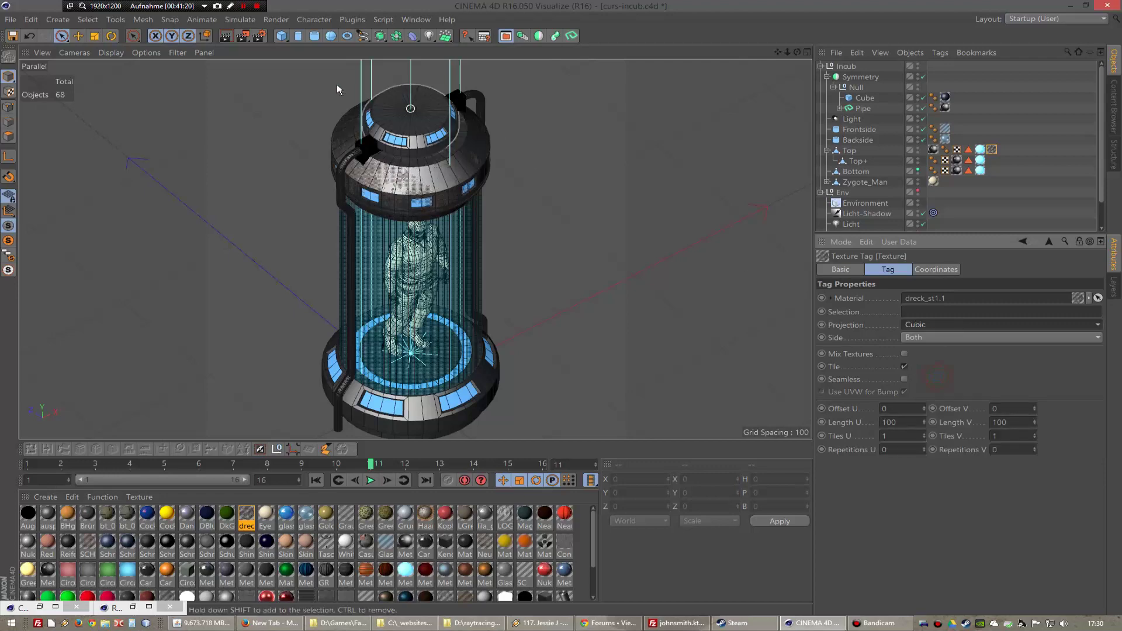
pyautogui.click(250, 37)
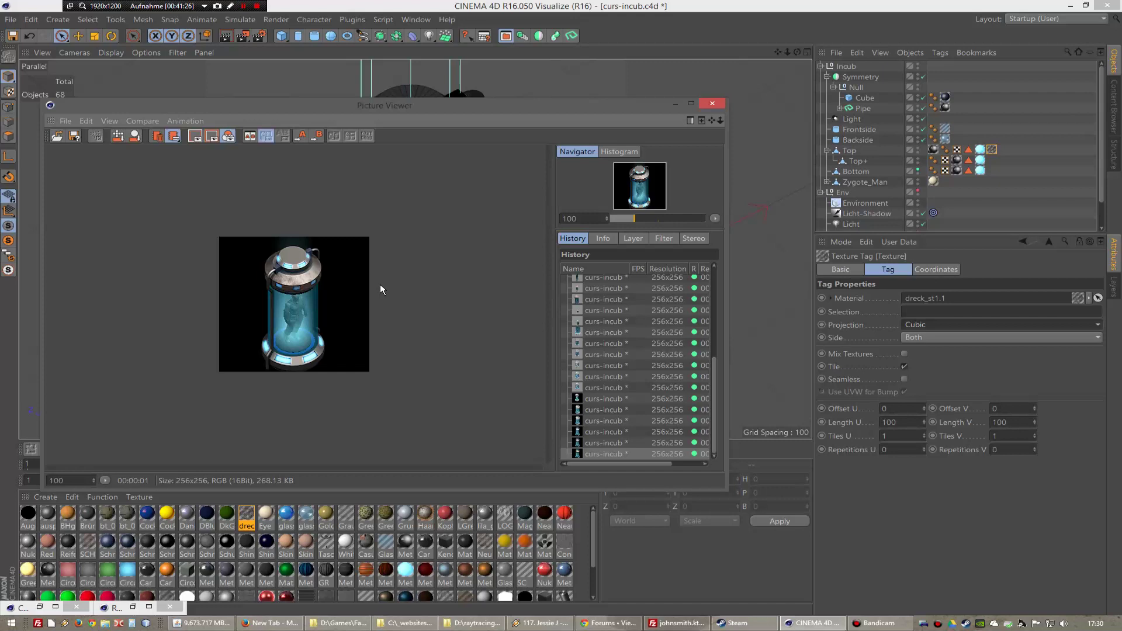
pyautogui.scroll(1, 380, 284)
pyautogui.scroll(1, 380, 284)
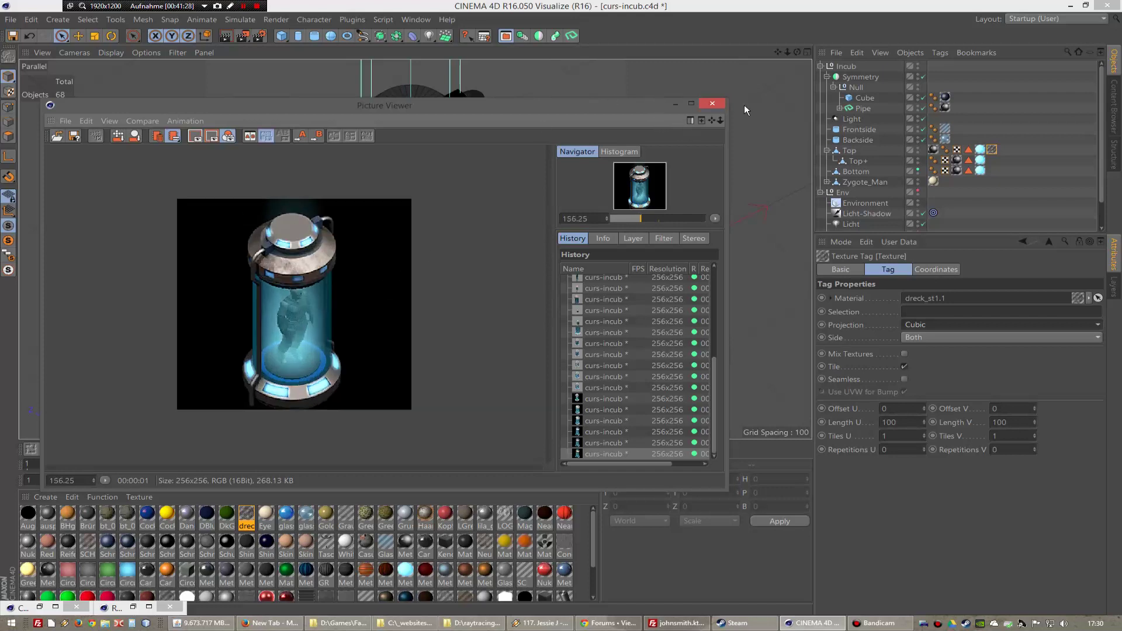
pyautogui.click(713, 103)
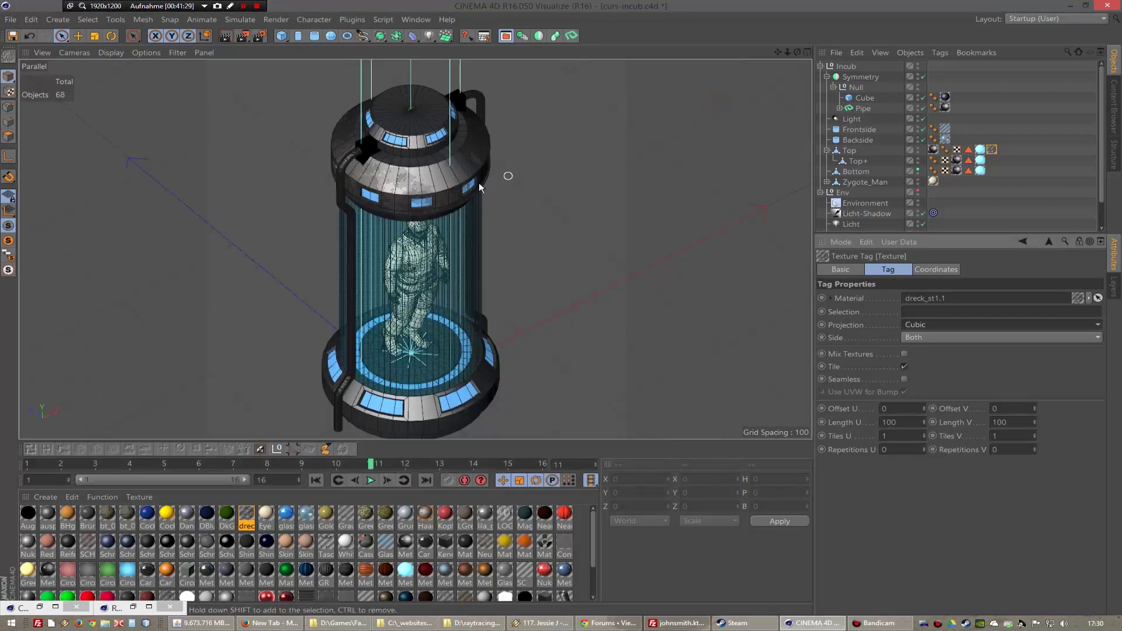
# - Apply the dreck_st1.1 dirt material to Bottom with Cubic projection
pyautogui.moveTo(778, 53); pyautogui.dragTo(913, 115)
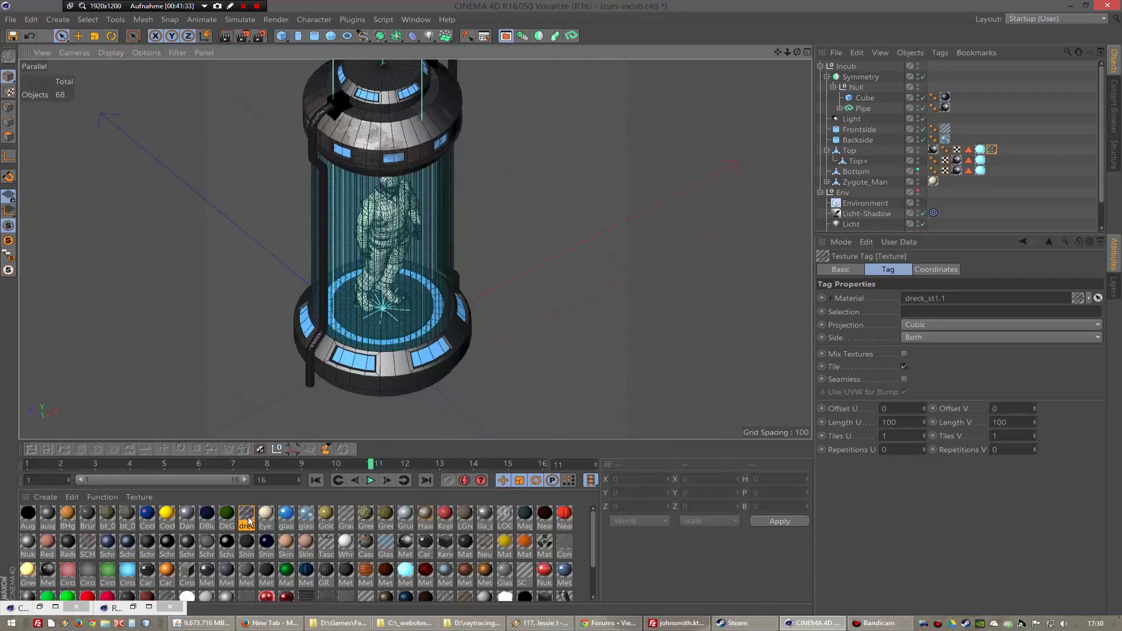
pyautogui.moveTo(249, 520); pyautogui.dragTo(867, 175)
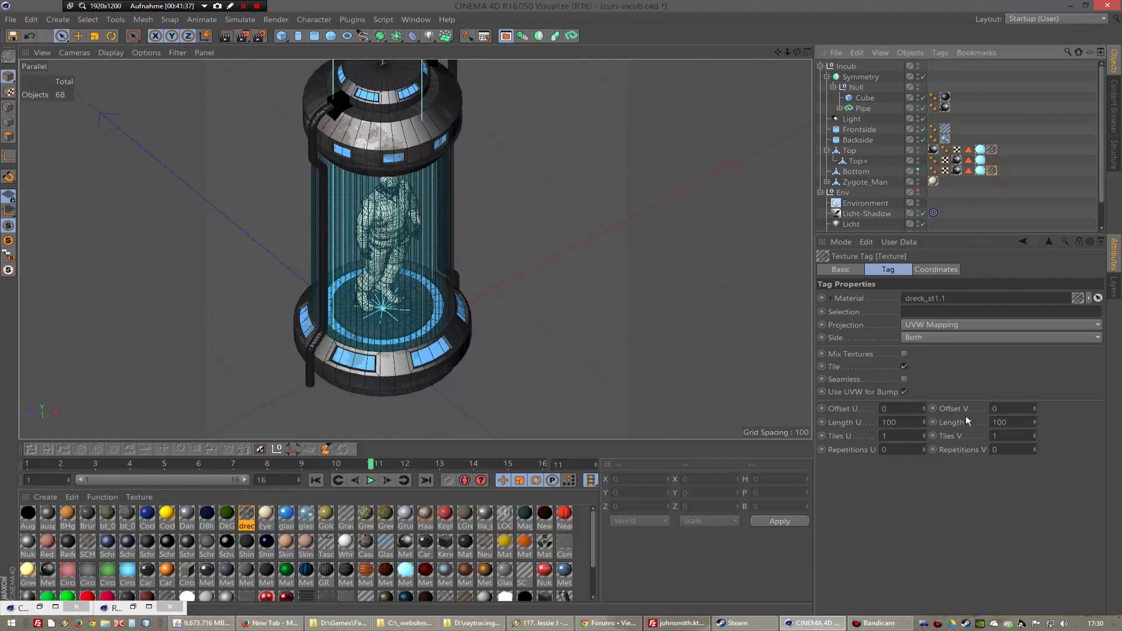
pyautogui.click(938, 324)
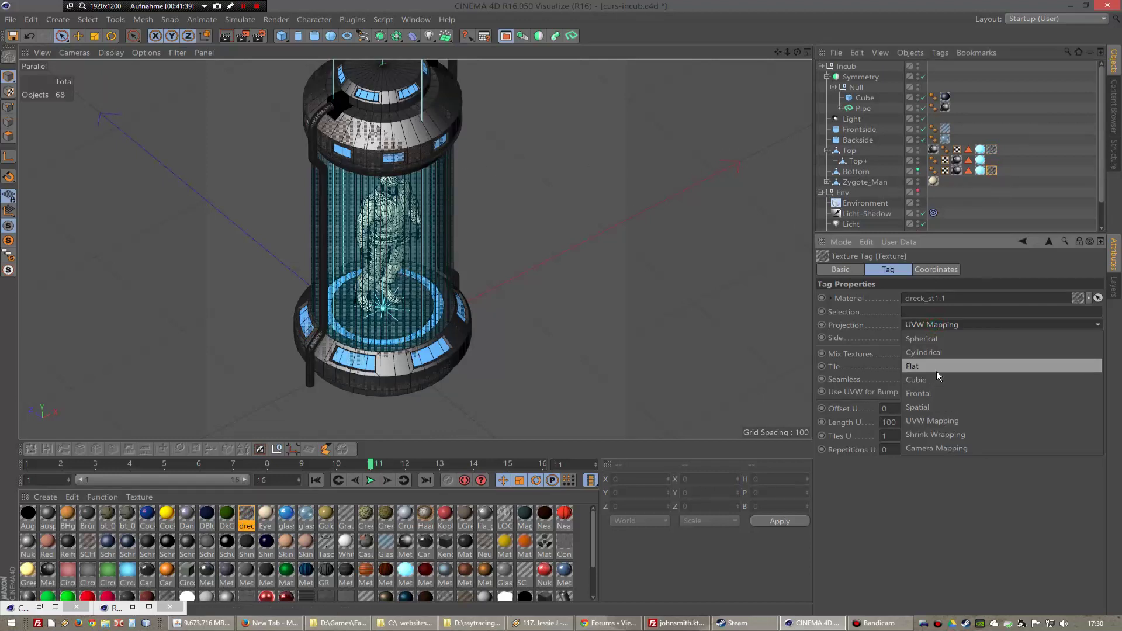
pyautogui.click(938, 374)
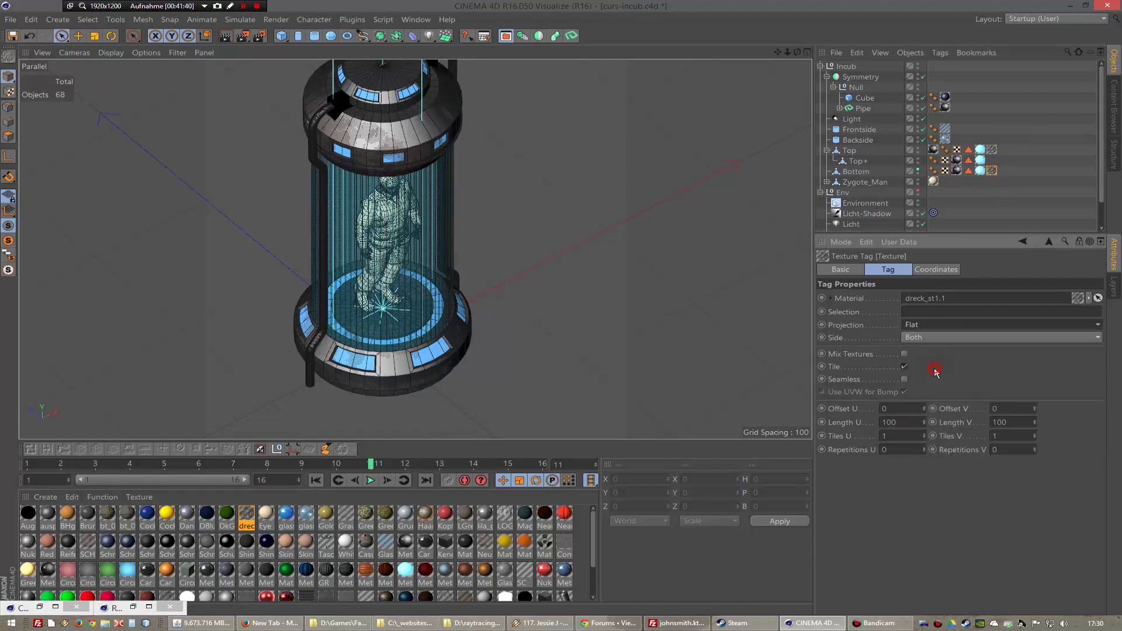
pyautogui.click(931, 326)
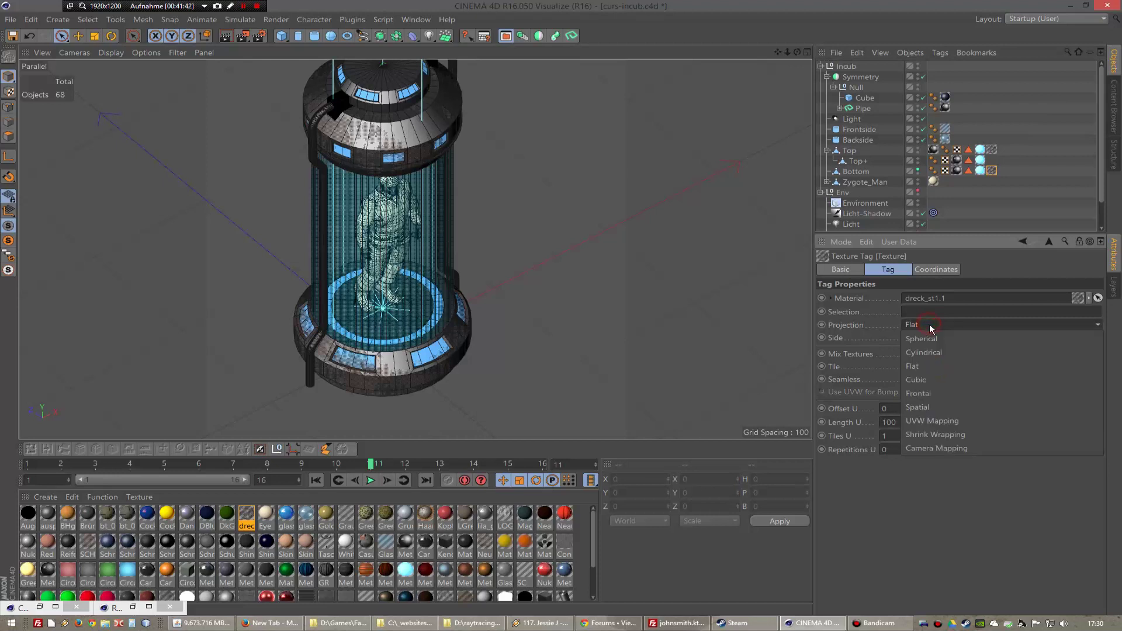
pyautogui.click(929, 379)
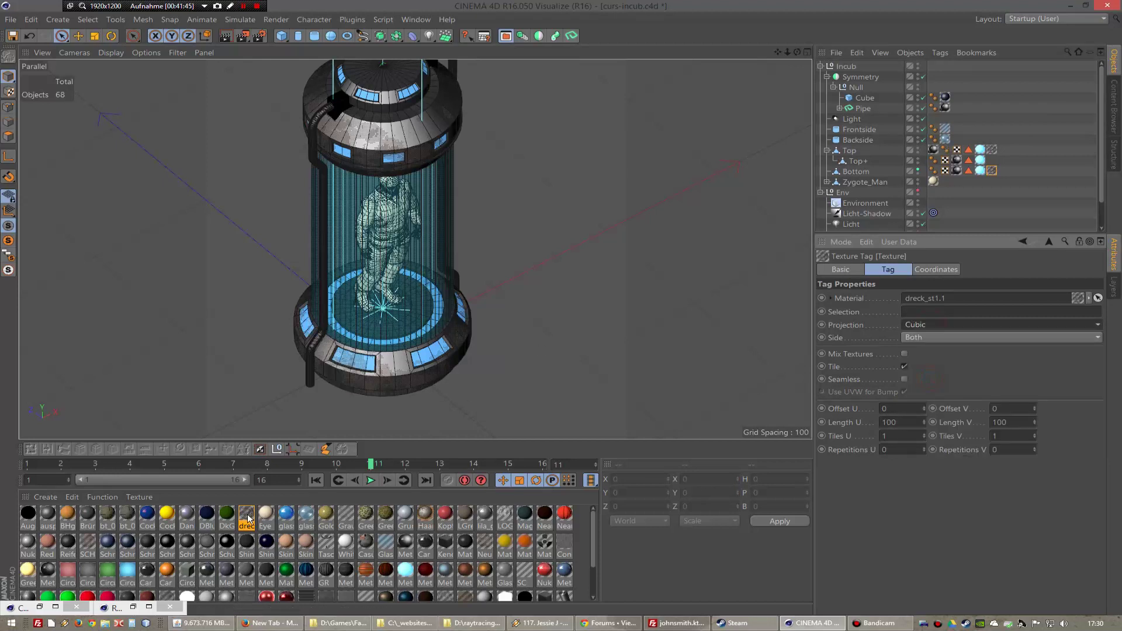
# - Apply the dirt material to Top+ with Cubic projection and render the incubator
pyautogui.moveTo(248, 518); pyautogui.dragTo(860, 161)
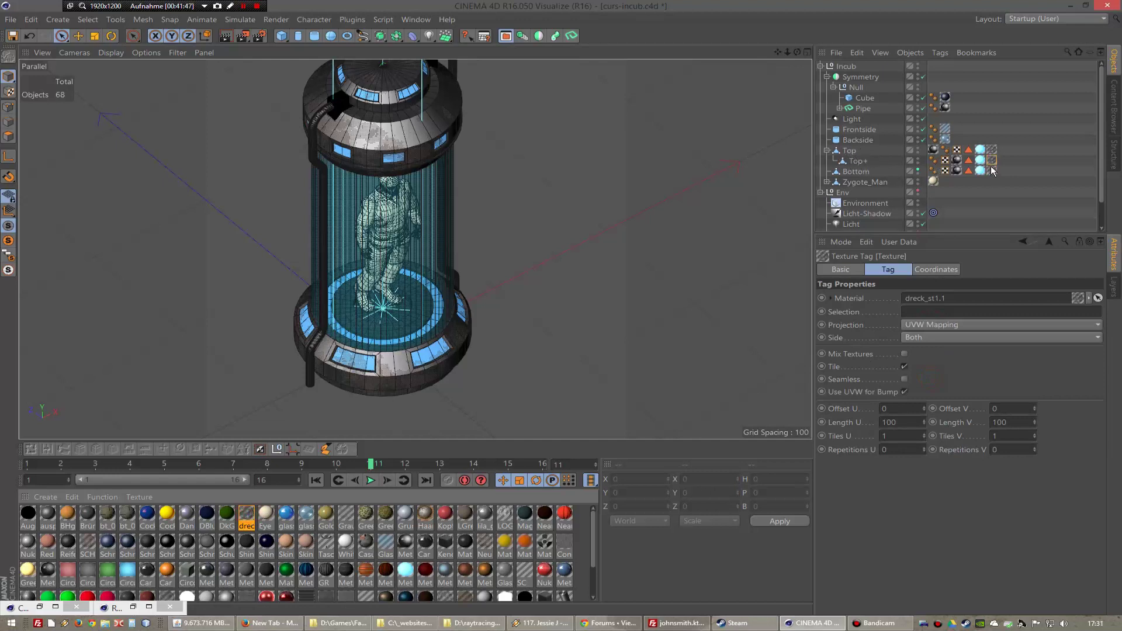
pyautogui.click(993, 162)
pyautogui.click(953, 326)
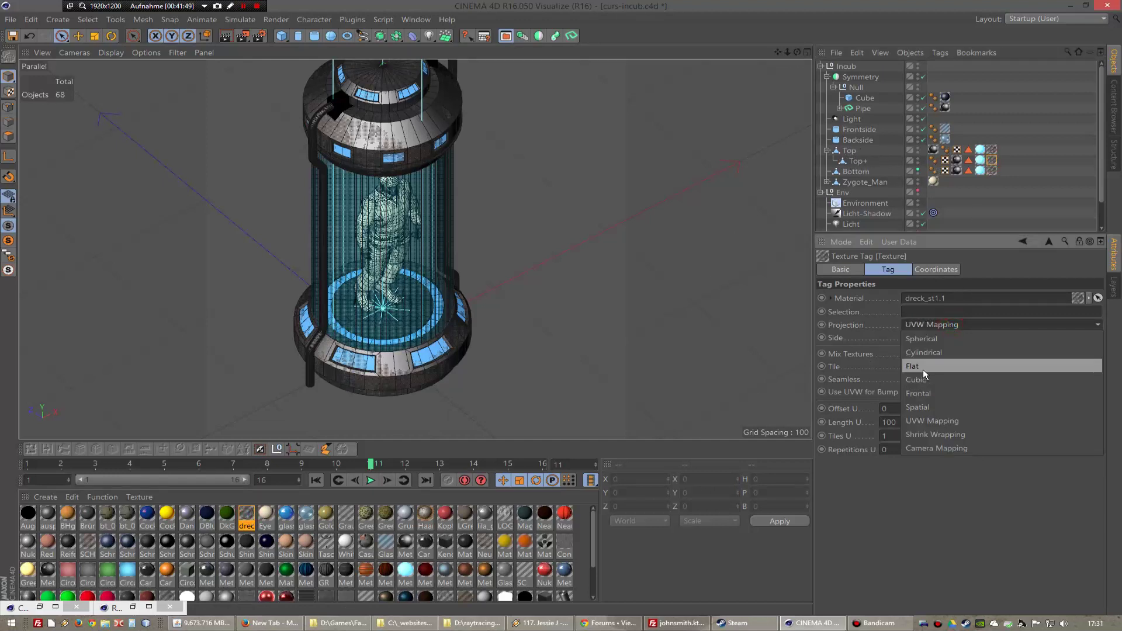
pyautogui.click(925, 380)
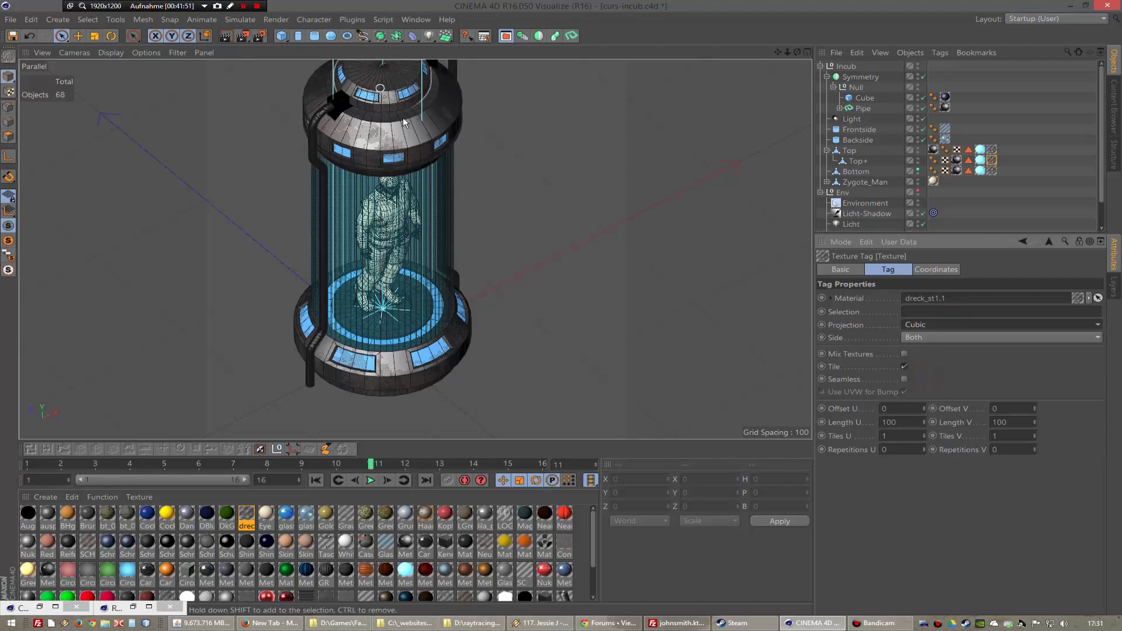
pyautogui.scroll(-2, 484, 170)
pyautogui.click(243, 35)
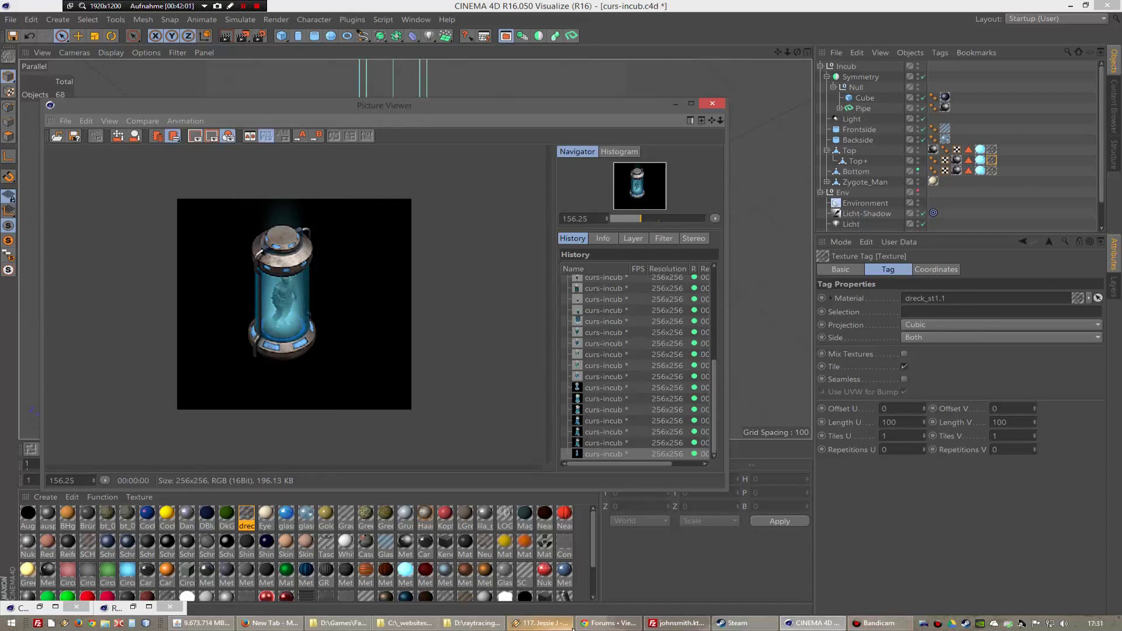
pyautogui.click(592, 626)
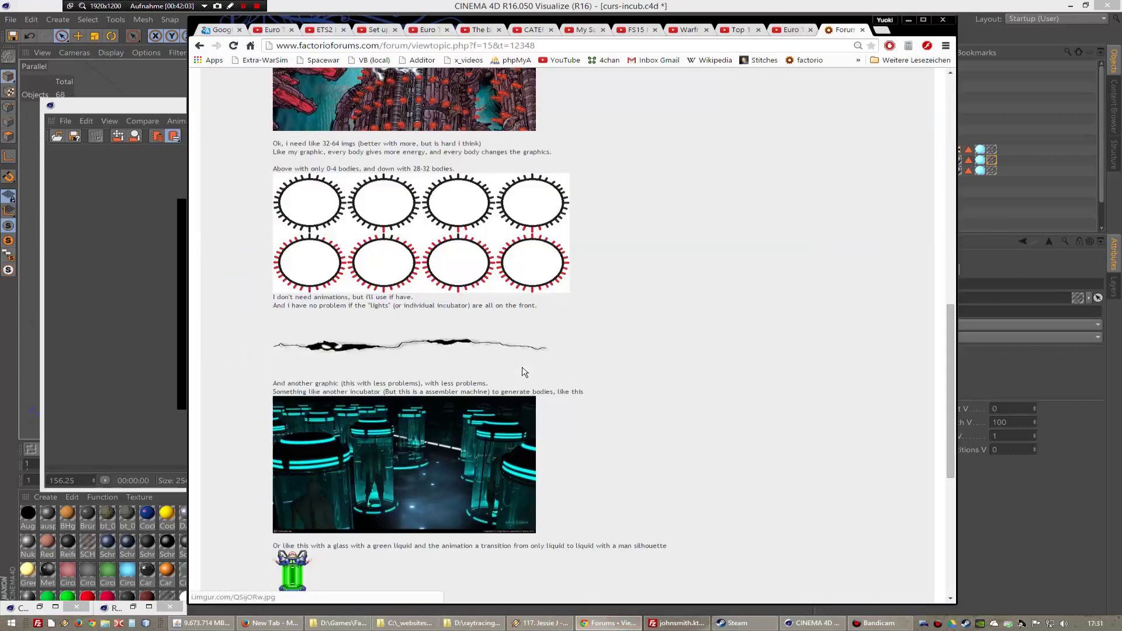
pyautogui.scroll(-10, 415, 386)
pyautogui.scroll(-6, 426, 487)
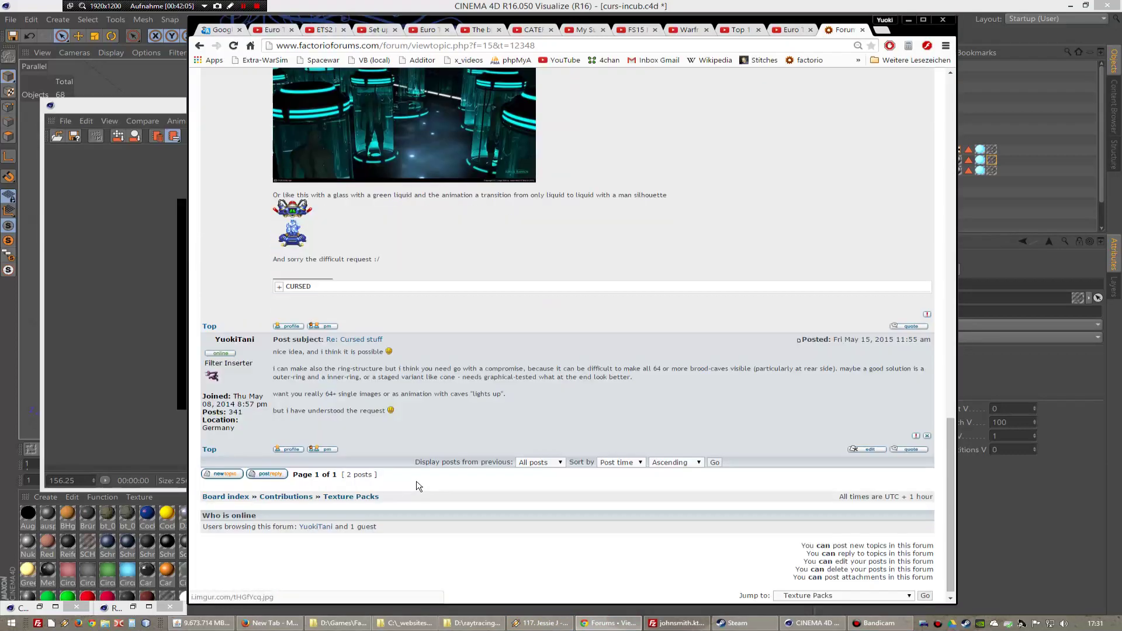
pyautogui.scroll(6, 375, 245)
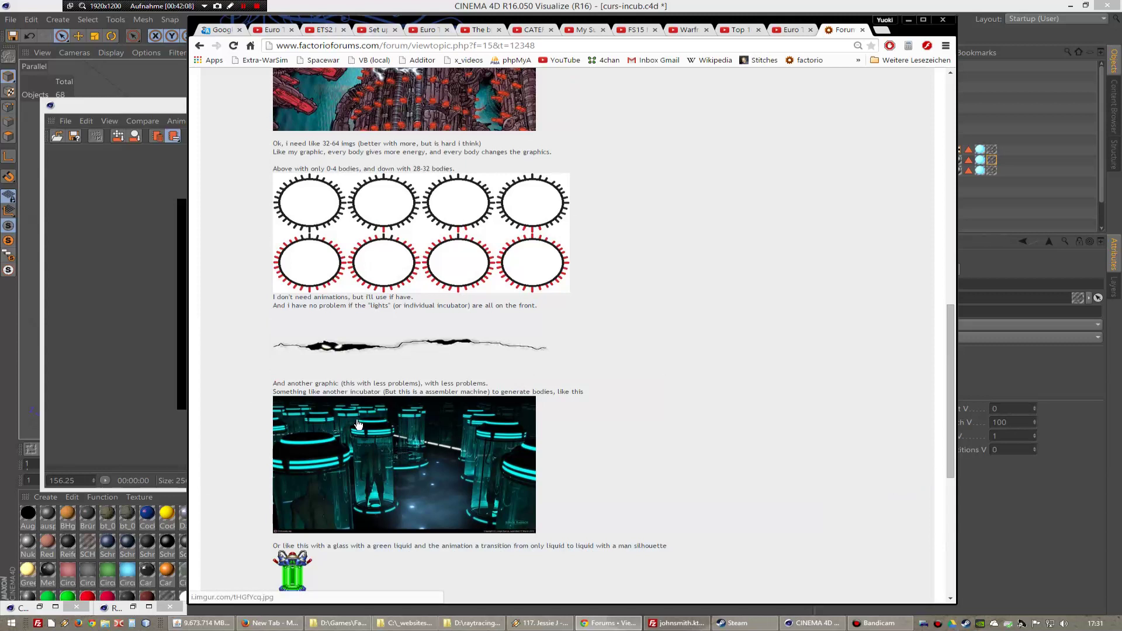
pyautogui.press('F1')
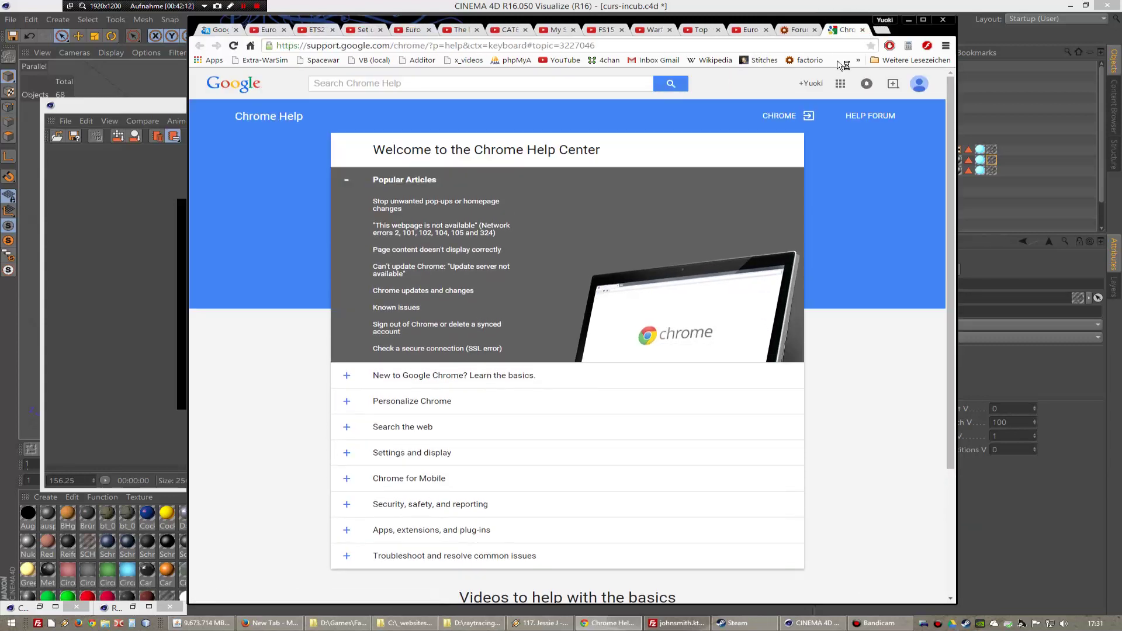
pyautogui.click(863, 30)
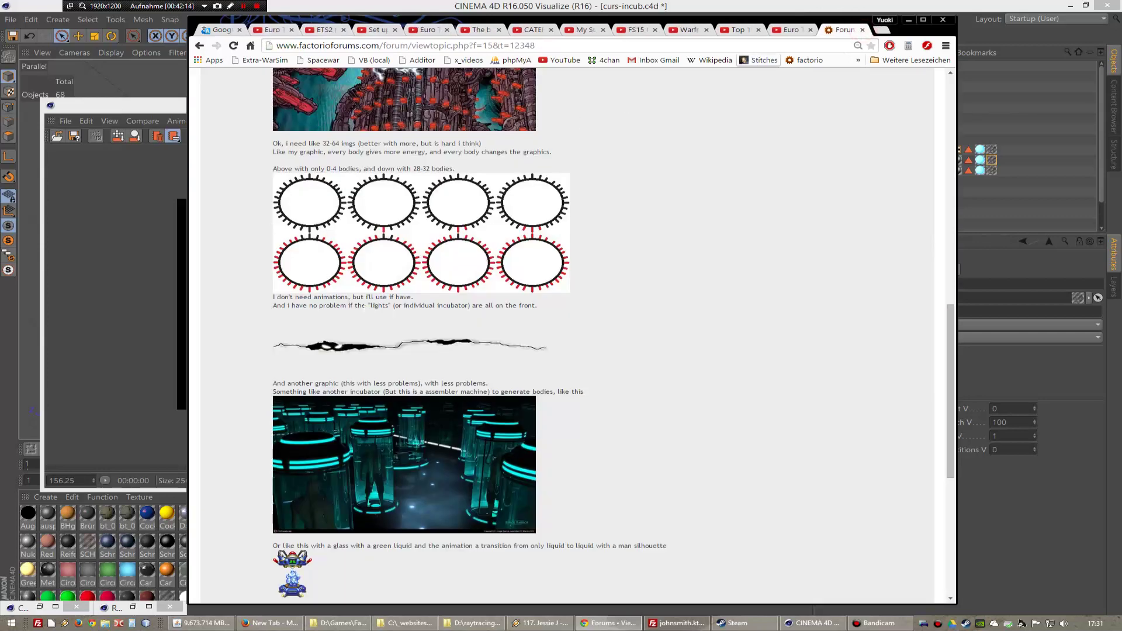
pyautogui.click(128, 225)
# - Close the render preview and pick the Schrot_GF metal material
pyautogui.scroll(-2, 381, 257)
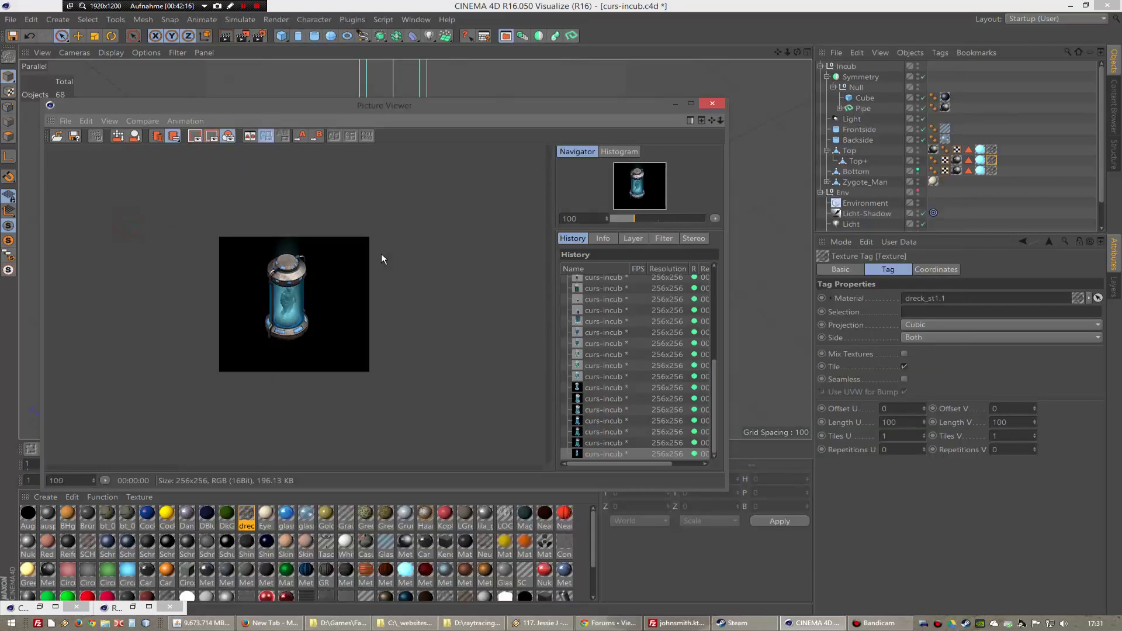
pyautogui.scroll(-3, 378, 257)
pyautogui.scroll(5, 379, 257)
pyautogui.scroll(2, 379, 257)
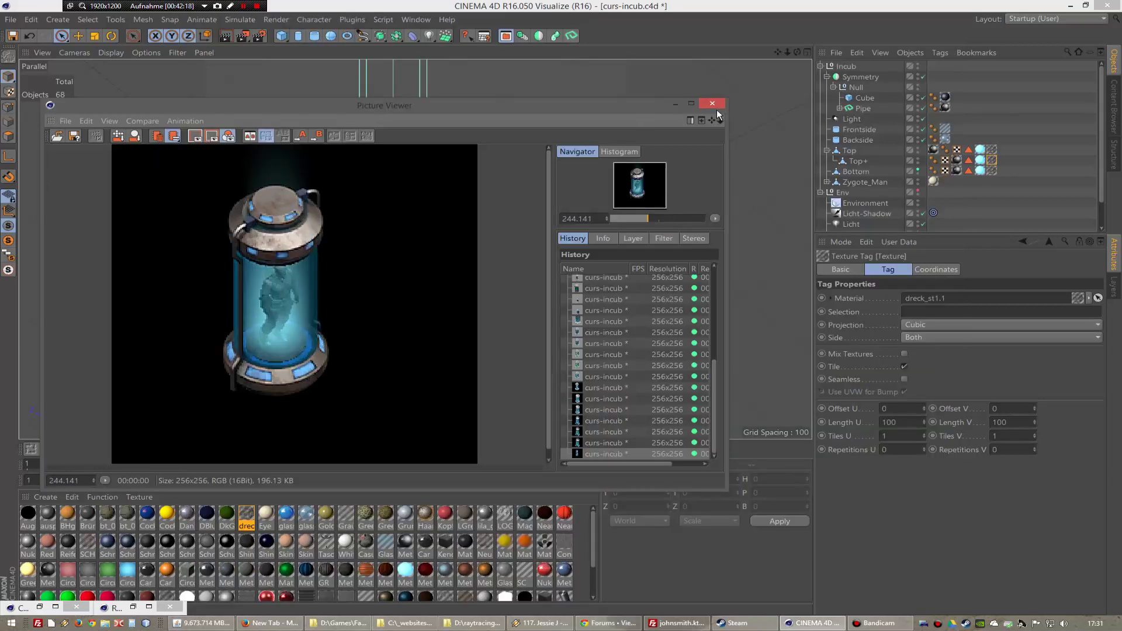
pyautogui.click(713, 104)
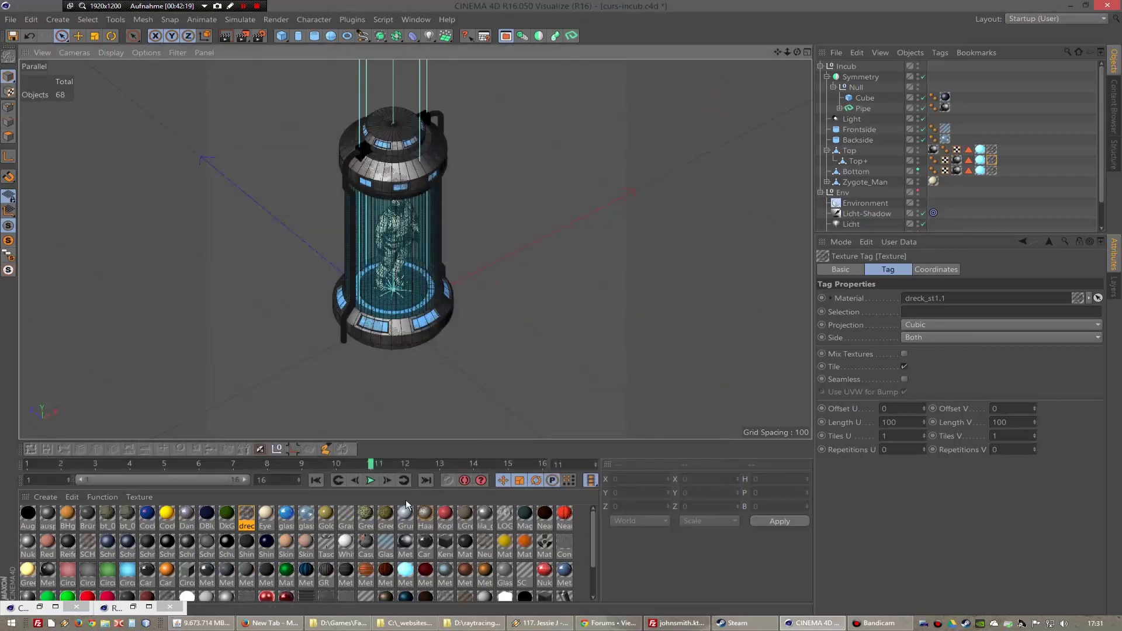
pyautogui.click(171, 547)
pyautogui.click(151, 544)
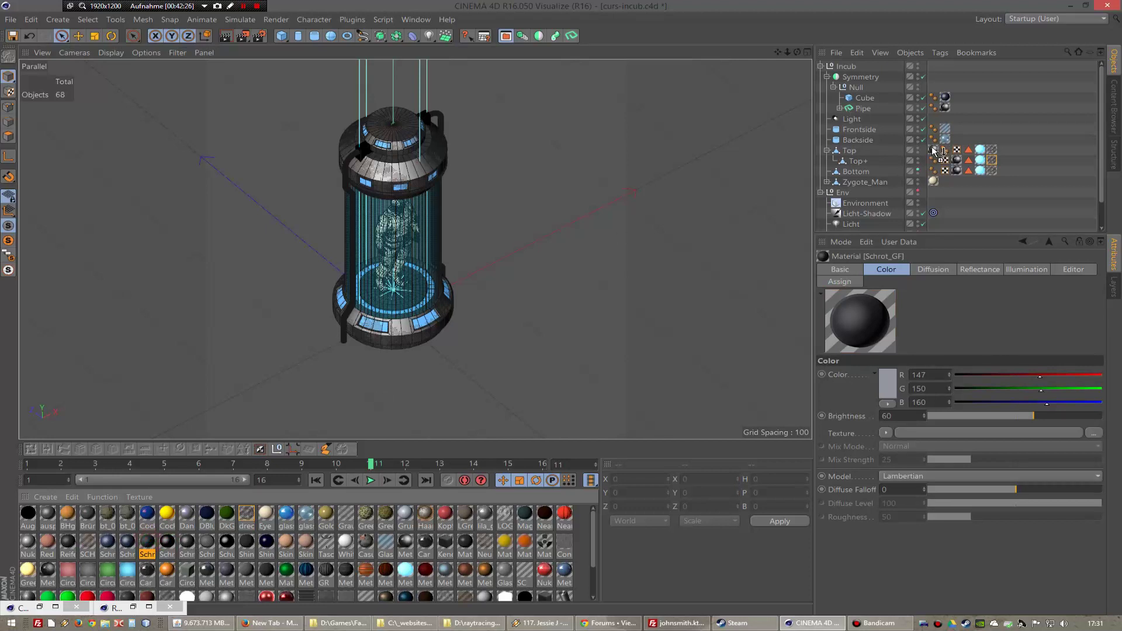
# - Apply Schrot_GF to the Top and Top+ parts and check it in a render
pyautogui.moveTo(147, 547); pyautogui.dragTo(936, 152)
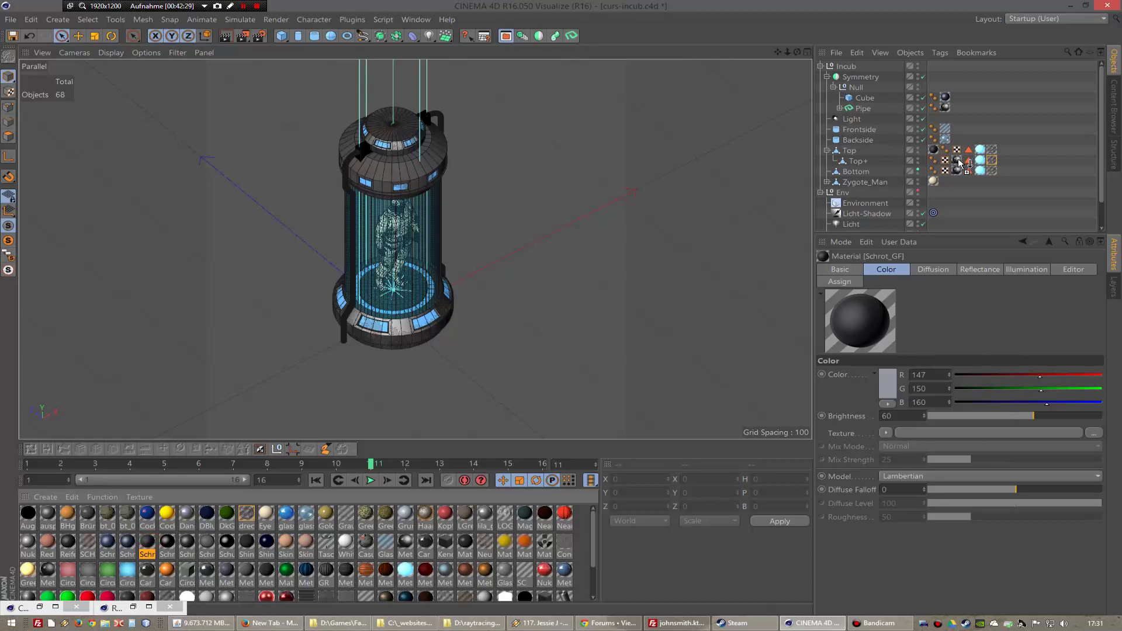
pyautogui.moveTo(152, 544); pyautogui.dragTo(964, 161)
pyautogui.click(242, 36)
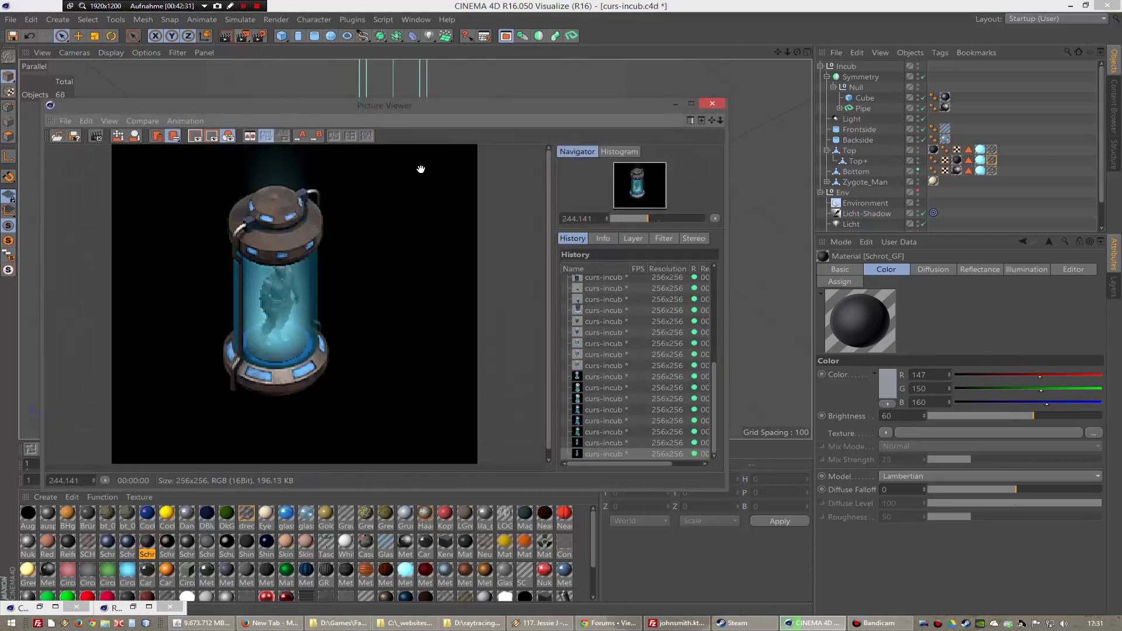
pyautogui.scroll(-2, 406, 180)
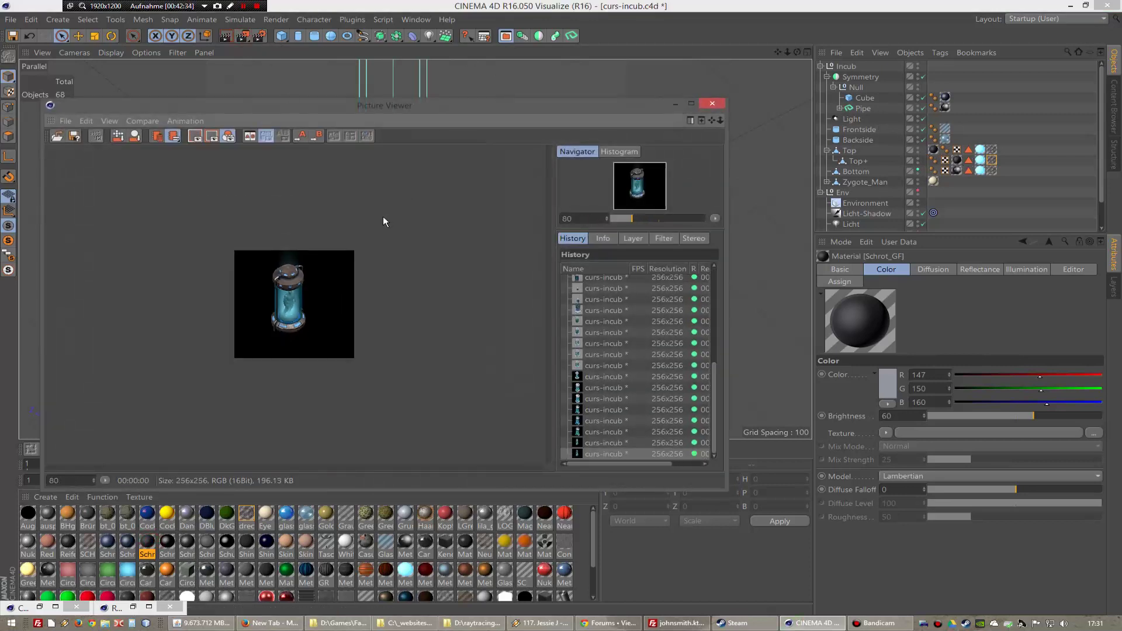
pyautogui.scroll(2, 381, 219)
pyautogui.scroll(2, 366, 231)
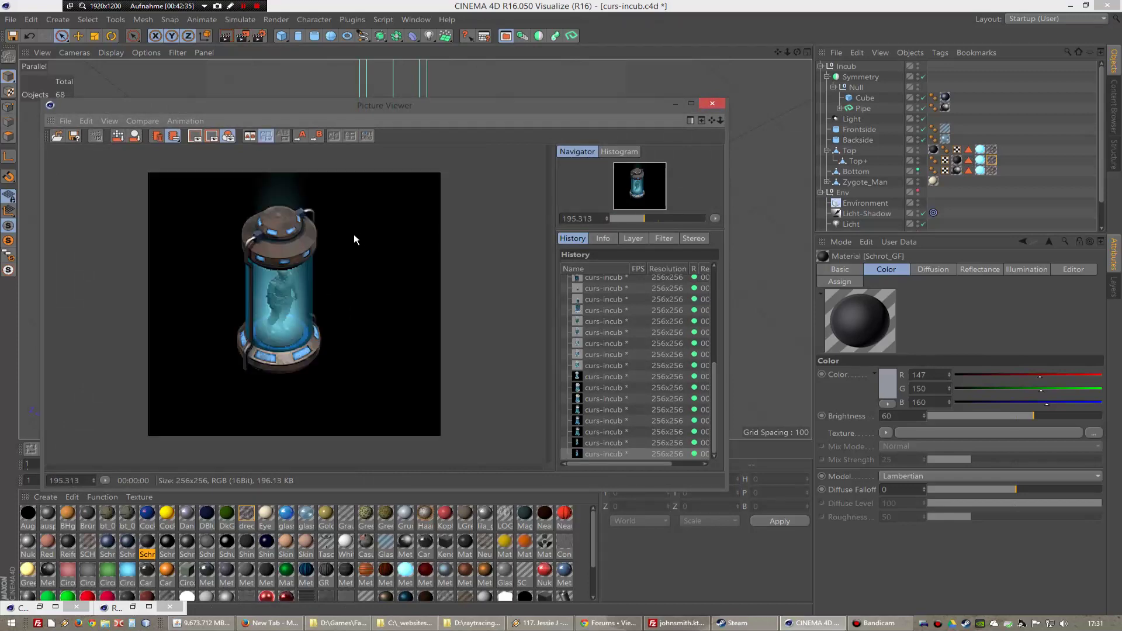
pyautogui.scroll(2, 353, 236)
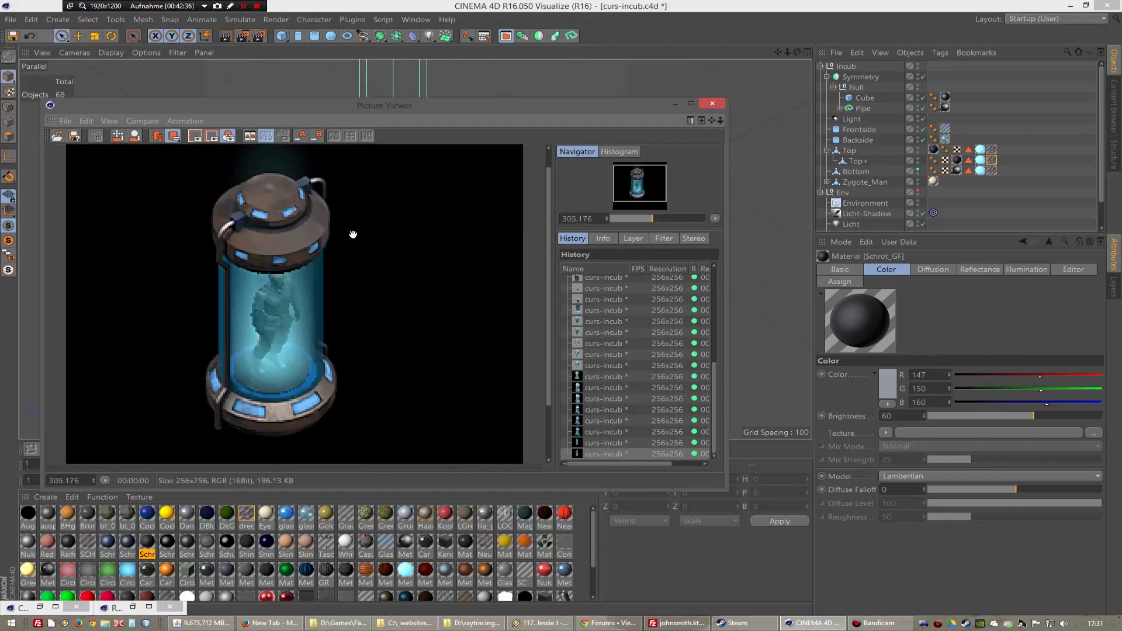
pyautogui.click(713, 104)
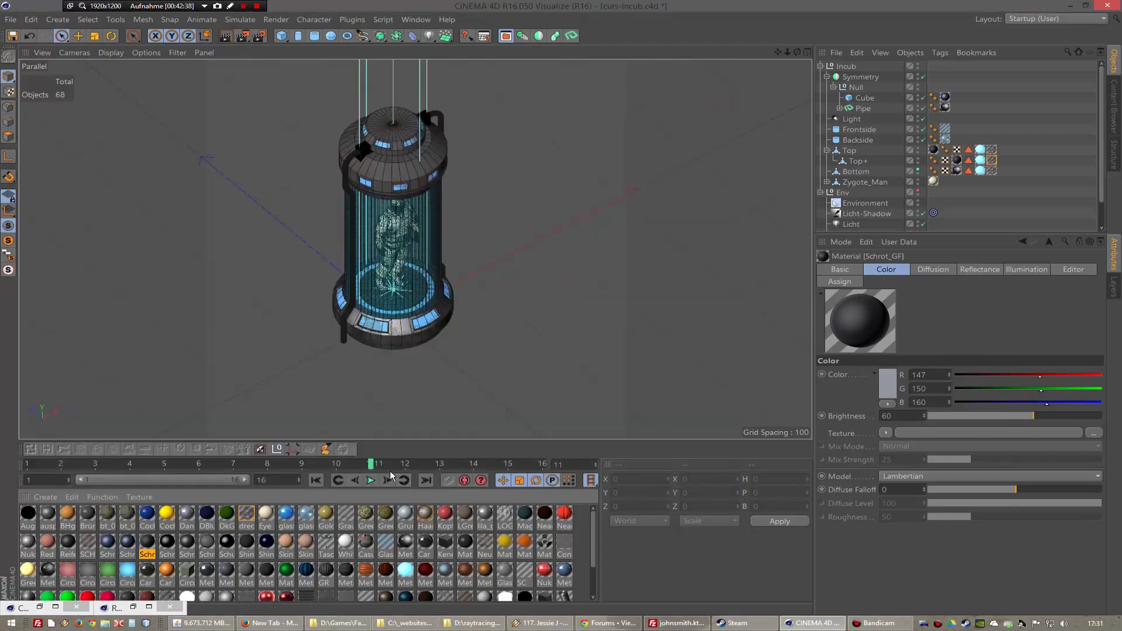
# - Apply the Met material to Top and Schrot_GF to Top+
pyautogui.click(957, 171)
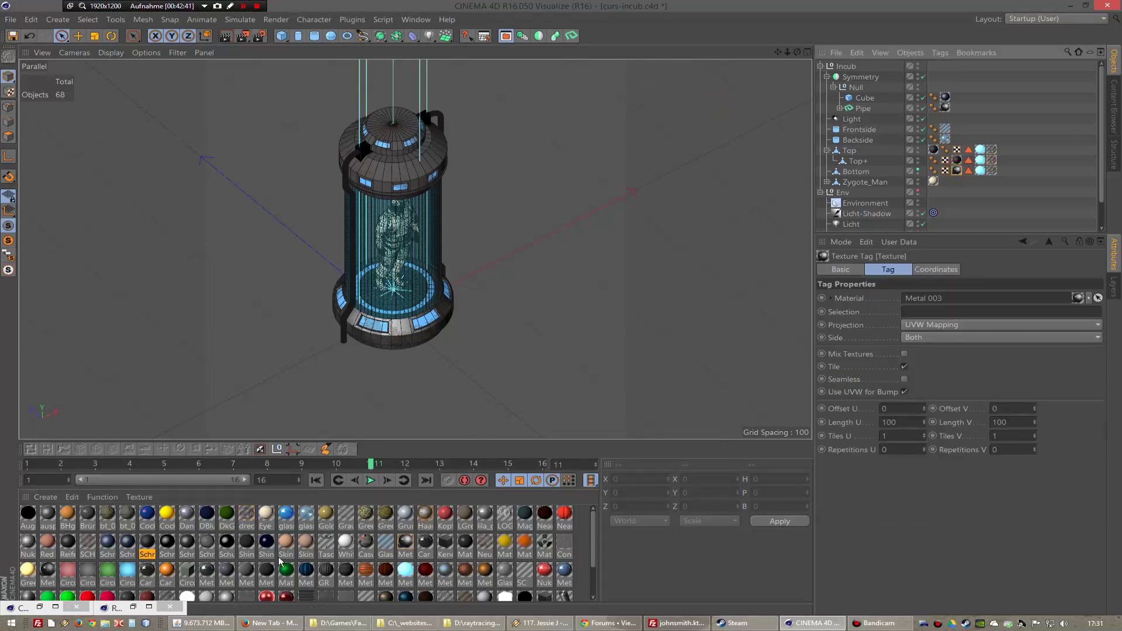
pyautogui.moveTo(406, 544); pyautogui.dragTo(940, 150)
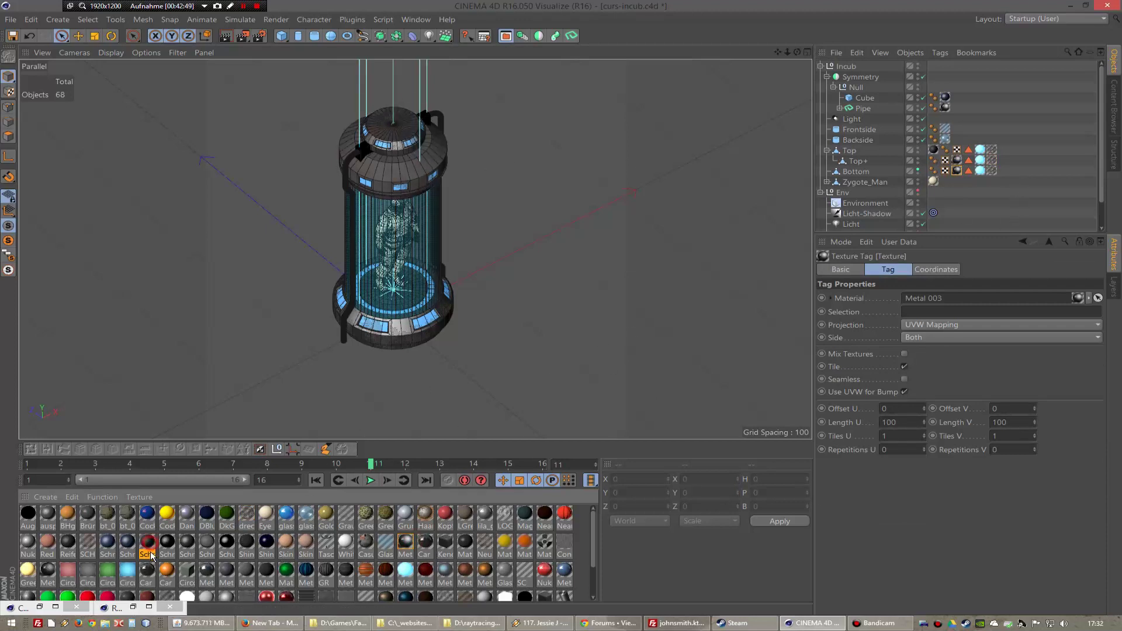
pyautogui.moveTo(151, 556); pyautogui.dragTo(940, 162)
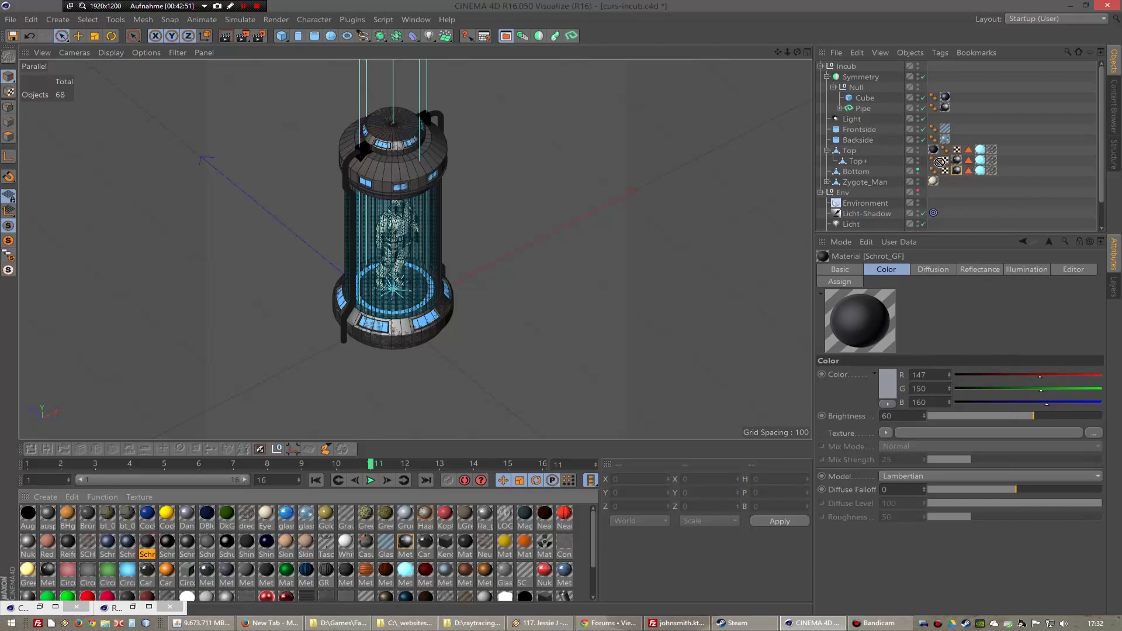
# - Re-render the capsule to compare, then frame the view around the lid
pyautogui.click(240, 38)
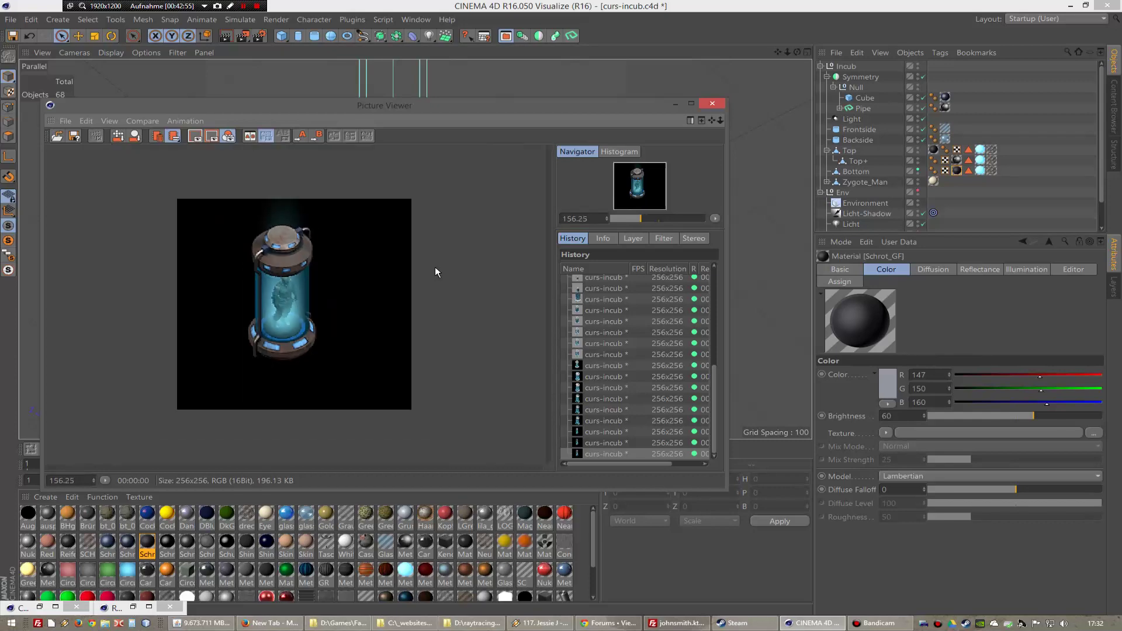
pyautogui.scroll(-2, 380, 268)
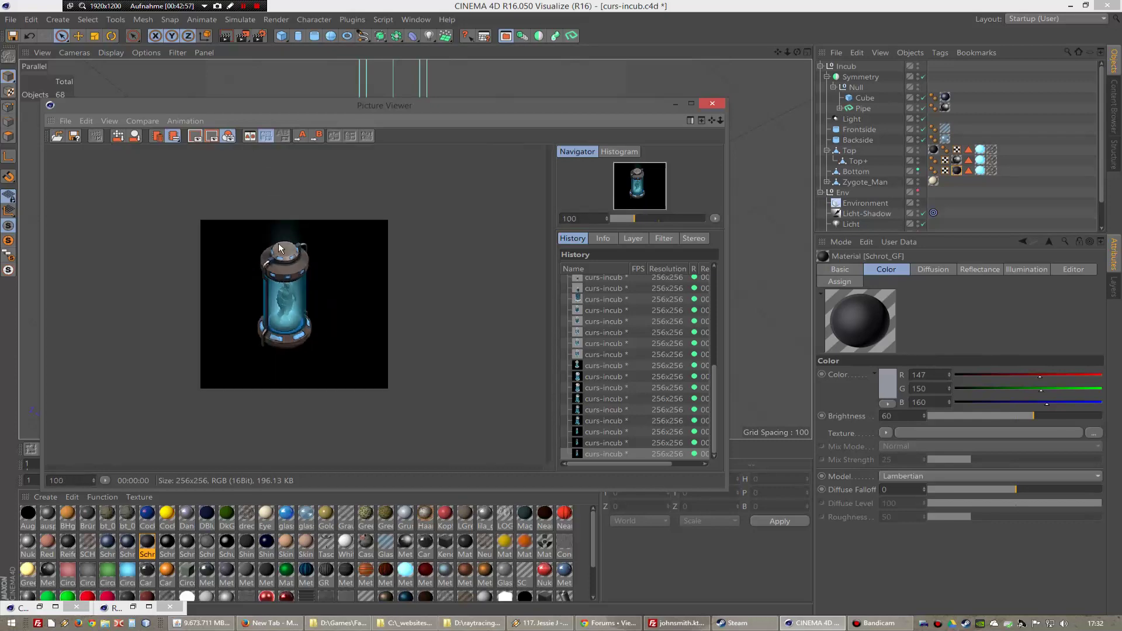
pyautogui.scroll(7, 280, 248)
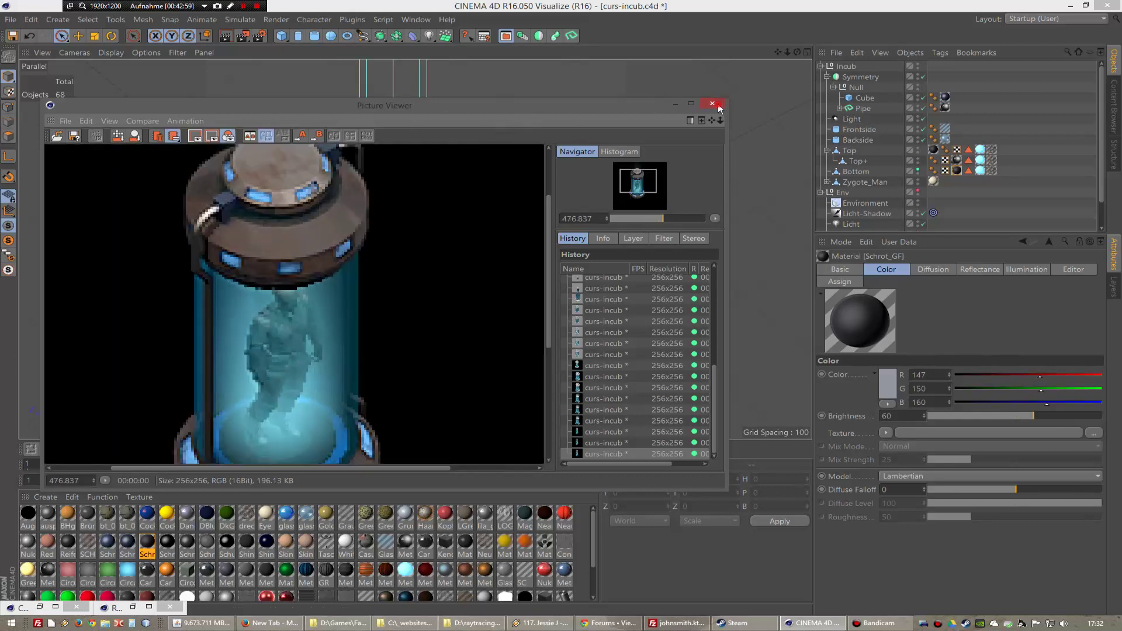
pyautogui.click(712, 104)
pyautogui.moveTo(797, 52); pyautogui.dragTo(803, 111)
pyautogui.scroll(3, 517, 164)
# - Select the capsule's Top part in Polygons mode and view the lid from above
pyautogui.scroll(2, 475, 218)
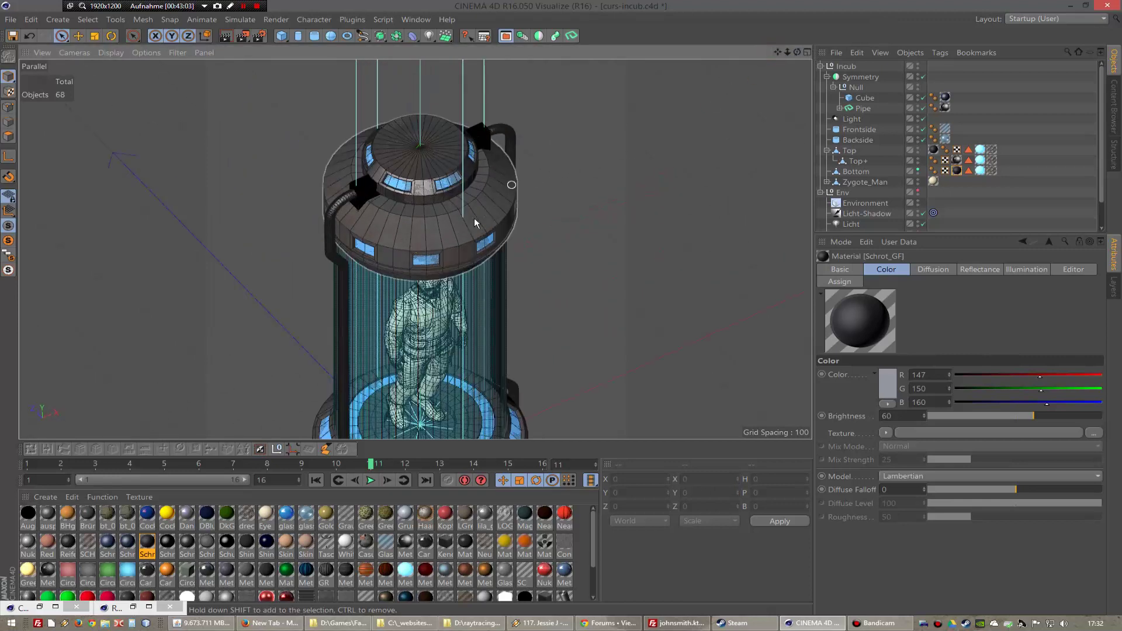
pyautogui.click(470, 216)
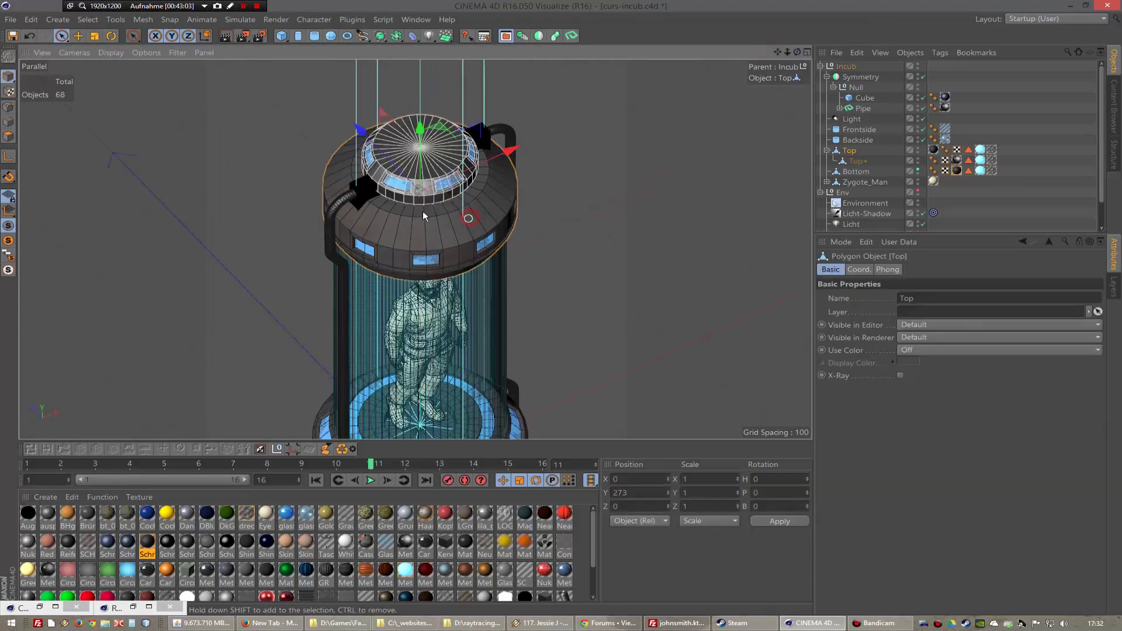
pyautogui.click(9, 136)
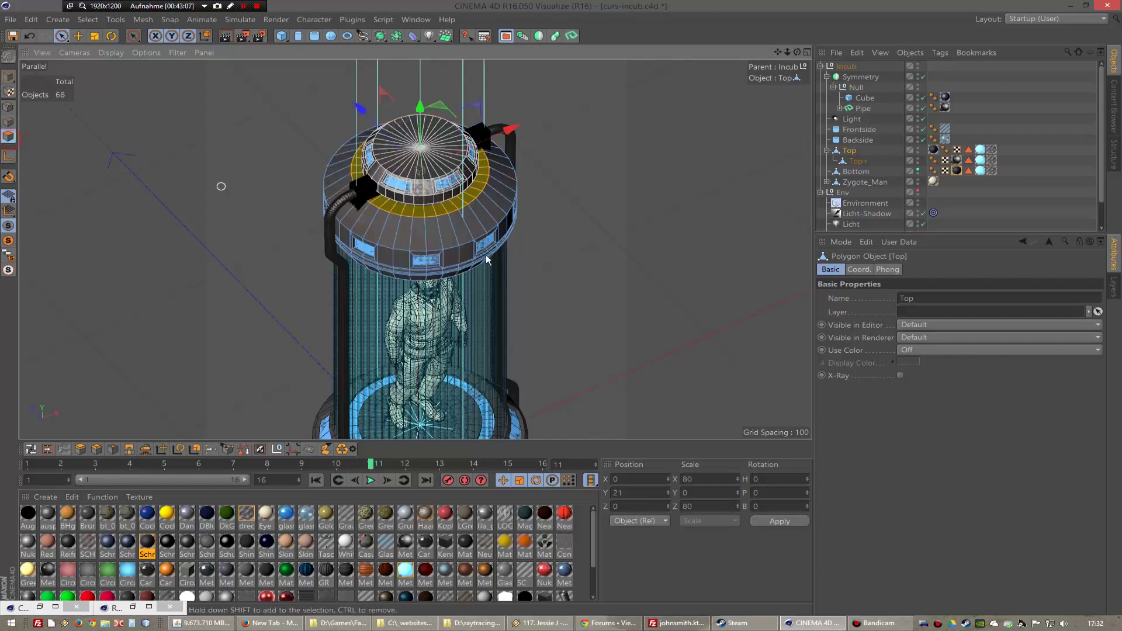
pyautogui.moveTo(799, 53); pyautogui.dragTo(202, 374)
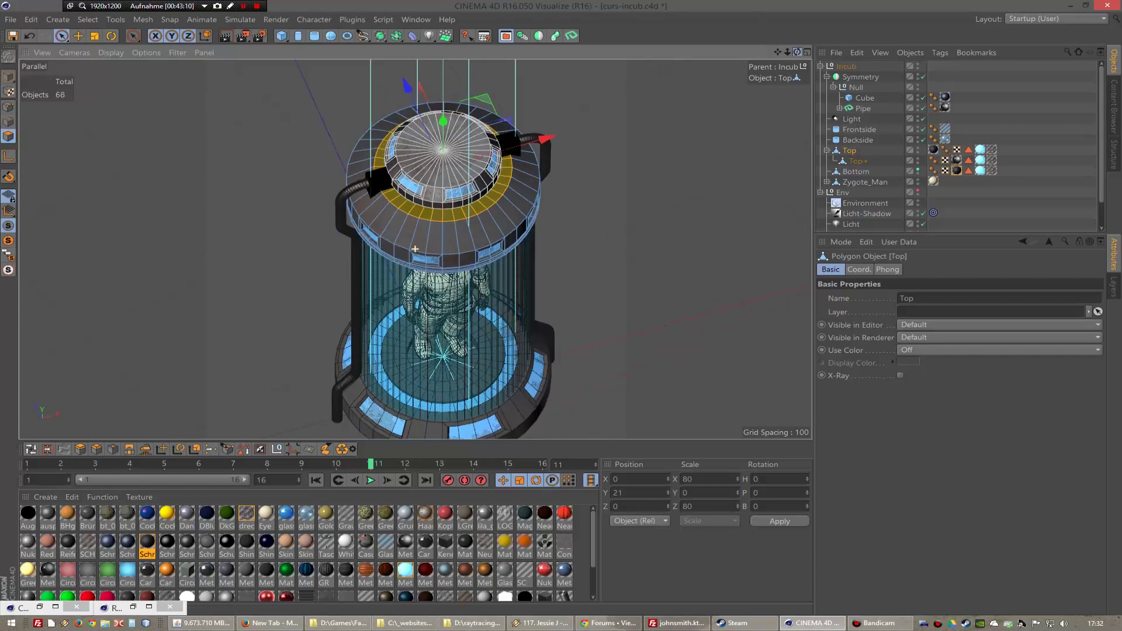
# - Inset the lid's polygon ring with Extrude Inner at offset 3
pyautogui.click(113, 449)
pyautogui.doubleClick(908, 312)
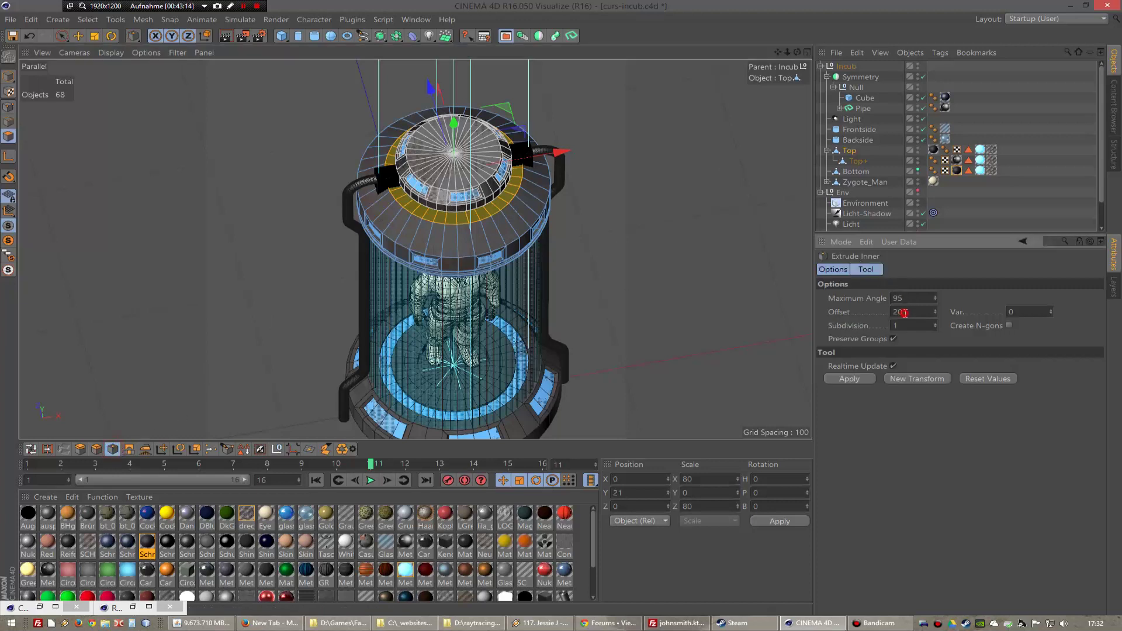
pyautogui.write('2')
pyautogui.press('Return')
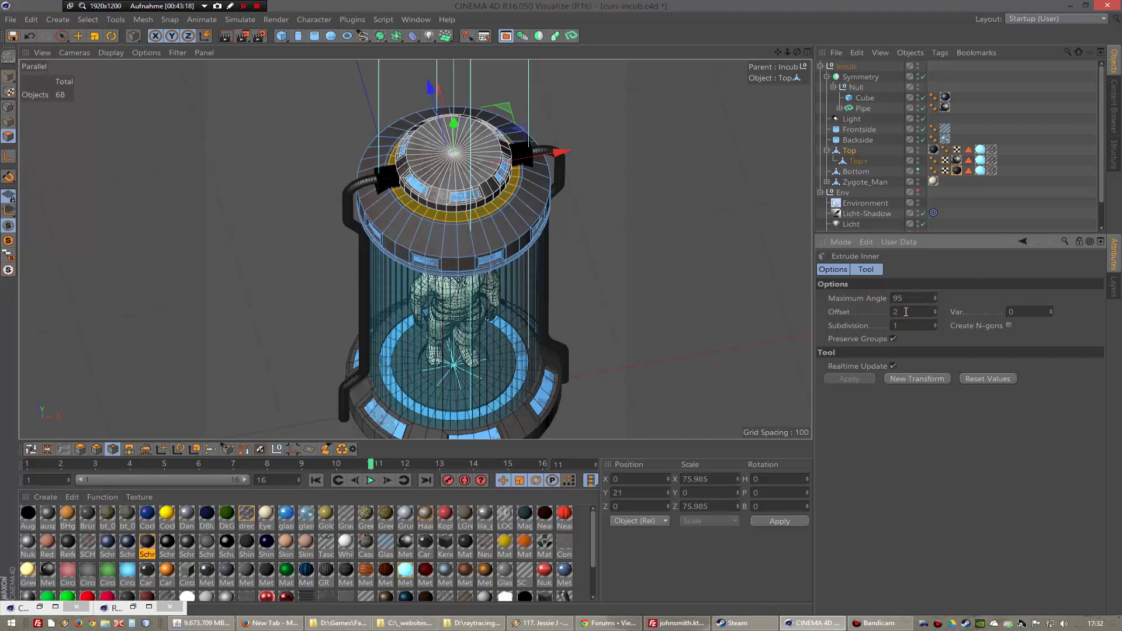
pyautogui.write('3')
pyautogui.press('Return')
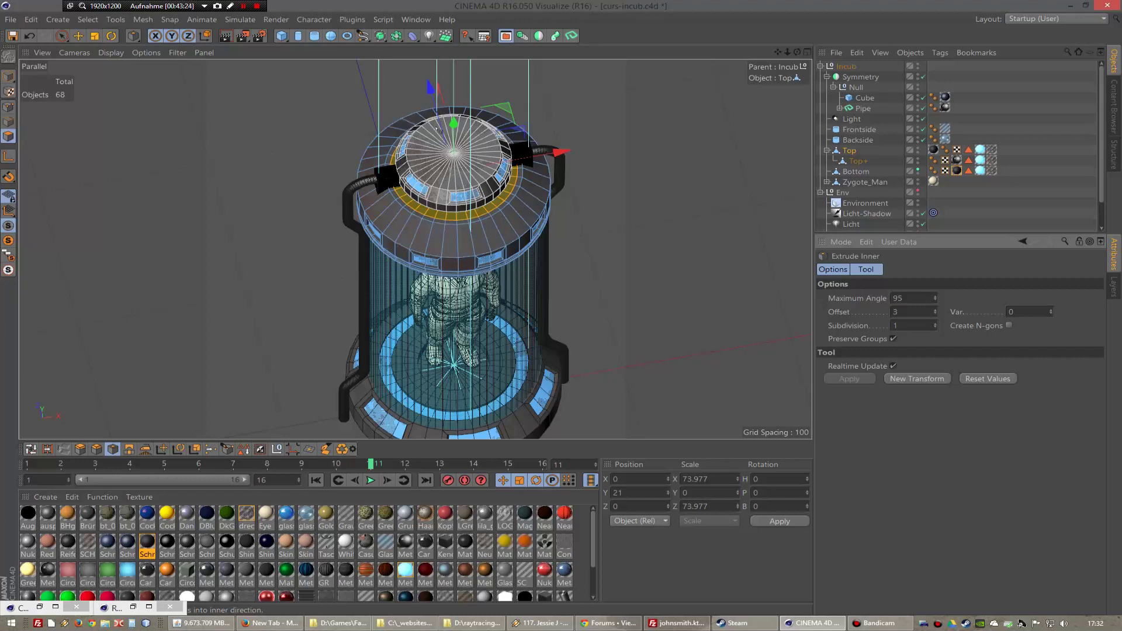
# - Extrude the inset ring by -2 to recess the groove
pyautogui.click(81, 449)
pyautogui.click(867, 437)
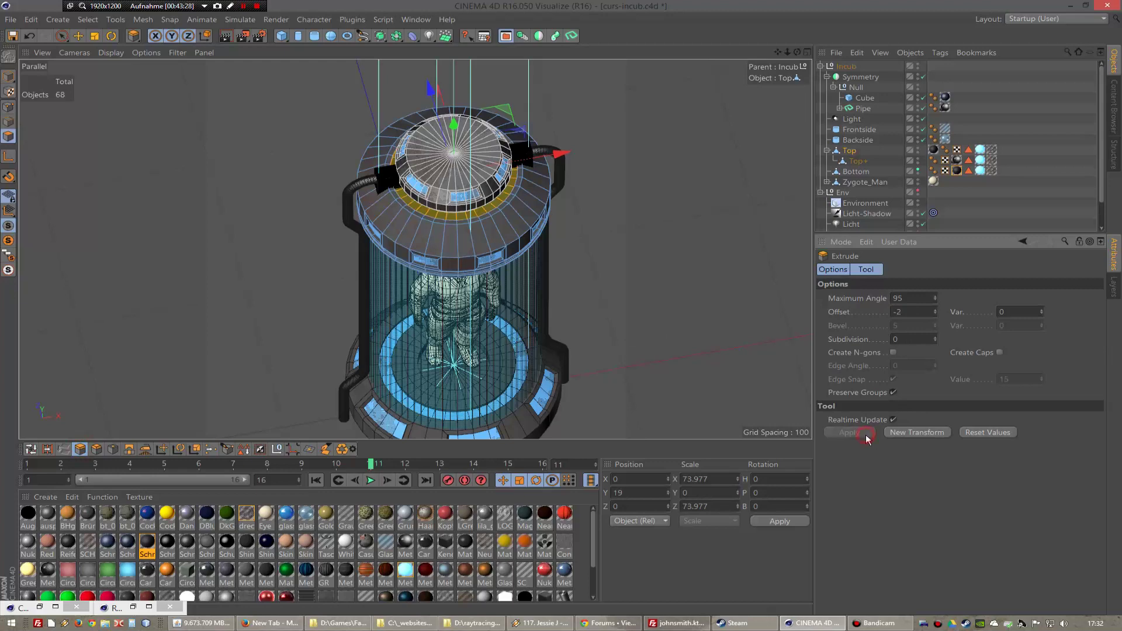
pyautogui.moveTo(798, 53); pyautogui.dragTo(777, 65)
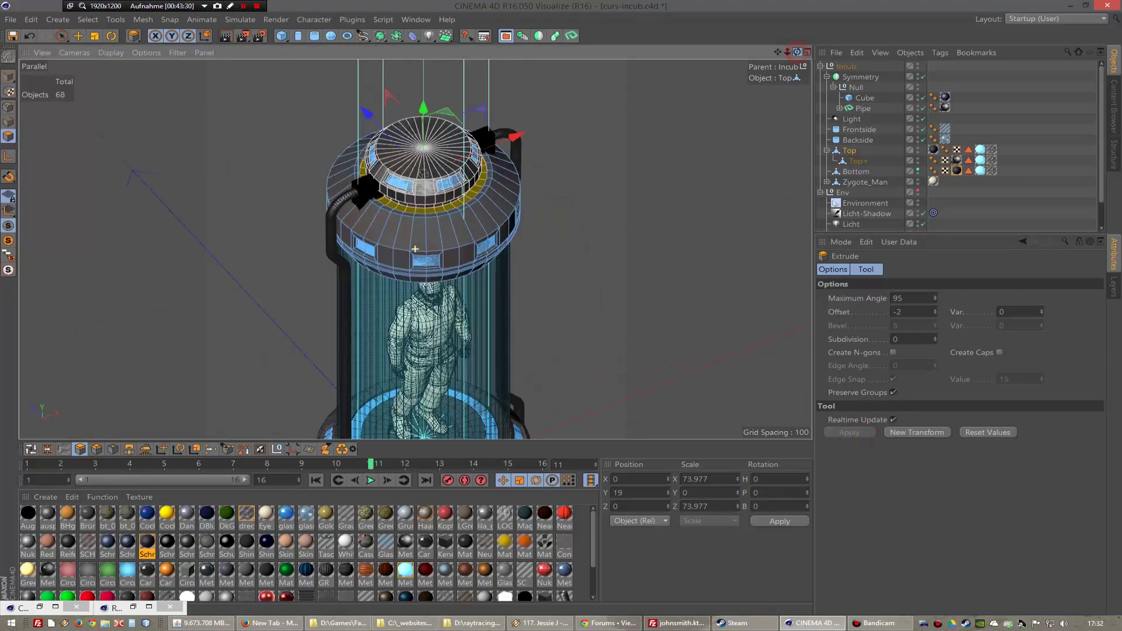
# - Test-render the lid groove, close the preview and orbit around the incubator
pyautogui.click(244, 36)
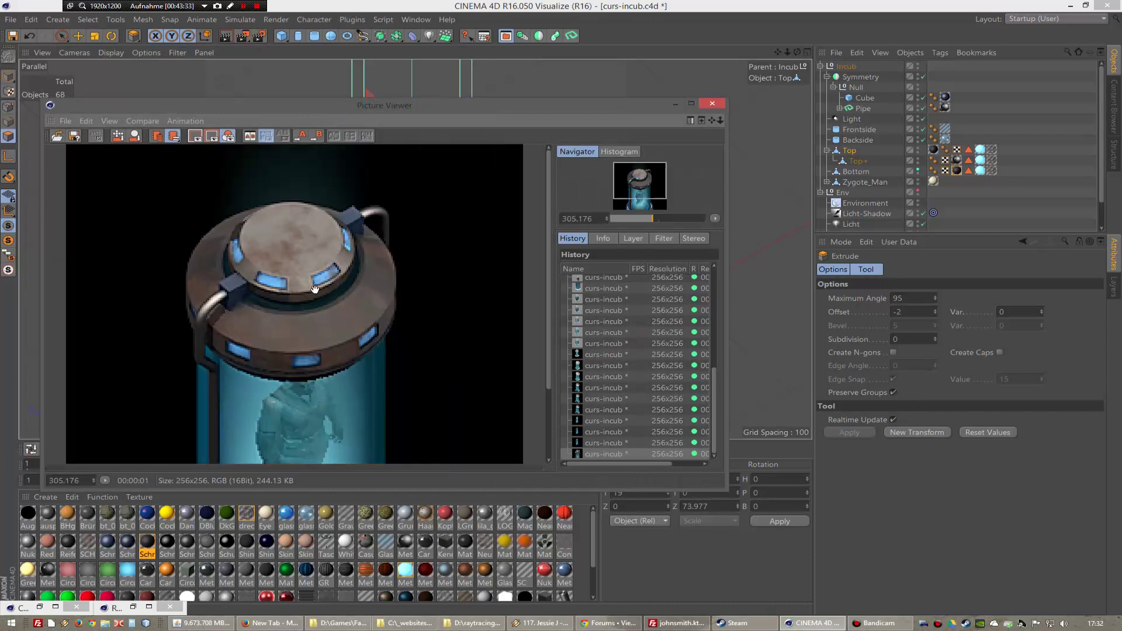
pyautogui.click(713, 105)
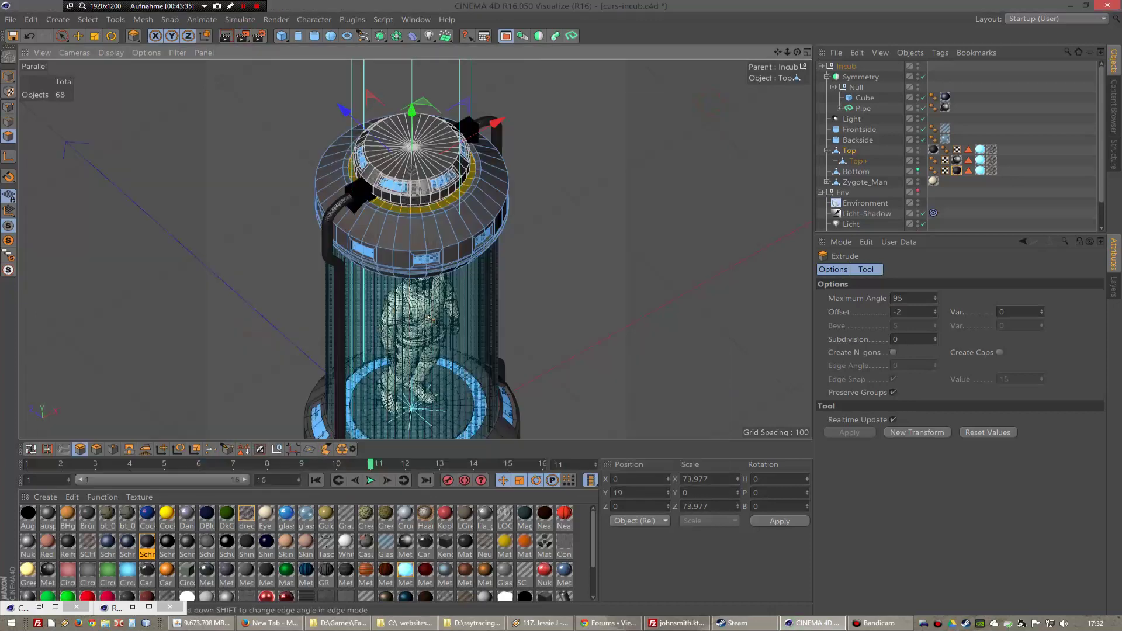
pyautogui.moveTo(800, 54); pyautogui.dragTo(472, 221)
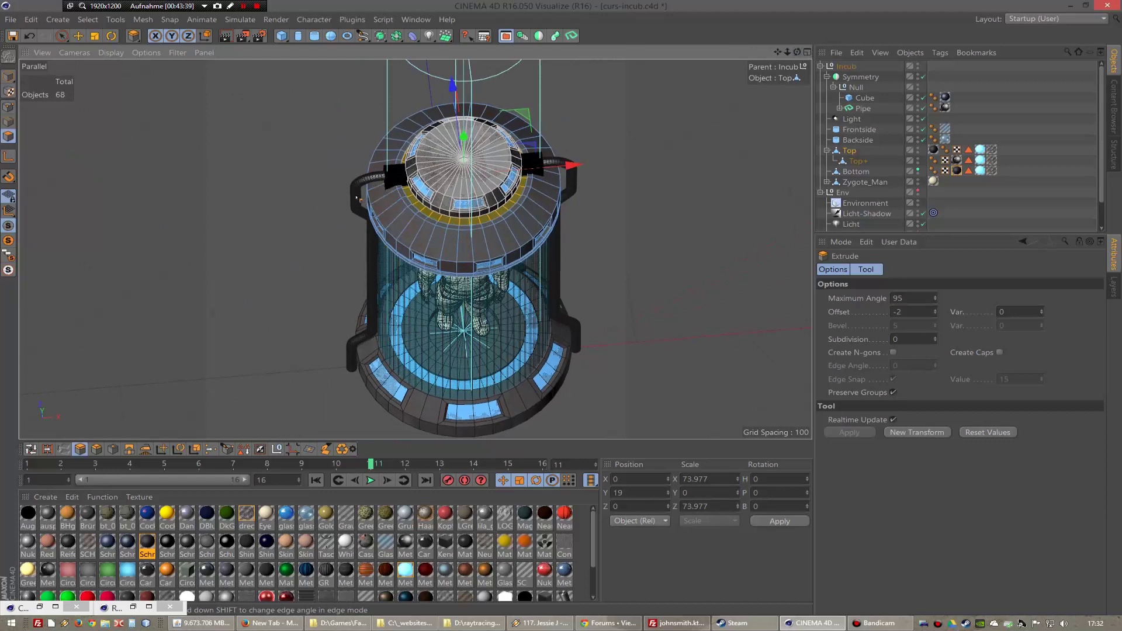
pyautogui.moveTo(797, 52); pyautogui.dragTo(418, 259)
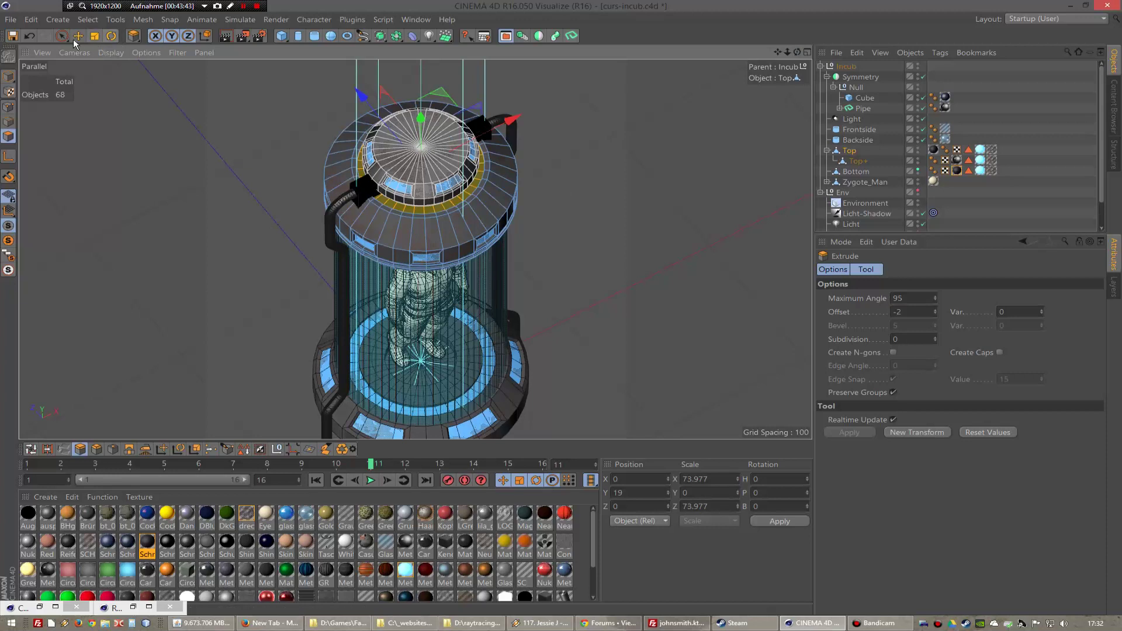
# - Paint-select the first band of rim polygons on the capsule roof with Live Selection
pyautogui.click(61, 36)
pyautogui.click(396, 233)
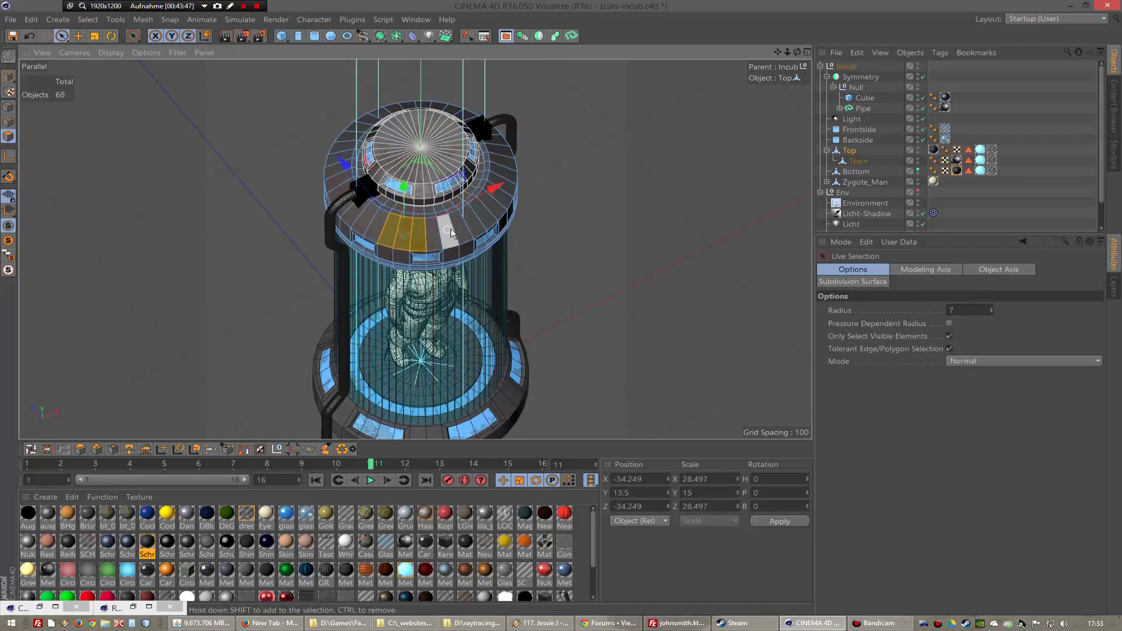
pyautogui.moveTo(446, 234); pyautogui.dragTo(467, 233)
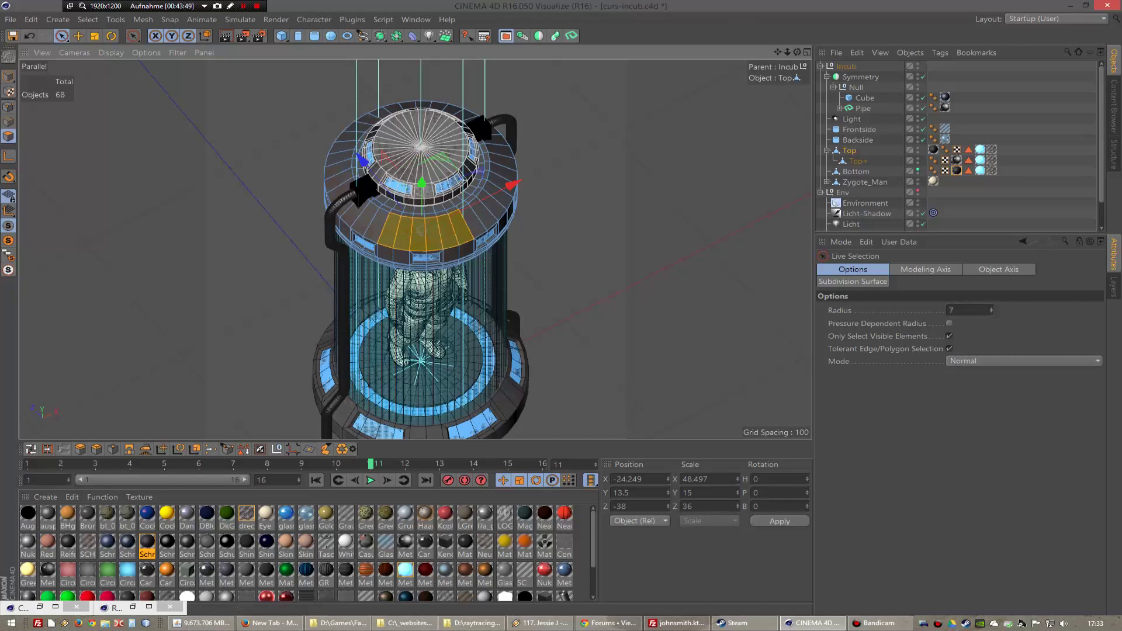
pyautogui.moveTo(797, 52); pyautogui.dragTo(731, 58)
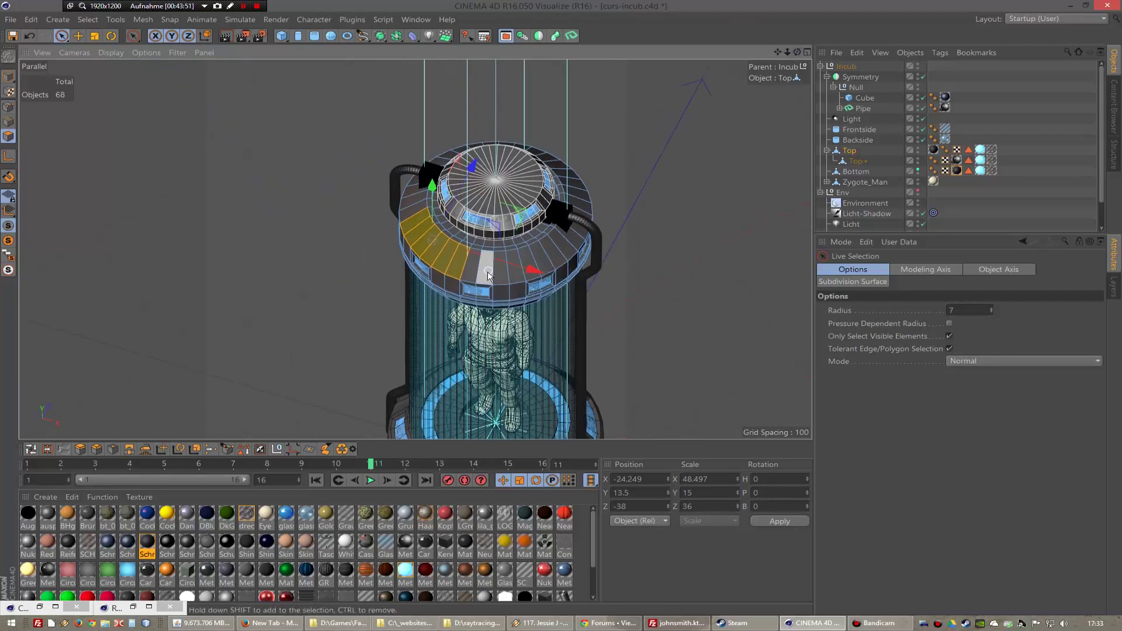
pyautogui.moveTo(500, 270)
pyautogui.keyDown('shift'); pyautogui.mouseDown()
pyautogui.moveTo(528, 270)
pyautogui.moveTo(543, 255)
pyautogui.mouseUp(); pyautogui.keyUp('shift')
pyautogui.moveTo(797, 52); pyautogui.dragTo(235, 331)
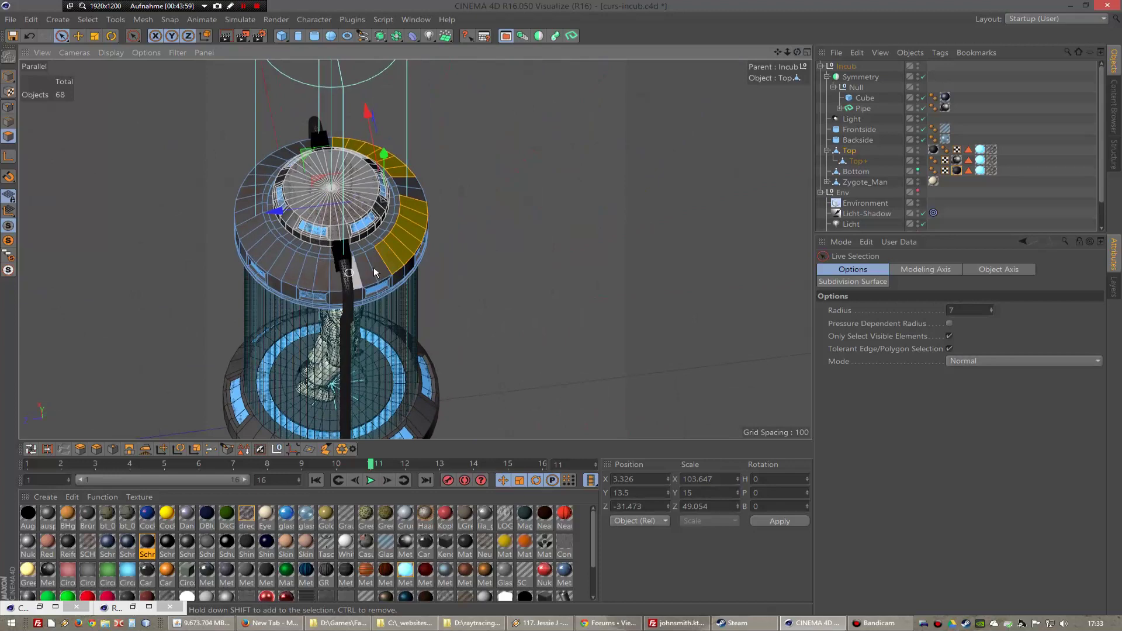
pyautogui.click(291, 268)
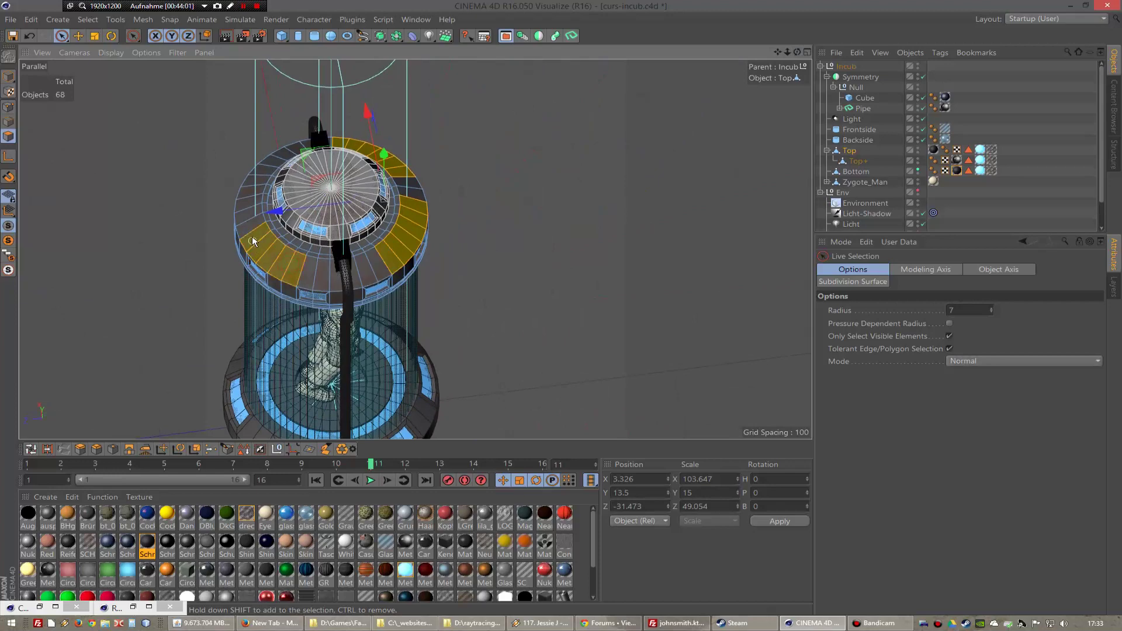
# - Add the front and remaining rim polygons to complete the ring selection
pyautogui.moveTo(798, 52); pyautogui.dragTo(797, 51)
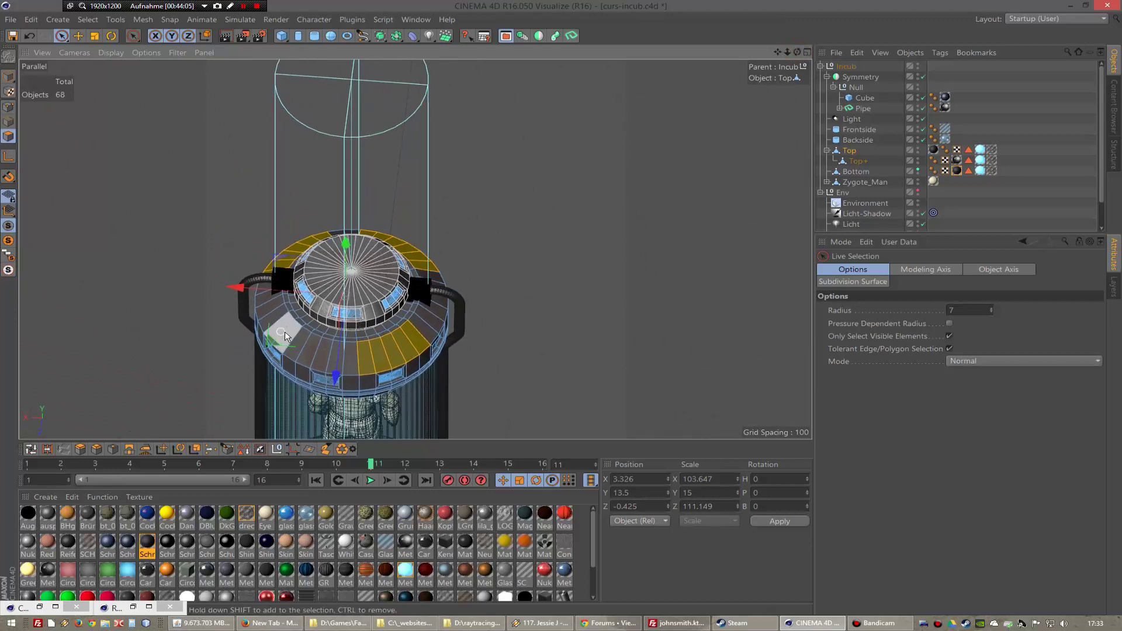
pyautogui.moveTo(788, 52); pyautogui.dragTo(798, 51)
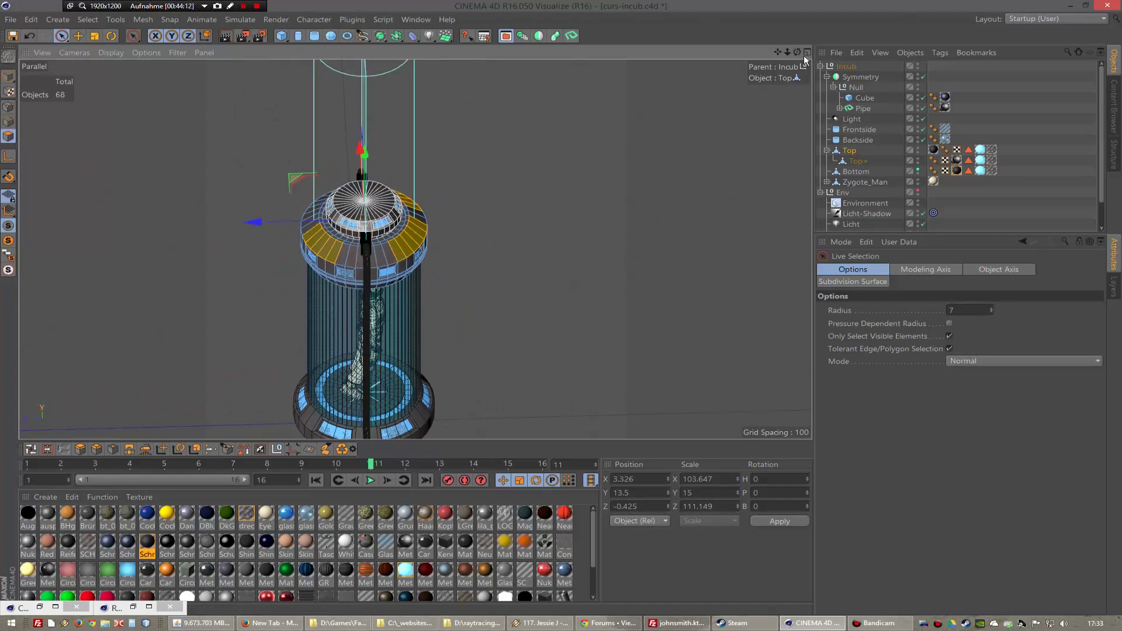
pyautogui.moveTo(797, 51); pyautogui.dragTo(433, 297)
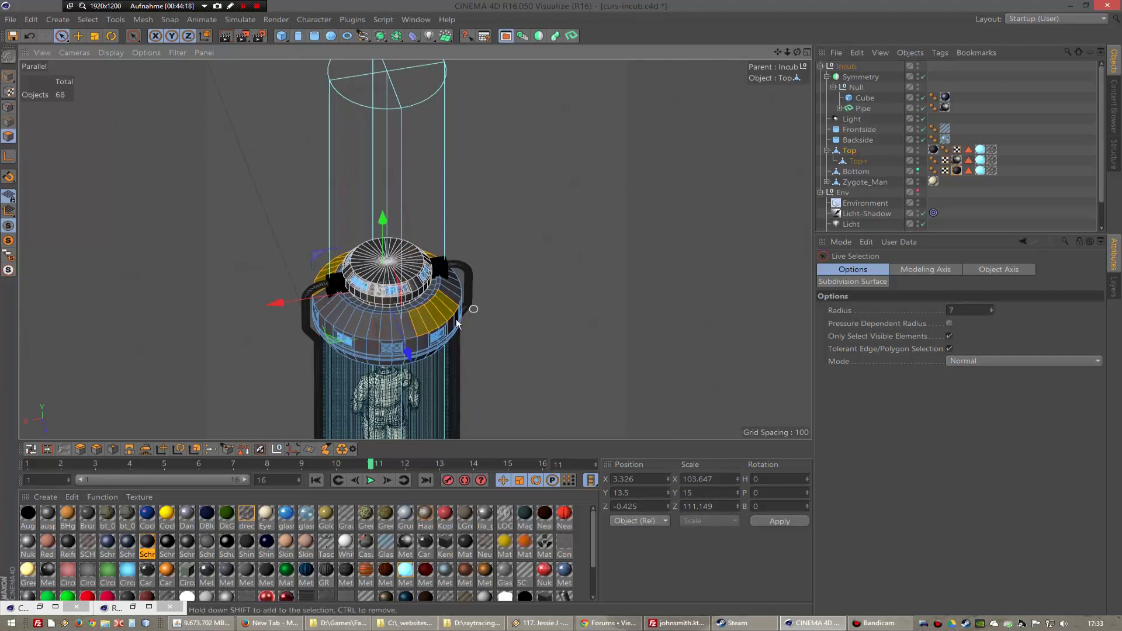
pyautogui.moveTo(458, 323); pyautogui.dragTo(432, 334)
pyautogui.moveTo(372, 327); pyautogui.dragTo(415, 325)
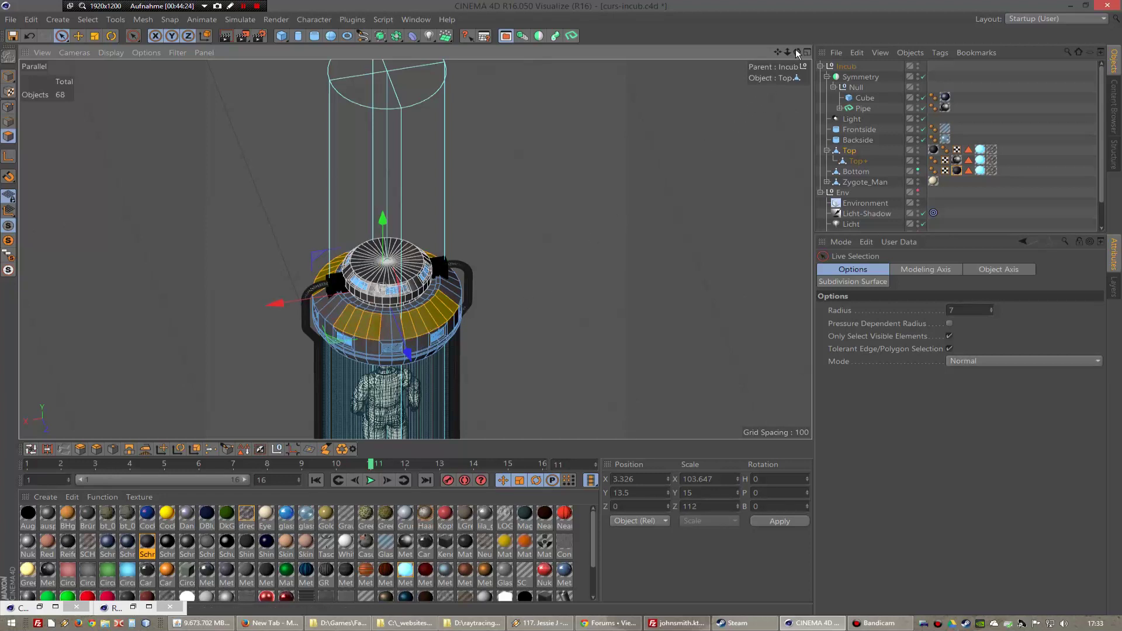
pyautogui.moveTo(798, 52); pyautogui.dragTo(797, 106)
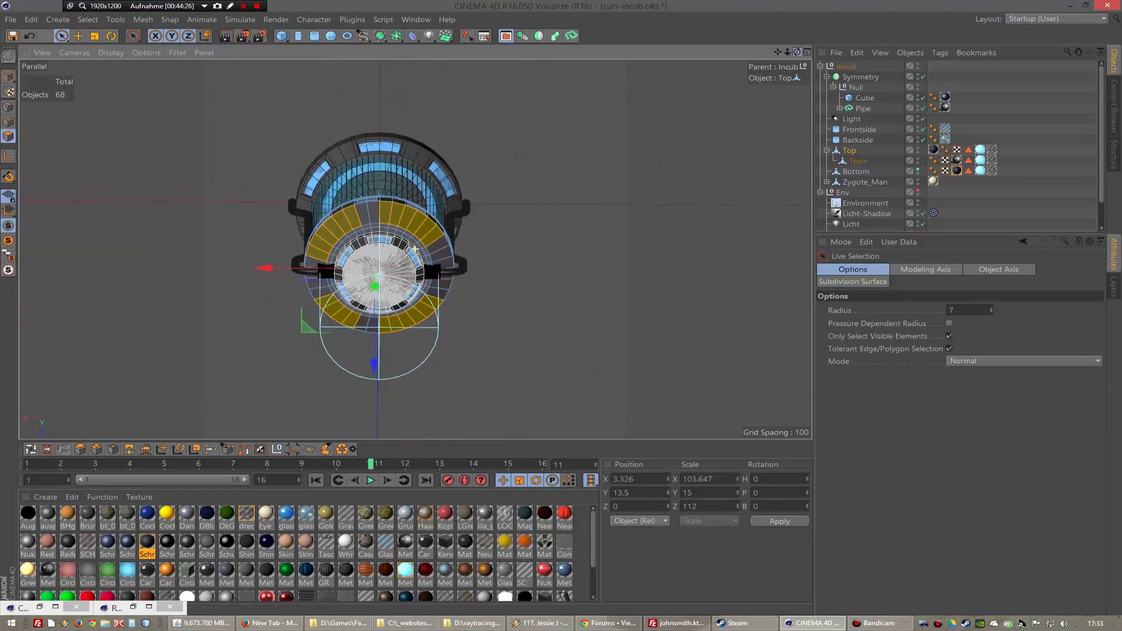
pyautogui.moveTo(797, 52); pyautogui.dragTo(798, 87)
pyautogui.keyDown('alt'); pyautogui.moveTo(415, 249); pyautogui.dragTo(558, 327); pyautogui.keyUp('alt')
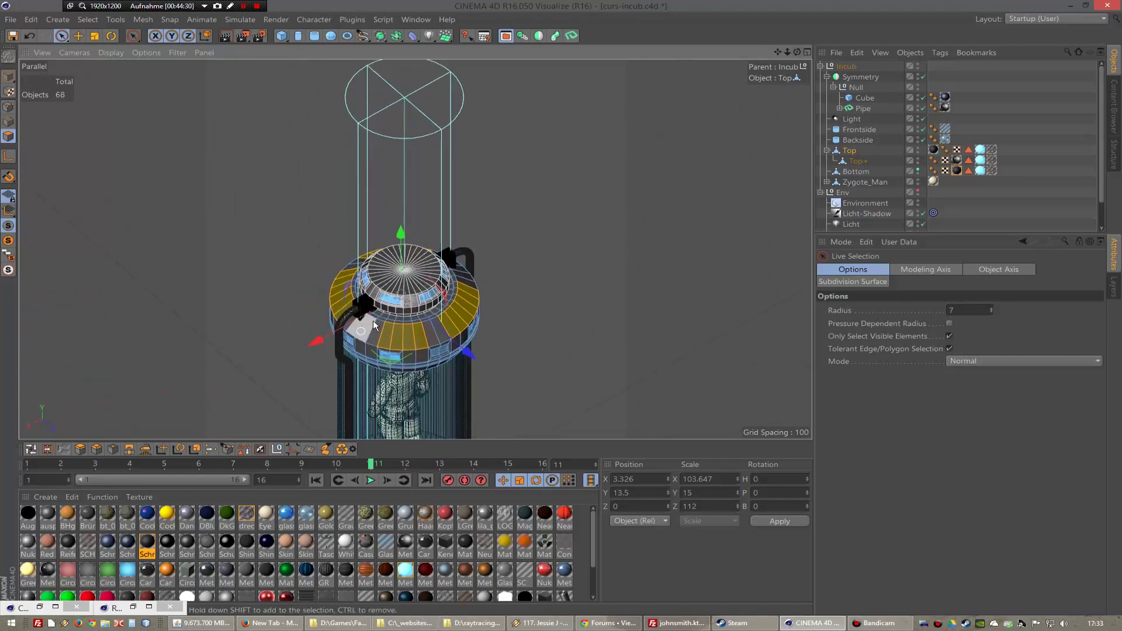
pyautogui.keyDown('shift'); pyautogui.click(374, 334); pyautogui.keyUp('shift')
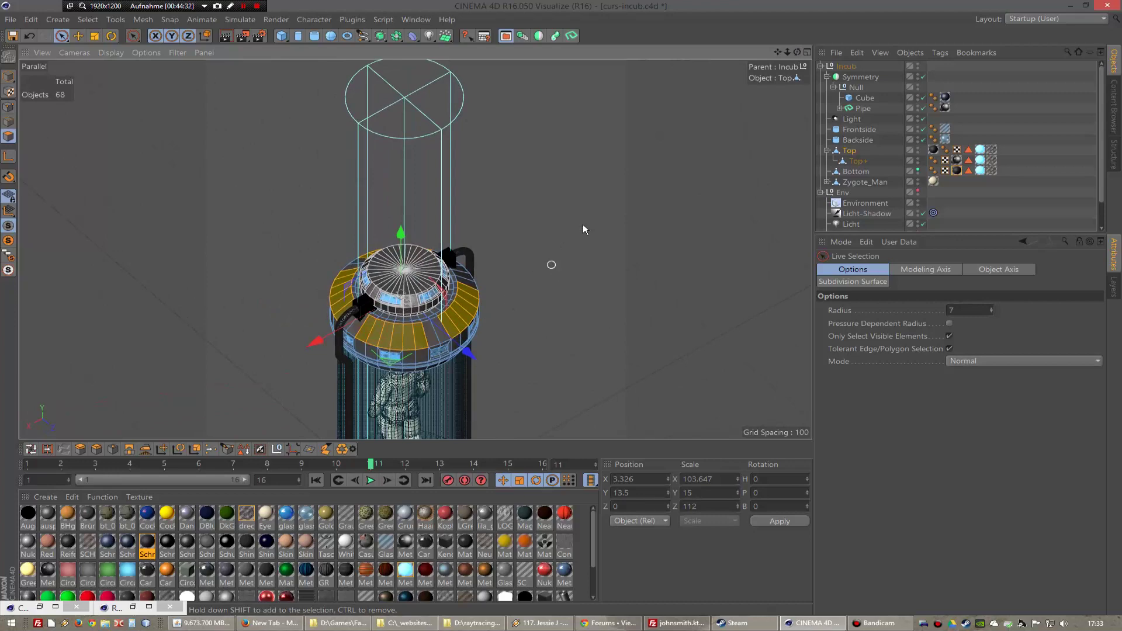
# - Orbit around the capsule to check the completed rim selection
pyautogui.moveTo(797, 52)
pyautogui.mouseDown()
pyautogui.moveTo(818, 56)
pyautogui.moveTo(807, 56)
pyautogui.mouseUp()
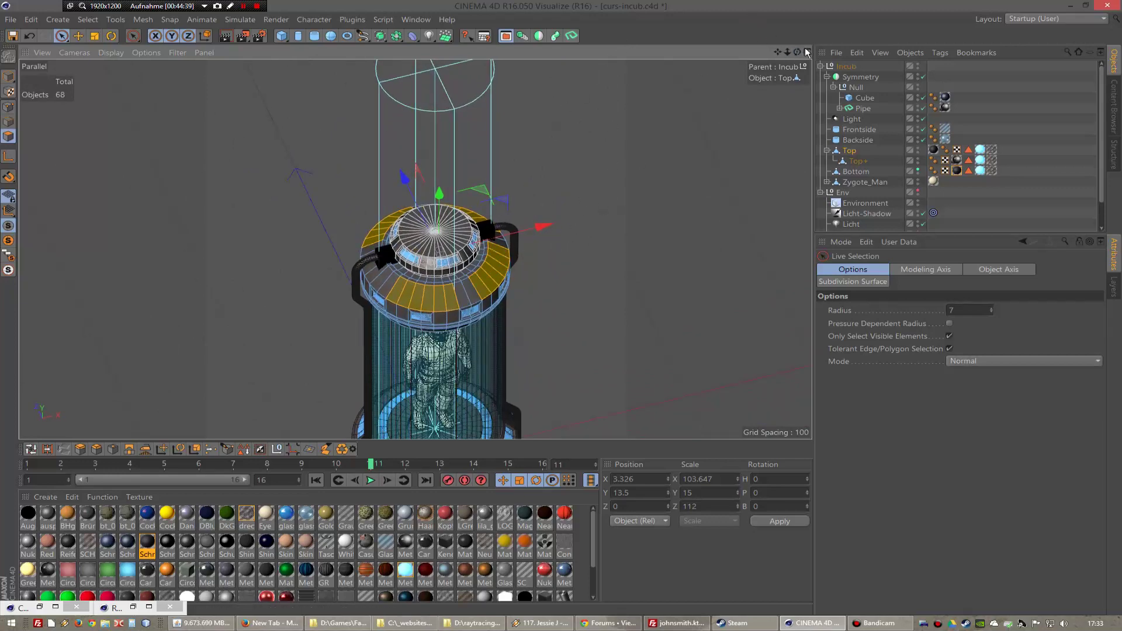
pyautogui.moveTo(798, 52); pyautogui.dragTo(801, 54)
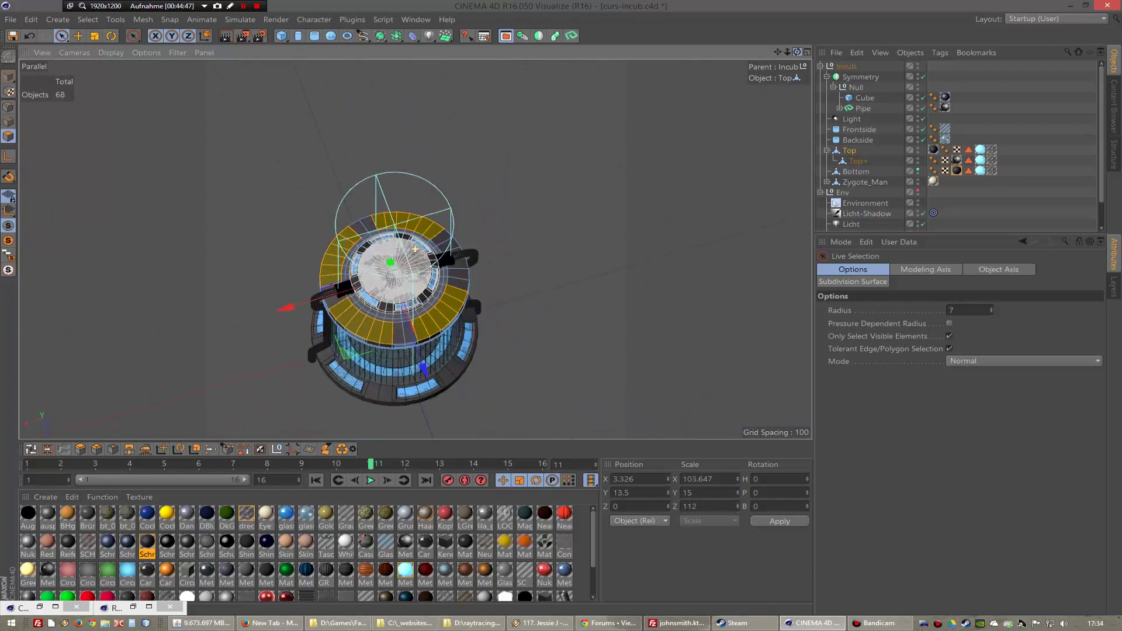
pyautogui.moveTo(801, 54); pyautogui.dragTo(801, 54)
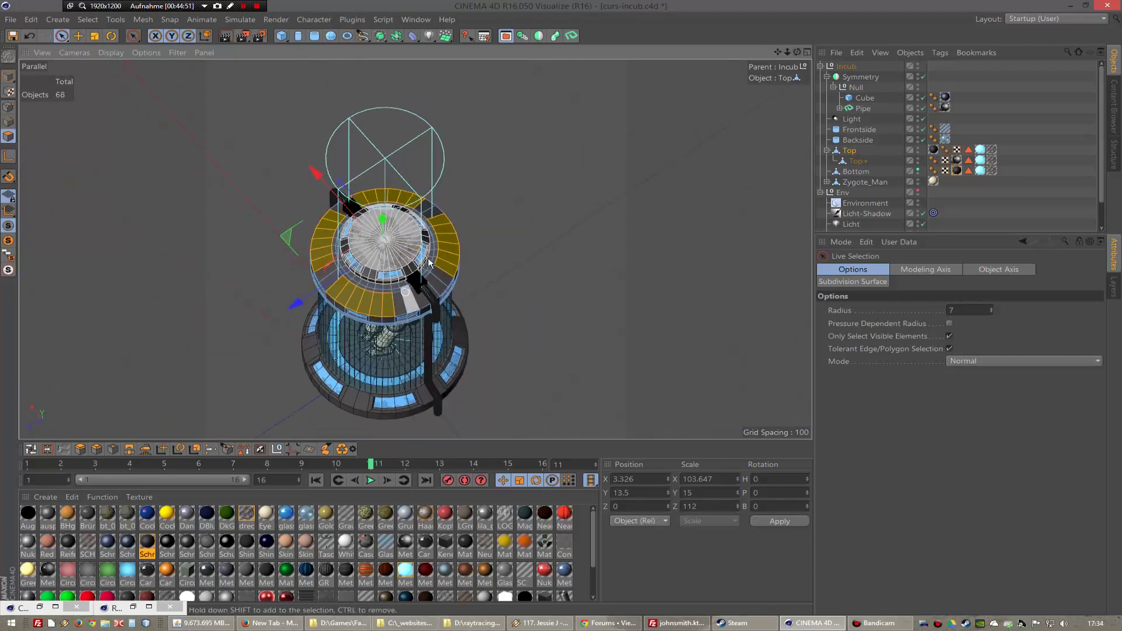
pyautogui.moveTo(801, 56); pyautogui.dragTo(799, 53)
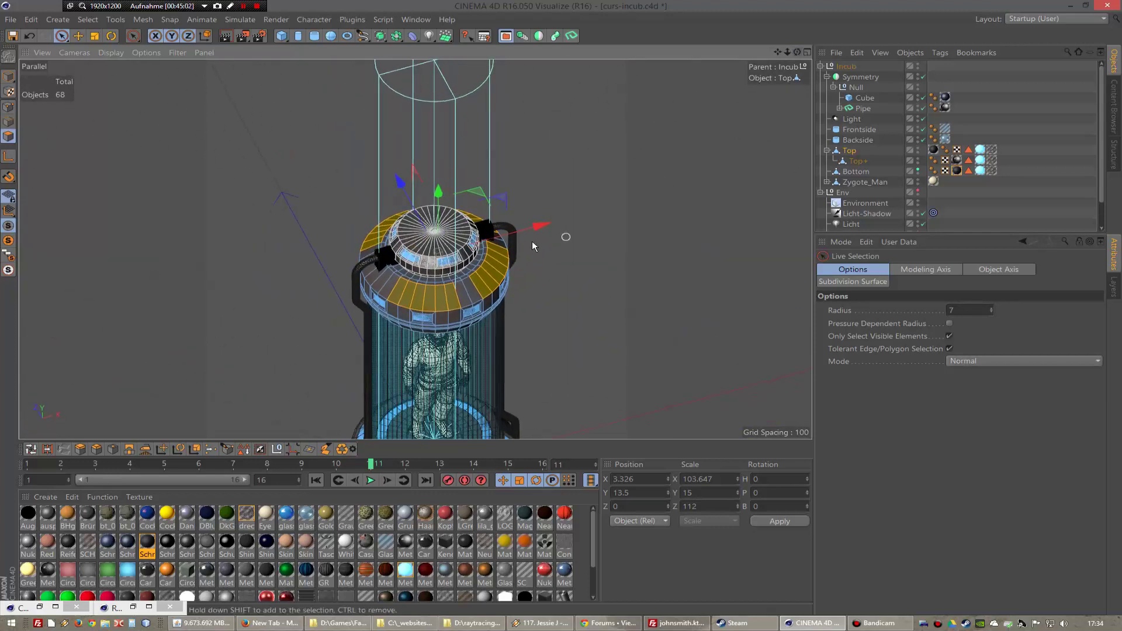
# - Select a small band of lid polygons and inset it with Extrude Inner at offset 3
pyautogui.click(456, 296)
pyautogui.moveTo(466, 292); pyautogui.dragTo(494, 280)
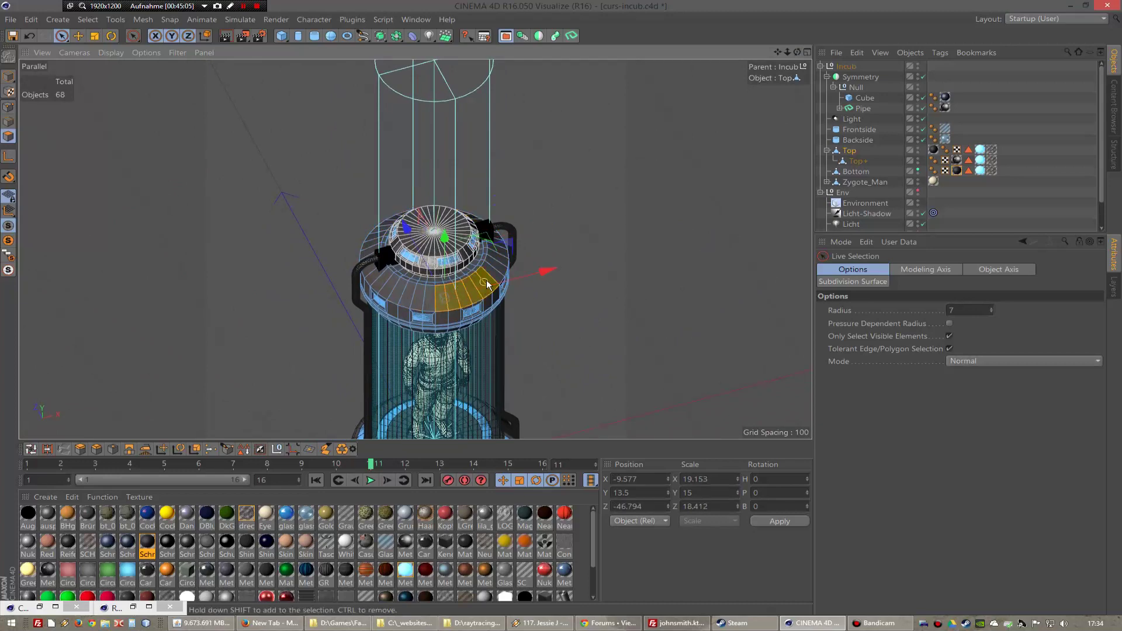
pyautogui.moveTo(798, 53); pyautogui.dragTo(799, 53)
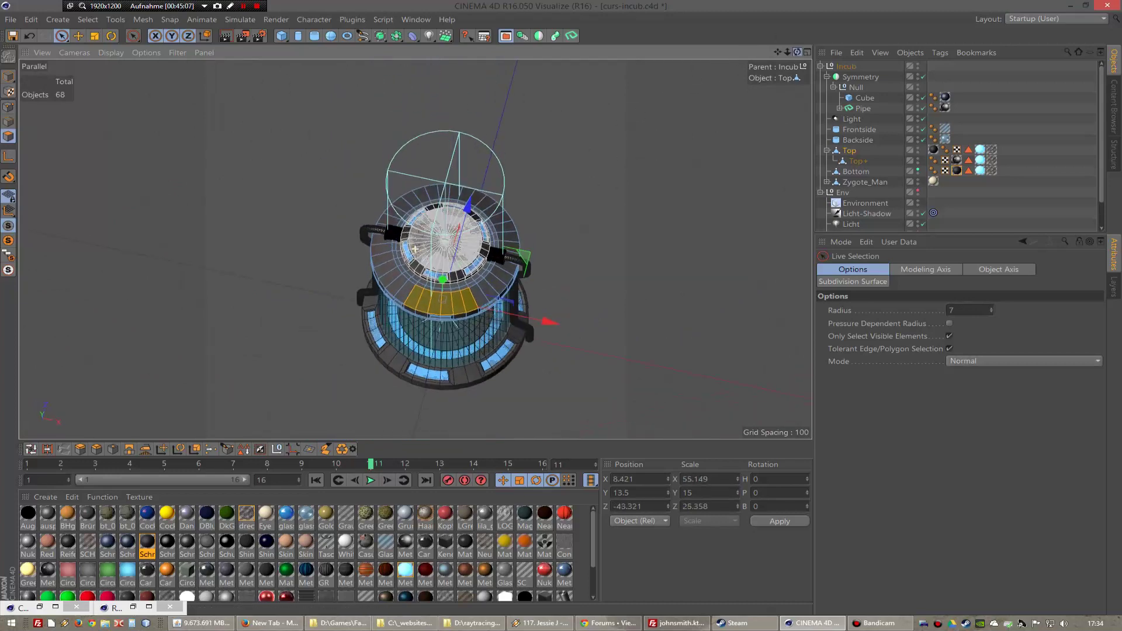
pyautogui.scroll(2, 466, 401)
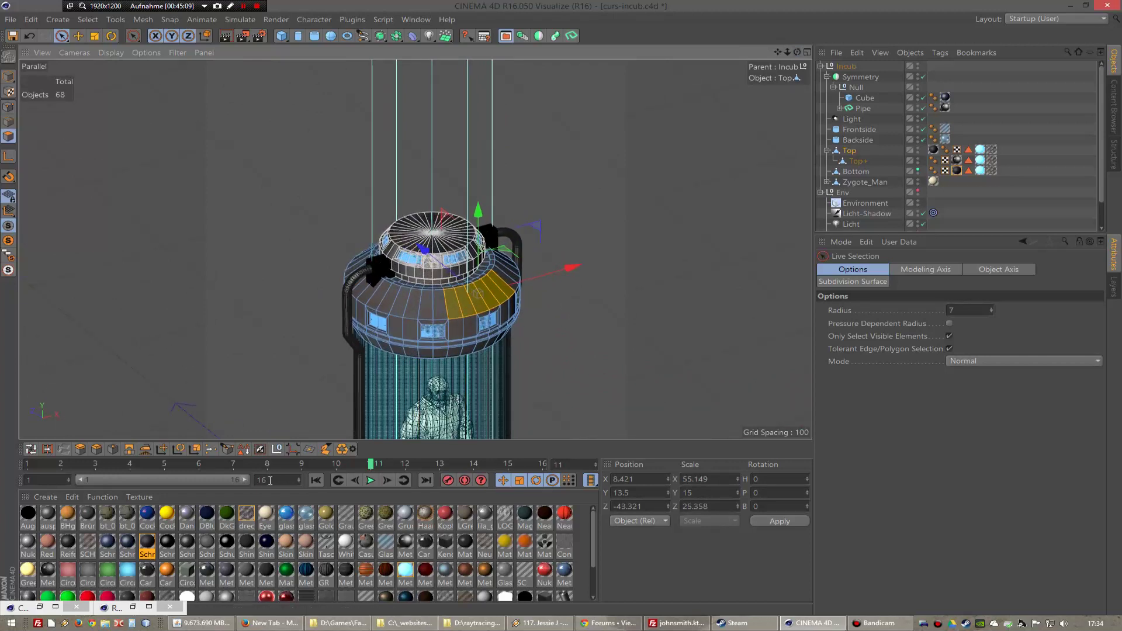
pyautogui.click(112, 449)
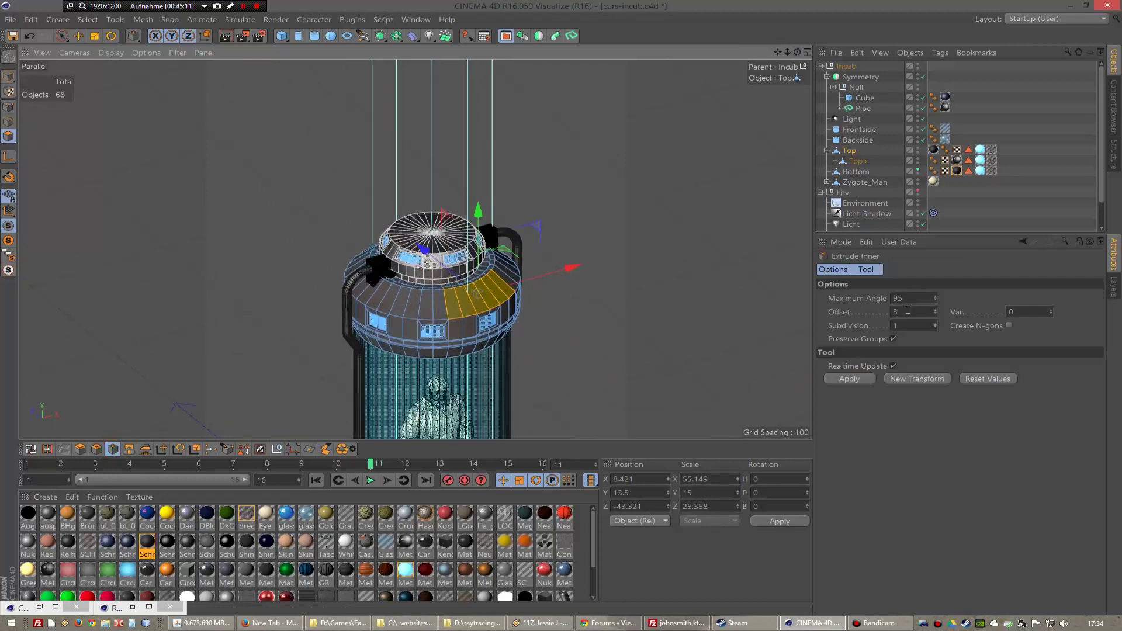
pyautogui.click(864, 380)
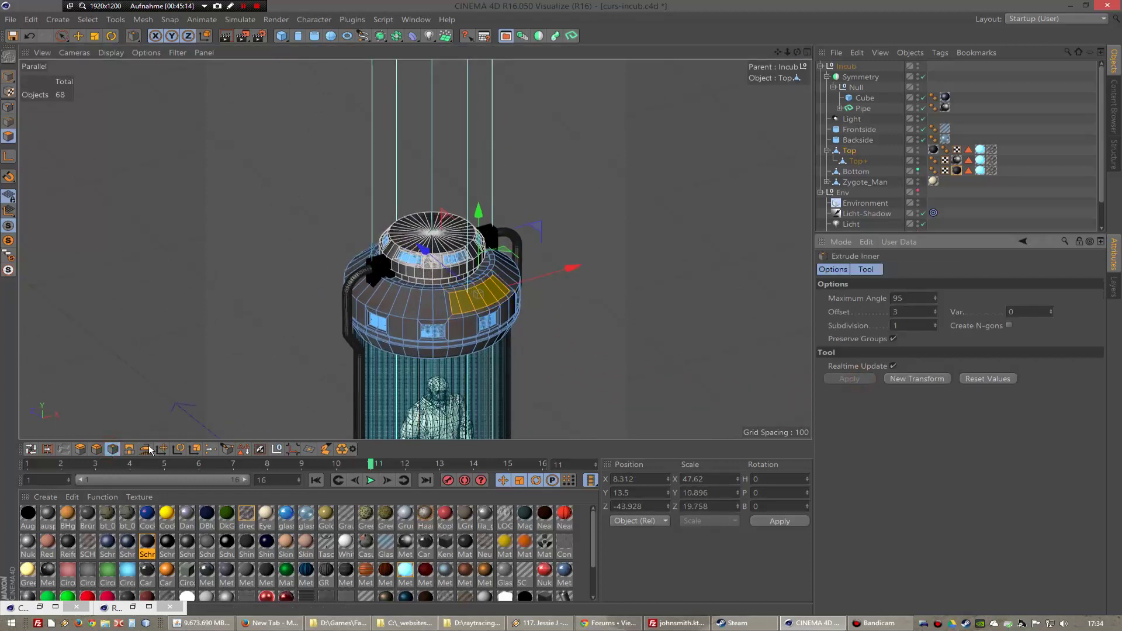
# - Raise the inset lid panel with a 2-unit Extrude, then bevel it with extrusion
pyautogui.click(80, 450)
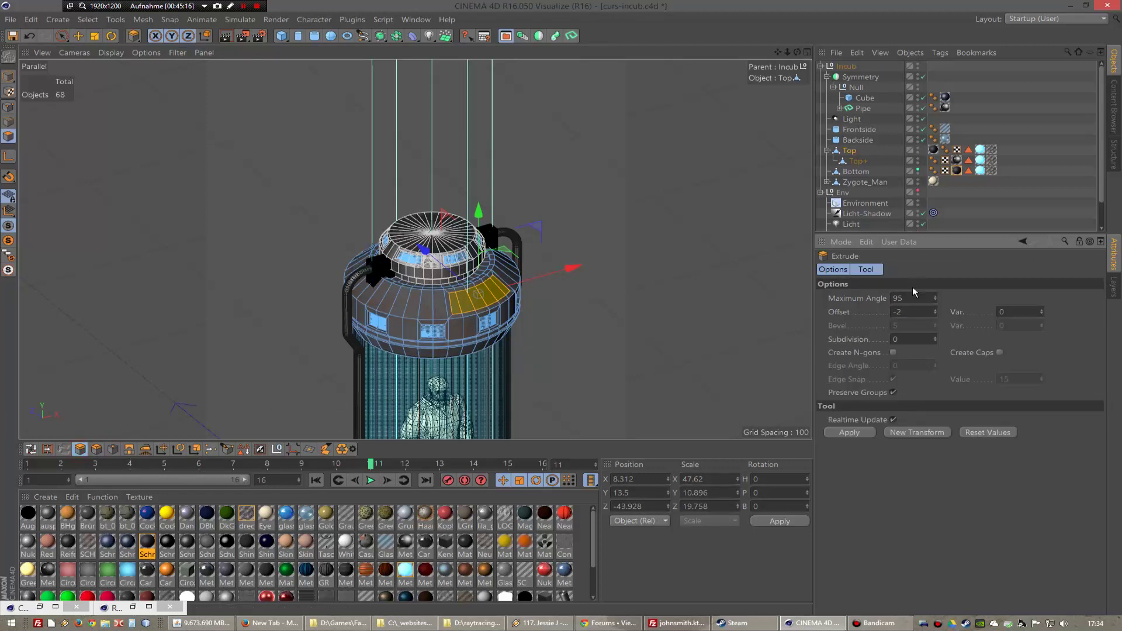
pyautogui.write('2')
pyautogui.press('Return')
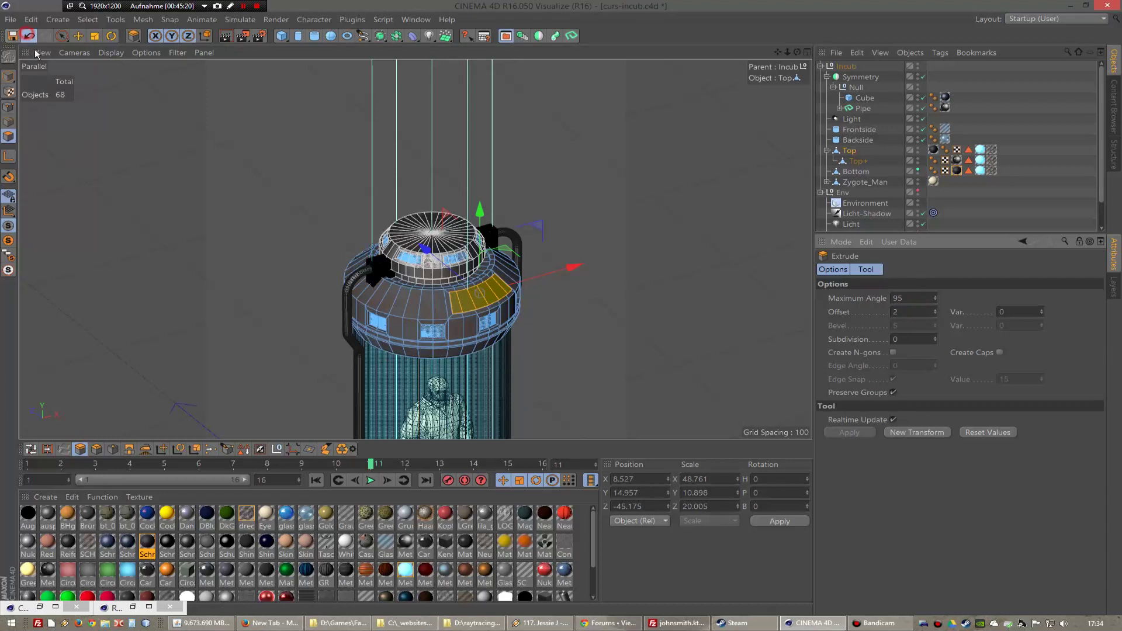
pyautogui.click(97, 449)
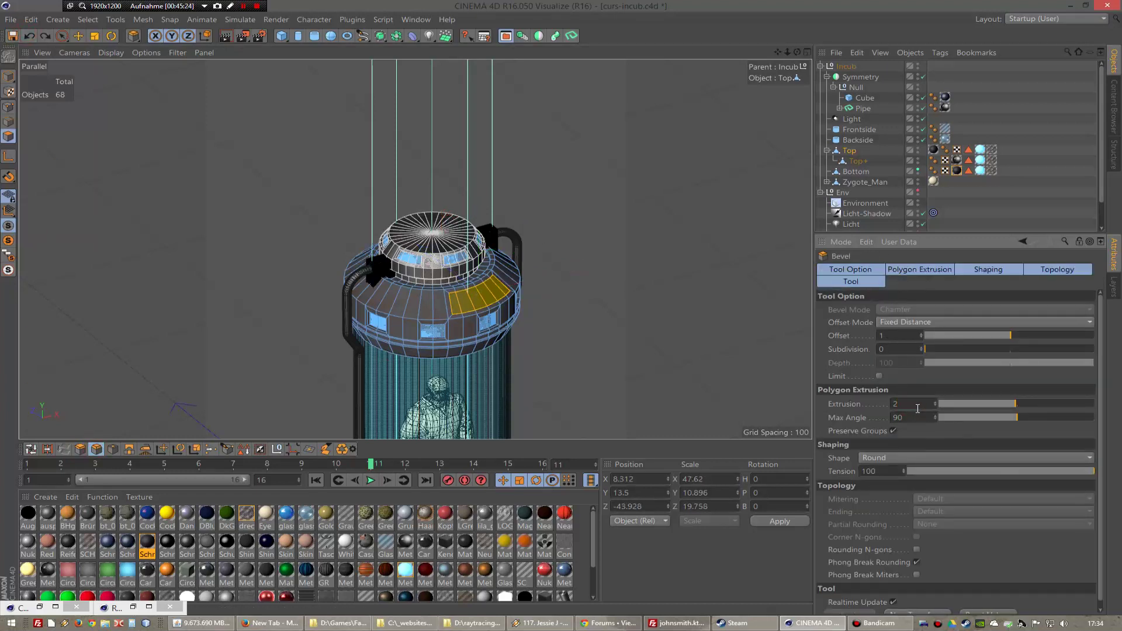
pyautogui.press('Return')
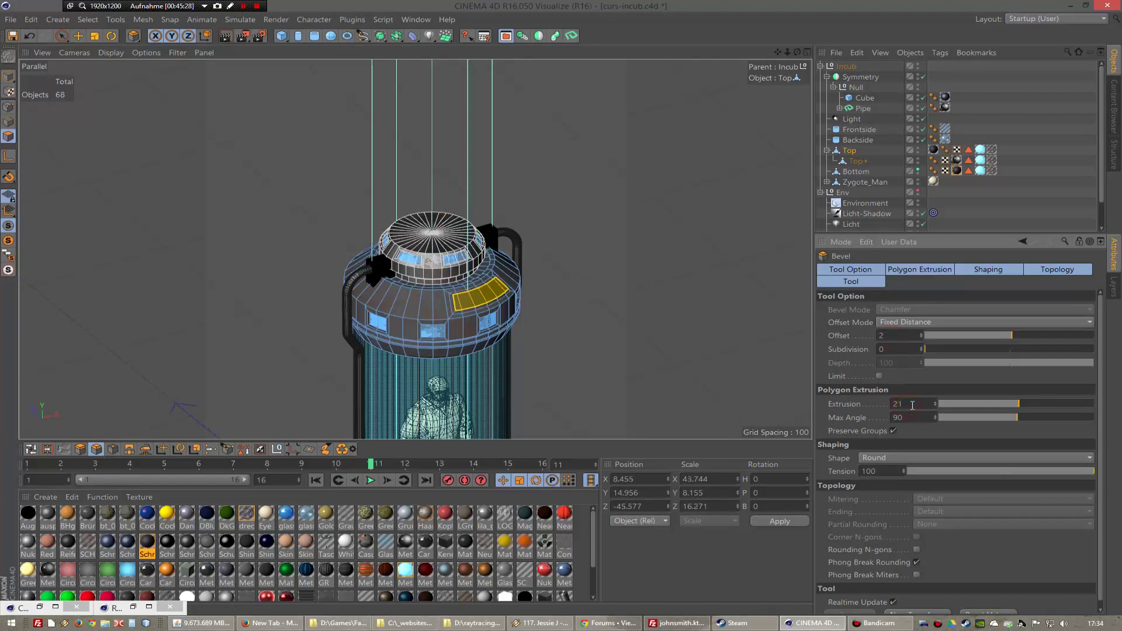
# - Test-render the incubator to check the new lid panel, then reframe it closer
pyautogui.click(241, 35)
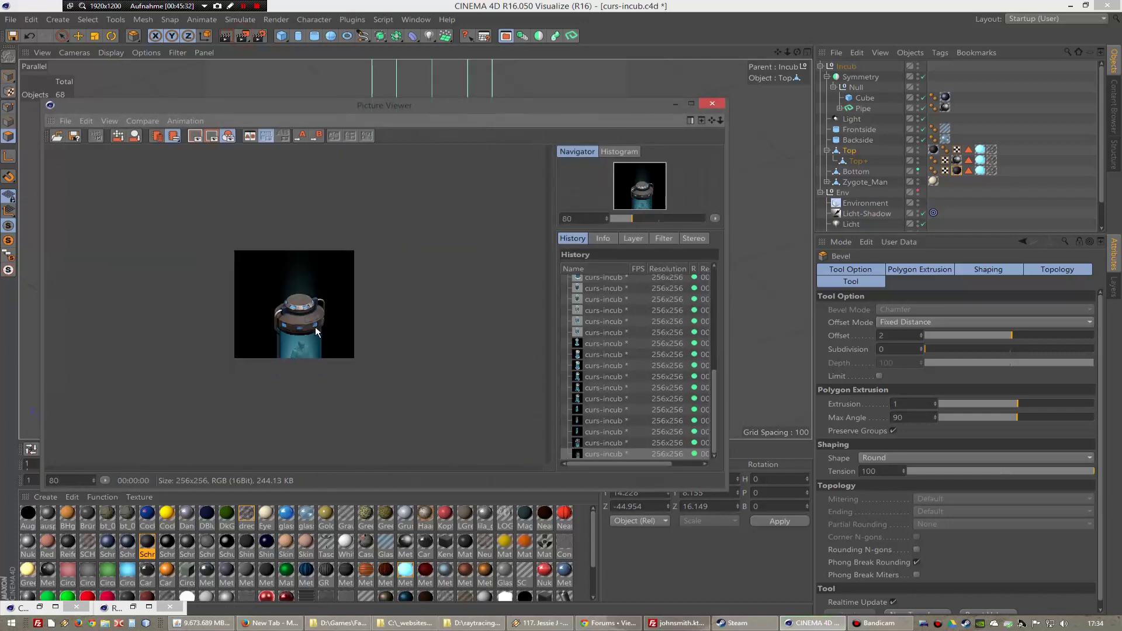
pyautogui.scroll(4, 314, 327)
pyautogui.scroll(2, 372, 324)
pyautogui.click(713, 103)
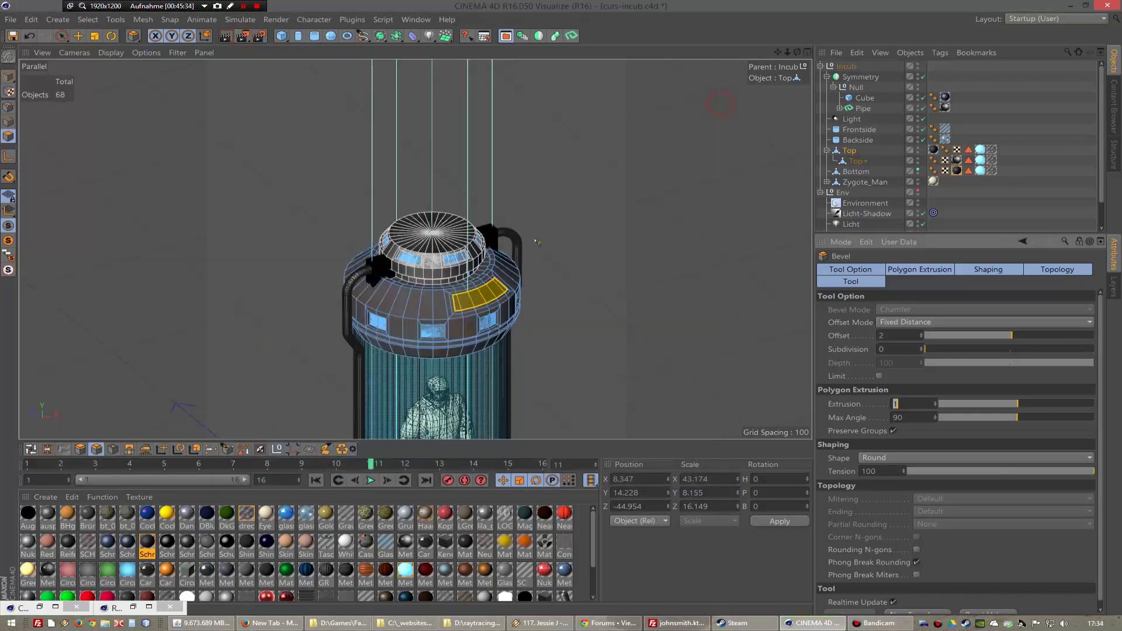
pyautogui.keyDown('alt'); pyautogui.moveTo(351, 263); pyautogui.dragTo(57, 87); pyautogui.keyUp('alt')
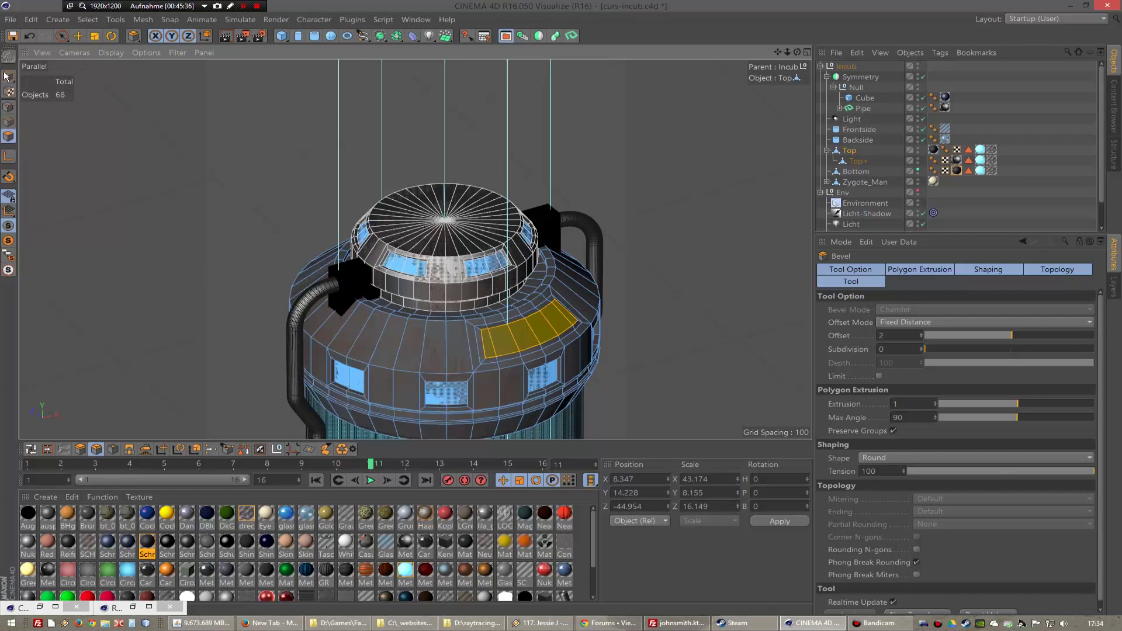
# - Paint-select several polygons on the front of the capsule's middle band
pyautogui.click(113, 449)
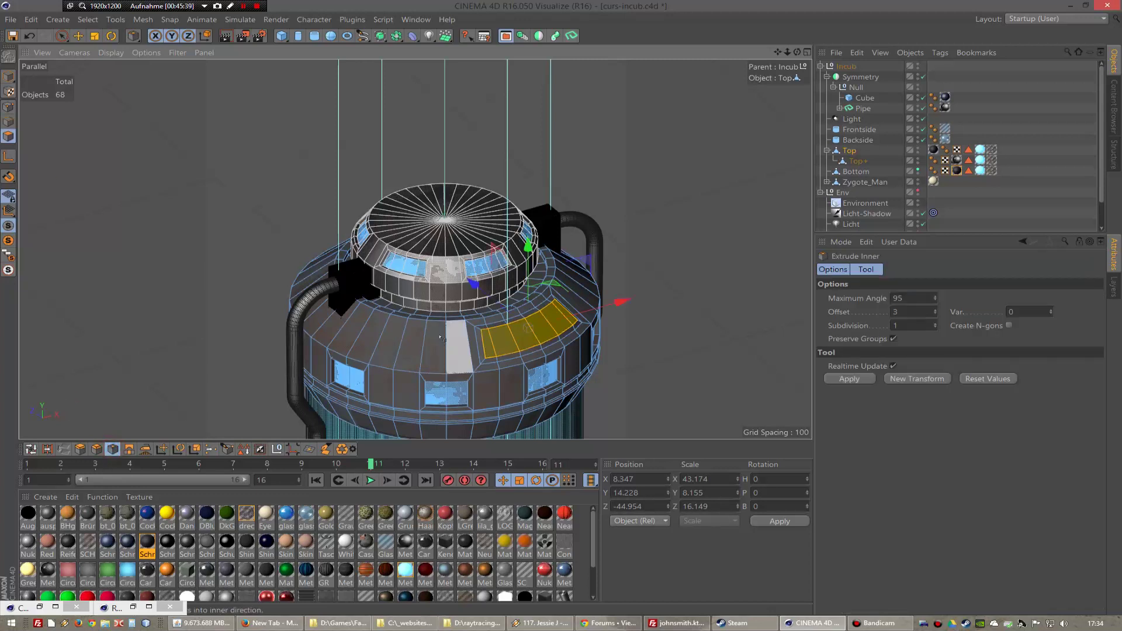
pyautogui.click(62, 36)
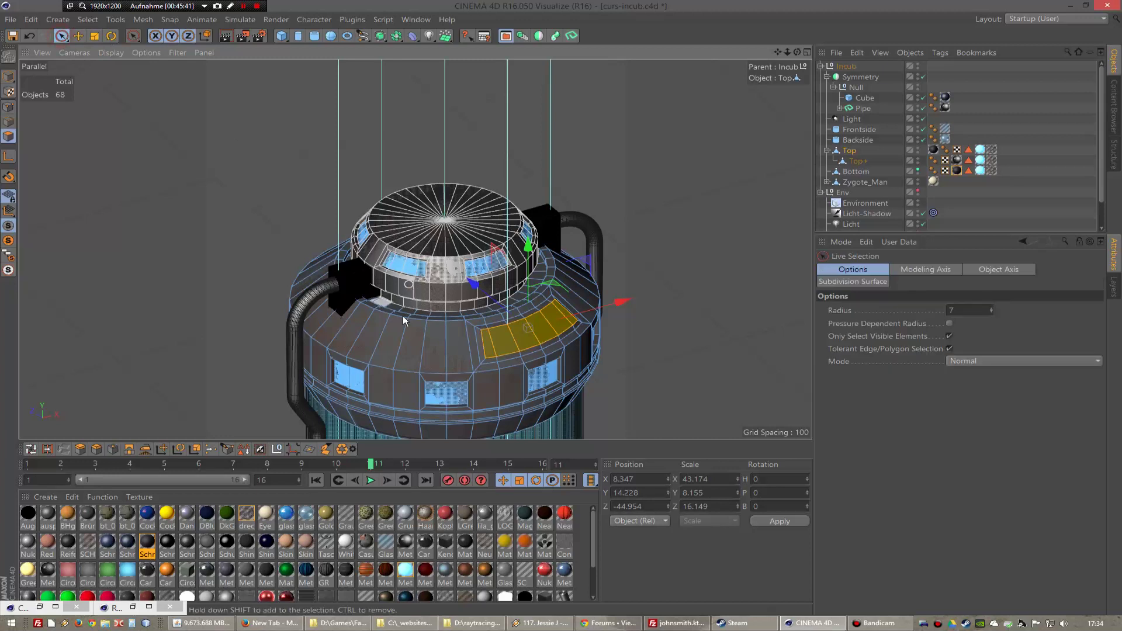
pyautogui.click(432, 347)
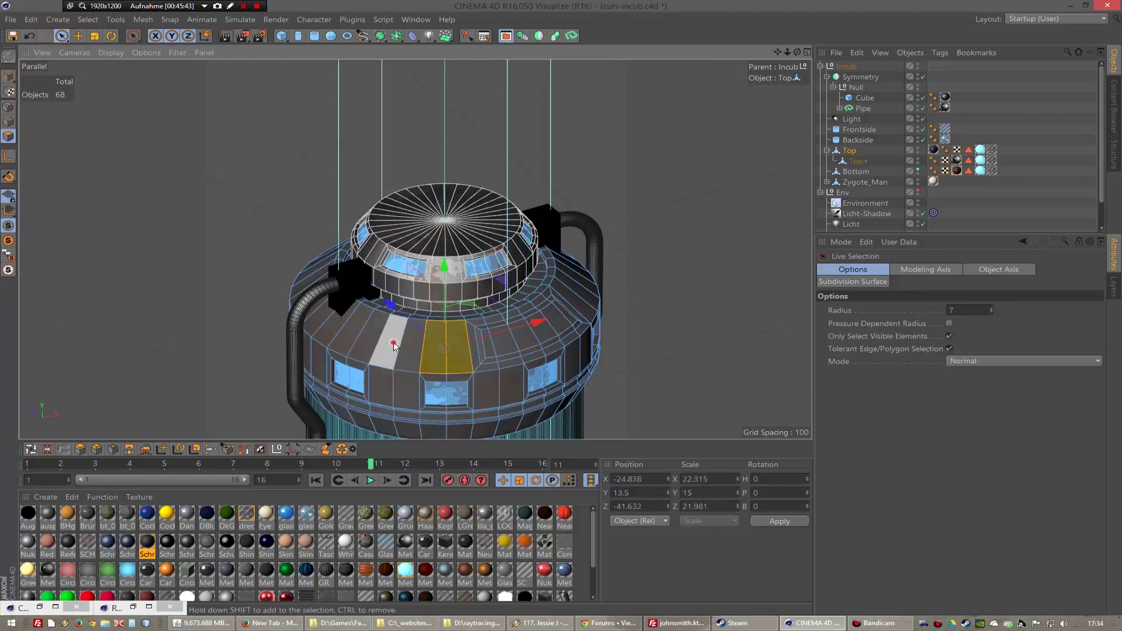
pyautogui.moveTo(395, 342); pyautogui.dragTo(383, 386)
pyautogui.keyDown('shift'); pyautogui.click(403, 386); pyautogui.keyUp('shift')
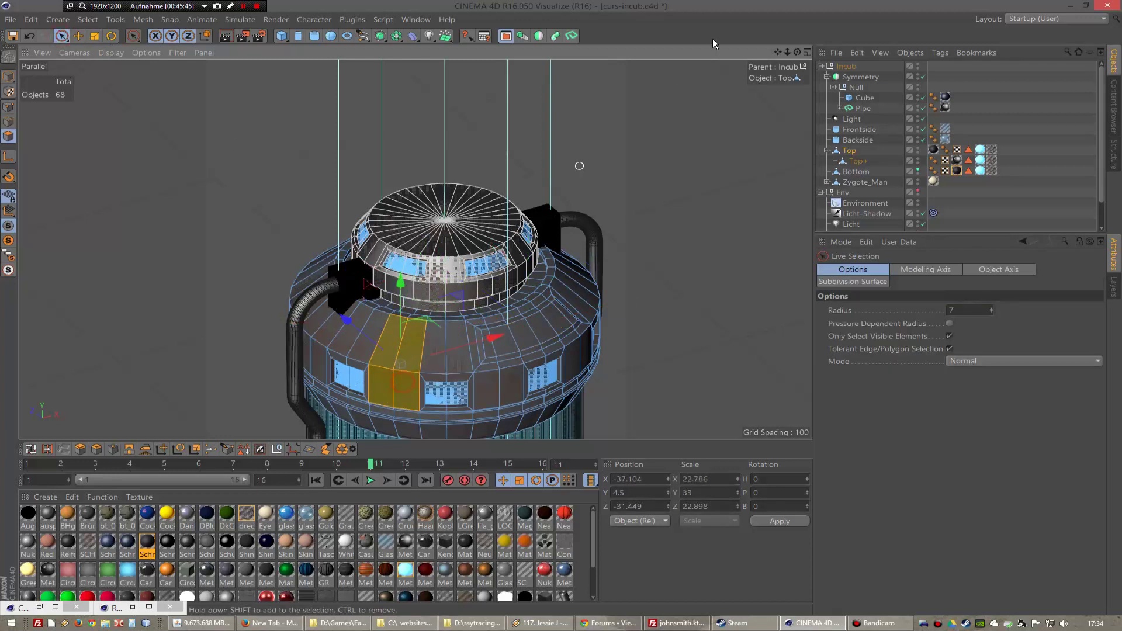
# - Reframe the middle band and apply Extrude Inner to the selected front panel
pyautogui.moveTo(798, 53); pyautogui.dragTo(778, 58)
pyautogui.moveTo(416, 249); pyautogui.dragTo(414, 228)
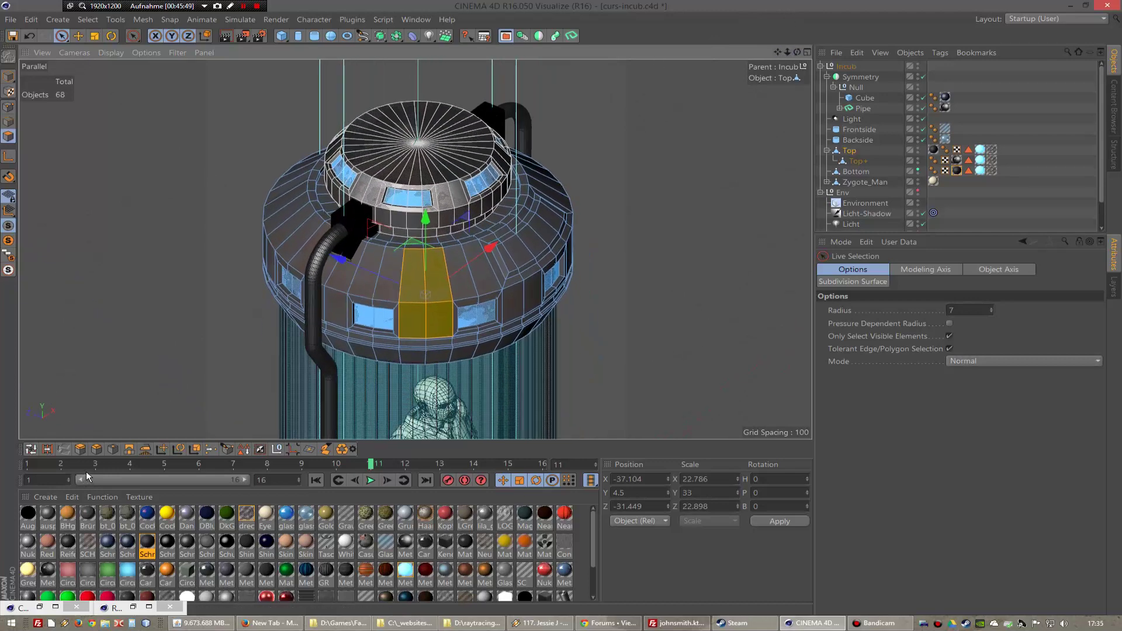
pyautogui.click(114, 451)
pyautogui.click(867, 378)
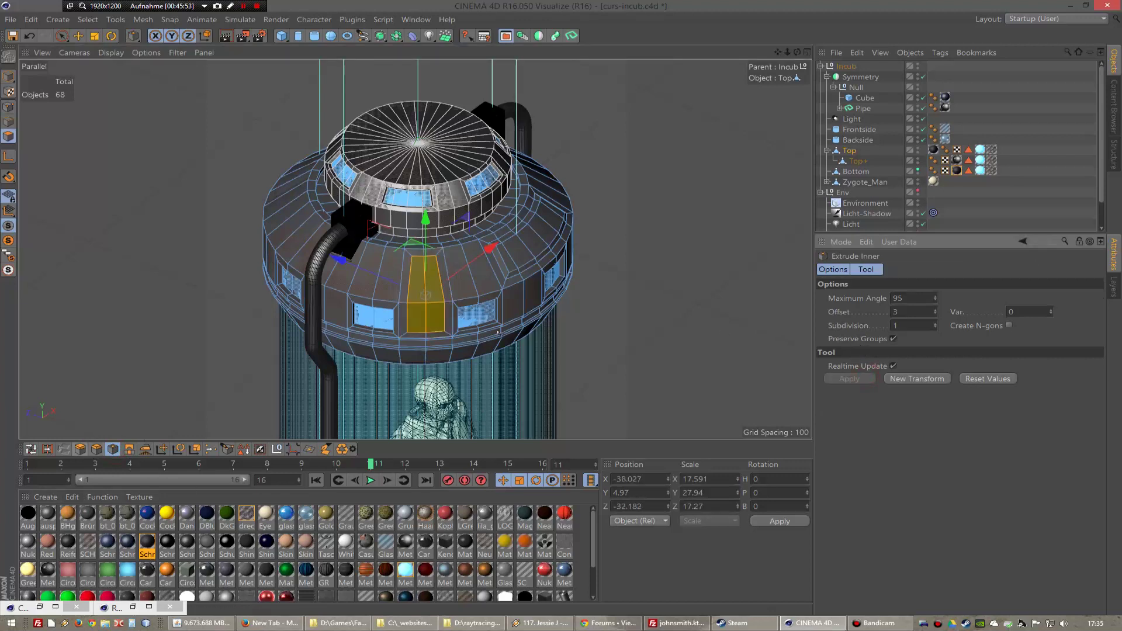
# - Set the inset offset to 2, push the panel inward with a -2 Extrude, then undo it
pyautogui.write('2')
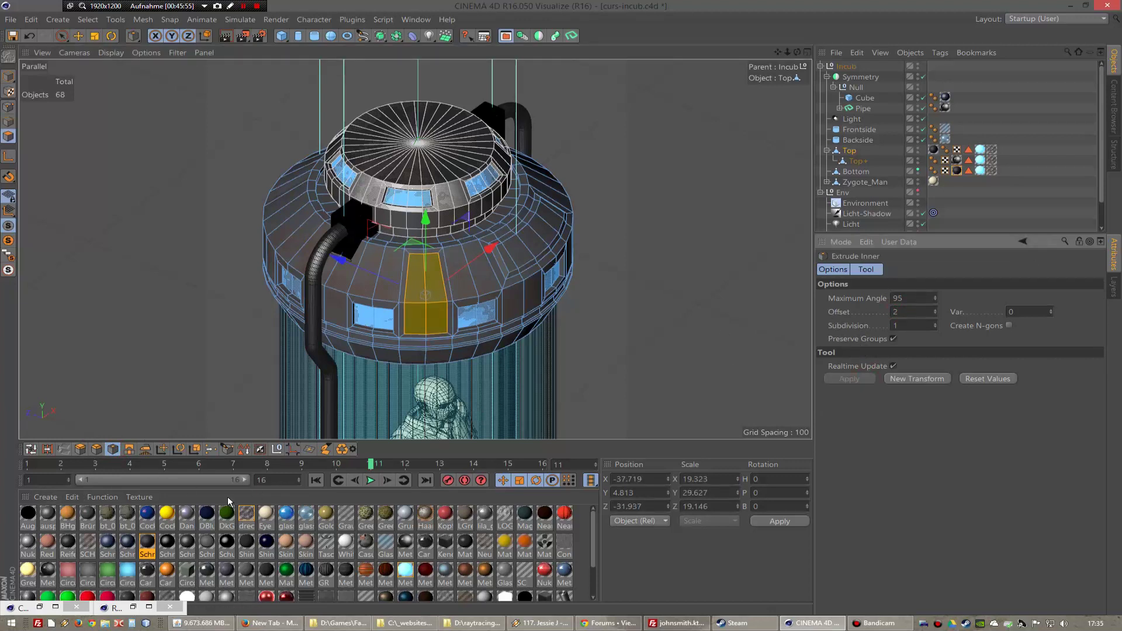
pyautogui.click(81, 450)
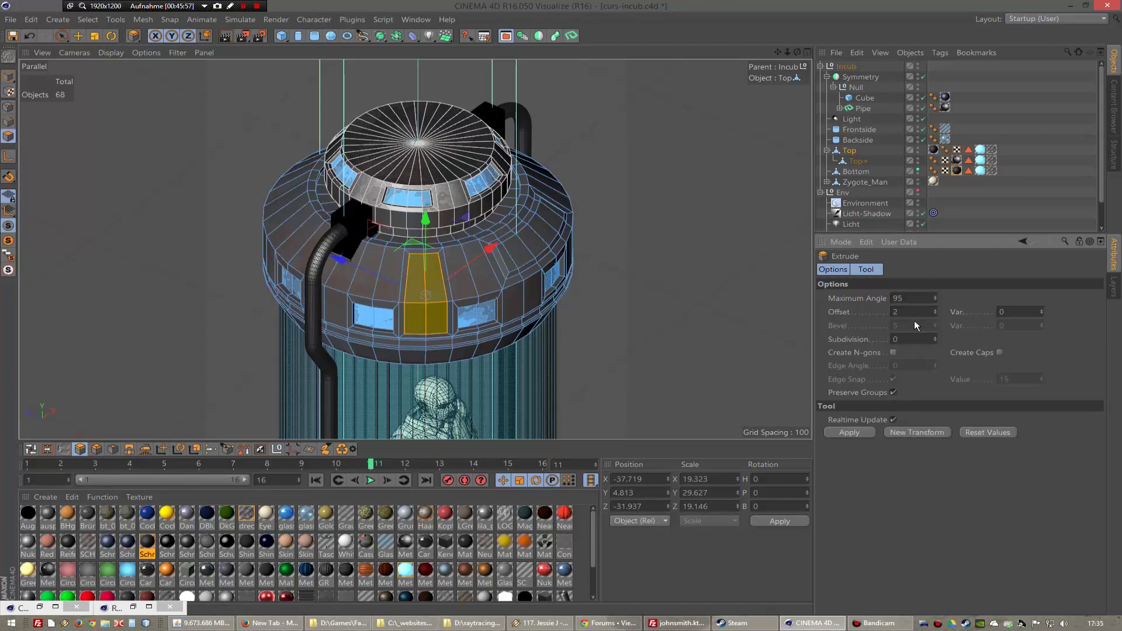
pyautogui.write('-2')
pyautogui.press('Return')
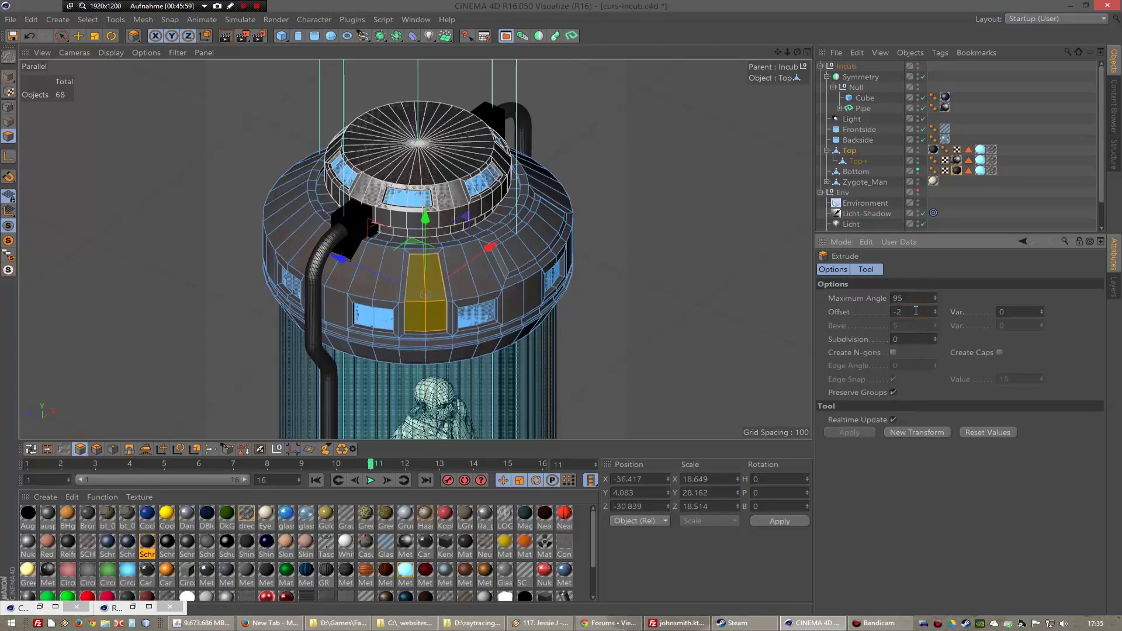
pyautogui.moveTo(798, 52); pyautogui.dragTo(416, 250)
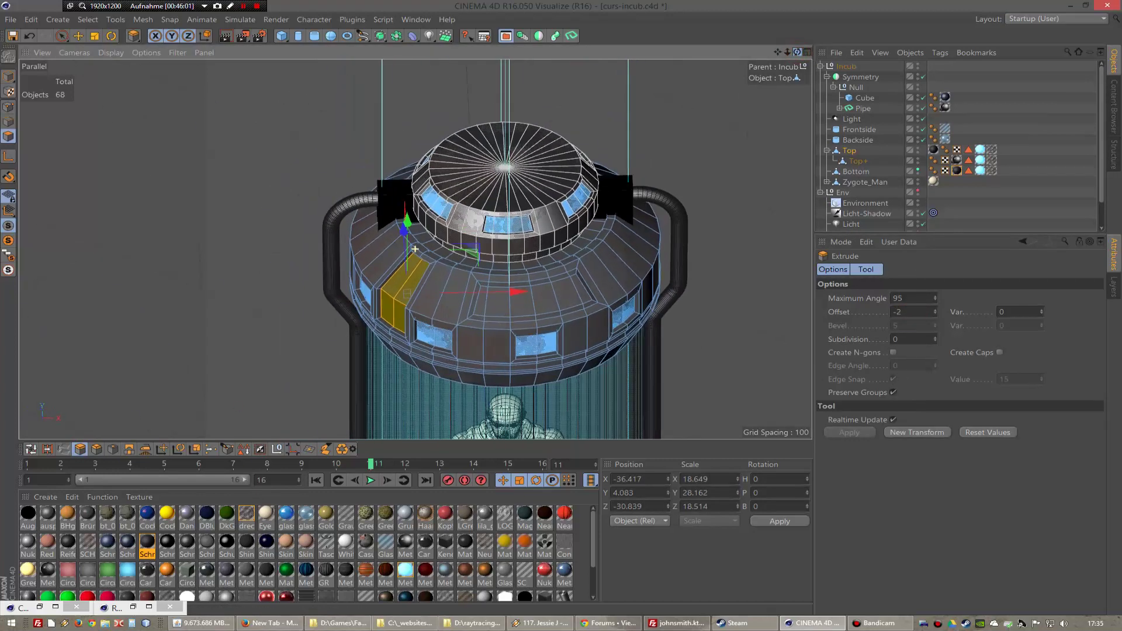
pyautogui.scroll(5, 416, 250)
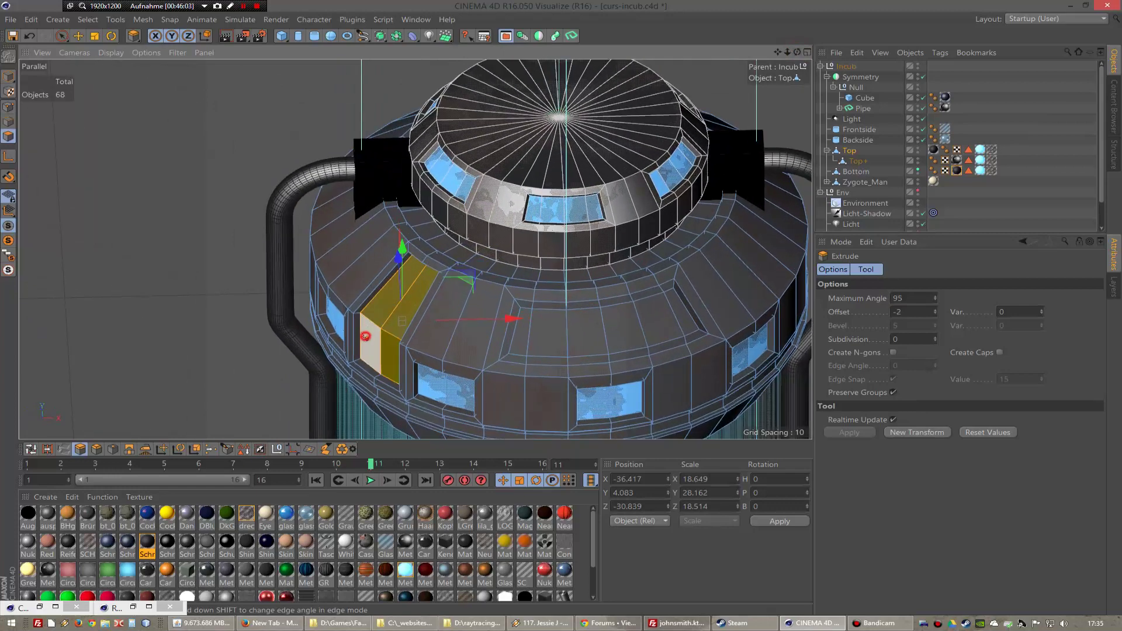
pyautogui.hotkey('ctrl', 'z')
pyautogui.click(389, 354)
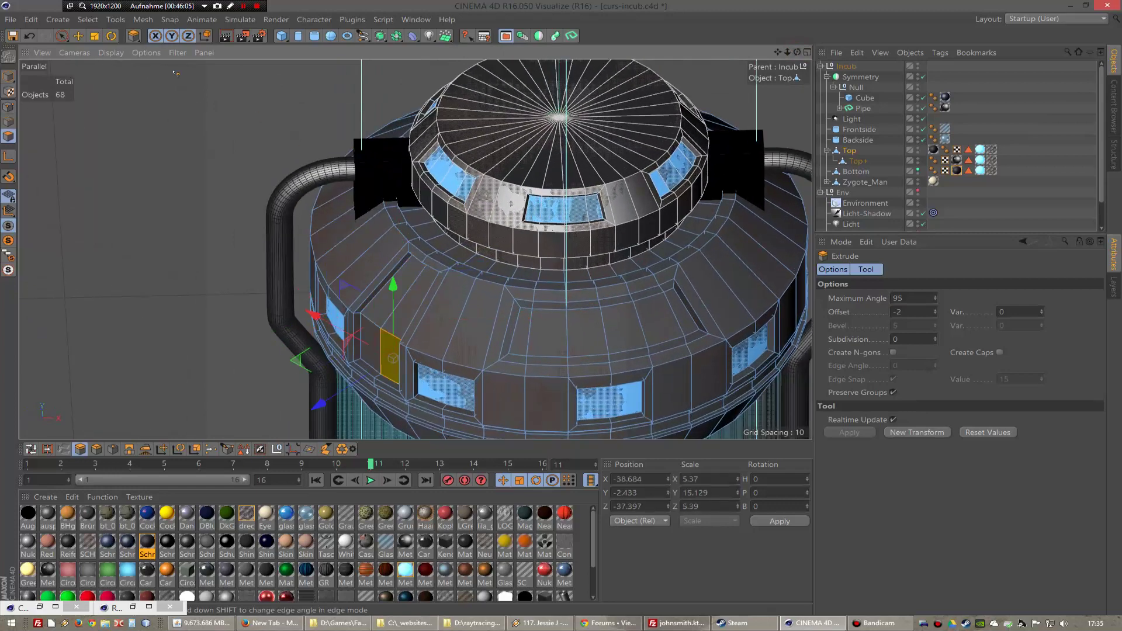
# - Add the neighbouring band polygon to the selection and orbit to face the front panel
pyautogui.click(62, 36)
pyautogui.keyDown('shift'); pyautogui.click(370, 345); pyautogui.keyUp('shift')
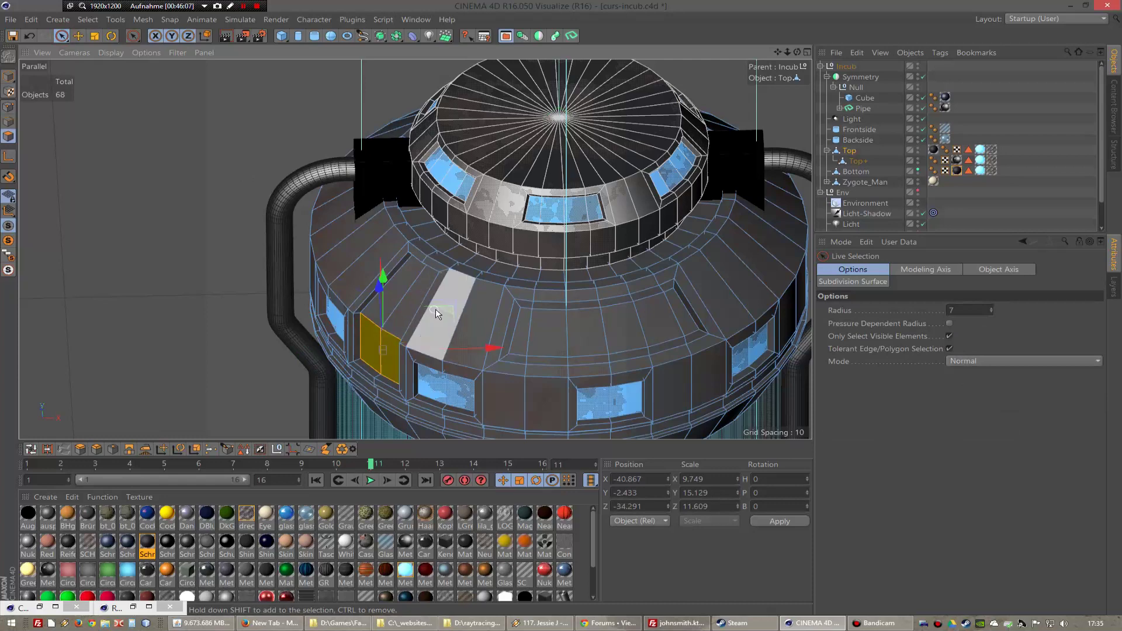
pyautogui.press('F3')
pyautogui.press('F2')
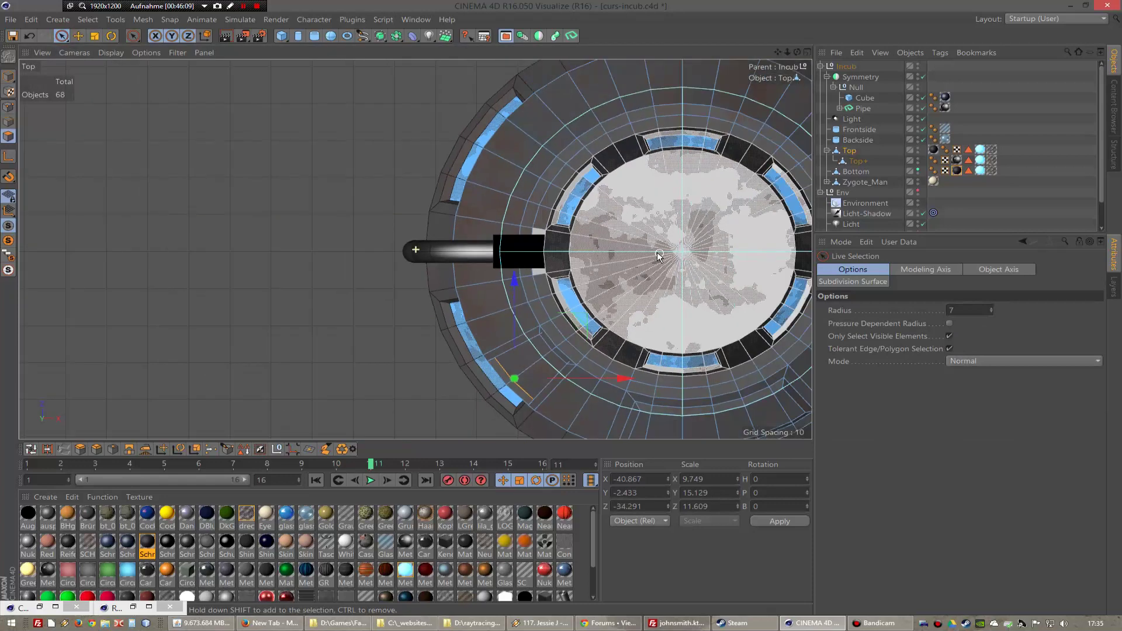
pyautogui.press('F1')
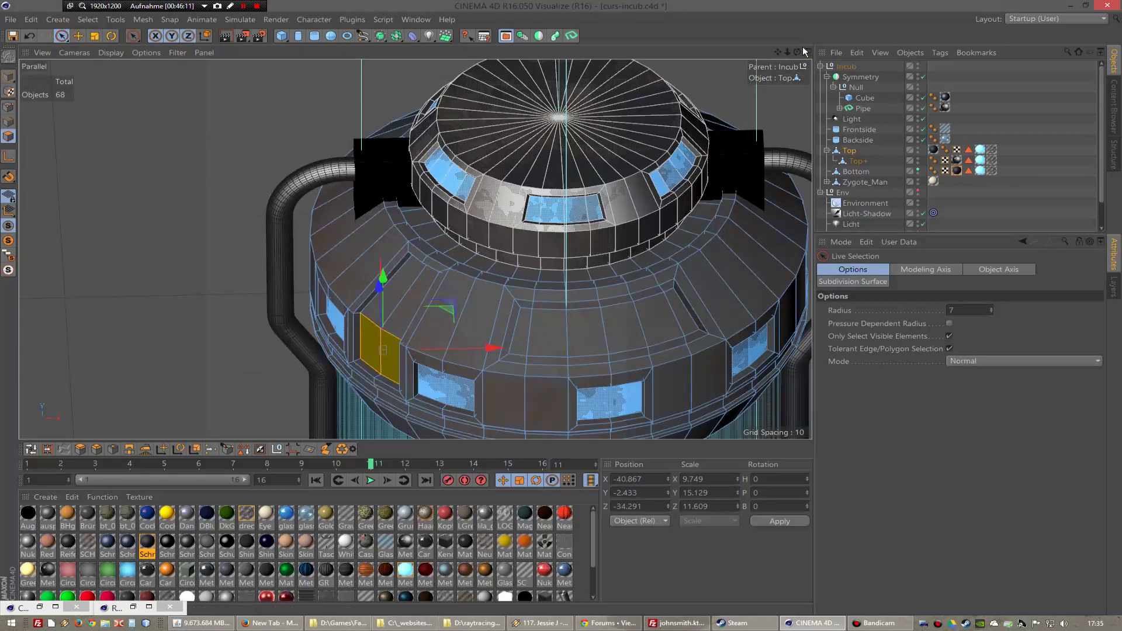
pyautogui.moveTo(804, 52)
pyautogui.mouseDown()
pyautogui.moveTo(415, 249)
pyautogui.moveTo(423, 307)
pyautogui.mouseUp()
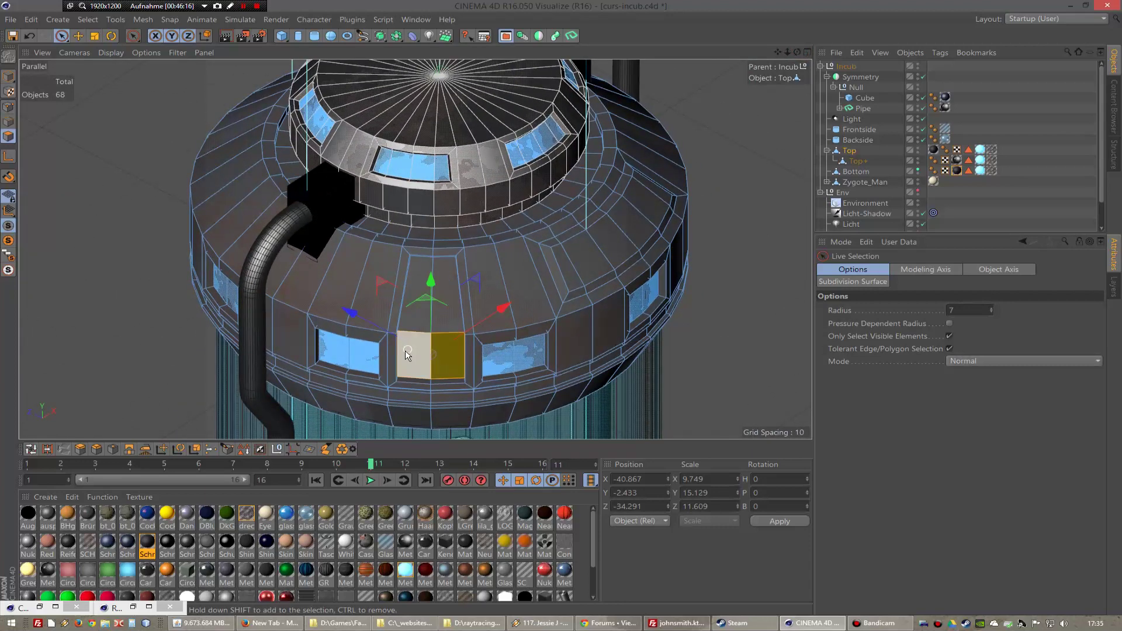
# - Select three vertical edges beside the front panel and shift them 4 units in X, 3 in Z
pyautogui.click(8, 122)
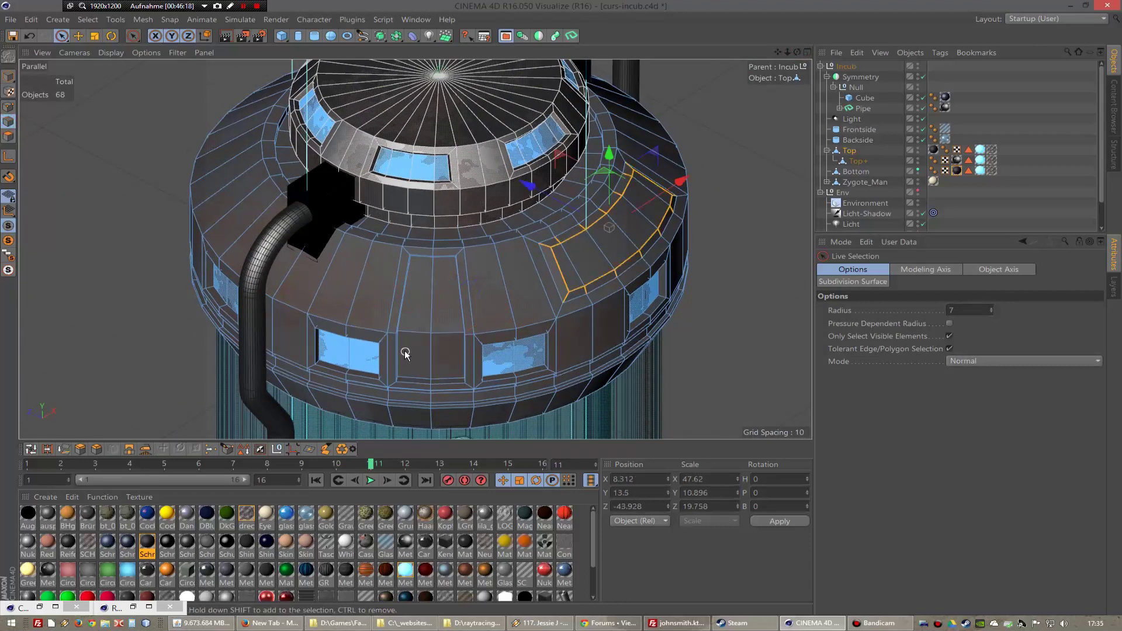
pyautogui.click(430, 351)
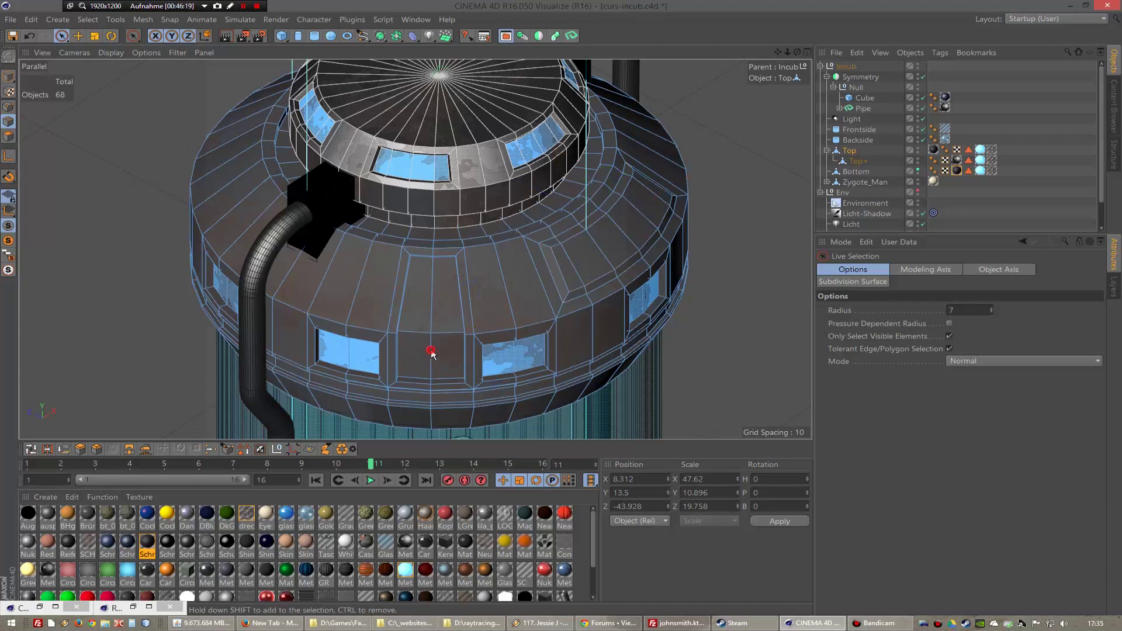
pyautogui.keyDown('shift'); pyautogui.click(461, 351); pyautogui.keyUp('shift')
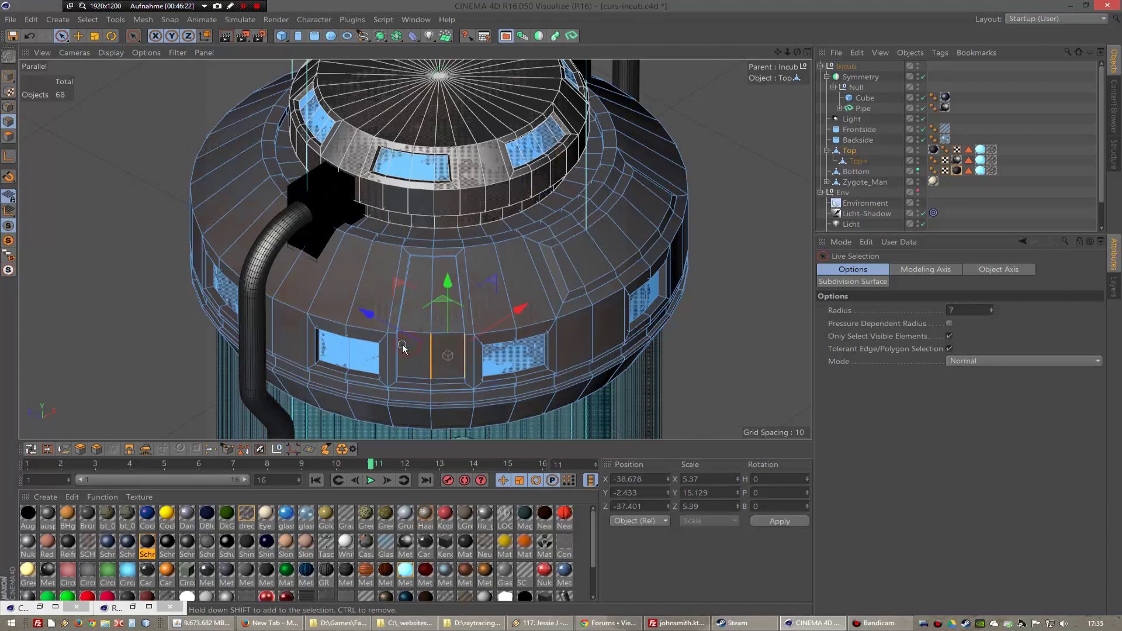
pyautogui.keyDown('shift'); pyautogui.click(404, 348); pyautogui.keyUp('shift')
pyautogui.moveTo(800, 57); pyautogui.dragTo(504, 251)
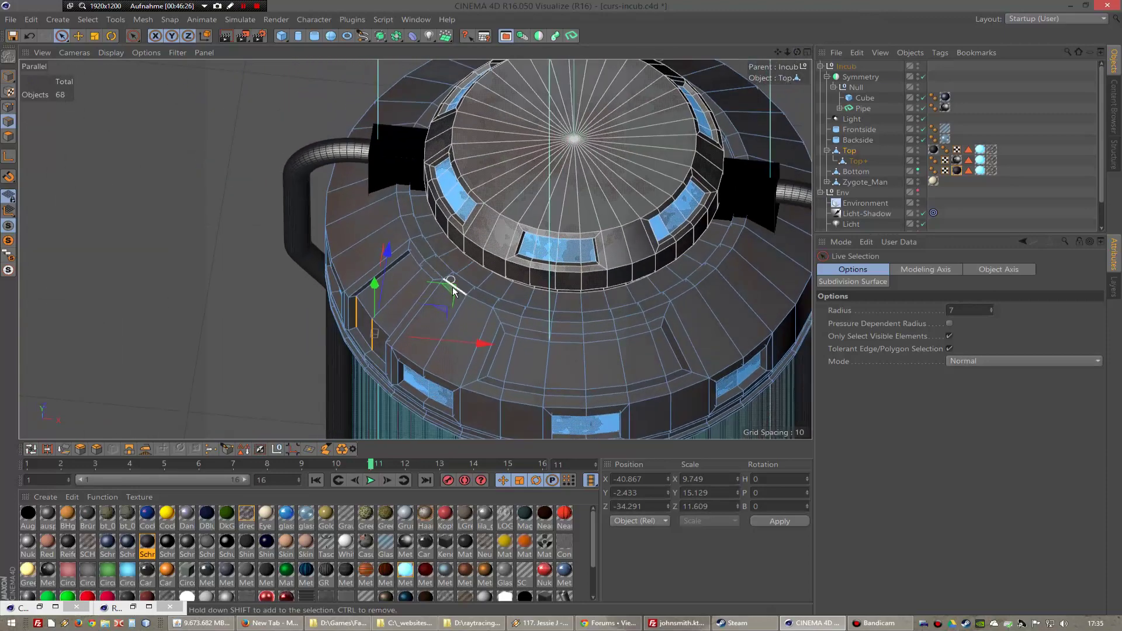
pyautogui.moveTo(453, 291); pyautogui.dragTo(694, 152)
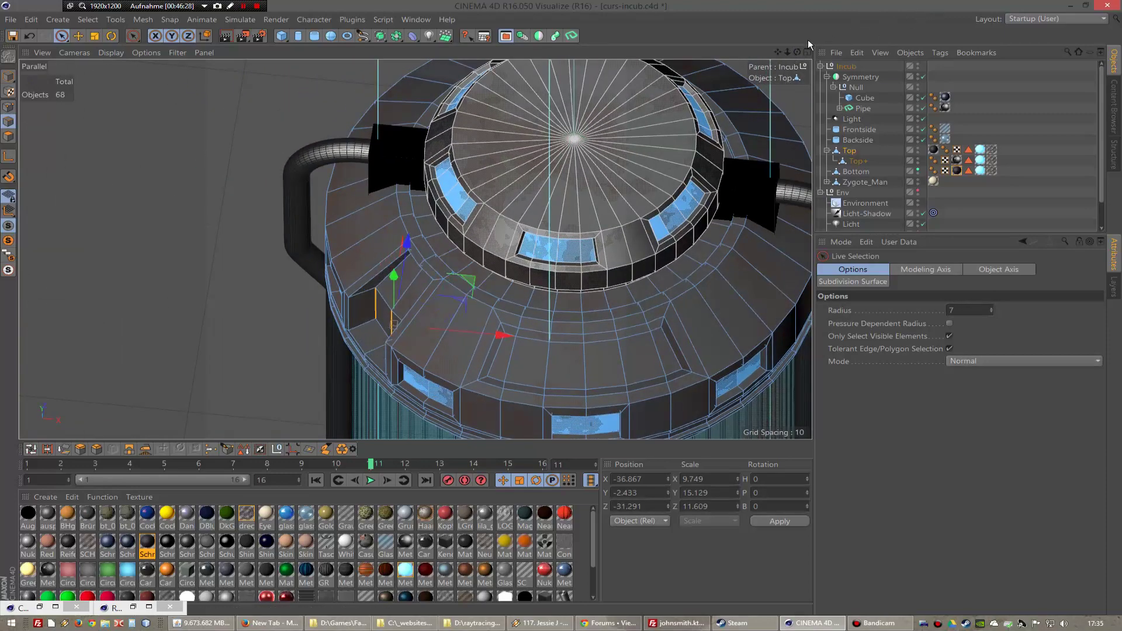
pyautogui.moveTo(796, 51); pyautogui.dragTo(83, 99)
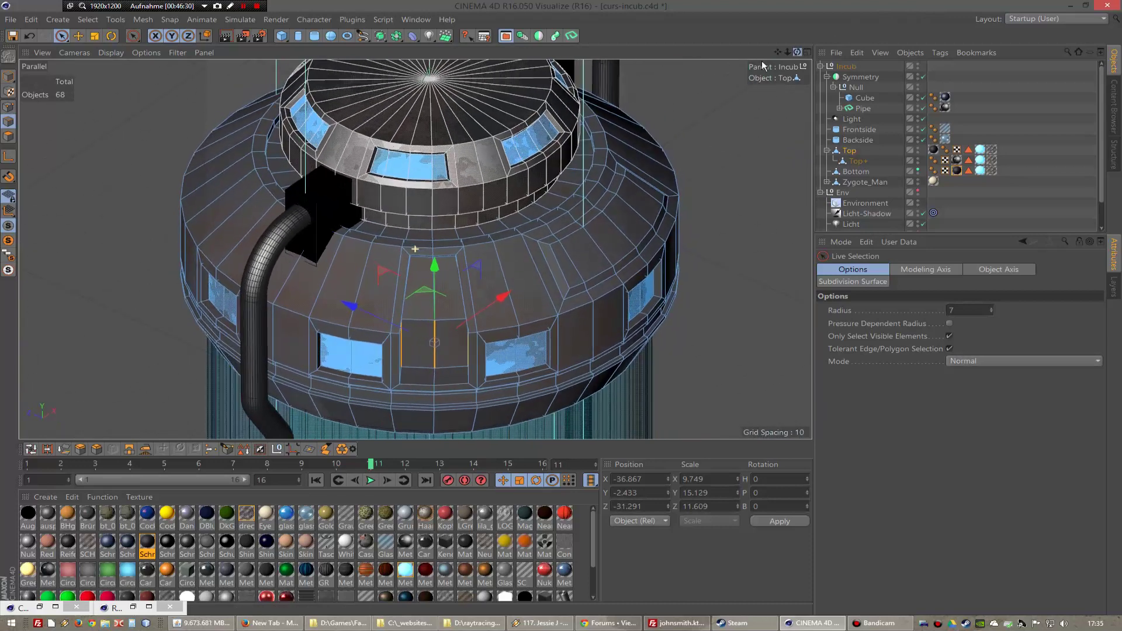
pyautogui.press('t')
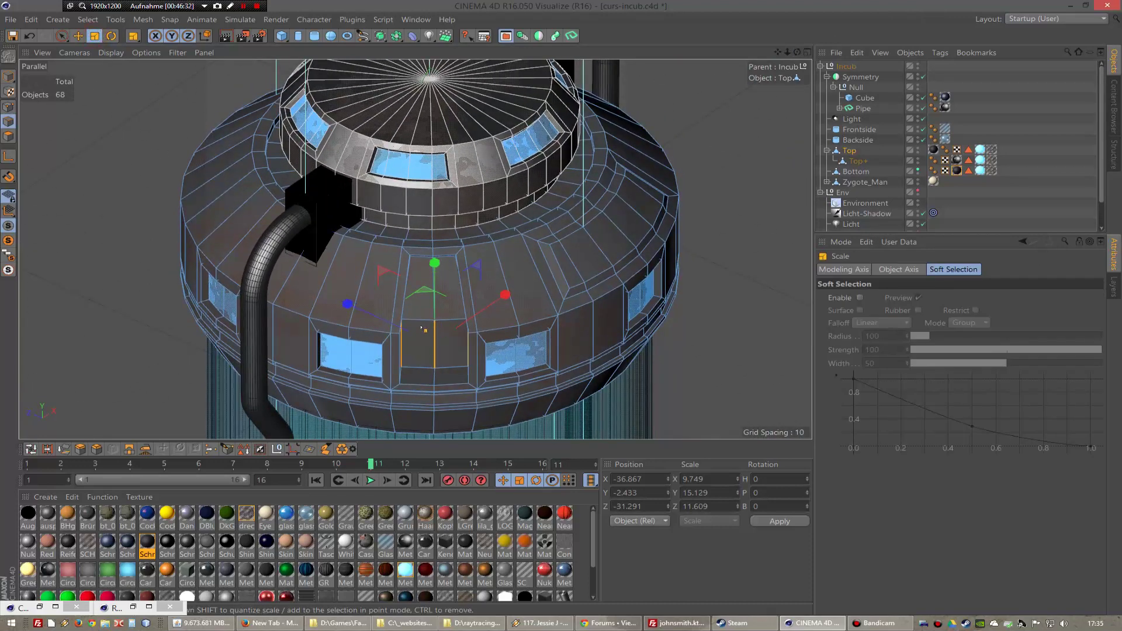
# - Reselect the vertical edges at the window gap and beside the right window
pyautogui.click(61, 36)
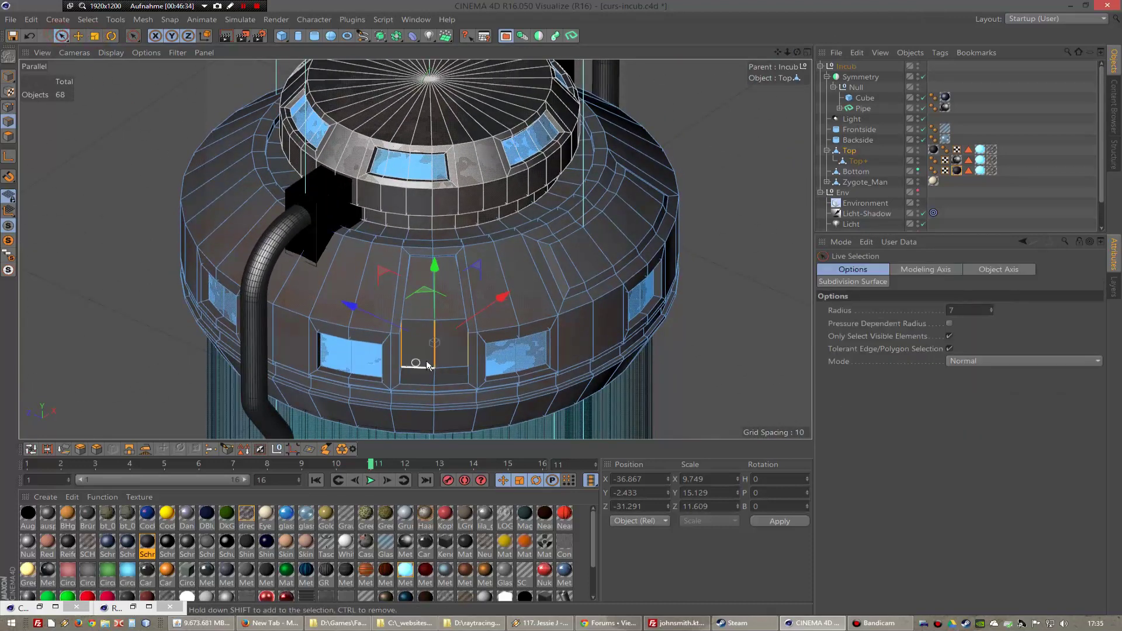
pyautogui.click(409, 355)
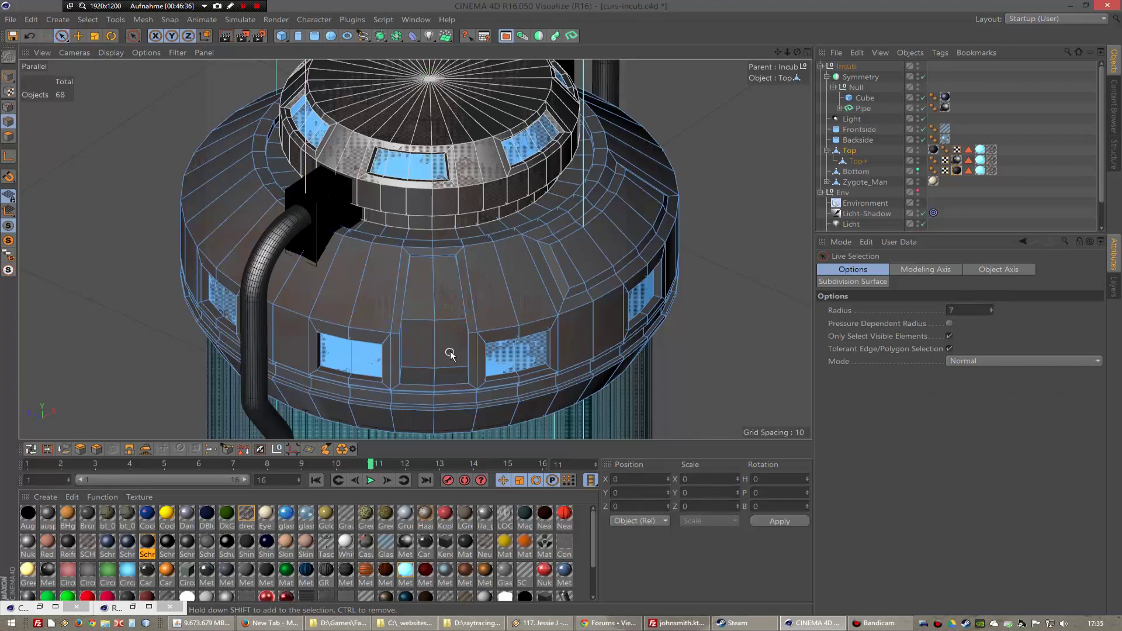
pyautogui.moveTo(801, 55); pyautogui.dragTo(515, 226)
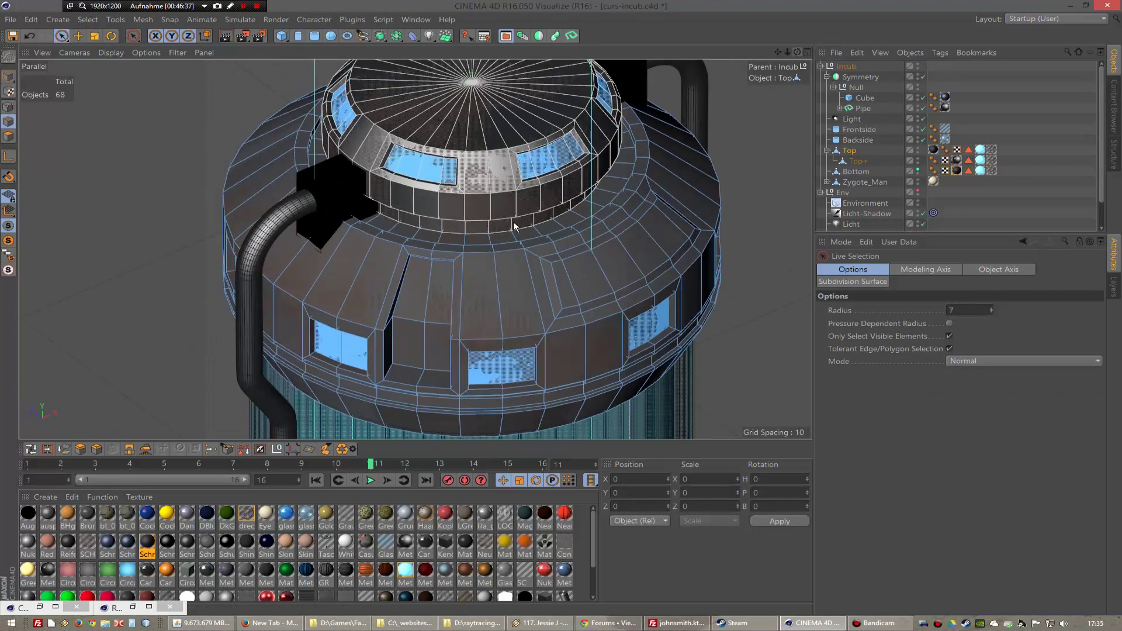
pyautogui.click(393, 336)
pyautogui.moveTo(797, 52); pyautogui.dragTo(744, 118)
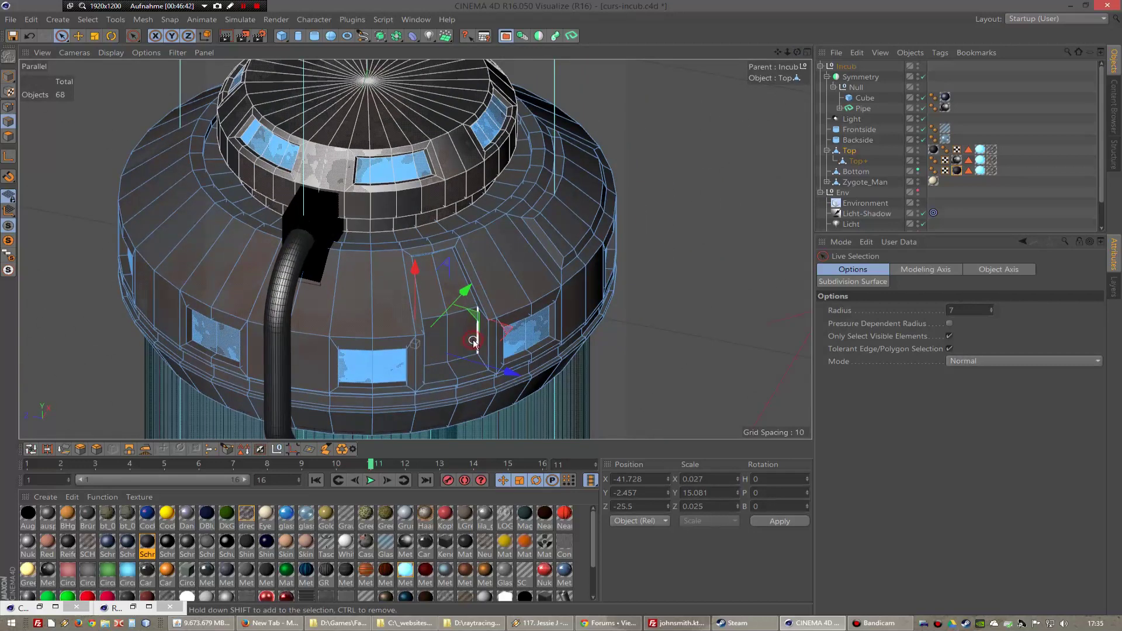
pyautogui.click(477, 343)
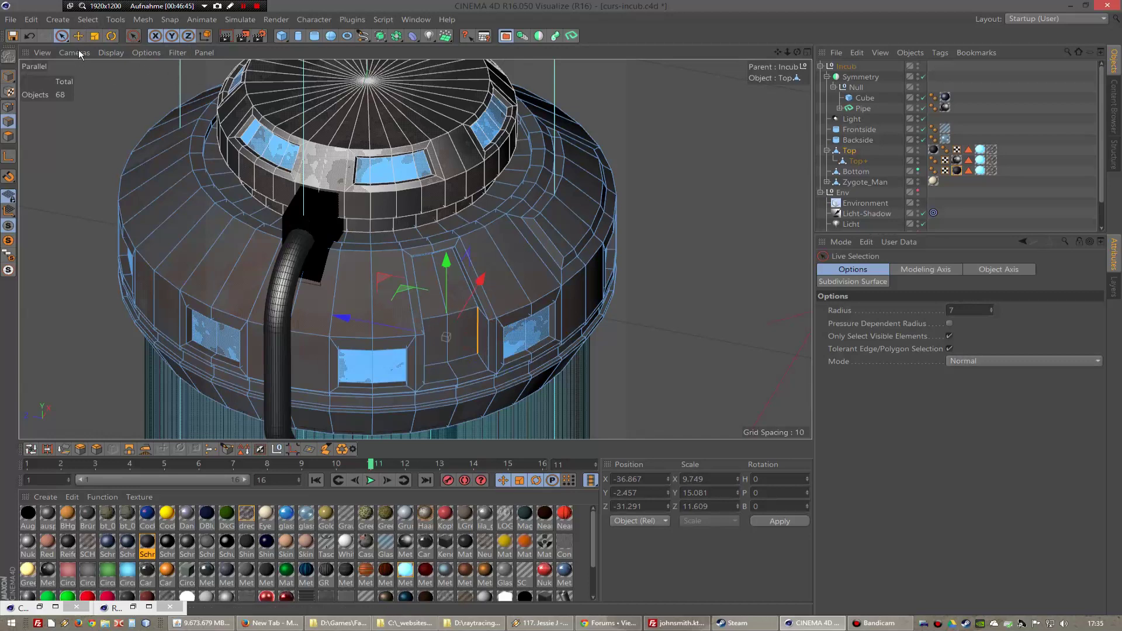
# - Scale the selected edges down to X 8.058 and Z 9.055, then inspect the reshaped recess
pyautogui.click(96, 37)
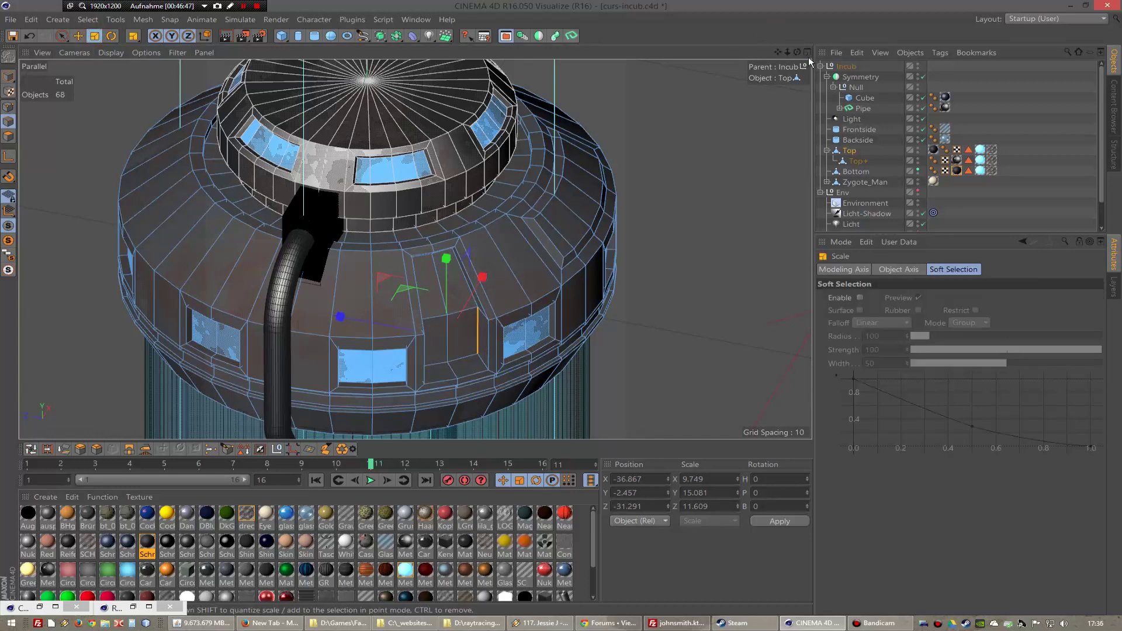
pyautogui.moveTo(404, 257)
pyautogui.keyDown('alt'); pyautogui.mouseDown()
pyautogui.moveTo(416, 249)
pyautogui.moveTo(444, 275)
pyautogui.mouseUp(); pyautogui.keyUp('alt')
pyautogui.moveTo(512, 301); pyautogui.dragTo(491, 306)
pyautogui.moveTo(355, 293); pyautogui.dragTo(371, 300)
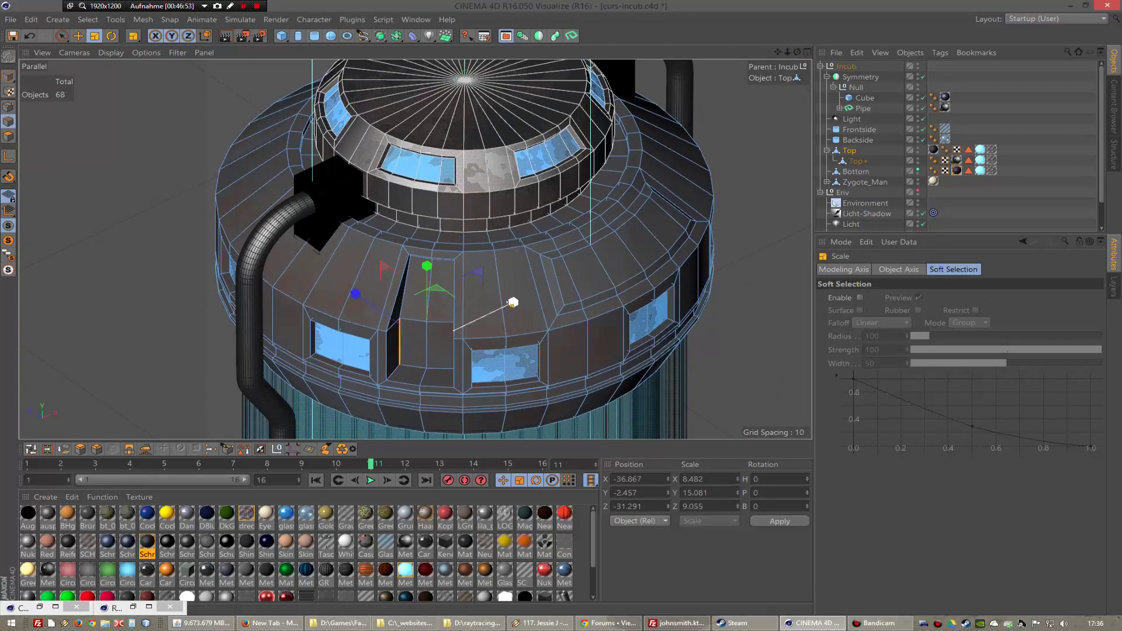
pyautogui.moveTo(508, 302); pyautogui.dragTo(506, 305)
pyautogui.moveTo(797, 53); pyautogui.dragTo(777, 59)
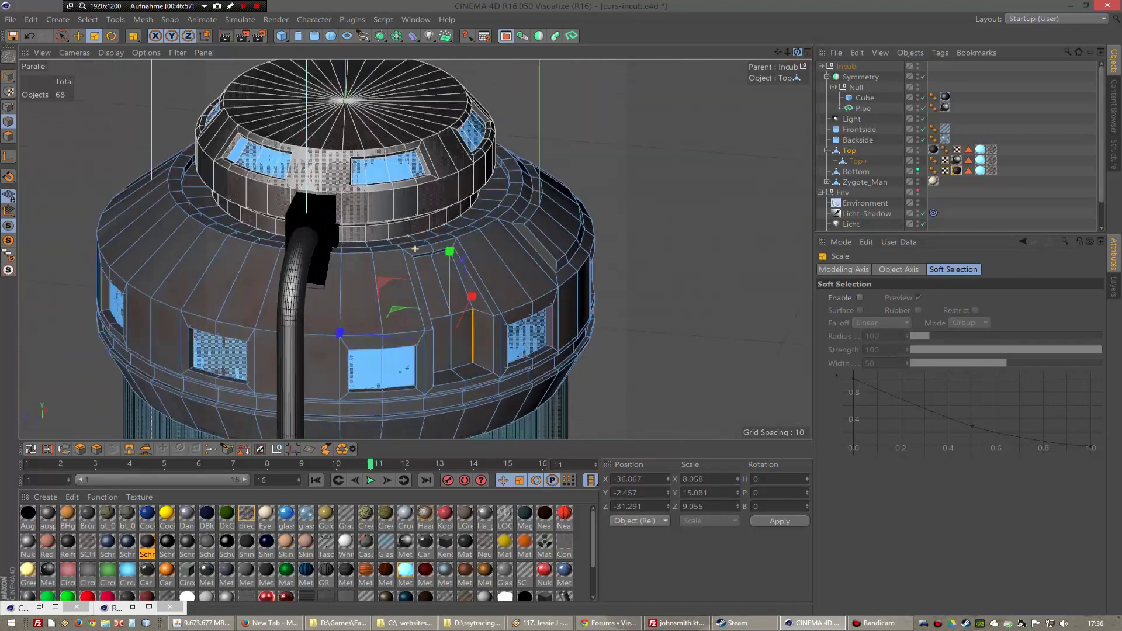
pyautogui.moveTo(415, 249); pyautogui.dragTo(395, 30)
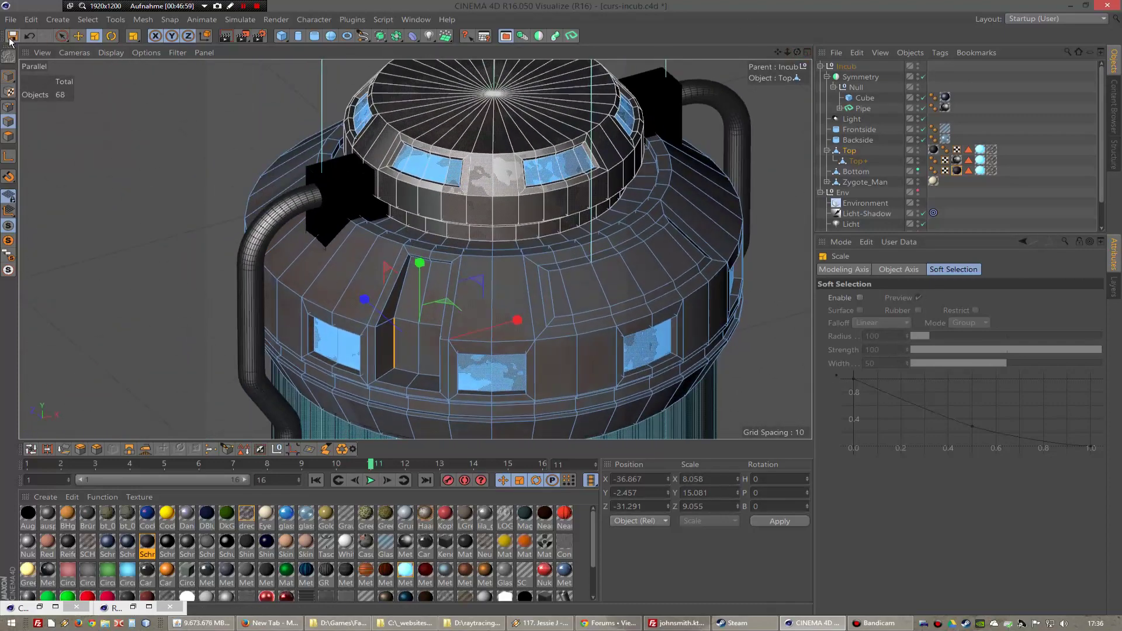
# - Add a default Cylinder (radius 50, height 200) and check a preview render of the incubator
pyautogui.click(298, 35)
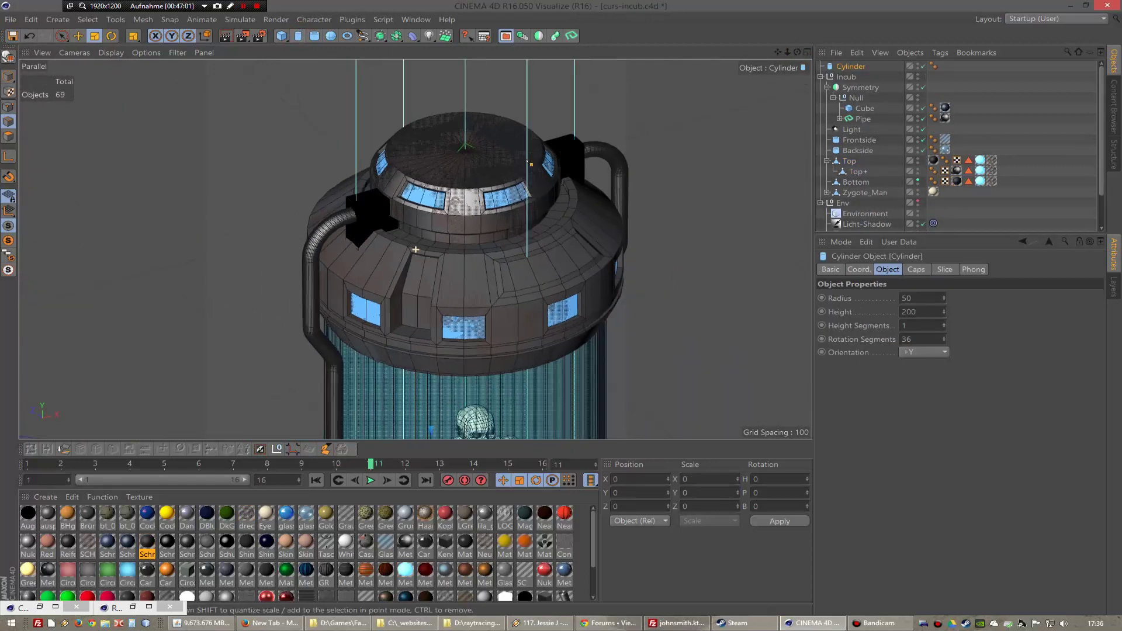
pyautogui.scroll(-5, 415, 249)
pyautogui.scroll(-3, 415, 249)
pyautogui.click(242, 35)
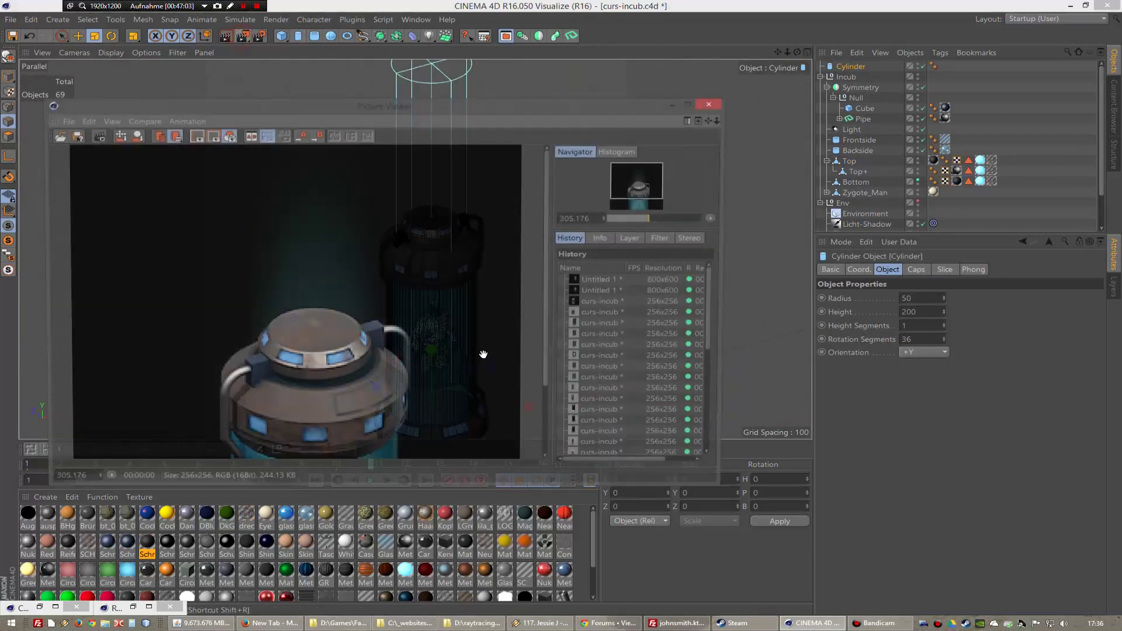
pyautogui.scroll(3, 297, 405)
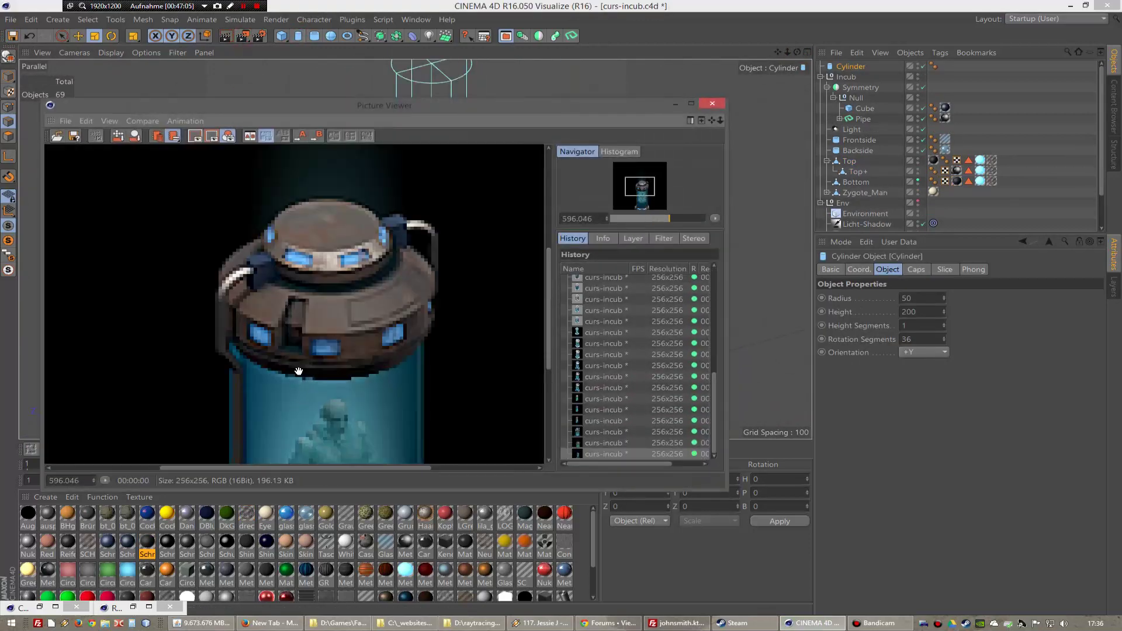
pyautogui.scroll(-2, 297, 332)
pyautogui.scroll(-1, 297, 332)
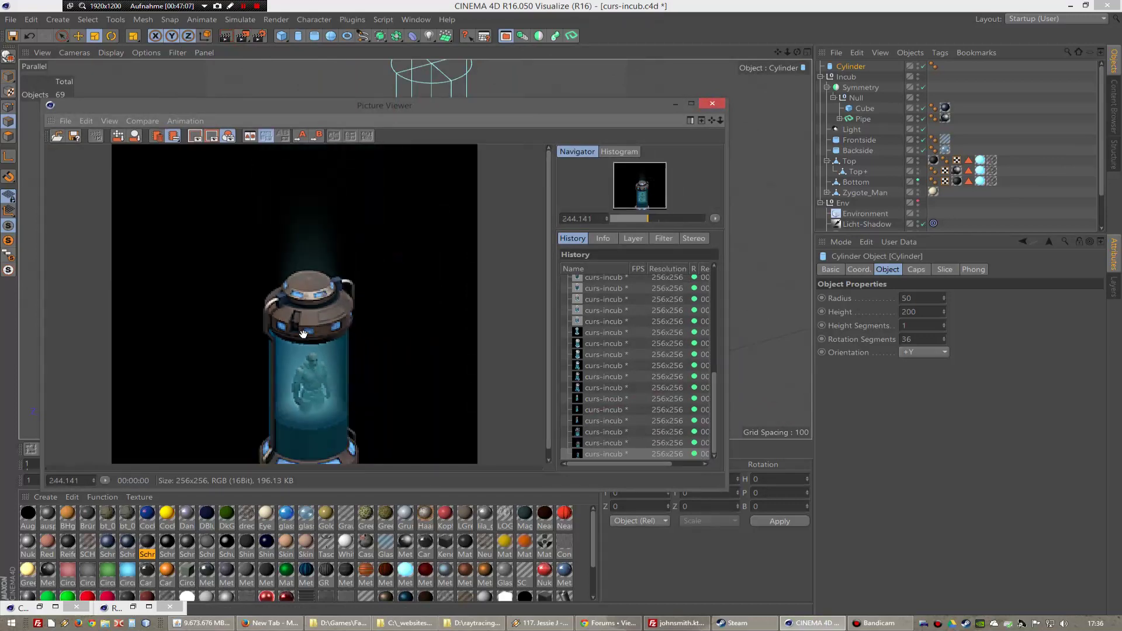
pyautogui.scroll(-2, 406, 231)
# - Close the preview and delete the accidentally added extra Cylinder.1
pyautogui.click(712, 103)
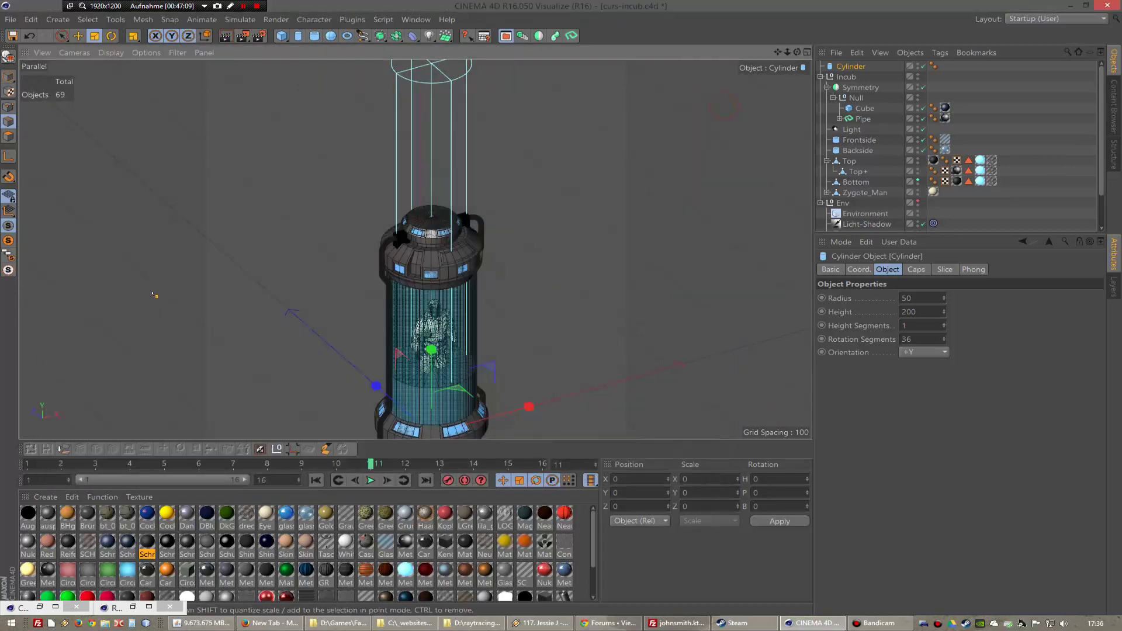
pyautogui.scroll(3, 415, 250)
pyautogui.scroll(3, 415, 249)
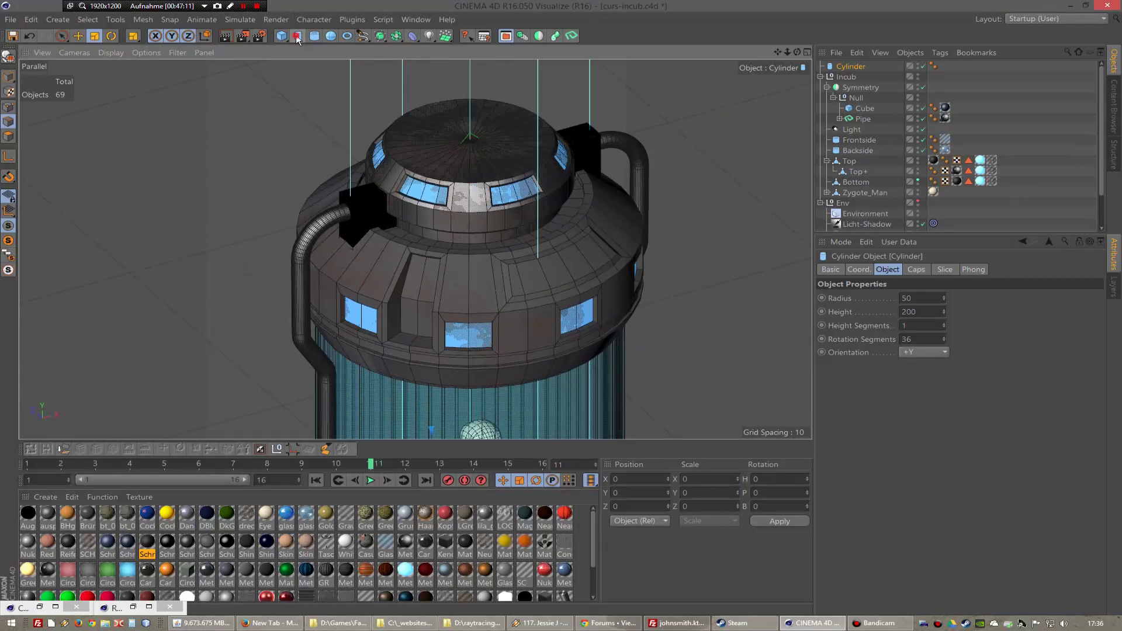
pyautogui.click(298, 36)
pyautogui.click(866, 67)
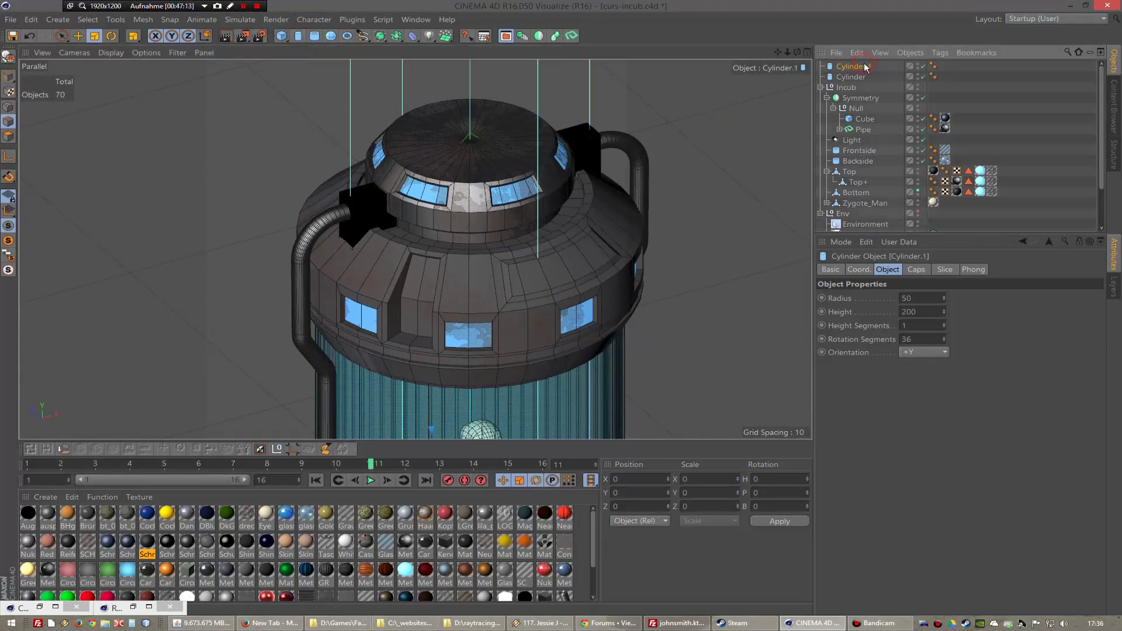
pyautogui.press('Delete')
# - Slide the cylinder over the ring's recess in Top view and raise it in Right view
pyautogui.press('F2')
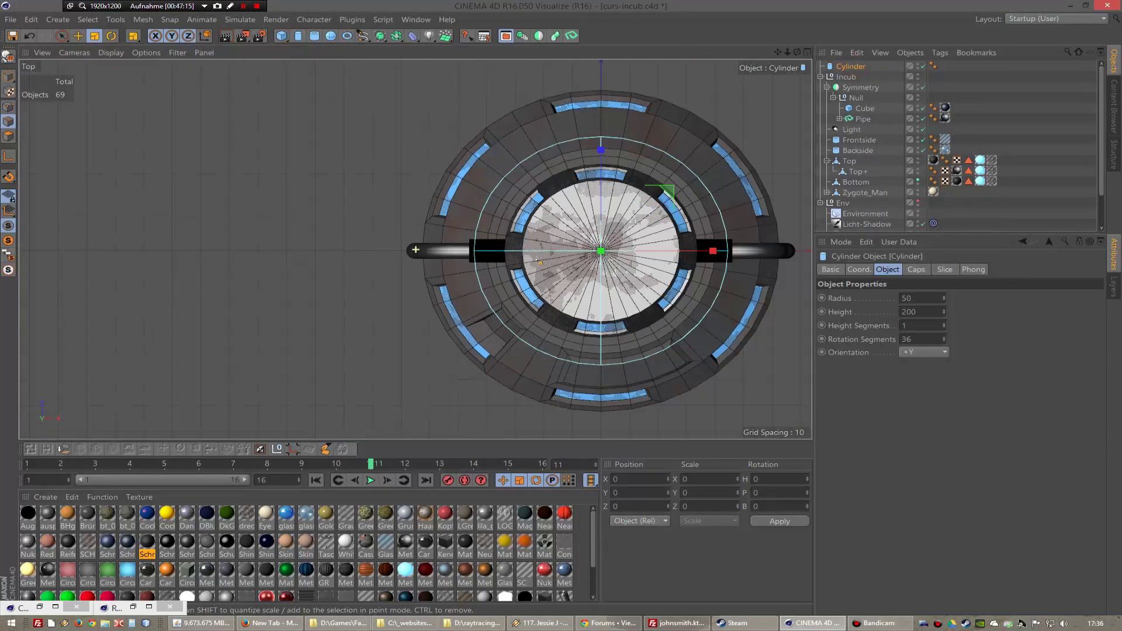
pyautogui.click(62, 36)
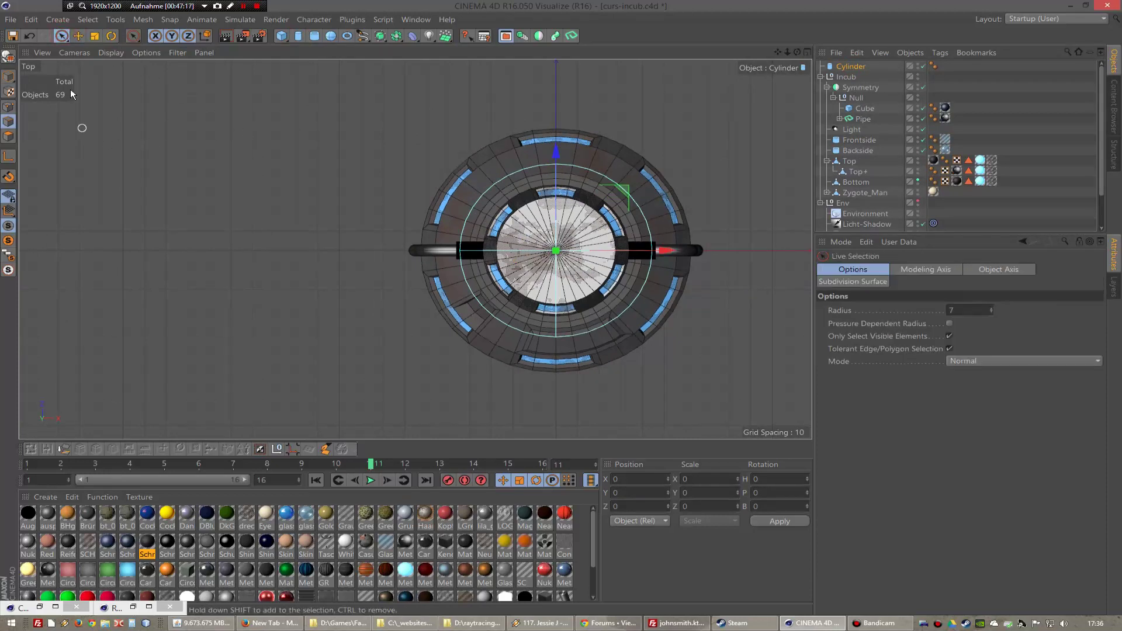
pyautogui.moveTo(631, 195); pyautogui.dragTo(549, 256)
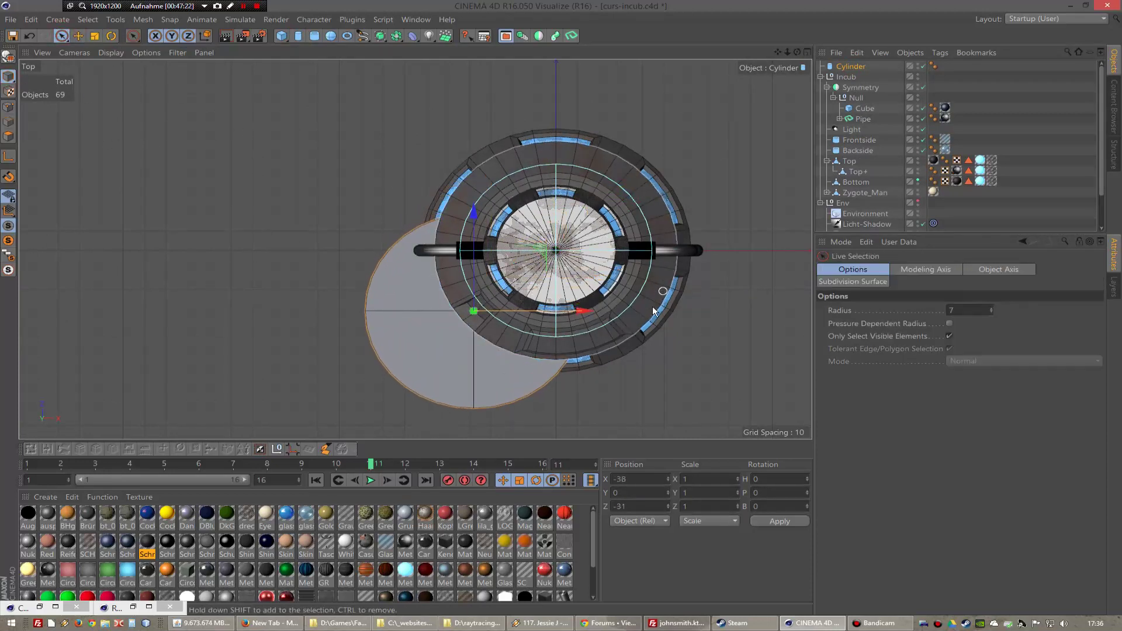
pyautogui.press('F3')
pyautogui.moveTo(375, 270); pyautogui.dragTo(375, 125)
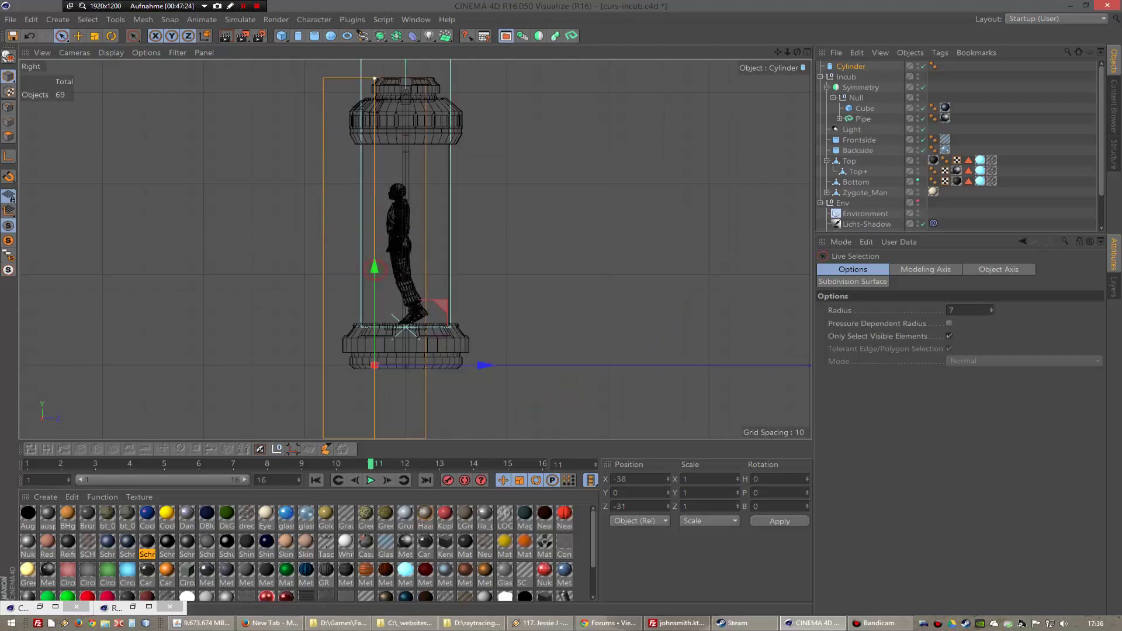
# - Set the cylinder to height 20, radius 5 and 18 rotation segments
pyautogui.click(855, 67)
pyautogui.doubleClick(924, 313)
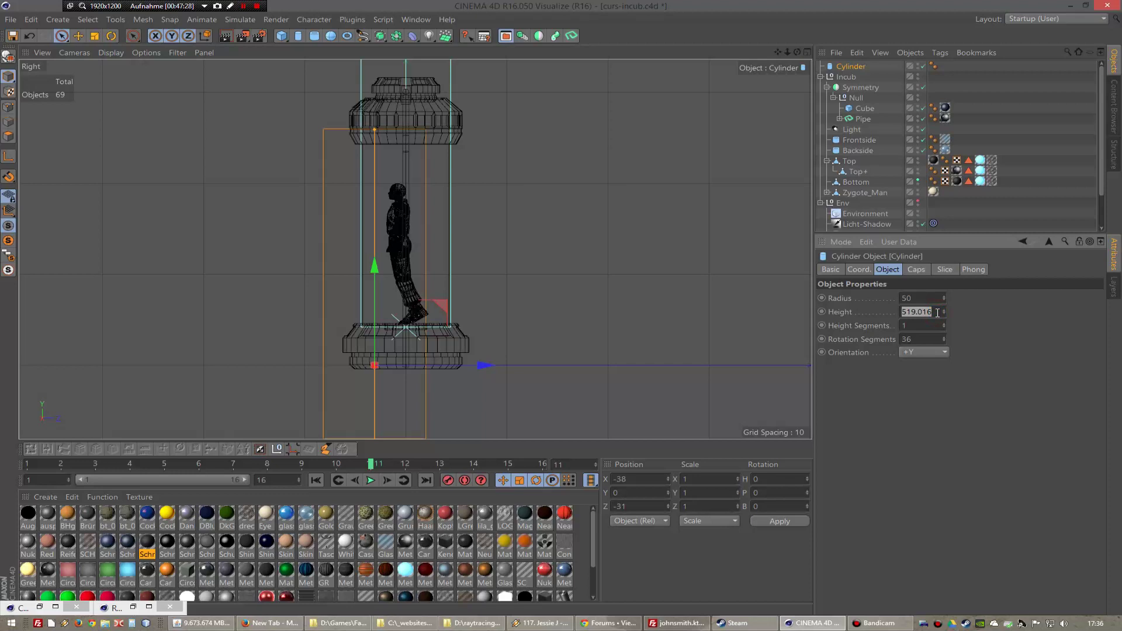
pyautogui.write('20')
pyautogui.click(937, 299)
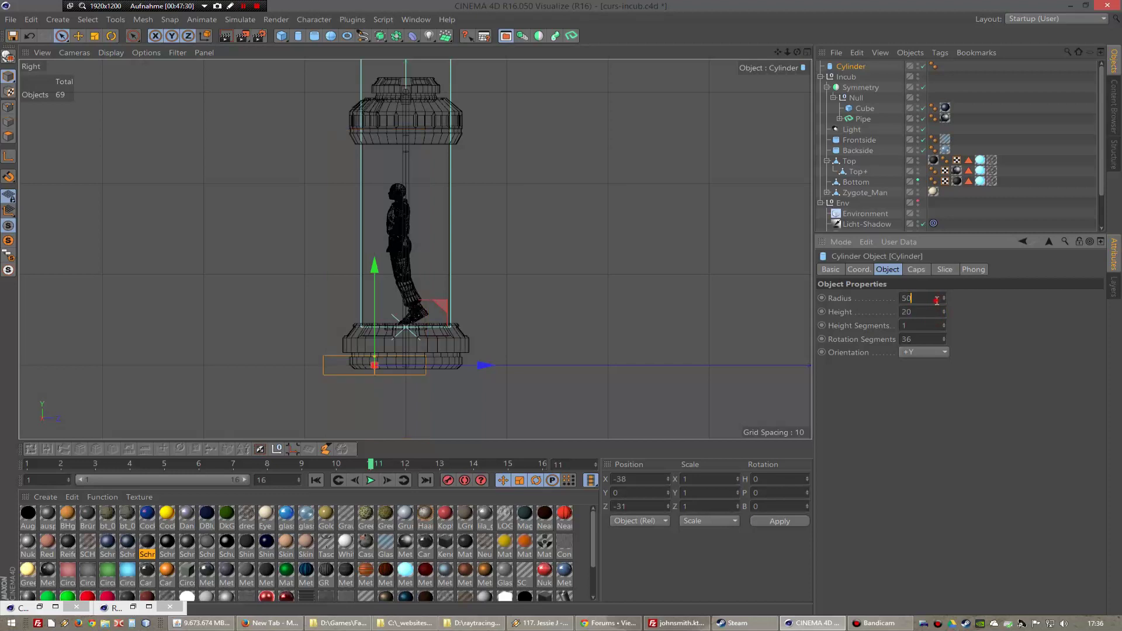
pyautogui.click(921, 338)
pyautogui.write('18')
pyautogui.moveTo(375, 271)
pyautogui.mouseDown()
pyautogui.moveTo(363, 223)
pyautogui.moveTo(376, 275)
pyautogui.mouseUp()
# - Fine-tune the post's placement into the upper-ring recess at X -36, Y 270, Z -30
pyautogui.middleClick(380, 298)
pyautogui.middleClick(424, 230)
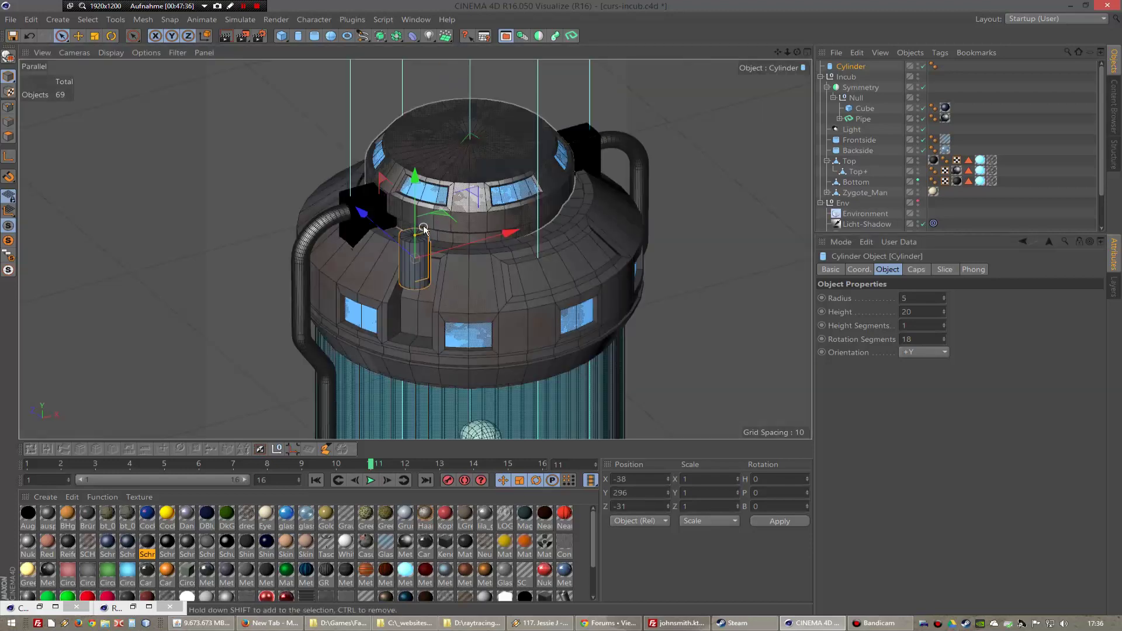
pyautogui.press('F2')
pyautogui.scroll(2, 546, 339)
pyautogui.scroll(4, 584, 337)
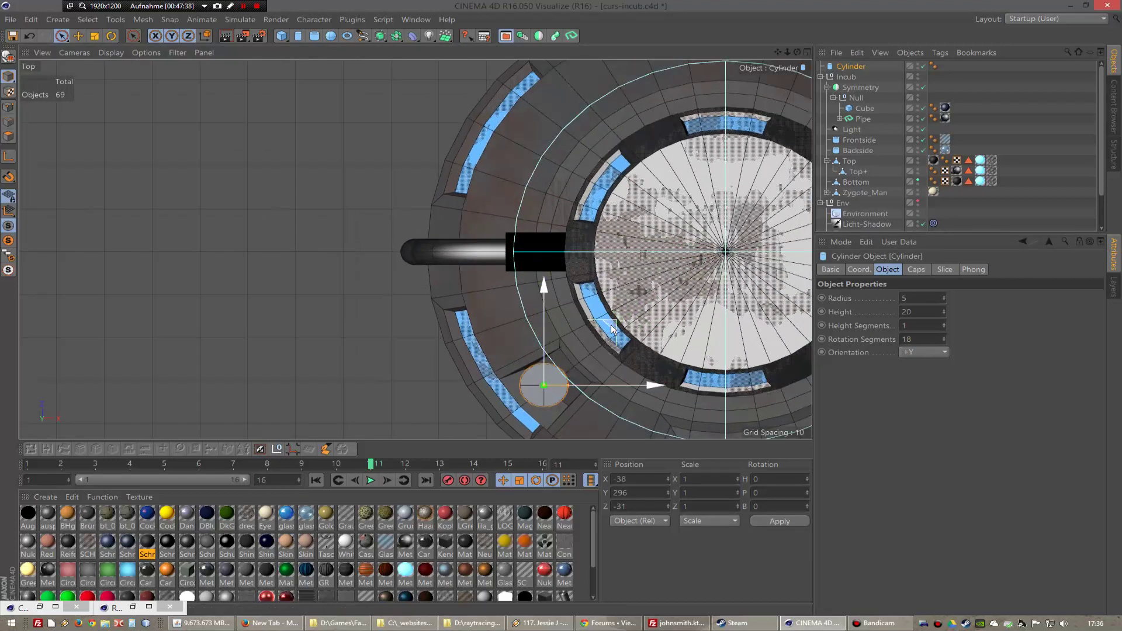
pyautogui.moveTo(611, 329); pyautogui.dragTo(627, 328)
pyautogui.press('F1')
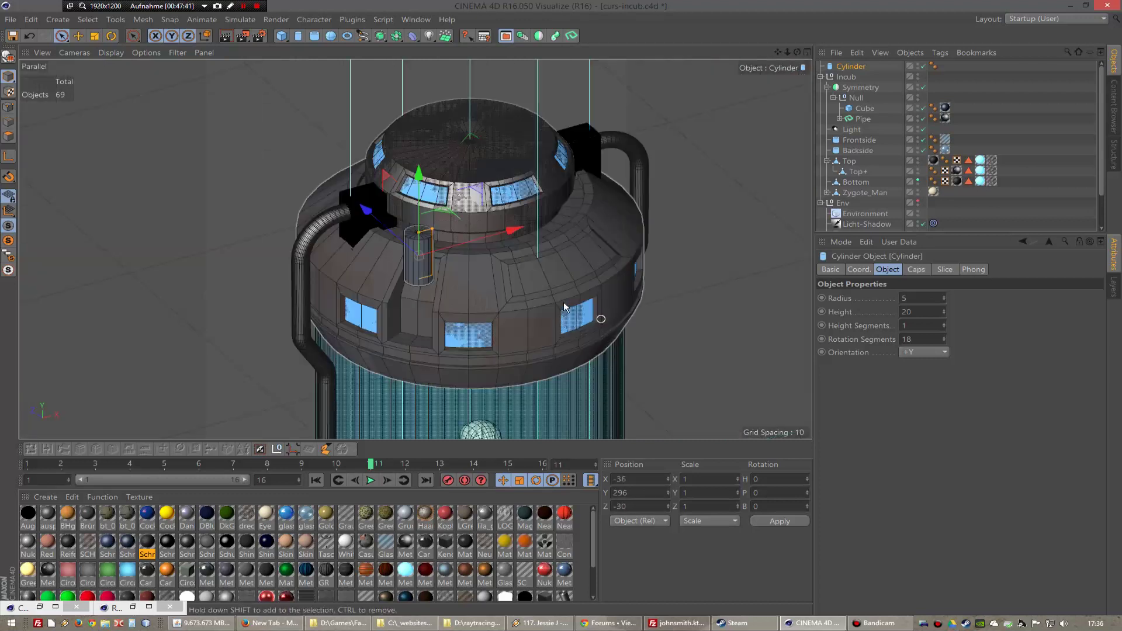
pyautogui.moveTo(419, 175); pyautogui.dragTo(418, 236)
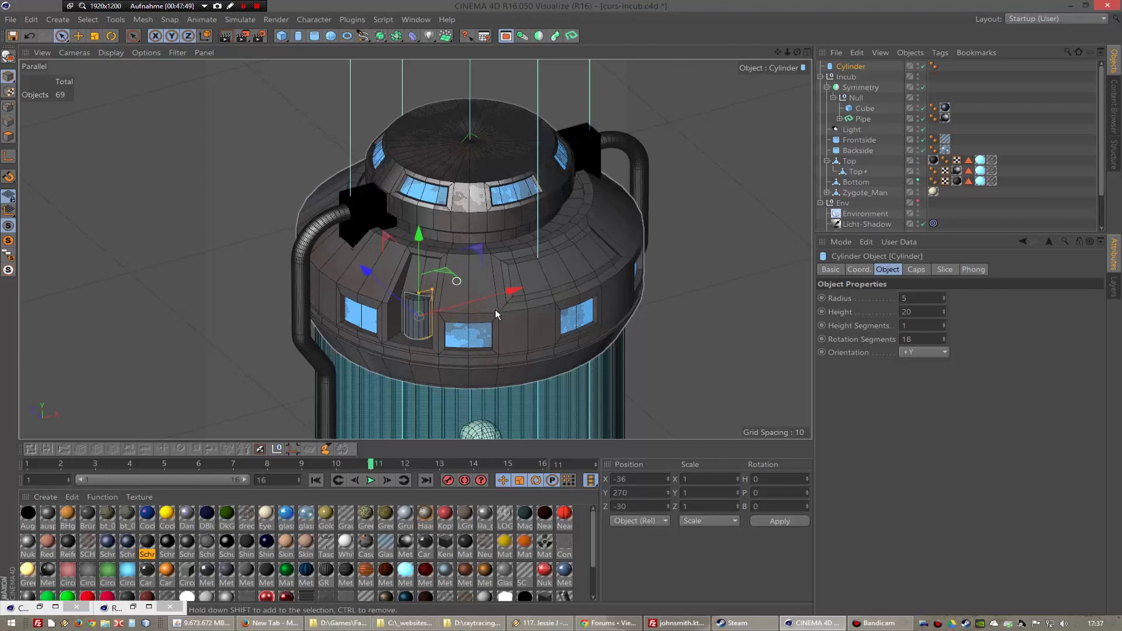
pyautogui.press('F2')
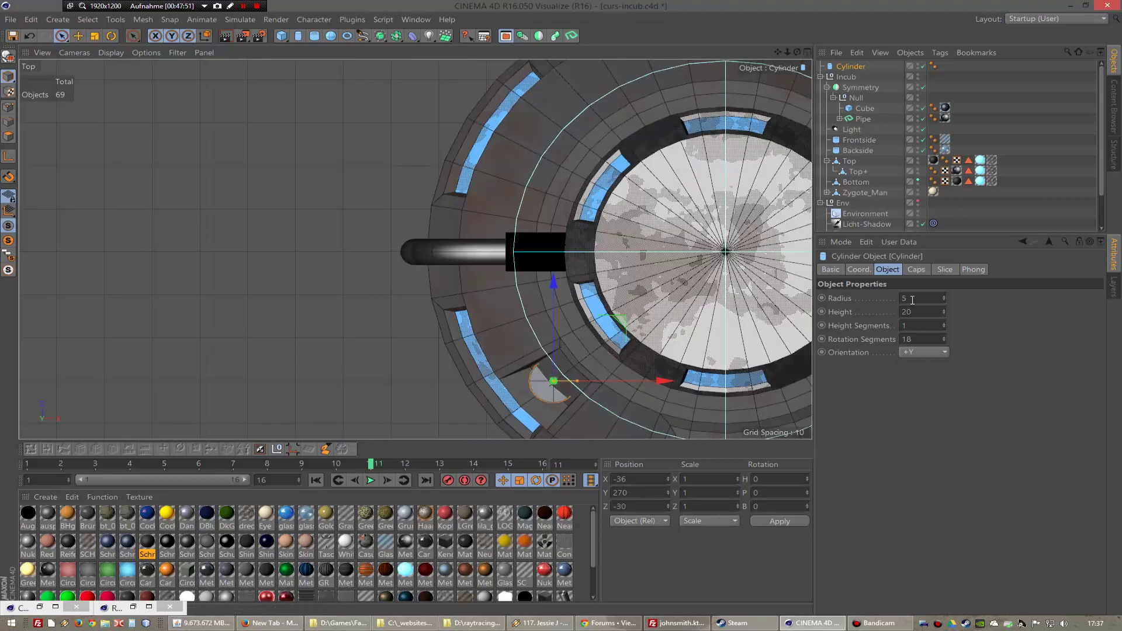
# - Resize the post to radius 6 and height 28, lowering it slightly in the recess
pyautogui.click(913, 300)
pyautogui.write('6')
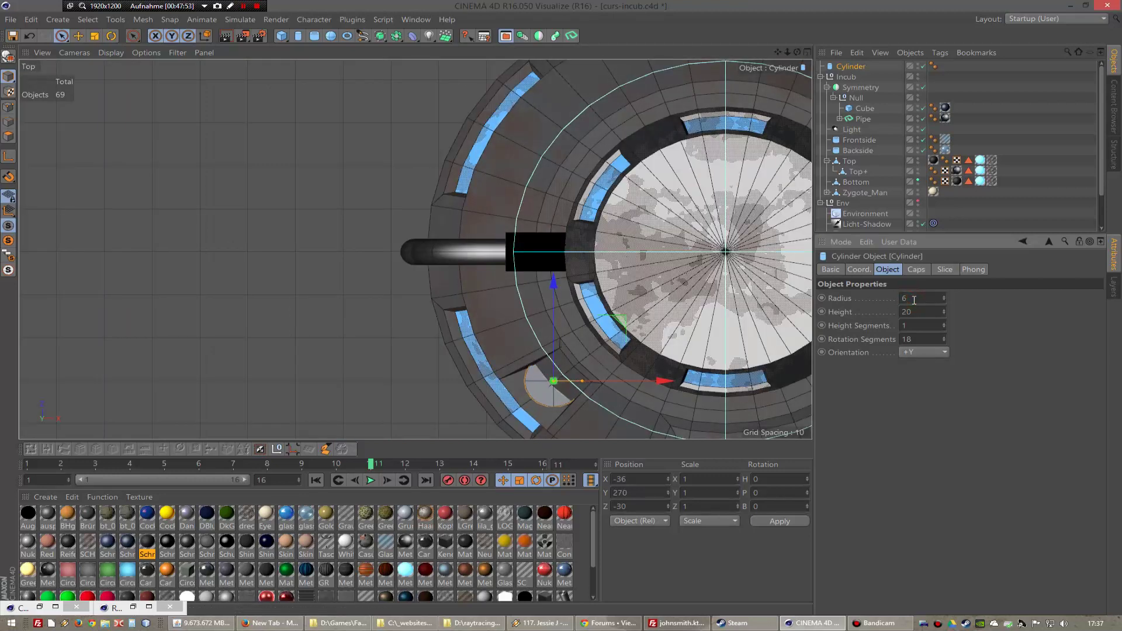
pyautogui.press('F1')
pyautogui.scroll(3, 430, 341)
pyautogui.scroll(2, 429, 341)
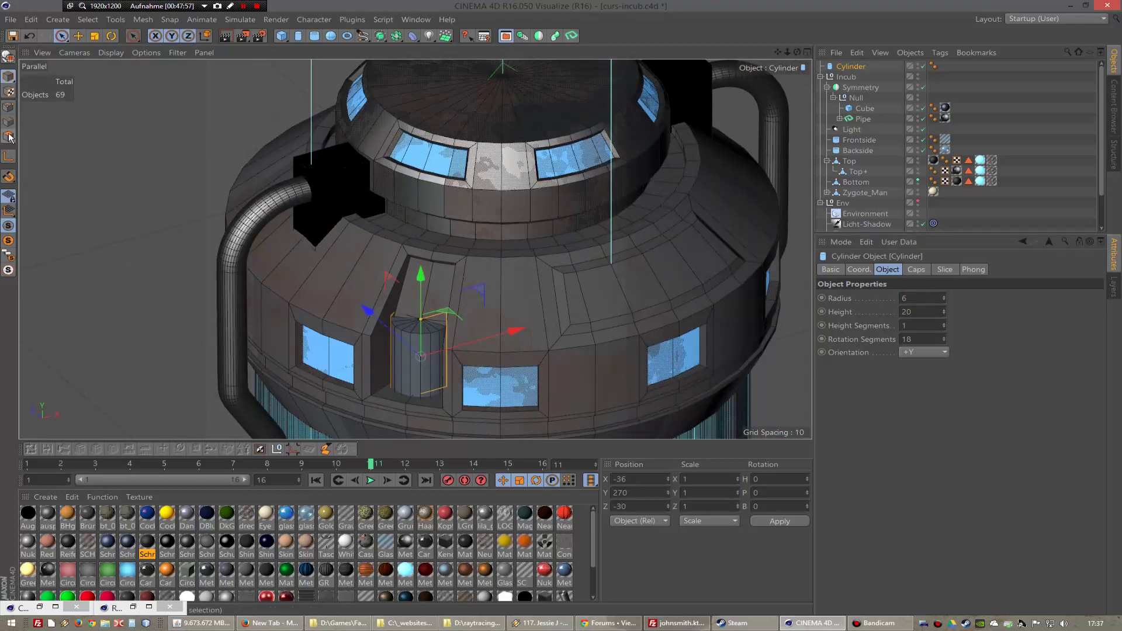
pyautogui.moveTo(919, 316); pyautogui.dragTo(919, 298)
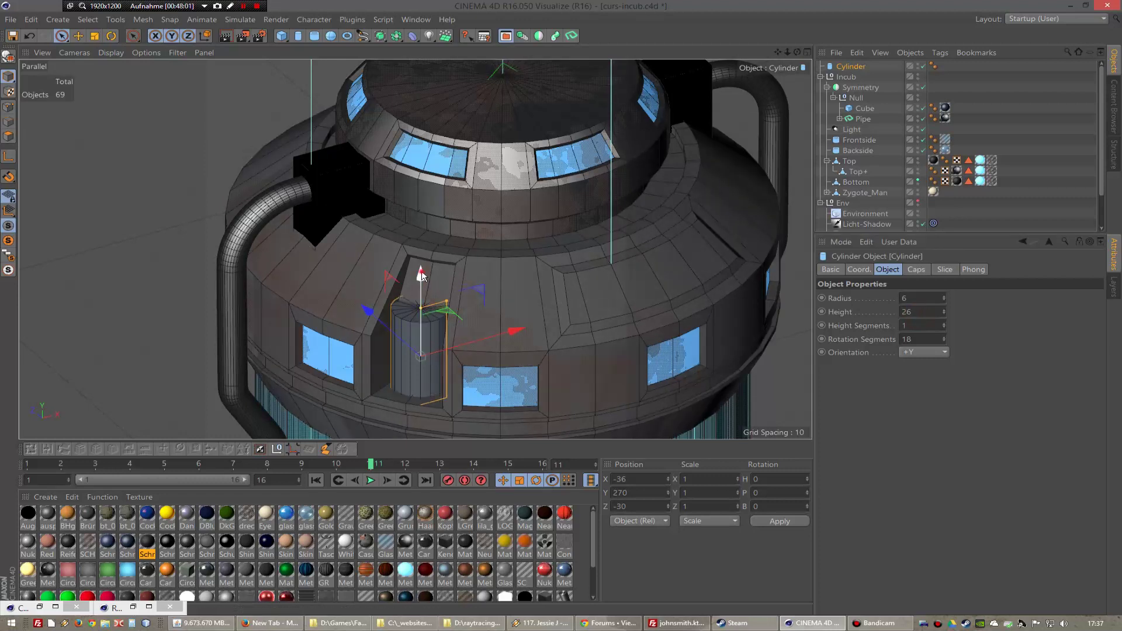
pyautogui.moveTo(421, 275)
pyautogui.mouseDown()
pyautogui.moveTo(419, 286)
pyautogui.moveTo(425, 257)
pyautogui.mouseUp()
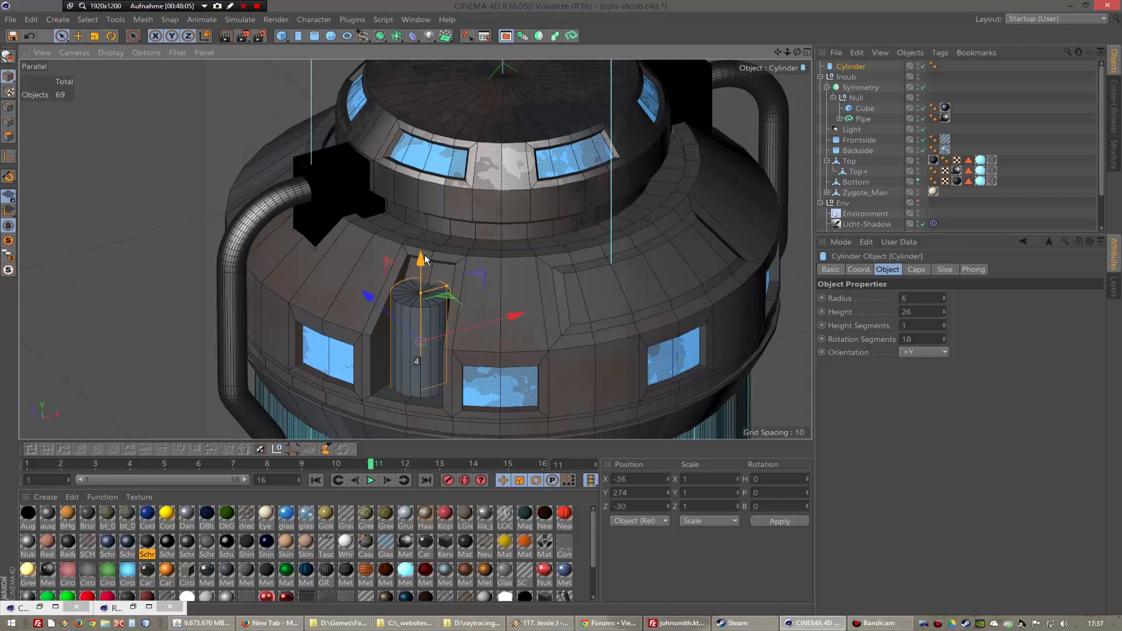
pyautogui.doubleClick(923, 310)
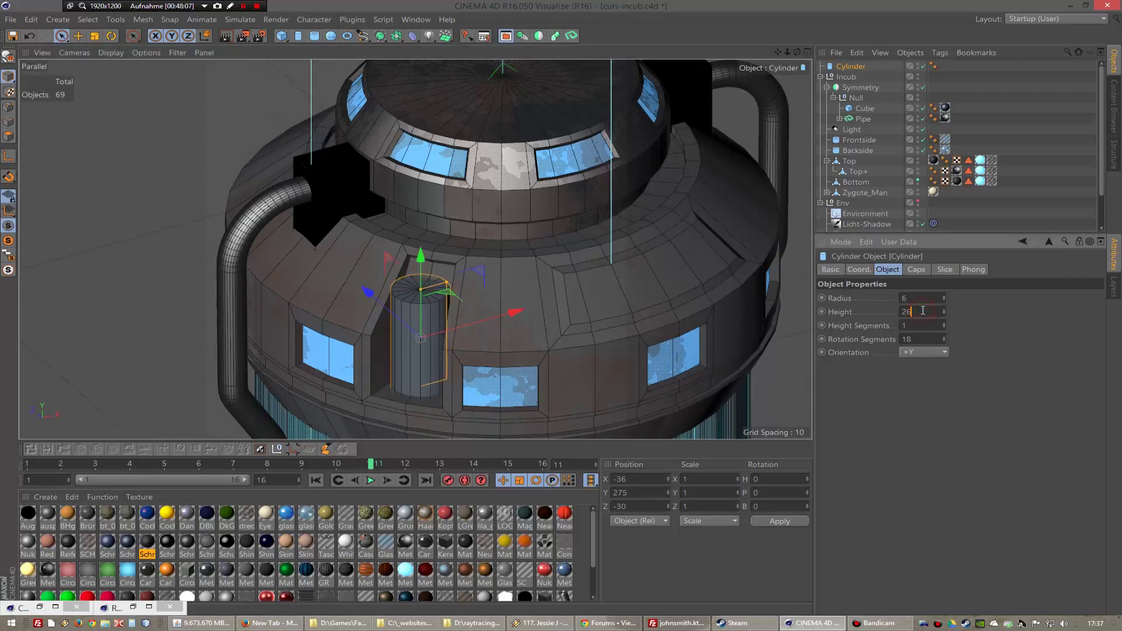
pyautogui.write('28')
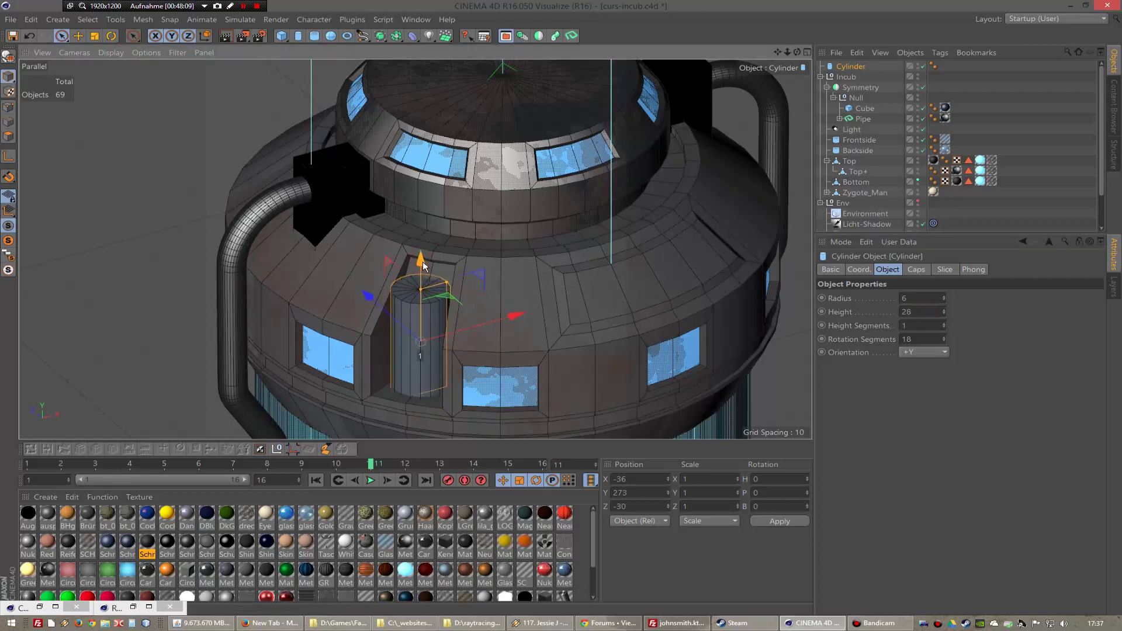
# - Give the post the Met sand-blasted stainless steel material and place it under Incub
pyautogui.keyDown('alt'); pyautogui.moveTo(442, 274); pyautogui.dragTo(467, 249); pyautogui.keyUp('alt')
pyautogui.scroll(-2, 468, 249)
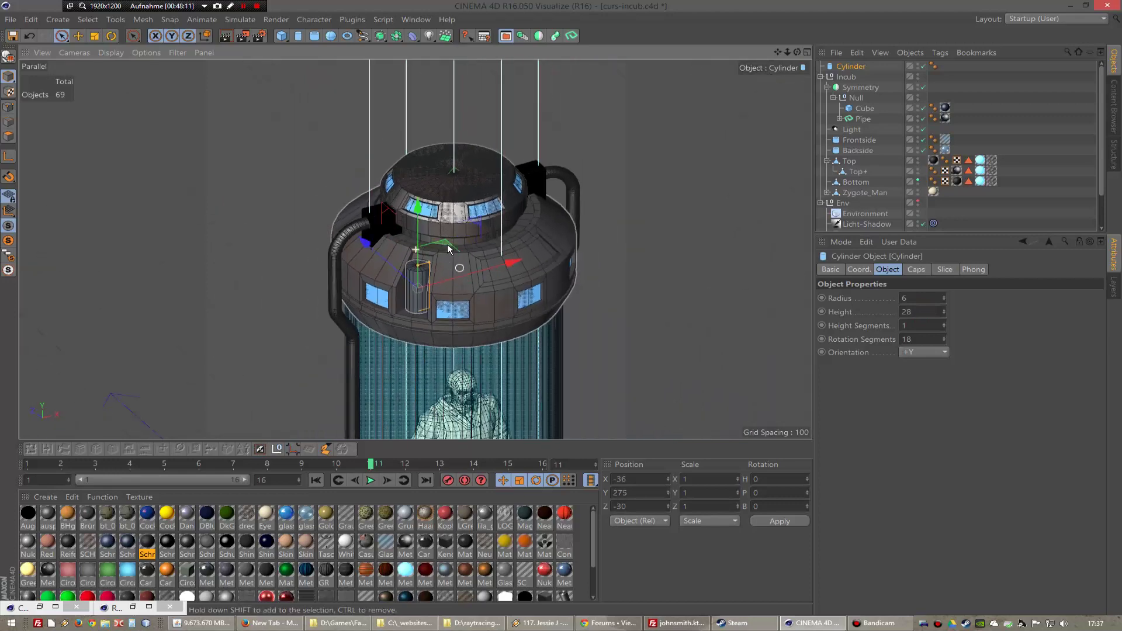
pyautogui.scroll(-1, 447, 243)
pyautogui.scroll(-2, 450, 194)
pyautogui.scroll(-2, 441, 232)
pyautogui.scroll(2, 441, 259)
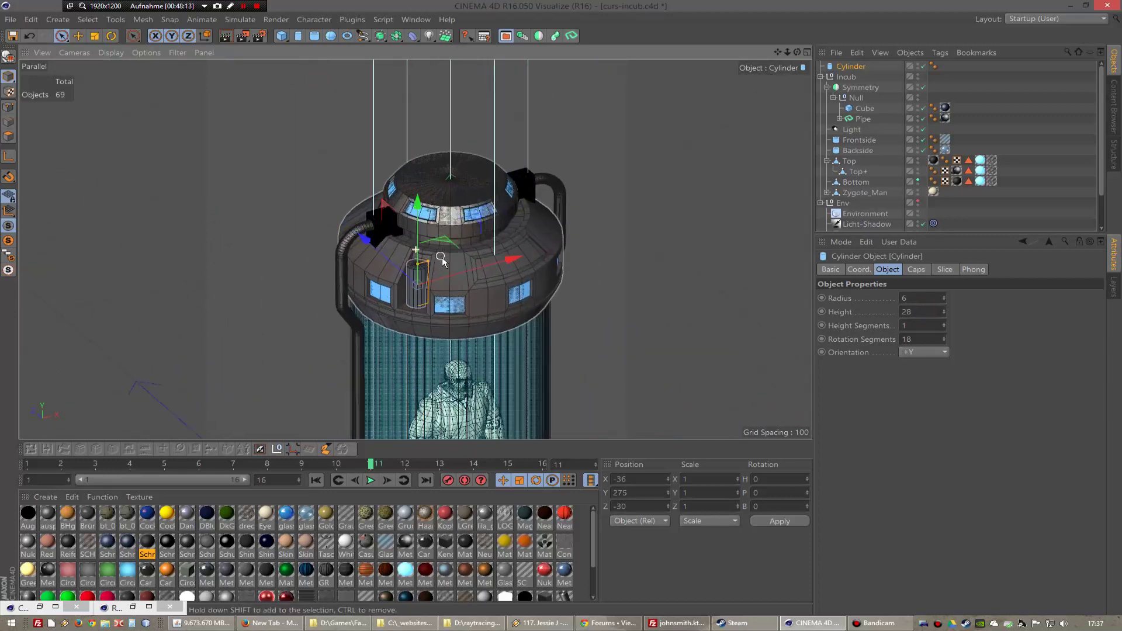
pyautogui.scroll(1, 442, 259)
pyautogui.click(209, 573)
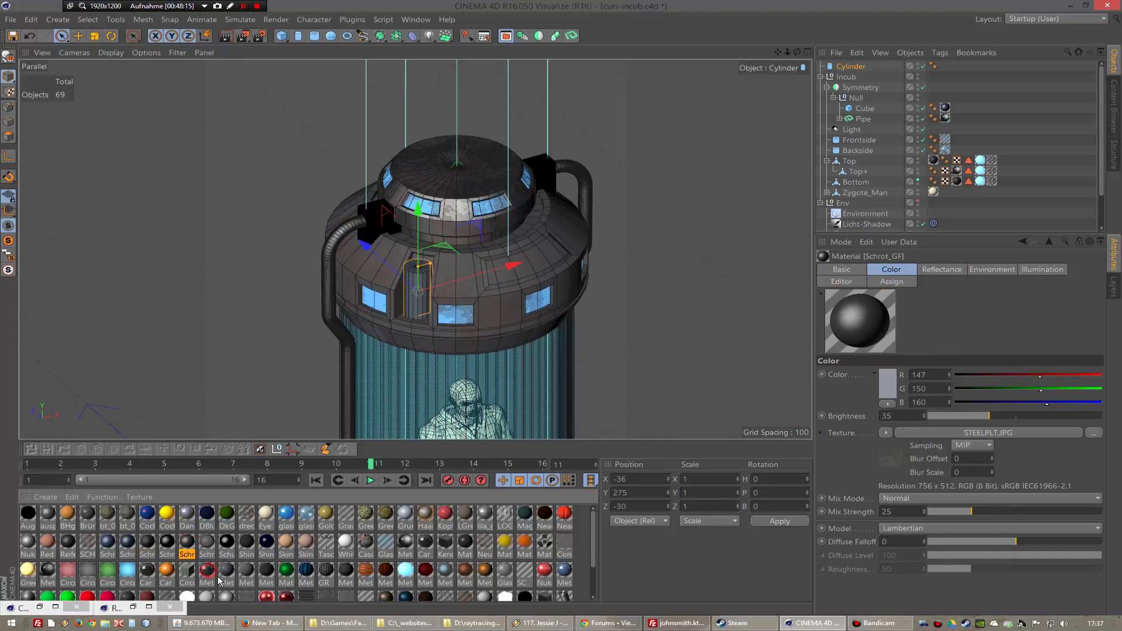
pyautogui.moveTo(847, 69); pyautogui.dragTo(859, 83)
pyautogui.scroll(-3, 260, 110)
pyautogui.scroll(-2, 261, 110)
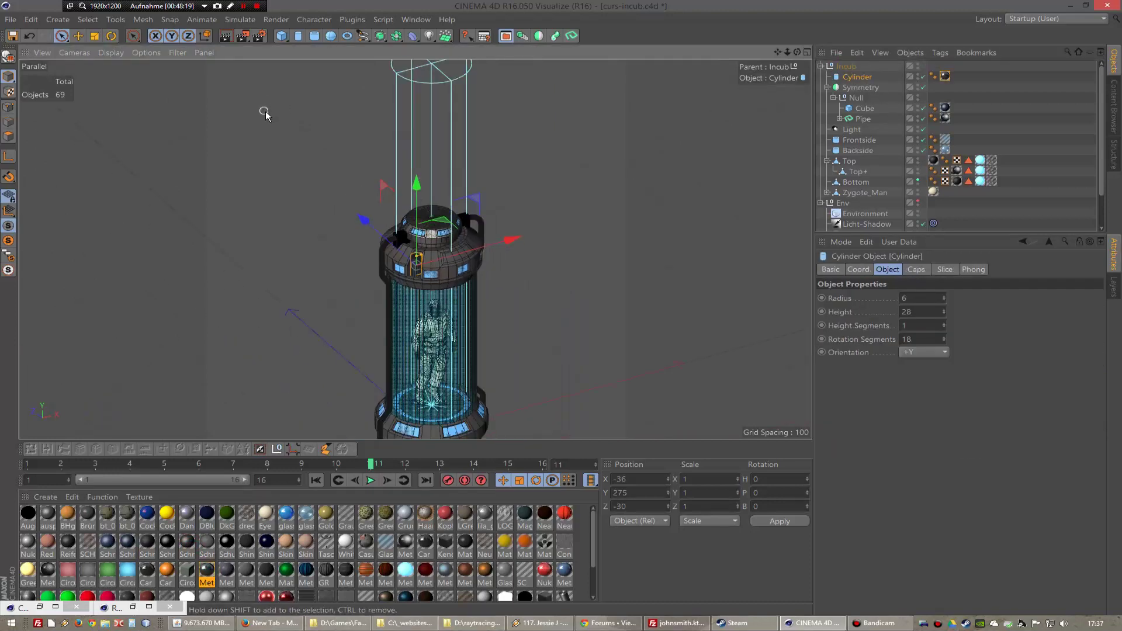
# - Render a 256x256 preview showing the metal post, inspect it and close it
pyautogui.click(251, 36)
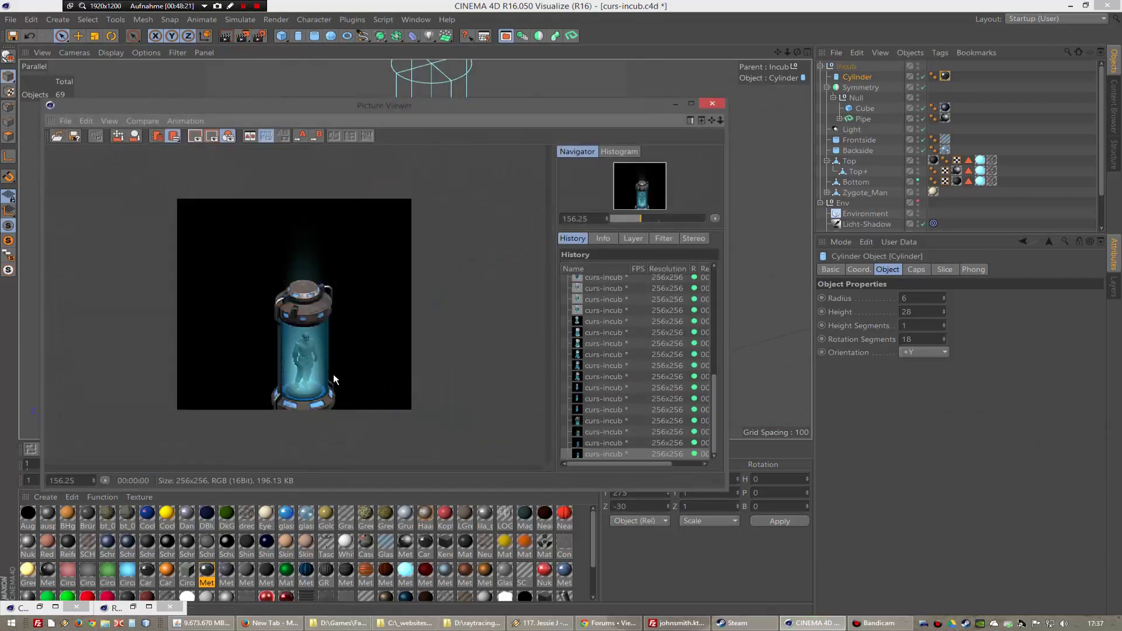
pyautogui.scroll(4, 326, 338)
pyautogui.scroll(2, 326, 339)
pyautogui.scroll(-3, 333, 337)
pyautogui.scroll(-3, 346, 336)
pyautogui.click(711, 105)
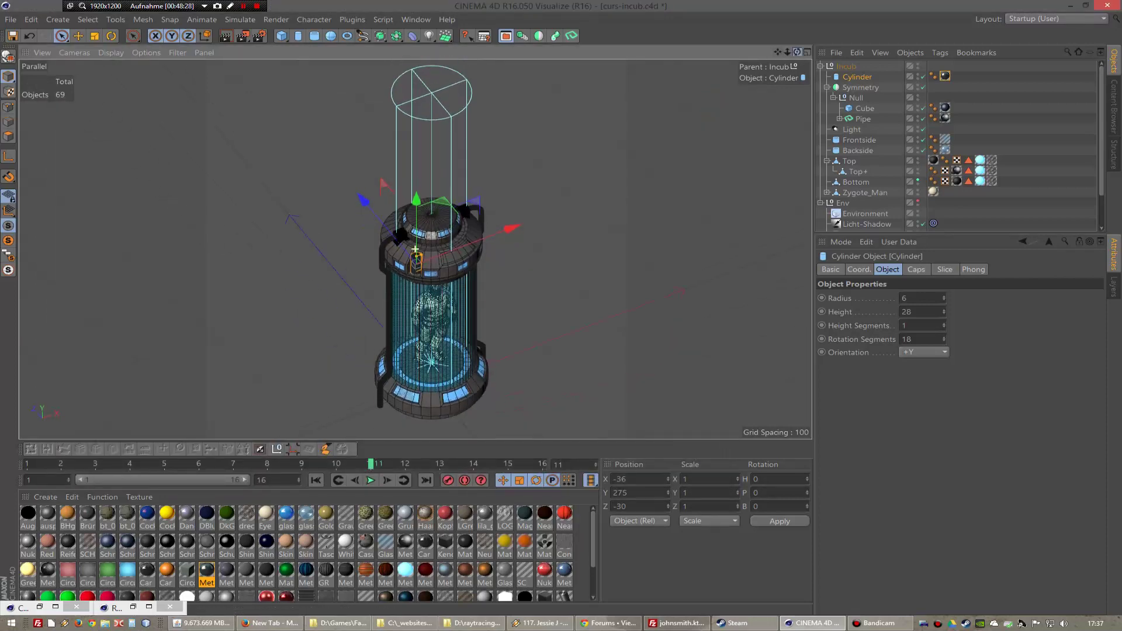
# - Shift the view up and left, render another preview, inspect it and close it
pyautogui.moveTo(777, 51); pyautogui.dragTo(201, 54)
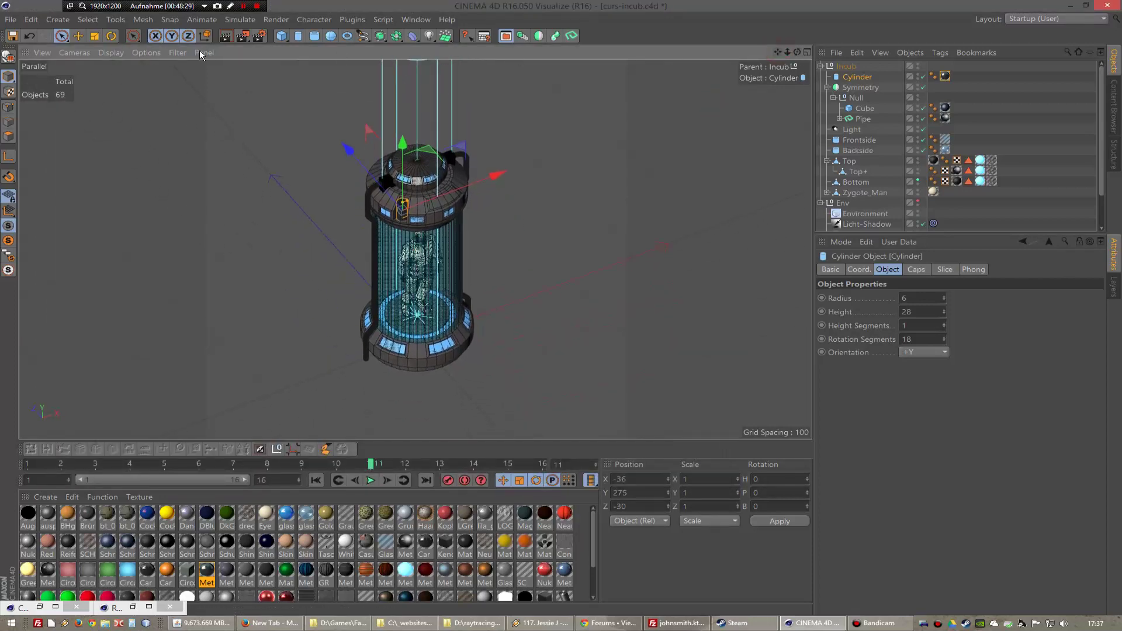
pyautogui.click(257, 36)
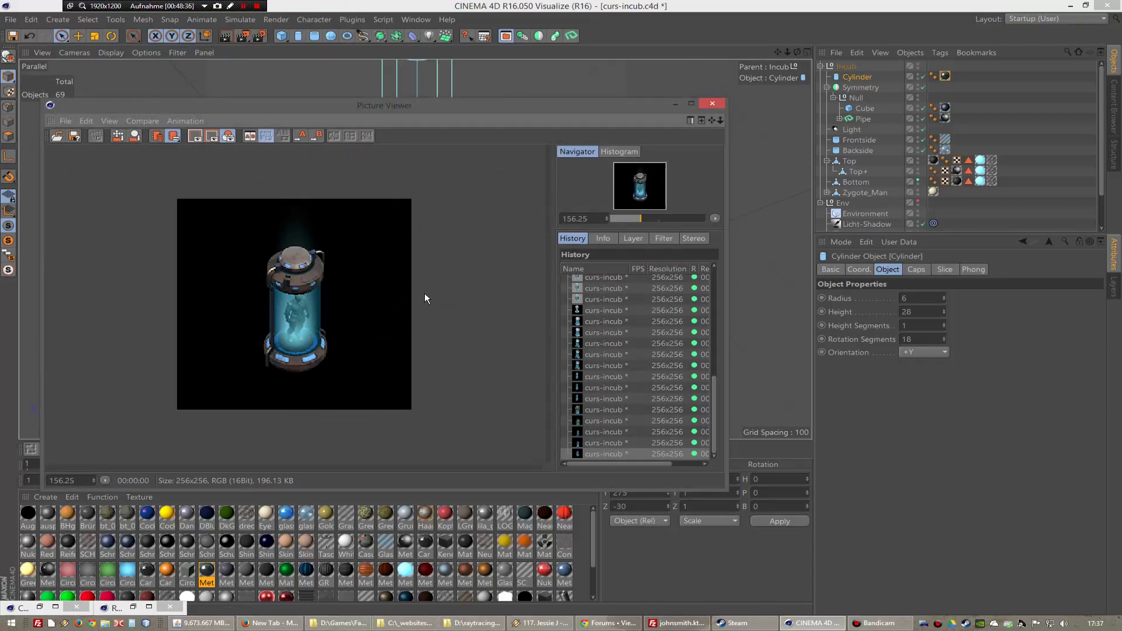
pyautogui.scroll(3, 341, 313)
pyautogui.scroll(-3, 336, 315)
pyautogui.scroll(-1, 273, 306)
pyautogui.scroll(-1, 357, 303)
pyautogui.scroll(-1, 318, 304)
pyautogui.scroll(3, 314, 306)
pyautogui.scroll(3, 315, 306)
pyautogui.scroll(-3, 427, 275)
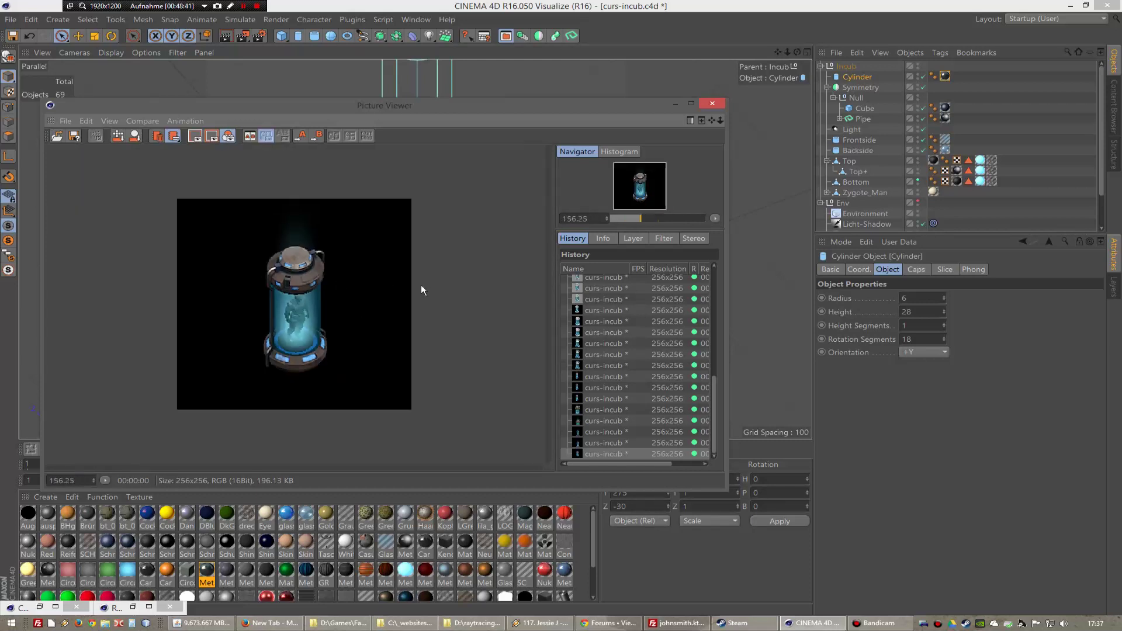
pyautogui.click(712, 102)
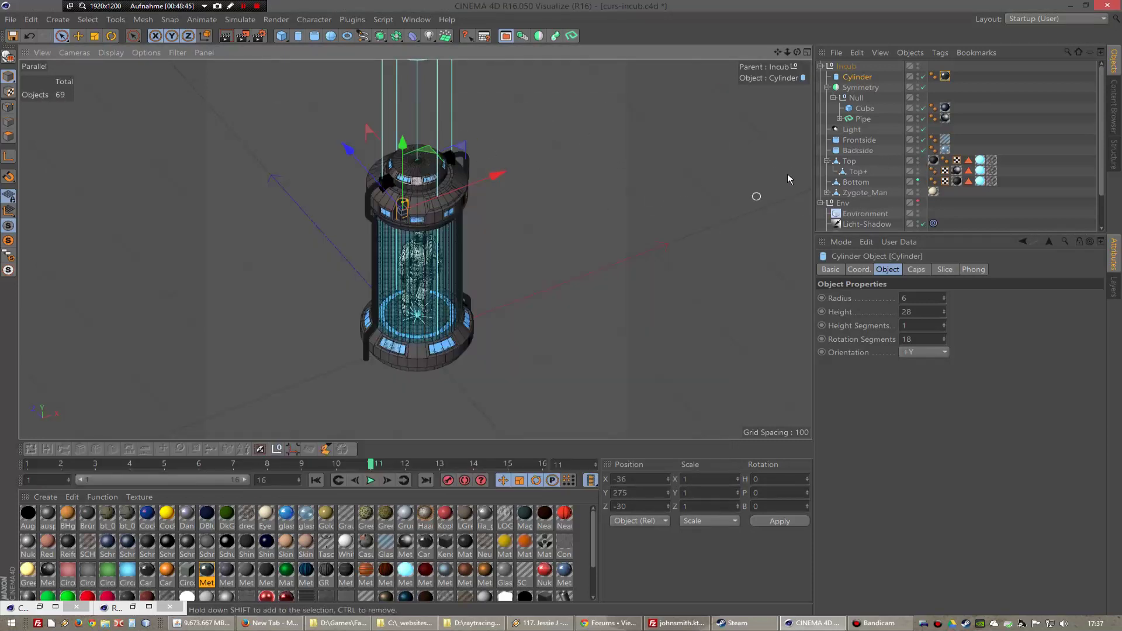
# - Select the Kamera_render camera and set its rotation to H 0, P -45, B 0
pyautogui.click(821, 67)
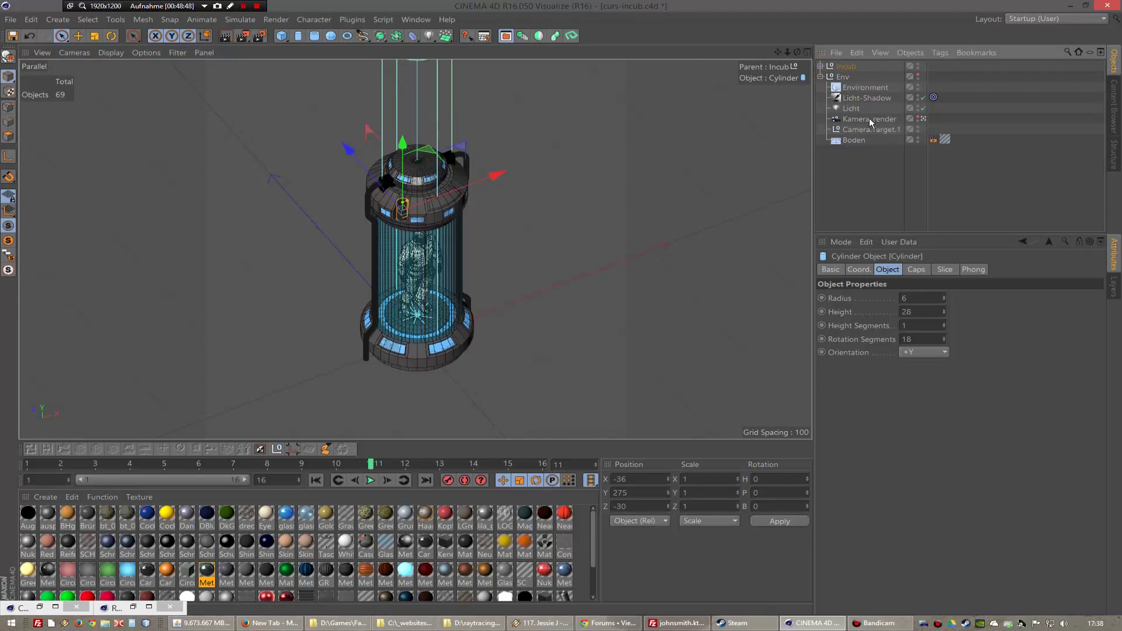
pyautogui.click(856, 141)
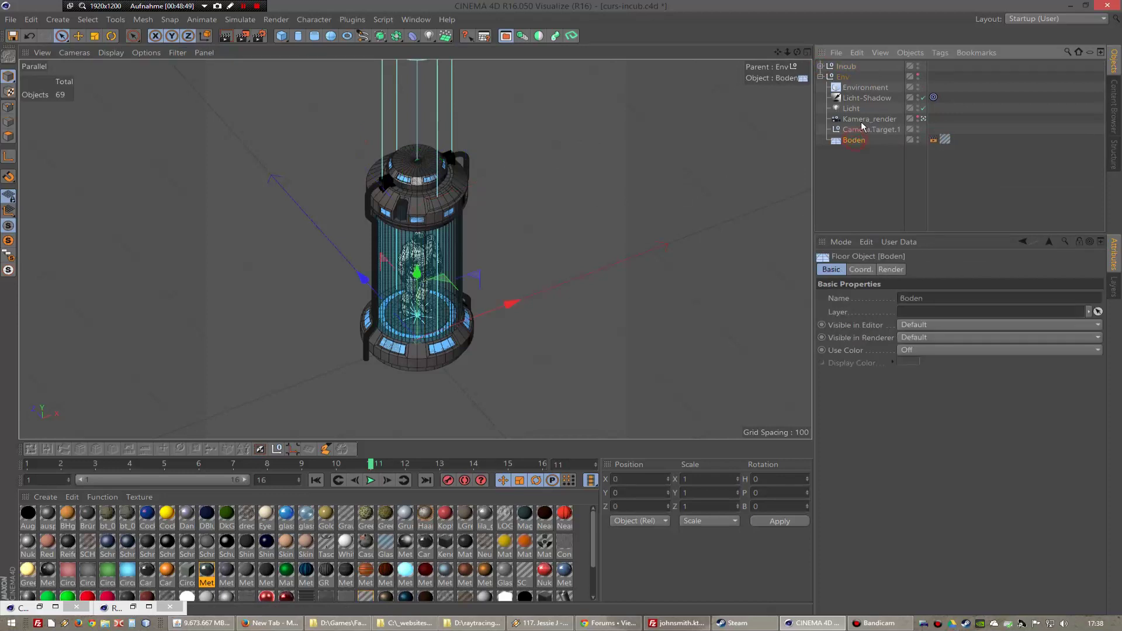
pyautogui.click(860, 111)
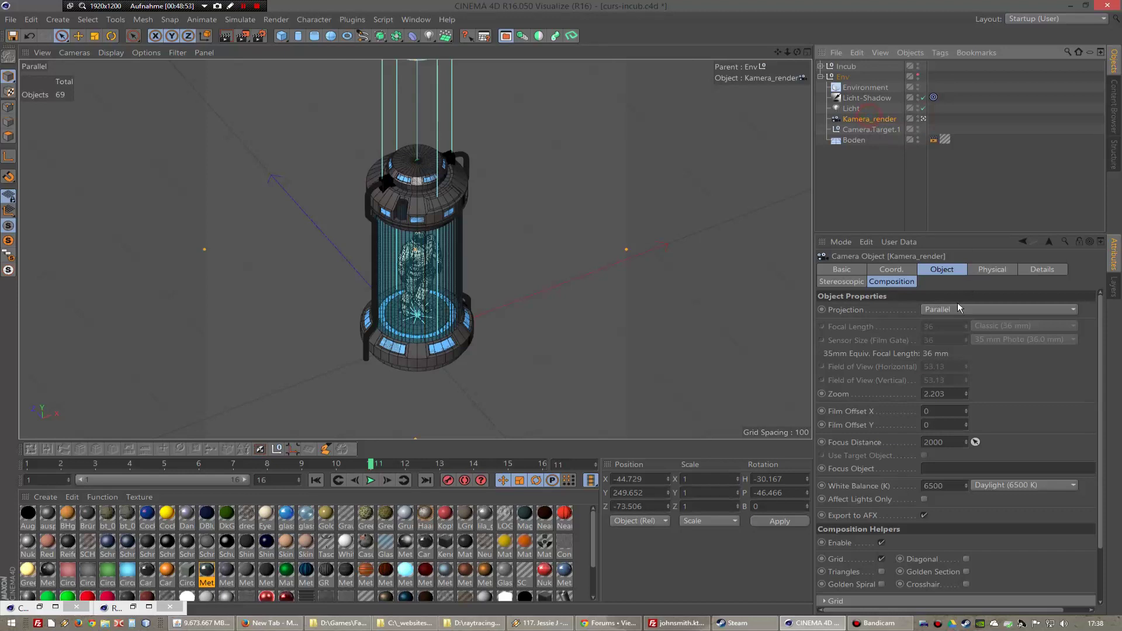
pyautogui.click(898, 270)
pyautogui.doubleClick(1047, 310)
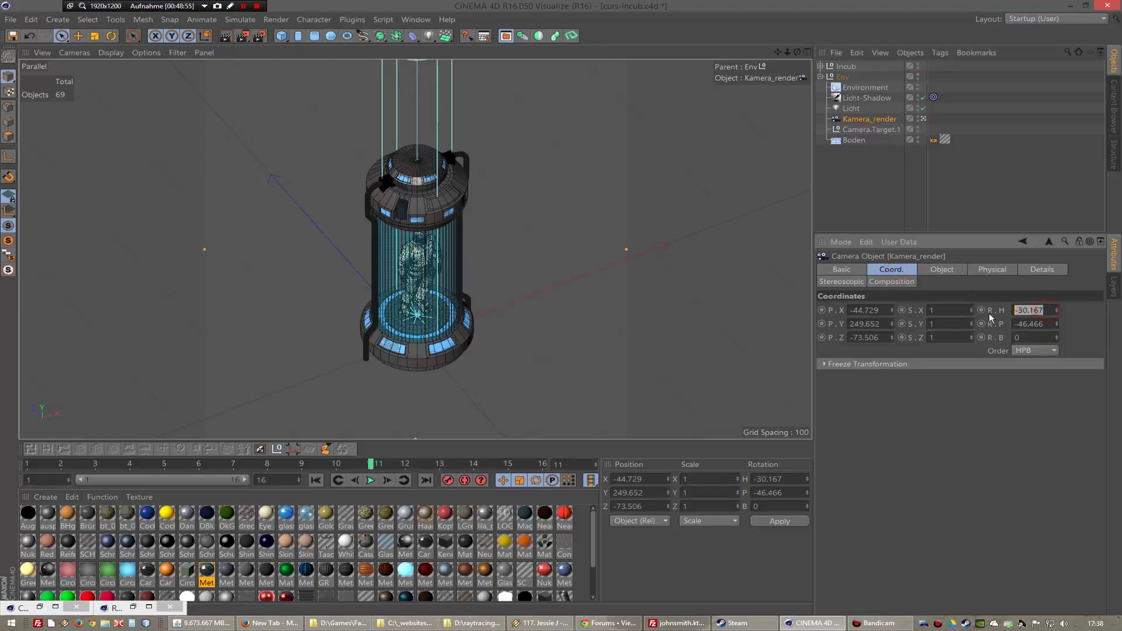
pyautogui.write('0')
pyautogui.press('Tab')
pyautogui.write('-45')
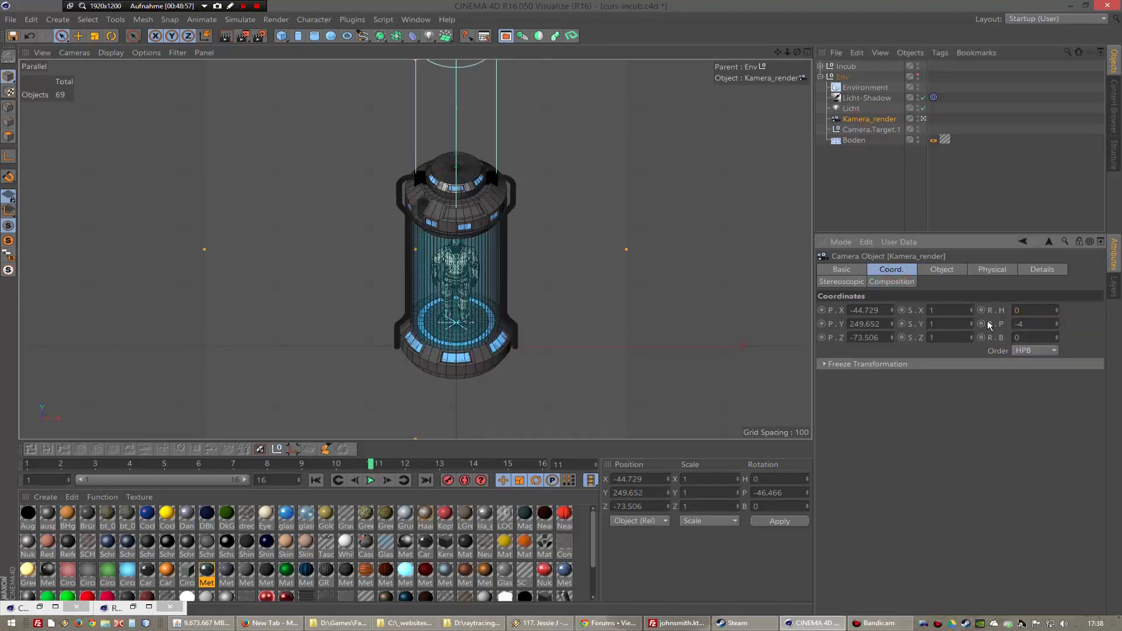
pyautogui.press('Return')
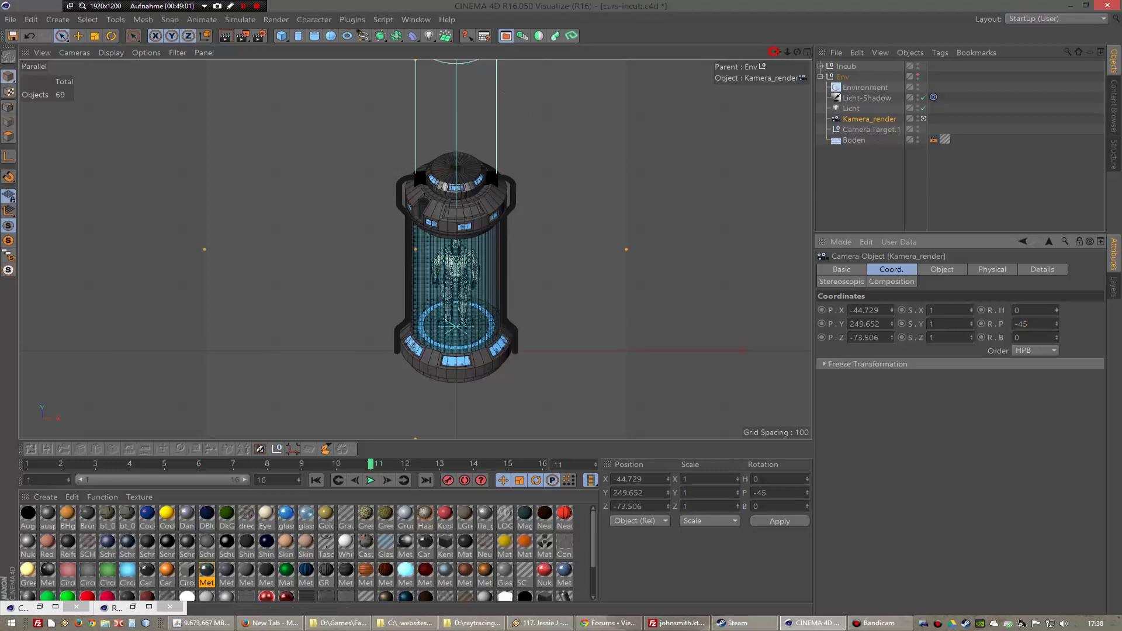
pyautogui.moveTo(775, 52); pyautogui.dragTo(913, 100)
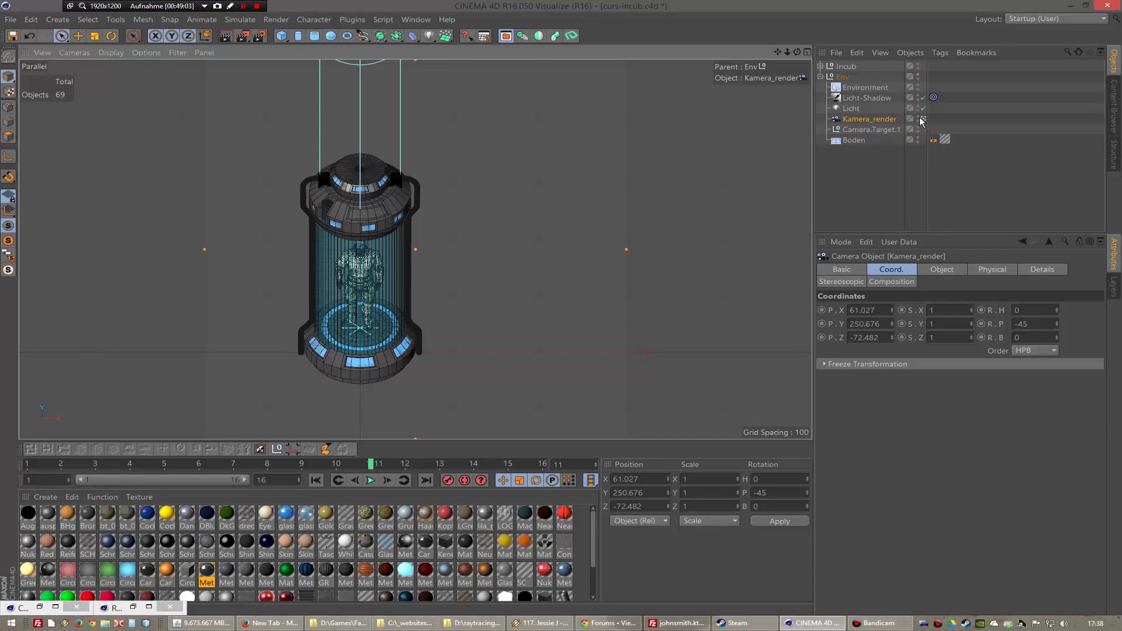
# - Look through Kamera_render and zoom and pan until the incubator fills the frame
pyautogui.click(922, 120)
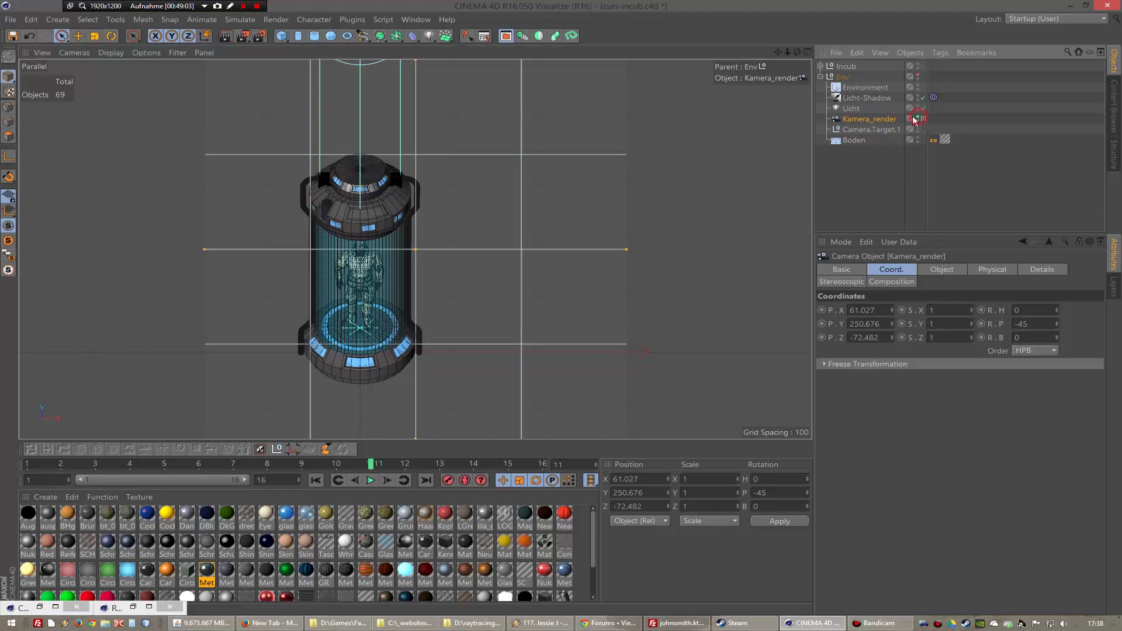
pyautogui.moveTo(788, 55)
pyautogui.mouseDown()
pyautogui.moveTo(812, 59)
pyautogui.moveTo(777, 55)
pyautogui.mouseUp()
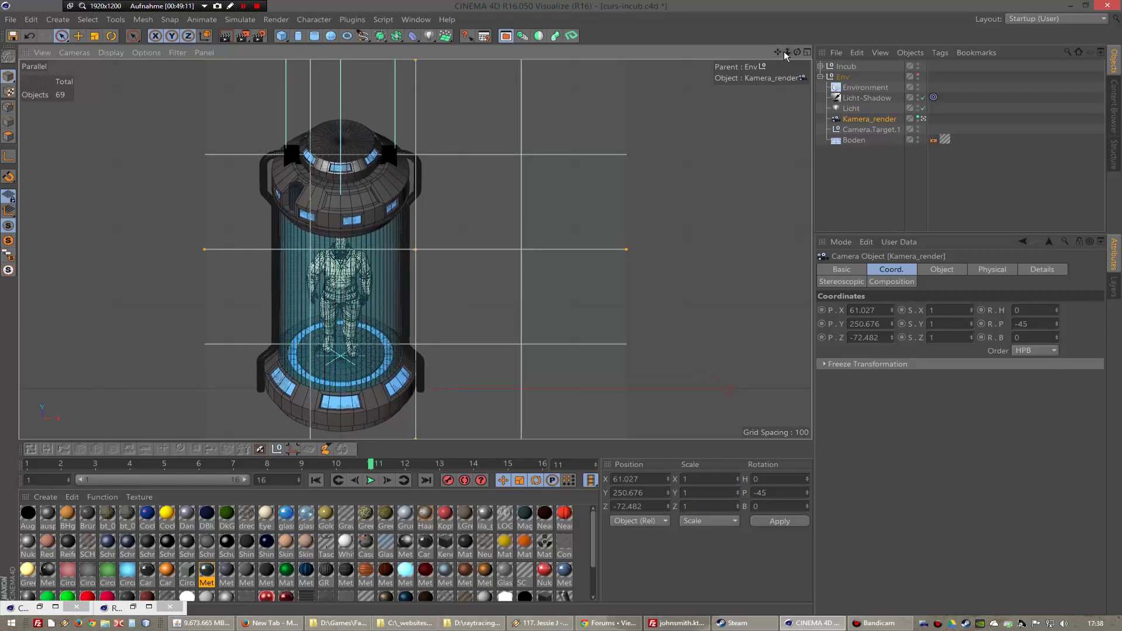
pyautogui.moveTo(787, 52); pyautogui.dragTo(731, 56)
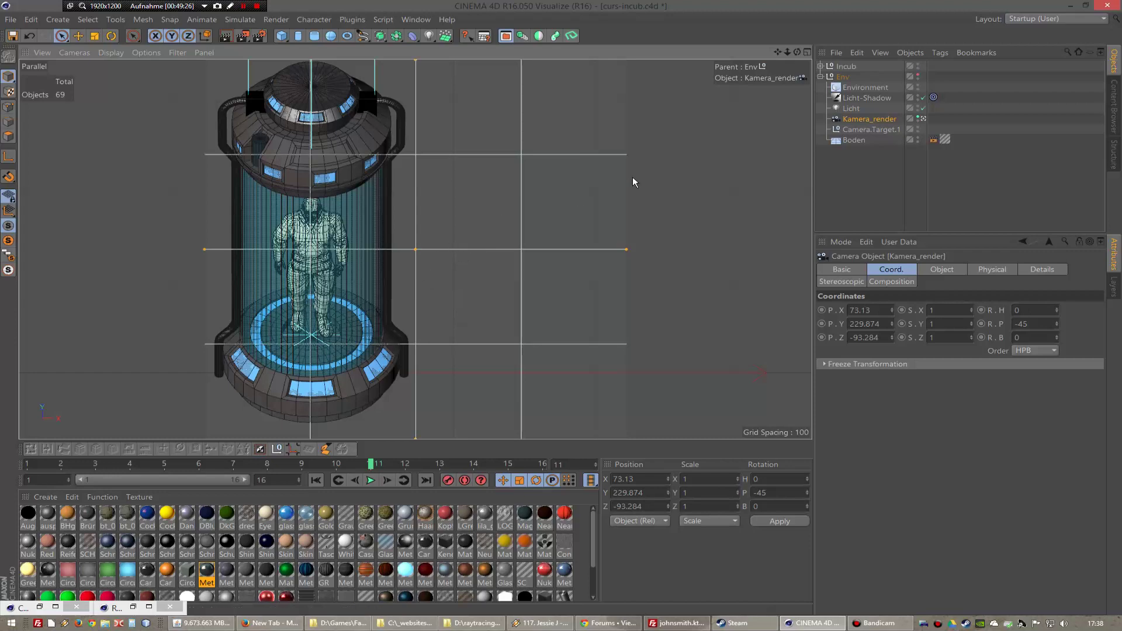
pyautogui.moveTo(777, 53); pyautogui.dragTo(832, 68)
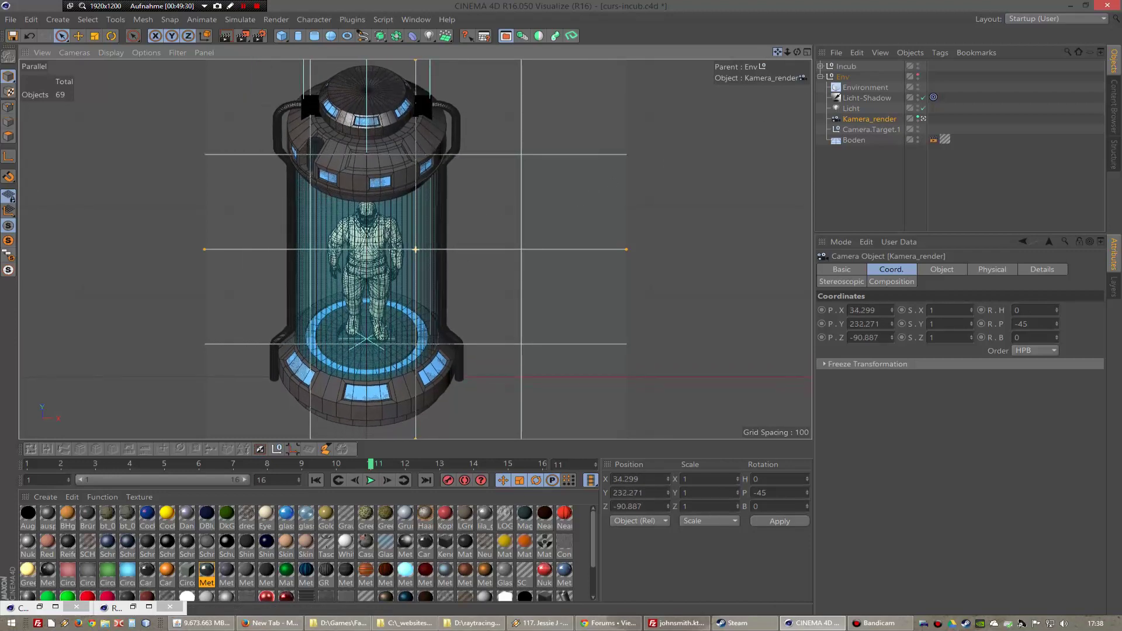
pyautogui.moveTo(832, 67); pyautogui.dragTo(1001, 229)
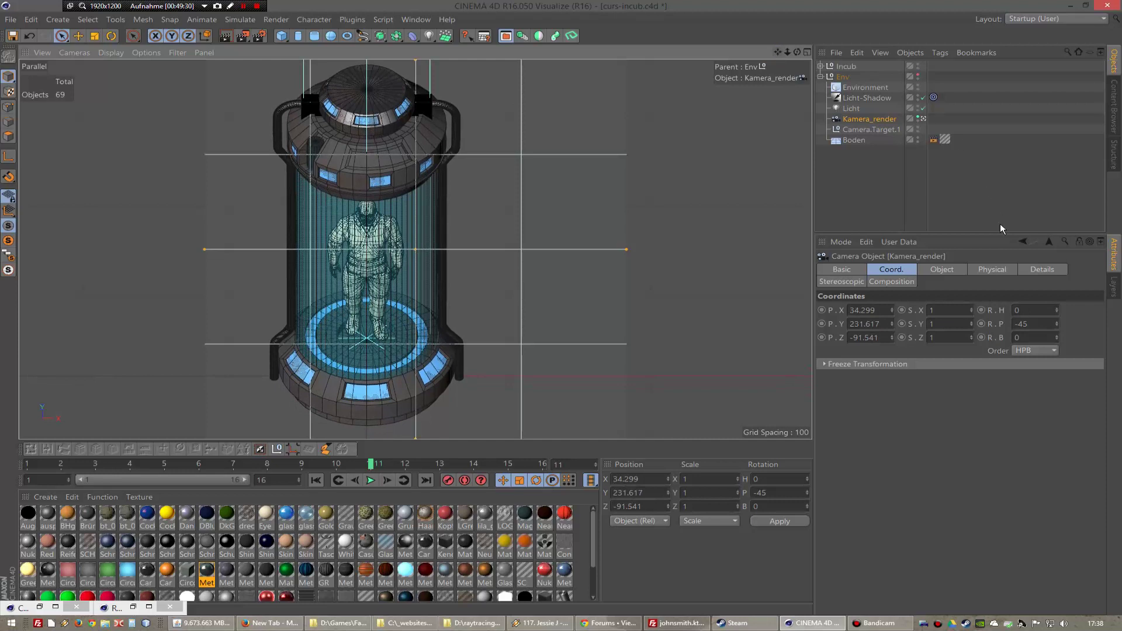
# - Set the Kamera_render pitch (R.P) to -50
pyautogui.doubleClick(1027, 325)
pyautogui.press('Return')
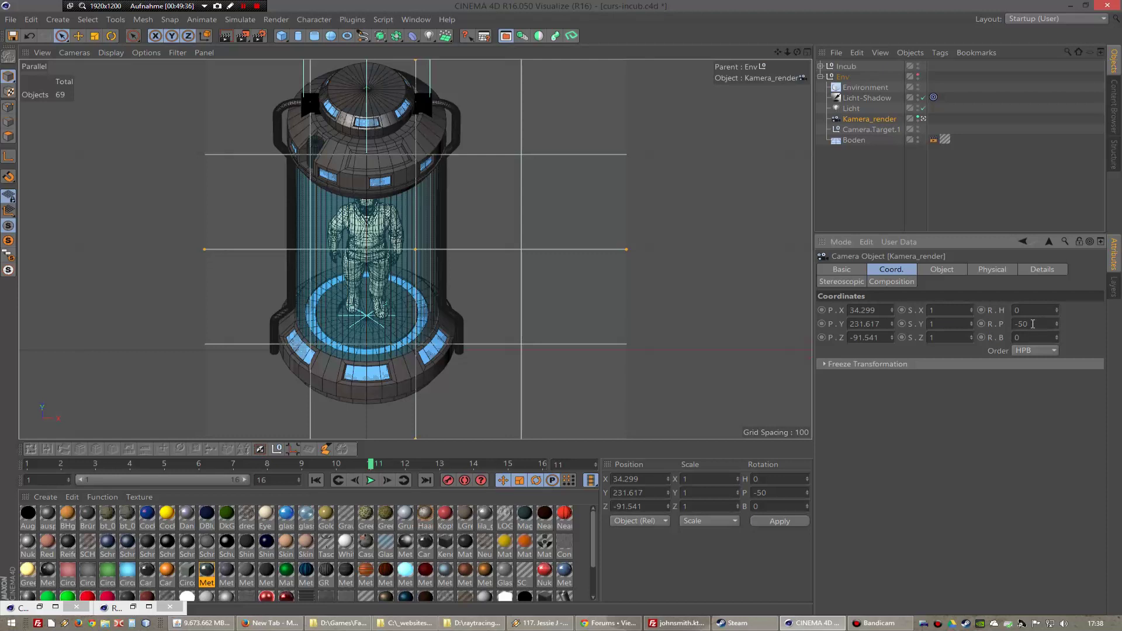
pyautogui.write('5')
pyautogui.press('Return')
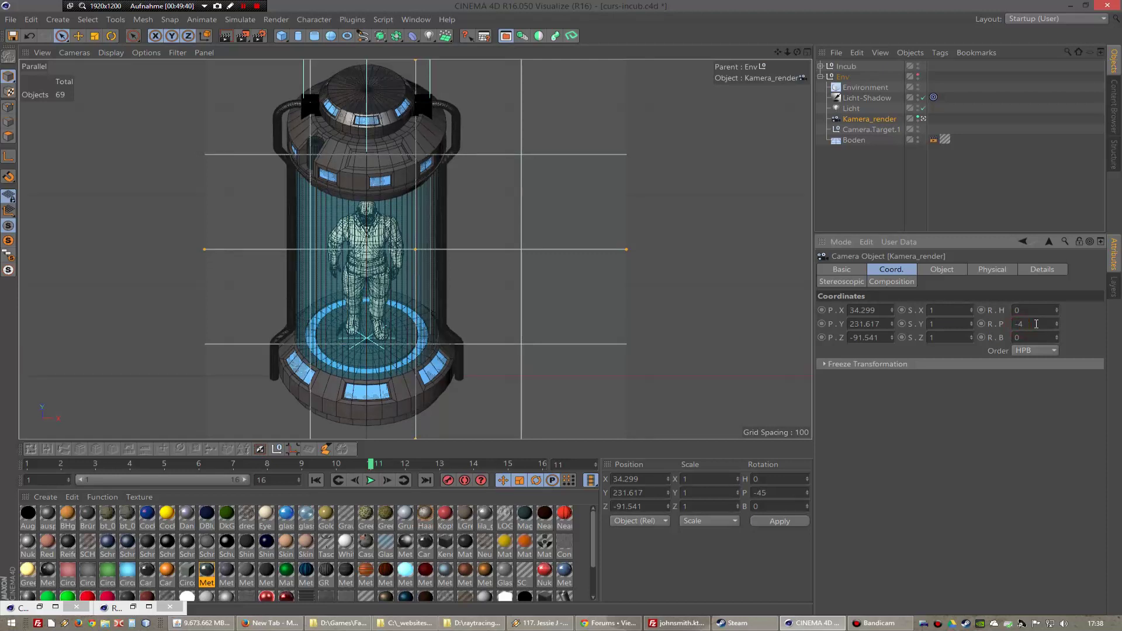
pyautogui.write('50')
pyautogui.press('Return')
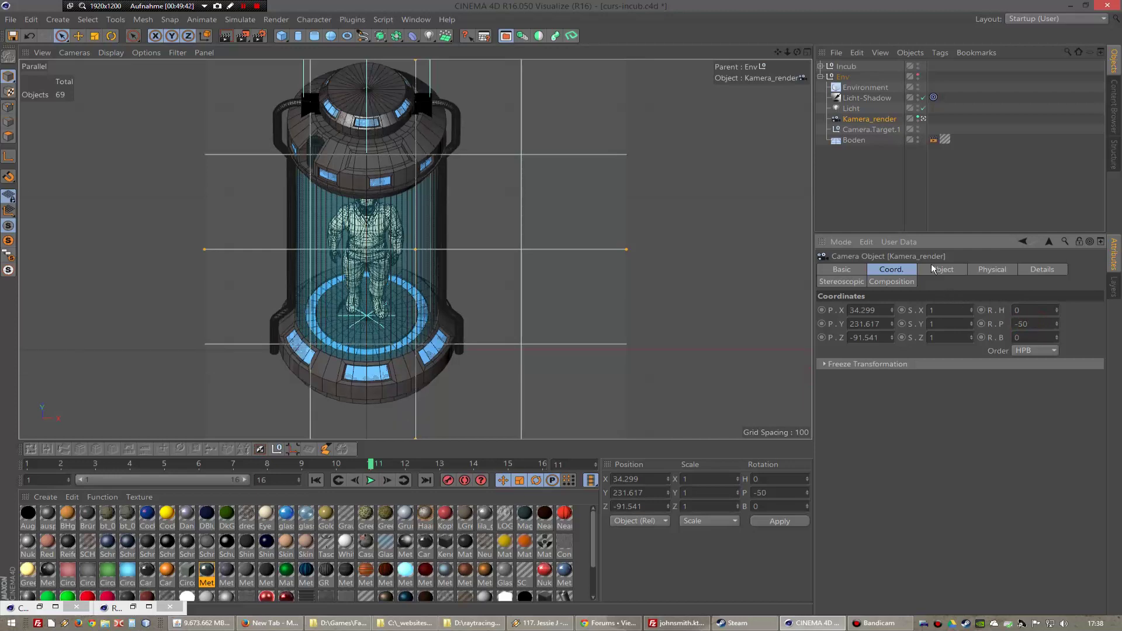
# - Reframe the incubator in the camera and render the view to the Picture Viewer
pyautogui.moveTo(776, 52); pyautogui.dragTo(725, 82)
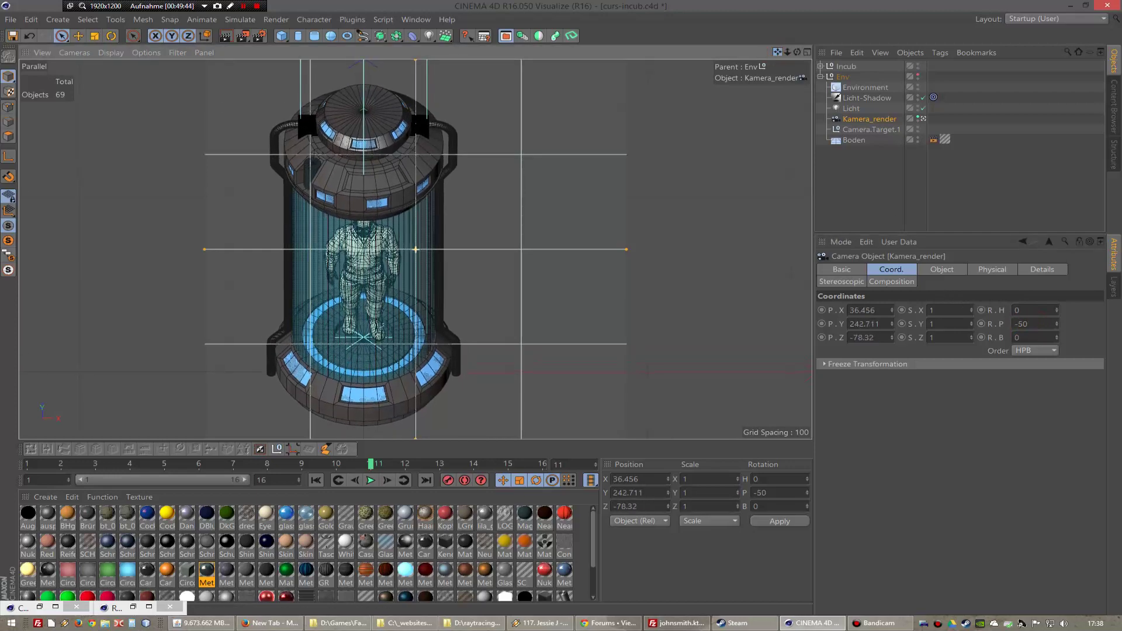
pyautogui.moveTo(776, 52); pyautogui.dragTo(760, 70)
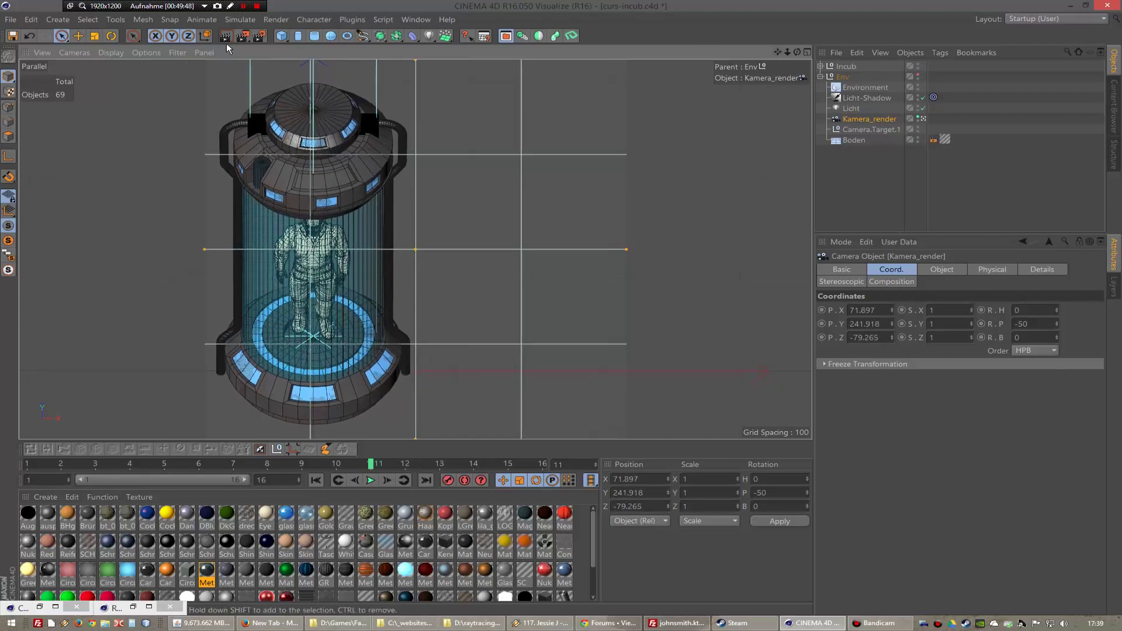
pyautogui.click(242, 36)
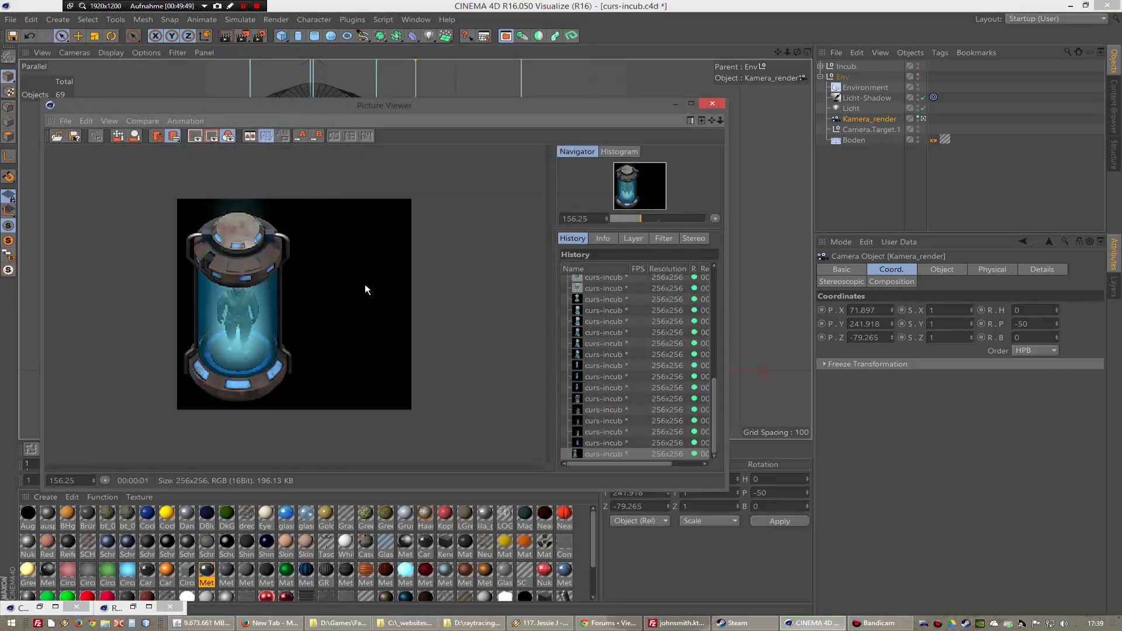
# - Enter 128 as the Output height in Render Settings so the resolution is 128 x 128
pyautogui.scroll(-4, 362, 275)
pyautogui.scroll(-3, 351, 280)
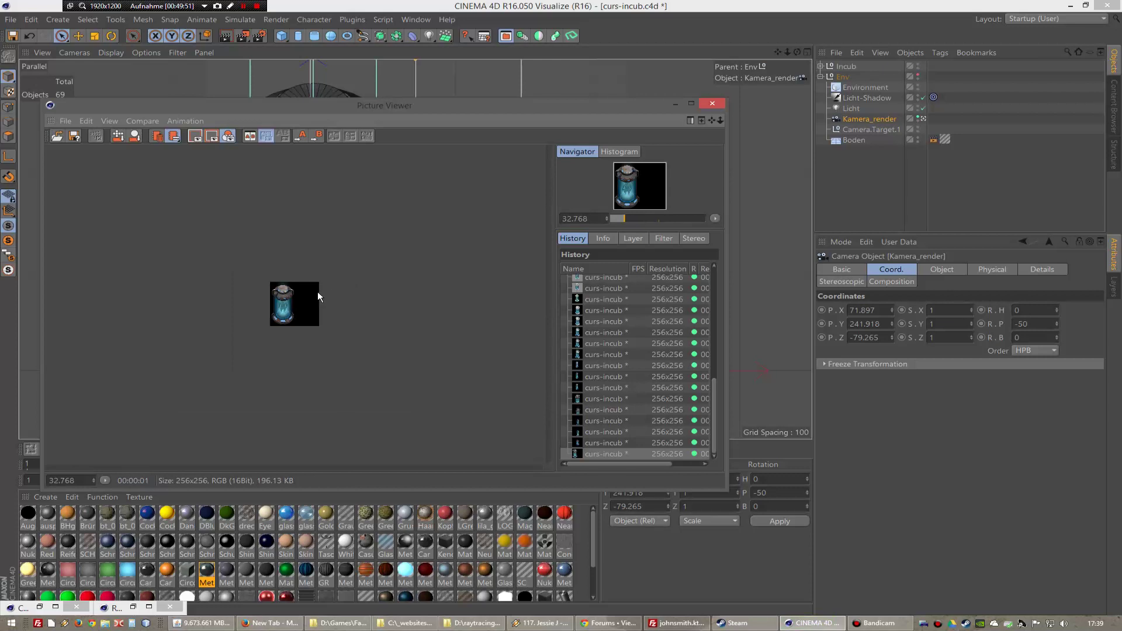
pyautogui.scroll(1, 317, 291)
pyautogui.scroll(1, 316, 291)
pyautogui.scroll(1, 316, 291)
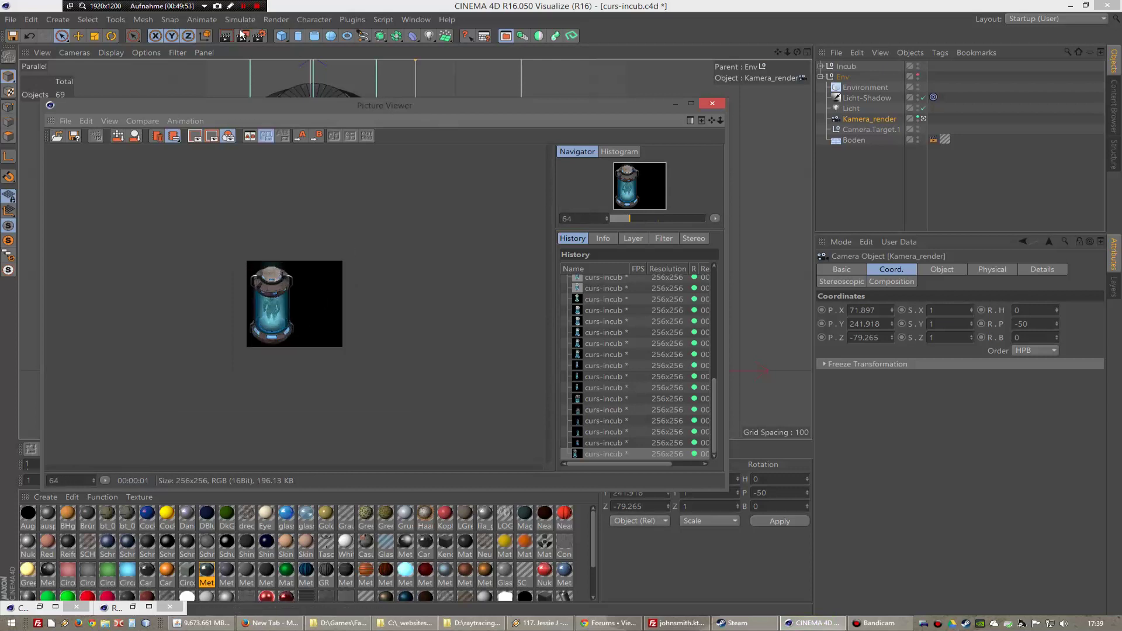
pyautogui.click(259, 36)
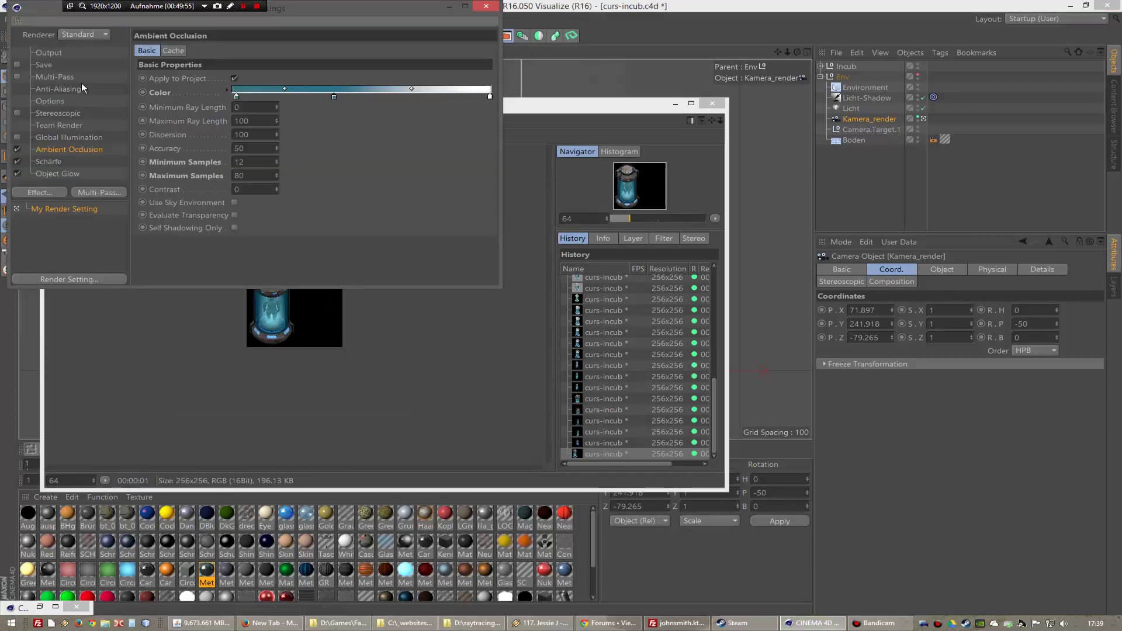
pyautogui.click(49, 52)
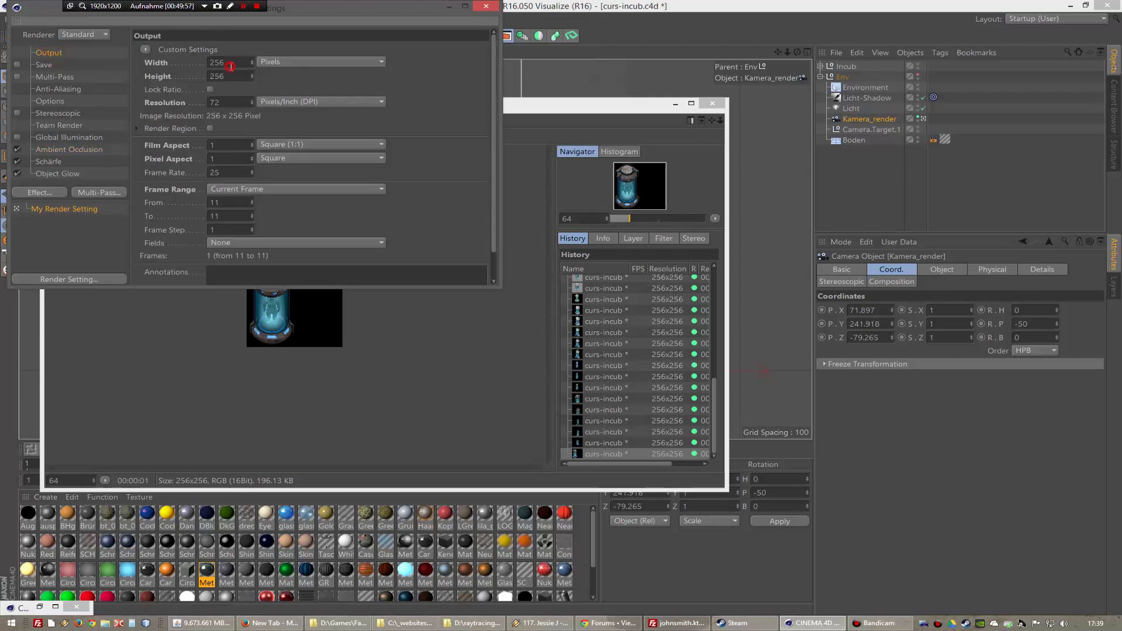
pyautogui.write('128')
pyautogui.press('Return')
pyautogui.click(495, 6)
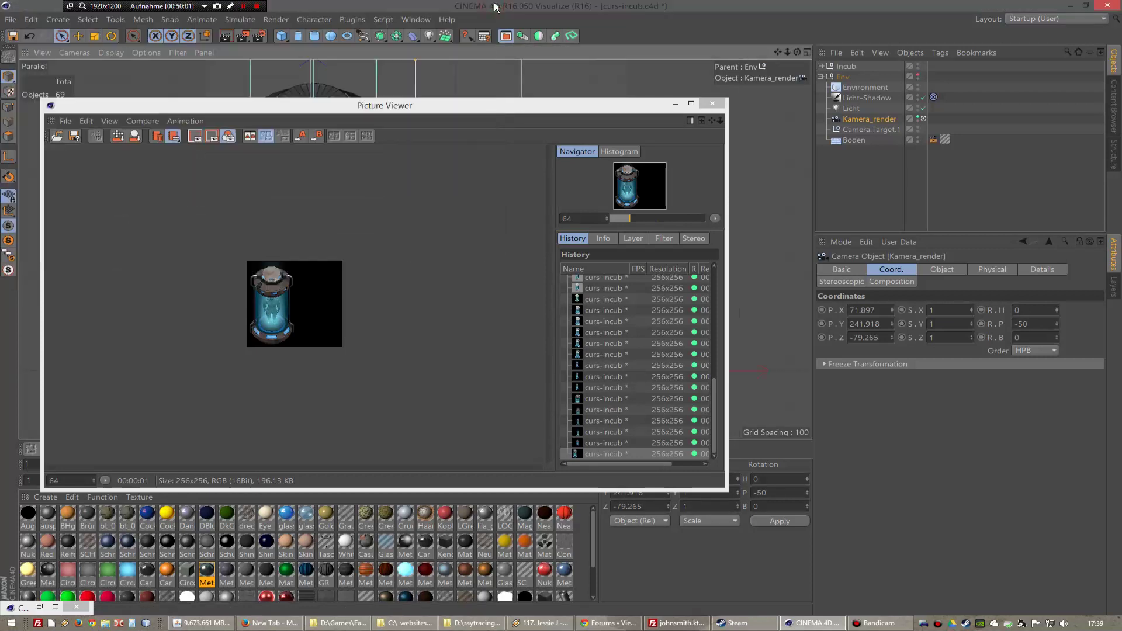
# - Render the incubator at 128x128 and view it at 100% zoom
pyautogui.click(242, 36)
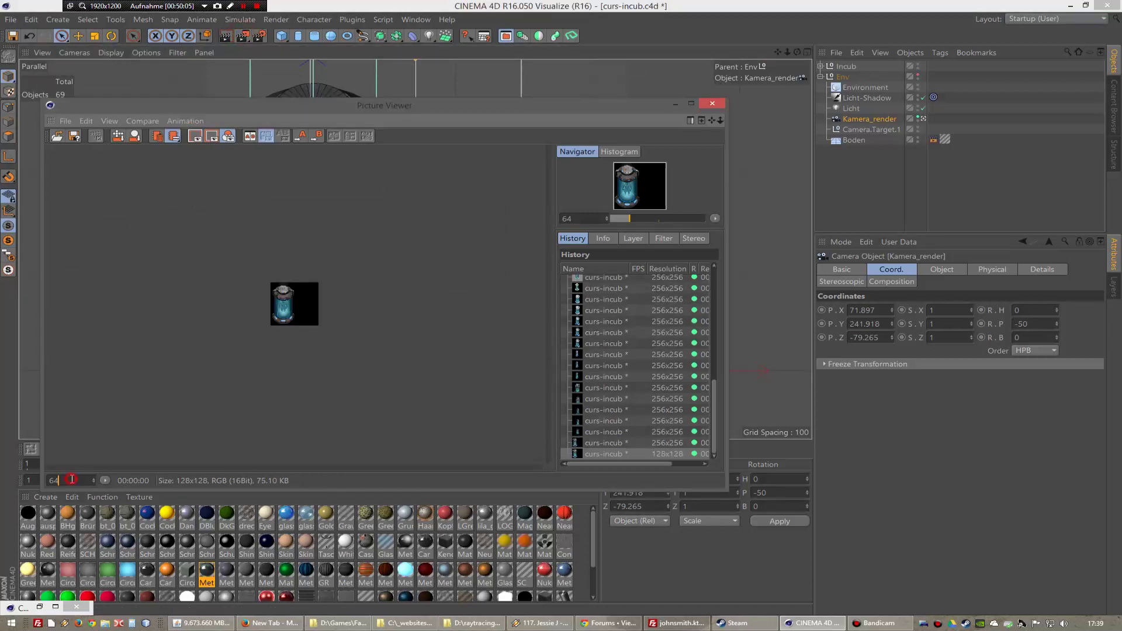
pyautogui.write('10')
pyautogui.press('Return')
pyautogui.scroll(2, 208, 369)
pyautogui.scroll(1, 205, 354)
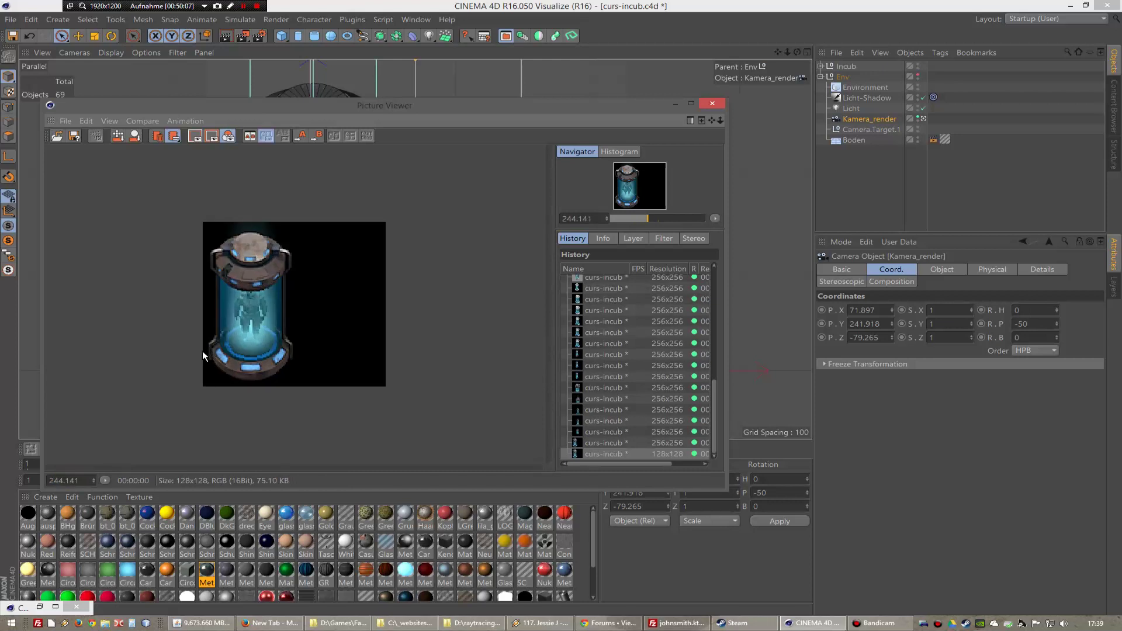
pyautogui.scroll(-1, 176, 358)
pyautogui.scroll(-3, 163, 358)
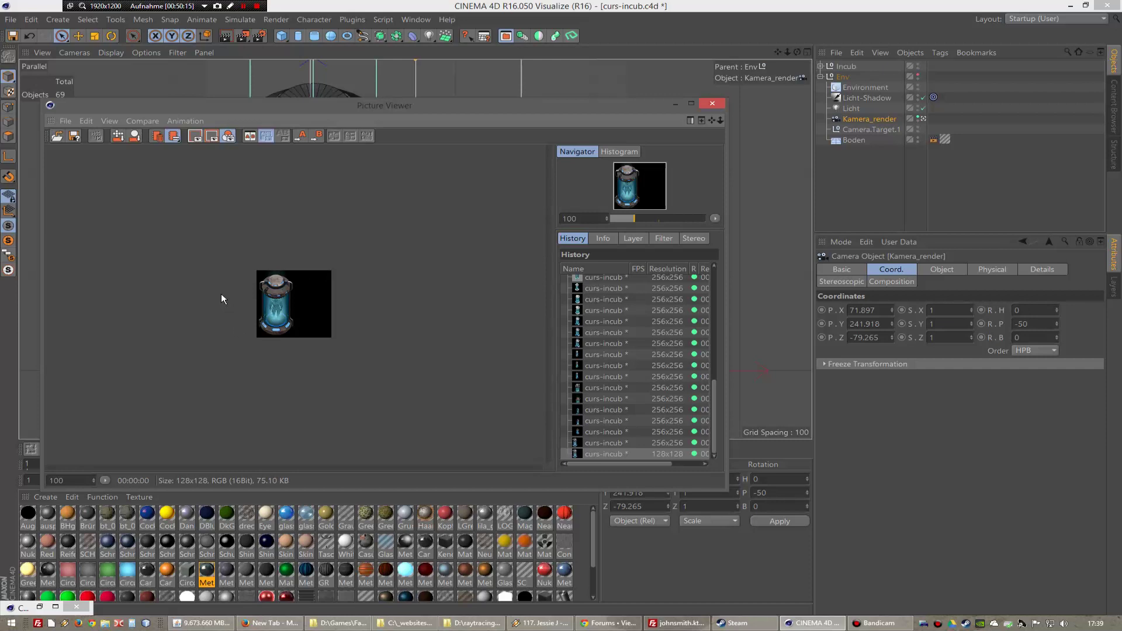
# - Inspect the render's Alpha layer, then return to the Background colour layer
pyautogui.click(605, 237)
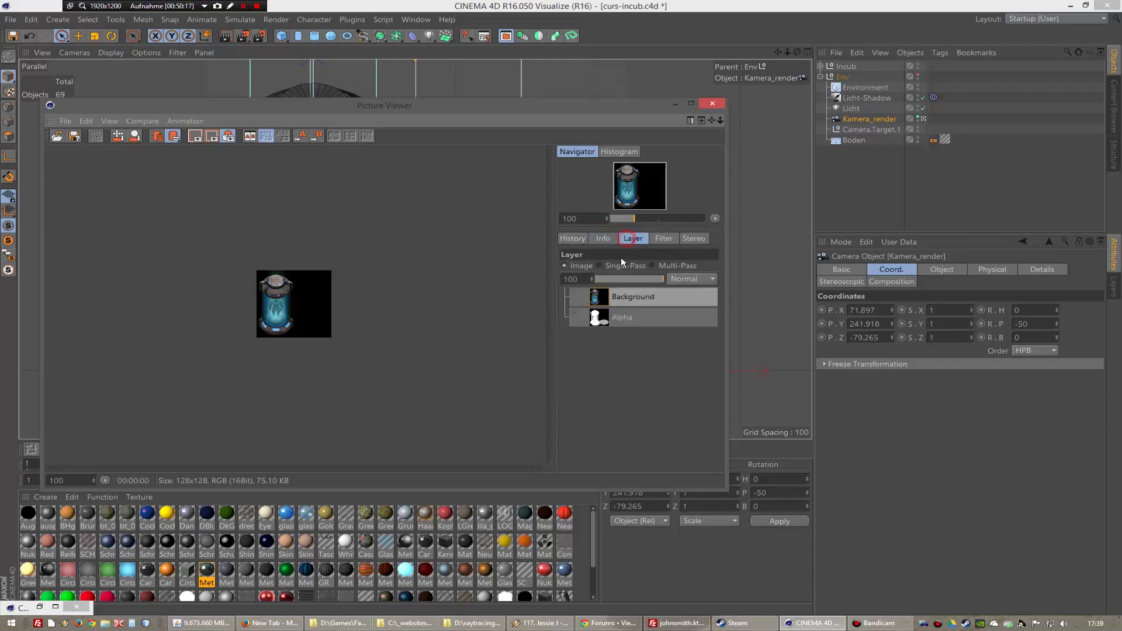
pyautogui.click(611, 318)
pyautogui.click(600, 266)
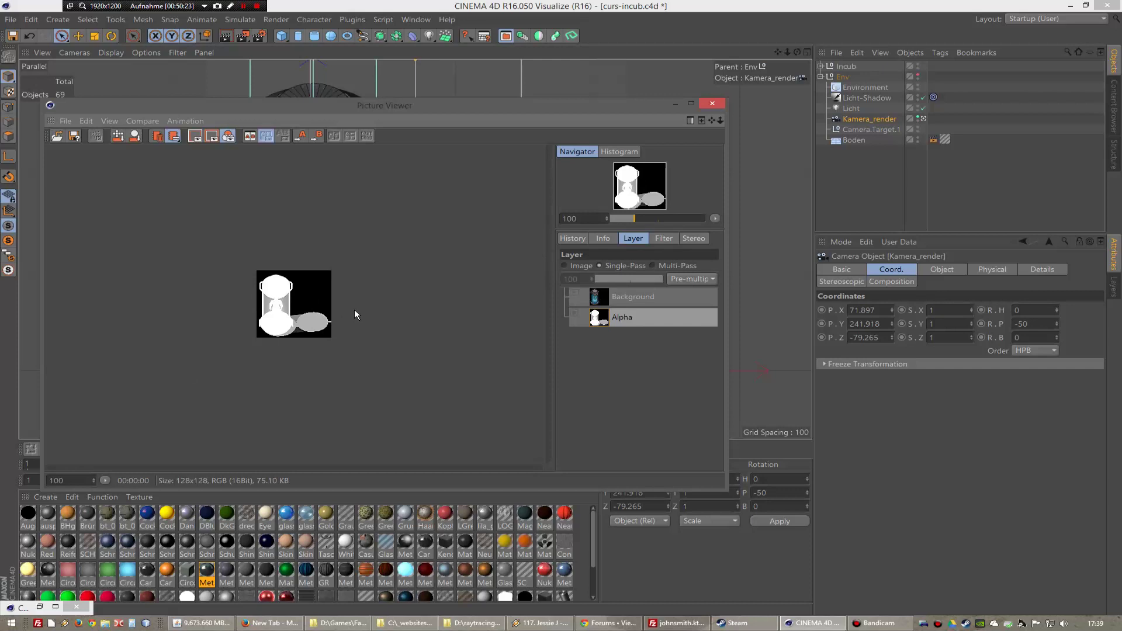
pyautogui.click(623, 297)
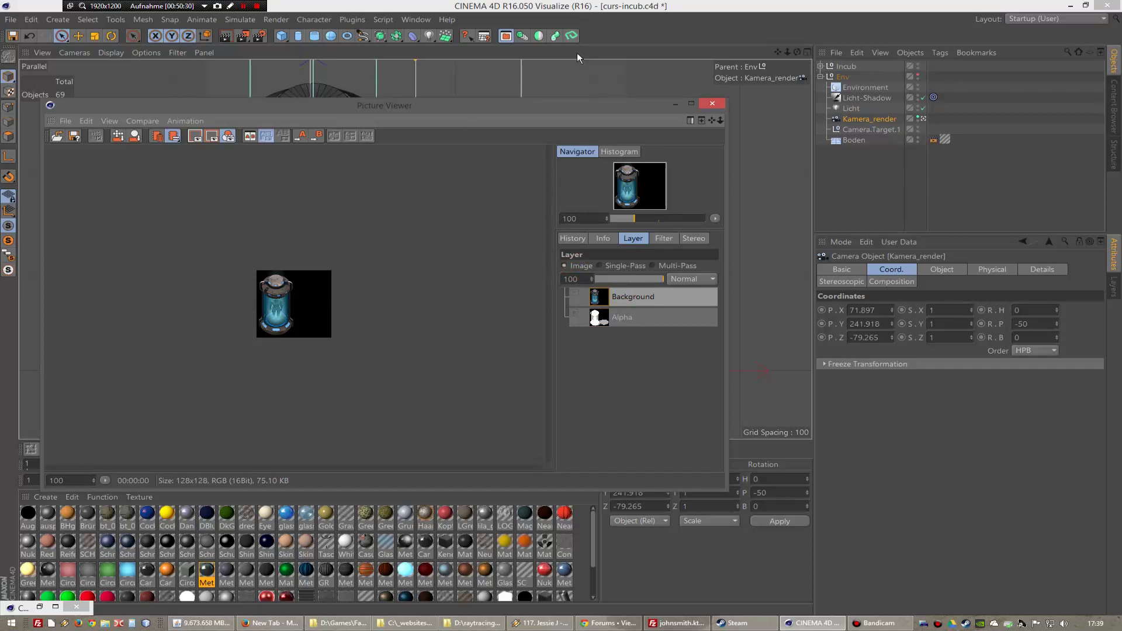
# - Rotate the Incub group to heading 40° and render the angled 128x128 view
pyautogui.click(712, 103)
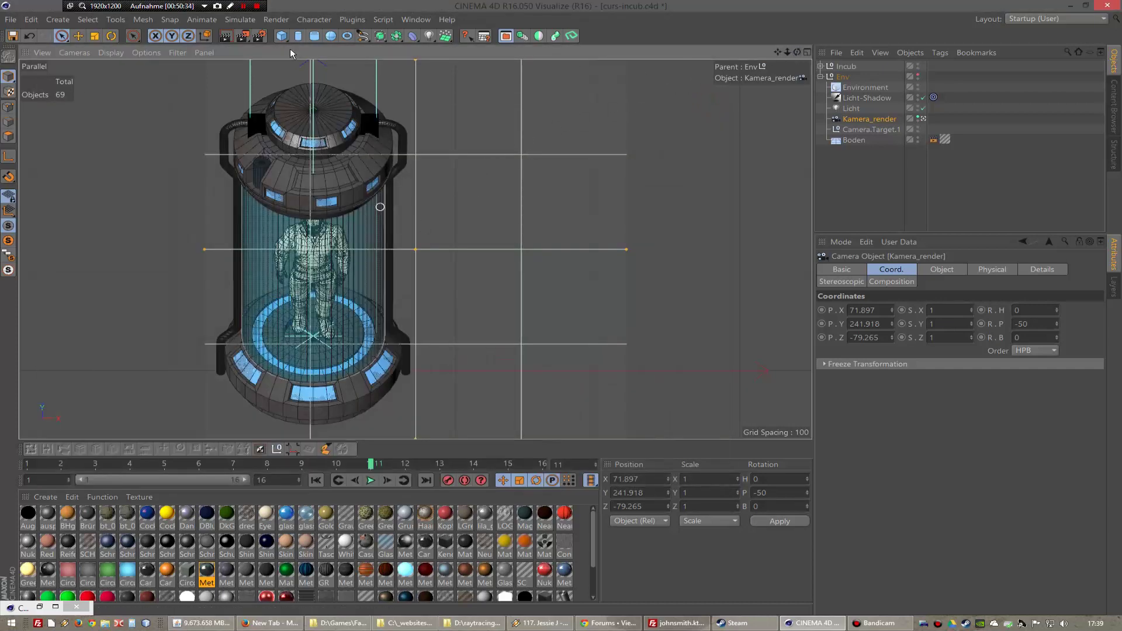
pyautogui.click(847, 66)
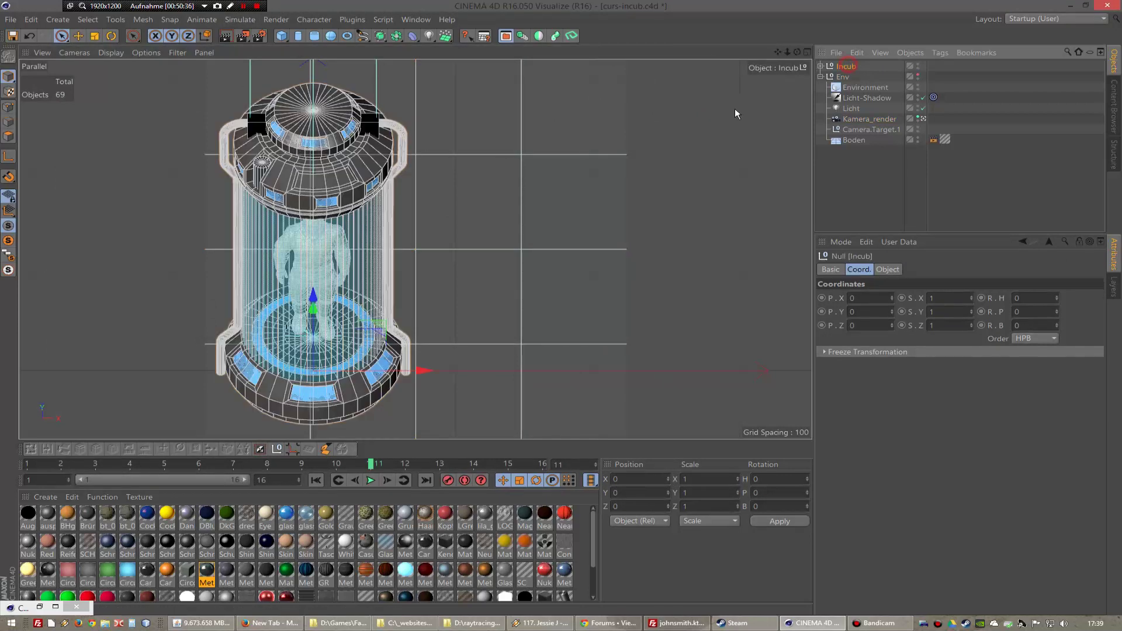
pyautogui.click(111, 36)
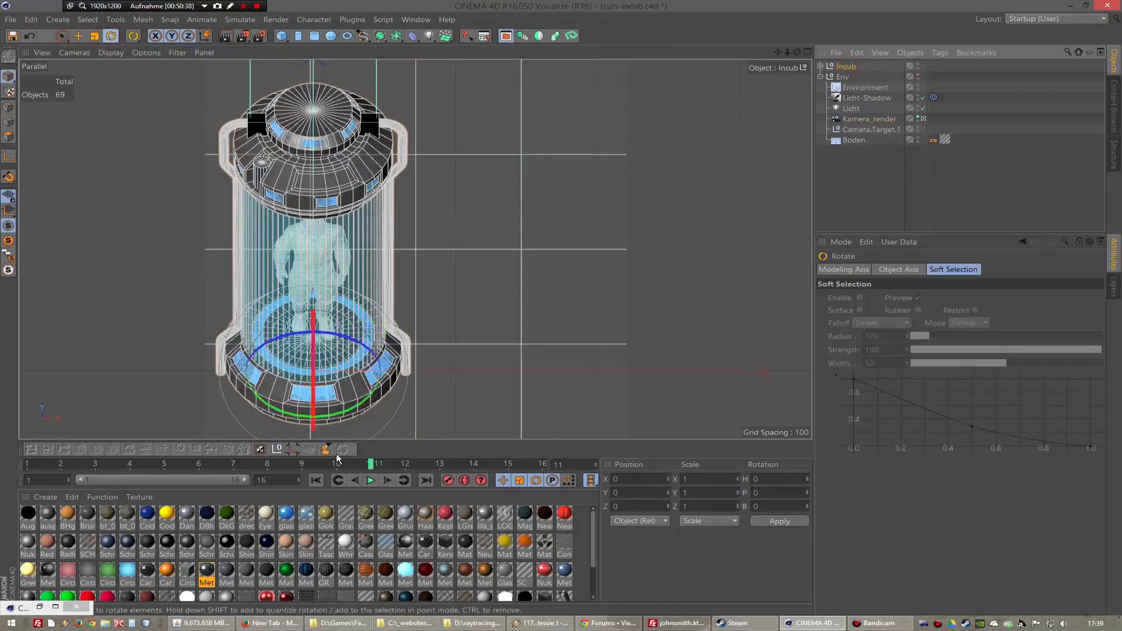
pyautogui.moveTo(344, 414); pyautogui.dragTo(397, 392)
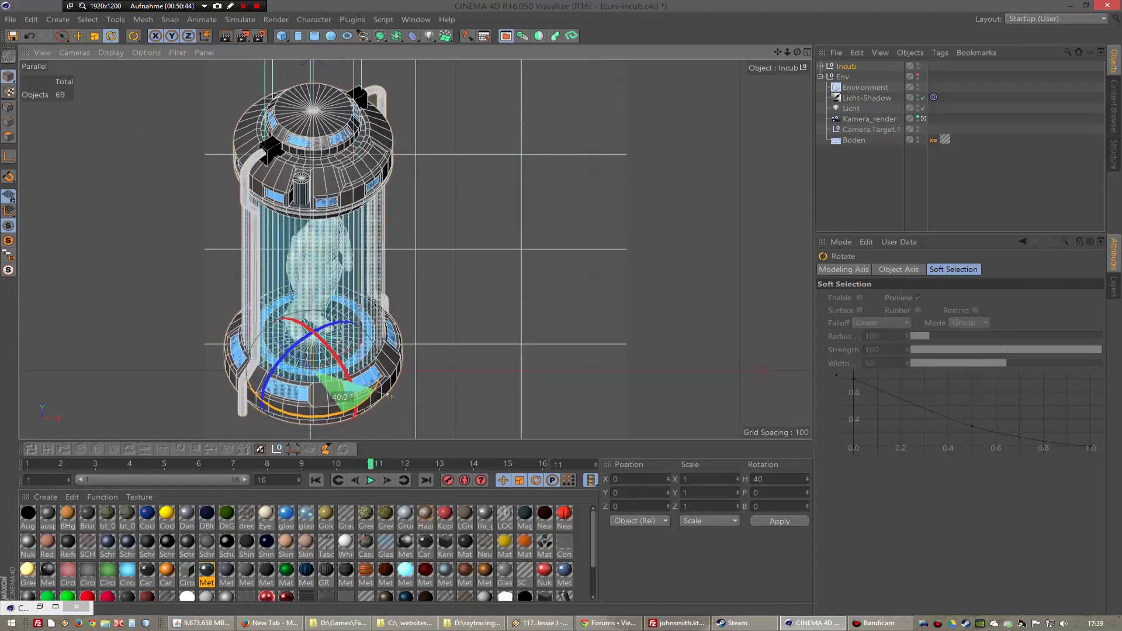
pyautogui.moveTo(397, 392); pyautogui.dragTo(391, 396)
pyautogui.click(242, 36)
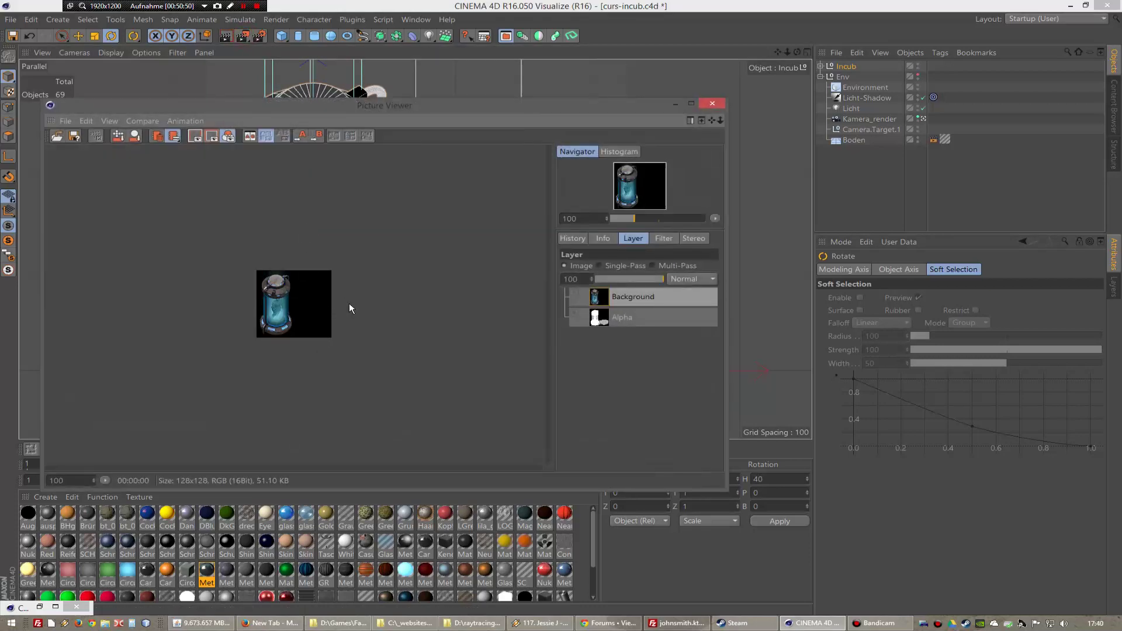
# - Save the render as PNG with alpha channel, curs-incub-r.png, in the curse_incub folder
pyautogui.click(629, 327)
pyautogui.click(612, 266)
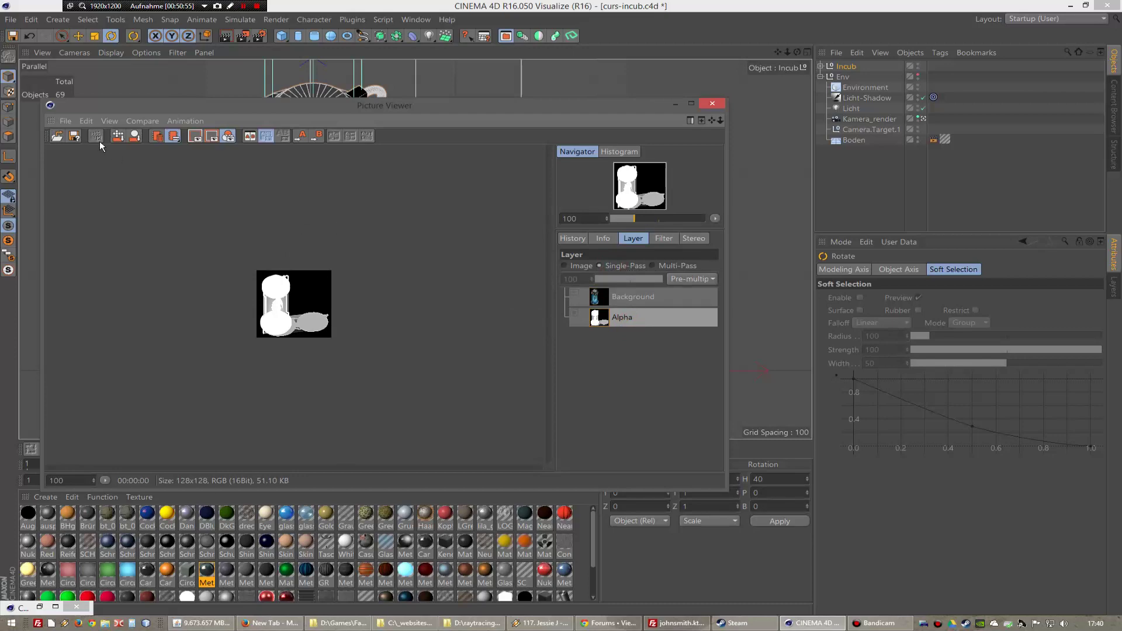
pyautogui.click(74, 135)
pyautogui.click(86, 258)
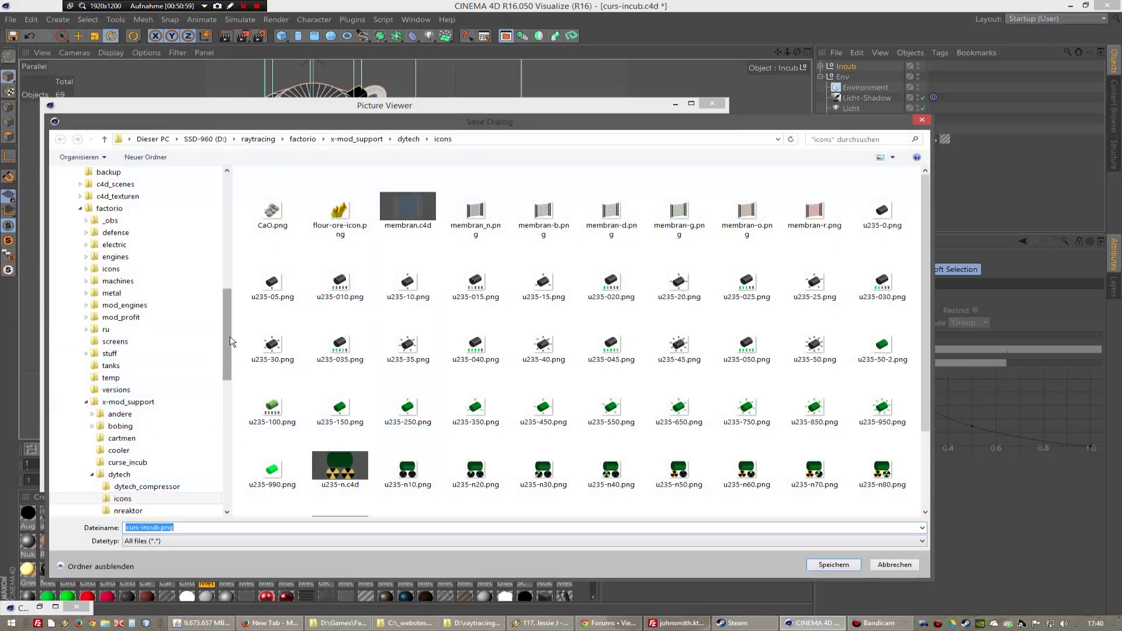
pyautogui.scroll(-6, 175, 345)
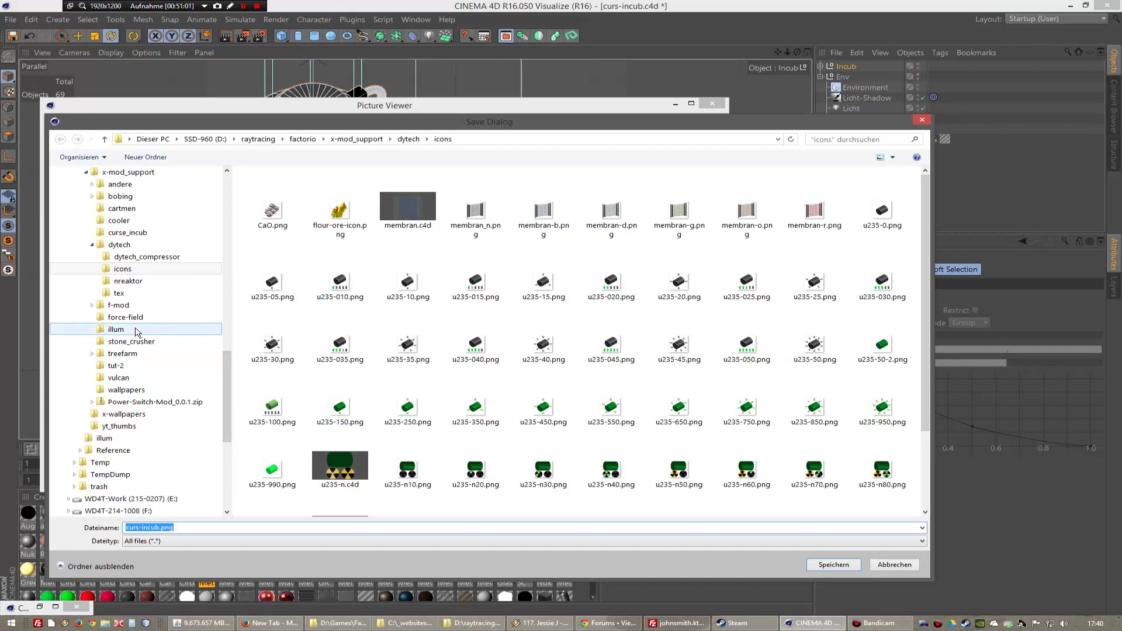
pyautogui.click(92, 244)
pyautogui.click(132, 232)
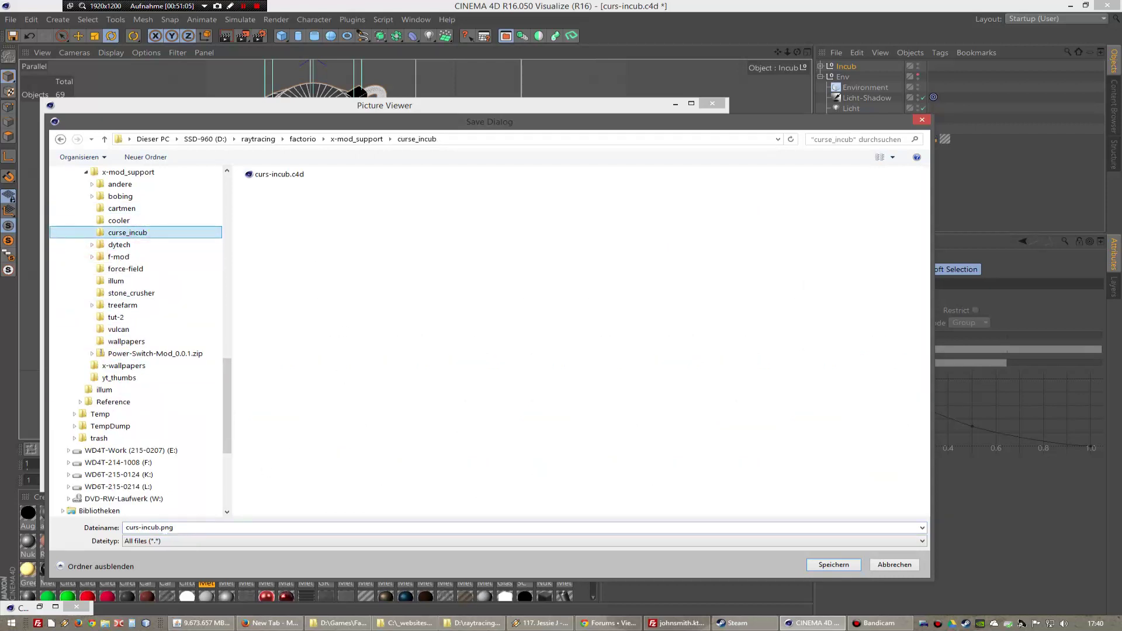
pyautogui.click(164, 528)
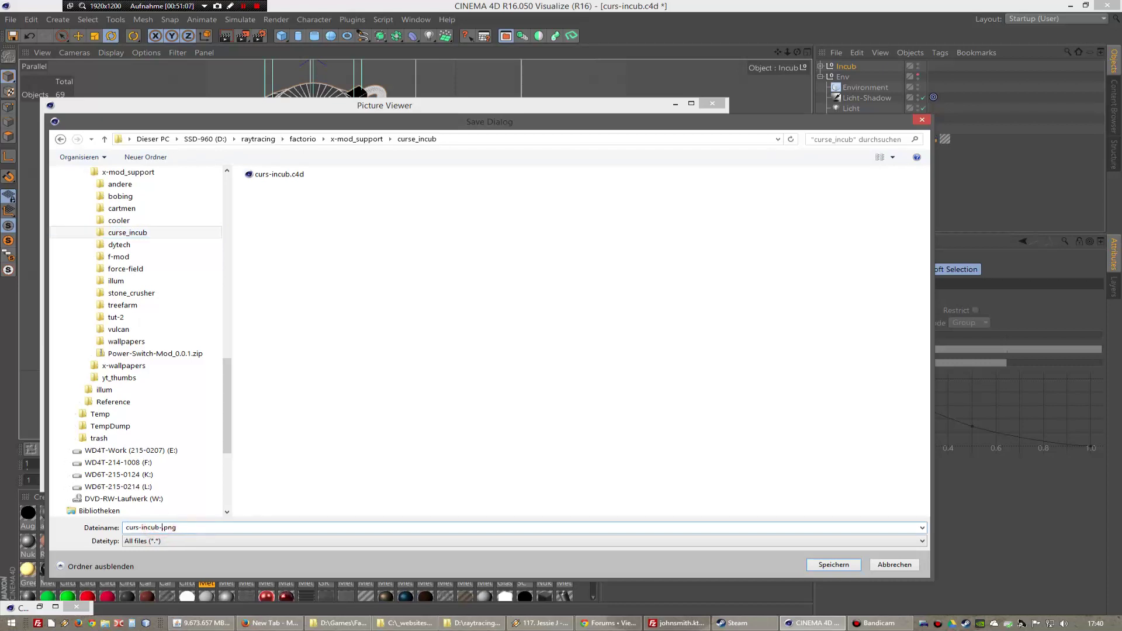
pyautogui.write('-r')
pyautogui.press('Return')
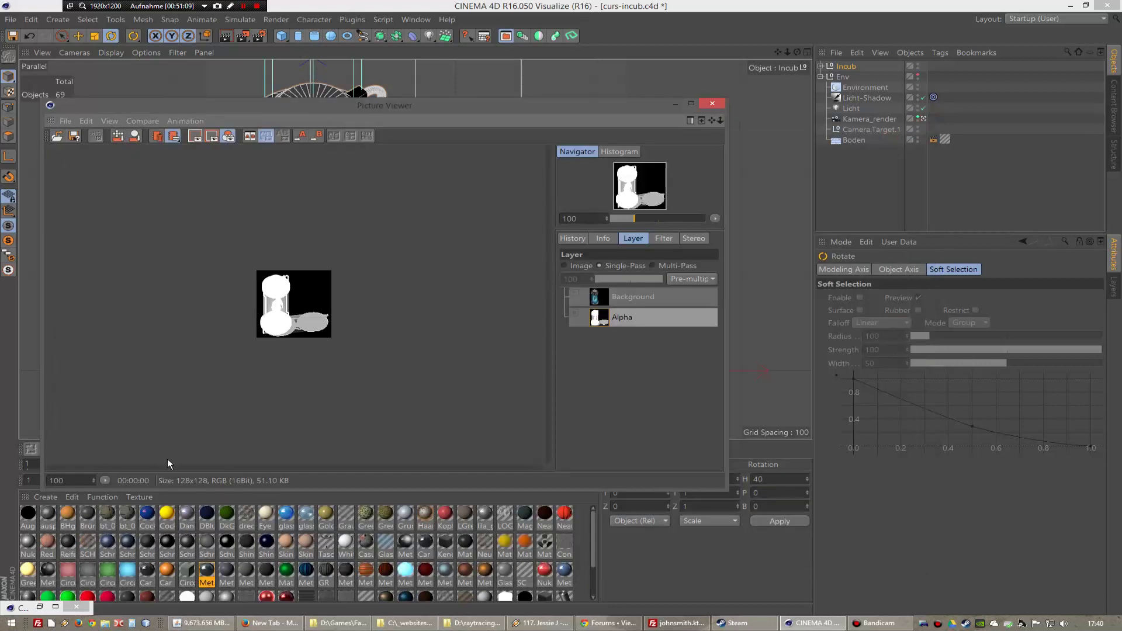
# - Return to the colour layer and confirm curs-incub-r.png is in curse_incub via Explorer
pyautogui.click(629, 297)
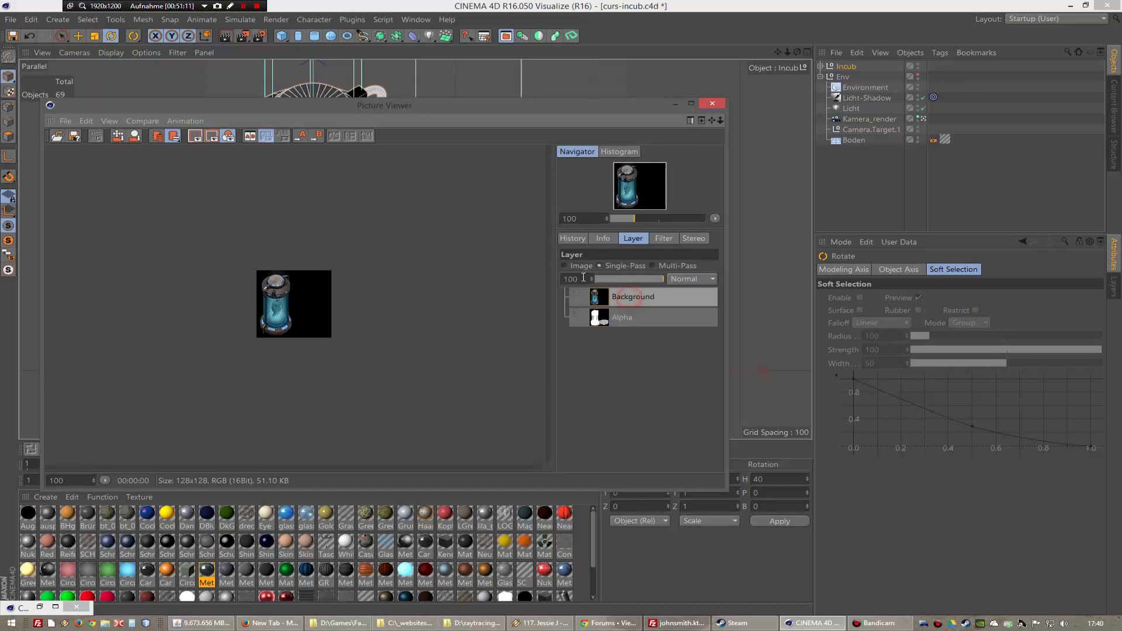
pyautogui.click(575, 267)
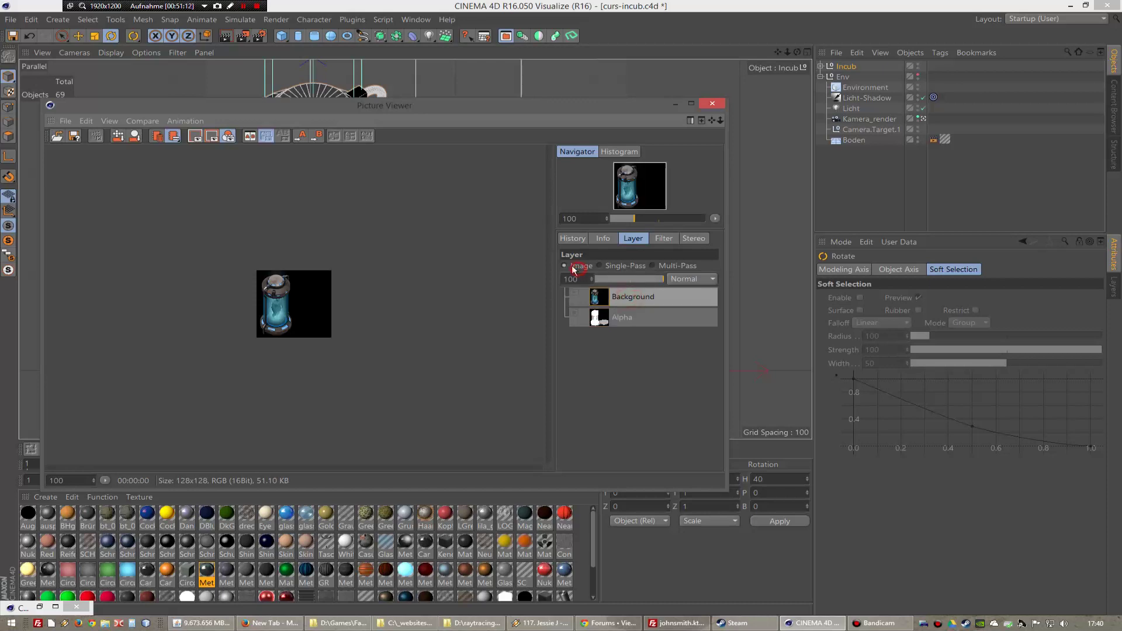
pyautogui.click(72, 138)
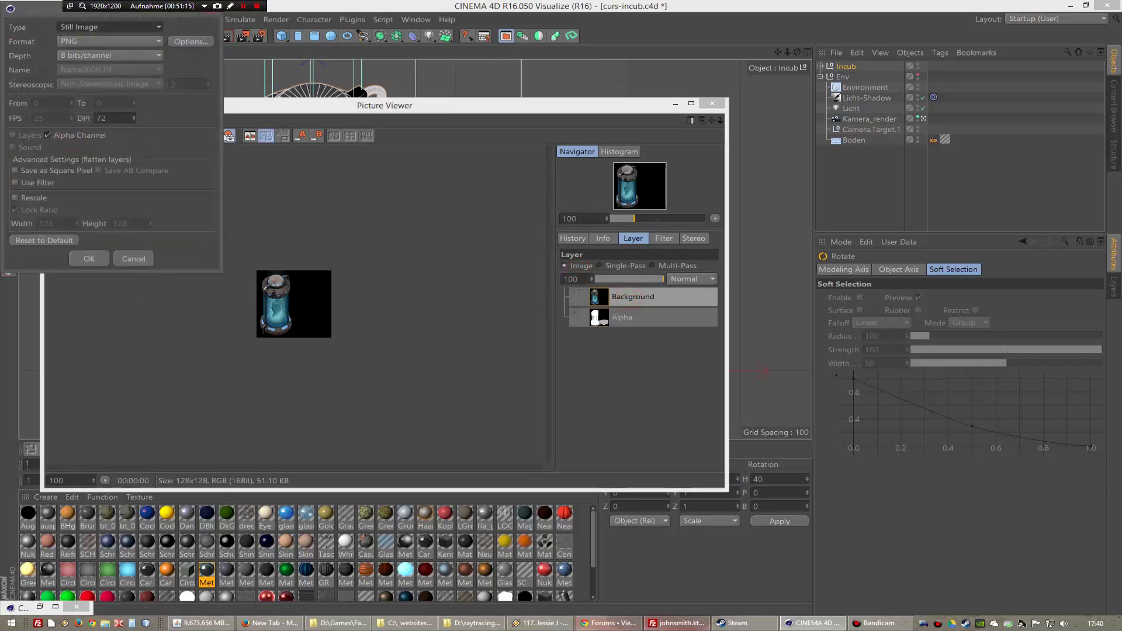
pyautogui.click(475, 624)
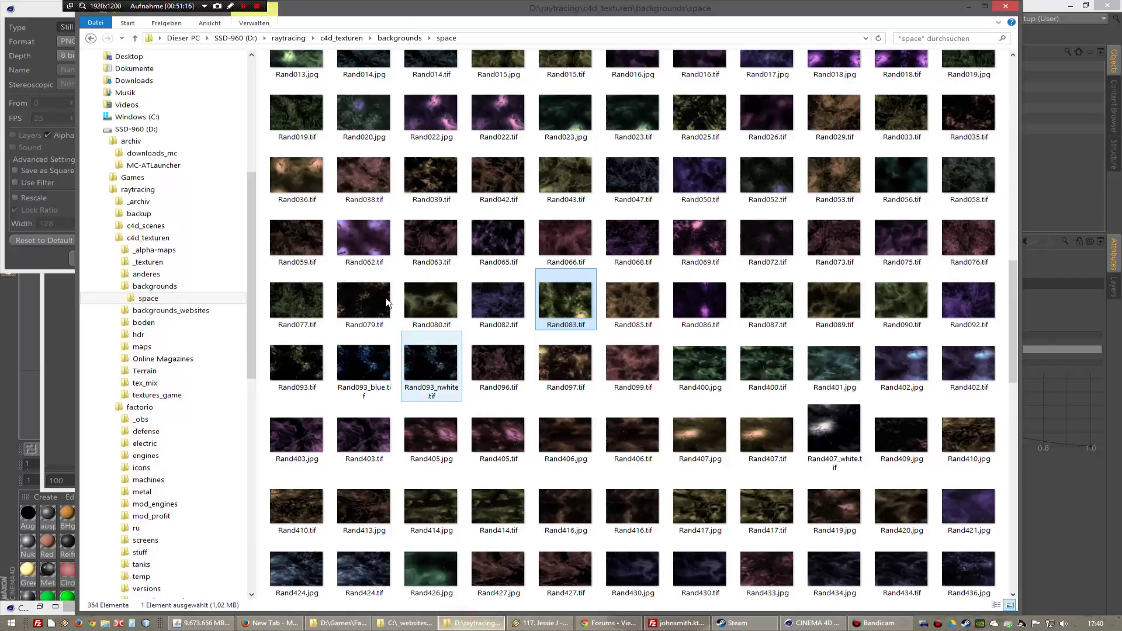
pyautogui.click(156, 297)
pyautogui.press('x')
pyautogui.press('x')
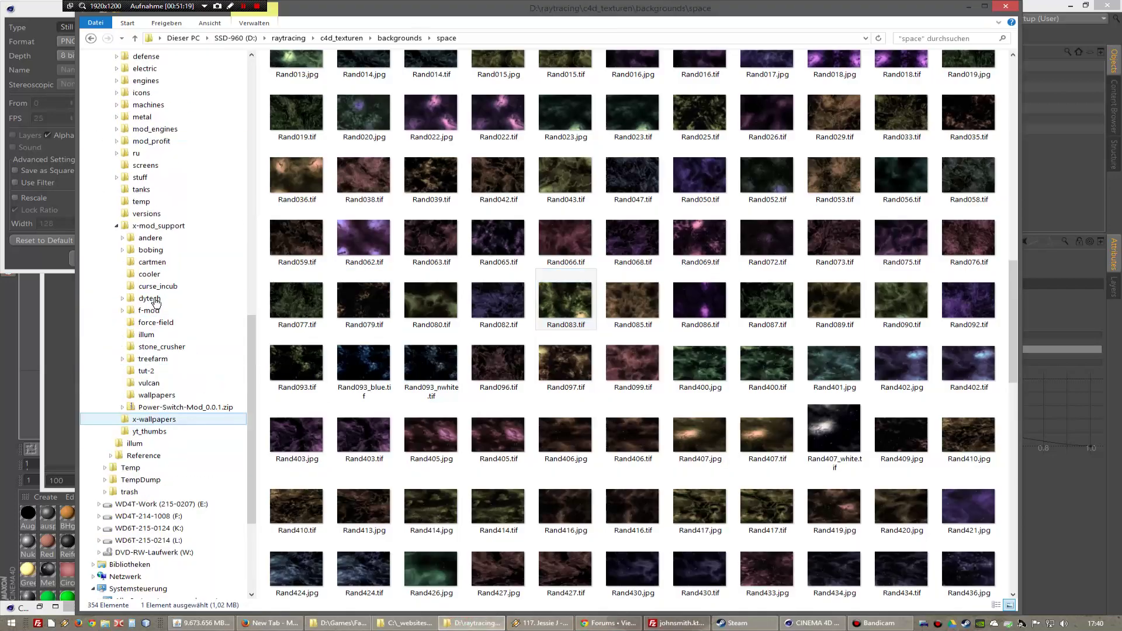
pyautogui.click(159, 287)
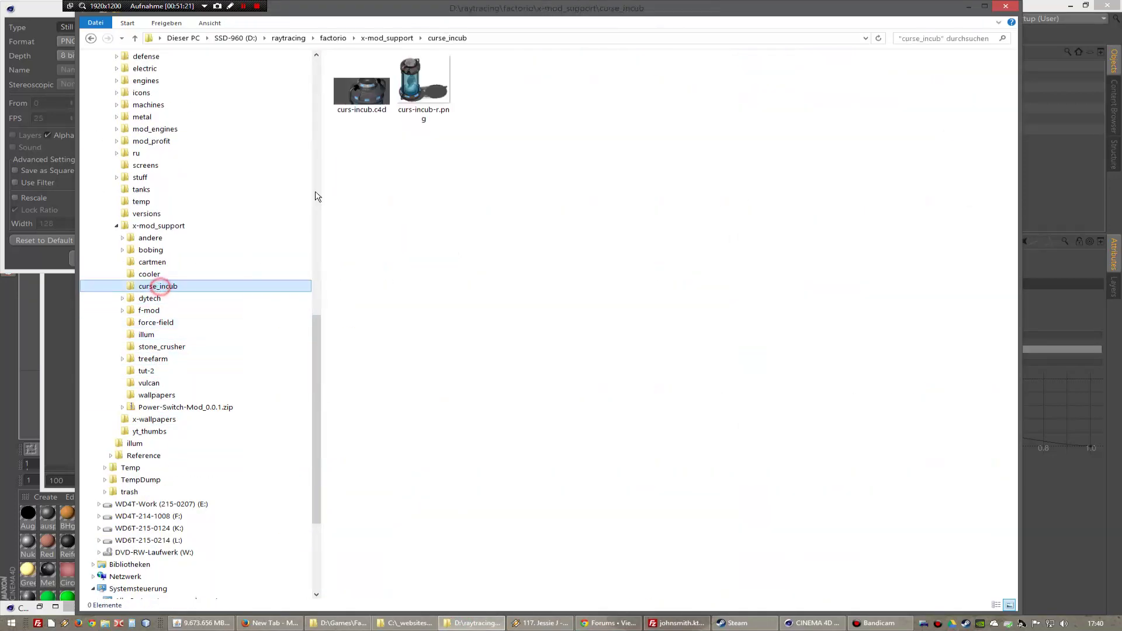
# - Set the incubator's heading to 0 and render the front view
pyautogui.click(55, 305)
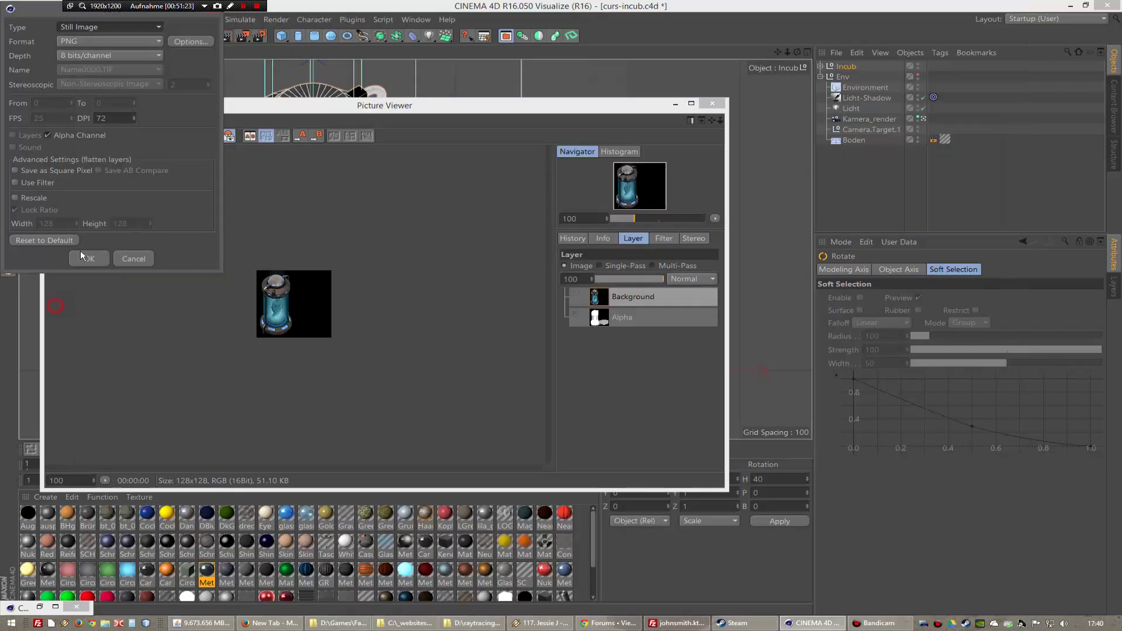
pyautogui.click(87, 258)
pyautogui.click(712, 103)
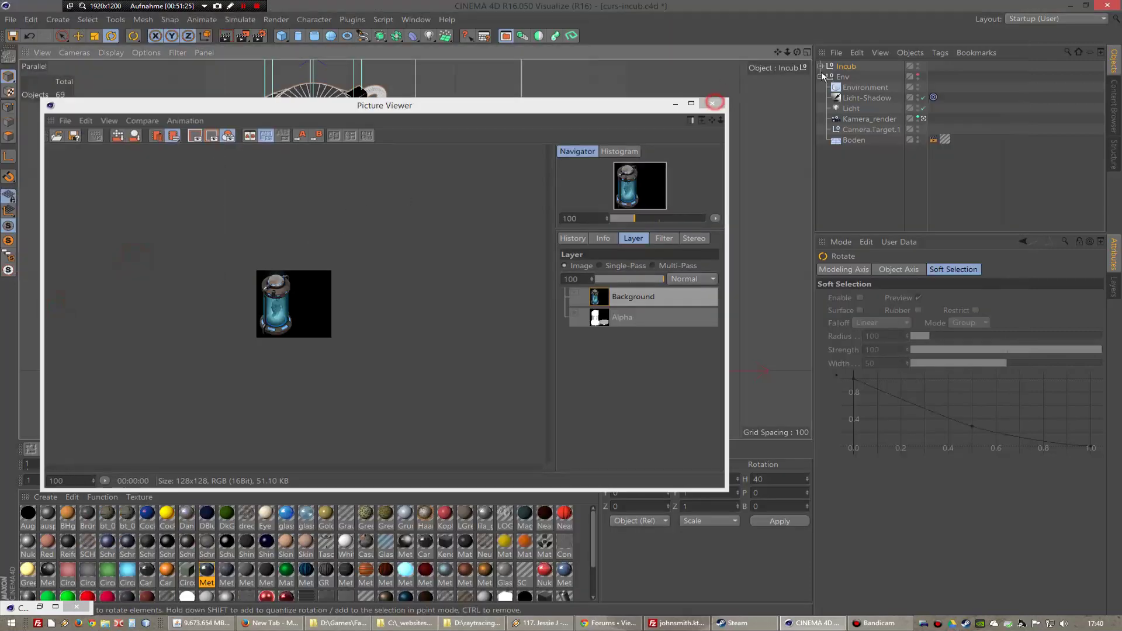
pyautogui.doubleClick(769, 479)
pyautogui.write('0')
pyautogui.press('Return')
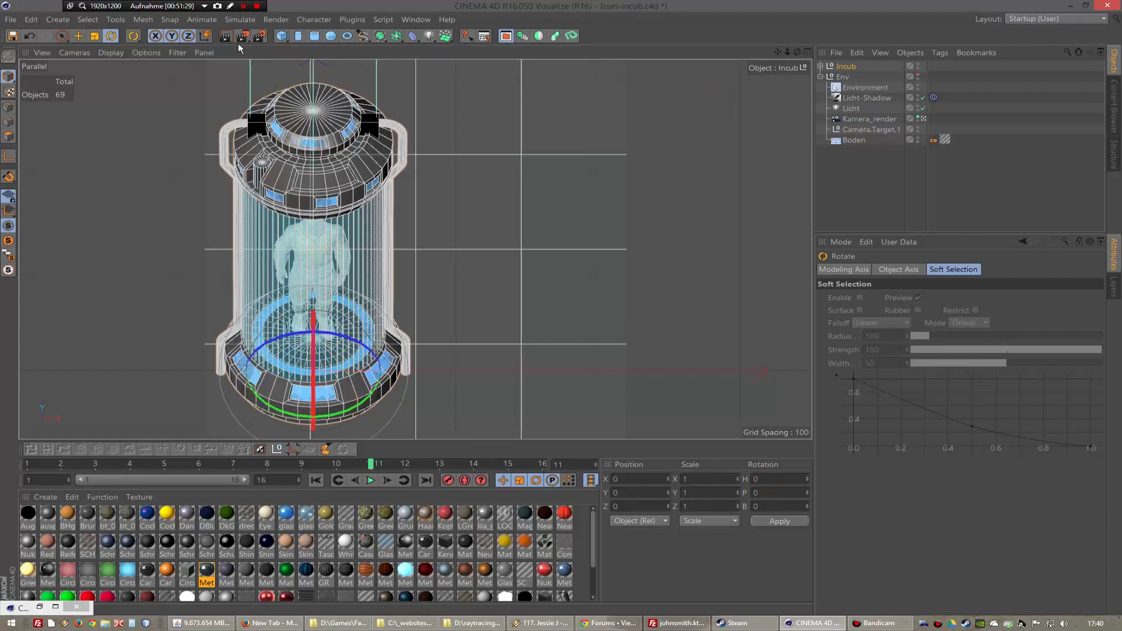
pyautogui.click(242, 36)
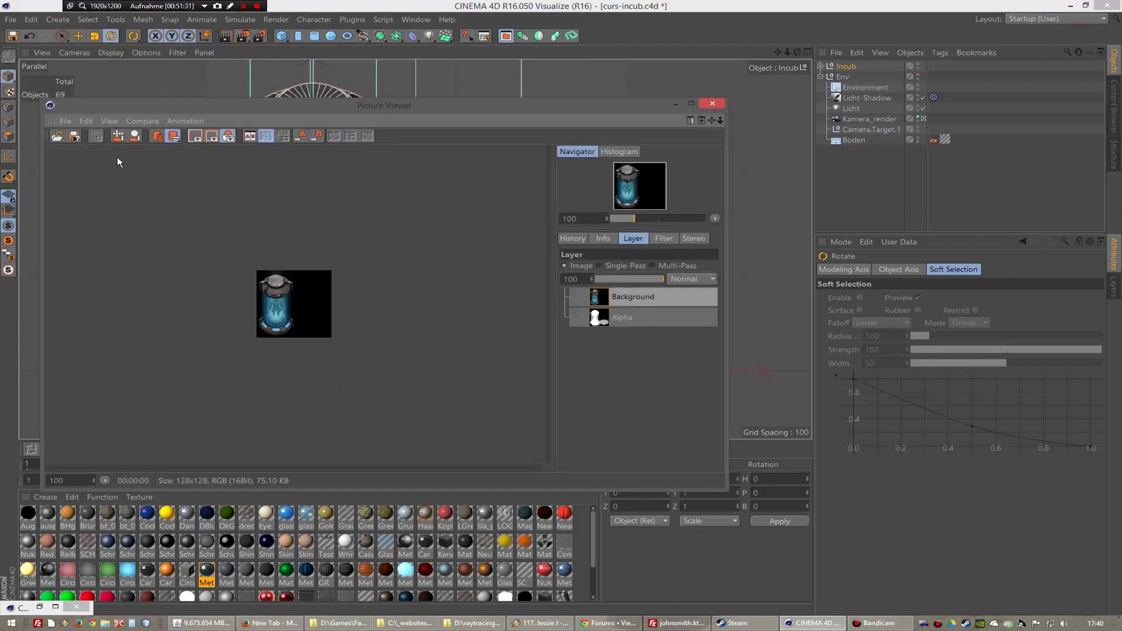
# - Save the front render as PNG with alpha, named curs-incub-u.png
pyautogui.click(74, 136)
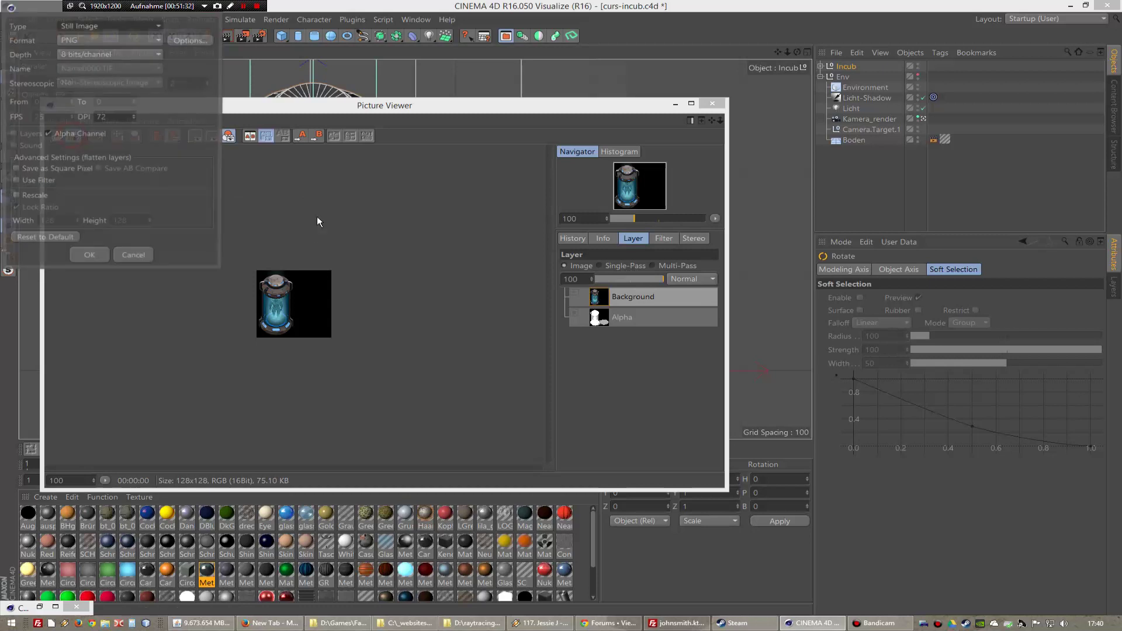
pyautogui.click(101, 261)
pyautogui.click(155, 526)
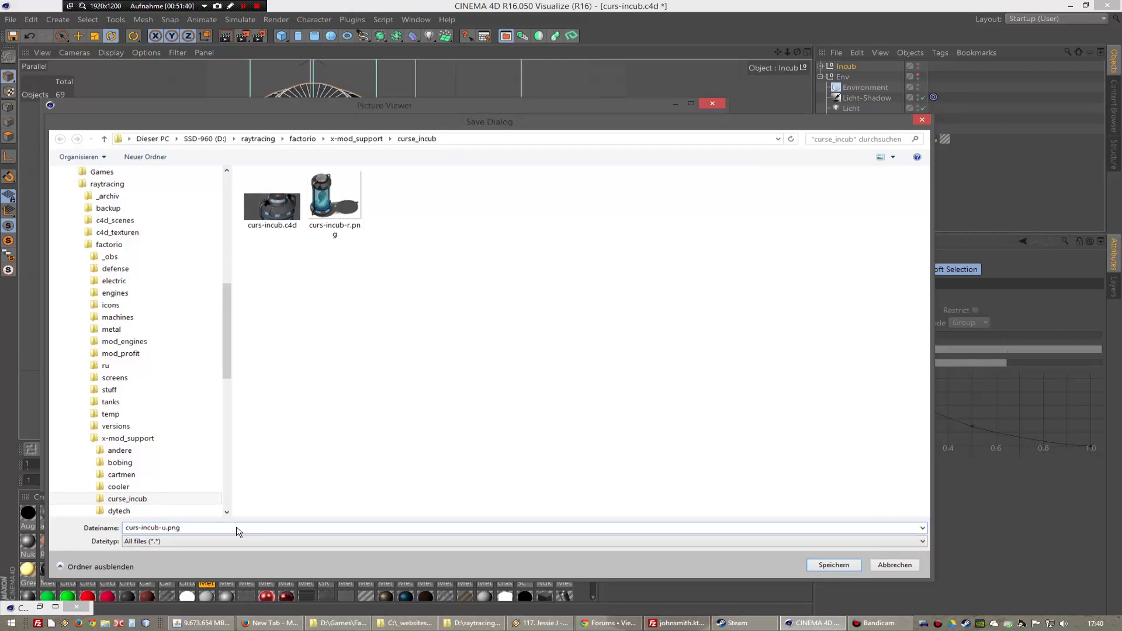
pyautogui.press('Return')
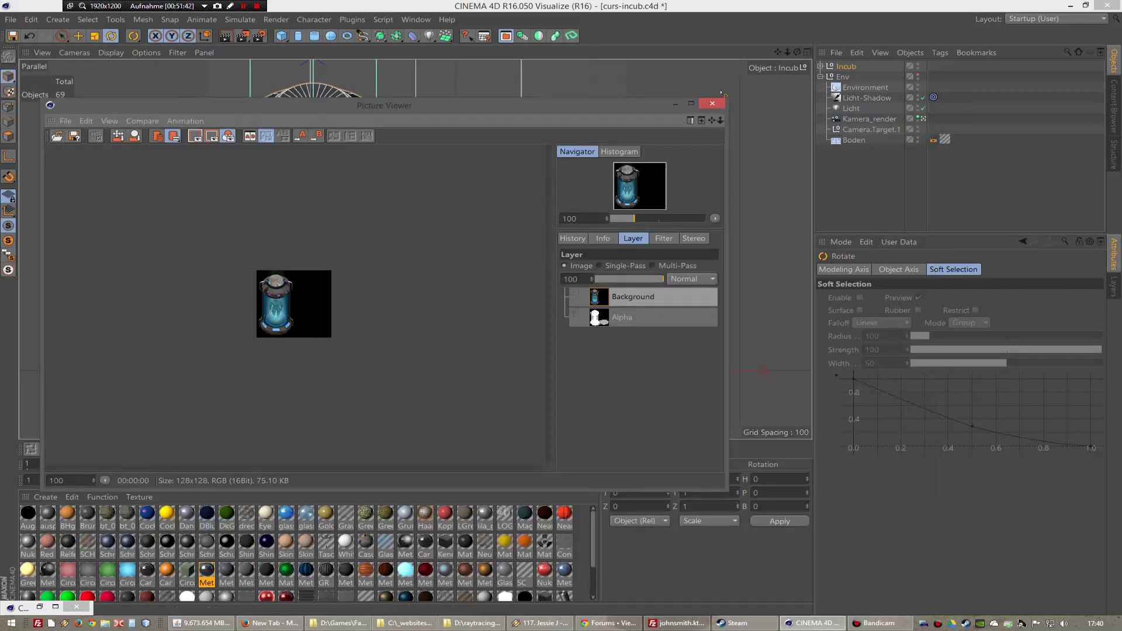
# - Close the Picture Viewer and bring up the forum request in Chrome
pyautogui.click(712, 103)
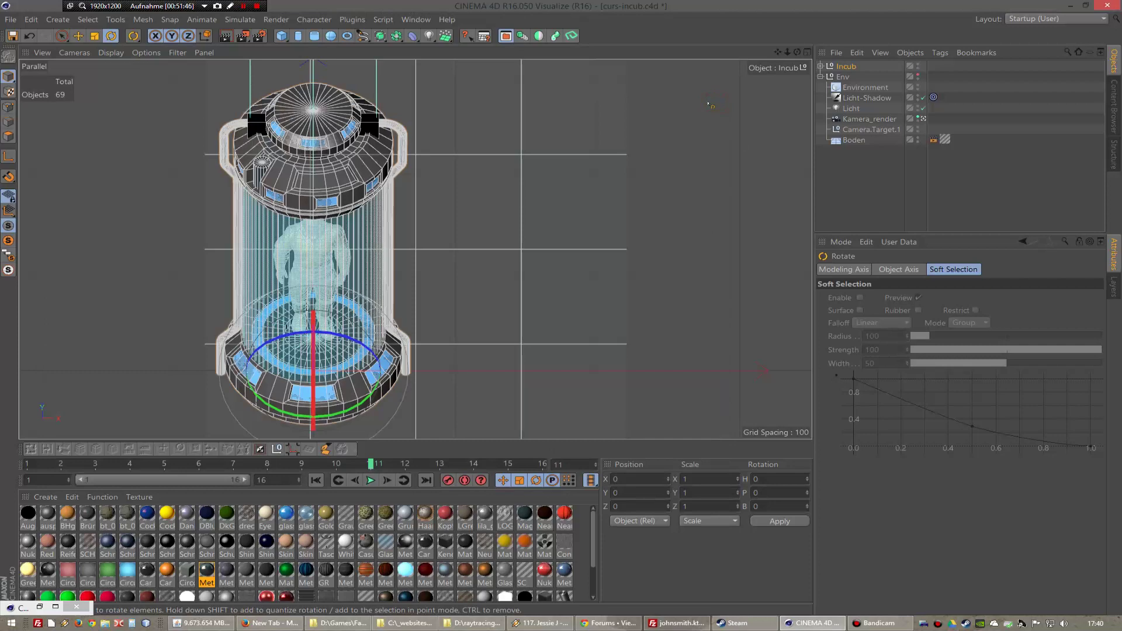
pyautogui.click(608, 623)
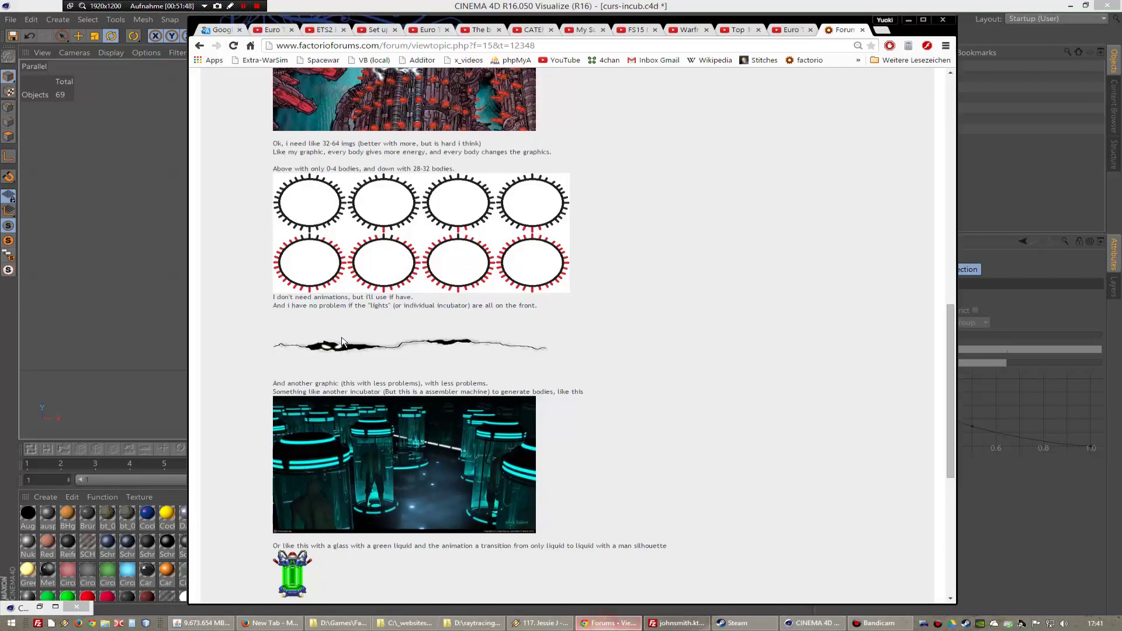
pyautogui.scroll(-3, 336, 427)
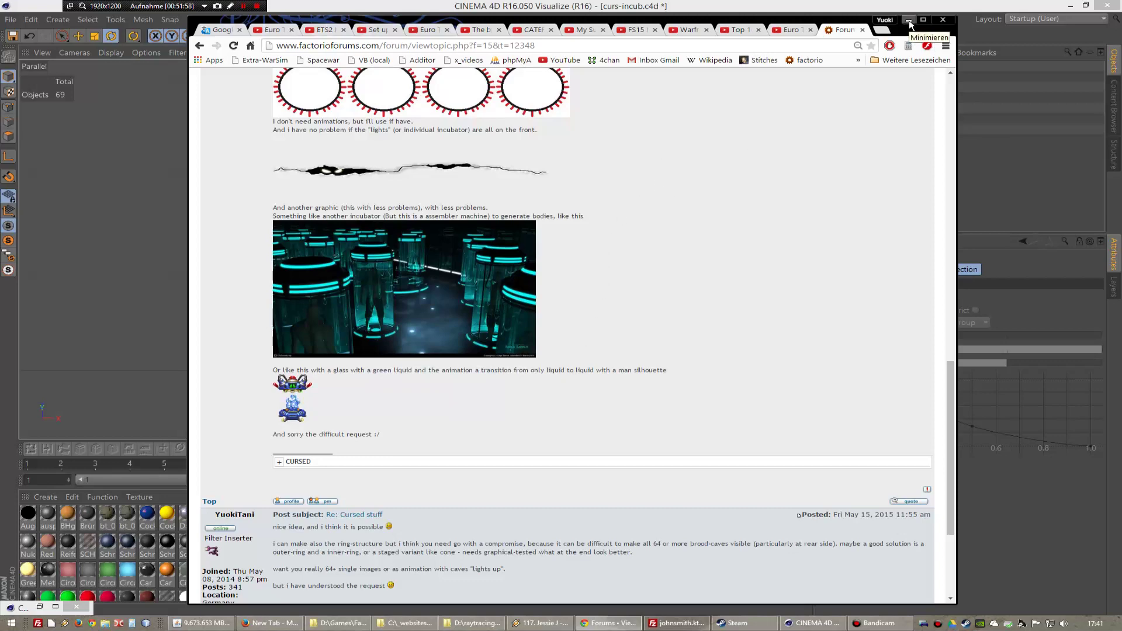
# - Minimize the Chrome forum thread to bring the Cinema 4D incubator scene back into view
pyautogui.click(909, 21)
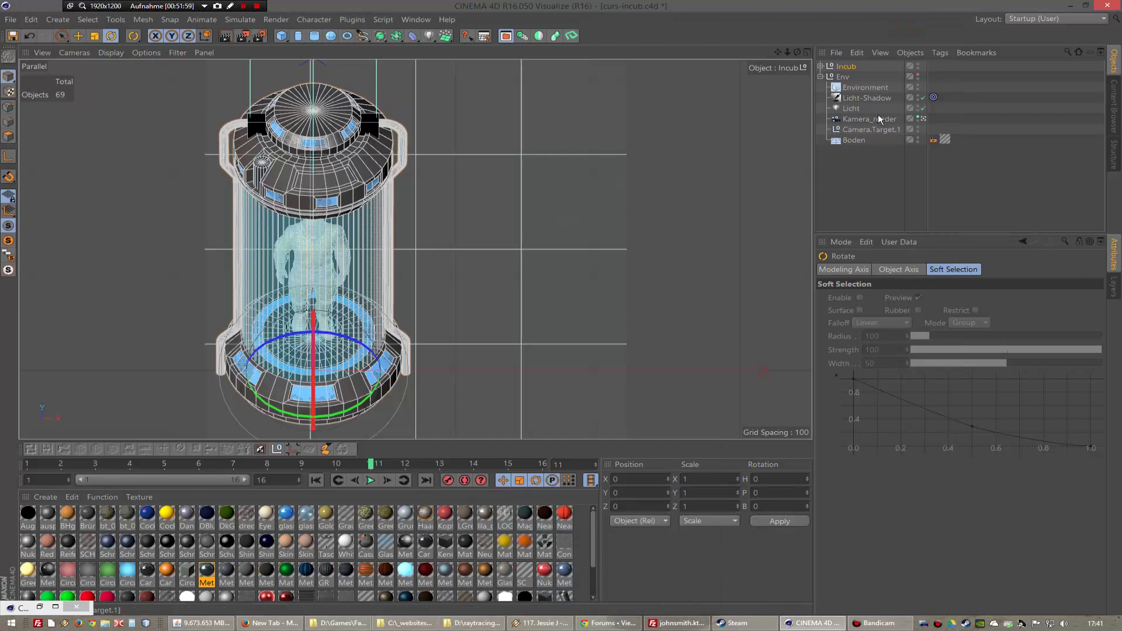
# - Expand Incub, select its Light object and make an unlit test render for comparison
pyautogui.click(821, 67)
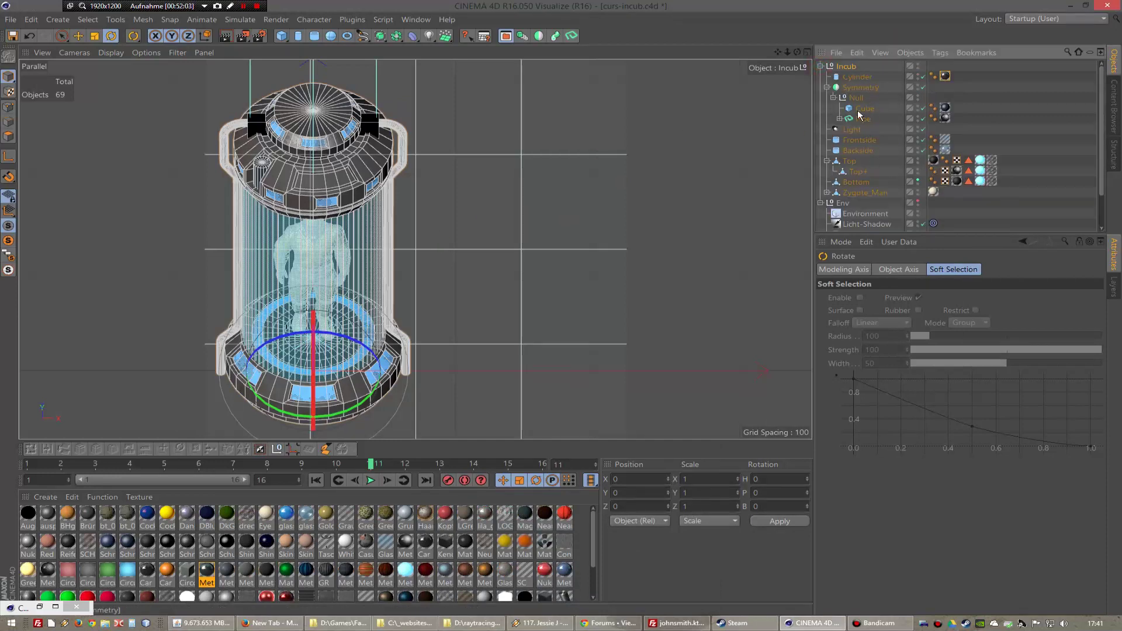
pyautogui.click(852, 129)
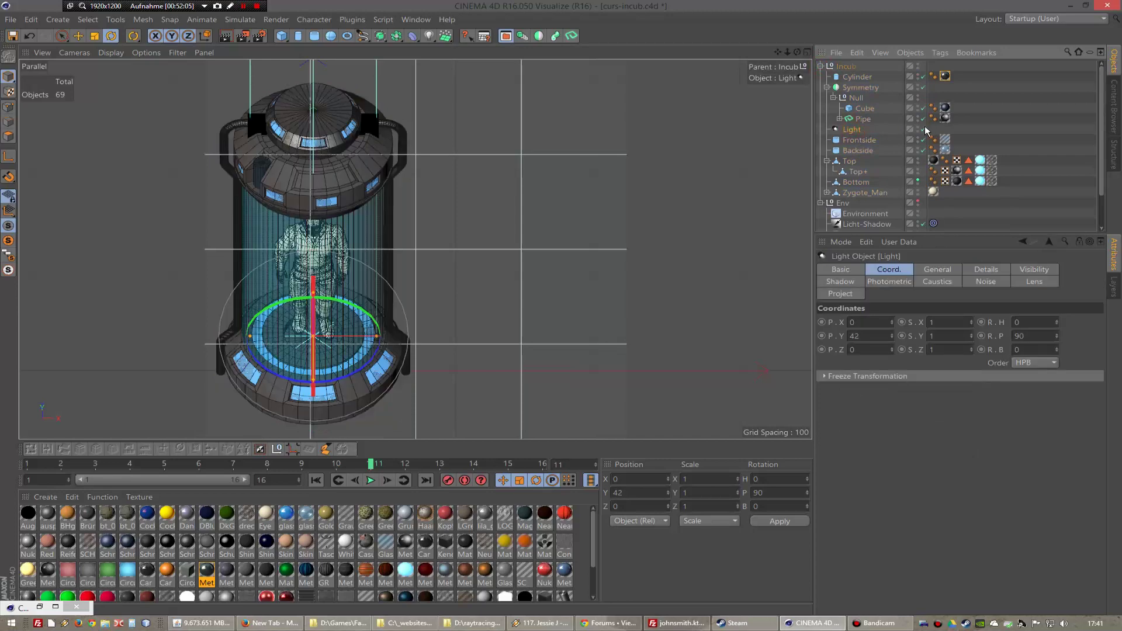
pyautogui.click(244, 36)
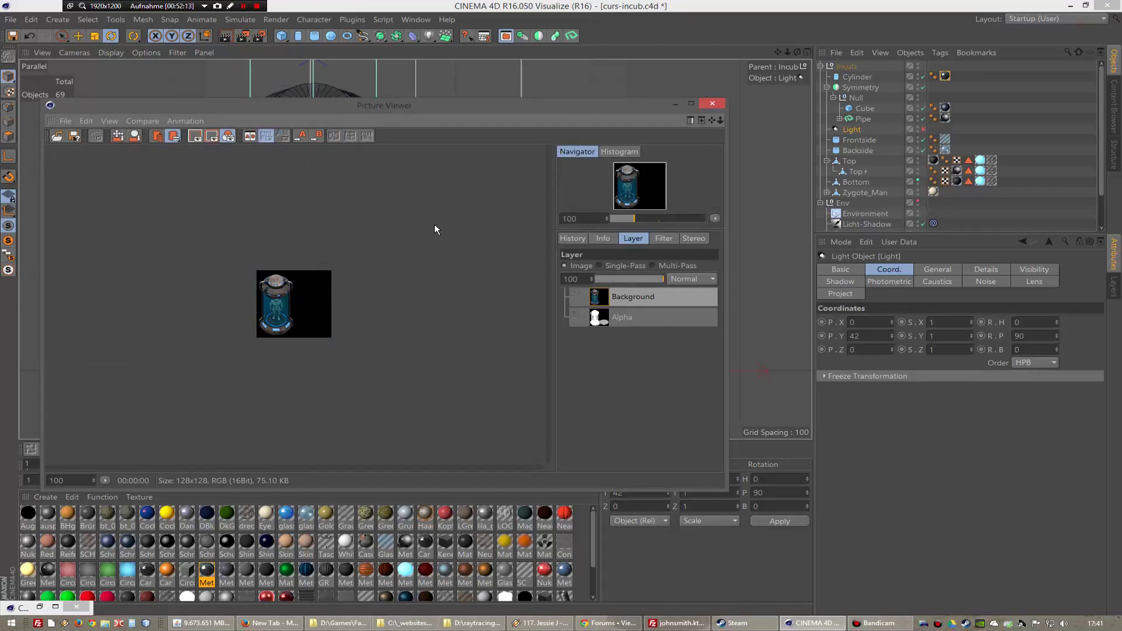
pyautogui.click(713, 104)
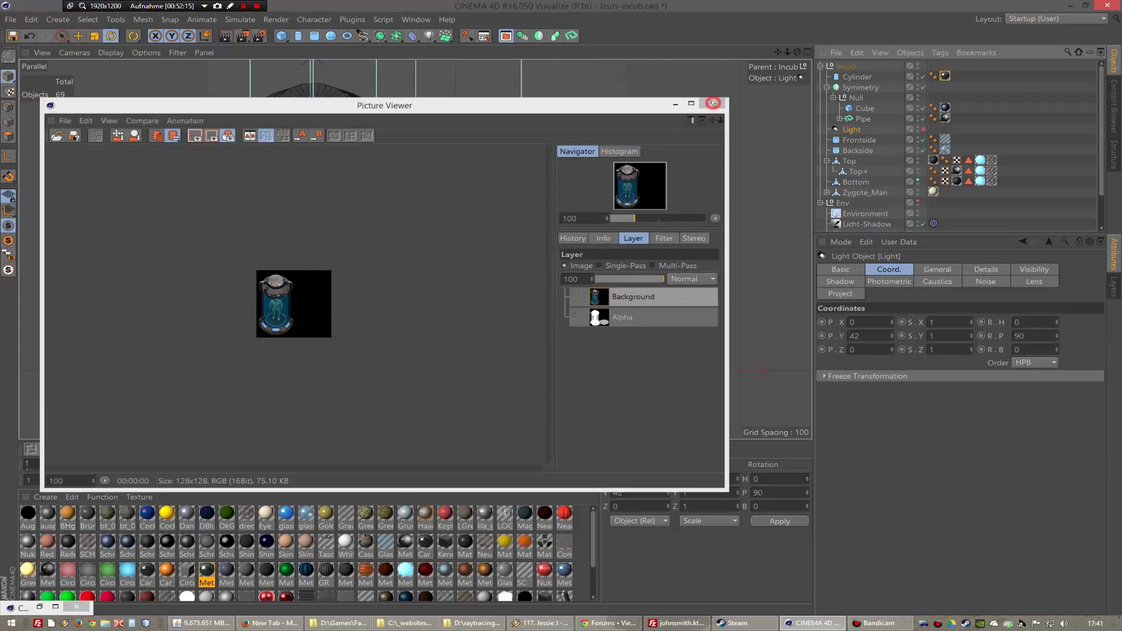
# - Switch the Light back on, test-render the lit incubator, and add a Cylinder primitive
pyautogui.click(923, 129)
pyautogui.click(243, 37)
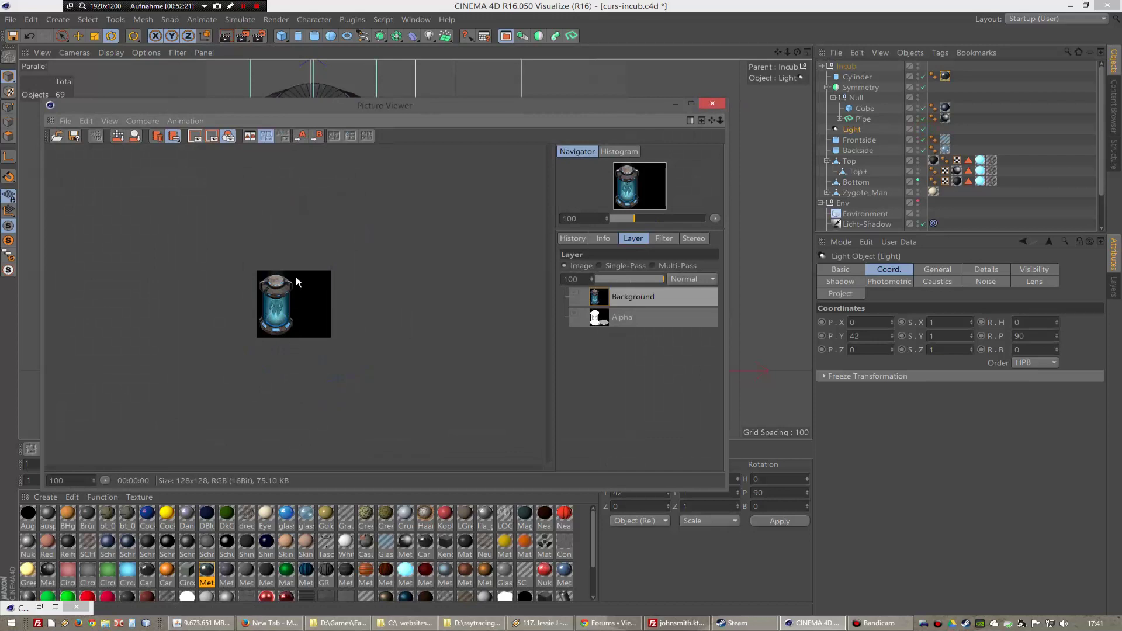
pyautogui.click(713, 104)
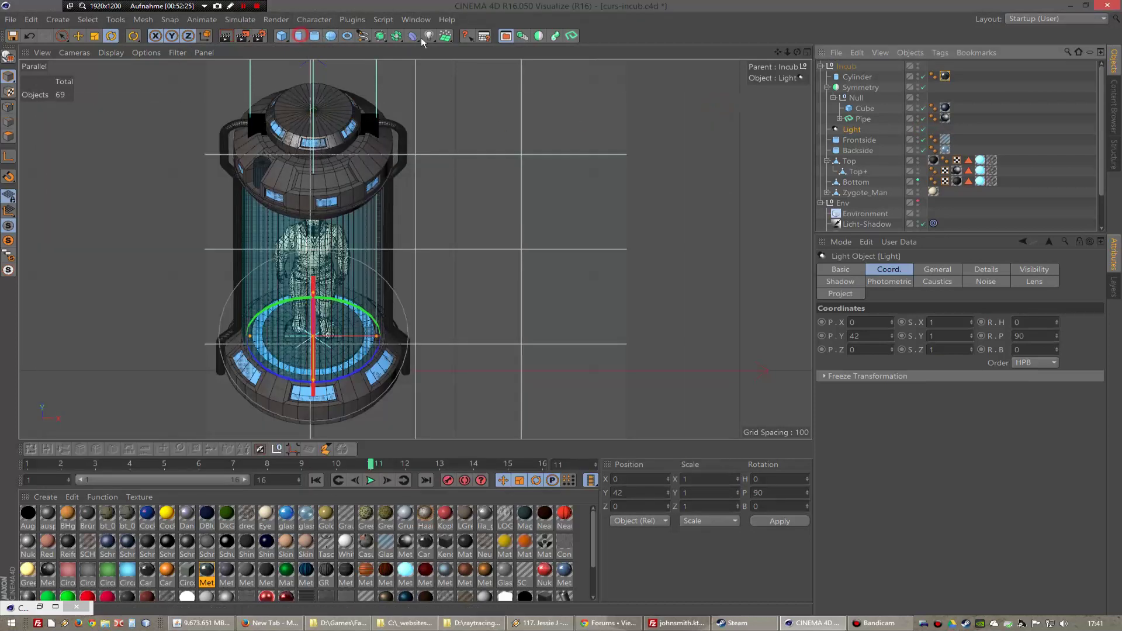
pyautogui.click(298, 36)
# - Parent the new Cylinder under Incub and set its radius to 48
pyautogui.moveTo(847, 66); pyautogui.dragTo(857, 86)
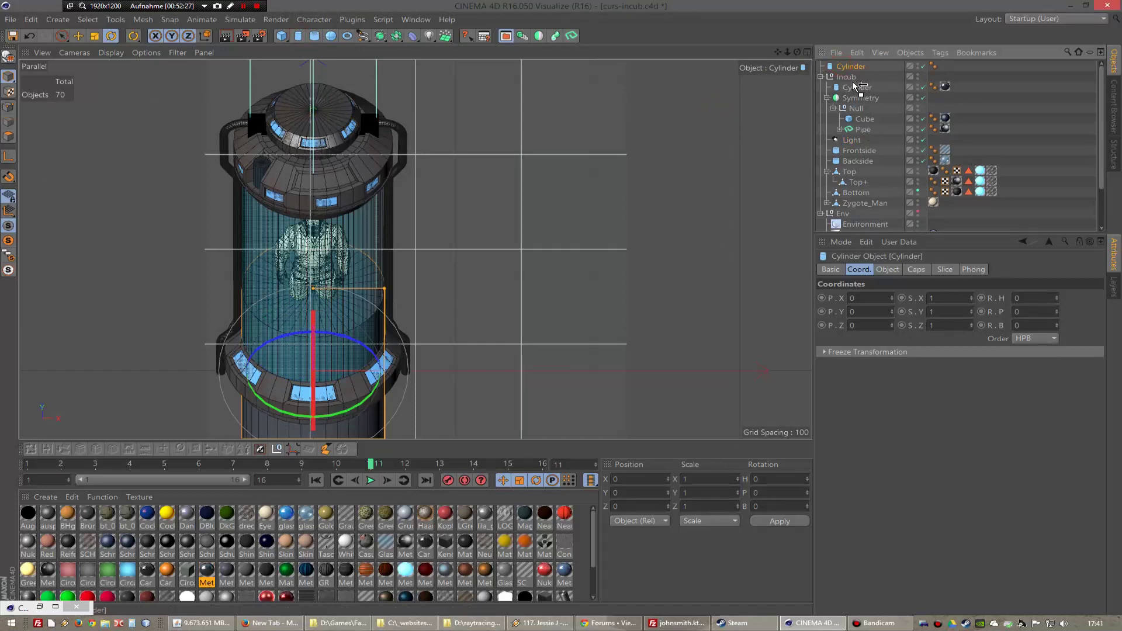
pyautogui.press('F2')
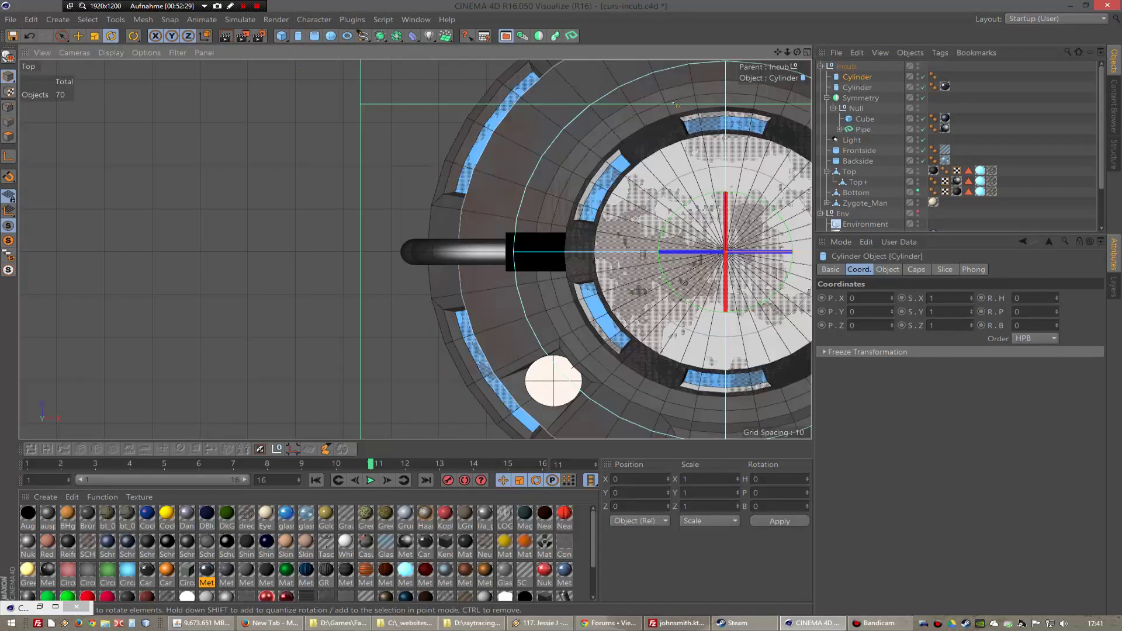
pyautogui.press('F1')
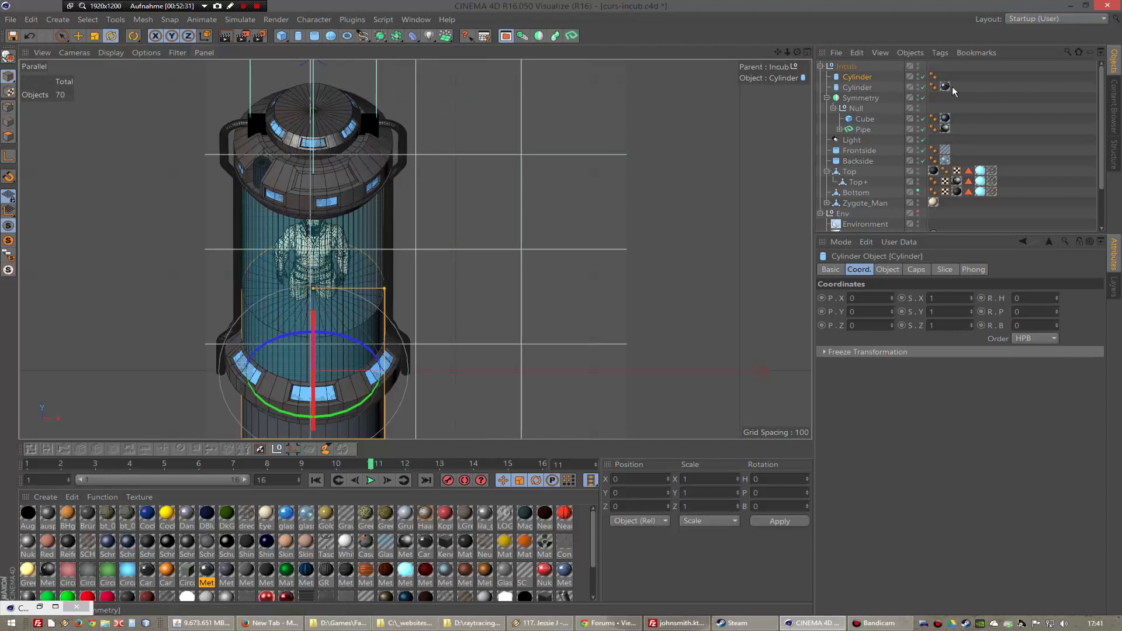
pyautogui.click(888, 269)
pyautogui.doubleClick(913, 299)
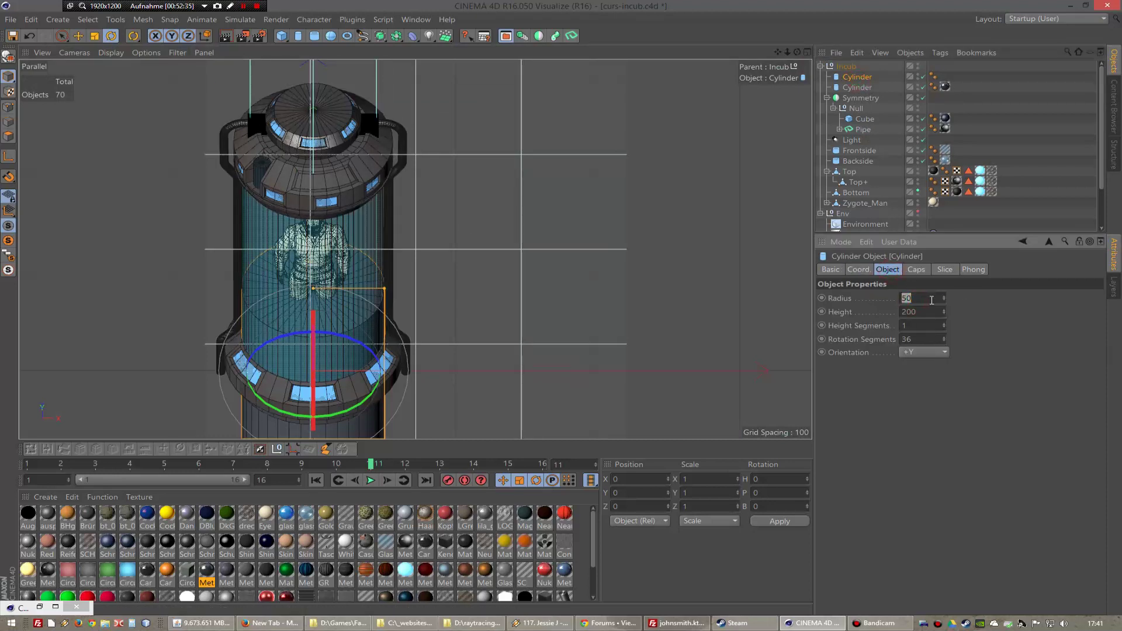
pyautogui.write('48')
pyautogui.press('Return')
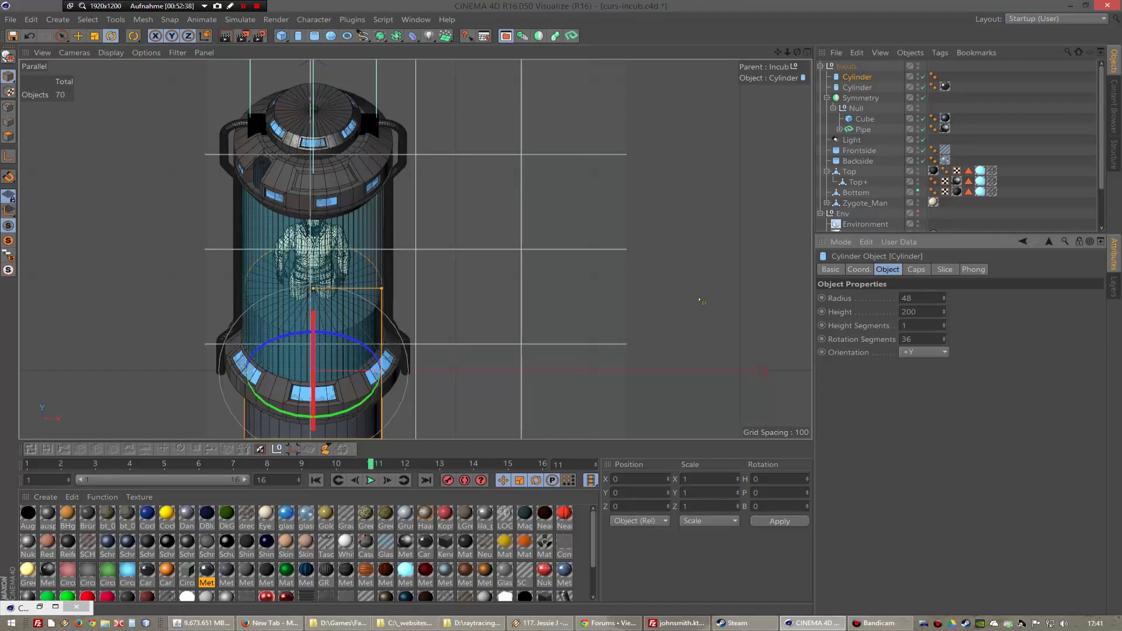
# - Lower the cylinder to Y -48 inside the incubator base
pyautogui.press('F2')
pyautogui.press('F3')
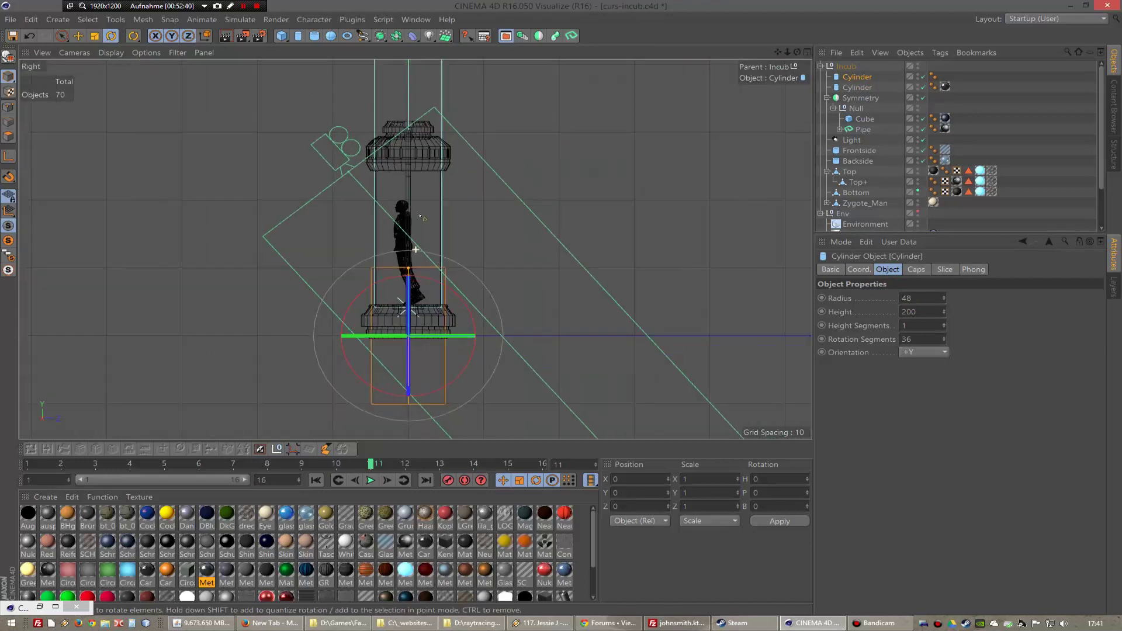
pyautogui.click(80, 34)
pyautogui.moveTo(408, 319); pyautogui.dragTo(409, 349)
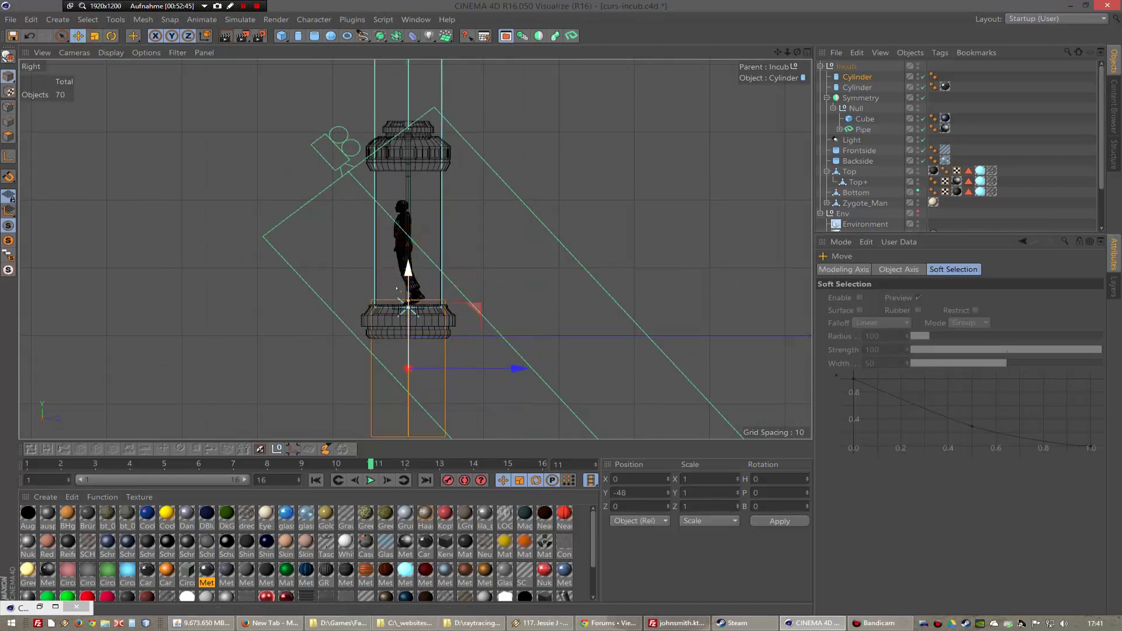
# - Apply the Glass material to the cylinder and check it with a test render
pyautogui.click(310, 523)
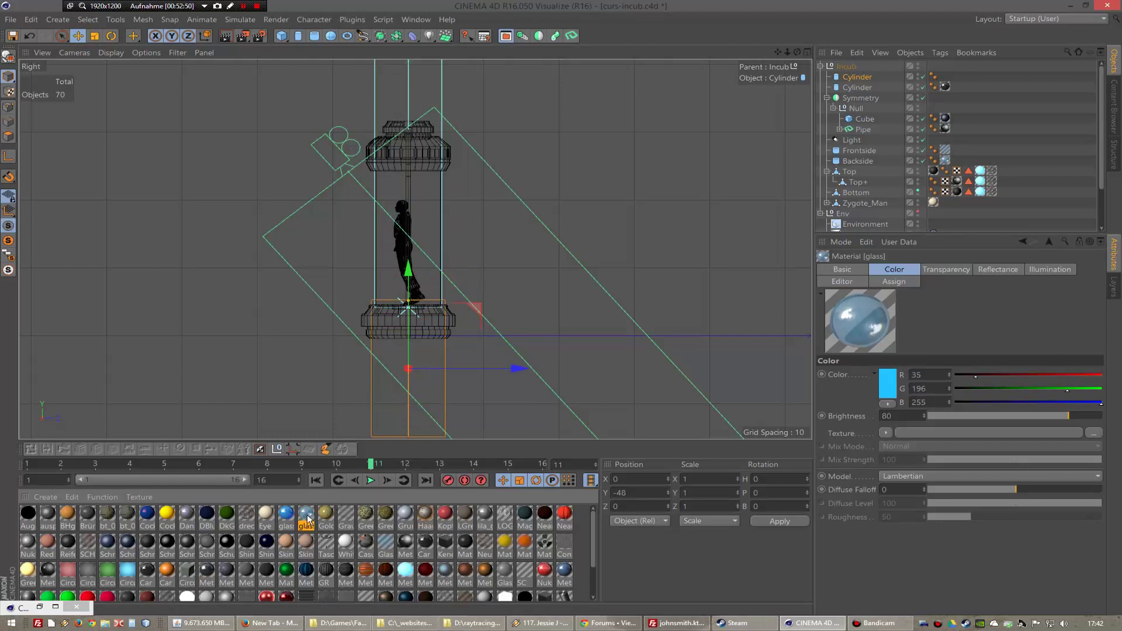
pyautogui.click(946, 158)
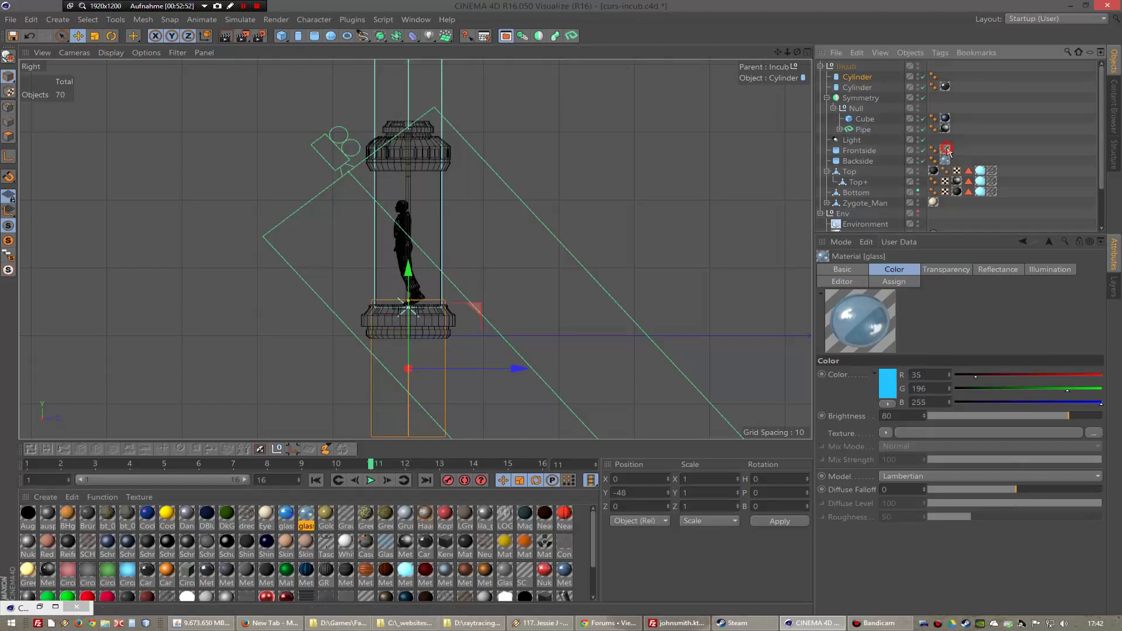
pyautogui.press('F1')
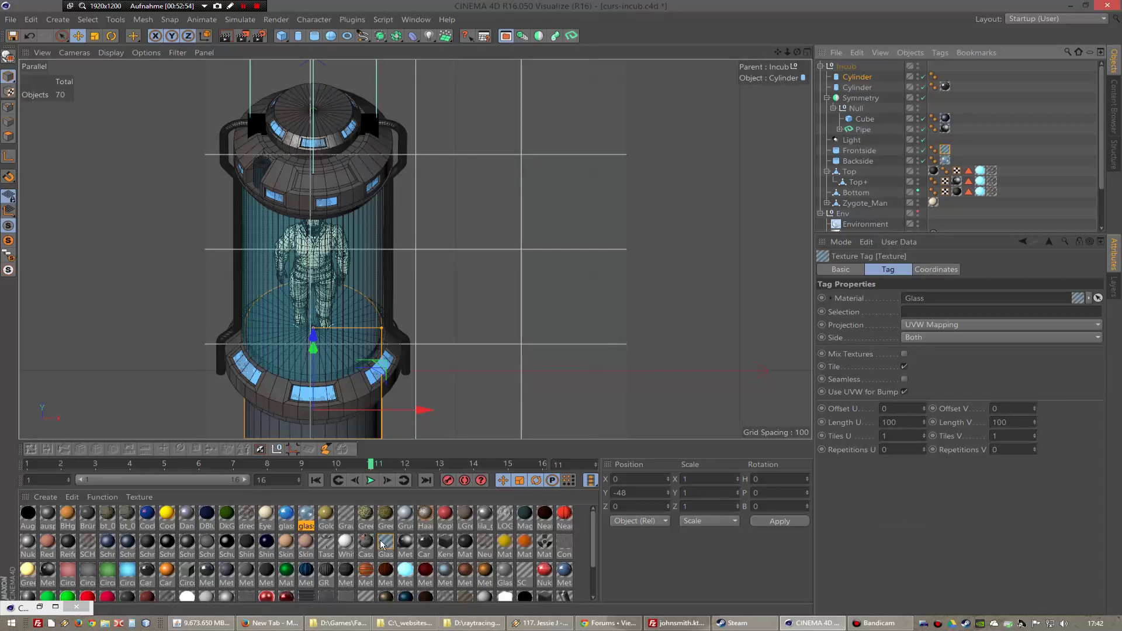
pyautogui.moveTo(381, 544); pyautogui.dragTo(945, 161)
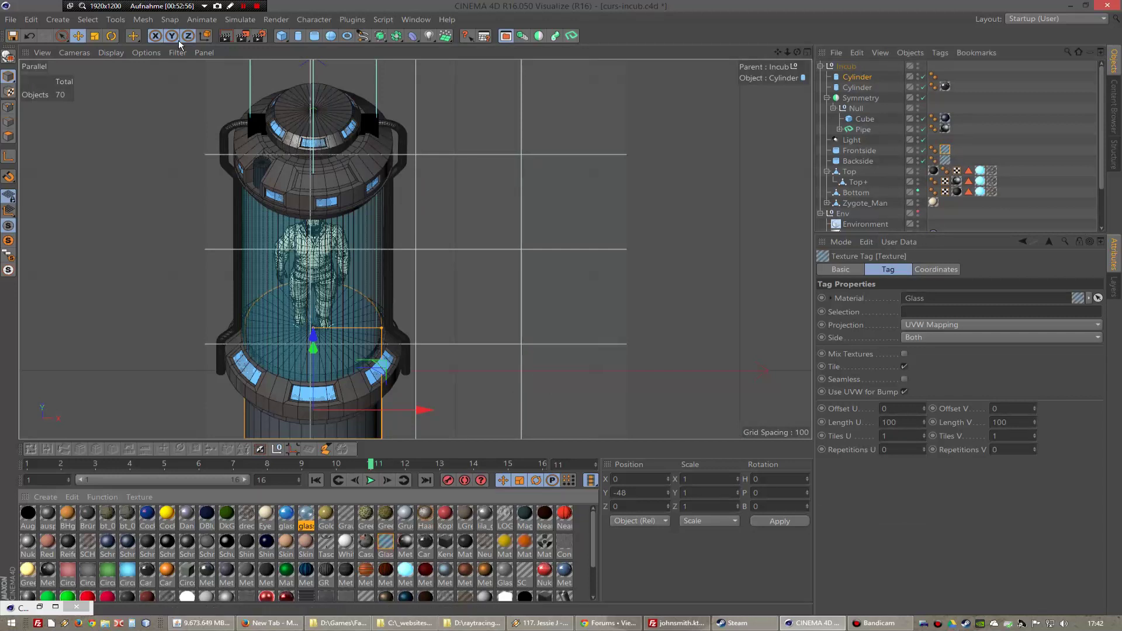
pyautogui.click(244, 37)
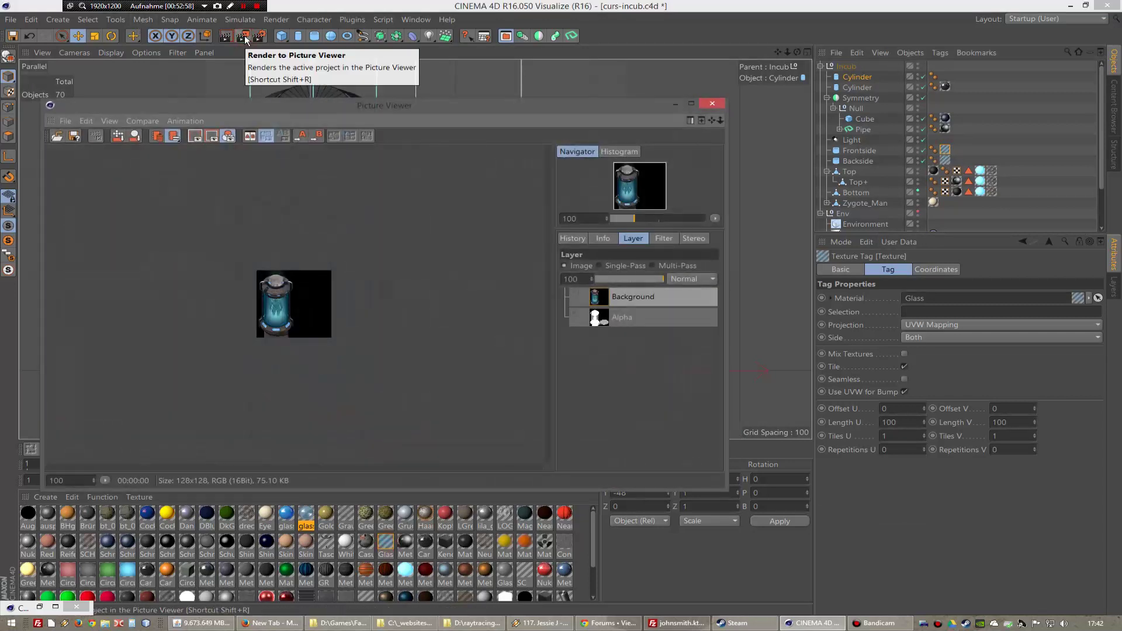
pyautogui.click(712, 103)
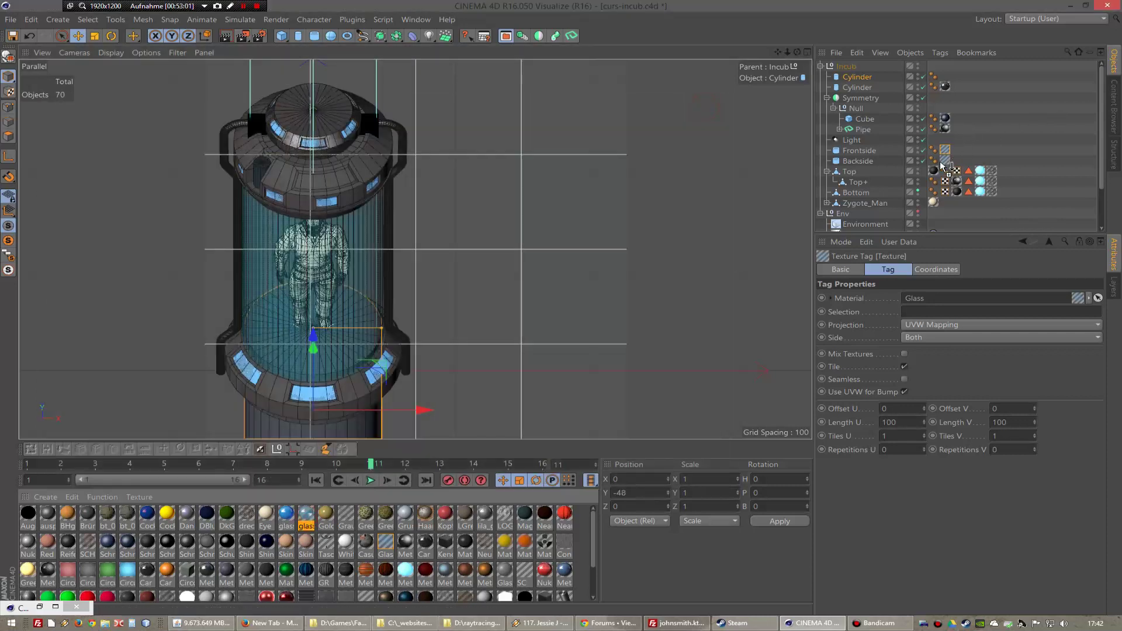
pyautogui.moveTo(966, 142); pyautogui.dragTo(947, 161)
# - Rename the glass material GreenGlass with colour 0/255/157 and mint-green transparency, then apply it to the Cylinder
pyautogui.doubleClick(406, 544)
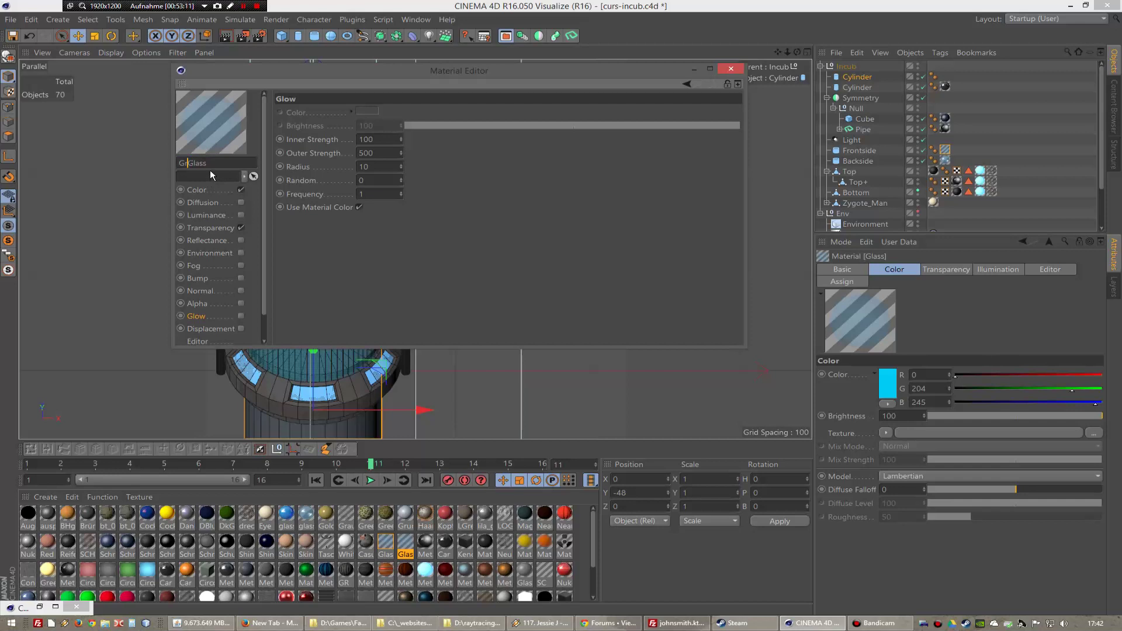
pyautogui.write('een')
pyautogui.press('Return')
pyautogui.click(209, 228)
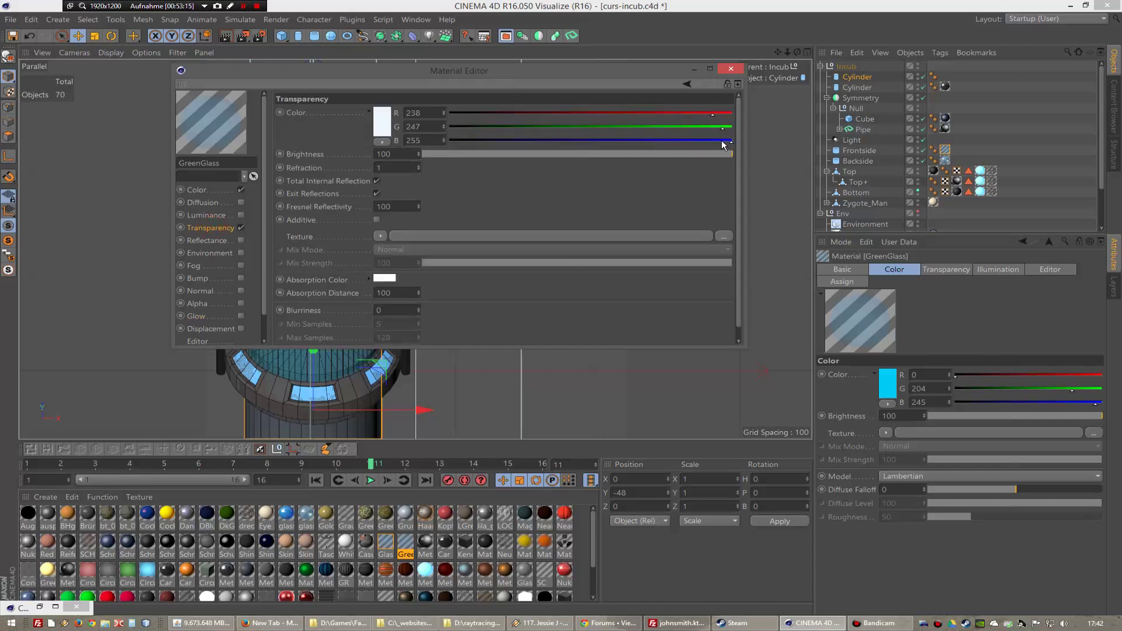
pyautogui.moveTo(725, 145)
pyautogui.mouseDown()
pyautogui.moveTo(667, 143)
pyautogui.moveTo(667, 115)
pyautogui.moveTo(623, 117)
pyautogui.moveTo(611, 143)
pyautogui.mouseUp()
pyautogui.click(197, 190)
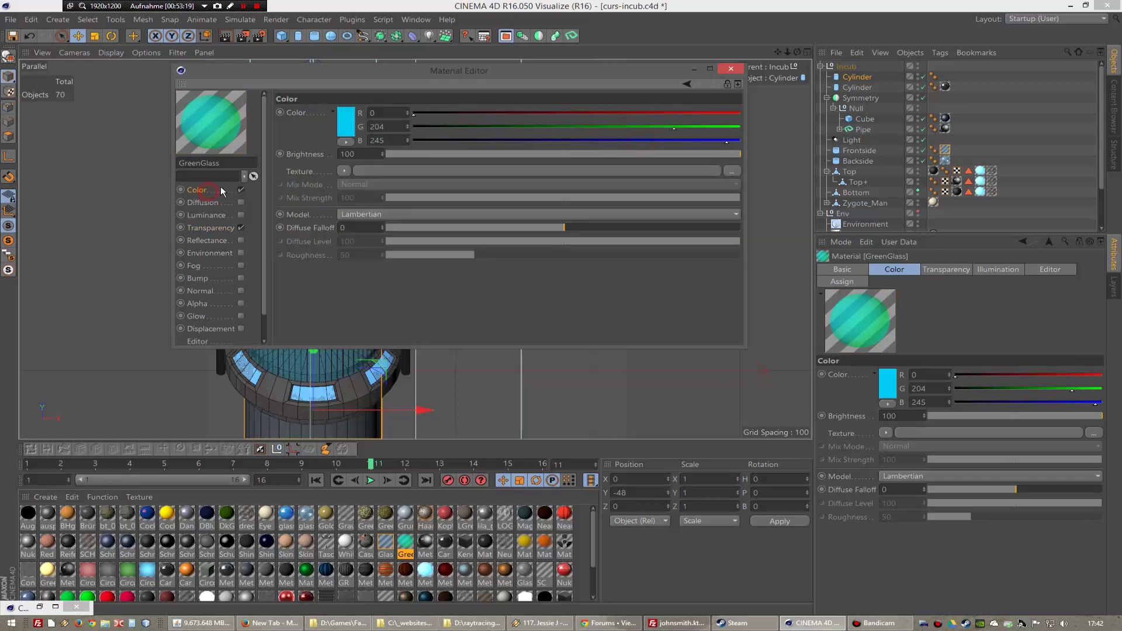
pyautogui.moveTo(711, 130)
pyautogui.mouseDown()
pyautogui.moveTo(740, 126)
pyautogui.moveTo(617, 141)
pyautogui.mouseUp()
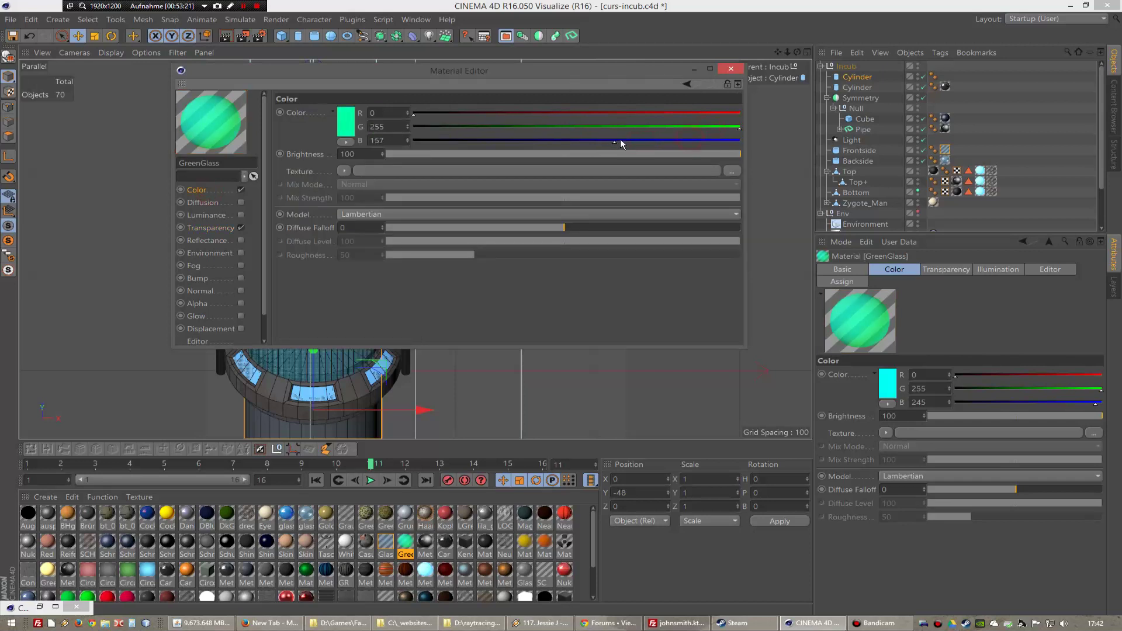
pyautogui.click(732, 70)
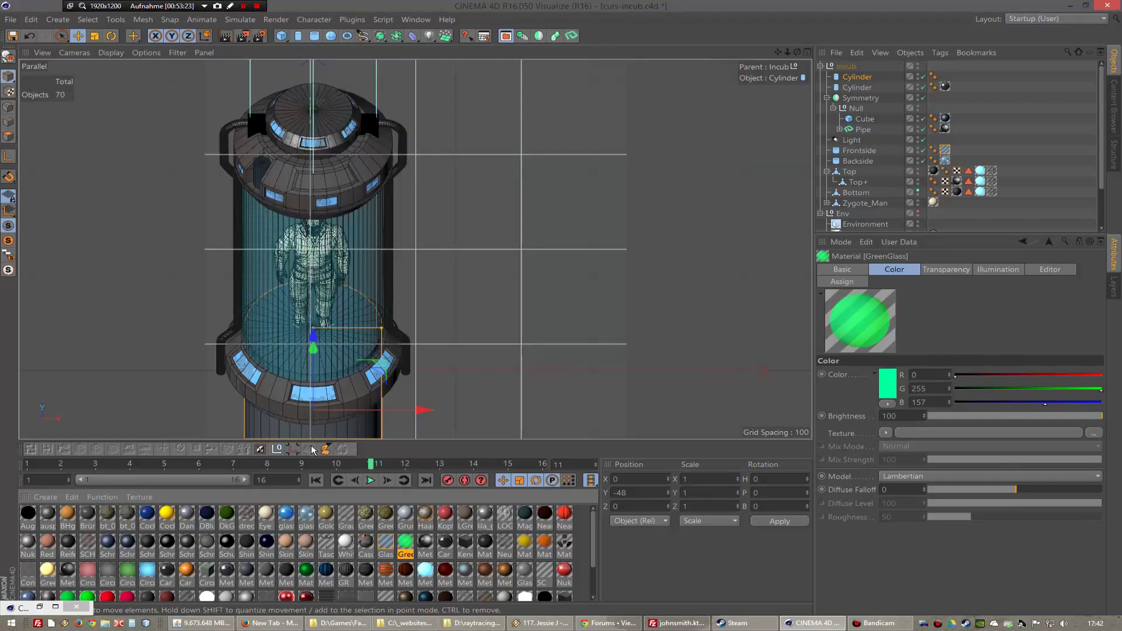
pyautogui.moveTo(406, 543); pyautogui.dragTo(859, 77)
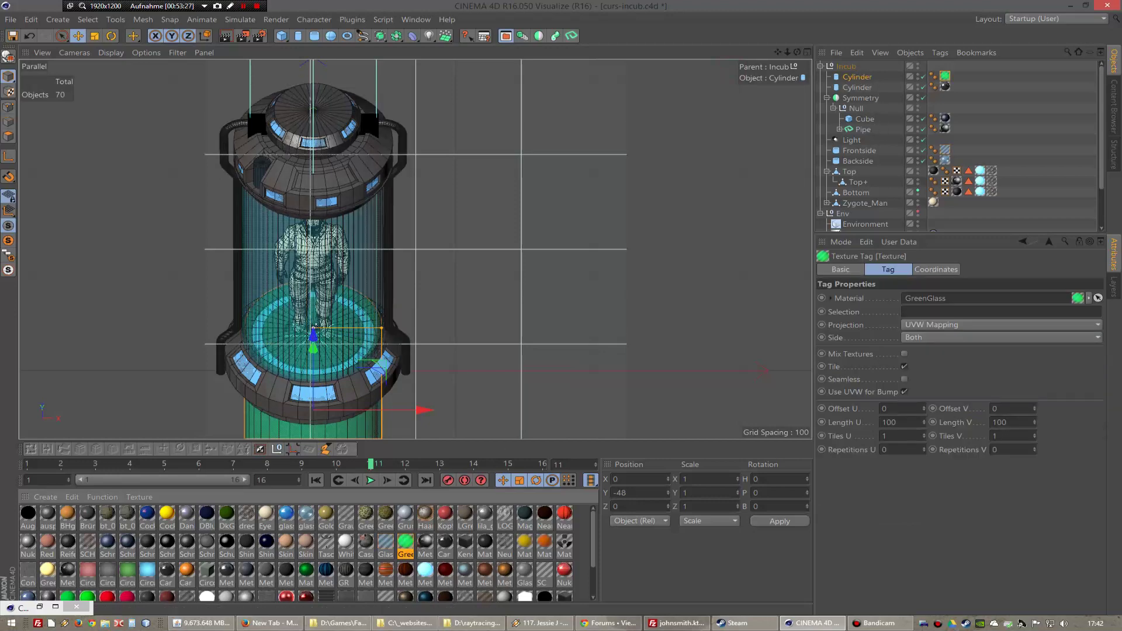
# - Make a test render of the incubator with the green fluid cylinder
pyautogui.press('F2')
pyautogui.press('F3')
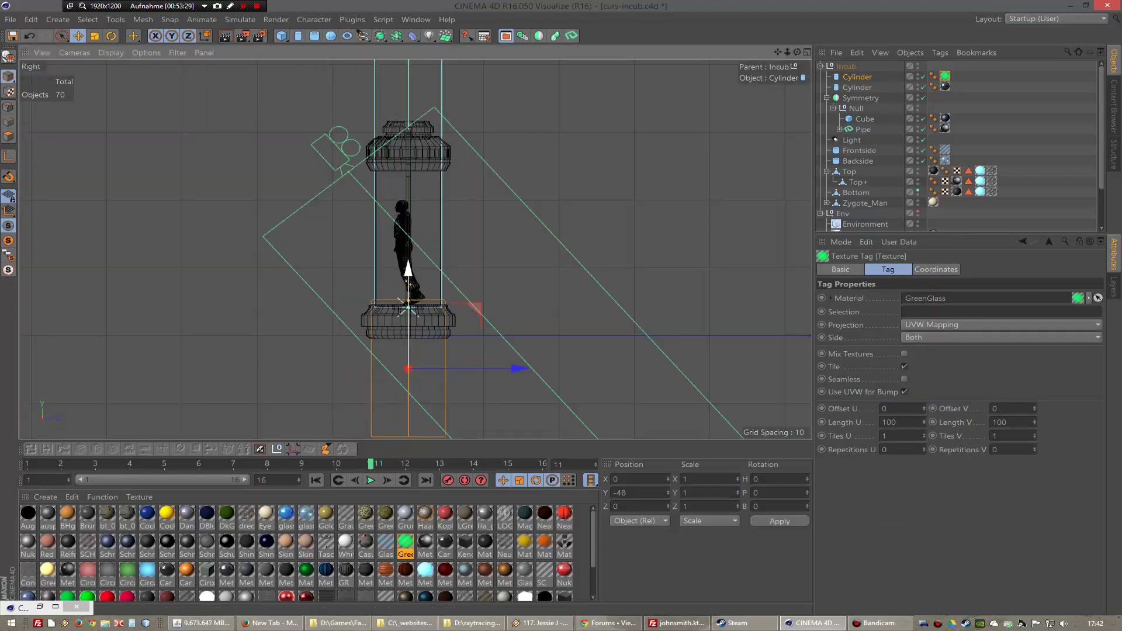
pyautogui.press('F1')
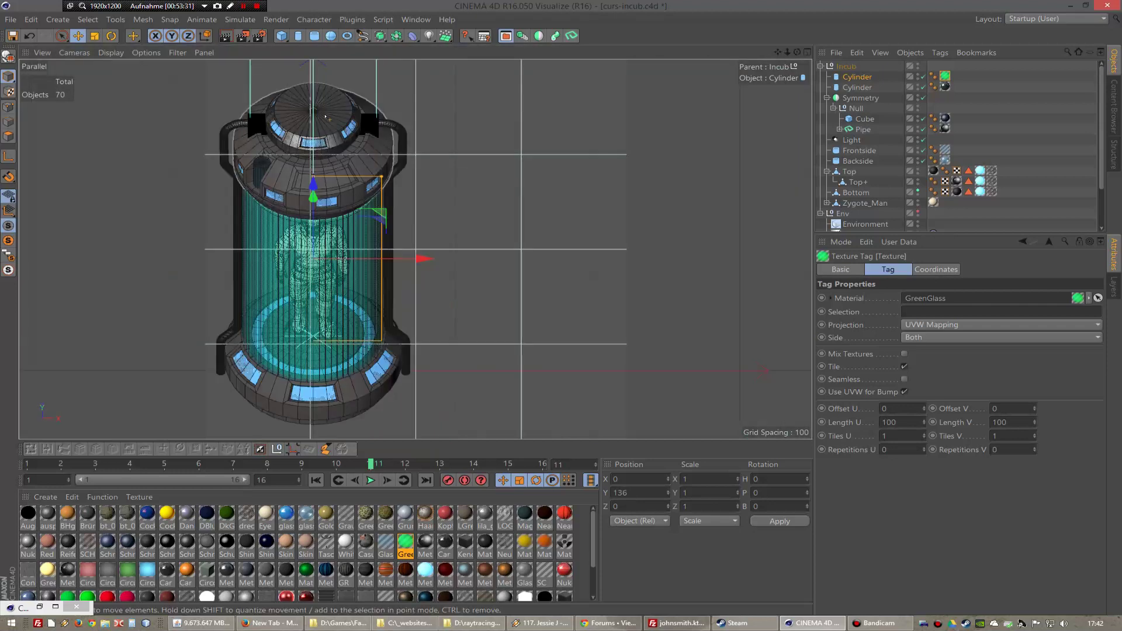
pyautogui.click(243, 36)
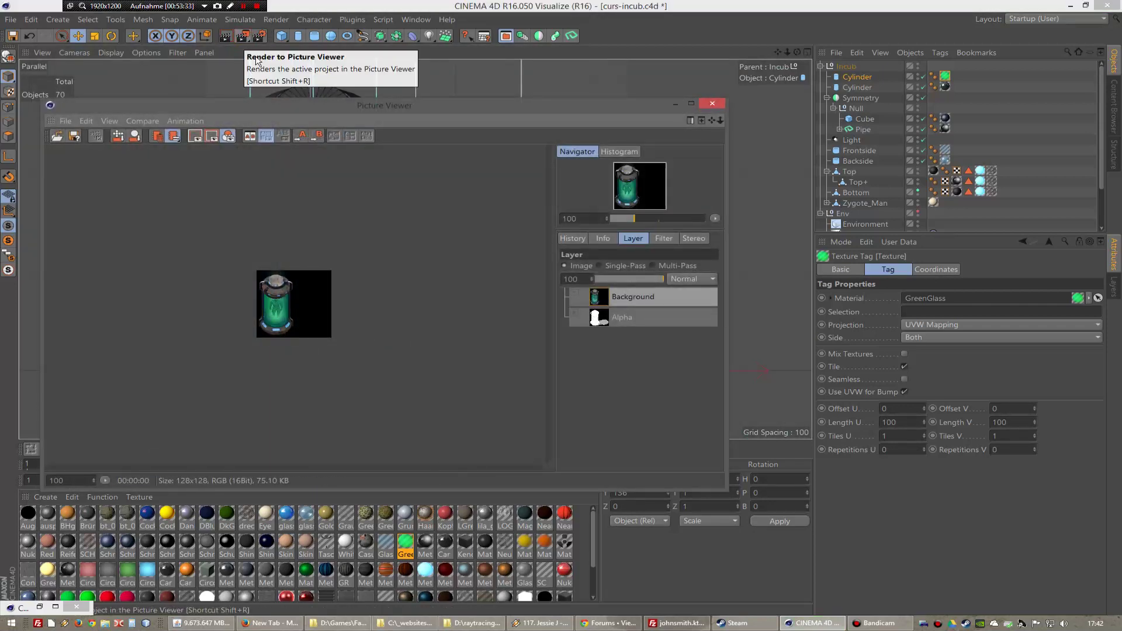
pyautogui.scroll(2, 314, 257)
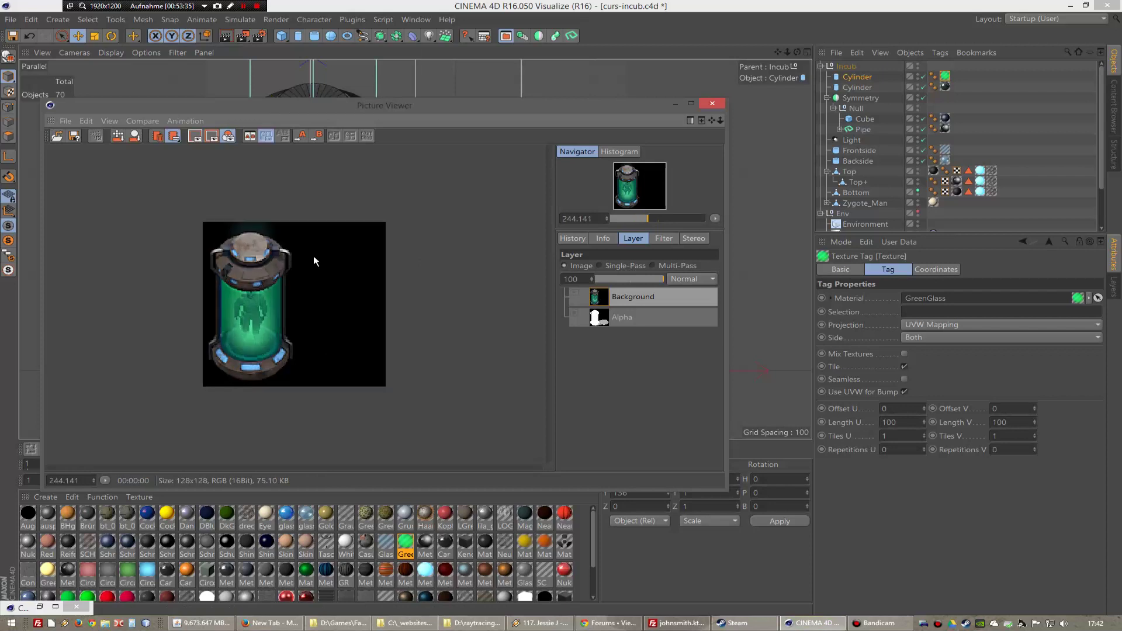
pyautogui.scroll(-2, 314, 257)
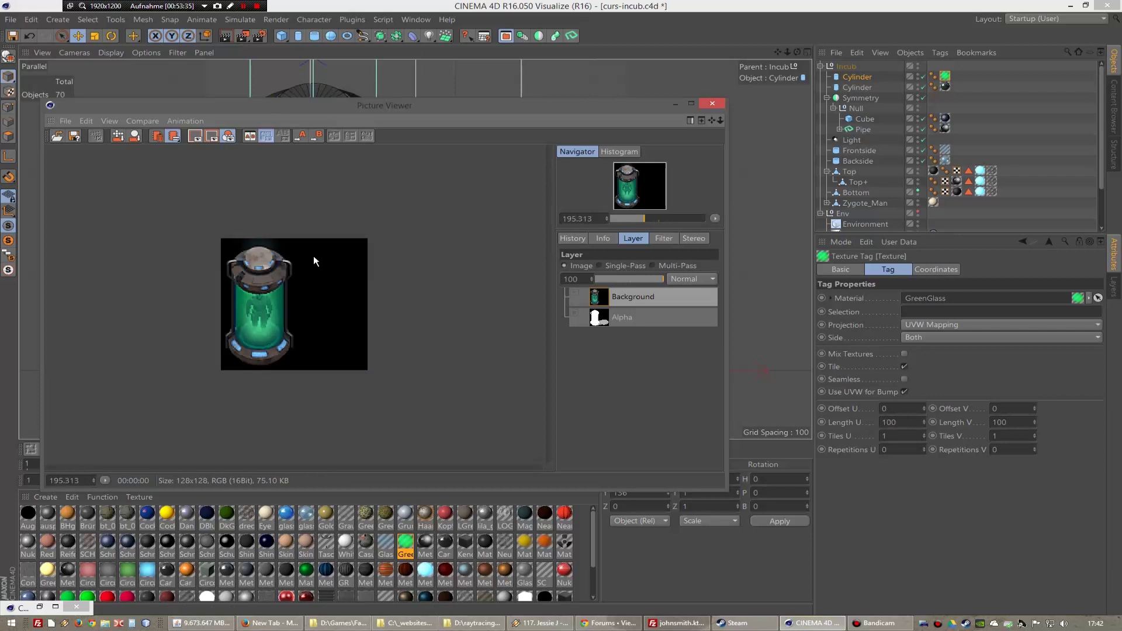
pyautogui.click(710, 108)
# - Drag the GreenGlass cylinder lower in the Right view and check it with another test render
pyautogui.press('F2')
pyautogui.press('F3')
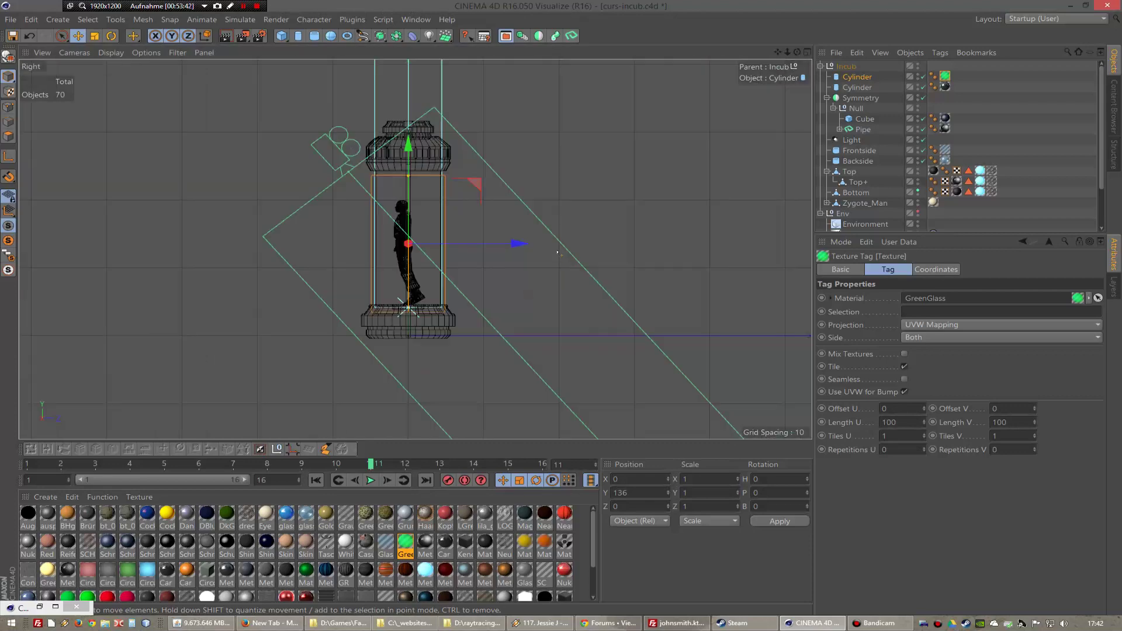
pyautogui.scroll(1, 408, 238)
pyautogui.scroll(1, 408, 238)
pyautogui.moveTo(408, 150); pyautogui.dragTo(407, 297)
pyautogui.press('F1')
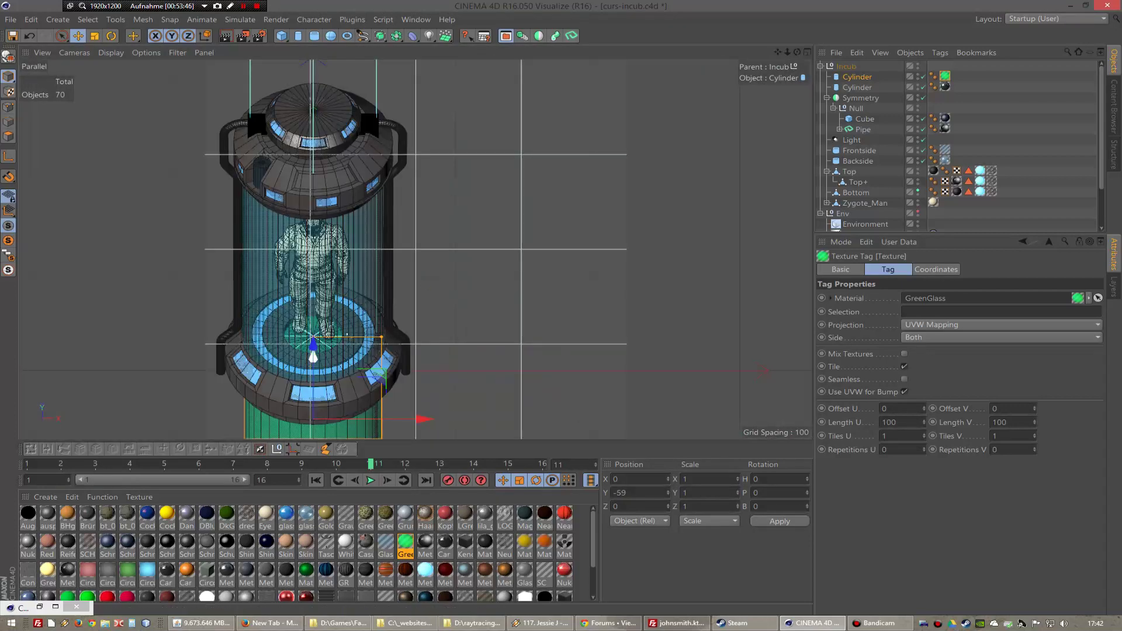
pyautogui.press('F3')
pyautogui.moveTo(439, 285); pyautogui.dragTo(440, 290)
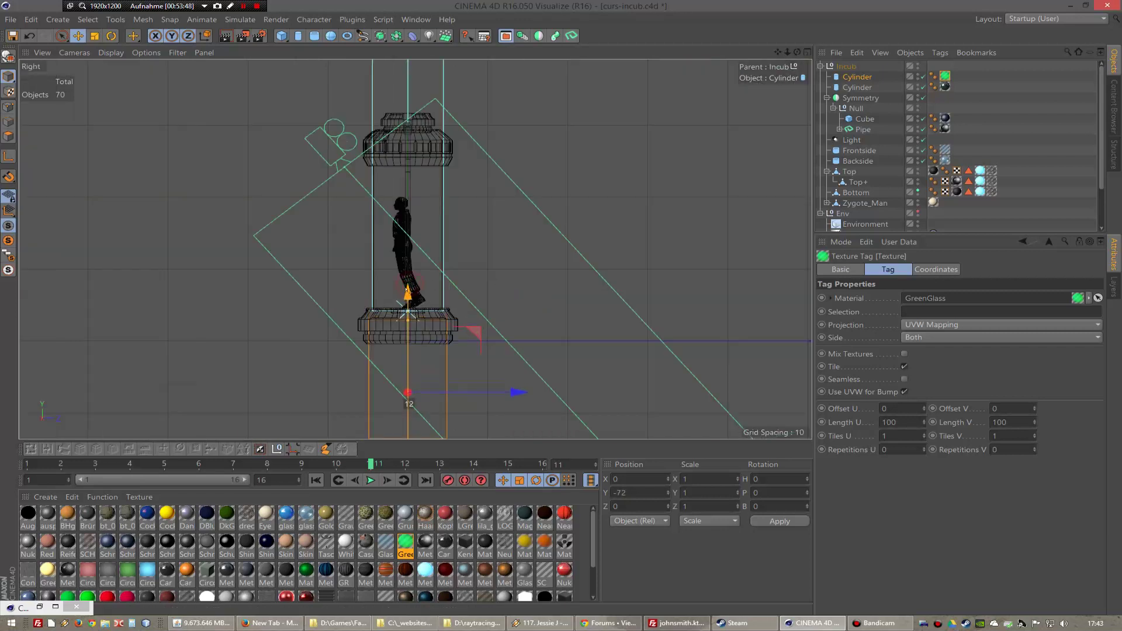
pyautogui.press('F1')
pyautogui.click(243, 36)
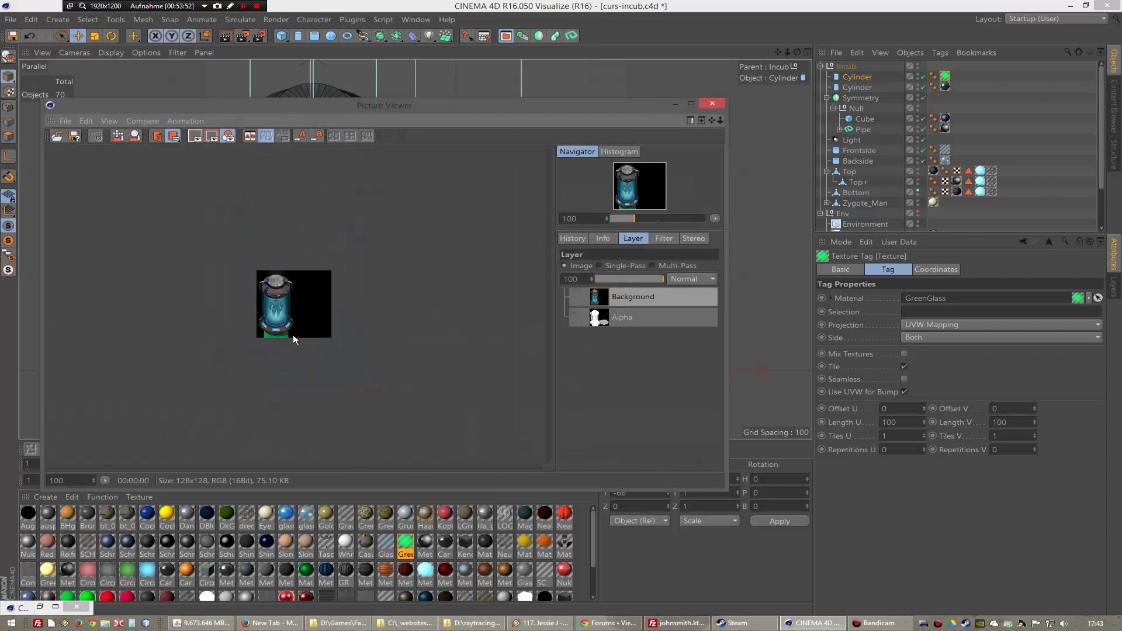
pyautogui.press('F1')
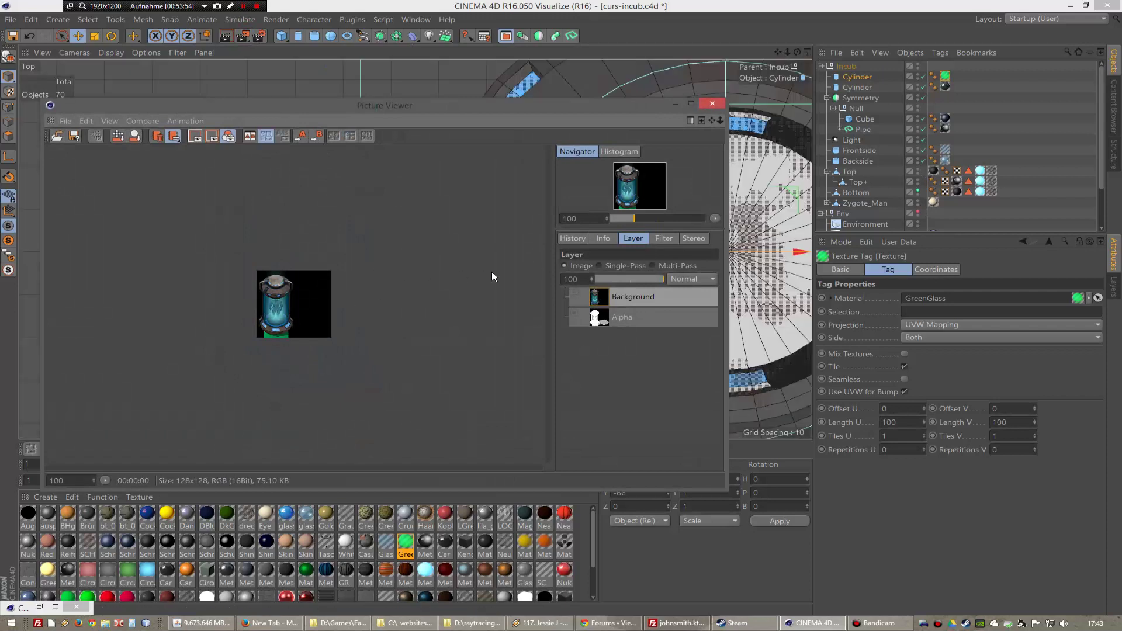
pyautogui.press('F3')
pyautogui.click(712, 103)
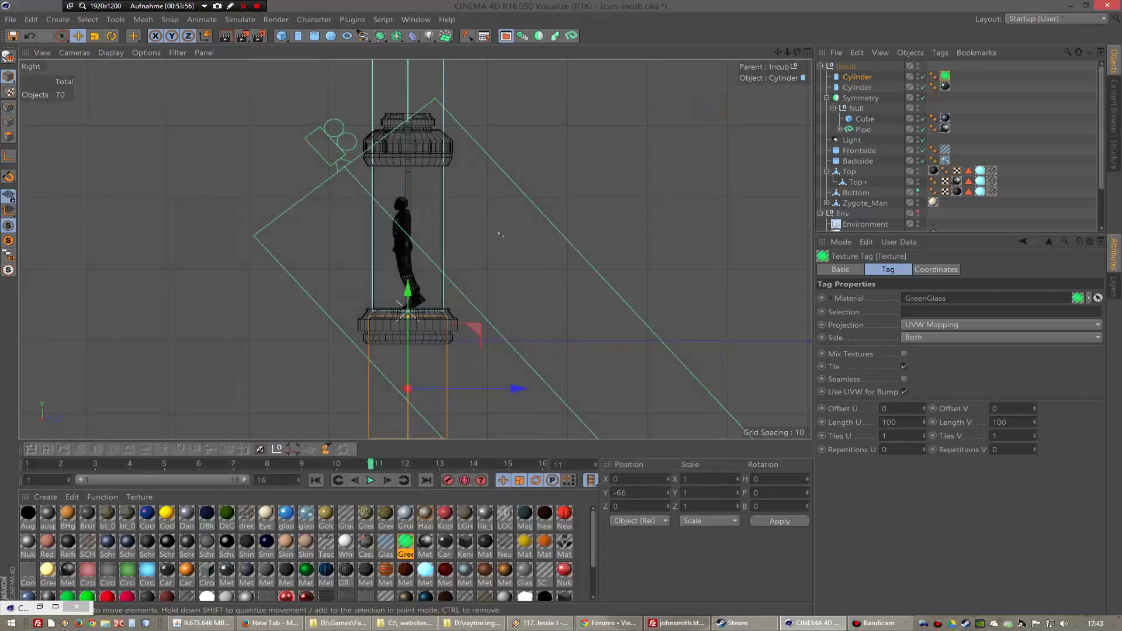
# - Fine-tune the cylinder's height until its Position Y reads -63
pyautogui.moveTo(422, 272)
pyautogui.mouseDown()
pyautogui.moveTo(423, 152)
pyautogui.moveTo(411, 306)
pyautogui.mouseUp()
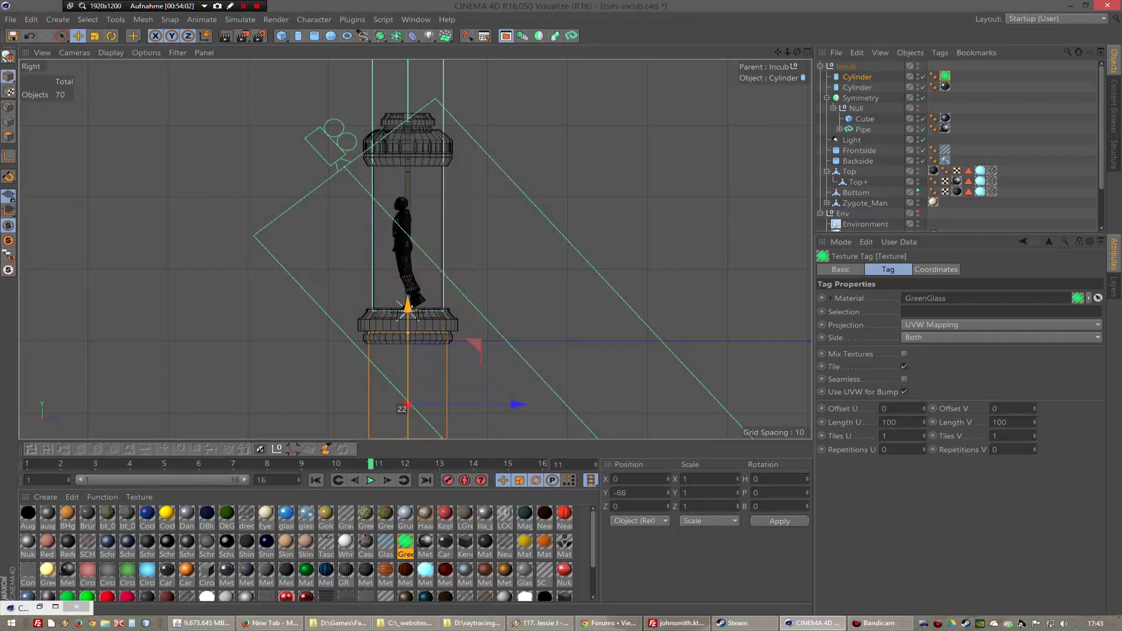
pyautogui.press('F1')
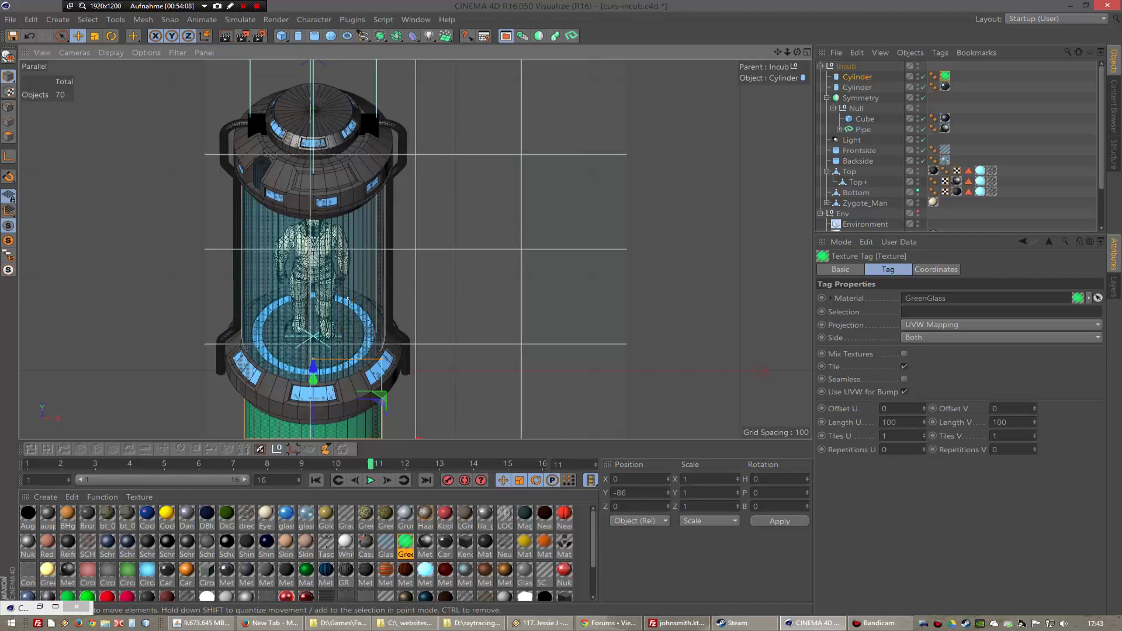
pyautogui.scroll(-3, 939, 205)
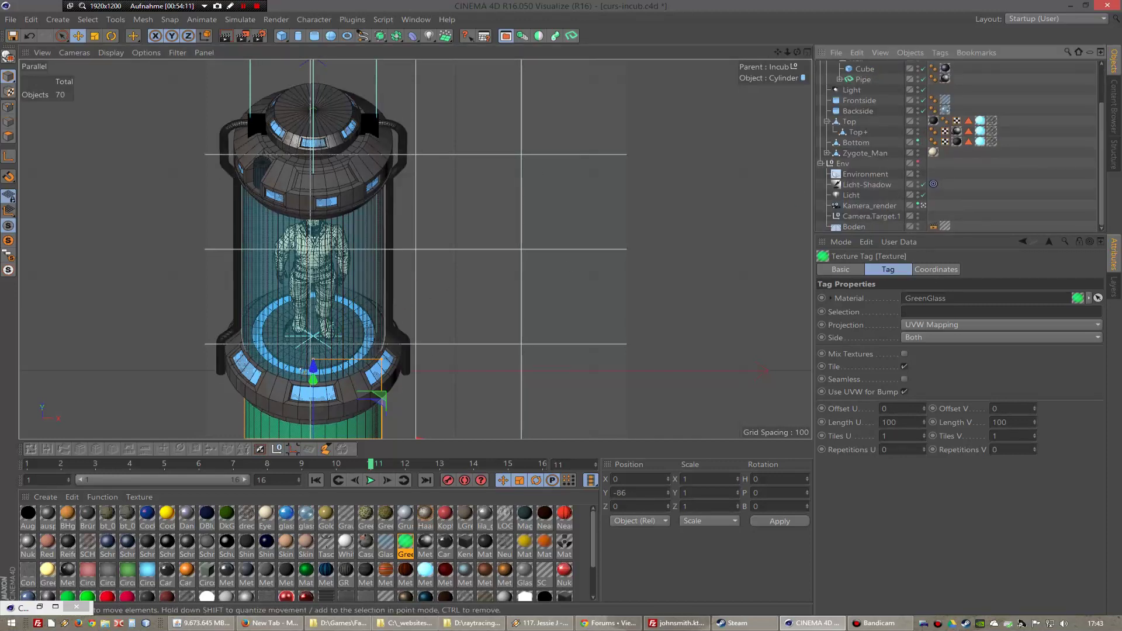
pyautogui.press('F2')
pyautogui.press('F3')
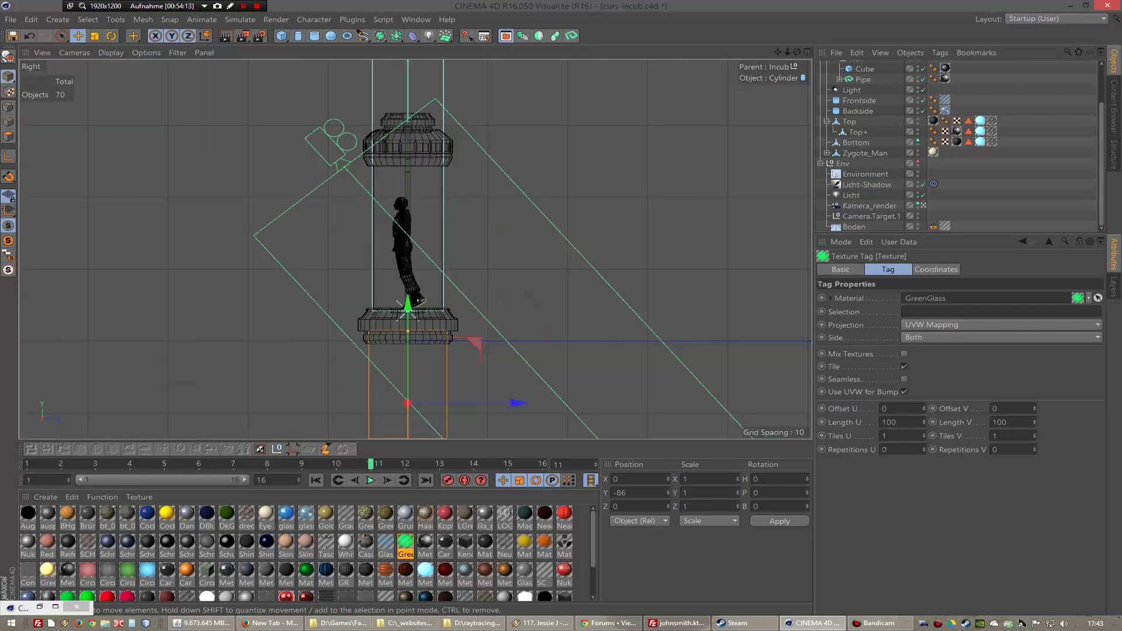
pyautogui.moveTo(417, 301)
pyautogui.mouseDown()
pyautogui.moveTo(440, 137)
pyautogui.moveTo(434, 285)
pyautogui.mouseUp()
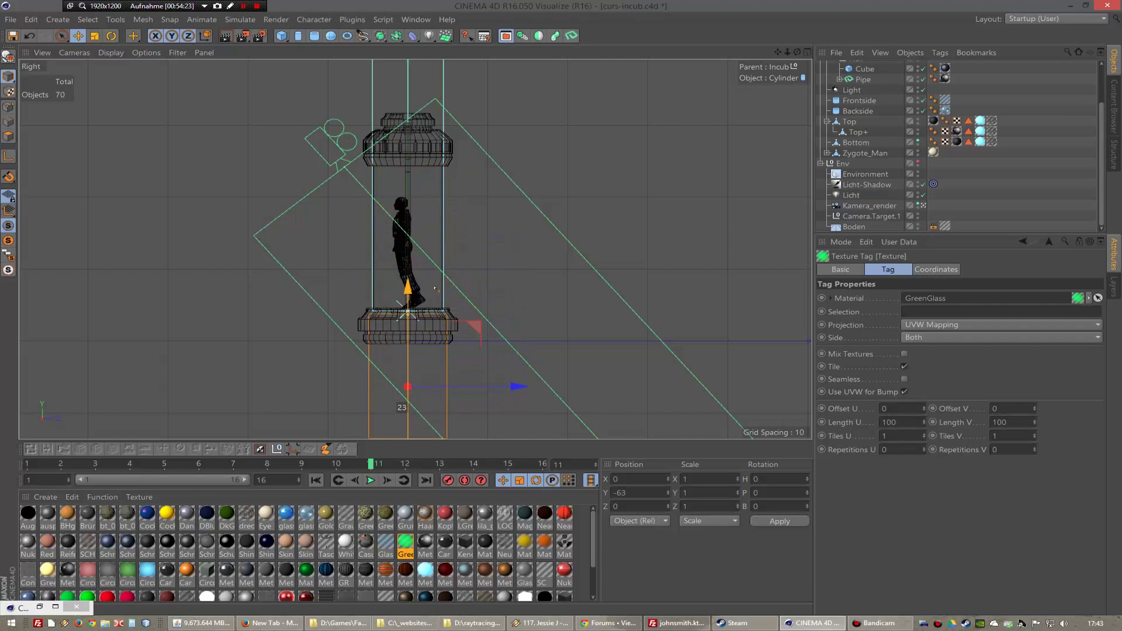
pyautogui.press('F1')
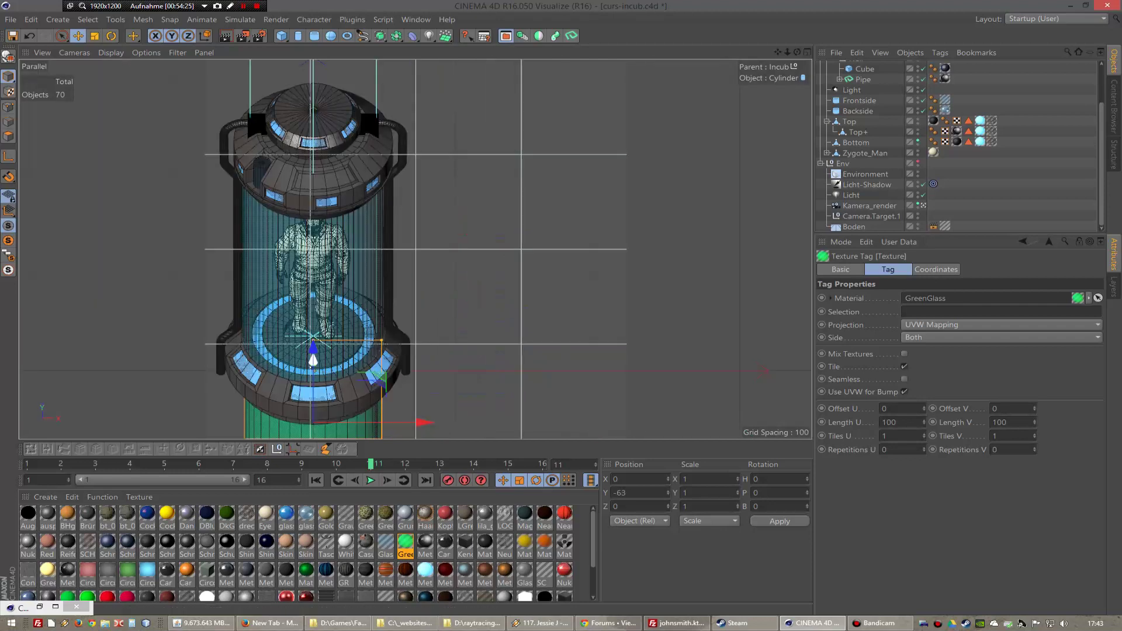
pyautogui.press('F2')
pyautogui.press('F1')
# - Remove the accidentally added Platonic object from the scene
pyautogui.click(289, 37)
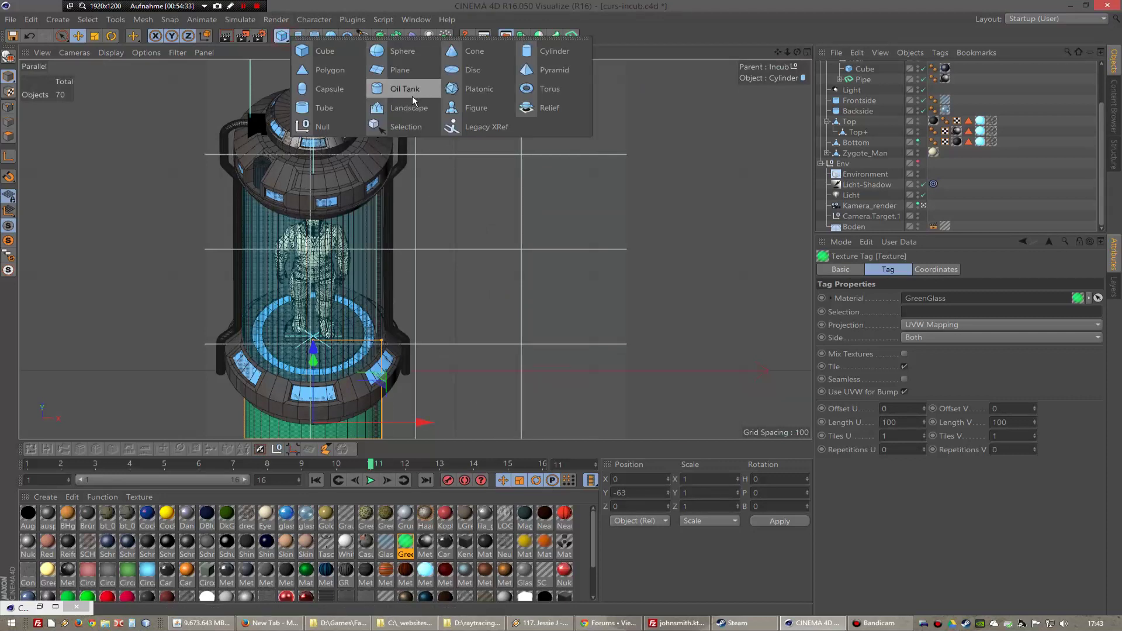
pyautogui.click(467, 87)
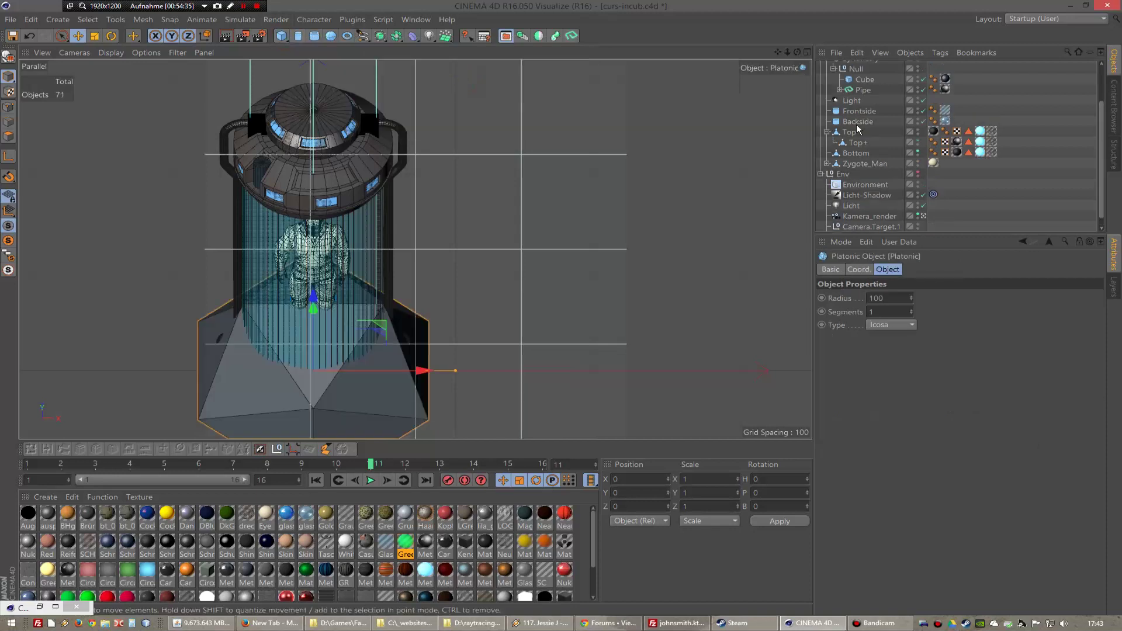
pyautogui.scroll(3, 905, 166)
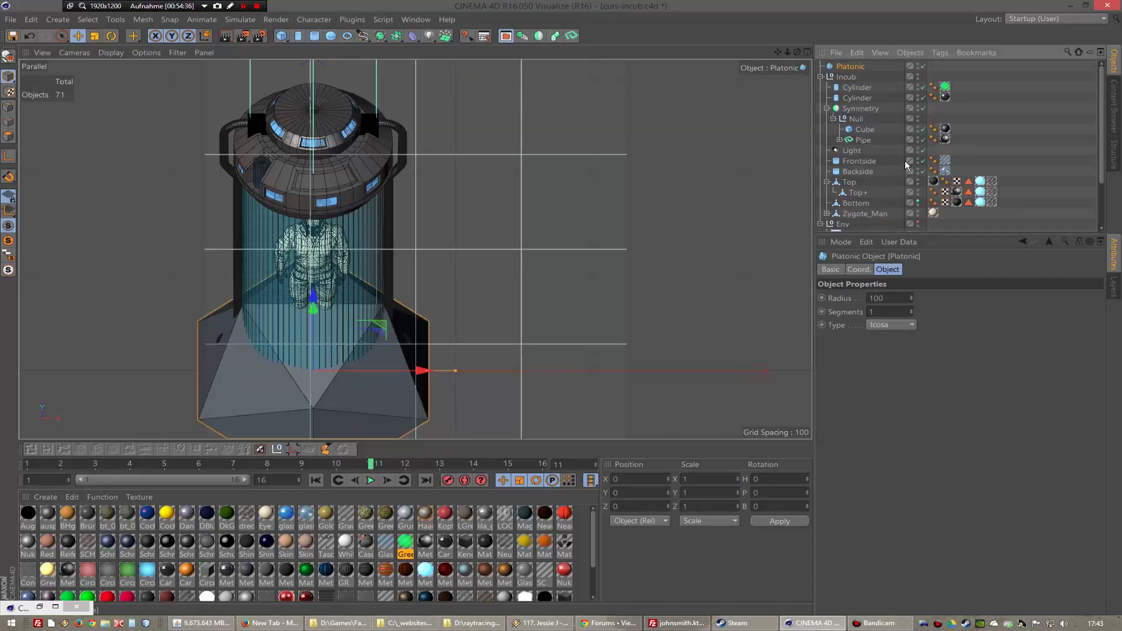
pyautogui.click(851, 69)
pyautogui.press('Delete')
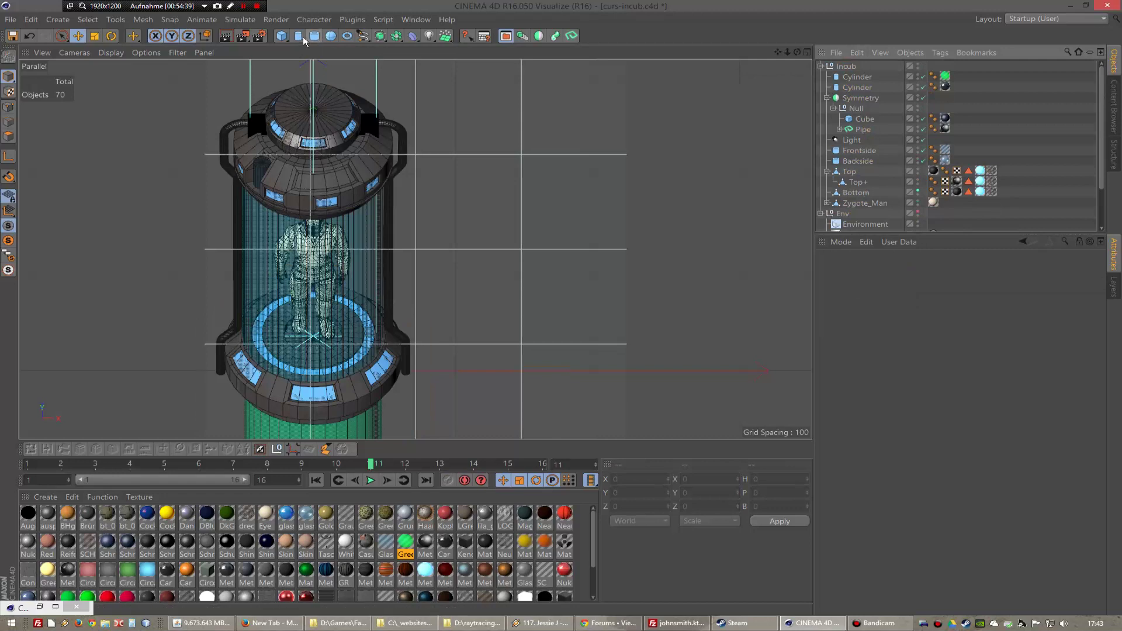
# - Add a Disc and shrink its outer radius to about 73.13
pyautogui.click(281, 36)
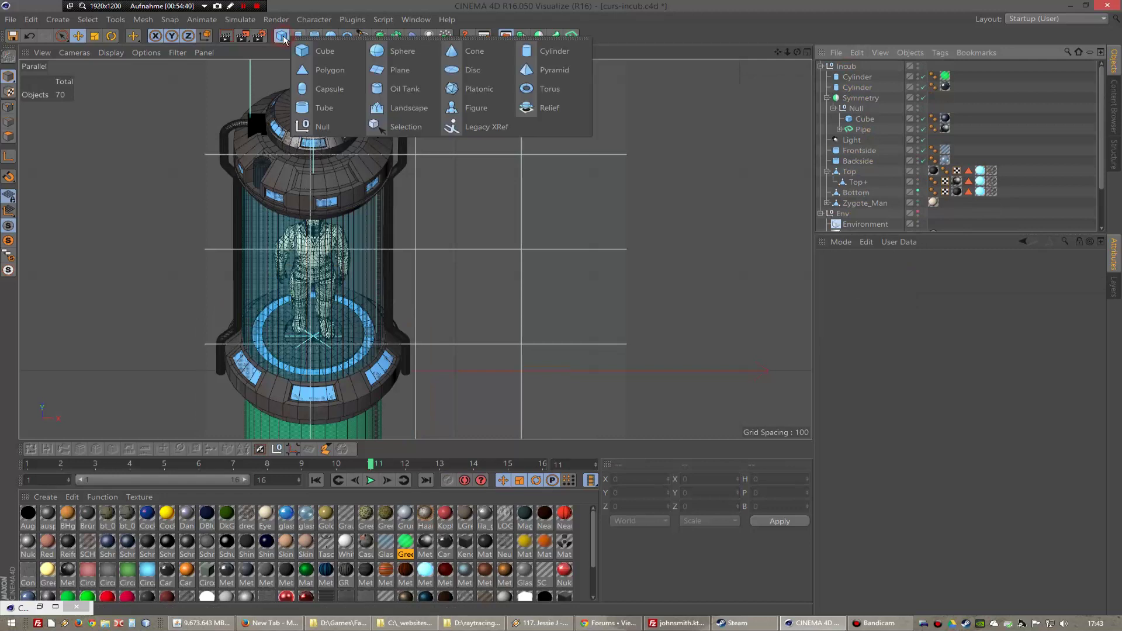
pyautogui.click(470, 70)
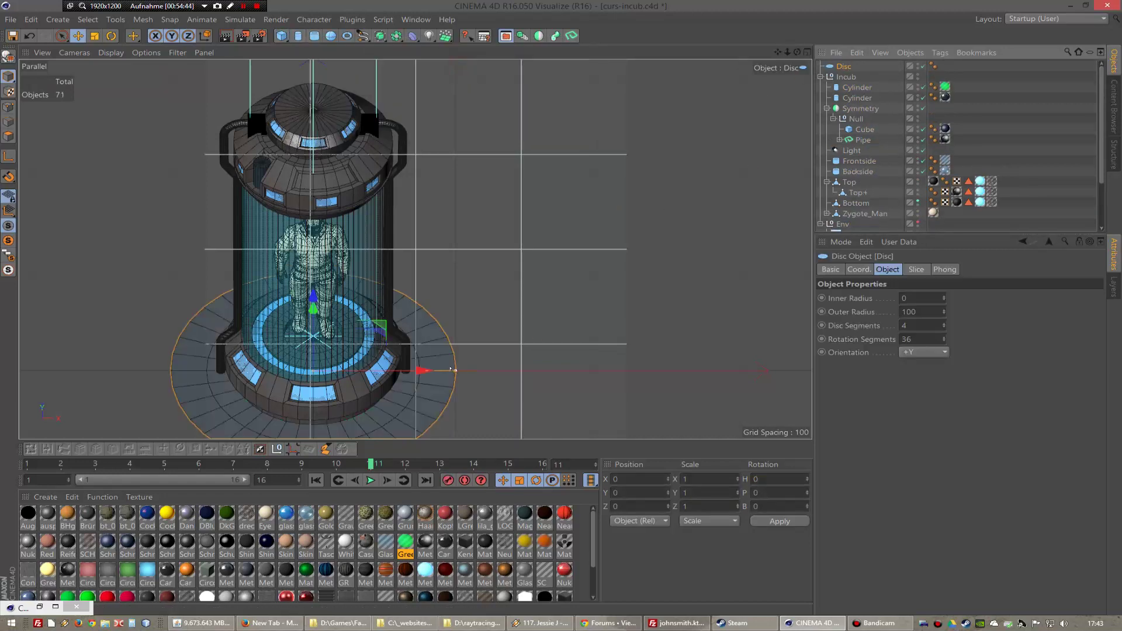
pyautogui.moveTo(455, 371); pyautogui.dragTo(416, 369)
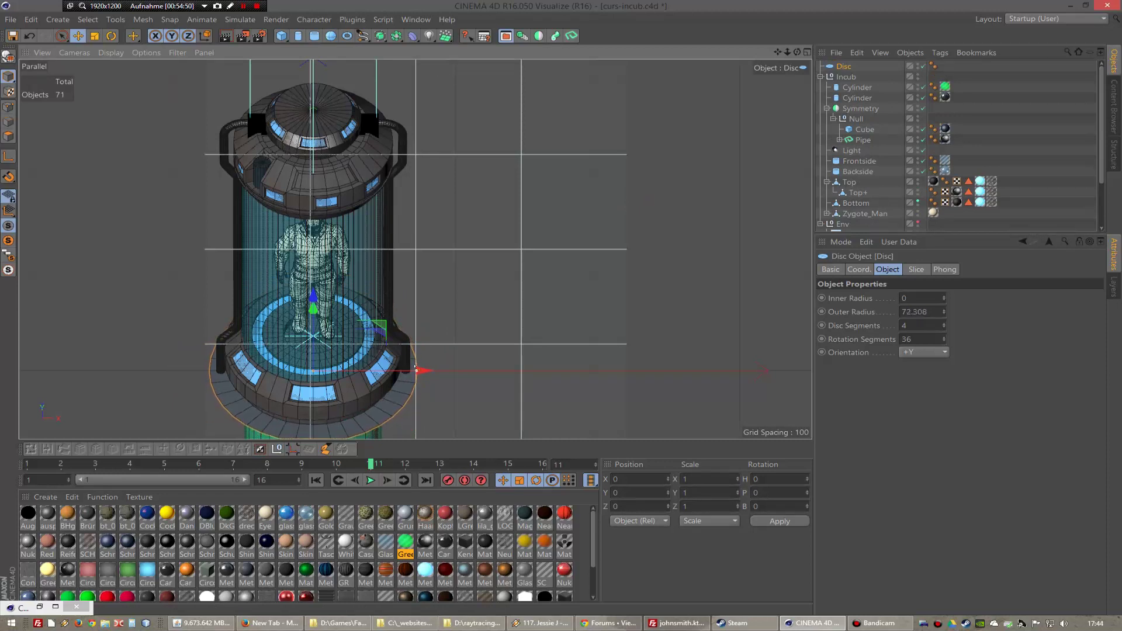
pyautogui.moveTo(416, 368); pyautogui.dragTo(418, 370)
# - Render a 128×128 preview and toggle between its Alpha and Background layers to compare
pyautogui.click(243, 36)
pyautogui.scroll(3, 477, 293)
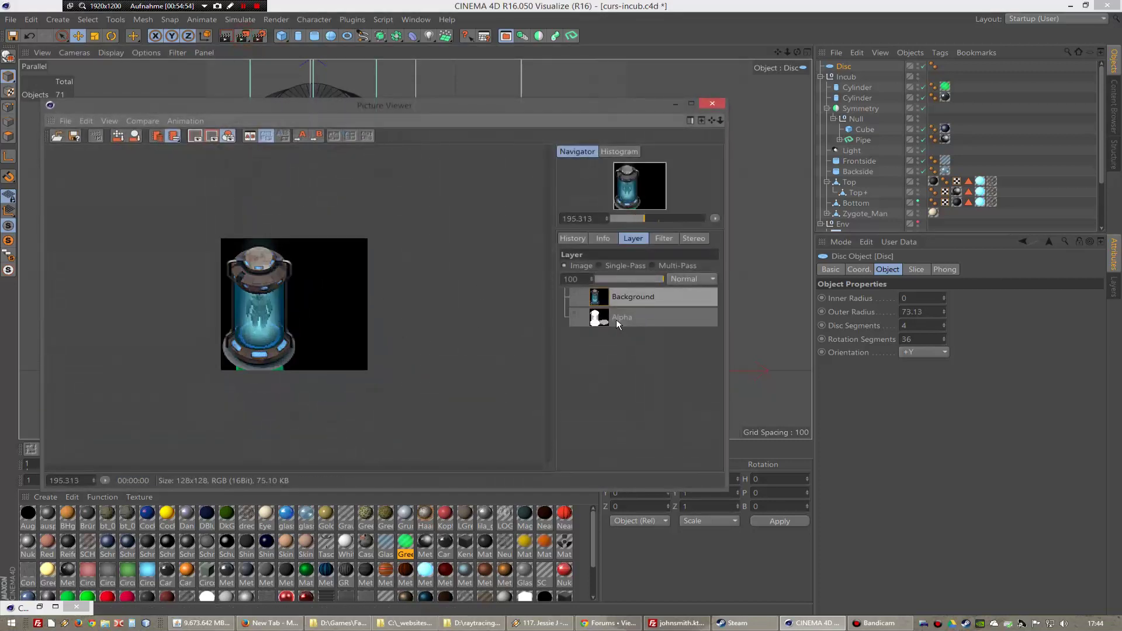
pyautogui.click(612, 316)
pyautogui.click(602, 266)
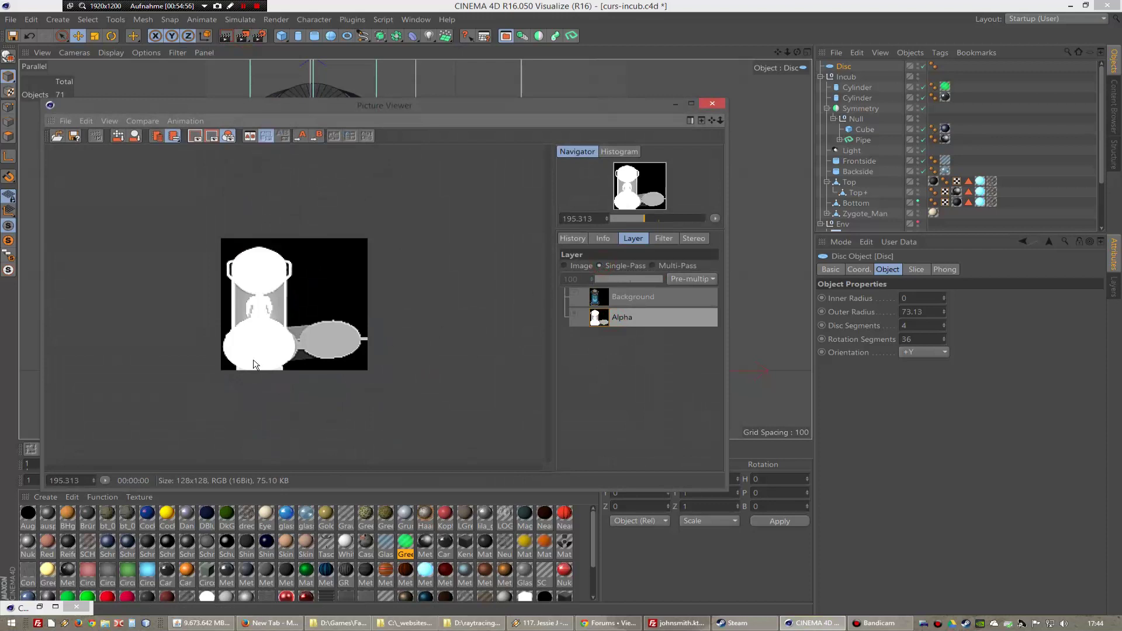
pyautogui.click(631, 297)
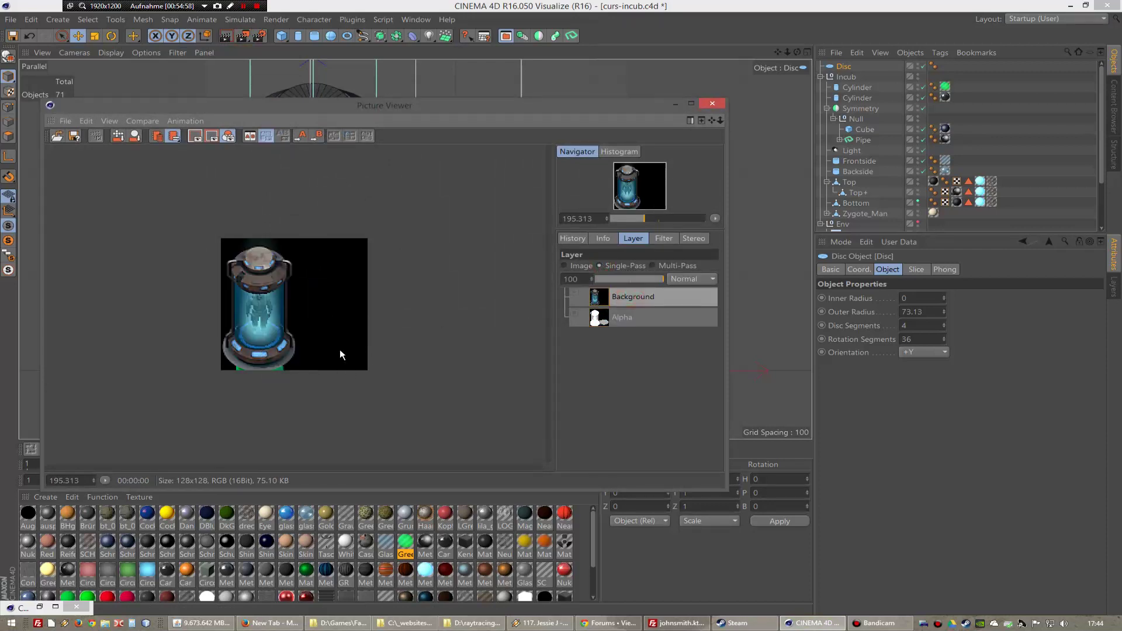
pyautogui.click(620, 317)
pyautogui.click(627, 299)
pyautogui.click(622, 318)
pyautogui.click(623, 298)
# - Shift the green cylinder off centre in the top view, then move it back to centre
pyautogui.click(711, 104)
pyautogui.press('F2')
pyautogui.scroll(-3, 548, 237)
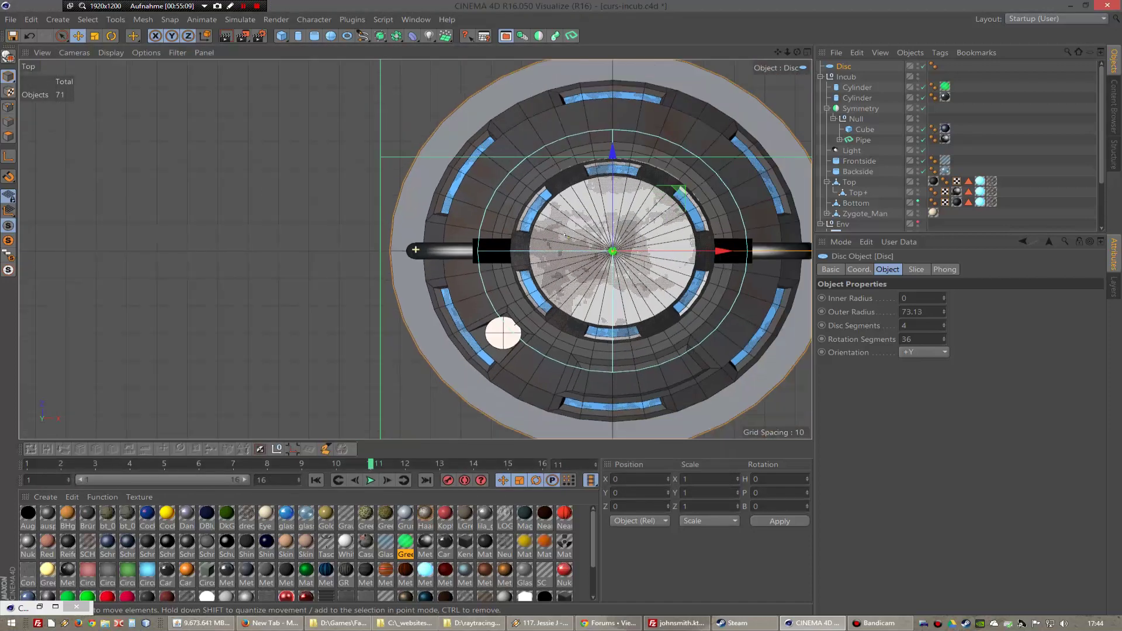
pyautogui.scroll(-3, 547, 237)
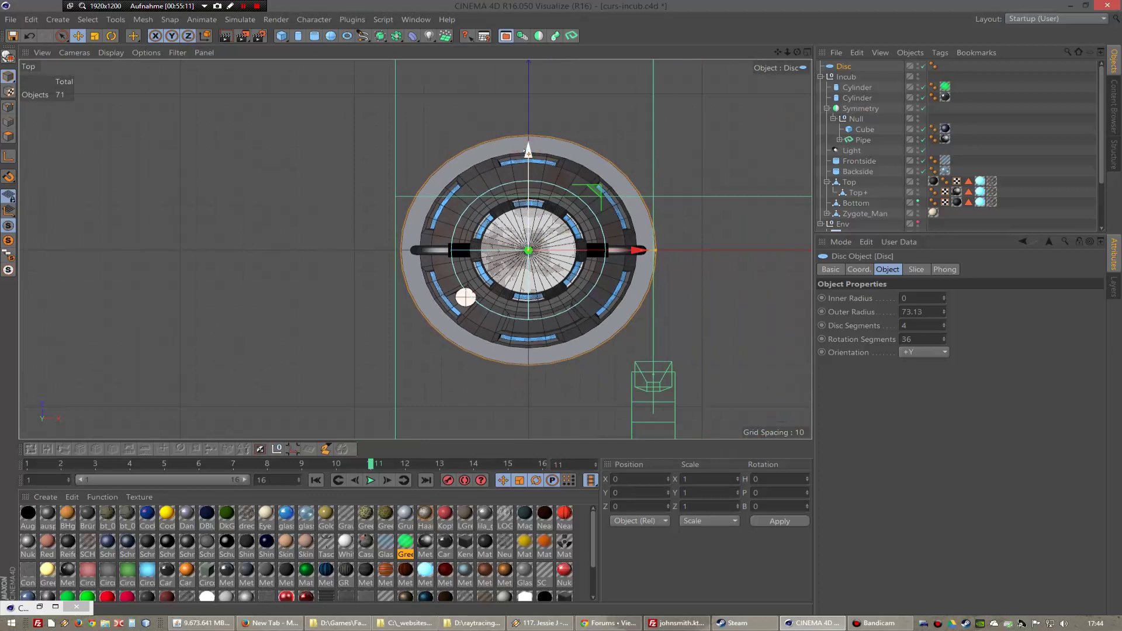
pyautogui.click(857, 88)
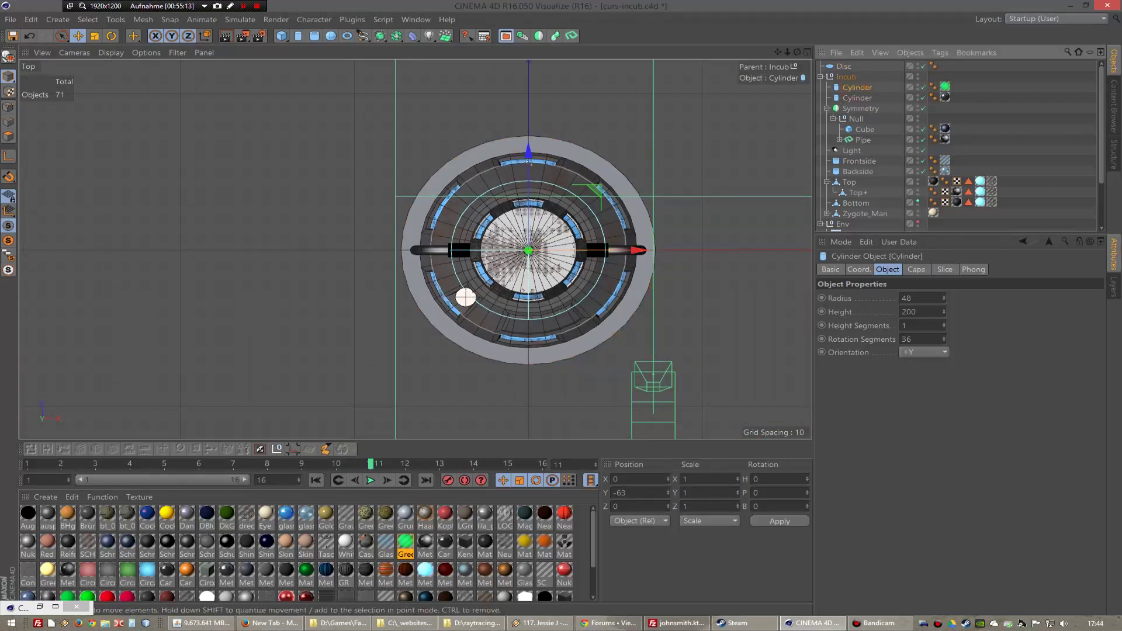
pyautogui.moveTo(528, 153); pyautogui.dragTo(530, 28)
pyautogui.press('F1')
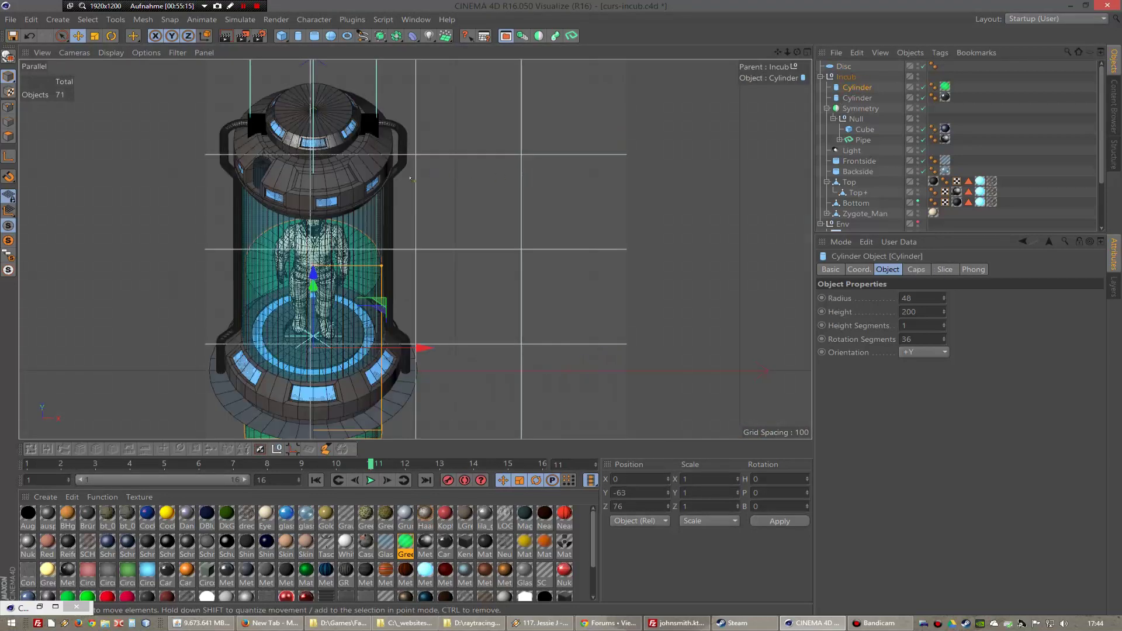
pyautogui.press('F2')
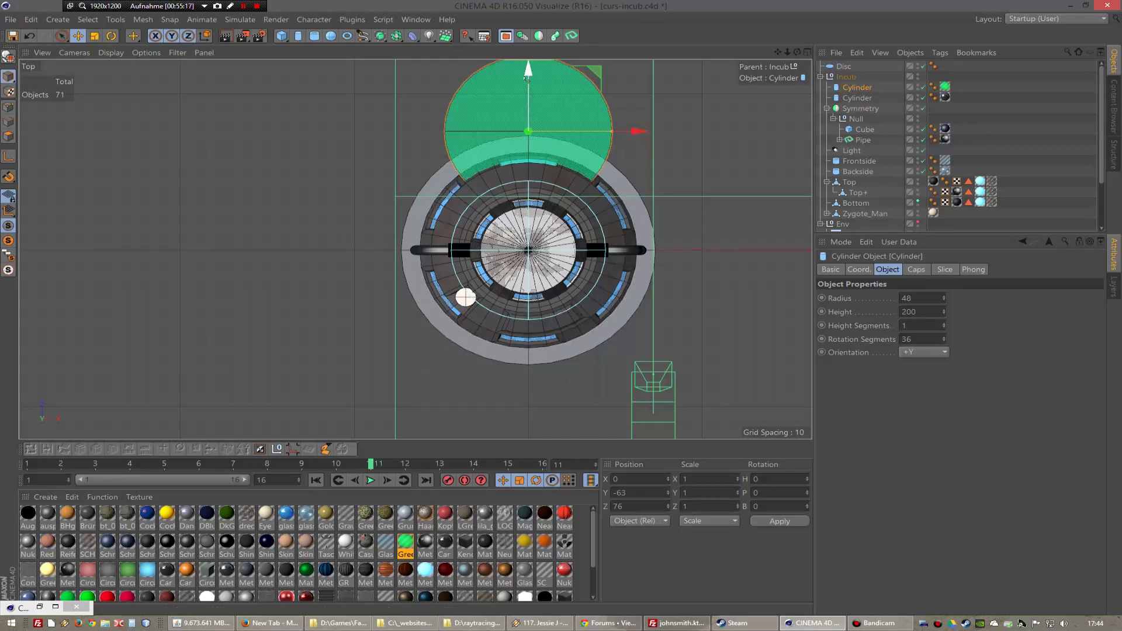
pyautogui.moveTo(528, 76); pyautogui.dragTo(512, 196)
pyautogui.press('F1')
# - Raise the green cylinder higher inside the pod in the Right view
pyautogui.press('F2')
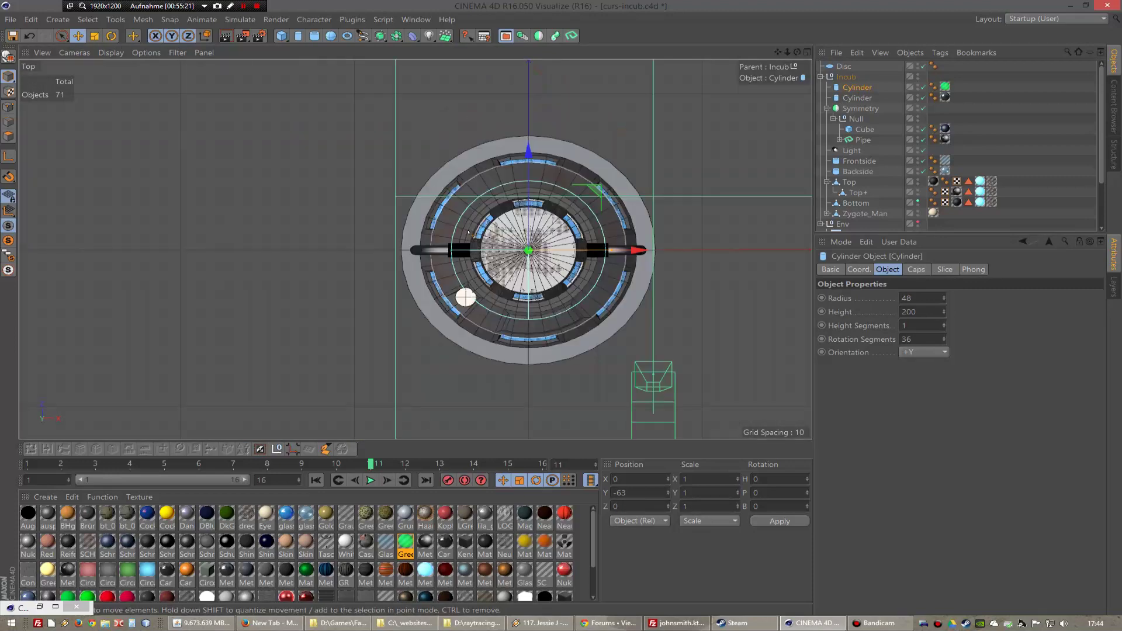
pyautogui.press('F3')
pyautogui.moveTo(409, 237); pyautogui.dragTo(412, 157)
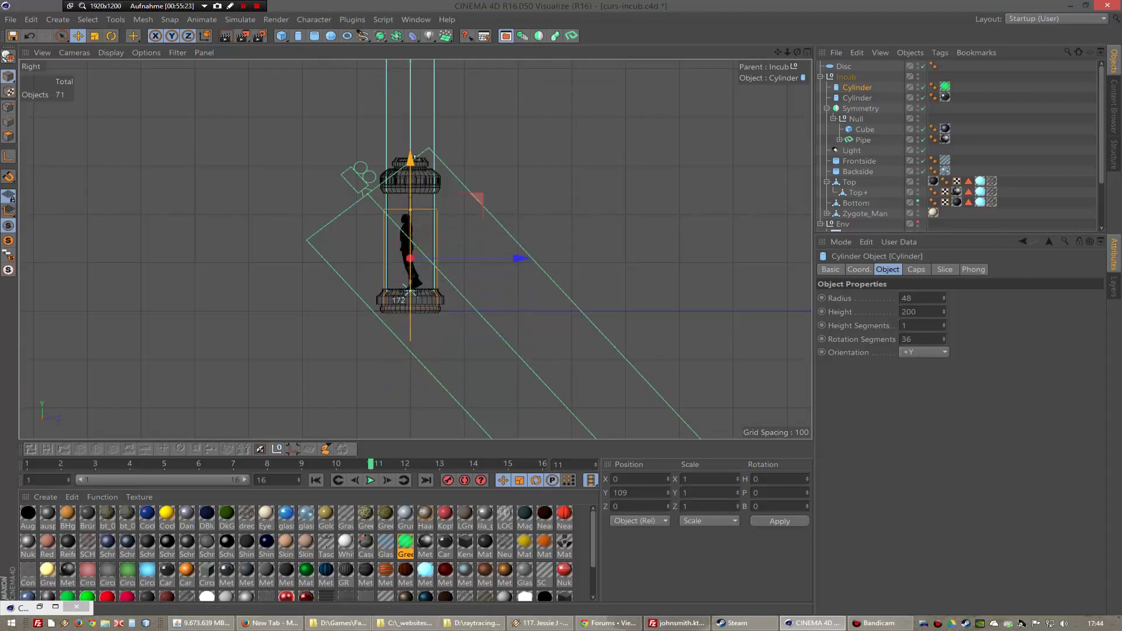
pyautogui.press('F1')
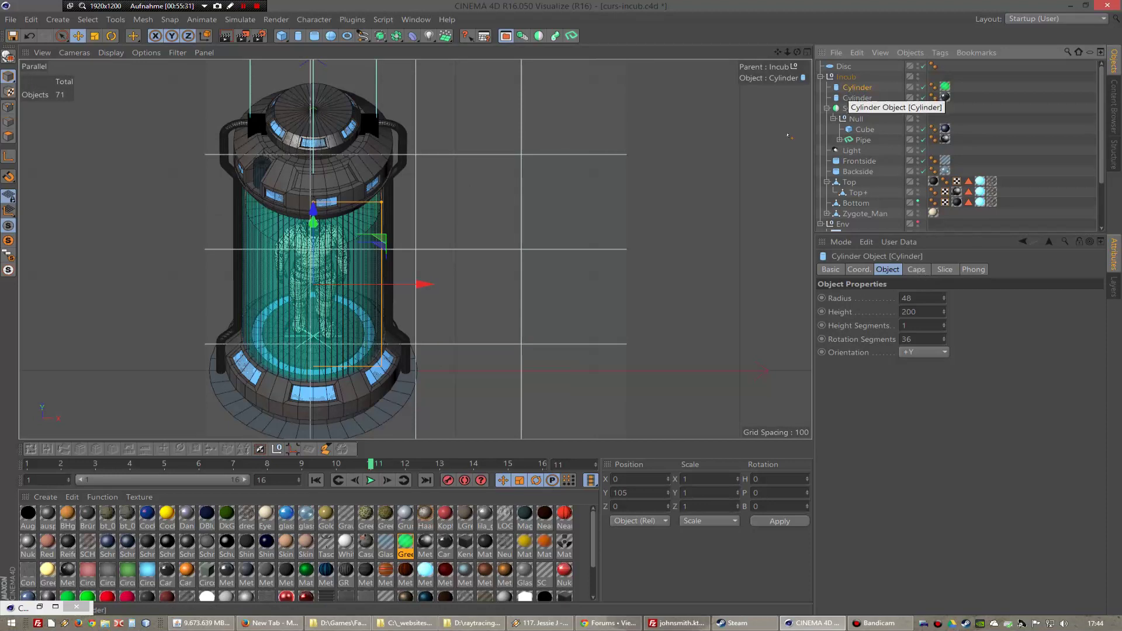
# - Delete the Disc object from the scene
pyautogui.click(844, 67)
pyautogui.click(859, 87)
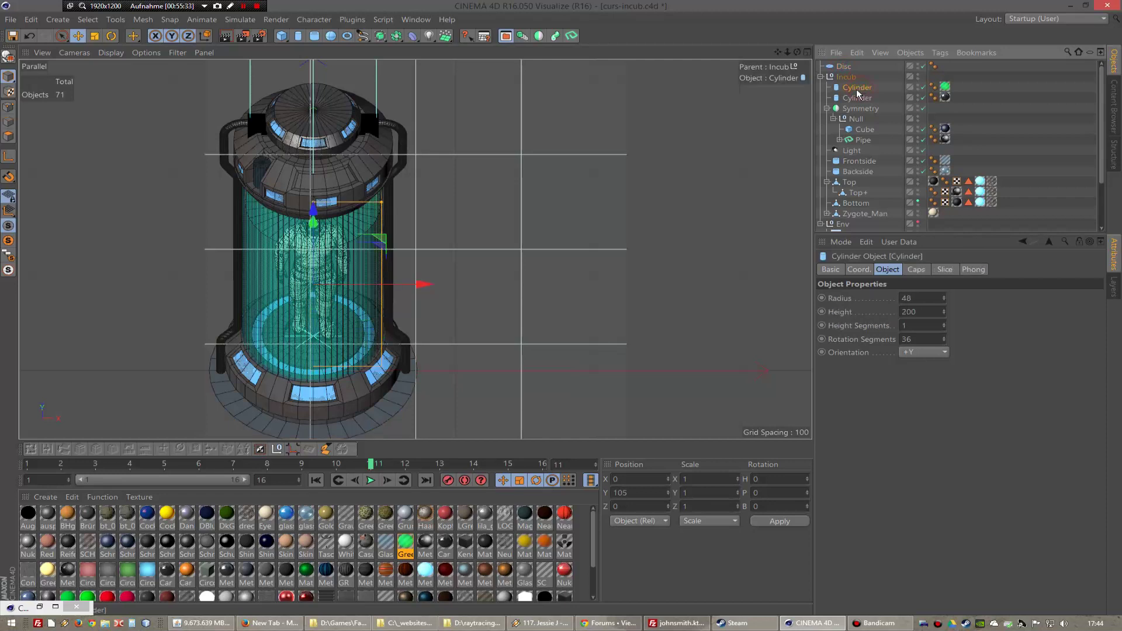
pyautogui.click(845, 68)
pyautogui.press('Delete')
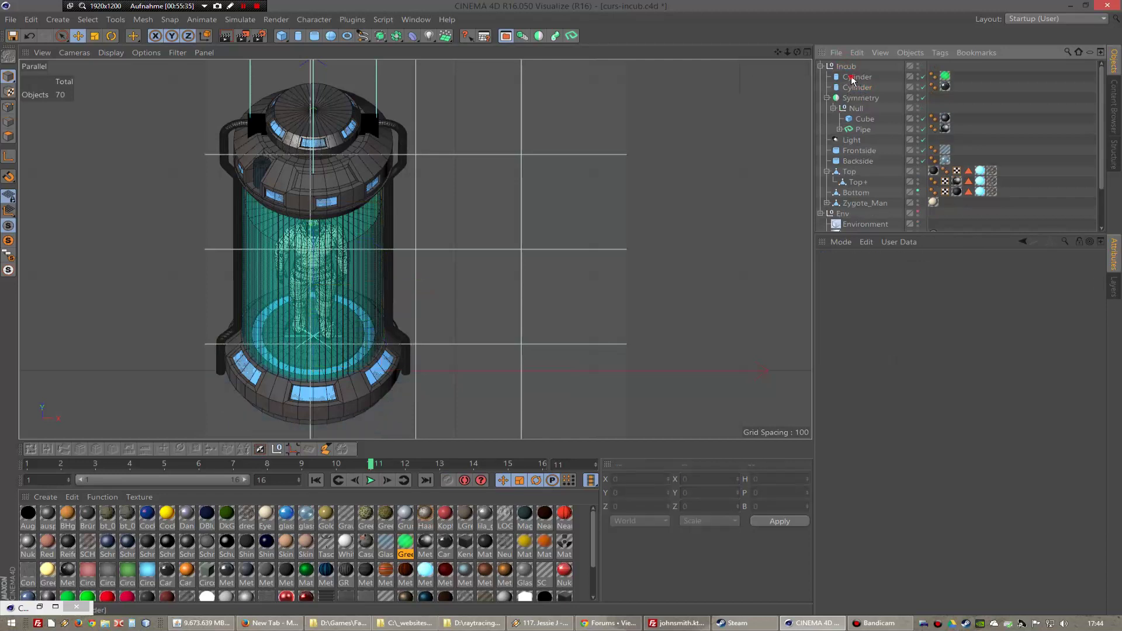
# - Shorten the inner Cylinder's height from 200 to about 28.5
pyautogui.click(856, 77)
pyautogui.press('F2')
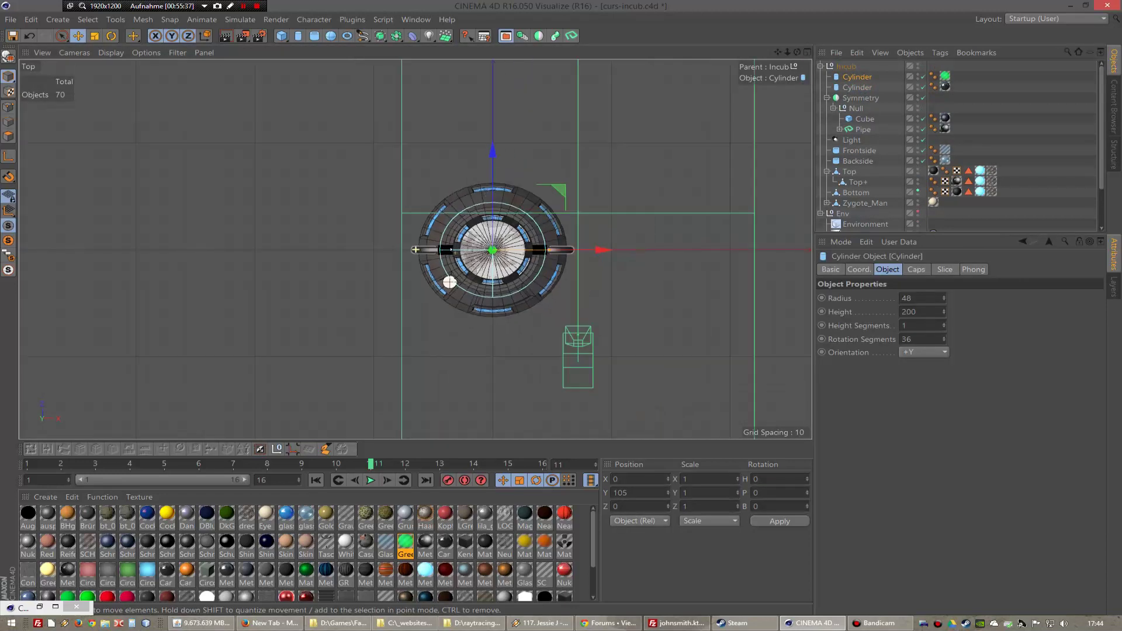
pyautogui.press('F3')
pyautogui.scroll(3, 457, 245)
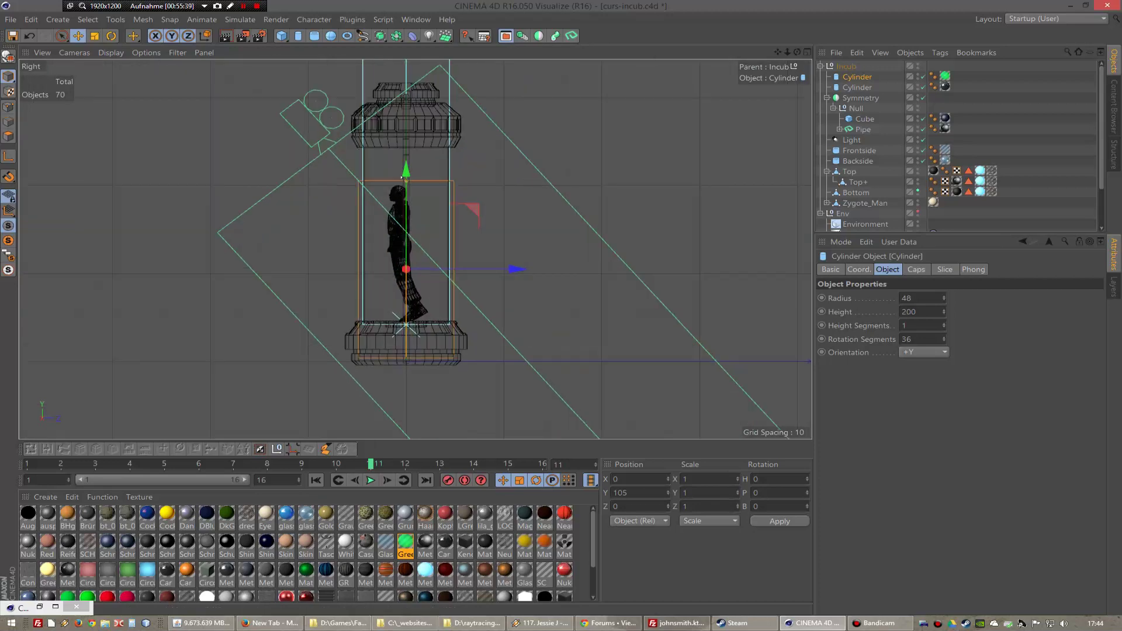
pyautogui.moveTo(405, 180); pyautogui.dragTo(404, 254)
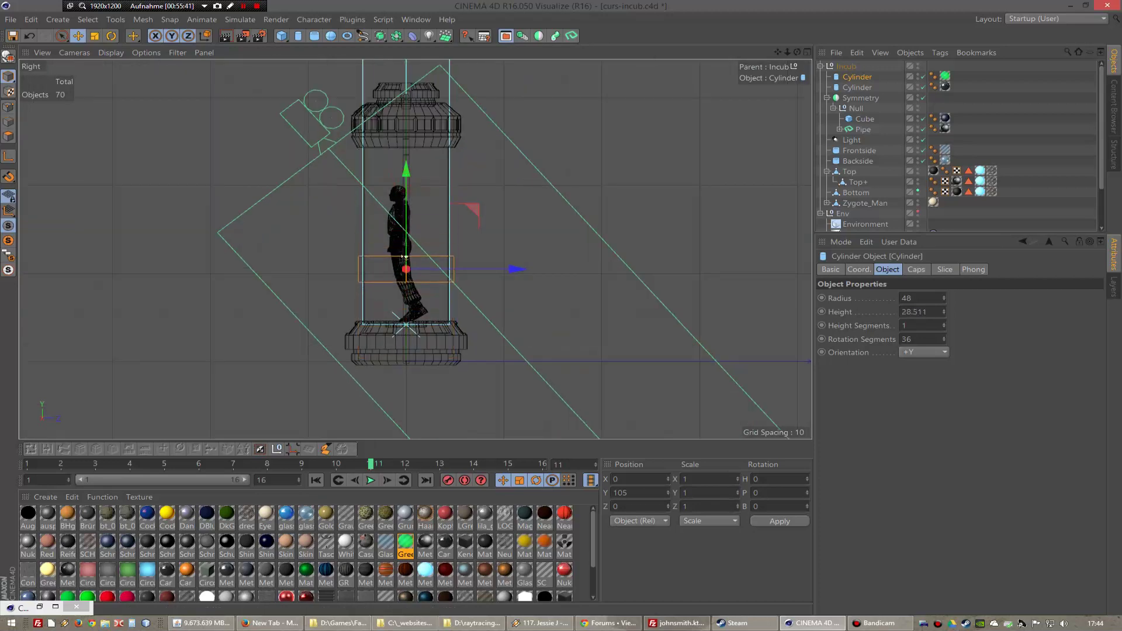
# - Move the short cylinder down to the tube base and test-render at frame 1
pyautogui.moveTo(404, 254)
pyautogui.mouseDown()
pyautogui.moveTo(405, 328)
pyautogui.moveTo(332, 208)
pyautogui.mouseUp()
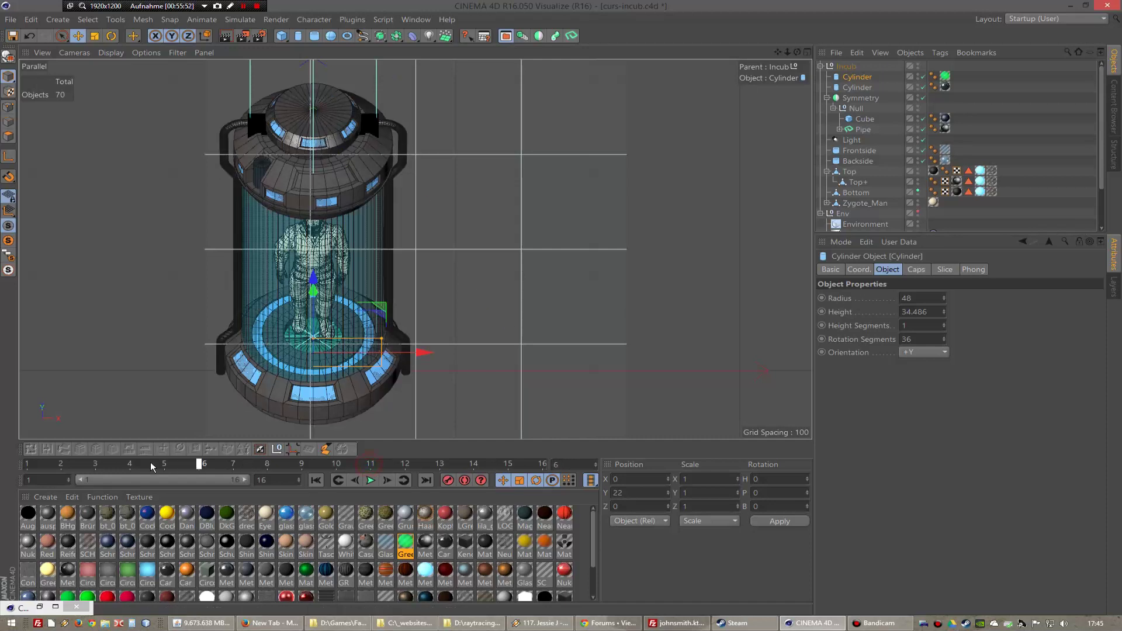
pyautogui.moveTo(150, 462); pyautogui.dragTo(26, 463)
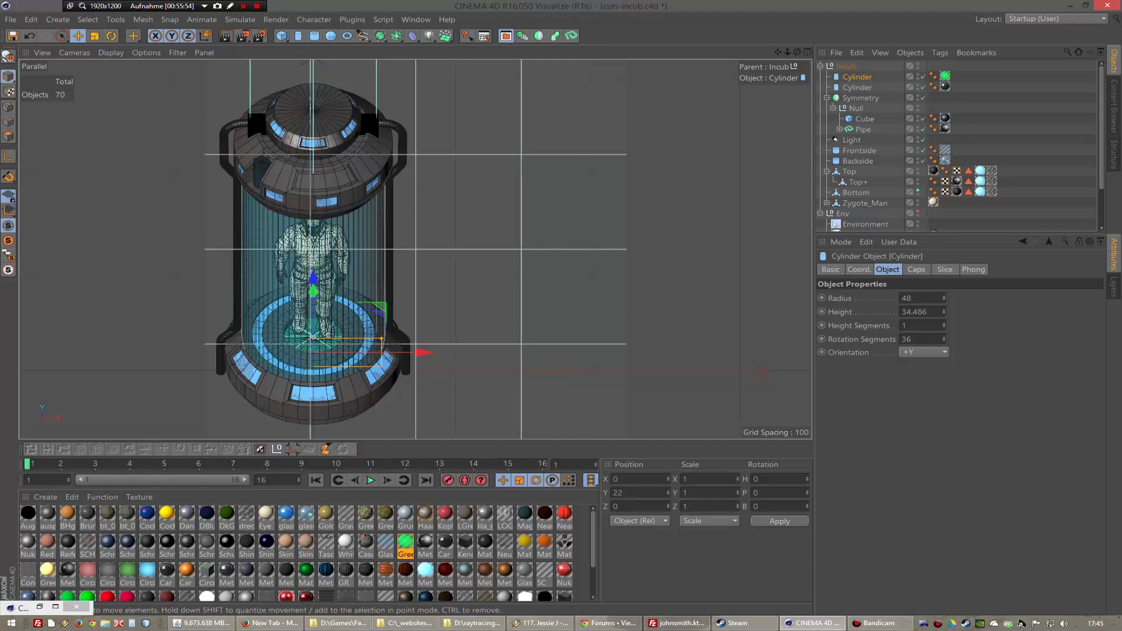
pyautogui.click(242, 35)
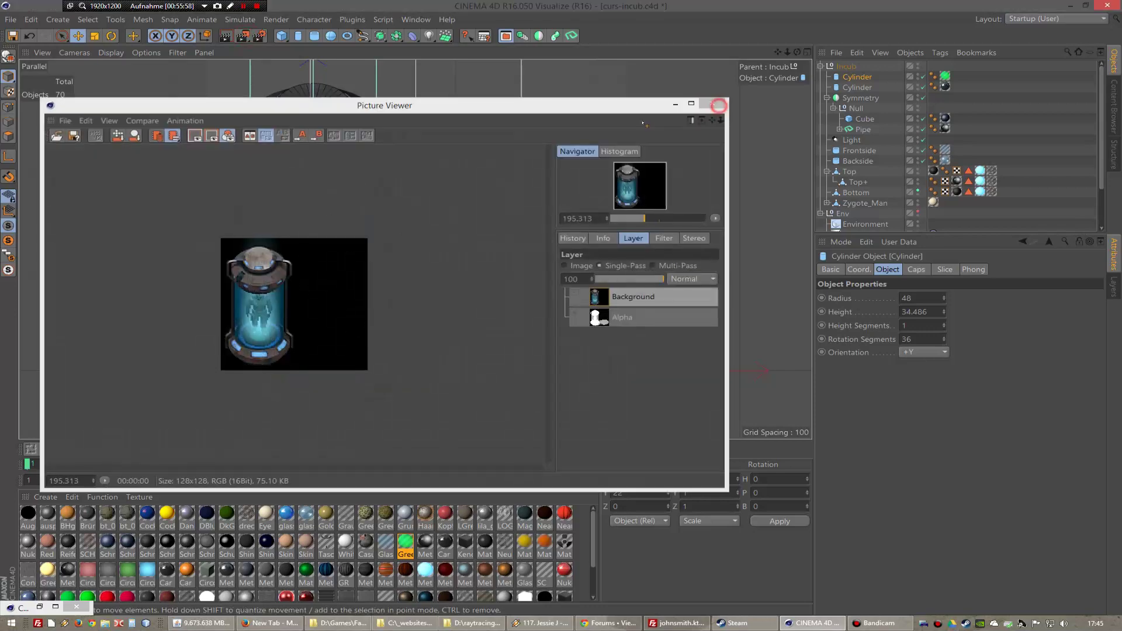
pyautogui.click(713, 103)
# - Nudge the cylinder down to Position Y 19 in the Right view
pyautogui.press('F3')
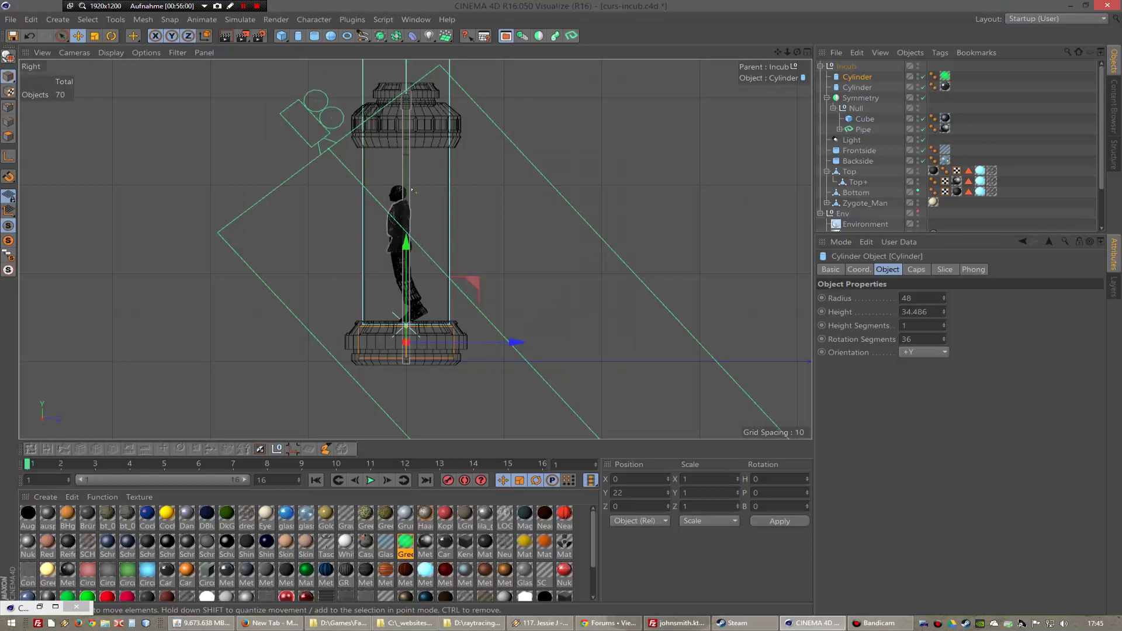
pyautogui.moveTo(407, 224); pyautogui.dragTo(404, 245)
pyautogui.press('F1')
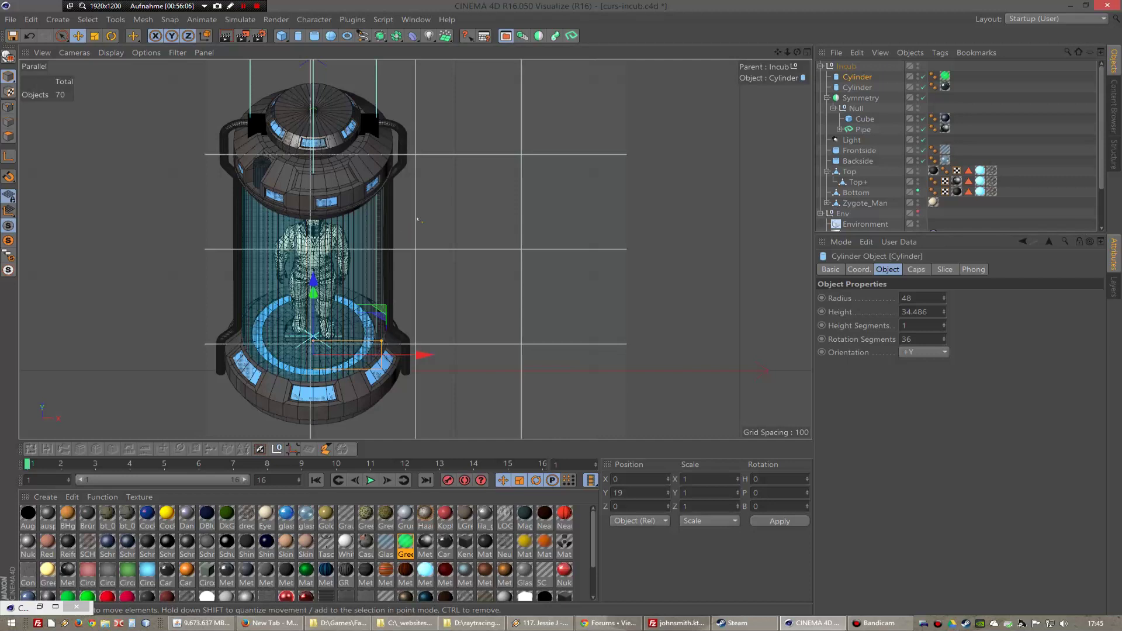
# - Rename the fluid cylinder GreenFluid, keyframe it at frame 1, and bring up the Chrome forum thread
pyautogui.click(857, 87)
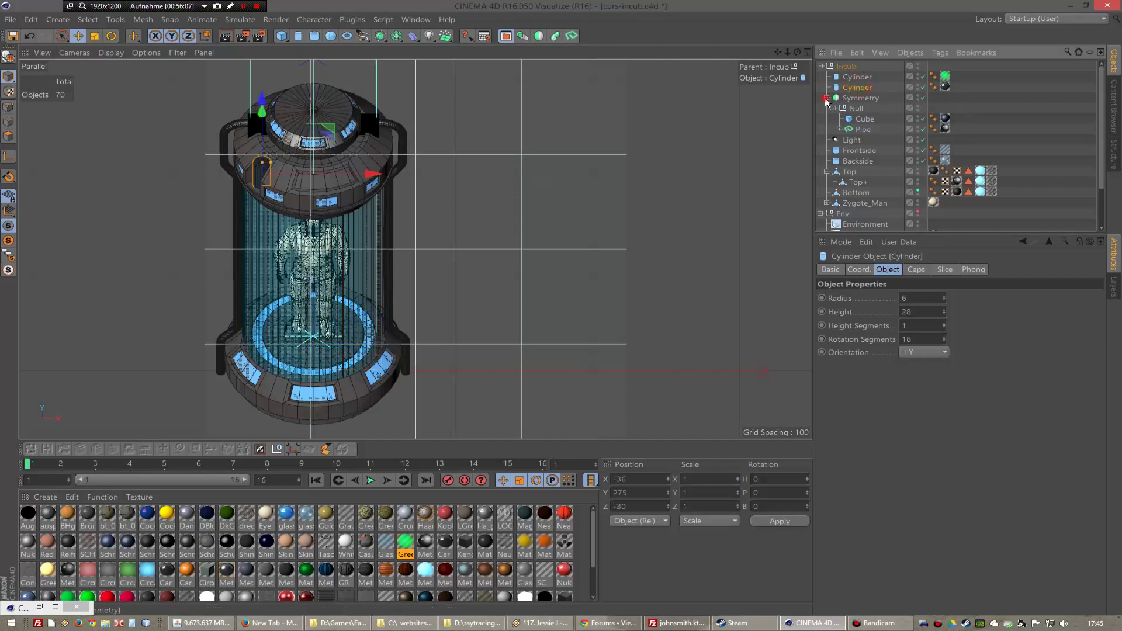
pyautogui.click(827, 98)
pyautogui.click(858, 78)
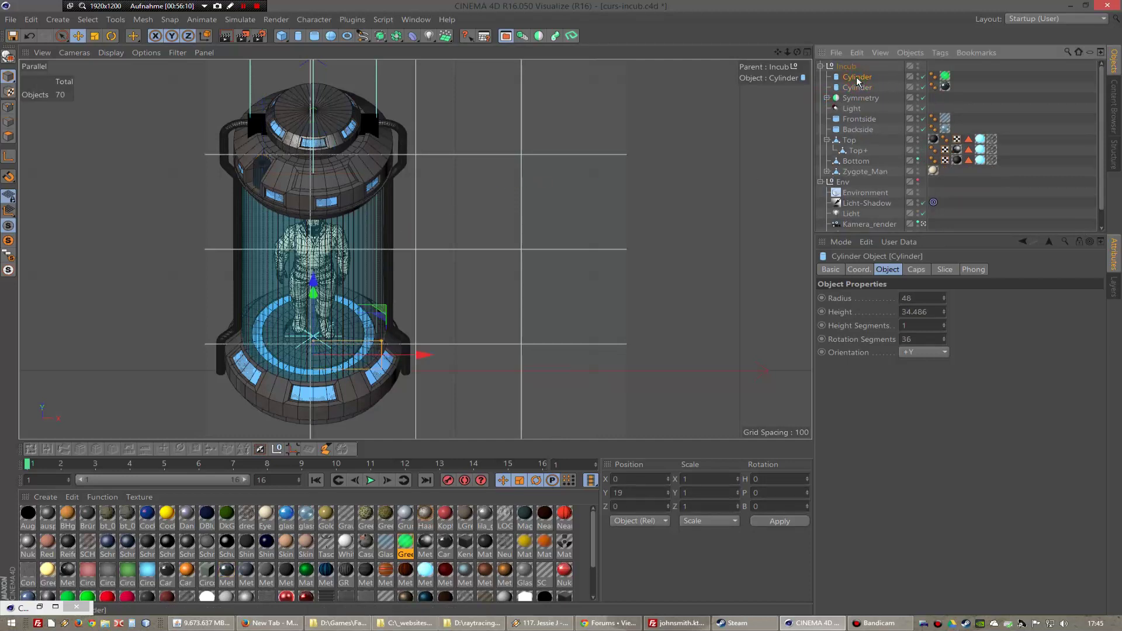
pyautogui.doubleClick(857, 80)
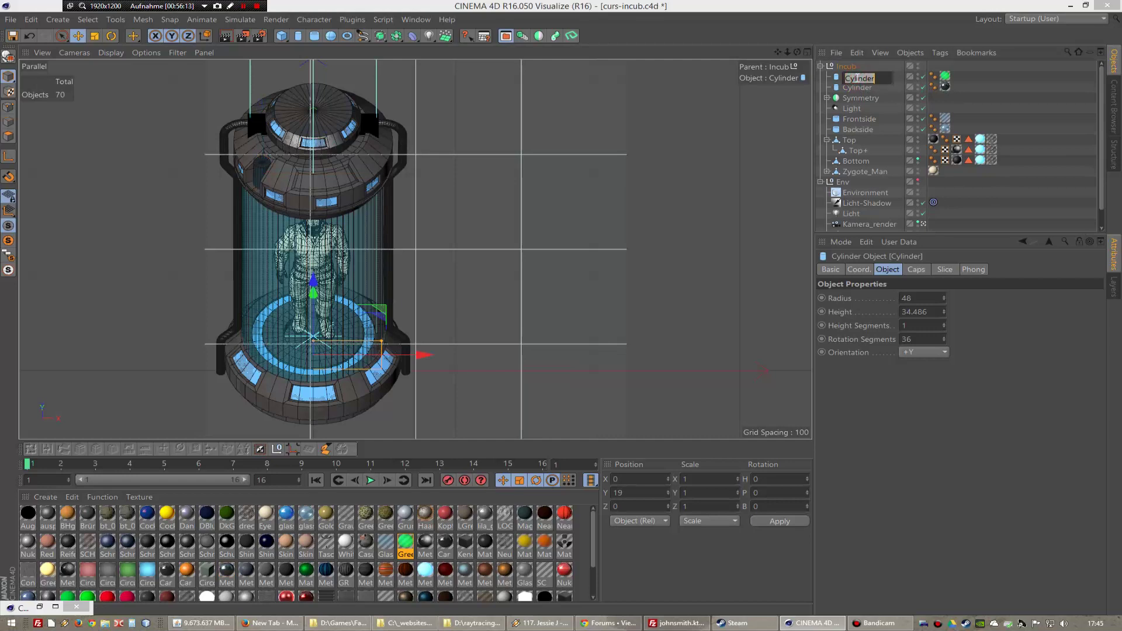
pyautogui.write('Gl')
pyautogui.press('Return')
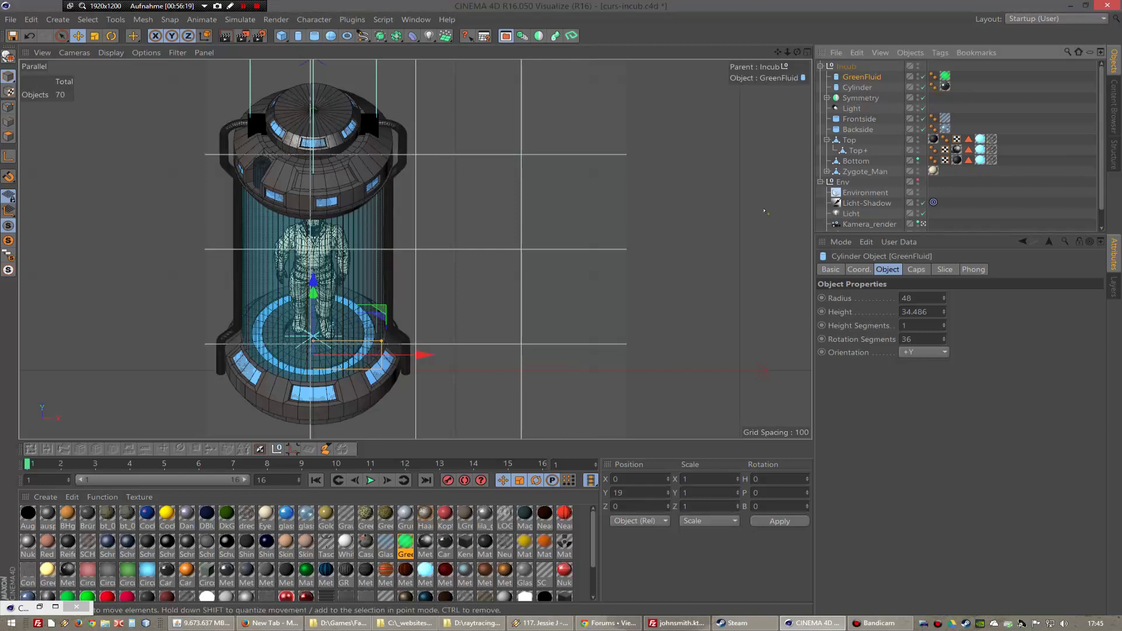
pyautogui.click(449, 481)
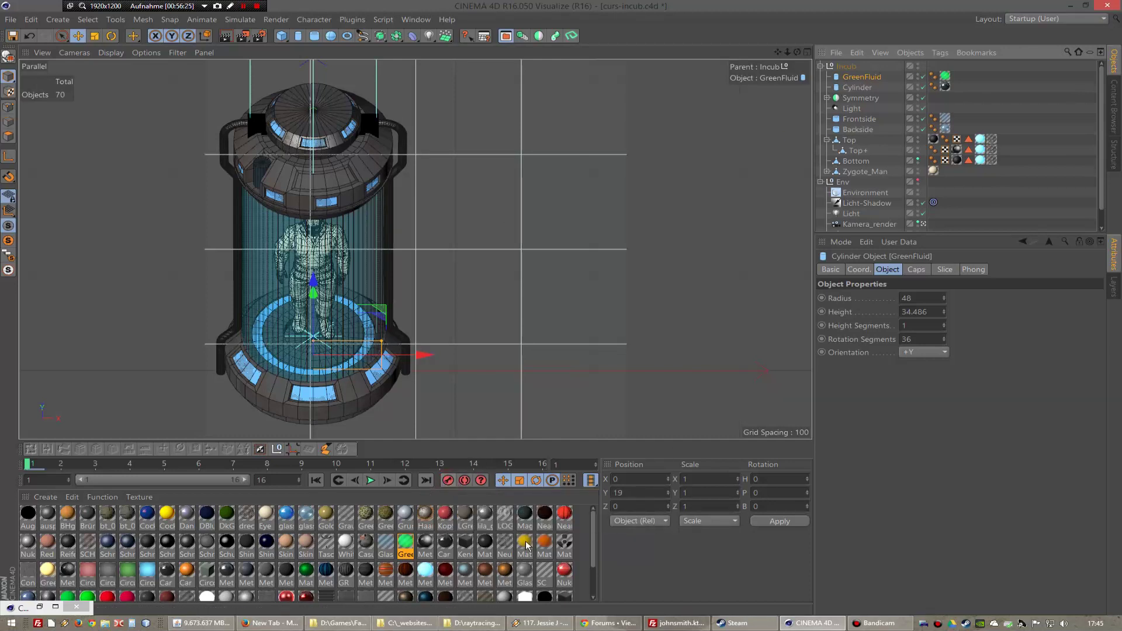
pyautogui.click(608, 623)
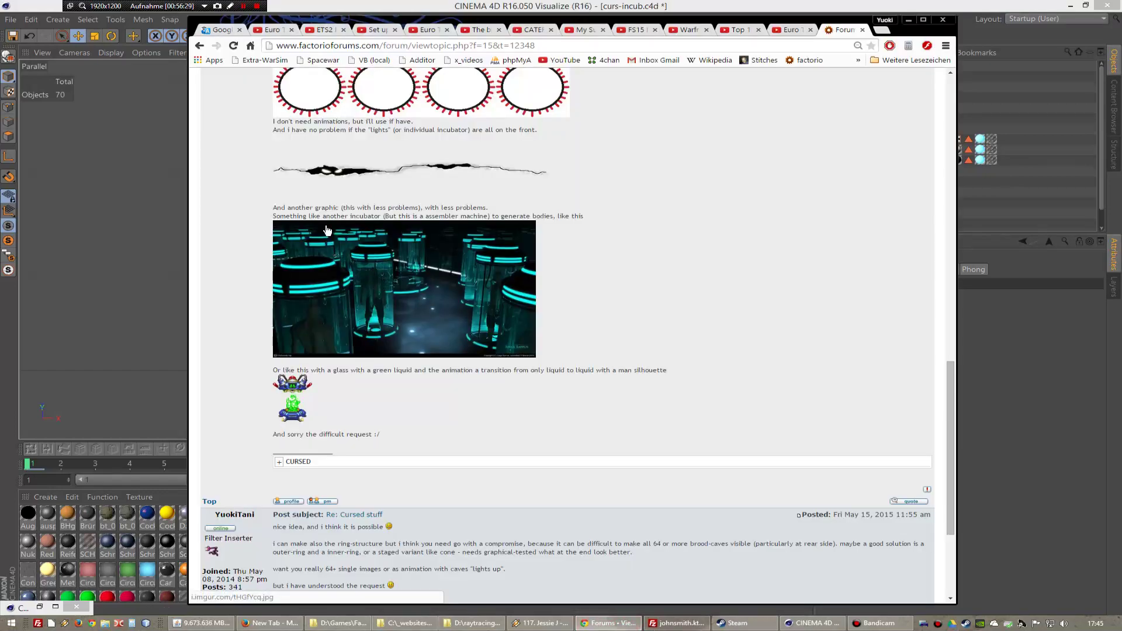
# - Minimize the Chrome forum thread to bring back the Cinema 4D incubator scene
pyautogui.click(907, 19)
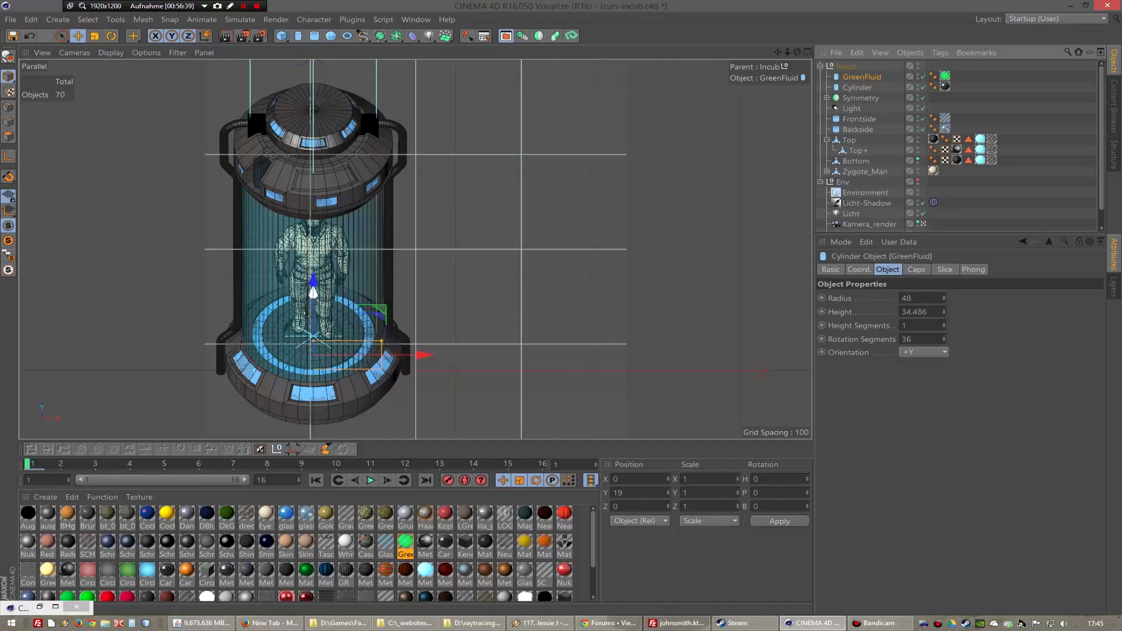
# - Record a GreenFluid key at frame 14, select the Incub group, and scrub between frames 1 and 14
pyautogui.moveTo(33, 468); pyautogui.dragTo(476, 463)
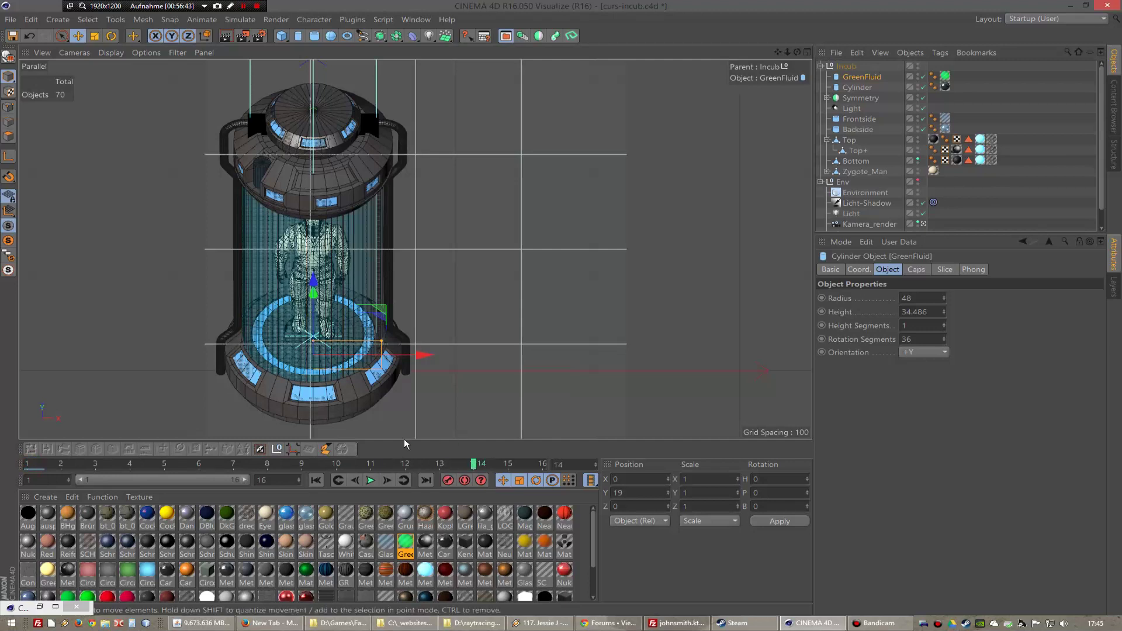
pyautogui.click(448, 483)
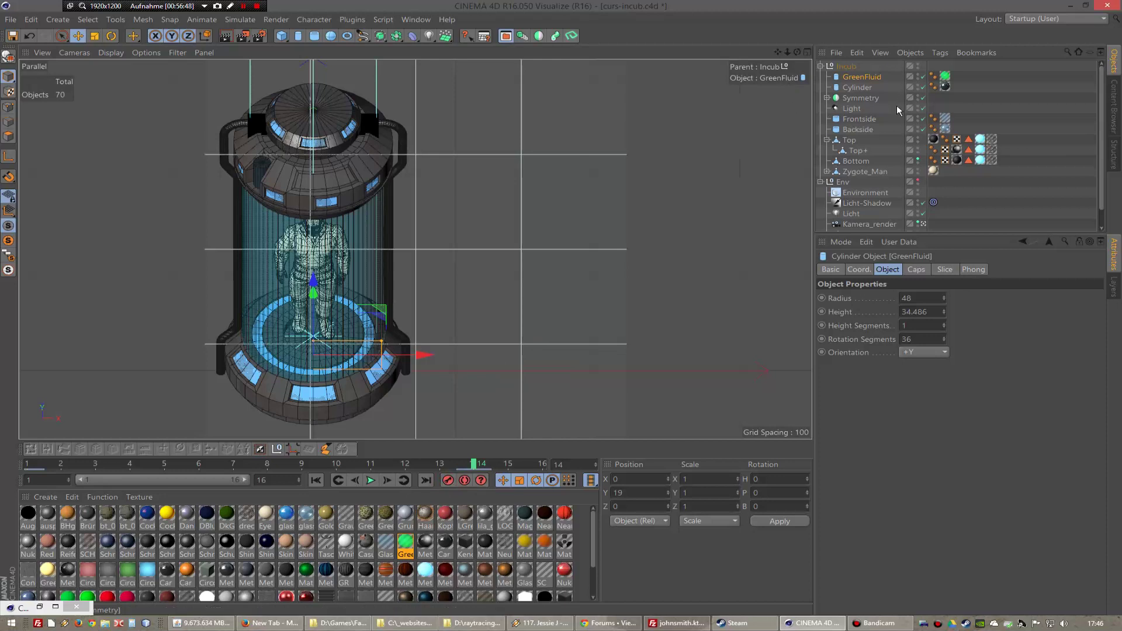
pyautogui.click(857, 173)
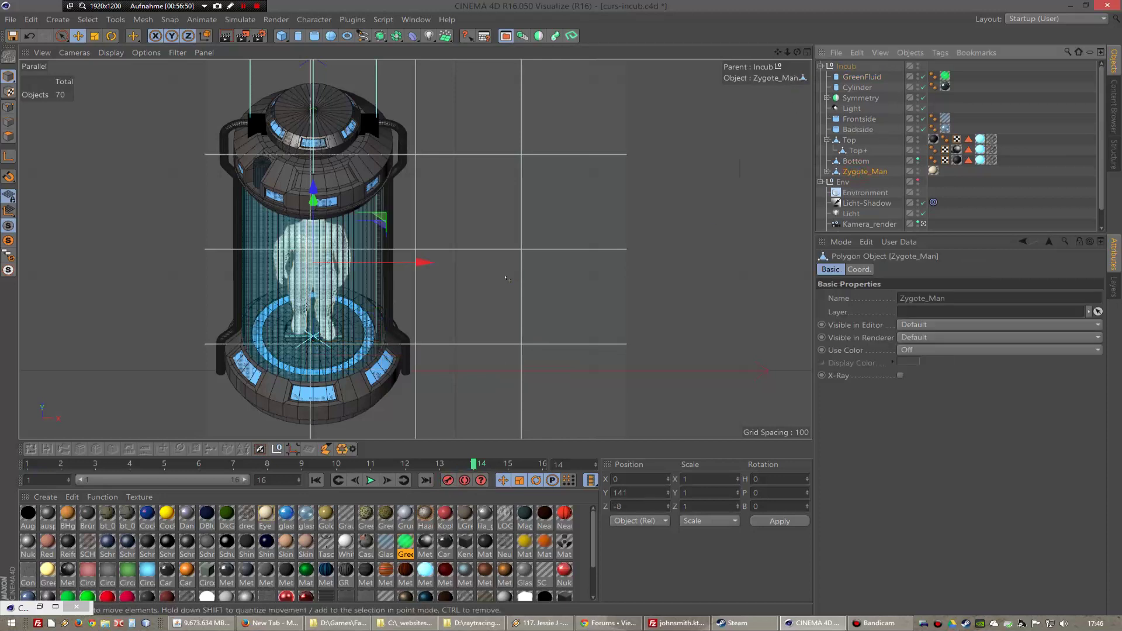
pyautogui.click(857, 69)
pyautogui.moveTo(476, 466); pyautogui.dragTo(27, 465)
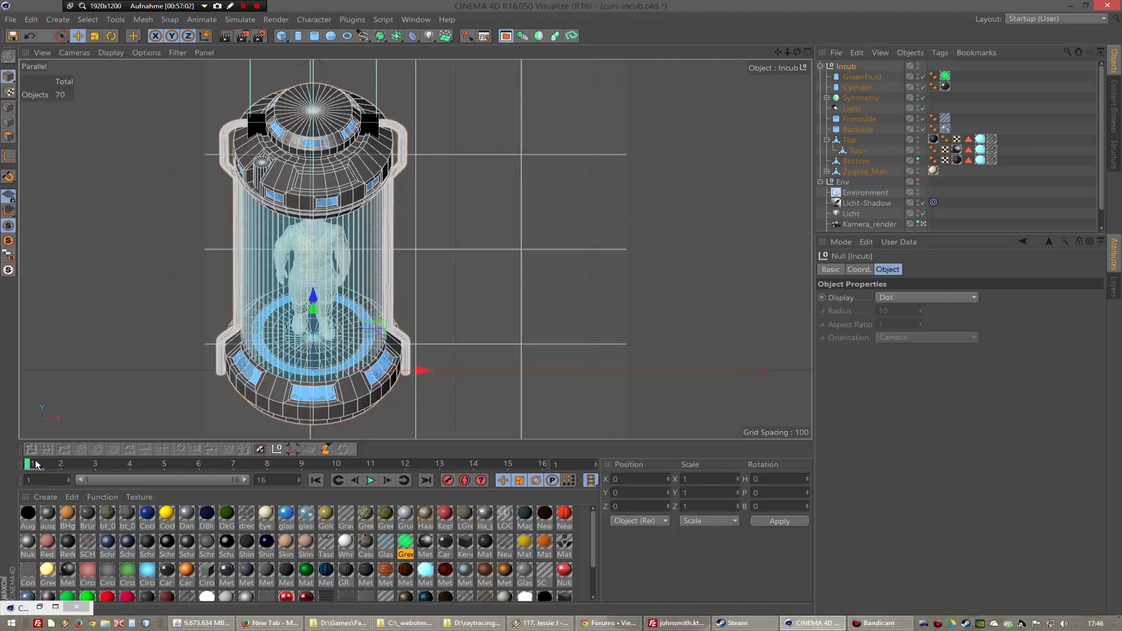
pyautogui.moveTo(83, 466); pyautogui.dragTo(473, 464)
pyautogui.moveTo(474, 465); pyautogui.dragTo(27, 466)
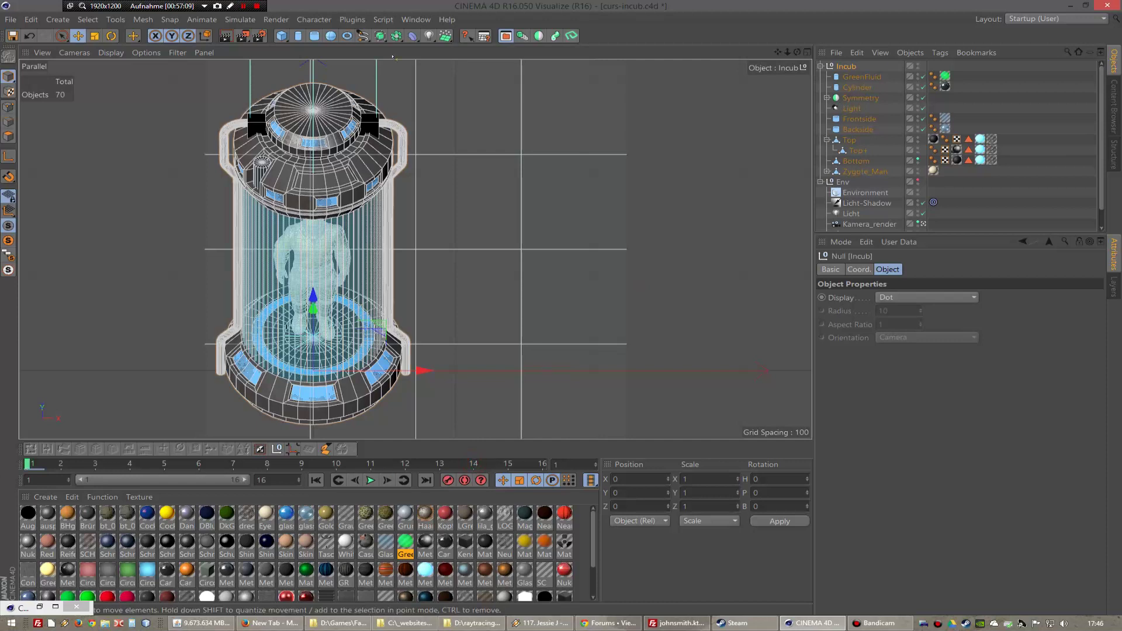
# - Delete all the recorded keyframes in the Timeline window, then close it
pyautogui.click(415, 19)
pyautogui.click(440, 129)
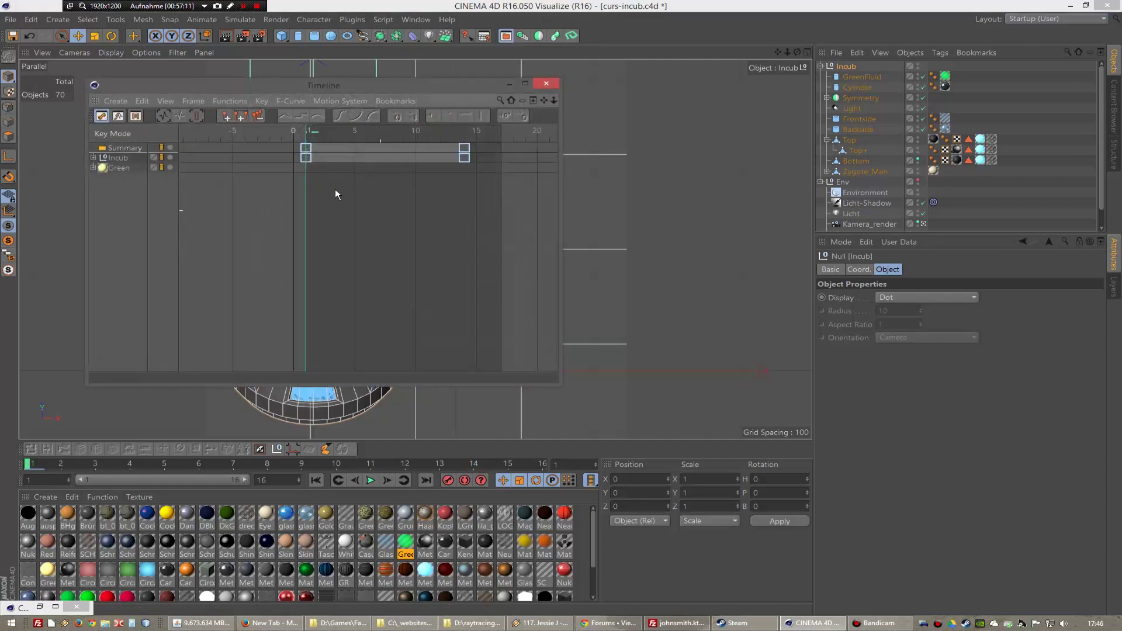
pyautogui.moveTo(492, 187); pyautogui.dragTo(225, 139)
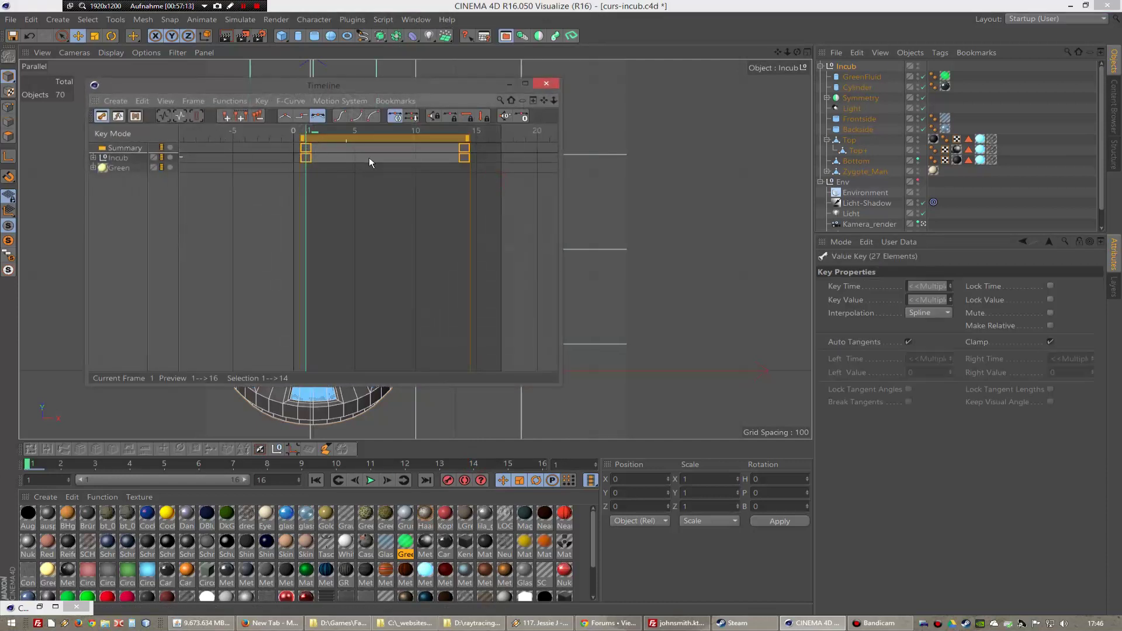
pyautogui.press('Delete')
pyautogui.click(547, 83)
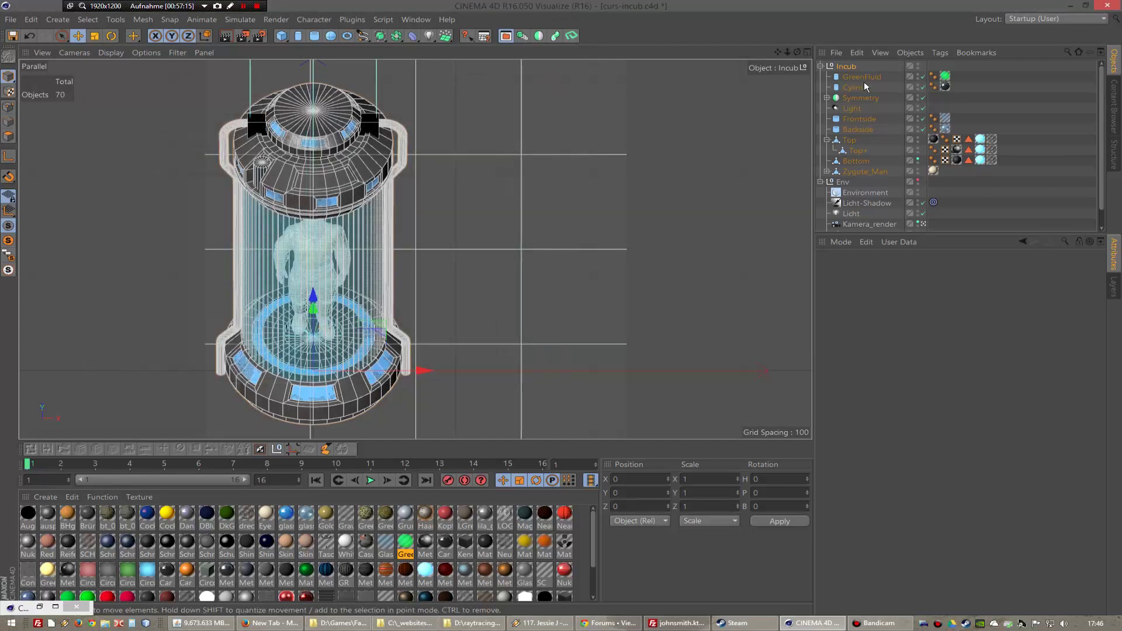
# - Record a keyframe for the Zygote_Man figure at frame 15
pyautogui.click(865, 172)
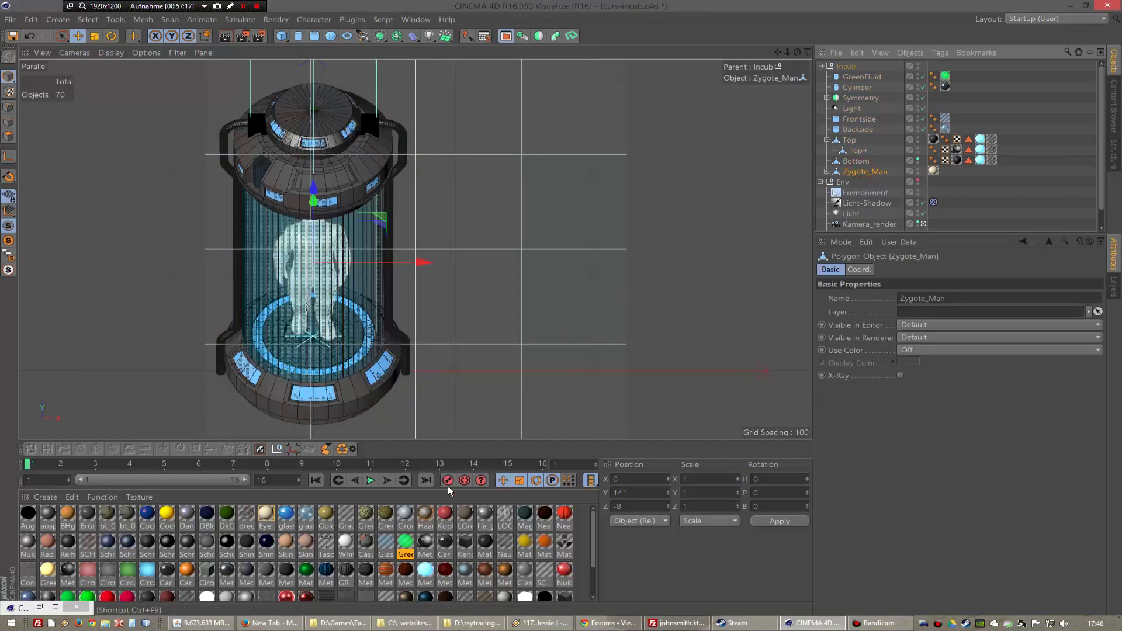
pyautogui.moveTo(29, 468); pyautogui.dragTo(475, 465)
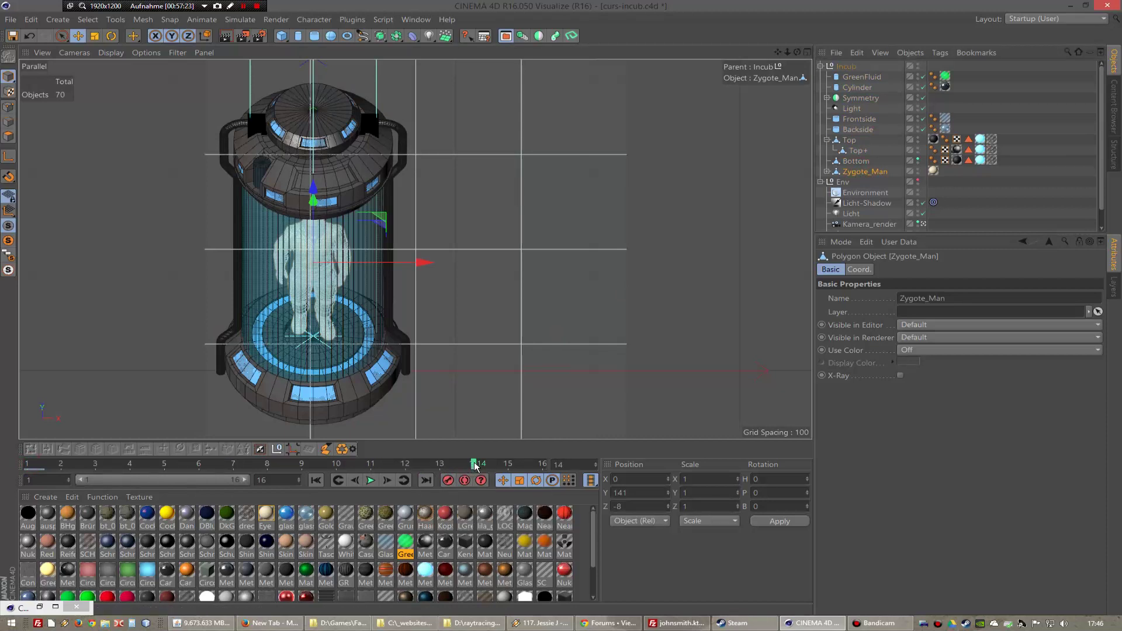
pyautogui.moveTo(477, 466); pyautogui.dragTo(506, 465)
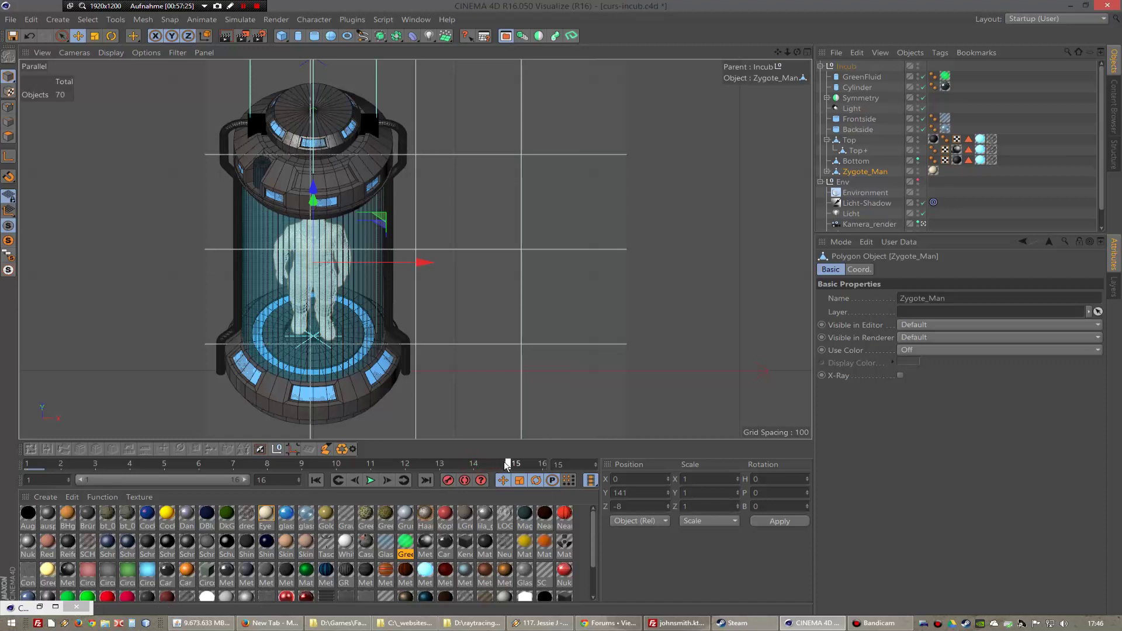
pyautogui.click(448, 481)
pyautogui.moveTo(528, 466)
pyautogui.mouseDown()
pyautogui.moveTo(543, 465)
pyautogui.moveTo(477, 464)
pyautogui.mouseUp()
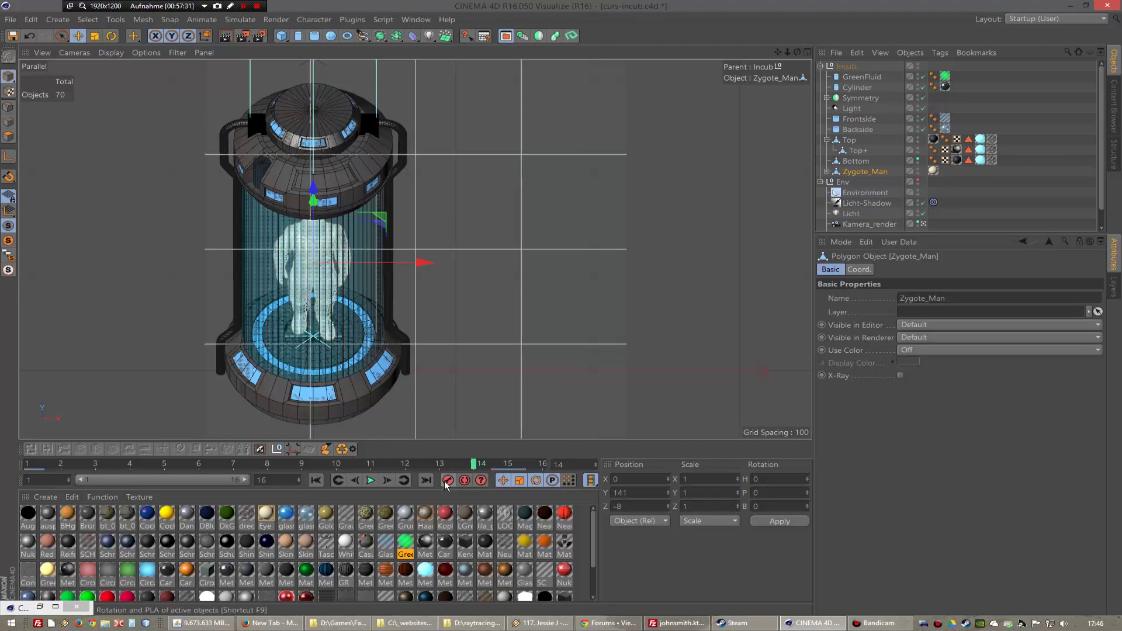
pyautogui.click(534, 466)
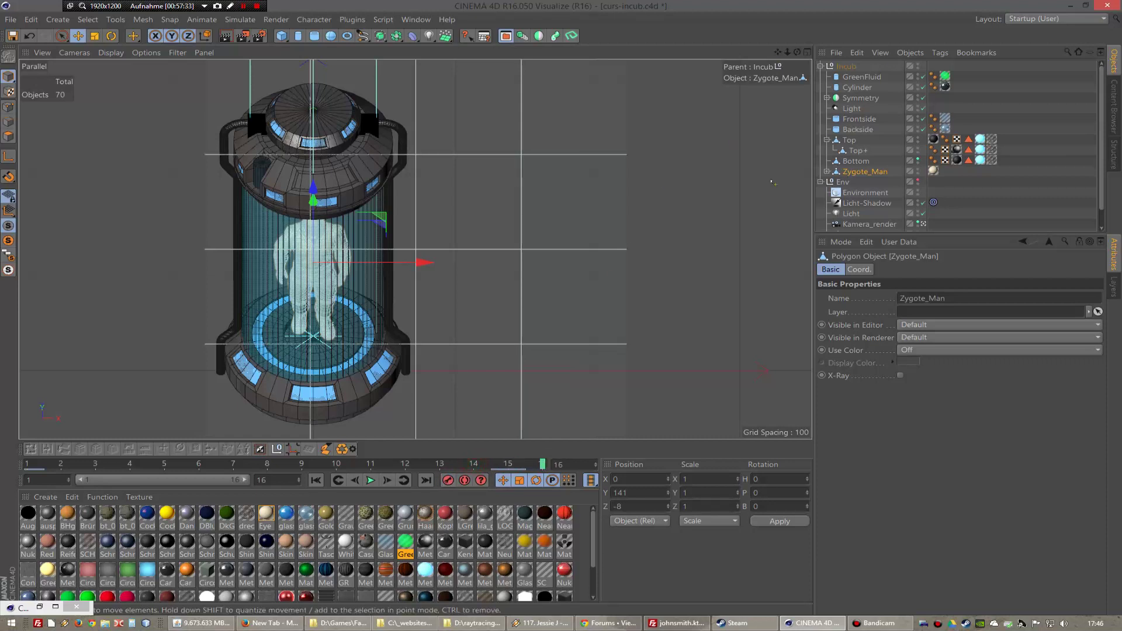
# - Drag Zygote_Man out of the pod, preview it sliding in, then select GreenFluid at frame 1
pyautogui.moveTo(425, 262); pyautogui.dragTo(167, 263)
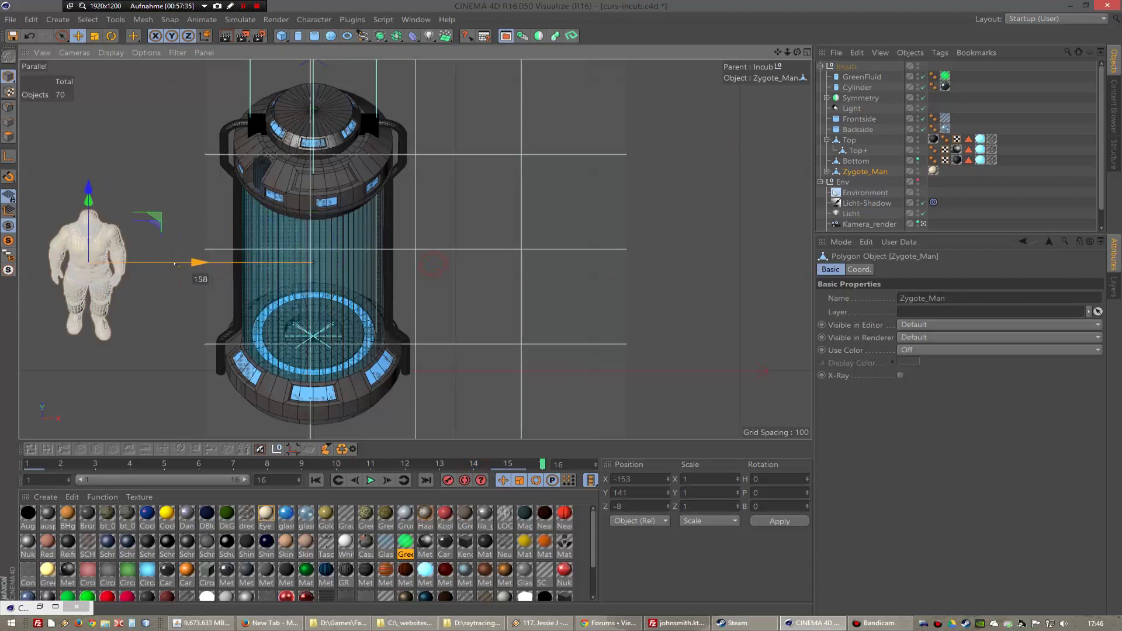
pyautogui.click(371, 480)
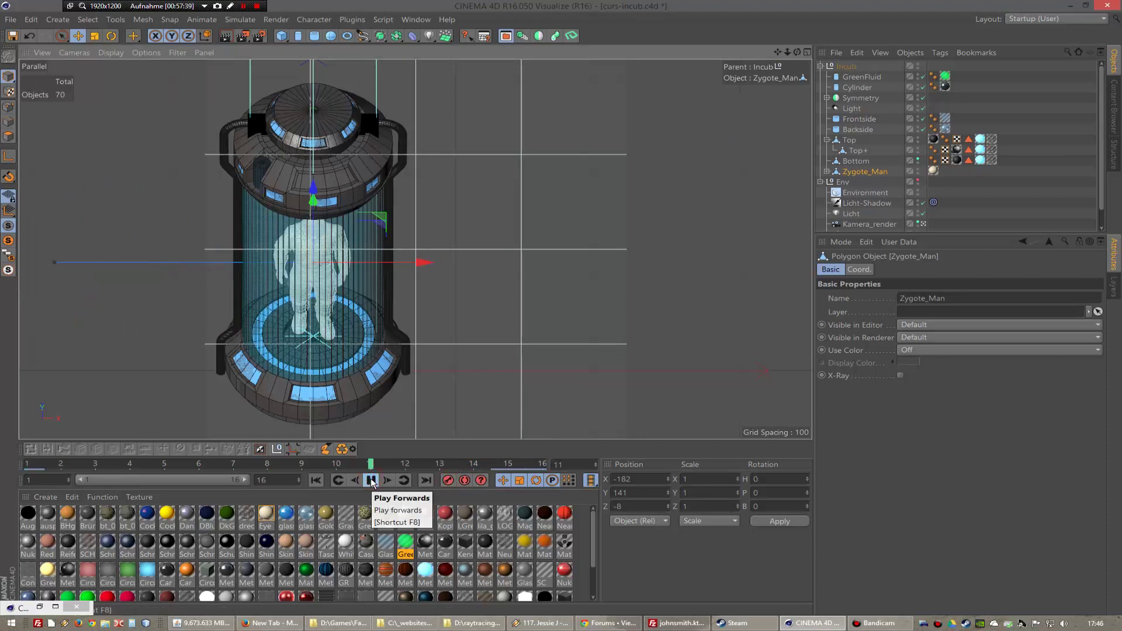
pyautogui.moveTo(510, 463)
pyautogui.mouseDown()
pyautogui.moveTo(546, 469)
pyautogui.moveTo(24, 475)
pyautogui.moveTo(507, 470)
pyautogui.mouseUp()
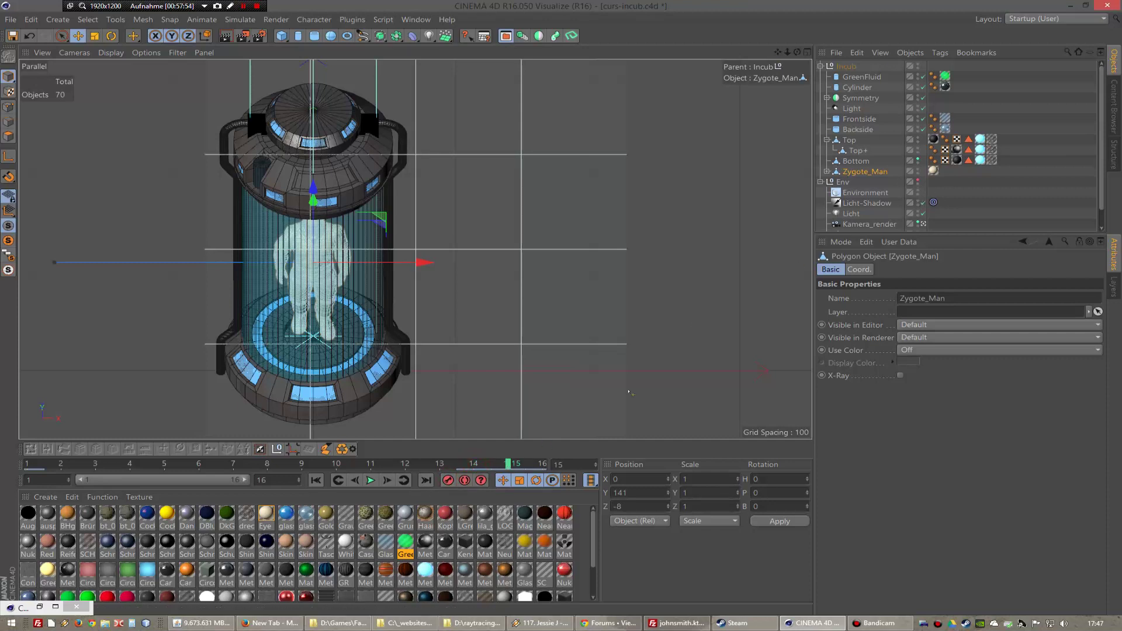
pyautogui.moveTo(398, 260); pyautogui.dragTo(138, 261)
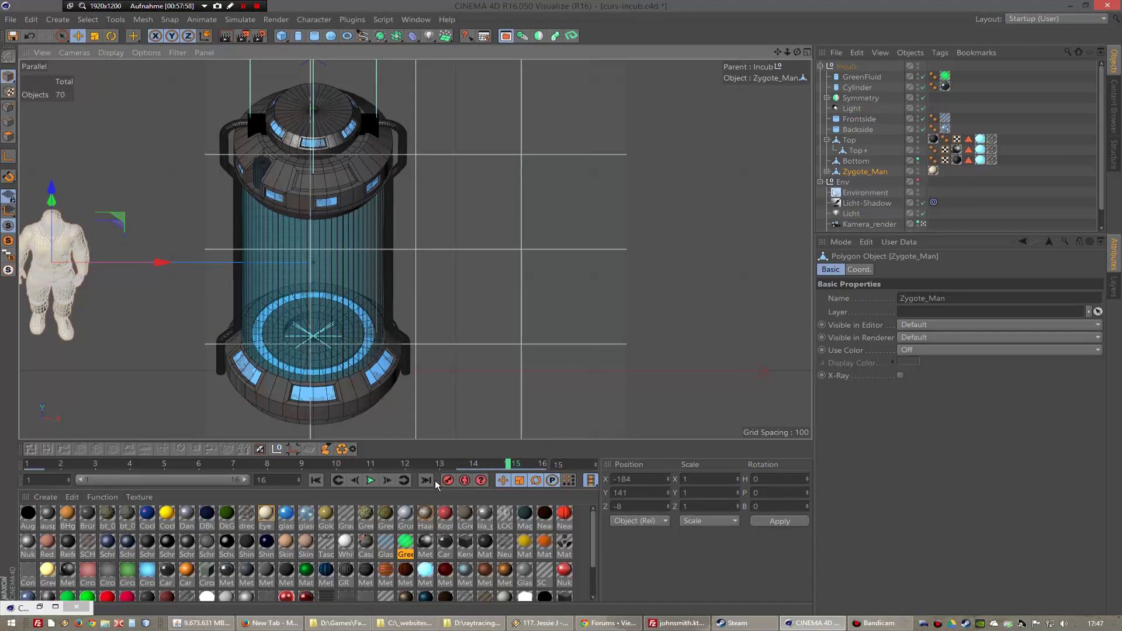
pyautogui.click(370, 480)
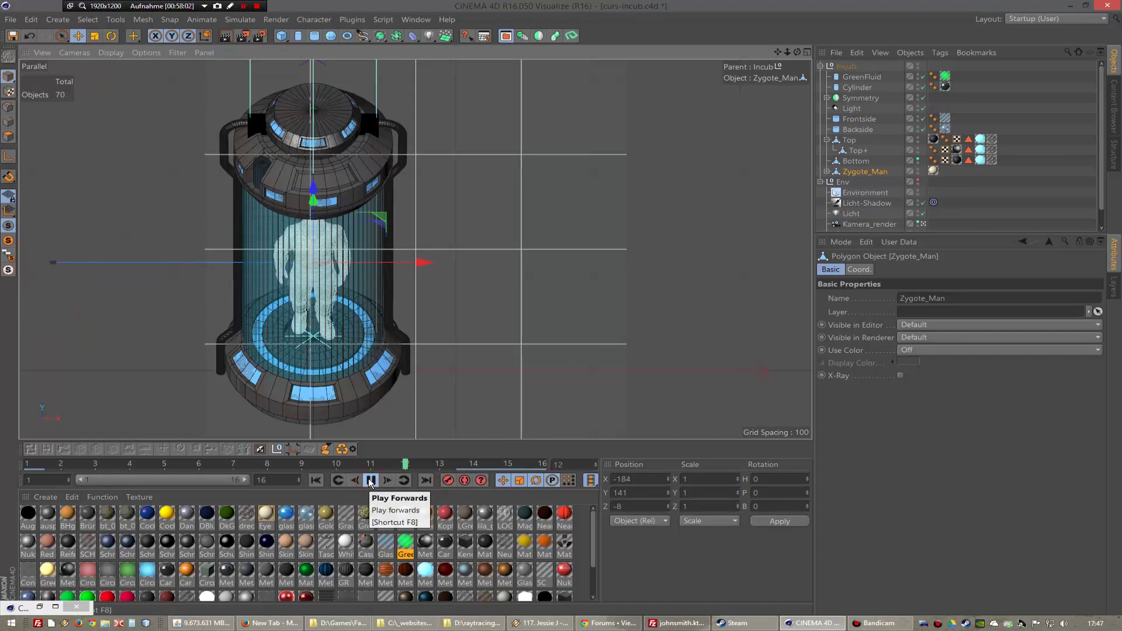
pyautogui.click(370, 480)
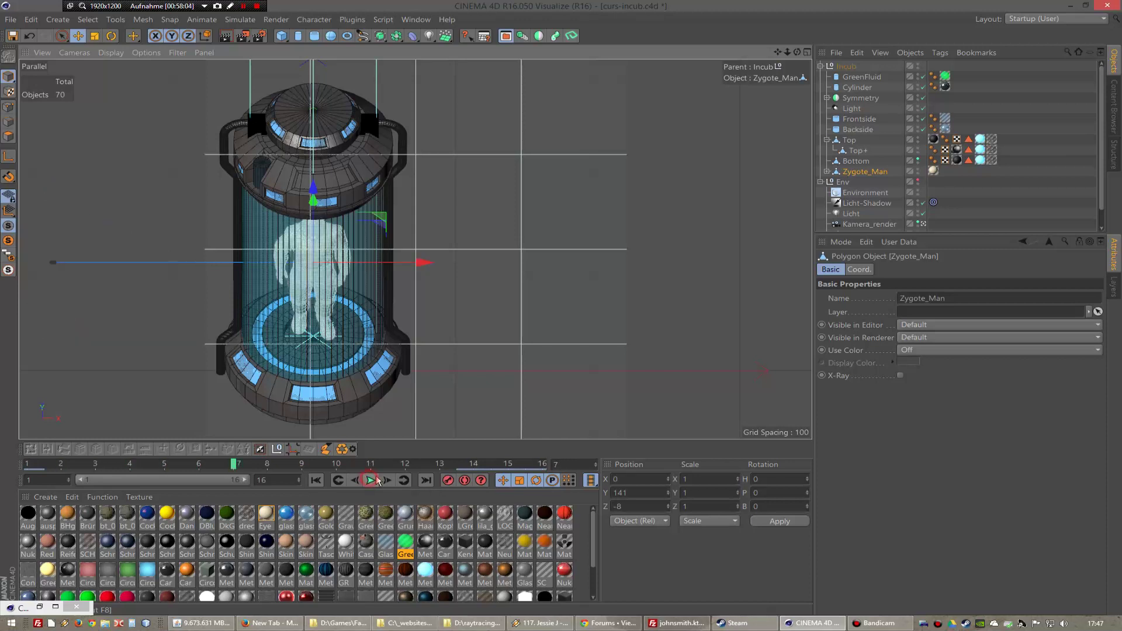
pyautogui.moveTo(234, 467); pyautogui.dragTo(27, 464)
pyautogui.click(860, 77)
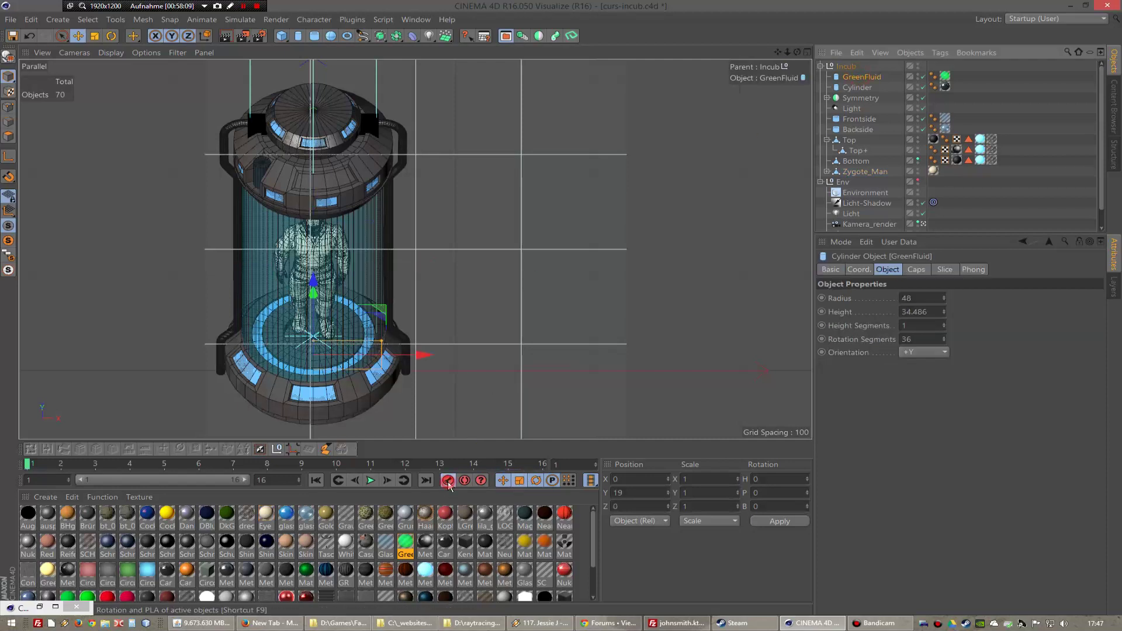
pyautogui.moveTo(30, 464)
pyautogui.mouseDown()
pyautogui.moveTo(507, 472)
pyautogui.moveTo(466, 471)
pyautogui.mouseUp()
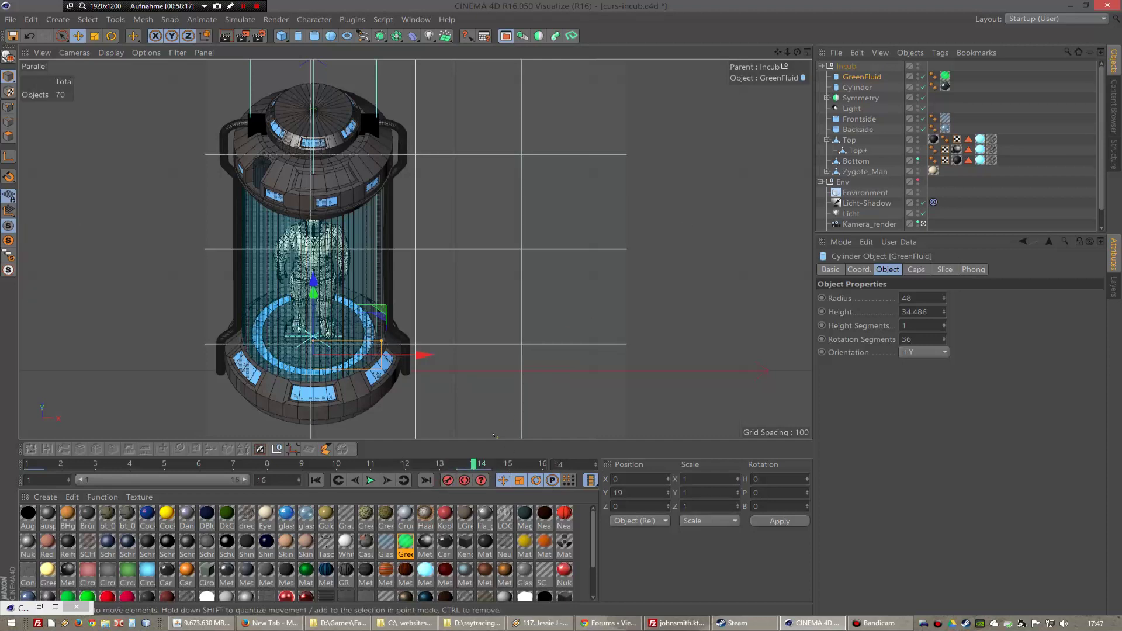
pyautogui.moveTo(427, 467)
pyautogui.mouseDown()
pyautogui.moveTo(63, 468)
pyautogui.moveTo(371, 467)
pyautogui.mouseUp()
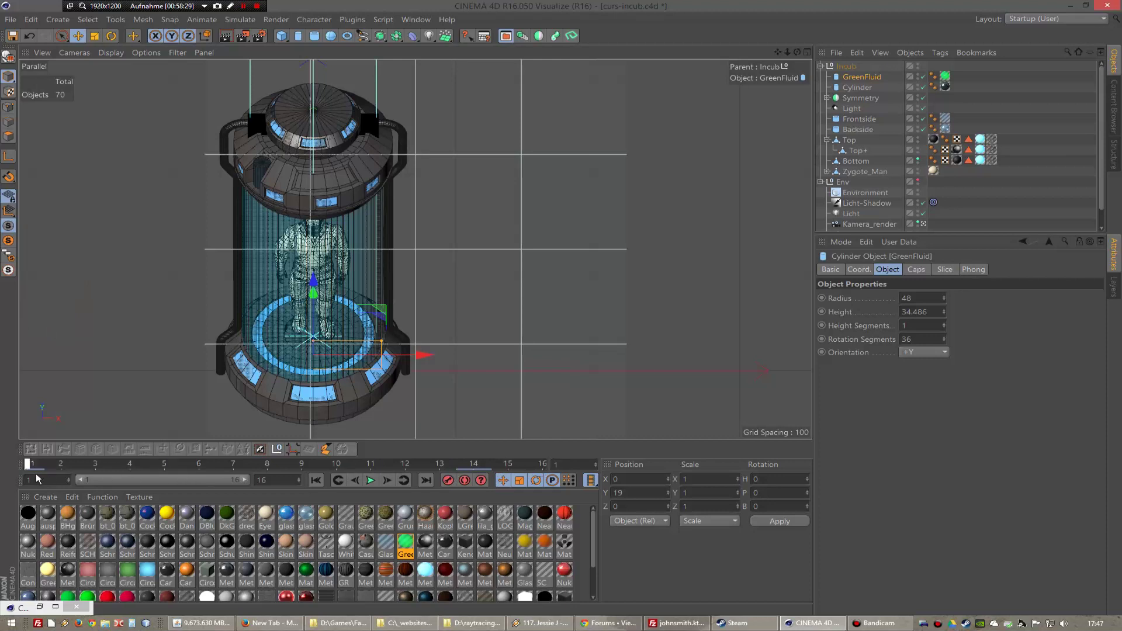
pyautogui.moveTo(109, 468); pyautogui.dragTo(380, 472)
pyautogui.click(356, 478)
pyautogui.click(349, 474)
pyautogui.moveTo(345, 475); pyautogui.dragTo(167, 473)
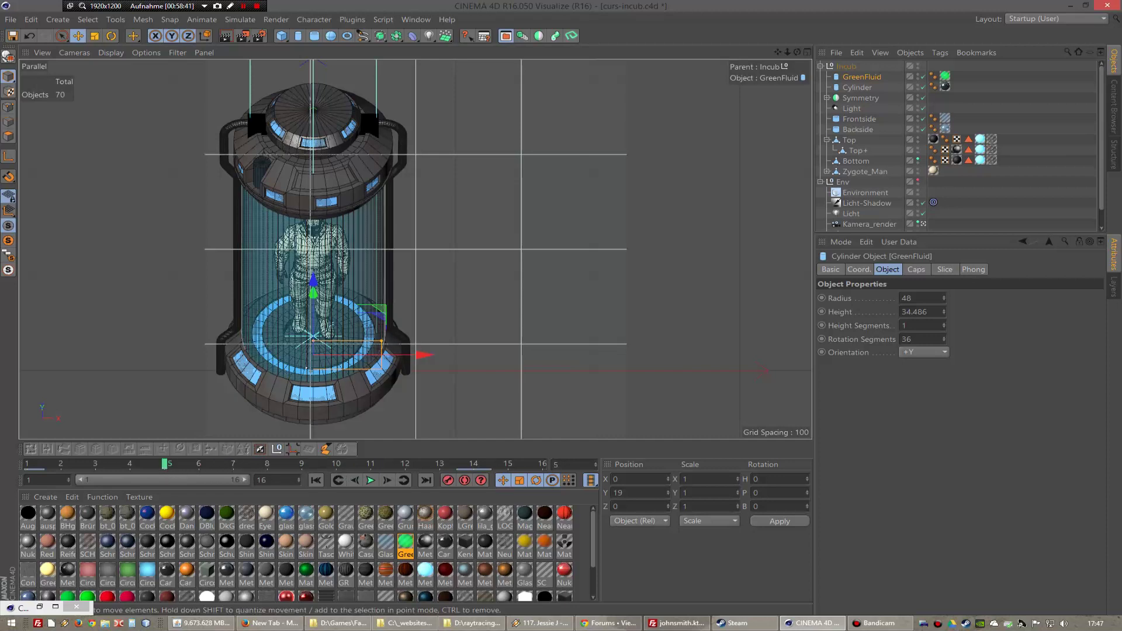
# - In the Right view, stretch the GreenFluid cylinder taller to height 206.192
pyautogui.press('F2')
pyautogui.press('F3')
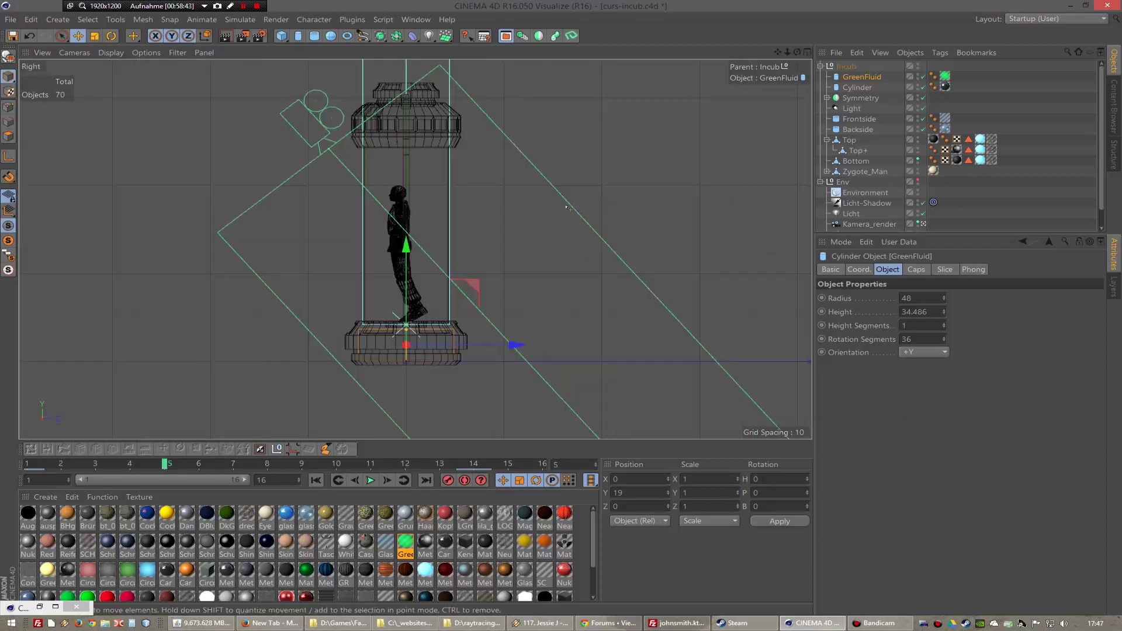
pyautogui.moveTo(402, 239); pyautogui.dragTo(422, 132)
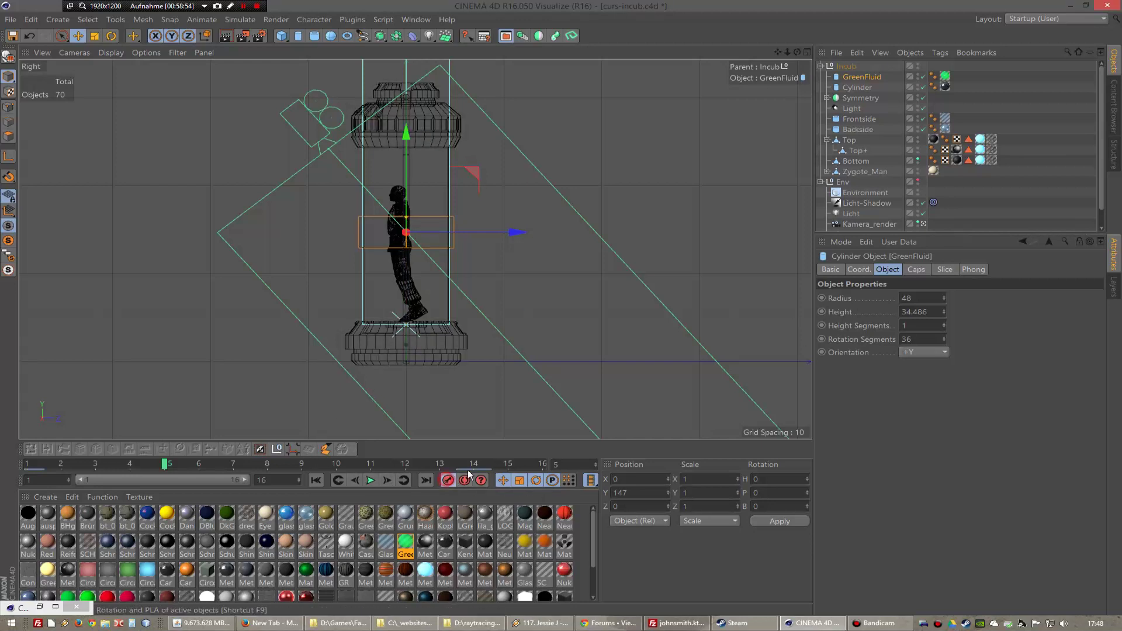
pyautogui.moveTo(406, 217); pyautogui.dragTo(406, 141)
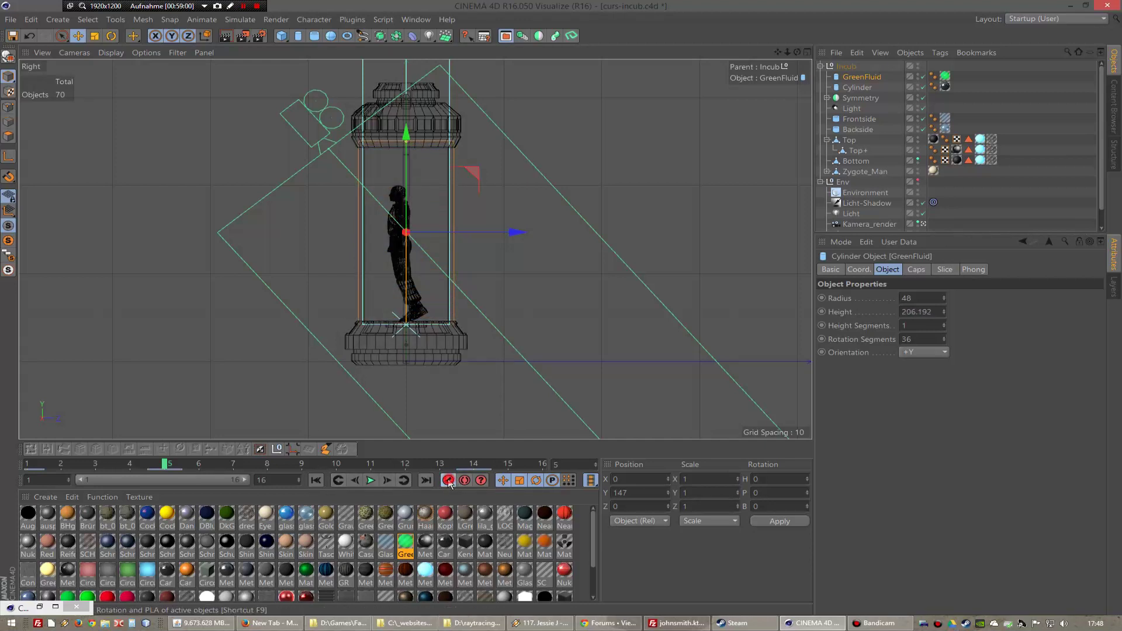
# - Step back to frame 1 and check GreenFluid's Position Y 19 and shape properties
pyautogui.click(355, 480)
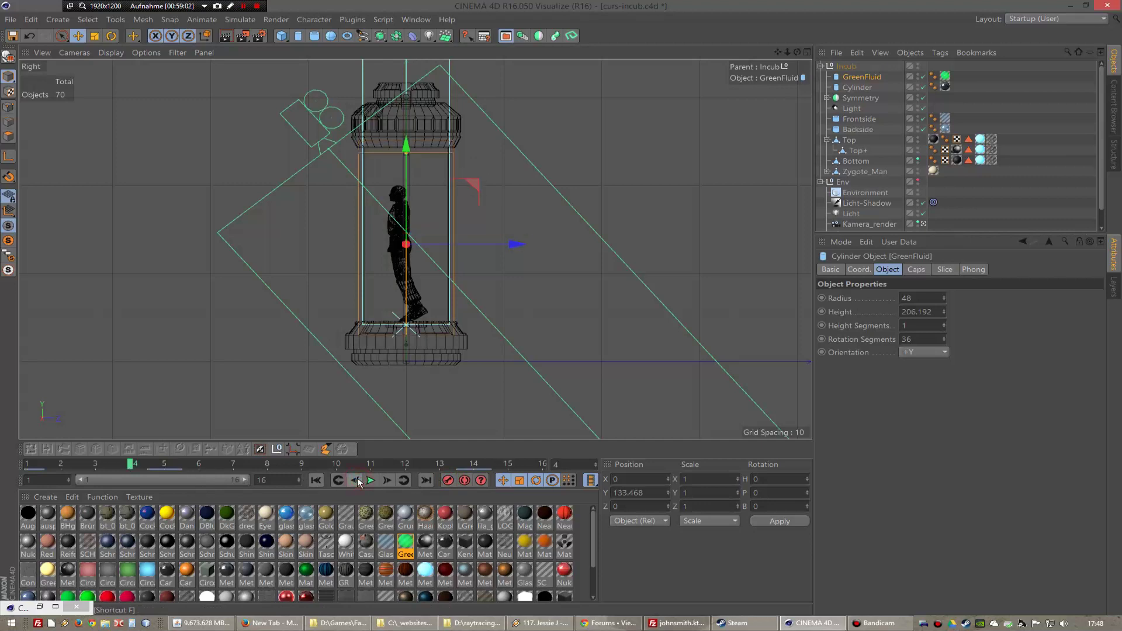
pyautogui.click(356, 480)
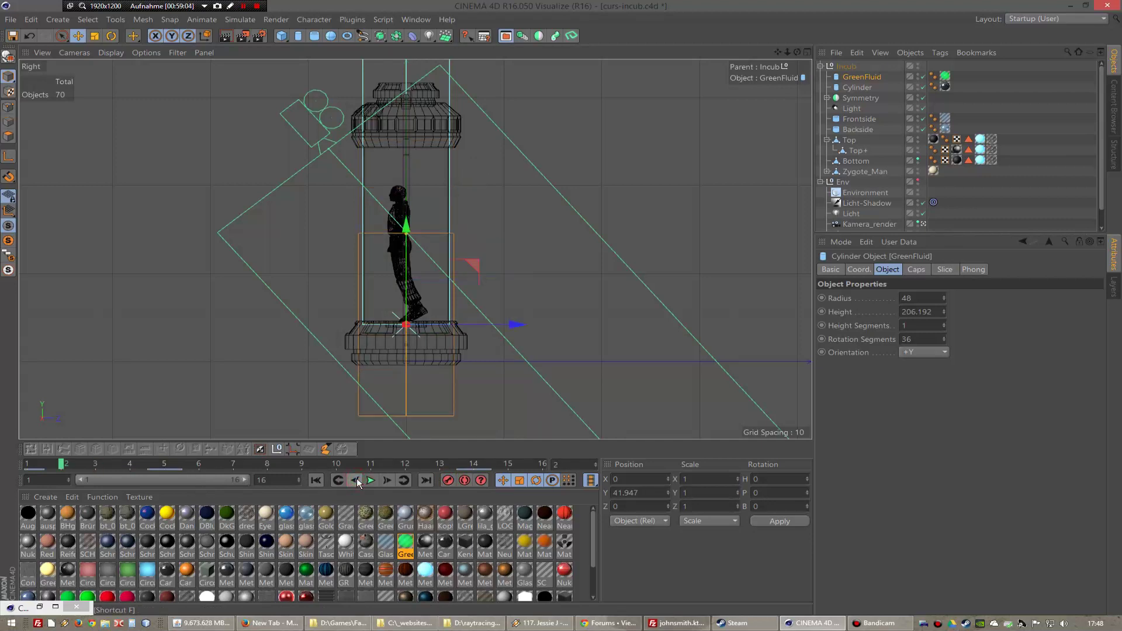
pyautogui.click(356, 480)
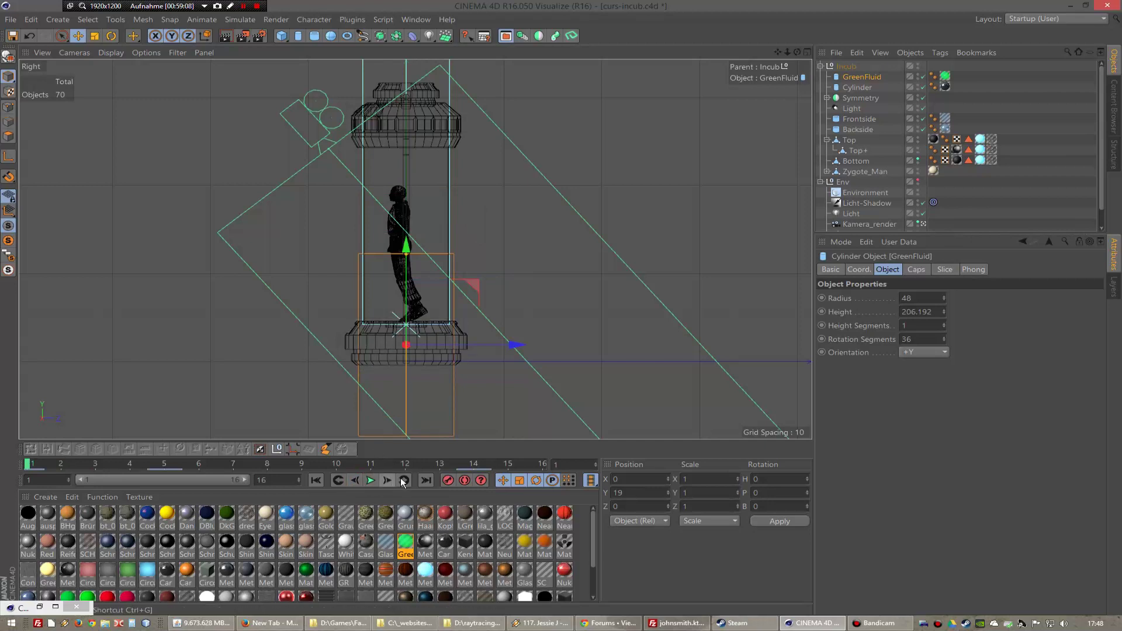
pyautogui.click(873, 82)
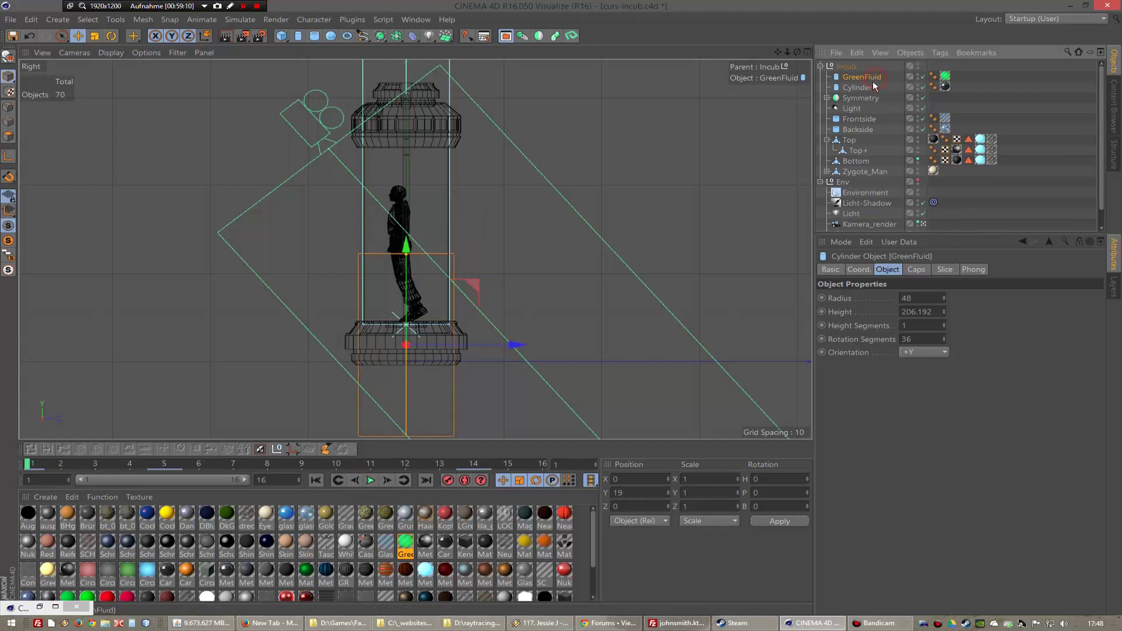
pyautogui.click(869, 270)
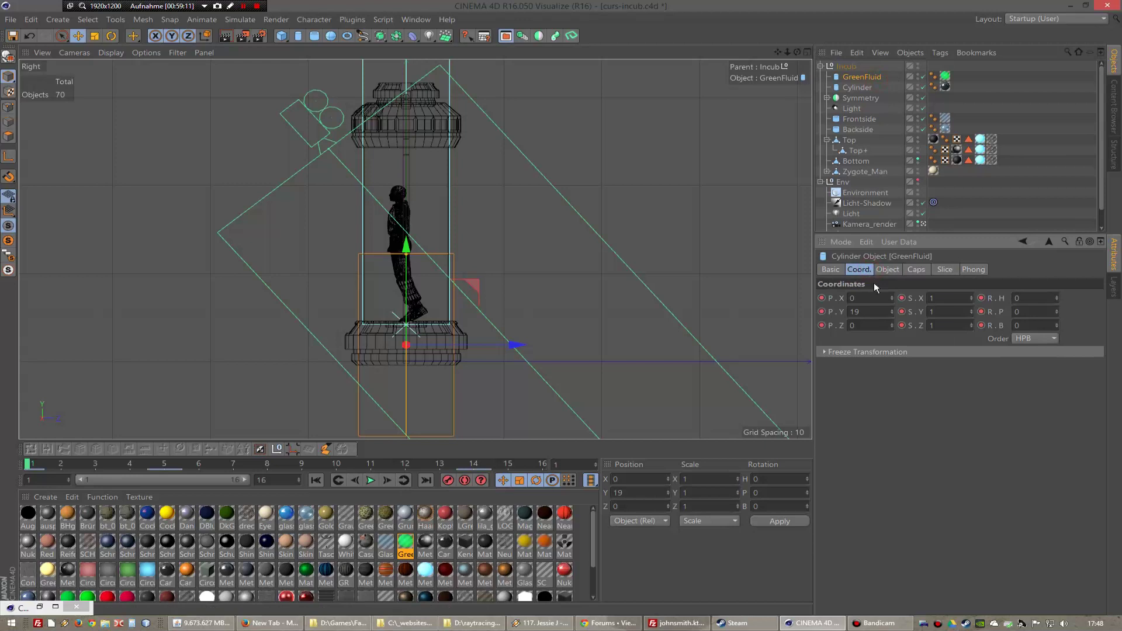
pyautogui.click(896, 270)
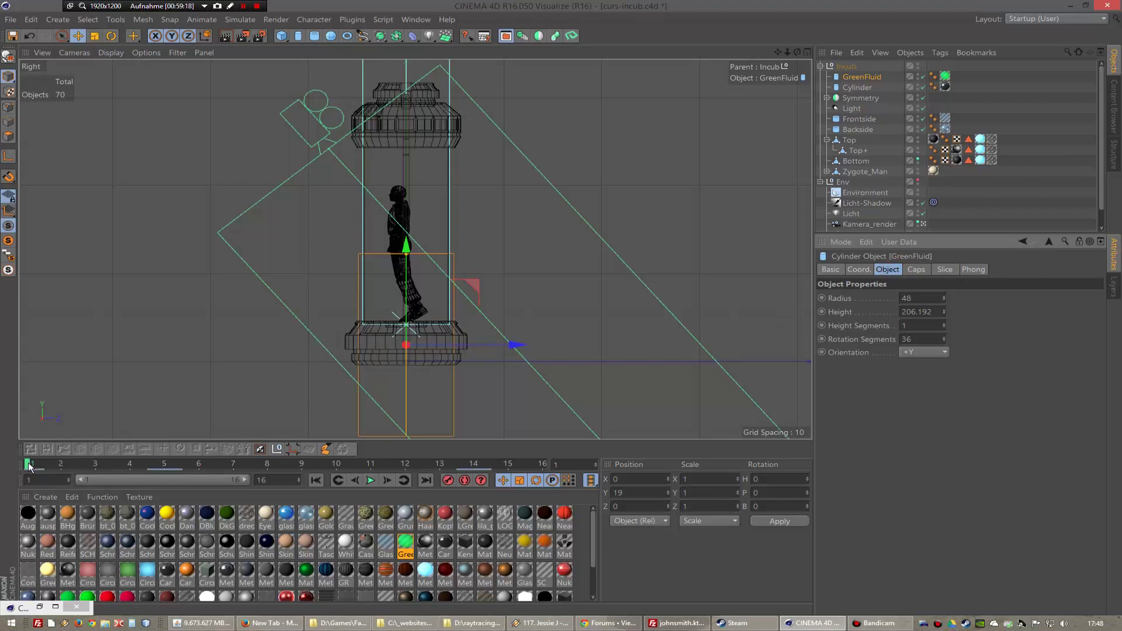
# - Set GreenFluid's height to 30 and add a Height keyframe
pyautogui.click(939, 311)
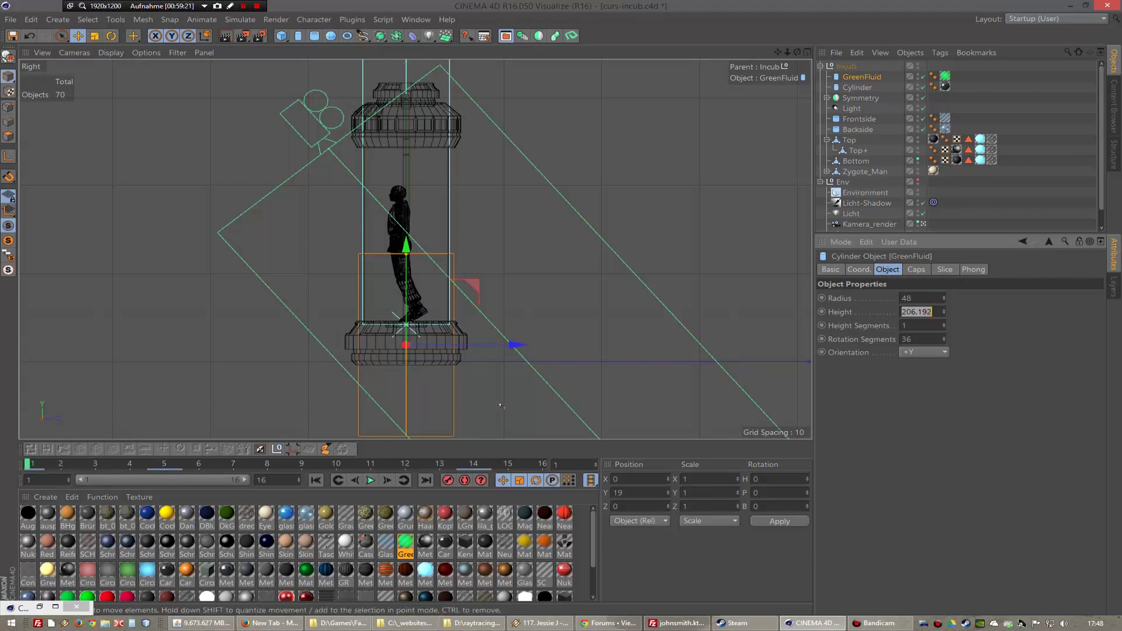
pyautogui.write('20')
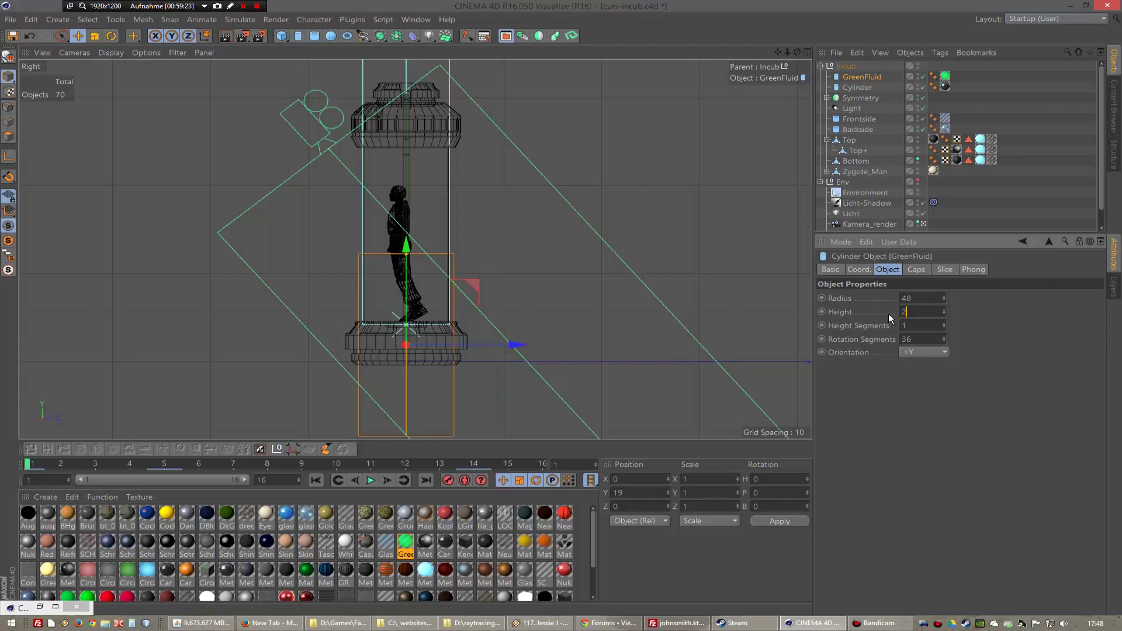
pyautogui.press('Return')
pyautogui.click(917, 312)
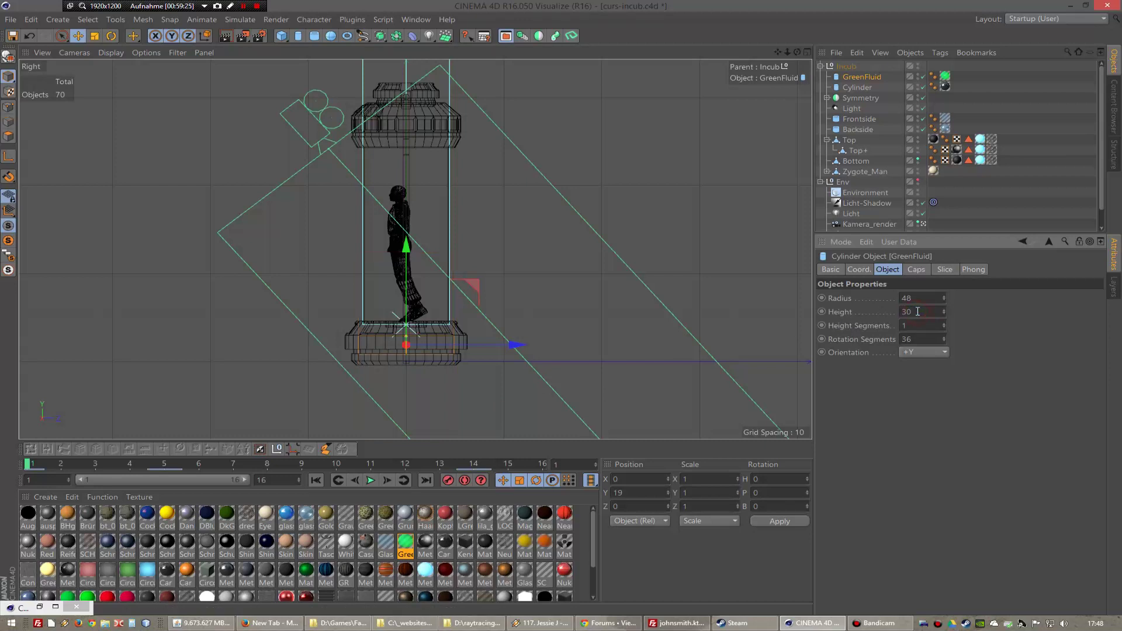
pyautogui.press('Return')
pyautogui.rightClick(837, 317)
pyautogui.moveTo(868, 322)
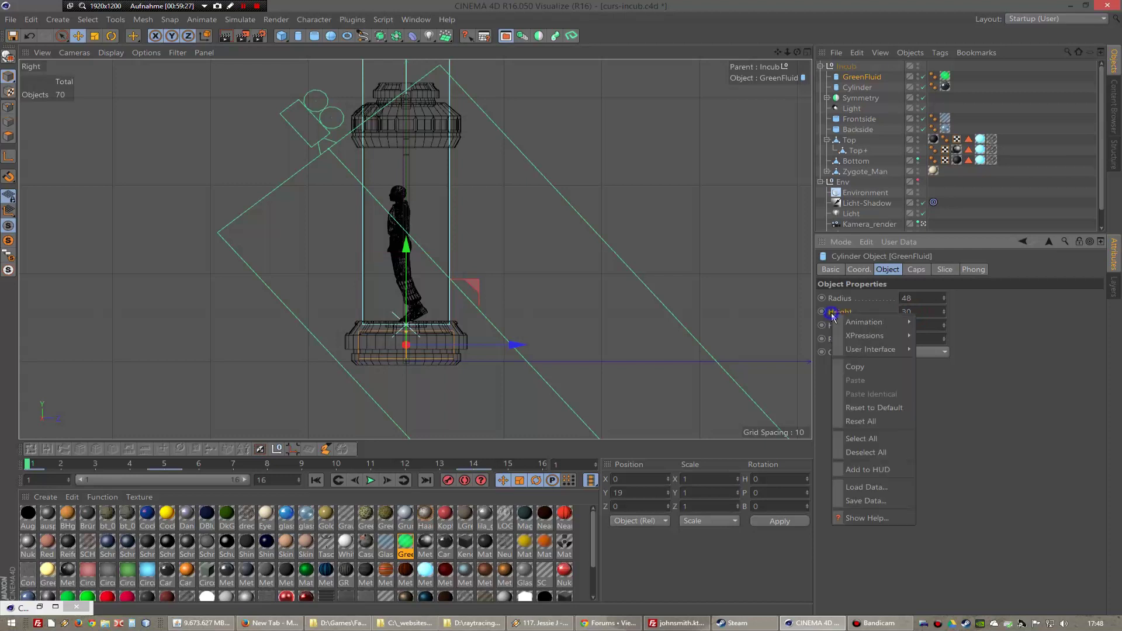
pyautogui.click(921, 321)
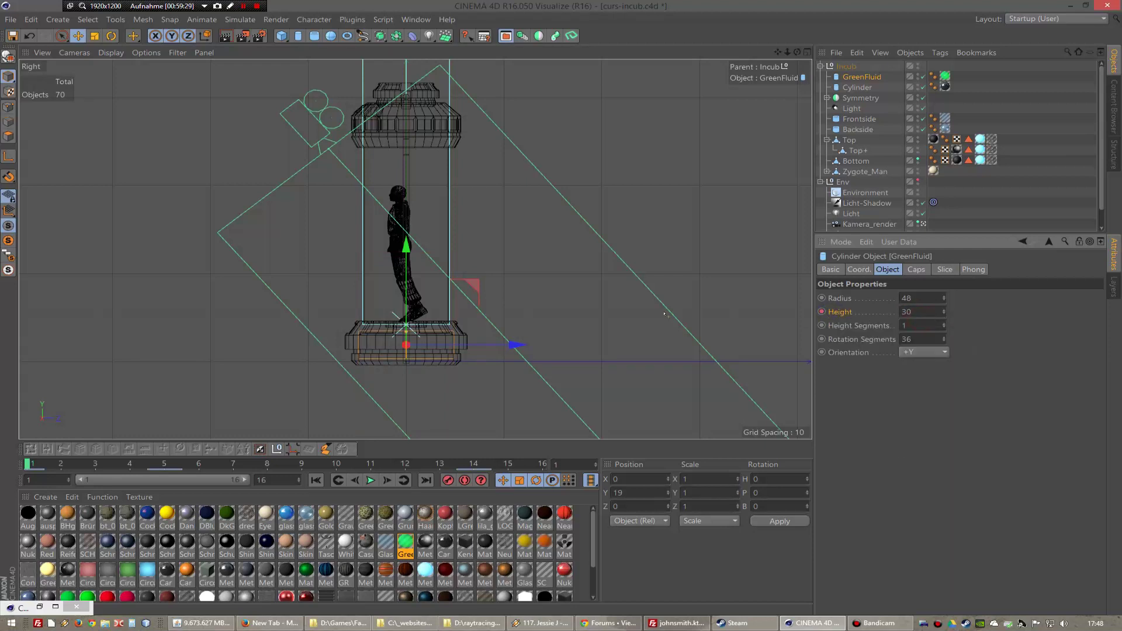
# - Raise the fluid cylinder at frame 2 and key its Height there
pyautogui.moveTo(32, 464)
pyautogui.mouseDown()
pyautogui.moveTo(490, 463)
pyautogui.moveTo(22, 469)
pyautogui.mouseUp()
pyautogui.click(52, 465)
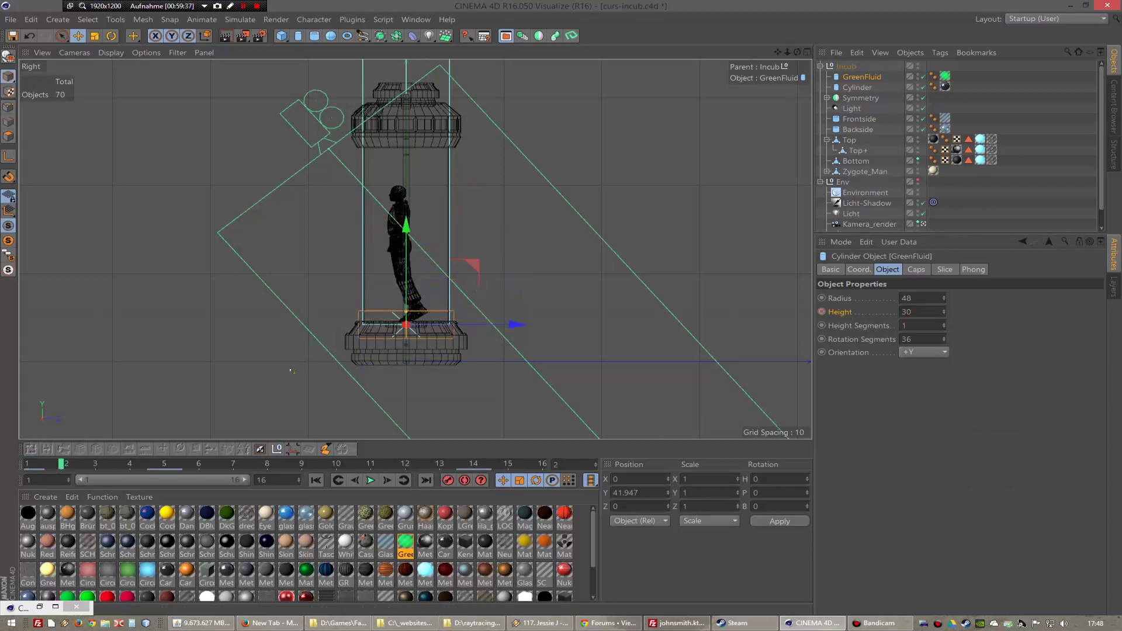
pyautogui.moveTo(73, 467); pyautogui.dragTo(95, 465)
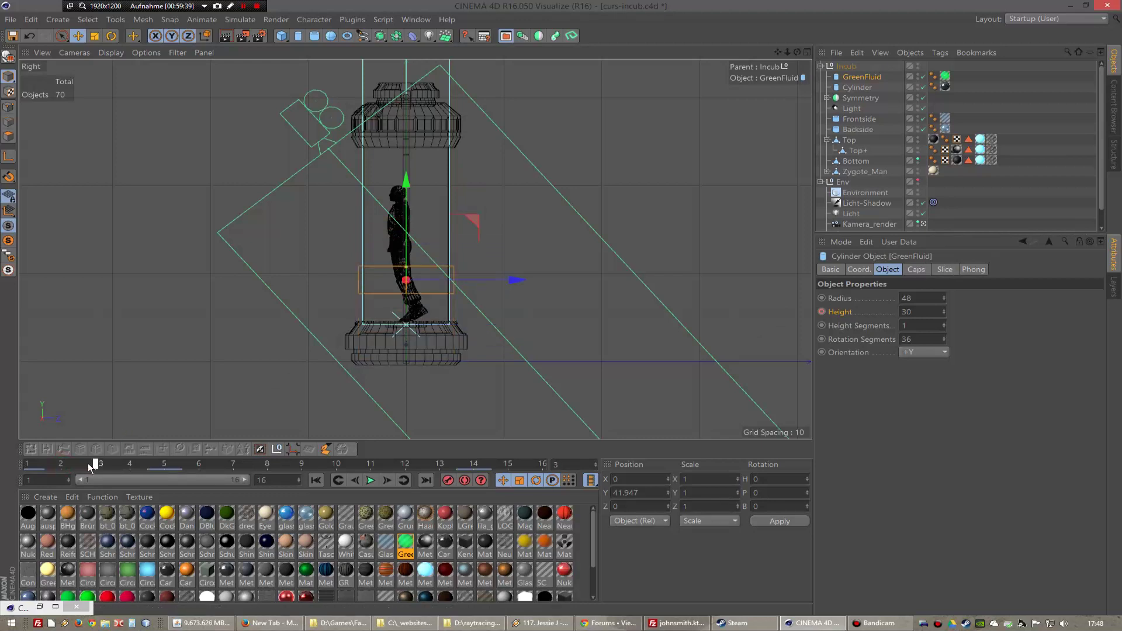
pyautogui.moveTo(406, 267); pyautogui.dragTo(267, 348)
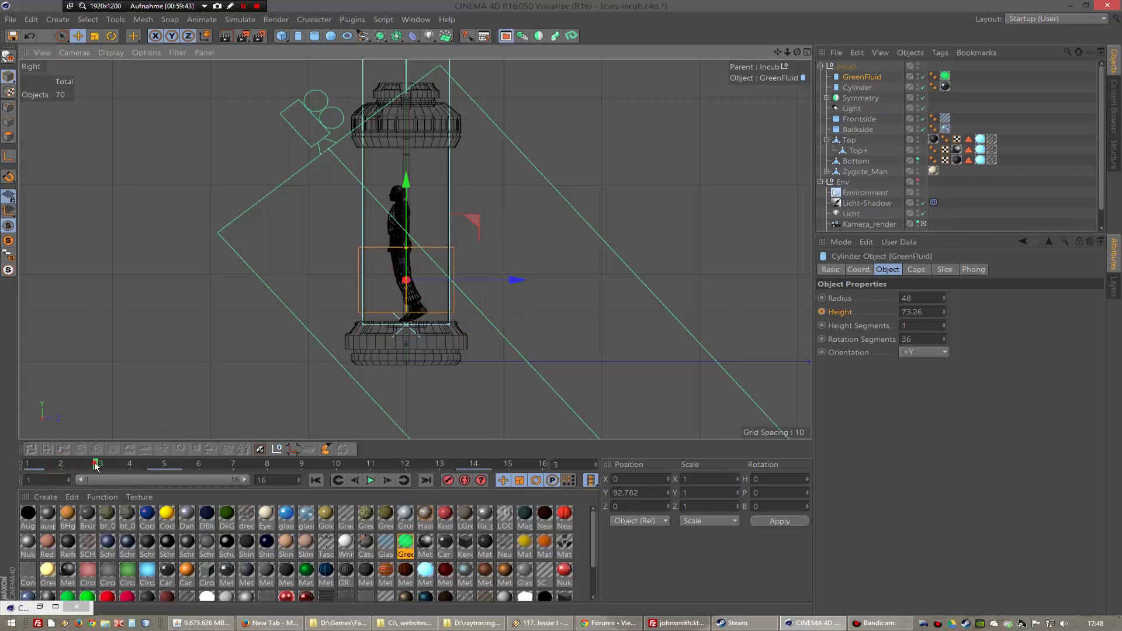
pyautogui.moveTo(104, 463); pyautogui.dragTo(69, 462)
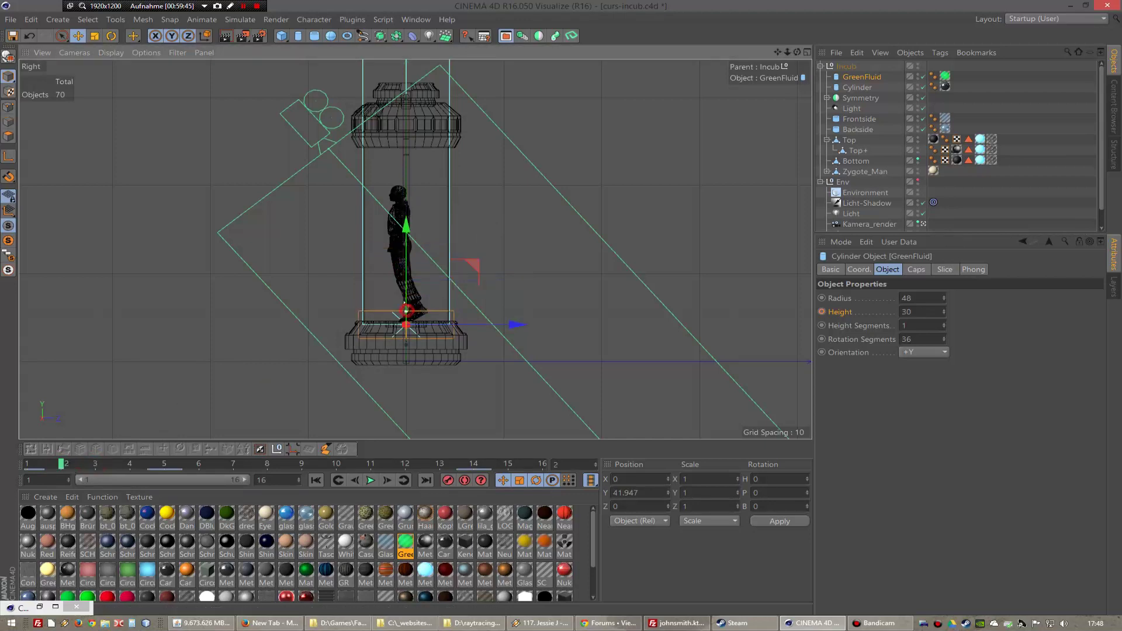
pyautogui.moveTo(407, 313); pyautogui.dragTo(407, 289)
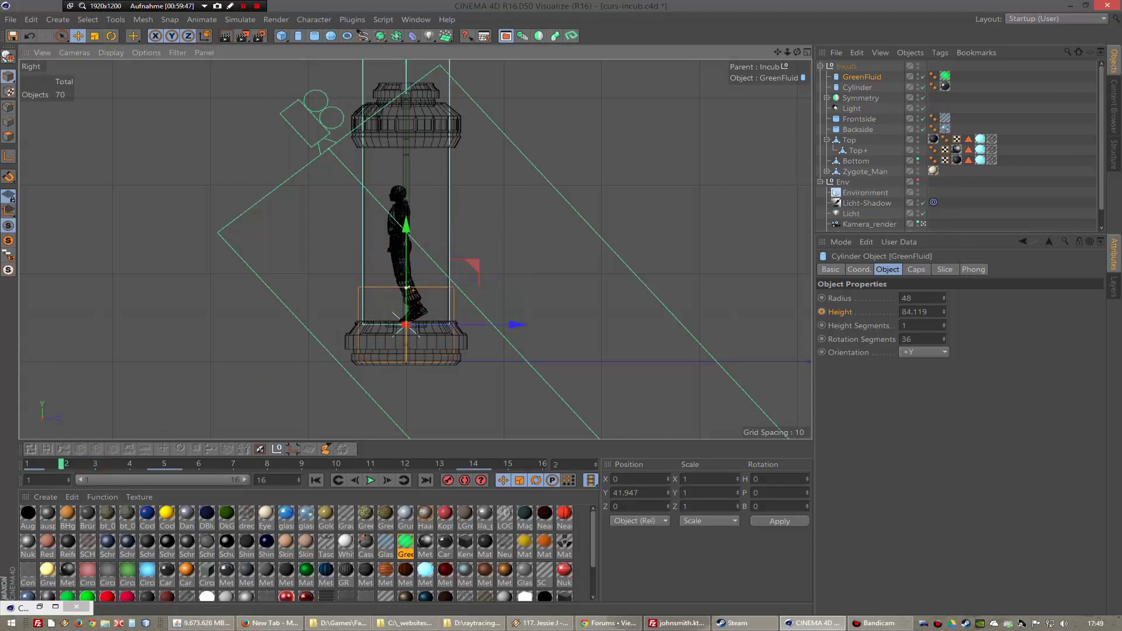
pyautogui.rightClick(840, 315)
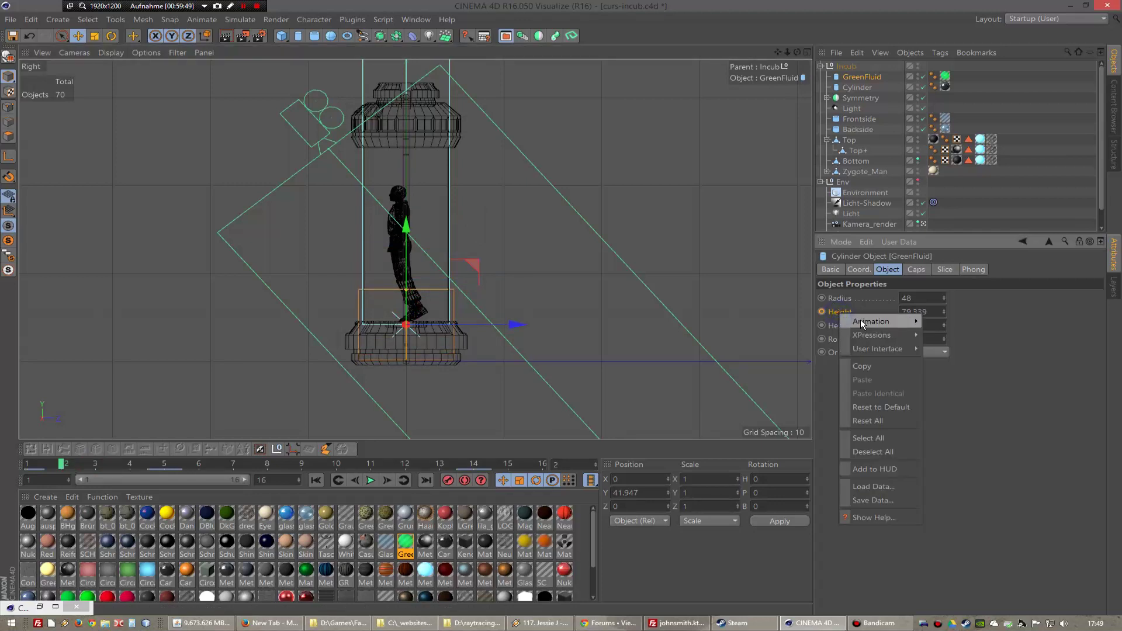
pyautogui.click(947, 321)
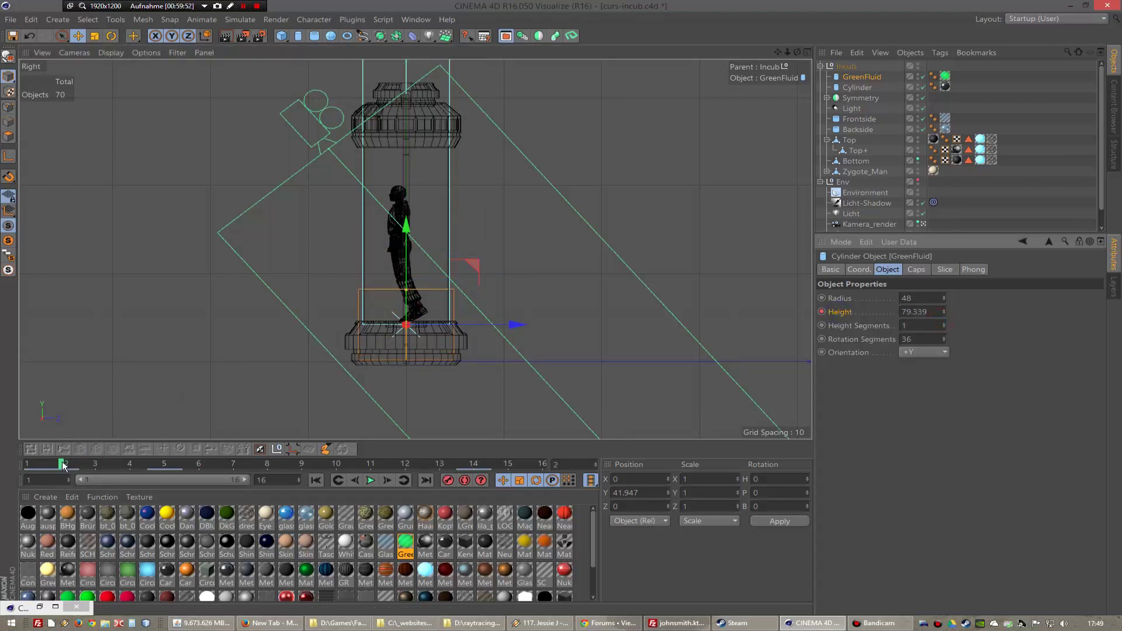
# - Stretch the fluid taller and key its Height at frames 3 and 4
pyautogui.moveTo(63, 466); pyautogui.dragTo(95, 465)
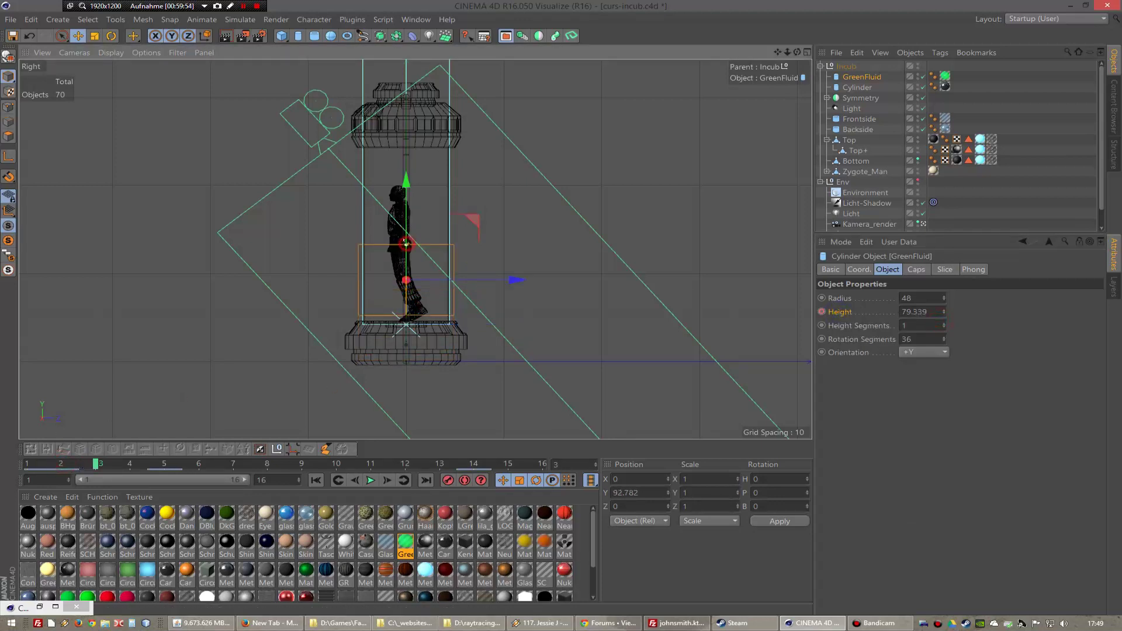
pyautogui.moveTo(407, 244); pyautogui.dragTo(407, 235)
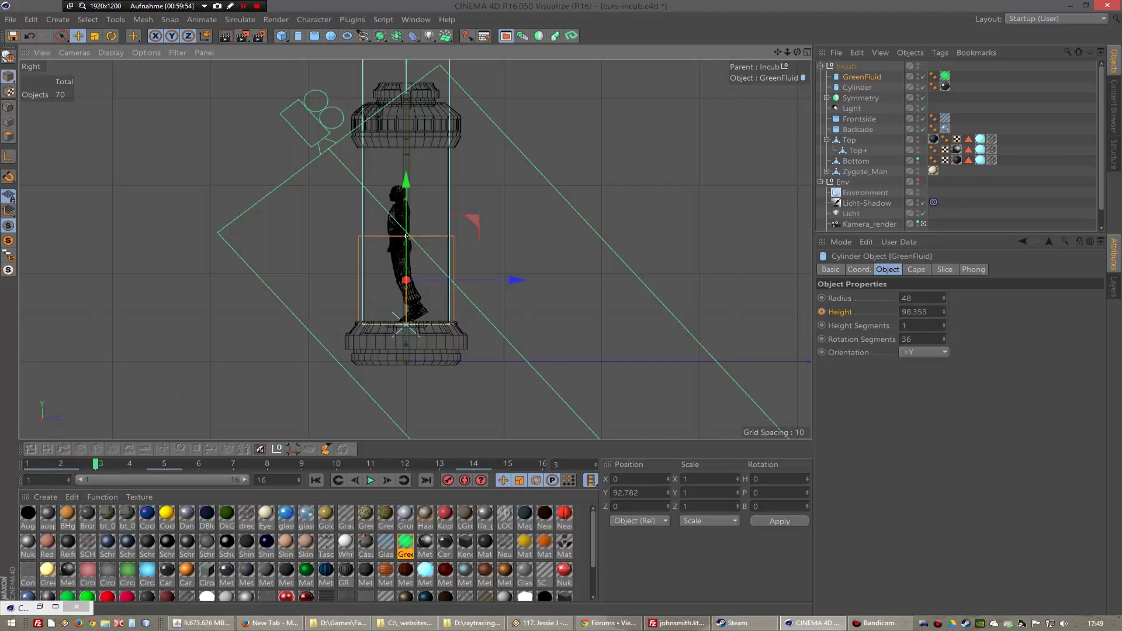
pyautogui.rightClick(850, 312)
pyautogui.click(988, 319)
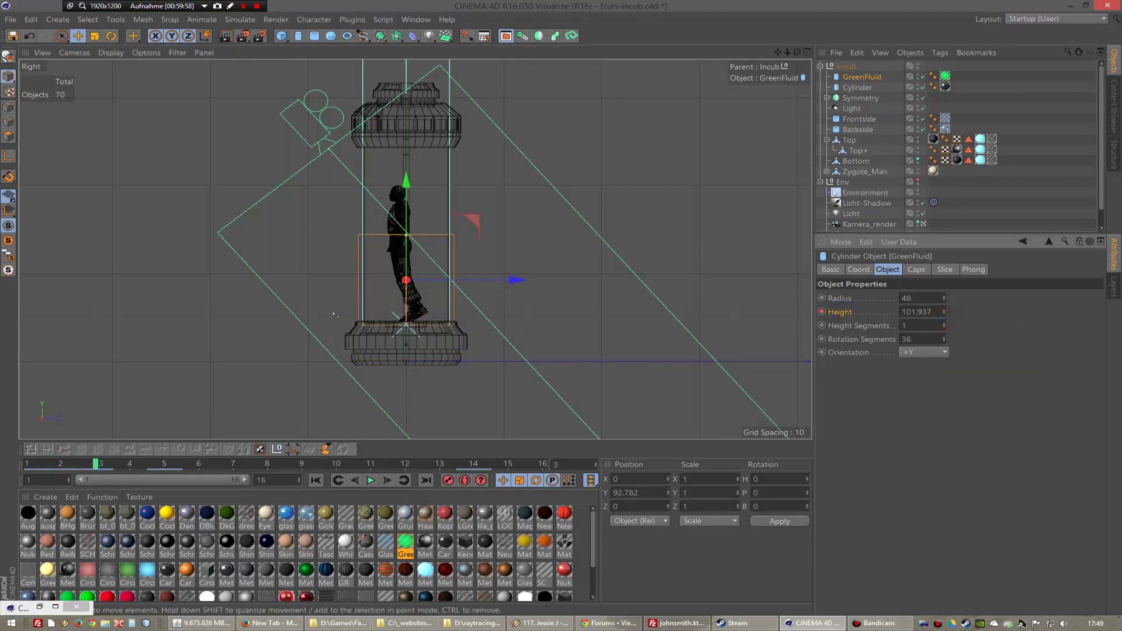
pyautogui.click(130, 467)
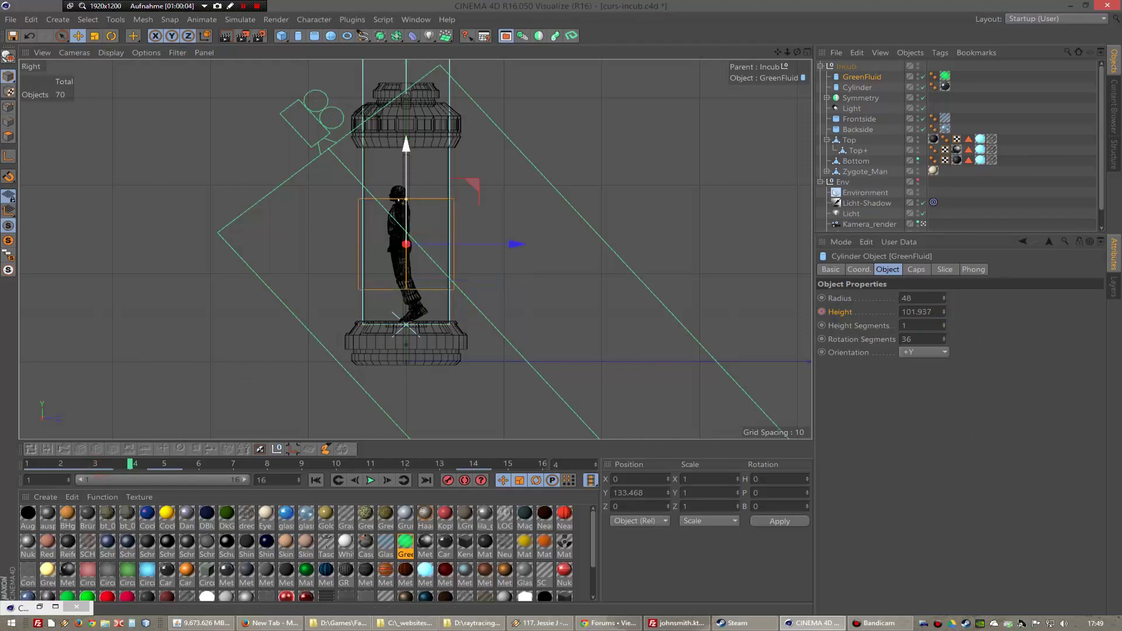
pyautogui.moveTo(405, 199); pyautogui.dragTo(404, 166)
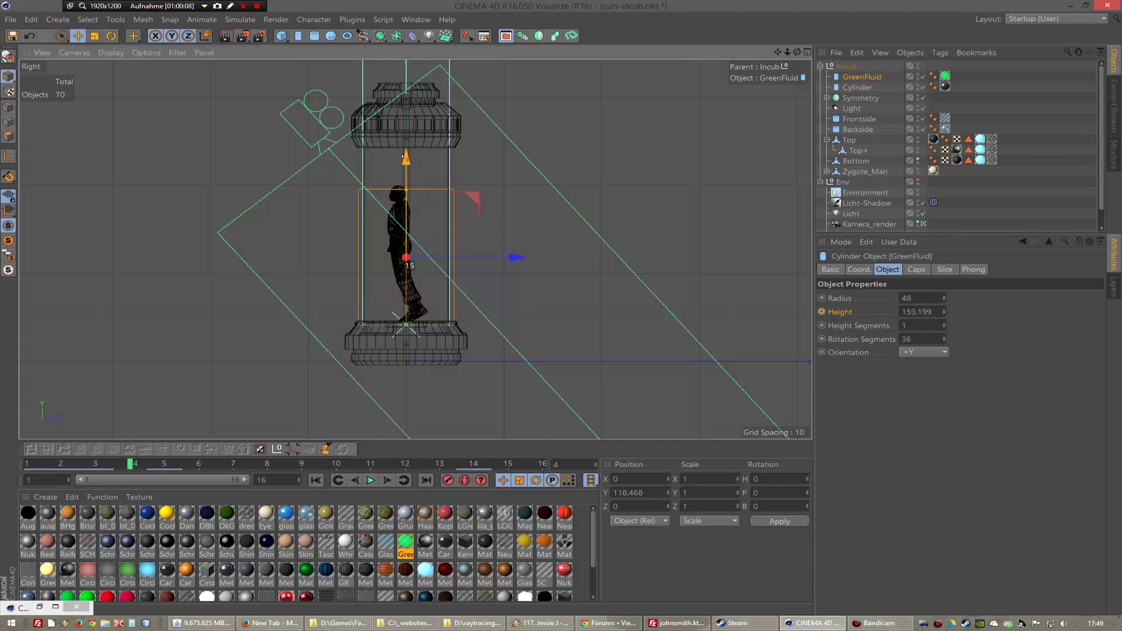
pyautogui.rightClick(847, 316)
pyautogui.click(899, 323)
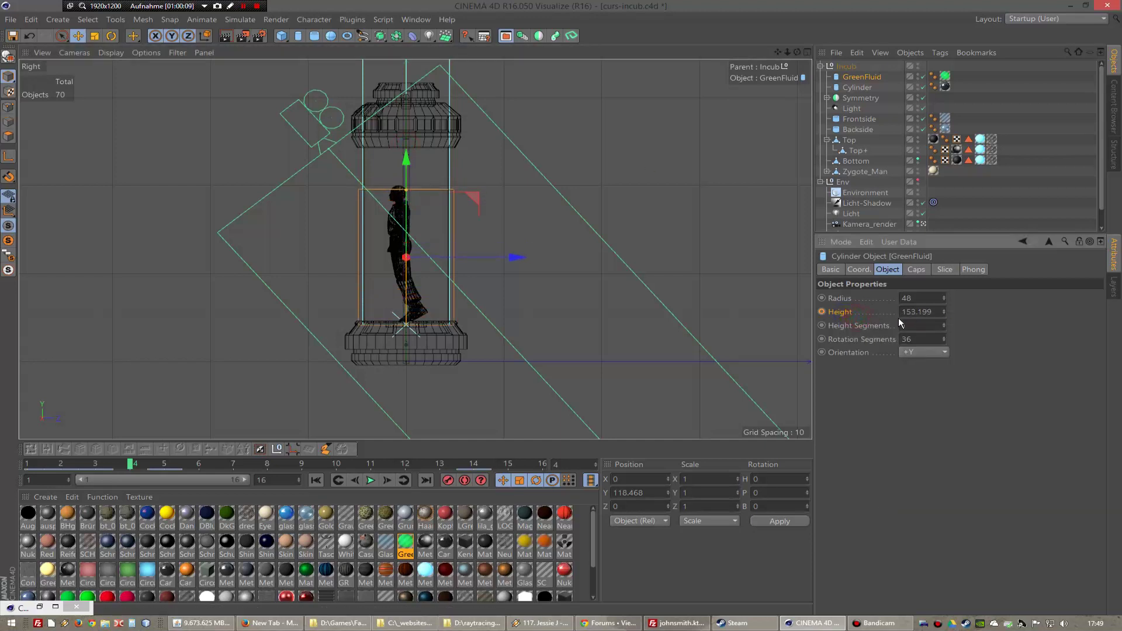
pyautogui.rightClick(848, 316)
pyautogui.click(941, 321)
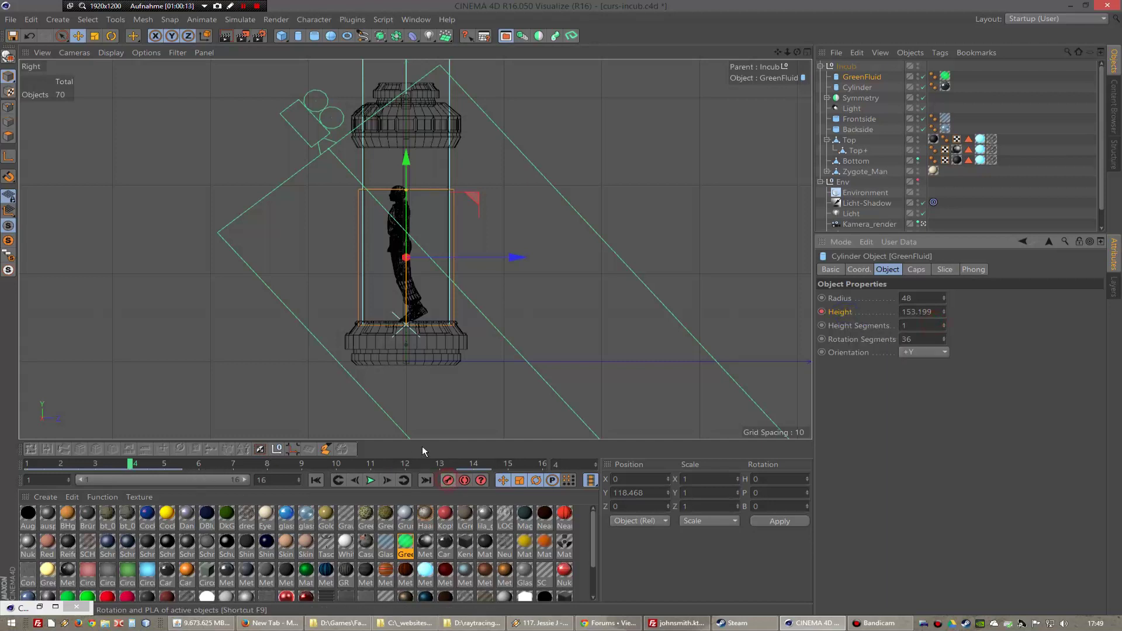
# - Key Height 201.412 at frame 5, then scrub the rising fluid through to frame 10
pyautogui.click(153, 462)
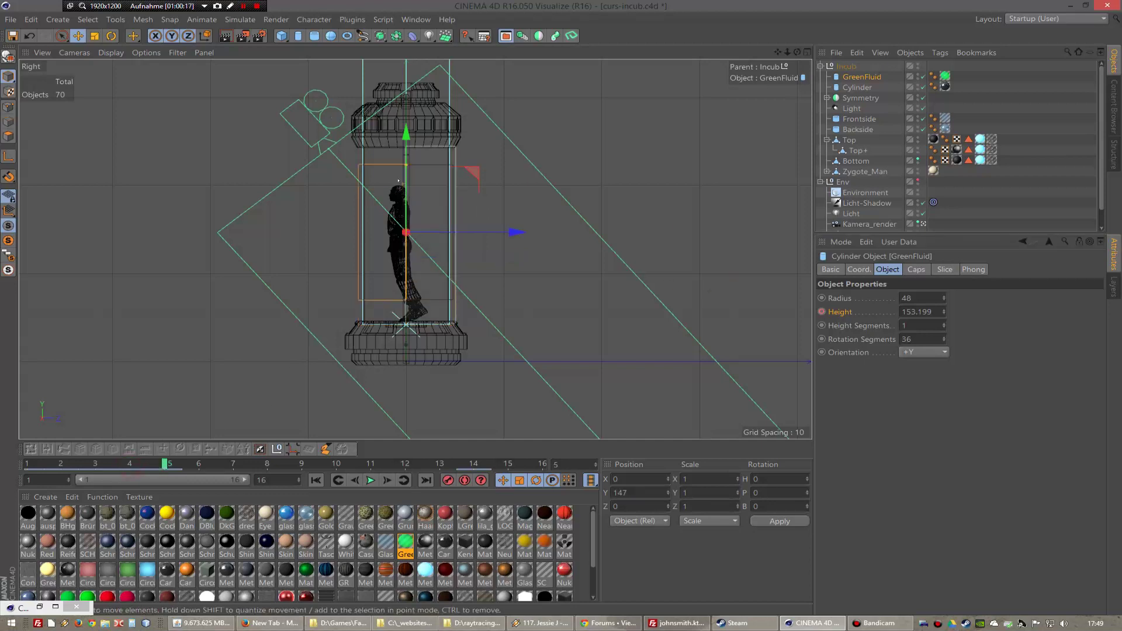
pyautogui.moveTo(403, 153); pyautogui.dragTo(404, 132)
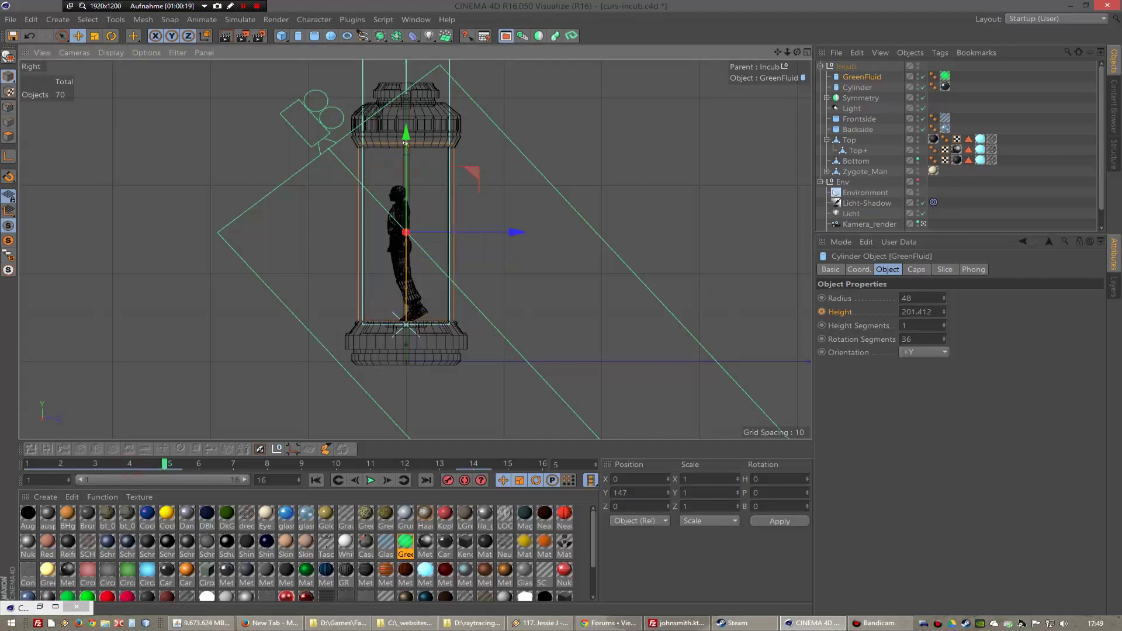
pyautogui.rightClick(858, 314)
pyautogui.moveTo(876, 323)
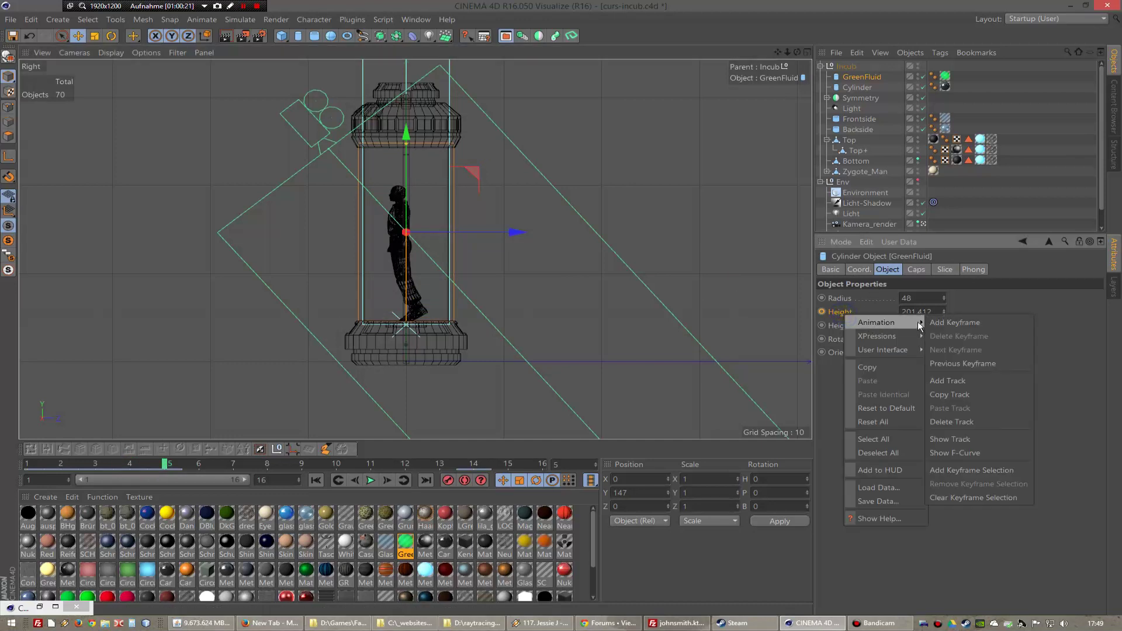
pyautogui.click(997, 321)
pyautogui.moveTo(167, 466)
pyautogui.mouseDown()
pyautogui.moveTo(38, 465)
pyautogui.moveTo(192, 468)
pyautogui.mouseUp()
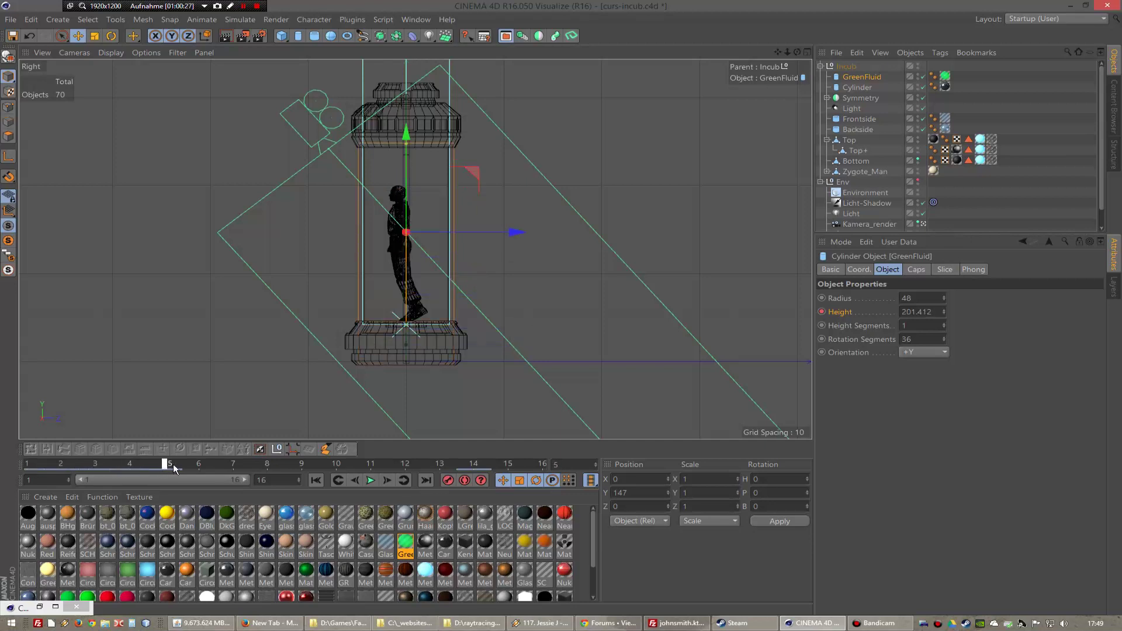
pyautogui.moveTo(193, 466)
pyautogui.mouseDown()
pyautogui.moveTo(329, 464)
pyautogui.moveTo(169, 470)
pyautogui.mouseUp()
pyautogui.click(642, 492)
pyautogui.moveTo(169, 465); pyautogui.dragTo(332, 469)
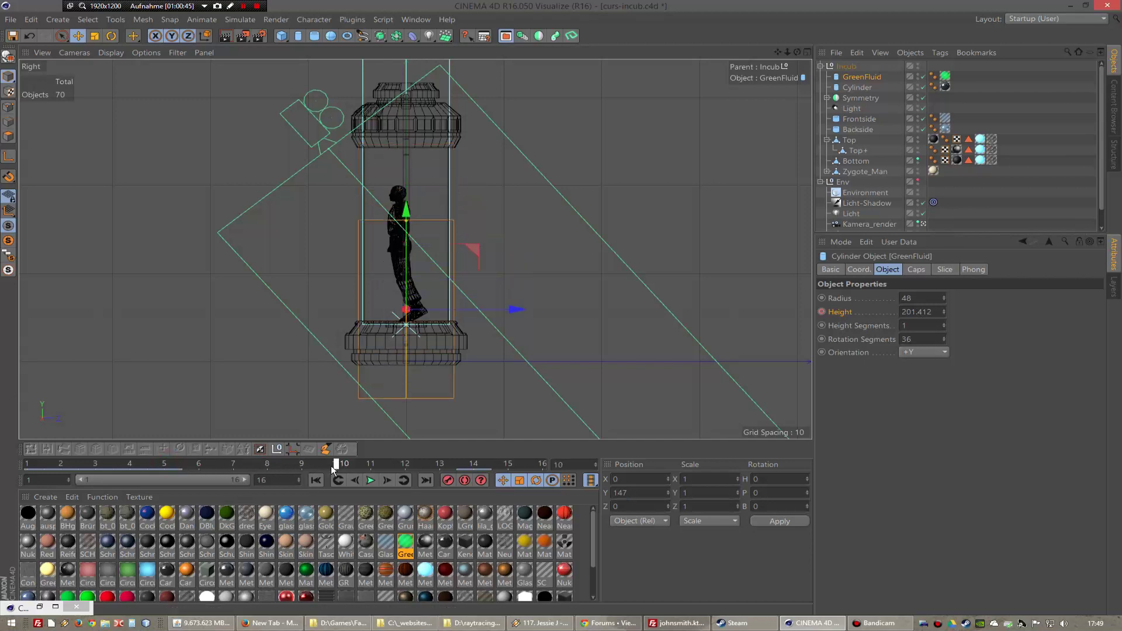
# - At frame 10, key the full Height and set Position Y to 147
pyautogui.rightClick(844, 313)
pyautogui.click(939, 321)
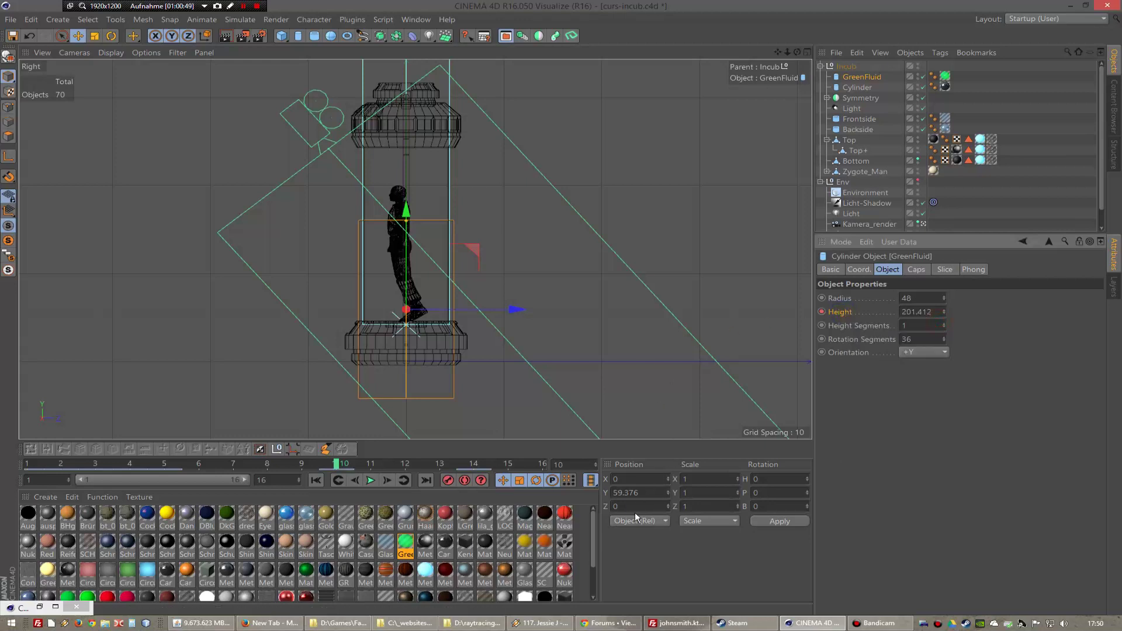
pyautogui.doubleClick(637, 493)
pyautogui.write('147')
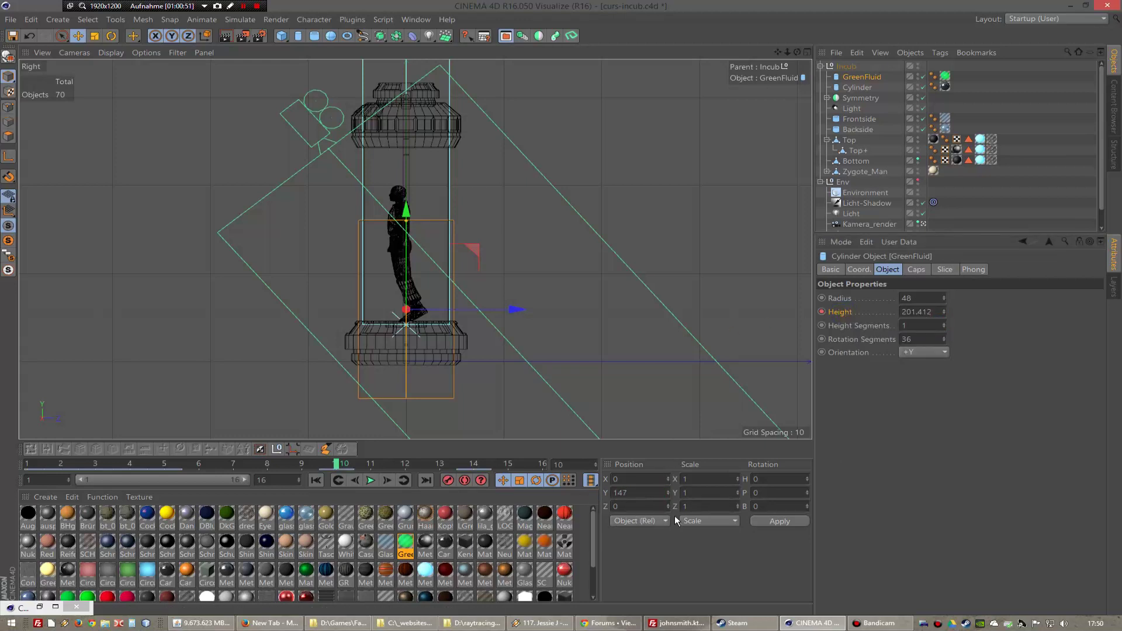
pyautogui.press('Return')
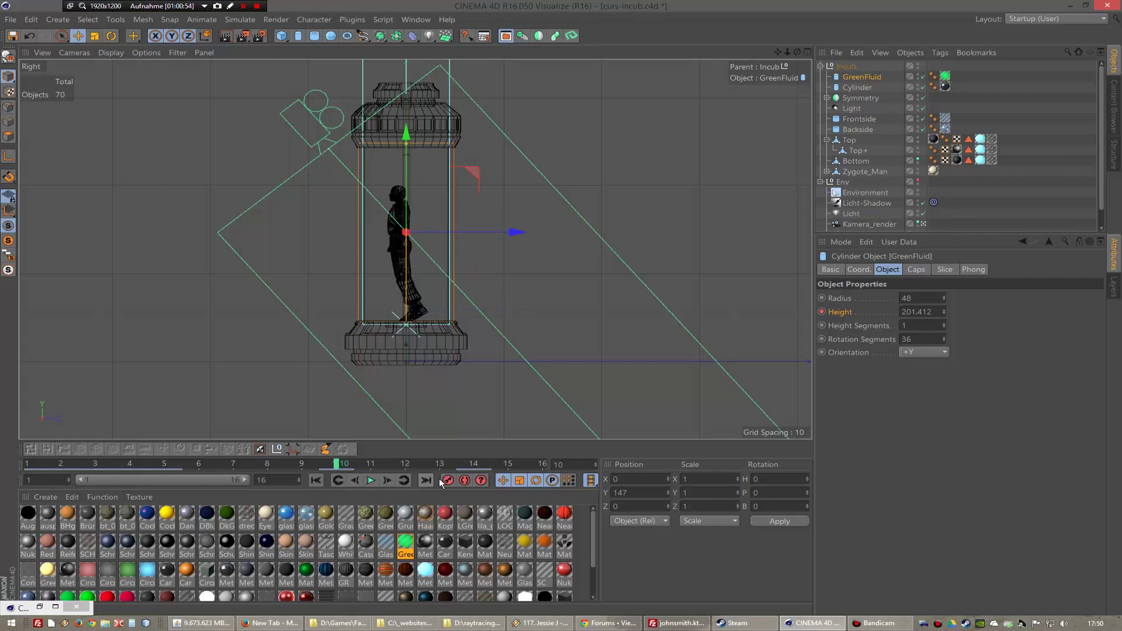
pyautogui.moveTo(346, 463)
pyautogui.mouseDown()
pyautogui.moveTo(33, 466)
pyautogui.moveTo(455, 468)
pyautogui.moveTo(339, 466)
pyautogui.moveTo(396, 468)
pyautogui.mouseUp()
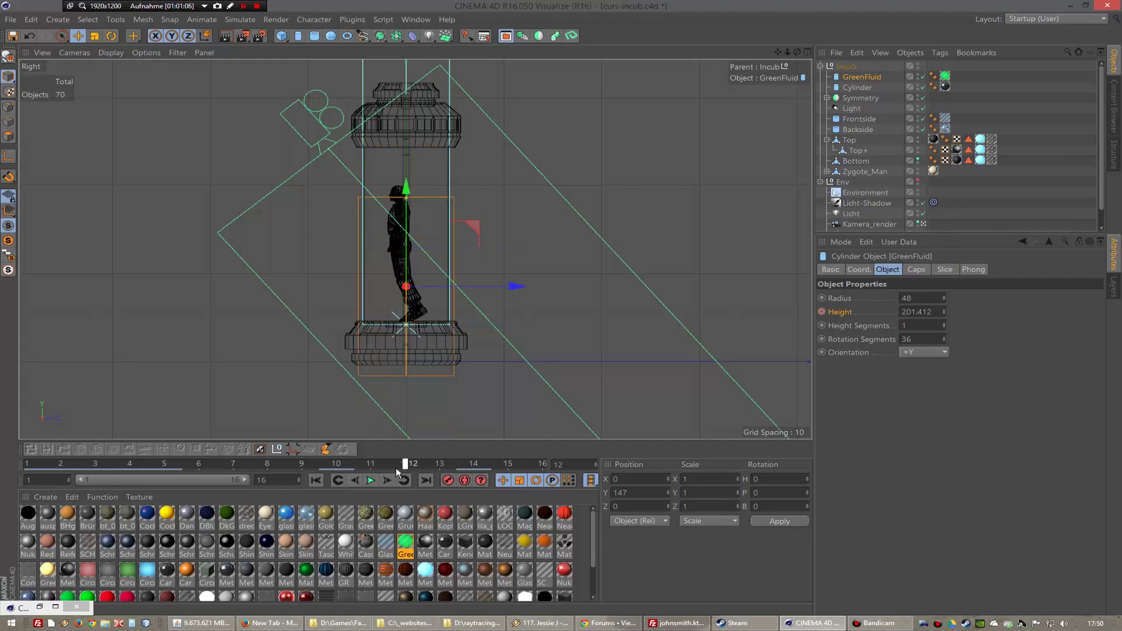
pyautogui.press('F1')
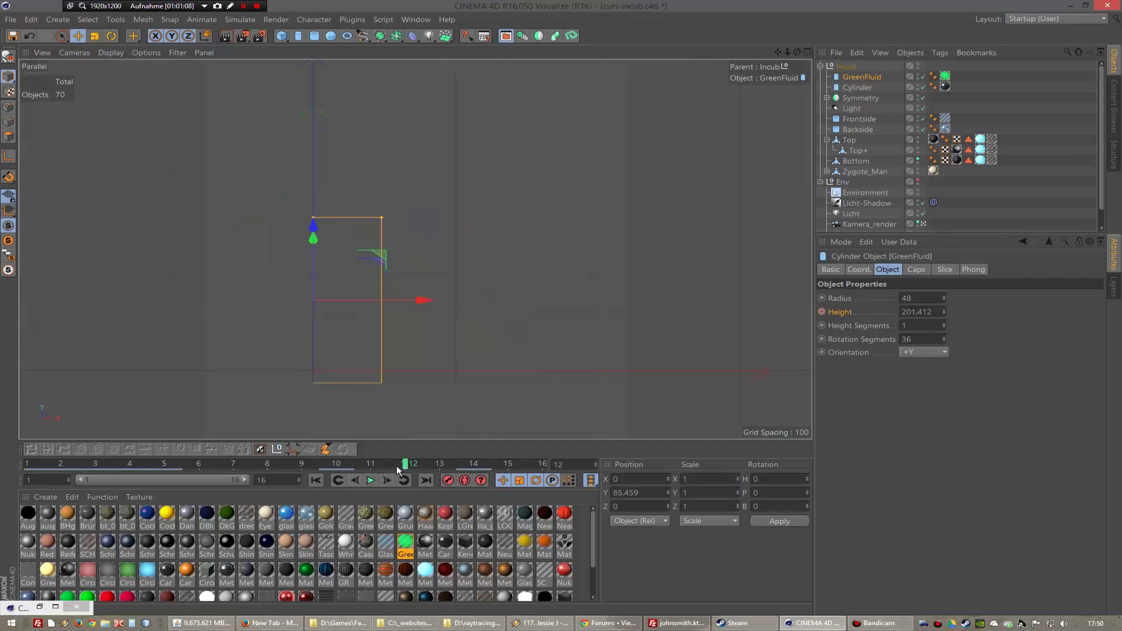
pyautogui.press('F2')
pyautogui.press('F3')
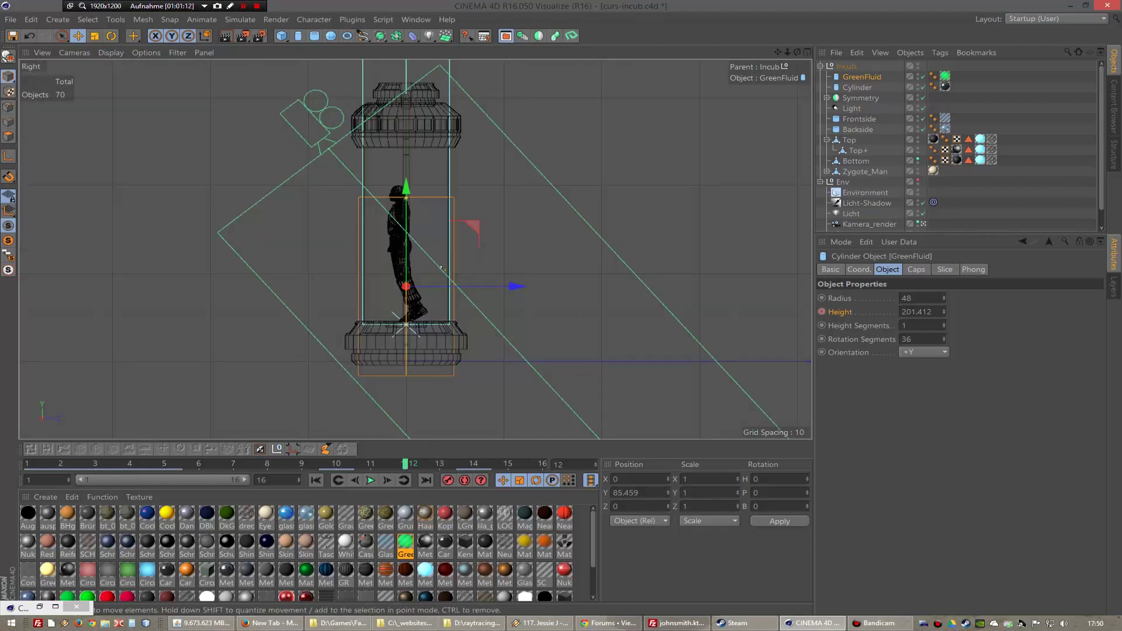
# - Set the fluid height to 160 at frame 12, key it, and scrub to preview draining
pyautogui.click(935, 311)
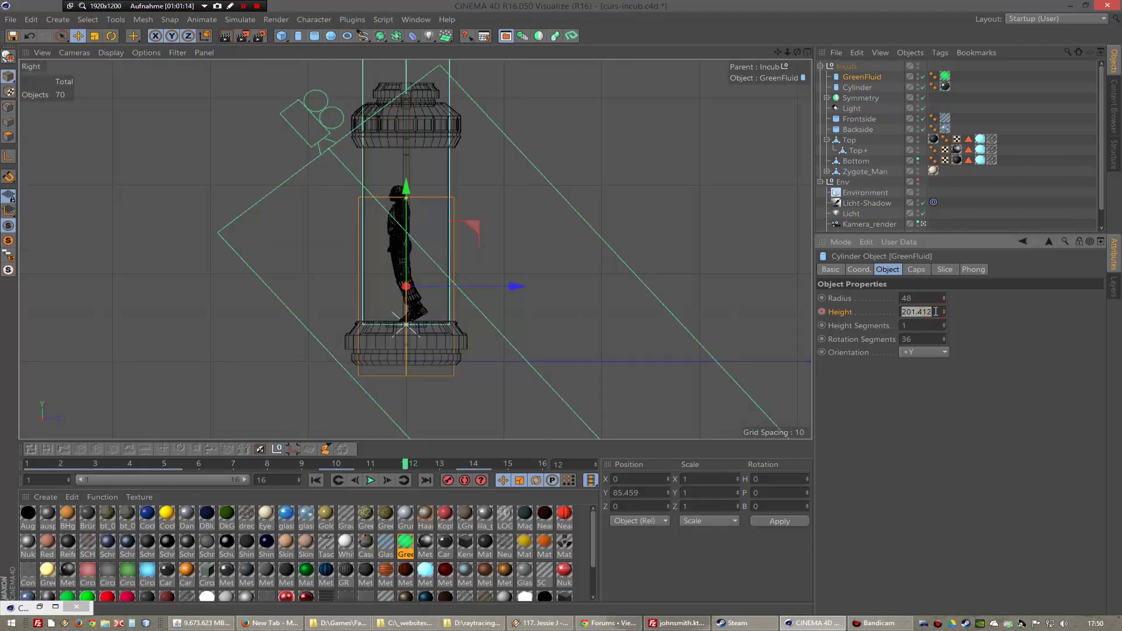
pyautogui.write('180')
pyautogui.press('Return')
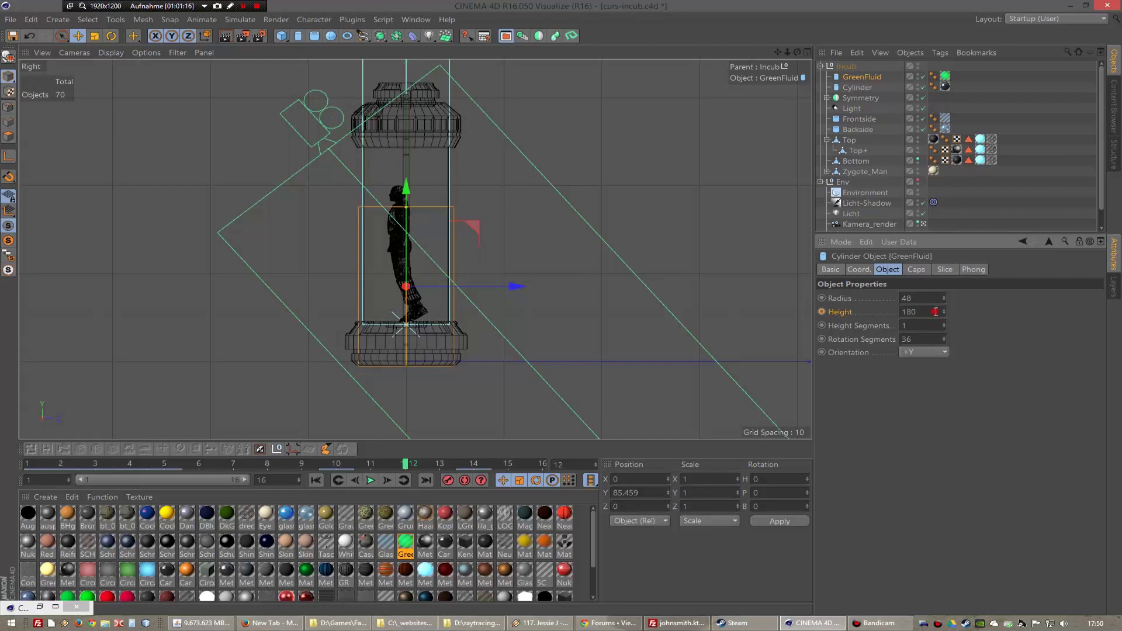
pyautogui.click(935, 311)
pyautogui.write('160')
pyautogui.press('Return')
pyautogui.rightClick(843, 312)
pyautogui.click(935, 317)
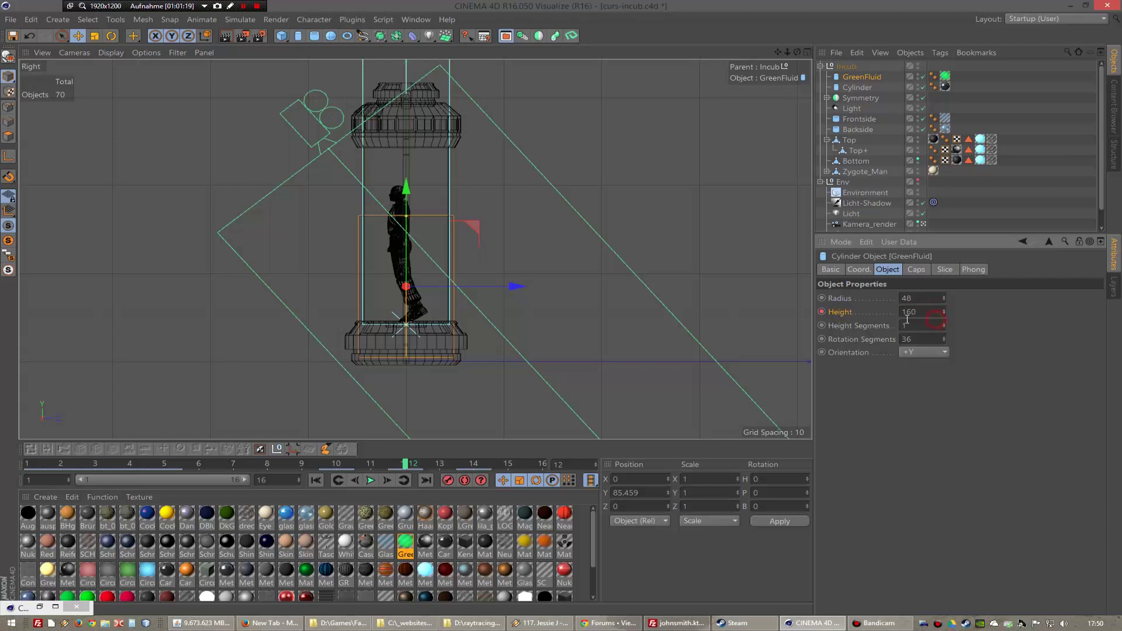
pyautogui.moveTo(403, 468)
pyautogui.mouseDown()
pyautogui.moveTo(347, 467)
pyautogui.moveTo(434, 467)
pyautogui.mouseUp()
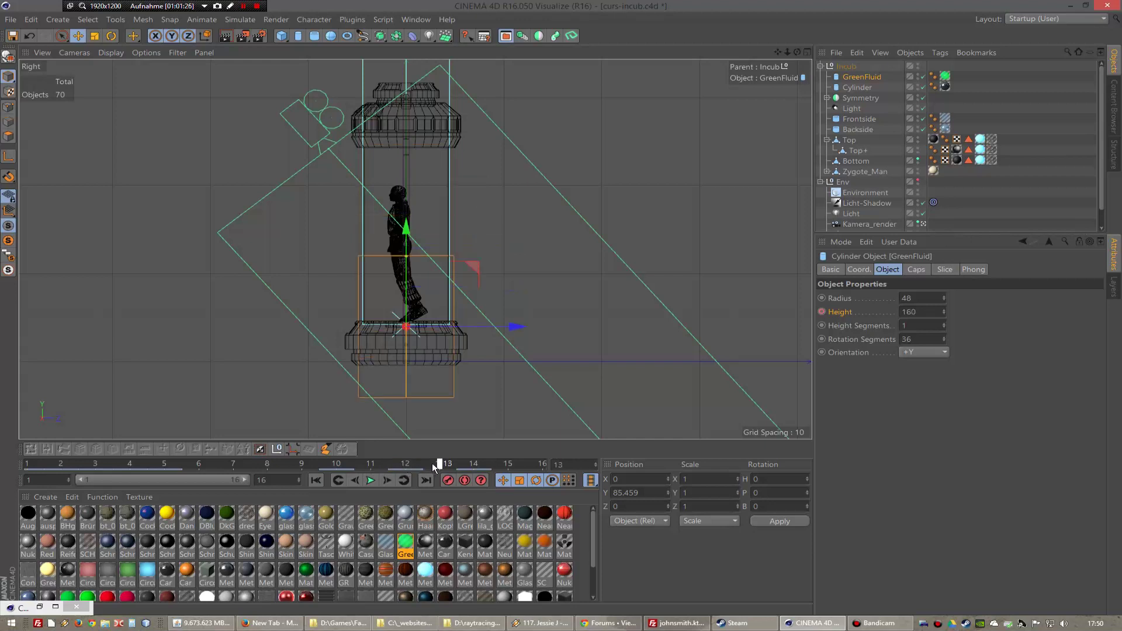
# - Set GreenFluid's height to 120 at frame 13 and key it
pyautogui.doubleClick(925, 315)
pyautogui.write('120')
pyautogui.press('Return')
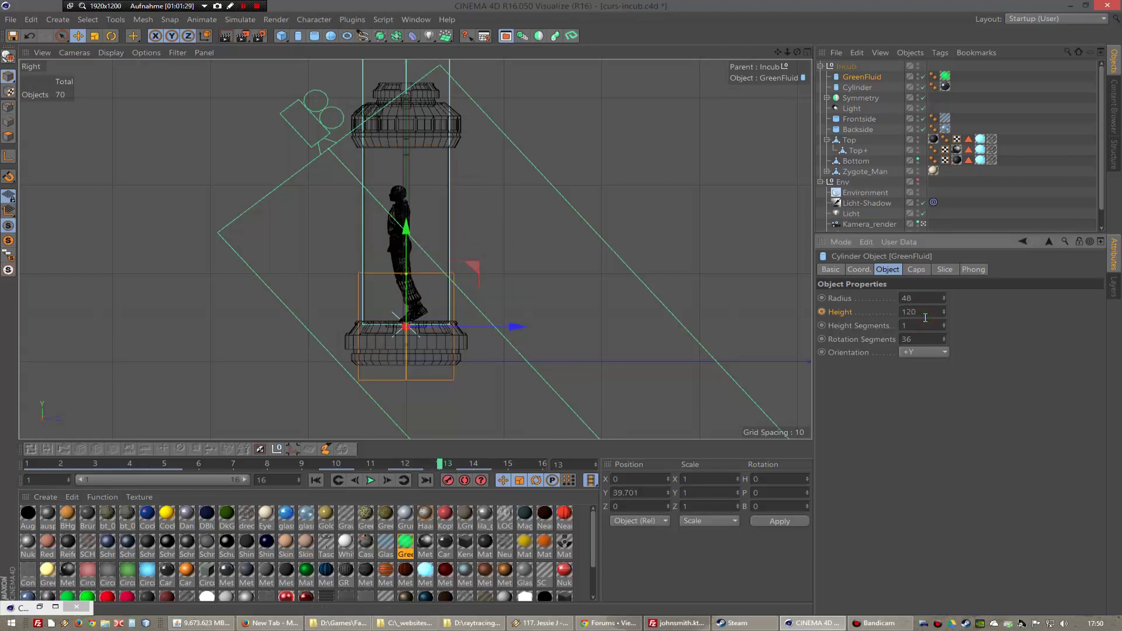
pyautogui.moveTo(406, 228); pyautogui.dragTo(407, 202)
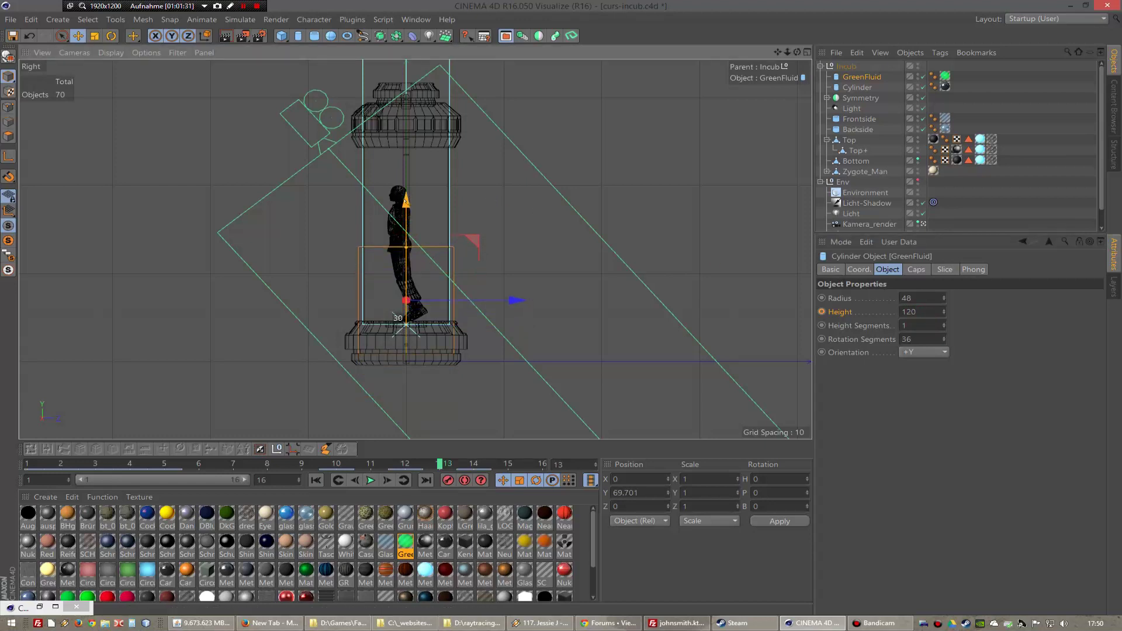
pyautogui.rightClick(836, 313)
pyautogui.moveTo(864, 319)
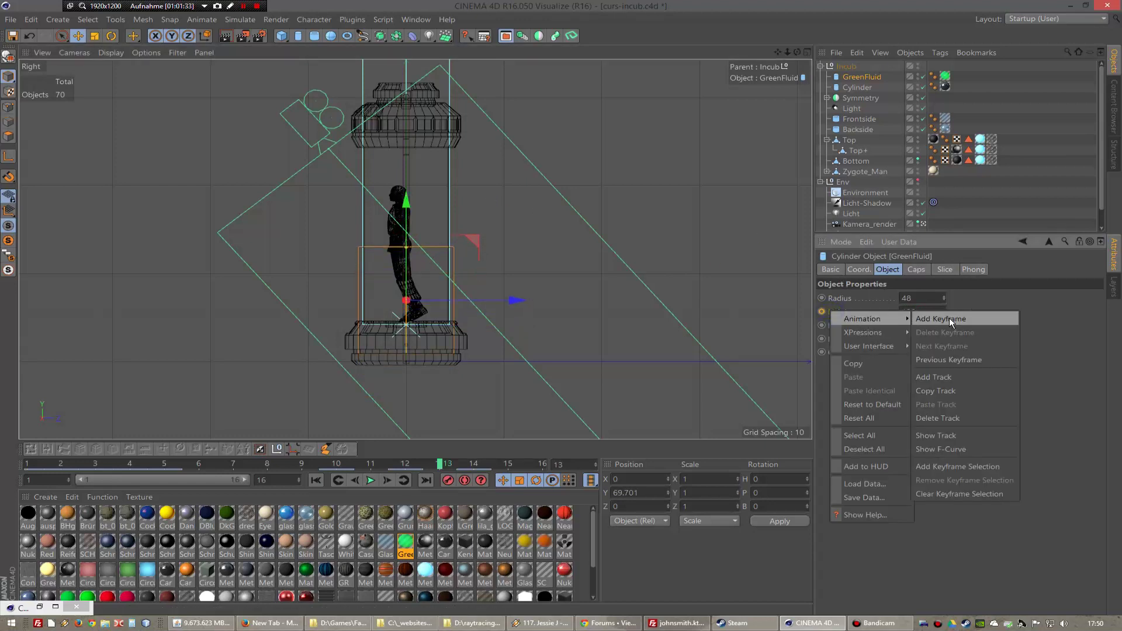
pyautogui.click(950, 319)
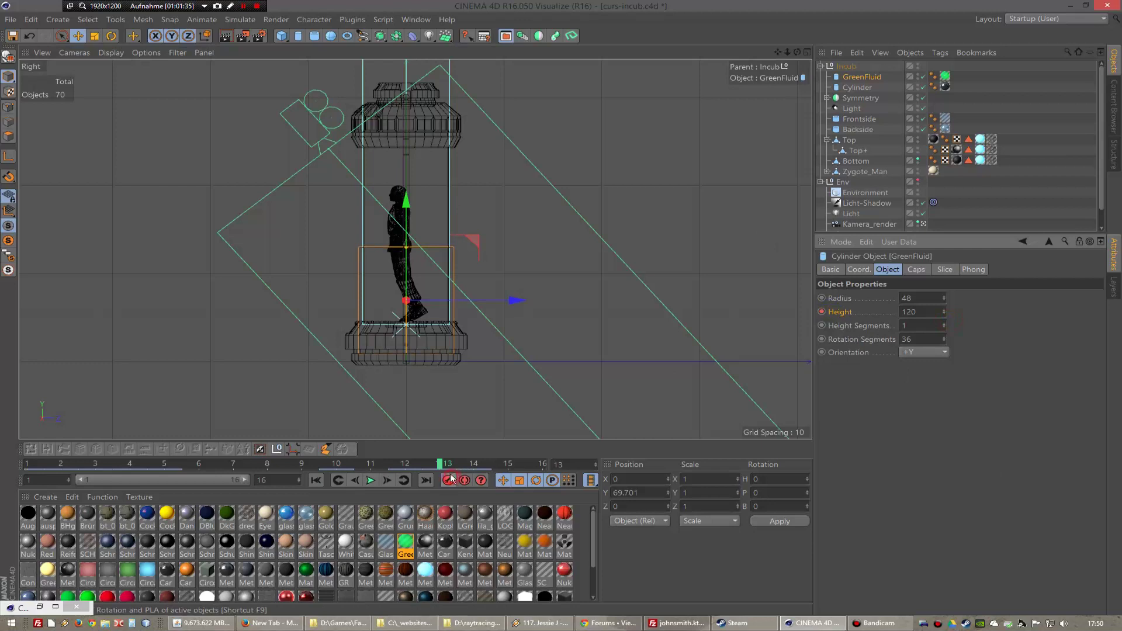
# - Move to frame 14 and change the fluid height to 30
pyautogui.click(472, 464)
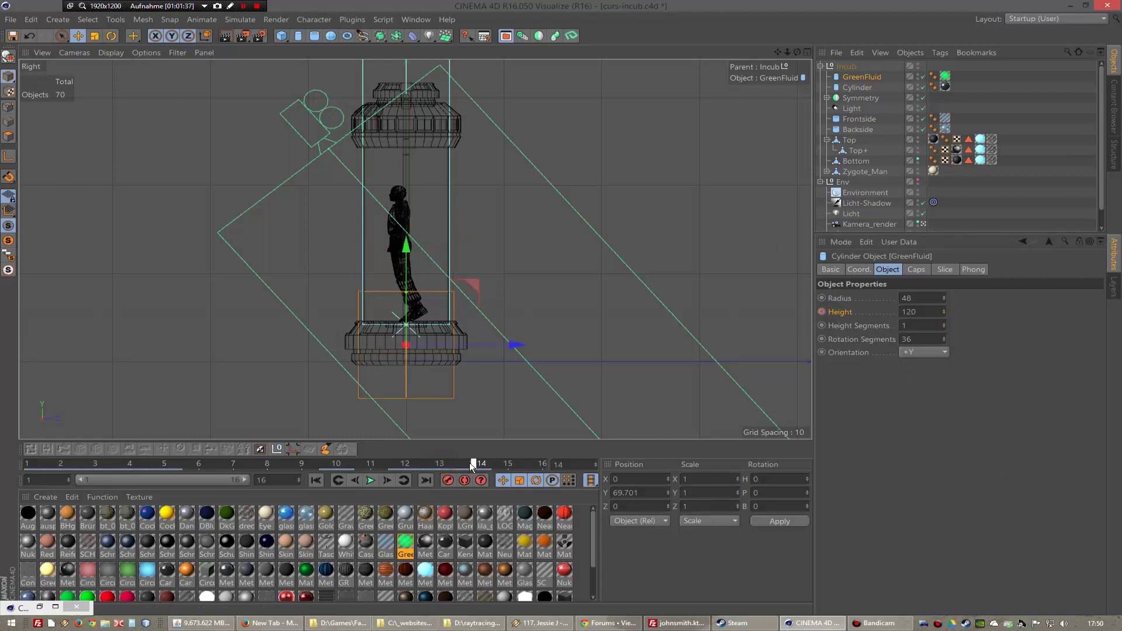
pyautogui.click(501, 464)
pyautogui.click(477, 466)
pyautogui.doubleClick(926, 312)
pyautogui.write('20')
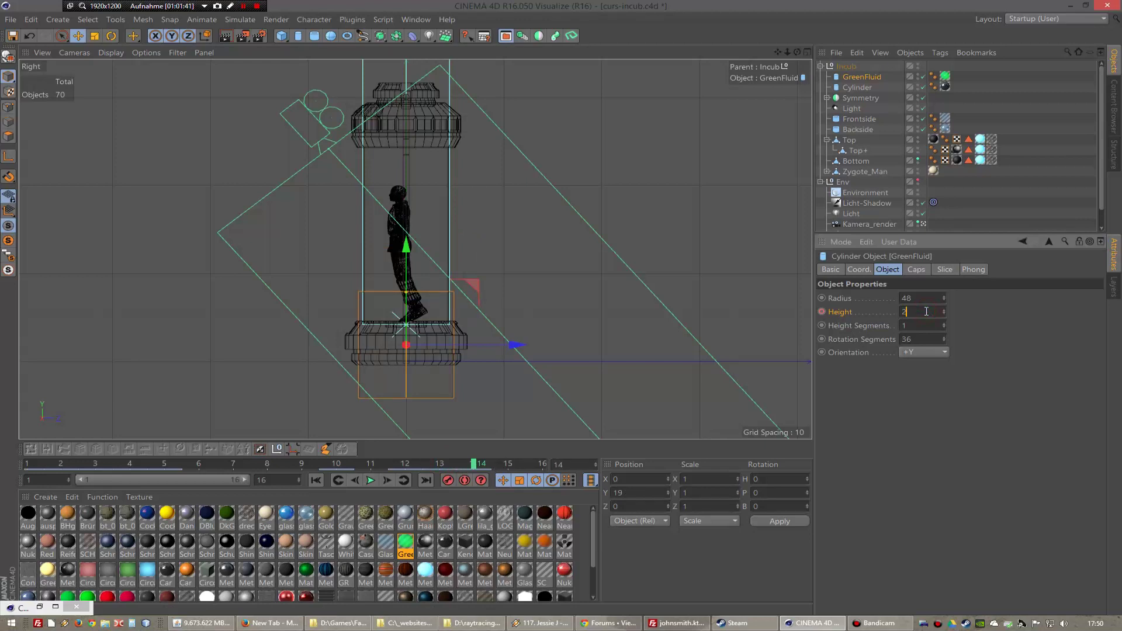
pyautogui.press('Return')
pyautogui.doubleClick(927, 312)
pyautogui.write('30')
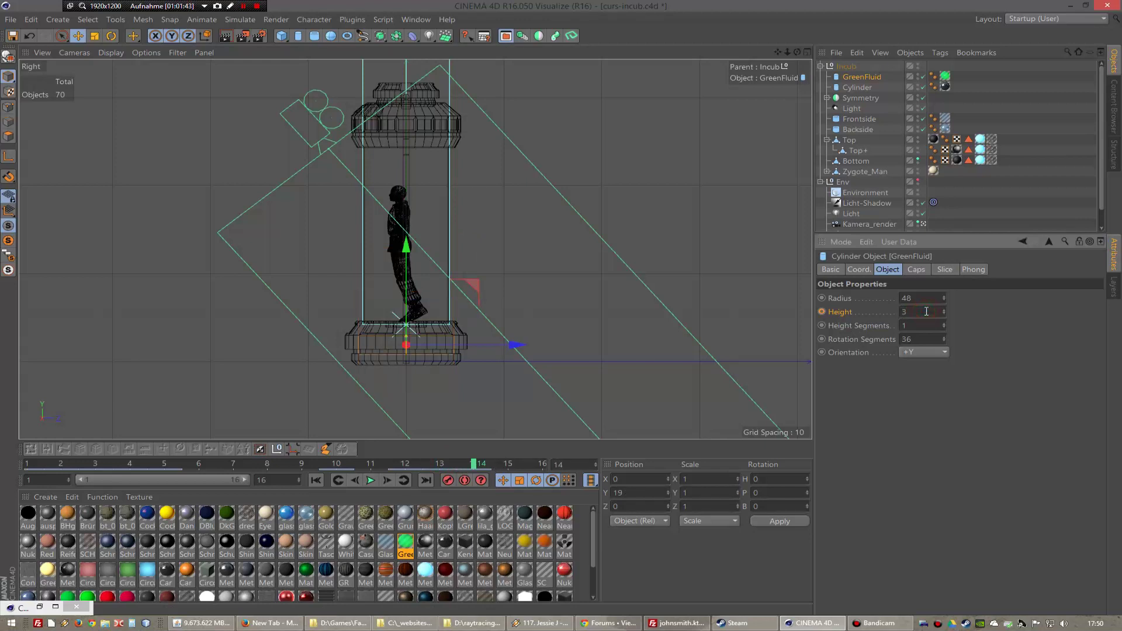
pyautogui.press('Return')
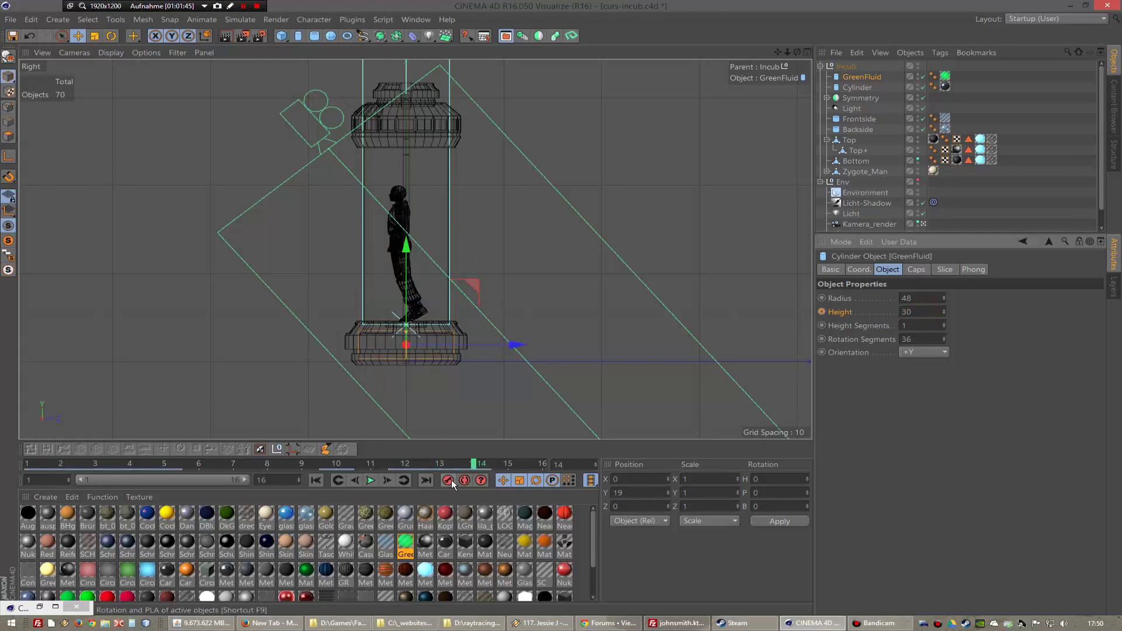
# - Re-enter height 30, add the Height keyframe at frame 14, and scrub back to check
pyautogui.click(476, 466)
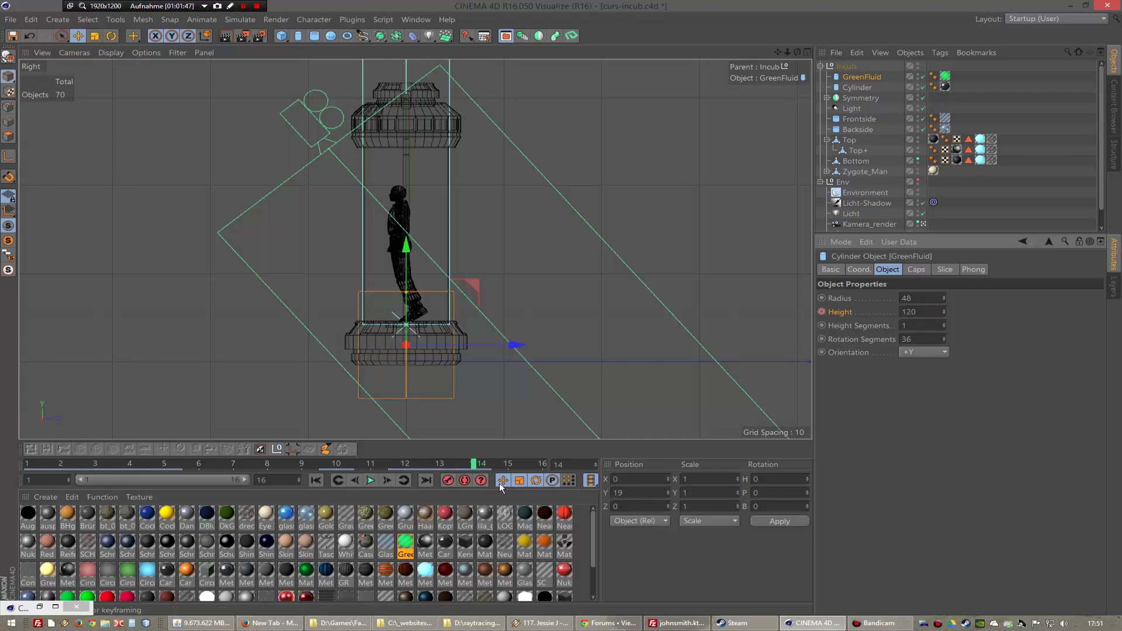
pyautogui.click(474, 464)
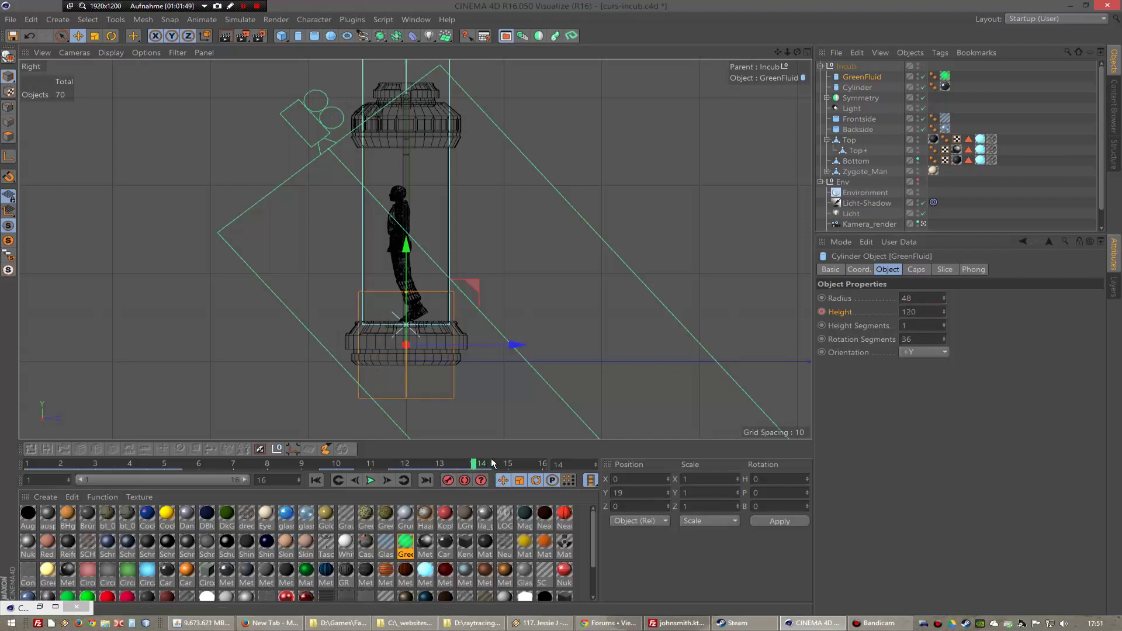
pyautogui.doubleClick(927, 311)
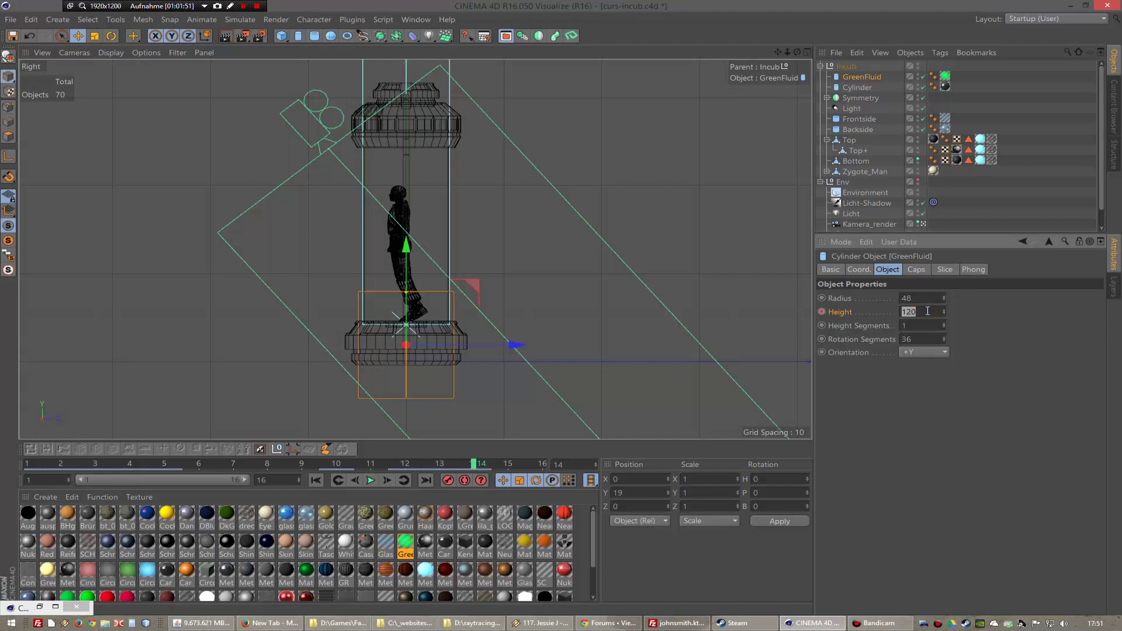
pyautogui.write('30')
pyautogui.press('Return')
pyautogui.rightClick(868, 309)
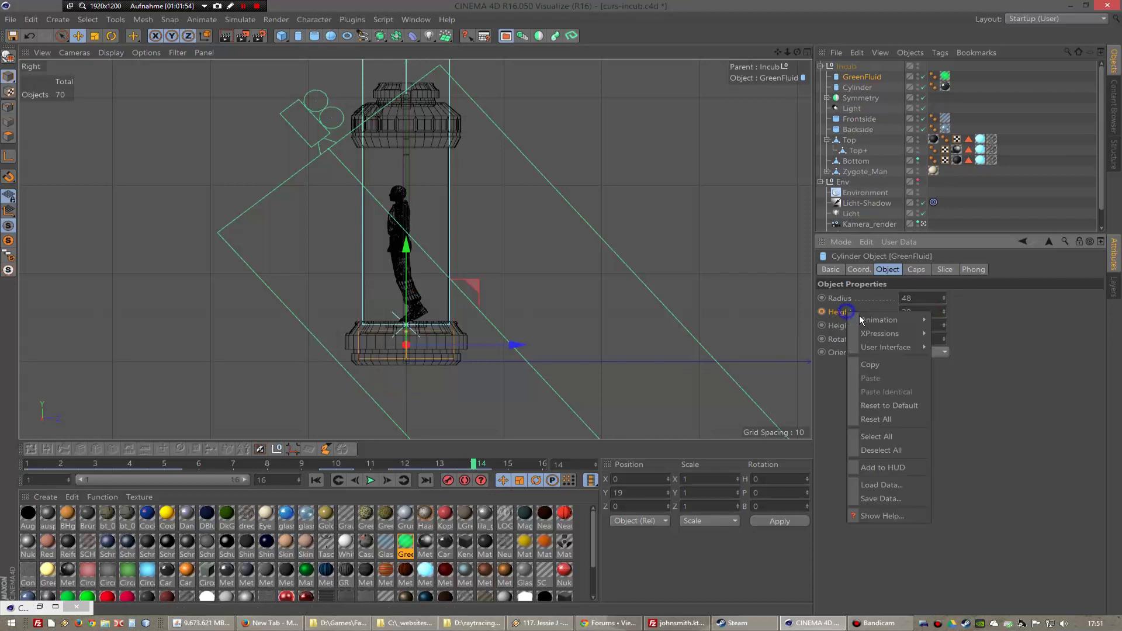
pyautogui.click(952, 318)
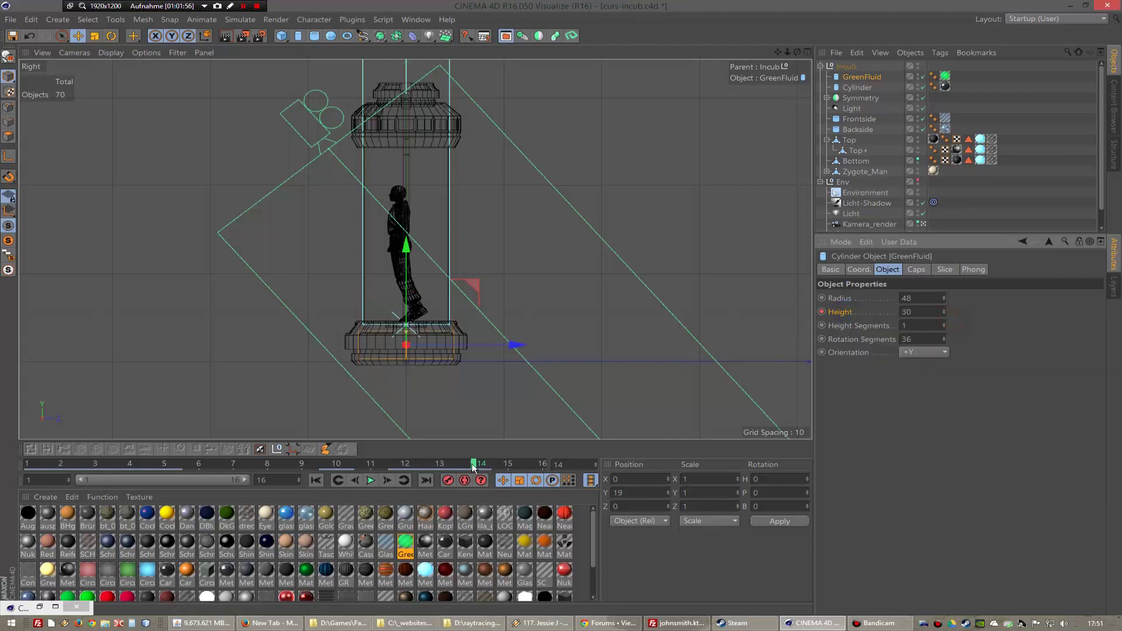
pyautogui.moveTo(474, 467)
pyautogui.mouseDown()
pyautogui.moveTo(368, 463)
pyautogui.moveTo(490, 461)
pyautogui.moveTo(37, 465)
pyautogui.moveTo(535, 468)
pyautogui.moveTo(61, 464)
pyautogui.mouseUp()
# - Switch to the camera view and set the render frame range to All Frames (1–16)
pyautogui.press('F1')
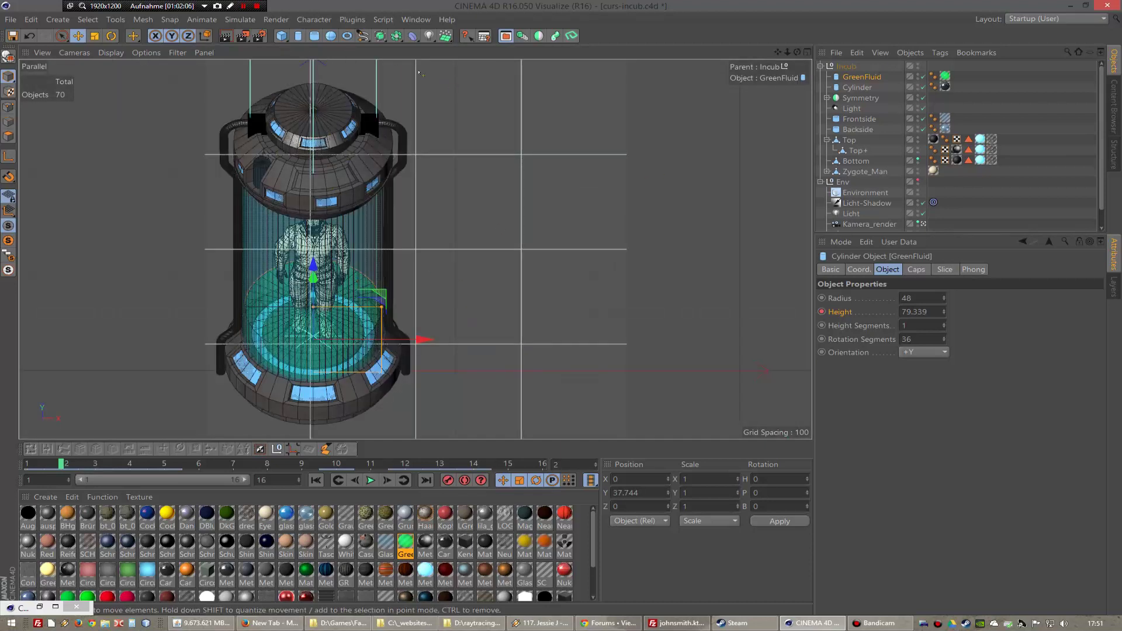
pyautogui.hotkey('ctrl', 'b')
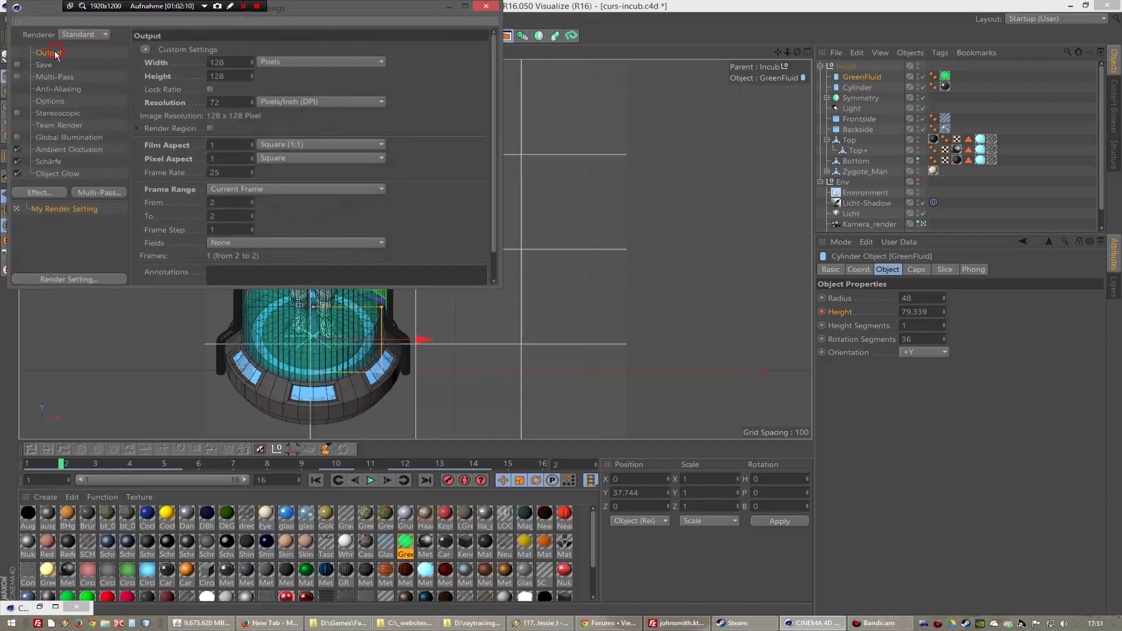
pyautogui.click(244, 195)
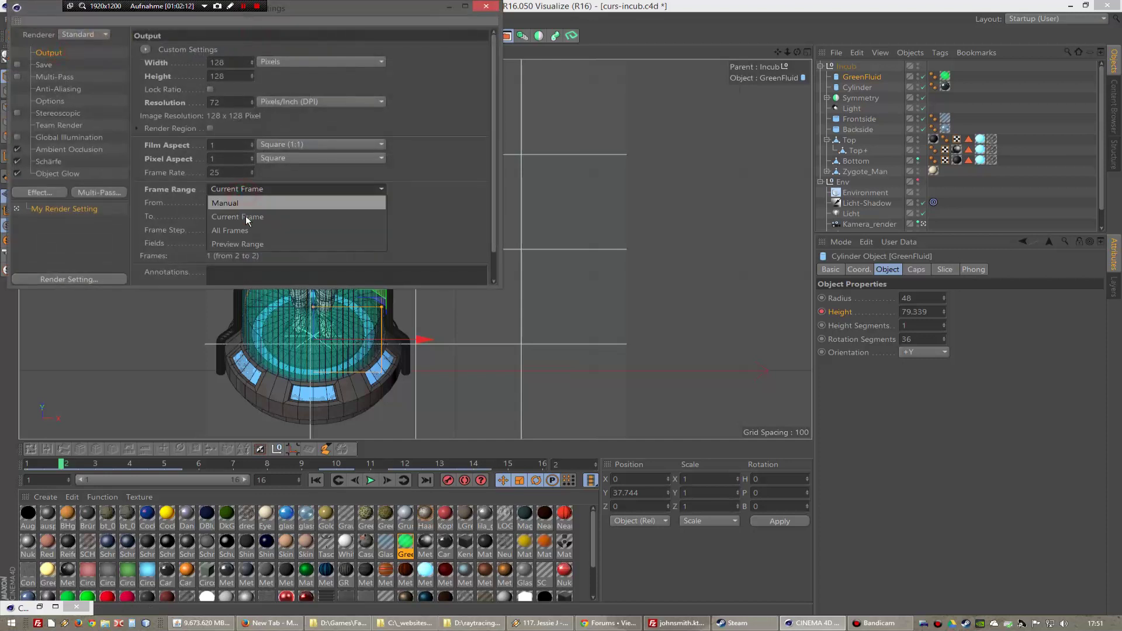
pyautogui.click(244, 225)
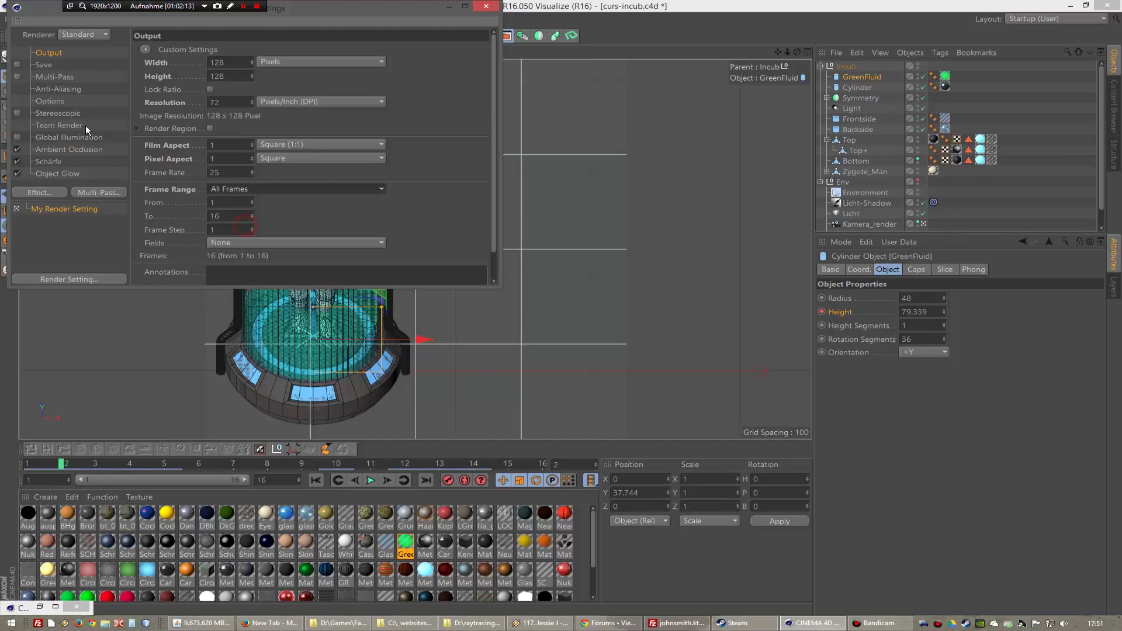
pyautogui.click(44, 65)
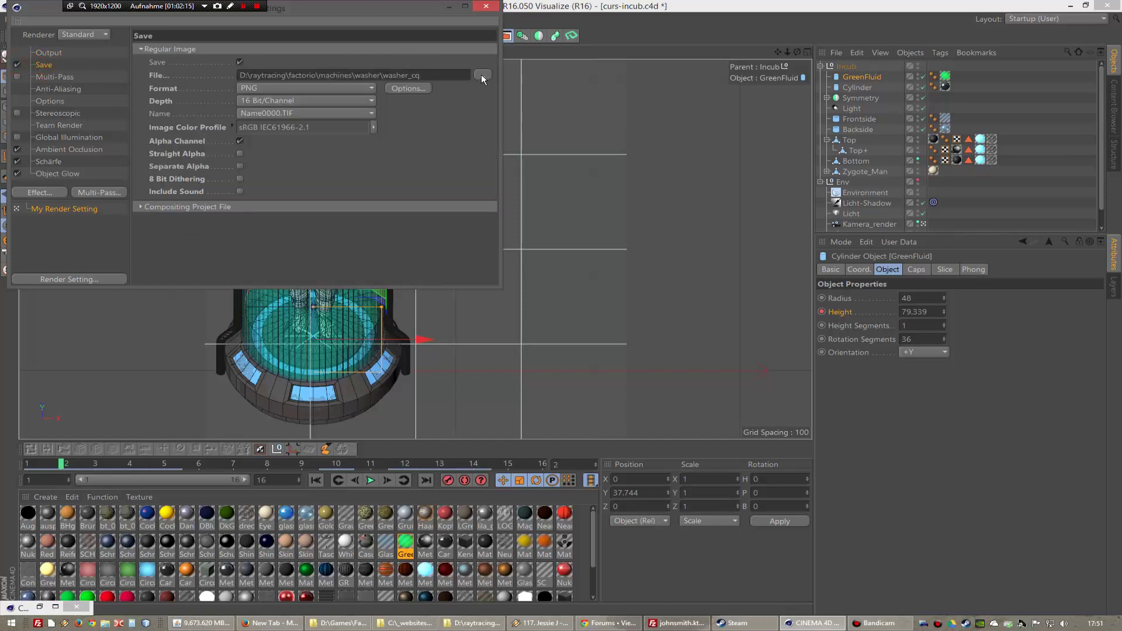
# - Set the render output file to incub-a in x-mod_support\curse_incub
pyautogui.click(483, 76)
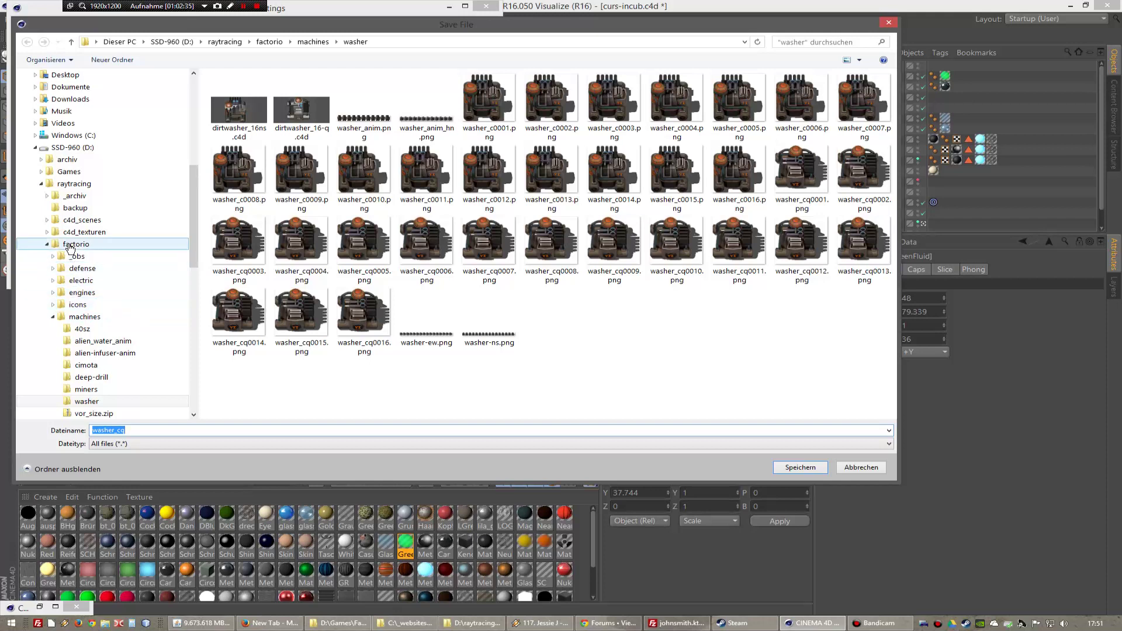
pyautogui.click(53, 317)
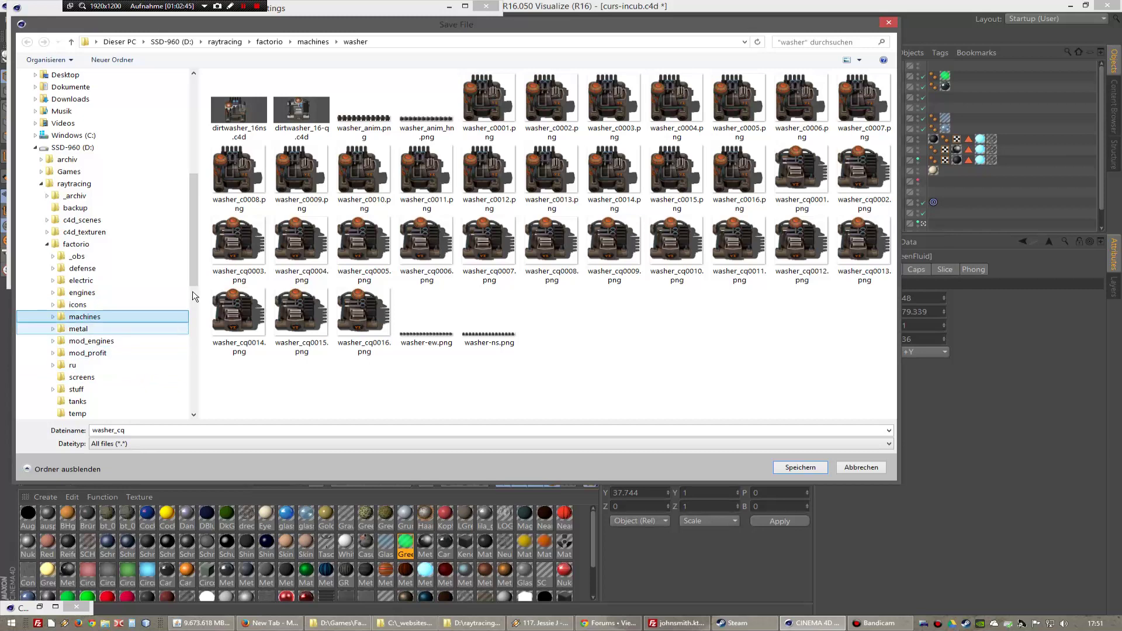
pyautogui.moveTo(194, 255); pyautogui.dragTo(194, 283)
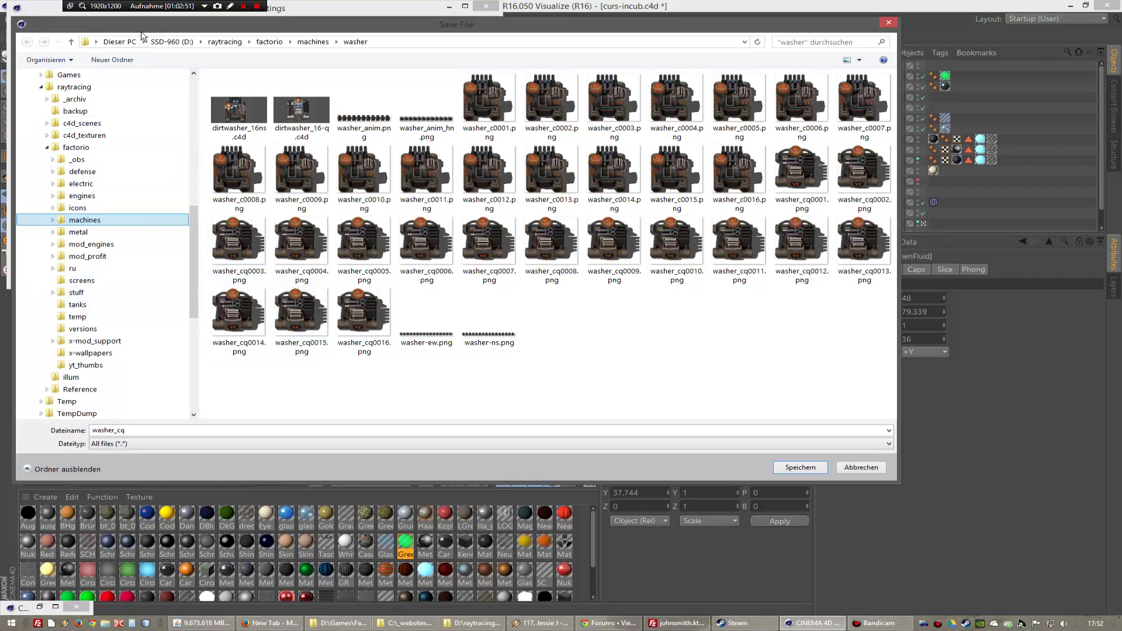
pyautogui.moveTo(144, 25); pyautogui.dragTo(251, 71)
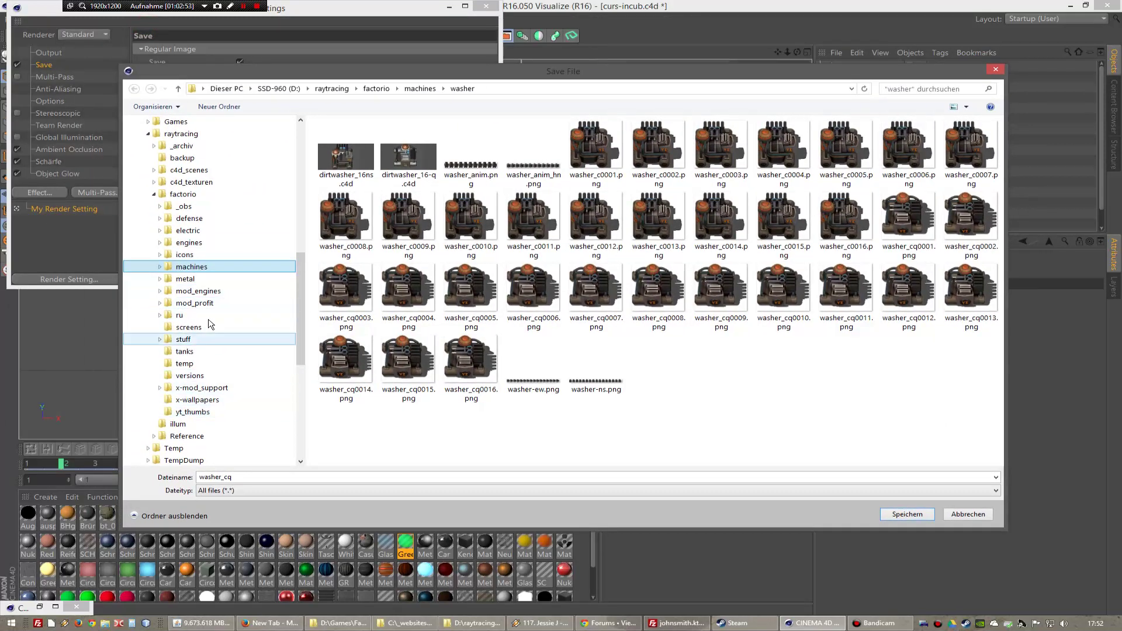
pyautogui.click(207, 387)
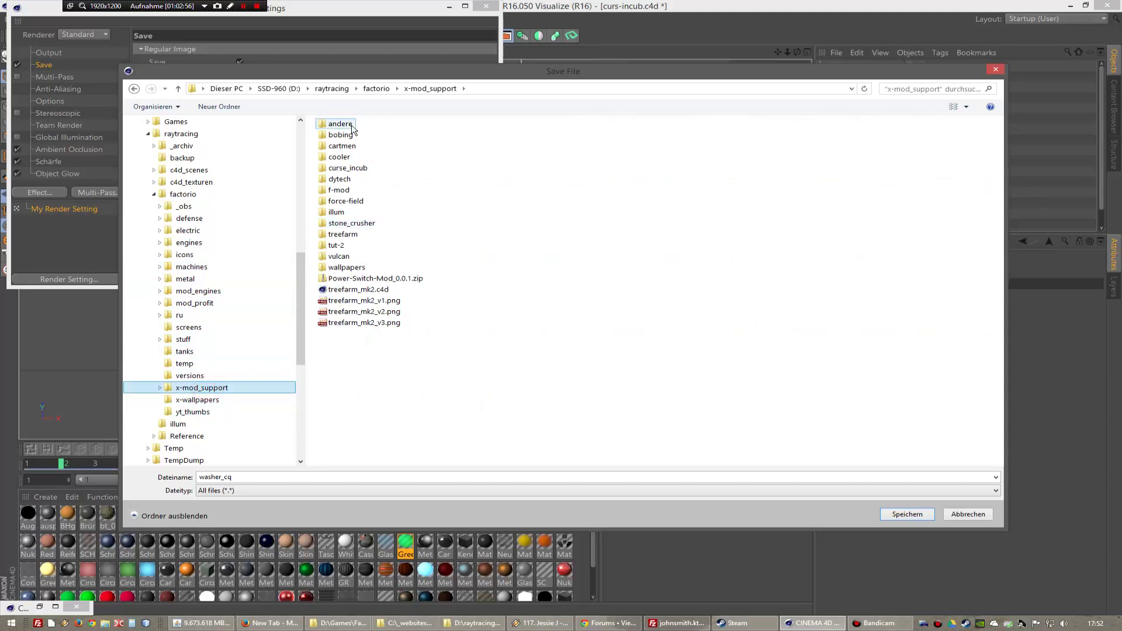
pyautogui.doubleClick(345, 168)
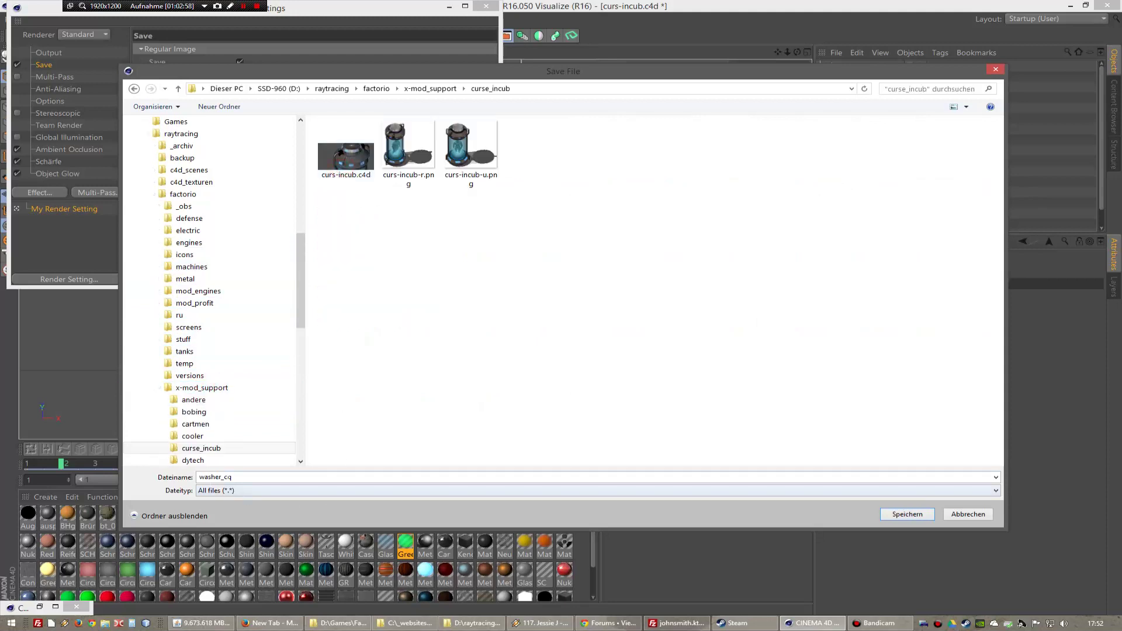
pyautogui.doubleClick(216, 477)
pyautogui.write('incub-a')
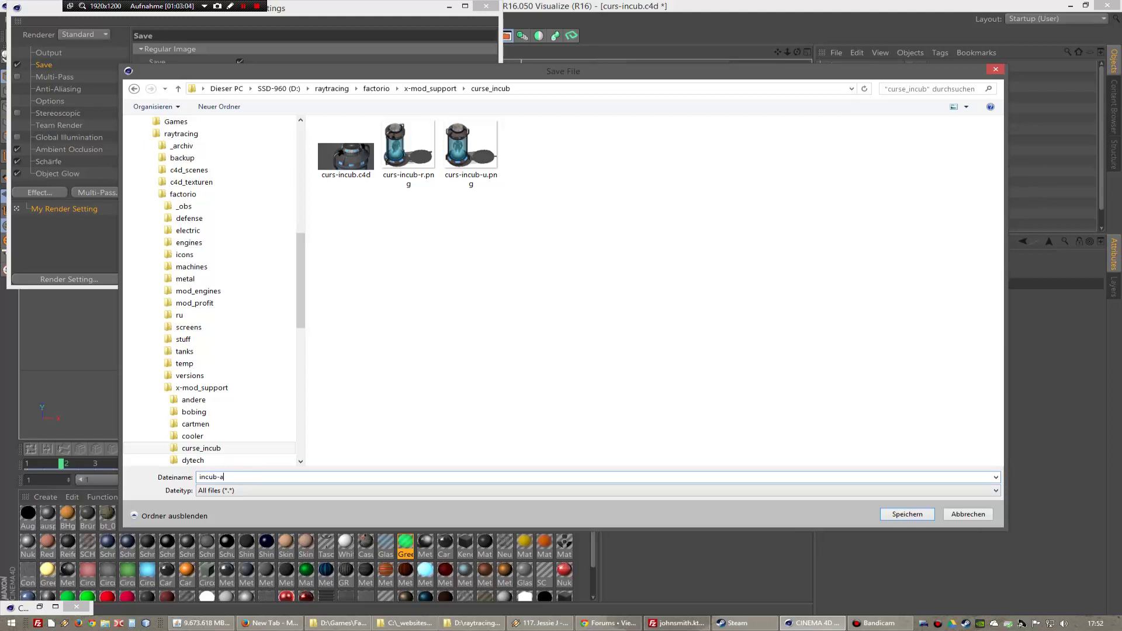
pyautogui.press('Return')
pyautogui.moveTo(335, 12); pyautogui.dragTo(517, 92)
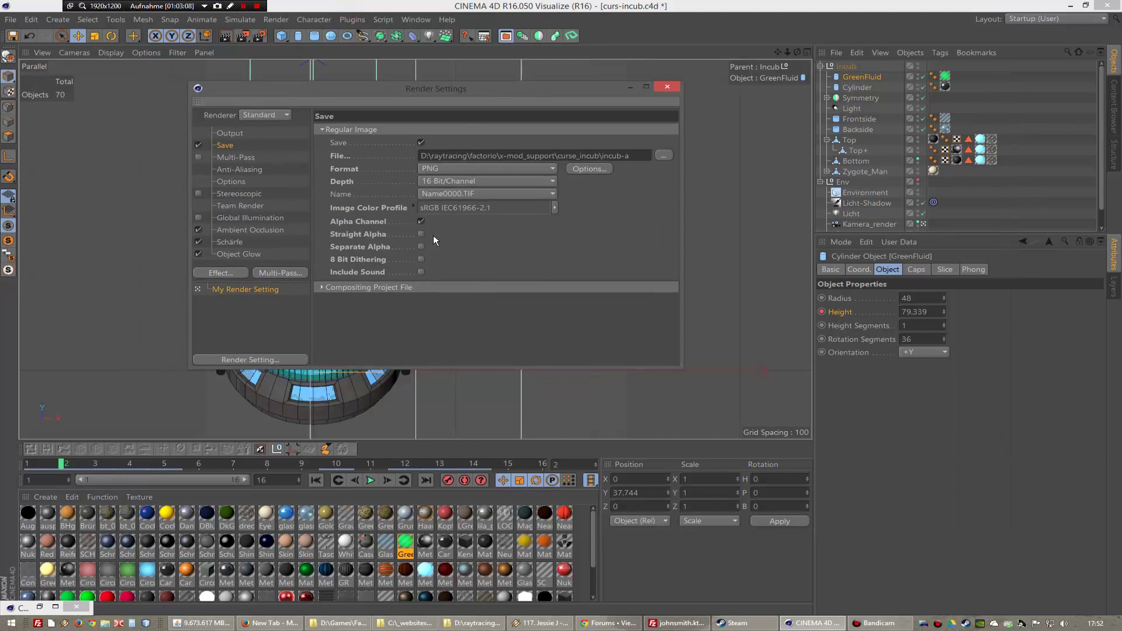
# - Render the 16 frames at 128×128, scrub the results, then close Picture Viewer and Render Settings
pyautogui.click(242, 36)
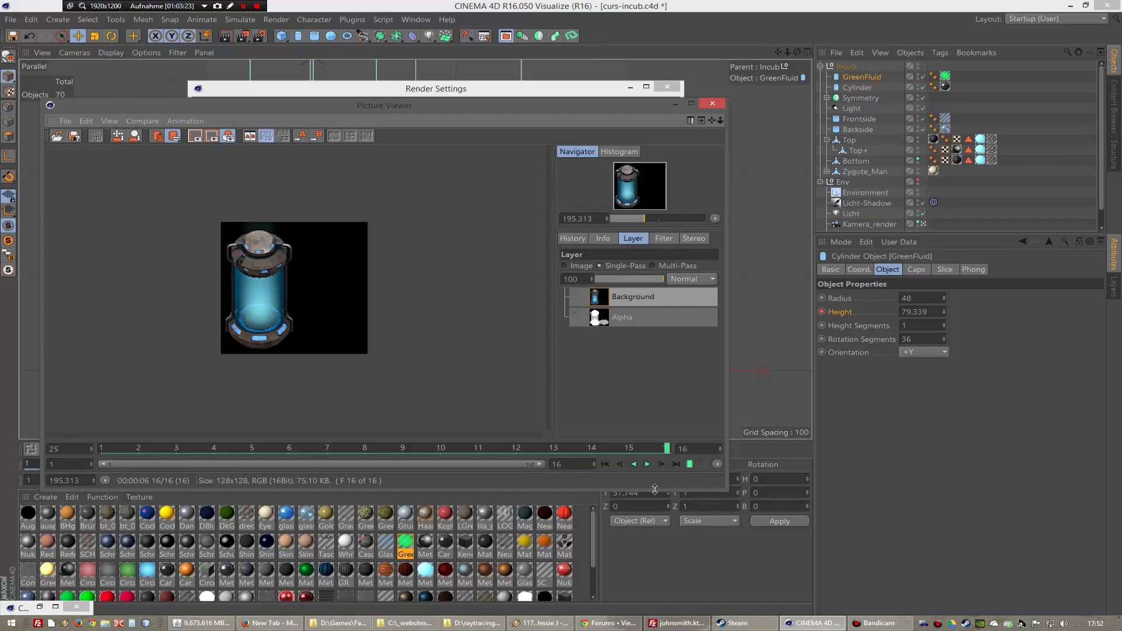
pyautogui.click(648, 464)
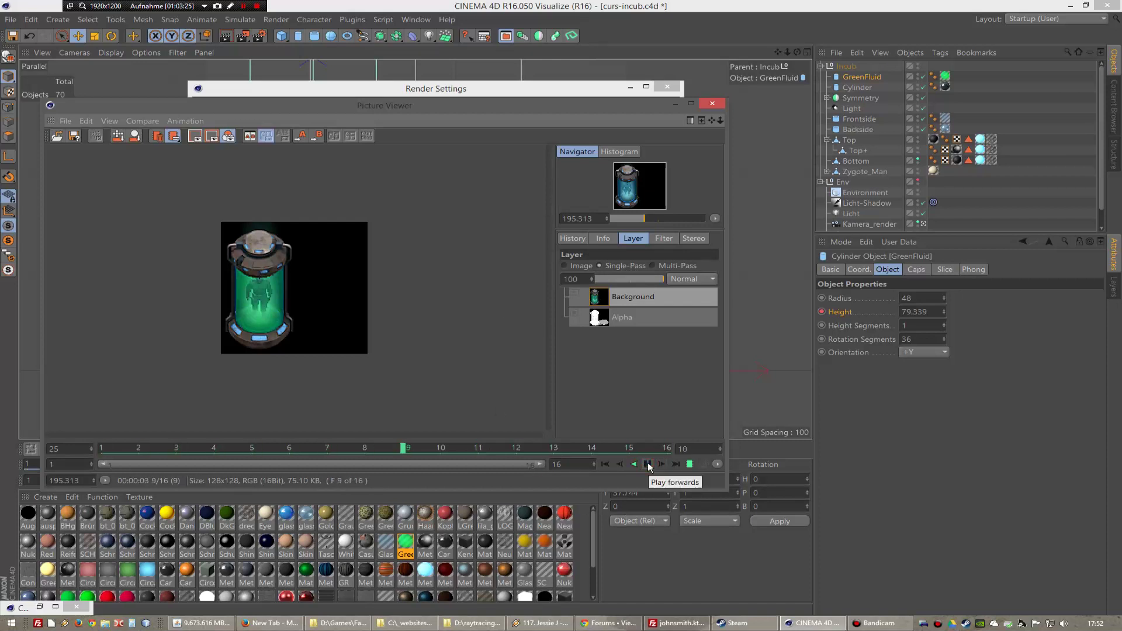
pyautogui.click(648, 464)
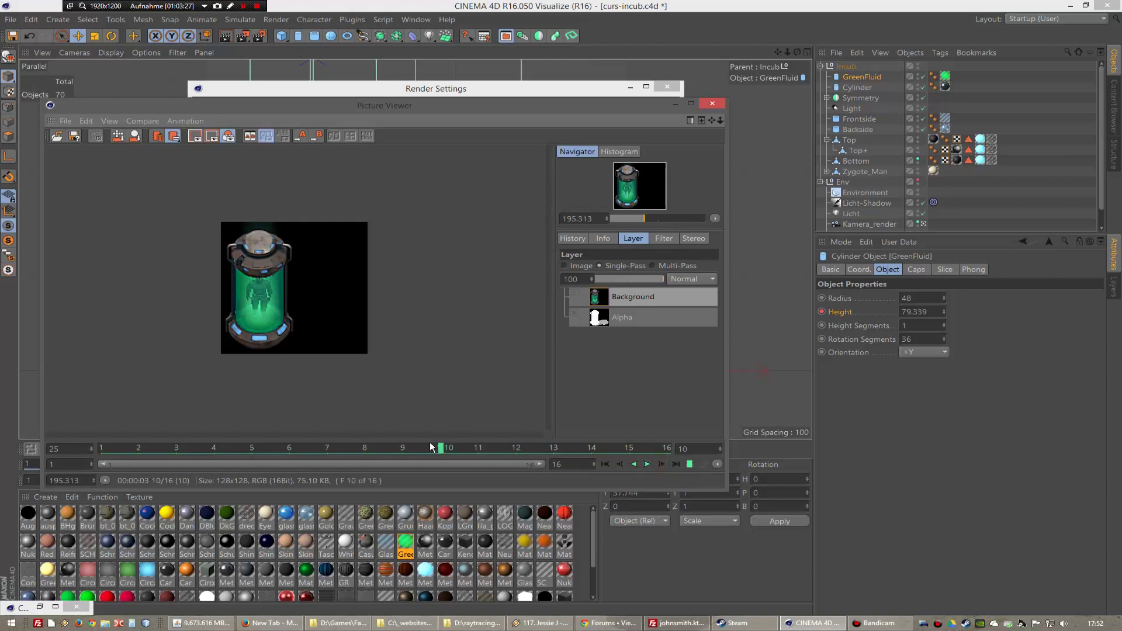
pyautogui.moveTo(440, 452)
pyautogui.mouseDown()
pyautogui.moveTo(149, 451)
pyautogui.moveTo(474, 451)
pyautogui.moveTo(205, 451)
pyautogui.mouseUp()
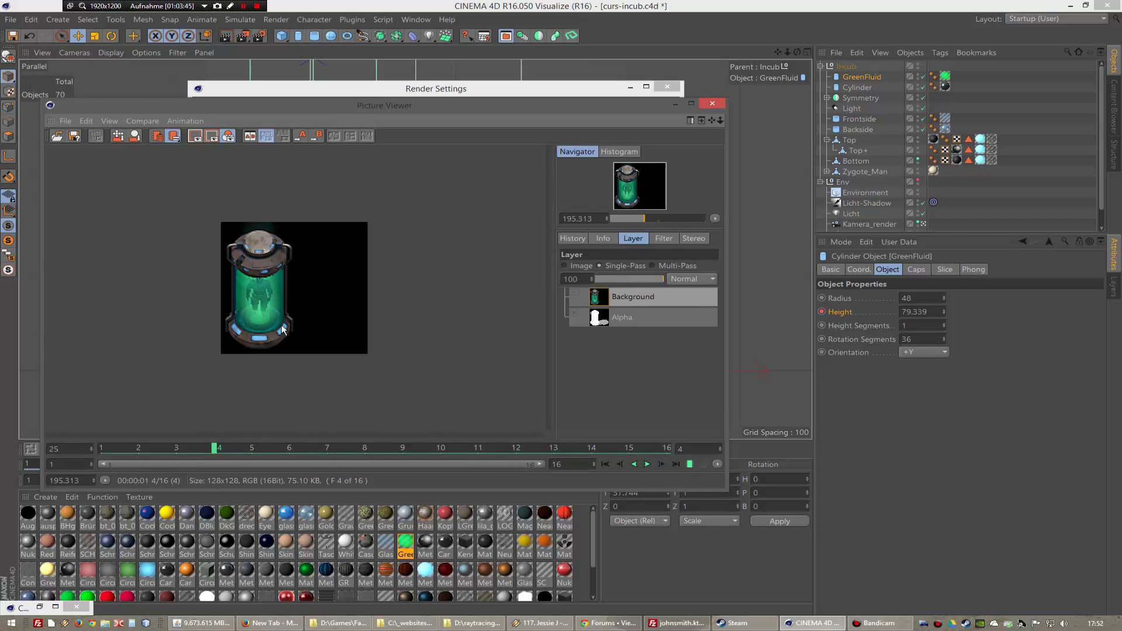
pyautogui.moveTo(218, 450); pyautogui.dragTo(686, 454)
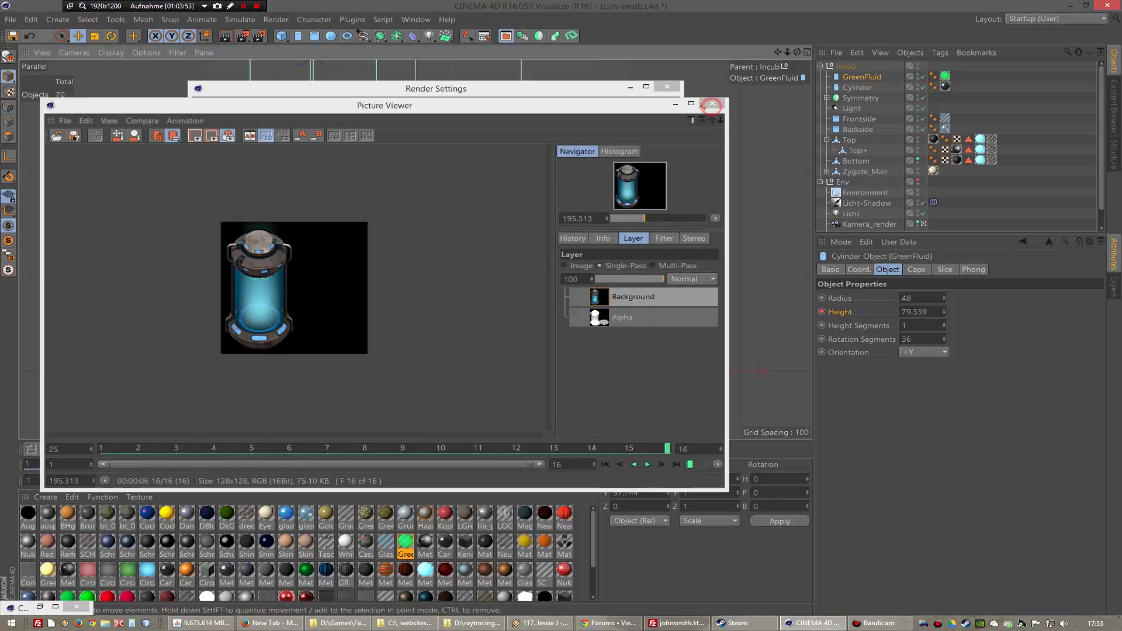
pyautogui.click(713, 103)
pyautogui.click(667, 87)
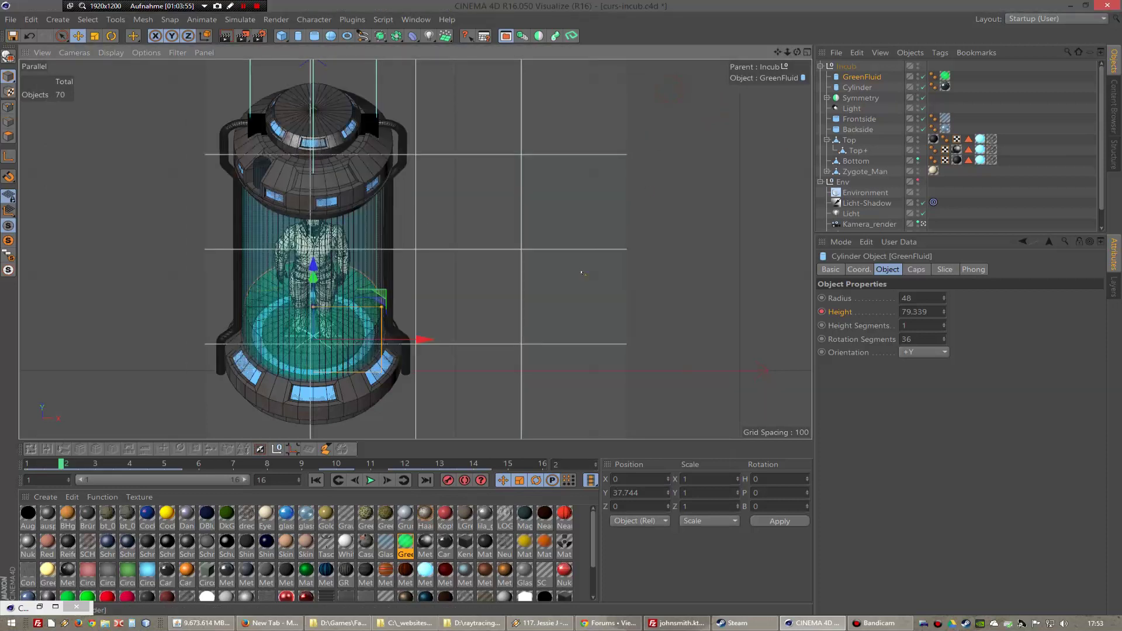
# - Go to frame 4 and switch to the wireframe side view
pyautogui.moveTo(62, 466); pyautogui.dragTo(125, 466)
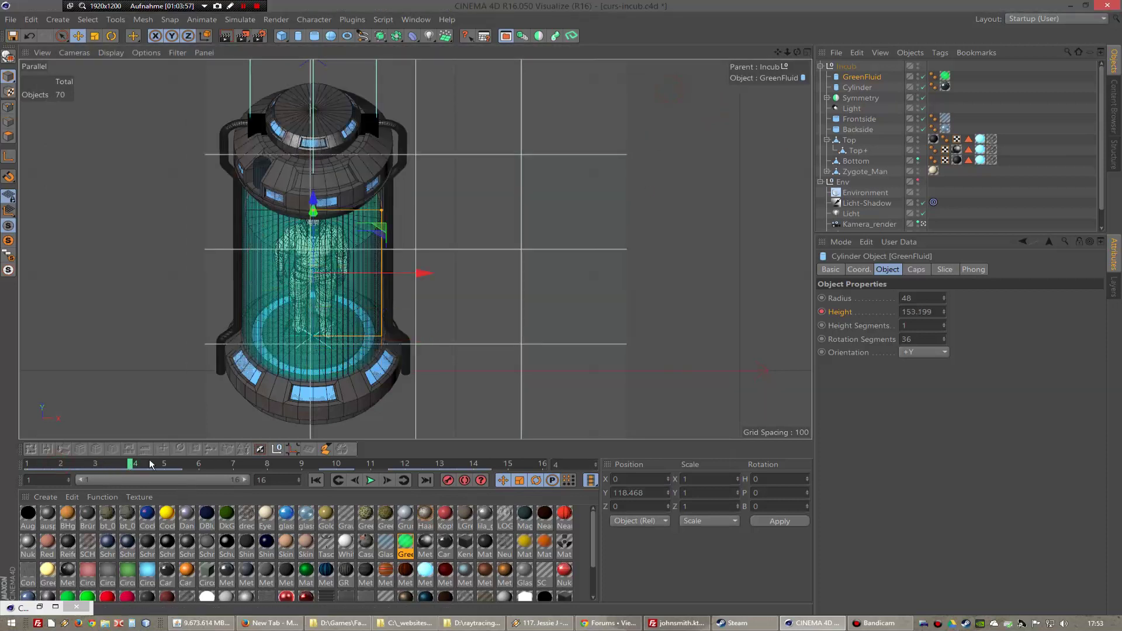
pyautogui.press('F3')
pyautogui.press('F1')
pyautogui.press('F3')
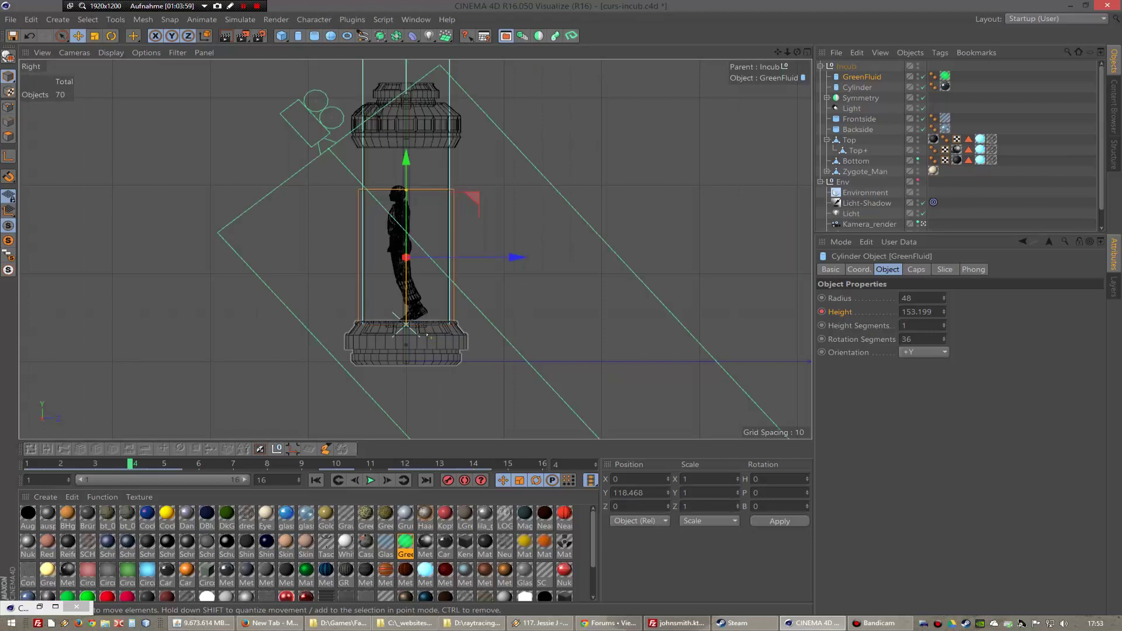
pyautogui.scroll(3, 428, 337)
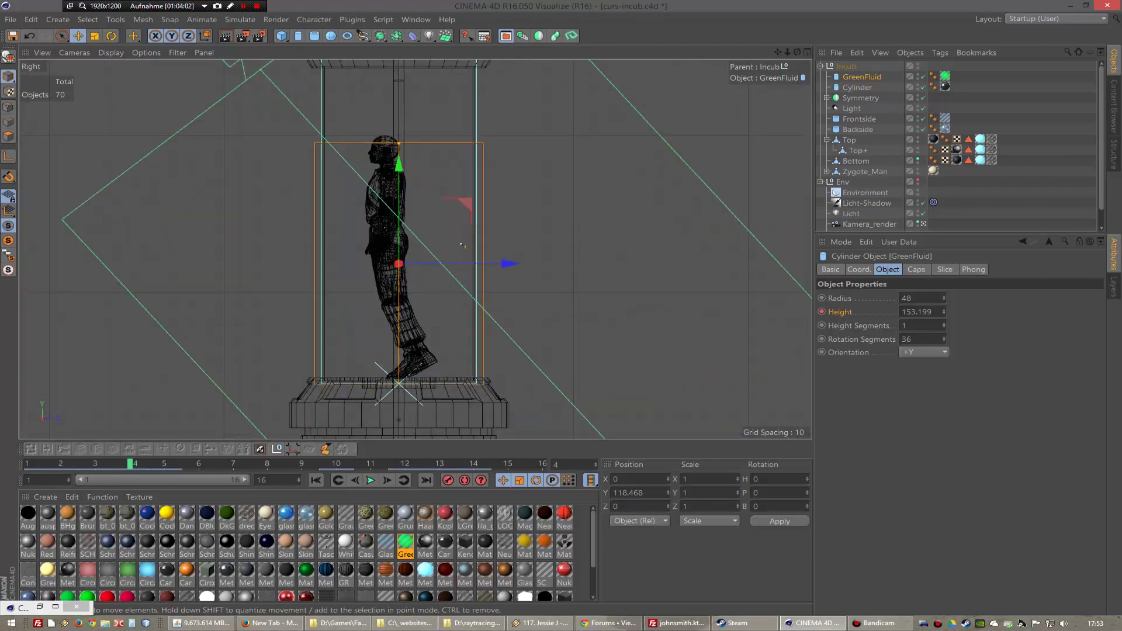
# - Set GreenFluid Height to 160 and record a keyframe for it
pyautogui.doubleClick(927, 311)
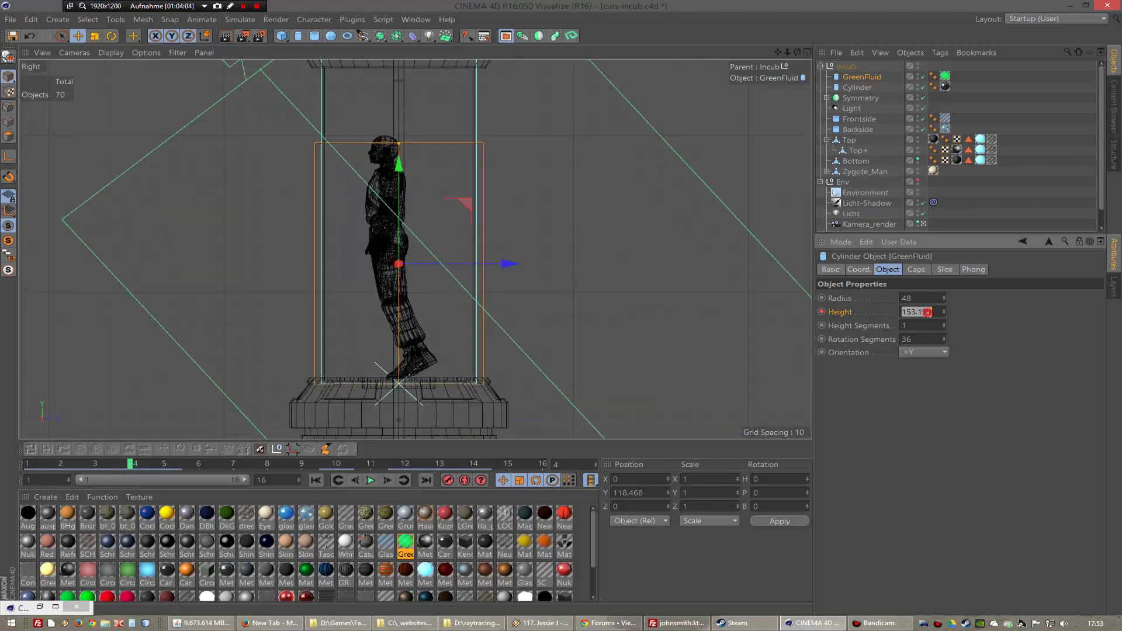
pyautogui.write('160')
pyautogui.press('Return')
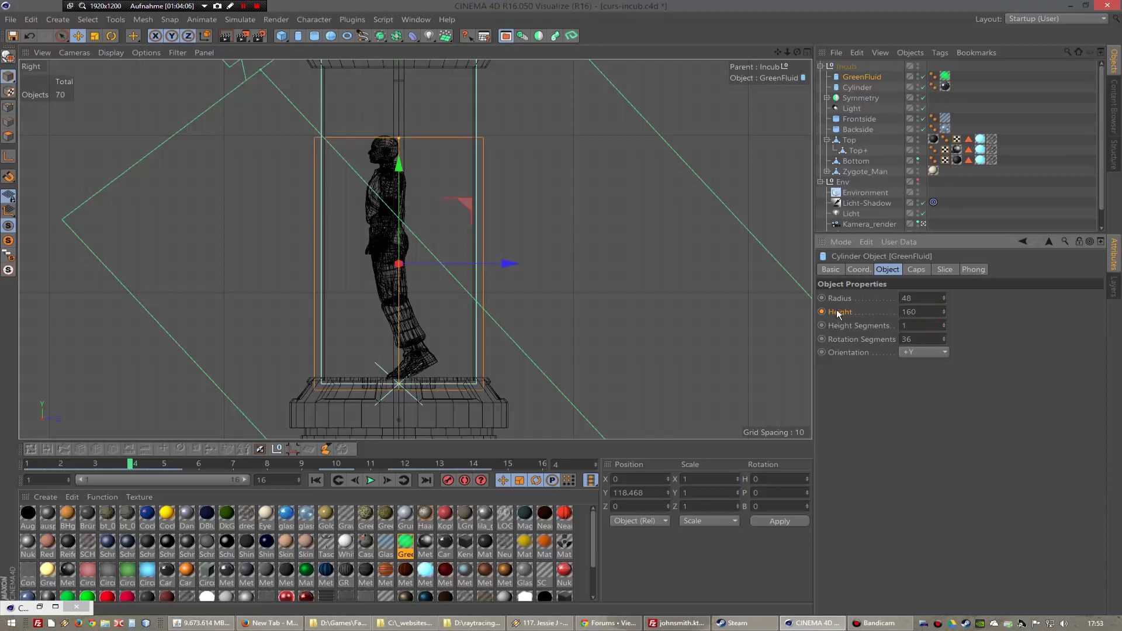
pyautogui.rightClick(838, 314)
pyautogui.click(947, 319)
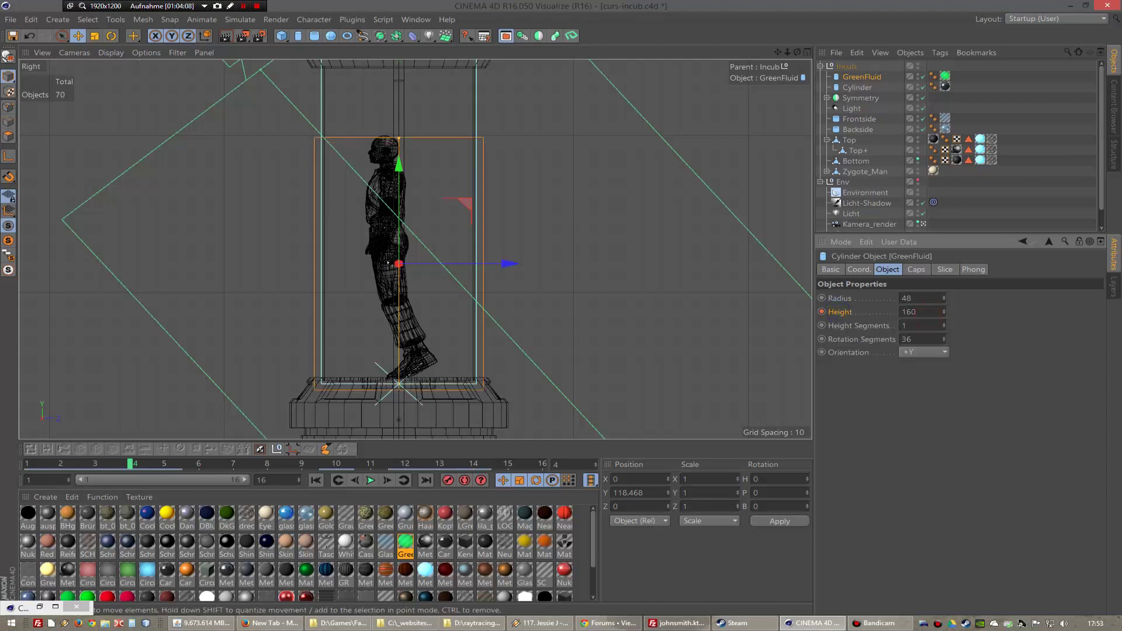
# - Lower the fluid to Y 112.468, return to the camera view and re-render
pyautogui.moveTo(399, 161); pyautogui.dragTo(399, 171)
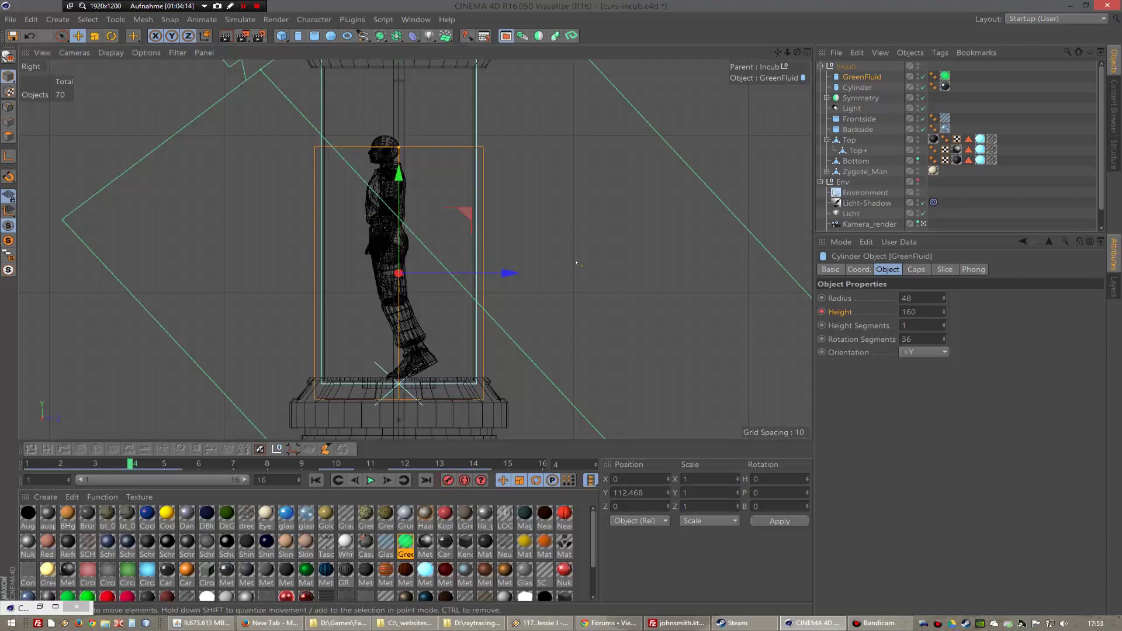
pyautogui.press('F1')
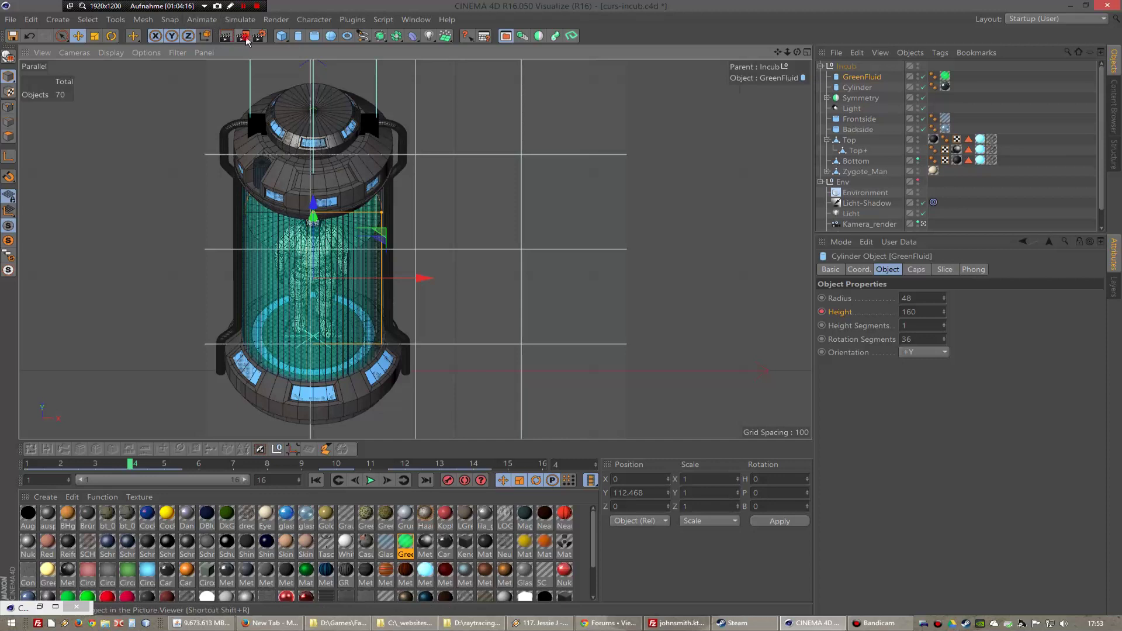
pyautogui.click(242, 36)
# - Overwrite the earlier frames, play back the new render, then stop and close the Picture Viewer
pyautogui.click(569, 357)
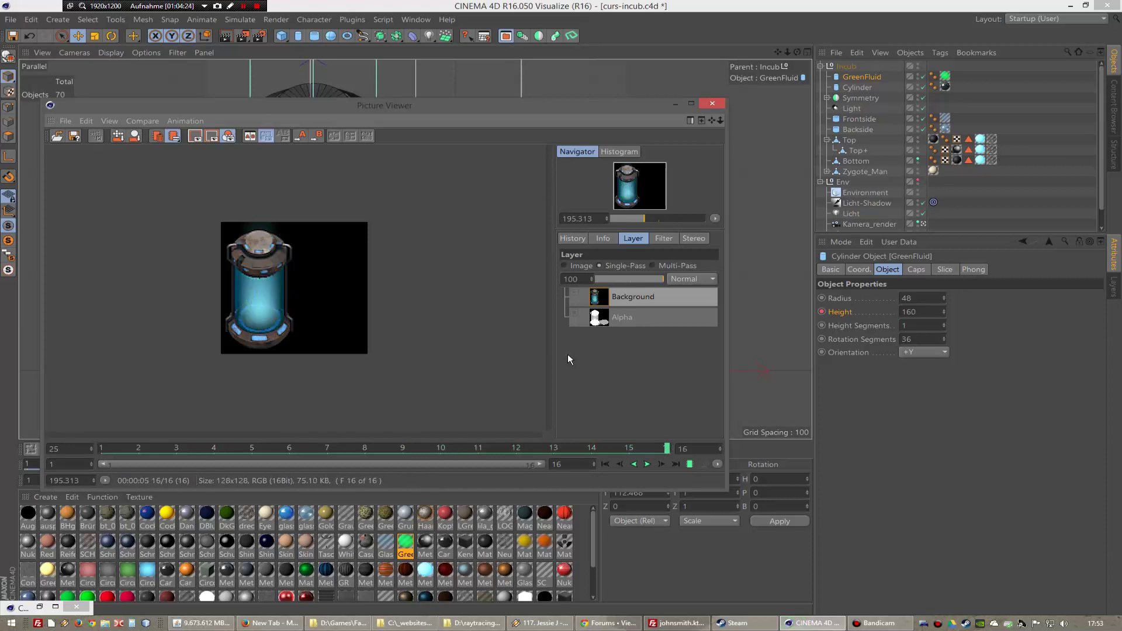
pyautogui.click(649, 464)
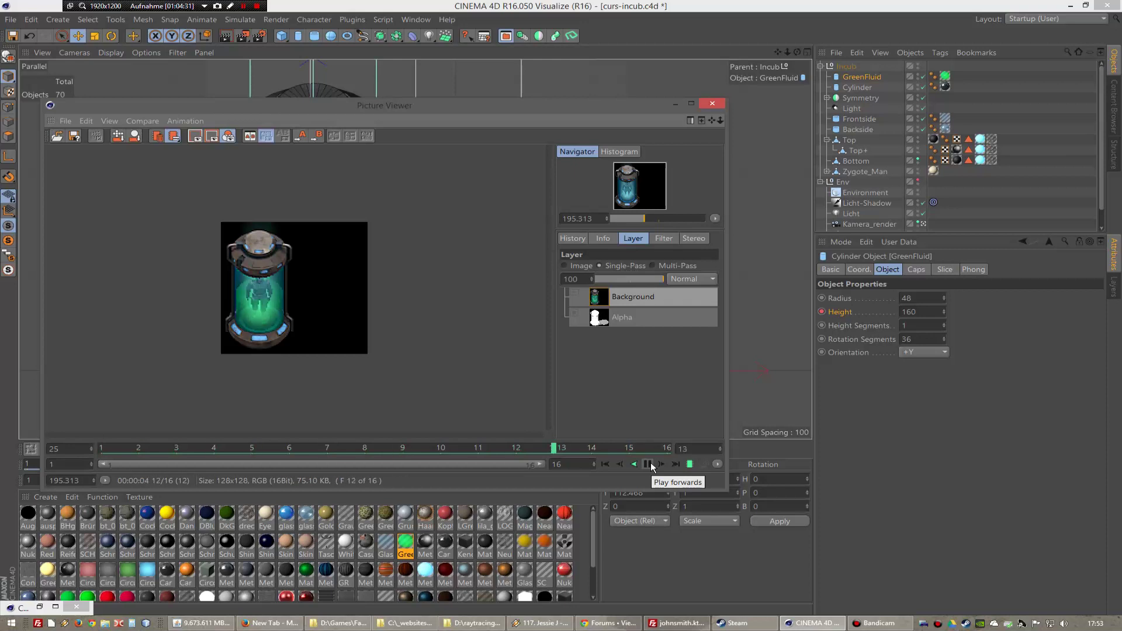
pyautogui.click(649, 463)
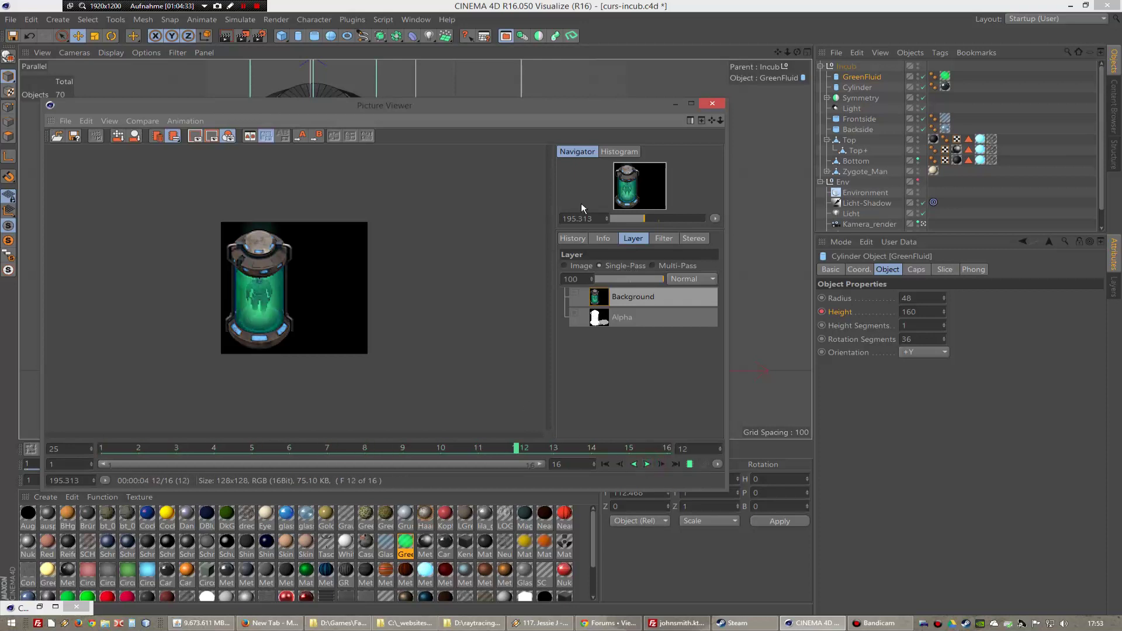
pyautogui.click(712, 103)
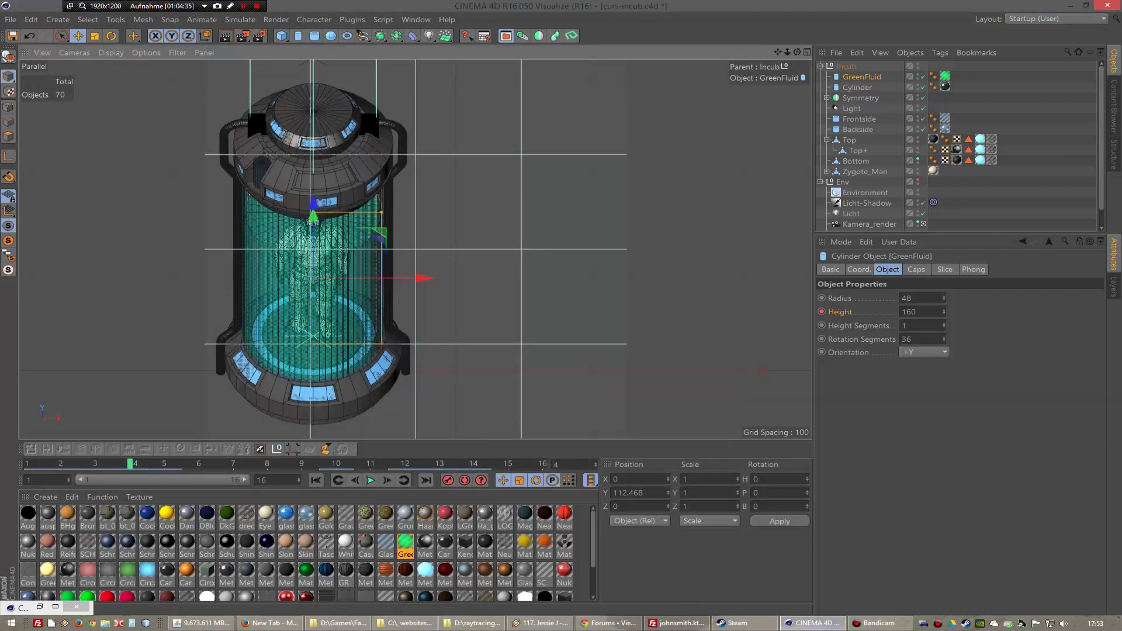
# - Open the Stitches sprite sheet generator in a new Chrome tab and clear its sample images
pyautogui.click(608, 624)
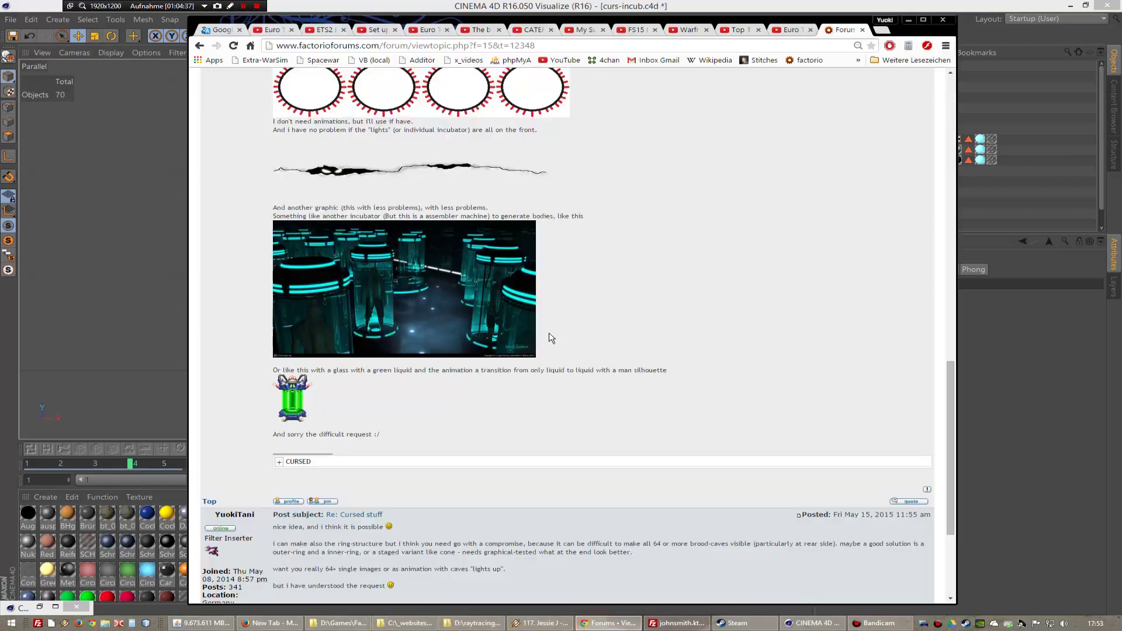
pyautogui.click(882, 29)
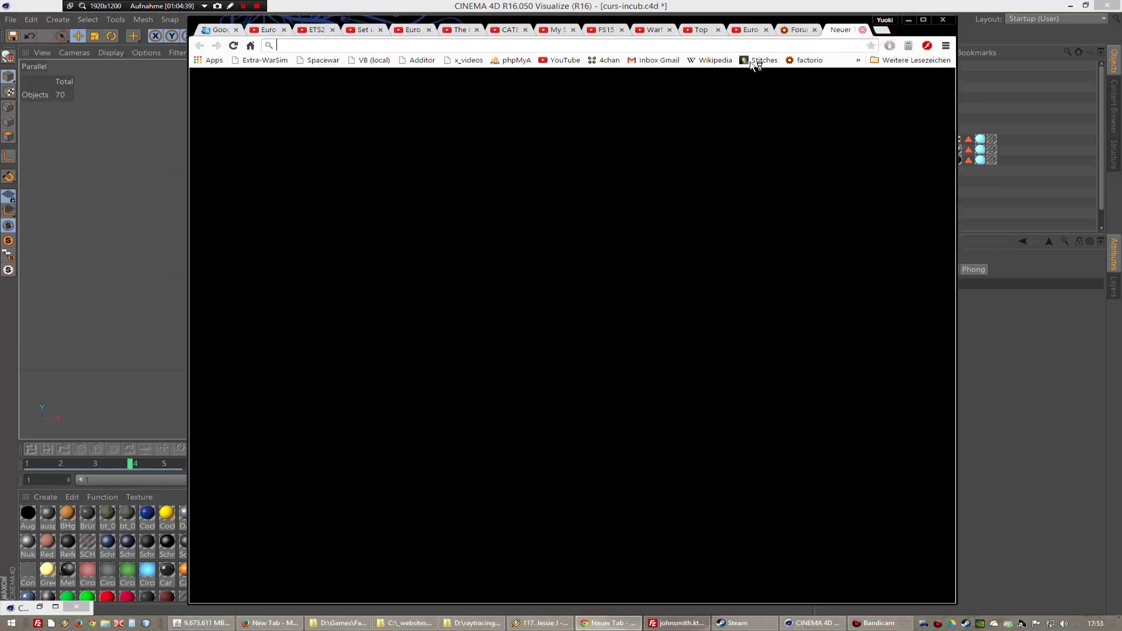
pyautogui.click(758, 61)
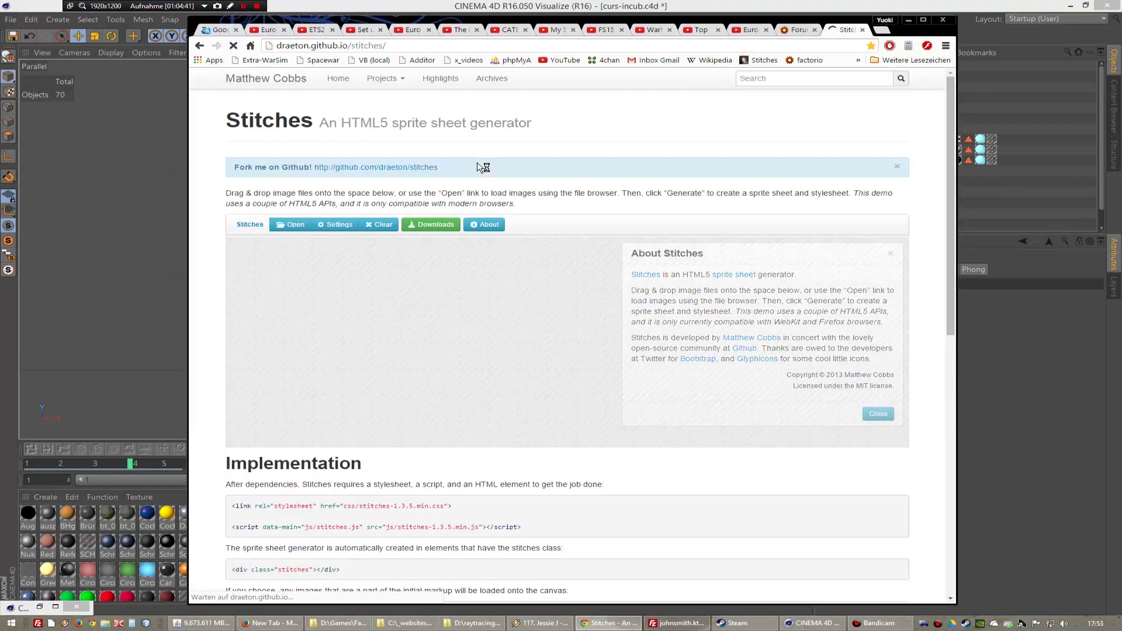
pyautogui.click(379, 227)
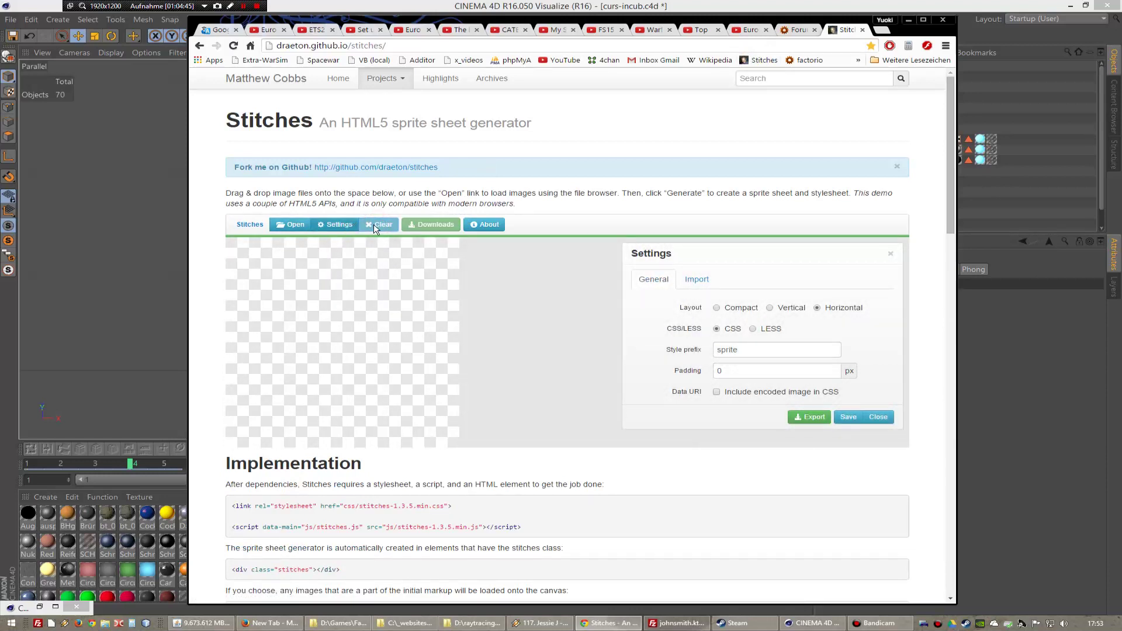
# - Browse to the raytracing\factorio\x-mod_support\curse_incub folder of rendered frames
pyautogui.click(299, 225)
pyautogui.moveTo(242, 375)
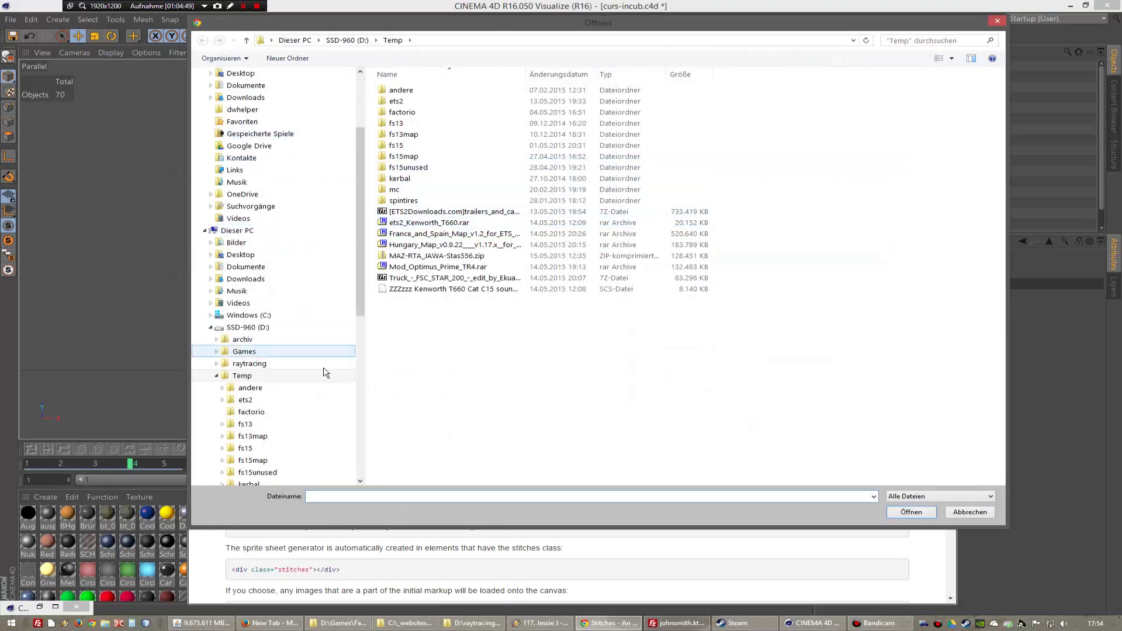
pyautogui.click(215, 378)
pyautogui.click(249, 364)
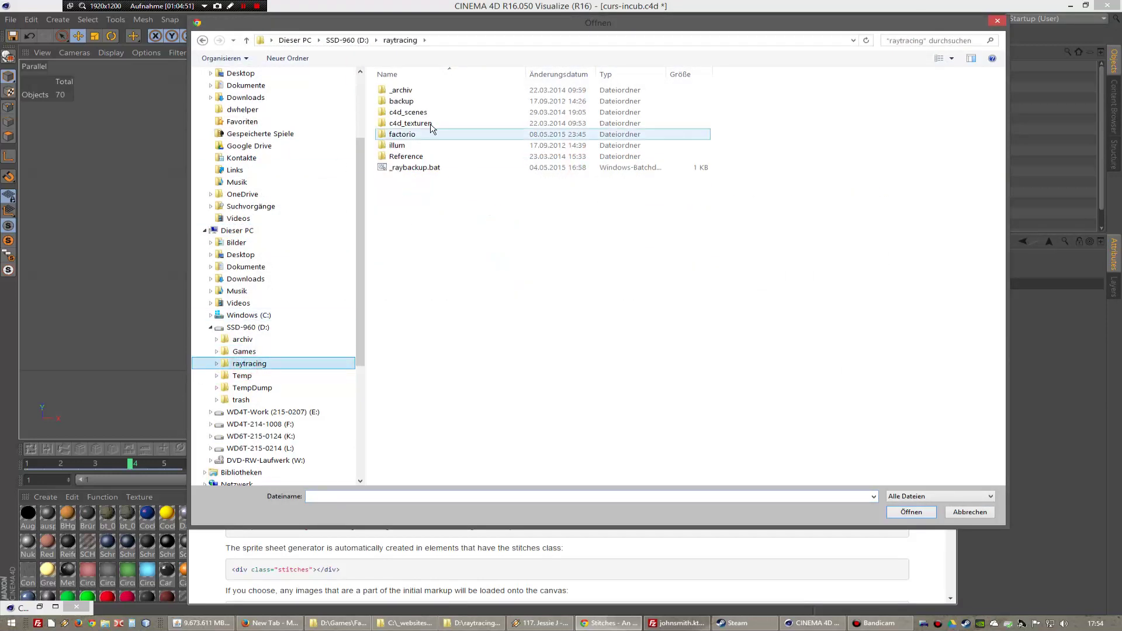
pyautogui.doubleClick(419, 136)
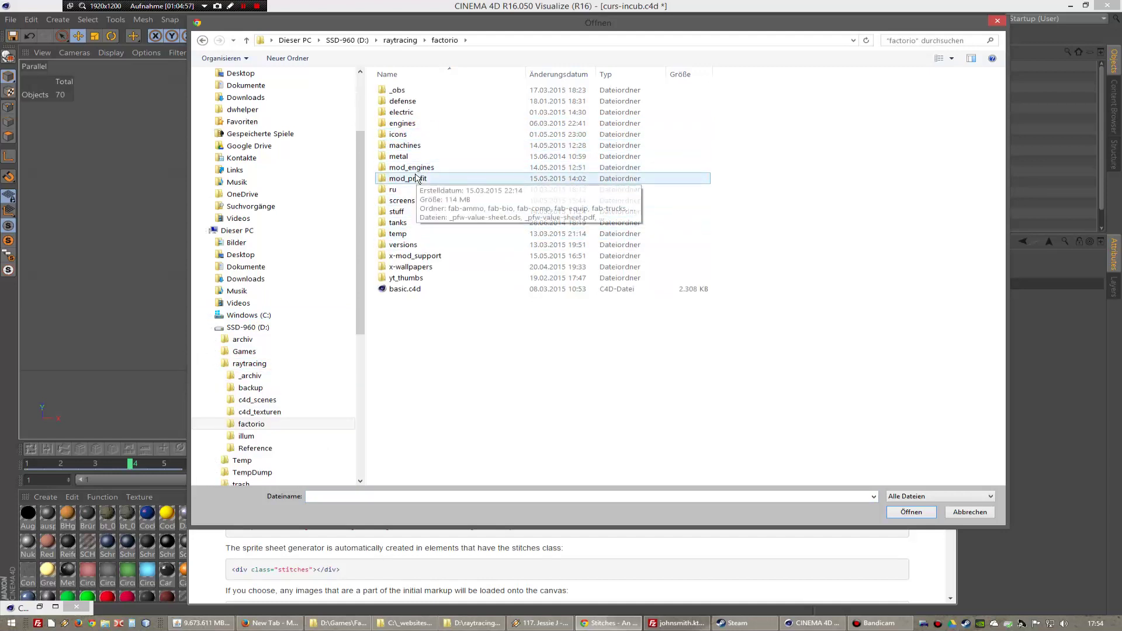
pyautogui.doubleClick(426, 257)
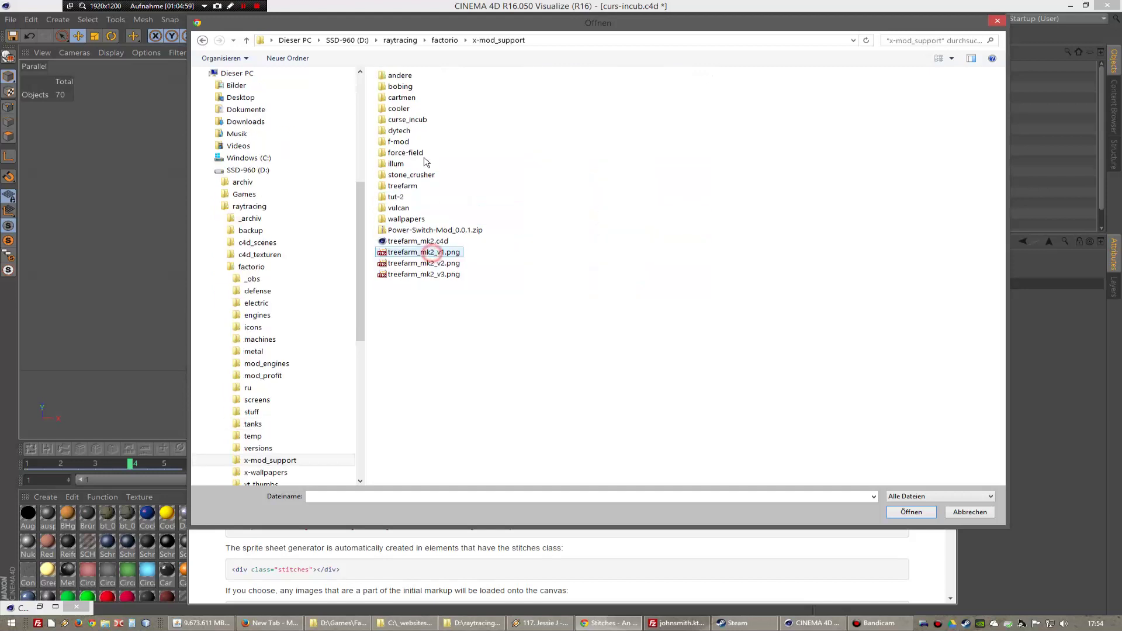
pyautogui.doubleClick(412, 120)
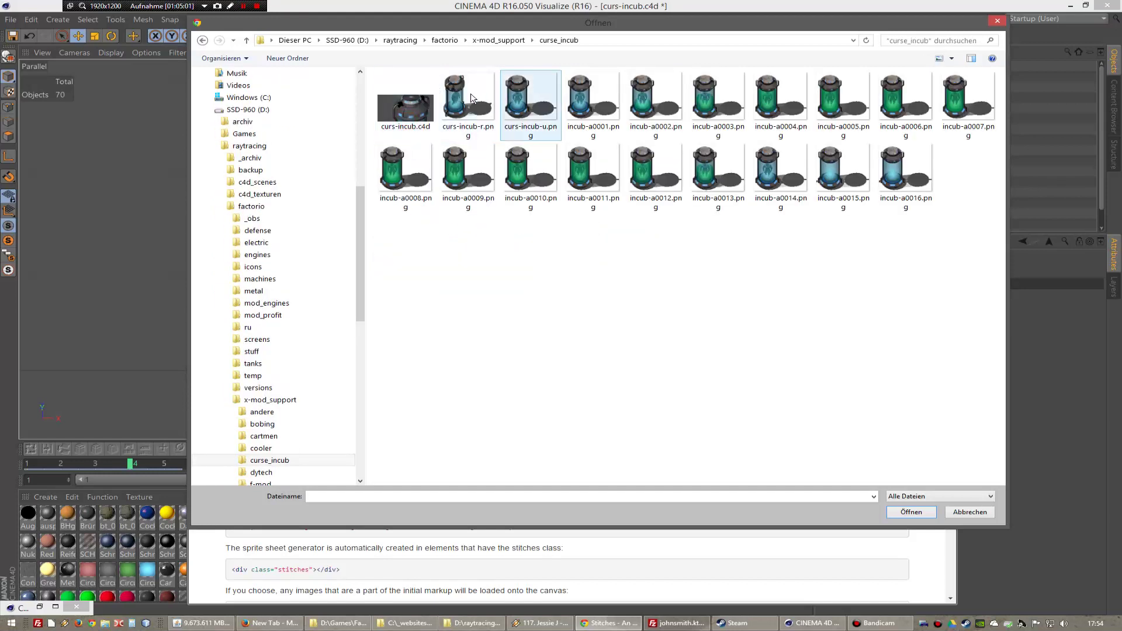
# - Select incub-a0001.png through incub-a0016.png and load them onto the canvas
pyautogui.click(494, 109)
pyautogui.keyDown('shift'); pyautogui.click(905, 172); pyautogui.keyUp('shift')
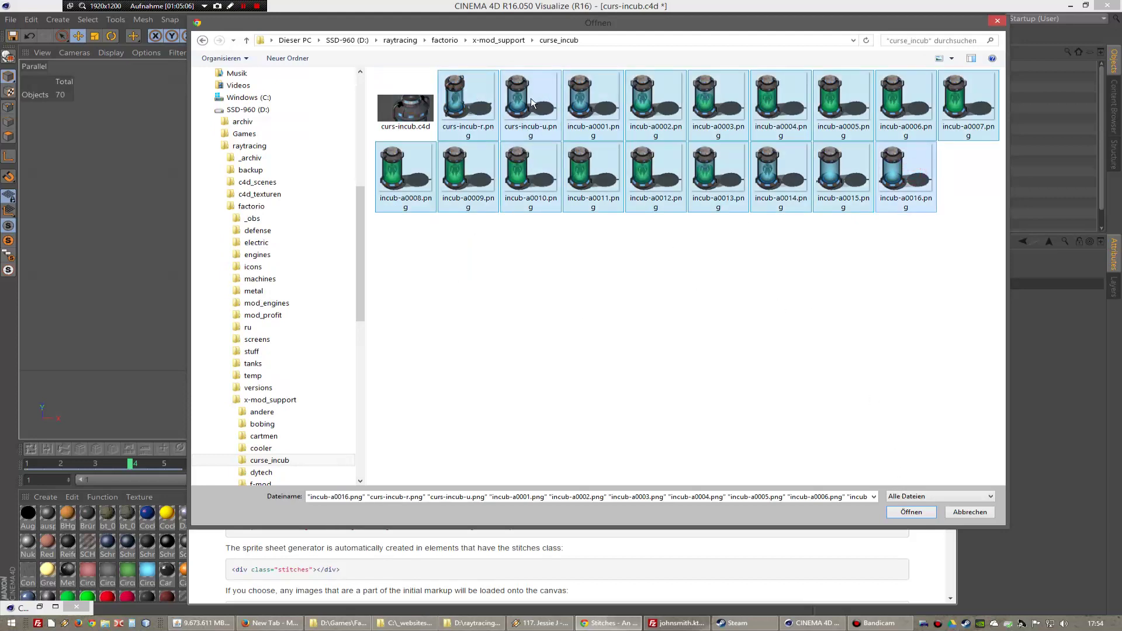
pyautogui.click(462, 102)
pyautogui.click(529, 102)
pyautogui.click(599, 97)
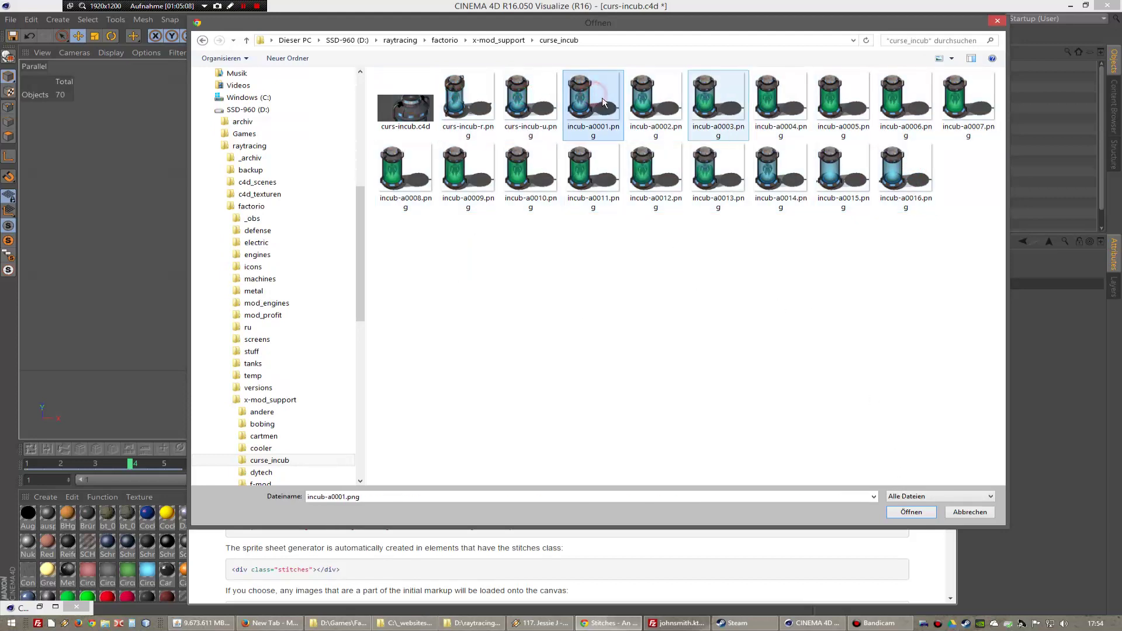
pyautogui.keyDown('shift'); pyautogui.click(903, 164); pyautogui.keyUp('shift')
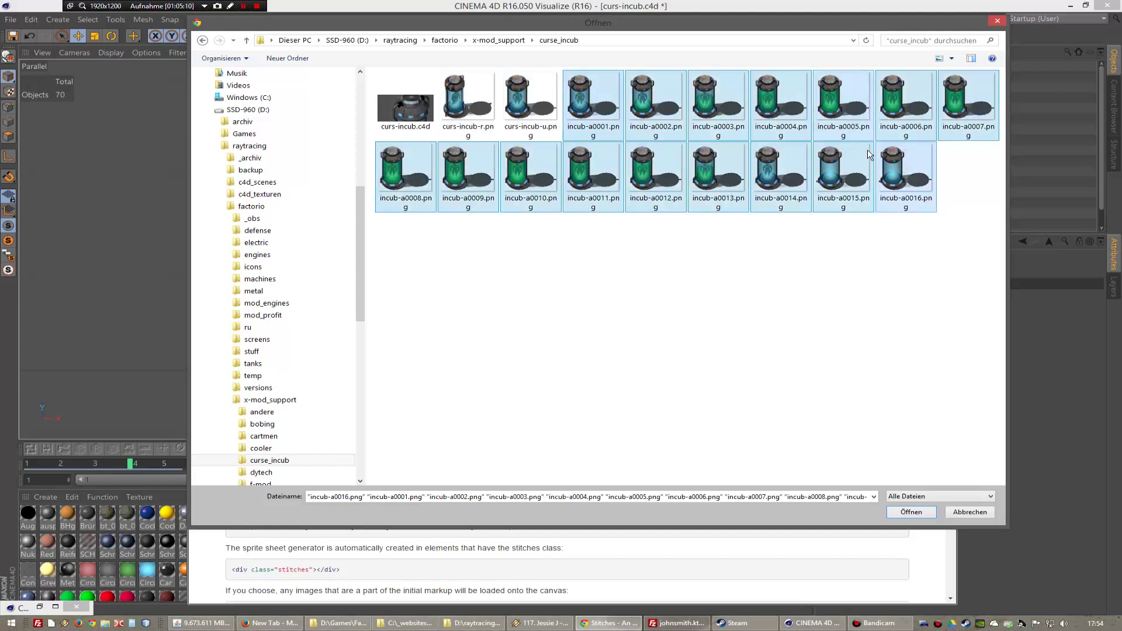
pyautogui.click(910, 513)
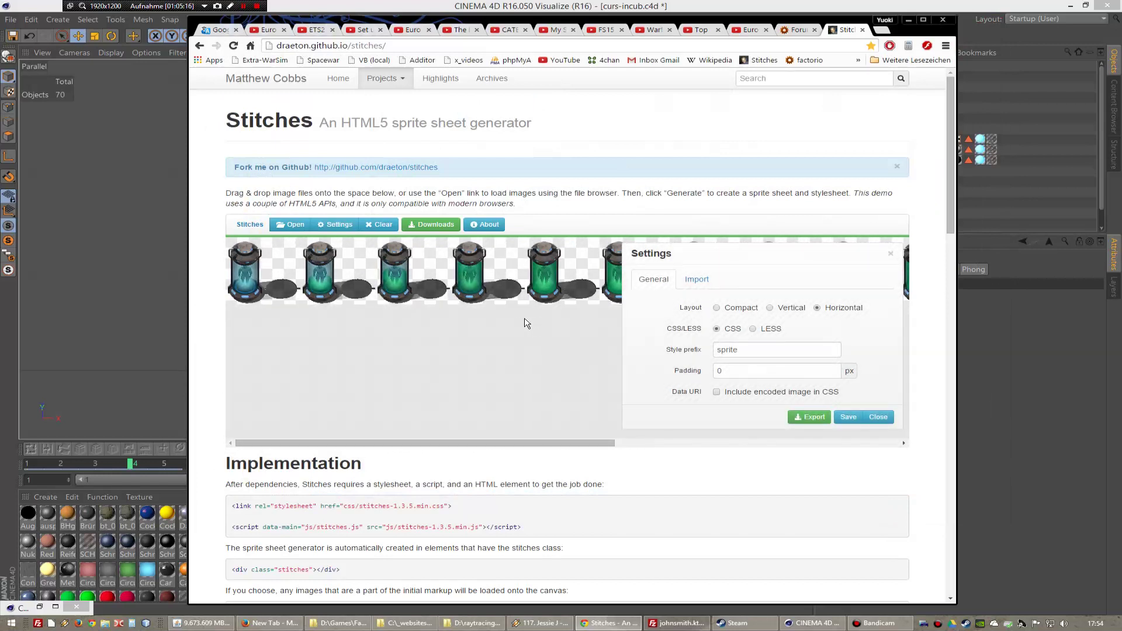
# - Download the spritesheet as incub-sheet.png into raytracing\factorio\x-mod_support\curse_incub
pyautogui.click(409, 226)
pyautogui.click(777, 370)
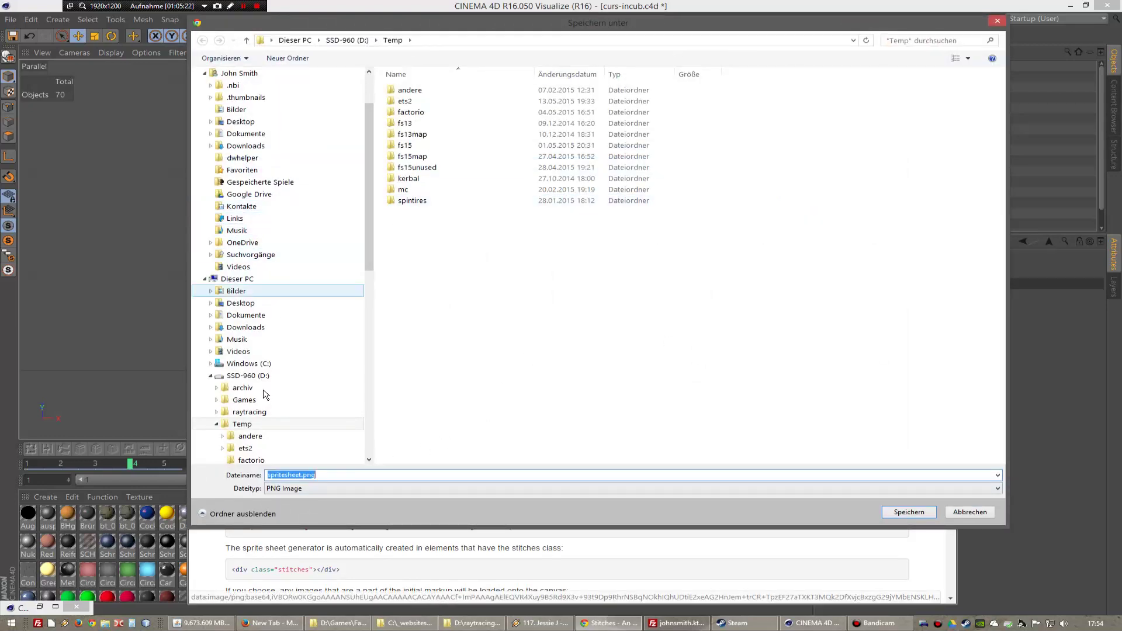
pyautogui.click(249, 412)
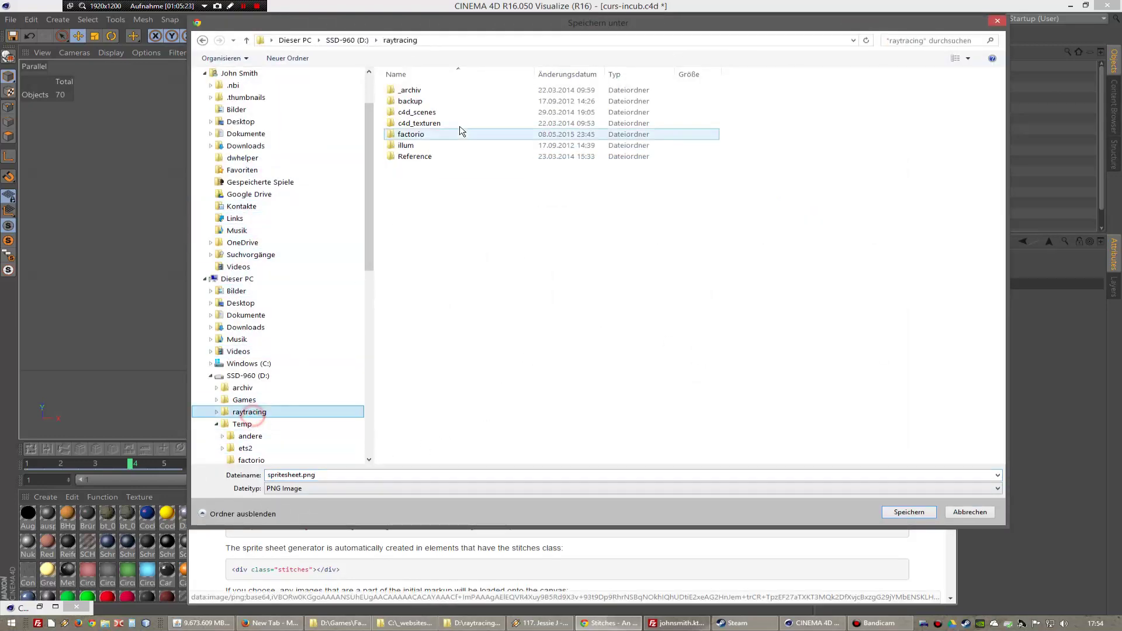
pyautogui.doubleClick(423, 136)
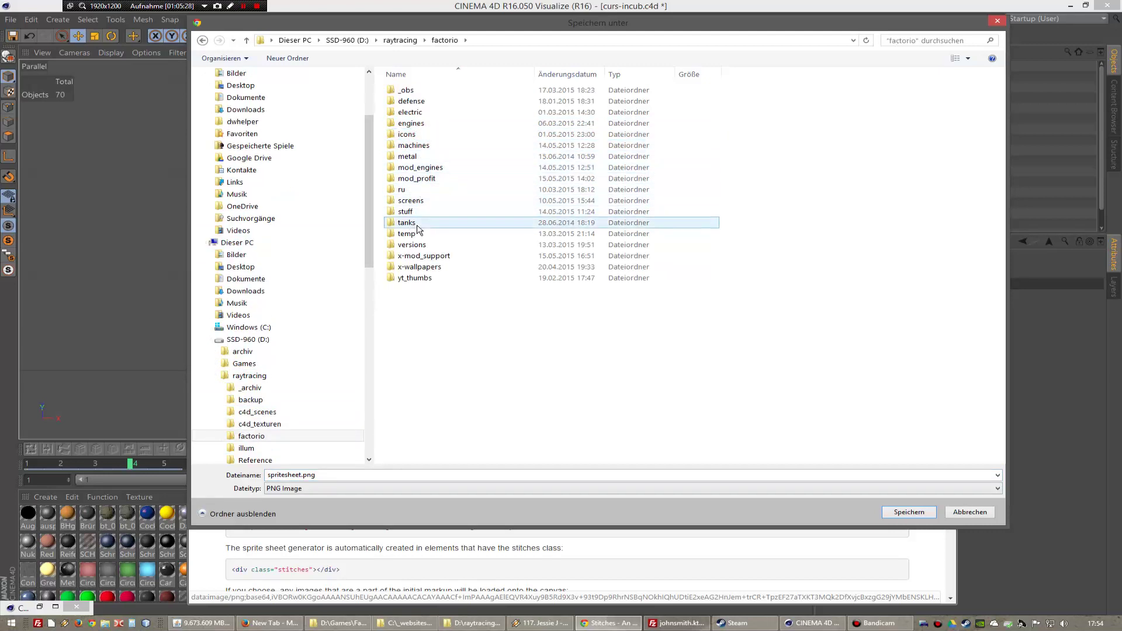
pyautogui.doubleClick(409, 255)
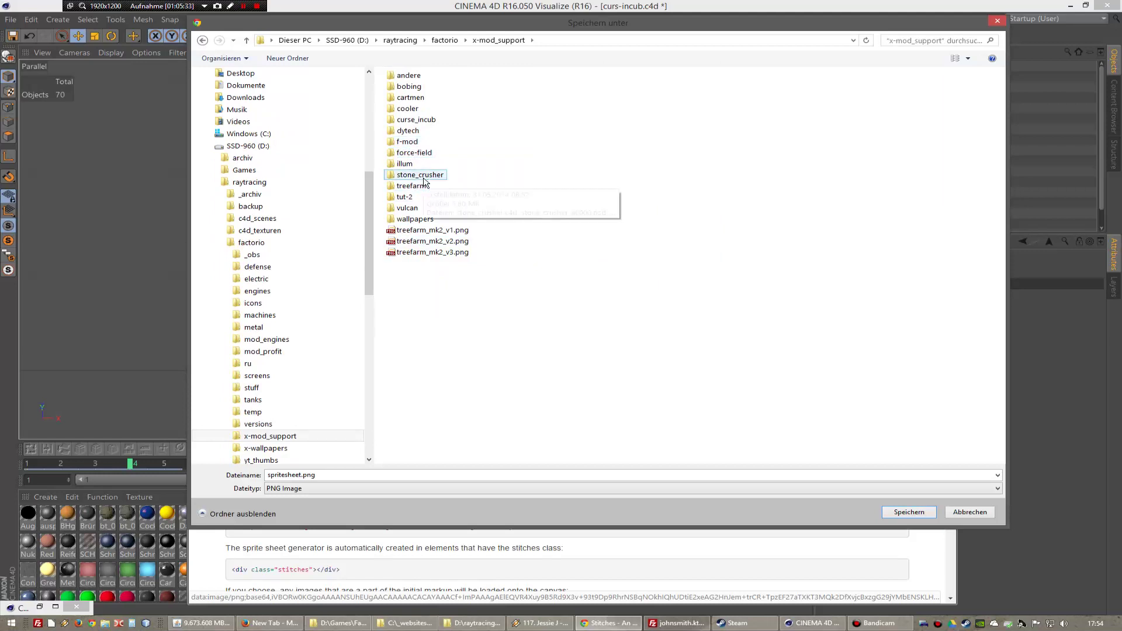
pyautogui.click(431, 122)
pyautogui.doubleClick(431, 122)
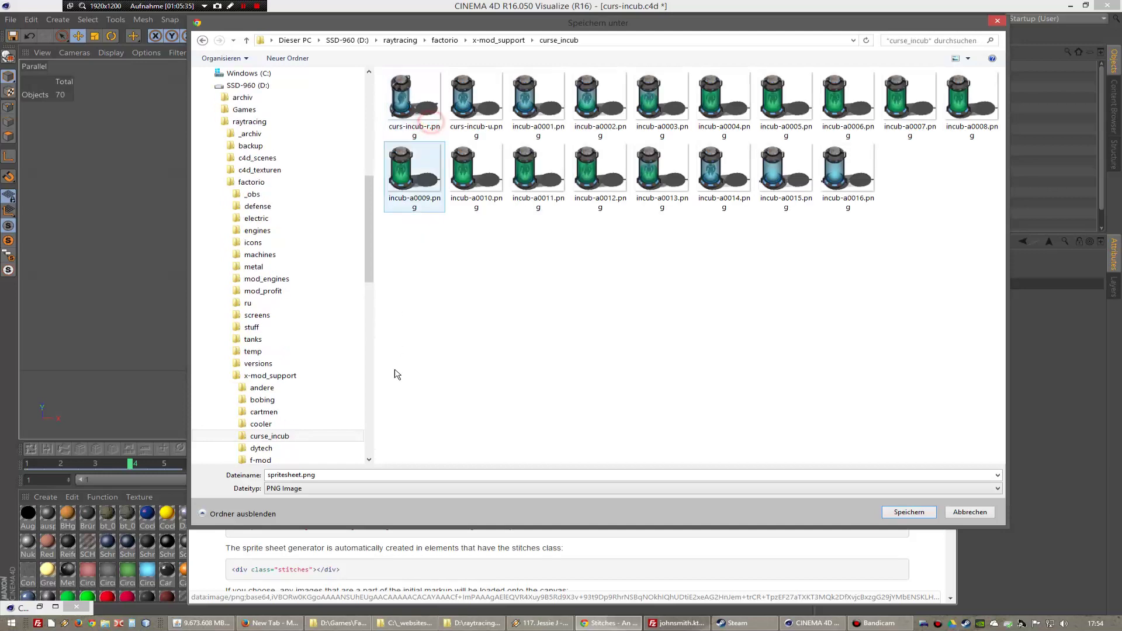
pyautogui.click(301, 474)
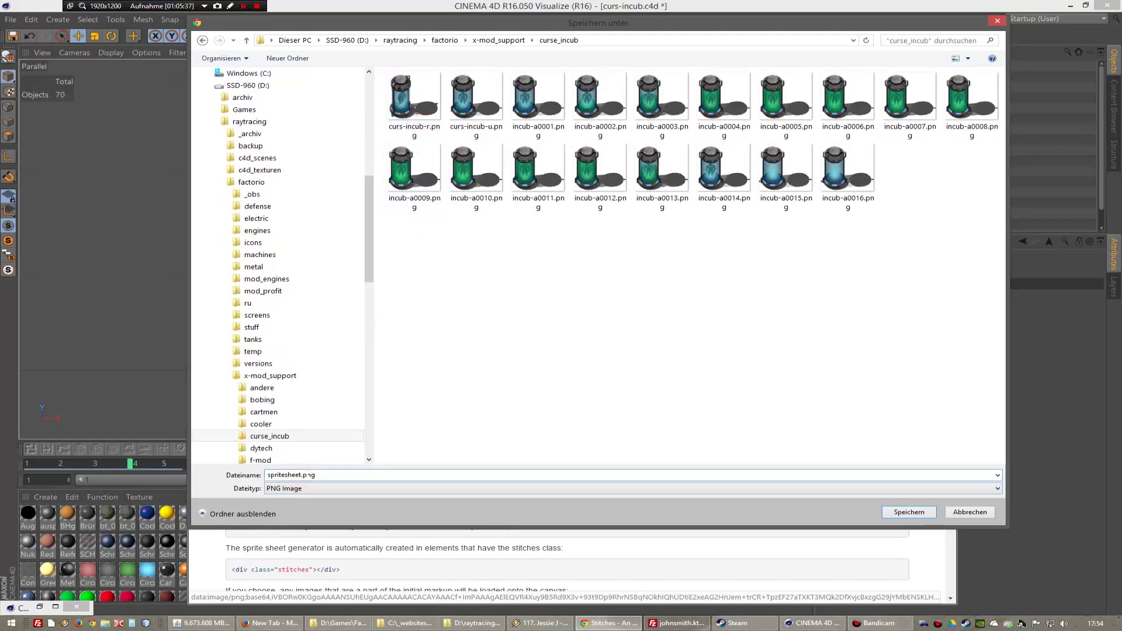
pyautogui.doubleClick(301, 475)
pyautogui.write('i')
pyautogui.press('Return')
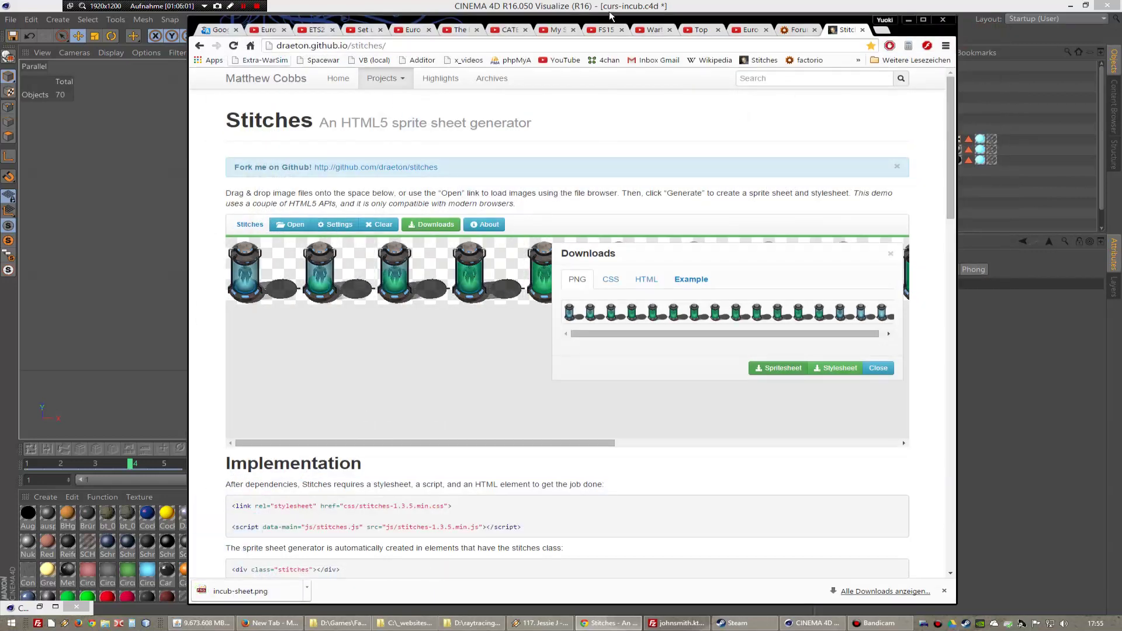
# - Copy curs-incub-r.png from the curse_incub folder
pyautogui.click(881, 31)
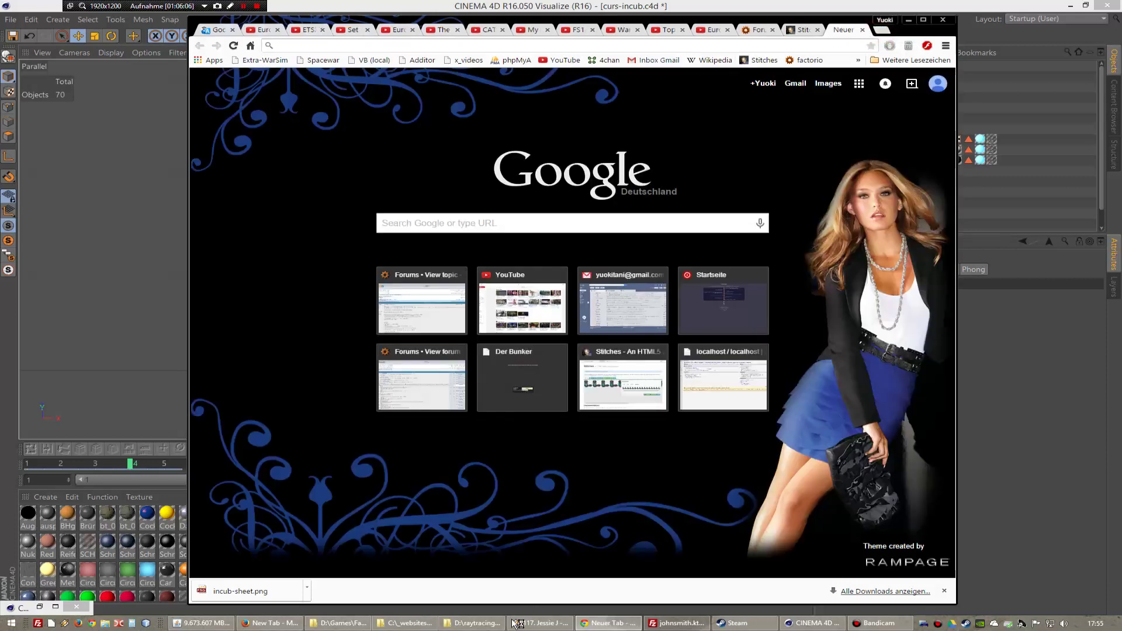
pyautogui.click(475, 623)
pyautogui.click(427, 81)
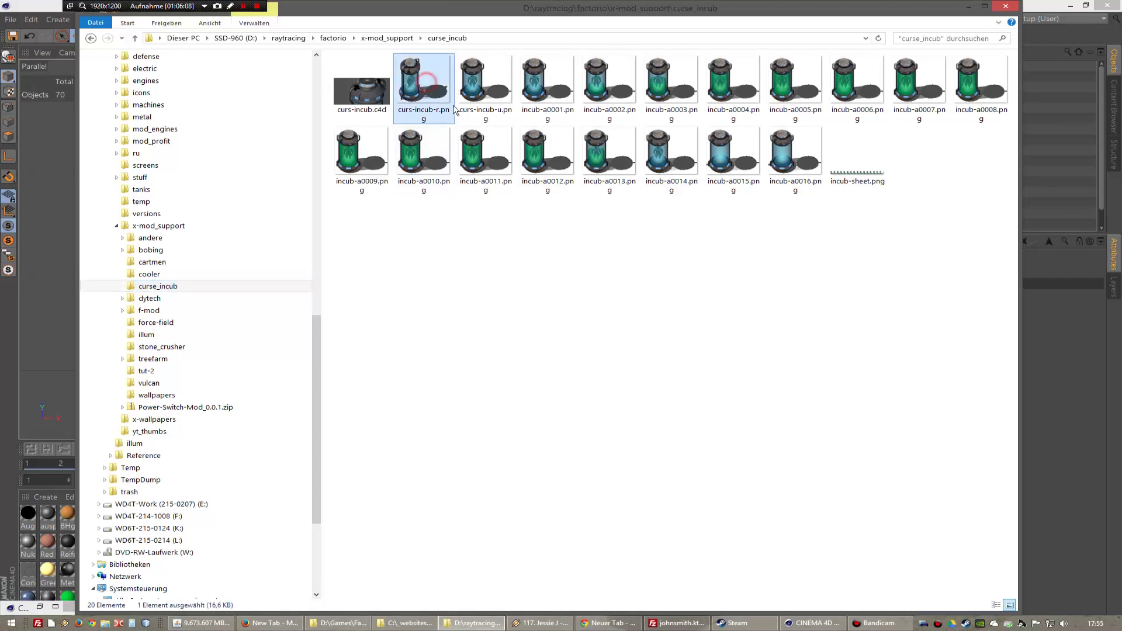
pyautogui.rightClick(418, 88)
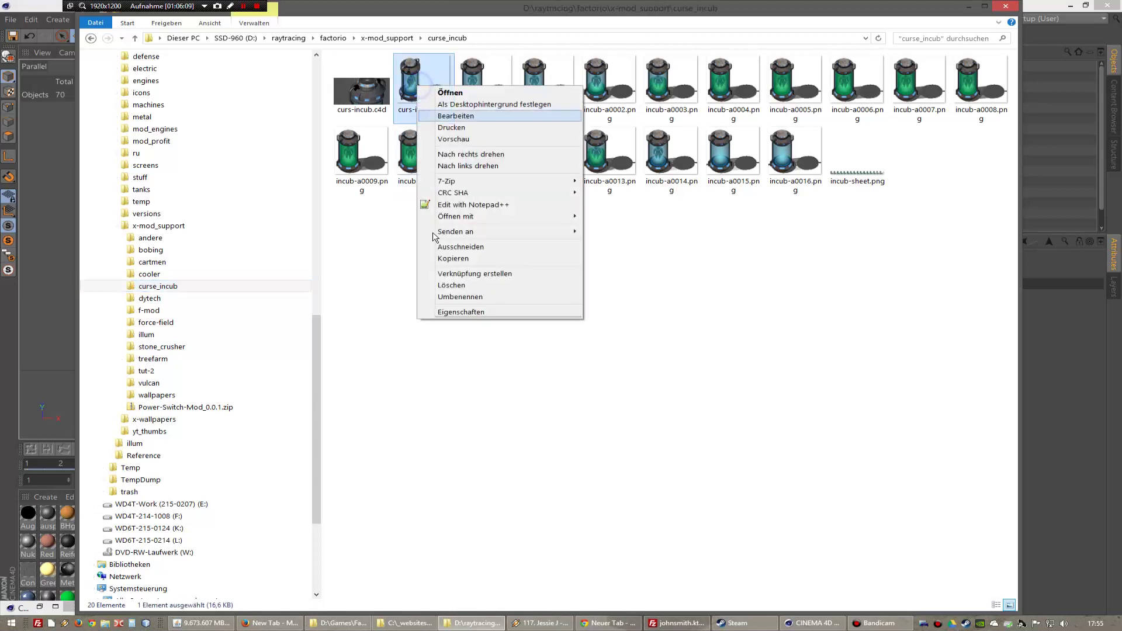
pyautogui.click(453, 259)
# - Paste curs-incub-r.png into C:\_websites\_htdocs\fpicshift and return to Chrome
pyautogui.moveTo(316, 329); pyautogui.dragTo(320, 133)
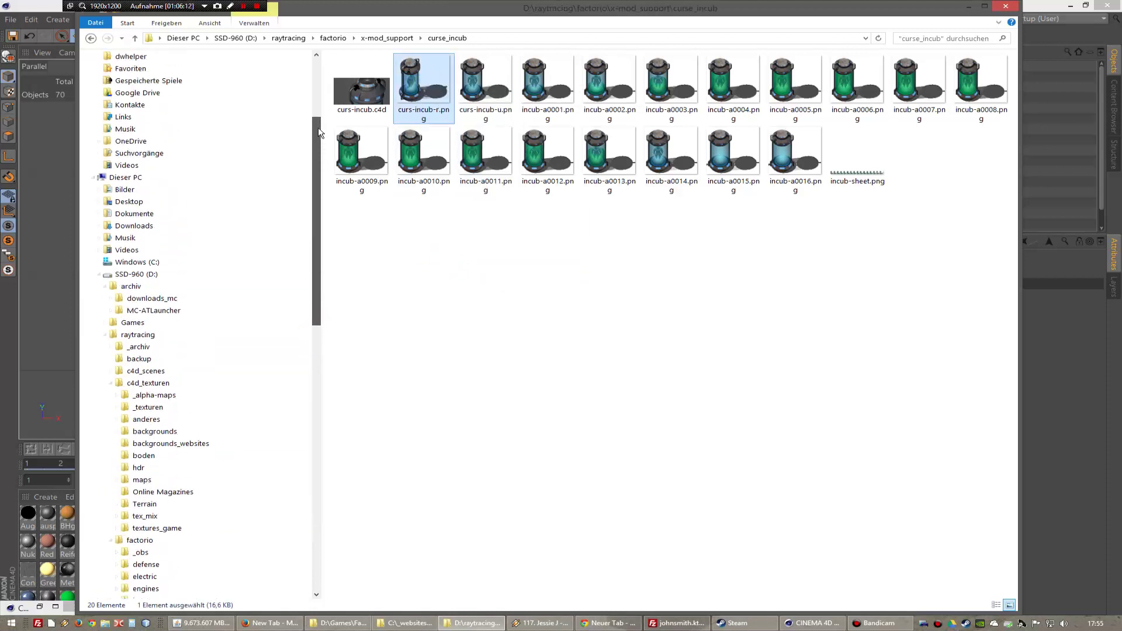
pyautogui.moveTo(137, 262)
pyautogui.click(99, 262)
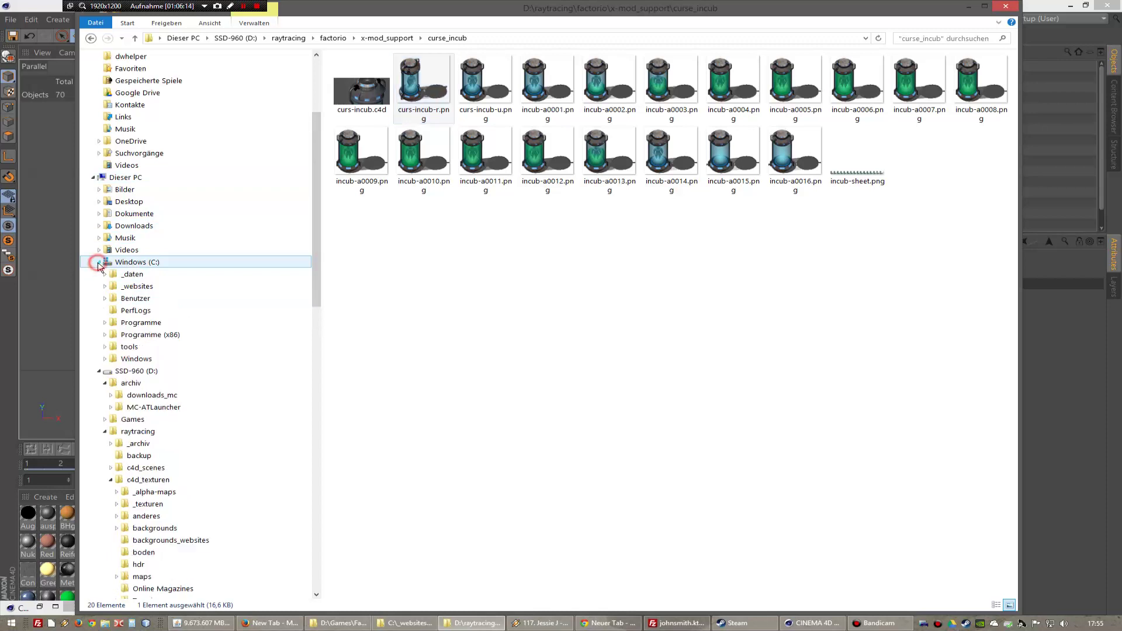
pyautogui.click(123, 286)
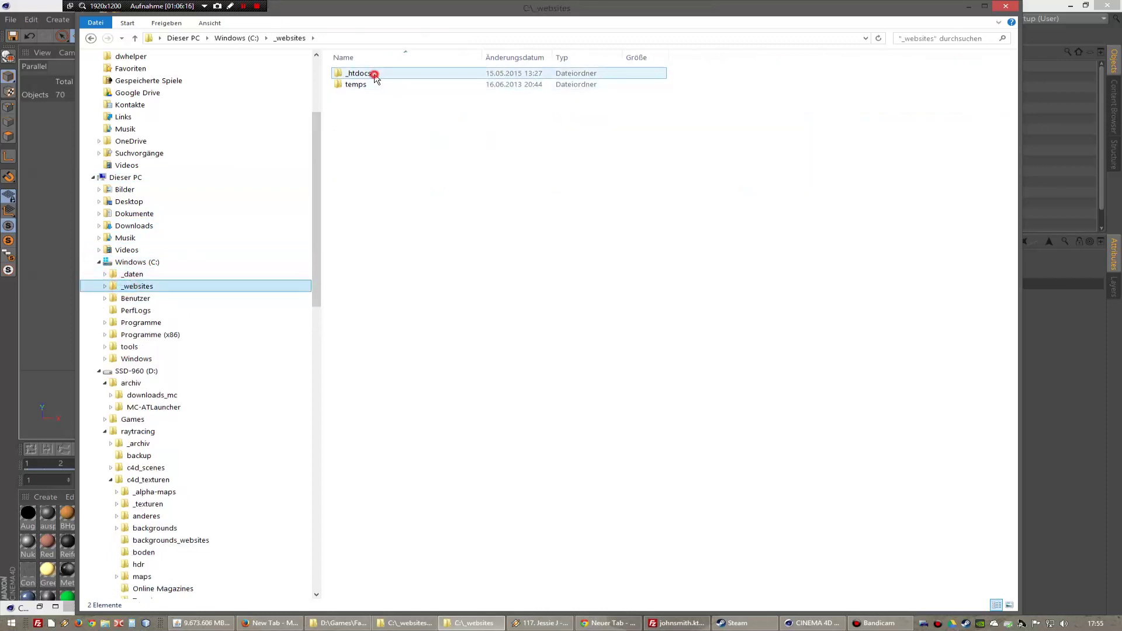
pyautogui.doubleClick(369, 74)
pyautogui.doubleClick(371, 119)
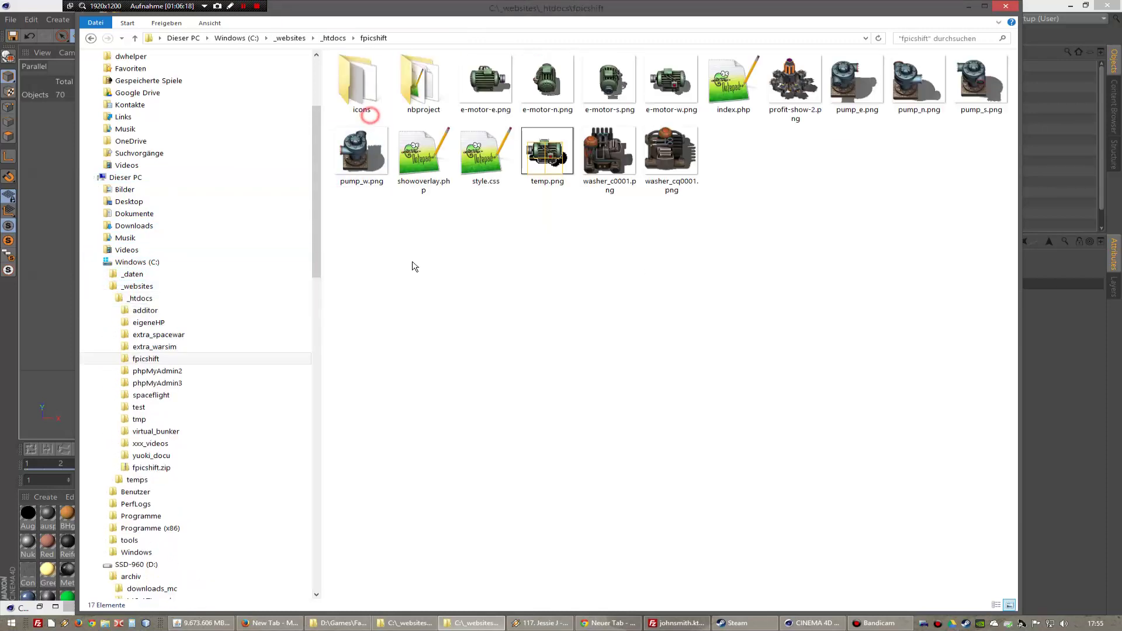
pyautogui.rightClick(431, 333)
pyautogui.click(481, 406)
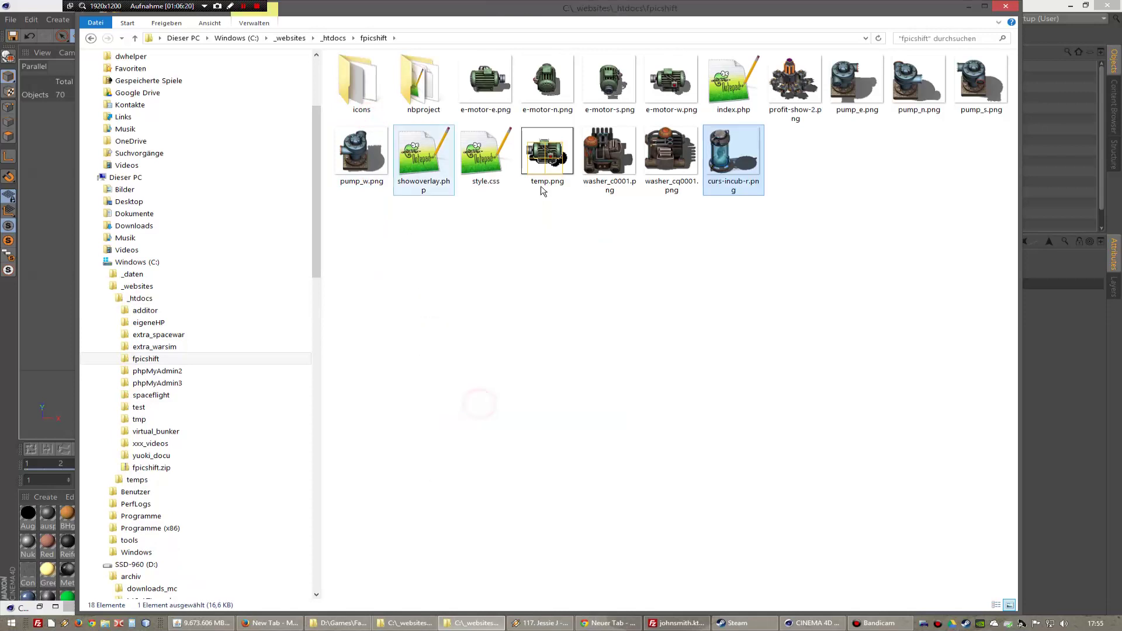
pyautogui.press('F2')
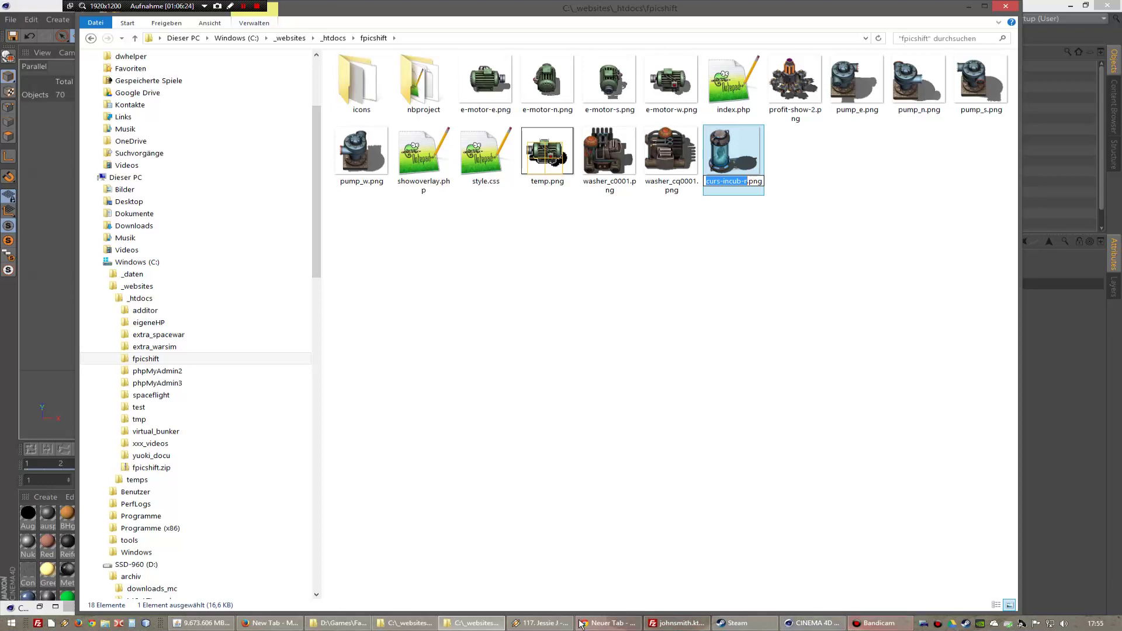
pyautogui.click(608, 623)
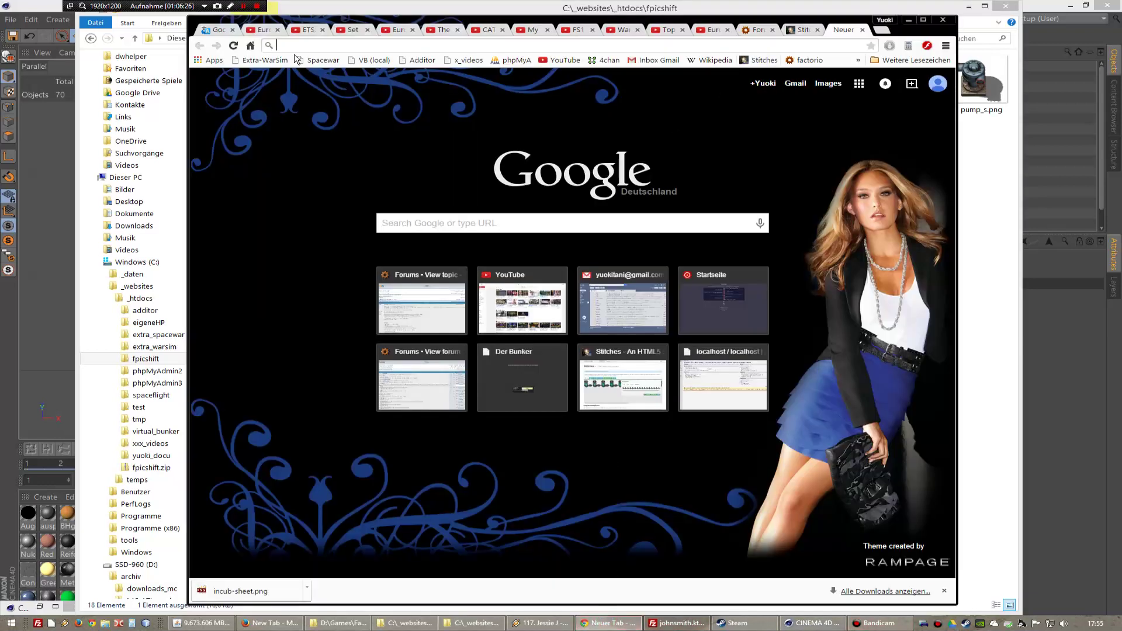
# - Try reloading the local Additor summe page, which fails to load
pyautogui.click(417, 60)
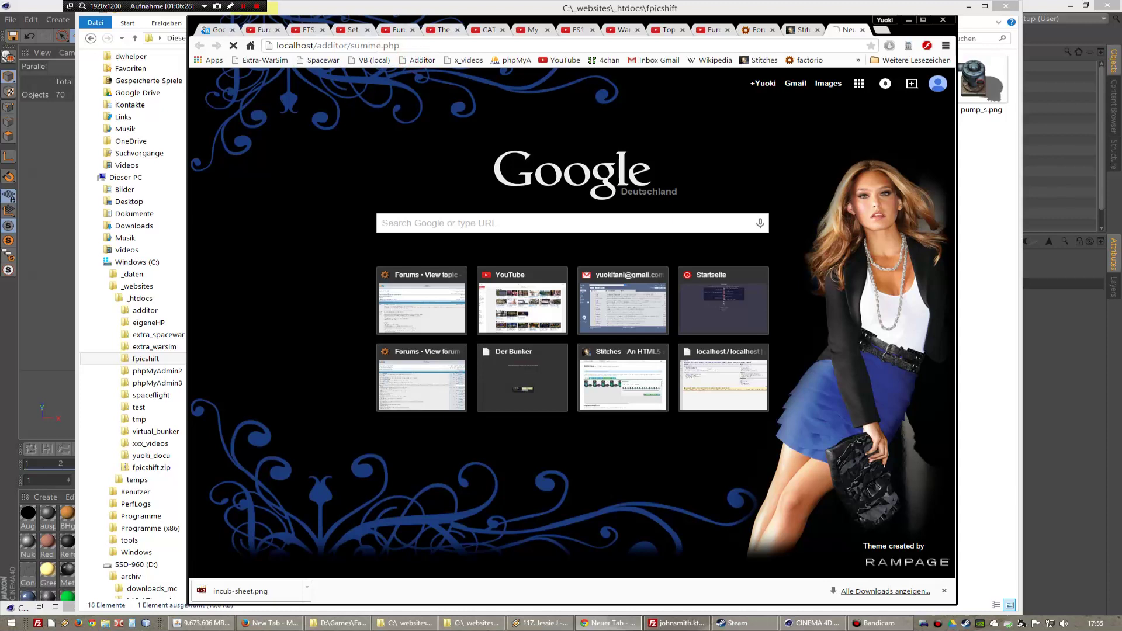
pyautogui.click(331, 47)
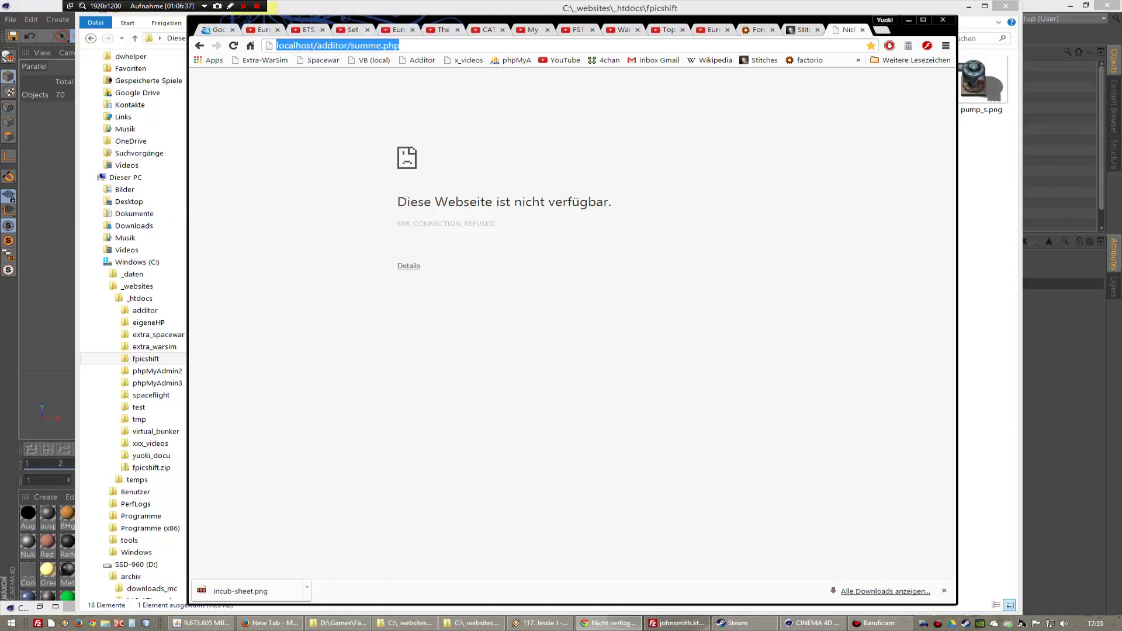
pyautogui.press('Return')
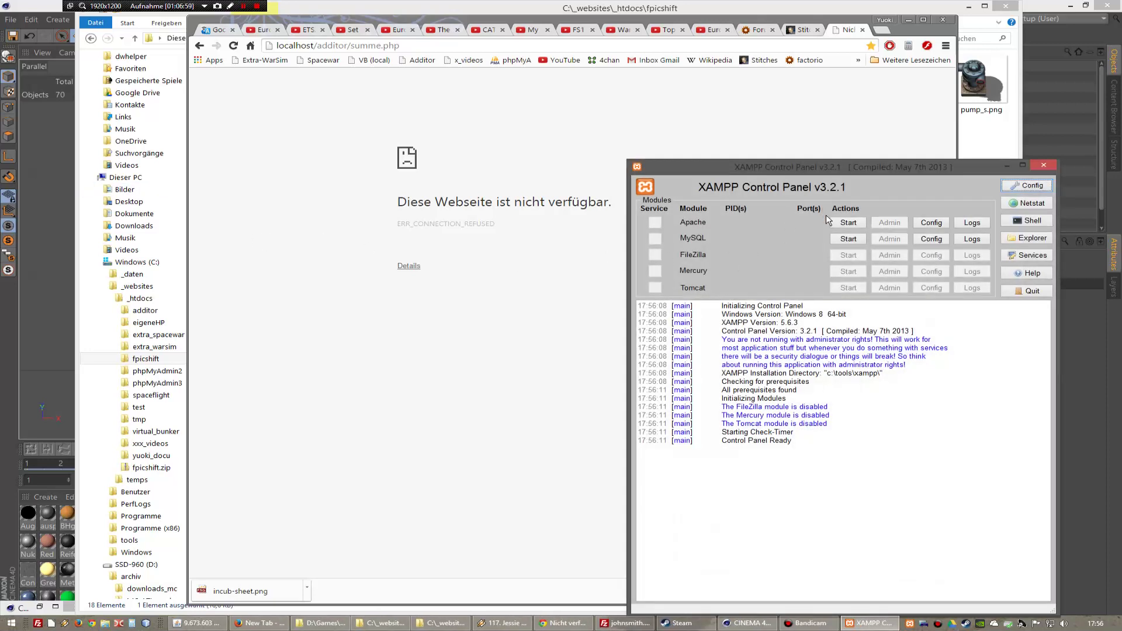
# - Start Apache in XAMPP Control Panel and return to Chrome's address bar
pyautogui.click(845, 223)
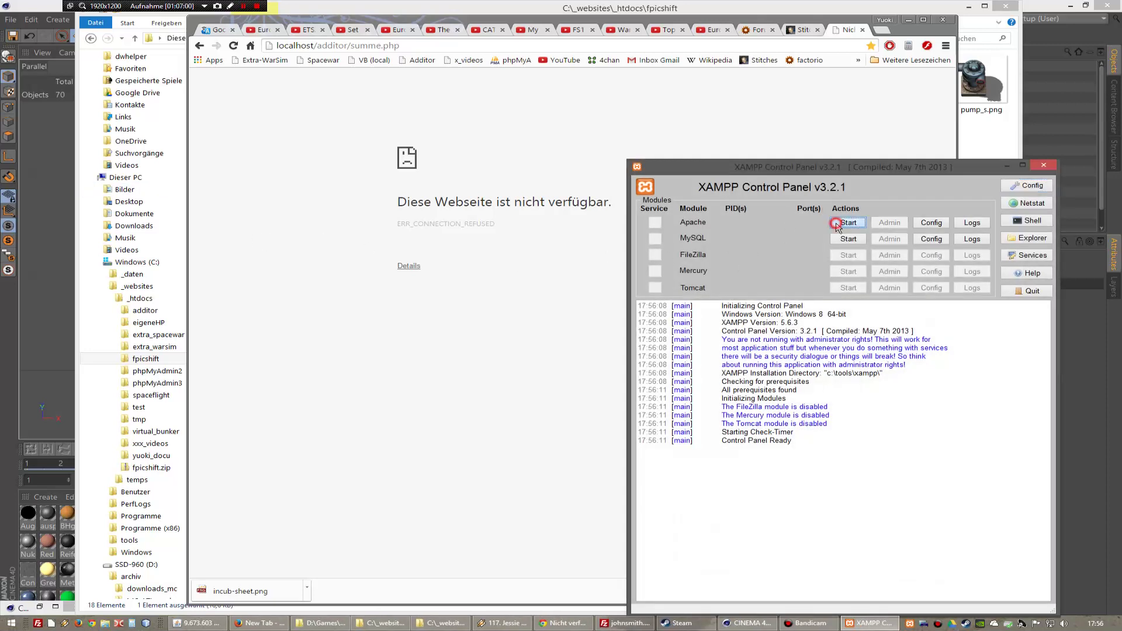
pyautogui.click(1007, 166)
pyautogui.click(413, 46)
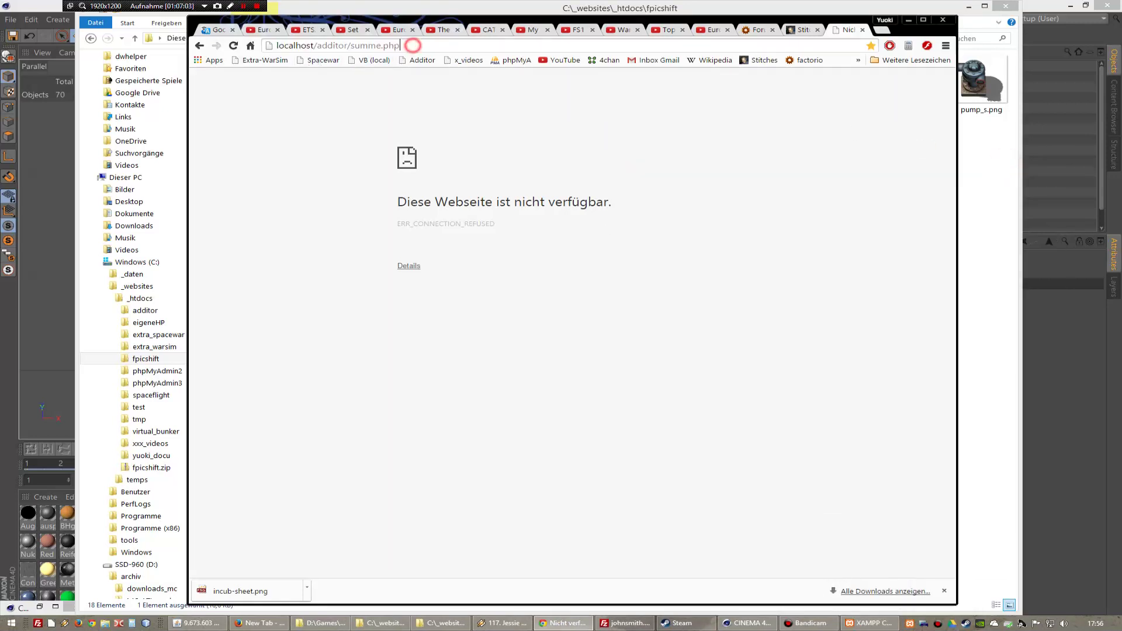
pyautogui.moveTo(412, 46); pyautogui.dragTo(316, 46)
# - Go to localhost/fpicshift and reset the grid settings for the current sprite
pyautogui.write('fpicshift')
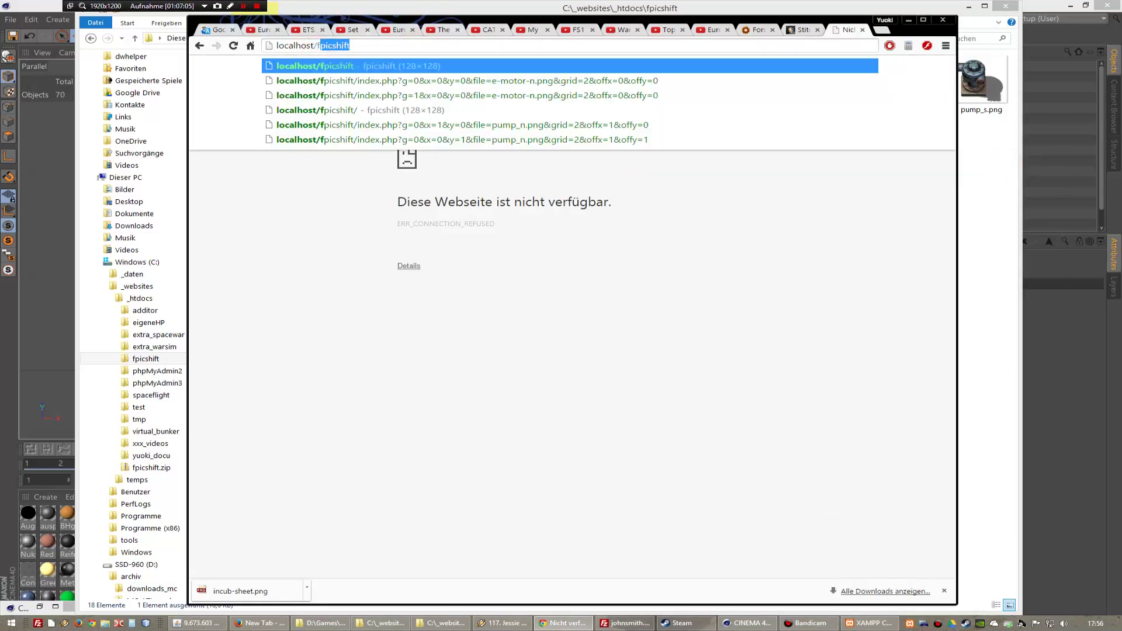
pyautogui.press('Return')
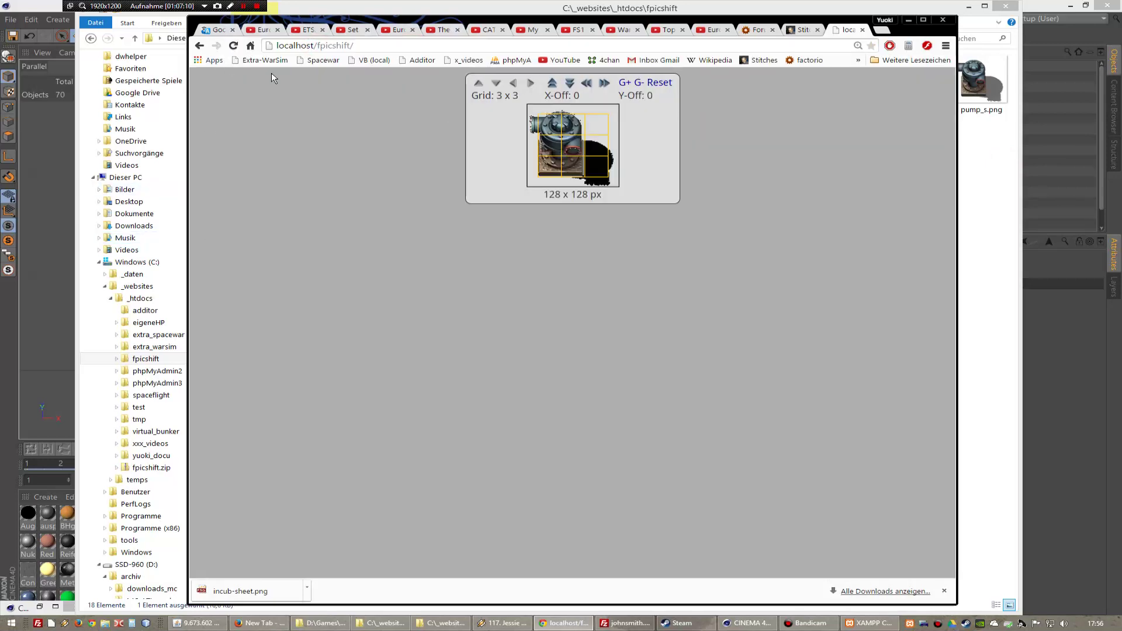
pyautogui.click(364, 47)
pyautogui.click(660, 83)
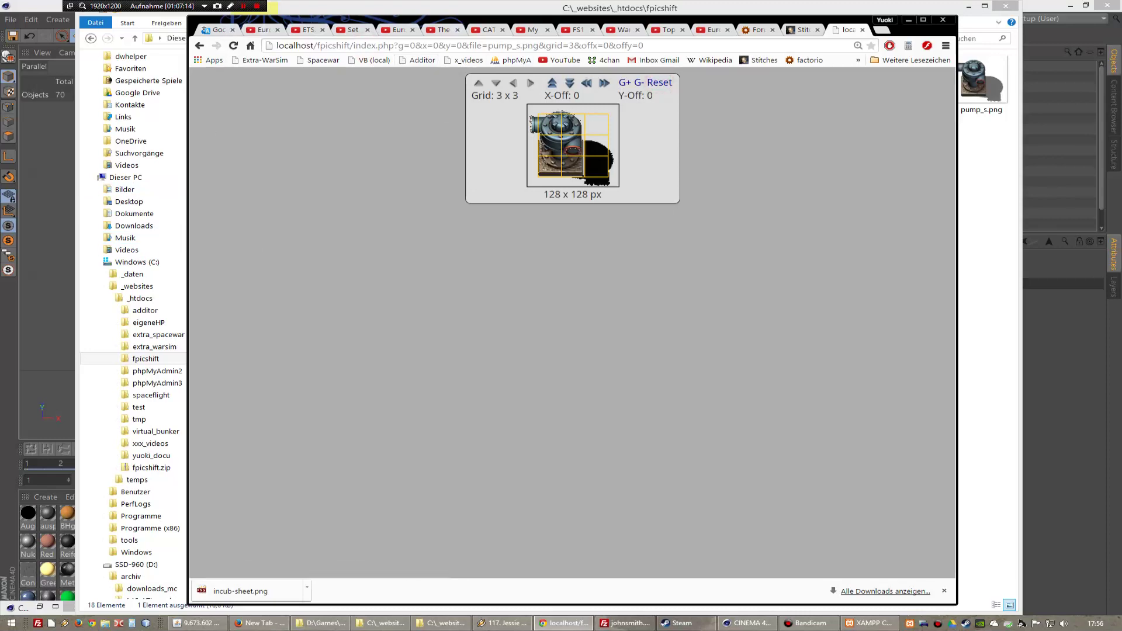
pyautogui.click(490, 46)
# - Check the incubator file name in Explorer and swap pump_s for curs-incub-r in the URL
pyautogui.click(978, 250)
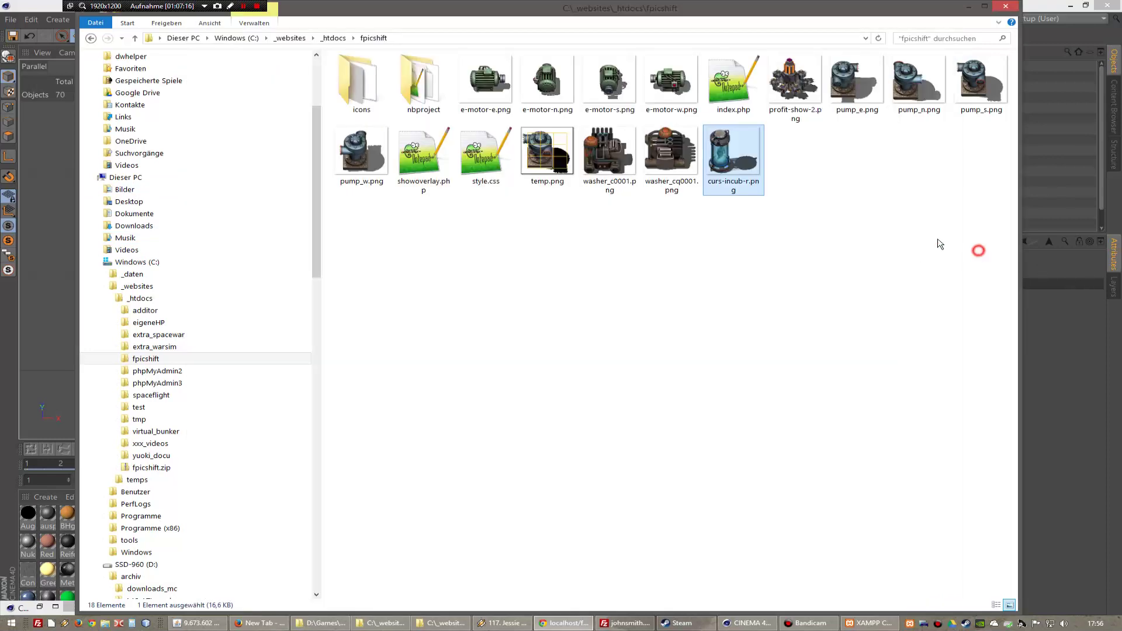
pyautogui.click(760, 165)
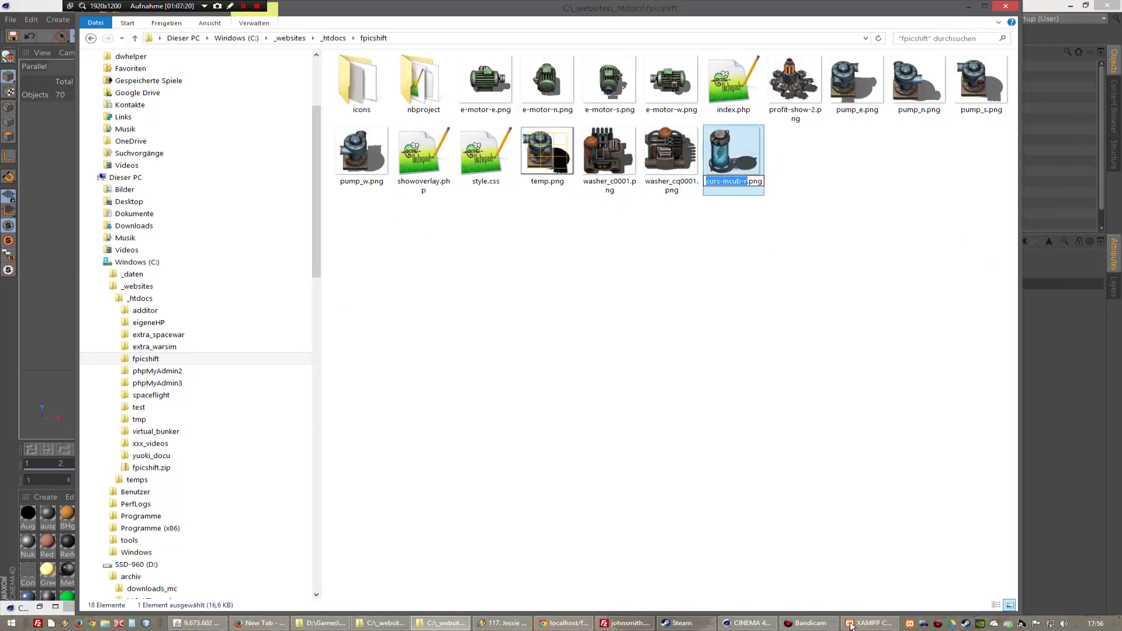
pyautogui.click(565, 623)
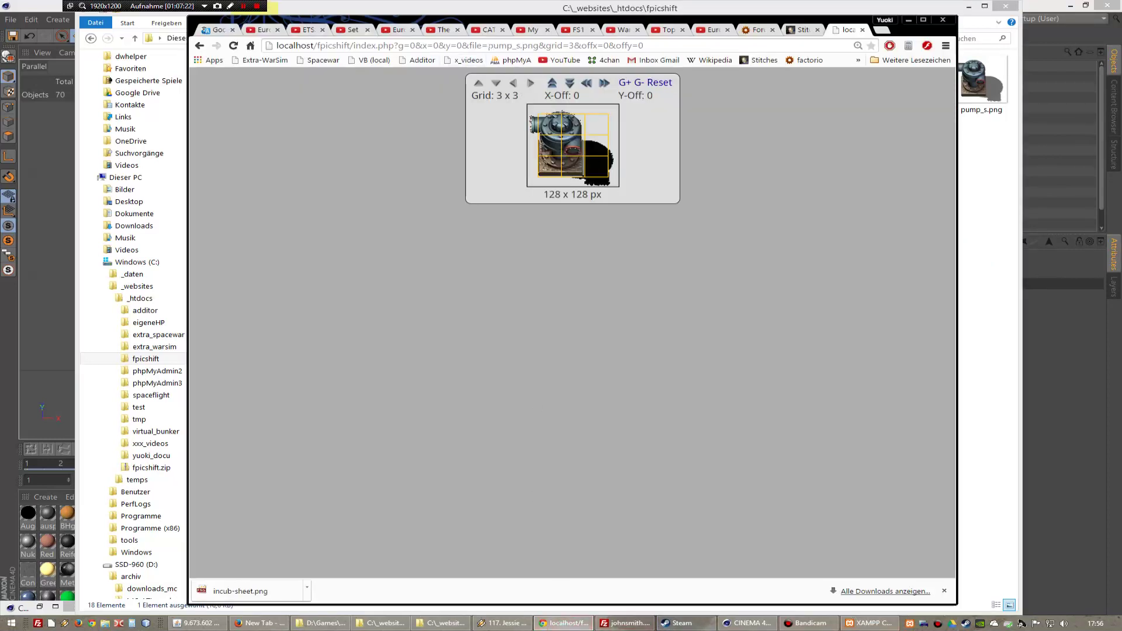
pyautogui.moveTo(488, 45); pyautogui.dragTo(516, 45)
pyautogui.write('curs-incub-r')
pyautogui.press('Return')
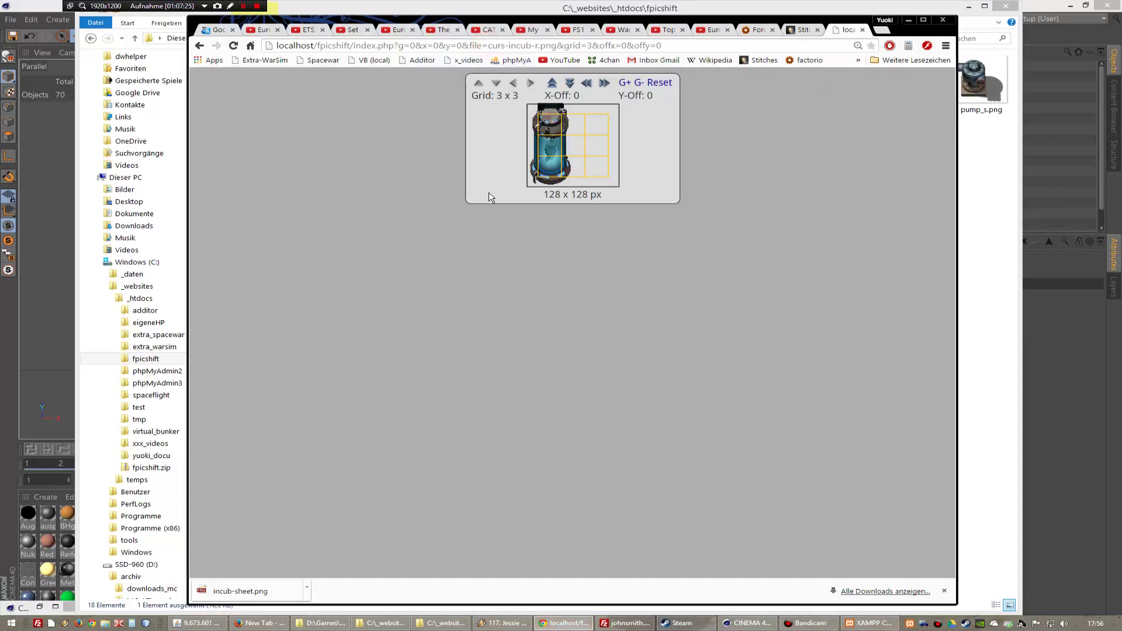
# - Shift the grid to X-Off 0.5 and Y-Off -0.38 with the arrow buttons
pyautogui.click(797, 203)
pyautogui.keyDown('ctrl'); pyautogui.scroll(2, 702, 163); pyautogui.keyUp('ctrl')
pyautogui.keyDown('ctrl'); pyautogui.scroll(5, 702, 158); pyautogui.keyUp('ctrl')
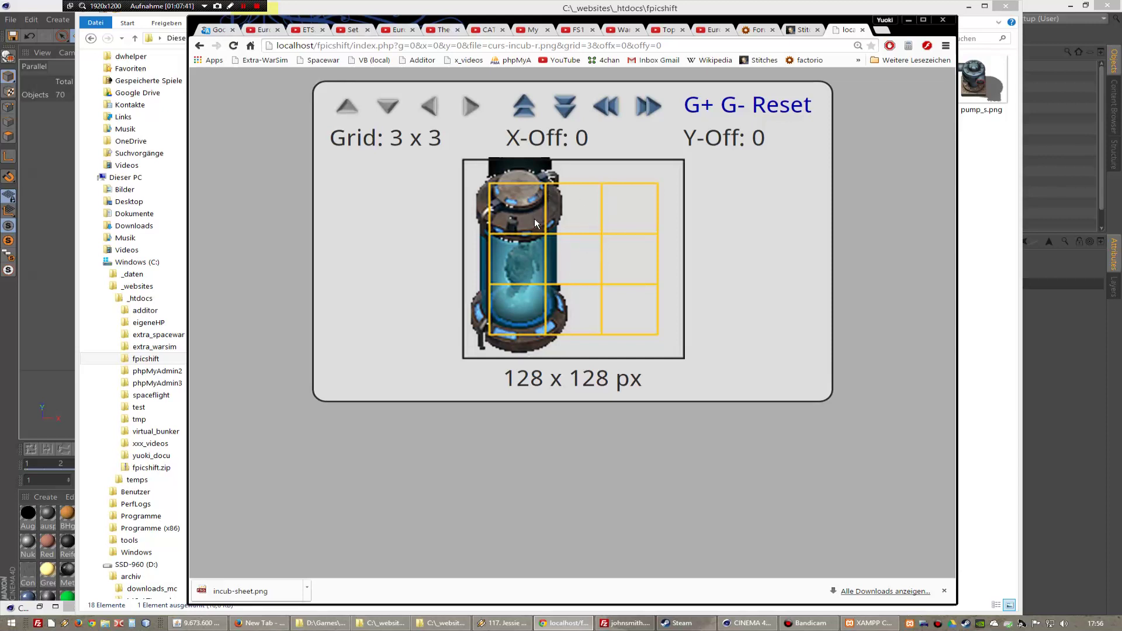
pyautogui.click(606, 108)
pyautogui.click(606, 108)
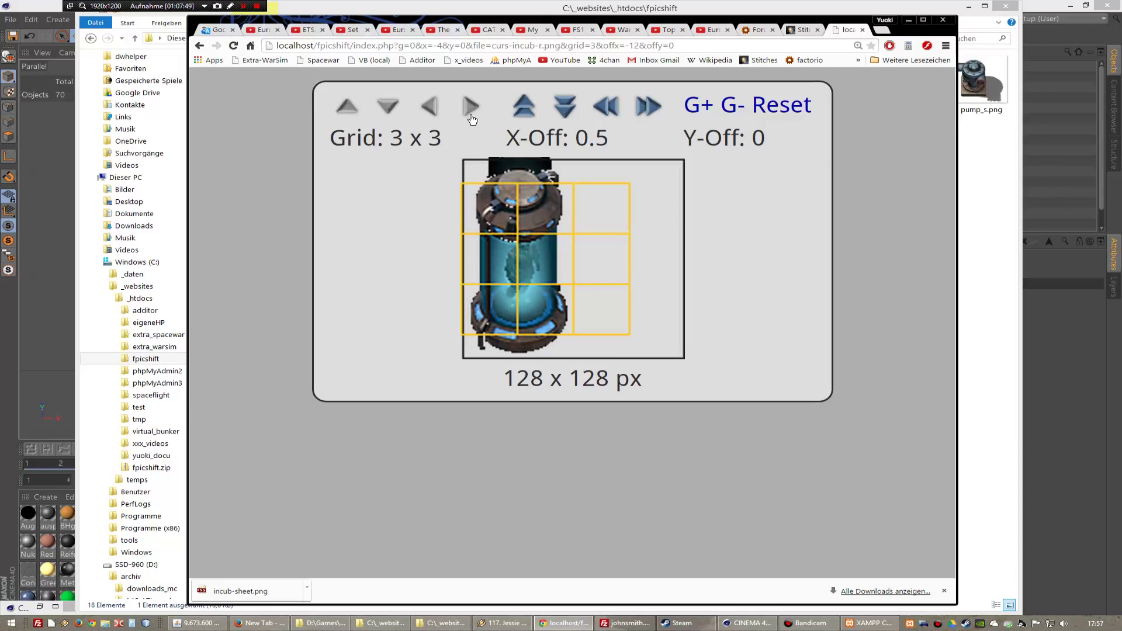
pyautogui.click(565, 108)
pyautogui.click(564, 108)
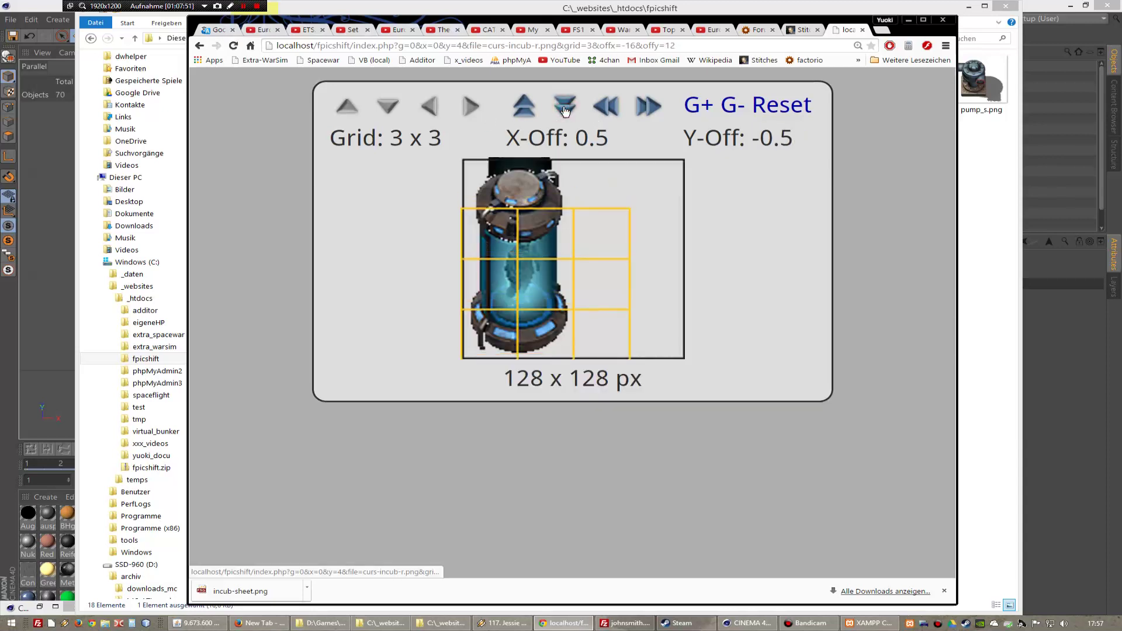
pyautogui.click(524, 107)
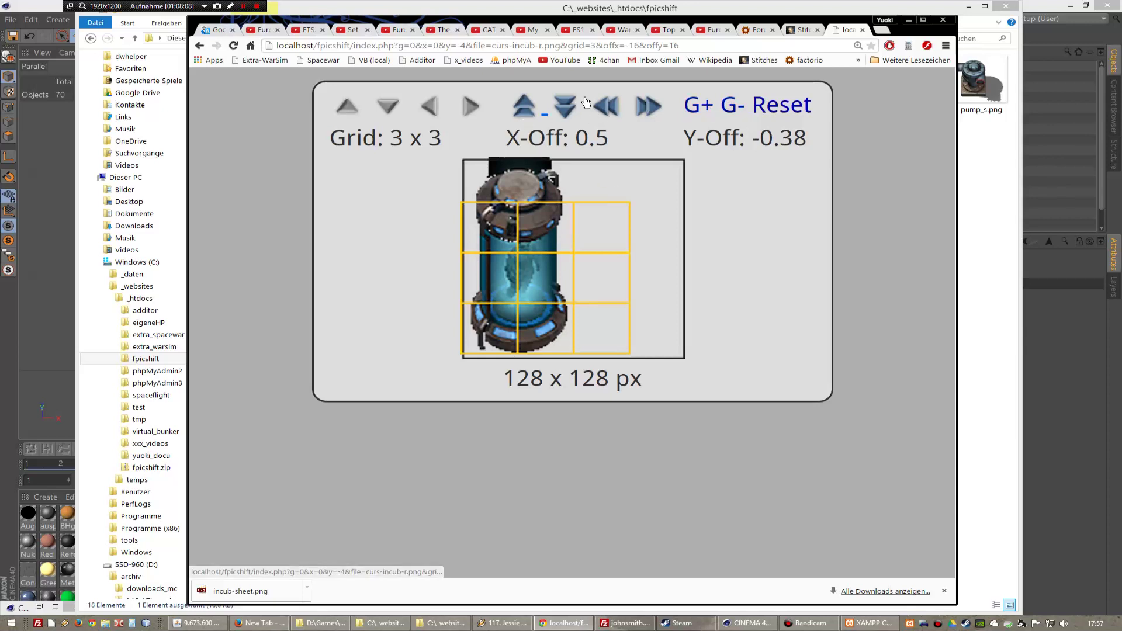
# - Move the grid left to X-Off 0.88, then back right to X-Off 0.38
pyautogui.click(606, 106)
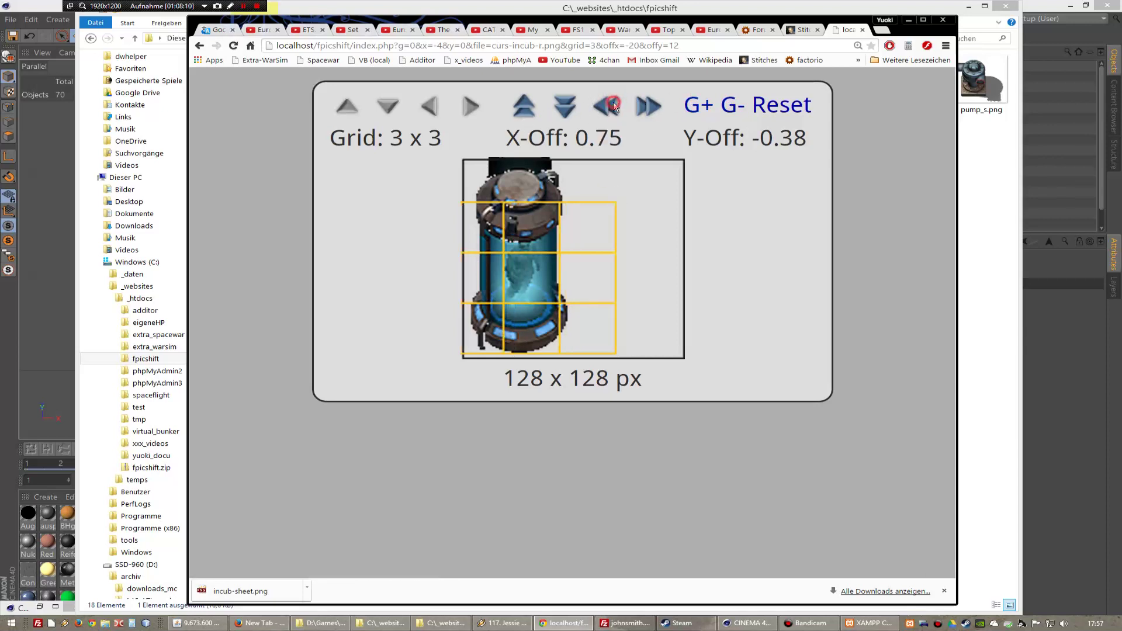
pyautogui.click(606, 106)
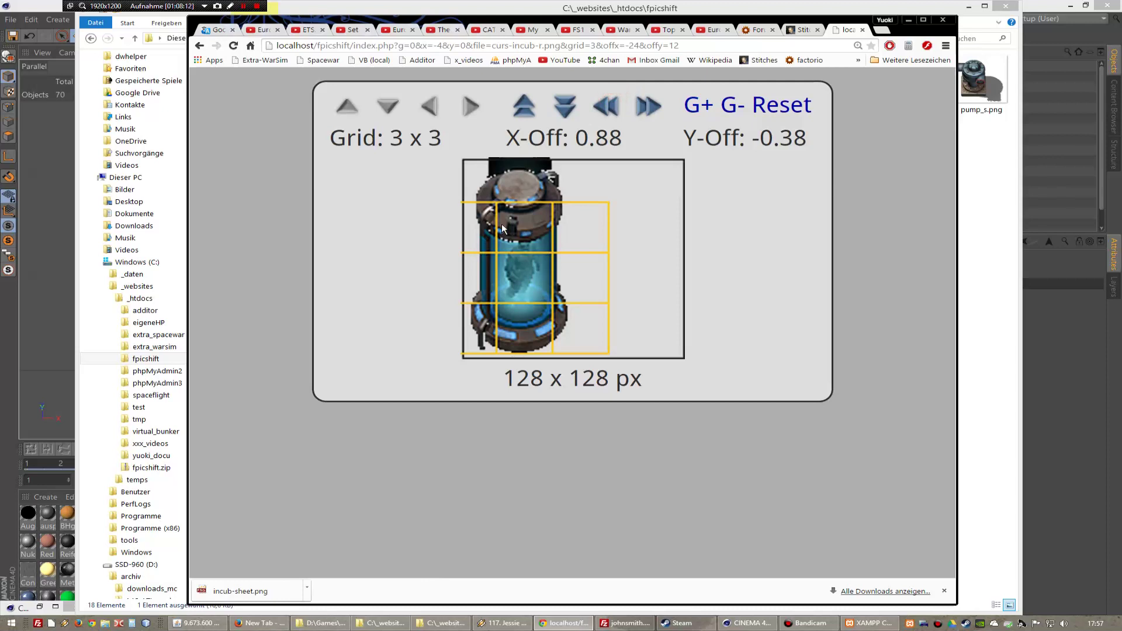
pyautogui.click(647, 111)
pyautogui.click(648, 111)
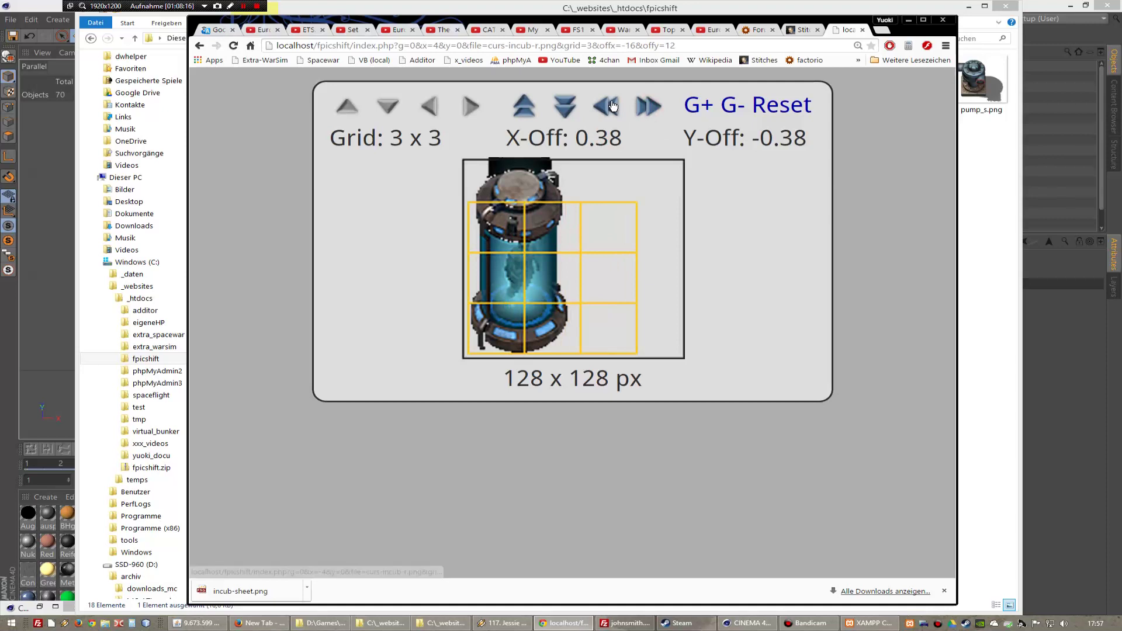
# - Shrink to a 2 x 2 grid and align it at X-Off 0.94, Y-Off -0.88
pyautogui.click(731, 106)
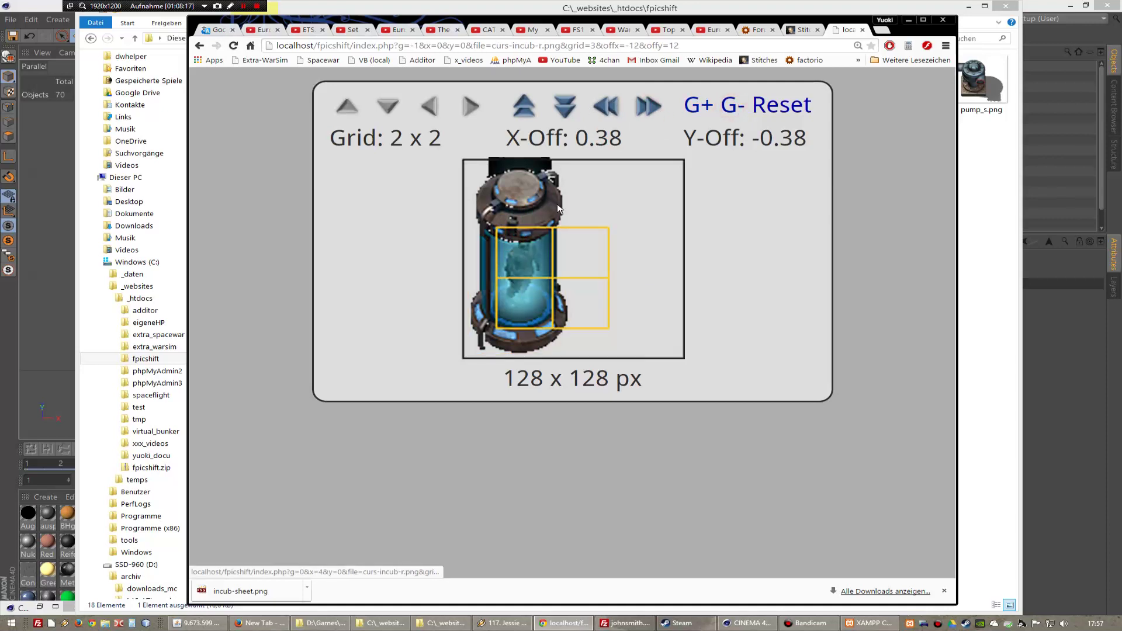
pyautogui.click(611, 106)
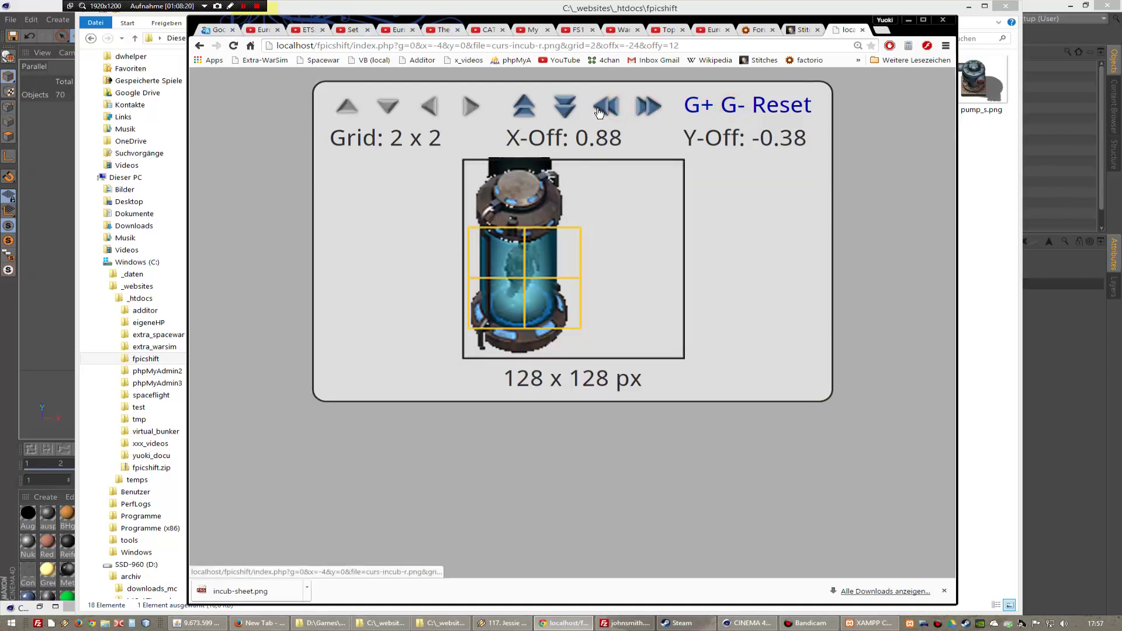
pyautogui.click(608, 107)
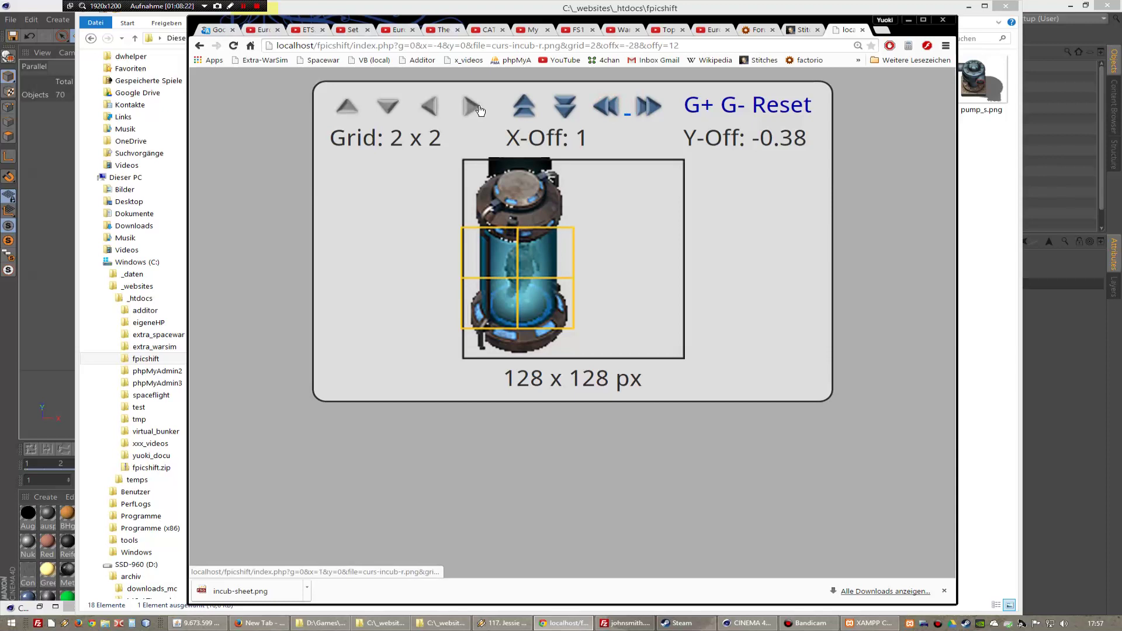
pyautogui.click(646, 107)
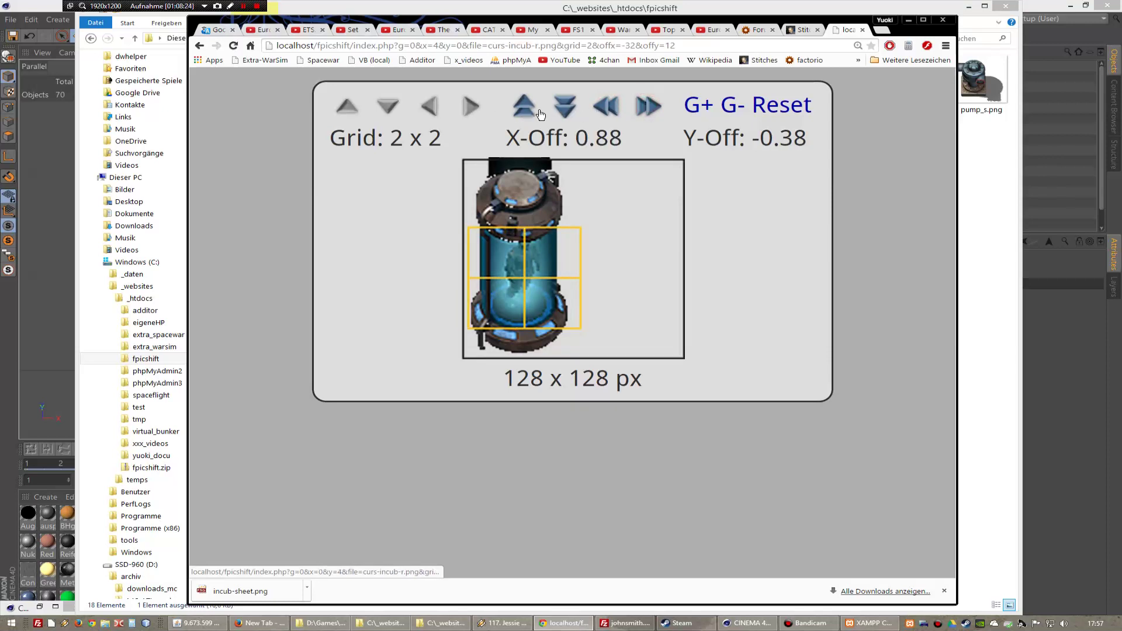
pyautogui.click(565, 107)
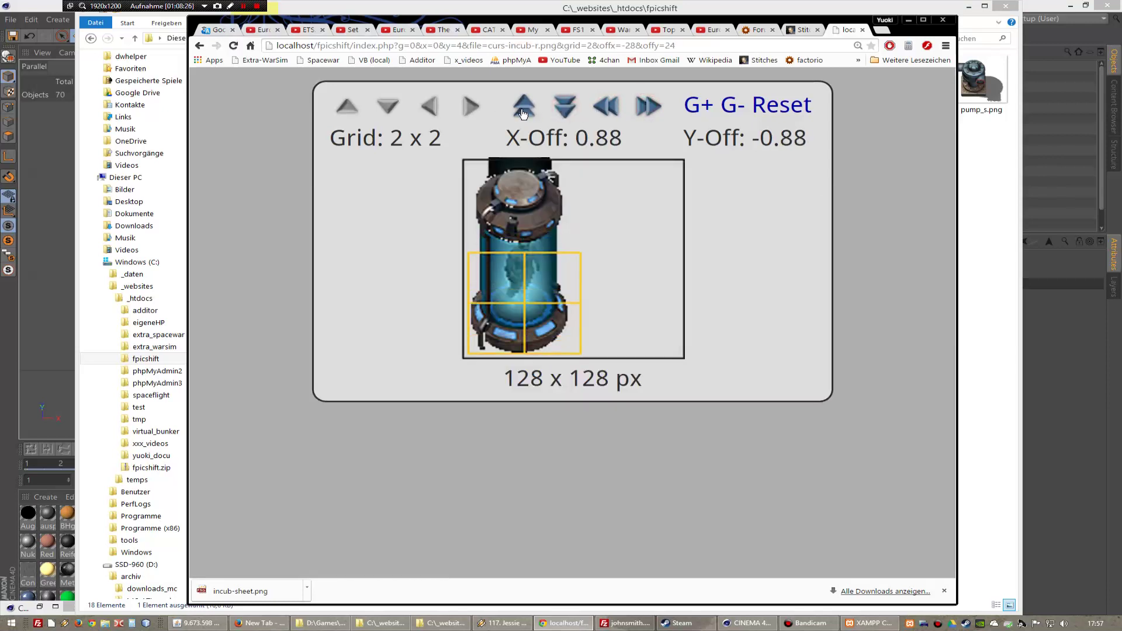
pyautogui.click(428, 109)
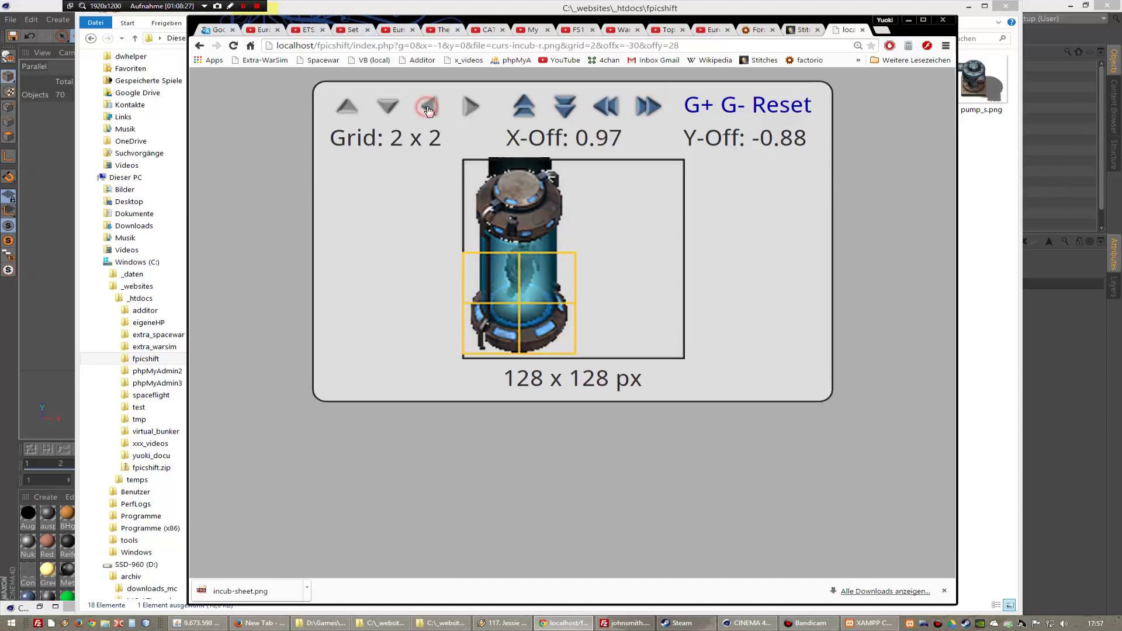
pyautogui.click(485, 121)
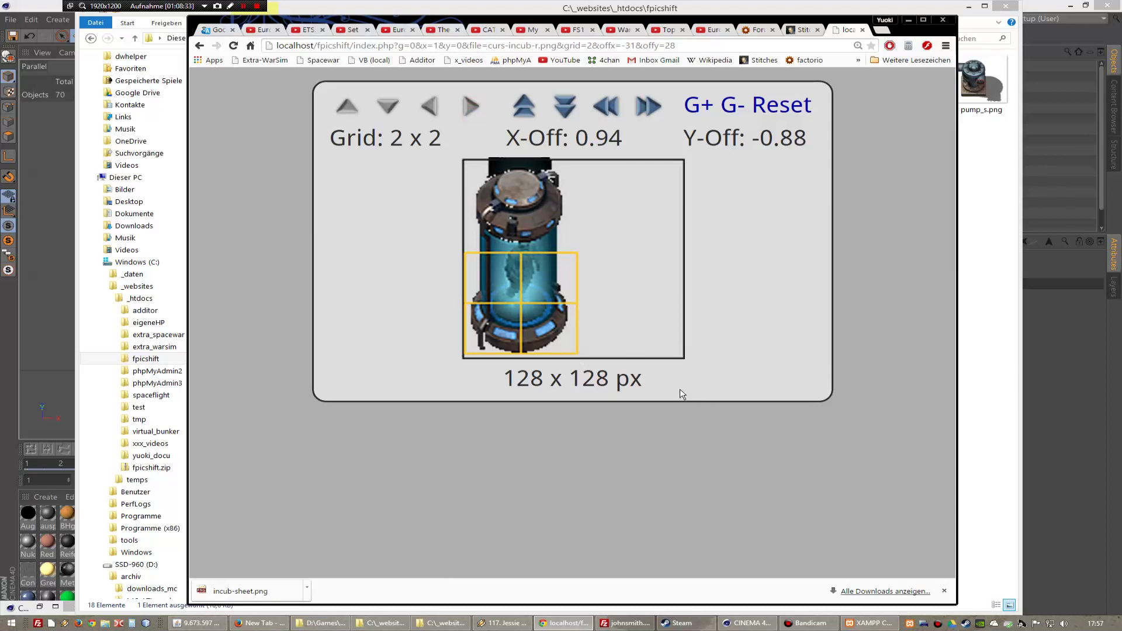
# - Scroll down the fpicshift page, then switch back to Cinema 4D
pyautogui.keyDown('ctrl'); pyautogui.scroll(-1, 679, 389); pyautogui.keyUp('ctrl')
pyautogui.keyDown('ctrl'); pyautogui.scroll(-1, 680, 388); pyautogui.keyUp('ctrl')
pyautogui.keyDown('ctrl'); pyautogui.scroll(-1, 657, 356); pyautogui.keyUp('ctrl')
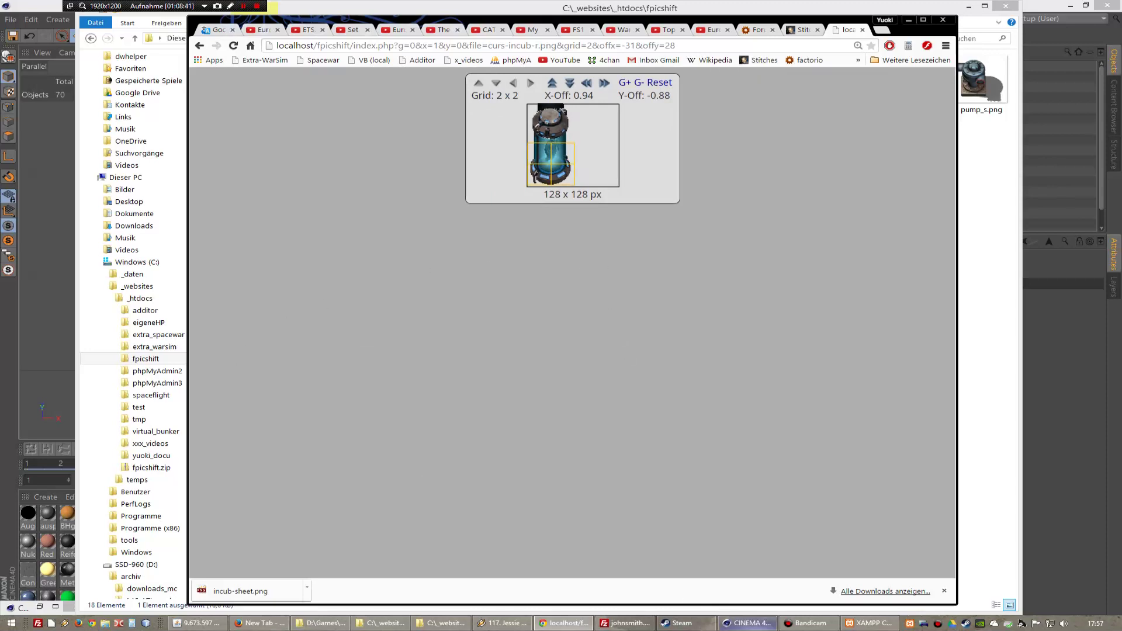
pyautogui.click(749, 623)
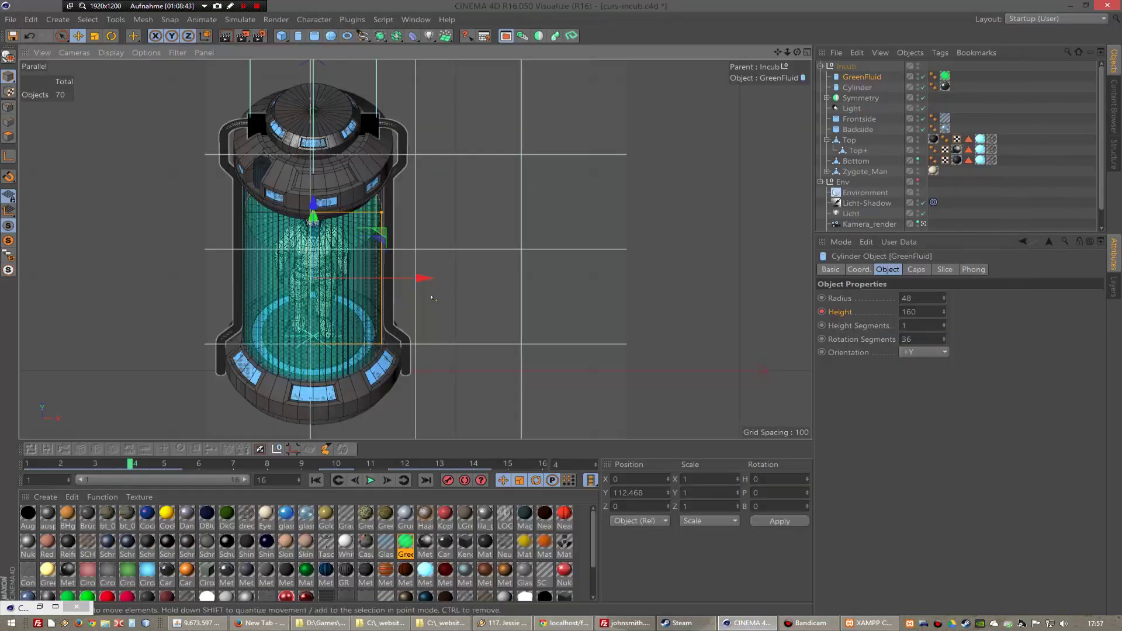